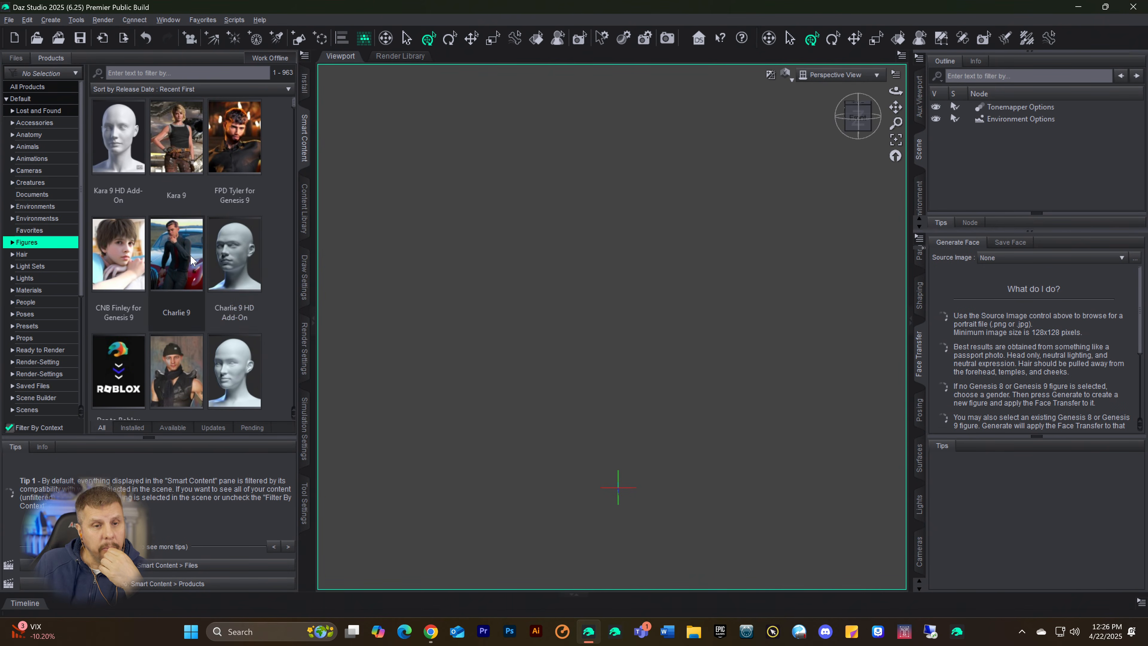
mouse_move(188, 256)
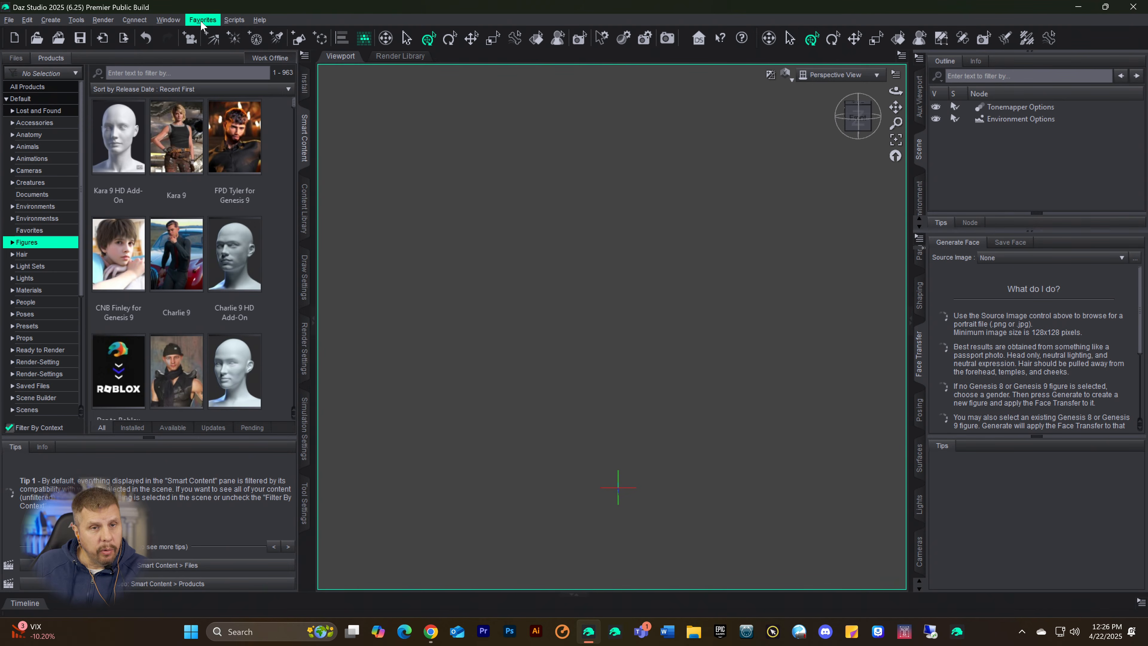
left_click(261, 20)
left_click(340, 12)
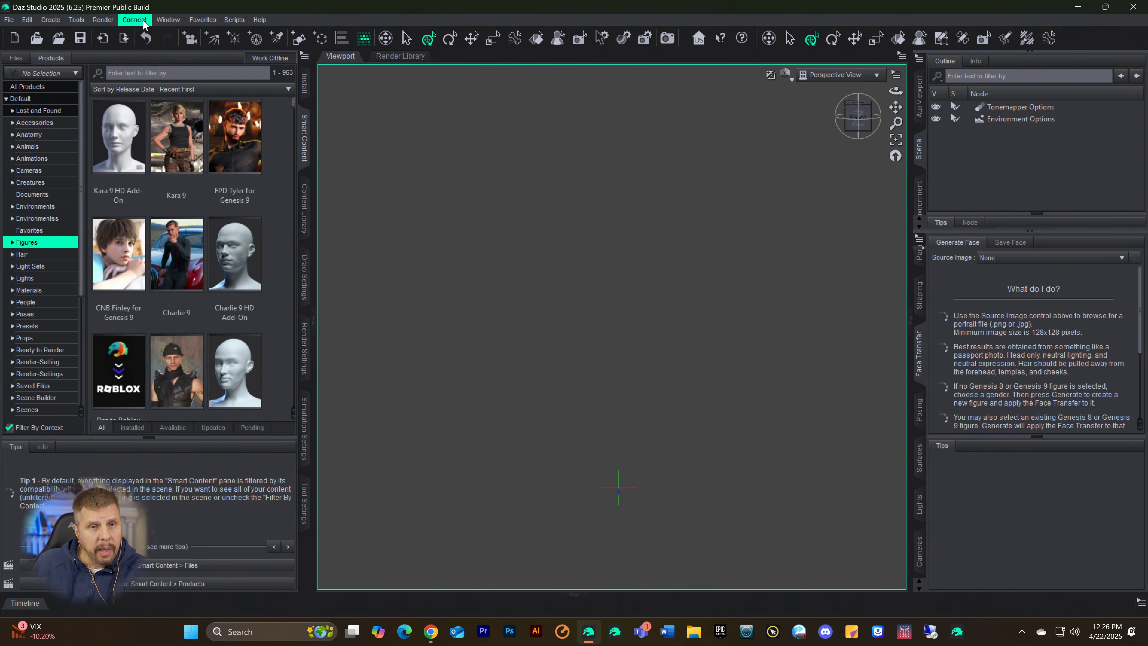
left_click(164, 22)
left_click(181, 22)
left_click(157, 23)
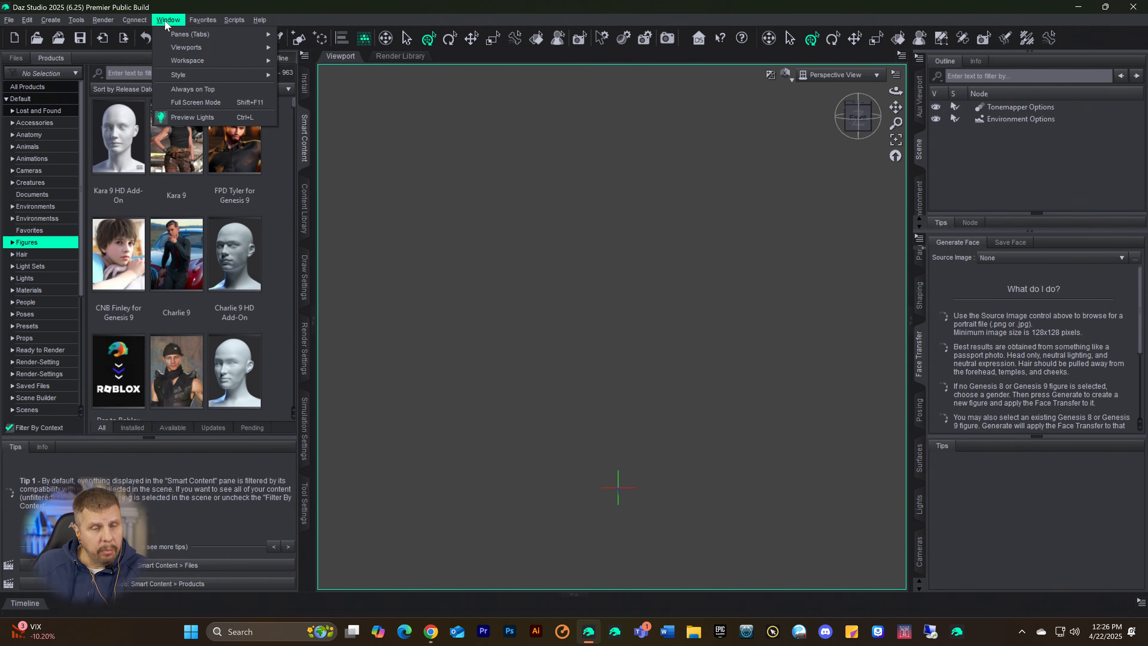
left_click(168, 22)
left_click(175, 22)
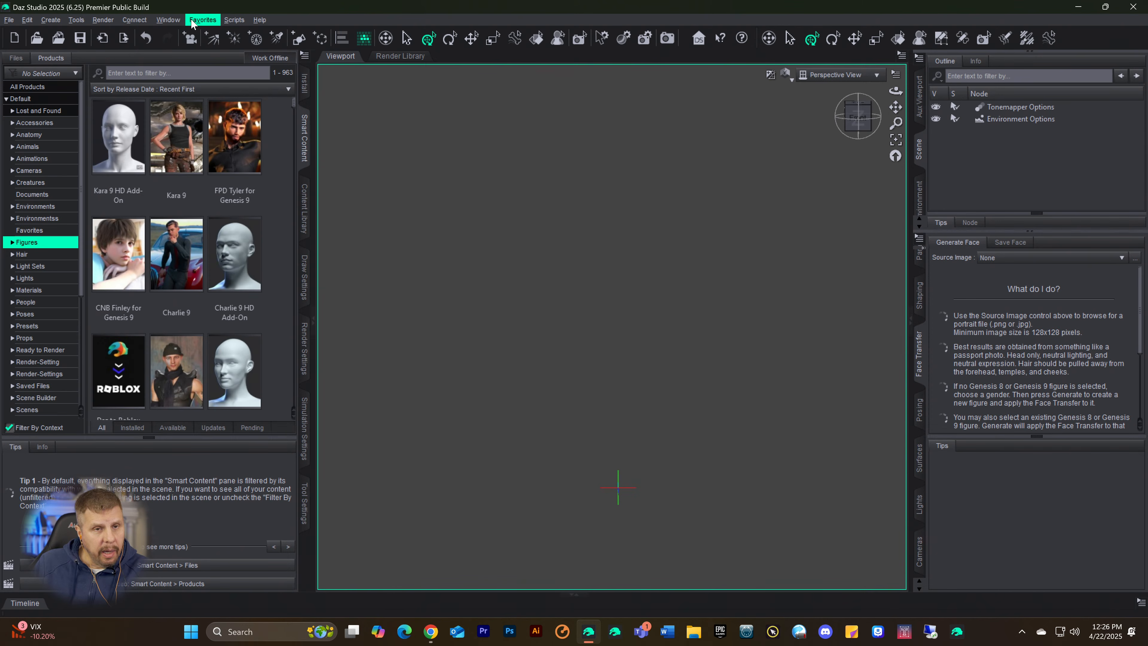
mouse_move(170, 21)
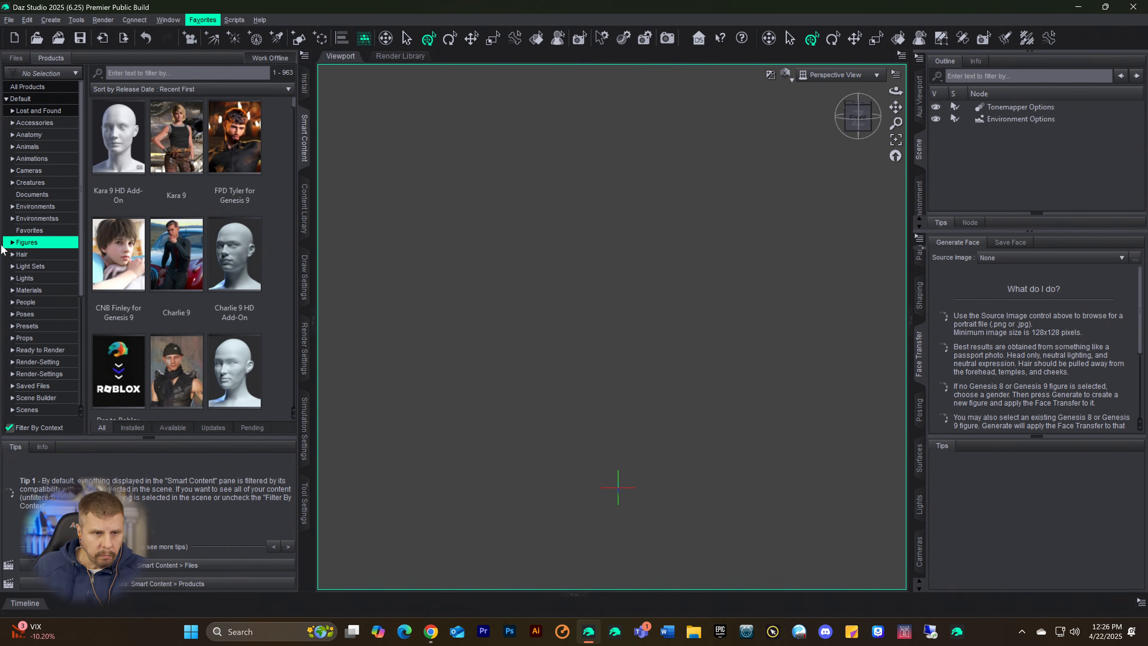
left_click(11, 243)
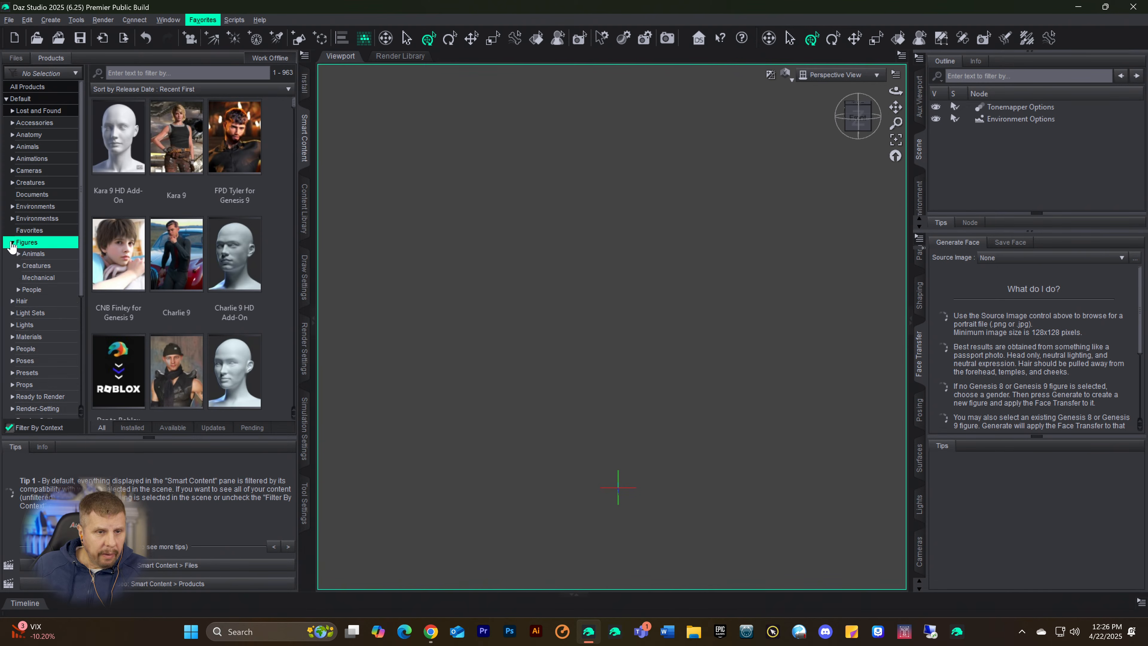
left_click(11, 243)
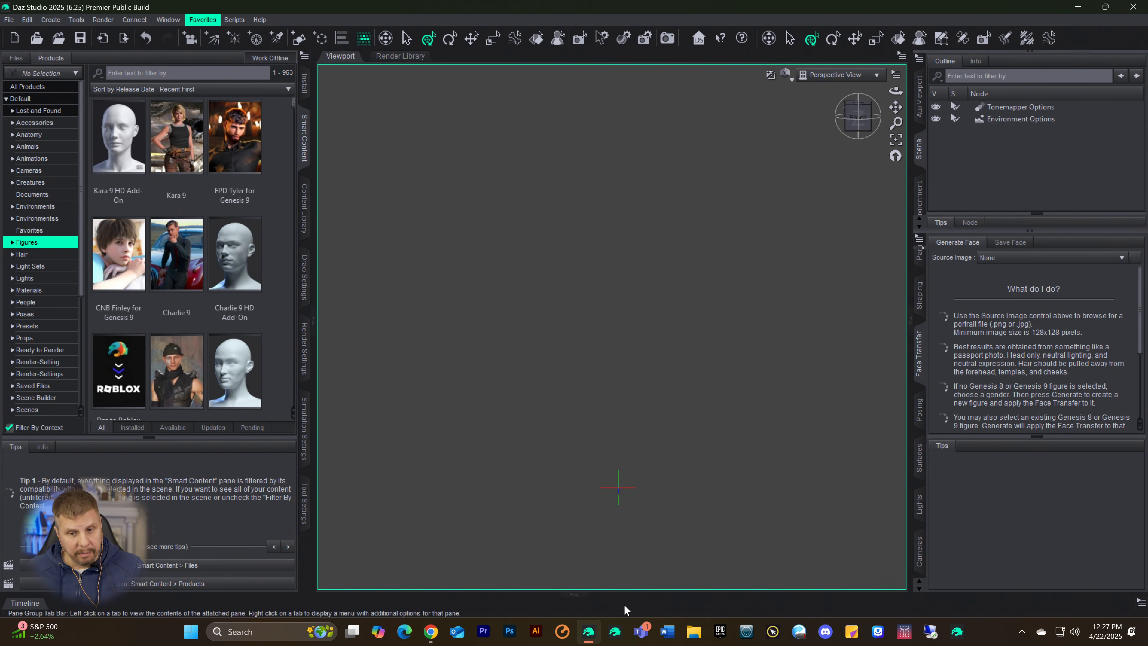
mouse_move(587, 634)
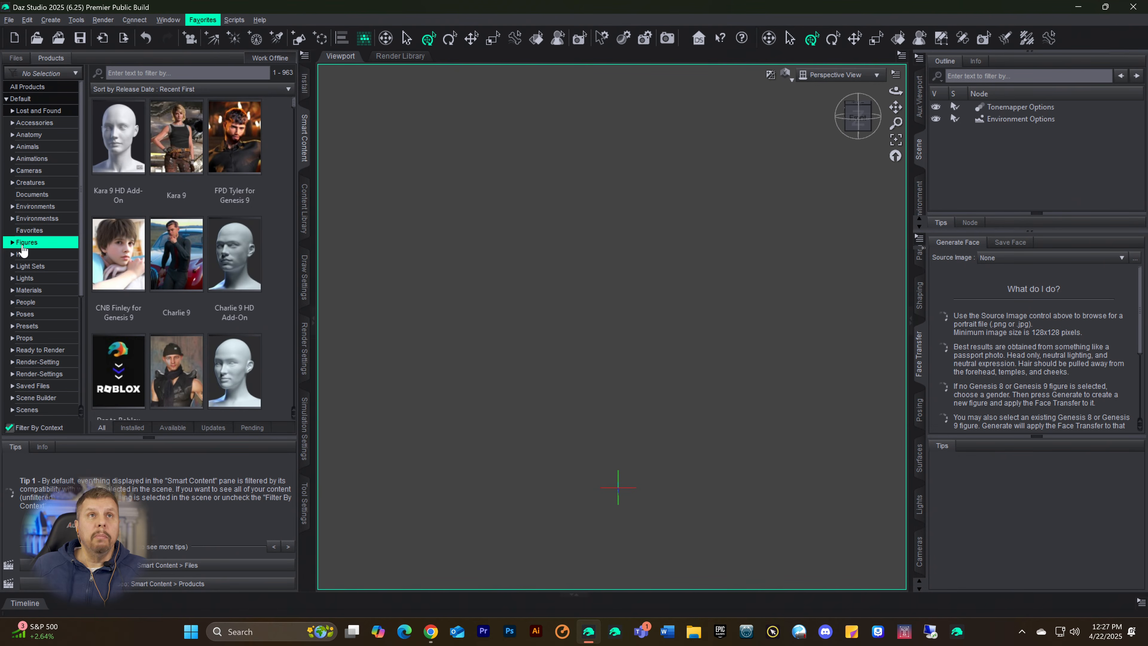
Step: Browse the figure products in Smart Content to see which characters and add-ons are available
scroll(229, 181, "down", 10)
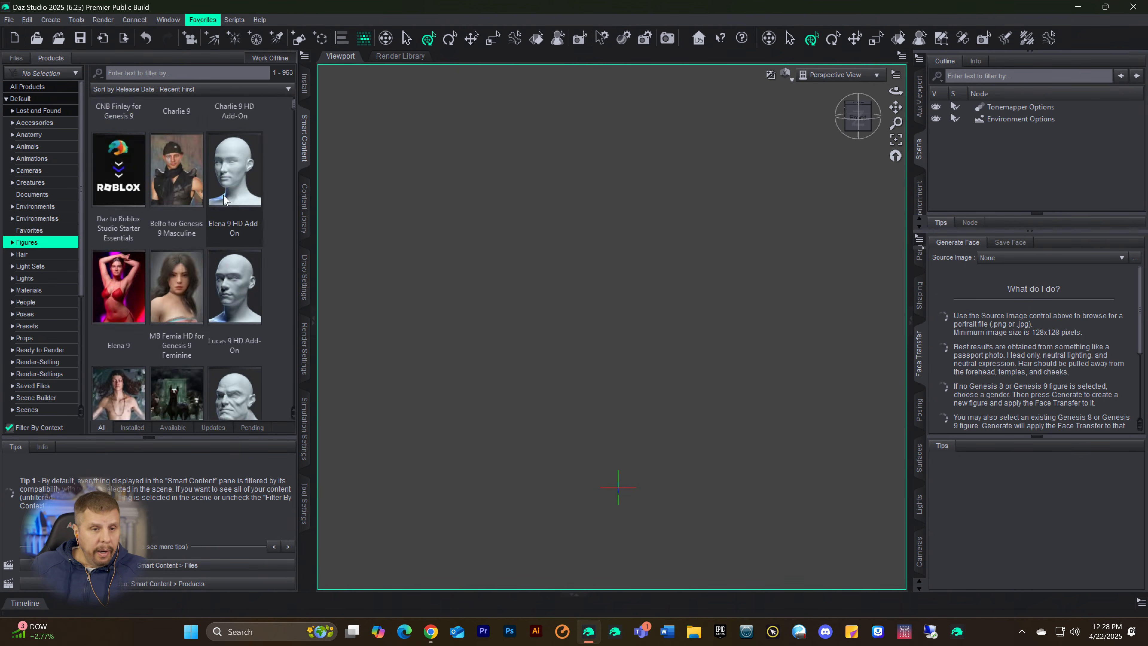
scroll(228, 222, "down", 10)
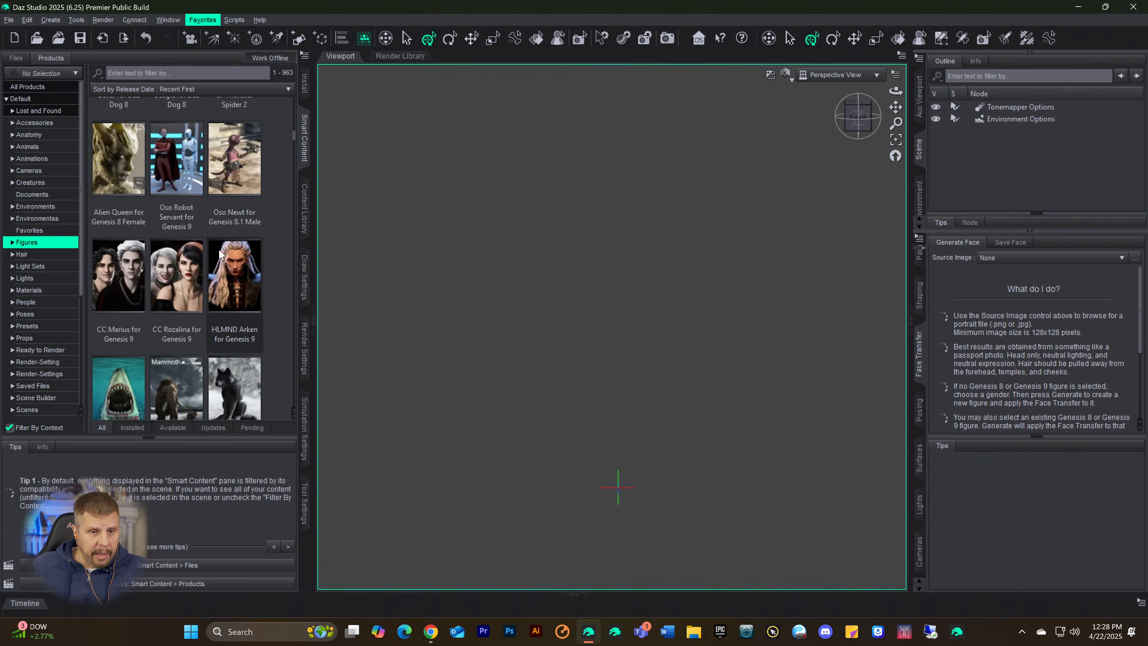
scroll(218, 248, "down", 1)
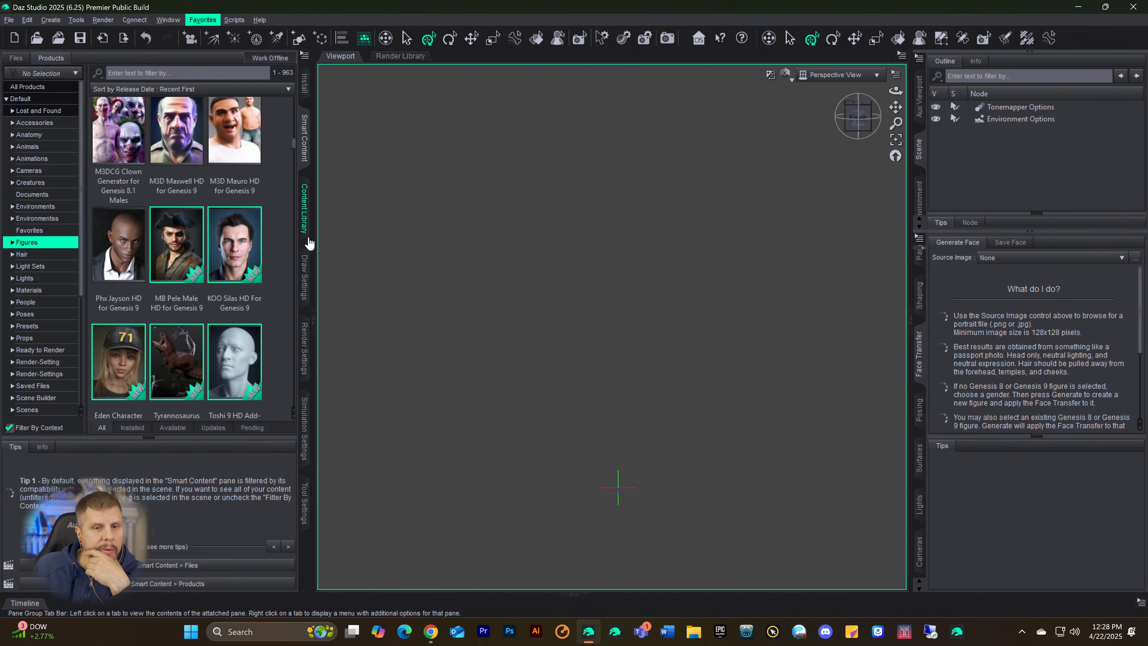
left_click(299, 189)
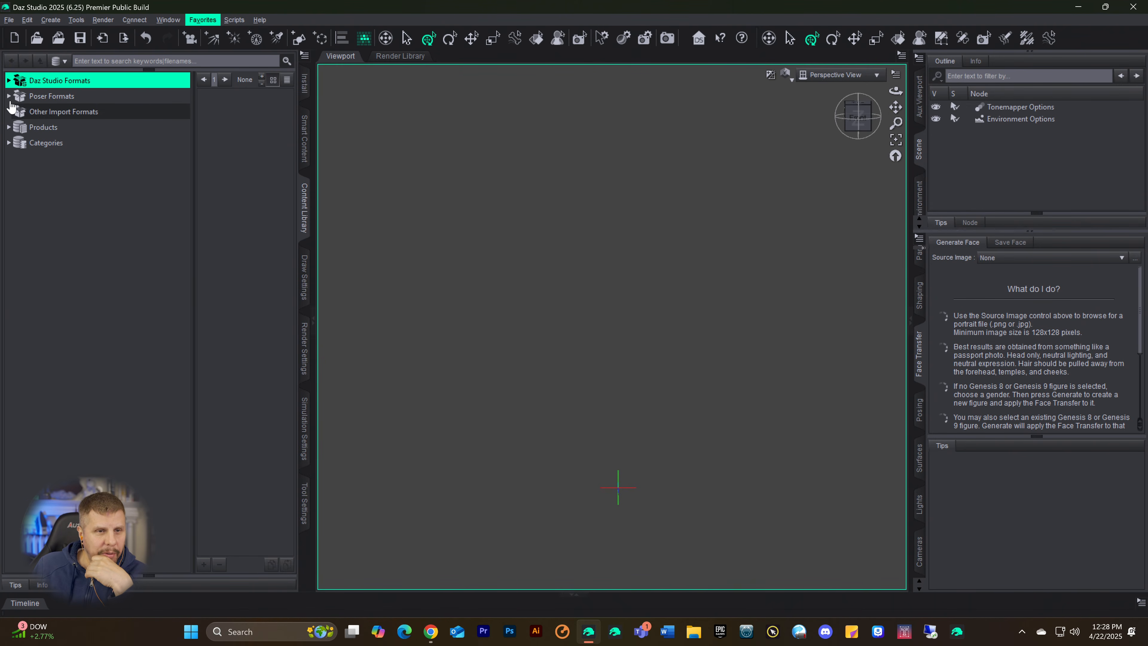
left_click(304, 135)
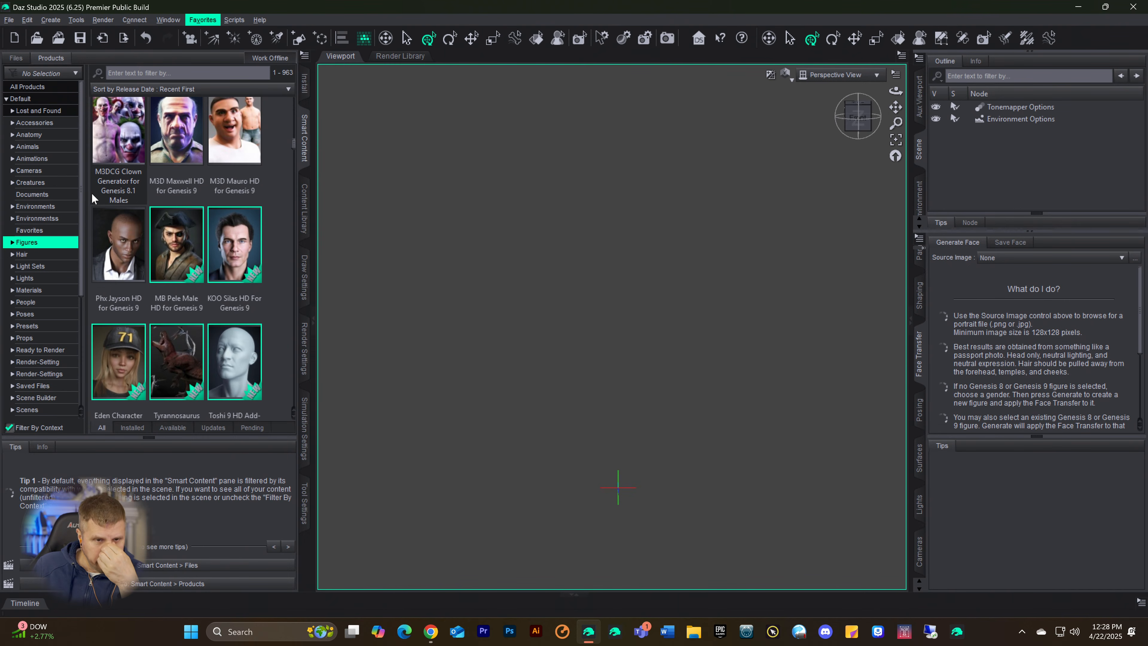
mouse_move(90, 185)
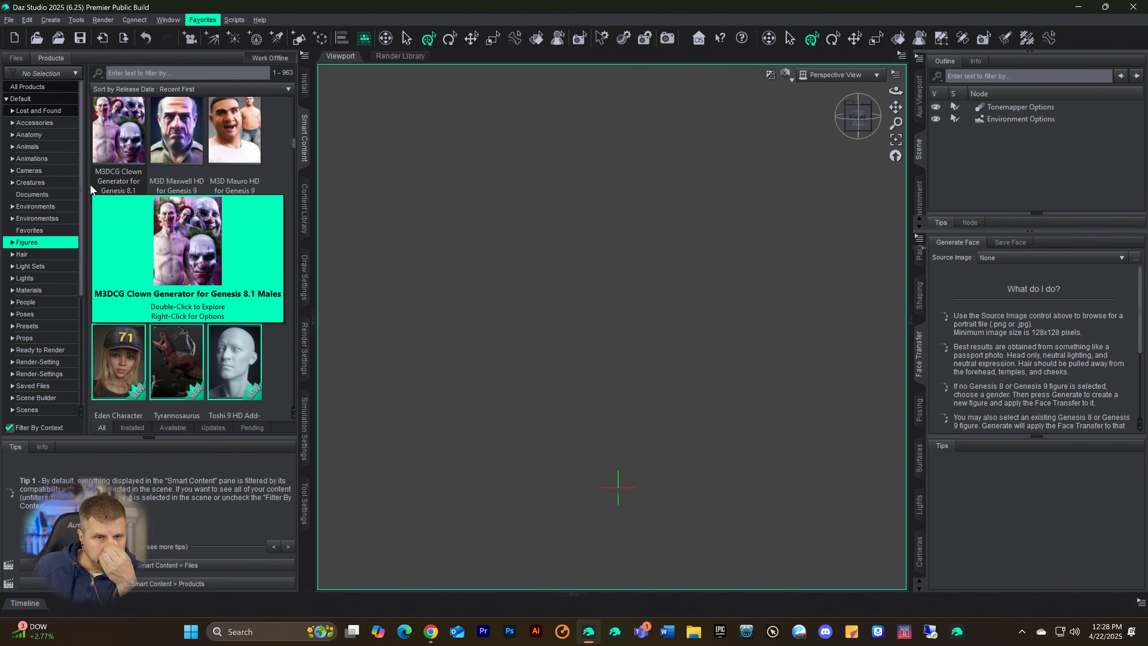
scroll(199, 188, "down", 10)
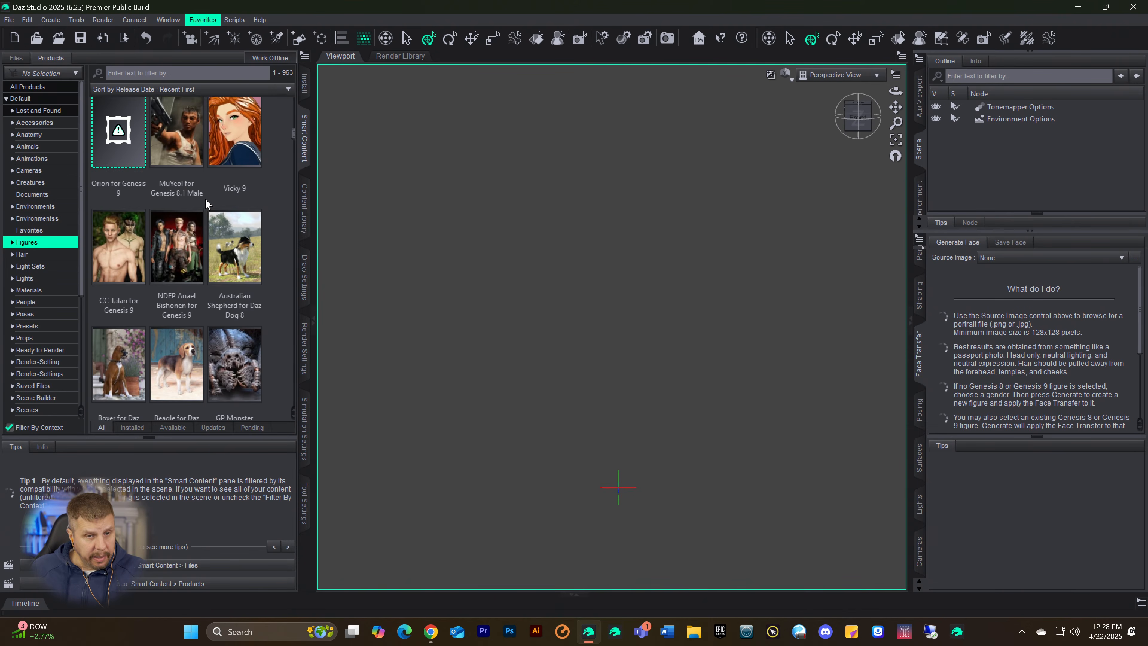
scroll(205, 202, "up", 8)
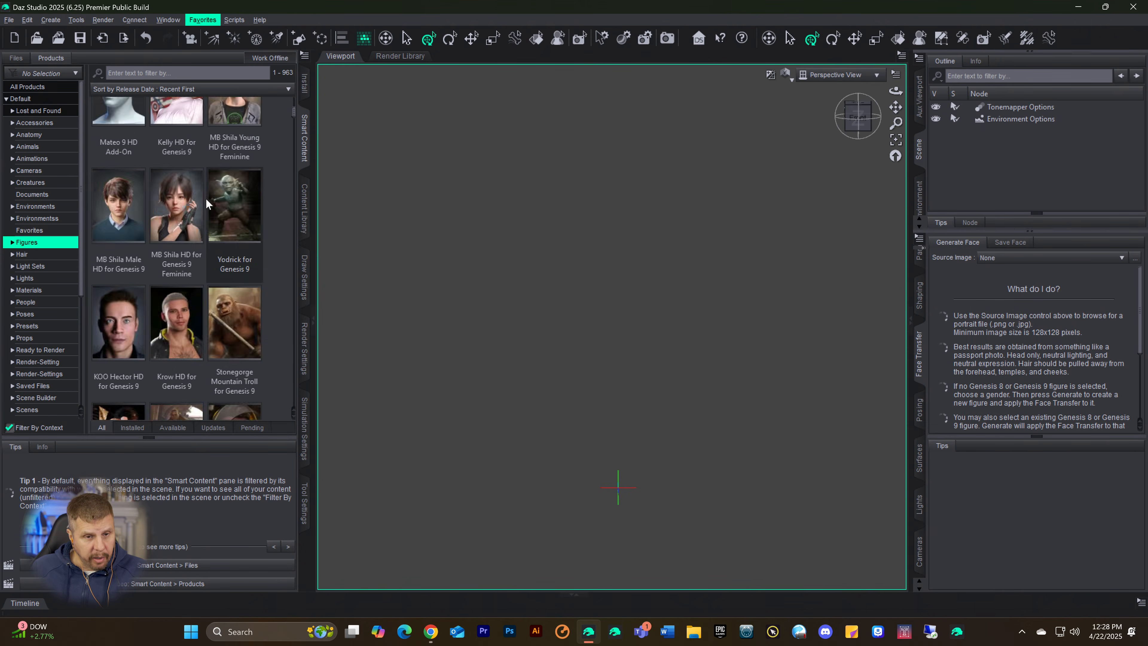
scroll(206, 203, "up", 8)
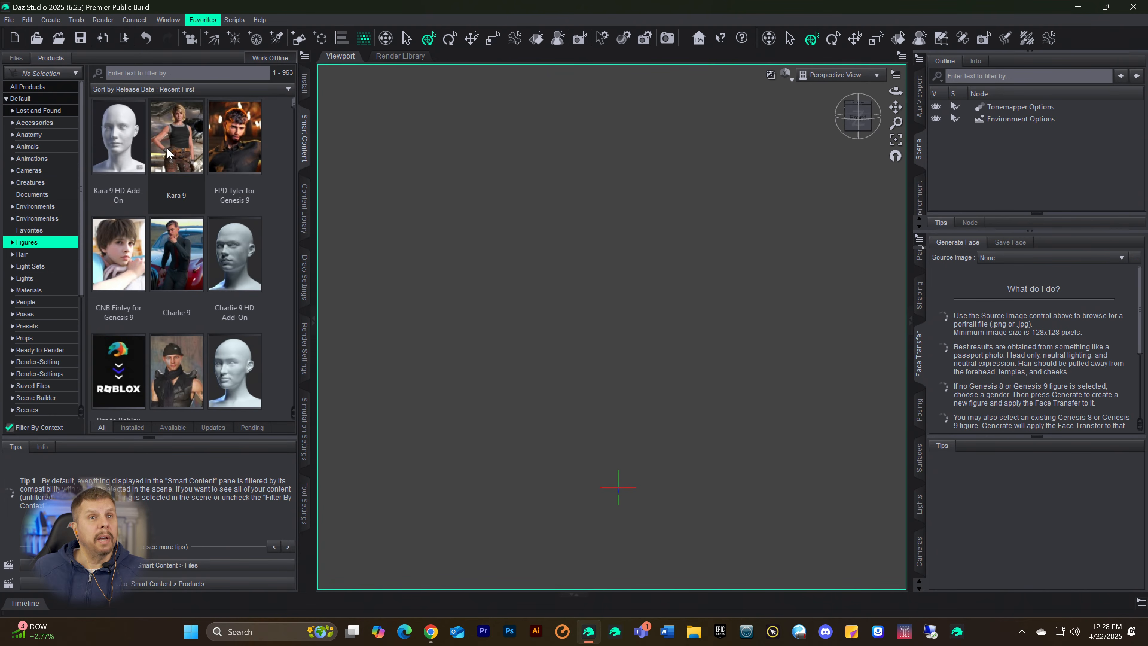
mouse_move(167, 150)
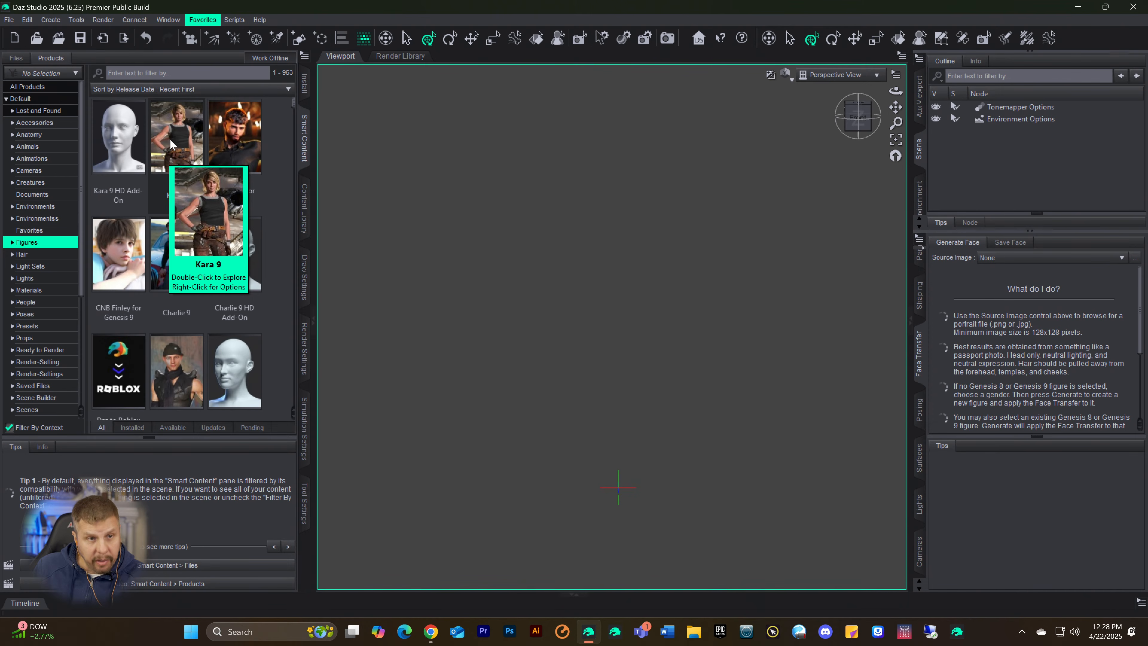
mouse_move(208, 143)
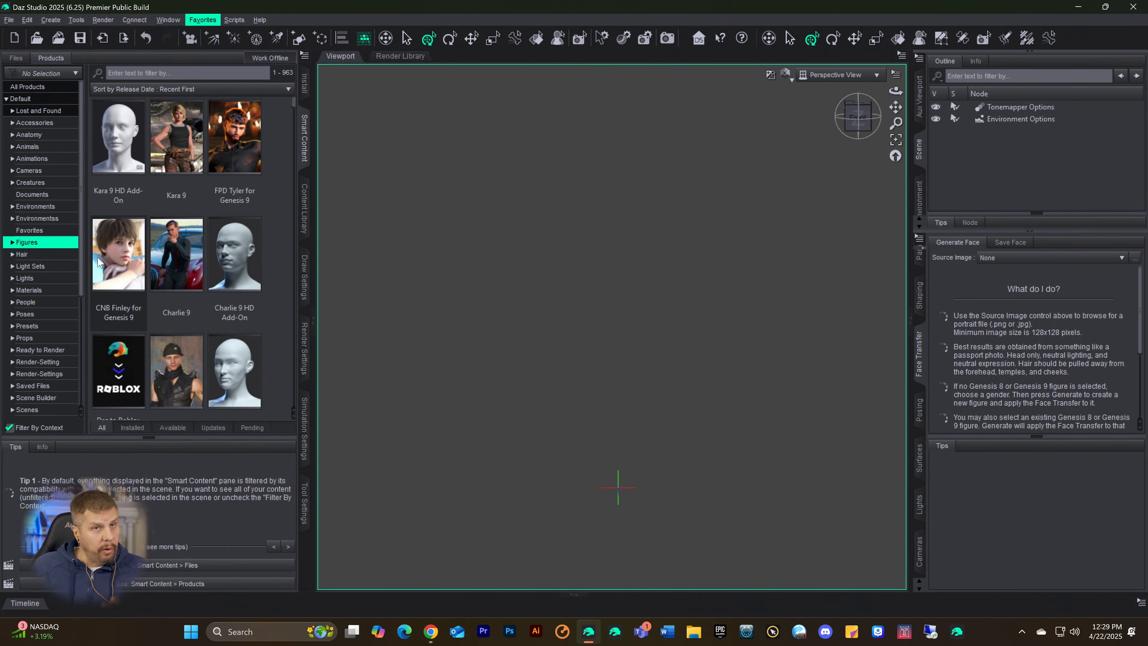
mouse_move(99, 261)
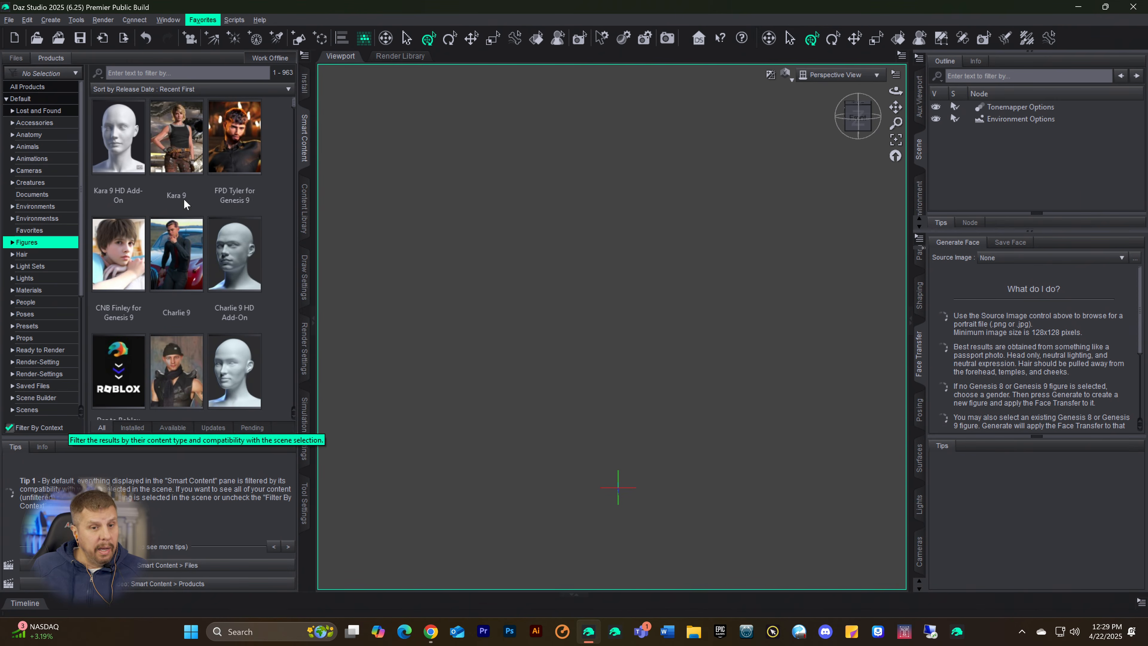
mouse_move(256, 239)
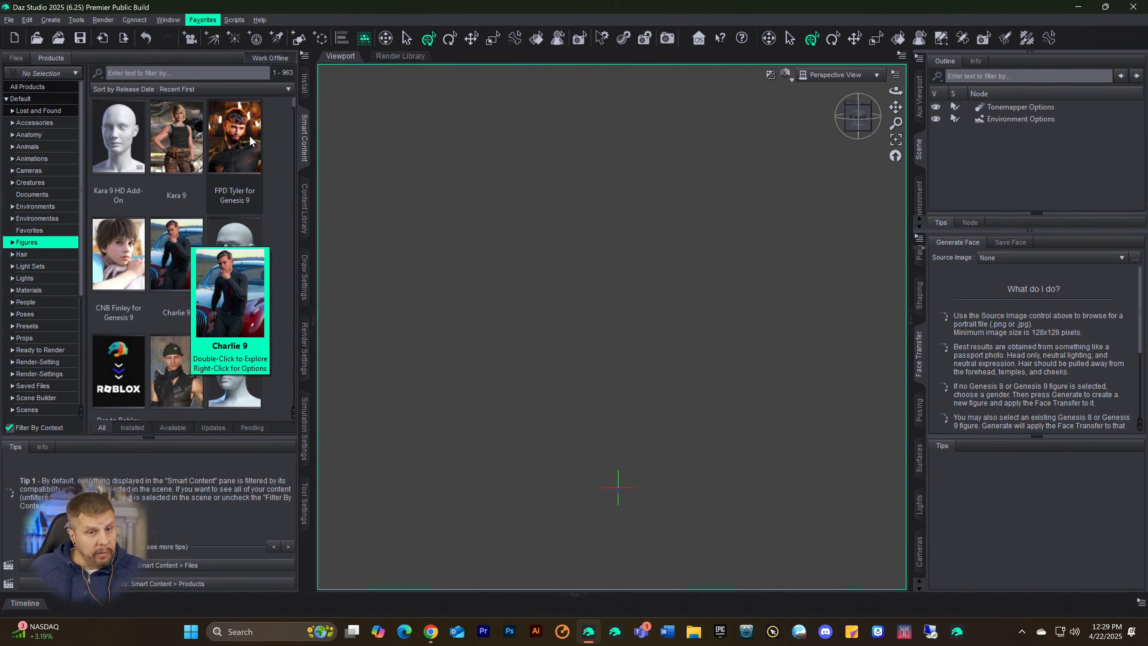
mouse_move(144, 215)
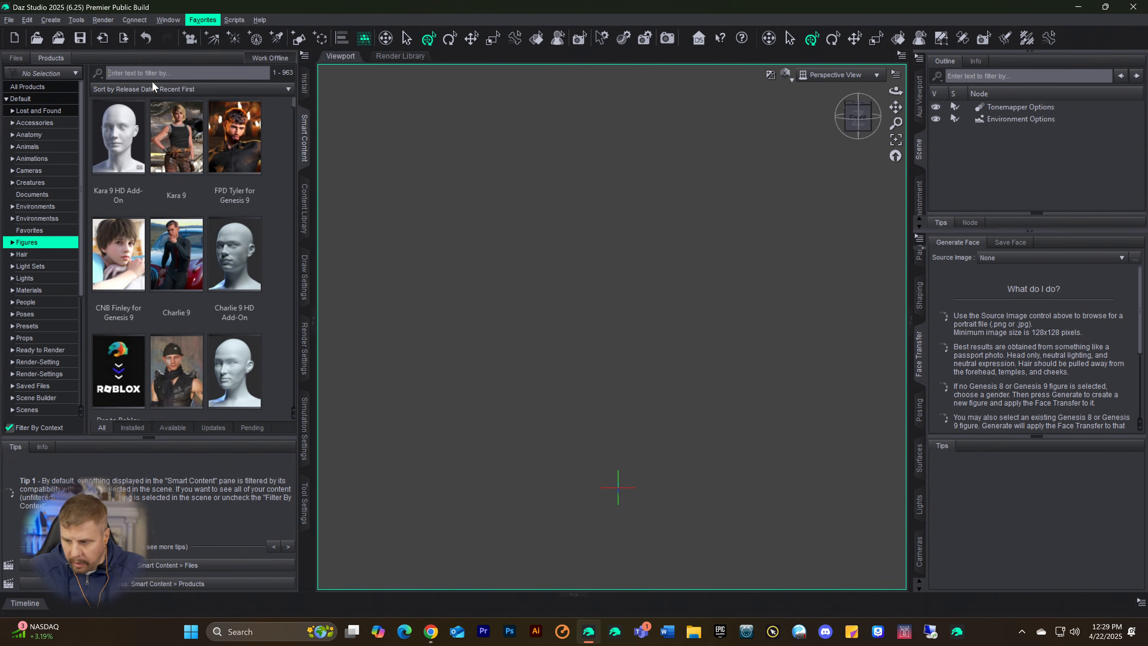
Step: Filter the figure products by "gen 9" and look through the matching characters for a base figure
type("gen")
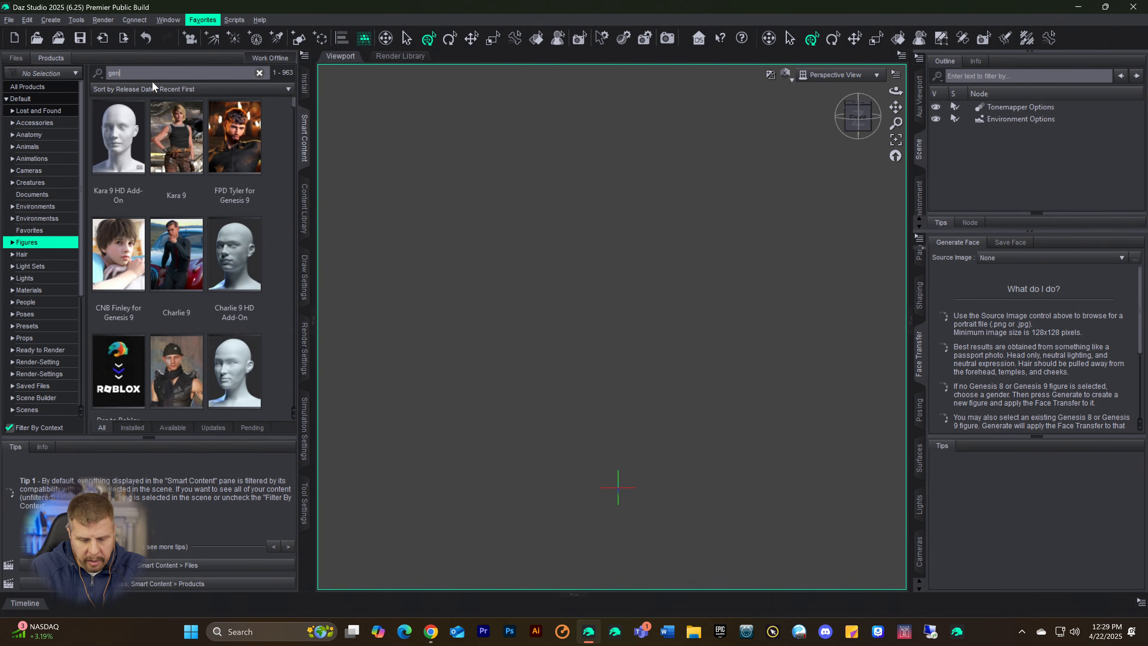
type(" 9")
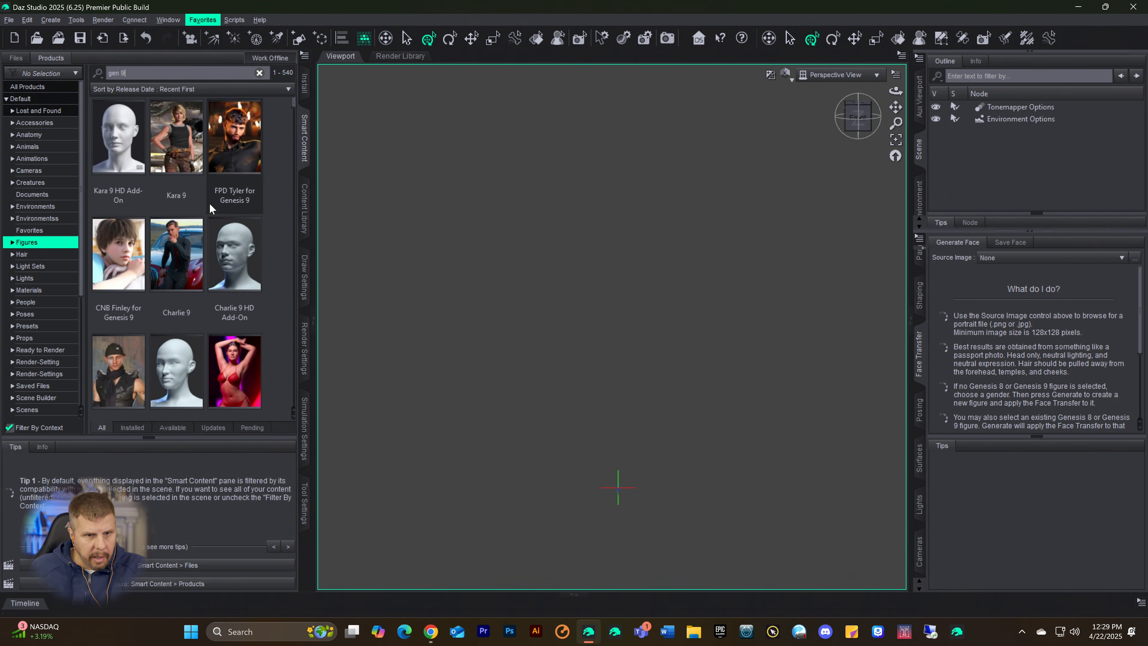
scroll(211, 206, "down", 5)
scroll(218, 227, "down", 6)
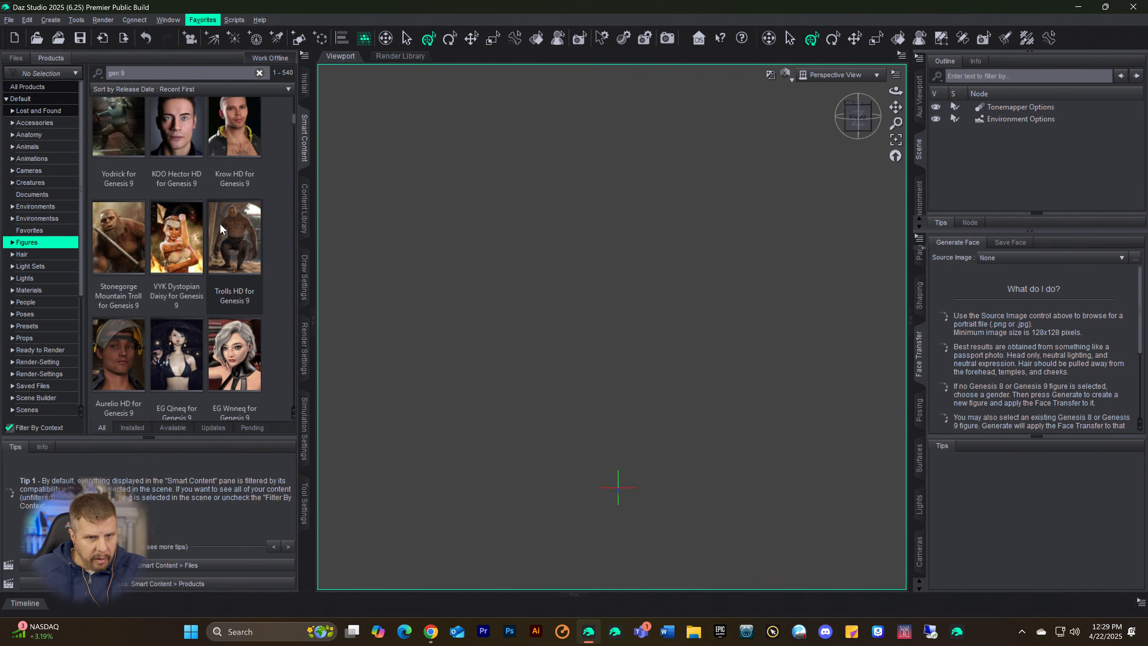
scroll(221, 217, "down", 8)
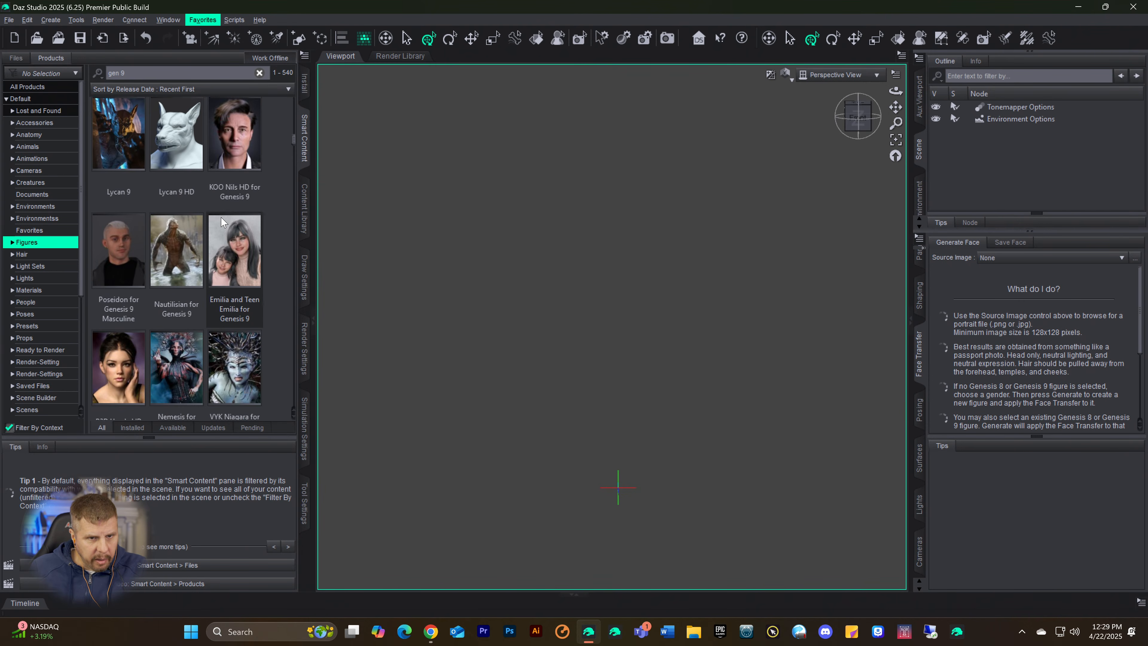
scroll(221, 221, "down", 10)
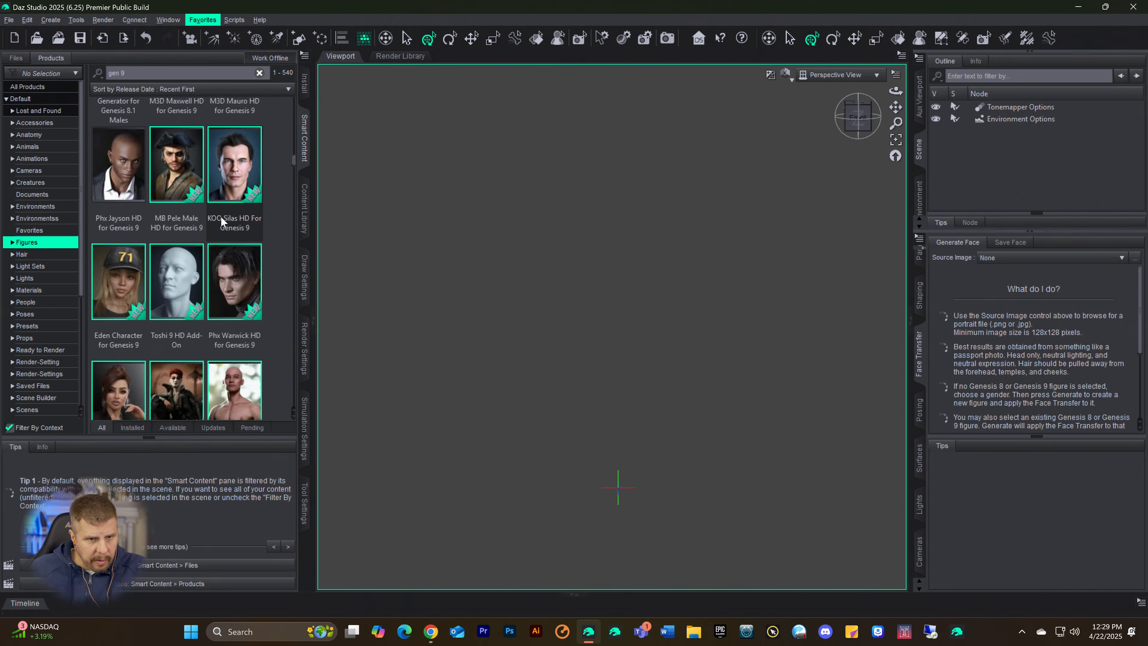
scroll(221, 217, "down", 10)
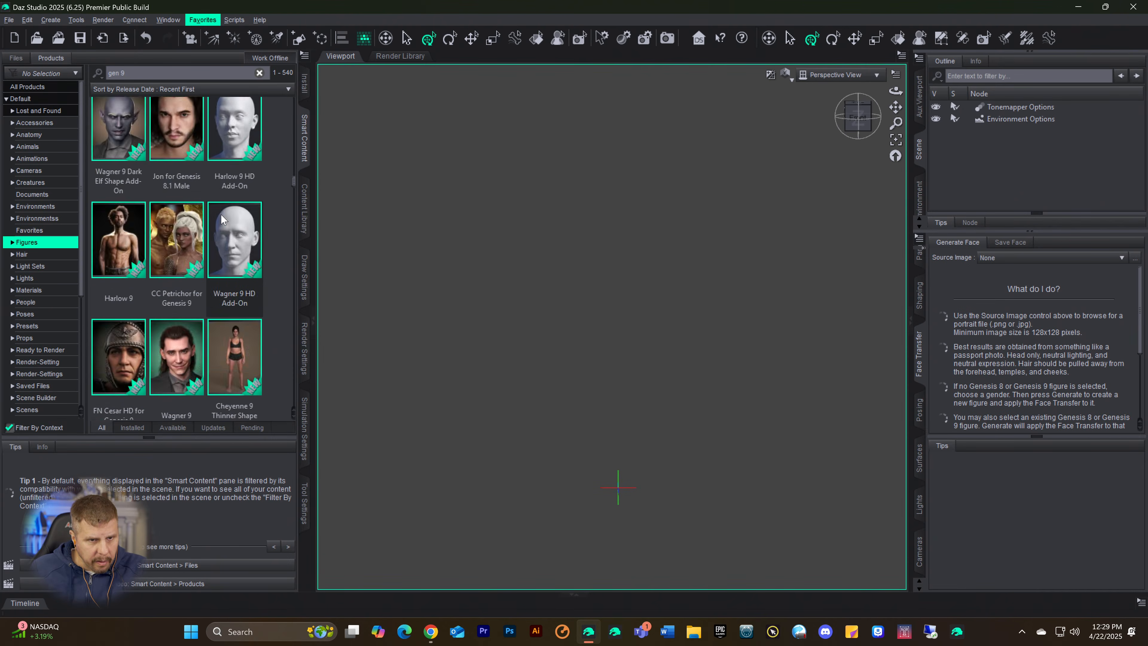
scroll(221, 215, "down", 10)
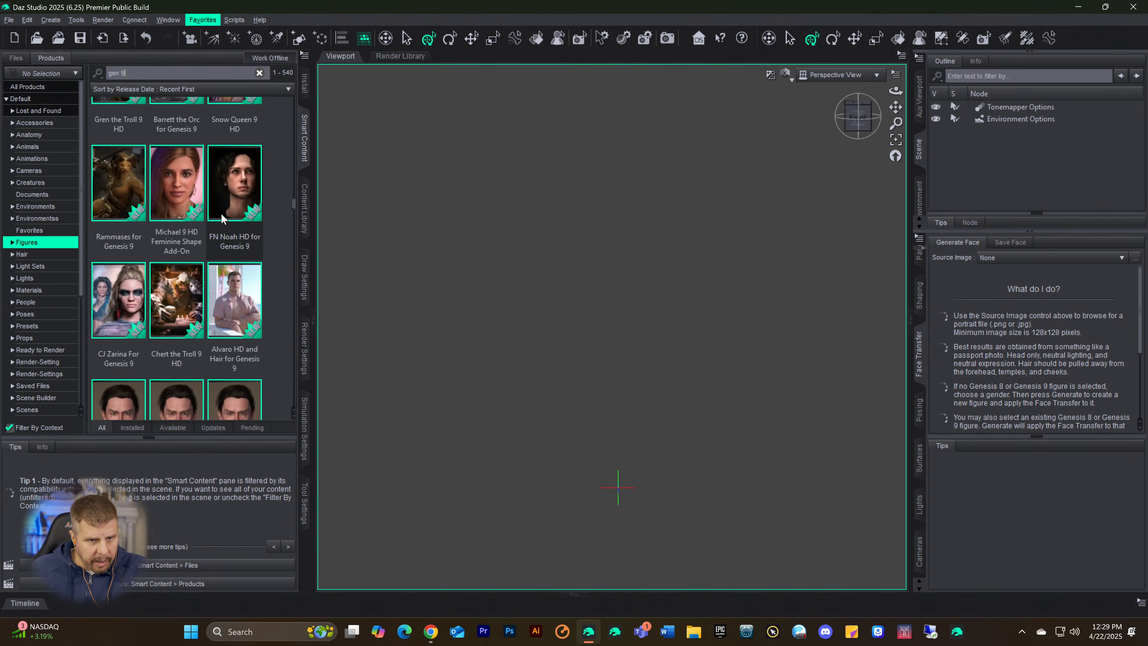
scroll(220, 215, "down", 6)
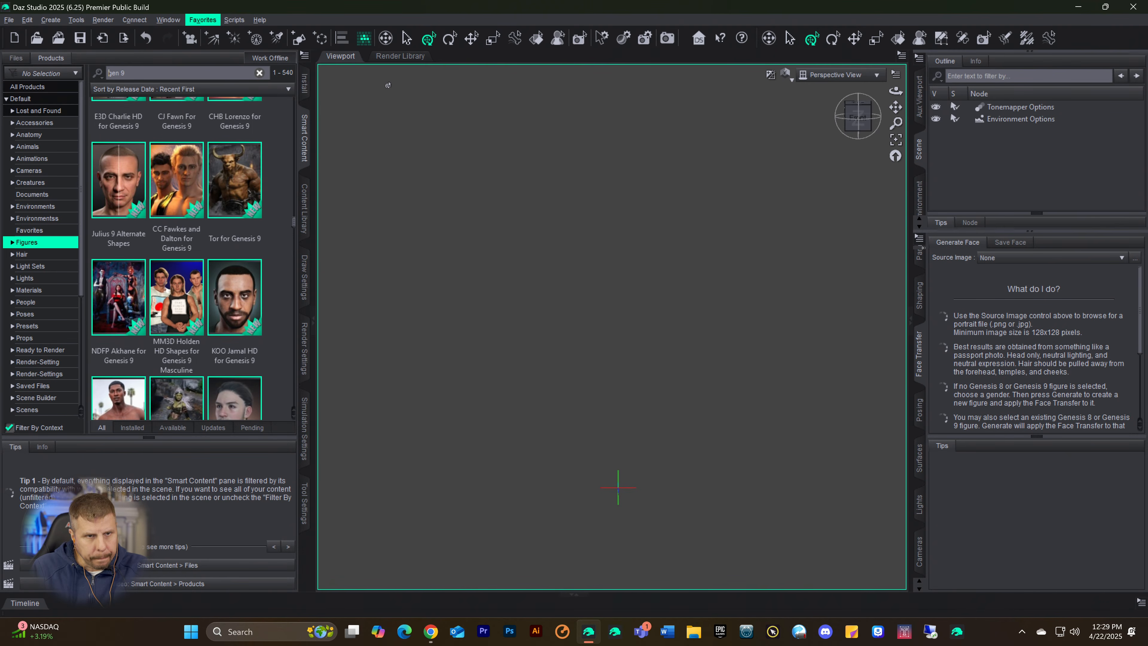
Step: Replace the figure product filter with "starter" to find the starter essentials packages
key("Delete")
key("Delete")
key("Delete")
key("Delete")
key("Delete")
type("s")
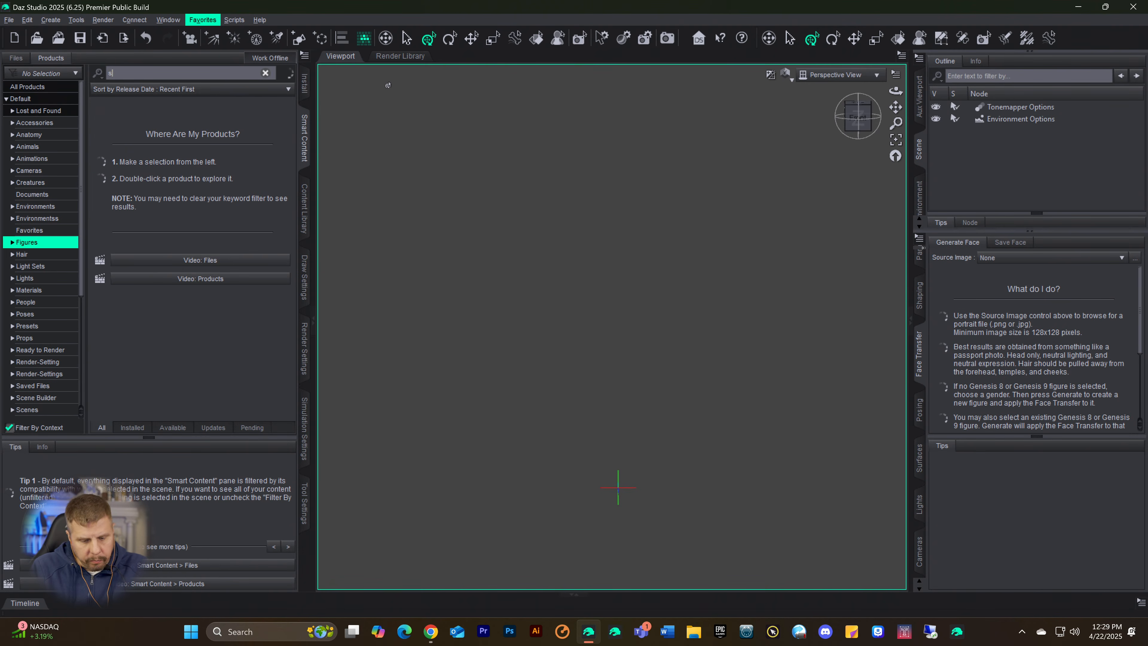
type("tarter")
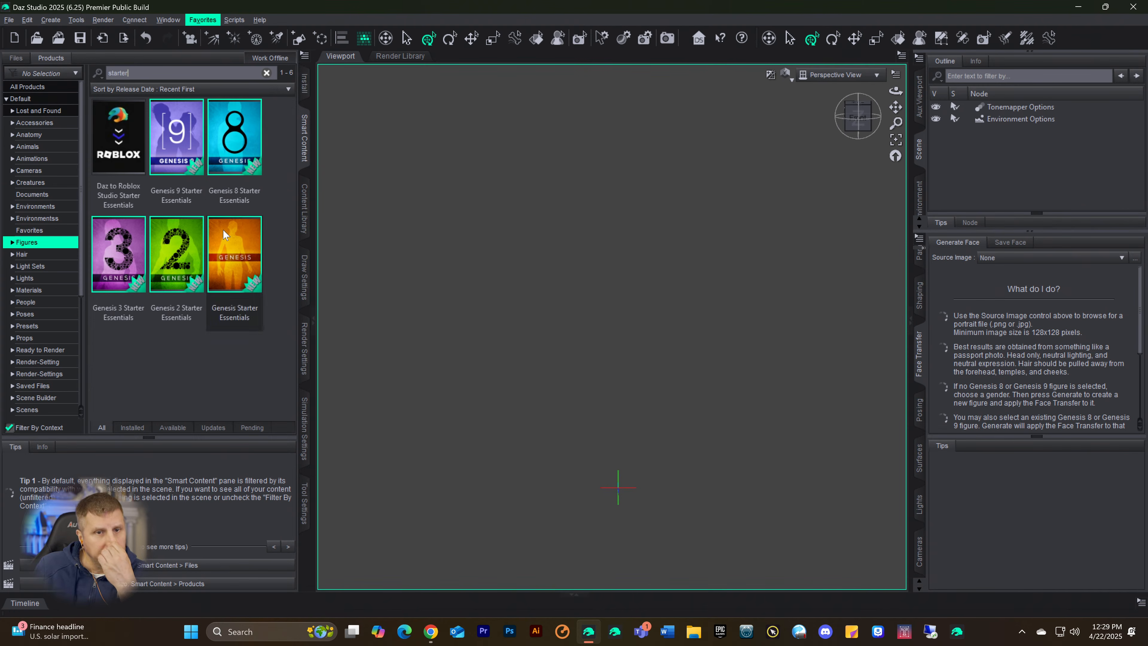
Step: Open the Genesis 9 Starter Essentials product and select its plain Genesis 9 actor
left_click(175, 145)
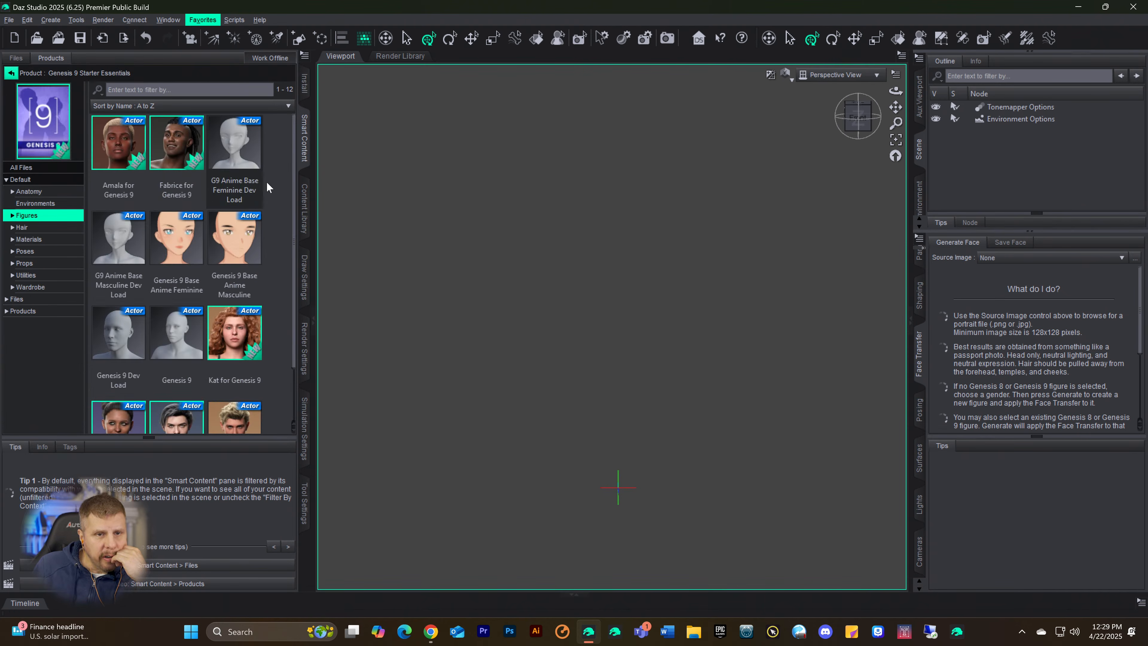
scroll(231, 256, "down", 2)
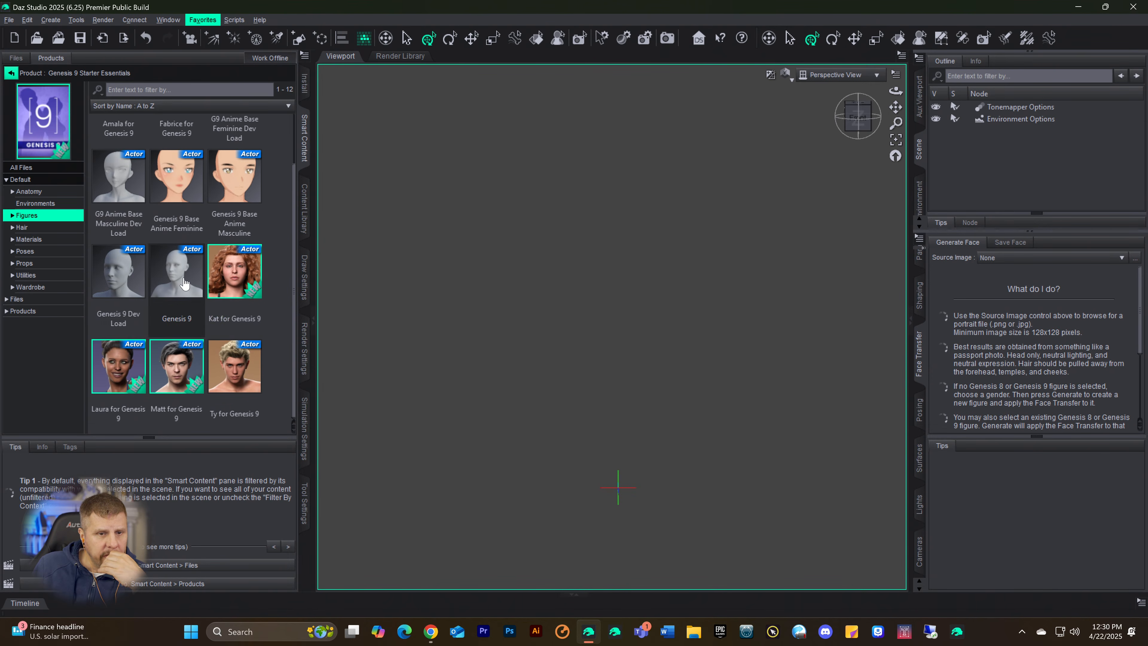
left_click(179, 279)
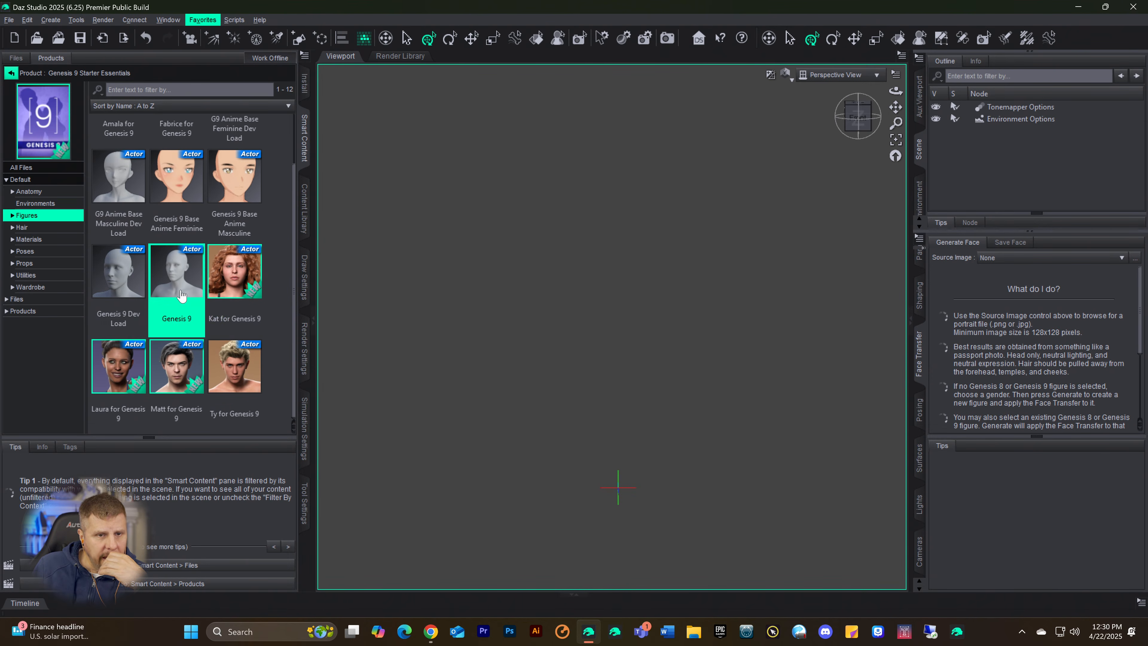
Step: Create a custom action for the Genesis 9 actor under Main Menu Bar > Scripts and load the figure into the scene with it
right_click(168, 278)
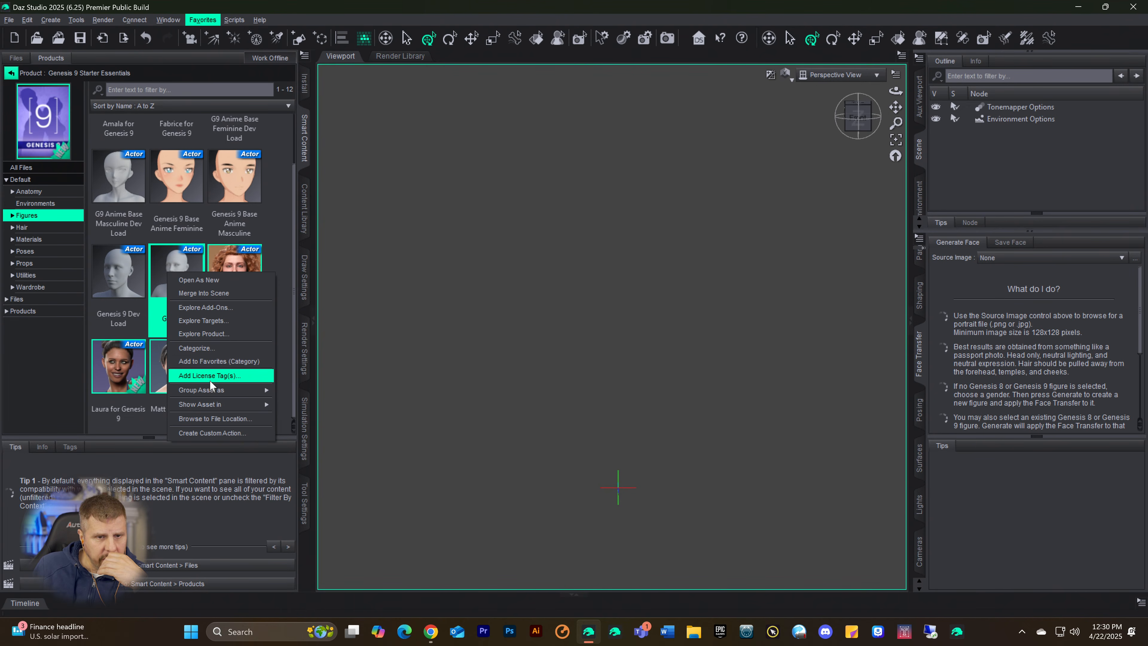
left_click(196, 433)
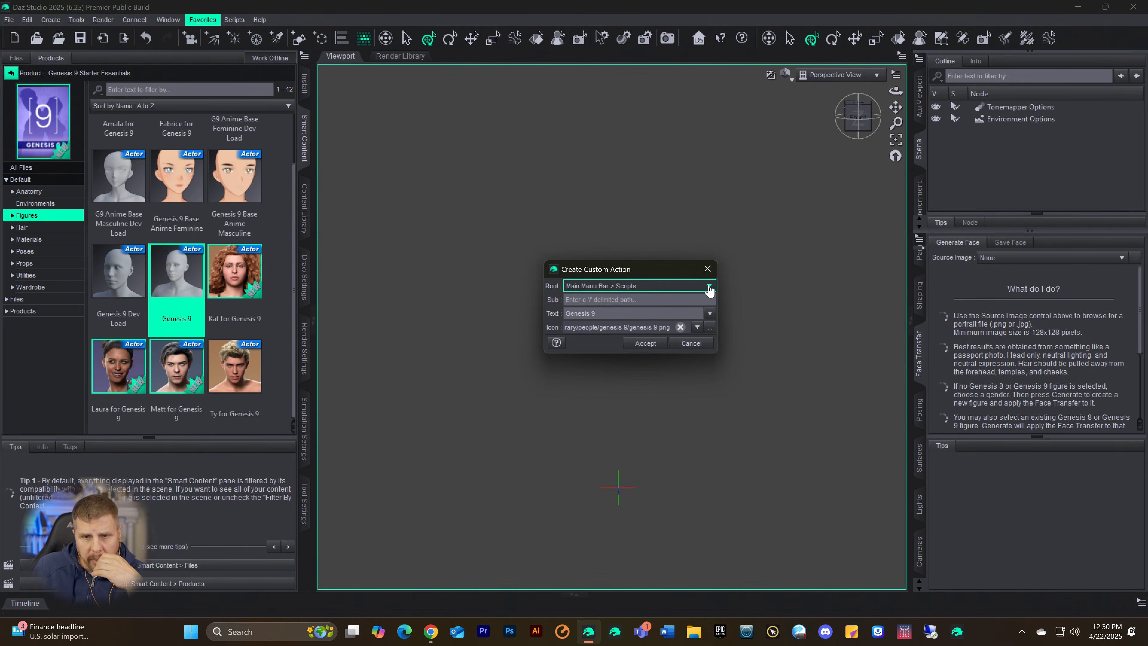
left_click(648, 347)
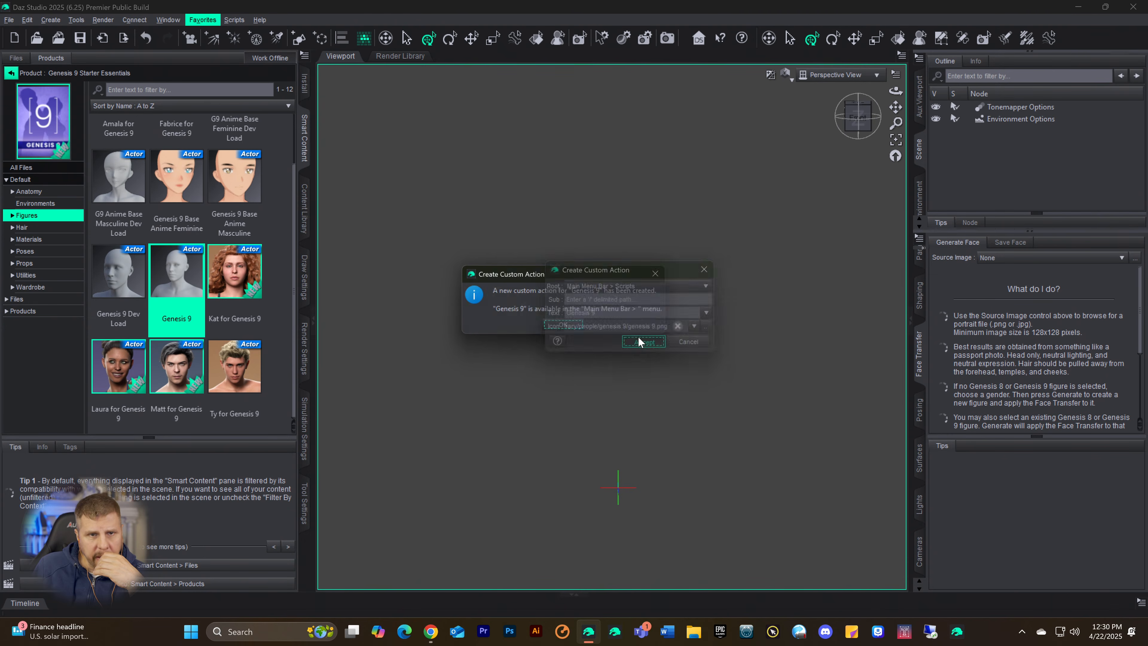
left_click(567, 328)
left_click(260, 20)
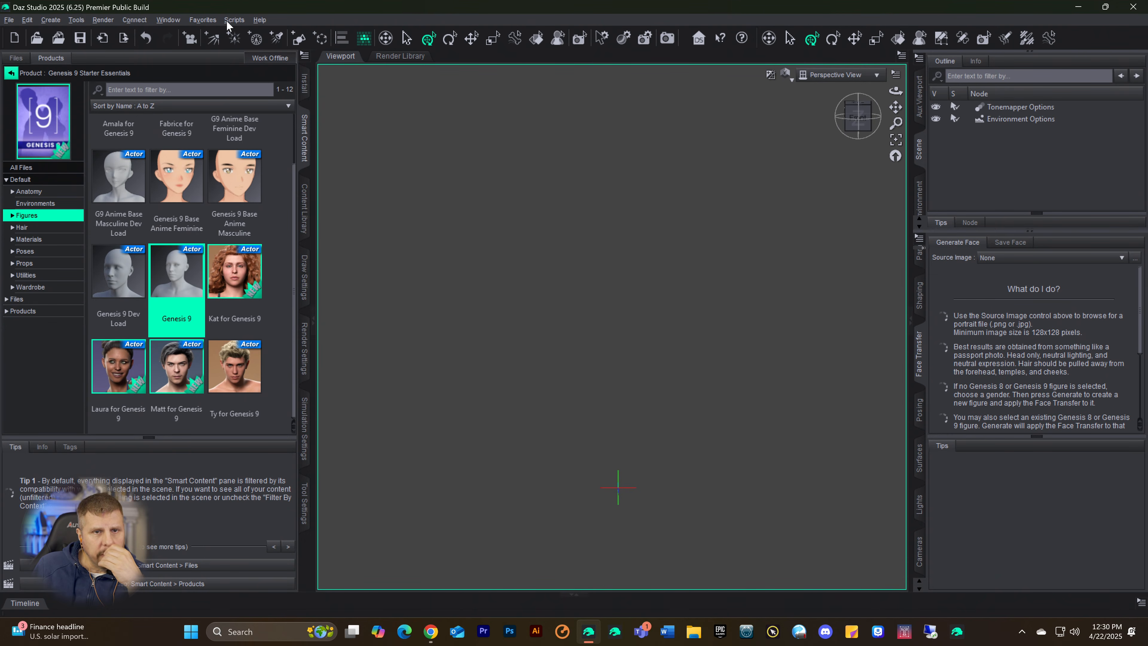
left_click(235, 37)
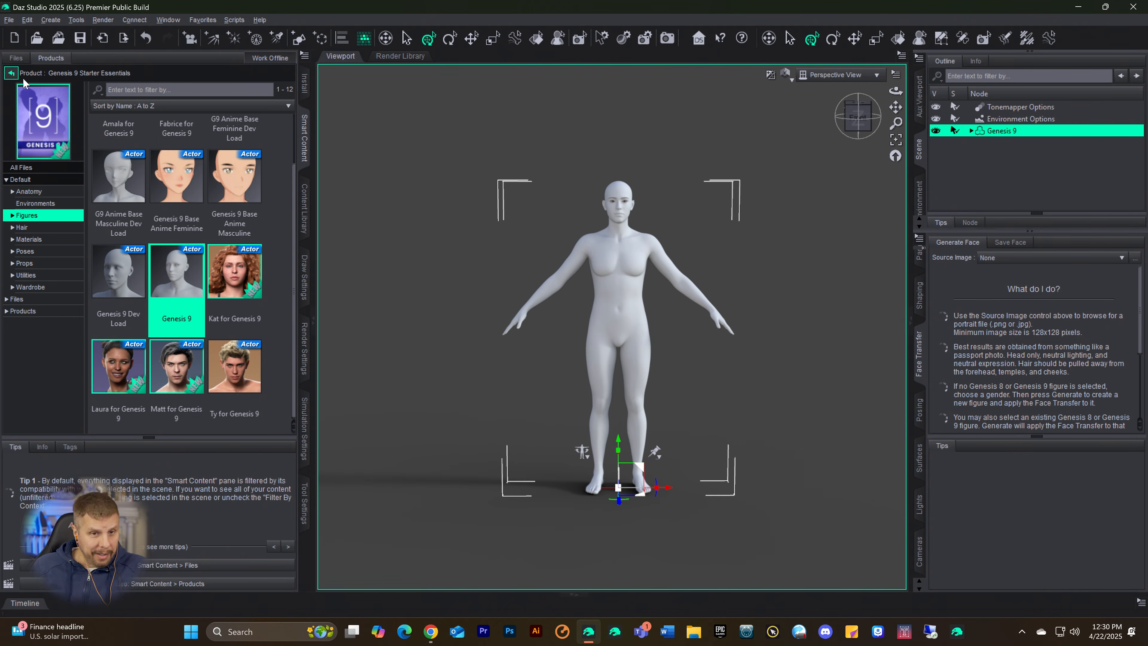
Step: Open the Skin9 category in the Content Library under Categories > Files > Figures
left_click(303, 218)
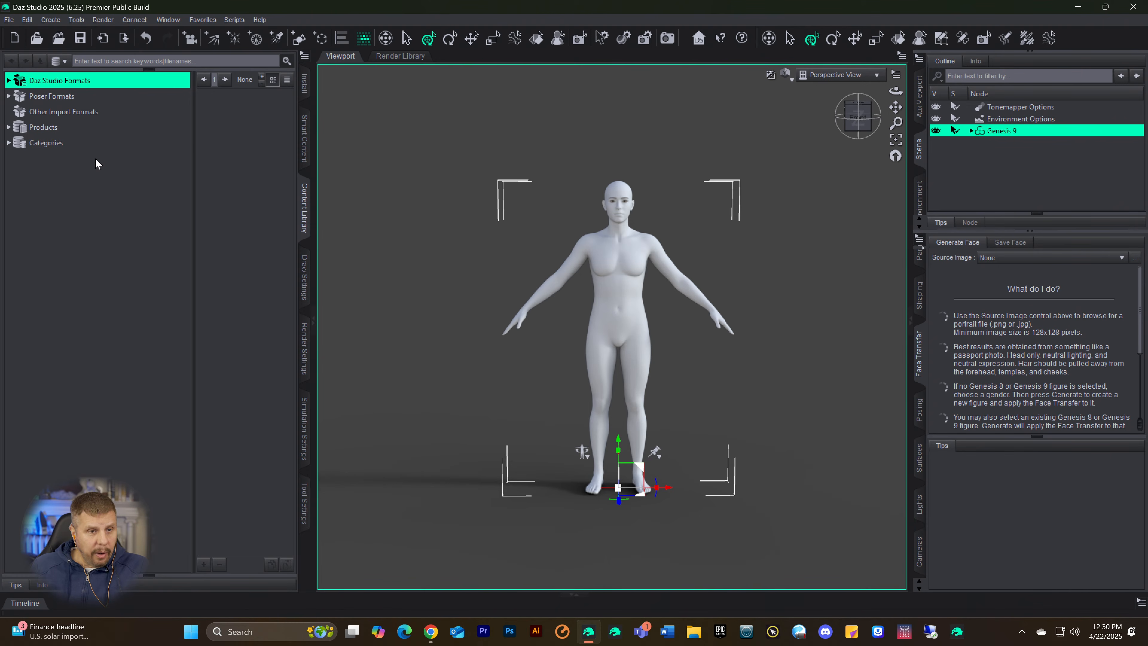
left_click(10, 143)
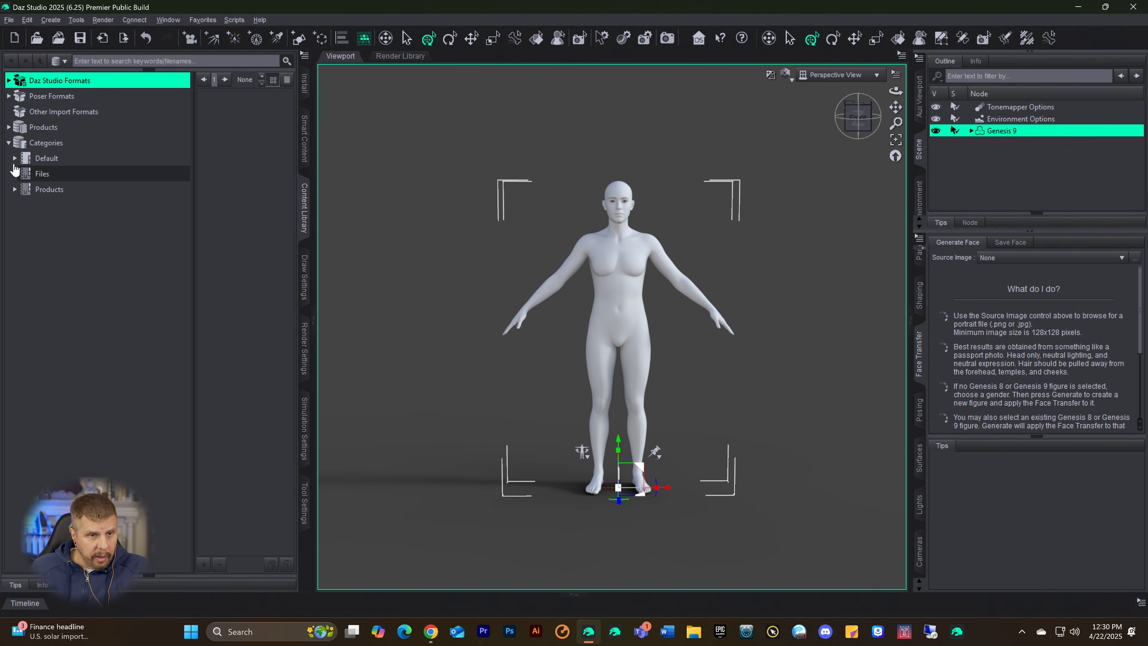
left_click(15, 174)
left_click(14, 173)
left_click(15, 190)
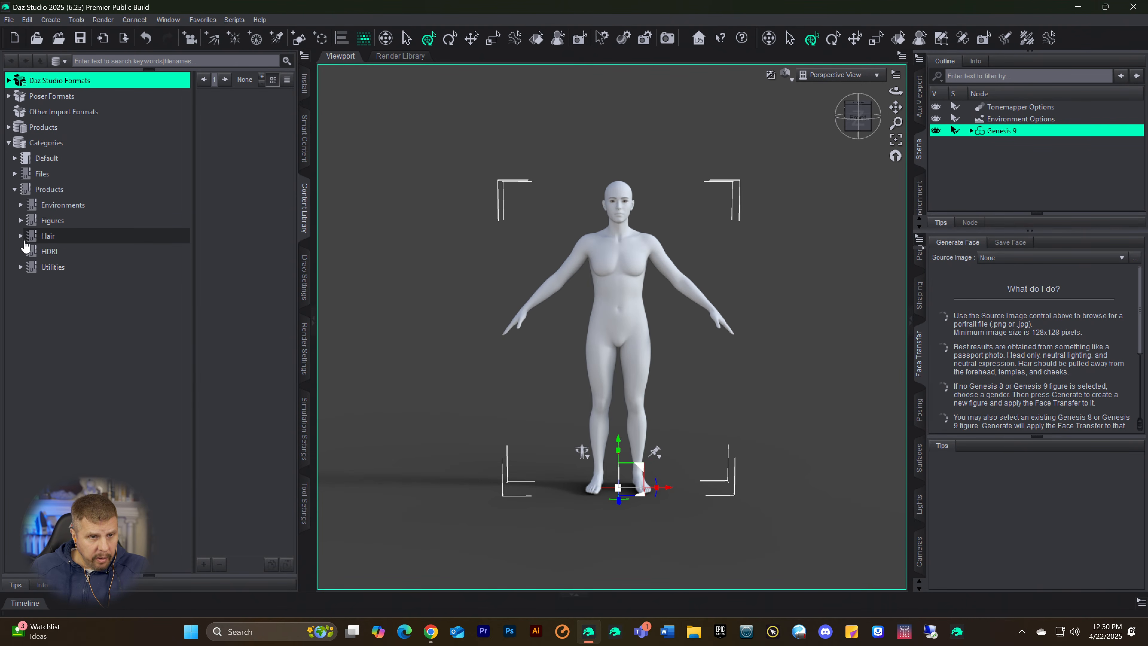
left_click(21, 221)
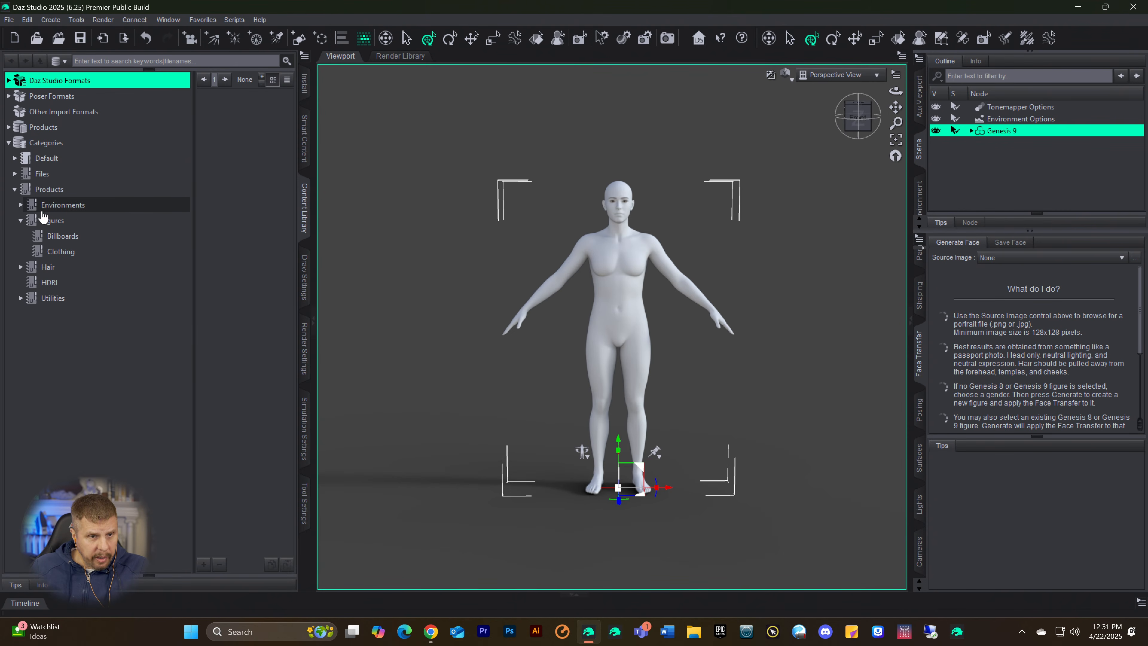
left_click(14, 174)
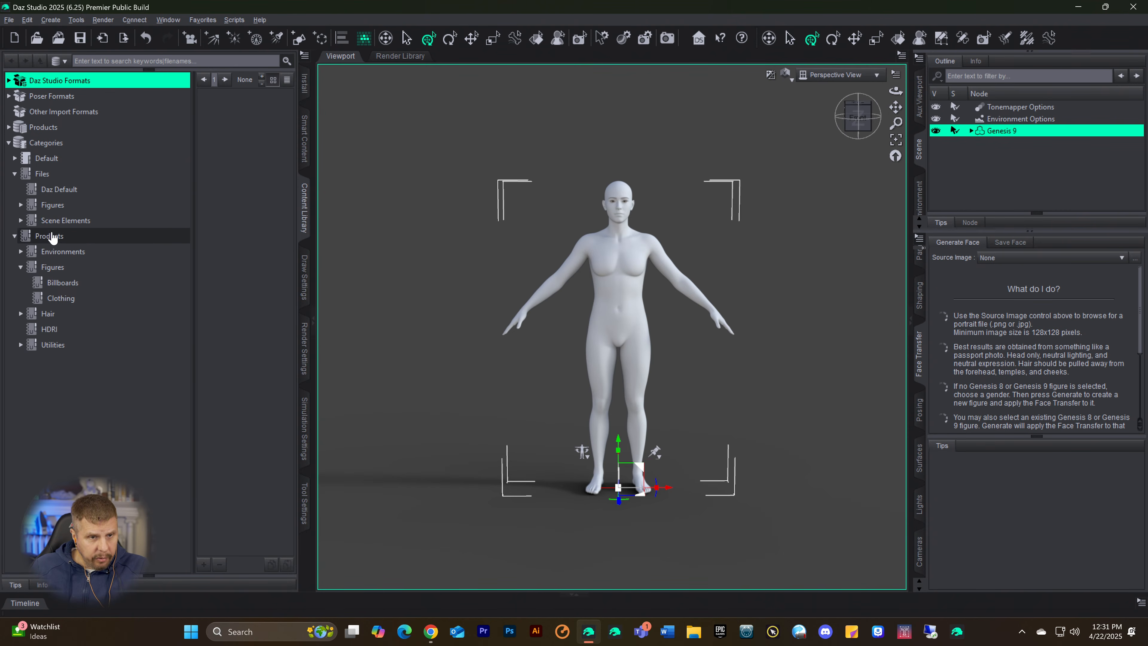
left_click(20, 205)
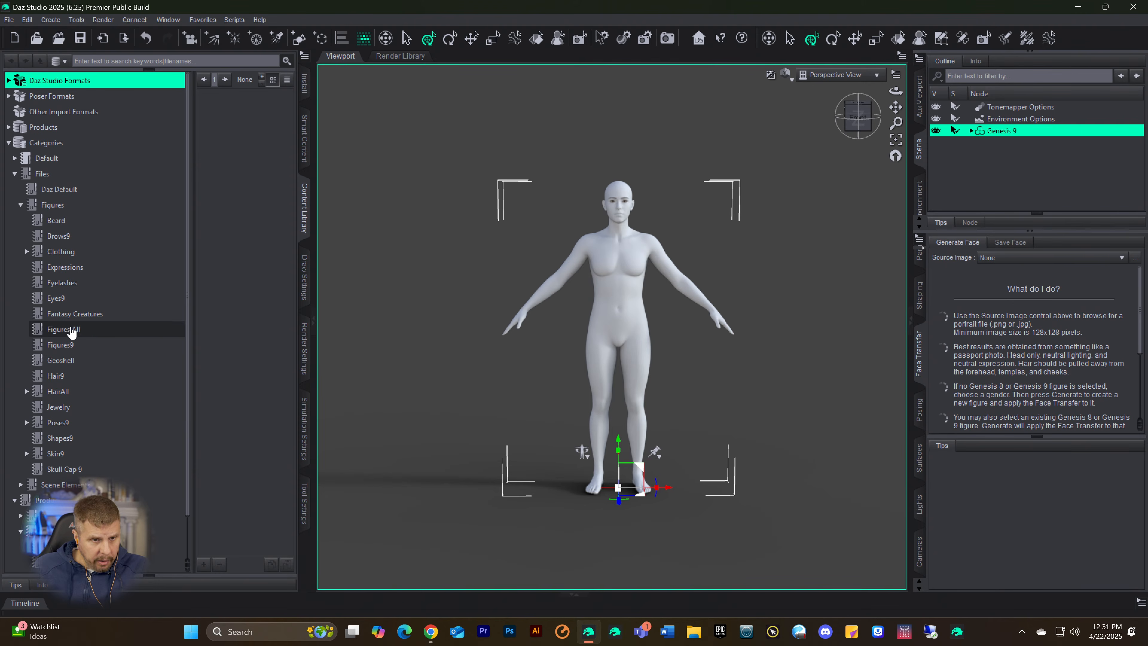
left_click(43, 452)
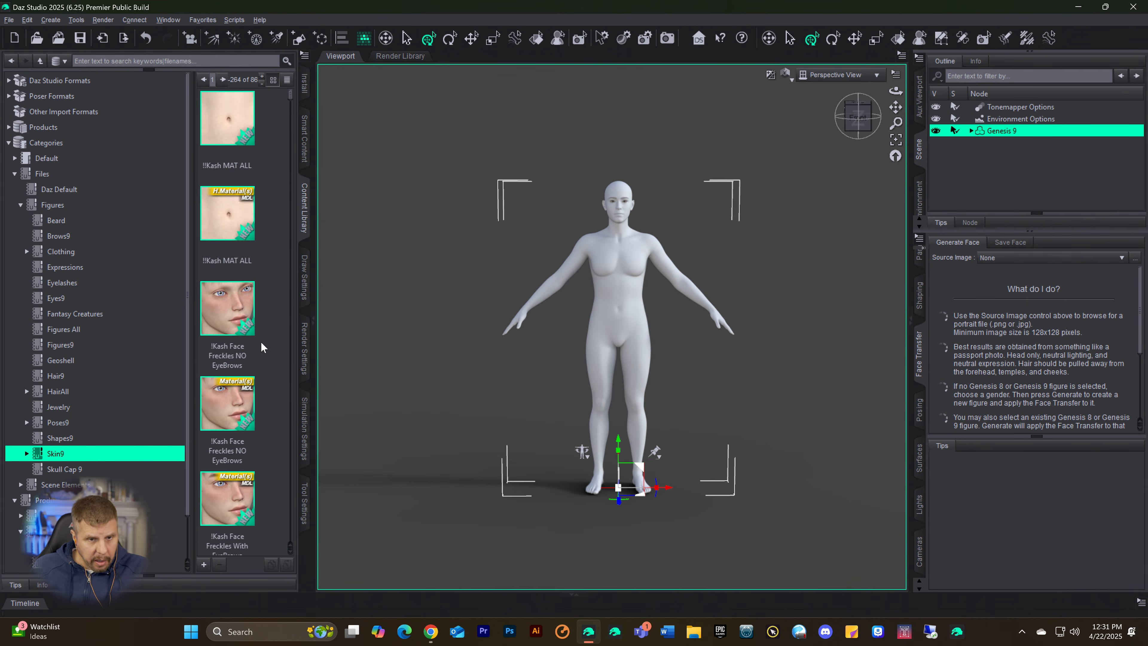
Step: Widen the Skin9 asset list to three columns and show the file information for the CGI !Hudson Skin preset
left_click_drag(313, 312, 445, 352)
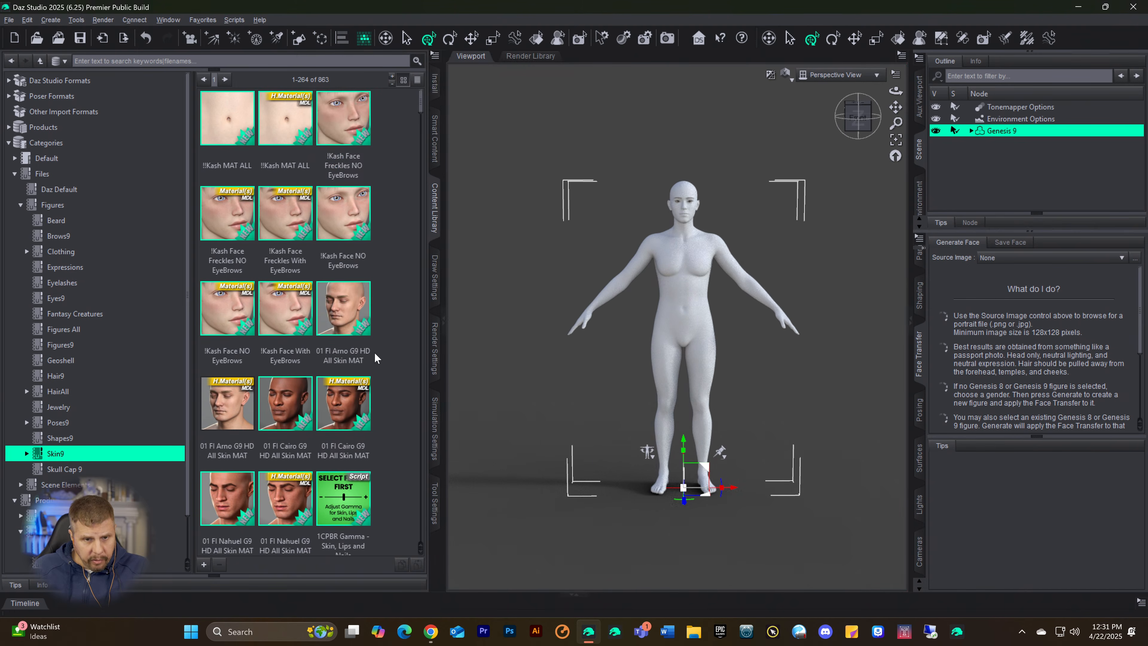
scroll(353, 315, "down", 10)
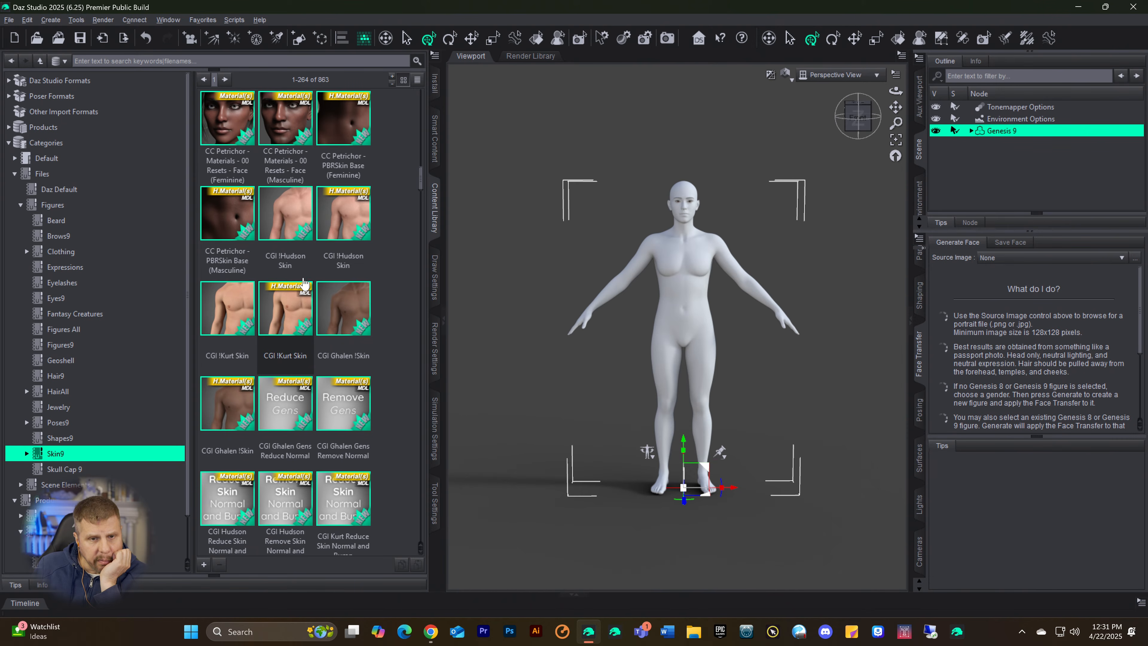
left_click(291, 220)
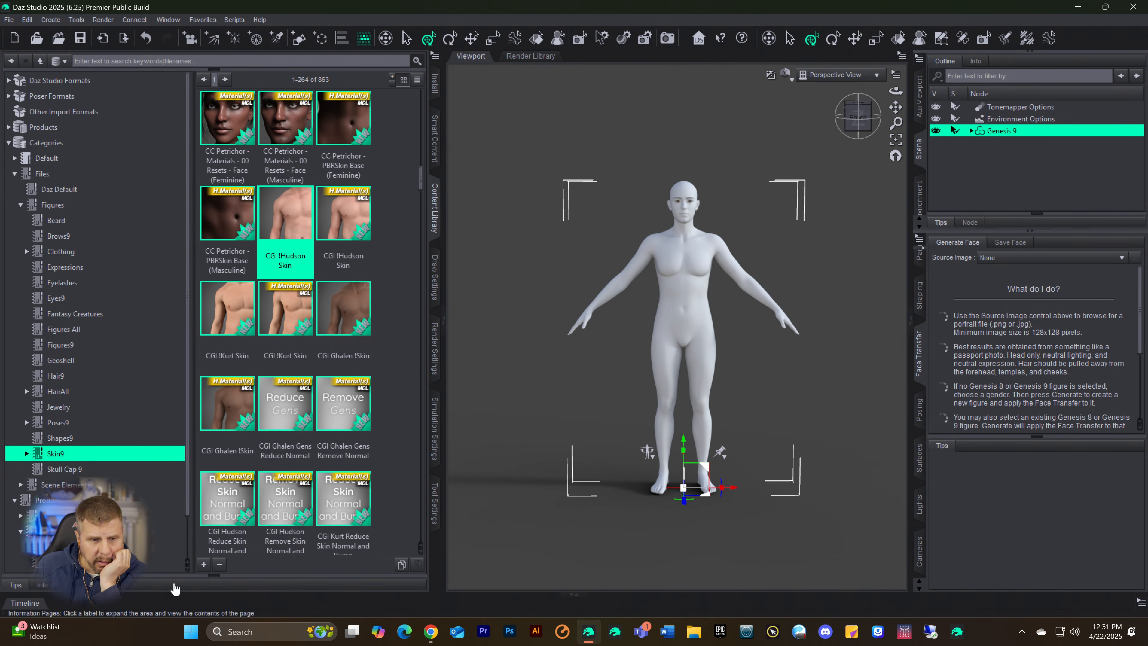
left_click_drag(191, 575, 214, 581)
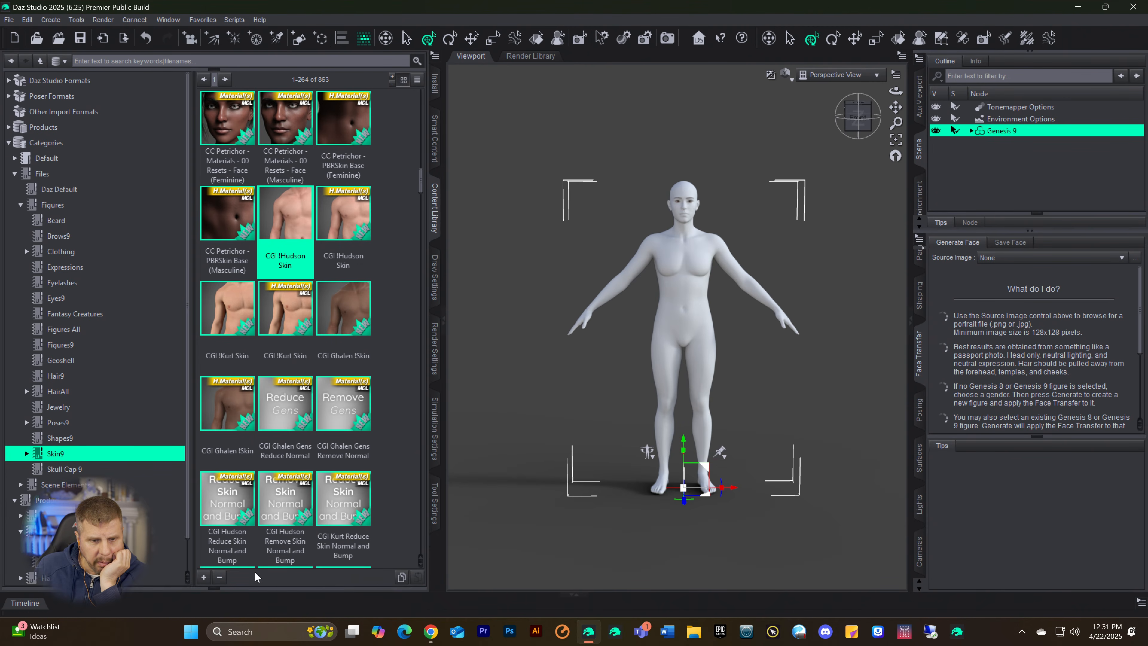
left_click(212, 589)
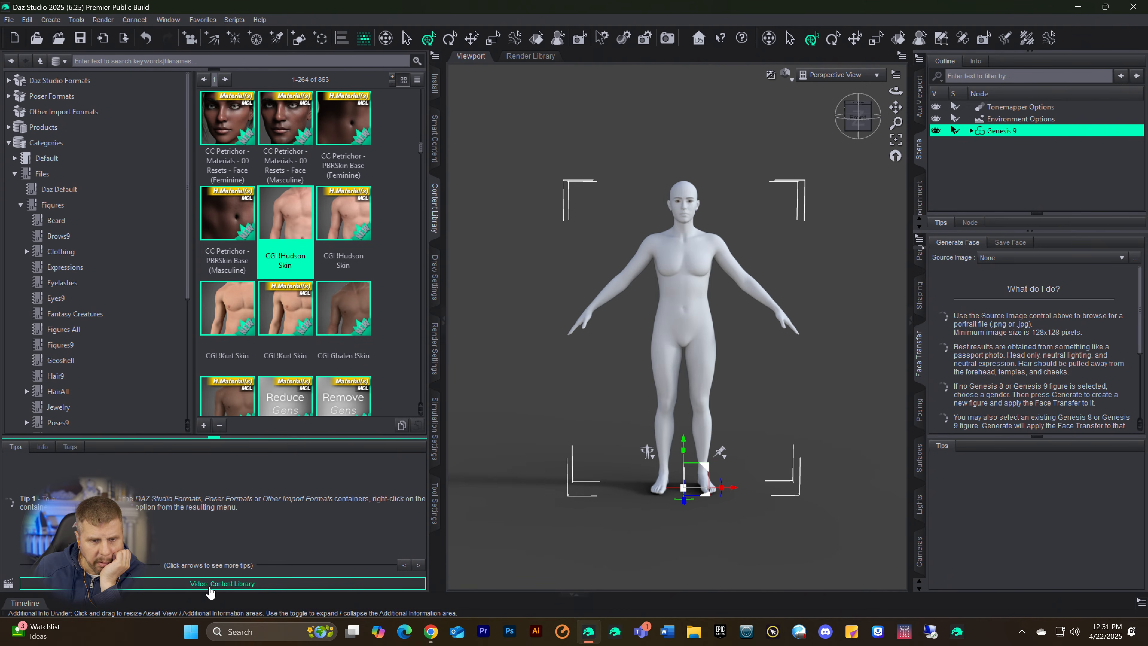
left_click(42, 447)
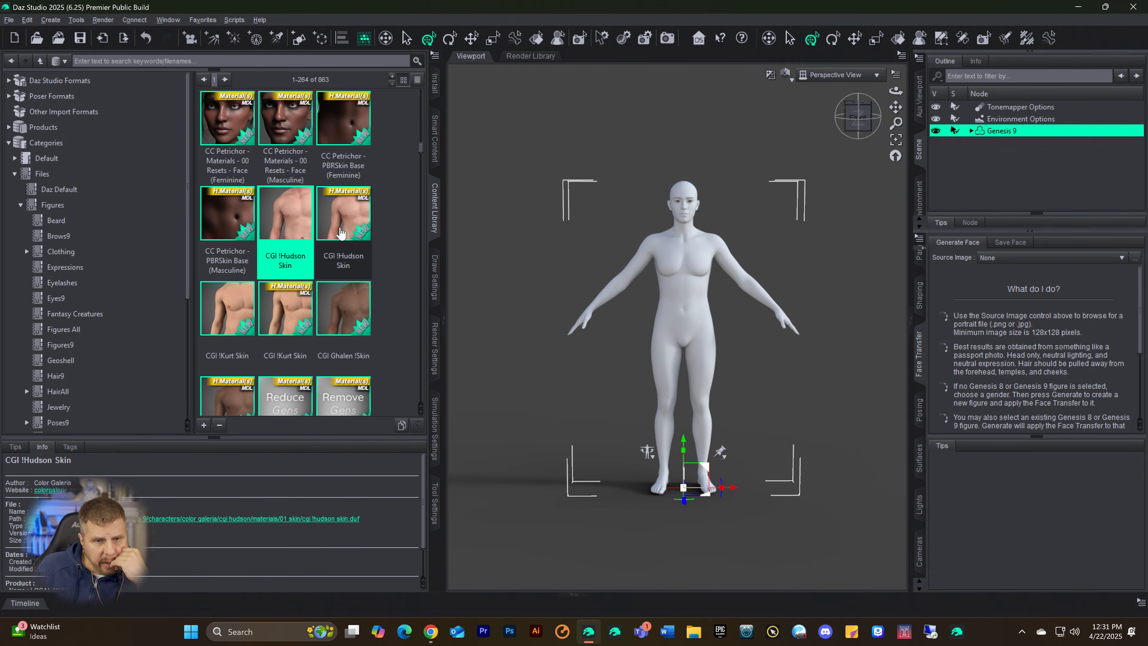
Step: Apply the non-MDL CGI !Hudson Skin material preset to the Genesis 9 figure
left_click(229, 310)
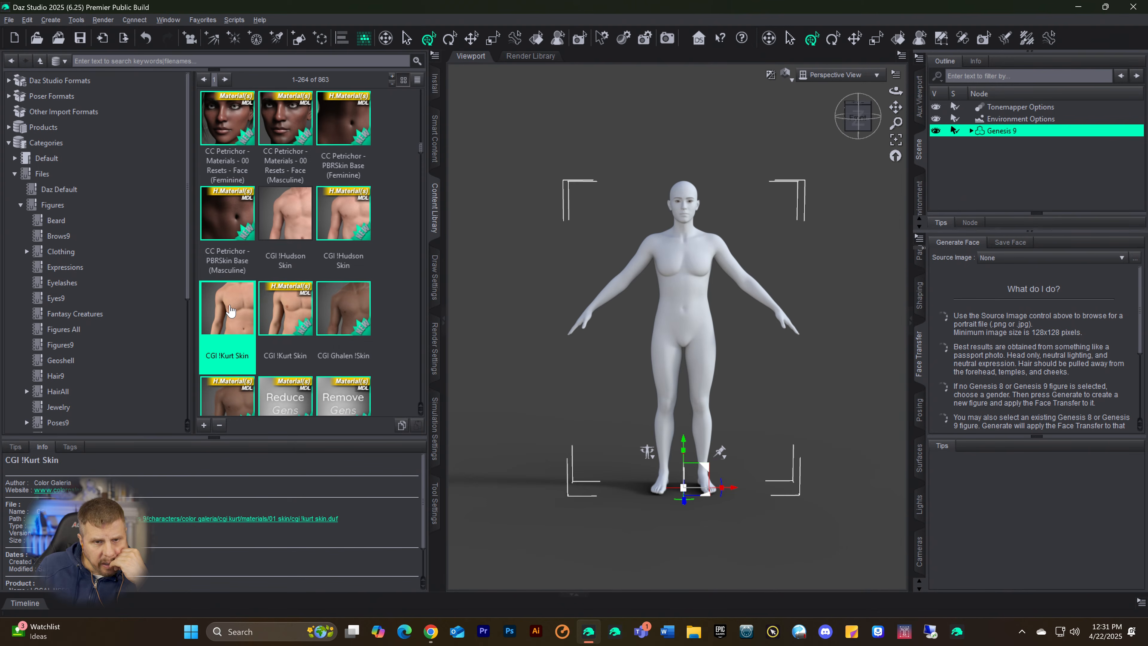
left_click(287, 226)
double_click(287, 221)
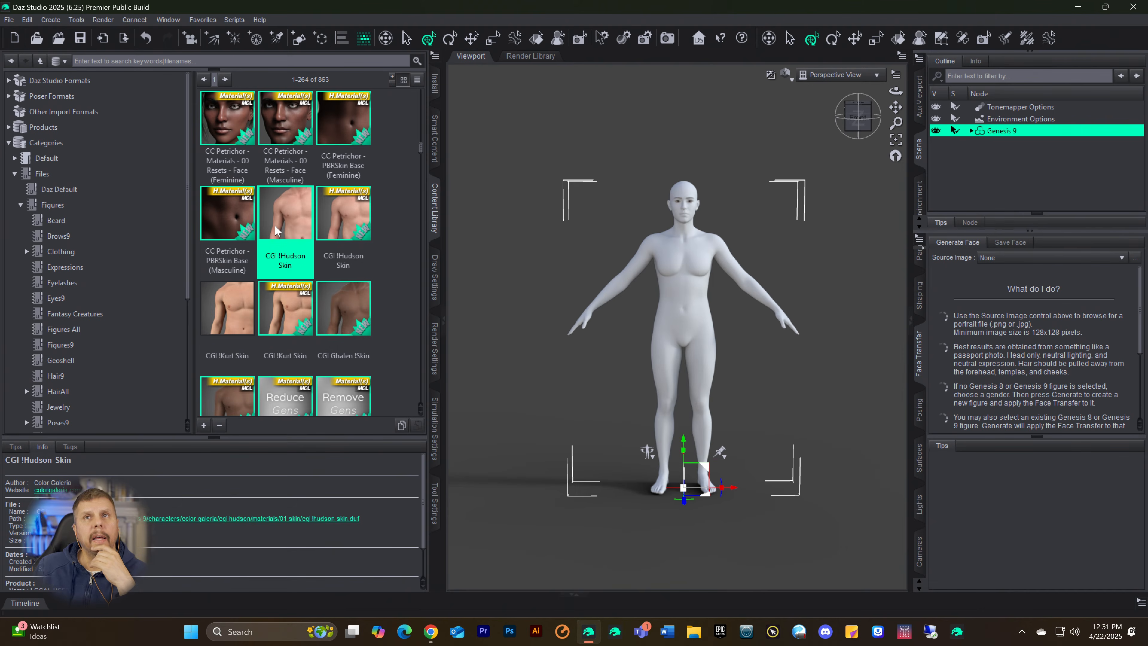
mouse_move(275, 233)
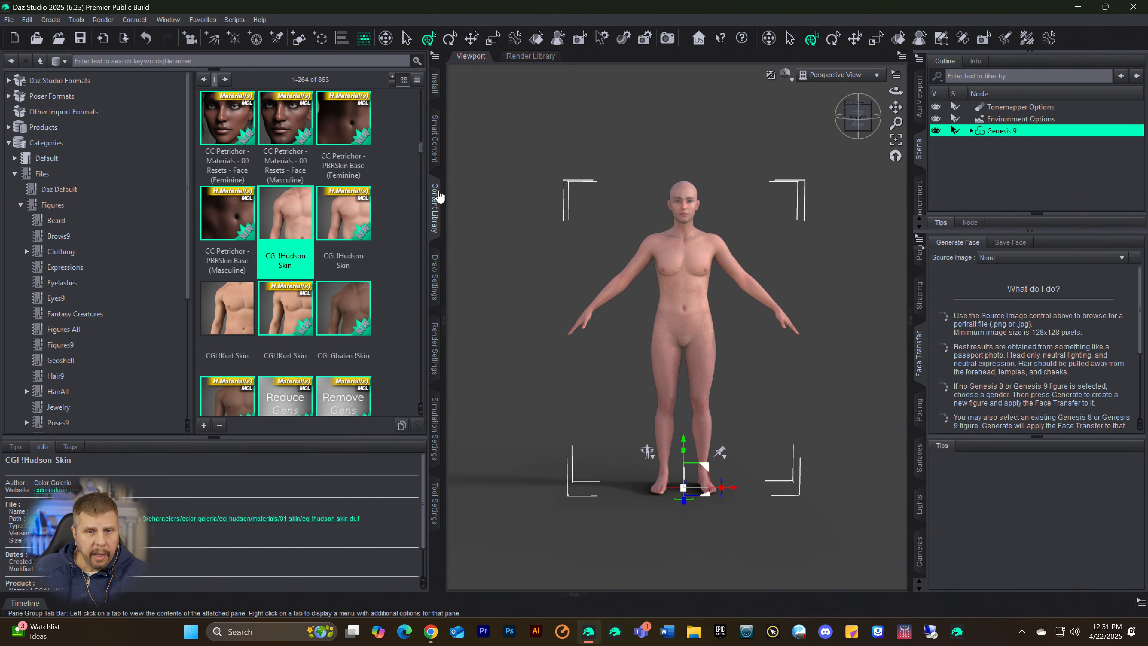
Step: Dock the Parameters pane in the same group as Smart Content, between Render Settings and Simulation Settings
left_click(435, 150)
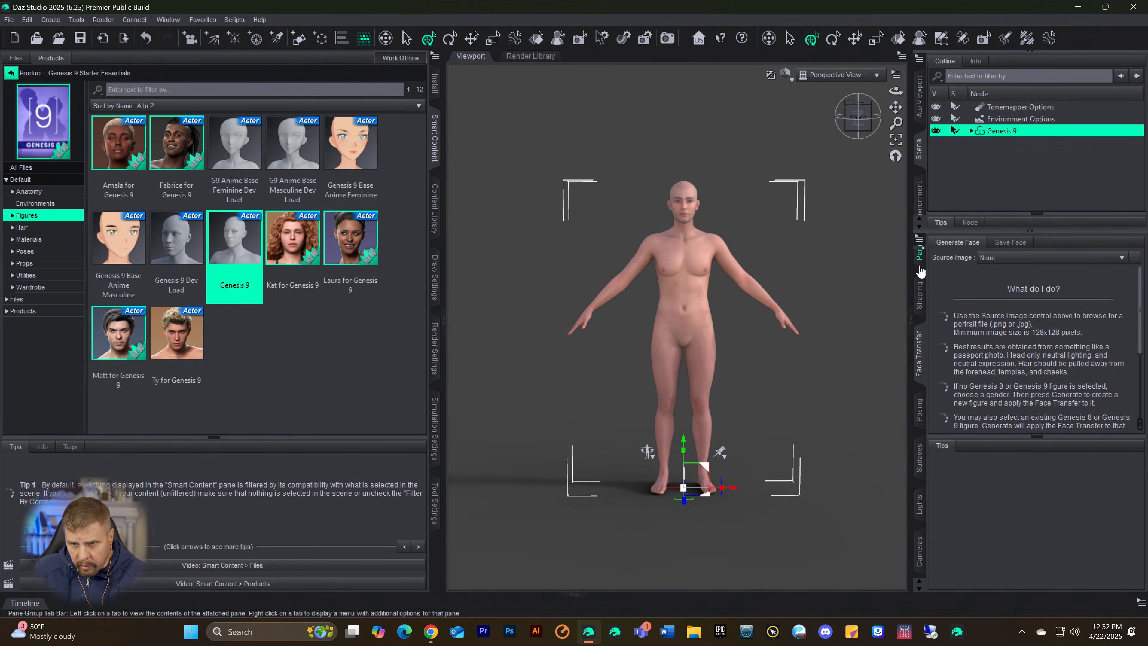
left_click(922, 289)
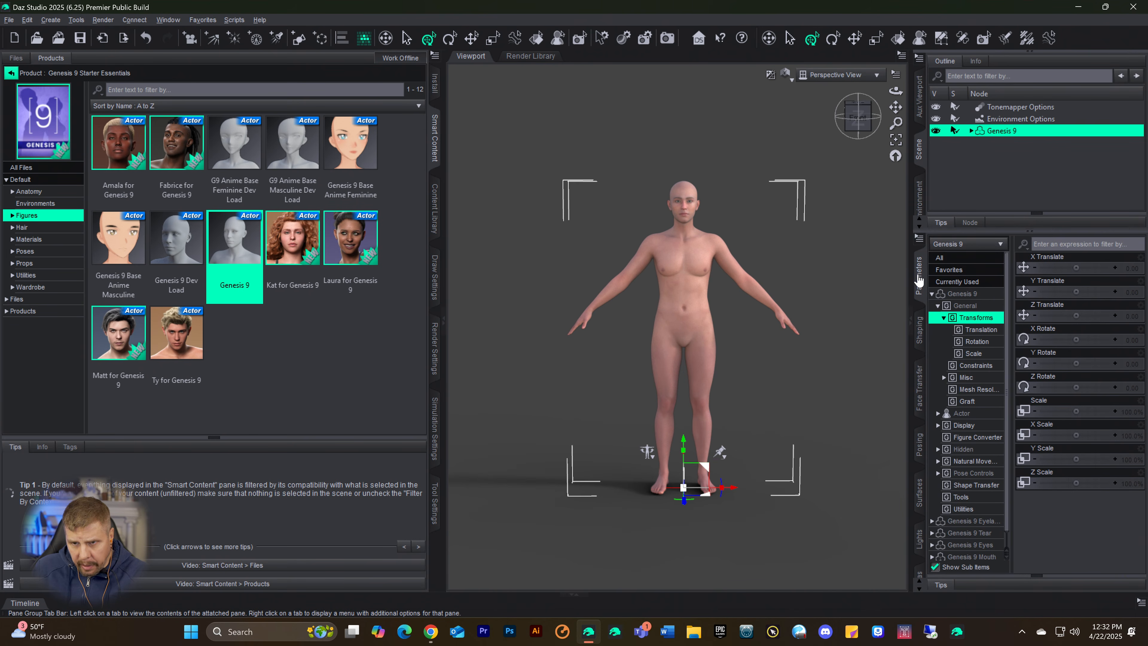
left_click_drag(437, 316, 436, 319)
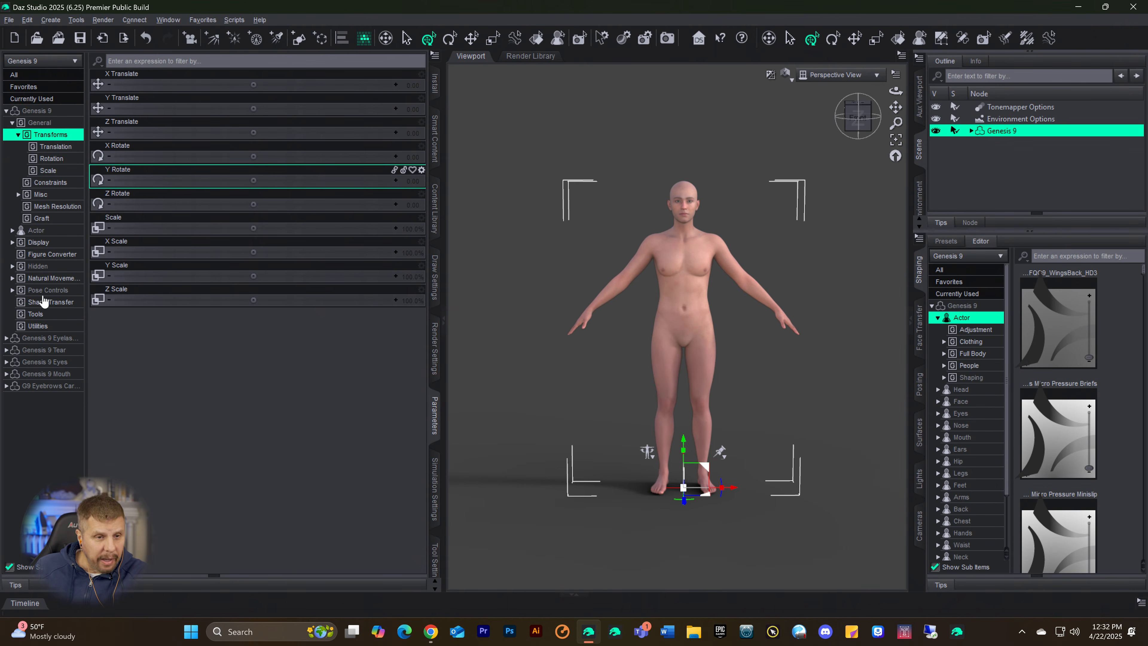
Step: Examine the converted character morphs in the Genesis 9 figure's Figure Converter and Shape Transfer parameter groups
left_click(50, 255)
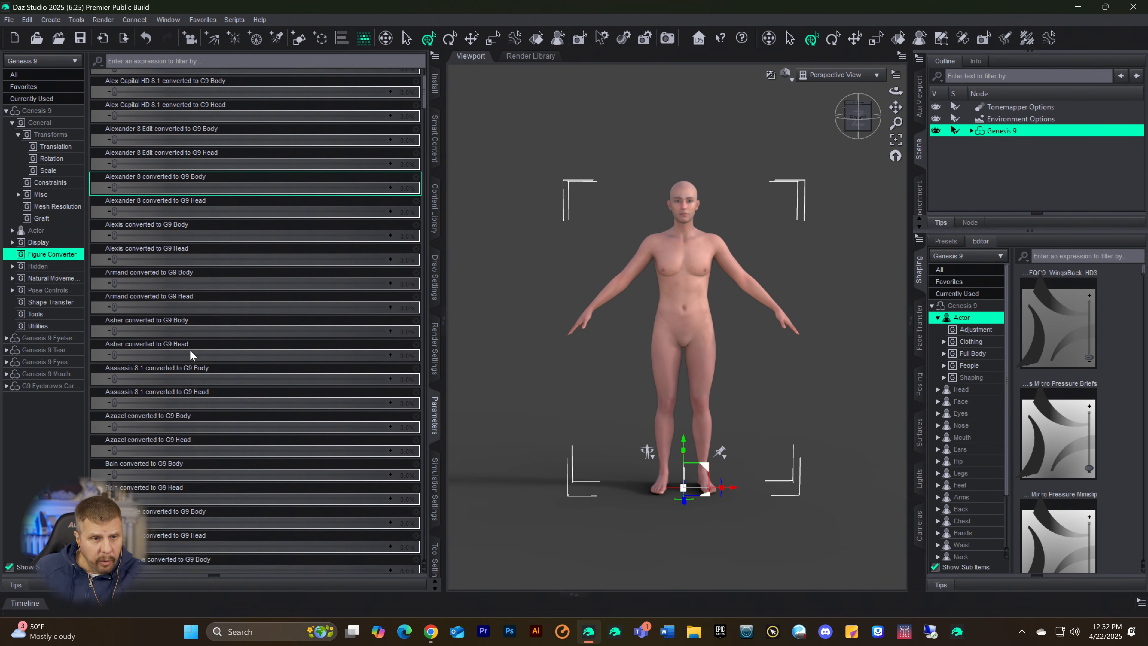
left_click(41, 302)
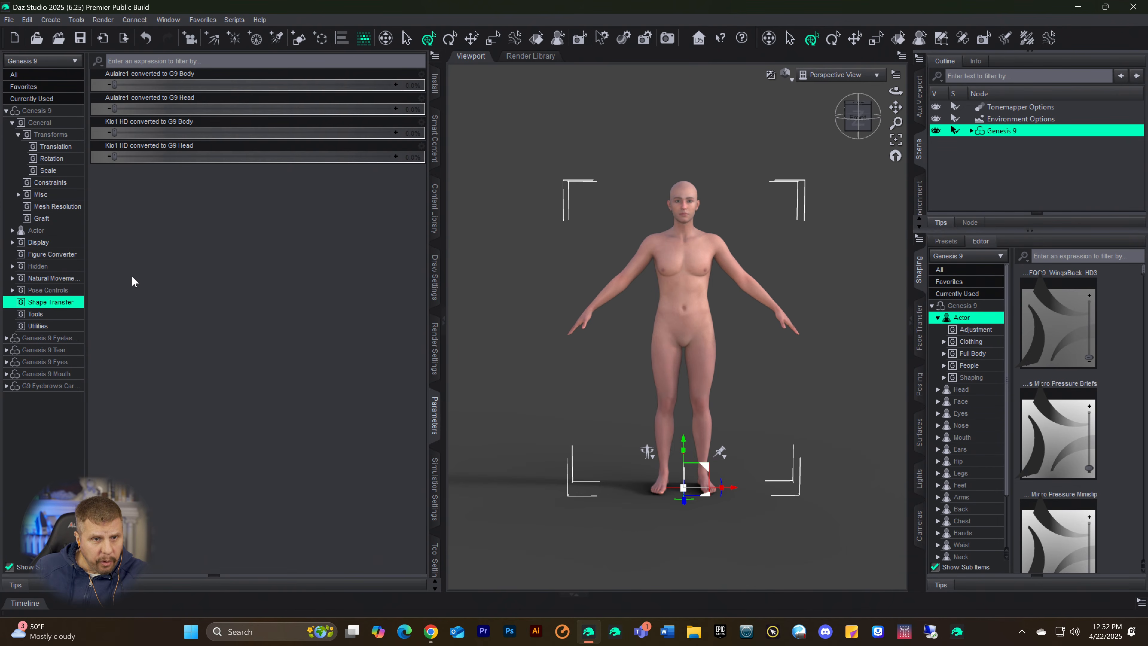
left_click(39, 280)
left_click(49, 260)
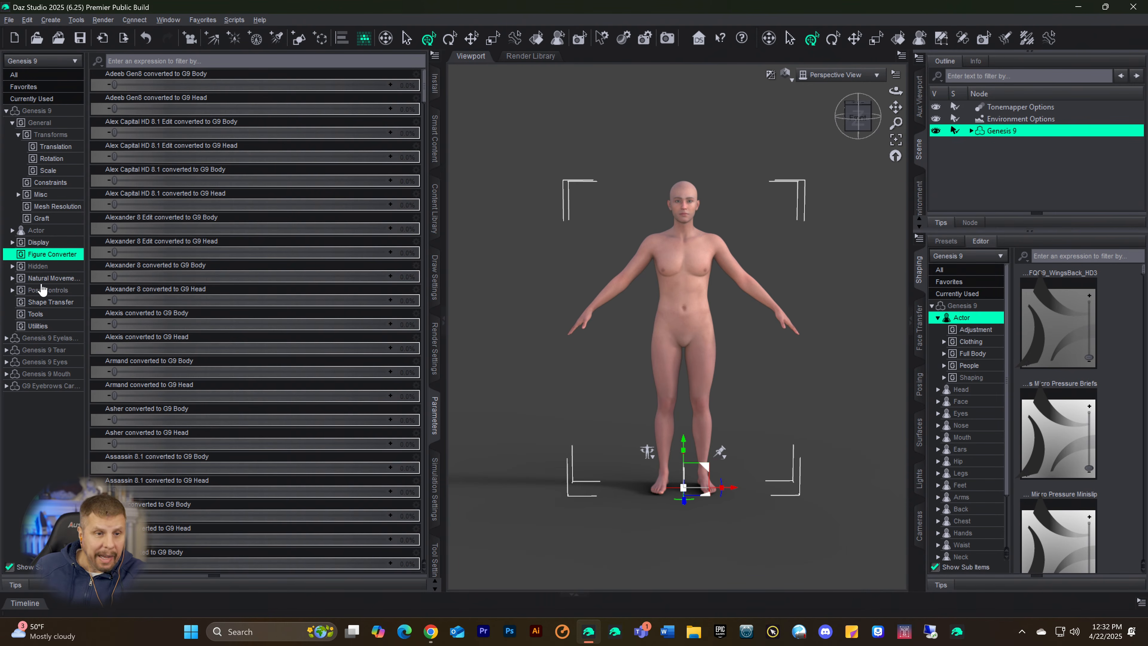
left_click(45, 303)
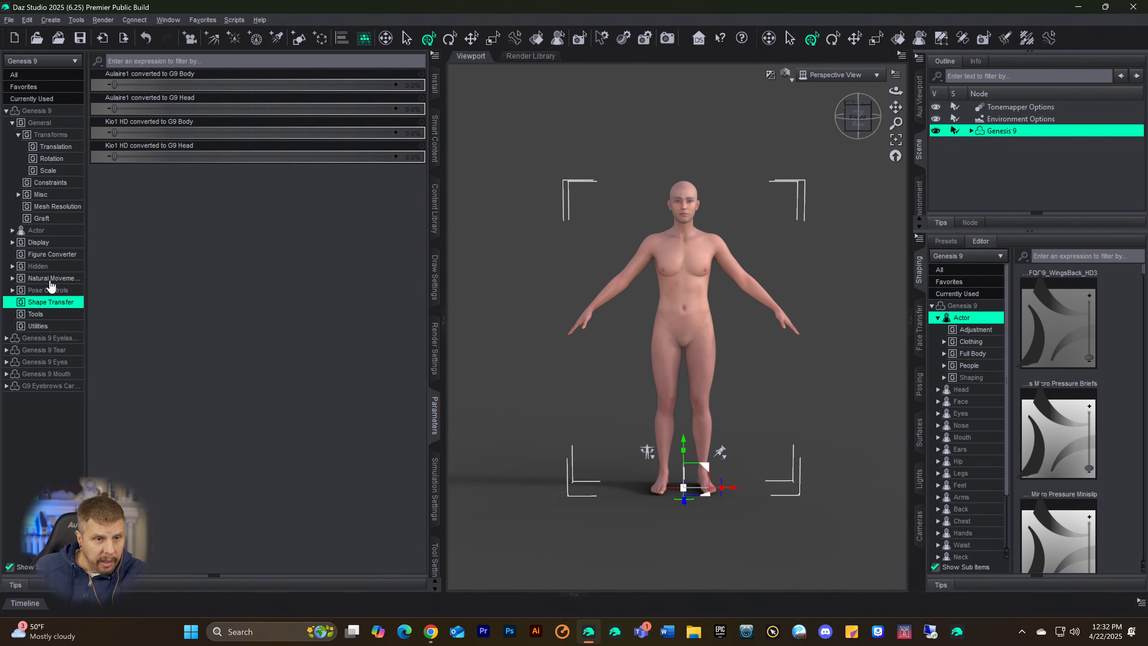
left_click(43, 255)
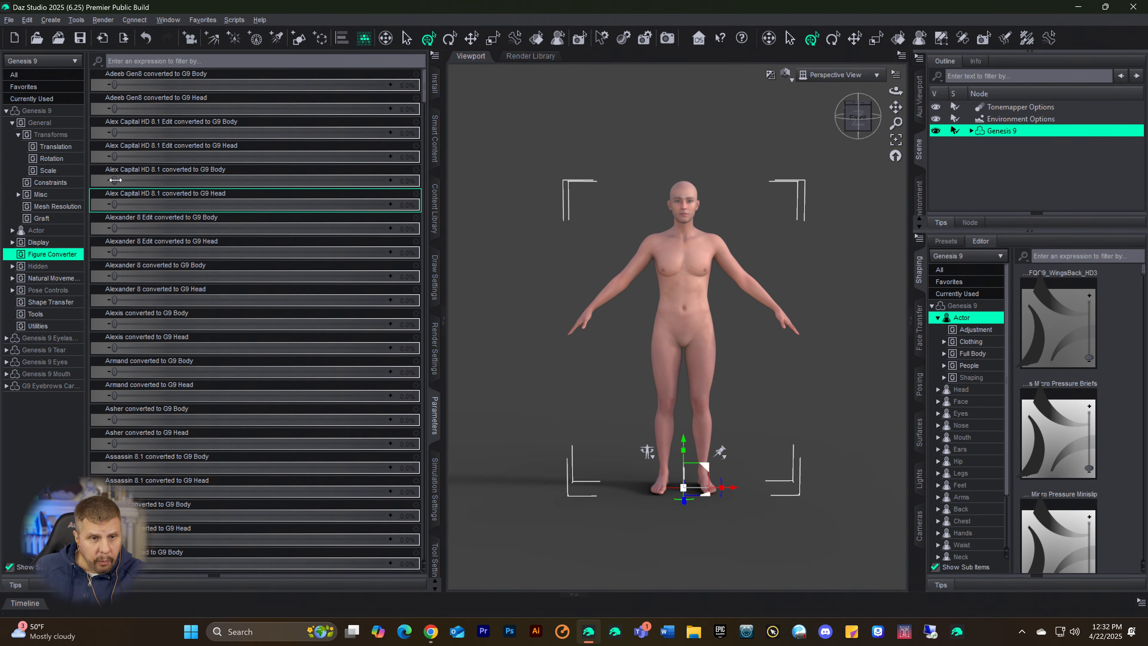
mouse_move(115, 177)
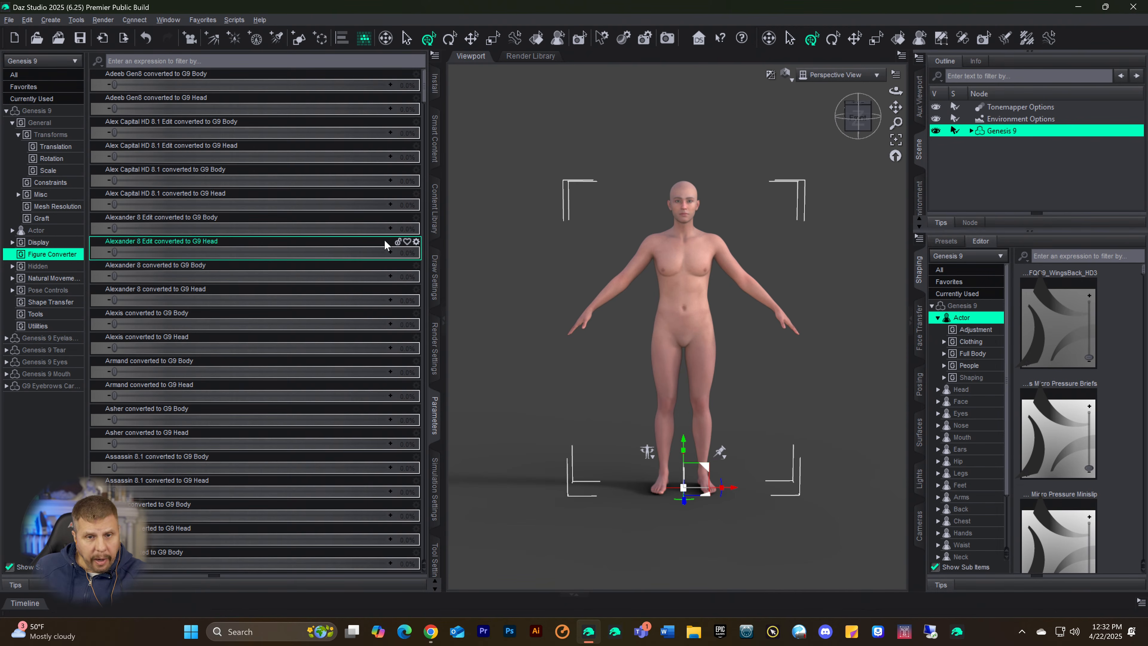
Step: Leave the Genesis 9 Starter Essentials product in Smart Content and show the starter products in the Wardrobe category
left_click(435, 139)
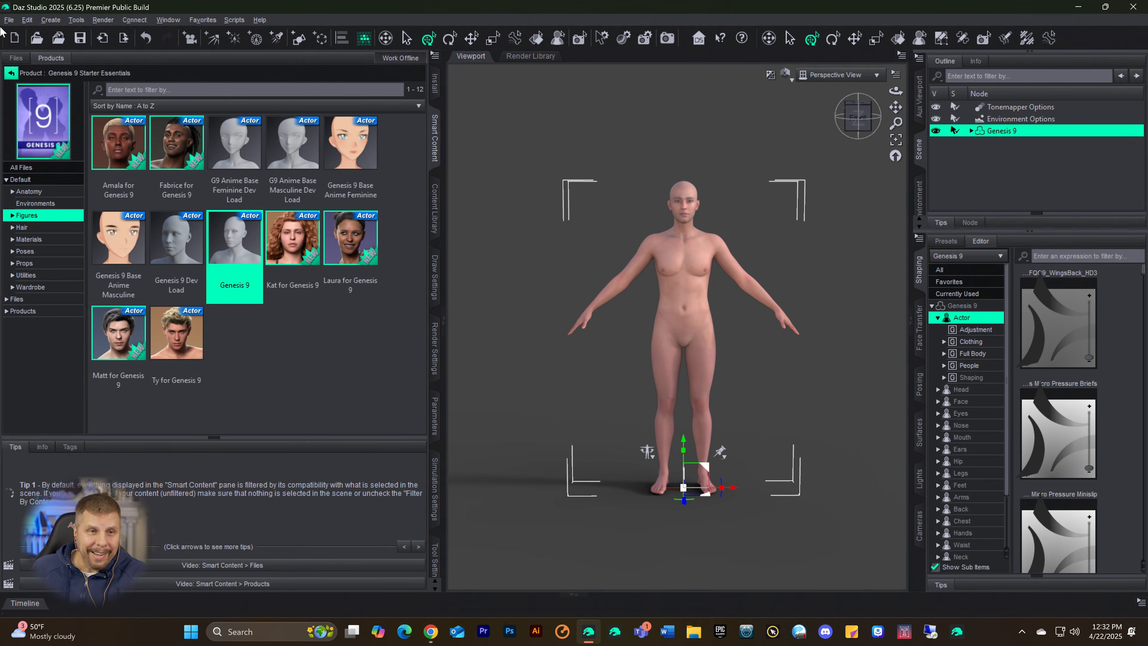
left_click(13, 73)
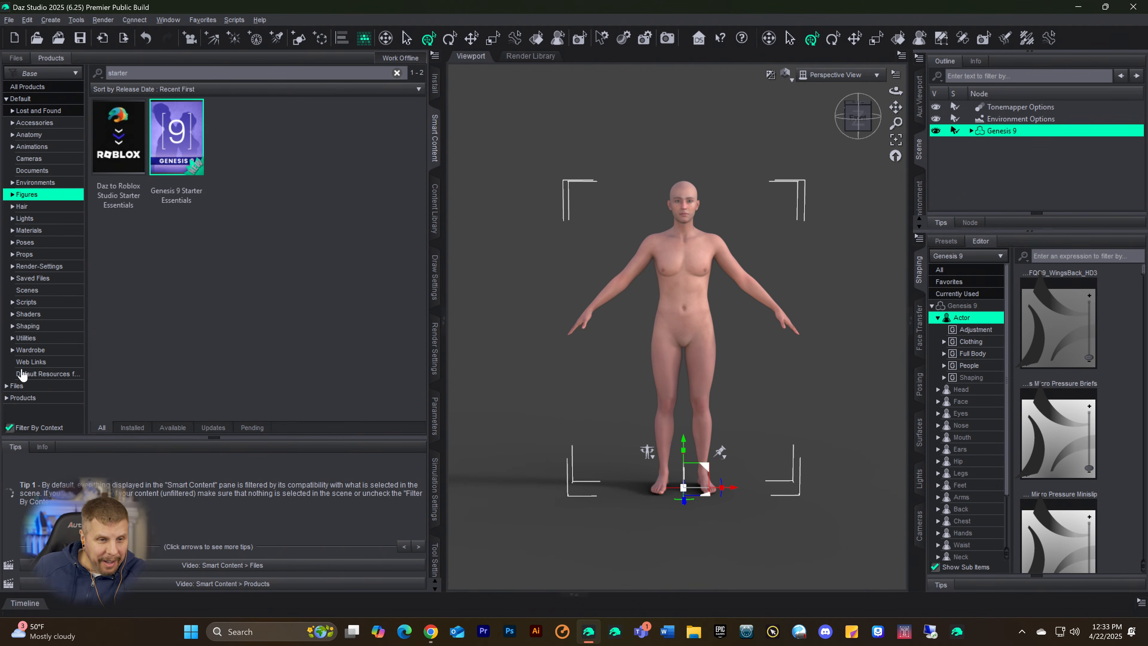
left_click(28, 350)
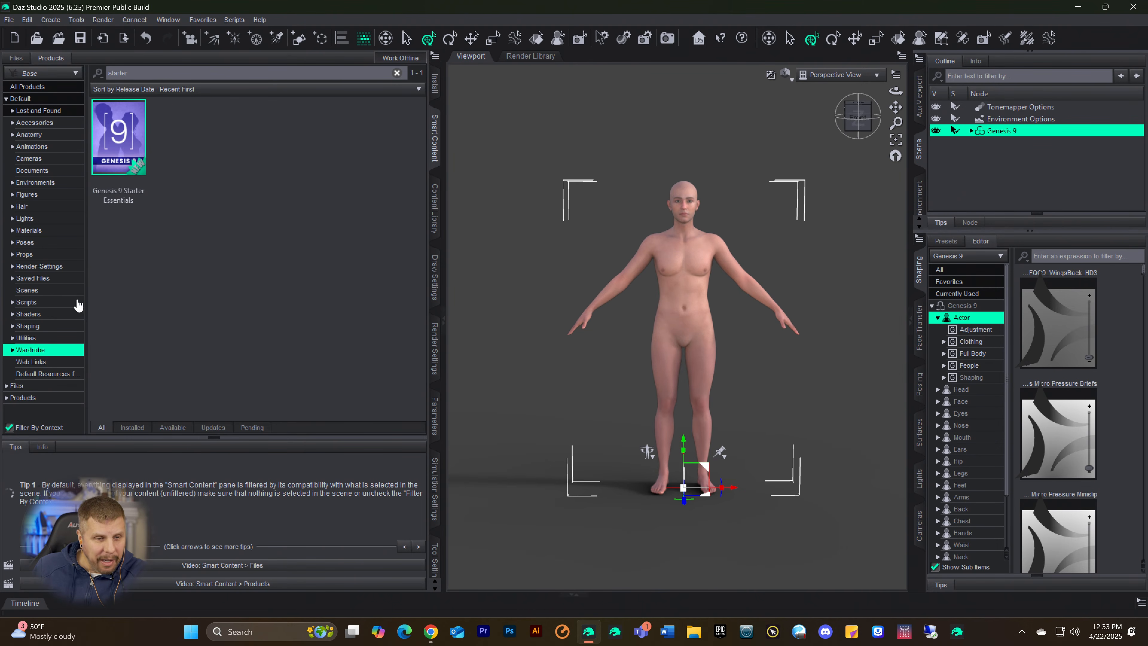
Step: Look through the custom Figures and Products categories in the Content Library
left_click(435, 210)
scroll(75, 365, "down", 4)
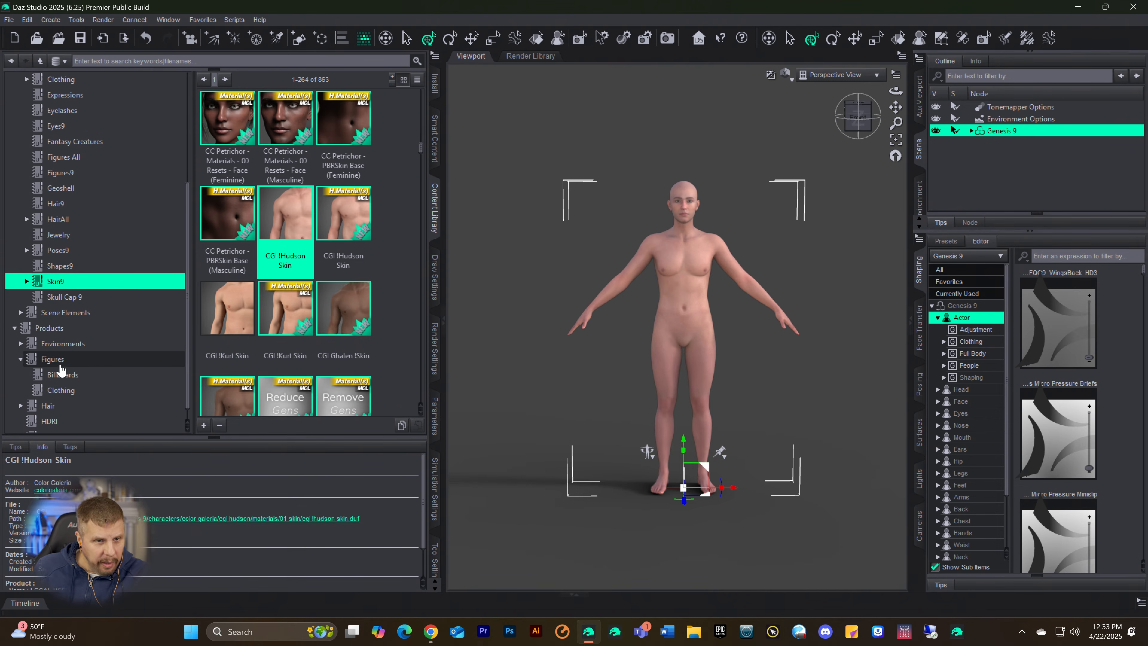
scroll(62, 292, "up", 4)
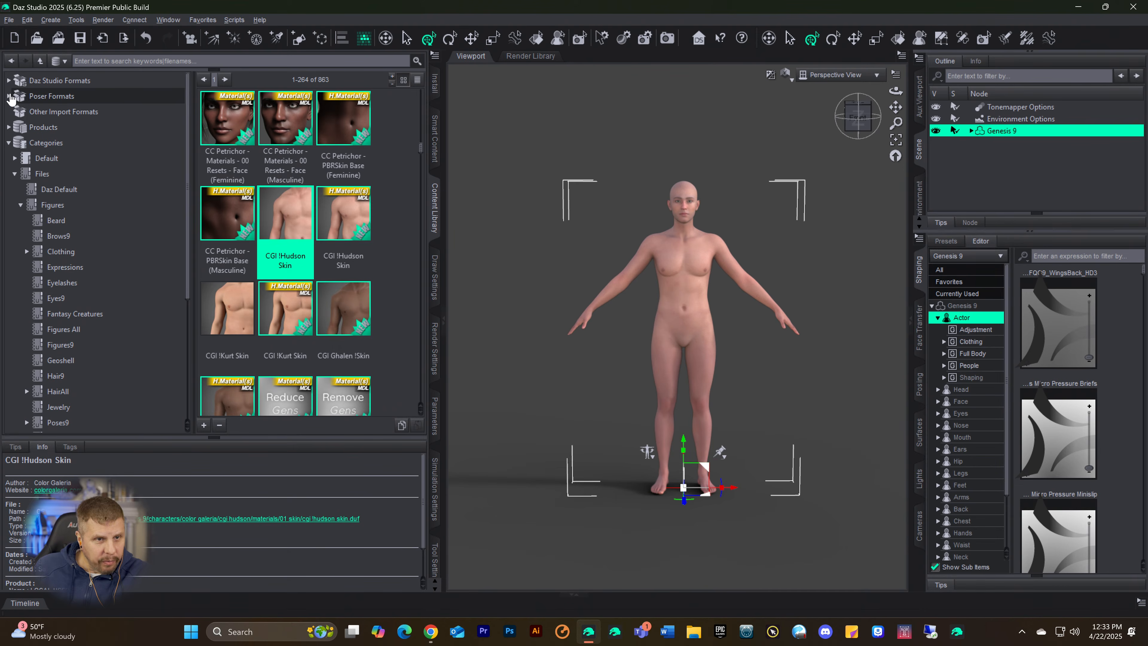
Step: Clear the starter search in Smart Content and list the compatible files in the Wardrobe category's Pants subcategory
left_click(435, 149)
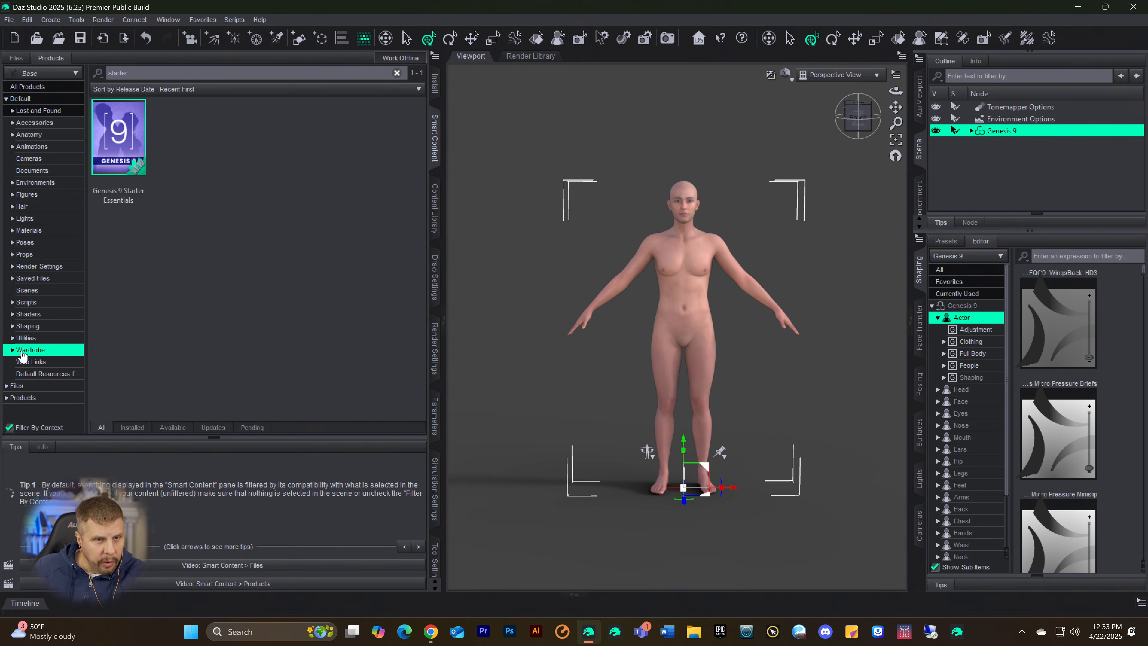
left_click_drag(156, 75, 3, 75)
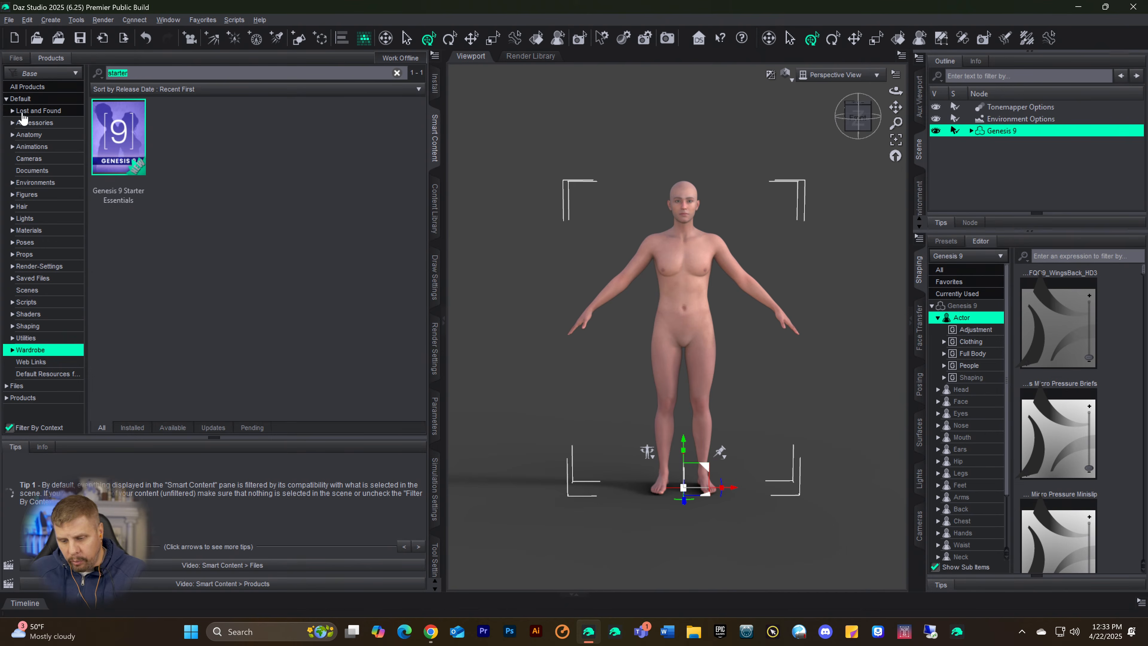
key("BackSpace")
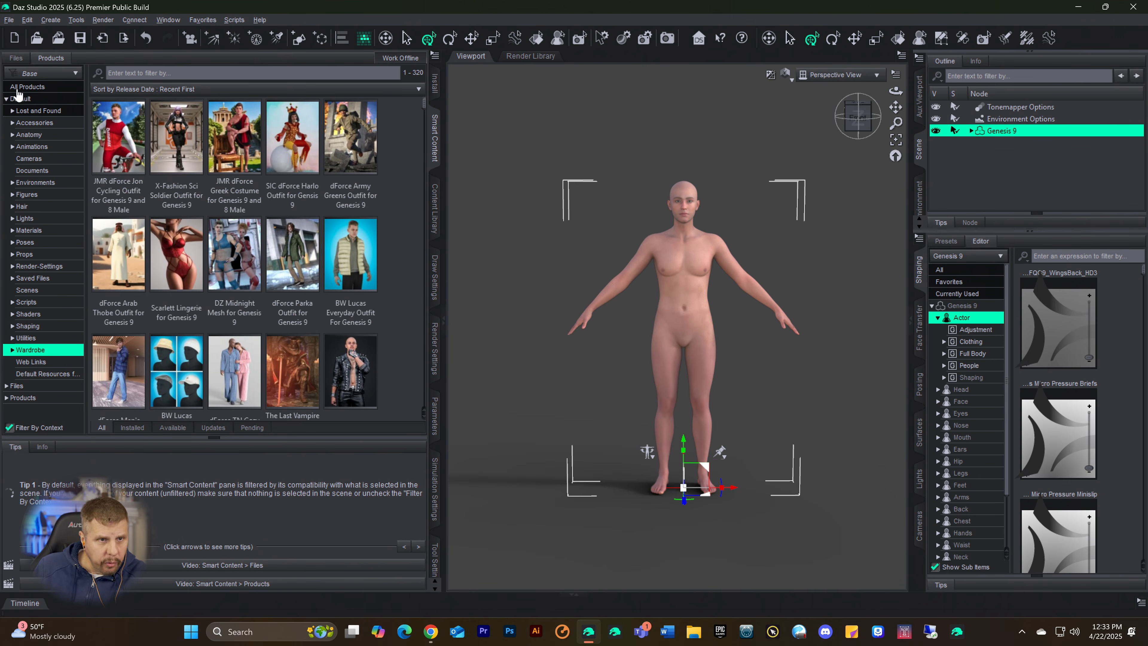
left_click(17, 58)
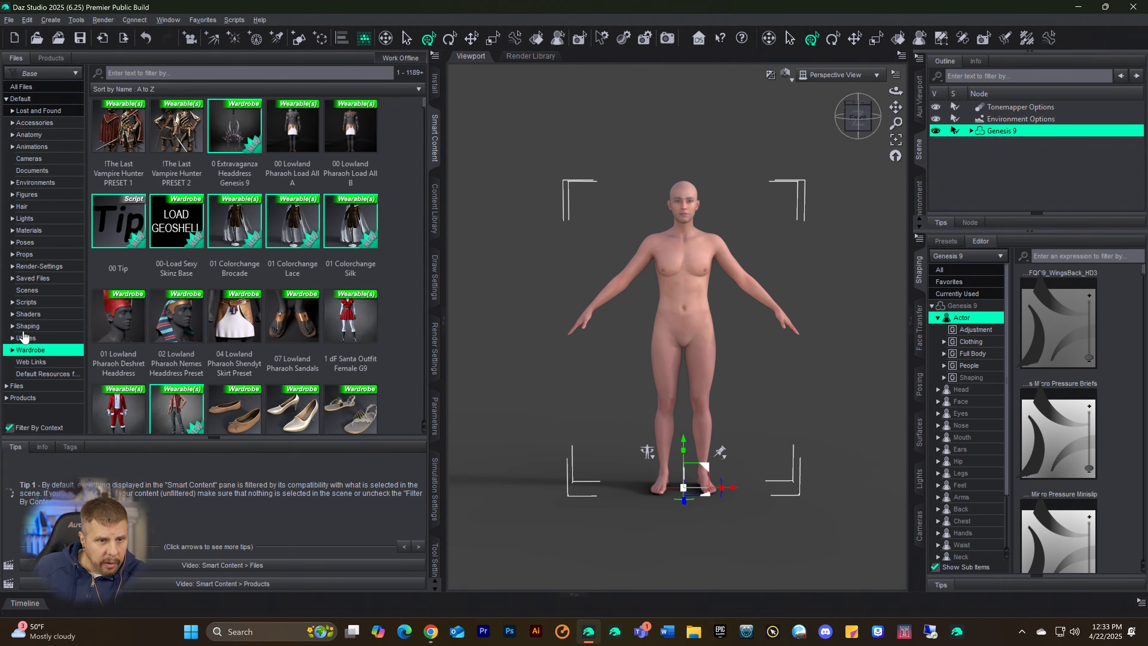
left_click(12, 350)
scroll(32, 344, "down", 4)
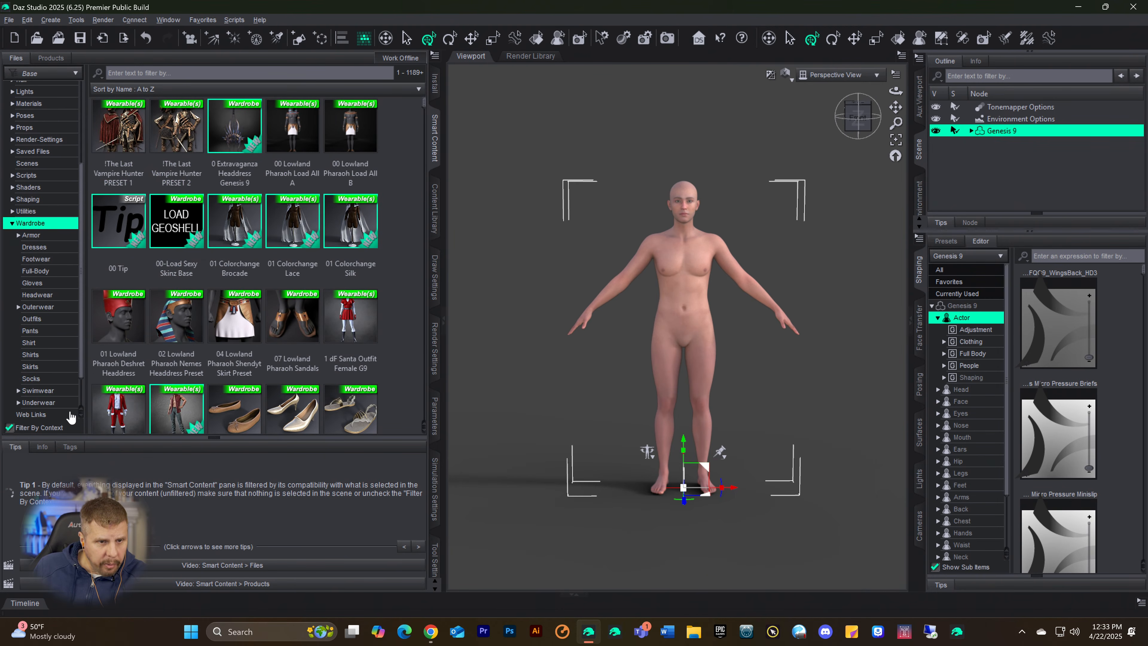
scroll(36, 367, "down", 1)
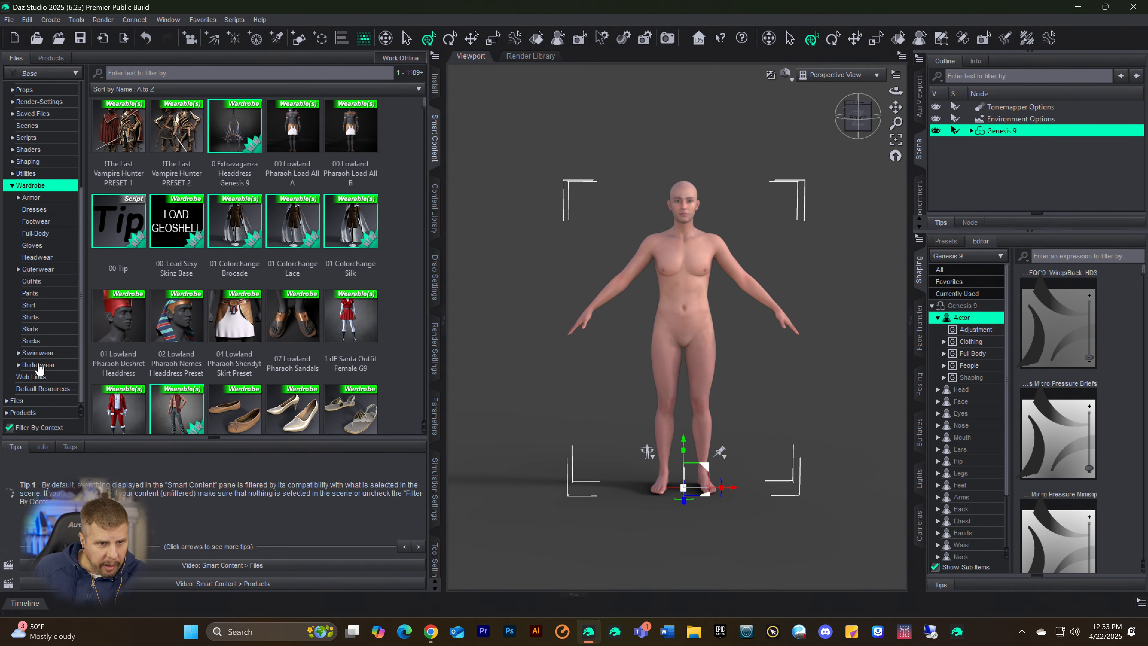
left_click(26, 295)
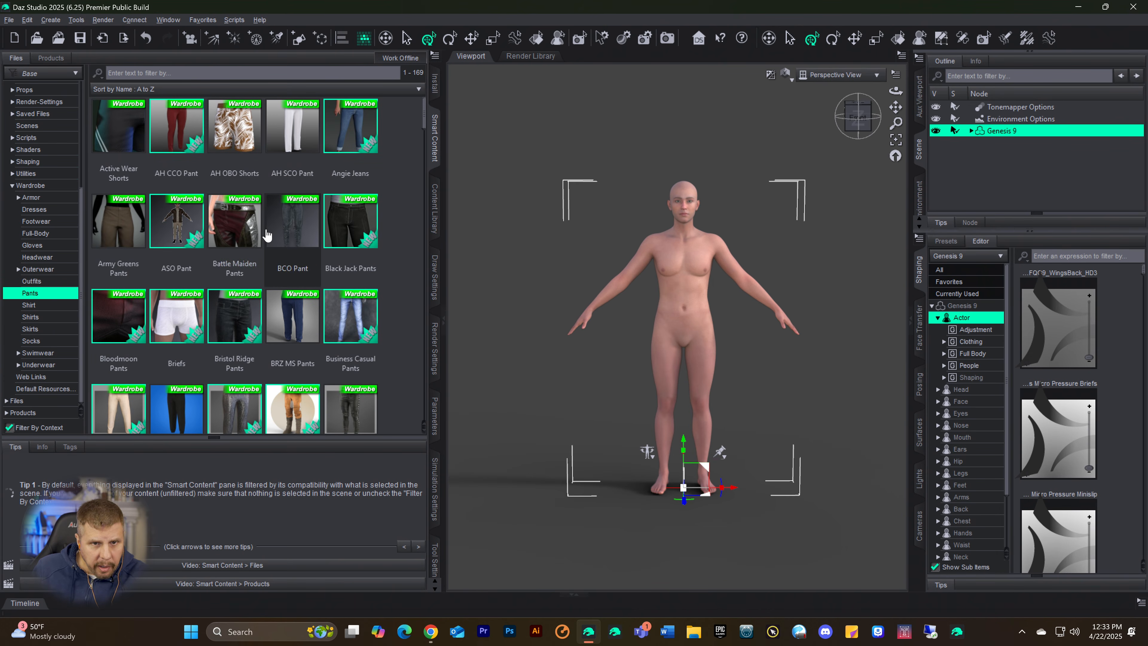
Step: Find the Surfs Up Shorts among the pants and load them onto the Genesis 9 figure
scroll(271, 251, "down", 5)
scroll(292, 277, "down", 10)
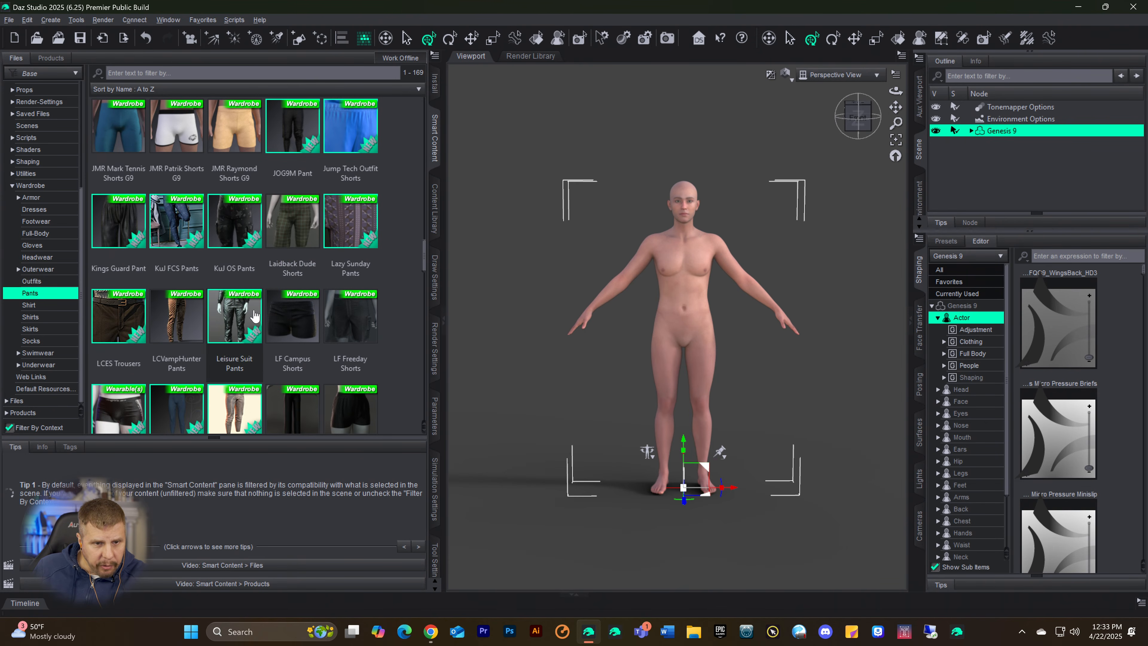
scroll(251, 321, "down", 5)
scroll(274, 267, "down", 10)
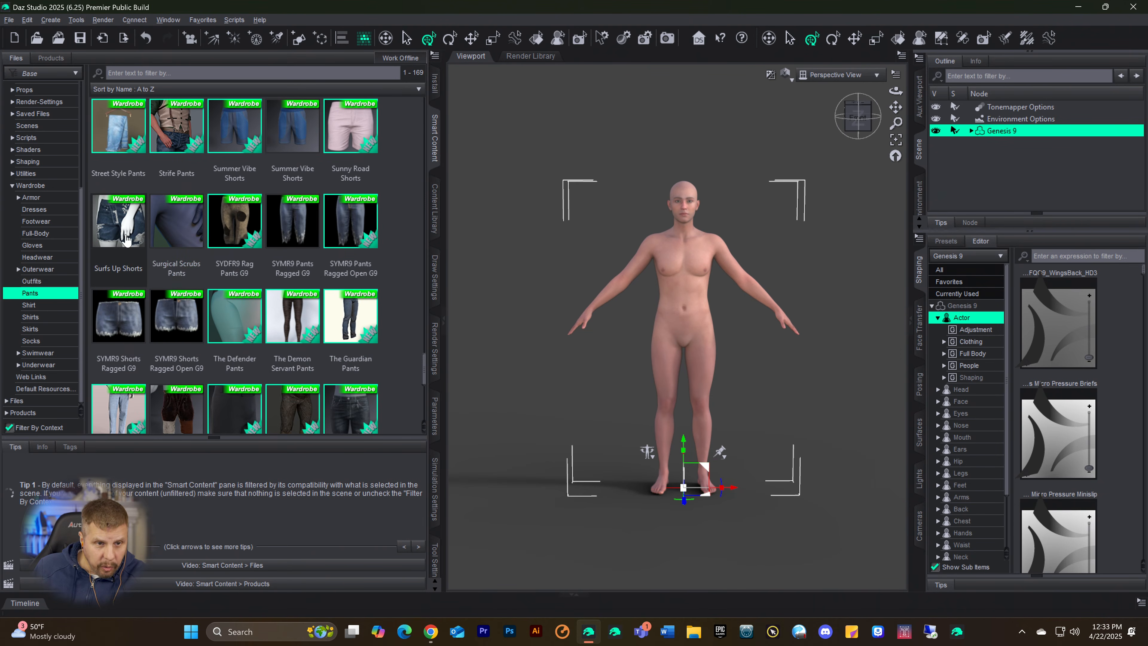
mouse_move(126, 240)
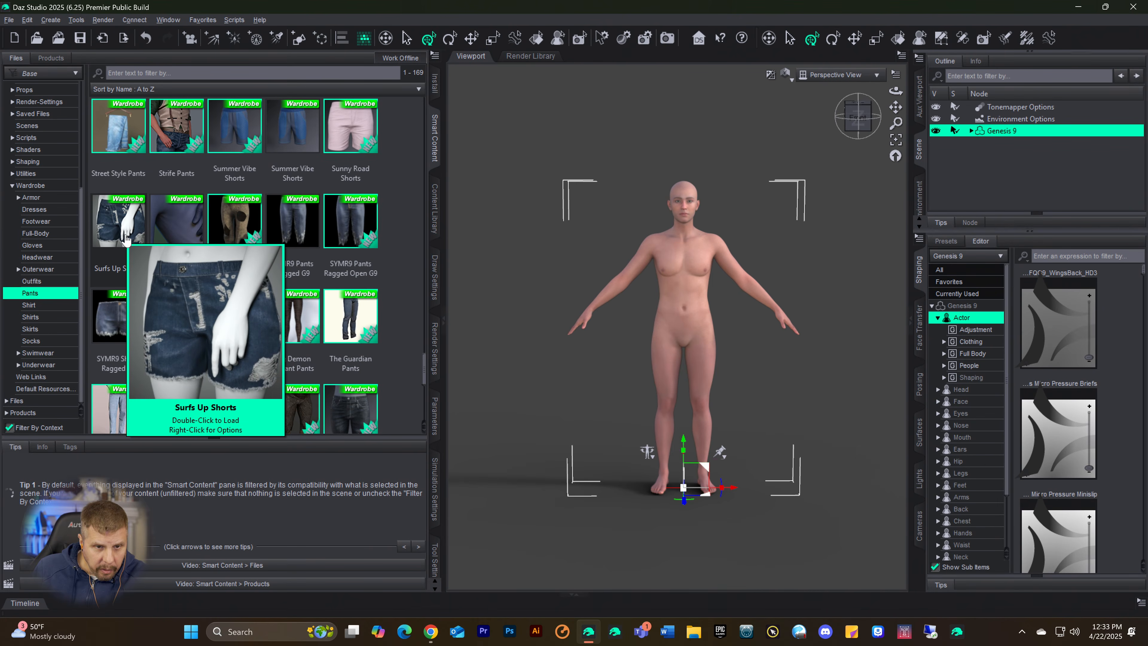
left_click(126, 242)
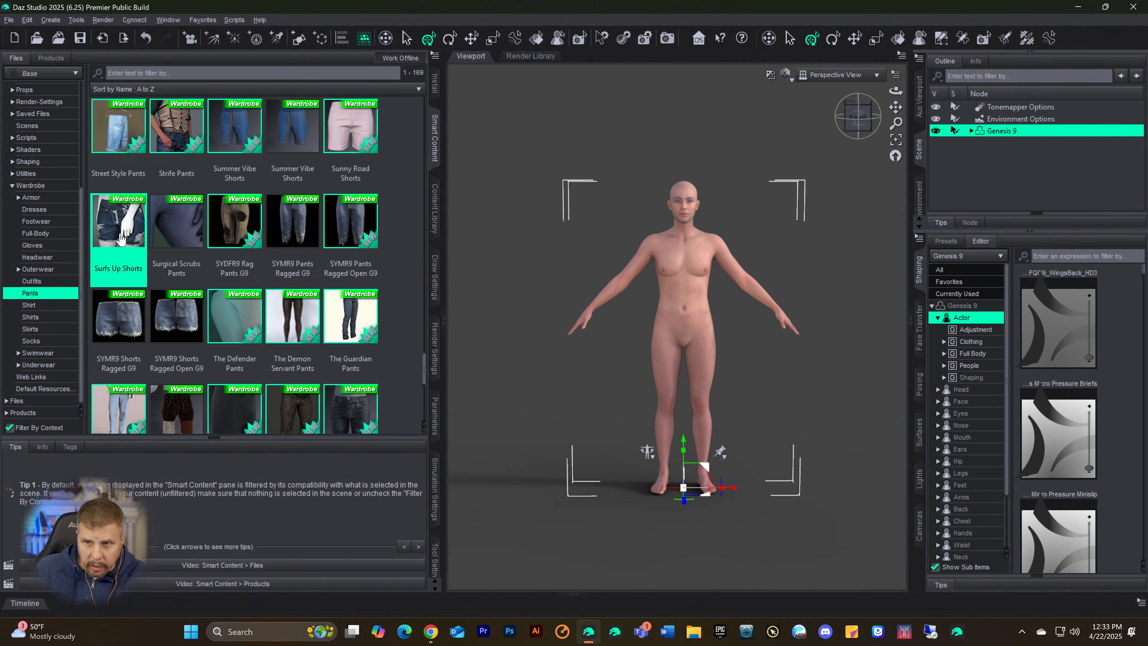
mouse_move(120, 236)
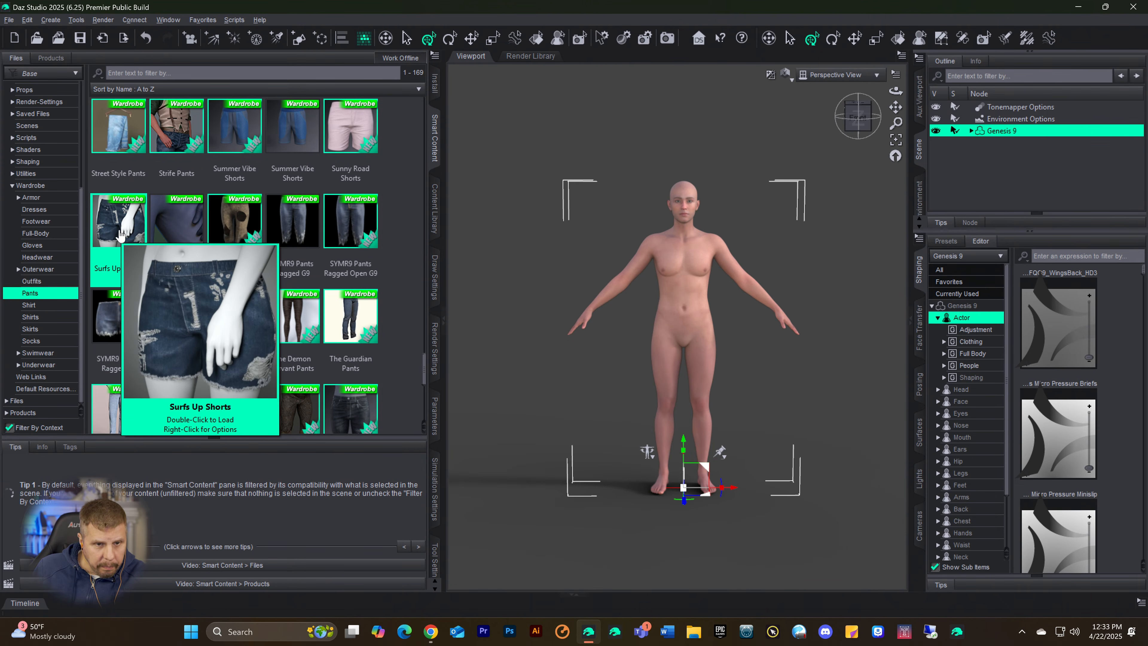
double_click(120, 236)
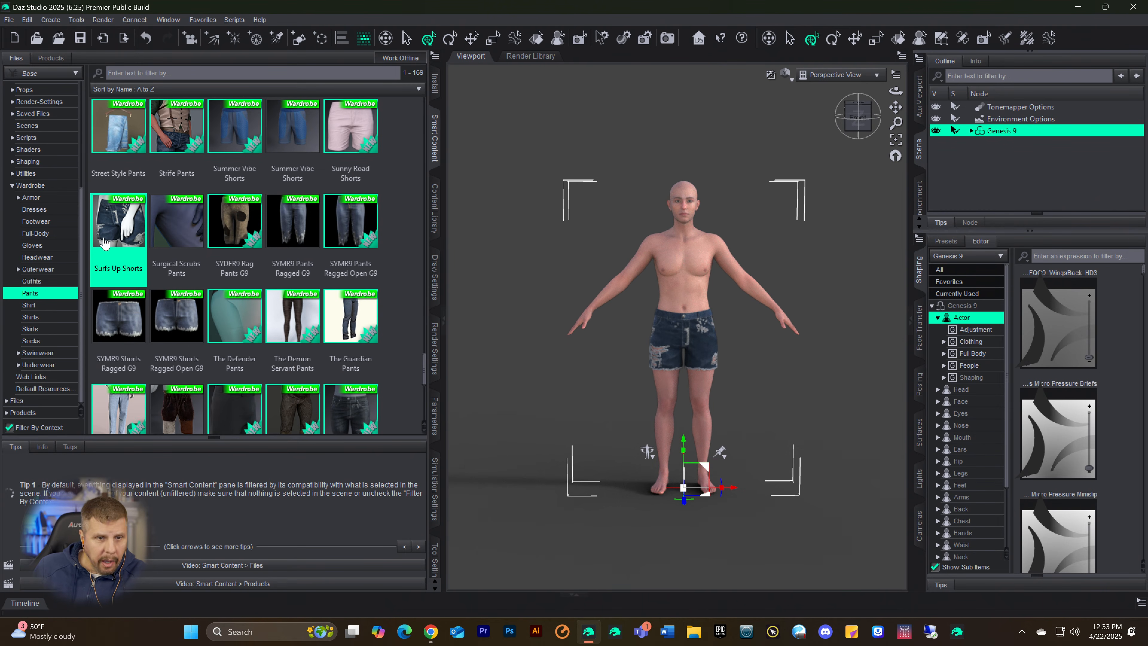
Step: Create a custom action for Surfs Up Shorts with Main Menu Bar > Scripts as its root
right_click(134, 220)
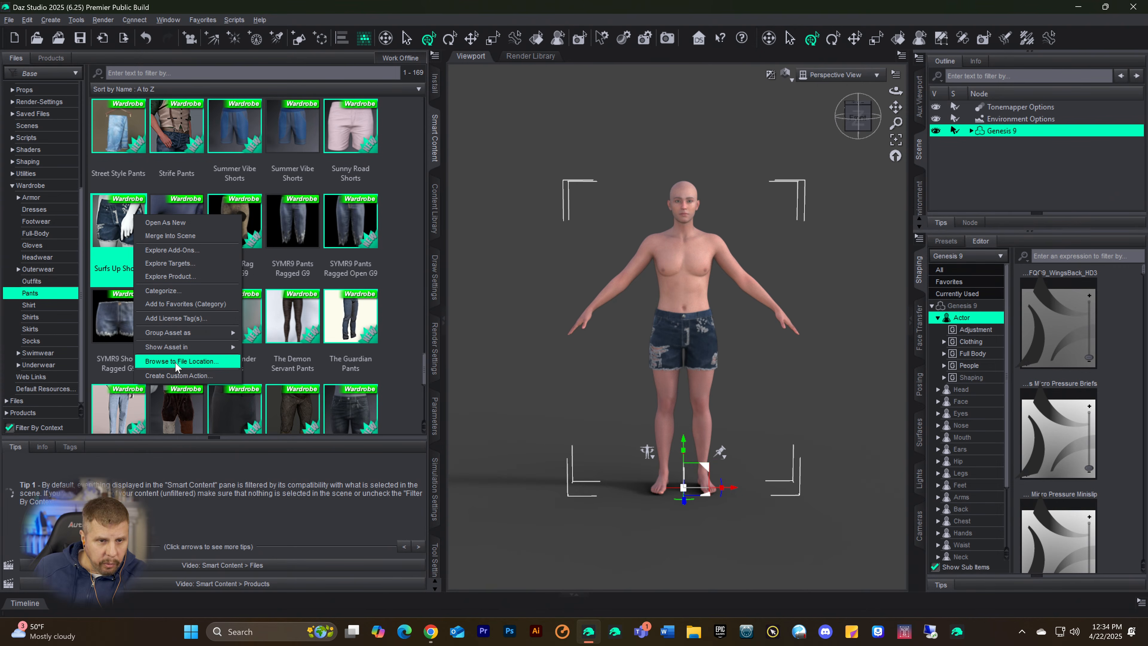
left_click(177, 376)
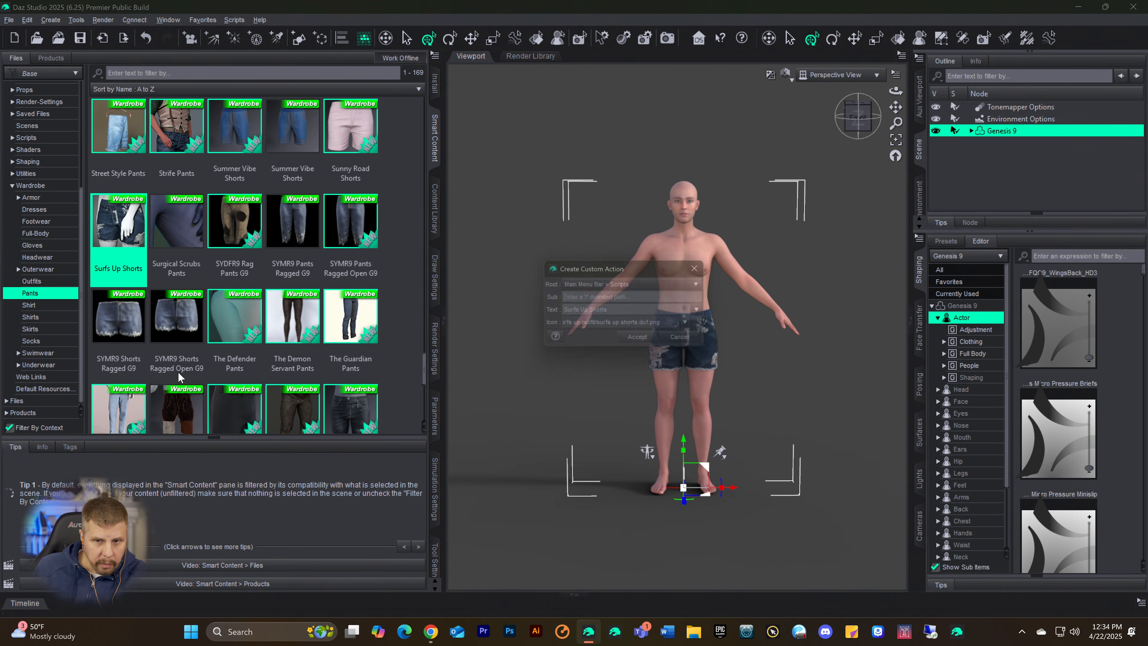
left_click(646, 344)
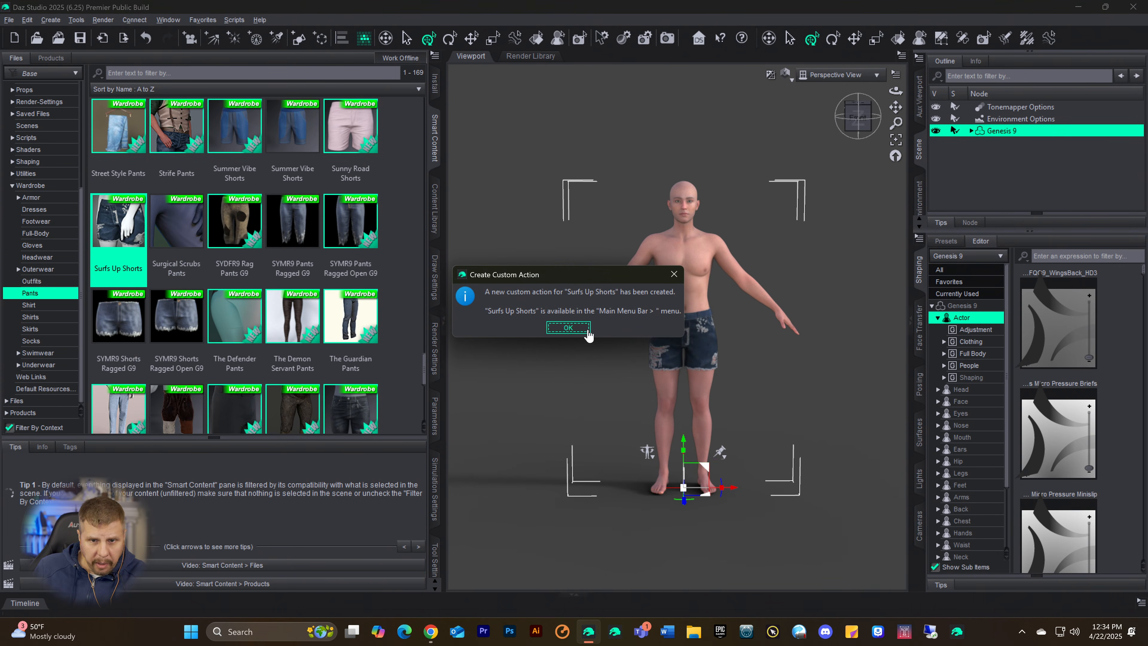
left_click(562, 329)
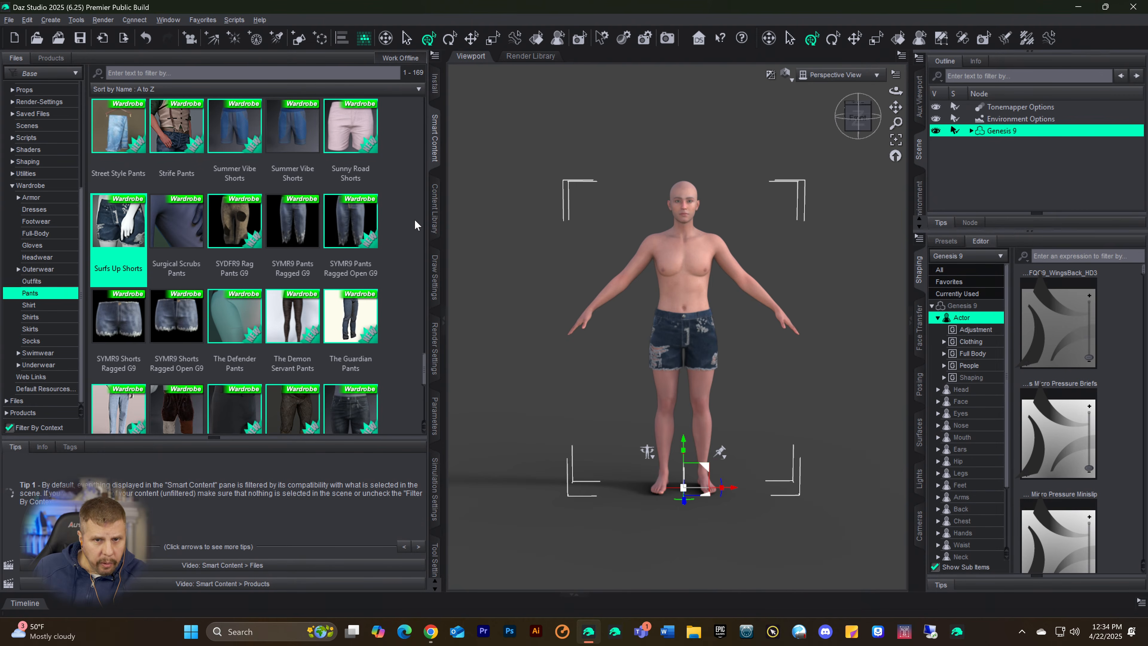
Step: Examine the shape presets stored in the Shapes9 category of the Content Library
left_click(436, 210)
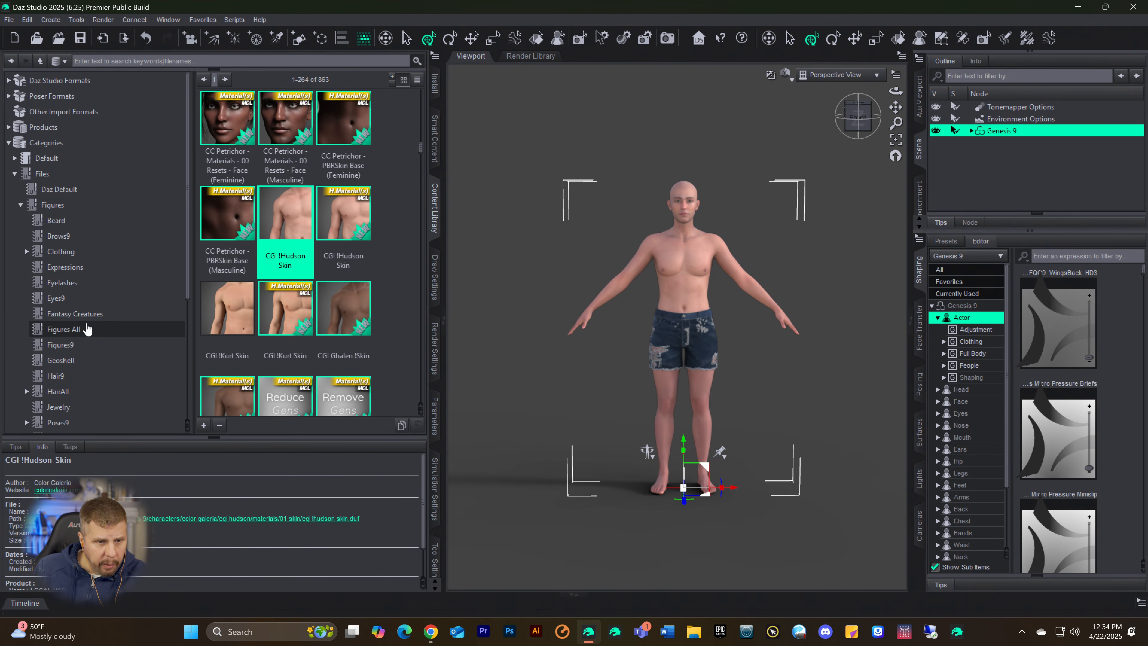
scroll(85, 344, "down", 1)
scroll(85, 358, "down", 1)
left_click(60, 303)
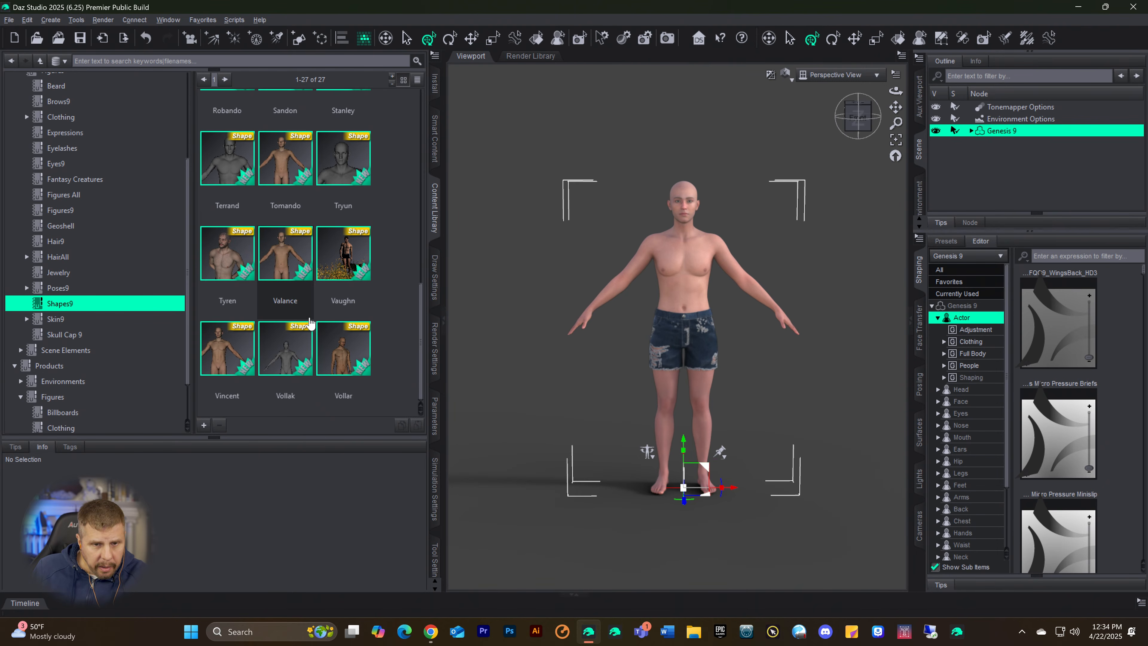
scroll(307, 330, "up", 5)
scroll(305, 337, "down", 5)
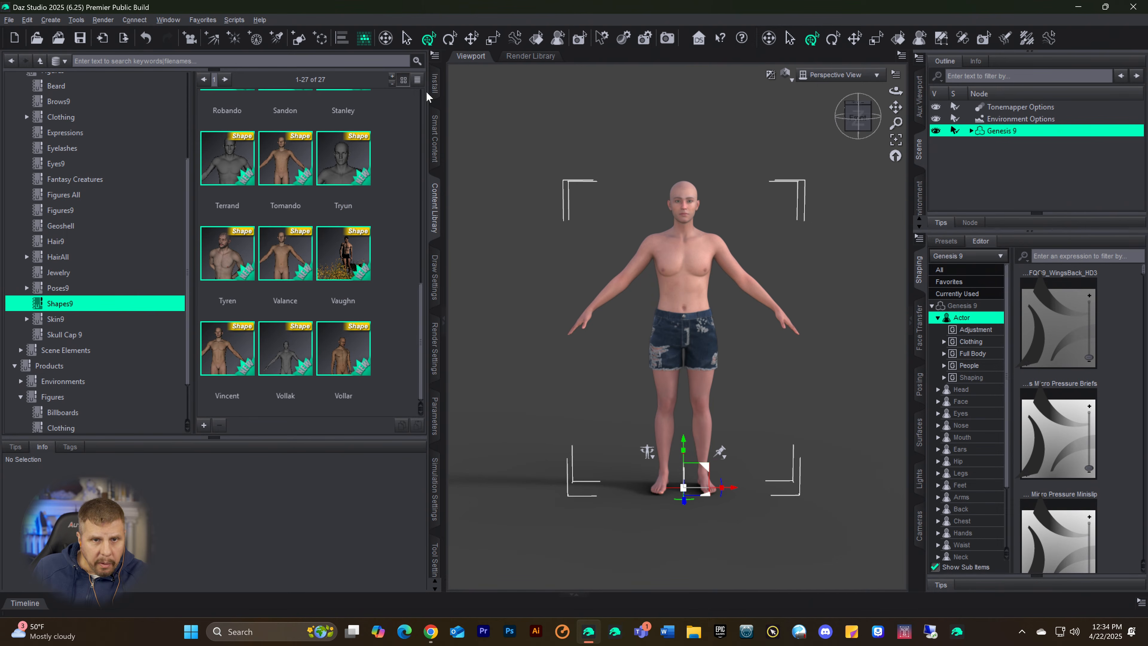
left_click(224, 80)
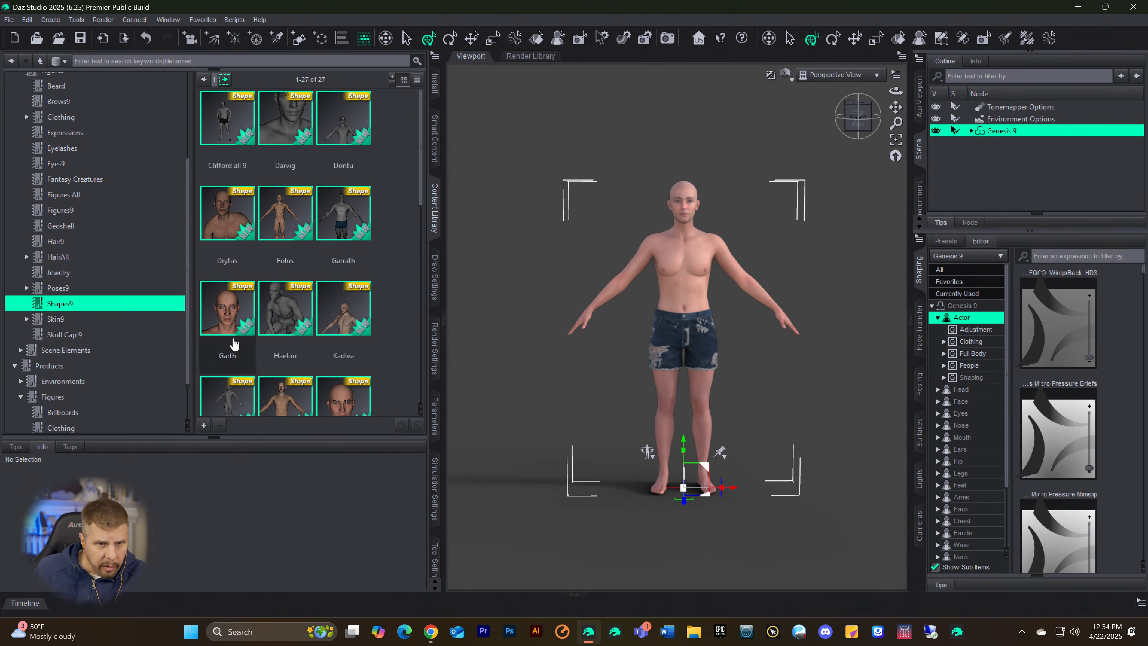
scroll(287, 337, "down", 5)
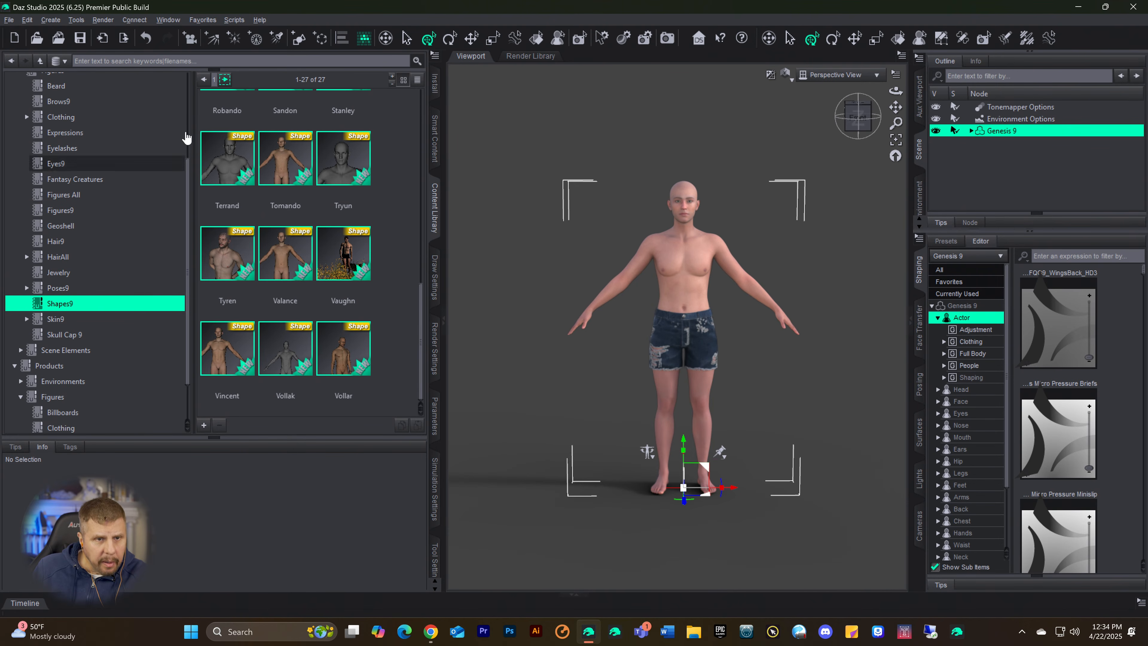
left_click(435, 55)
left_click(434, 56)
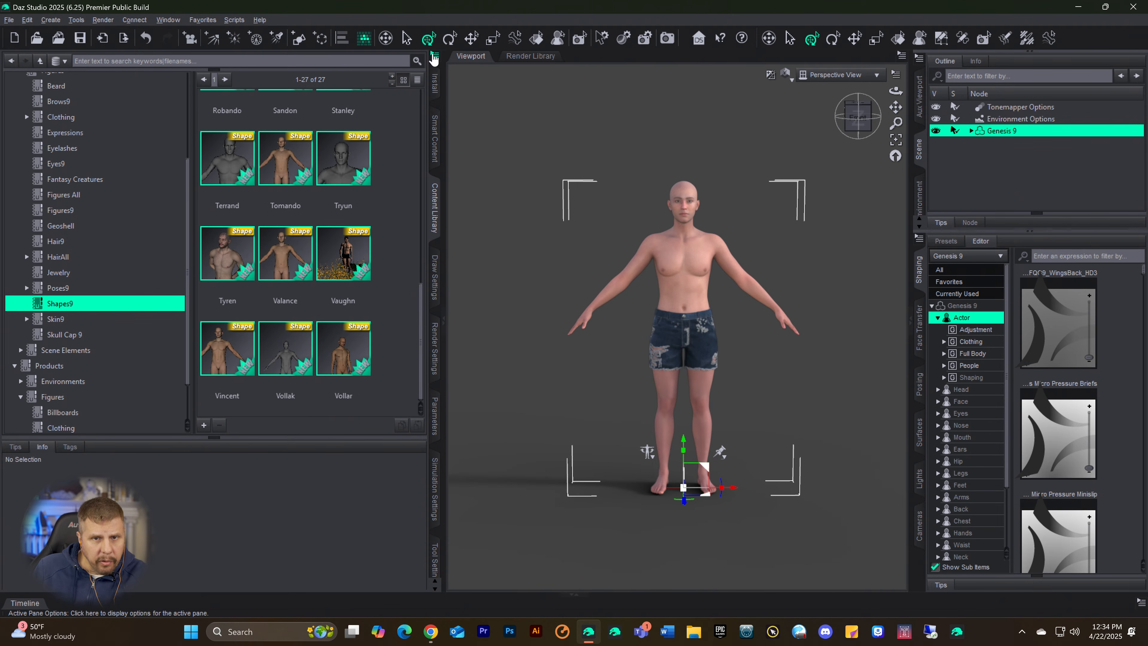
left_click(434, 56)
mouse_move(460, 65)
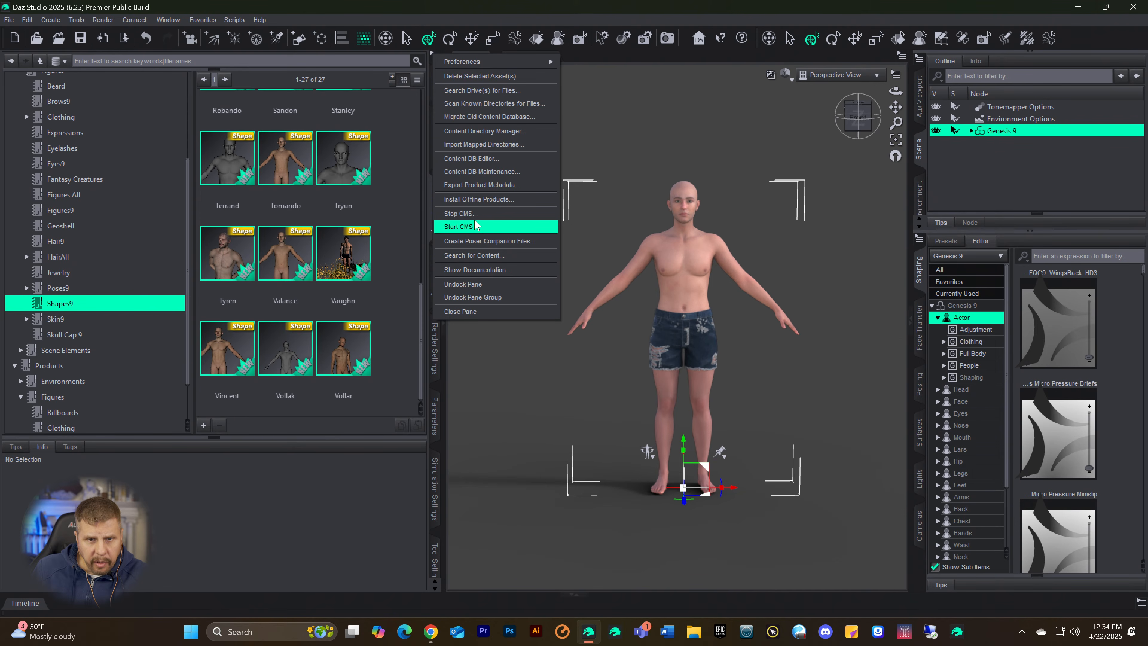
left_click(497, 159)
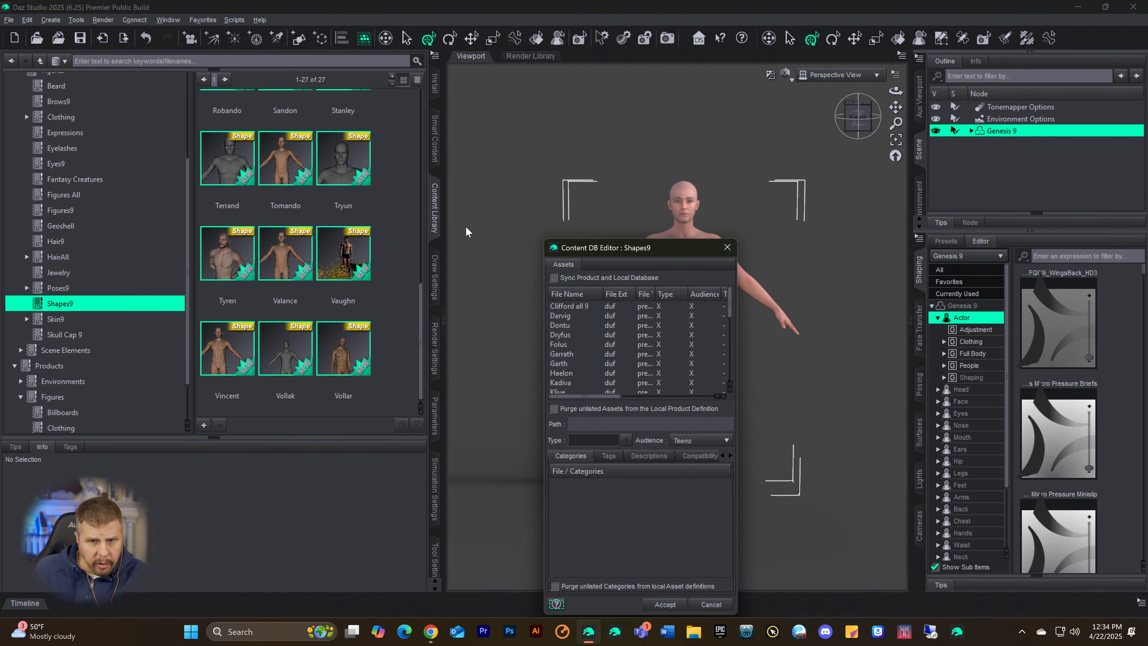
left_click(727, 247)
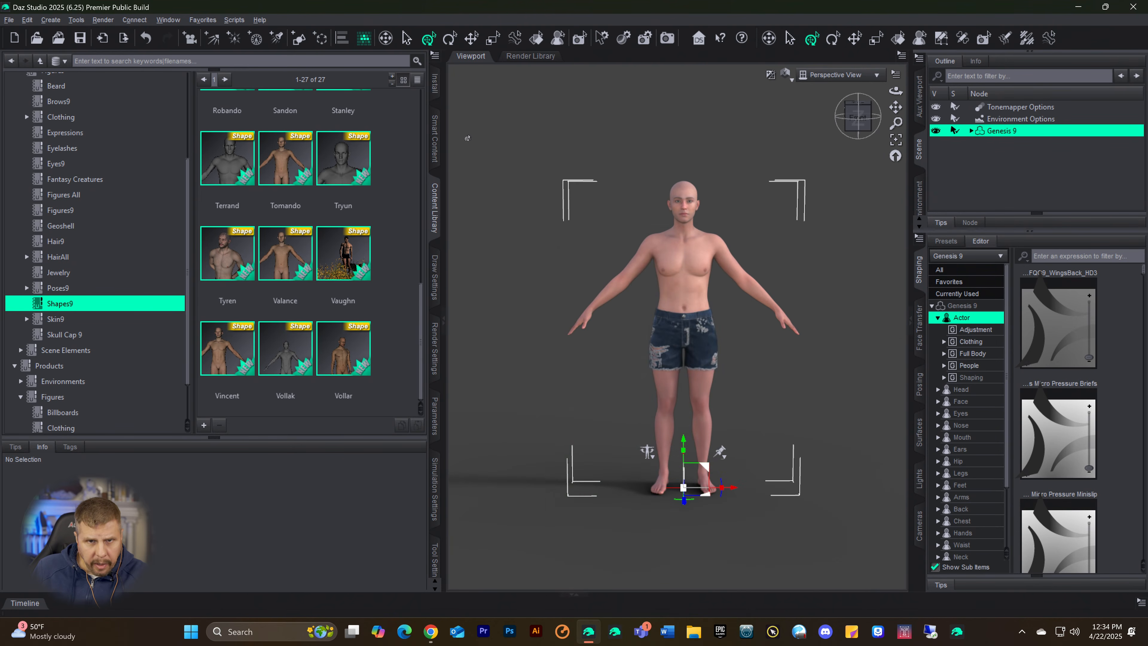
Step: Re-import metadata through Content Database Maintenance, excluding All Products from the import
left_click(436, 55)
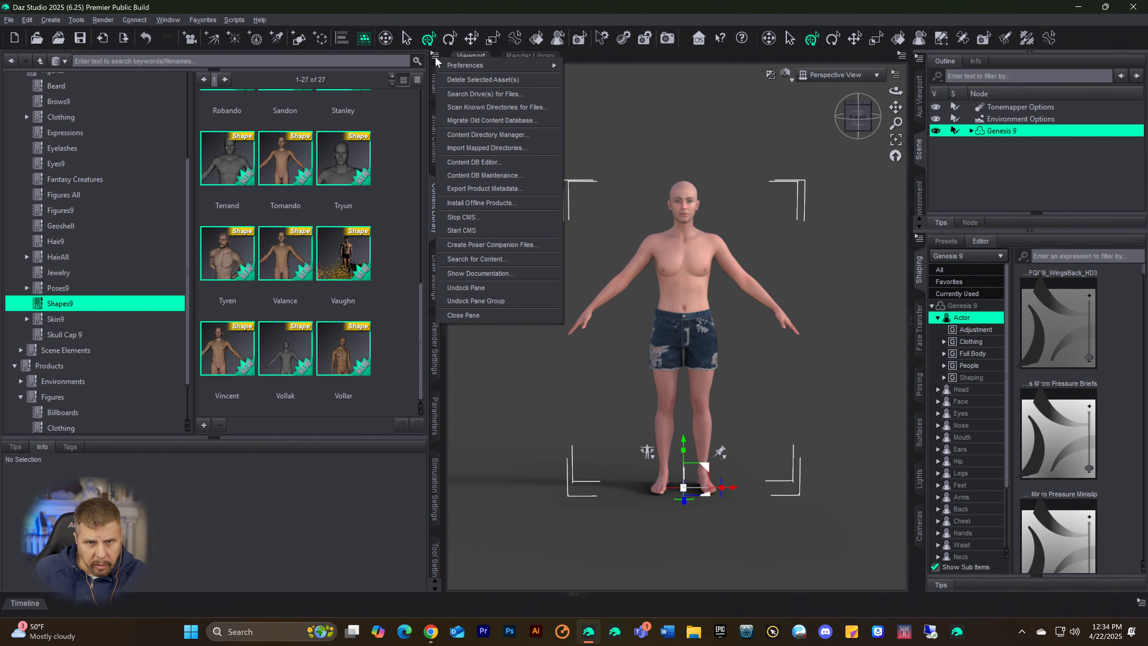
left_click(485, 175)
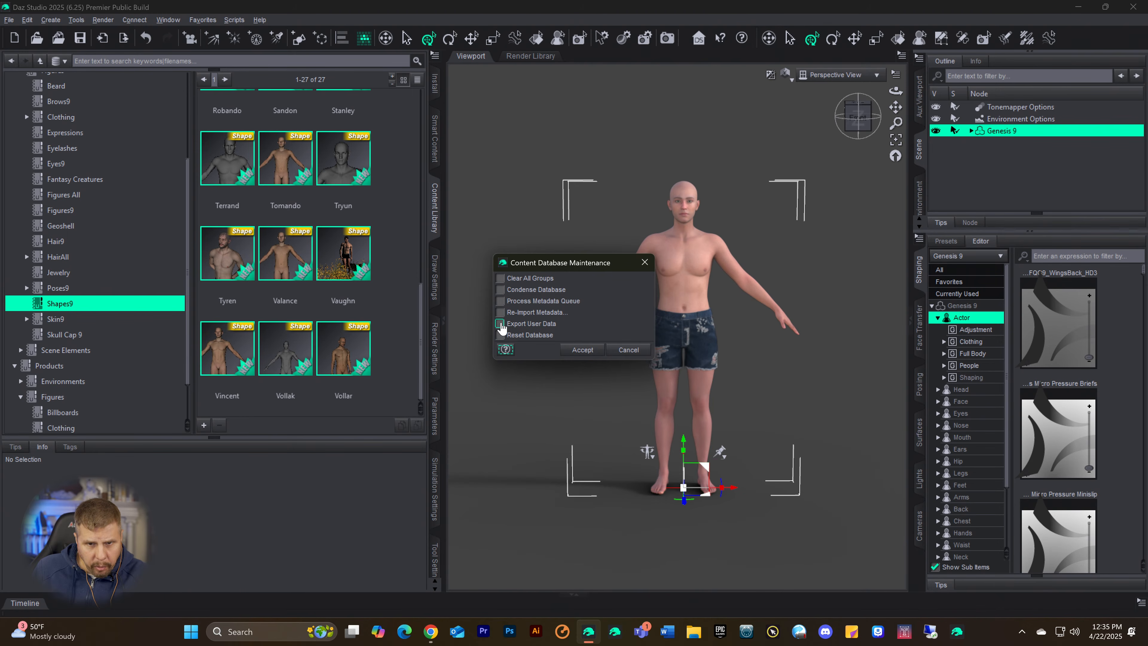
left_click(500, 313)
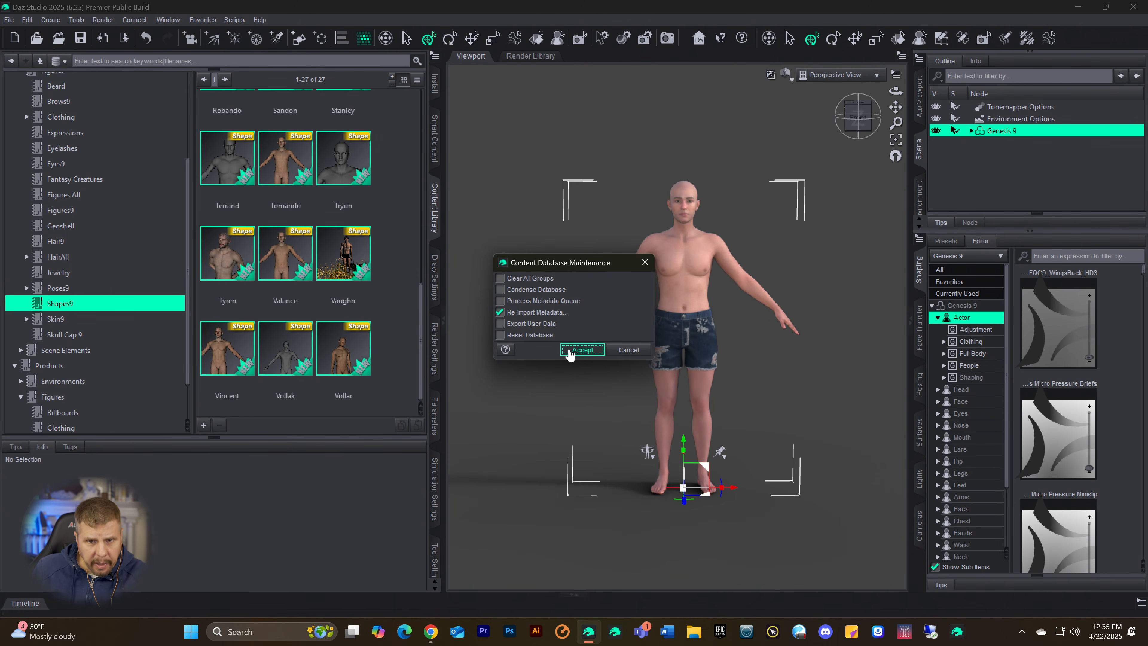
left_click(582, 350)
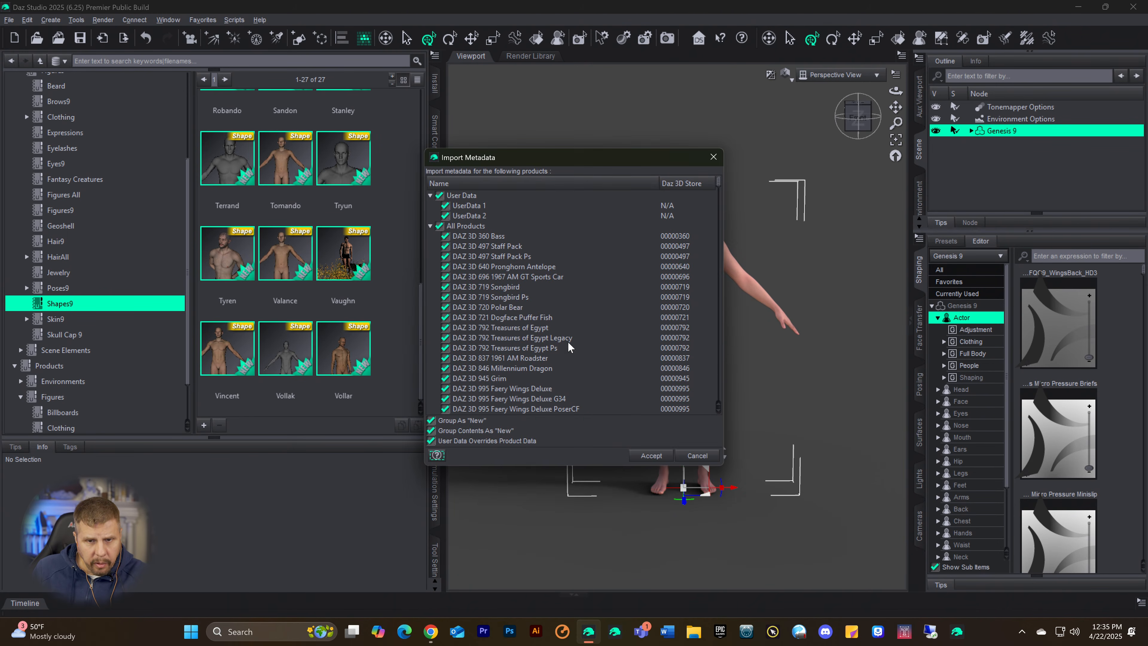
left_click(440, 226)
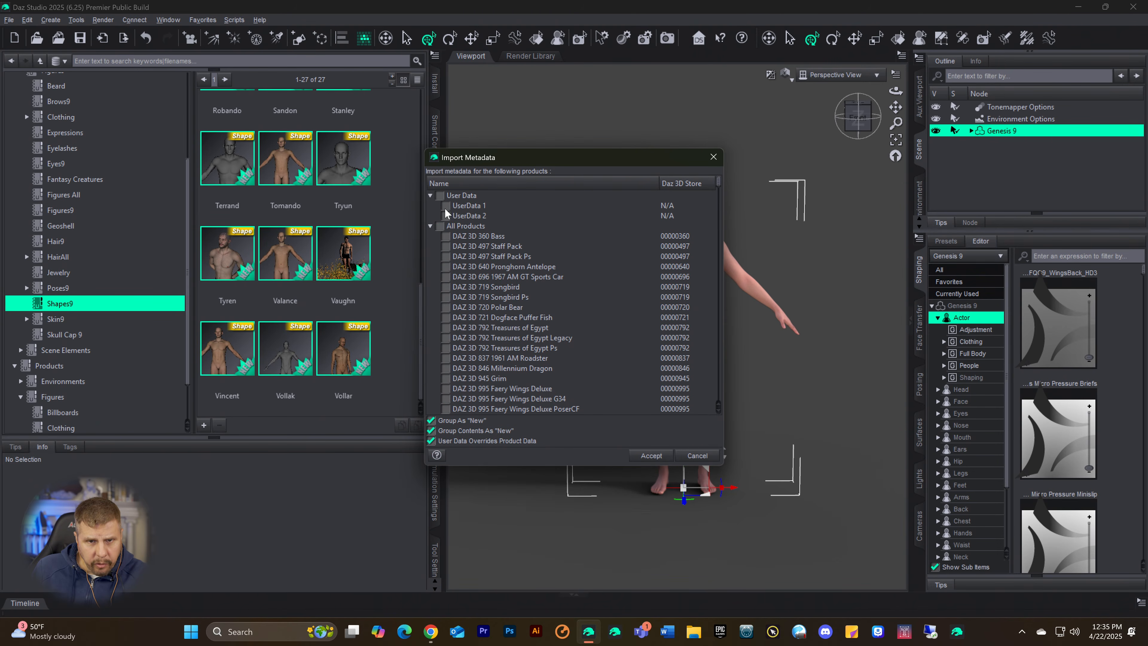
left_click(650, 455)
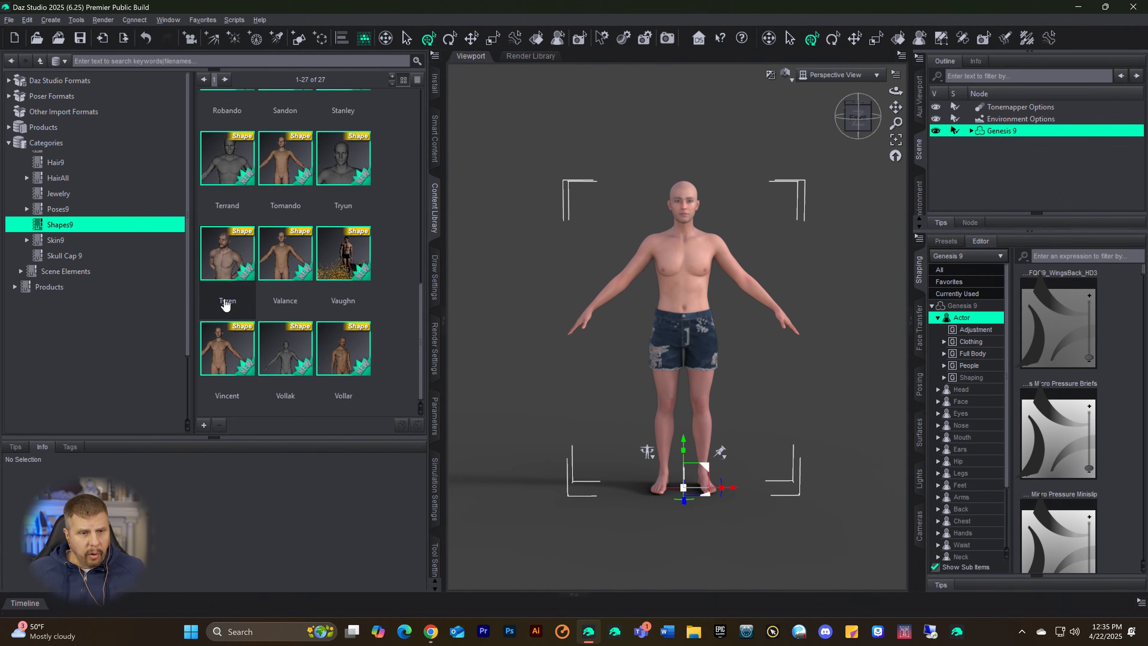
Step: Find the Valance shape in the Shapes9 category and apply it to the Genesis 9 figure
scroll(135, 334, "down", 2)
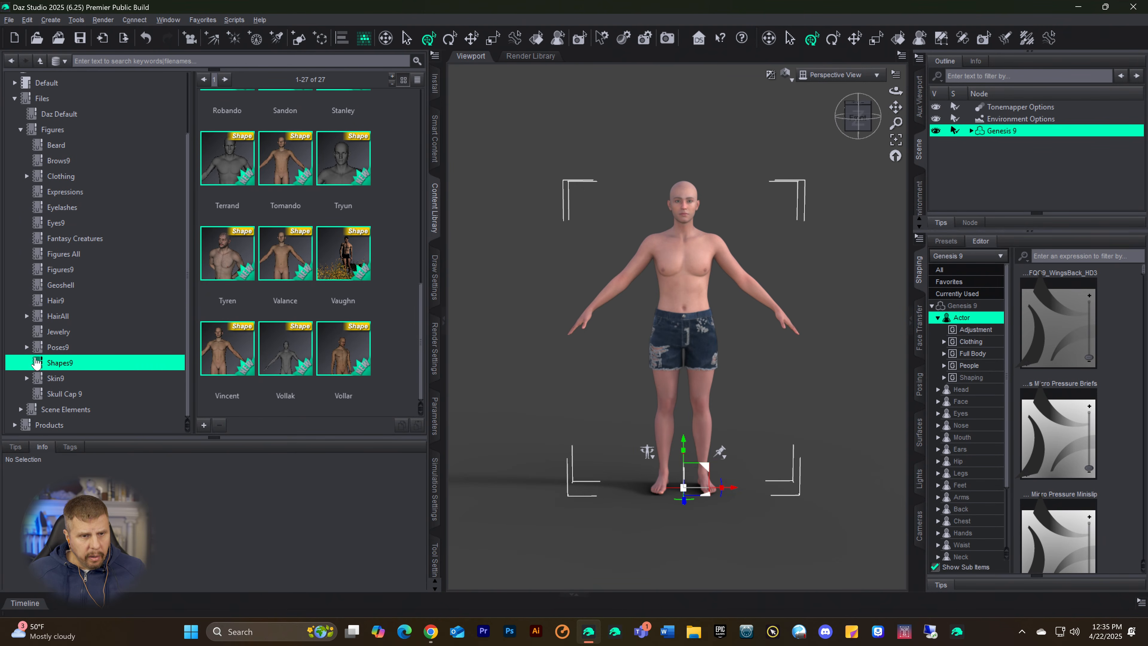
left_click(57, 347)
left_click(53, 361)
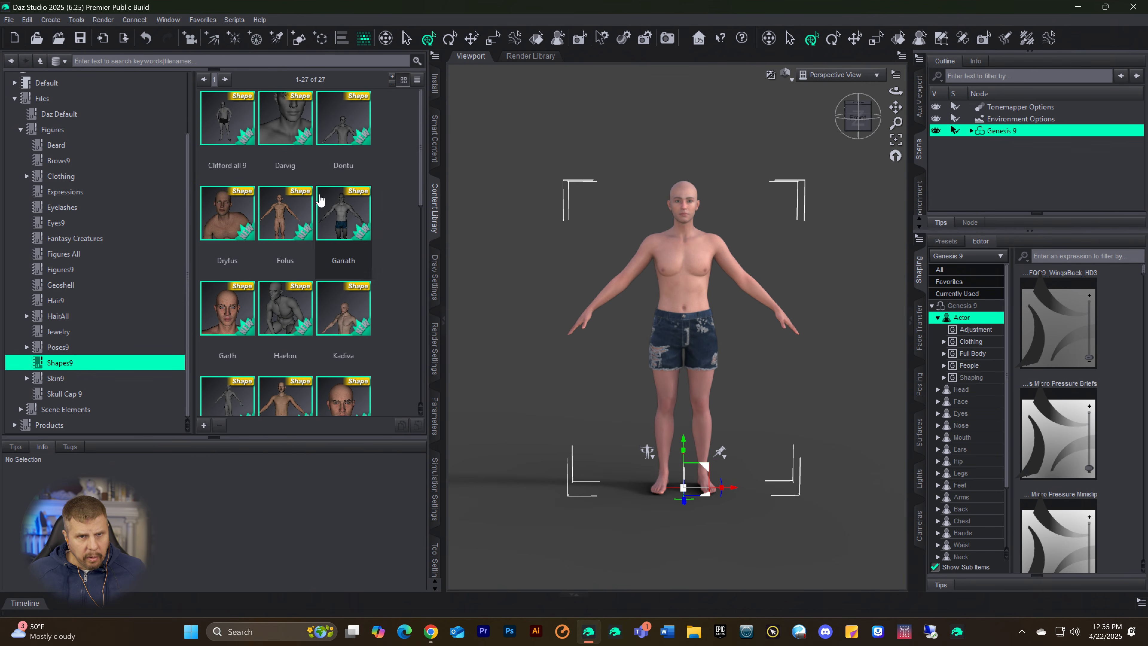
scroll(320, 206, "down", 3)
scroll(334, 240, "down", 5)
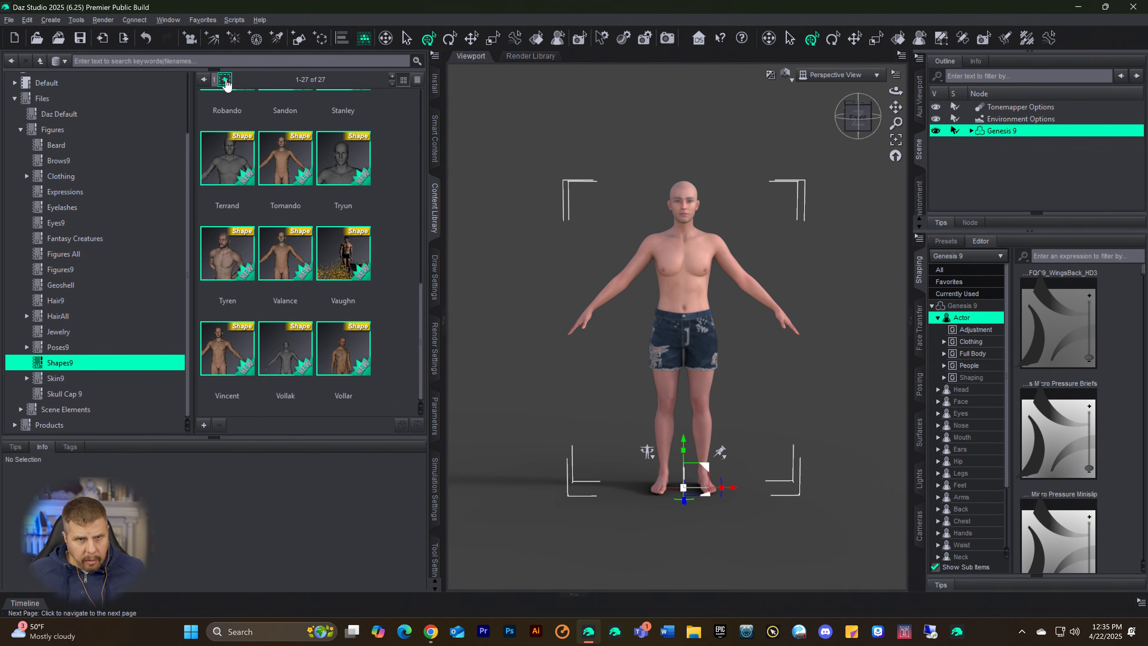
scroll(289, 222, "up", 6)
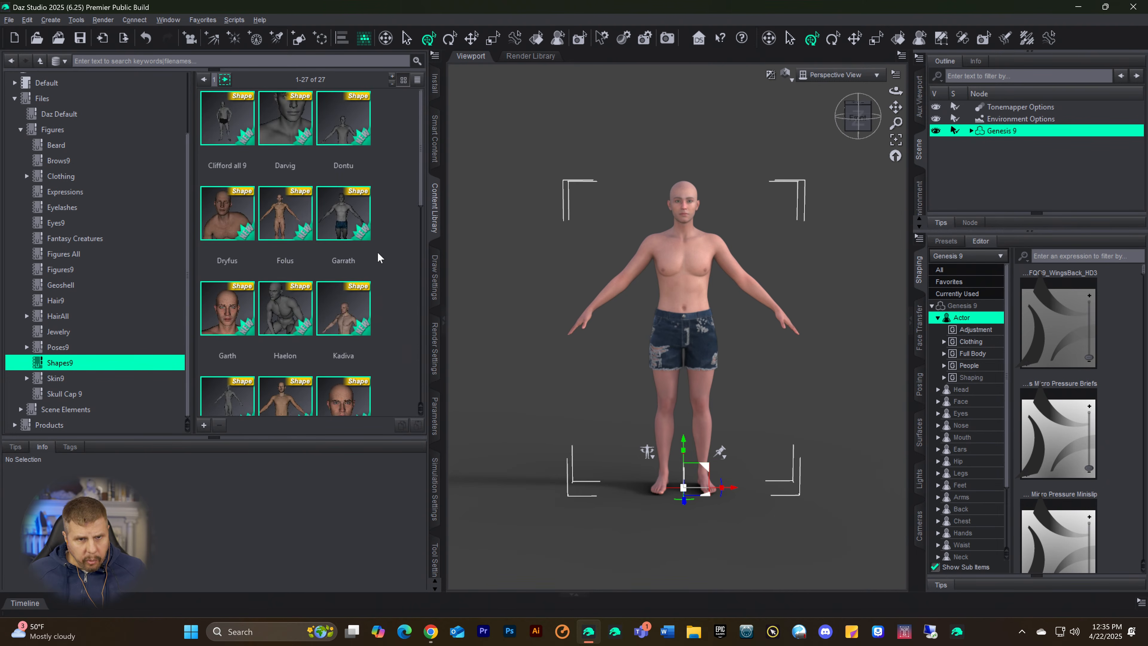
scroll(378, 257, "down", 6)
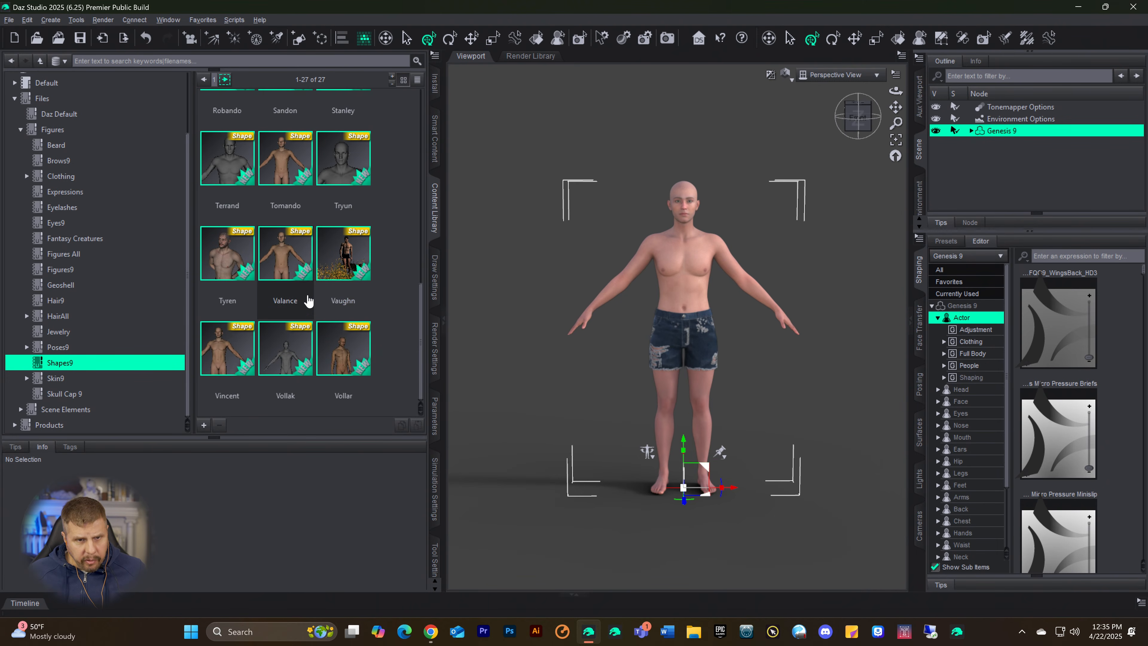
left_click(222, 263)
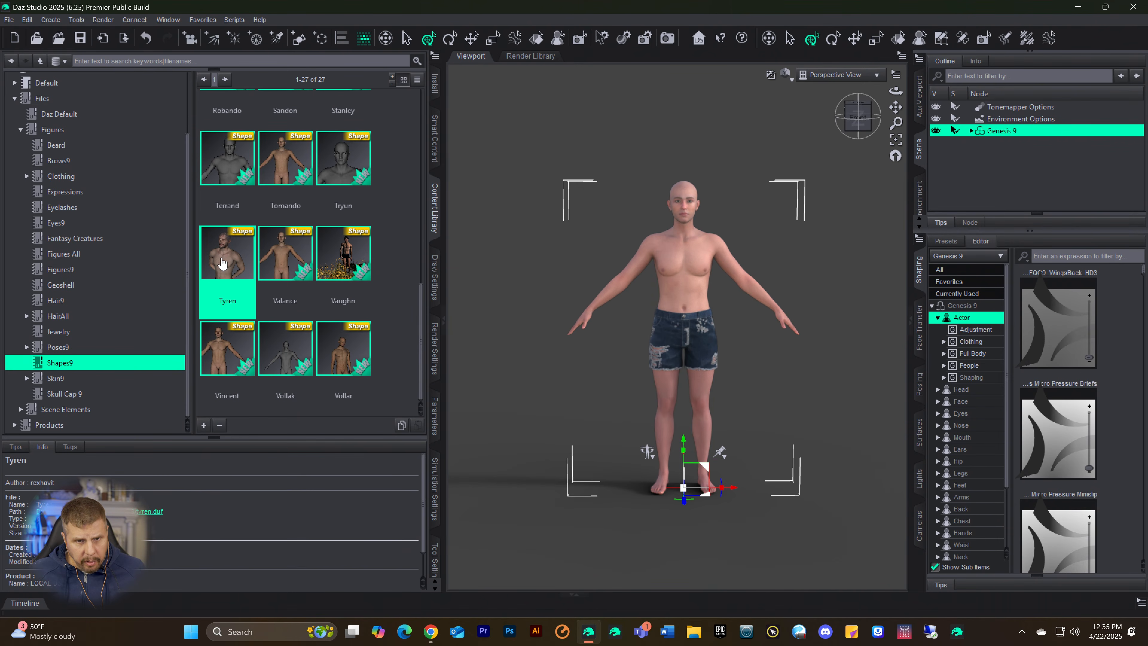
left_click(277, 254)
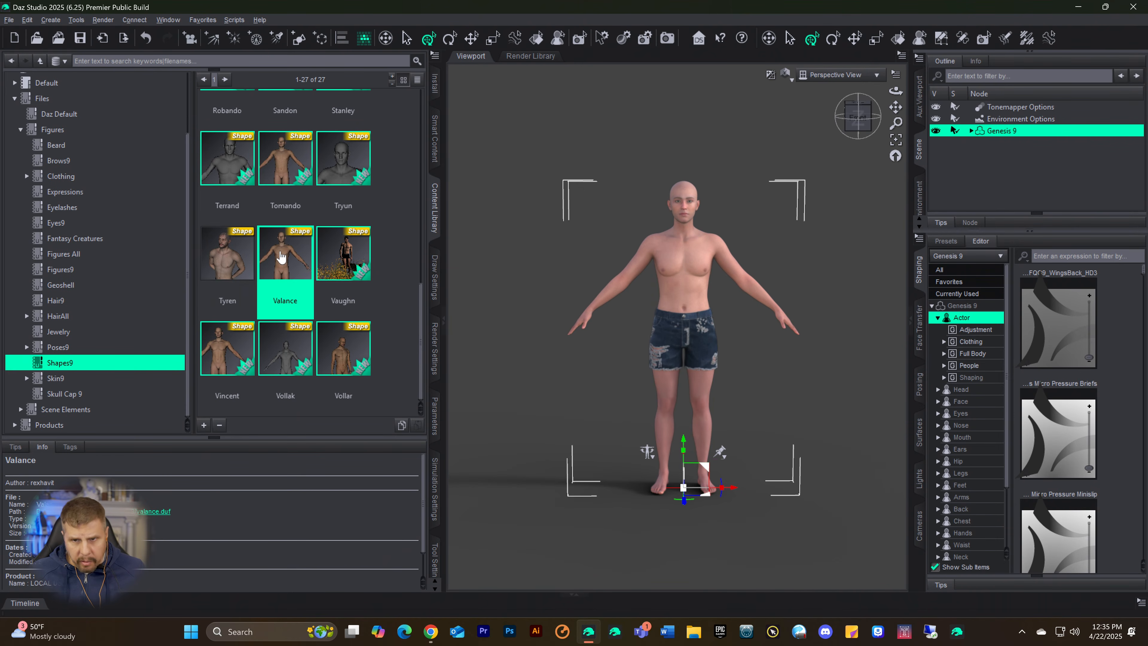
double_click(280, 256)
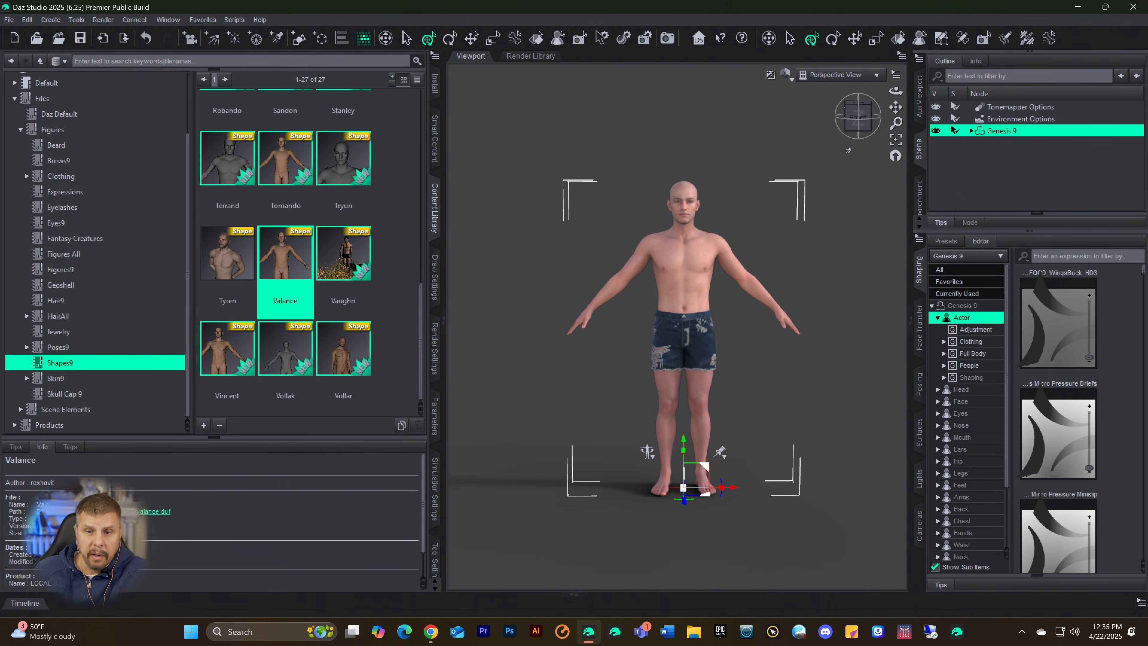
Step: Examine the reshaped figure's face, torso and full body from the front and from angled views
left_click_drag(863, 125, 805, 125)
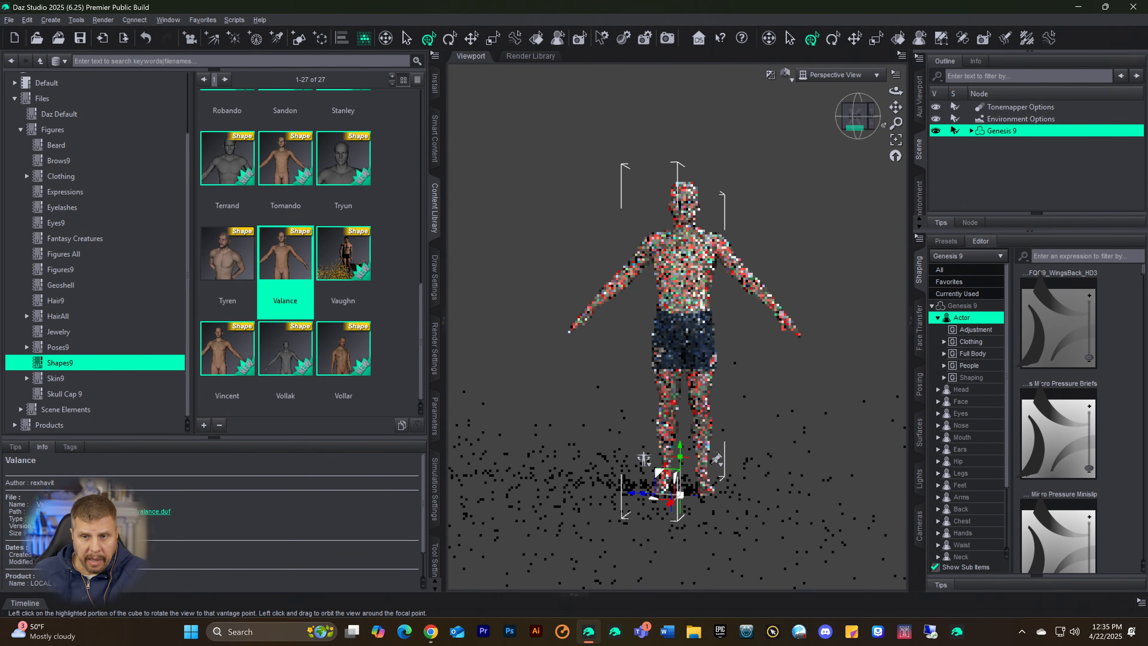
left_click(850, 122)
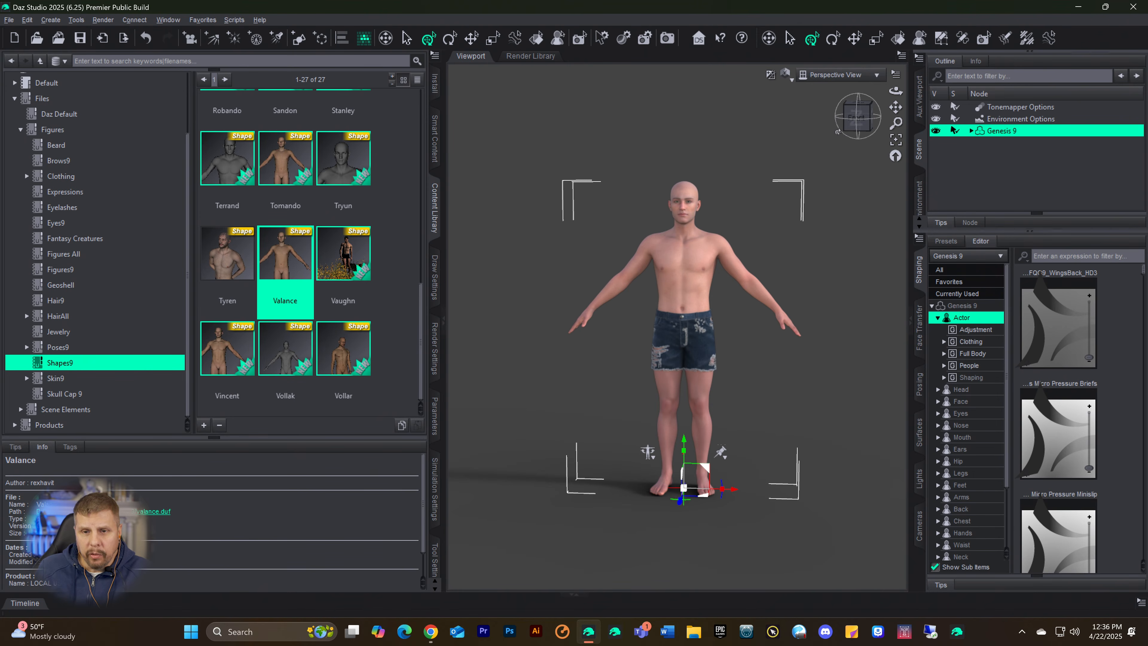
scroll(826, 261, "up", 8)
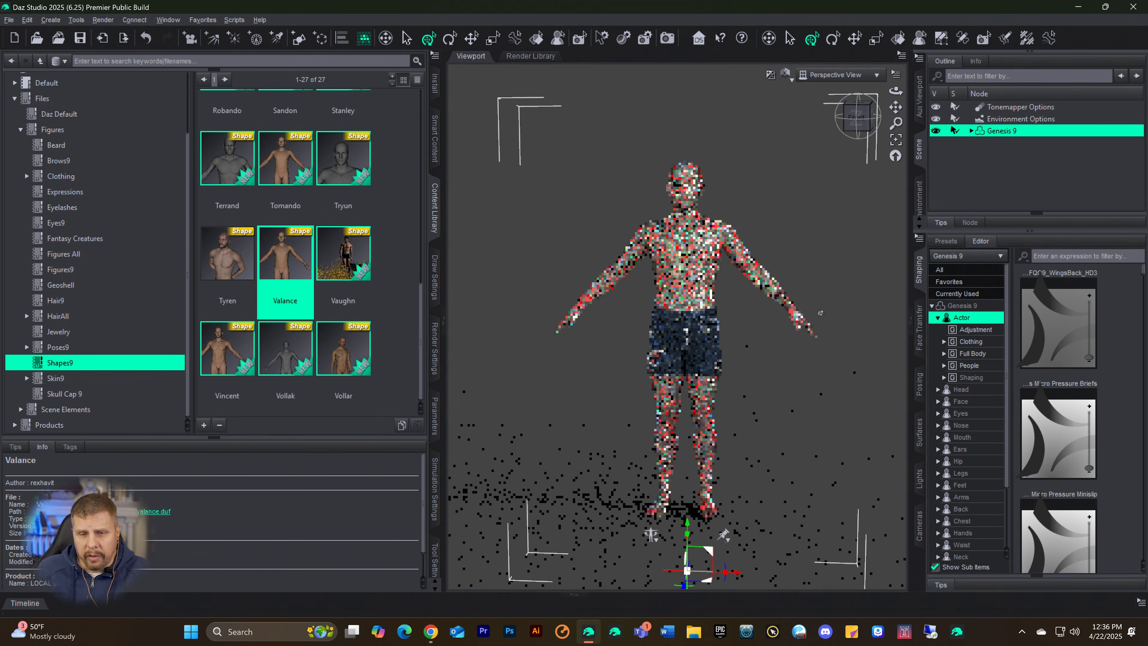
scroll(821, 313, "up", 3)
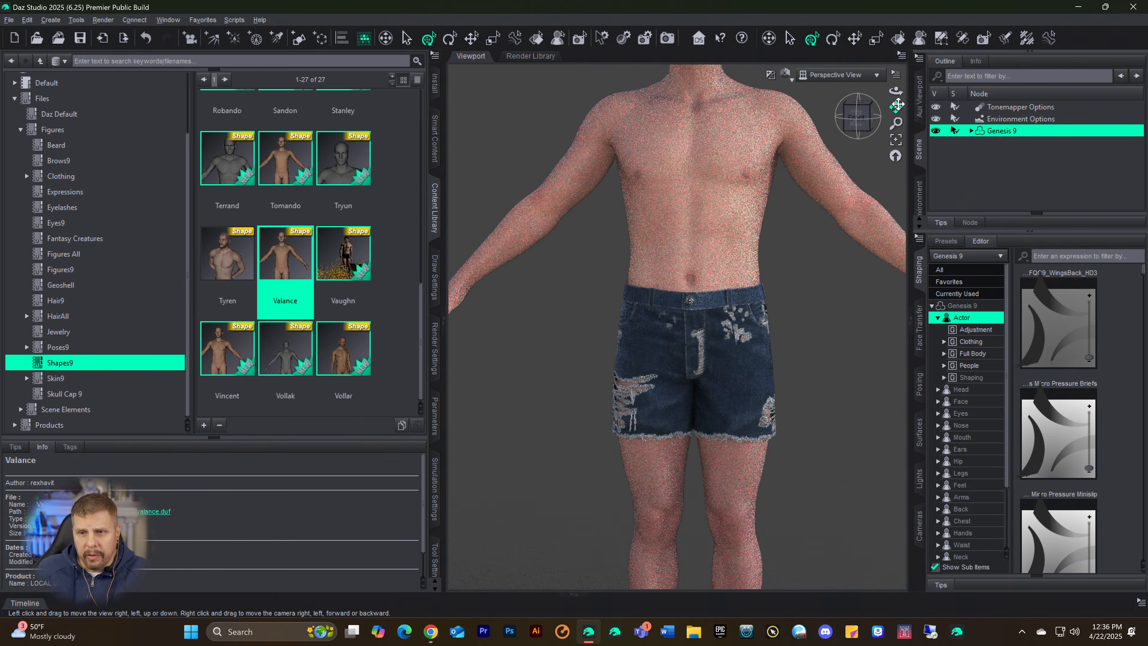
left_click_drag(896, 108, 896, 136)
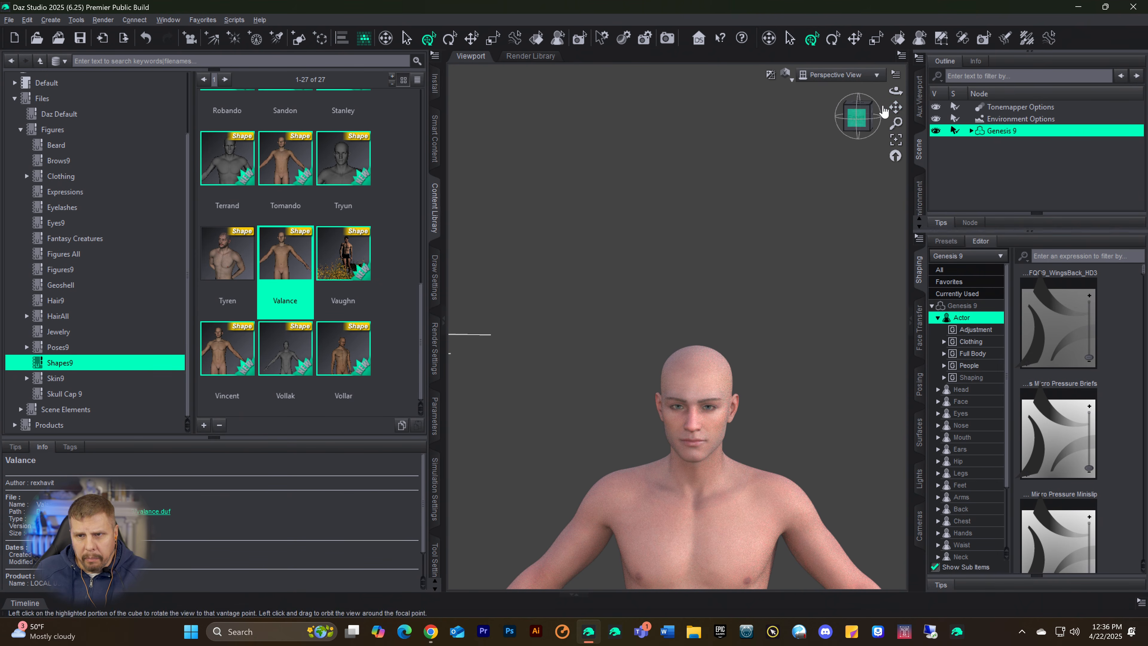
left_click_drag(895, 107, 896, 88)
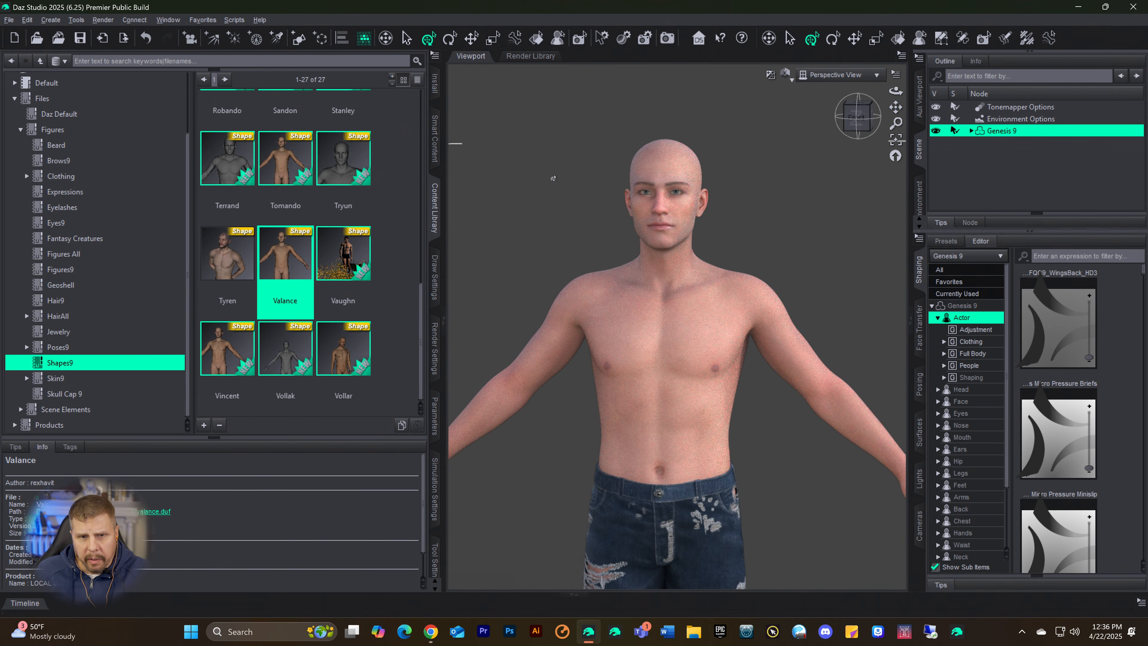
left_click_drag(857, 119, 860, 122)
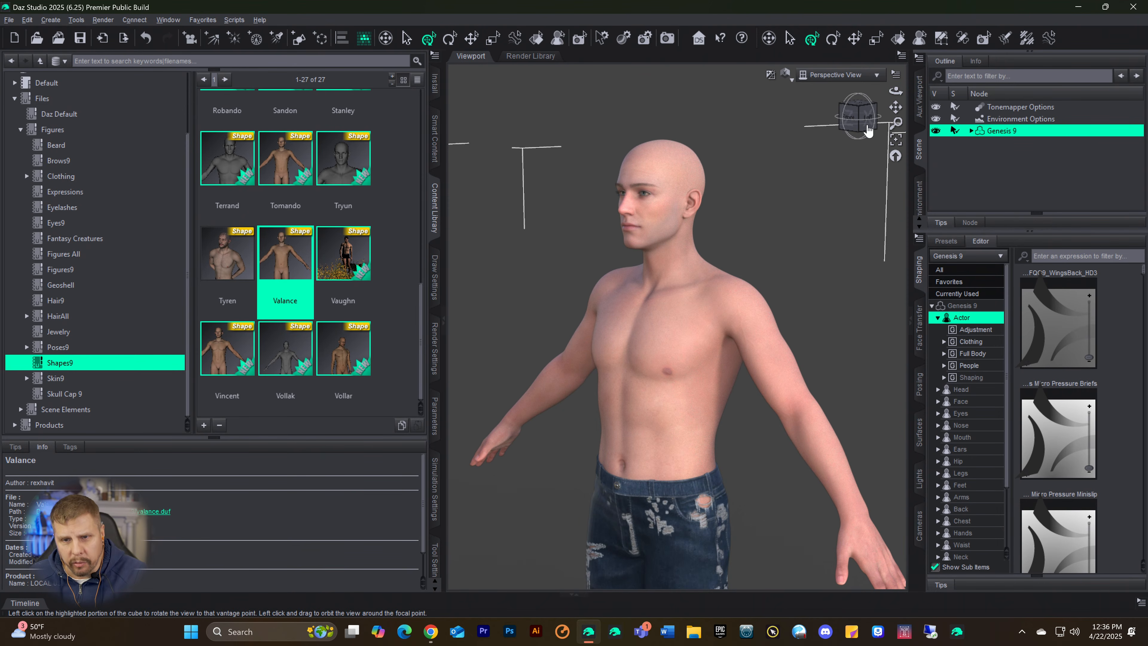
left_click_drag(864, 117, 853, 117)
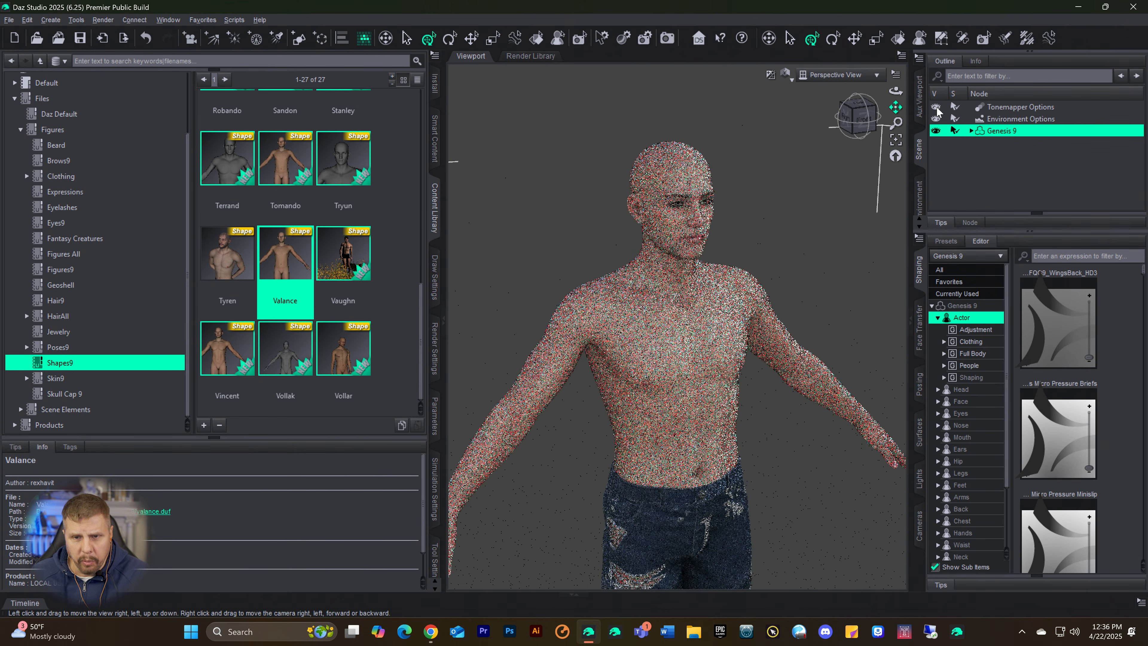
left_click(859, 120)
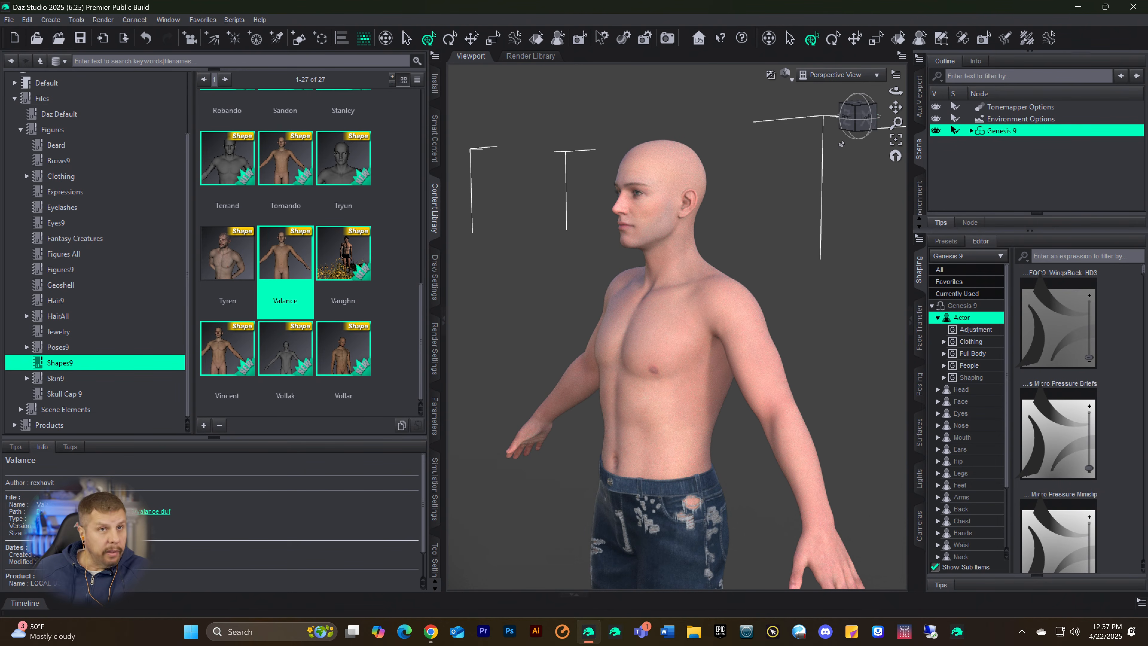
scroll(760, 310, "up", 3)
scroll(760, 304, "down", 7)
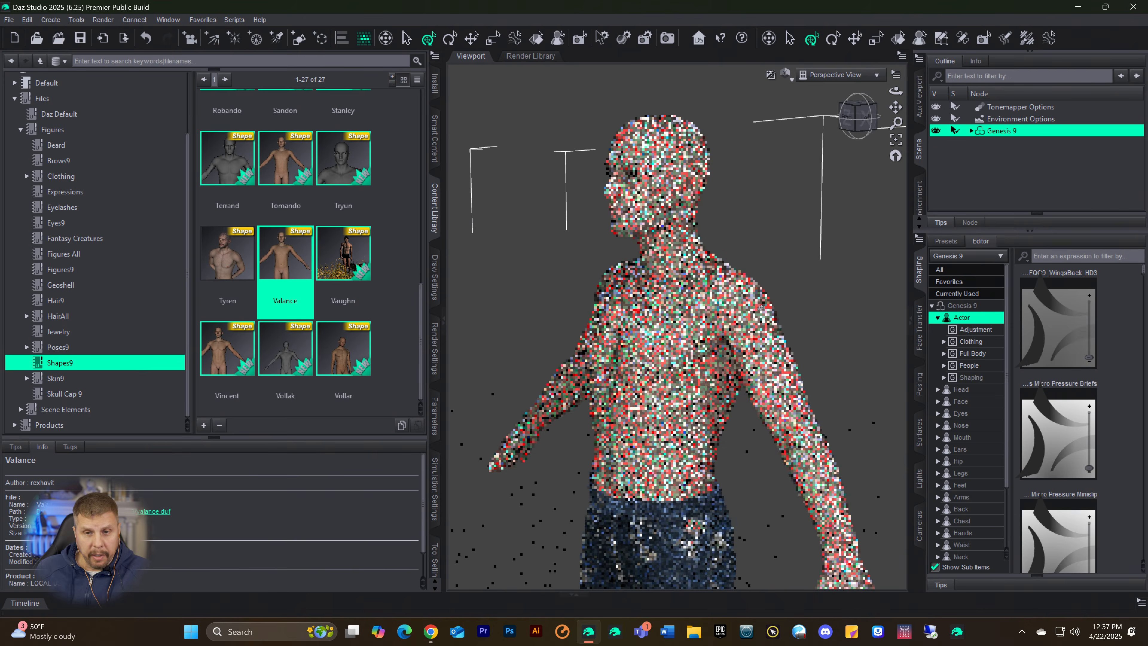
scroll(761, 281, "down", 4)
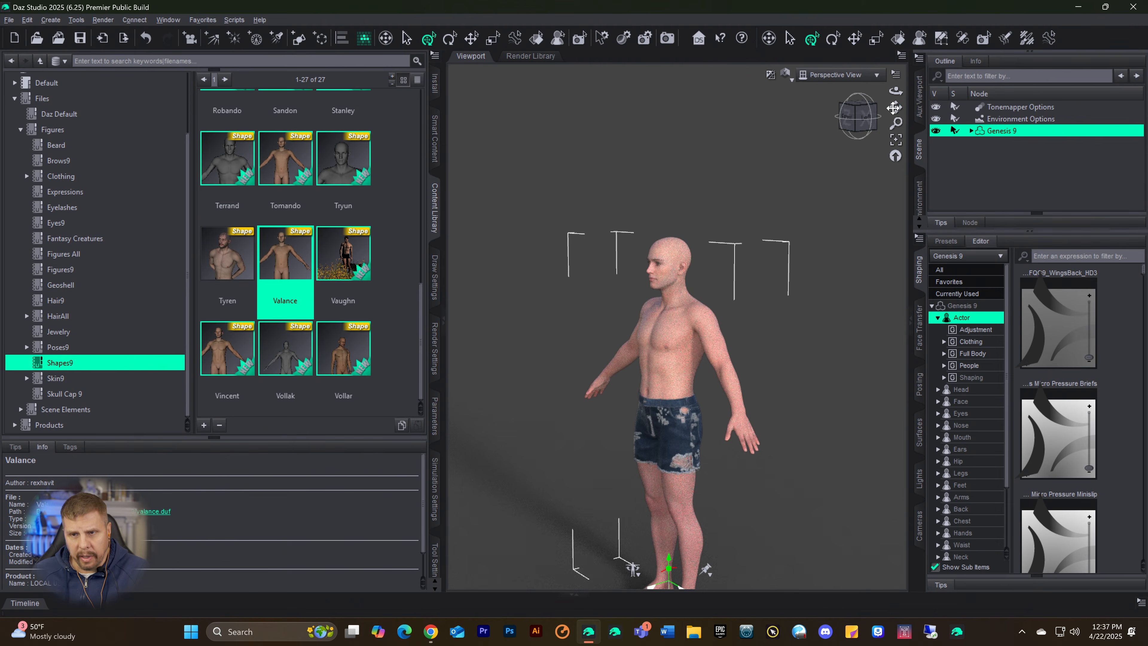
left_click_drag(896, 108, 895, 29)
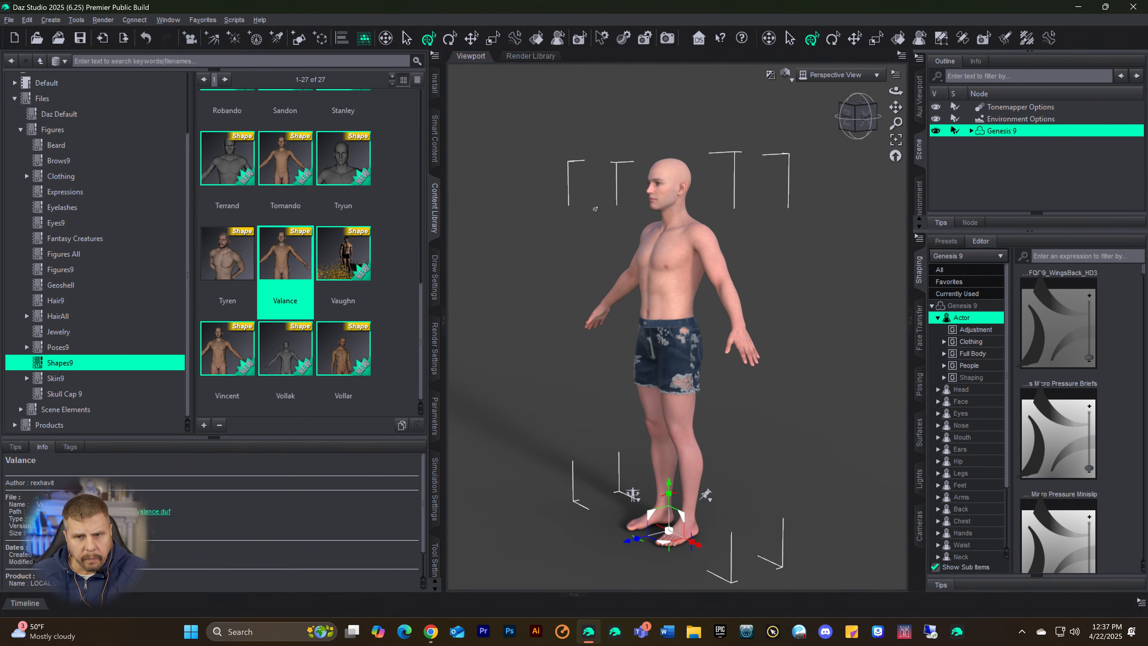
scroll(824, 288, "up", 2)
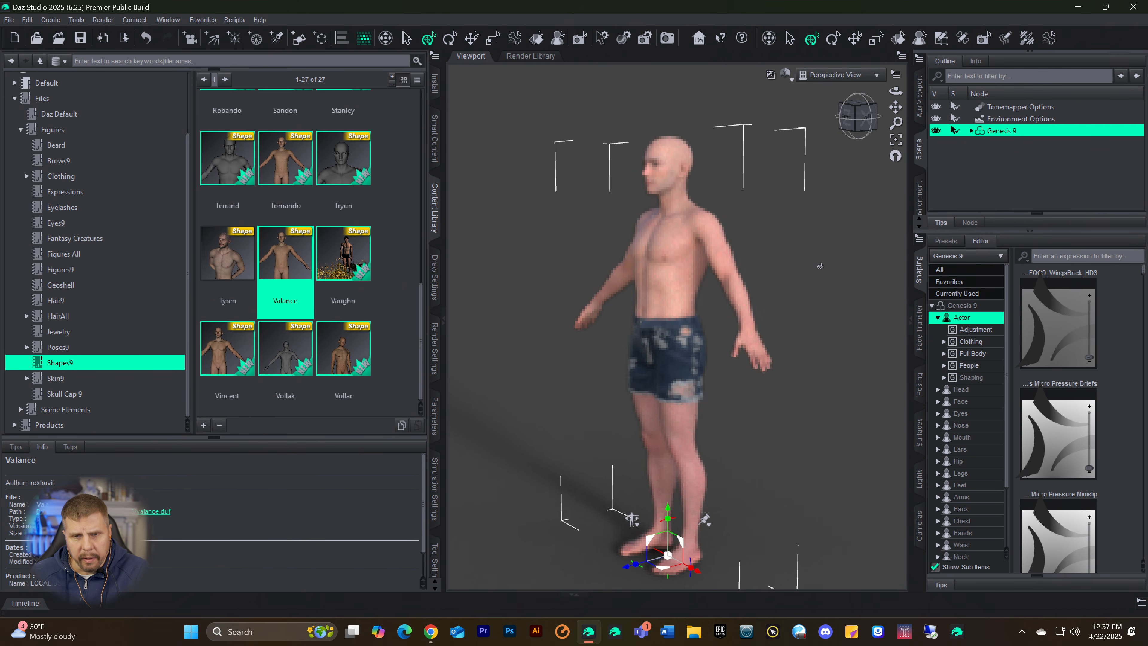
left_click(865, 119)
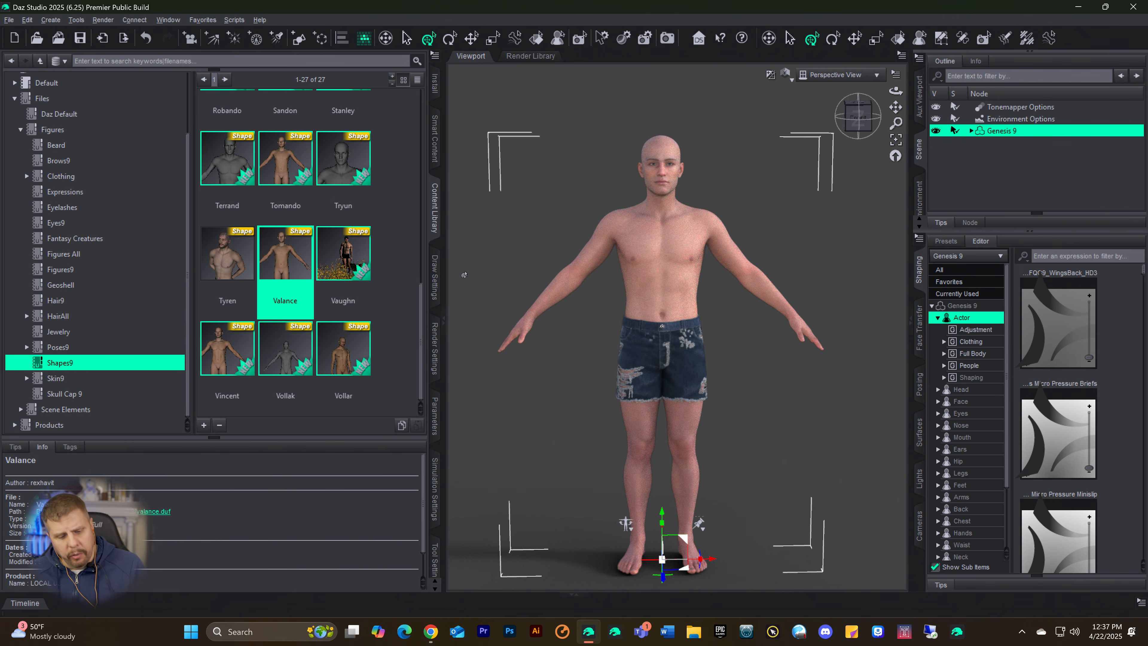
Step: Undo the Valance shape on the Genesis 9 figure while keeping the denim shorts on it
key("ctrl+z")
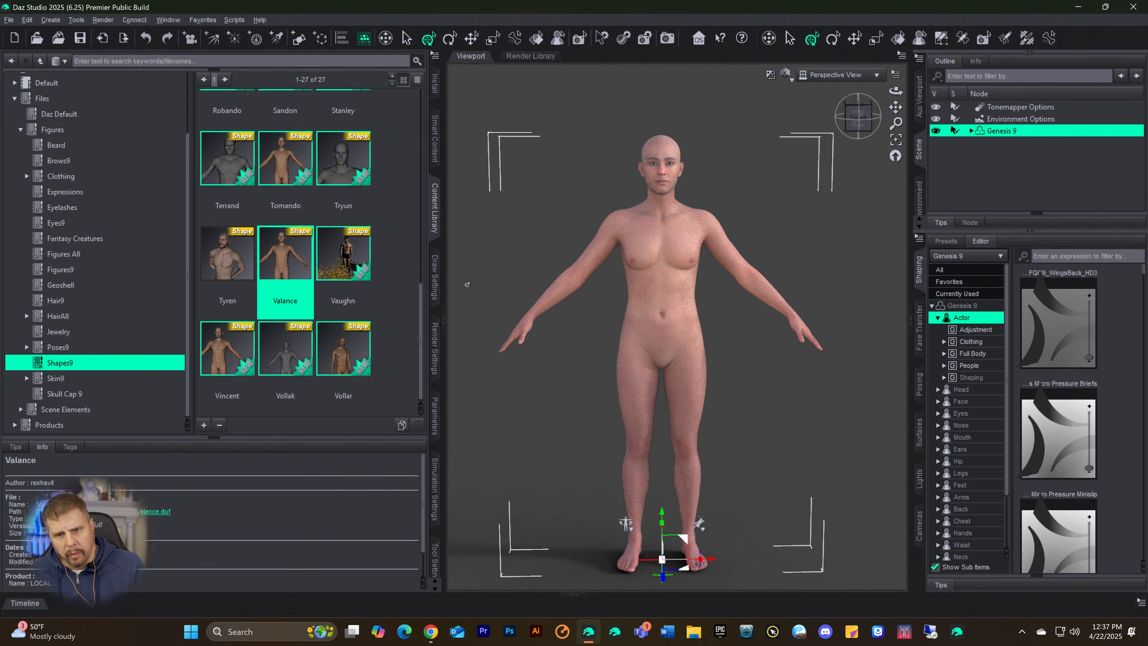
left_click(26, 20)
left_click(49, 51)
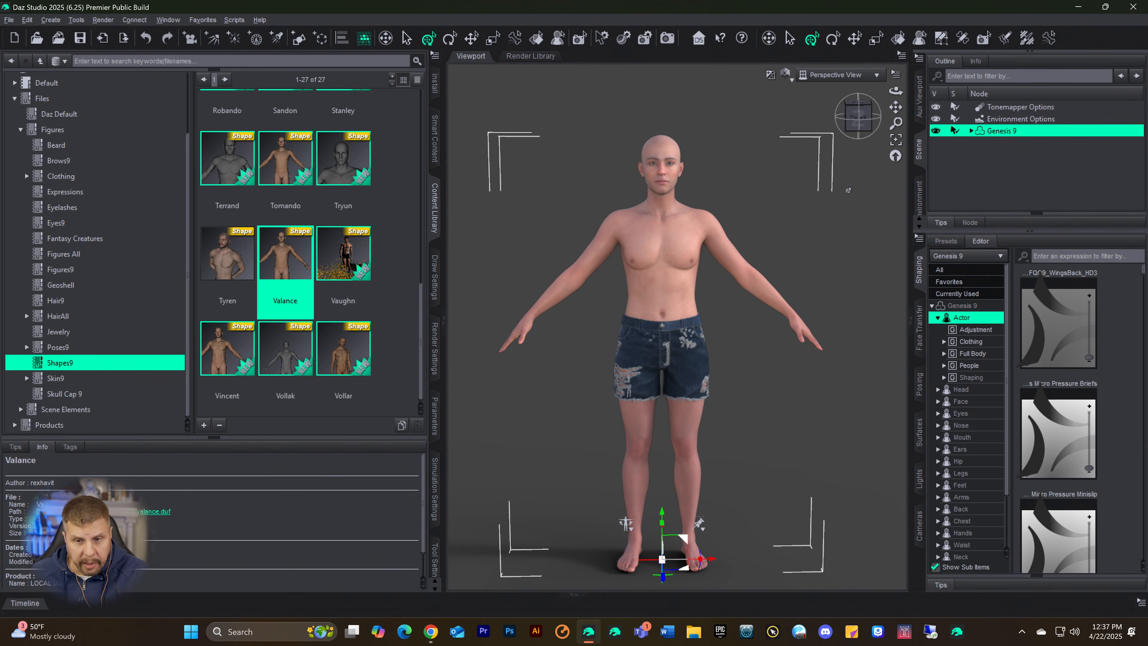
left_click(865, 126)
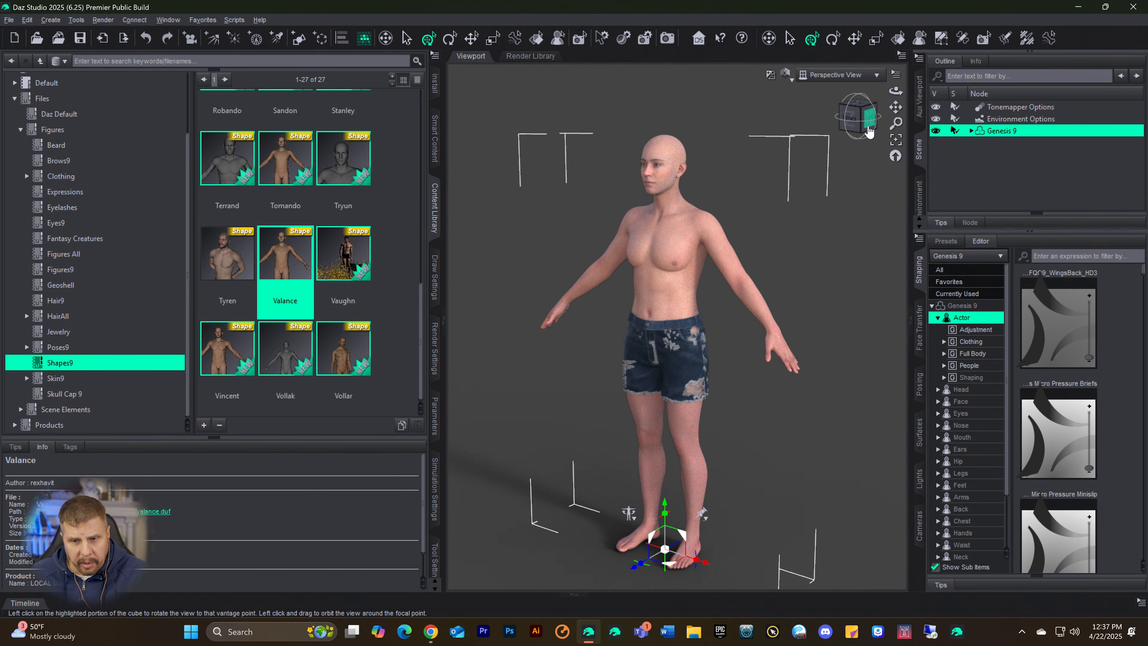
left_click(861, 131)
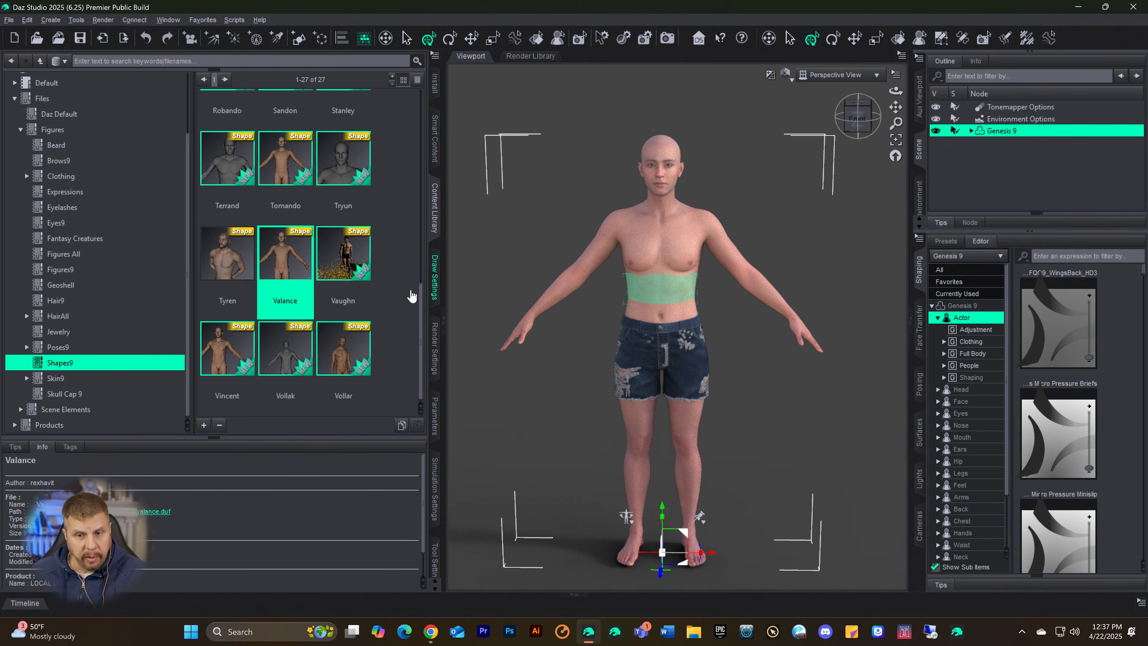
left_click(435, 110)
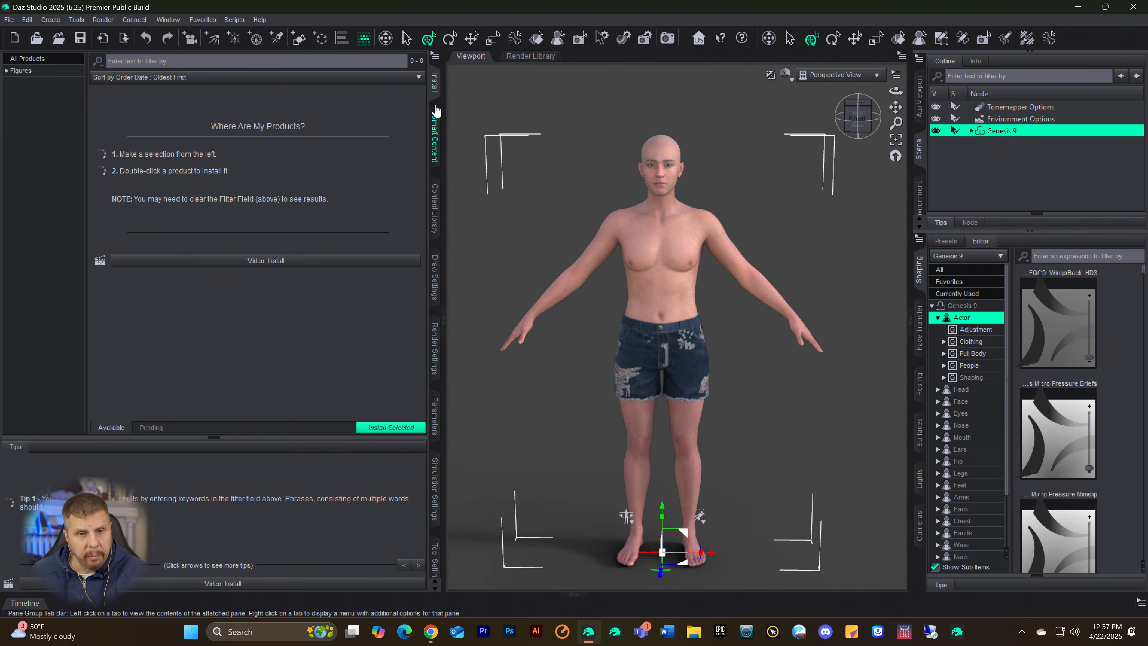
left_click(435, 129)
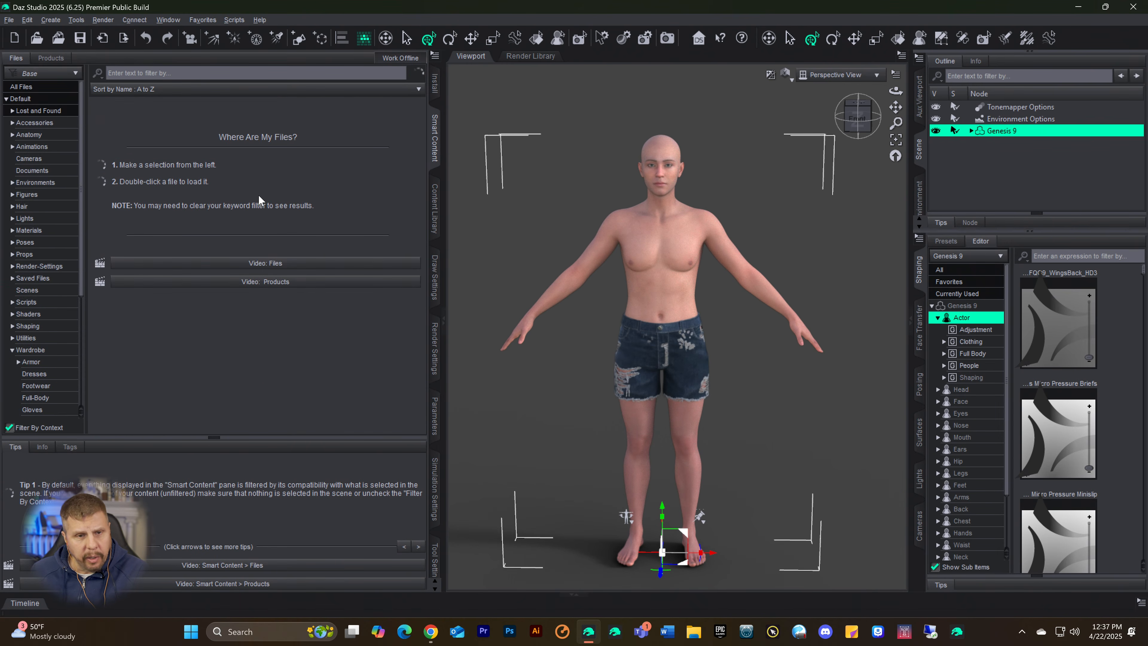
left_click(433, 217)
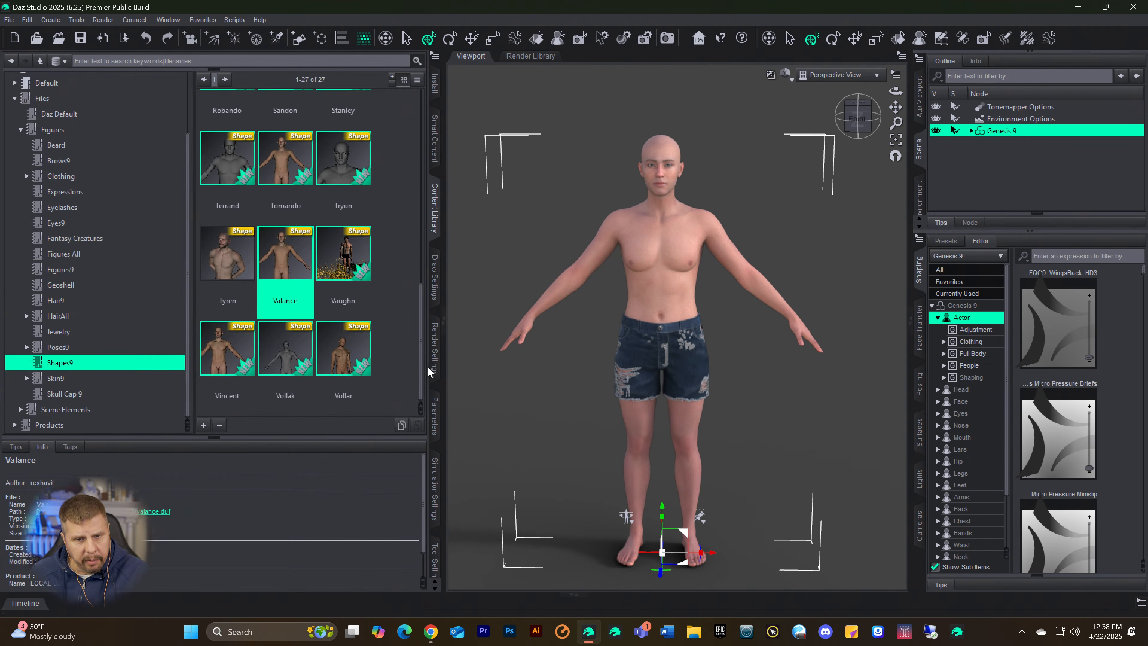
Step: Move the Parameters pane directly after the Content Library in its pane group and reopen the Genesis 9 Figure Converter parameters
left_click(434, 415)
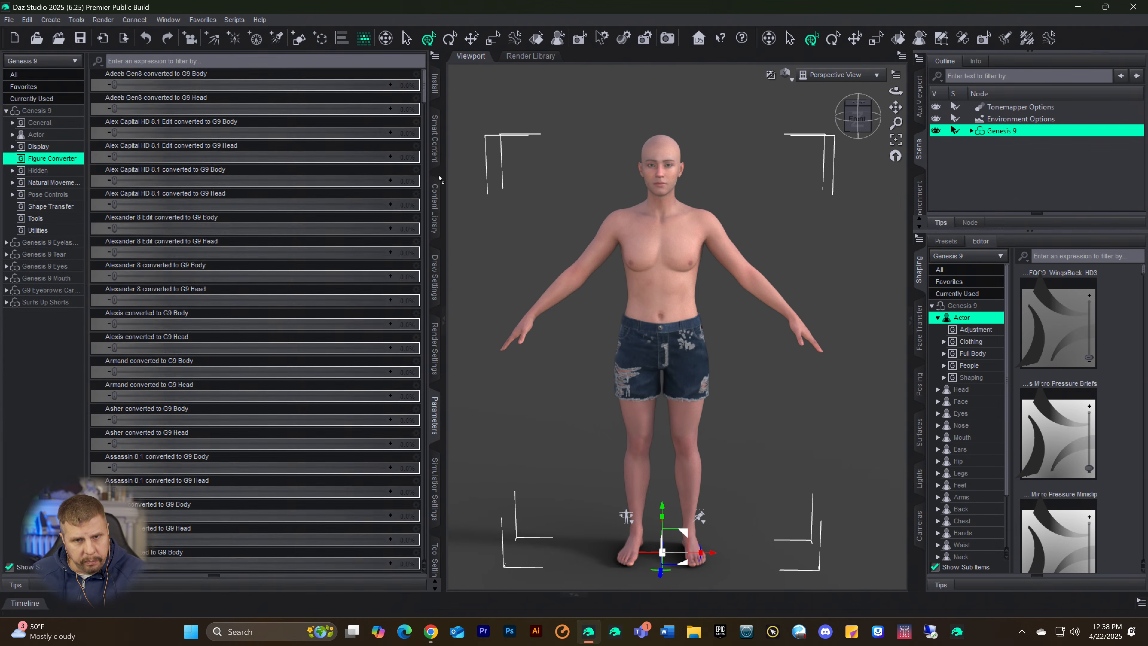
left_click_drag(436, 250, 437, 255)
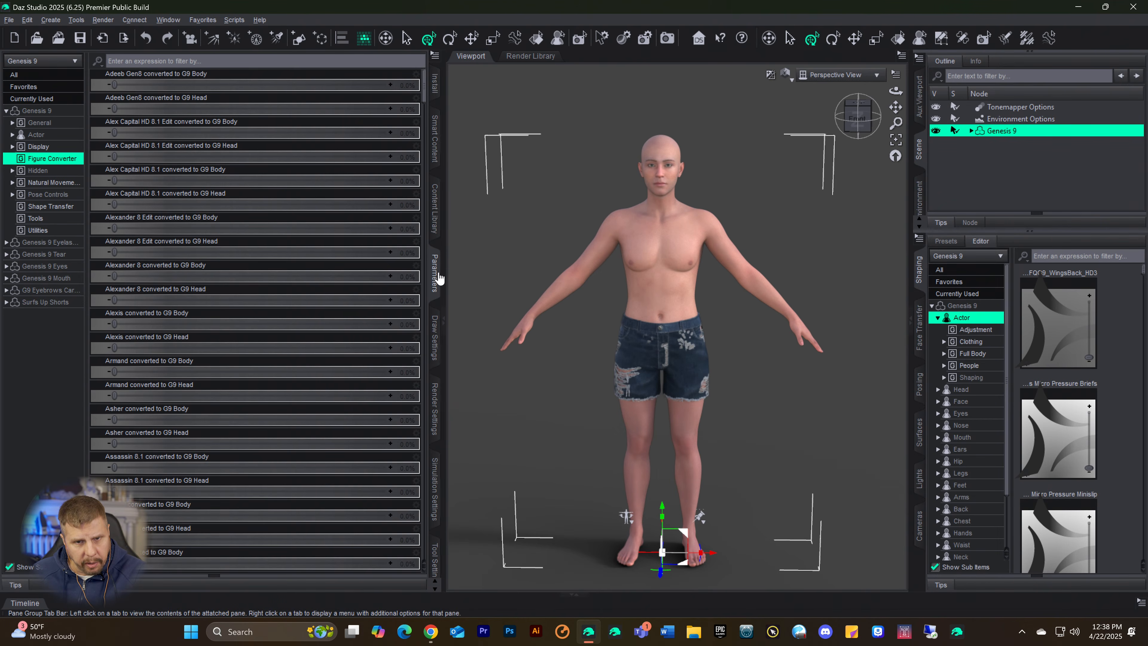
left_click(434, 283)
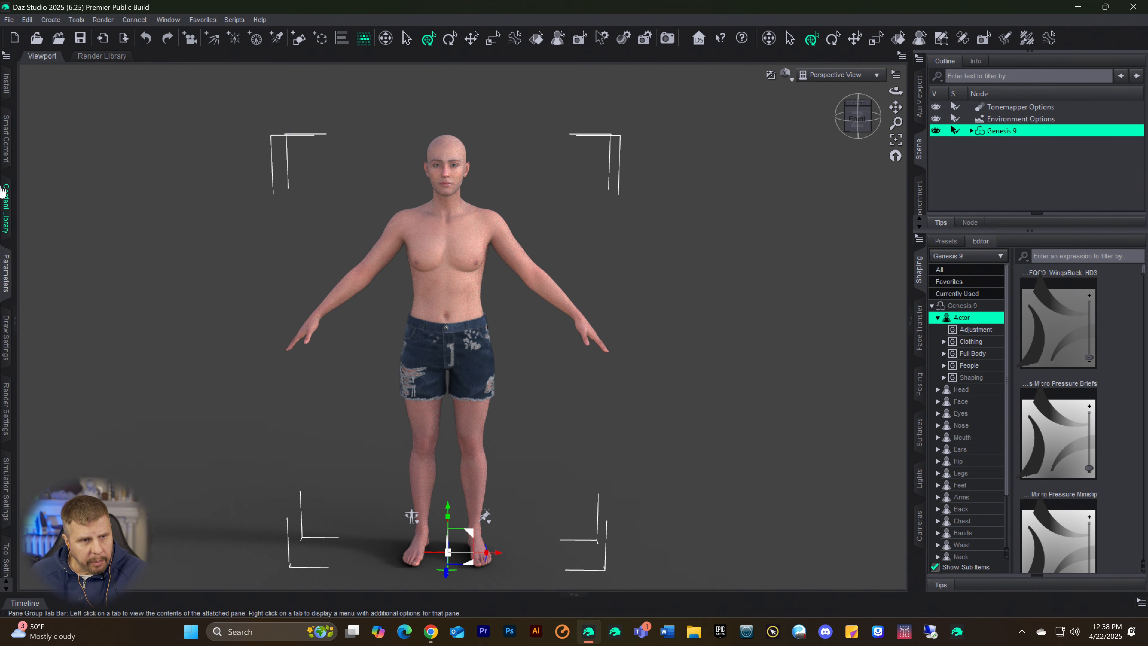
left_click(6, 158)
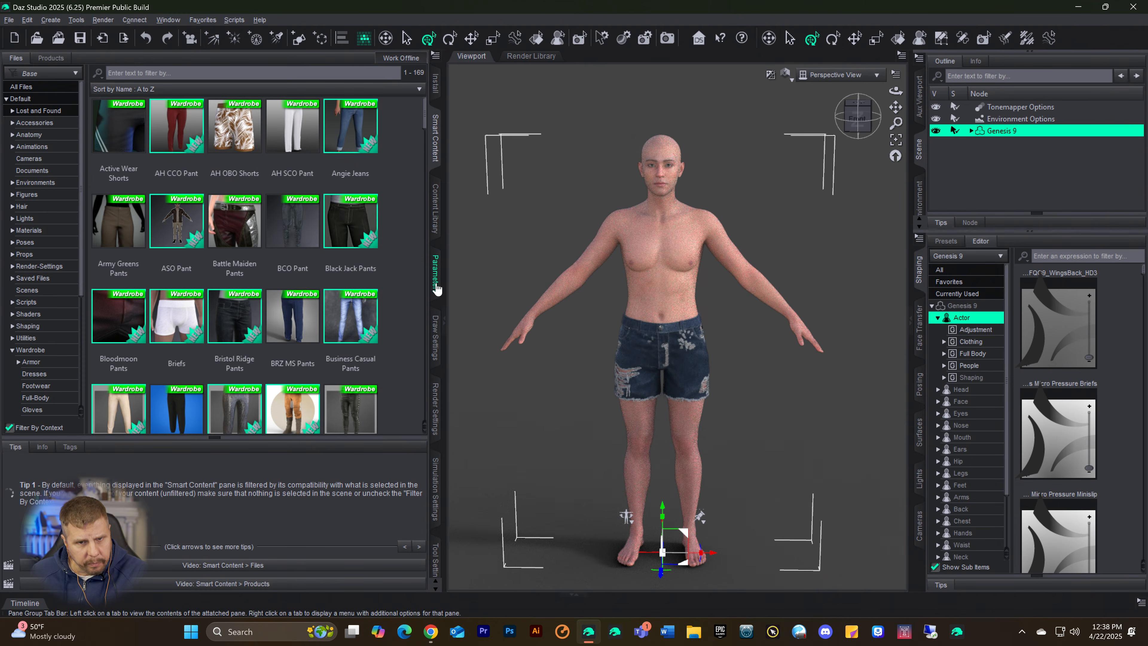
left_click(436, 274)
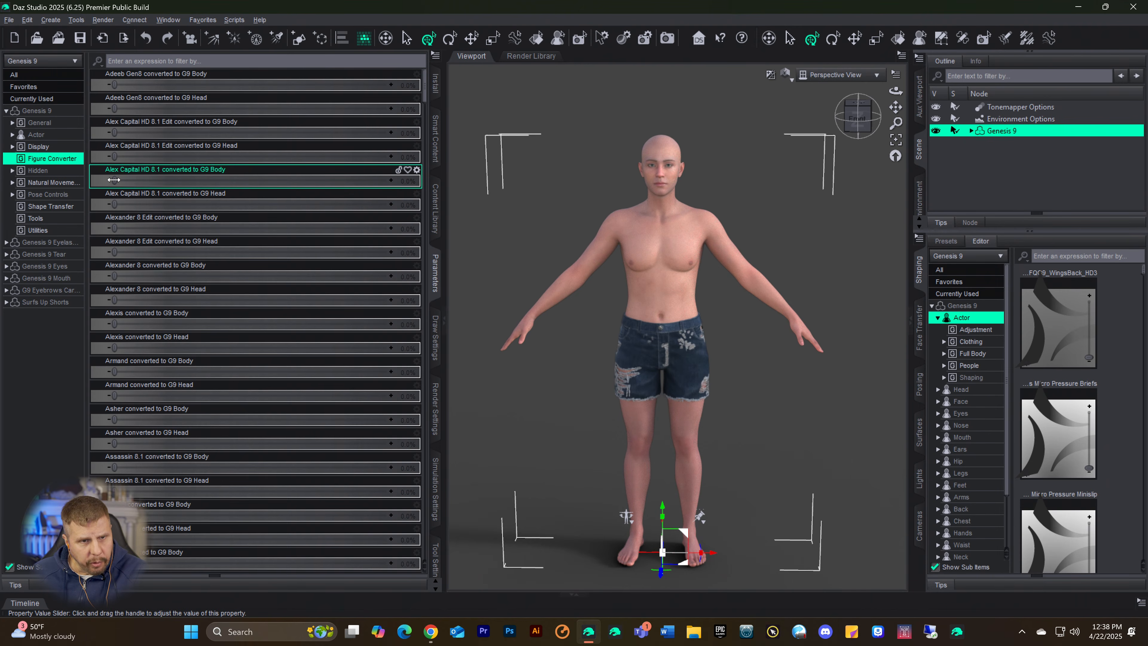
Step: Set Alex Capital HD 8.1 converted to G9 Body to 25.8% and Callan HD converted to G9 Body to 21.7%
left_click_drag(161, 191, 184, 195)
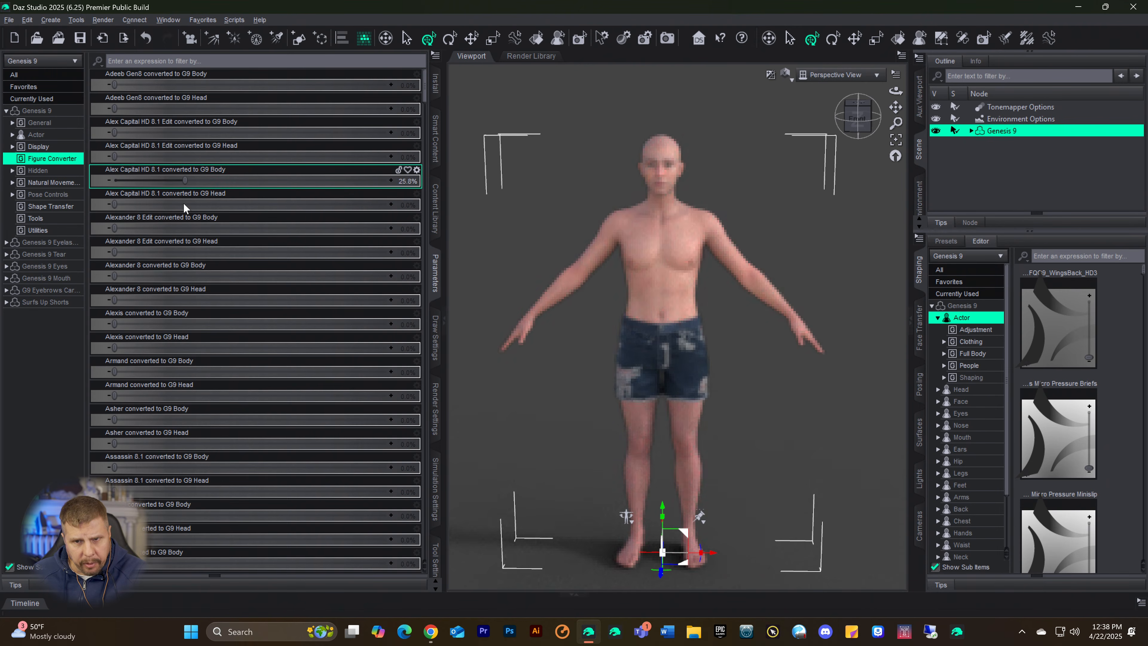
scroll(163, 344, "down", 4)
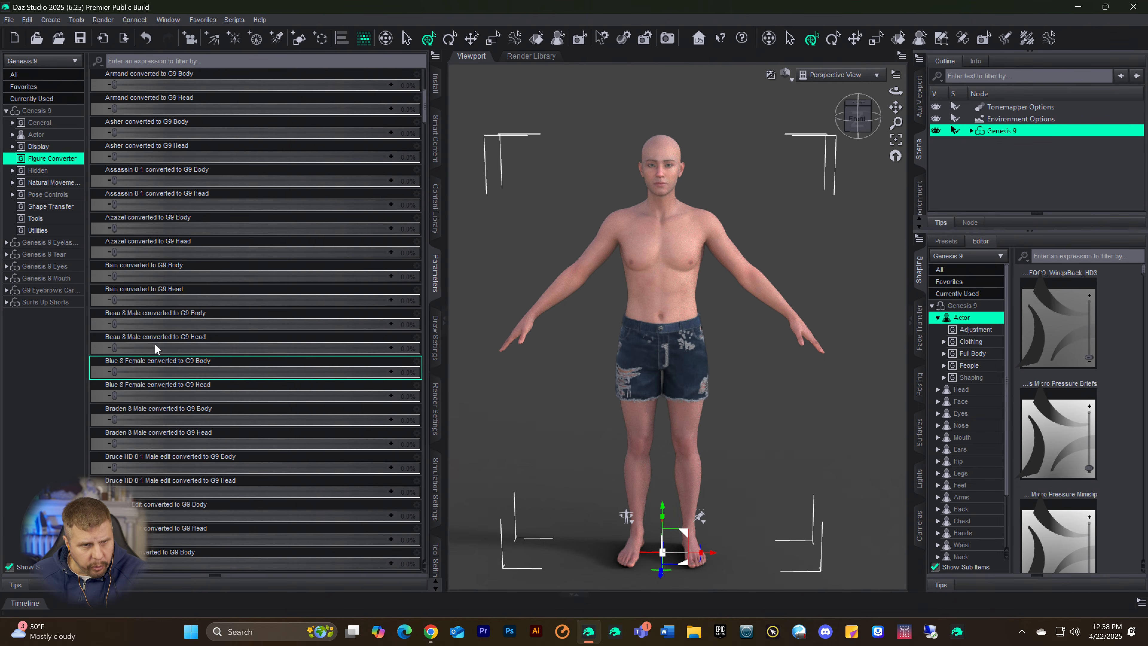
scroll(148, 274, "down", 1)
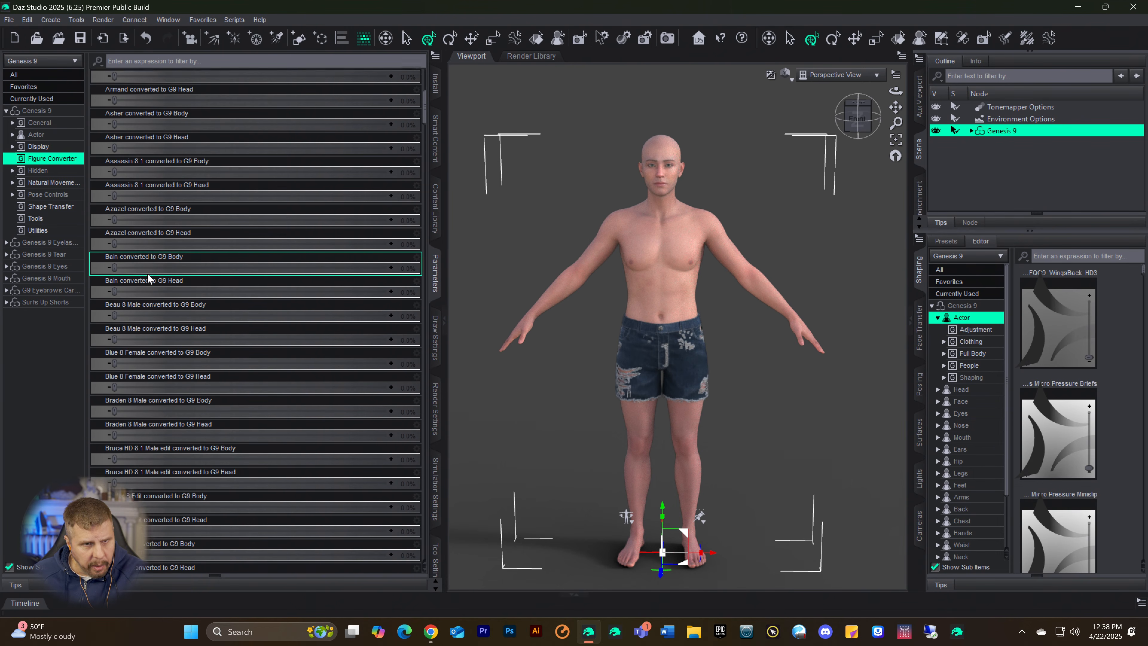
scroll(148, 276, "down", 3)
scroll(149, 289, "down", 1)
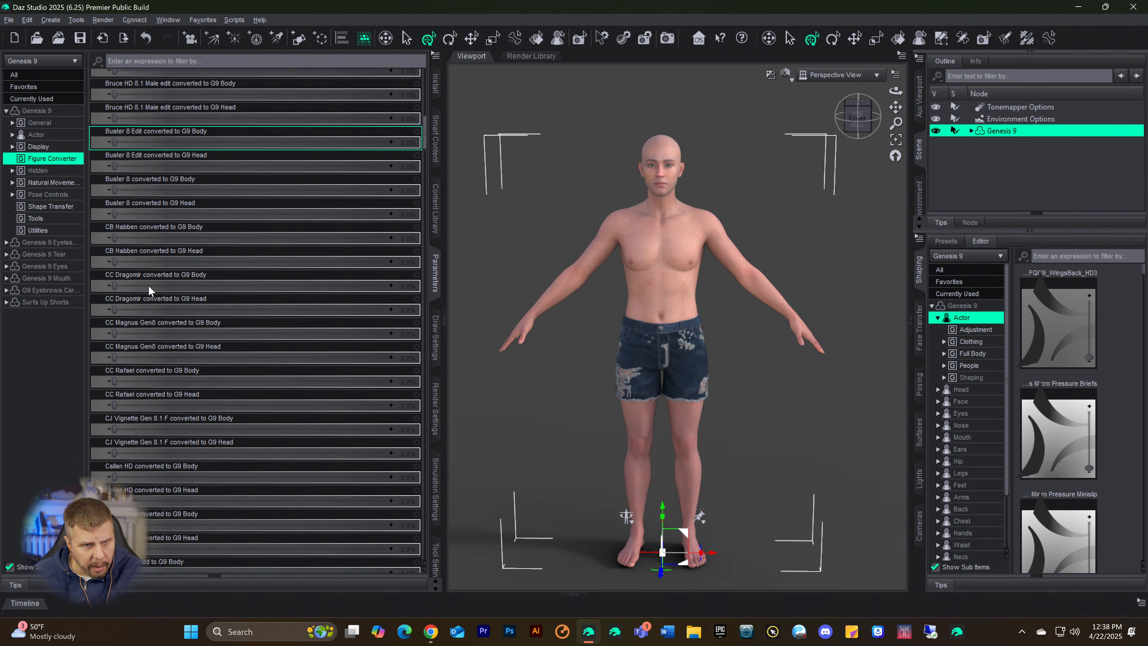
scroll(145, 283, "down", 5)
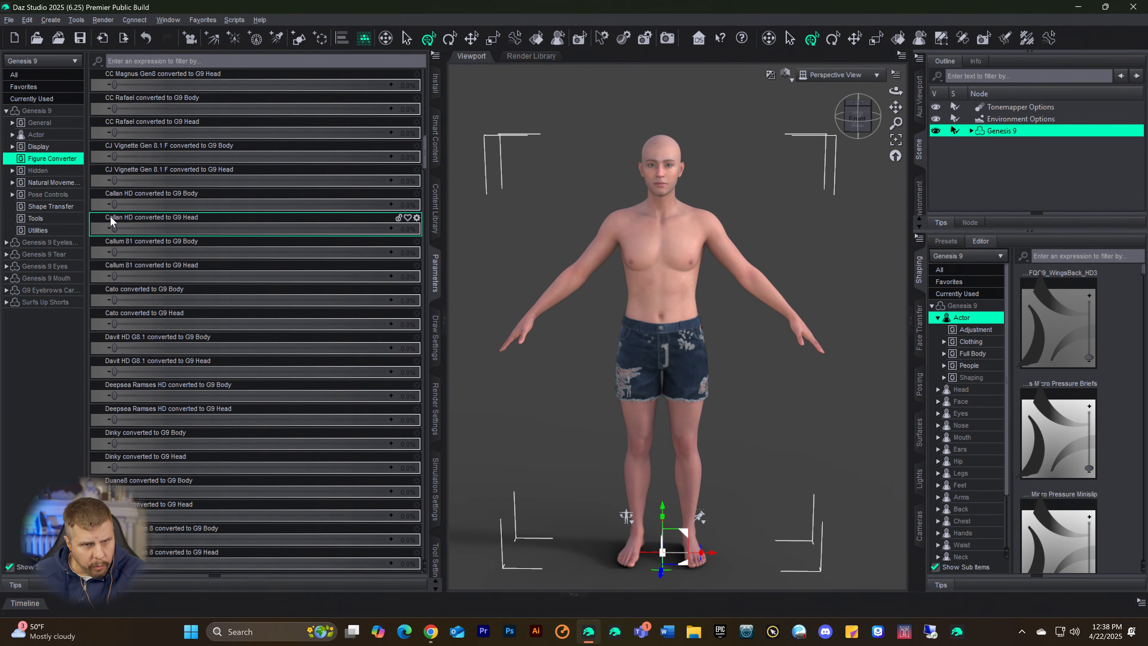
left_click_drag(133, 205, 168, 205)
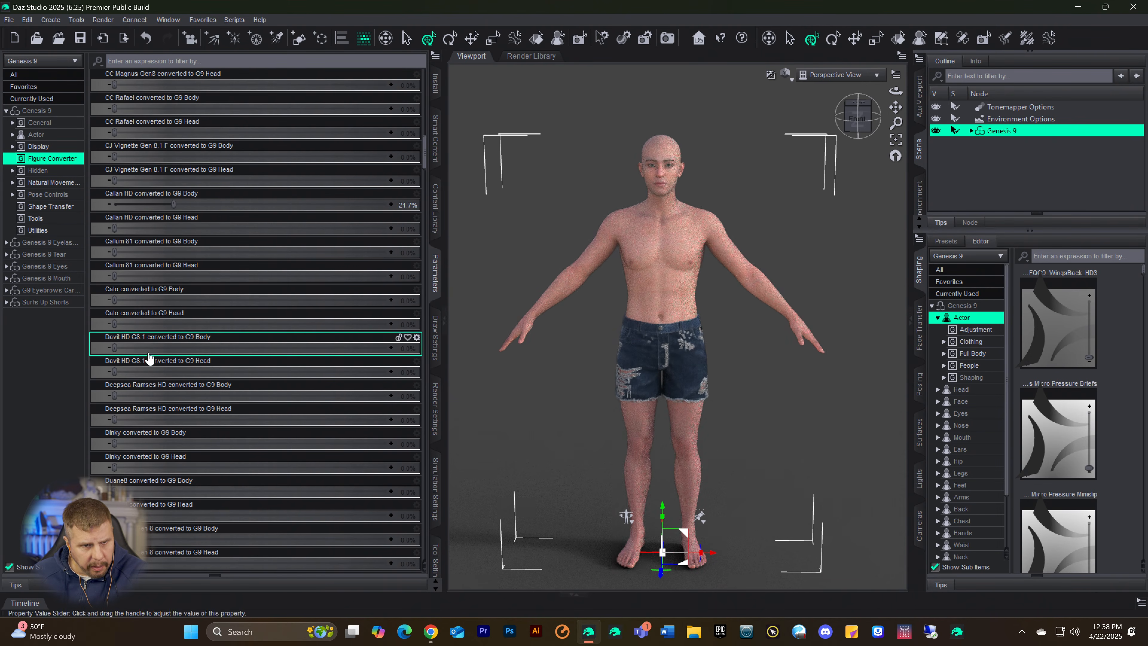
Step: Set the Ethan converted to G9 Body morph to 59.3% on the Genesis 9 figure
scroll(174, 352, "down", 3)
scroll(175, 352, "down", 3)
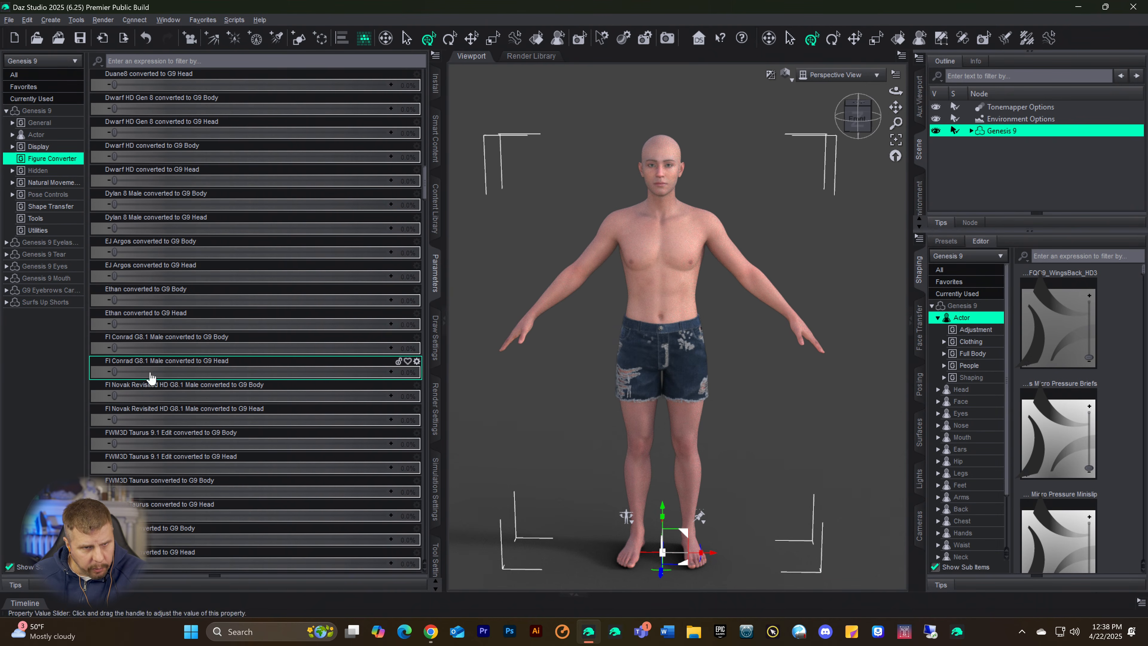
left_click_drag(114, 300, 276, 308)
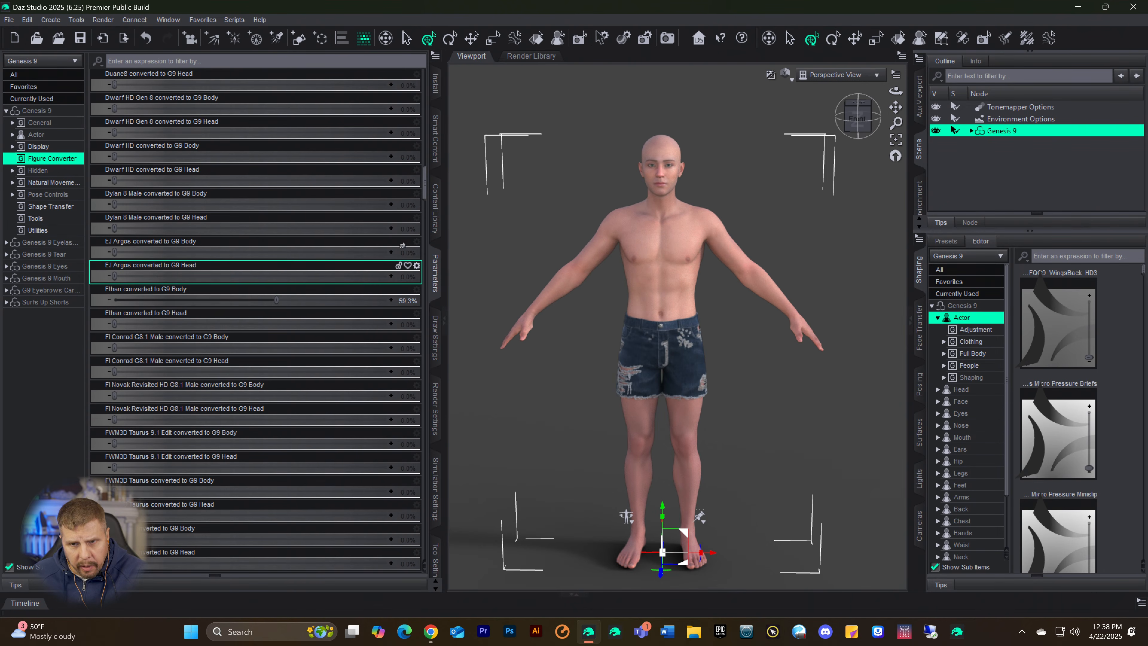
Step: Set Alex Capital HD 8.1 converted to G9 Body to 33.5% and its matching Head morph to 10.3%
scroll(297, 211, "up", 10)
scroll(297, 211, "up", 10)
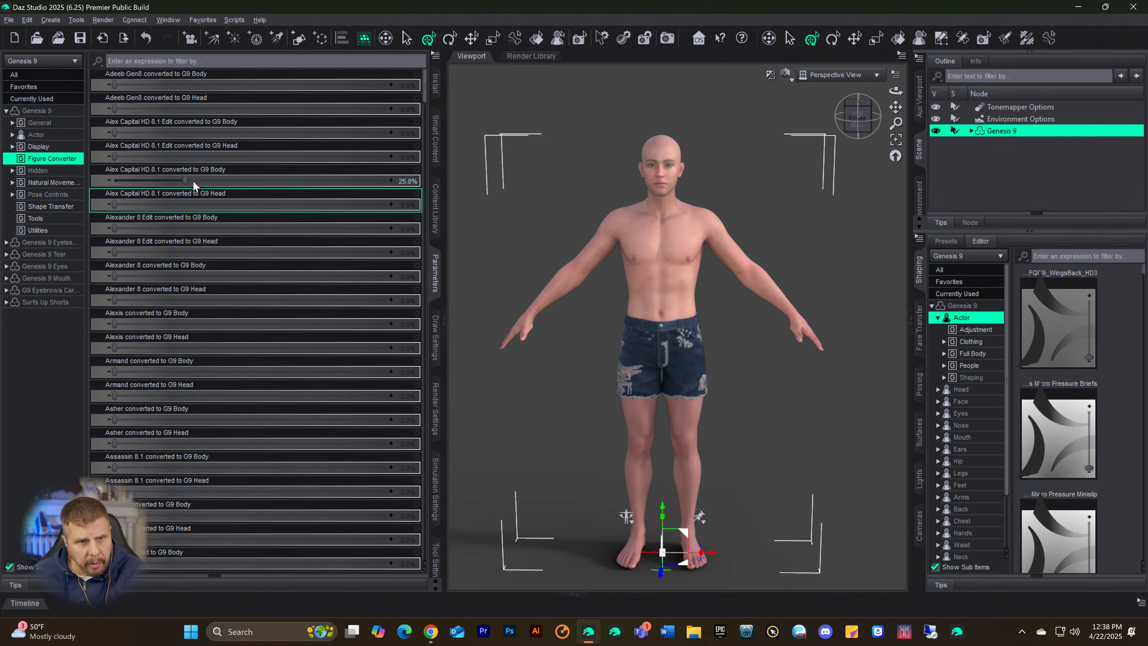
left_click_drag(185, 180, 206, 180)
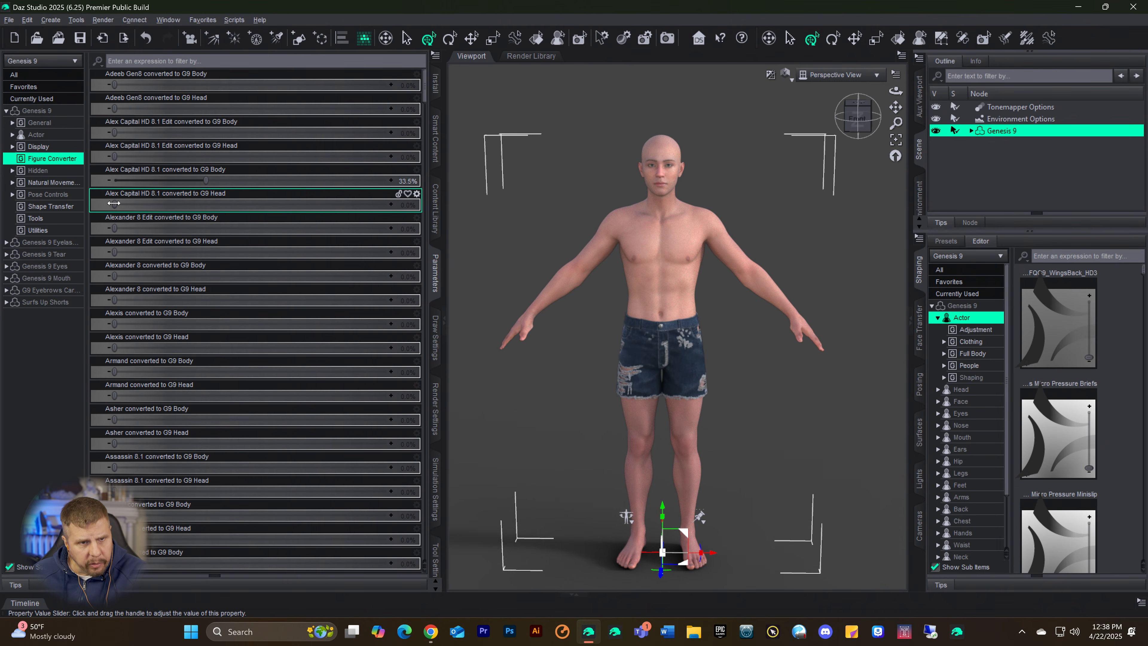
left_click_drag(114, 203, 148, 217)
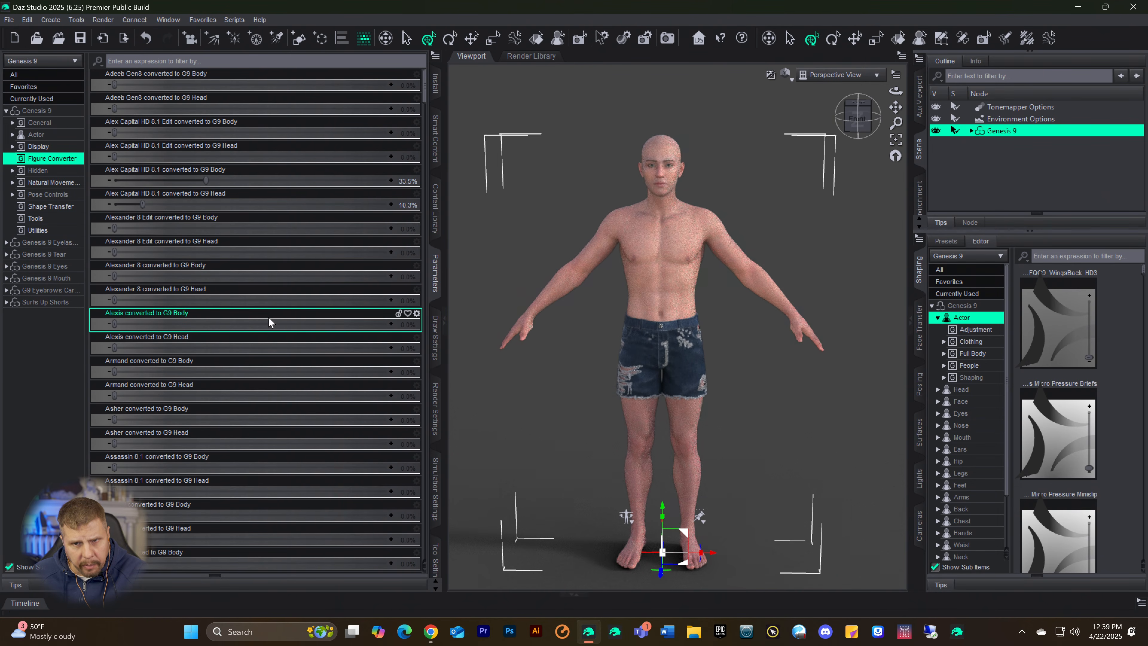
Step: Set the converted G9 Head morphs to 14.2% for Bruce HD 8.1 Male edit and 16.9% for Buster 8 Edit
scroll(271, 328, "down", 3)
scroll(272, 325, "down", 6)
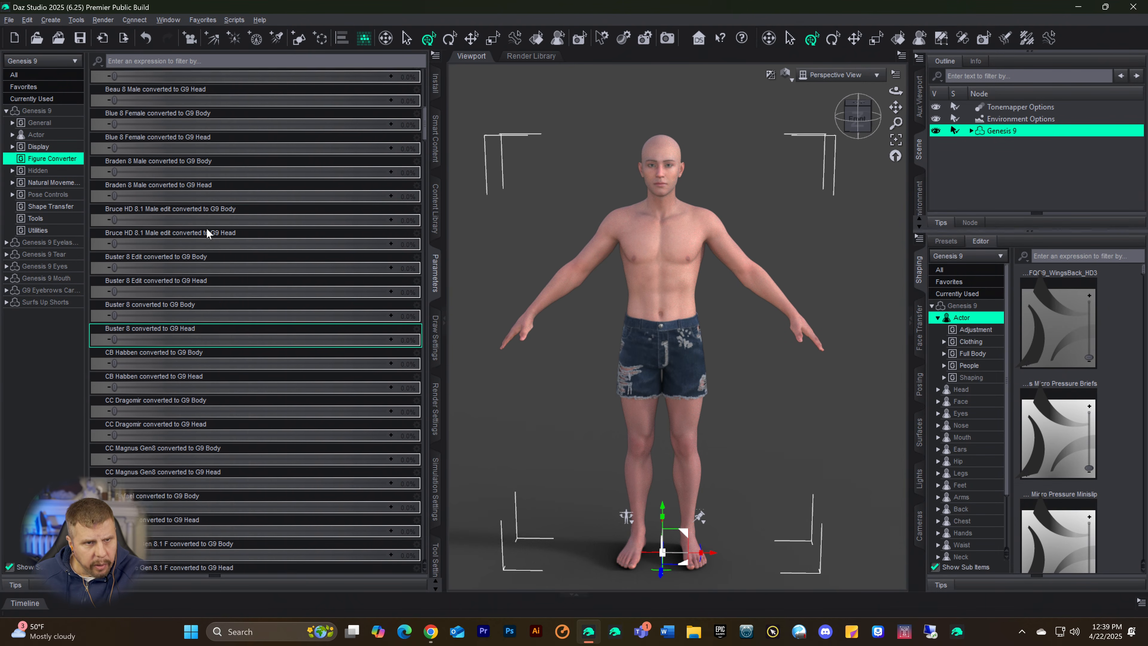
scroll(206, 228, "up", 2)
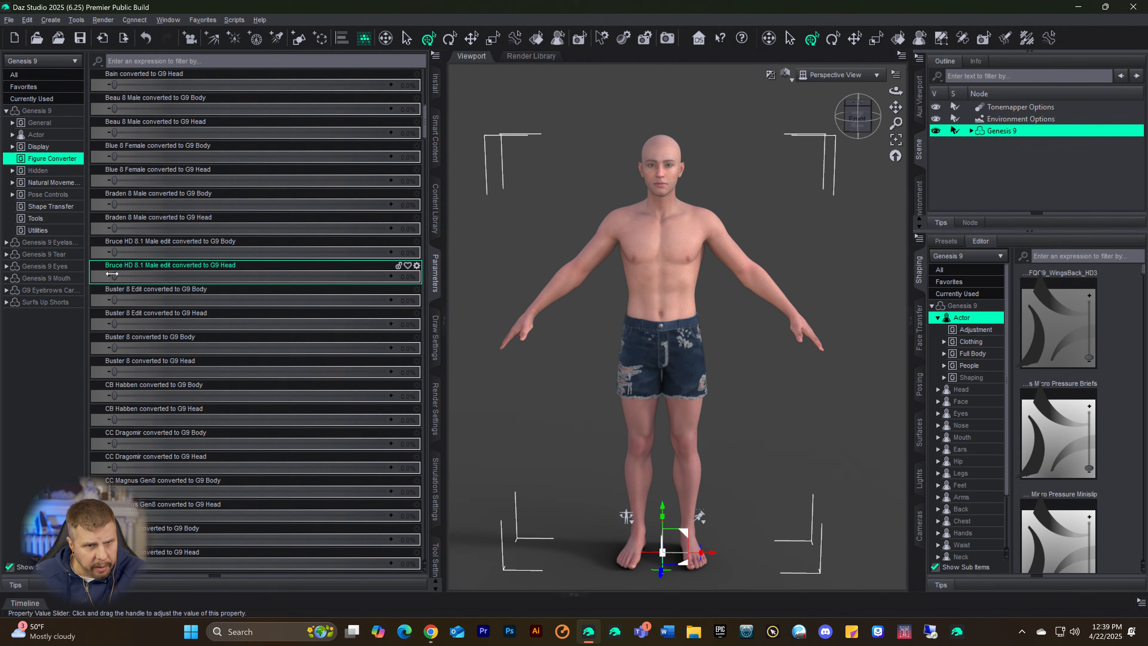
left_click_drag(116, 278, 153, 277)
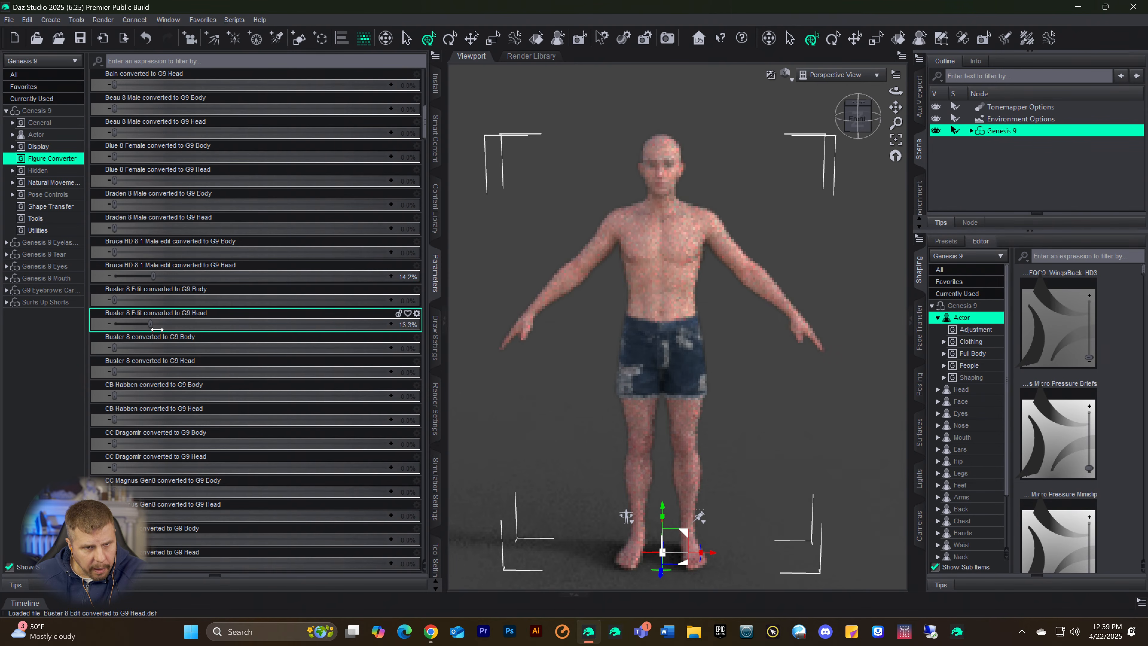
left_click_drag(133, 326, 176, 326)
Step: Look through the remaining converted body and head morphs in the Figure Converter group for further shapes to blend
scroll(223, 408, "down", 6)
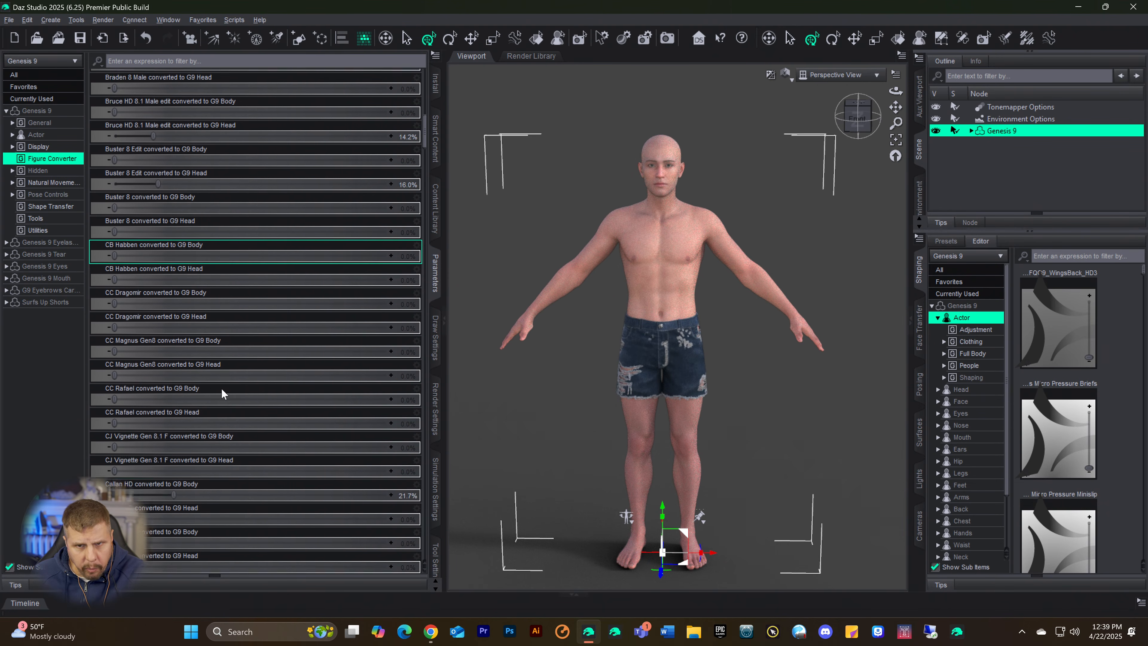
scroll(223, 407, "down", 3)
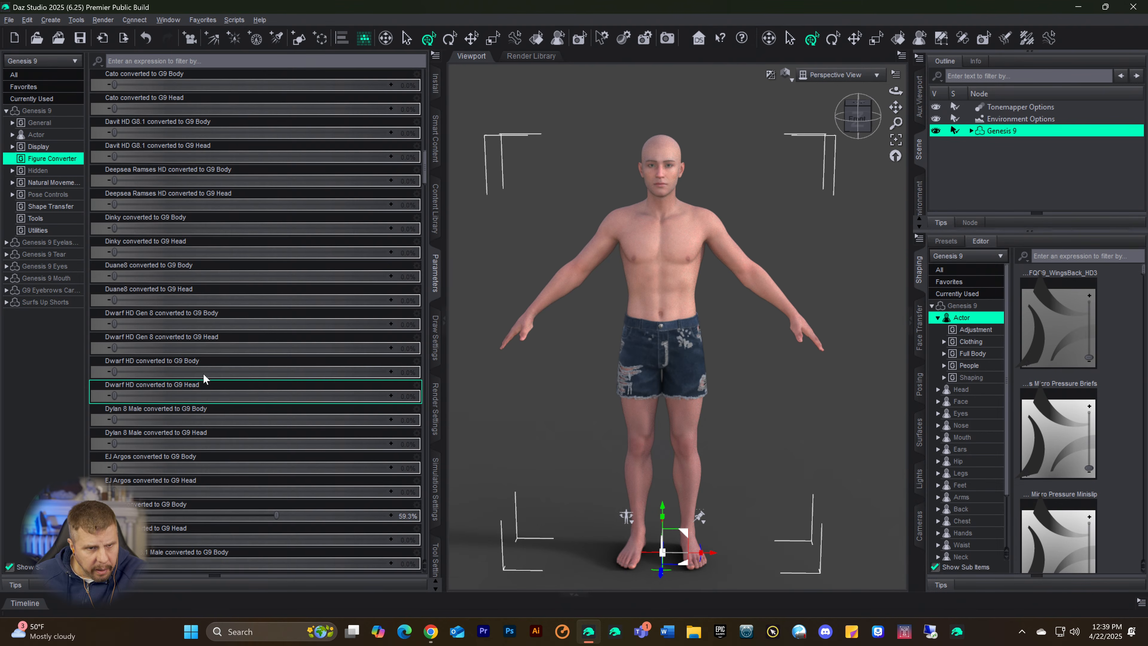
scroll(185, 349, "down", 1)
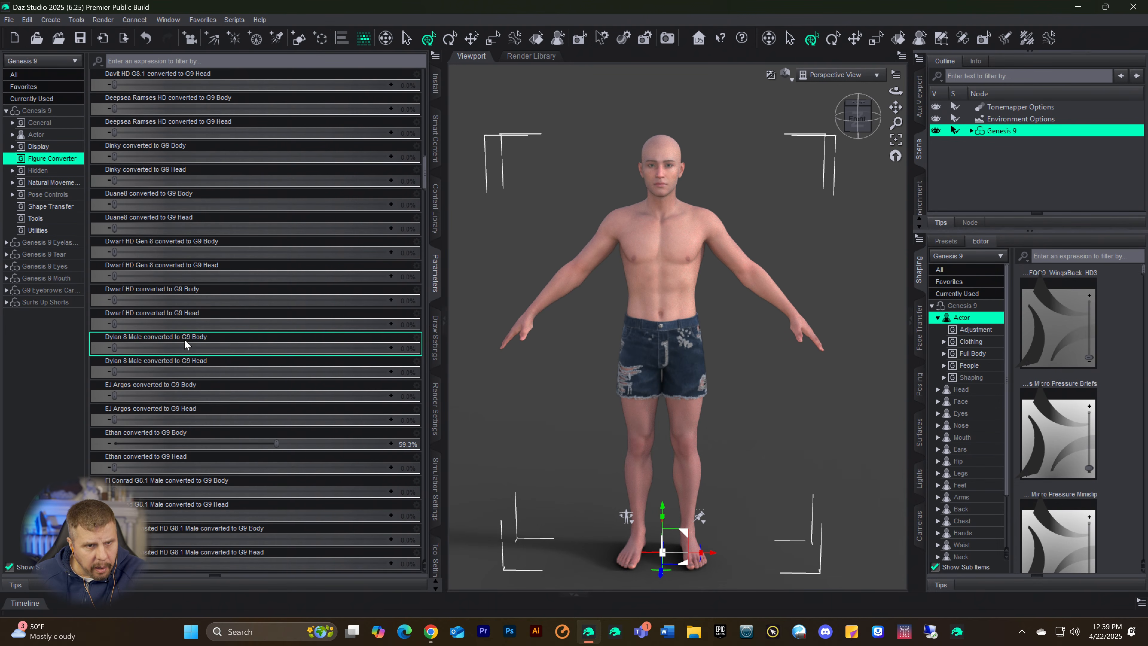
scroll(184, 339, "down", 2)
scroll(180, 343, "down", 1)
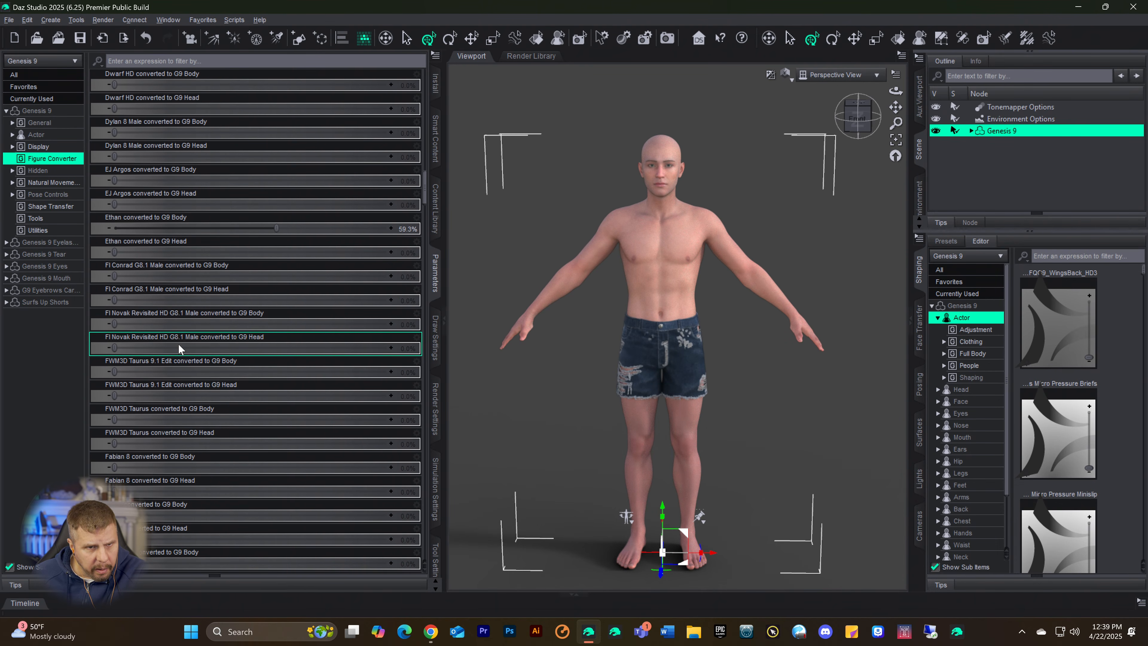
scroll(162, 307, "down", 6)
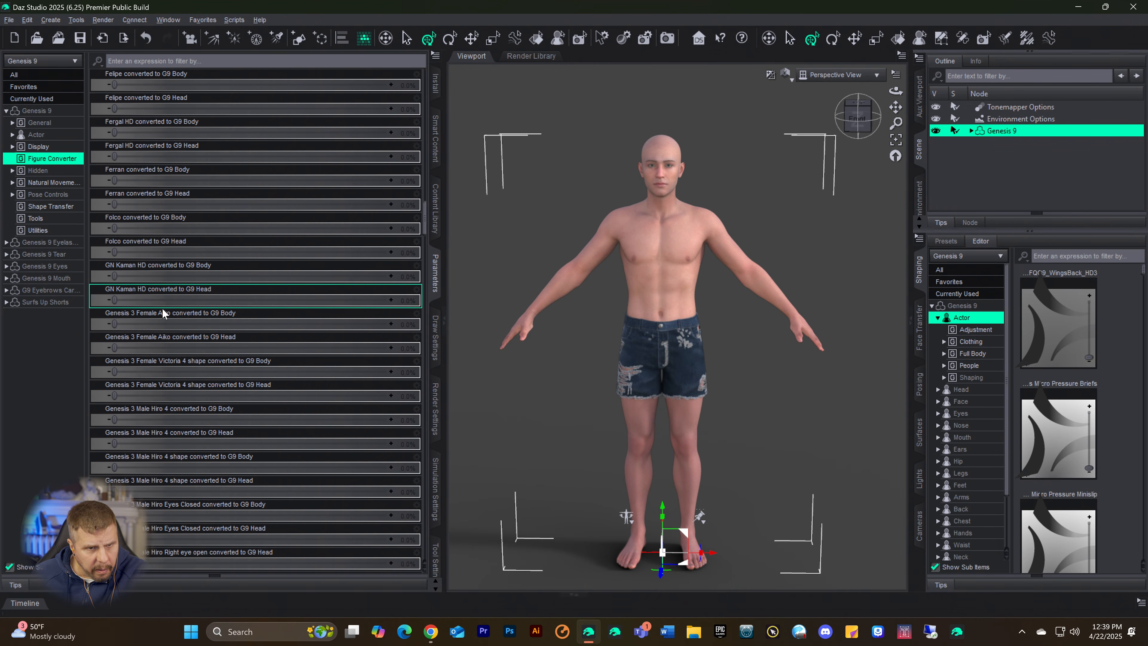
scroll(163, 311, "down", 3)
scroll(163, 313, "down", 15)
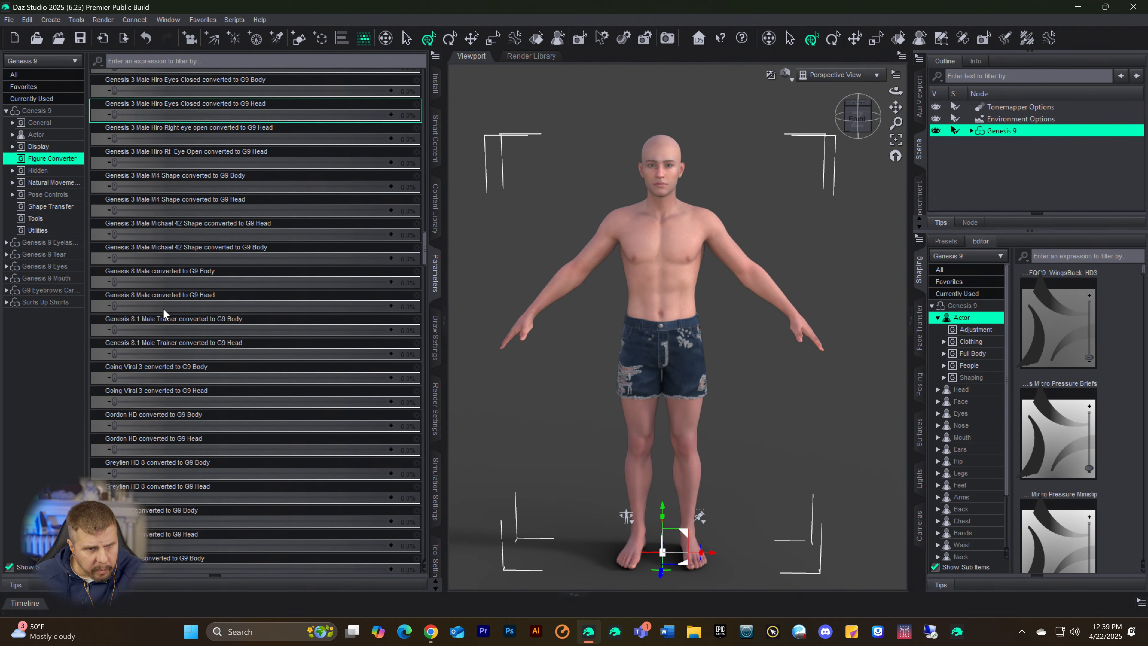
scroll(167, 315, "down", 5)
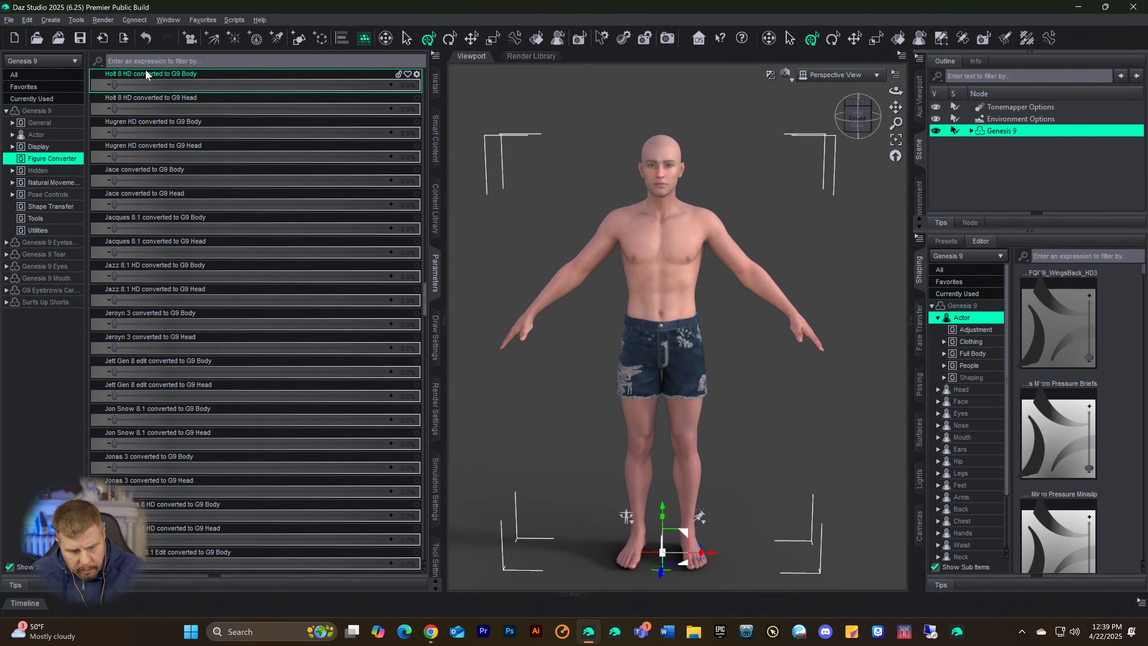
Step: Filter the Figure Converter parameters by "roy" and set Roy HD converted to G9 Head to 34.1%
scroll(145, 73, "down", 15)
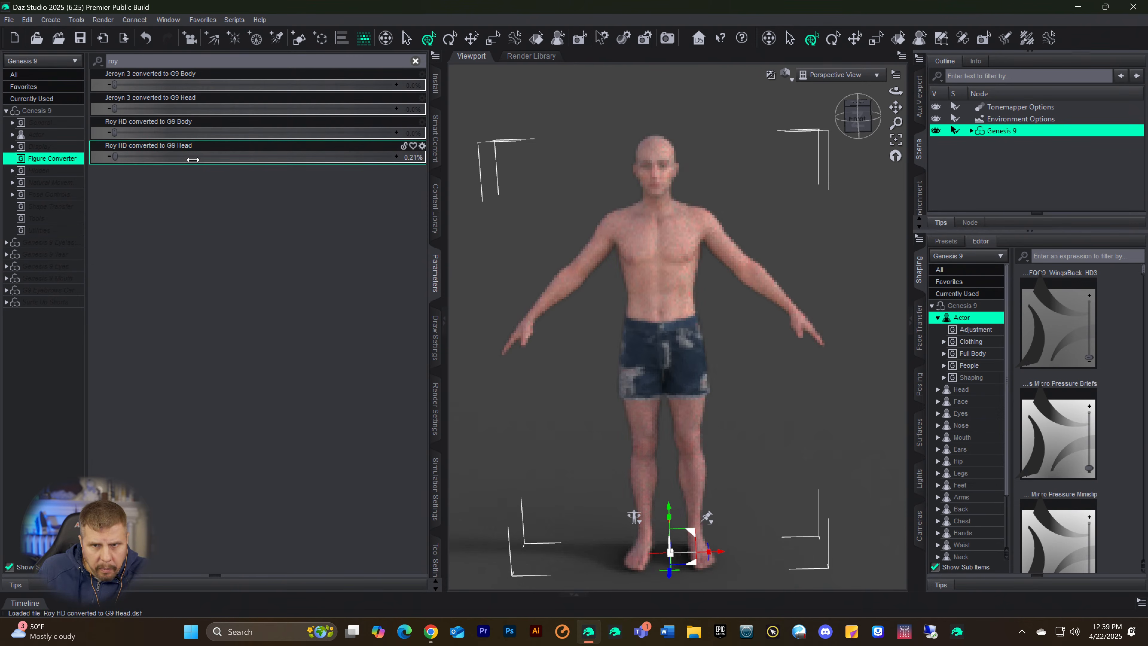
left_click_drag(181, 159, 210, 159)
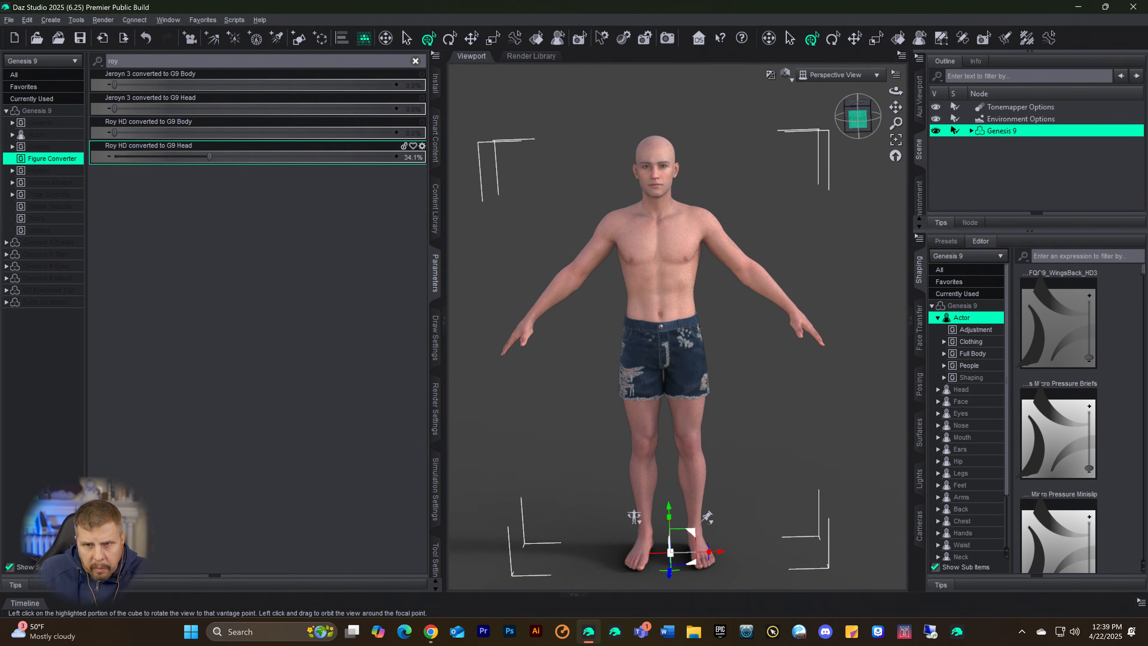
Step: Examine the blended figure's head and upper body up close from the side, the front and a slightly angled view
left_click_drag(858, 121, 820, 122)
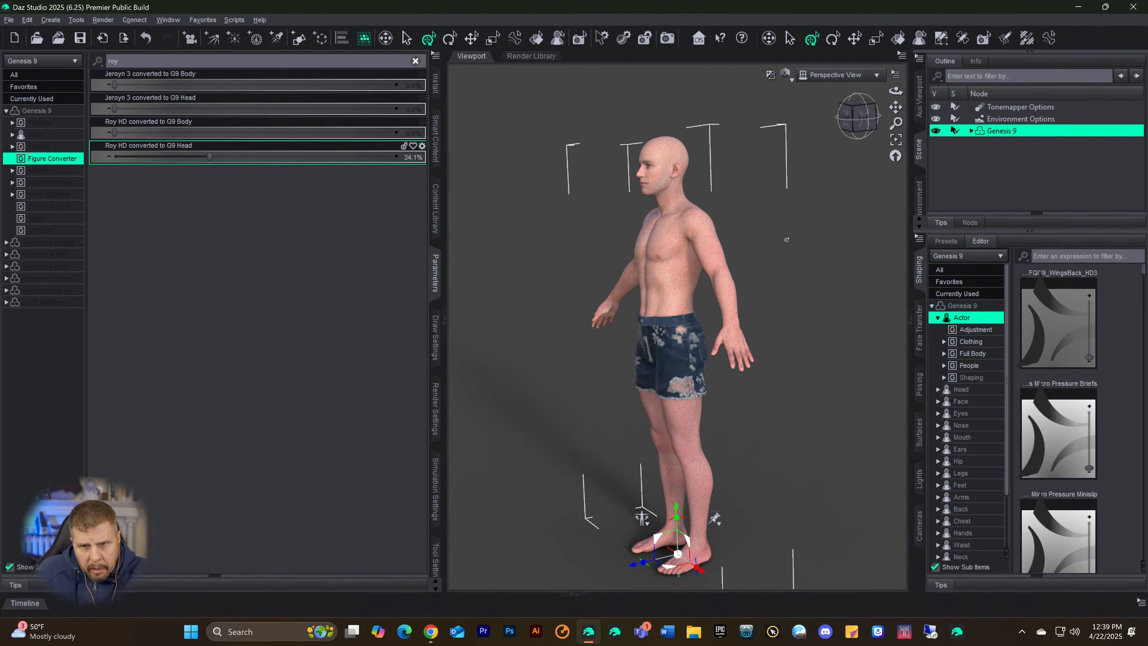
scroll(788, 239, "up", 2)
scroll(789, 239, "up", 2)
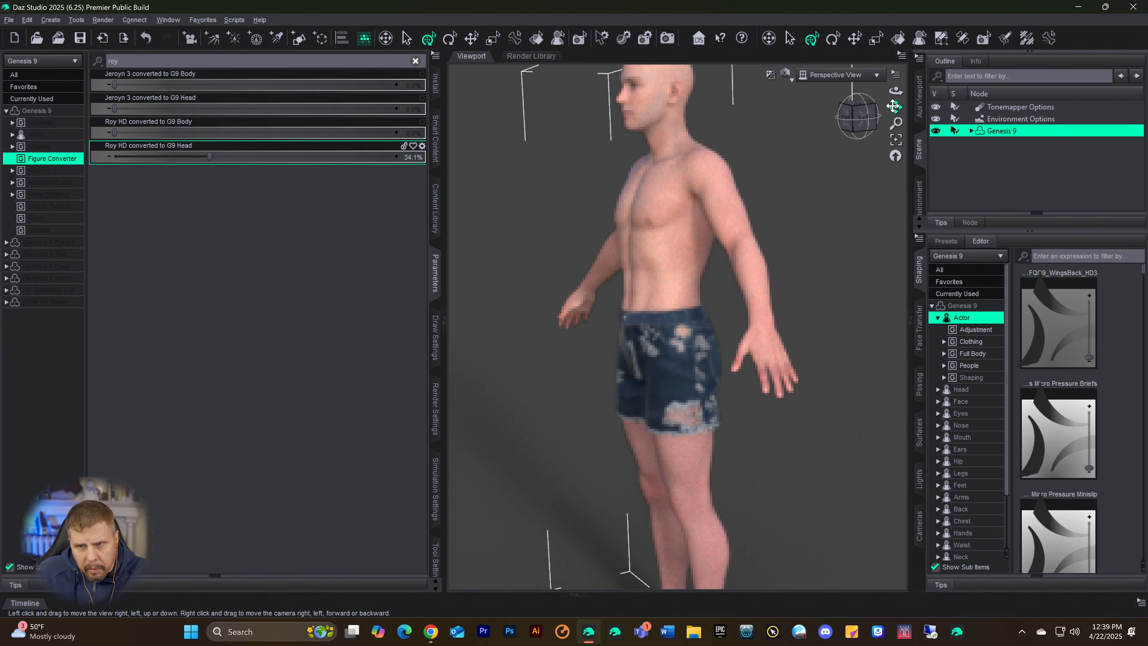
left_click_drag(895, 108, 879, 290)
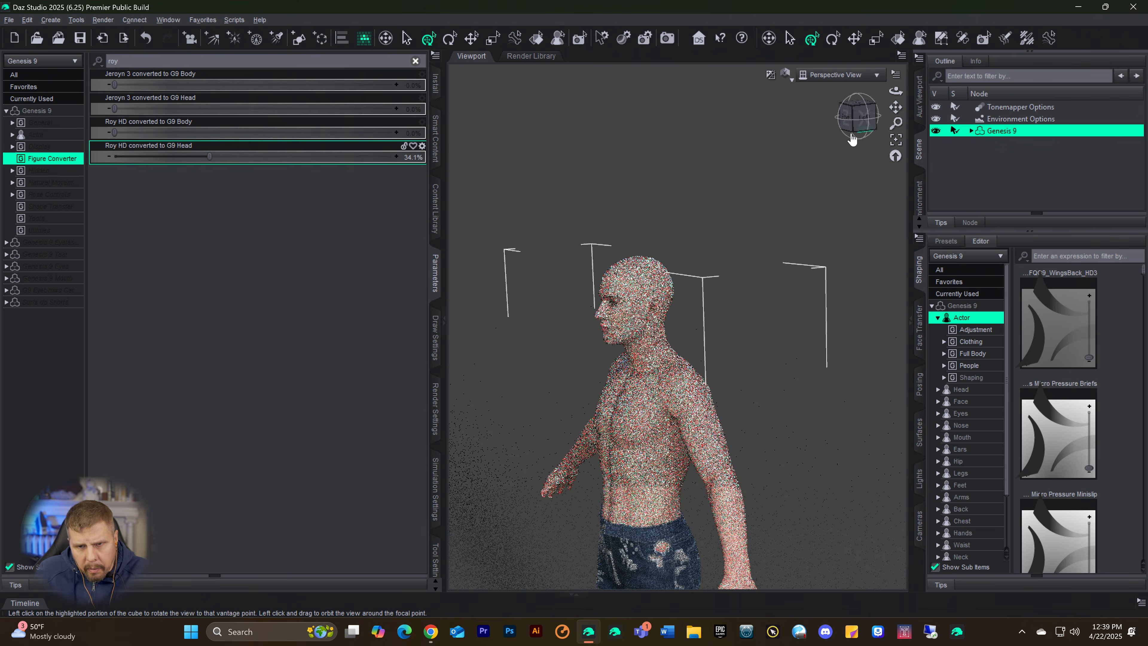
scroll(826, 158, "up", 2)
scroll(826, 157, "up", 1)
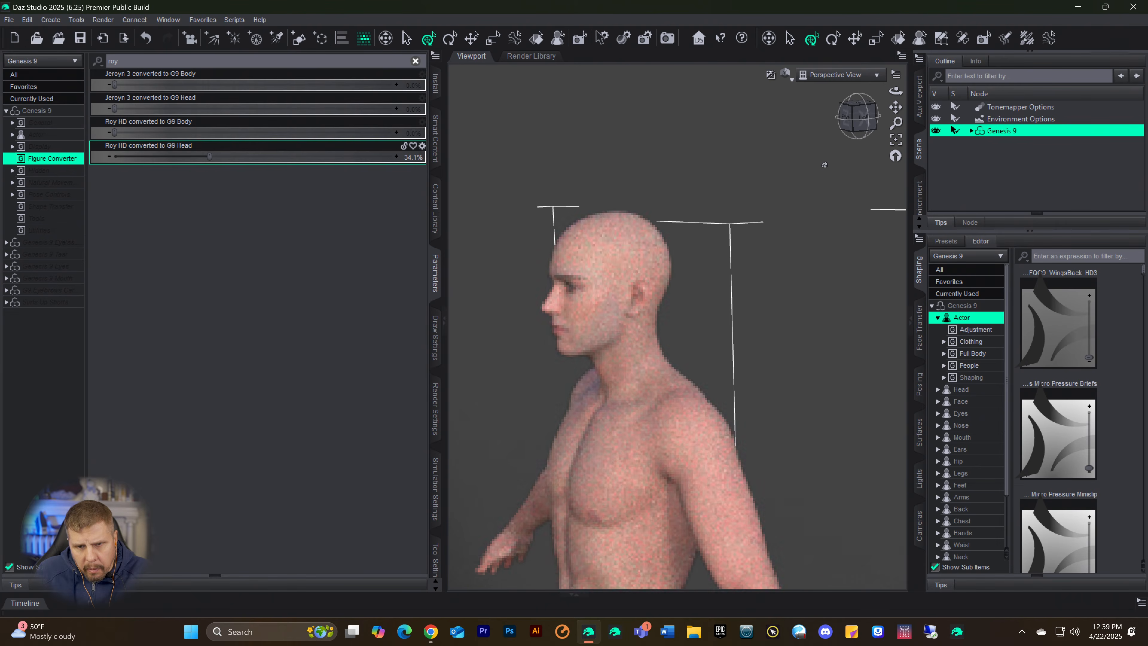
left_click(853, 119)
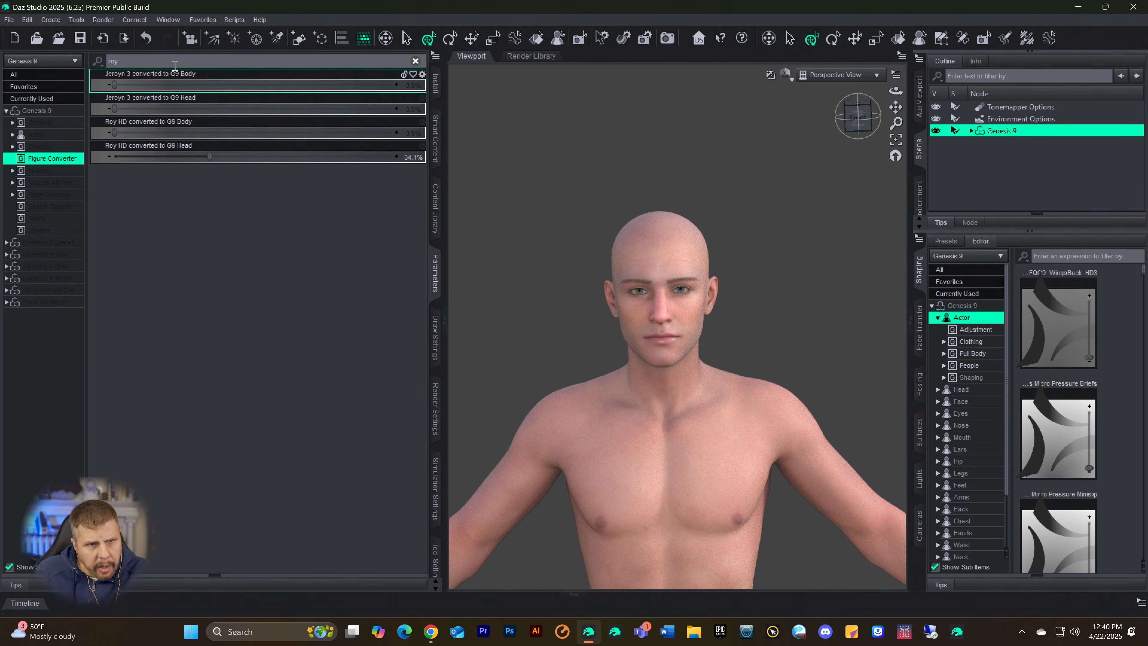
left_click(149, 61)
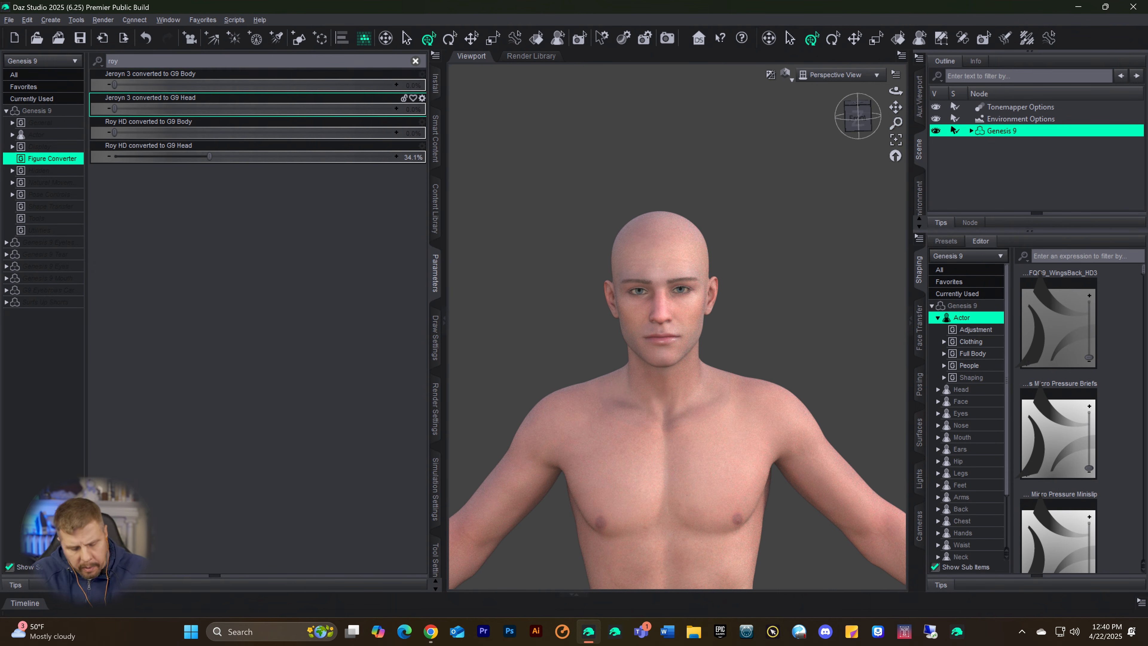
middle_click_drag(678, 326, 532, 328)
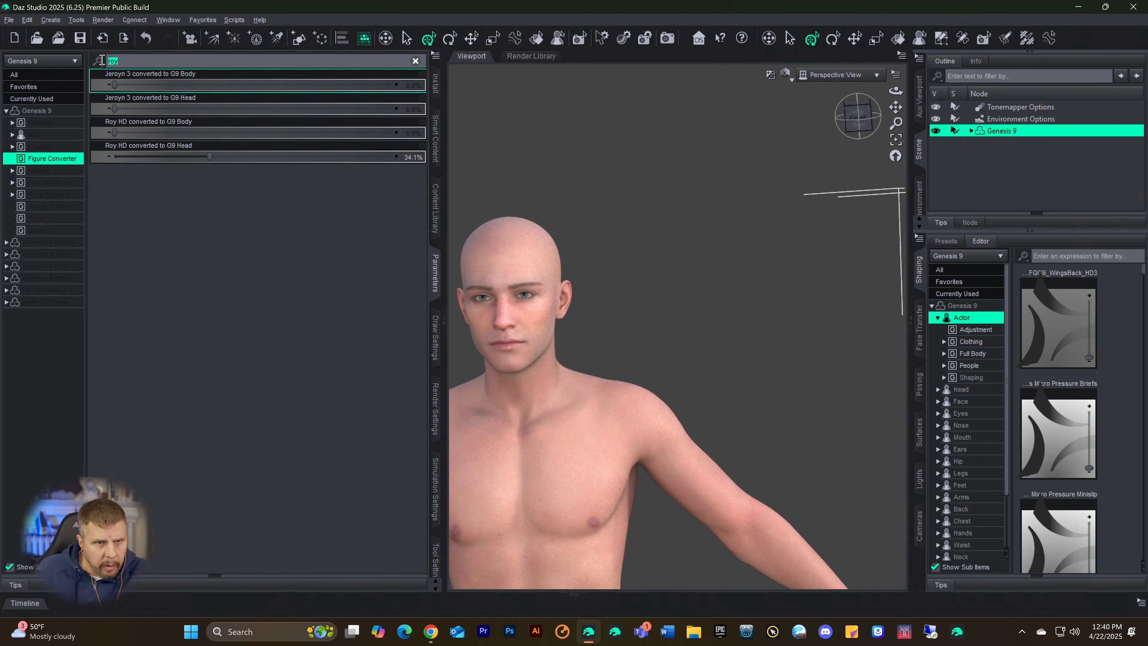
Step: Clear the "roy" filter so the Figure Converter group lists all converted body and head morphs again
key("Right")
key("Right")
key("Right")
key("Left")
key("Left")
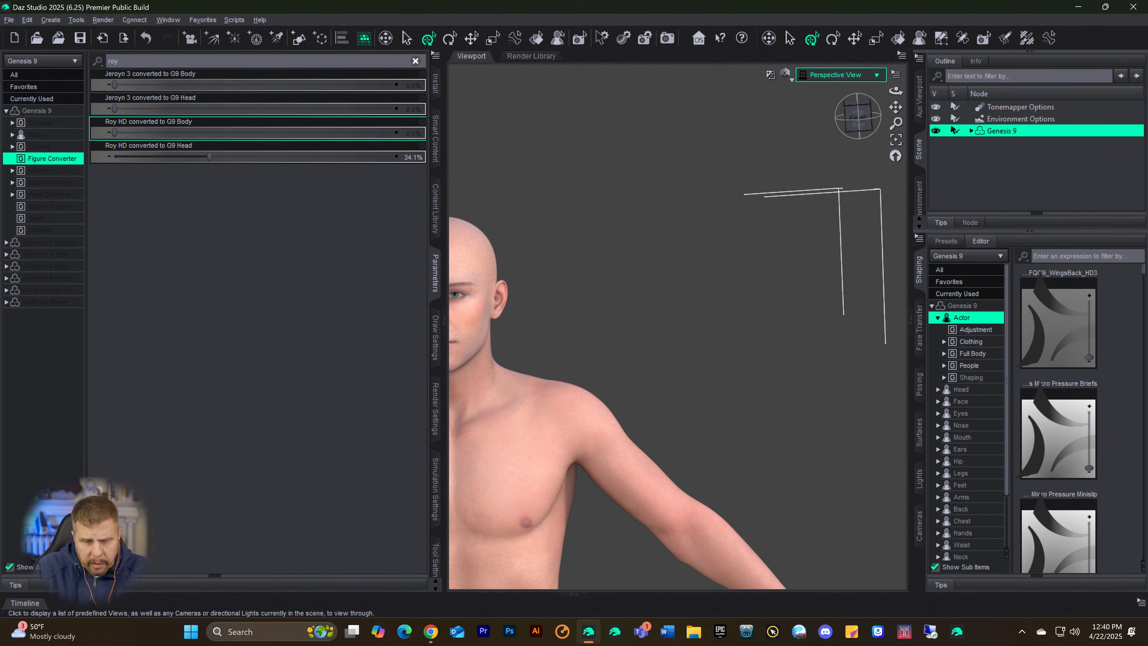
key("BackSpace")
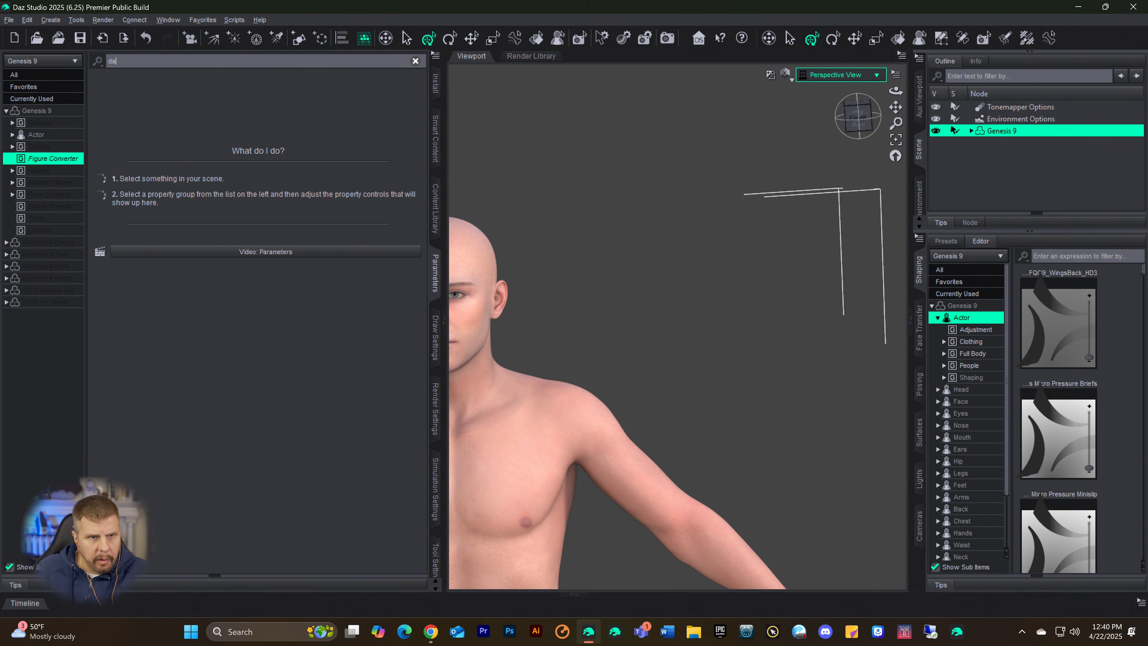
key("BackSpace")
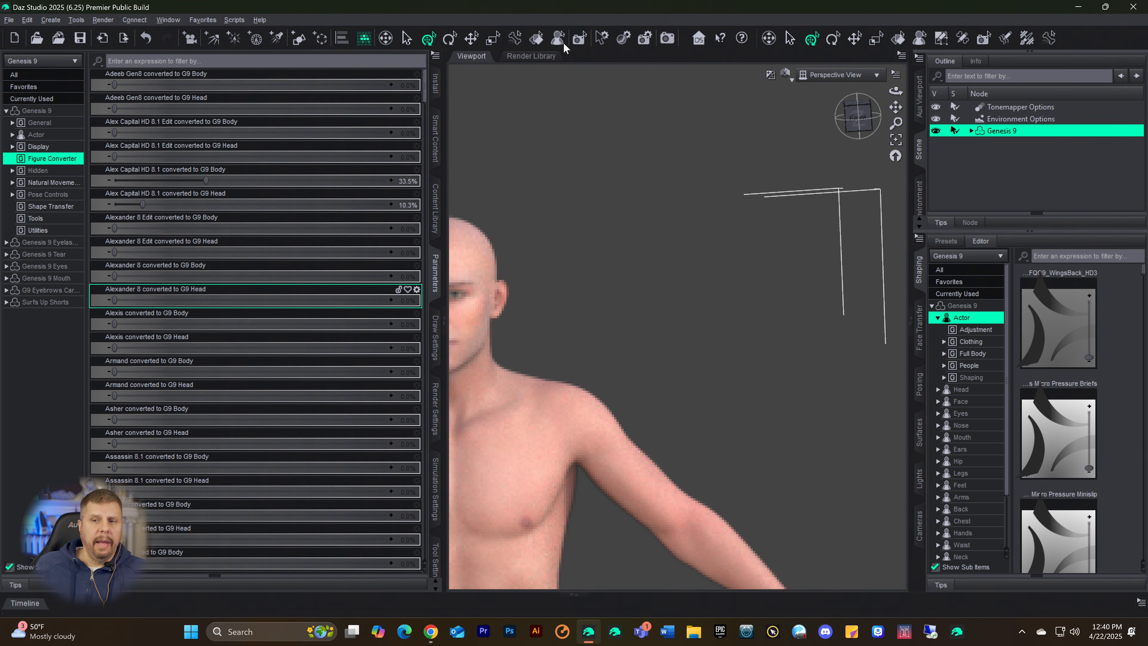
Step: View the whole figure straight from the front, from head to feet
left_click_drag(896, 108, 846, 110)
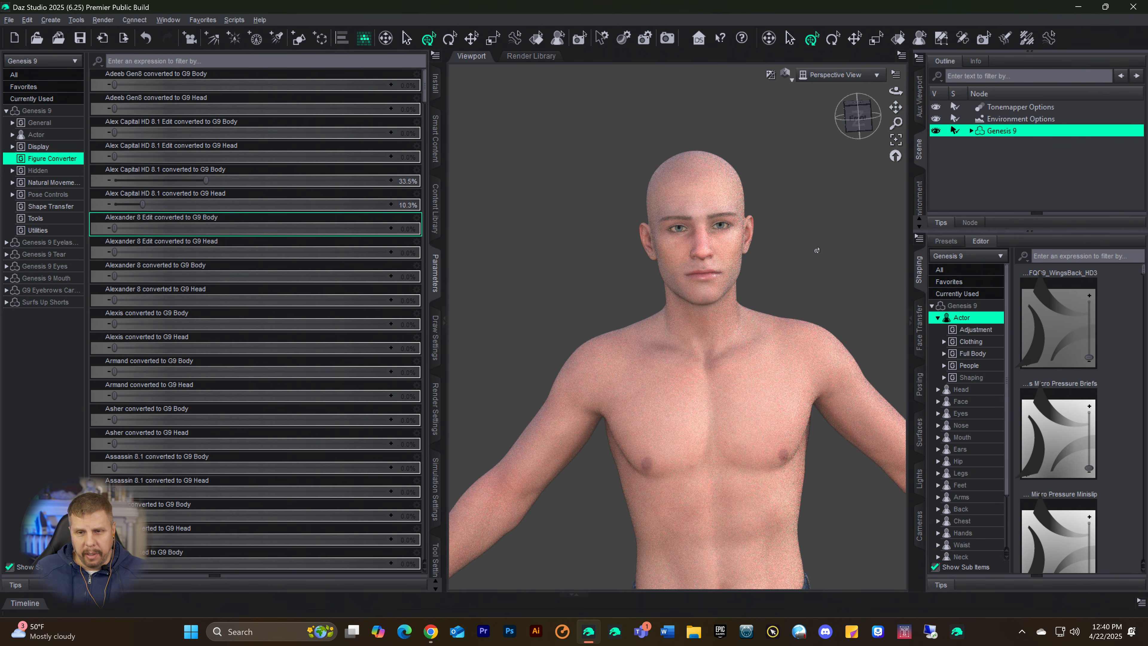
scroll(780, 268, "down", 6)
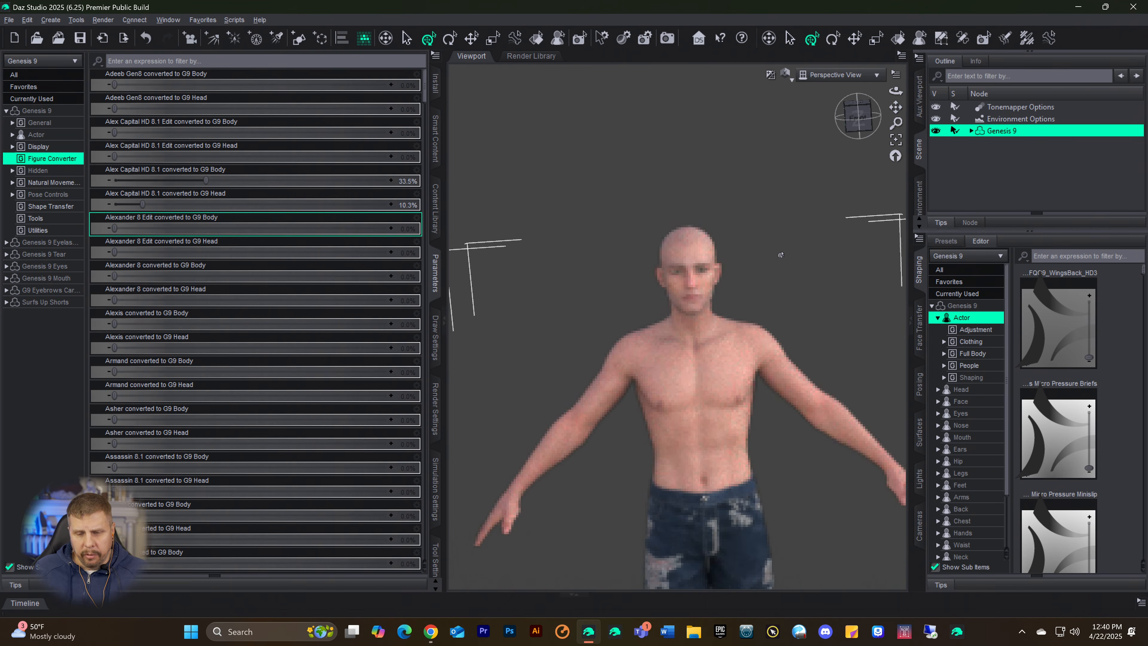
left_click(861, 129)
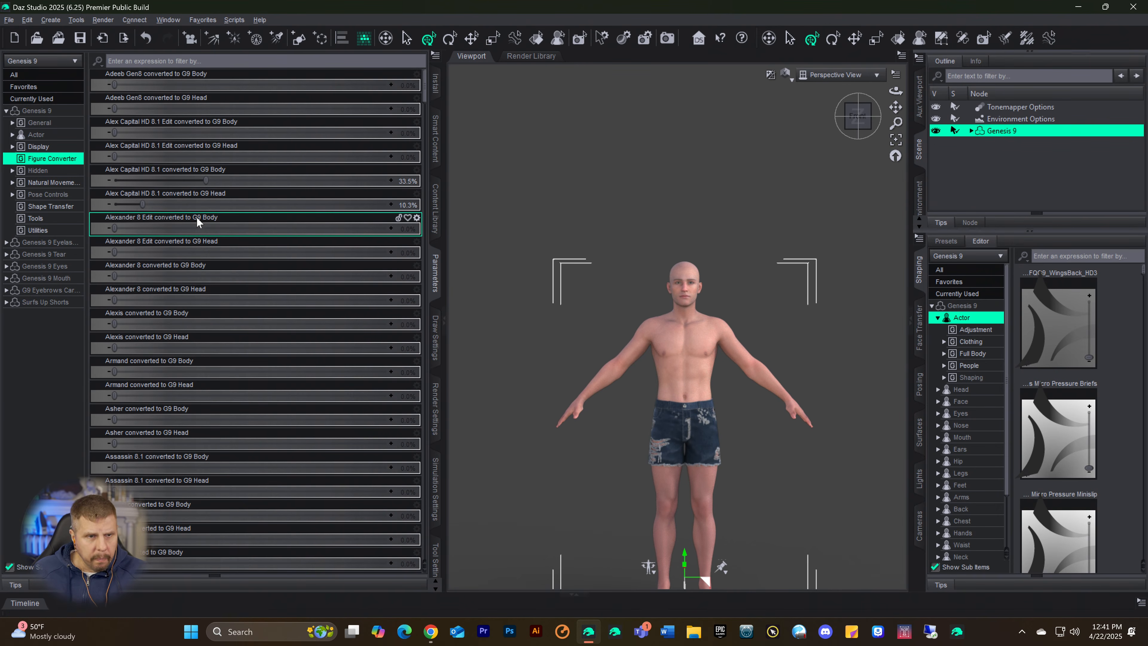
Step: Open the Poses9 category in the content library and look through its first page for a suitable pose
left_click(434, 216)
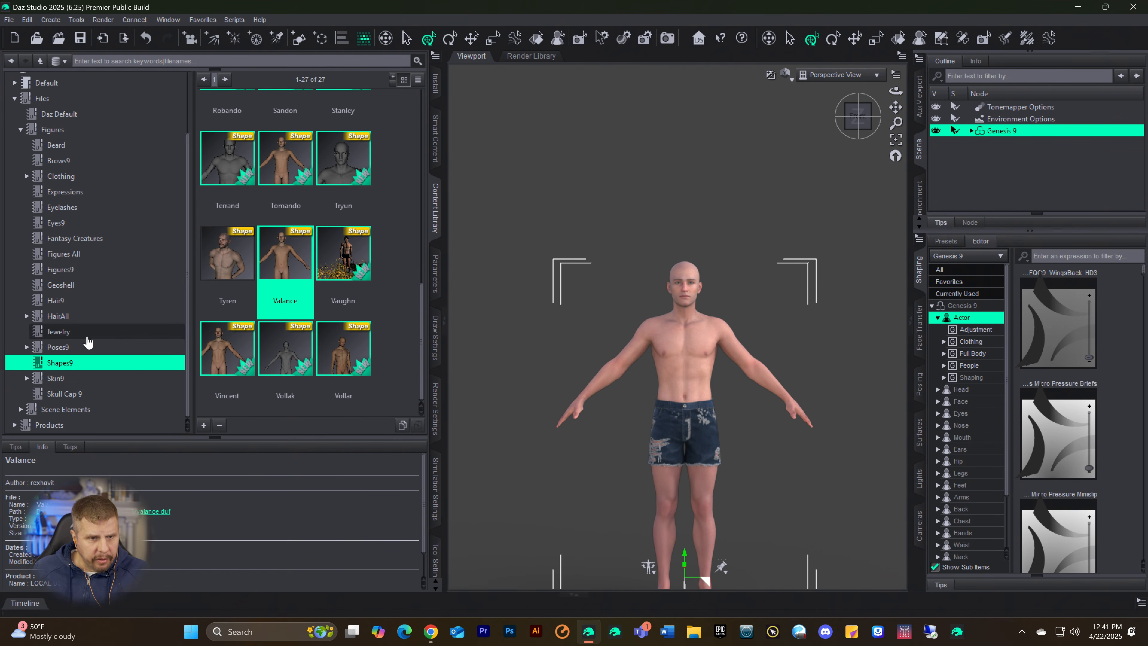
left_click(54, 347)
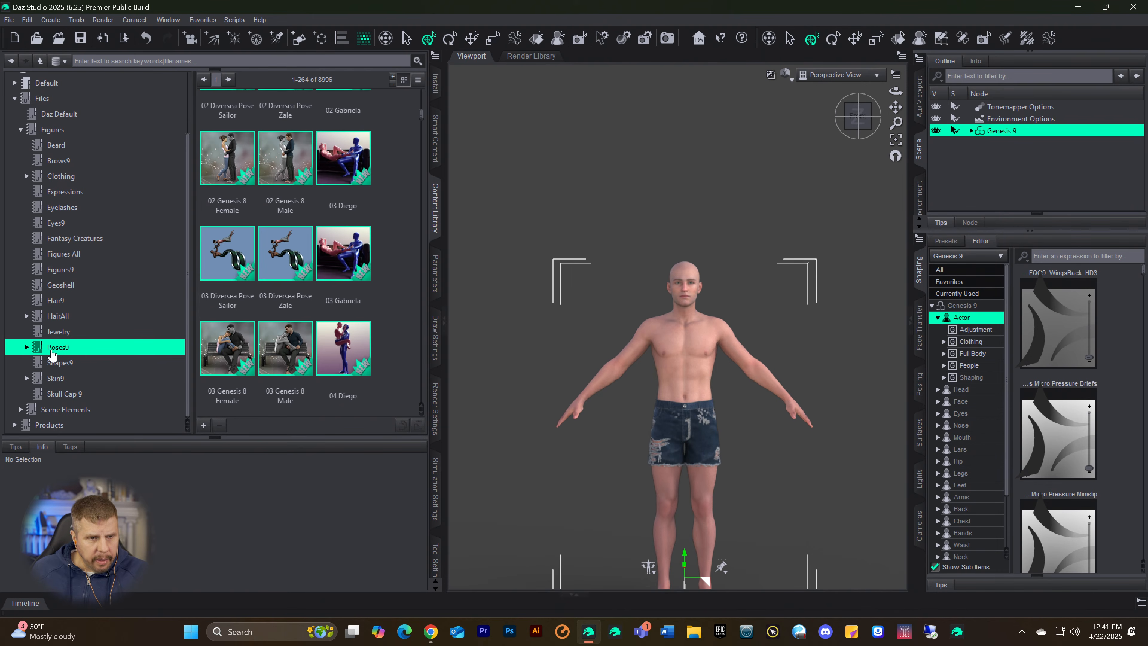
scroll(300, 287, "down", 5)
scroll(299, 287, "down", 10)
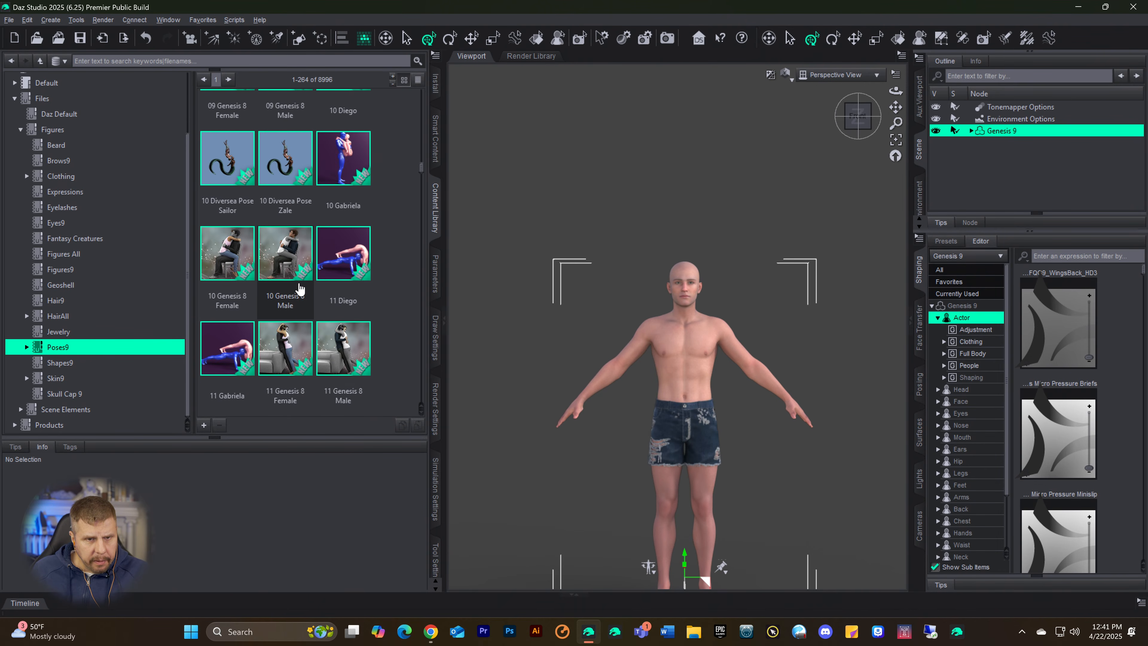
scroll(321, 251, "down", 5)
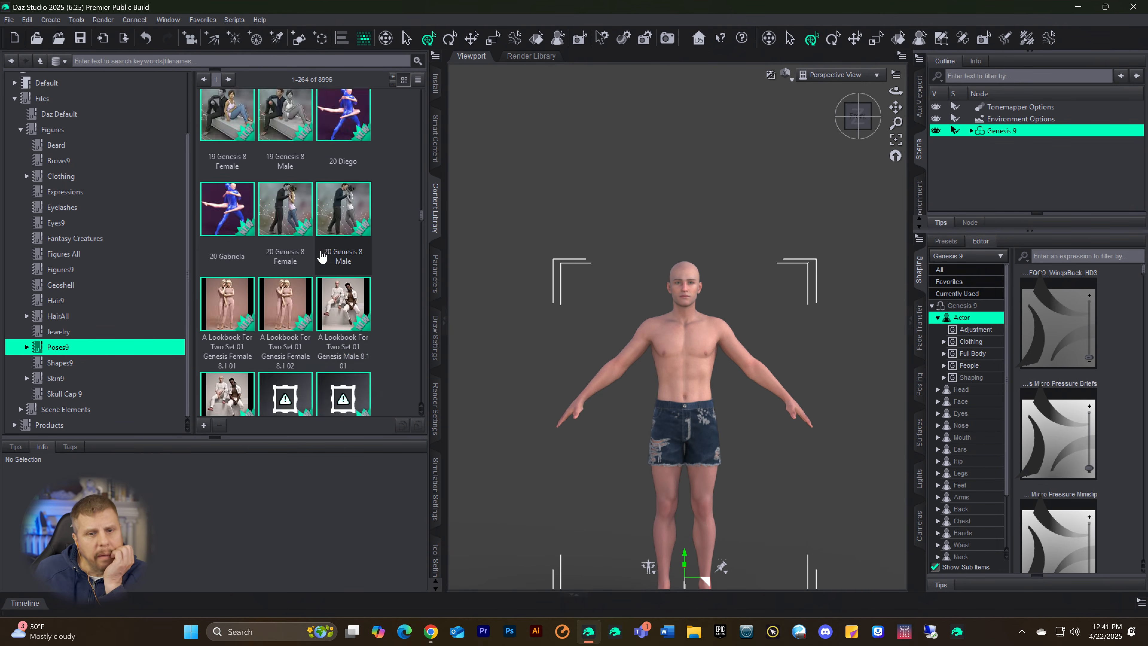
scroll(296, 283, "down", 3)
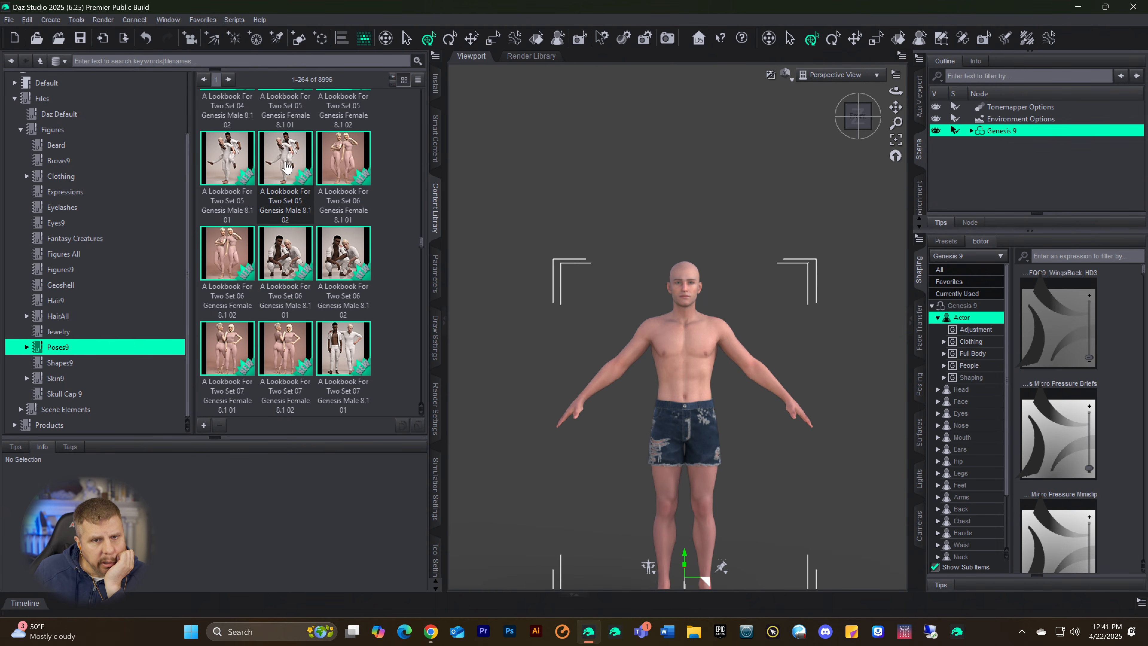
scroll(287, 254, "down", 6)
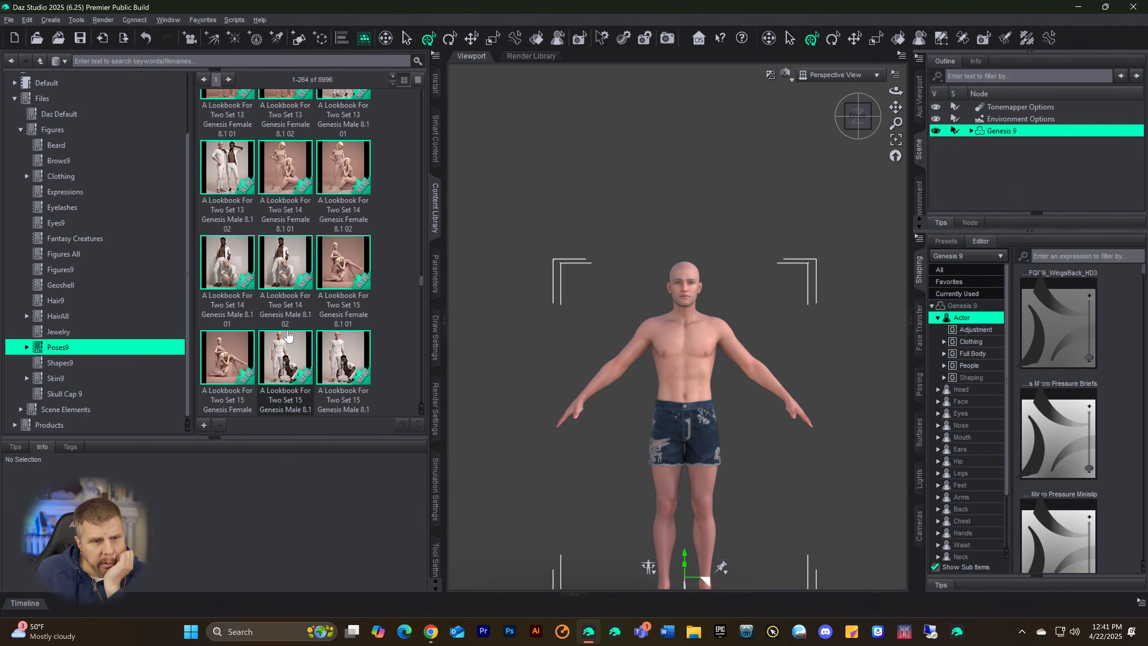
scroll(287, 334, "down", 8)
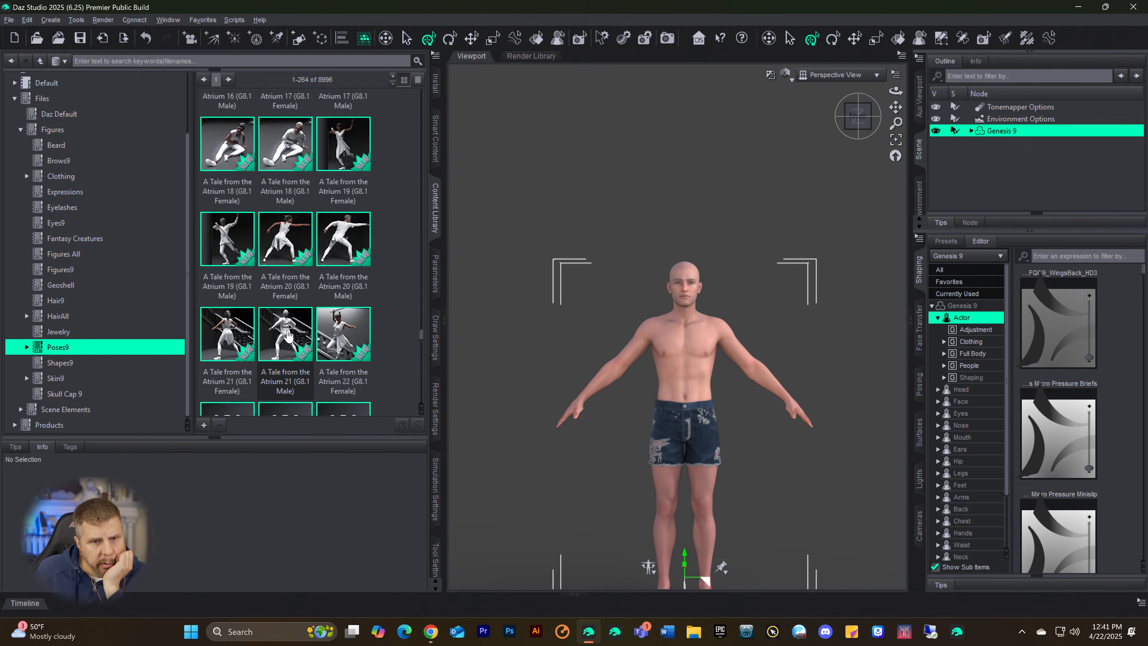
scroll(288, 334, "down", 5)
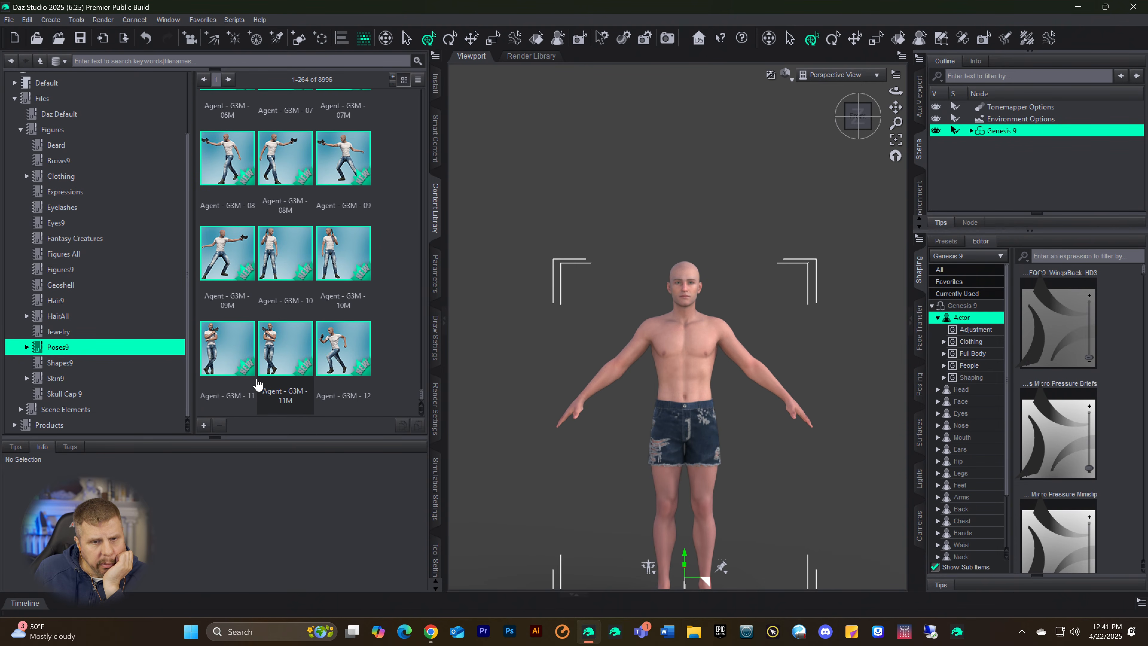
Step: Look through the second page of Poses9, from the All Action Male poses to the Base Pose sets
left_click(228, 79)
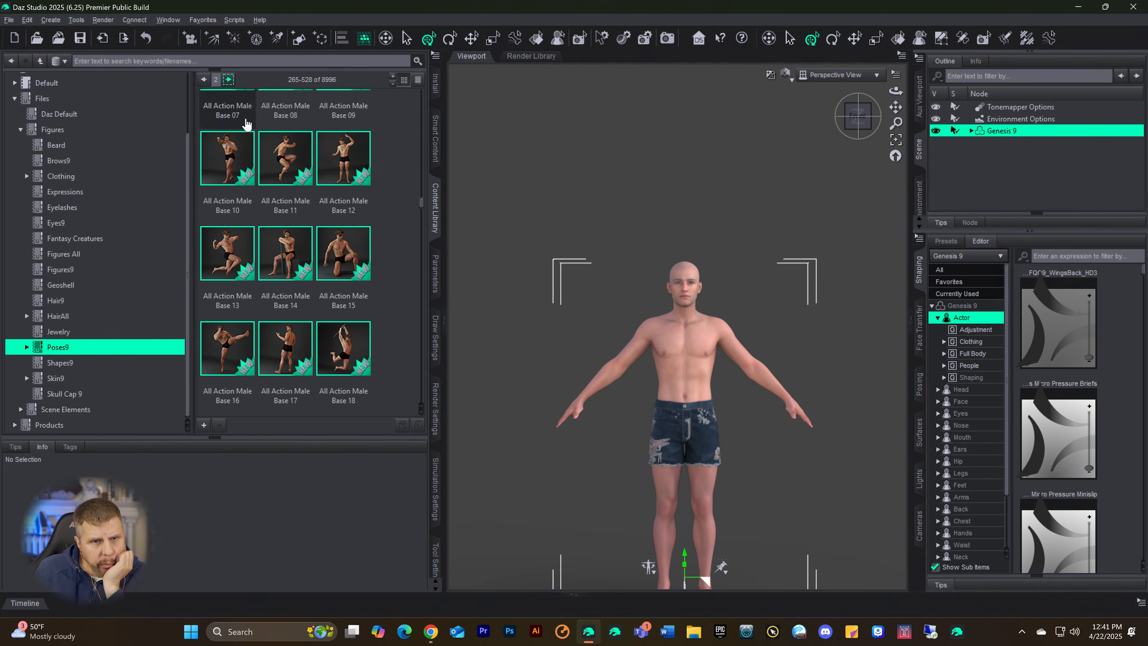
scroll(321, 243, "down", 10)
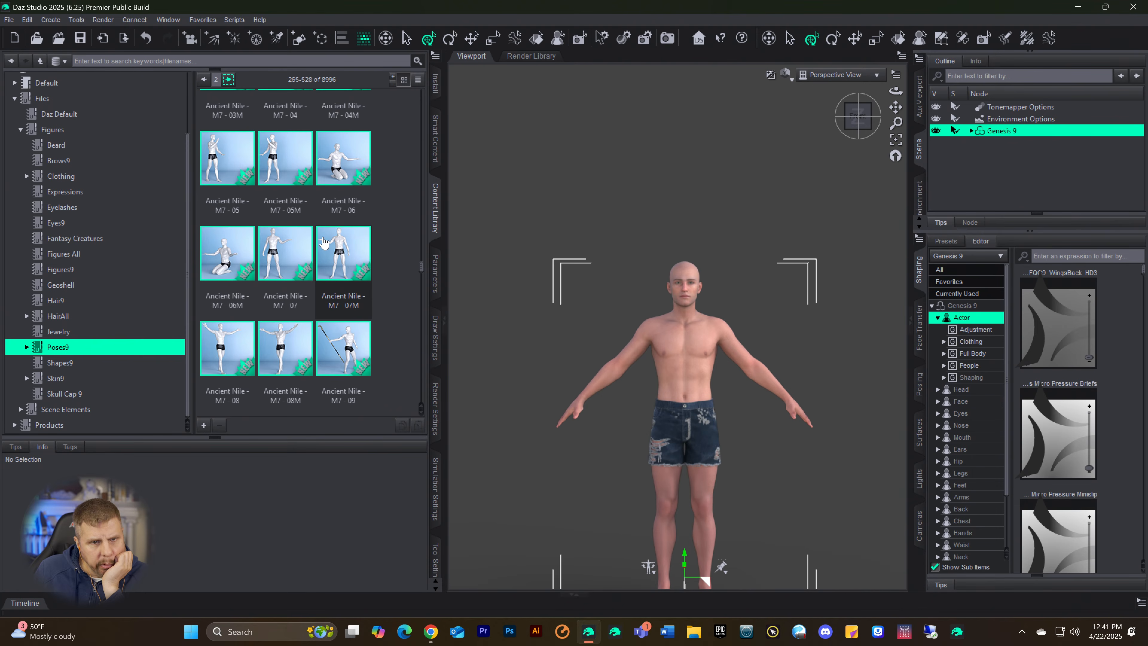
scroll(321, 226, "down", 10)
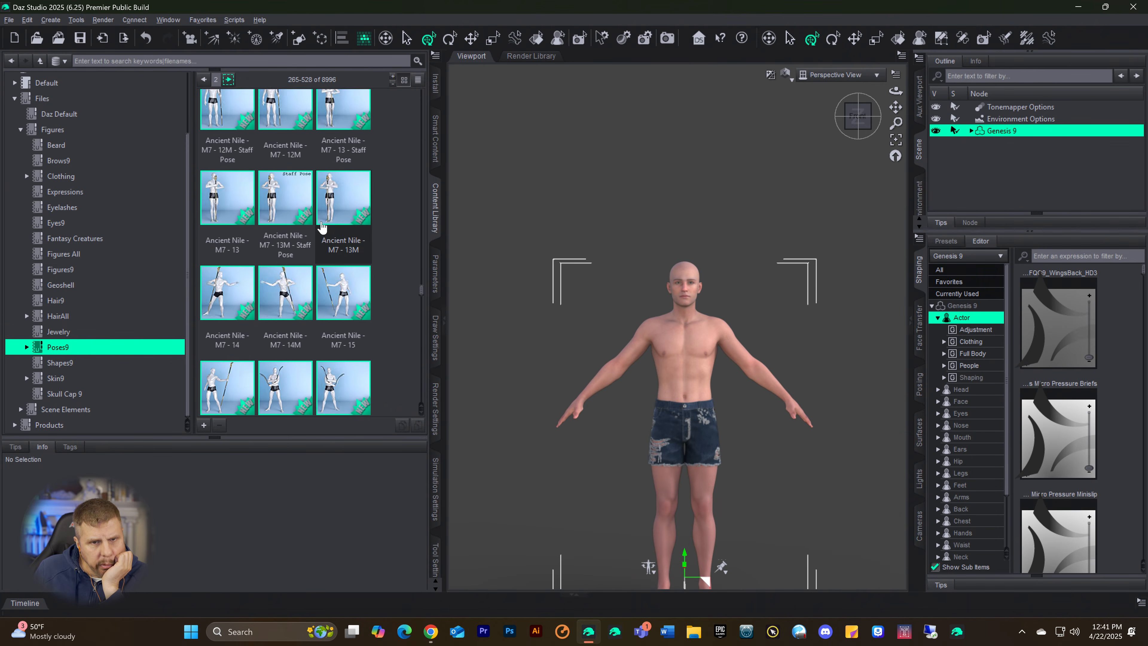
scroll(334, 243, "down", 5)
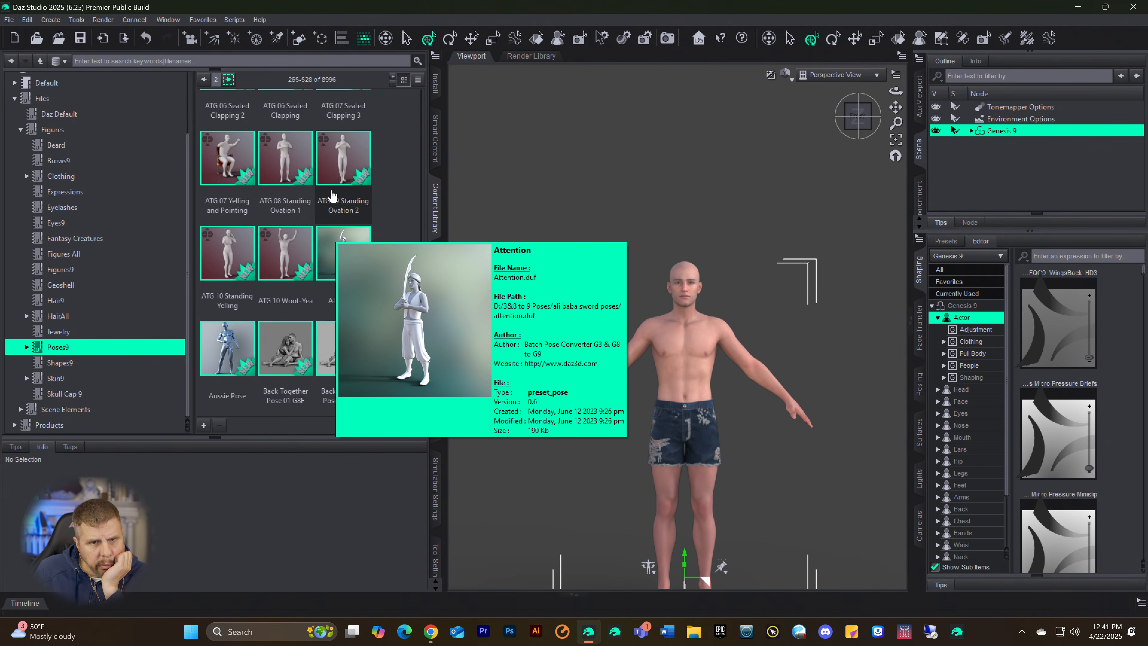
mouse_move(336, 183)
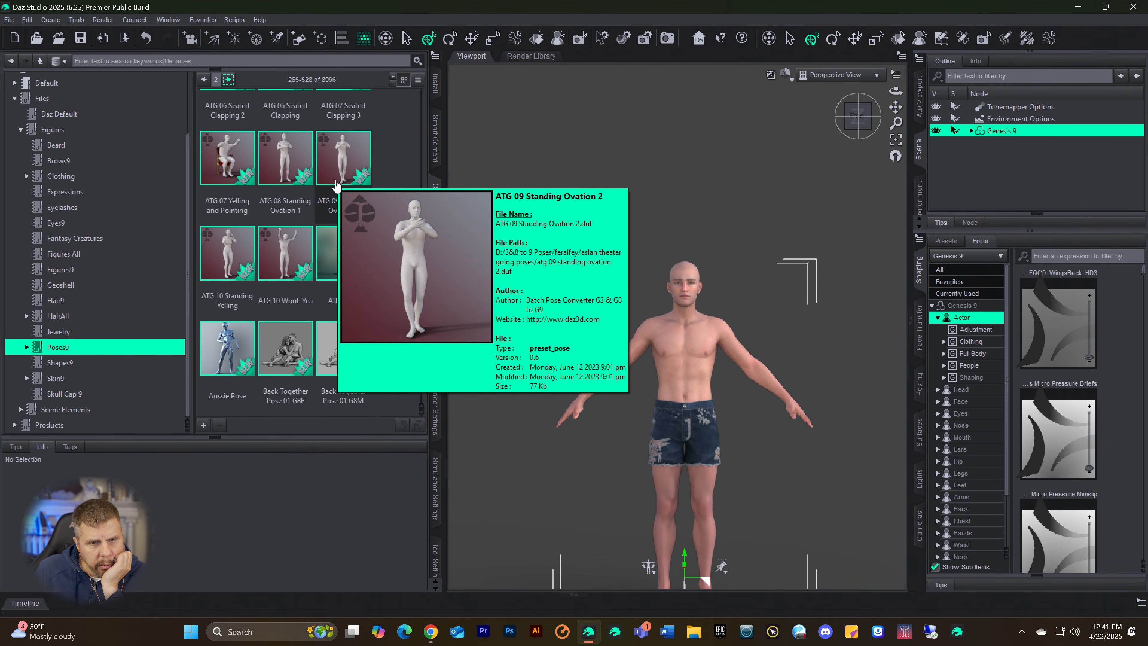
scroll(335, 188, "down", 20)
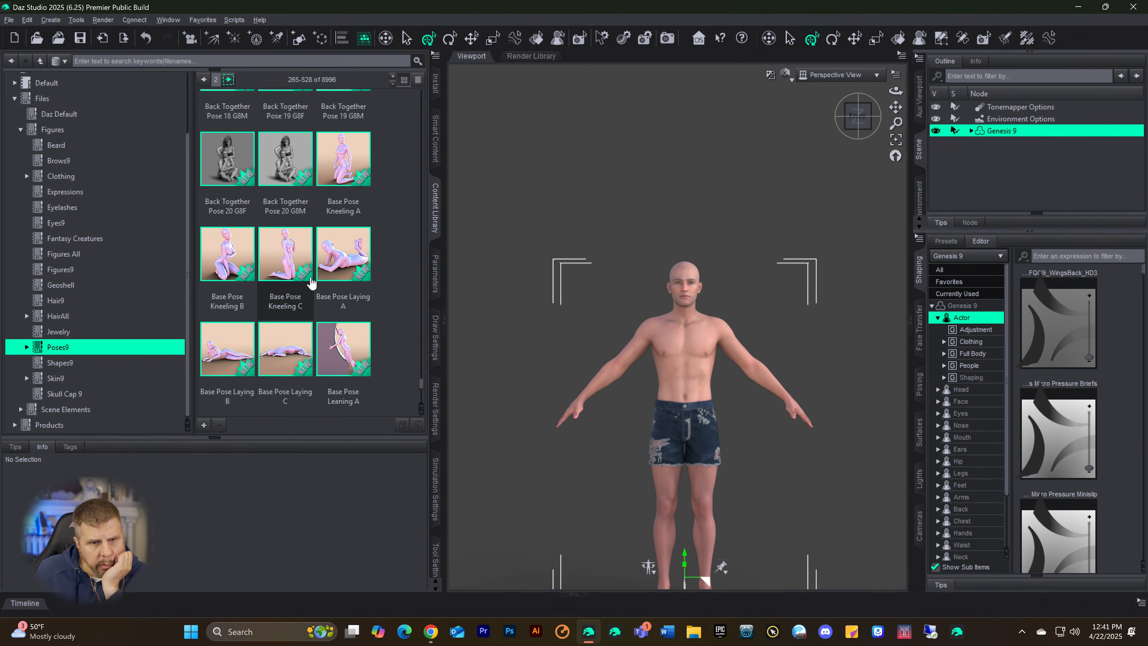
scroll(312, 283, "down", 5)
mouse_move(313, 285)
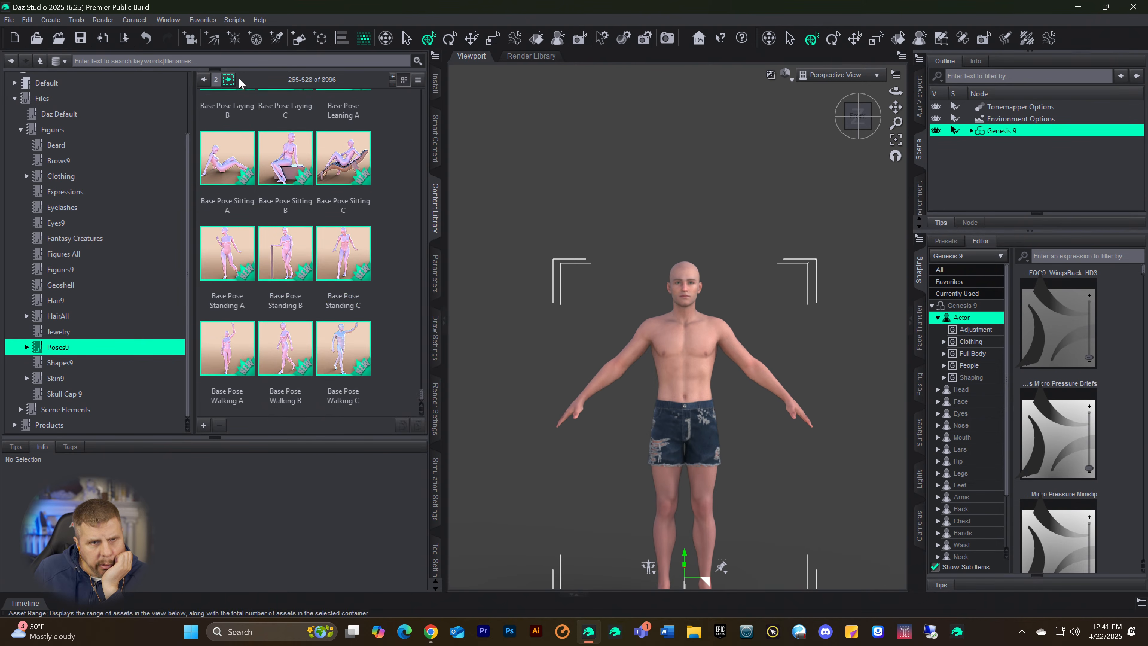
Step: Look through the third page of Poses9, from the Better Together poses to the BFP walking and sitting poses
left_click(229, 80)
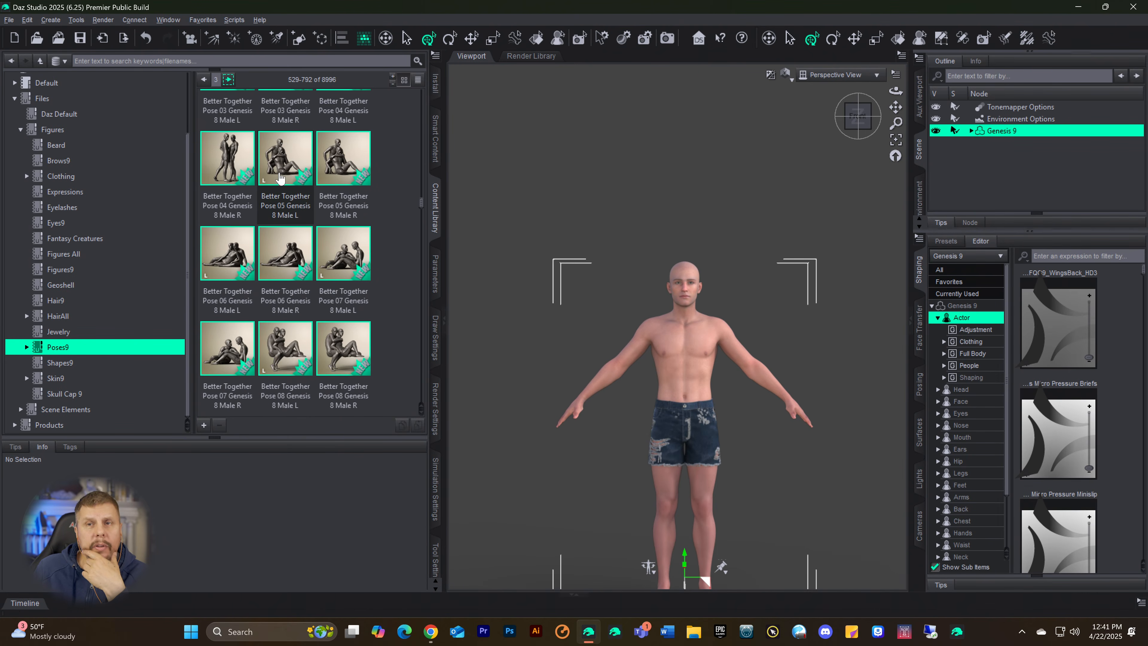
mouse_move(282, 184)
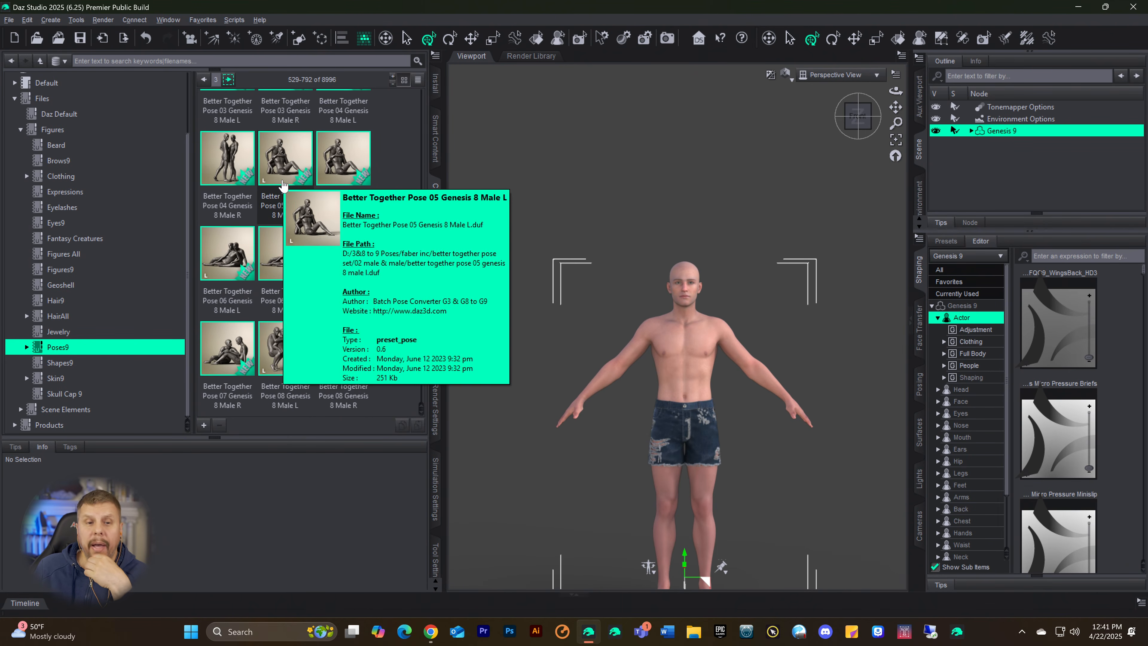
mouse_move(307, 271)
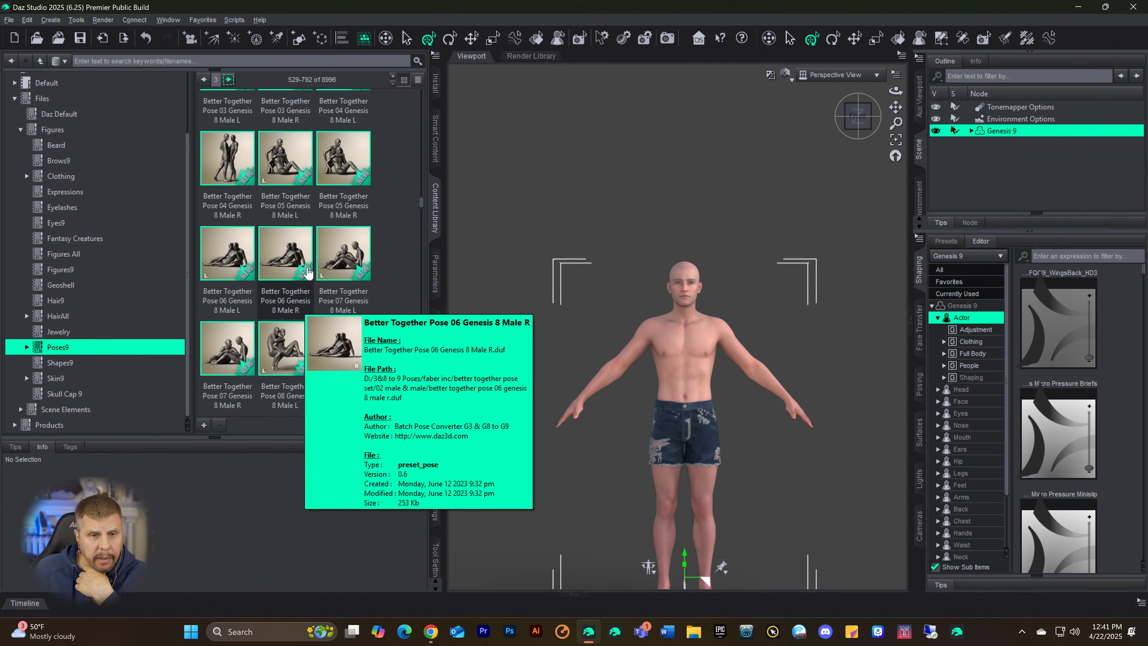
scroll(307, 281, "down", 10)
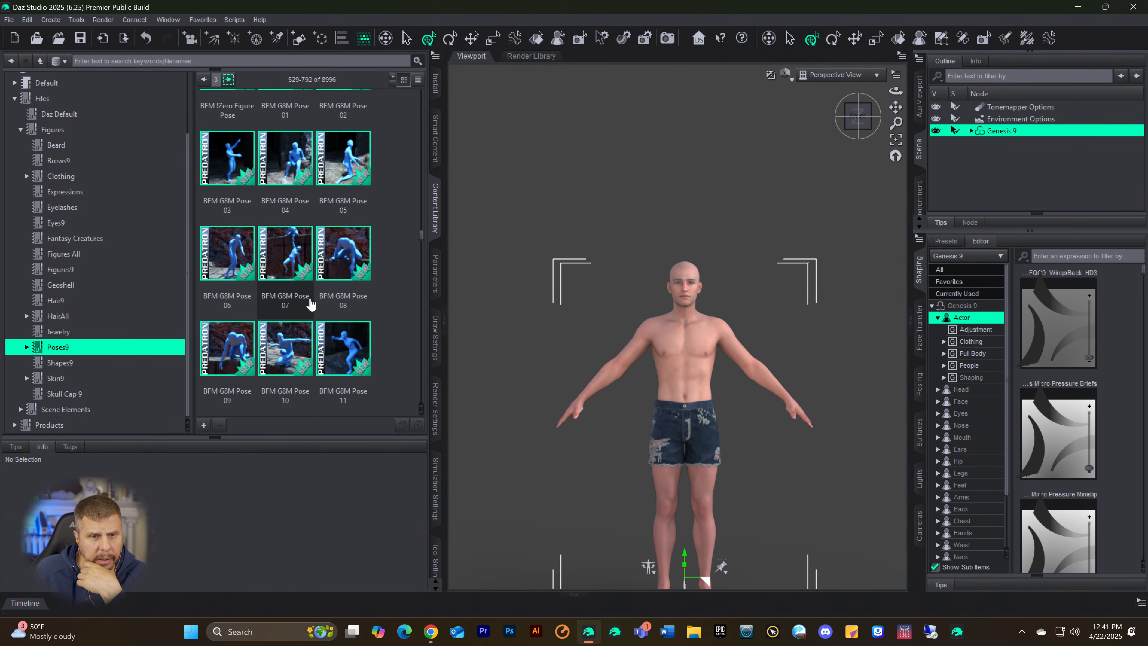
scroll(305, 290, "down", 3)
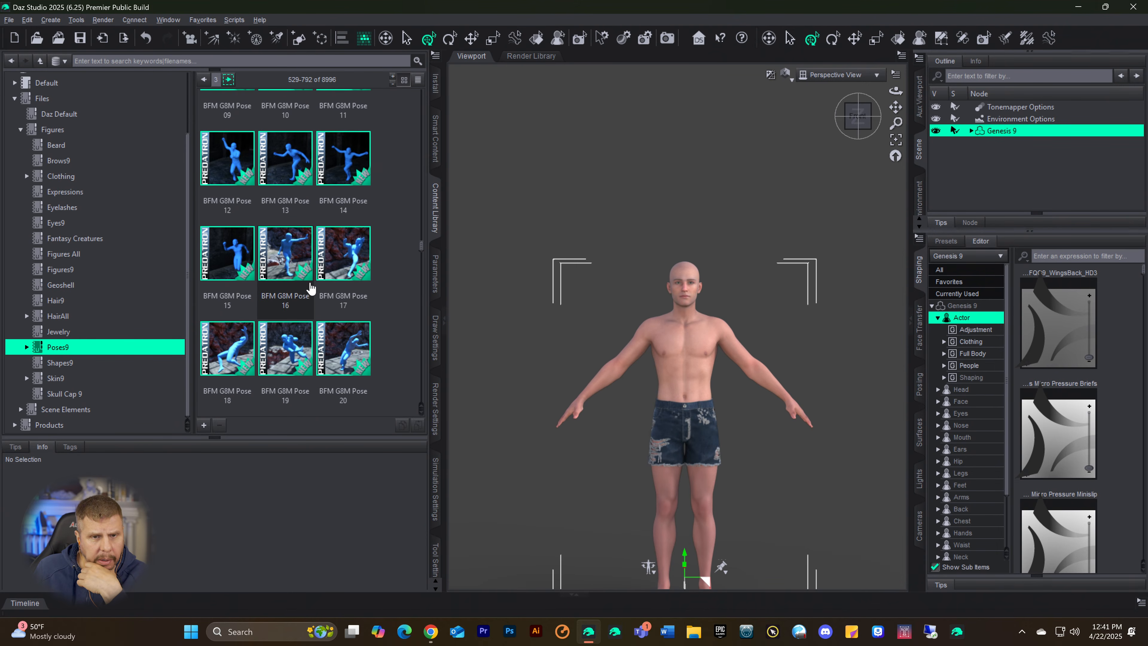
scroll(310, 288, "down", 5)
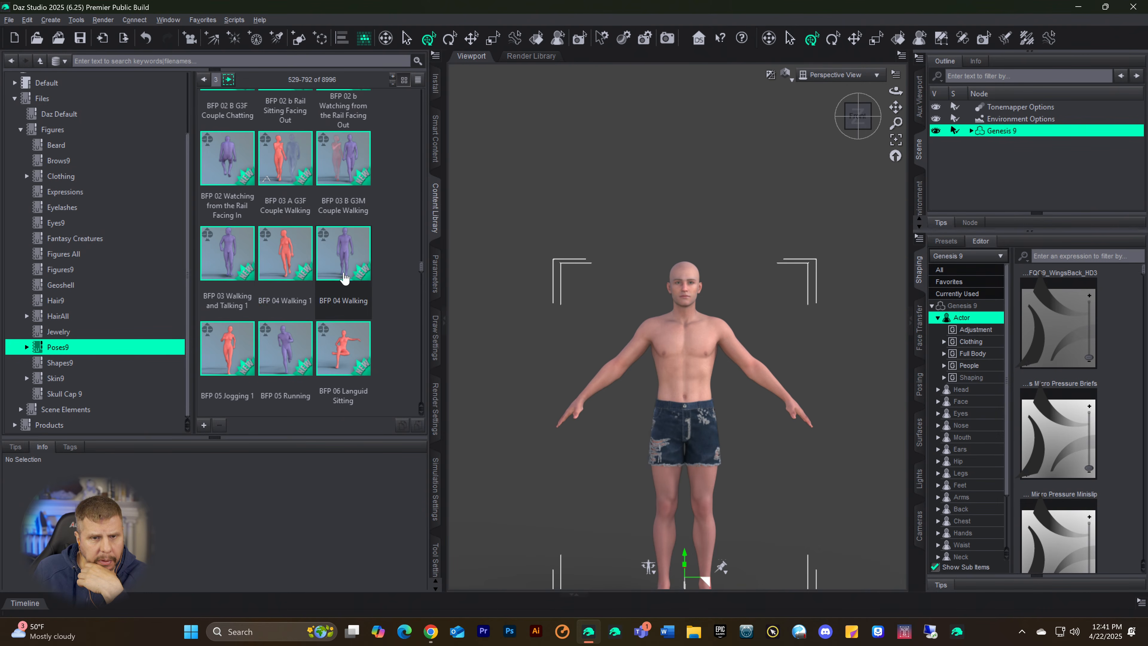
Step: Apply the BFP 02 Watching from the Rail Facing In pose to the Genesis 9 figure
left_click(346, 268)
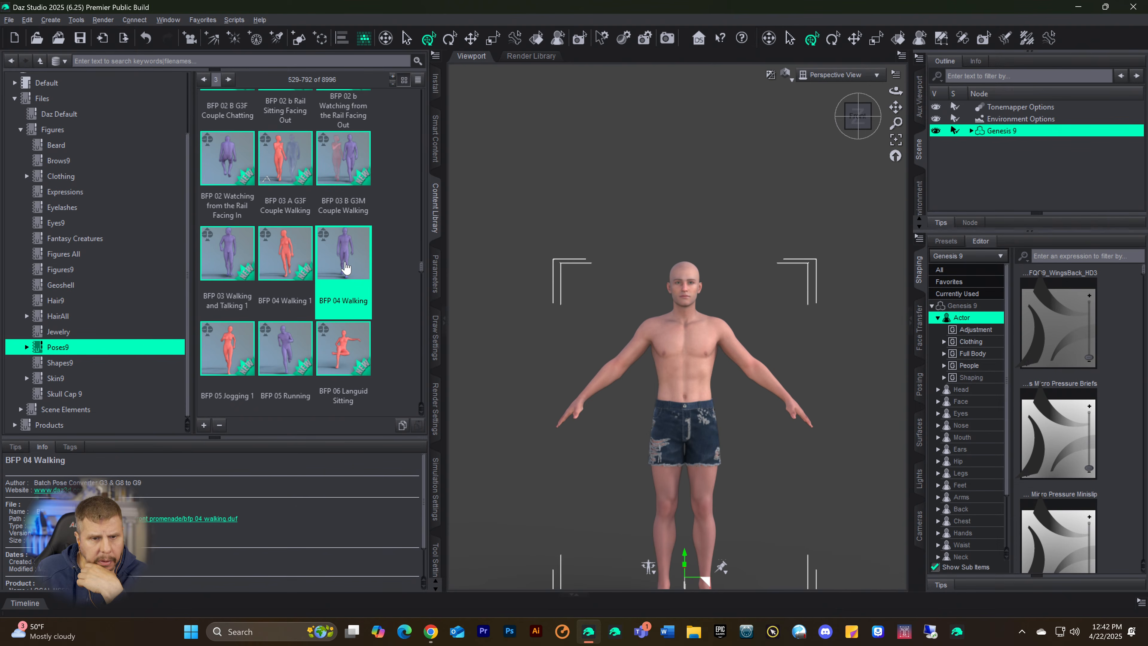
scroll(345, 268, "down", 3)
scroll(345, 258, "up", 6)
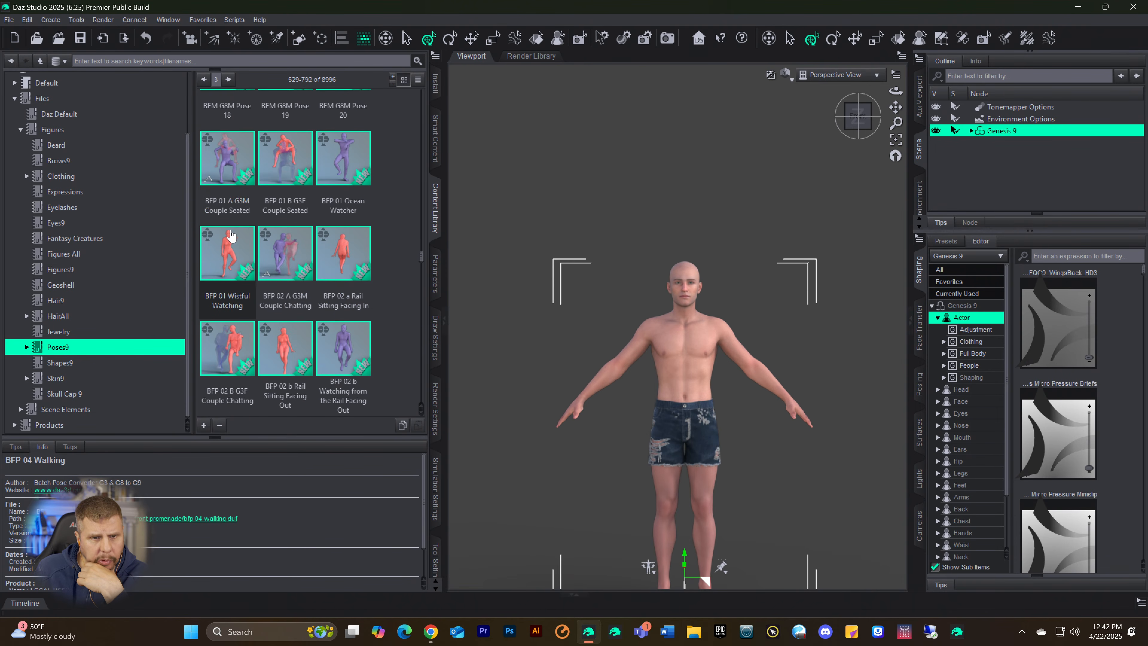
scroll(226, 181, "down", 2)
left_click(230, 177)
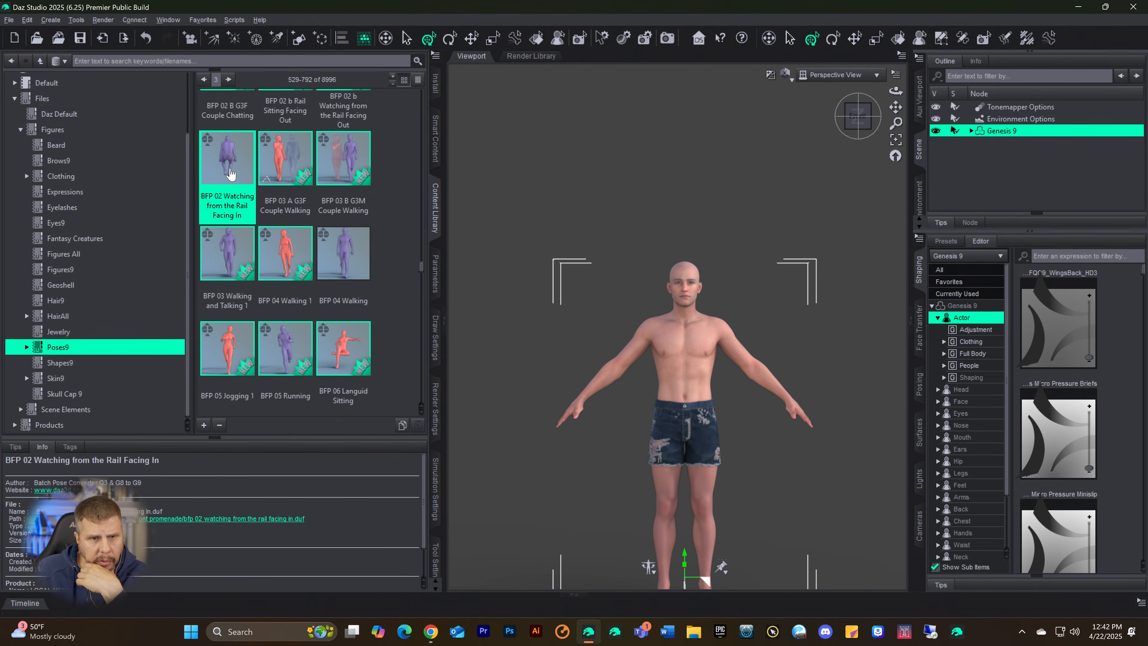
double_click(230, 172)
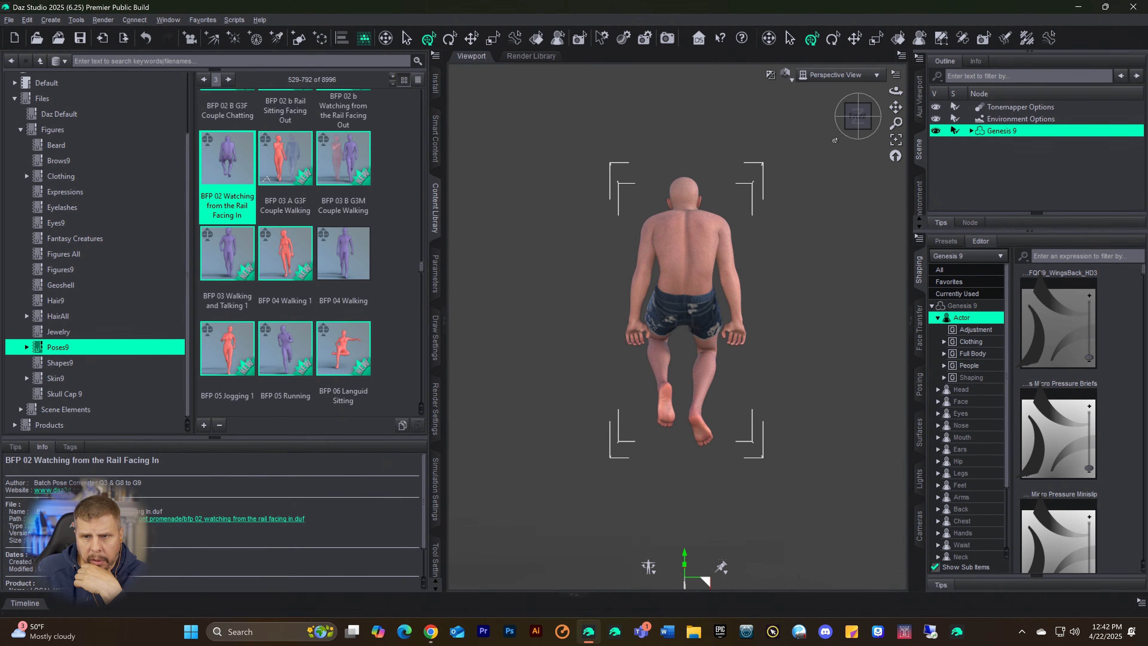
Step: Examine the seated pose from the figure's front and slightly angled, and undo the applied pose
left_click_drag(854, 121, 776, 129)
left_click_drag(855, 120, 816, 161)
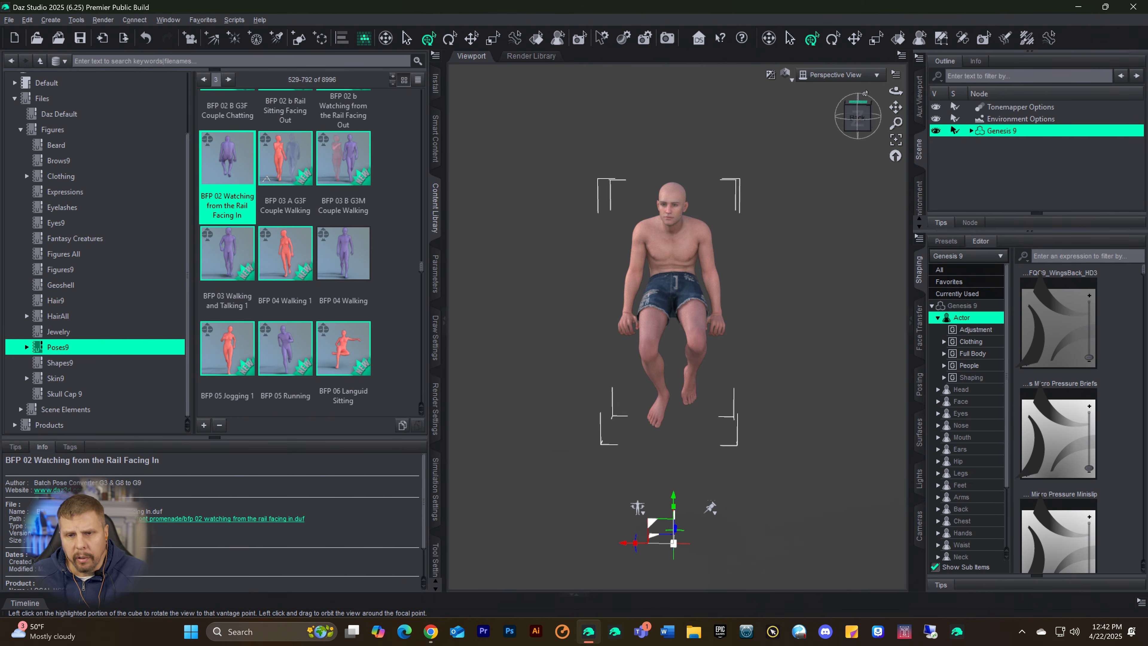
left_click_drag(856, 120, 834, 130)
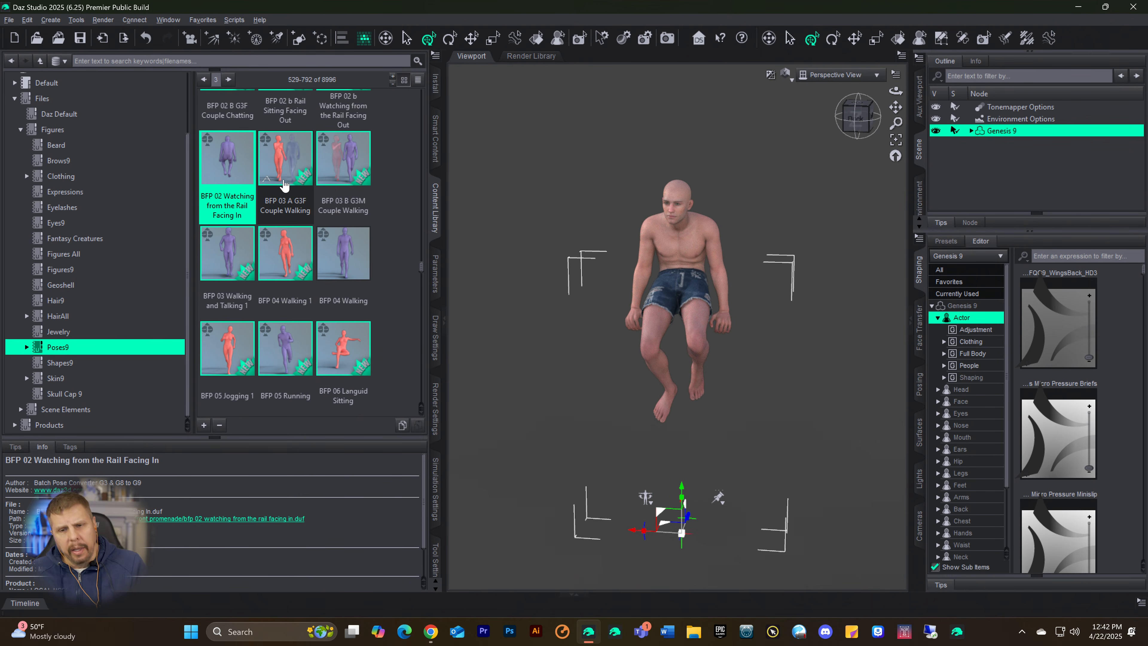
key("ctrl+z")
Step: Look through the rest of the third page of Poses9, from the BFP poses past the Blasphemy and Bollywood sets to the Brotherhood poses
scroll(371, 311, "down", 5)
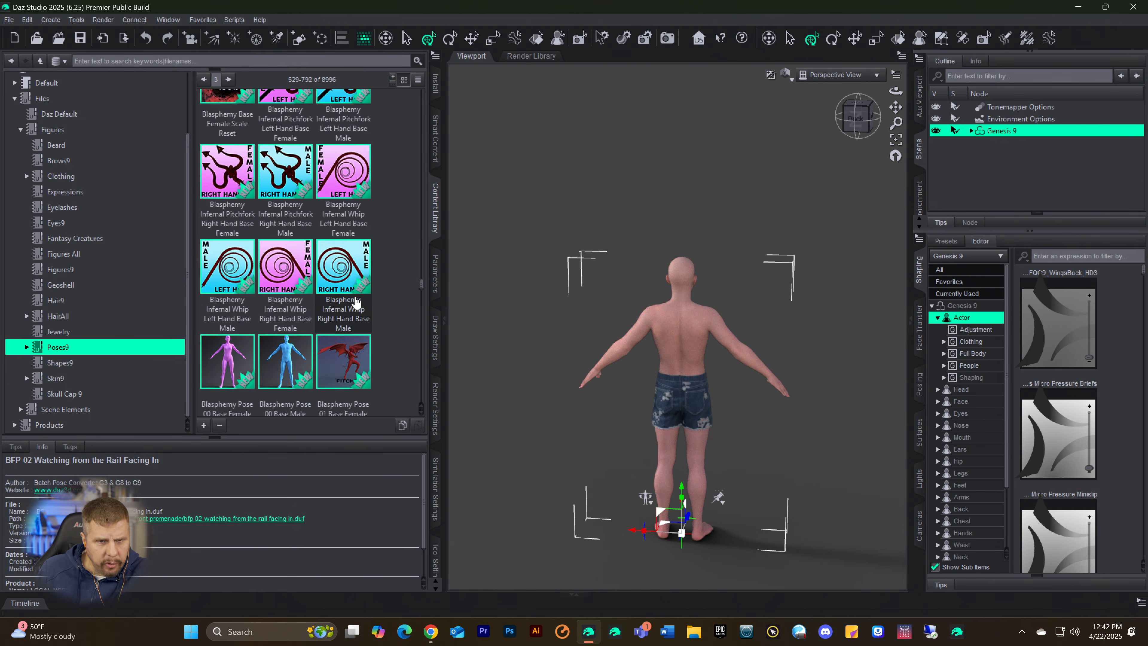
scroll(344, 294, "down", 8)
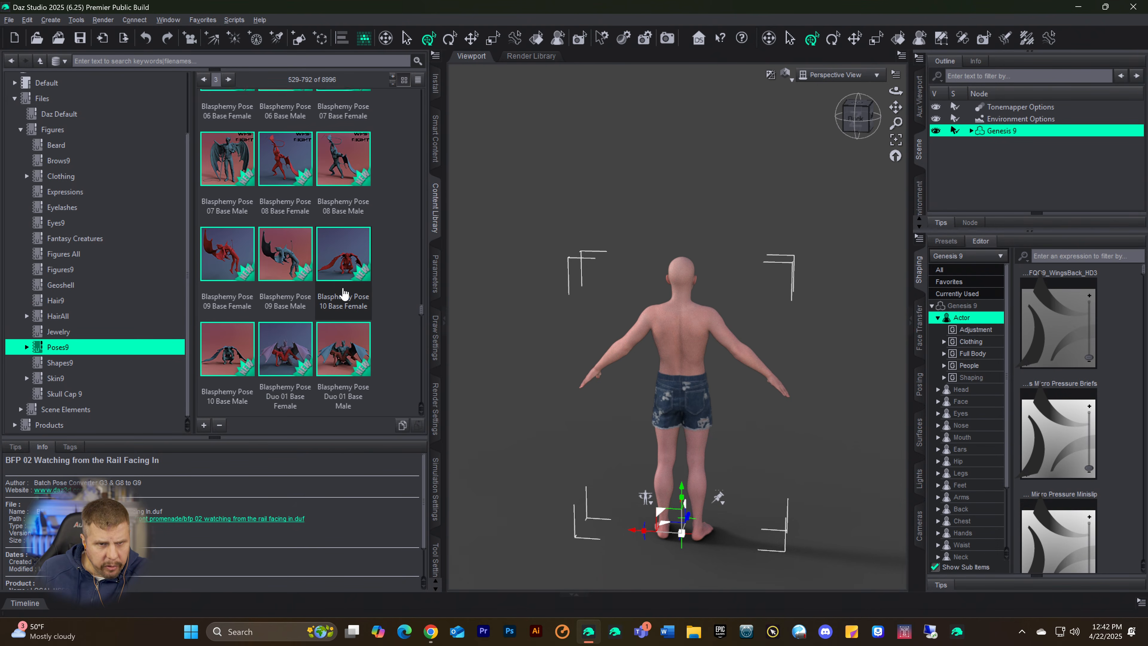
scroll(346, 290, "down", 1)
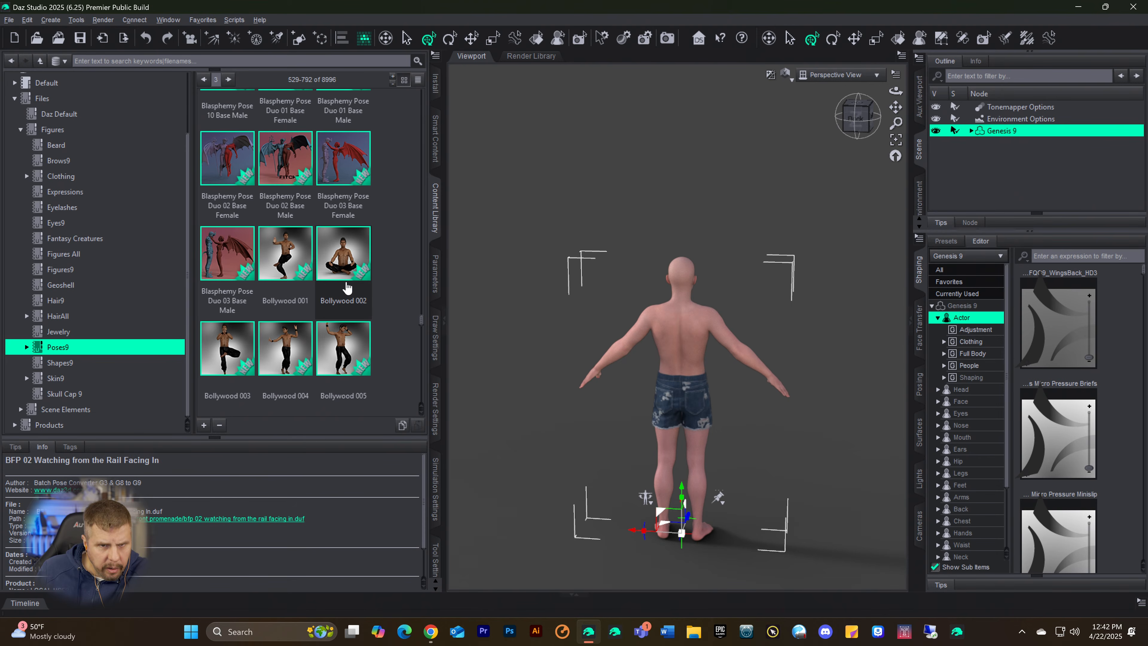
scroll(349, 284, "down", 3)
scroll(349, 284, "down", 5)
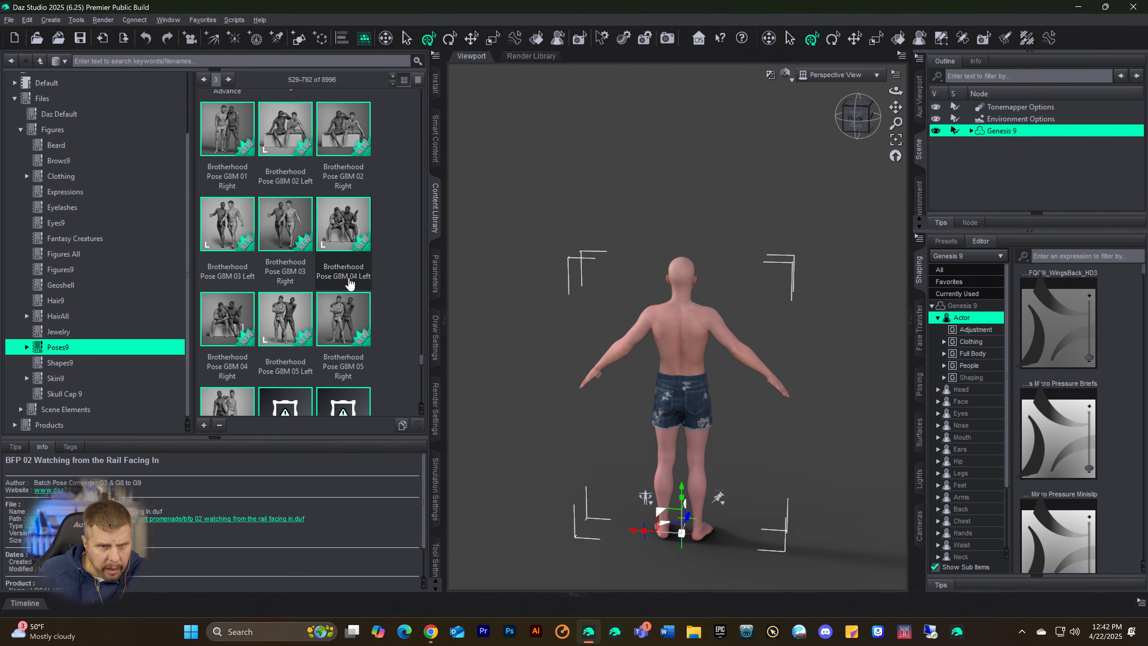
scroll(349, 284, "down", 9)
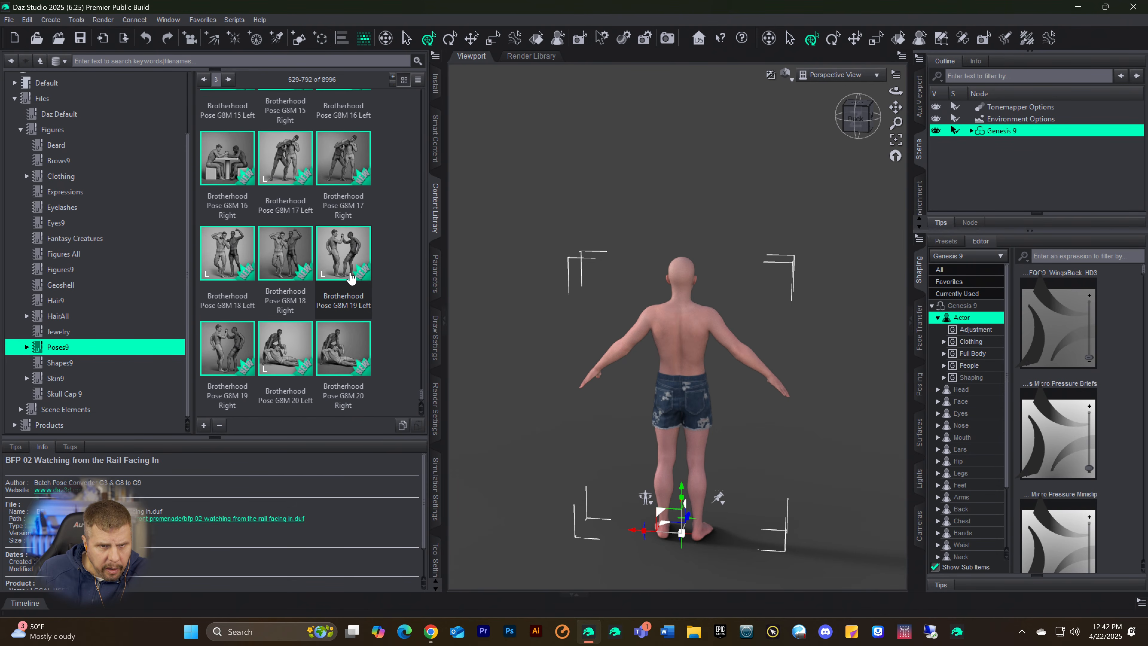
scroll(296, 324, "up", 15)
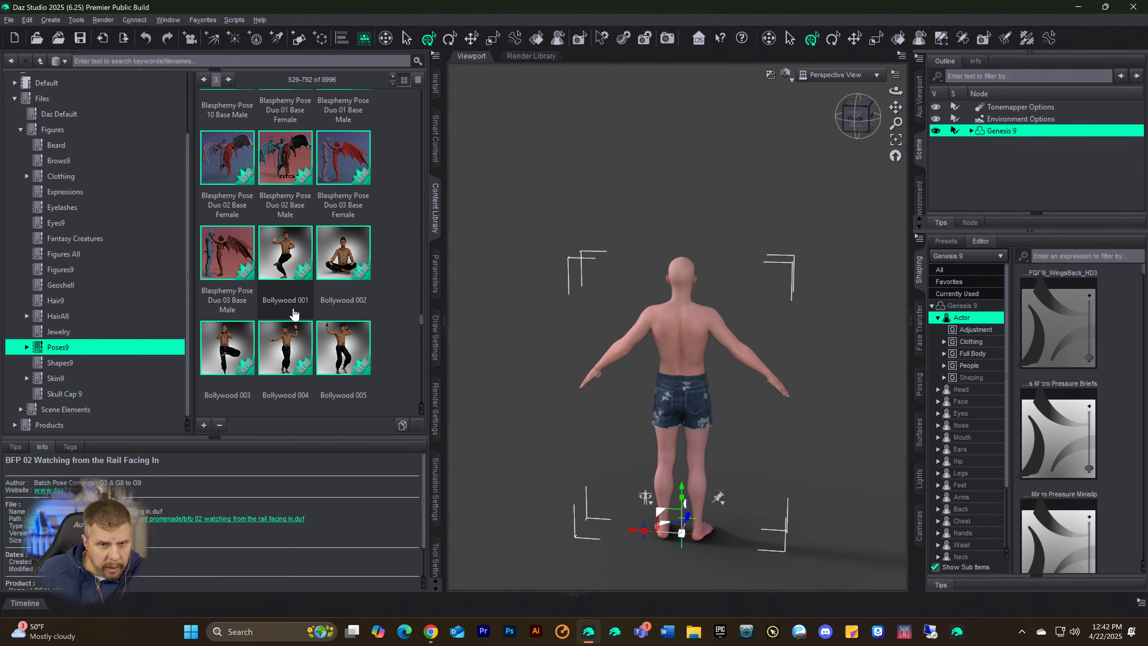
Step: Look through the fourth page of Poses9, from the CDI Ballet and Family poses to the CDIChristian8 sitting poses
left_click(229, 79)
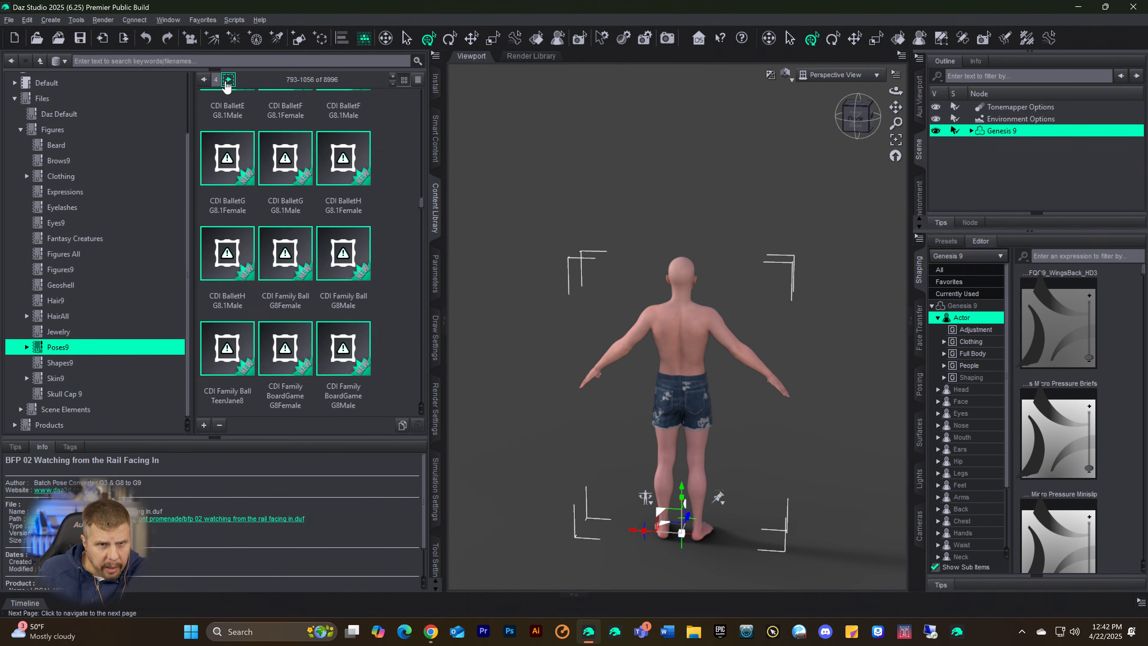
scroll(281, 256, "down", 5)
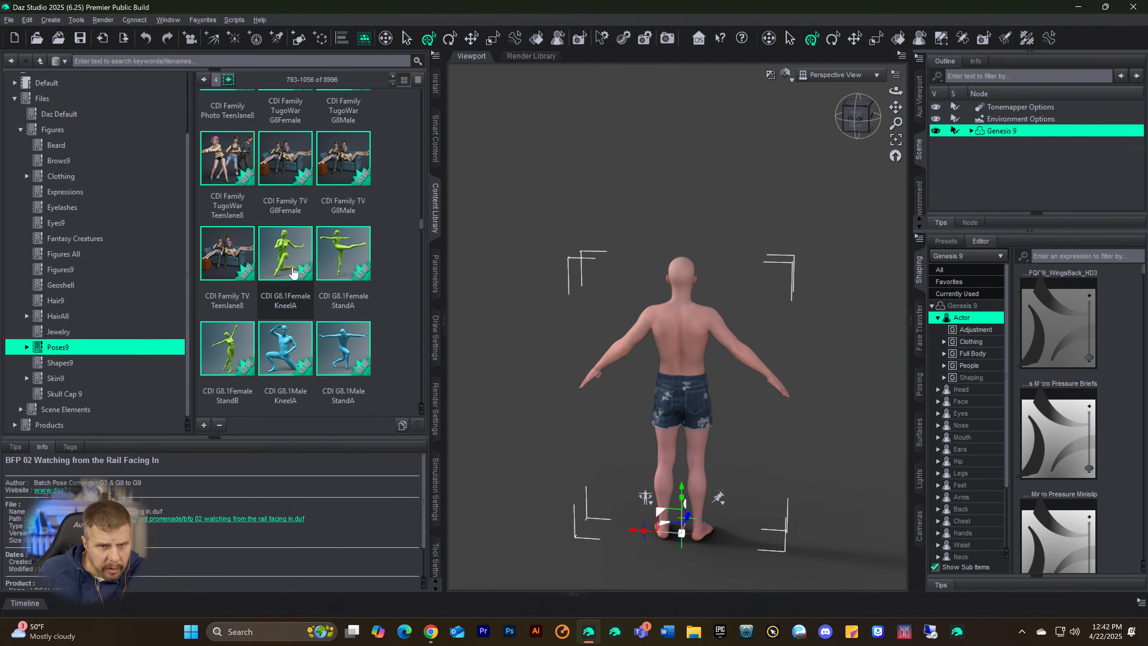
scroll(301, 292, "down", 5)
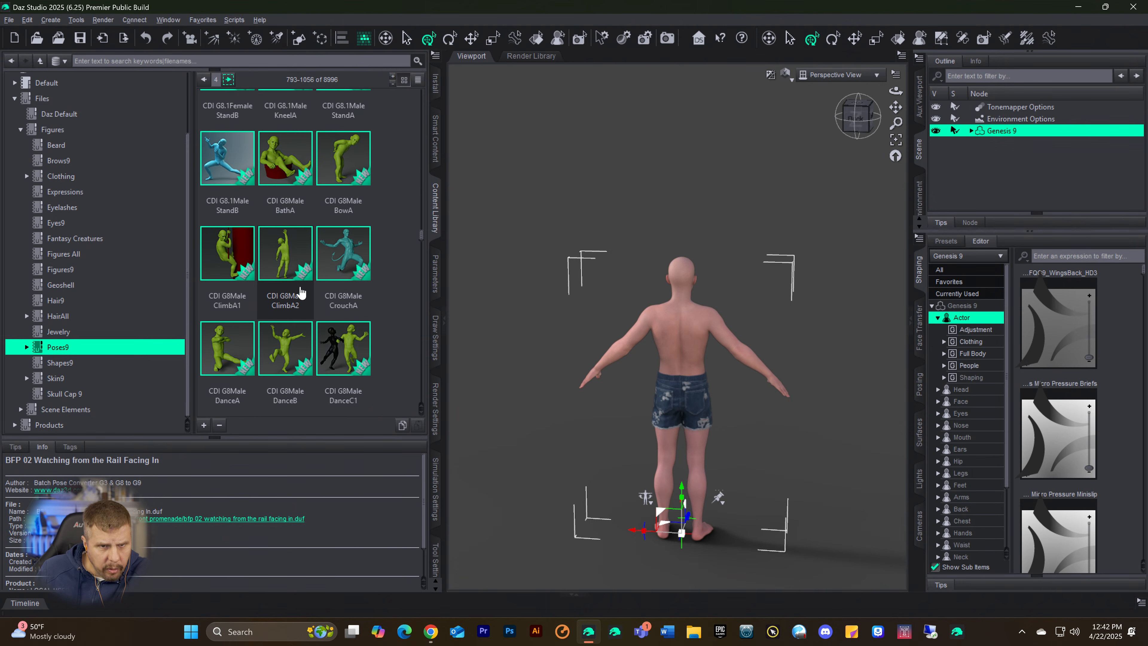
scroll(301, 292, "down", 6)
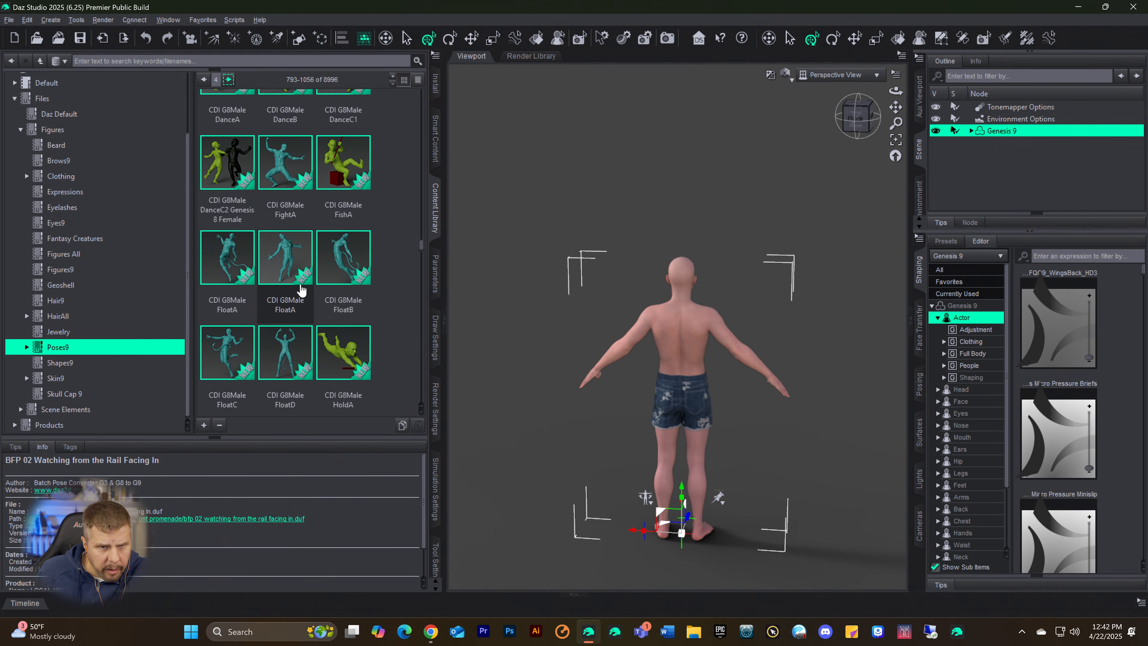
scroll(301, 290, "down", 5)
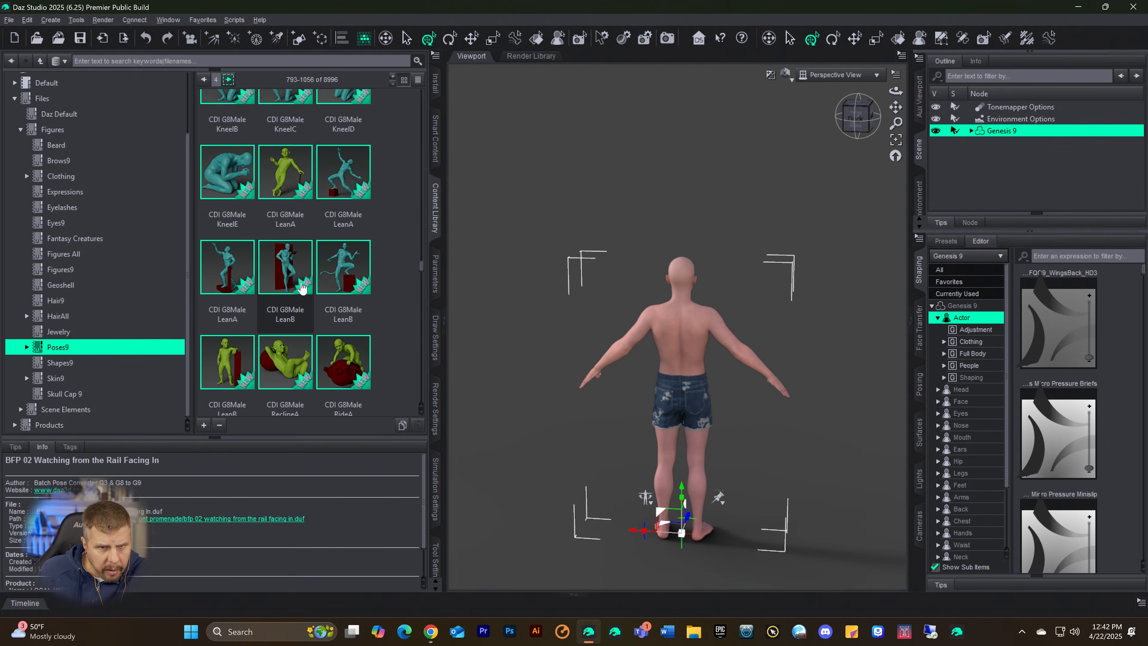
scroll(302, 286, "down", 5)
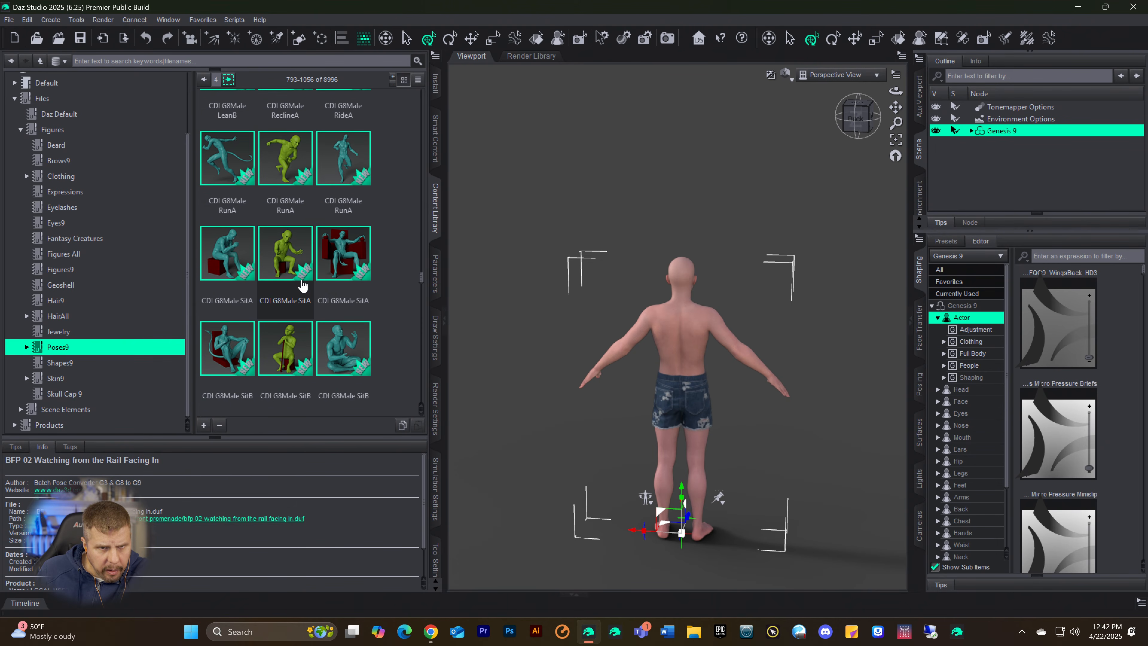
scroll(302, 286, "down", 5)
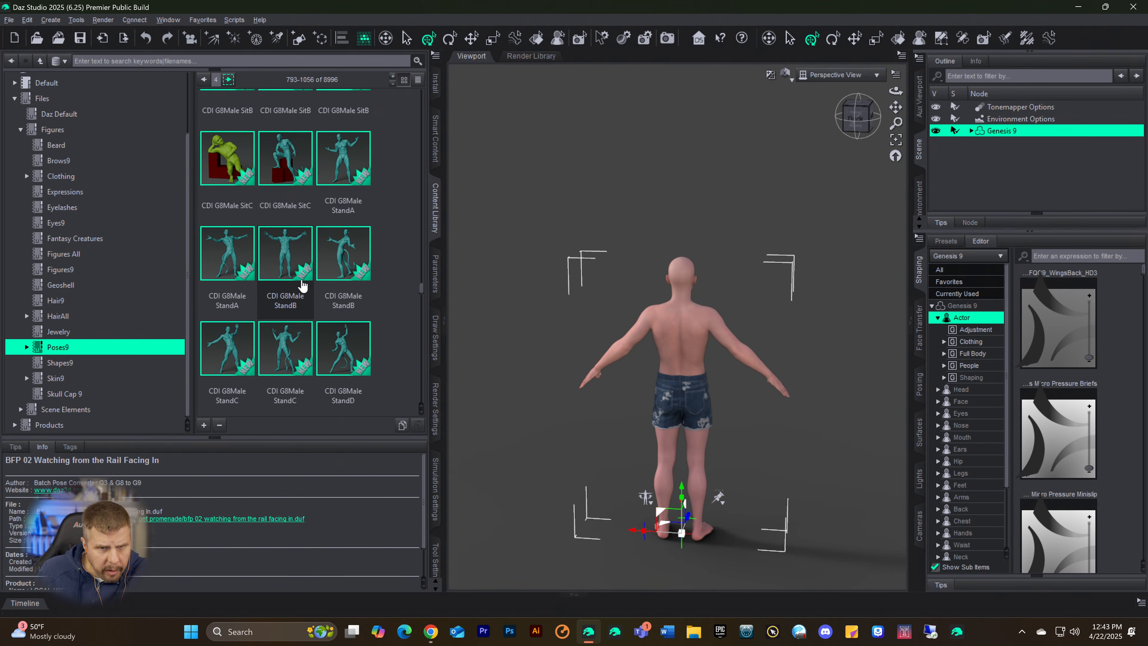
scroll(302, 282, "down", 5)
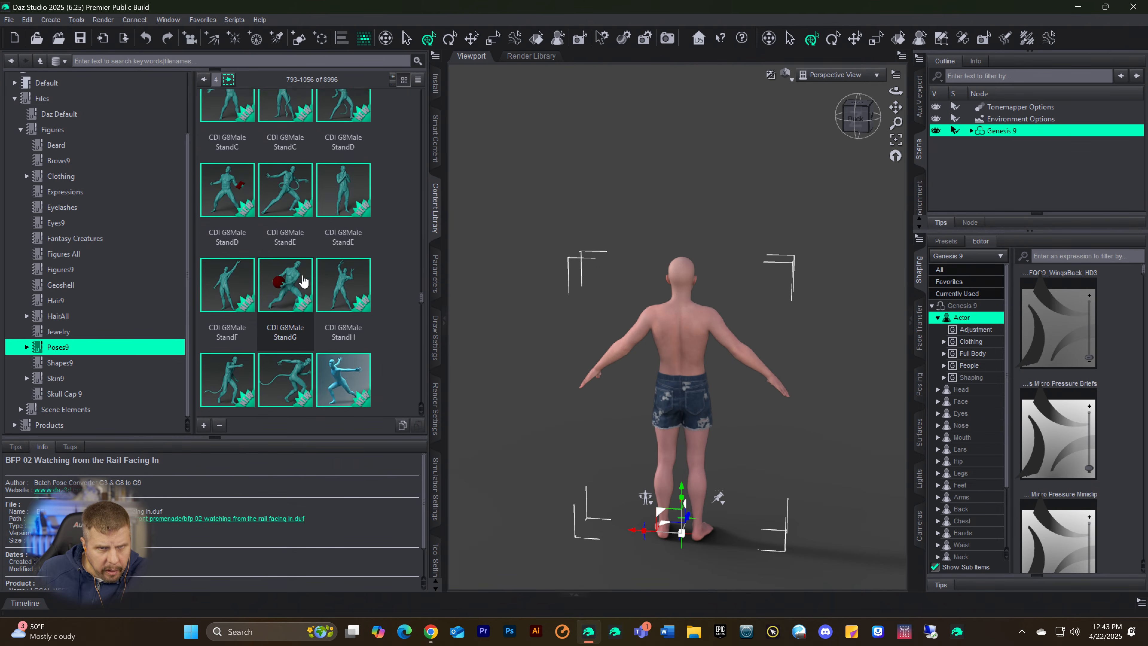
scroll(302, 282, "down", 5)
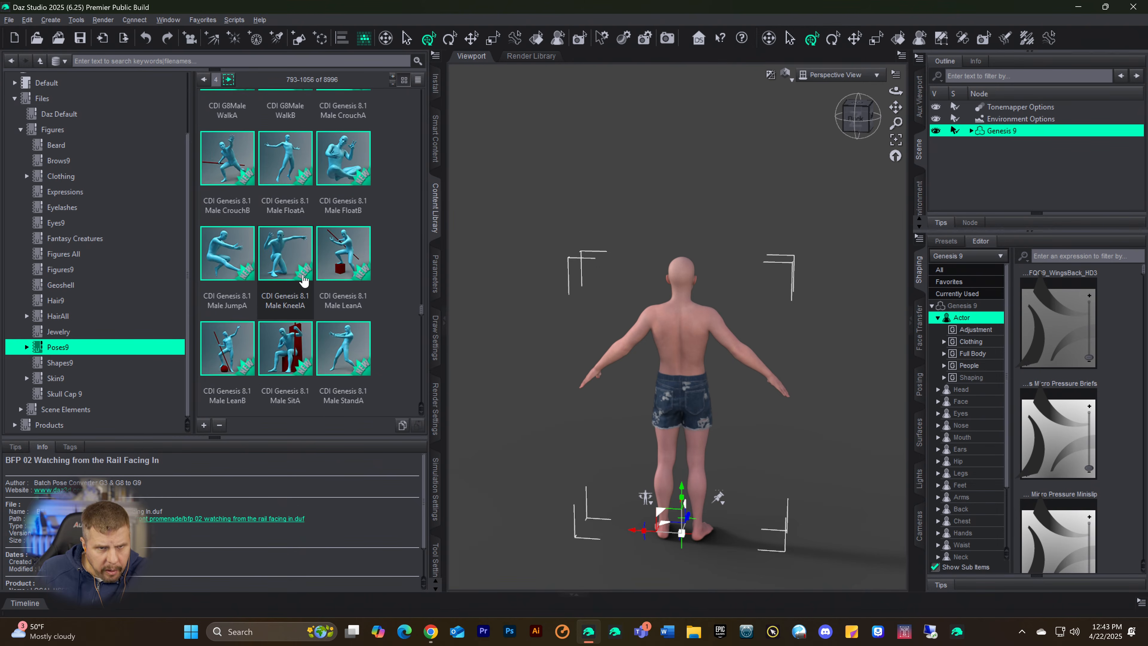
scroll(301, 267, "down", 5)
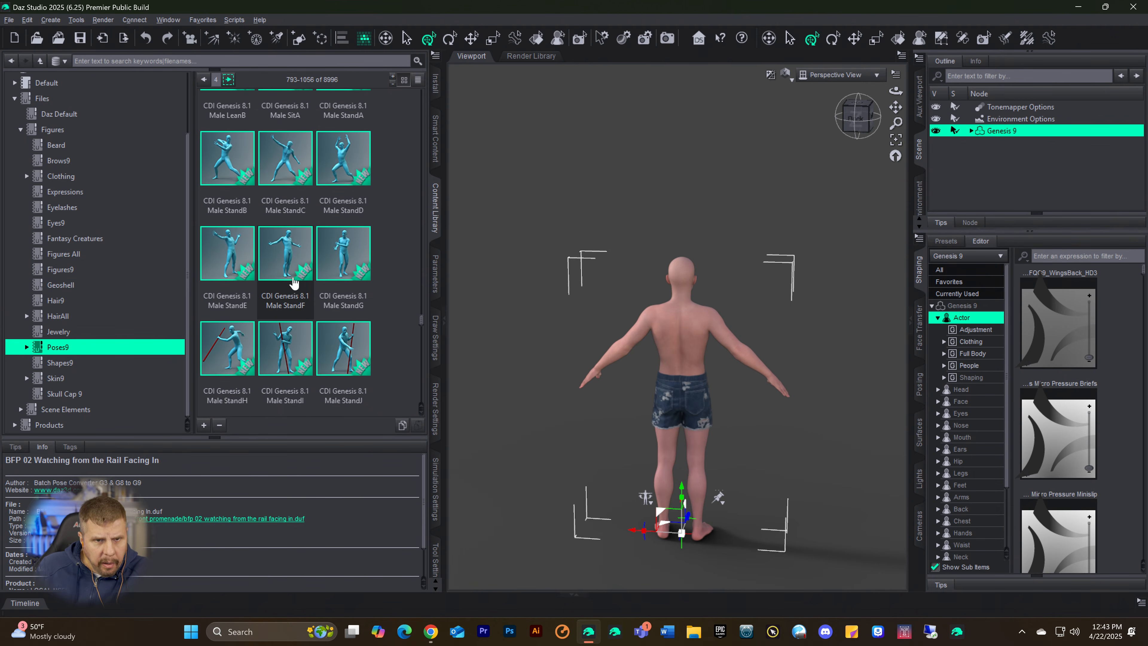
scroll(309, 256, "down", 5)
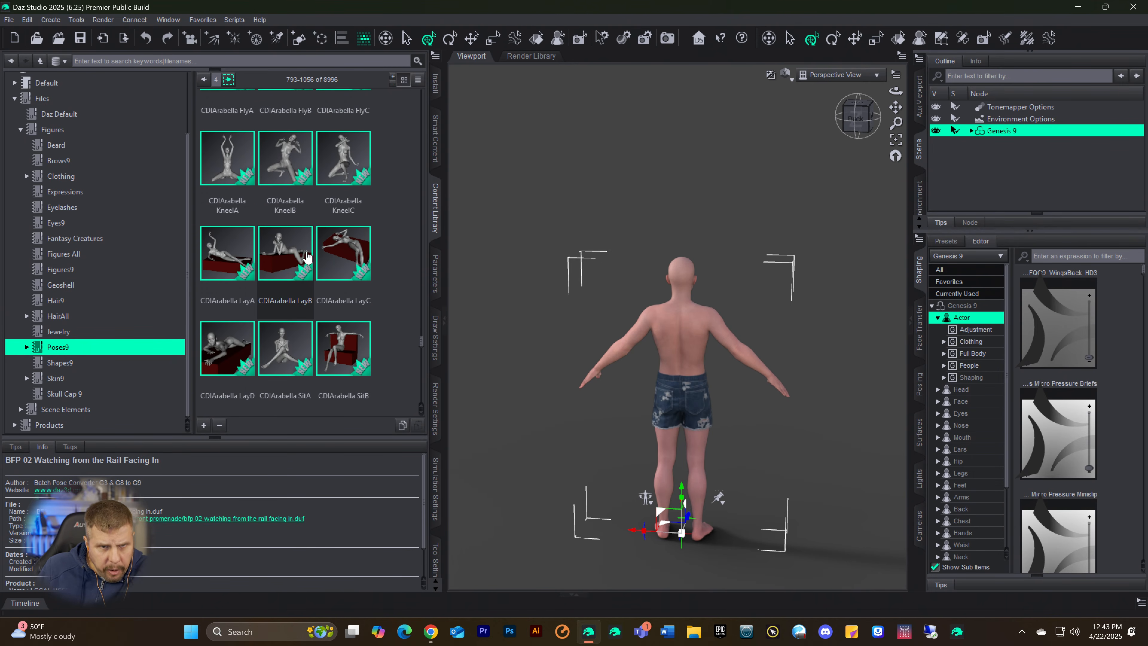
scroll(304, 250, "down", 10)
scroll(304, 249, "down", 10)
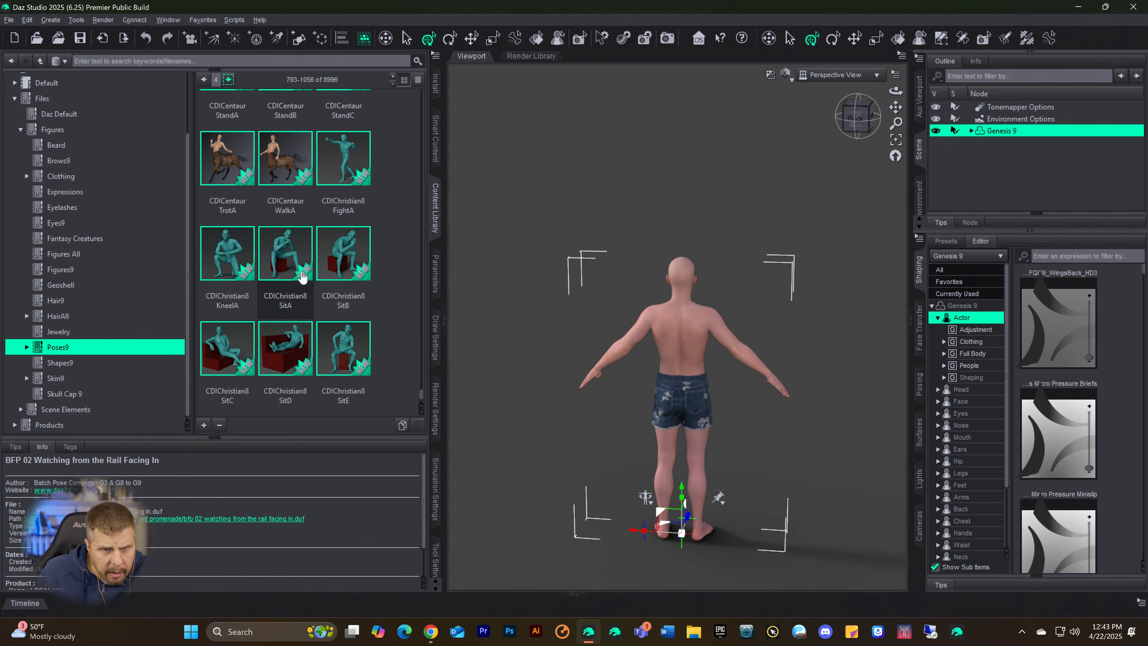
Step: Apply the CDIChristian8 SitA pose to the Genesis 9 figure, deselect the figure and turn the view to its front
double_click(294, 272)
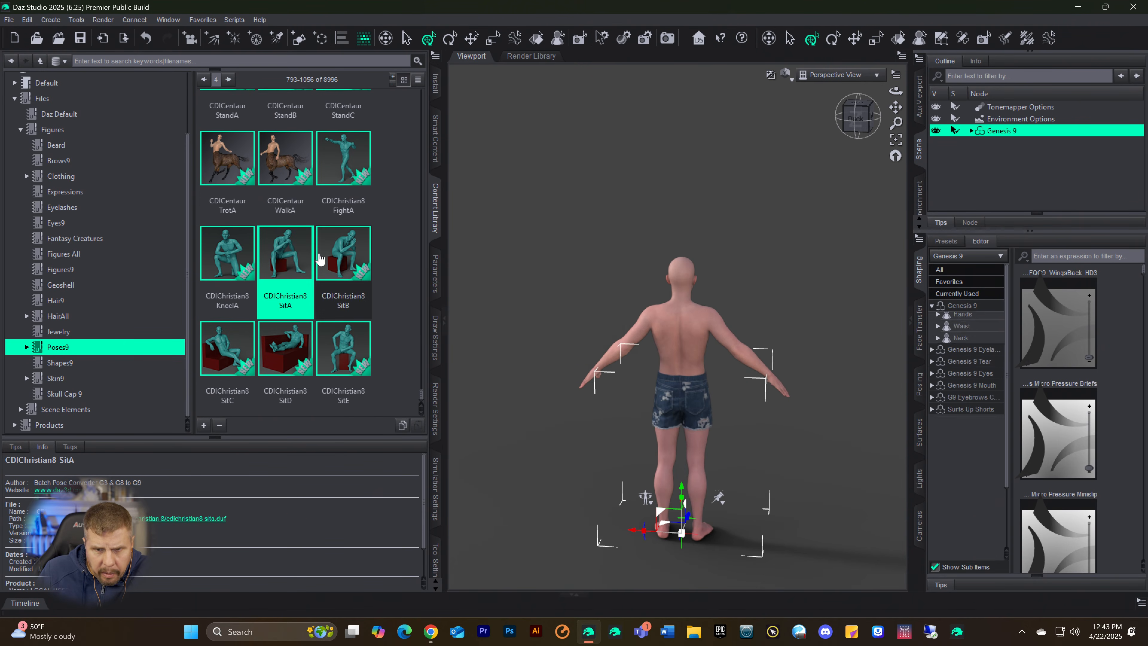
left_click(829, 196)
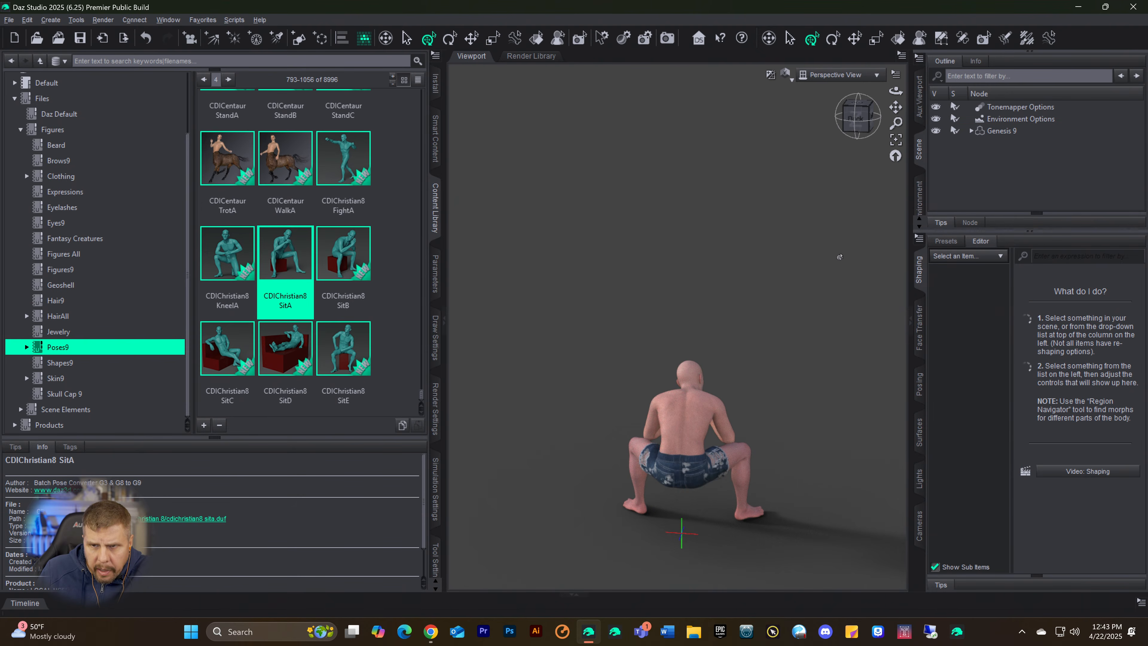
left_click(857, 116)
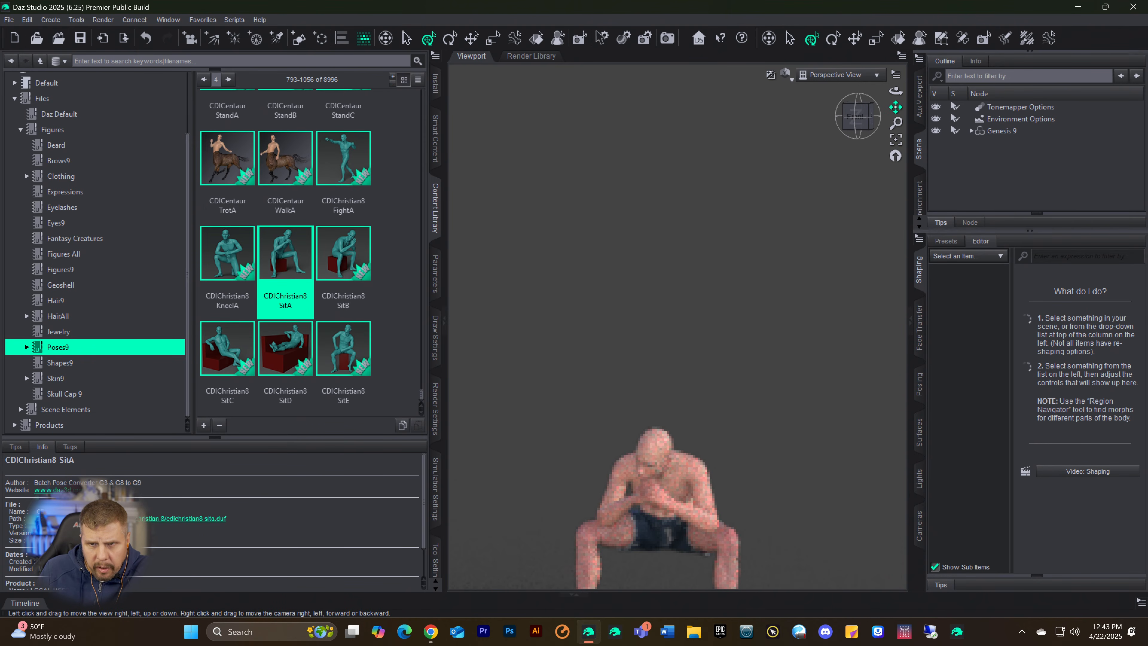
left_click_drag(895, 107, 898, 113)
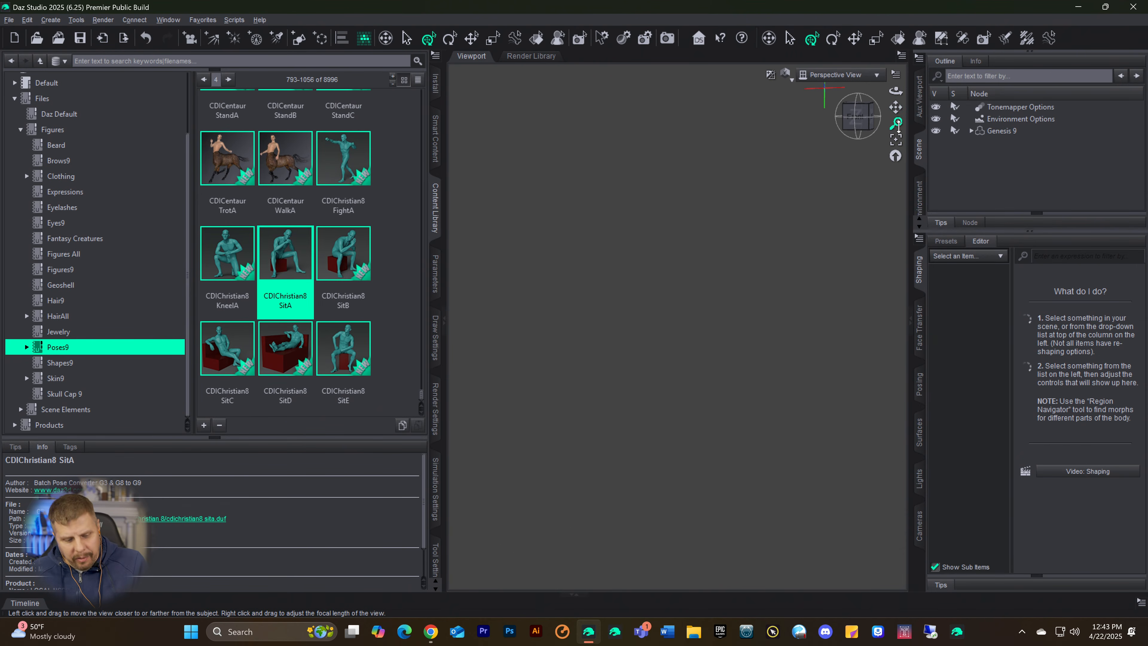
Step: Undo the applied pose and frame the whole figure from the front in the viewport
key("ctrl+z")
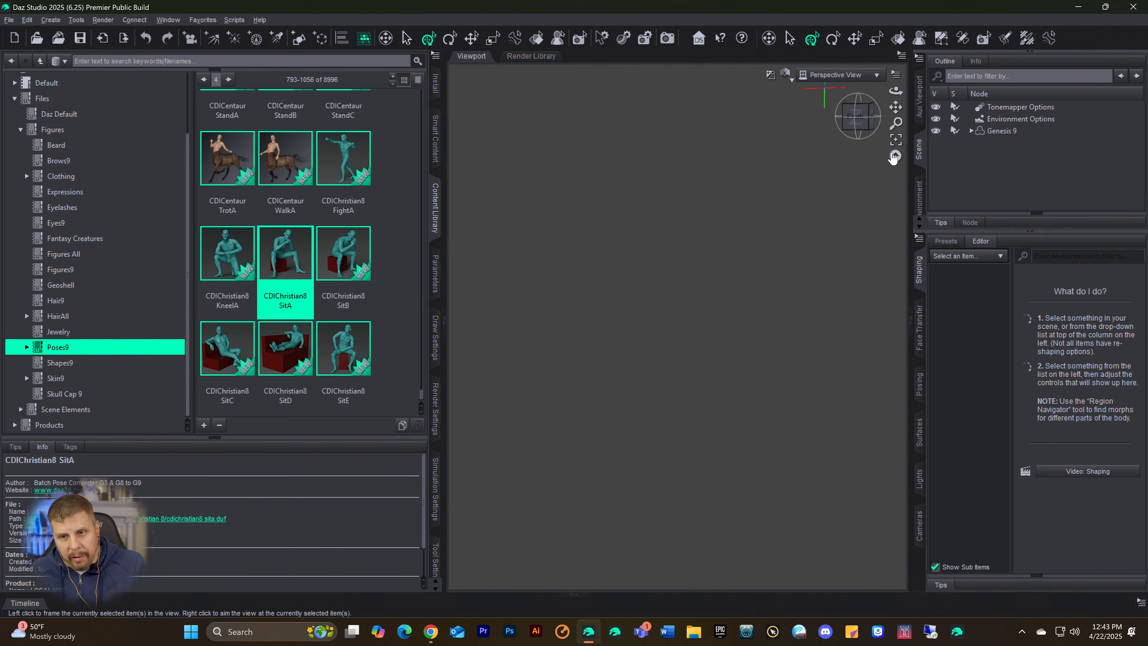
left_click(855, 123)
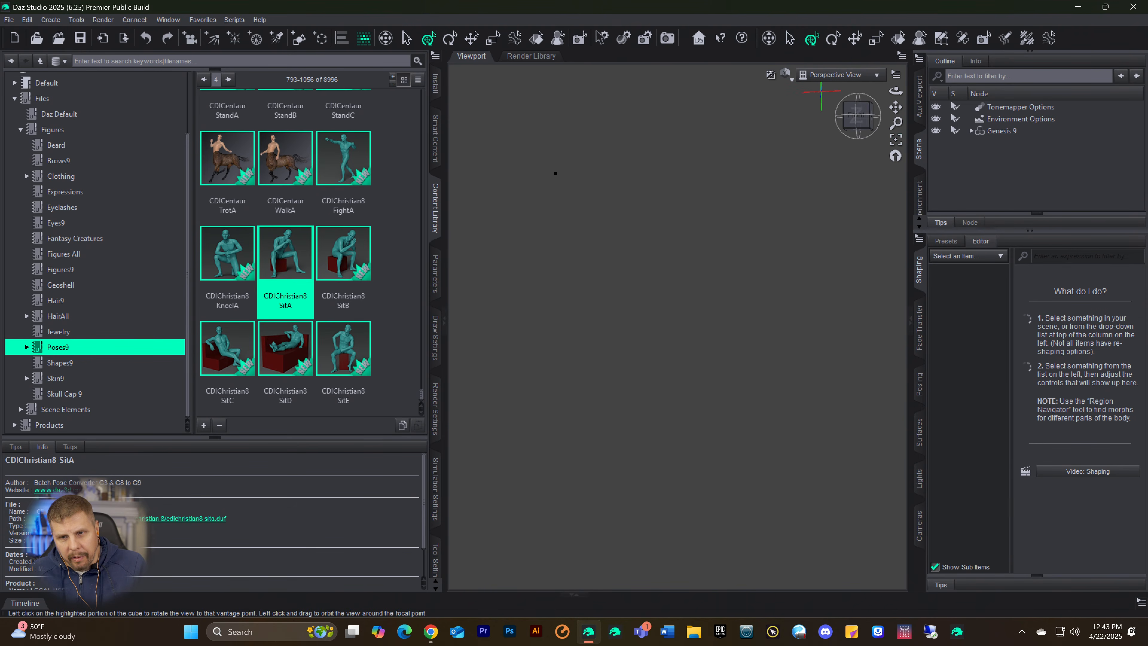
left_click(896, 155)
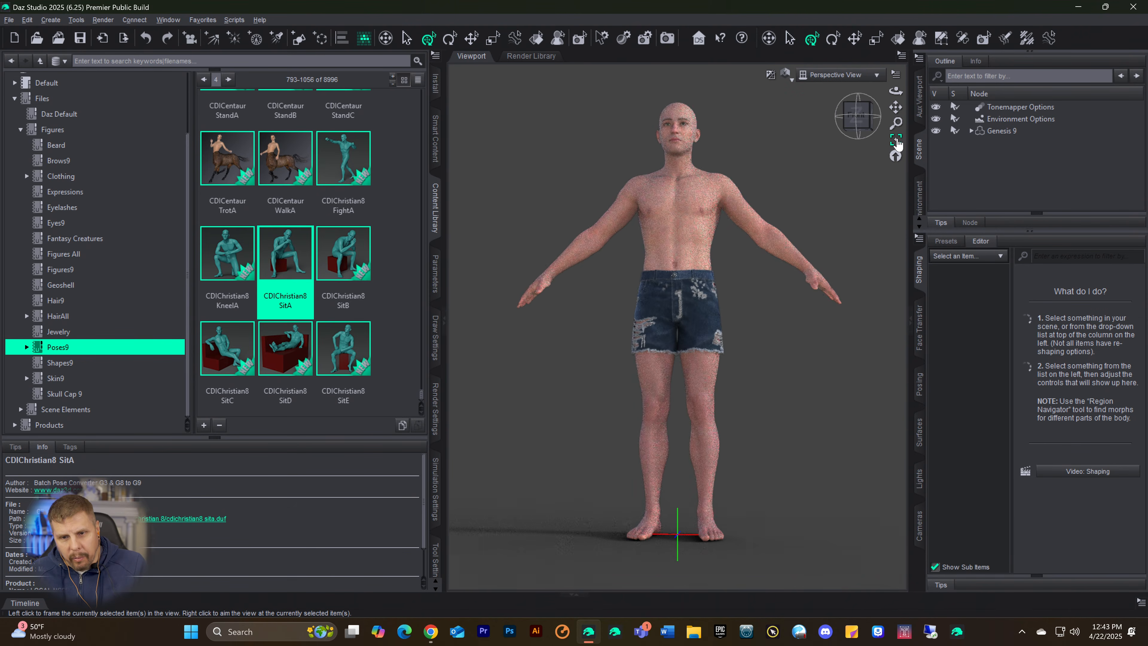
Step: Redo the loading of the CDIChristian8 SitA pose and view the seated figure from a slight side angle
left_click(28, 20)
left_click(36, 49)
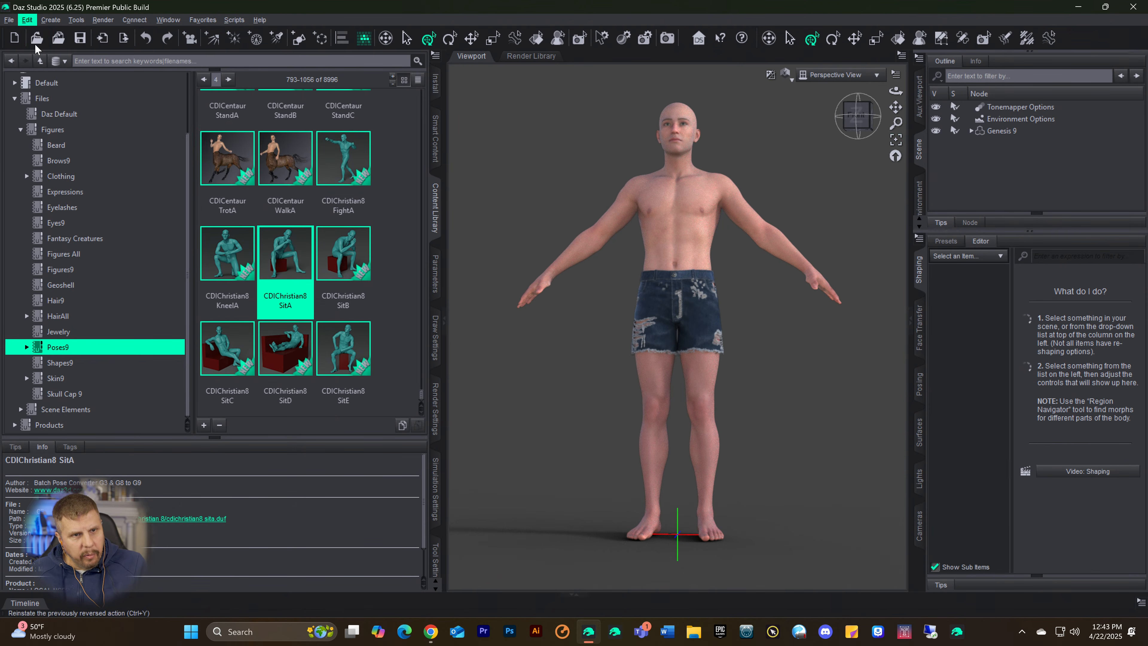
left_click(27, 19)
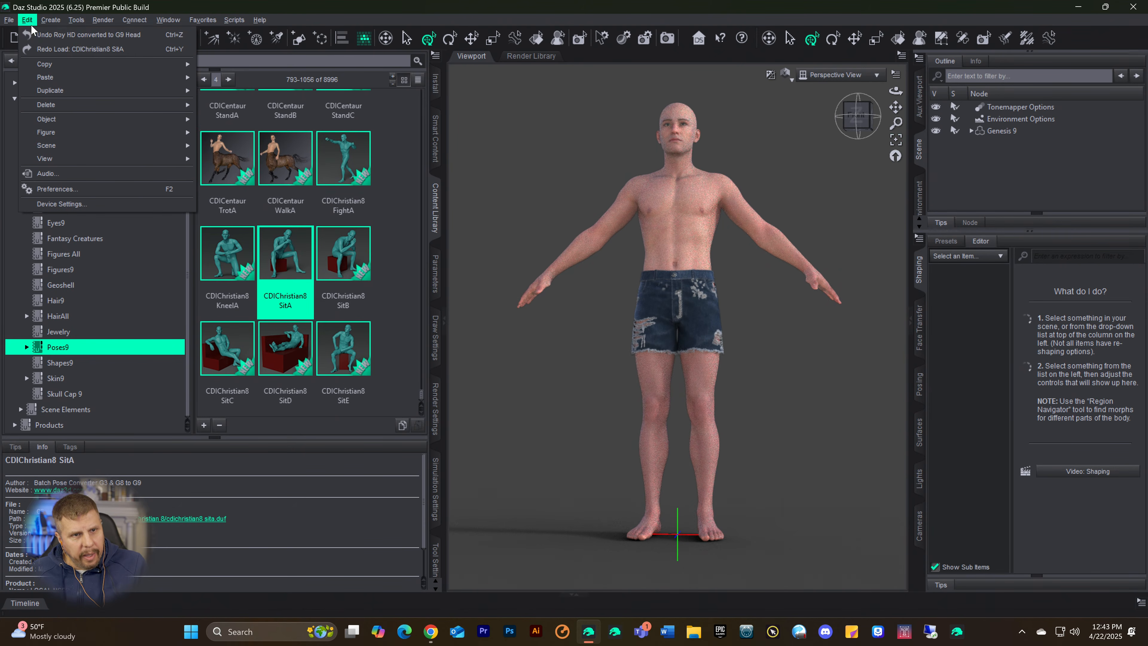
left_click(38, 48)
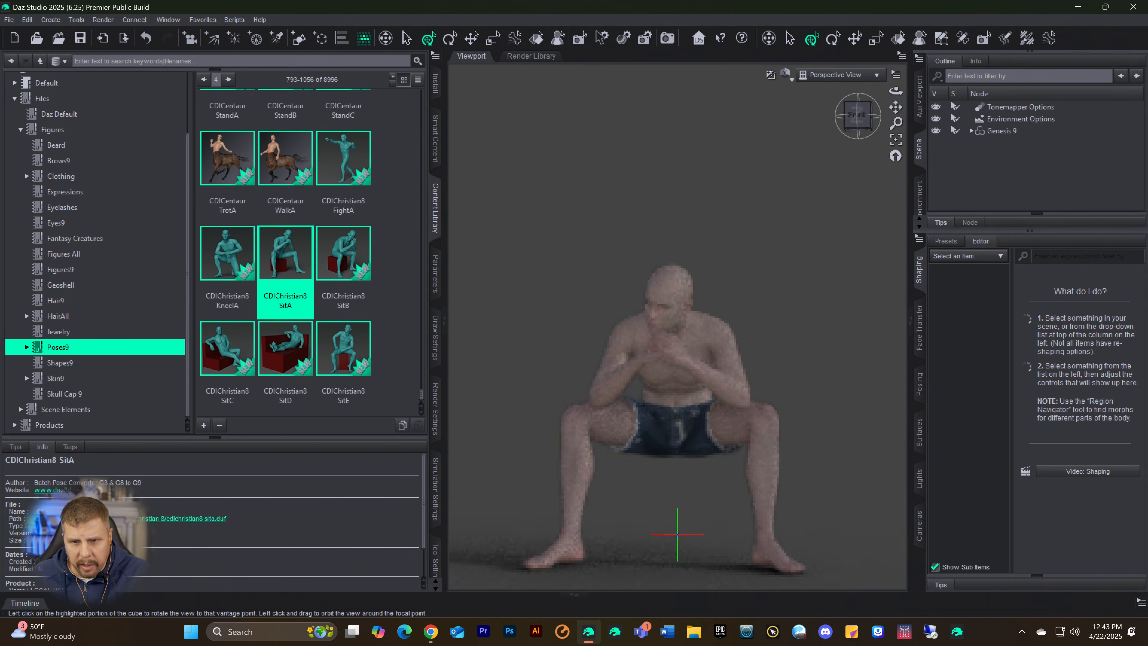
left_click_drag(858, 116, 833, 66)
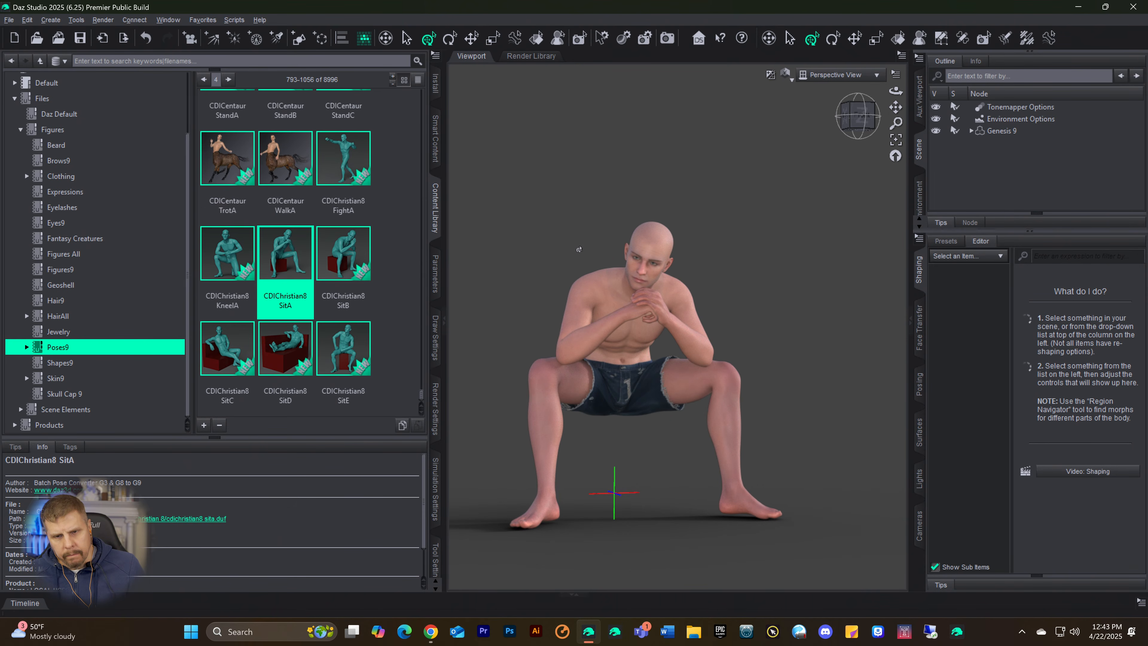
left_click_drag(860, 129, 883, 87)
left_click_drag(874, 202, 875, 204)
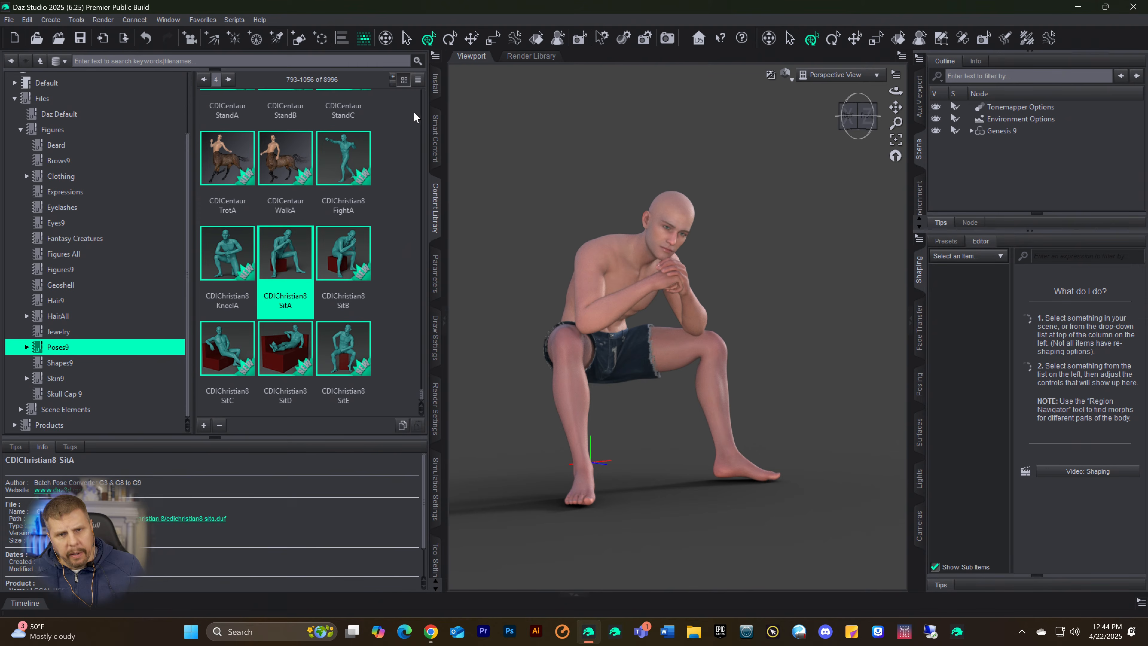
Step: Close the Install pane so that it is removed from its pane group
left_click(435, 86)
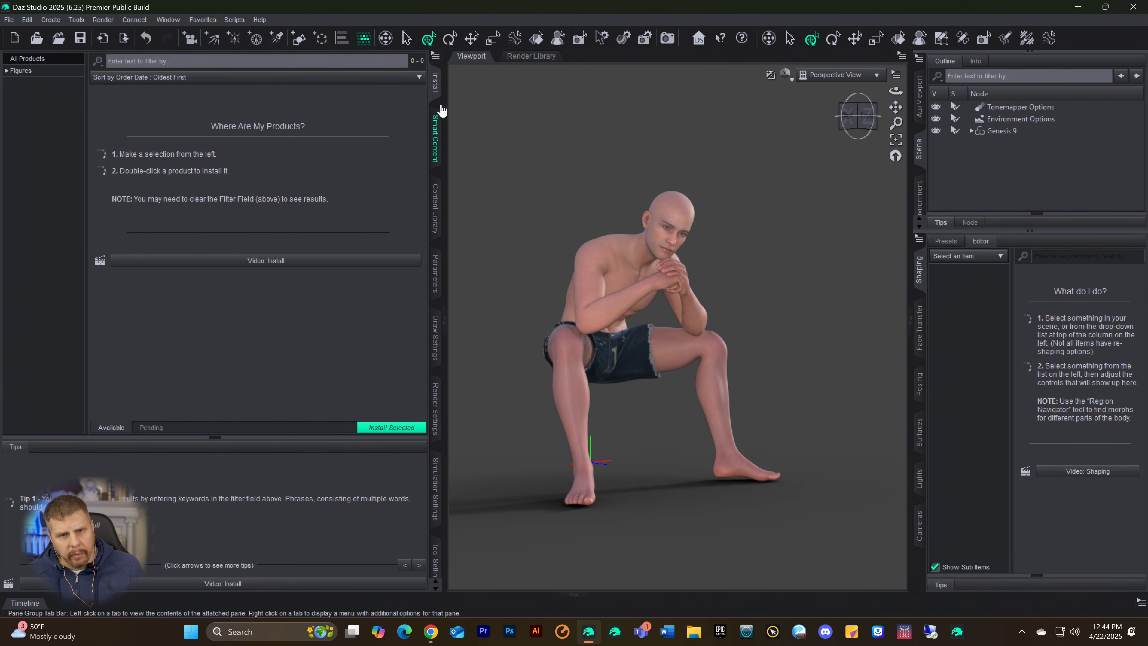
right_click(436, 91)
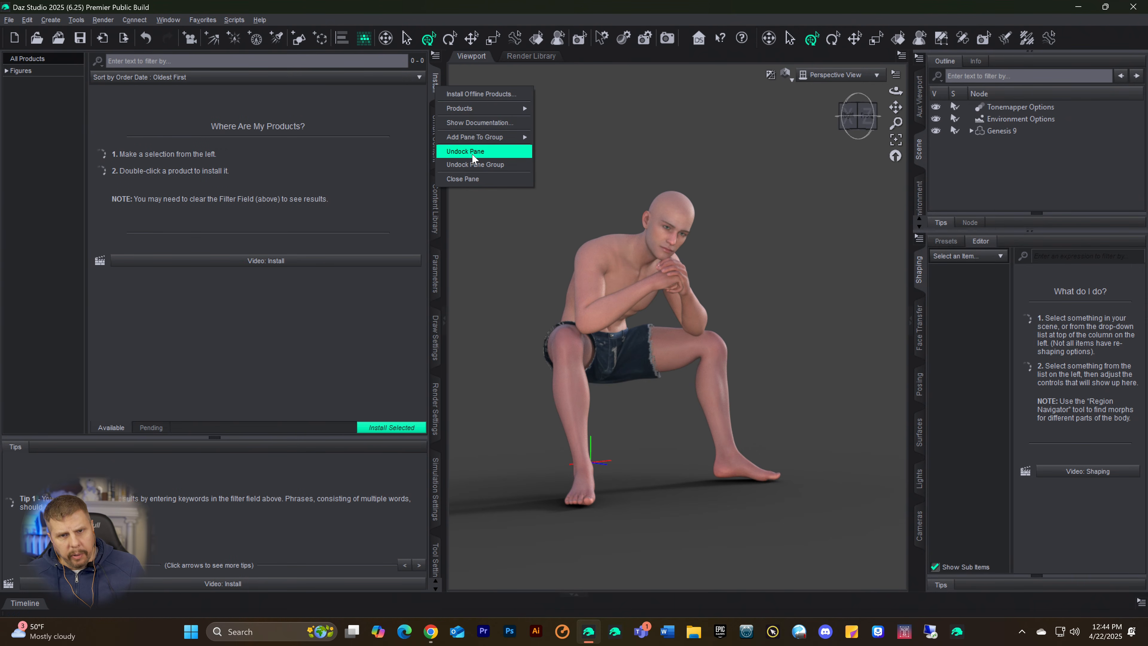
left_click(470, 178)
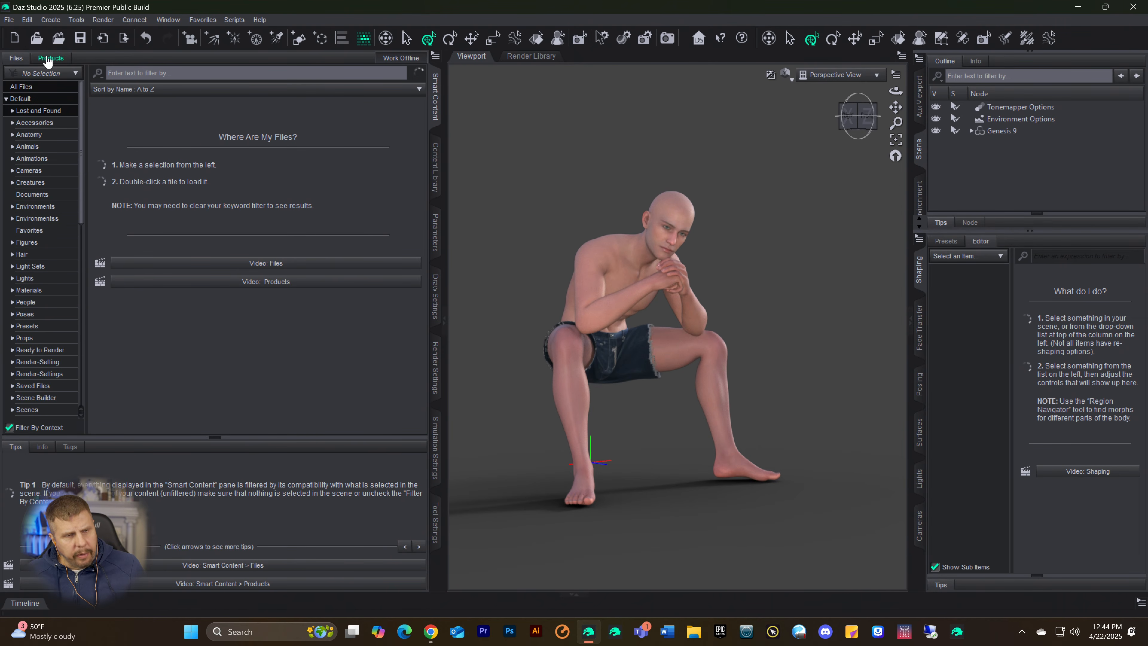
Step: Search the Smart Content files in the Default category for "dock"
left_click(137, 75)
type("dock")
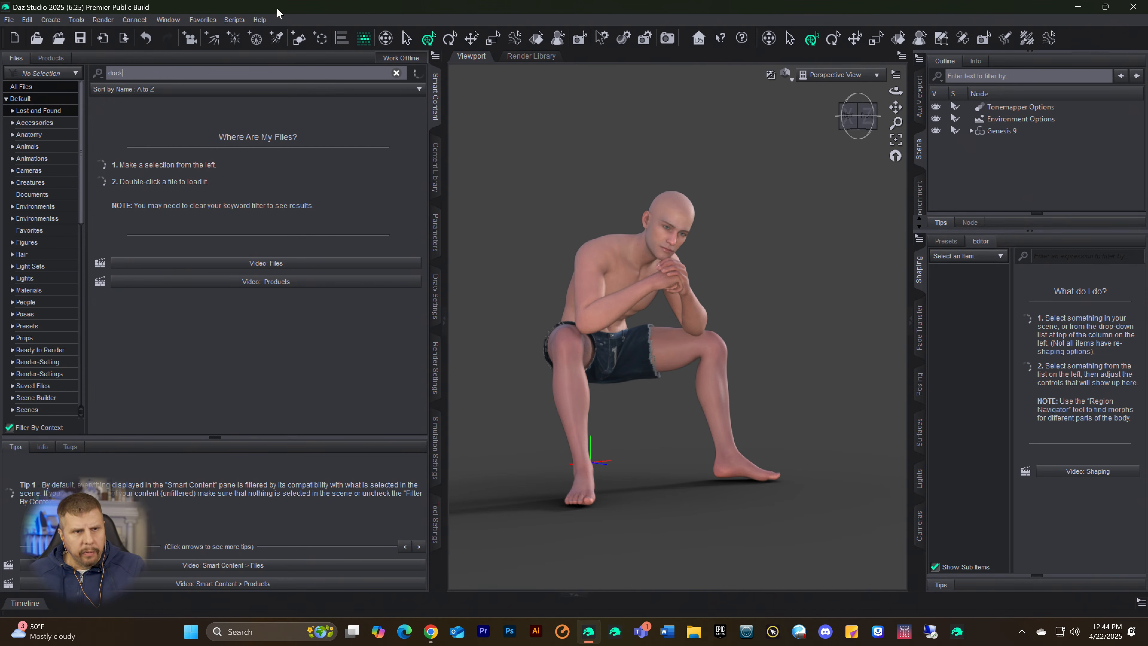
left_click(24, 101)
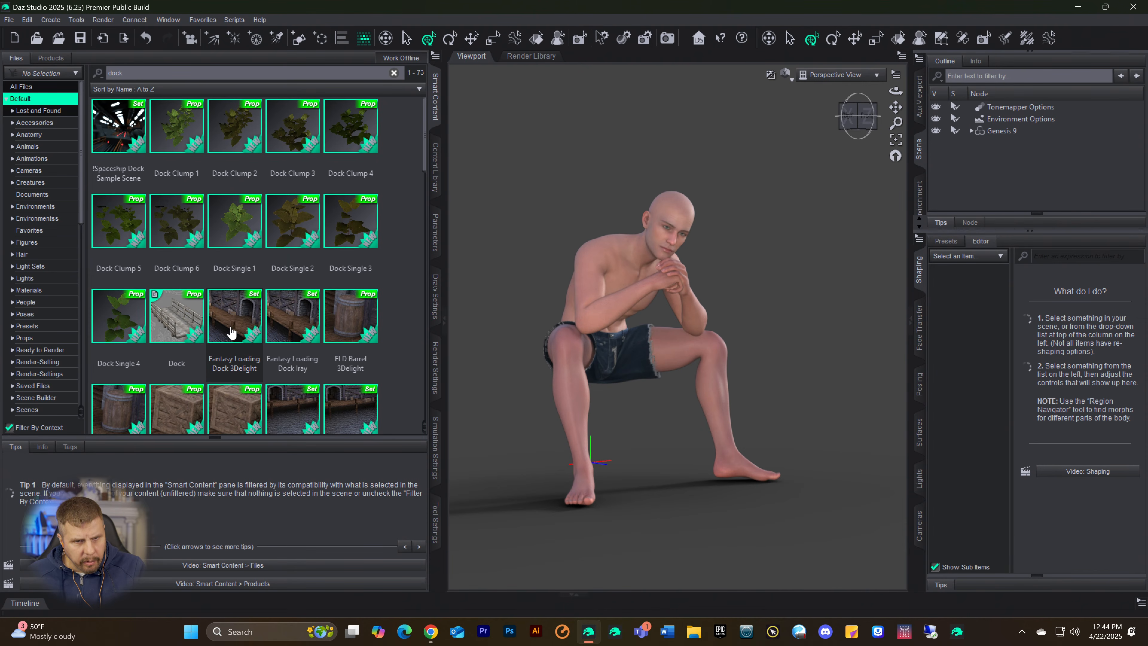
Step: Look through the dock search results and load the TA Dock 02 prop into the scene
mouse_move(242, 329)
left_click(292, 316)
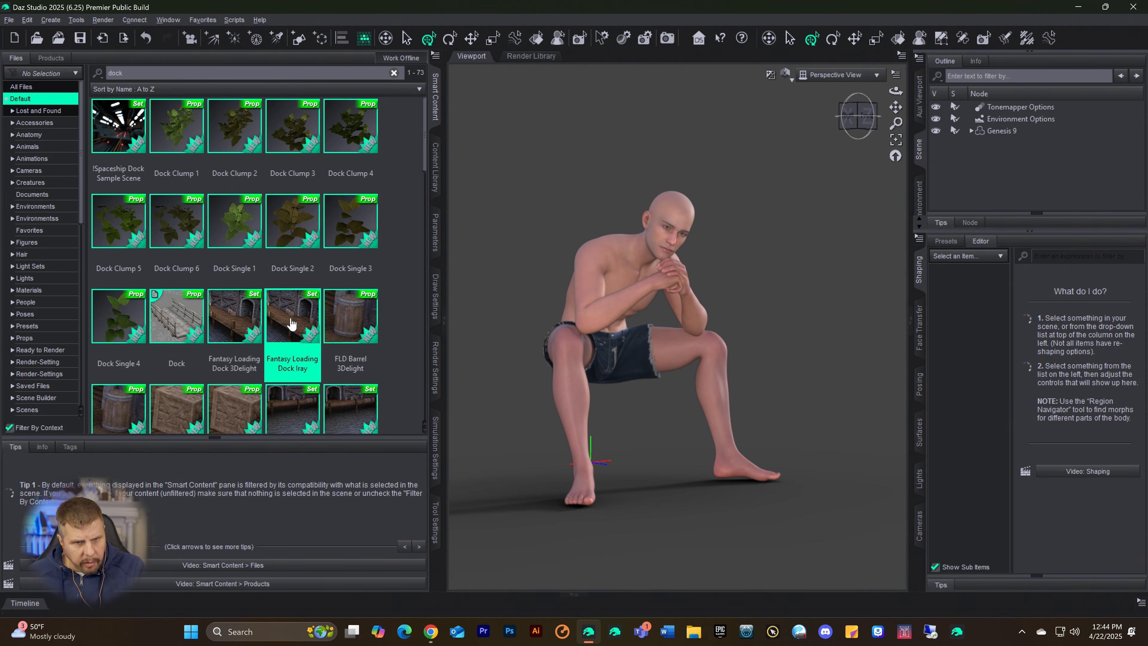
scroll(306, 324, "down", 6)
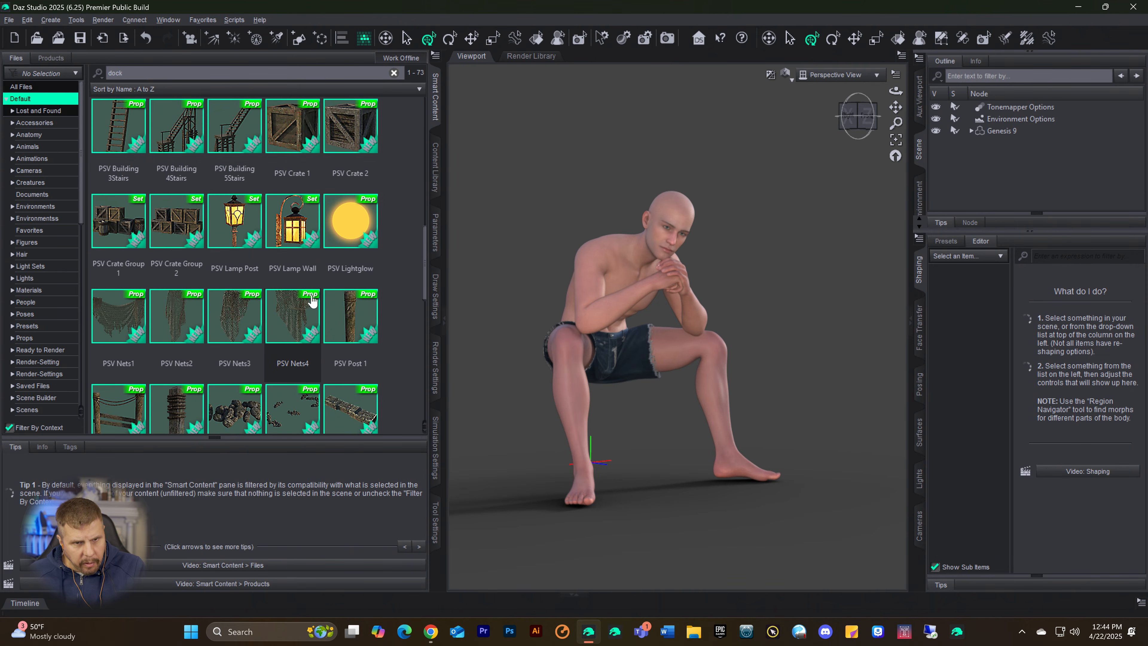
scroll(312, 301, "down", 3)
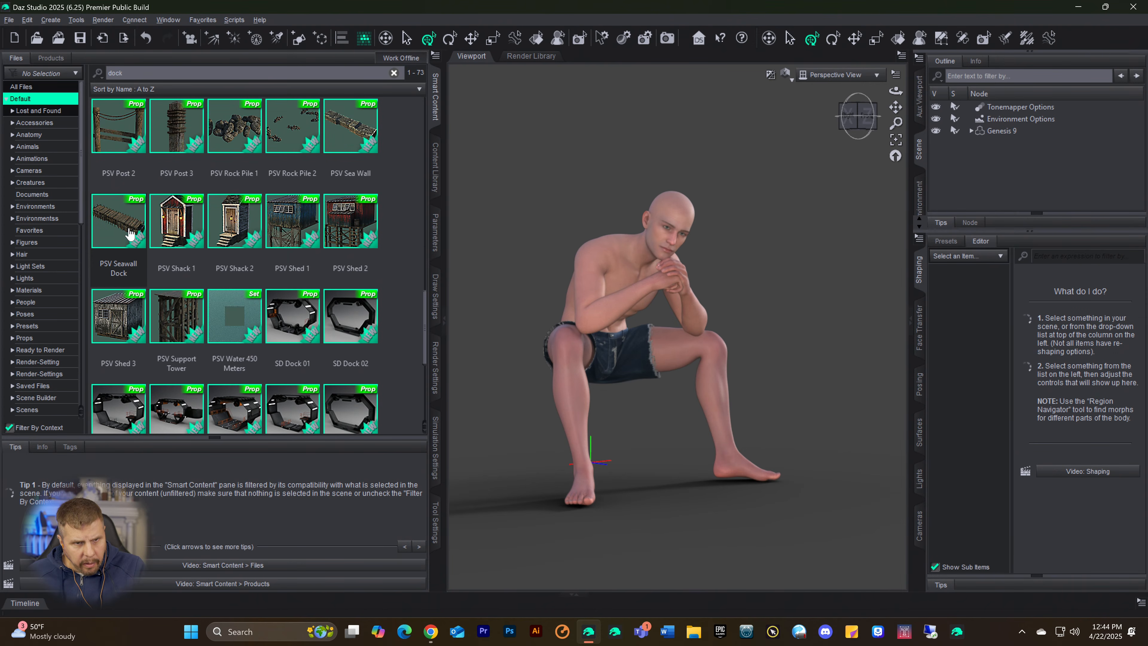
mouse_move(126, 222)
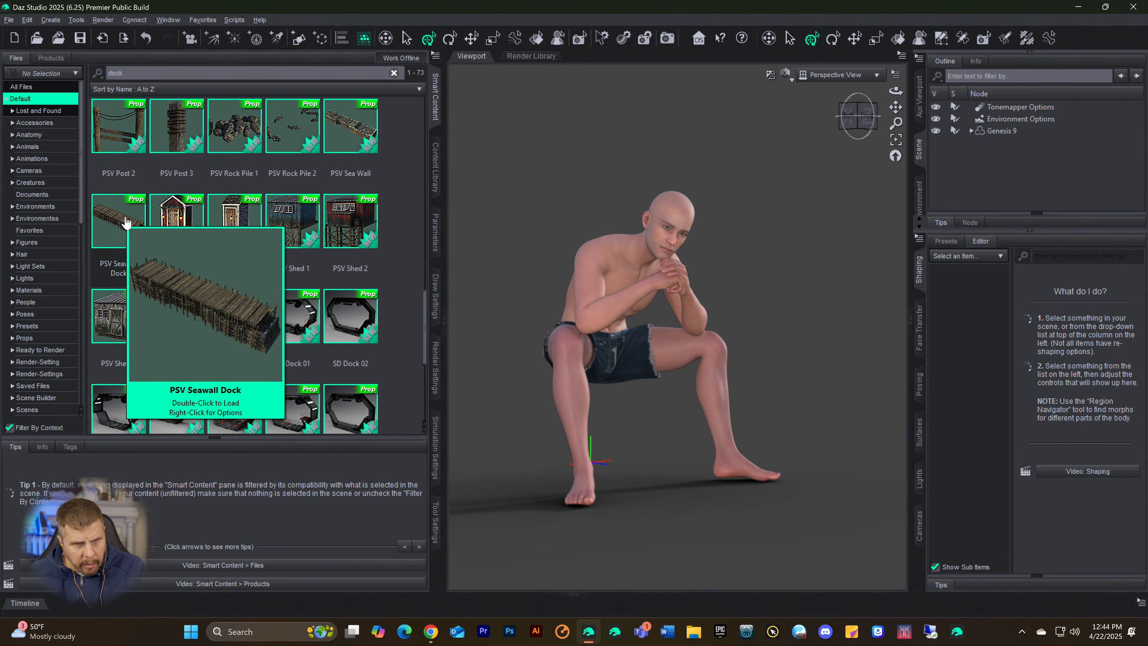
scroll(330, 342, "down", 3)
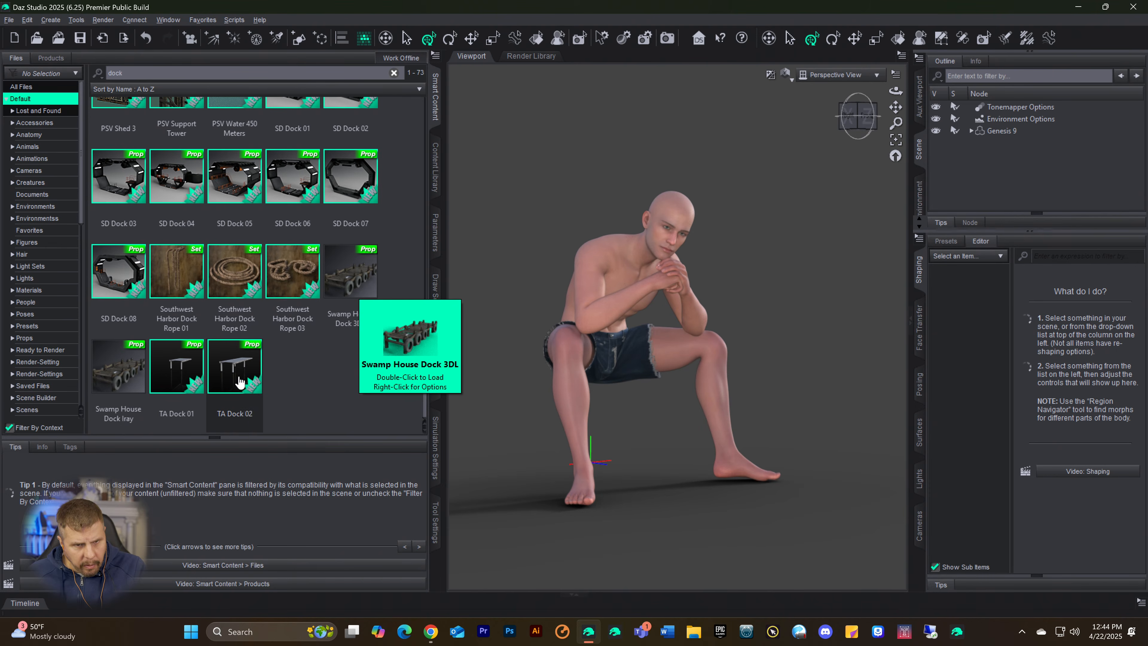
mouse_move(239, 382)
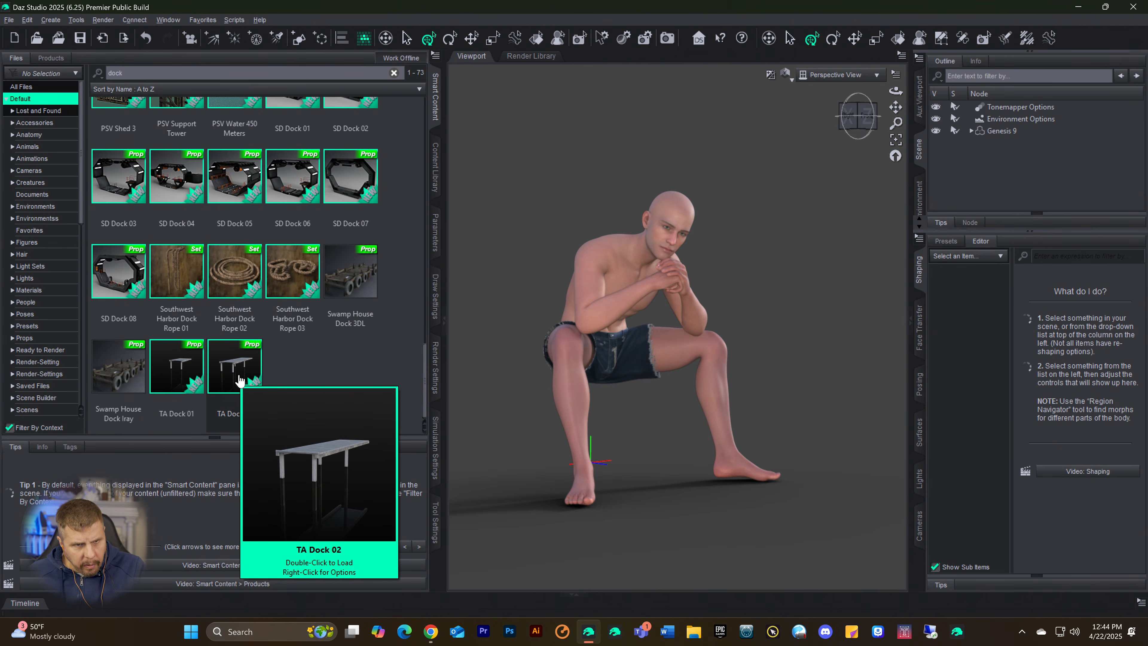
mouse_move(172, 368)
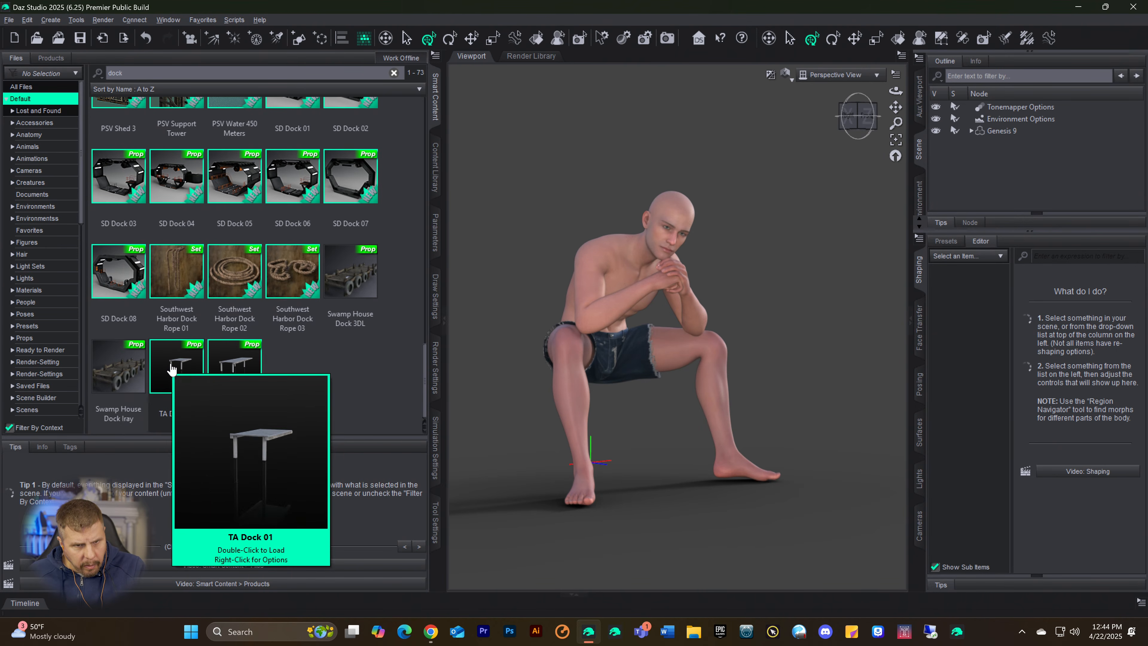
left_click(223, 367)
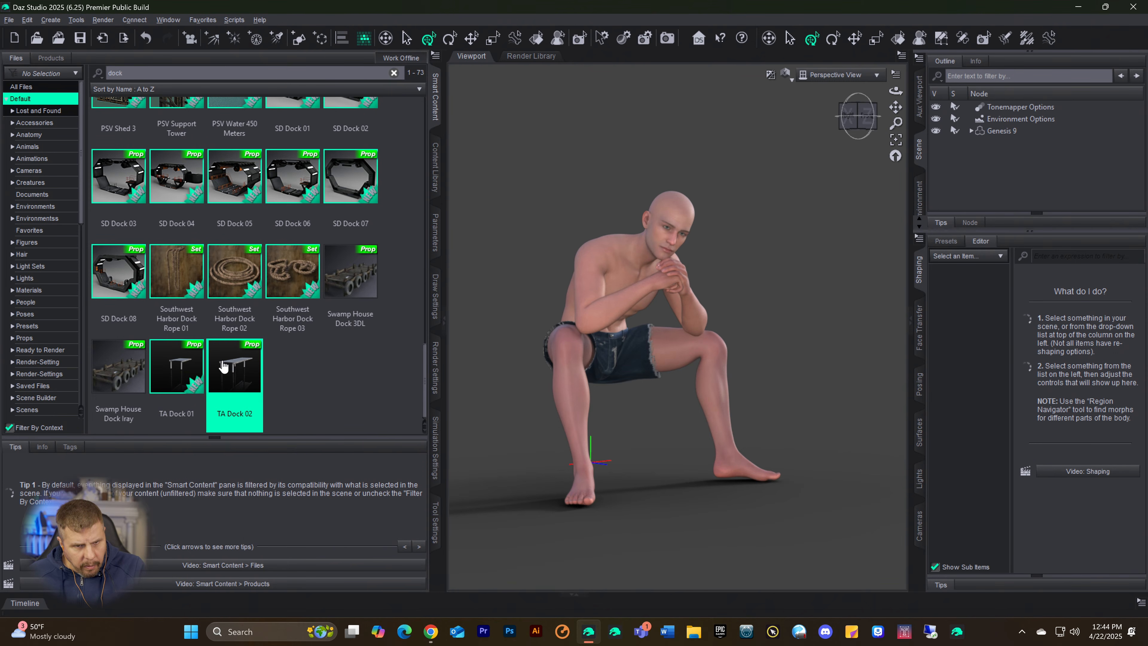
double_click(231, 368)
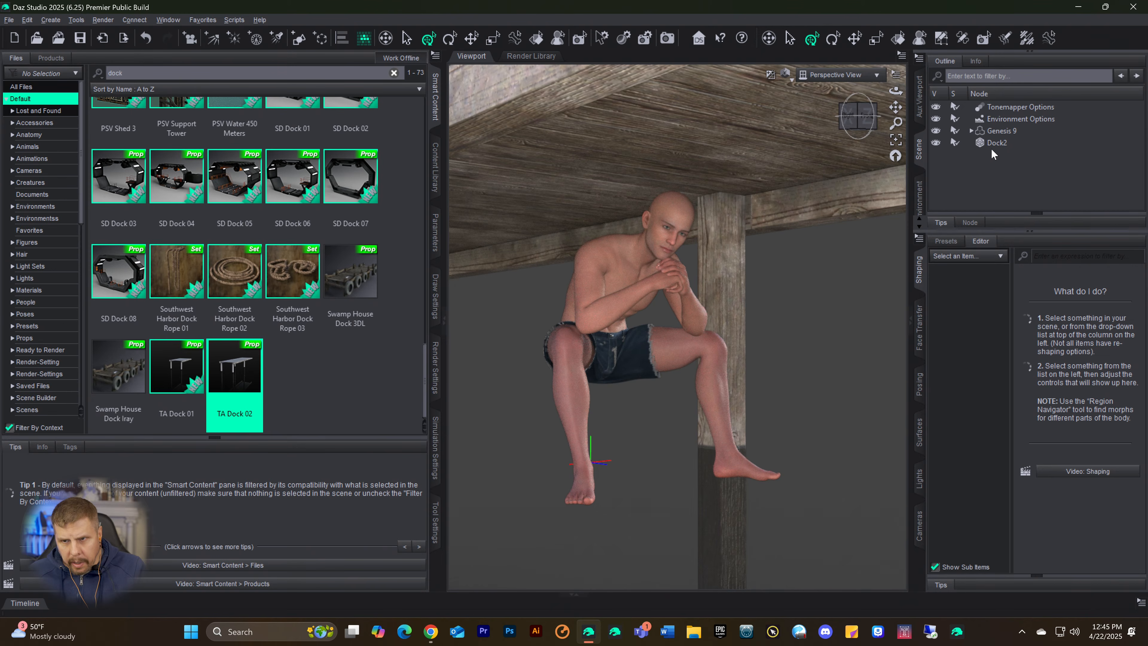
Step: Switch the viewport from Iray to textured shading and lower the dock to Y Translate -83.00, with Z Translate at 0.91
left_click(993, 144)
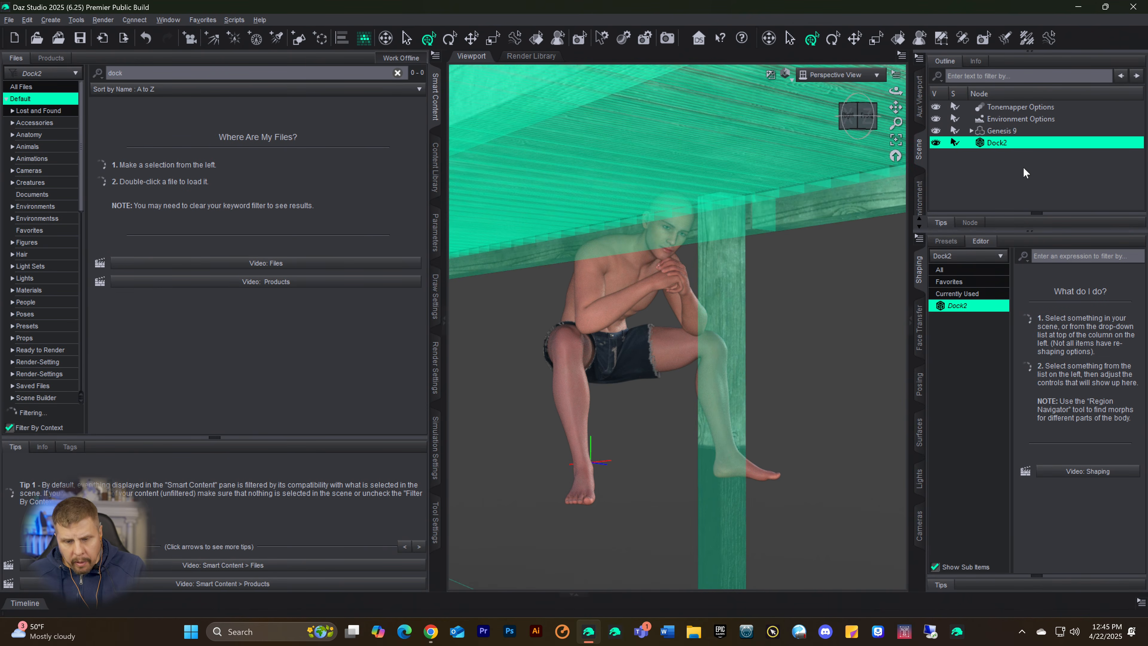
key("ctrl+9")
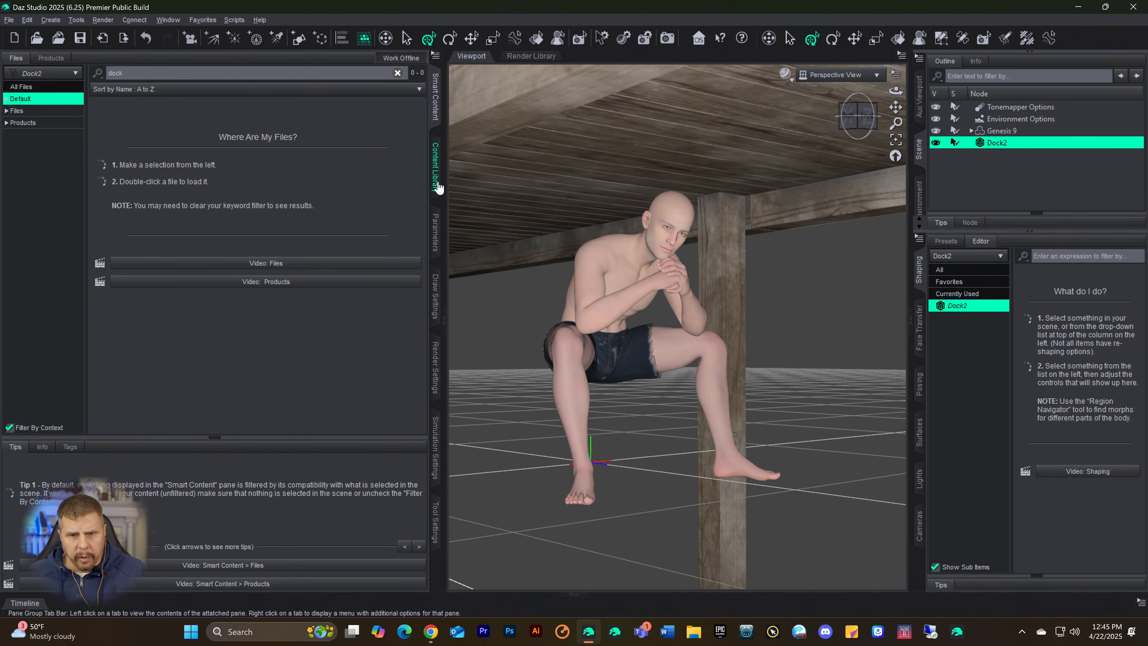
left_click(435, 232)
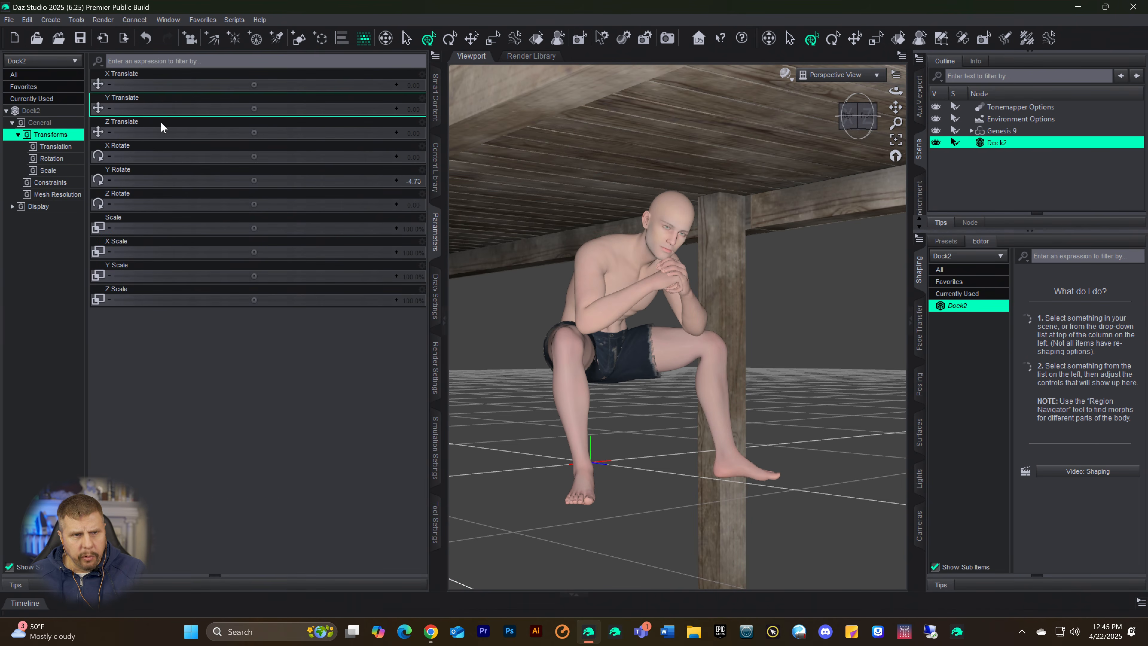
left_click_drag(254, 132, 191, 108)
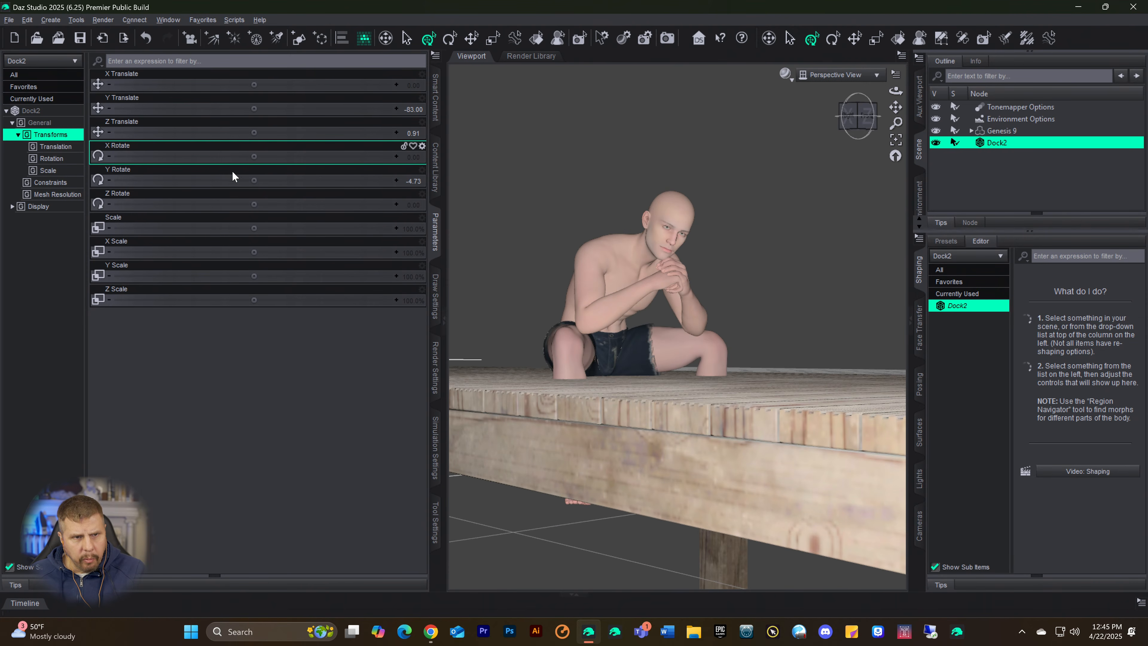
Step: Set the dock's Y Rotate to 74.27 and Z Translate to -87.59 so that the figure sits on its edge
left_click_drag(252, 180, 320, 181)
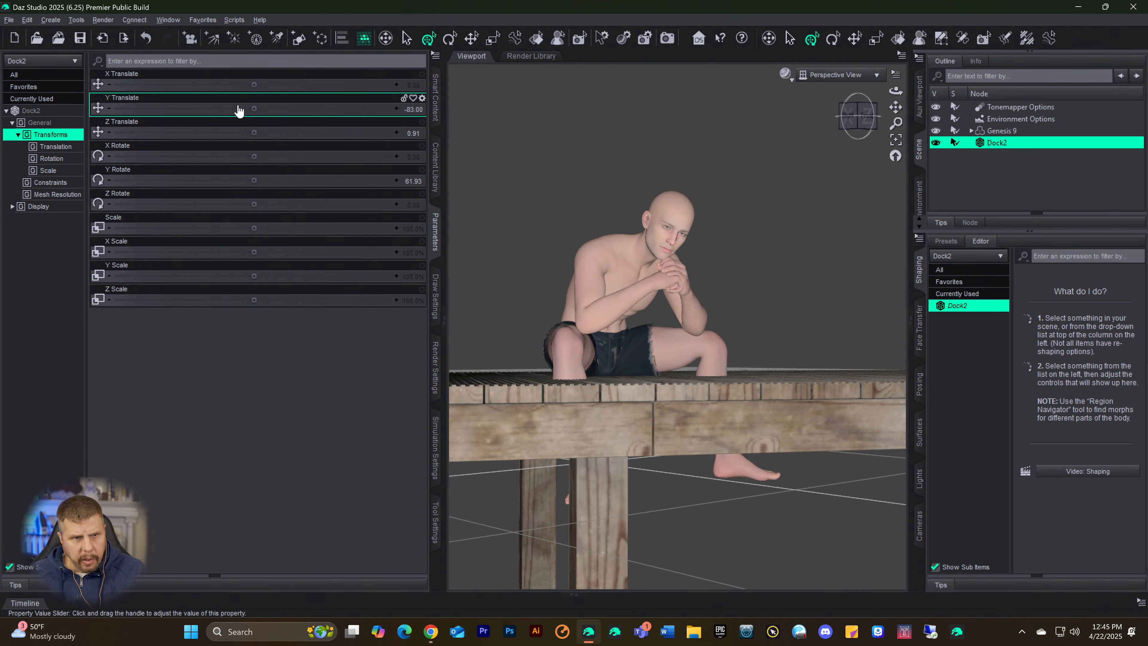
left_click_drag(254, 133, 190, 133)
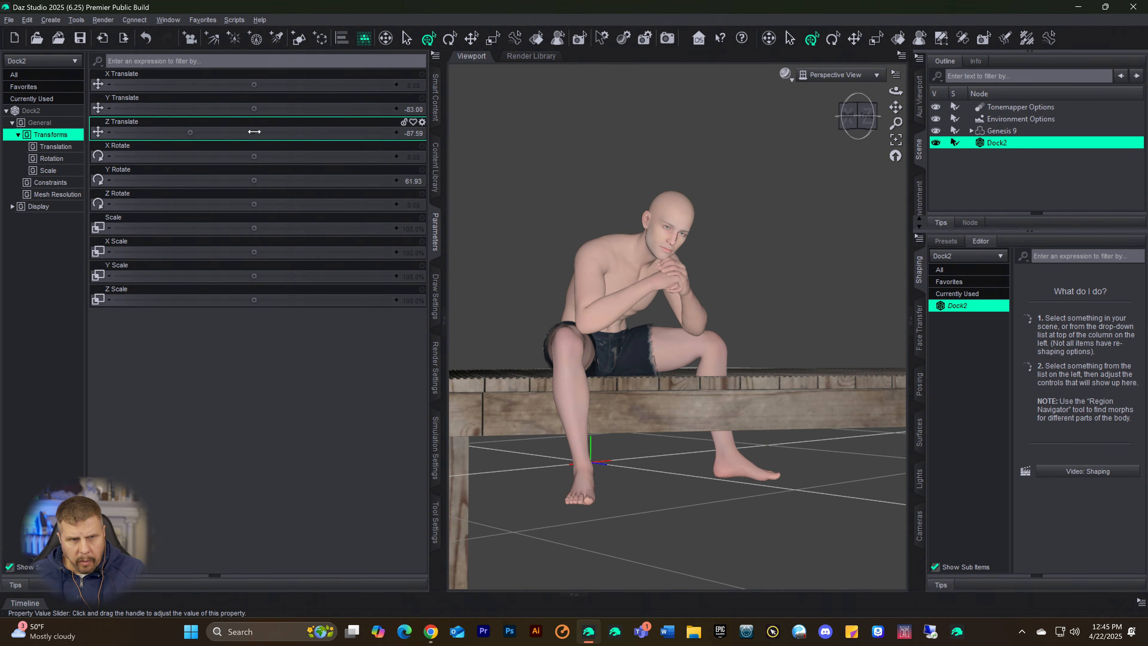
left_click_drag(251, 180, 309, 180)
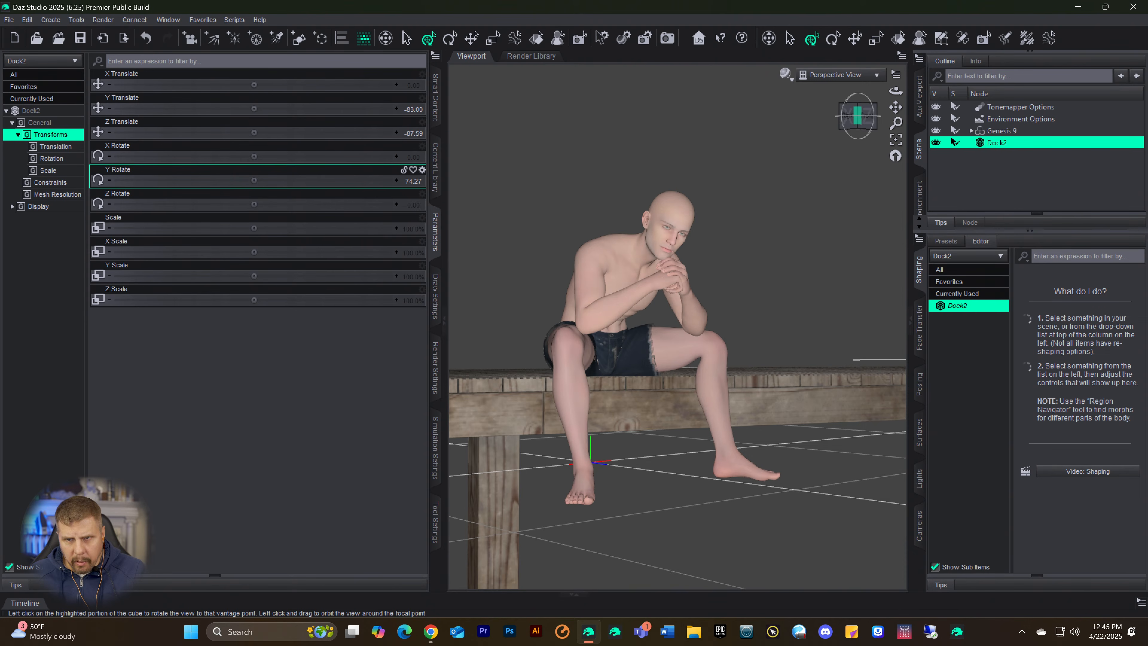
mouse_move(859, 118)
left_mouse_down()
mouse_move(910, 140)
mouse_move(911, 129)
mouse_move(852, 121)
left_mouse_up()
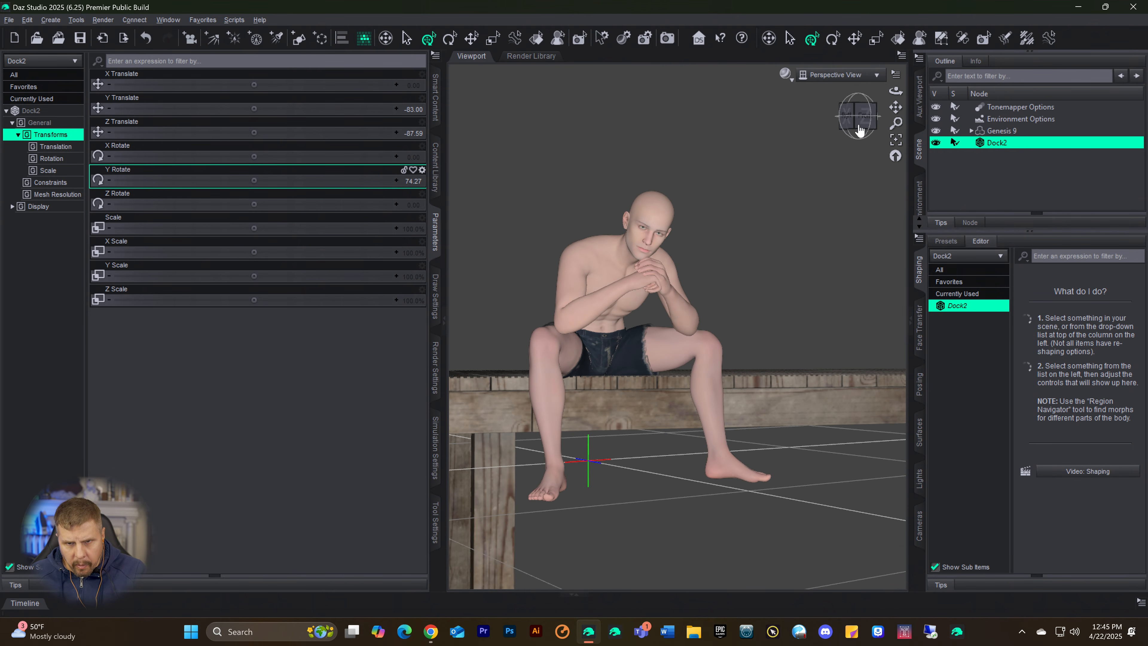
Step: Save the scene as Docker in the My DAZ Studio Renders folder, accepting all the save options including file compression
key("ctrl+s")
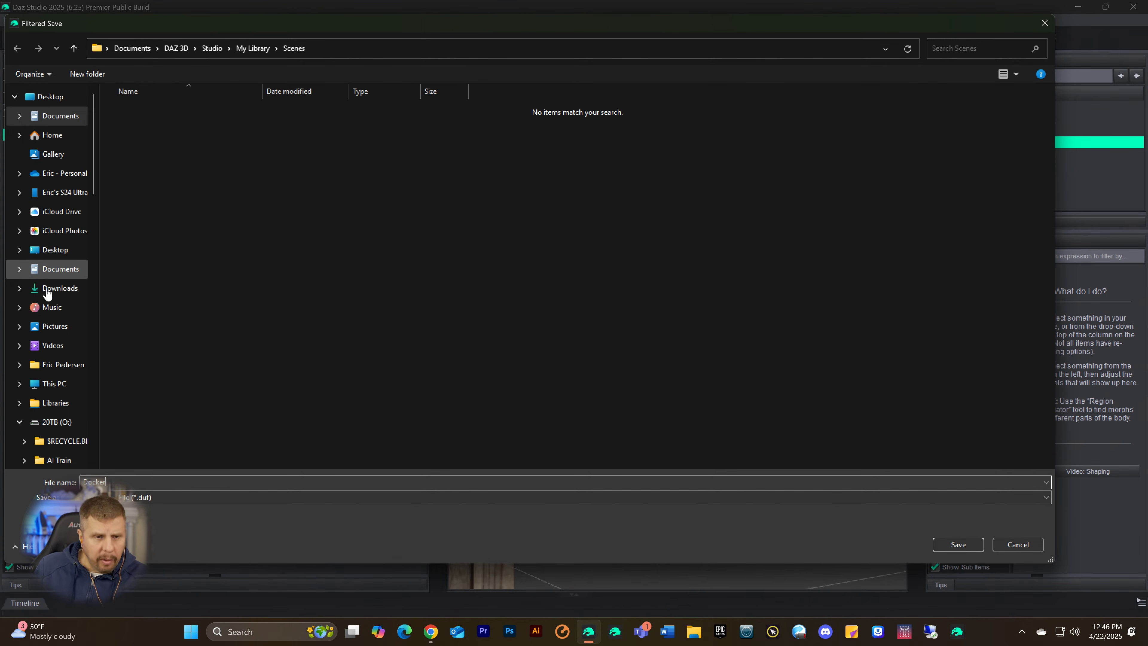
scroll(47, 298, "down", 2)
scroll(52, 297, "up", 1)
scroll(54, 293, "down", 4)
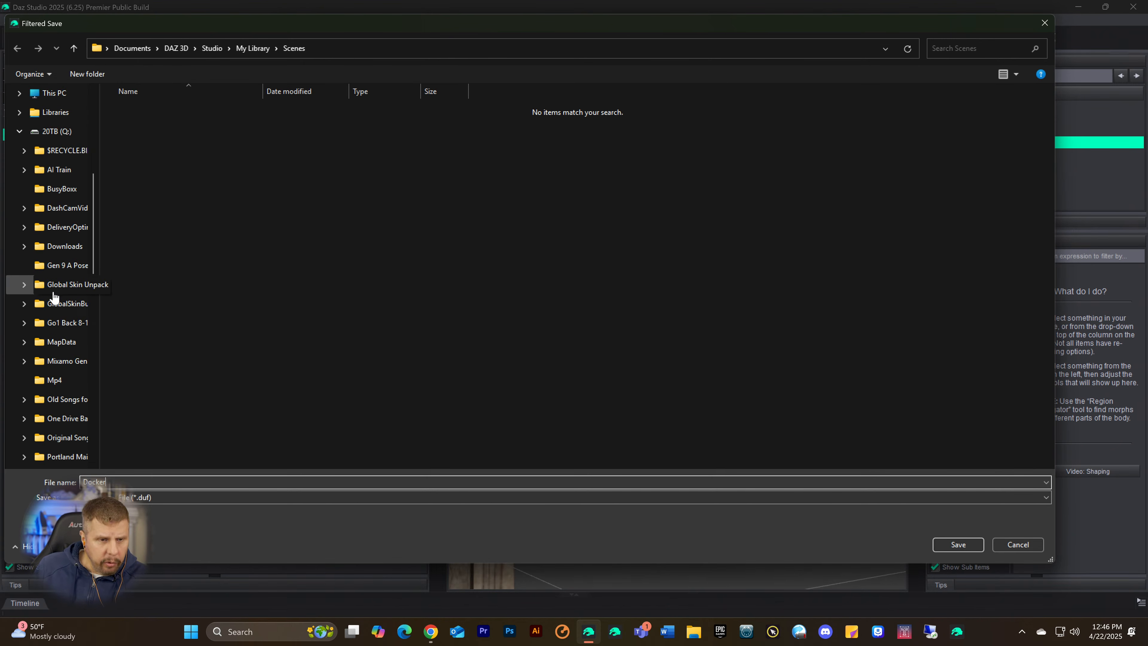
scroll(53, 285, "up", 5)
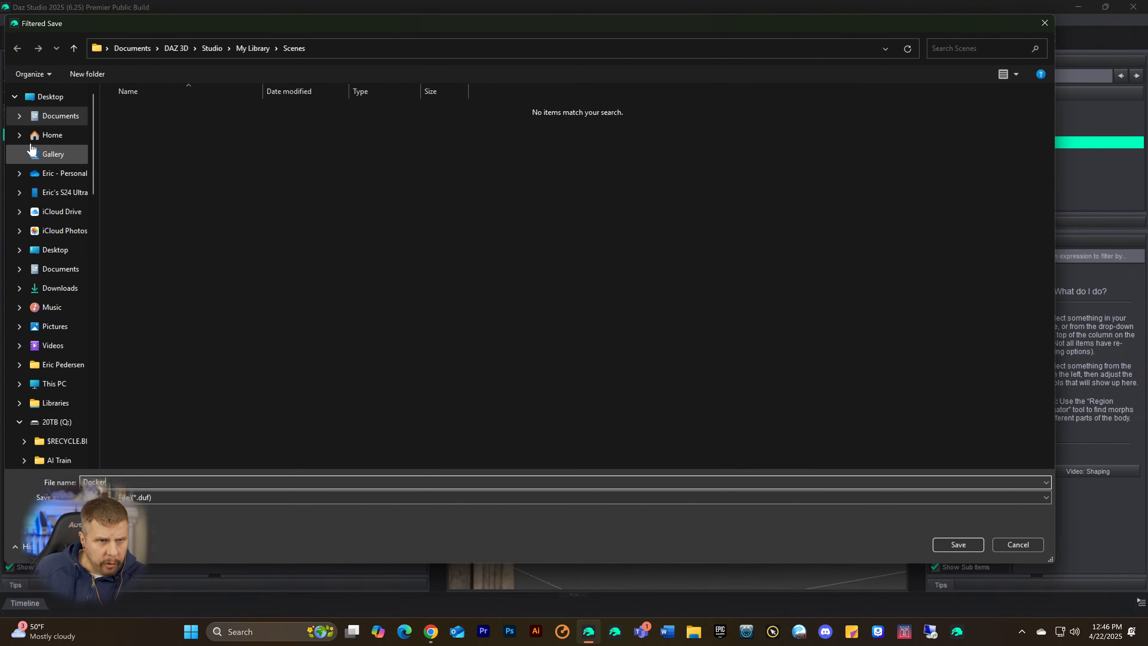
left_click(20, 136)
scroll(46, 272, "down", 3)
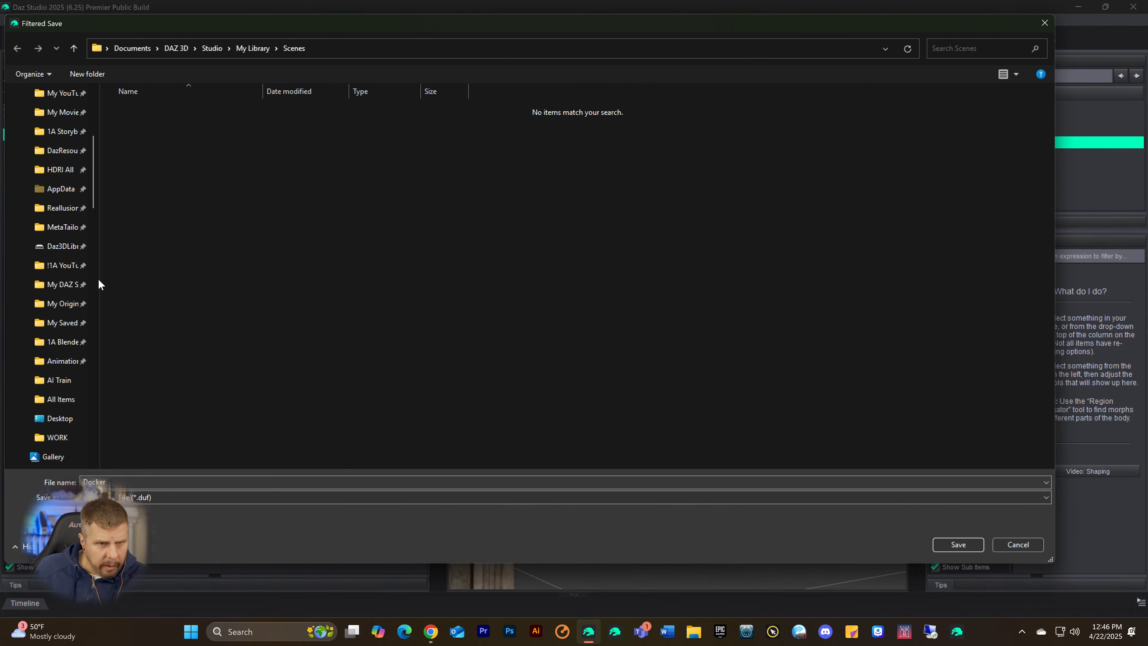
left_click_drag(99, 280, 188, 284)
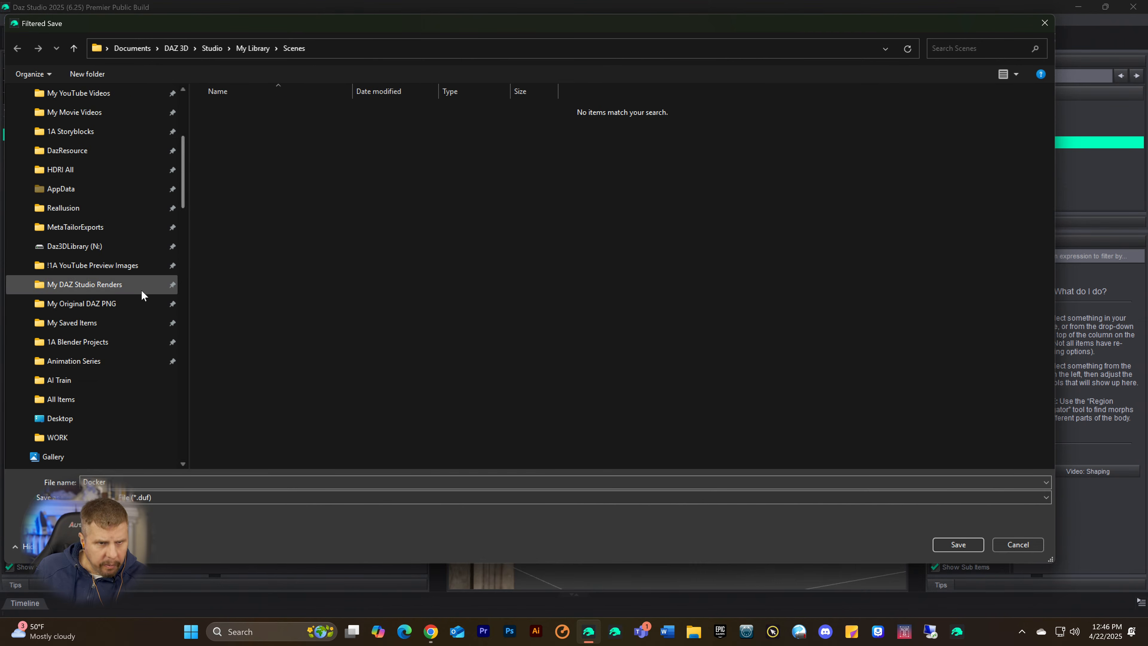
left_click(62, 289)
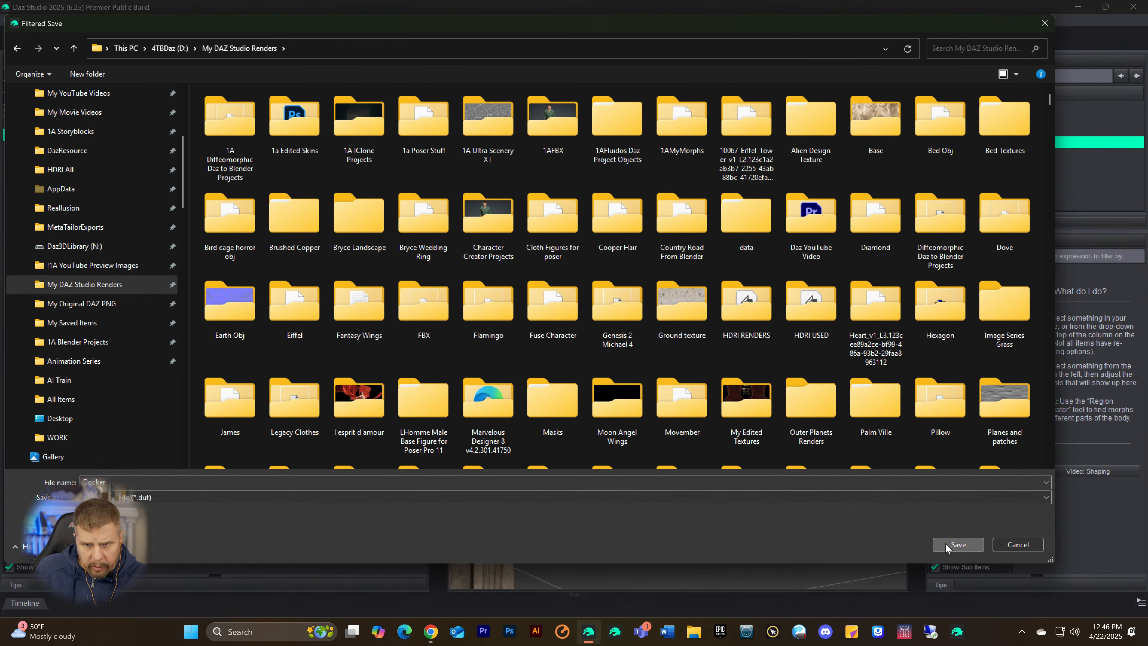
left_click(946, 543)
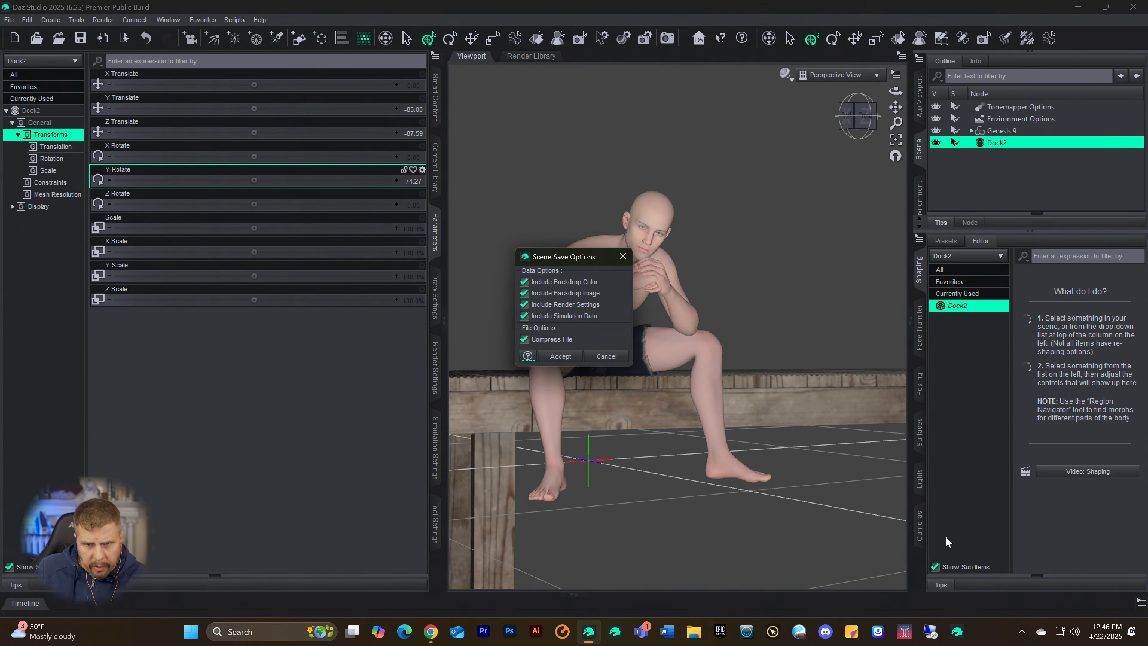
left_click(559, 356)
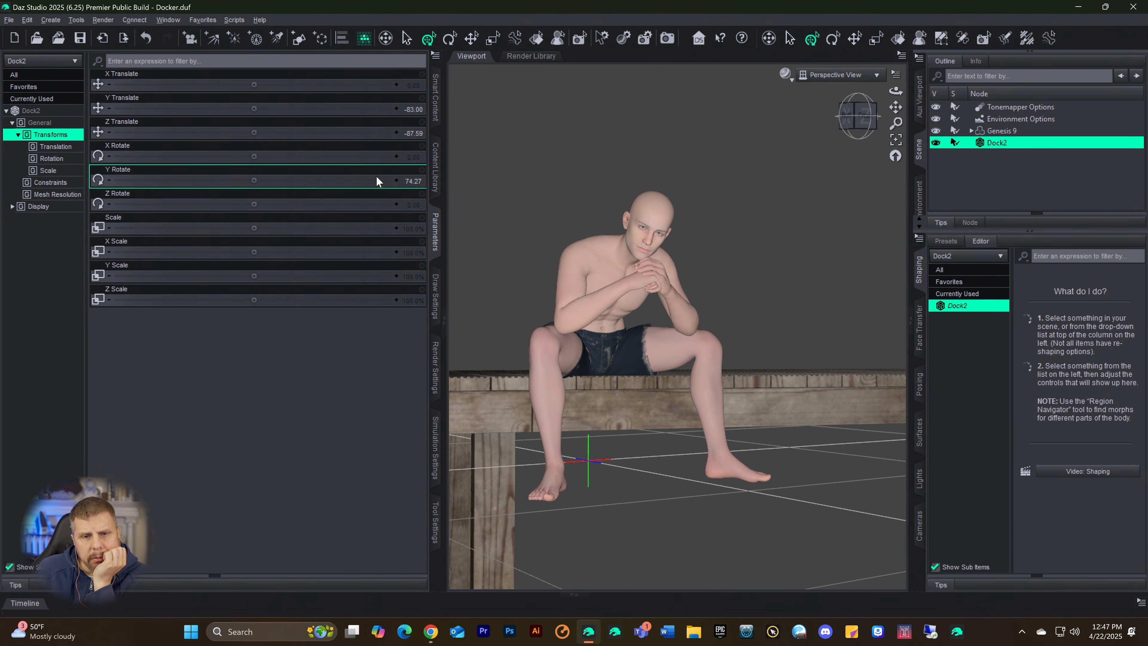
Step: Search the Smart Content files for "water" with nothing selected in the scene
left_click(435, 110)
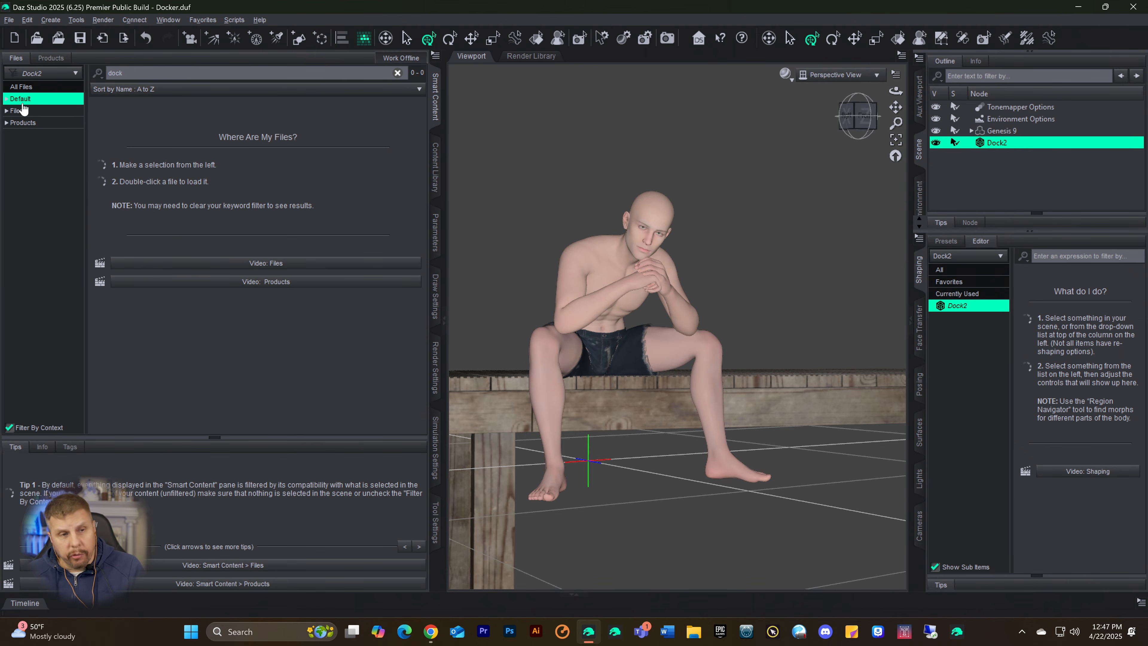
left_click_drag(138, 73, 99, 74)
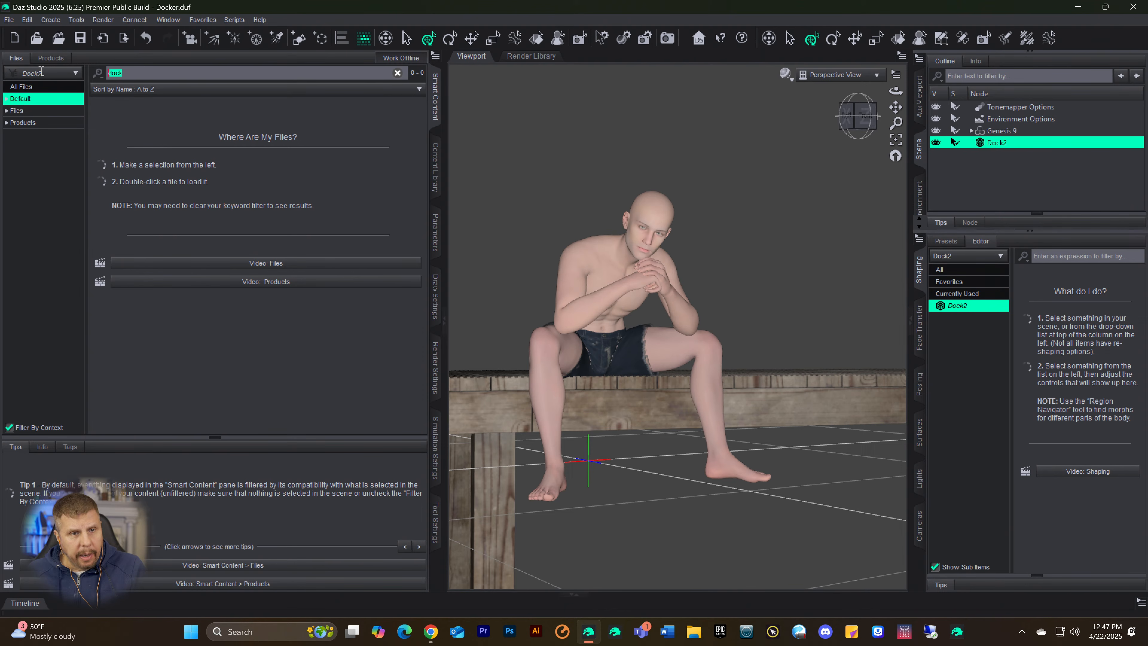
type("water")
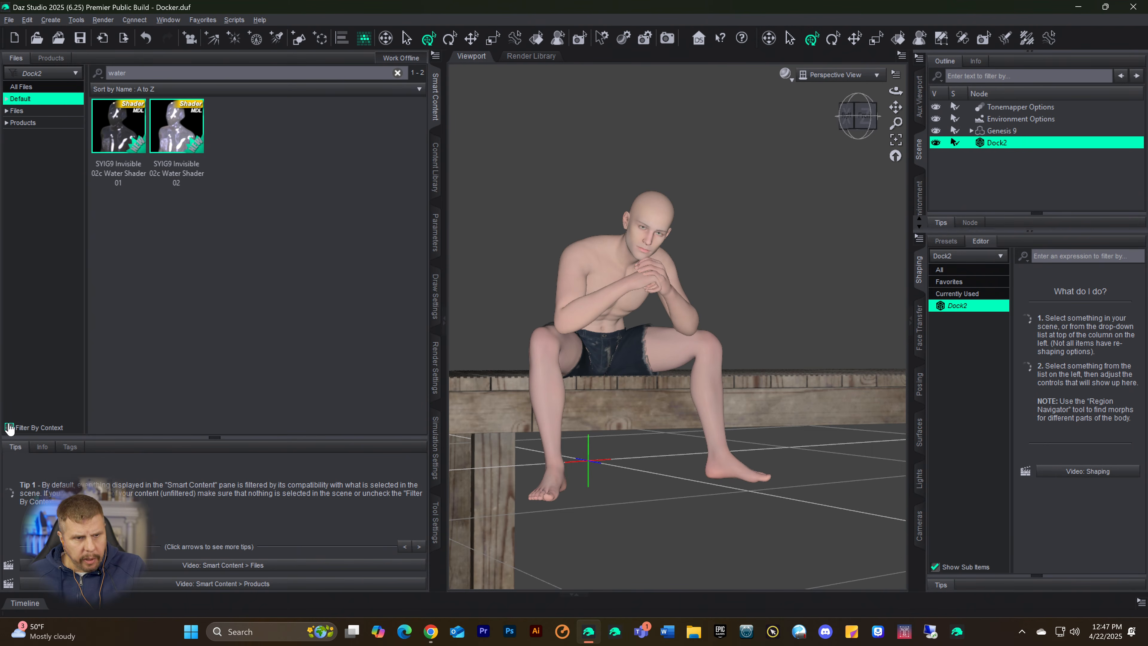
left_click(976, 171)
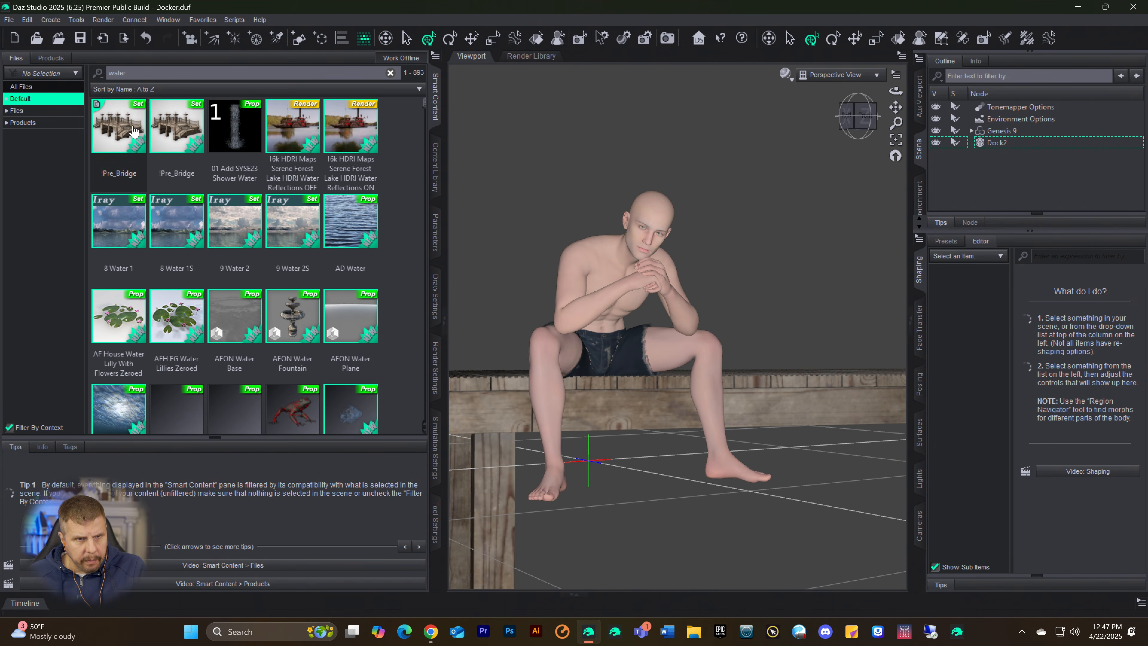
Step: Load the Crystal Cave Water prop beneath the dock and switch the viewport to the Iray preview
scroll(269, 217, "down", 10)
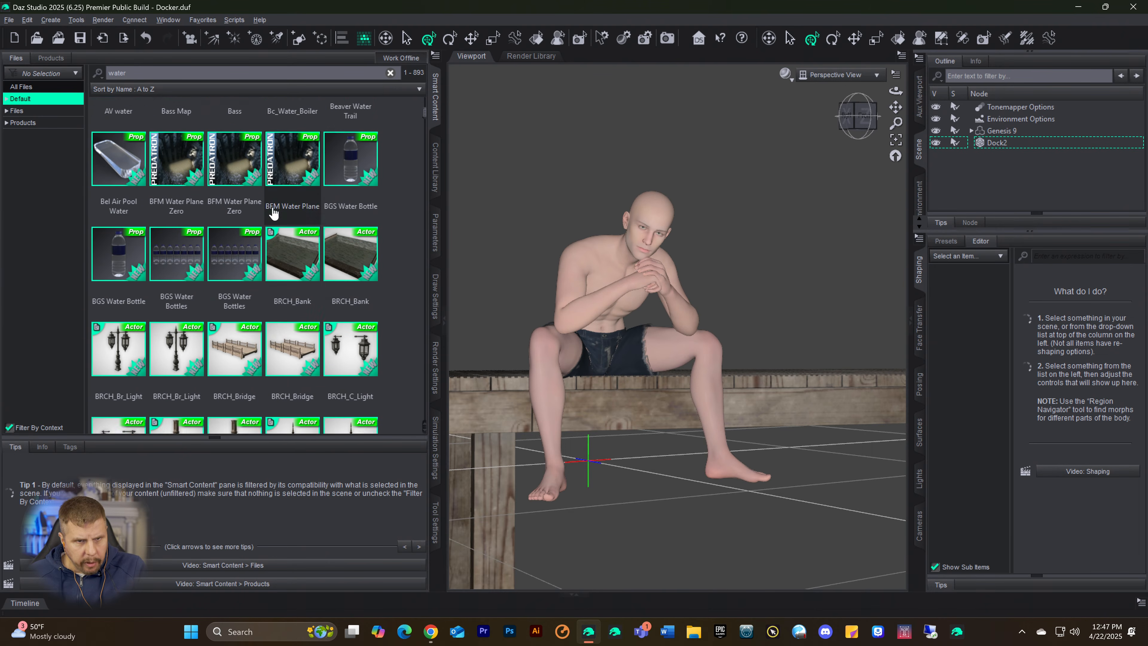
scroll(273, 213, "down", 8)
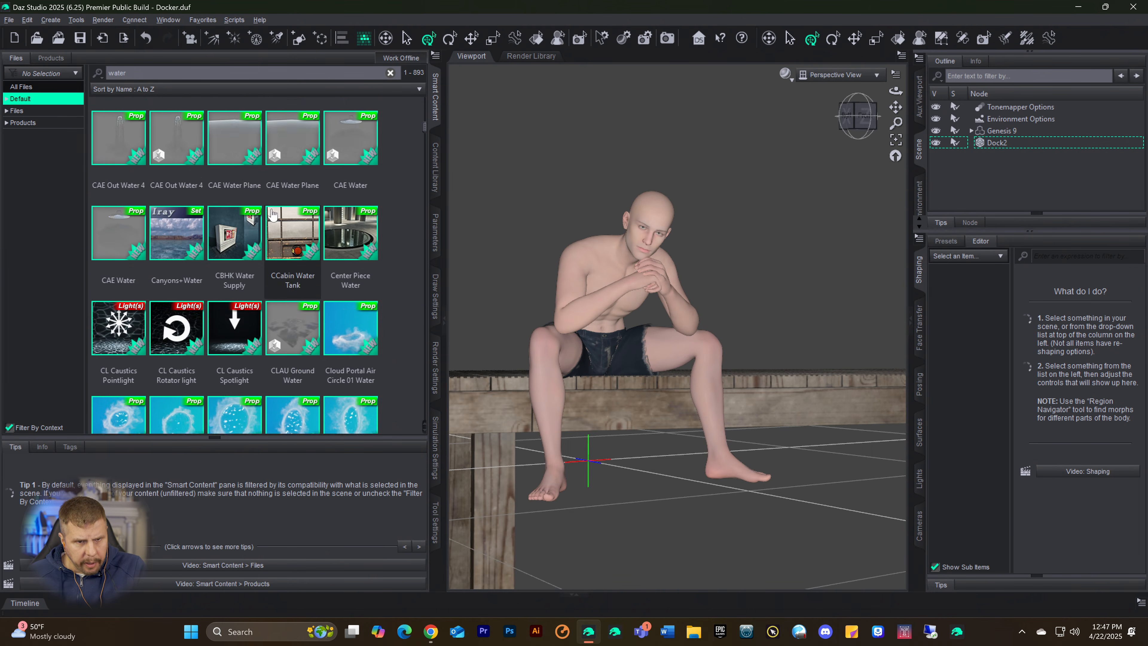
scroll(279, 248, "down", 8)
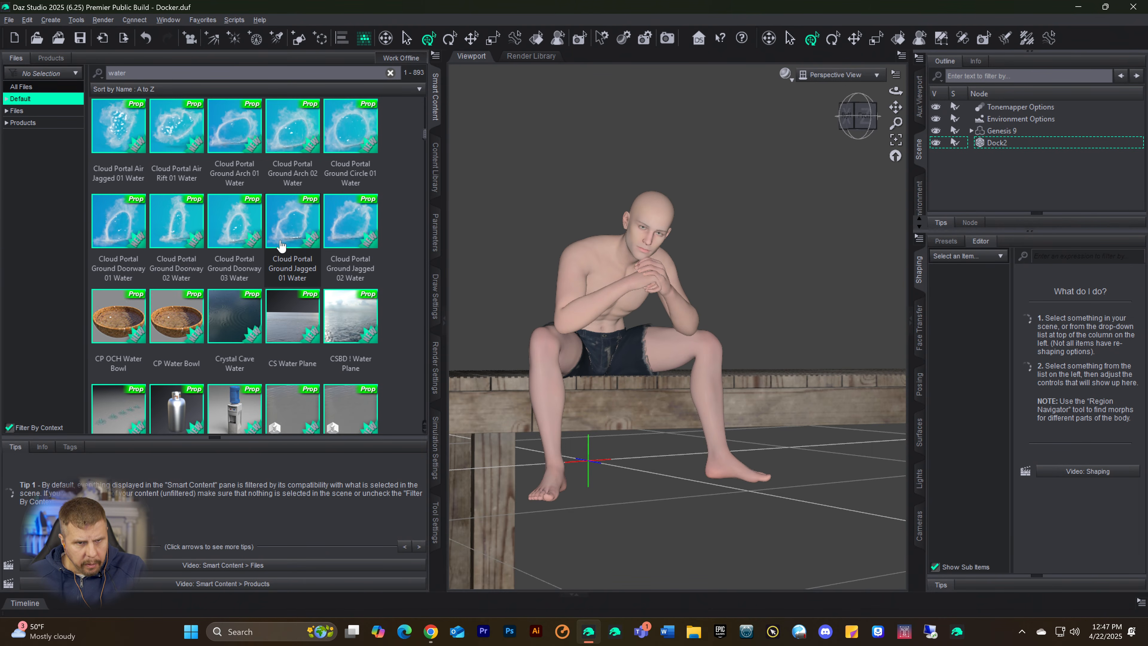
scroll(280, 245, "up", 3)
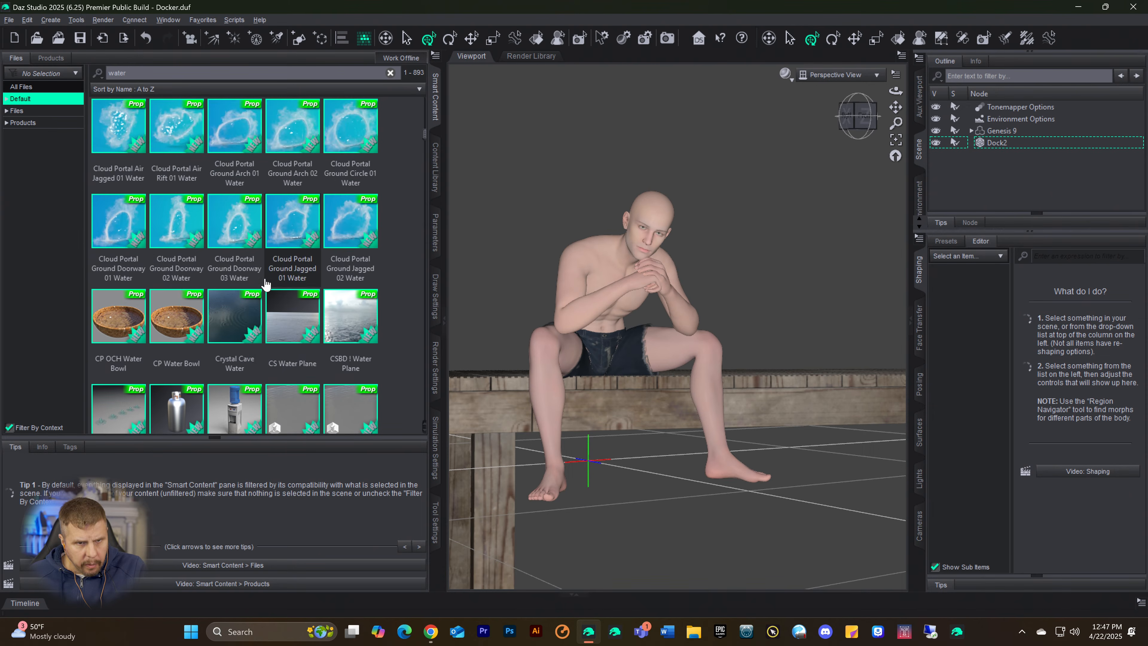
double_click(245, 309)
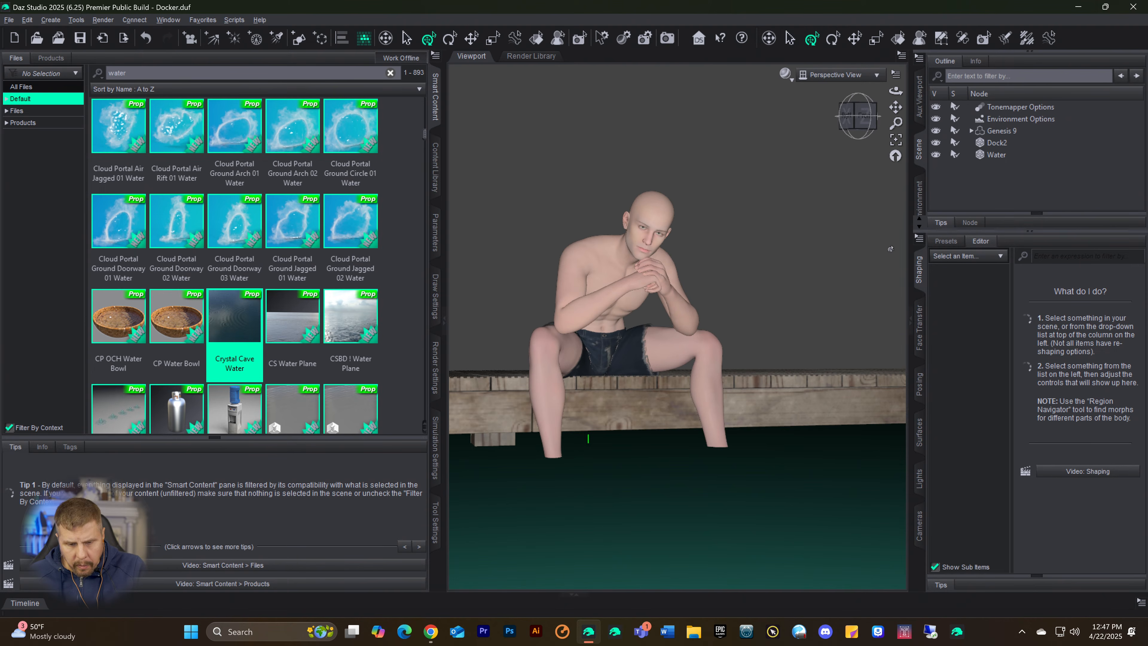
key("ctrl+0")
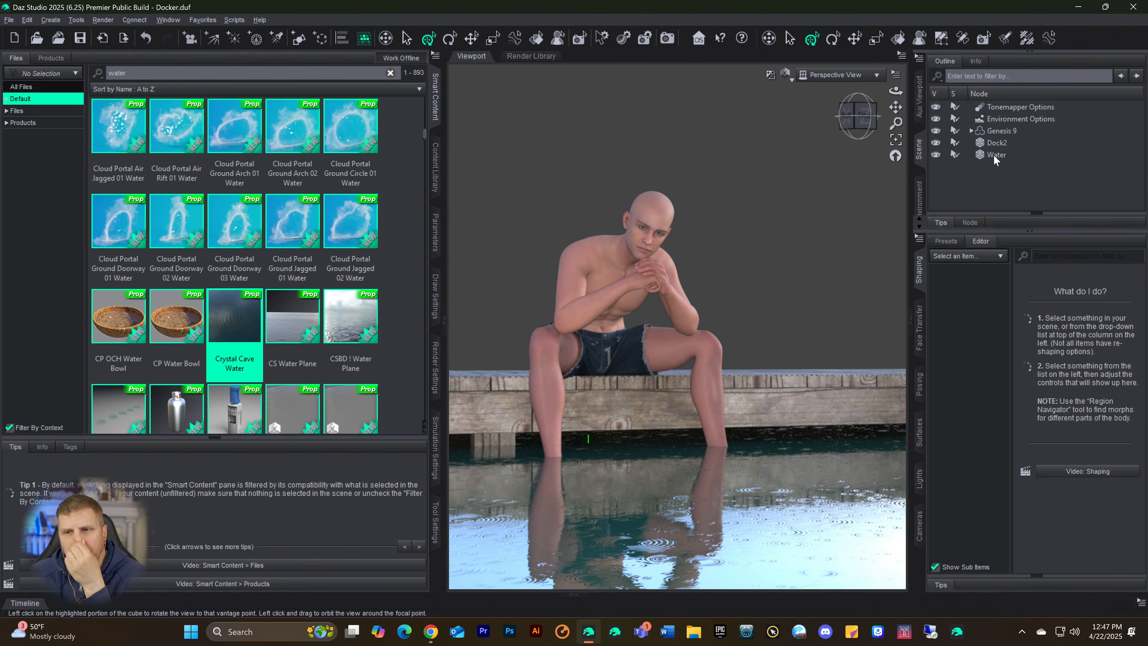
Step: Select the Genesis 9 figure and display the dForce engine's Simulation settings
left_click(992, 132)
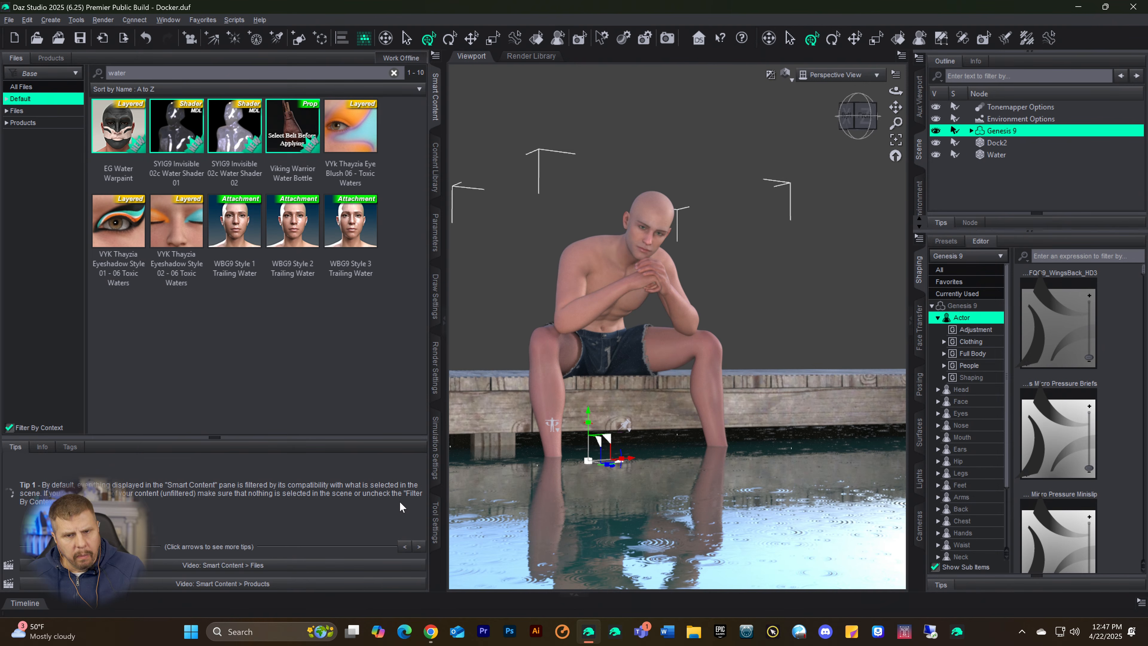
left_click(436, 469)
left_click(31, 132)
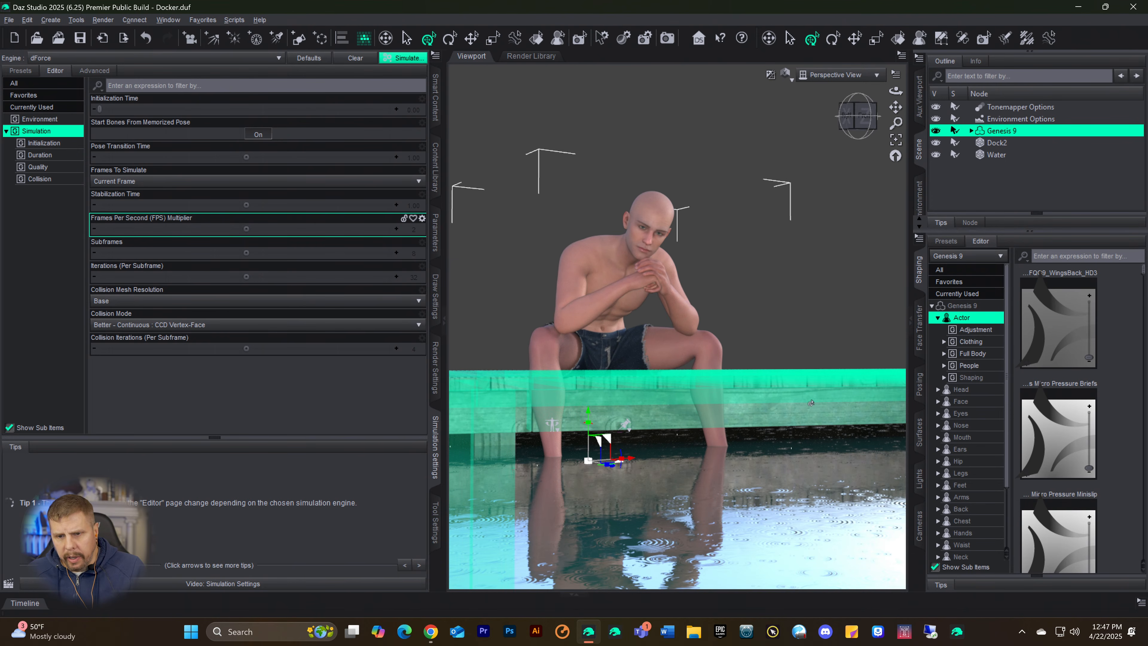
Step: Hide the Dock2 and Water props in the scene so only the figure and its clothing remain visible
left_click(995, 143)
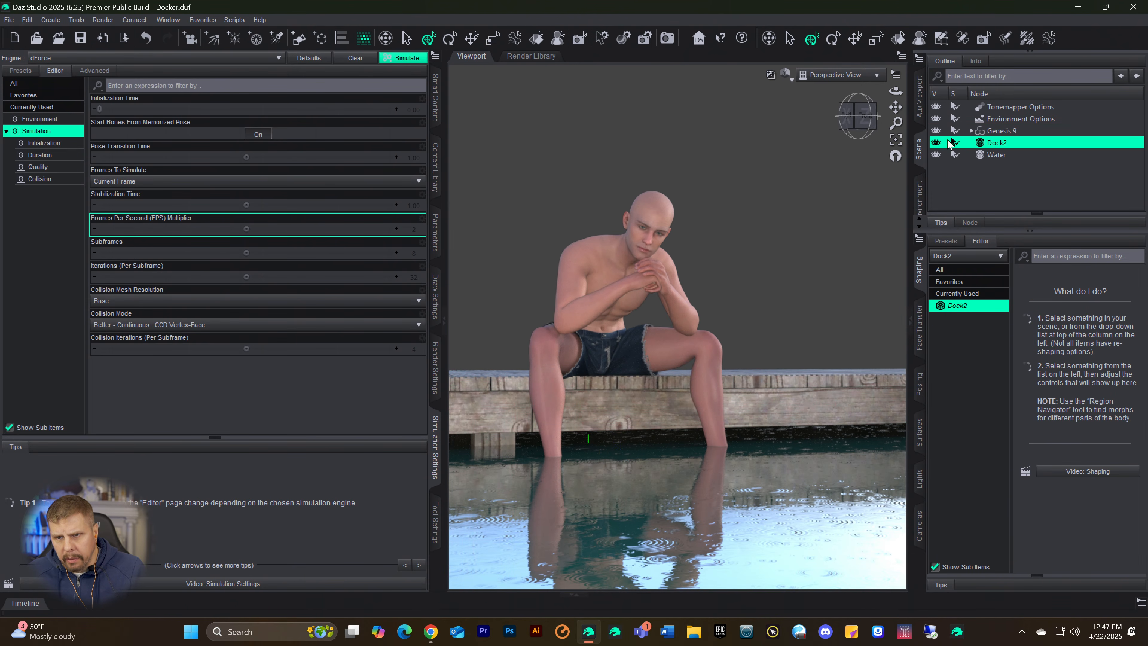
left_click(936, 143)
left_click(947, 155)
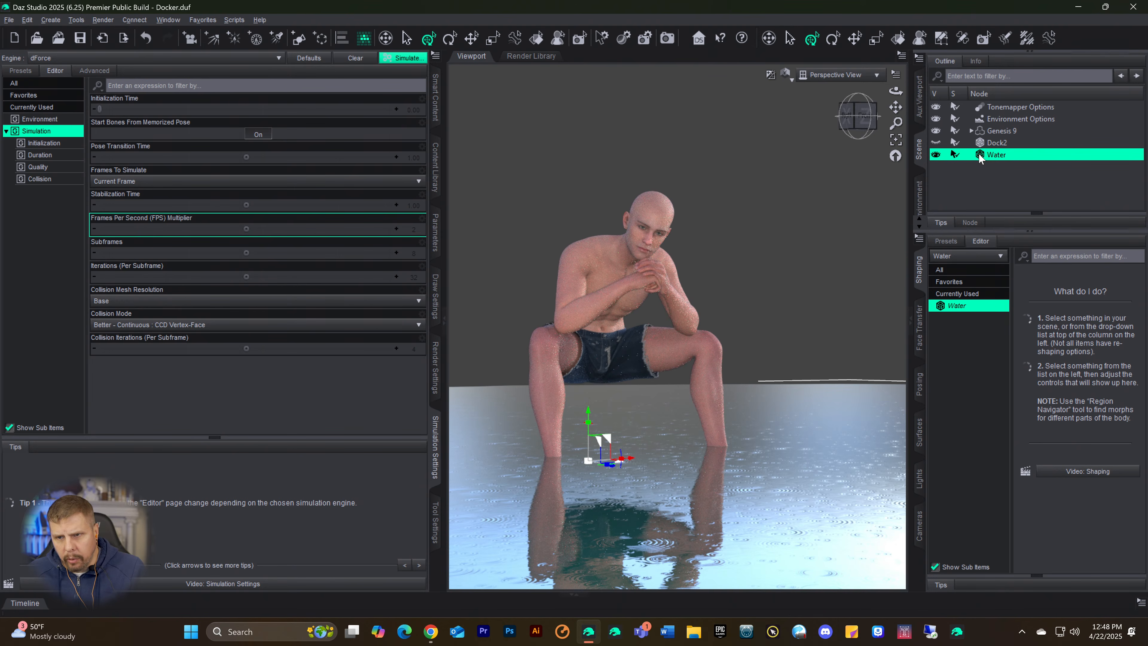
left_click(935, 154)
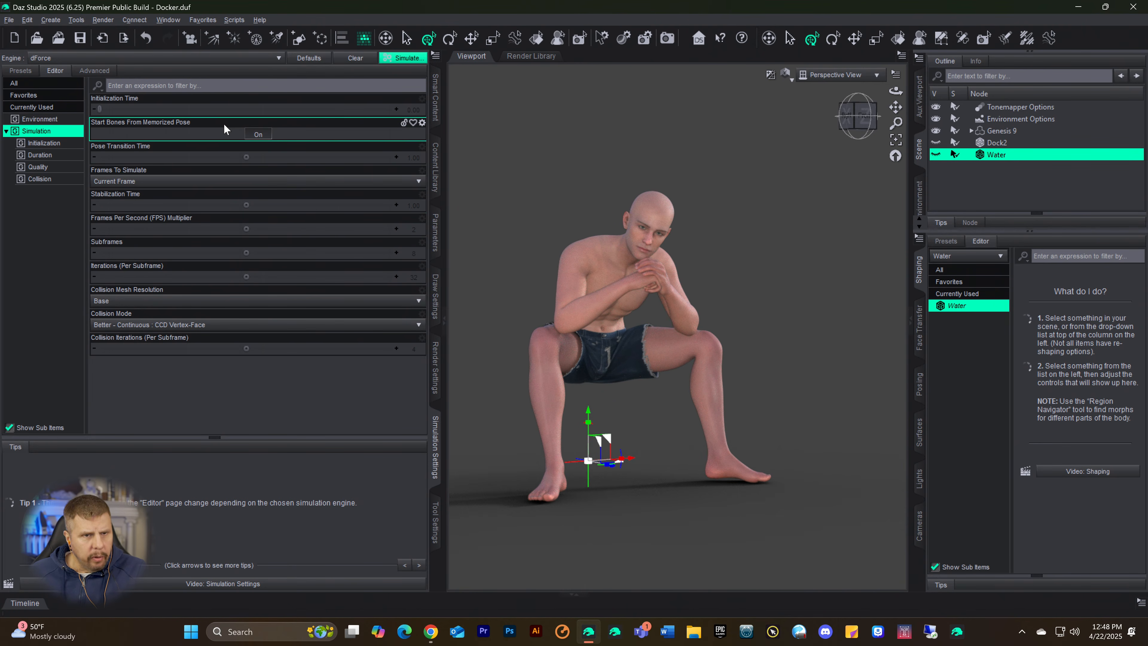
Step: Turn off Start Bones From Memorized Pose and try to run the dForce simulation, accepting the kernel recompilation
left_click(258, 135)
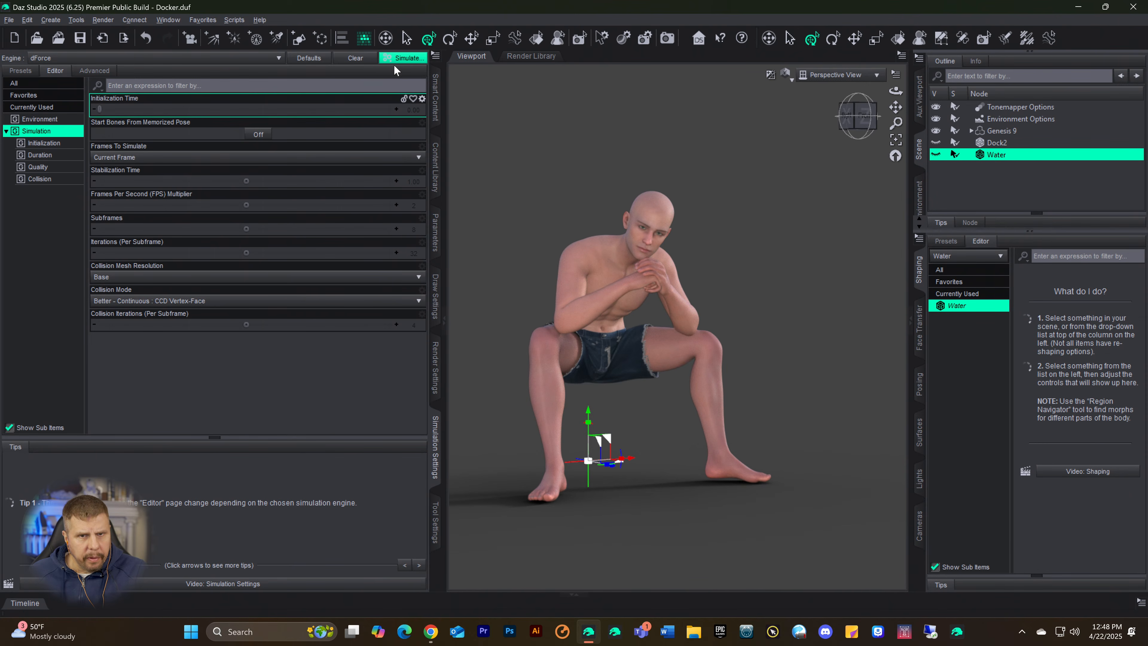
left_click(399, 59)
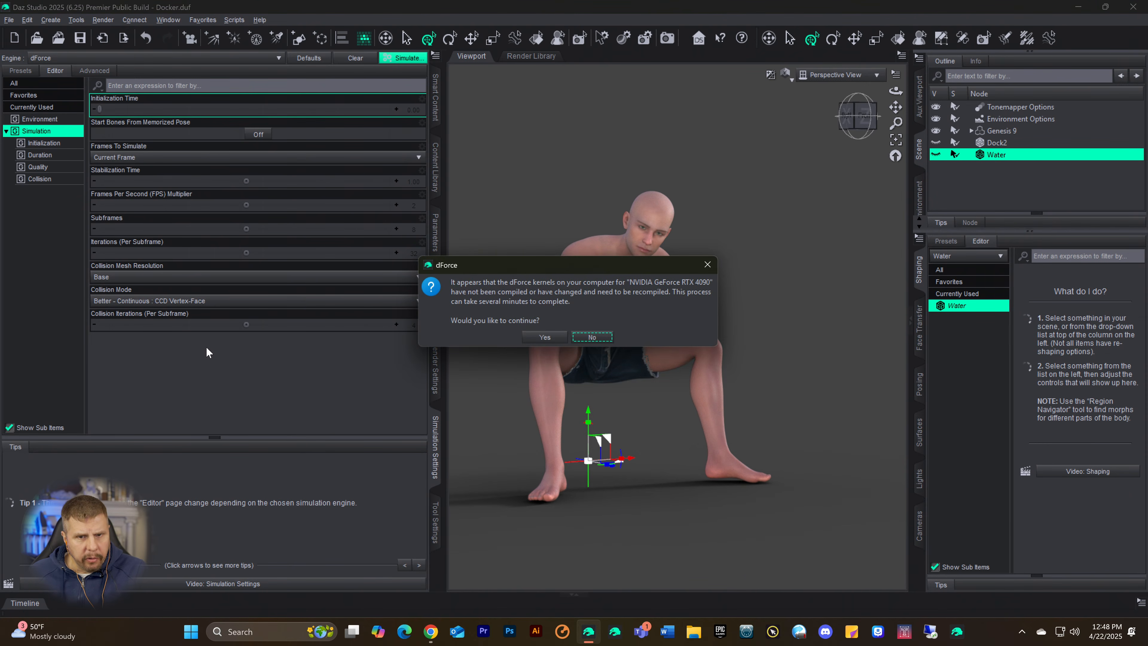
left_click(545, 337)
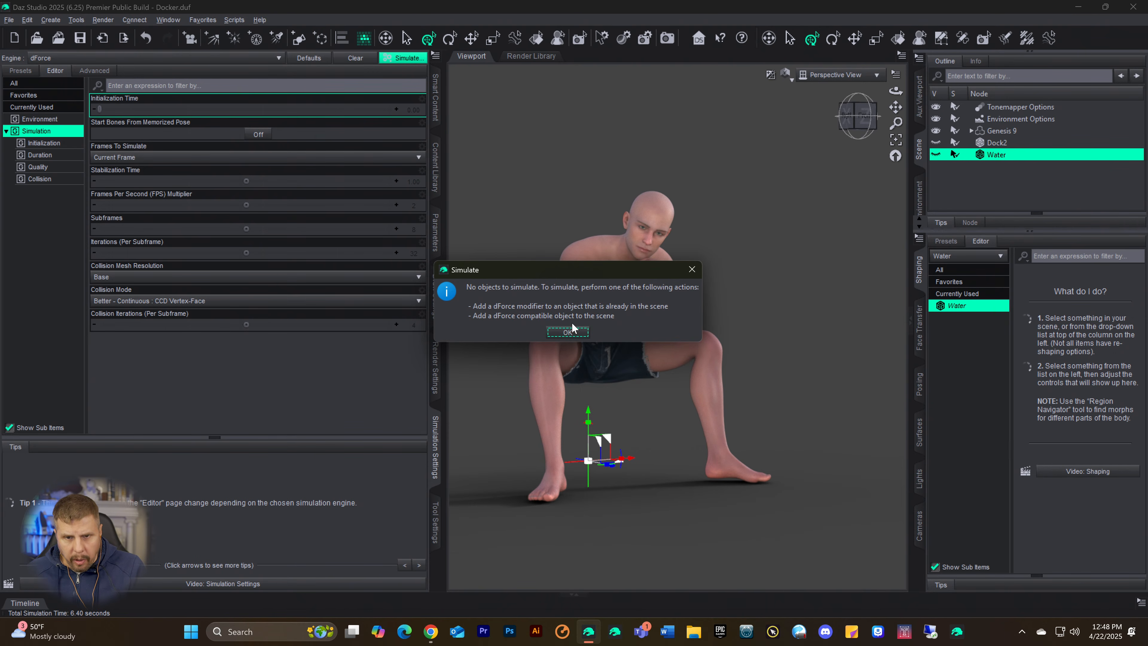
left_click(570, 330)
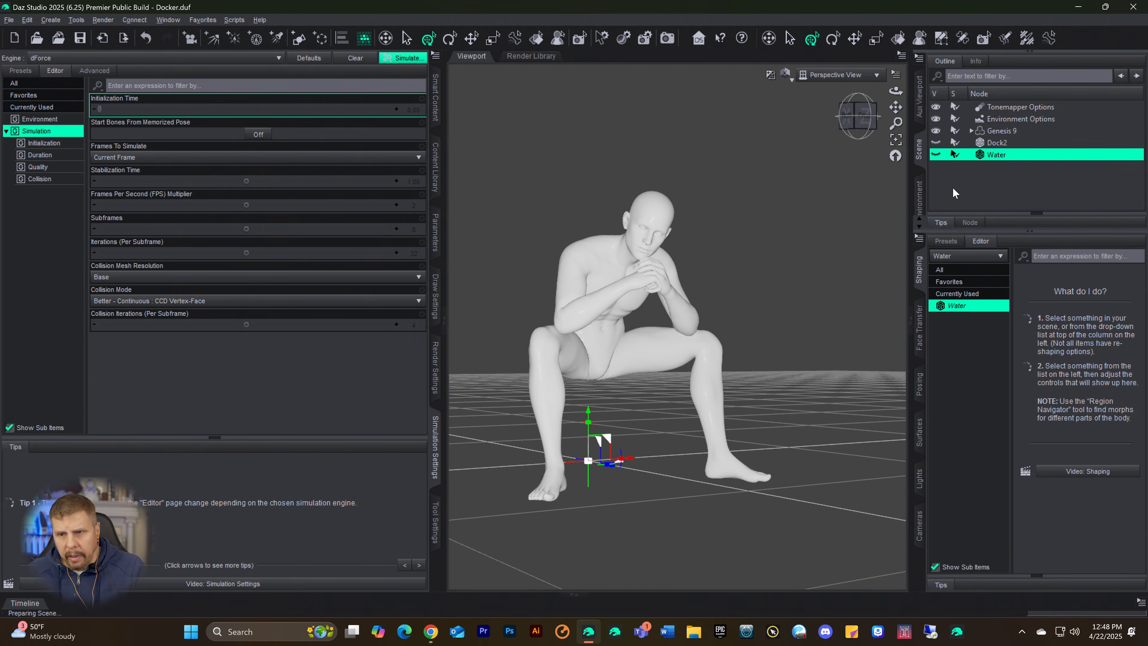
Step: Add a dForce Dynamic Surface modifier to the figure's Surfs Up Shorts and start the simulation, moving its progress window off the figure
left_click(972, 130)
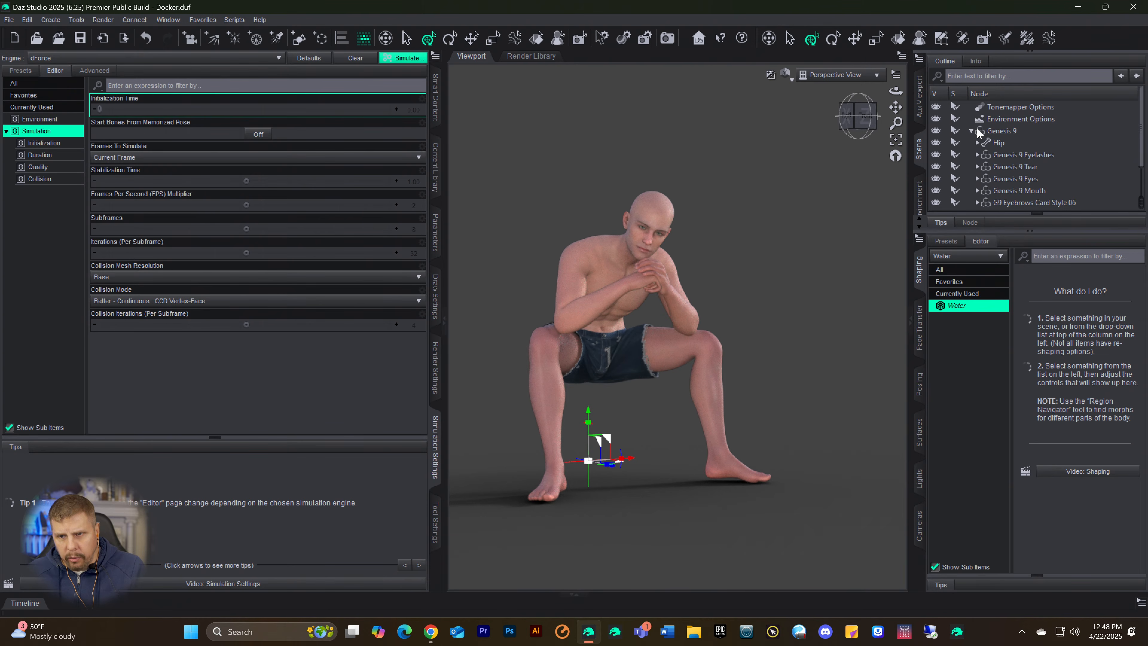
scroll(1038, 153, "down", 1)
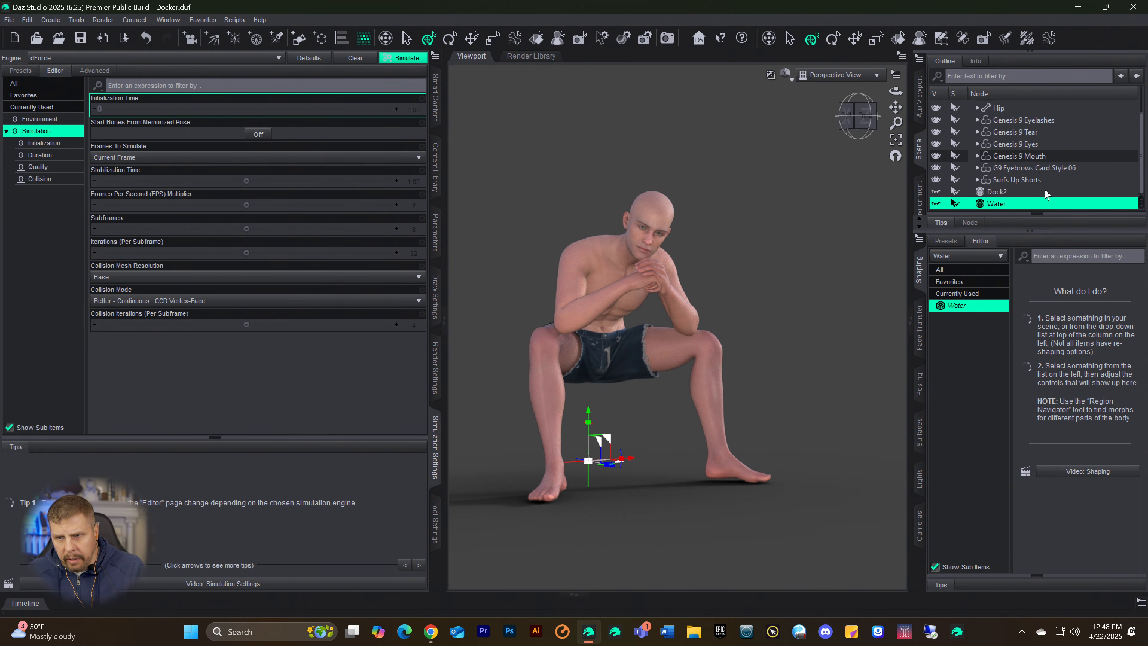
left_click(1013, 179)
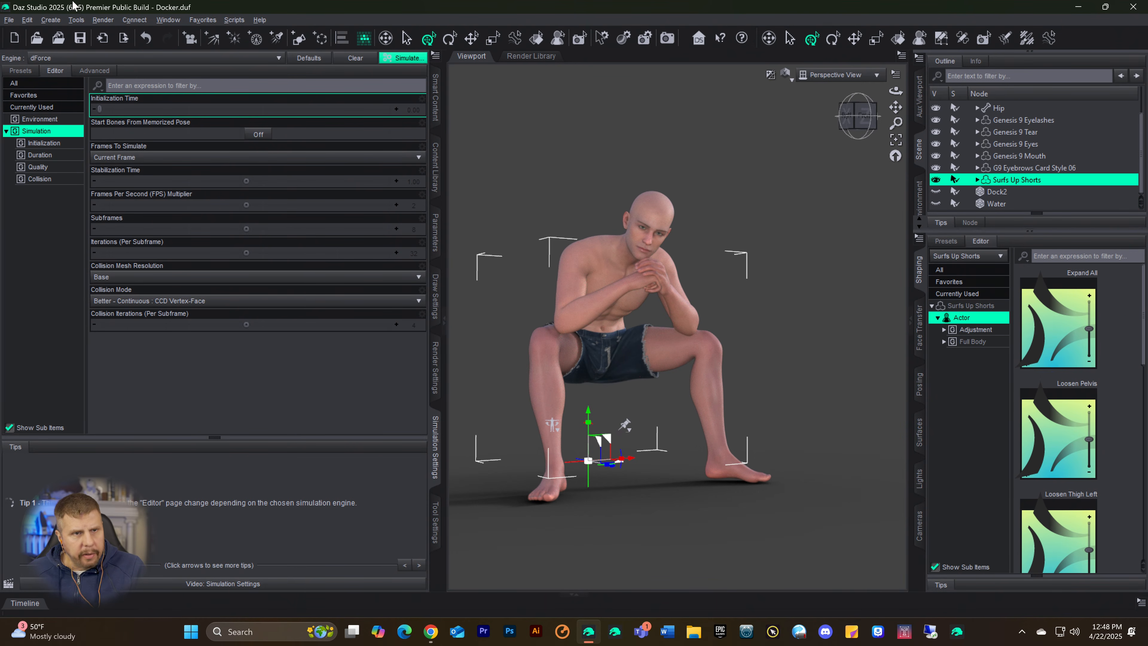
left_click(33, 20)
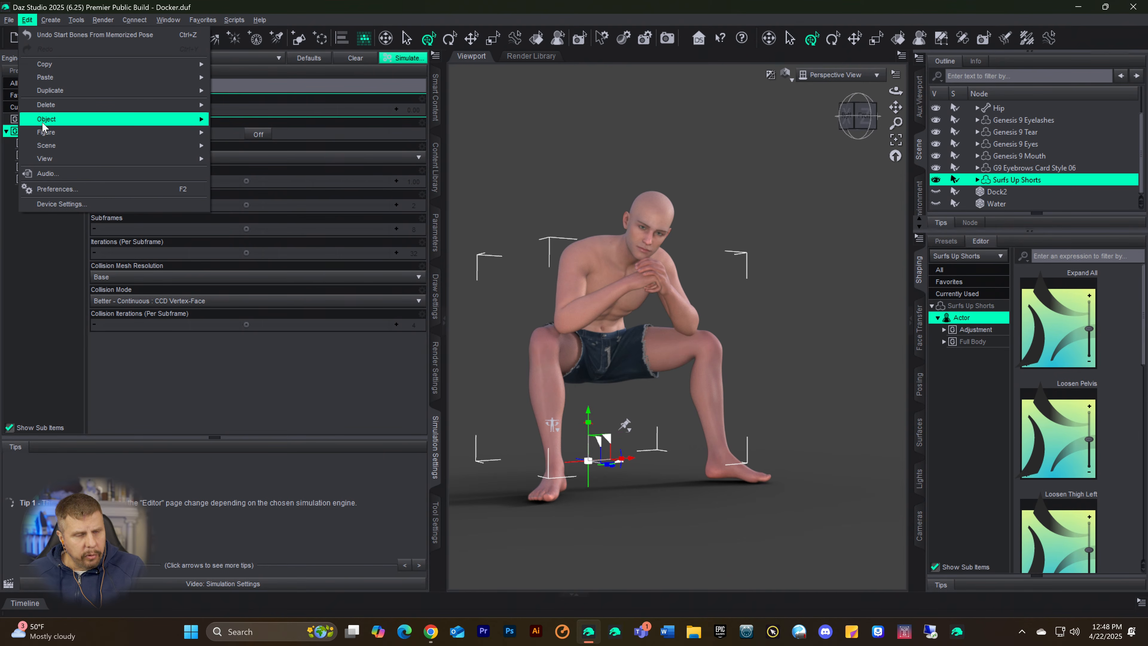
mouse_move(44, 127)
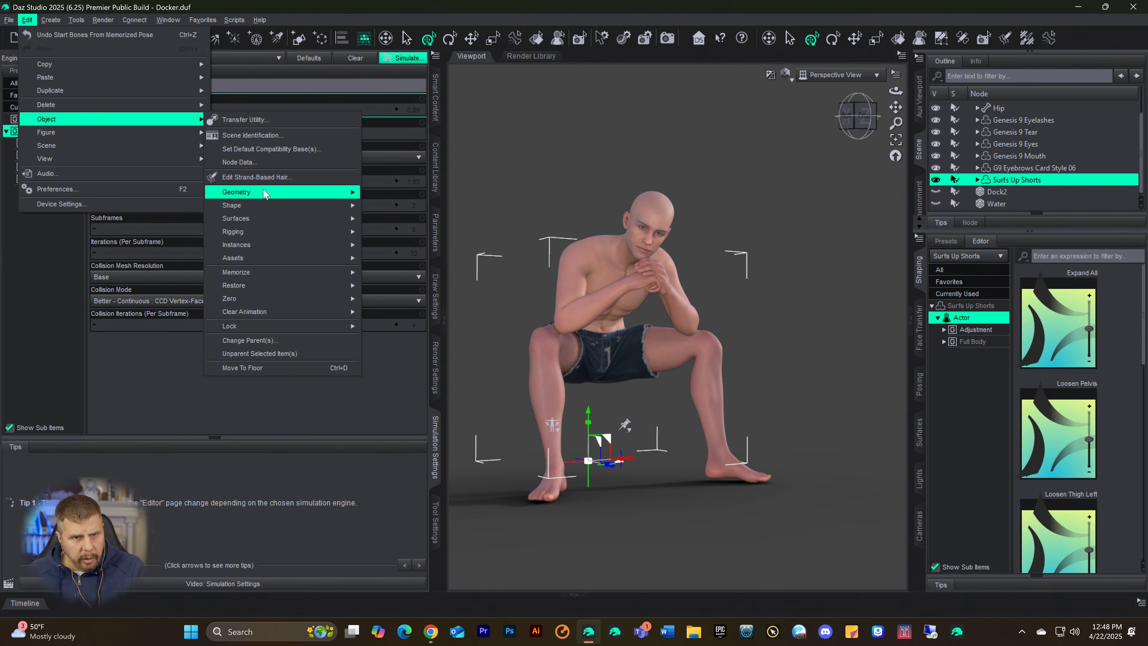
mouse_move(268, 194)
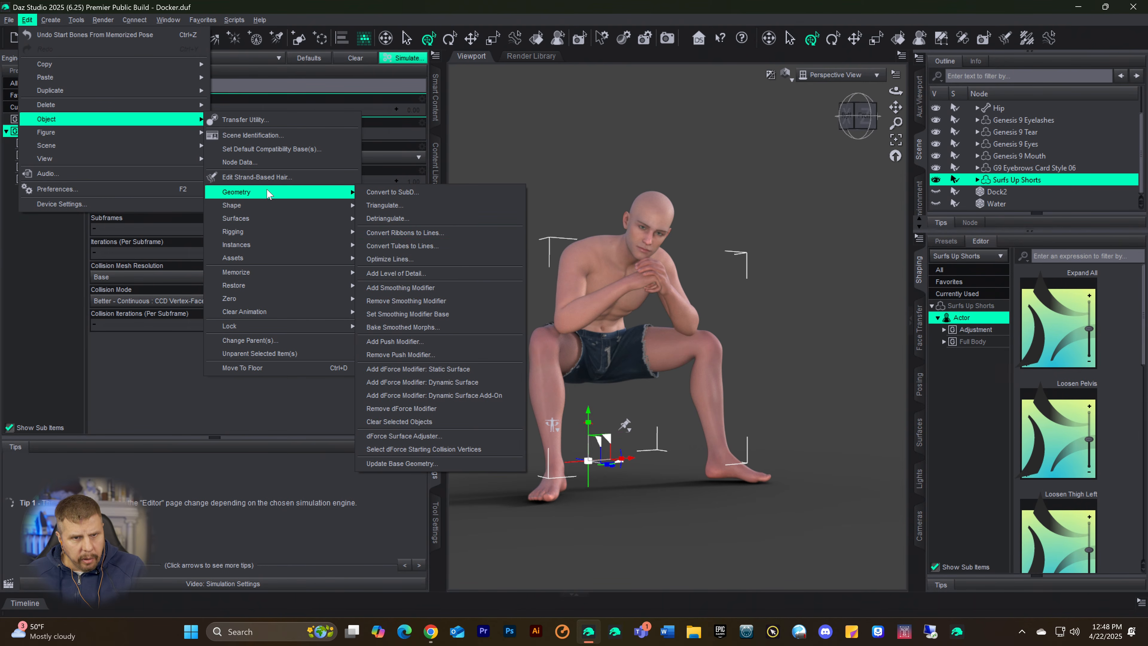
left_click(415, 383)
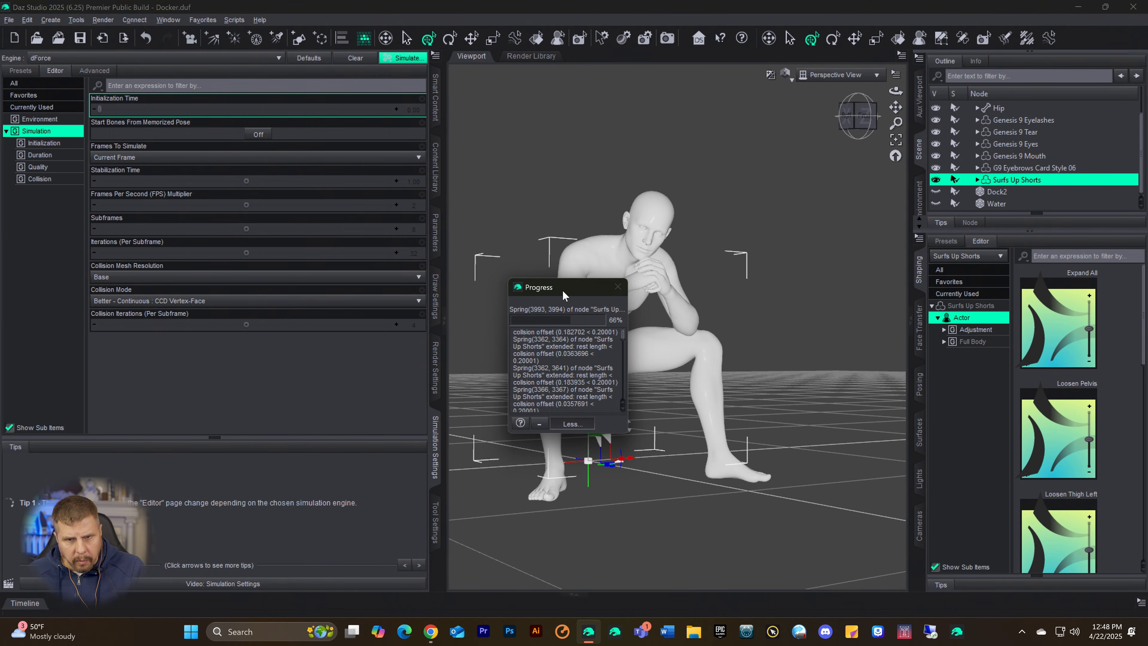
left_click_drag(564, 294, 298, 303)
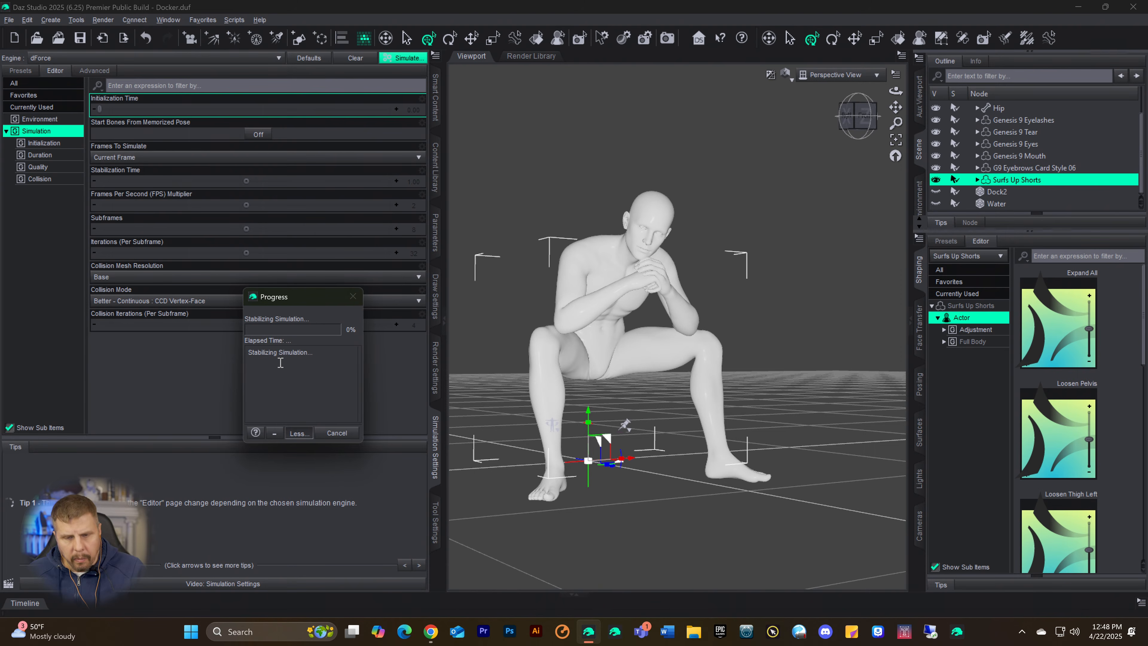
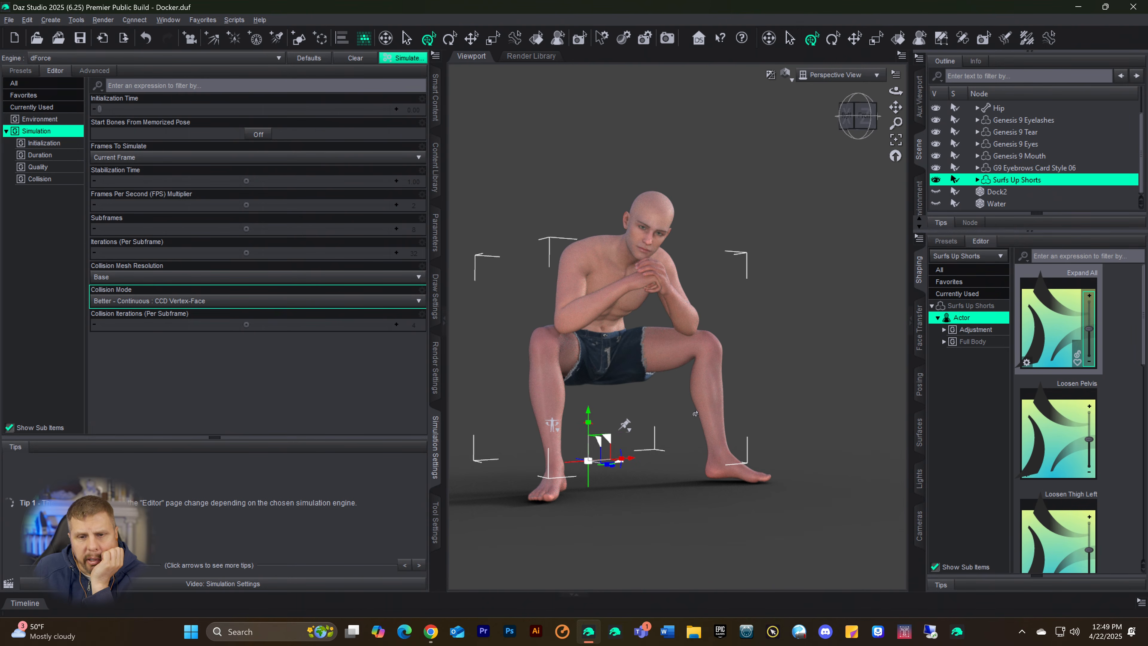
Step: Make the hidden Dock2 prop visible again in the scene and select the Water prop
left_click(983, 191)
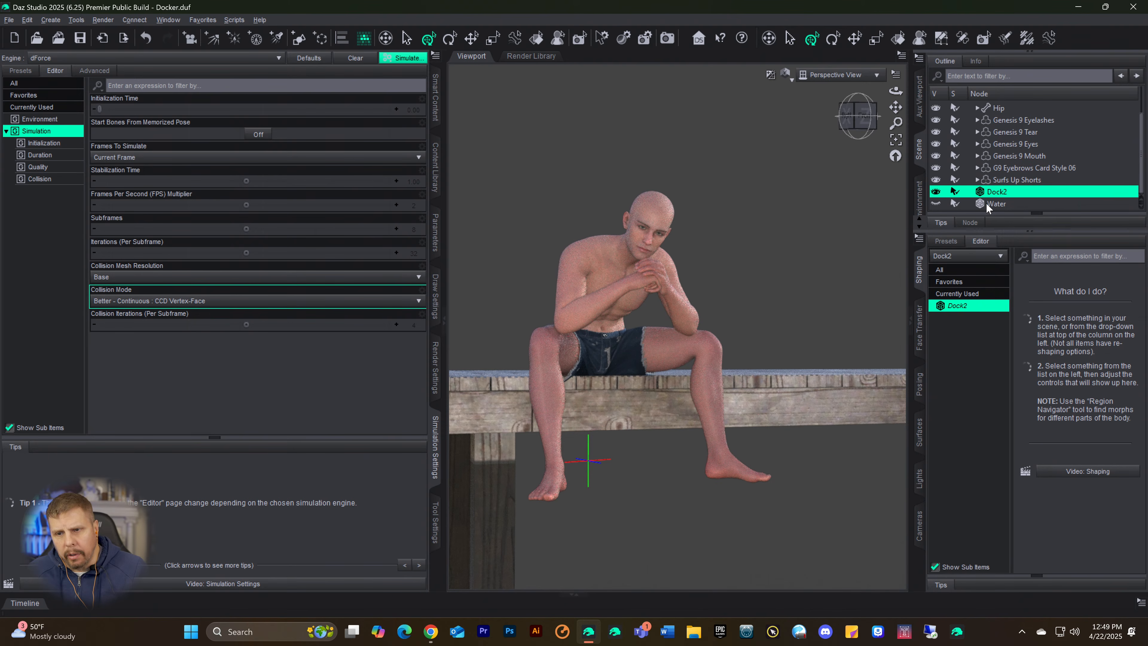
left_click(985, 204)
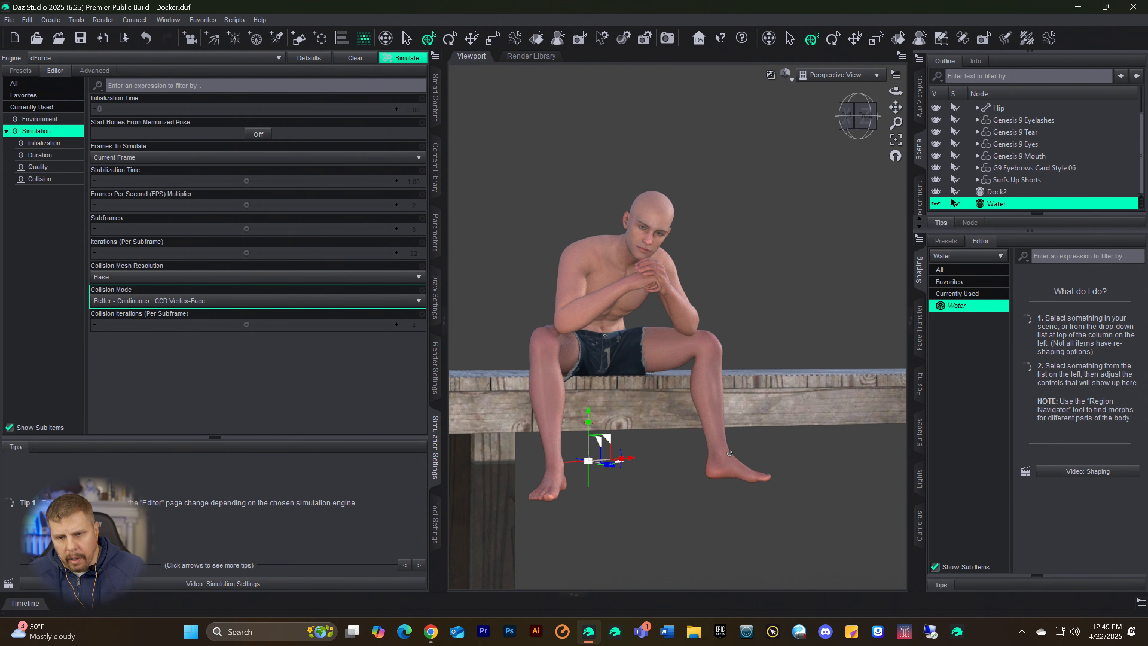
Step: Switch the viewport to Texture Shaded display and set the Bend of the figure's left foot to 38.80
left_click(730, 468)
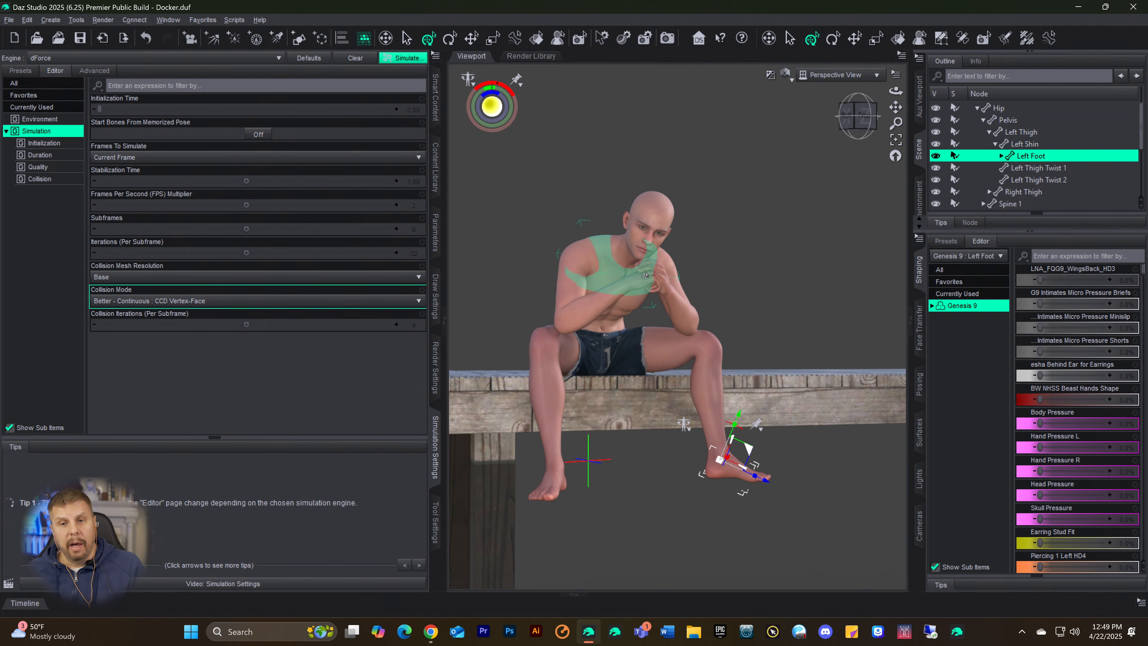
left_click(788, 81)
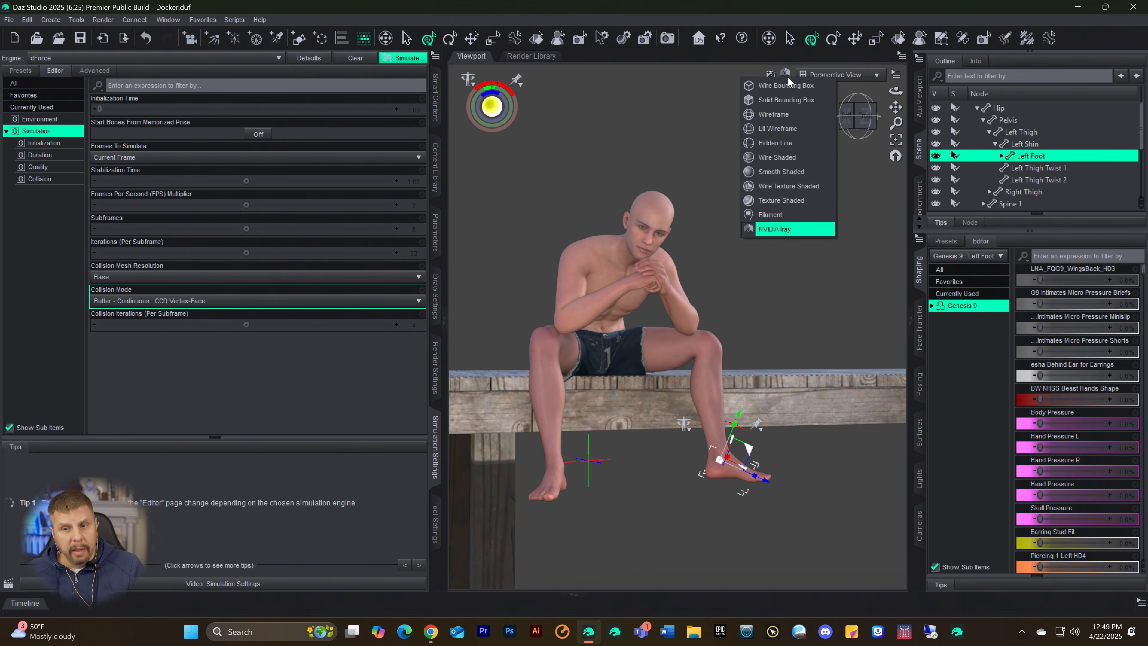
left_click(751, 8)
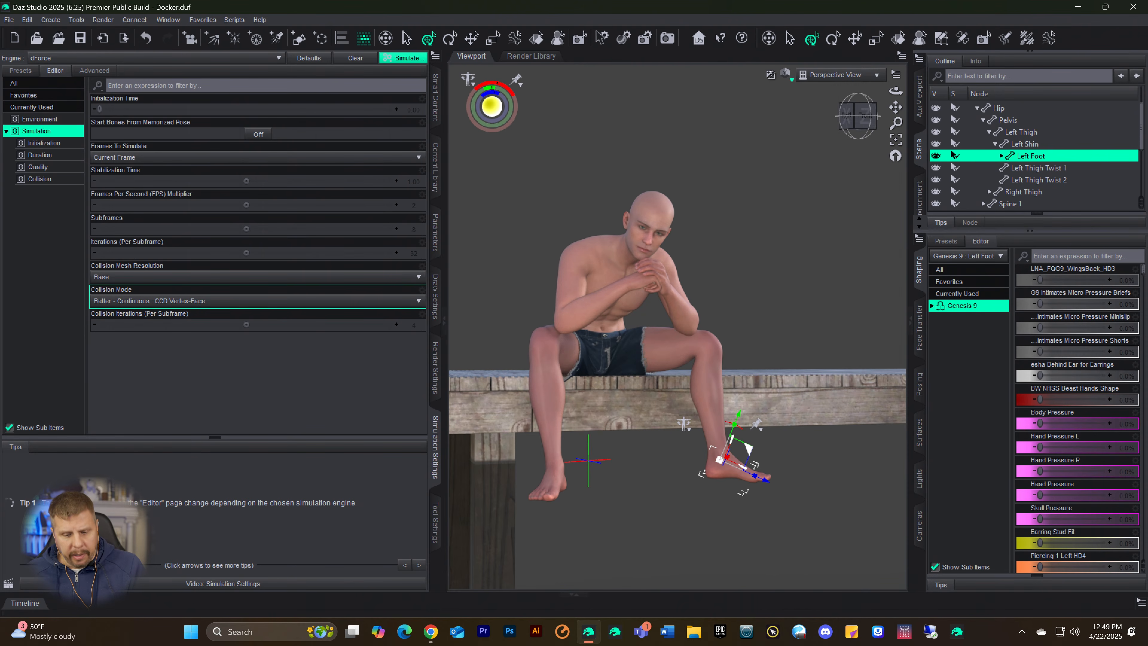
key("ctrl+9")
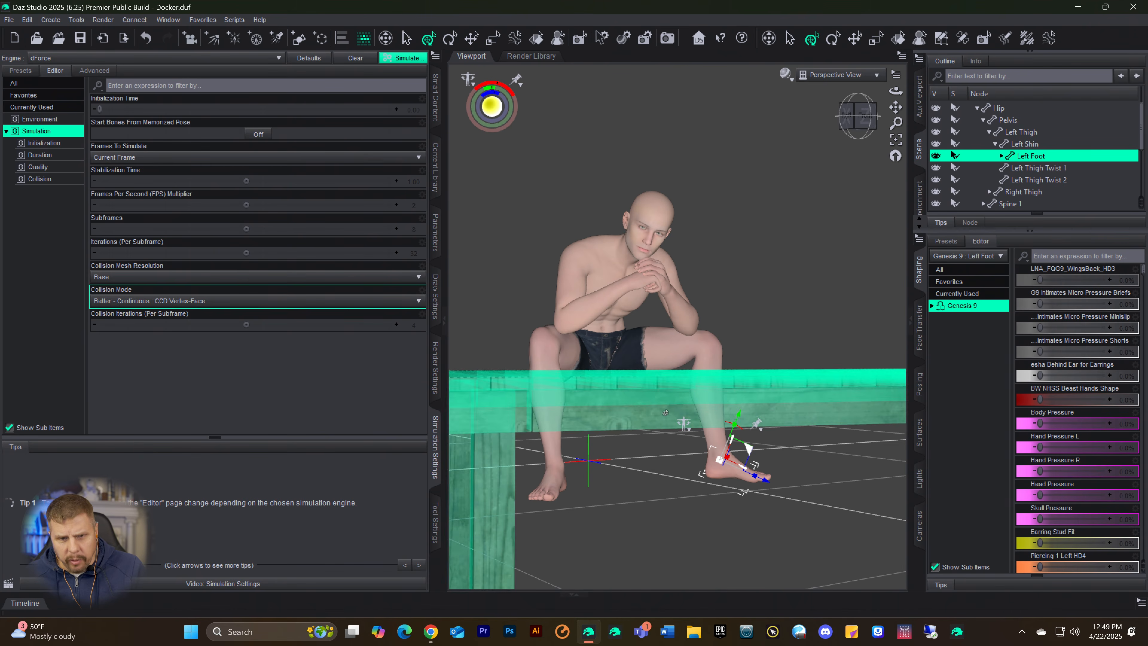
left_click(436, 235)
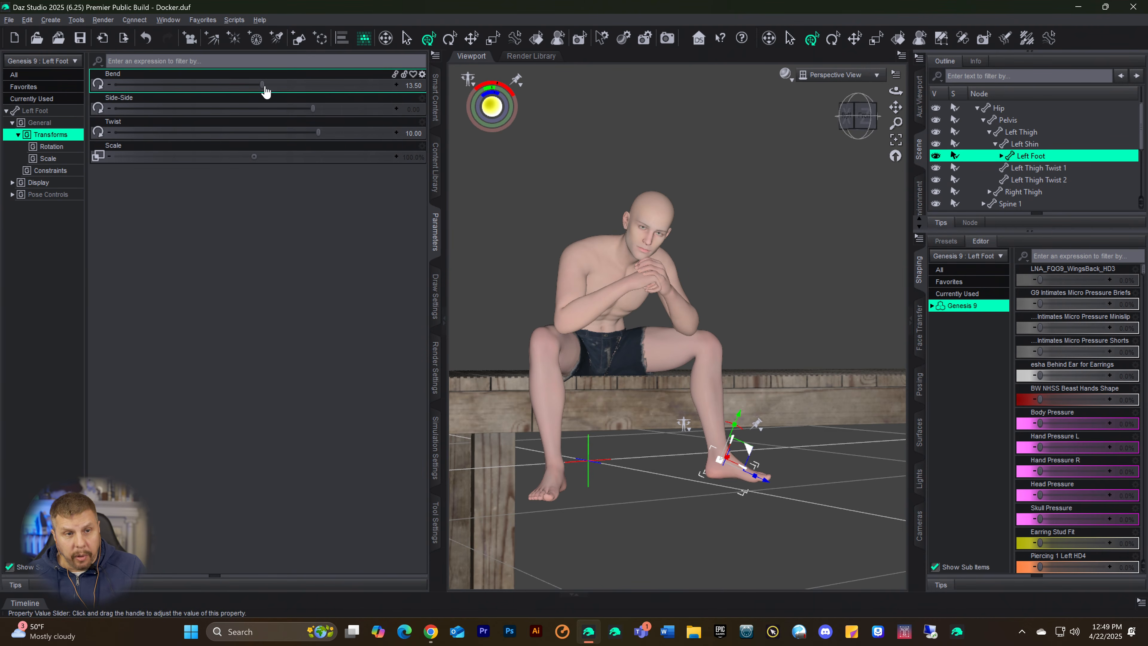
left_click_drag(262, 85, 342, 91)
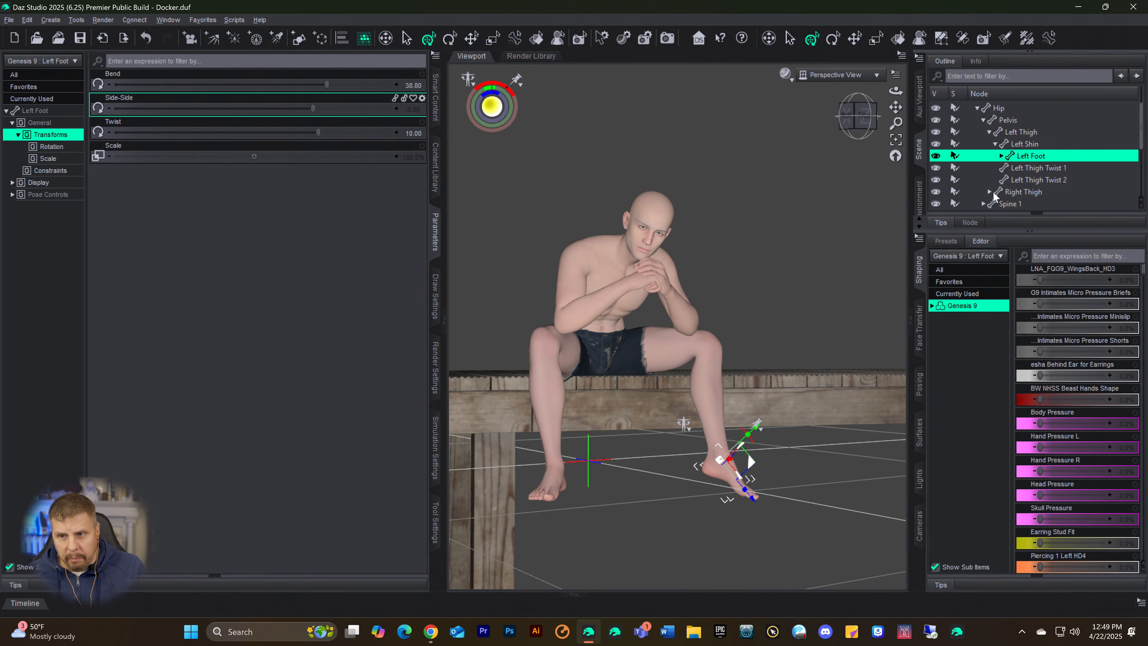
Step: Set the Bend of the figure's right foot to 38.56 and slightly adjust the perspective view of the figure
scroll(1026, 150, "down", 2)
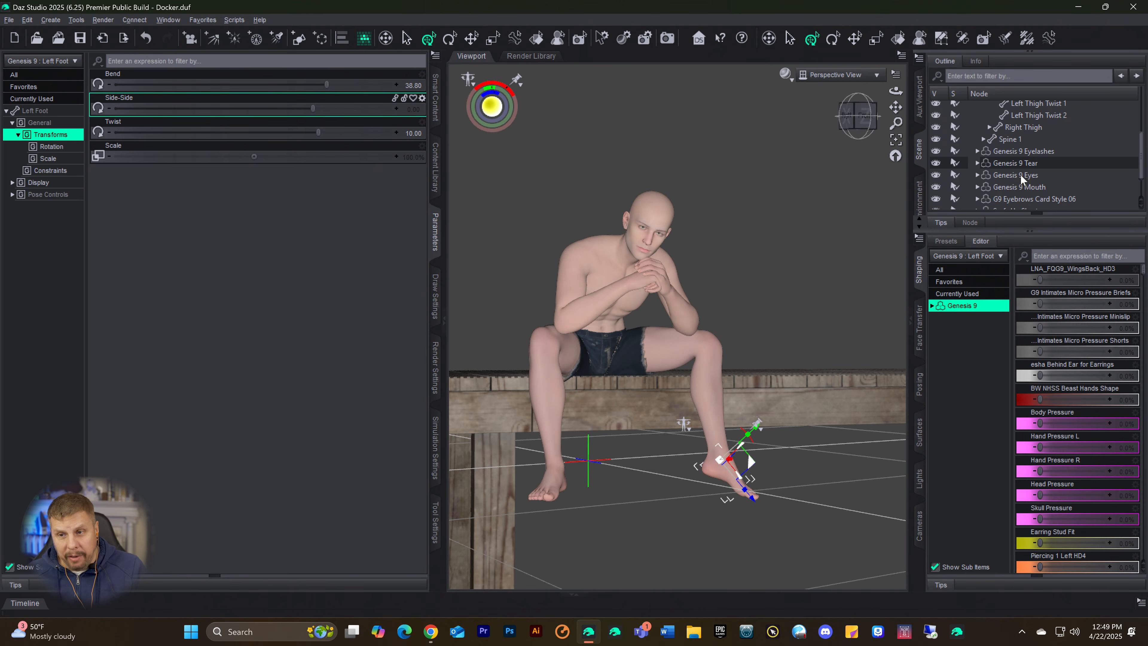
scroll(1012, 179, "up", 3)
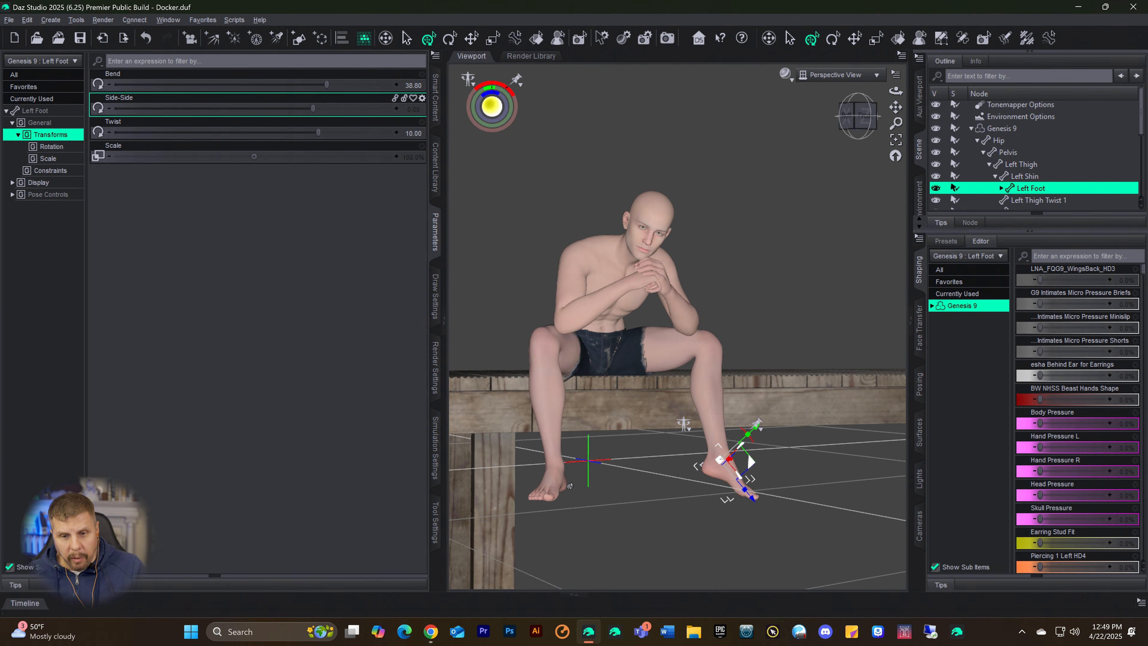
left_click(560, 478)
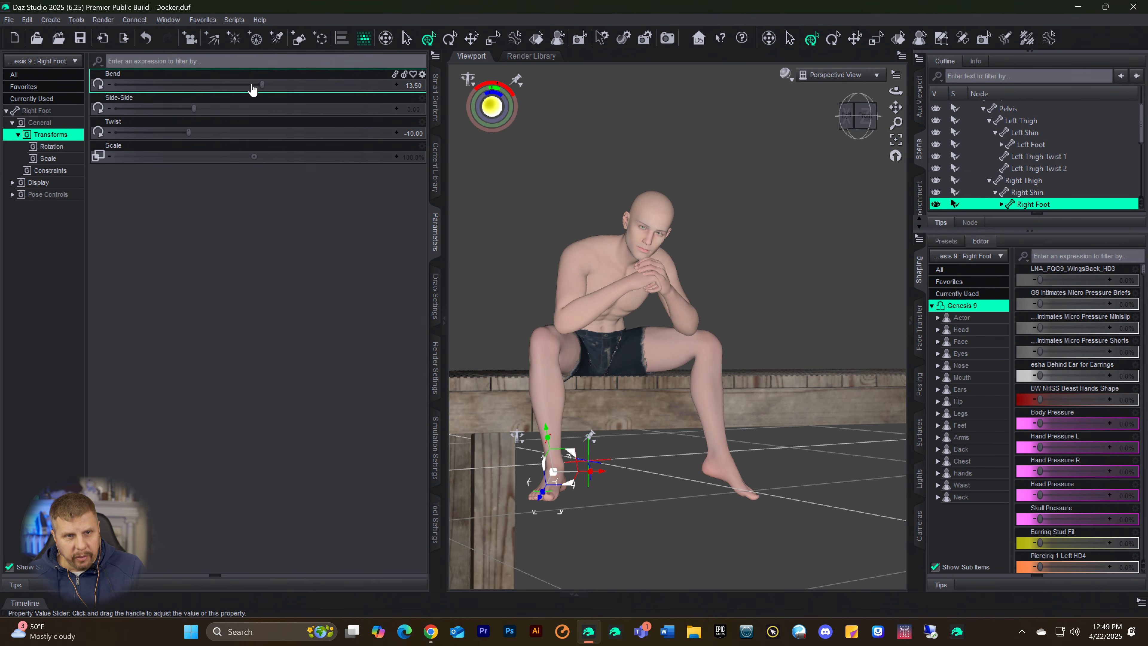
left_click_drag(260, 84, 326, 85)
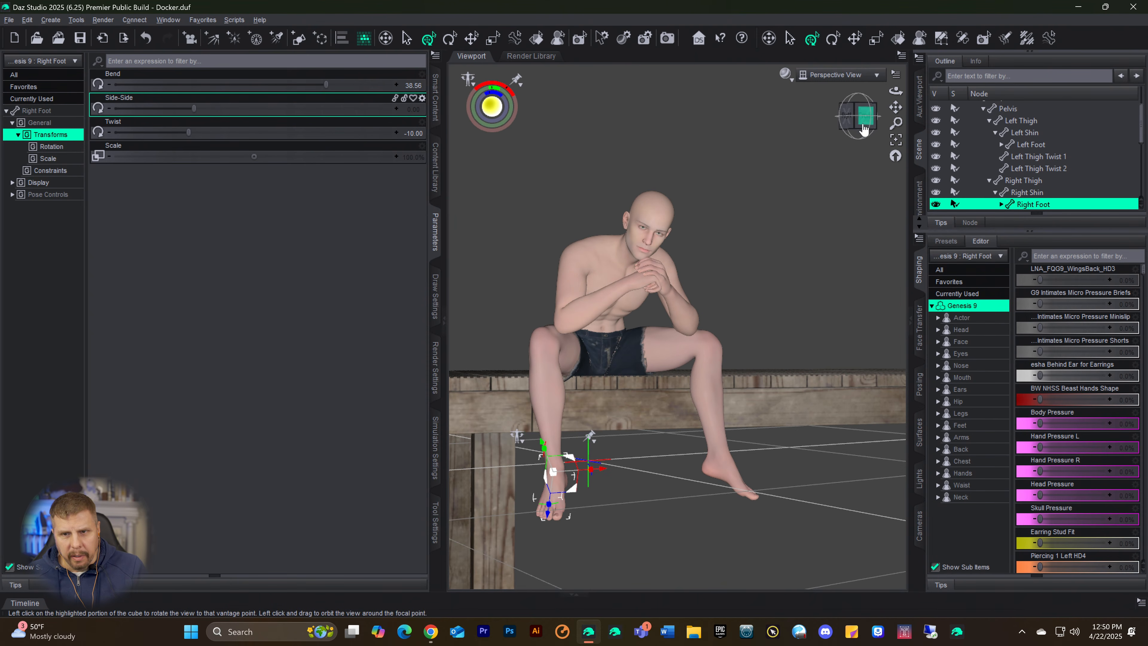
left_click_drag(864, 130, 866, 125)
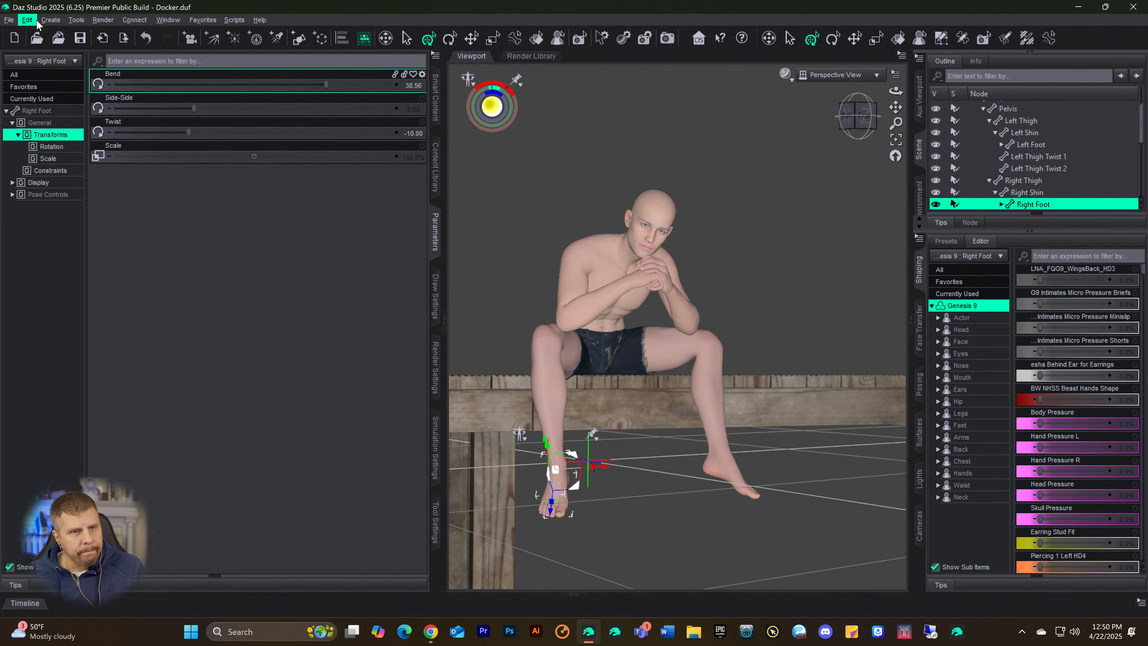
left_click(51, 20)
left_click(58, 38)
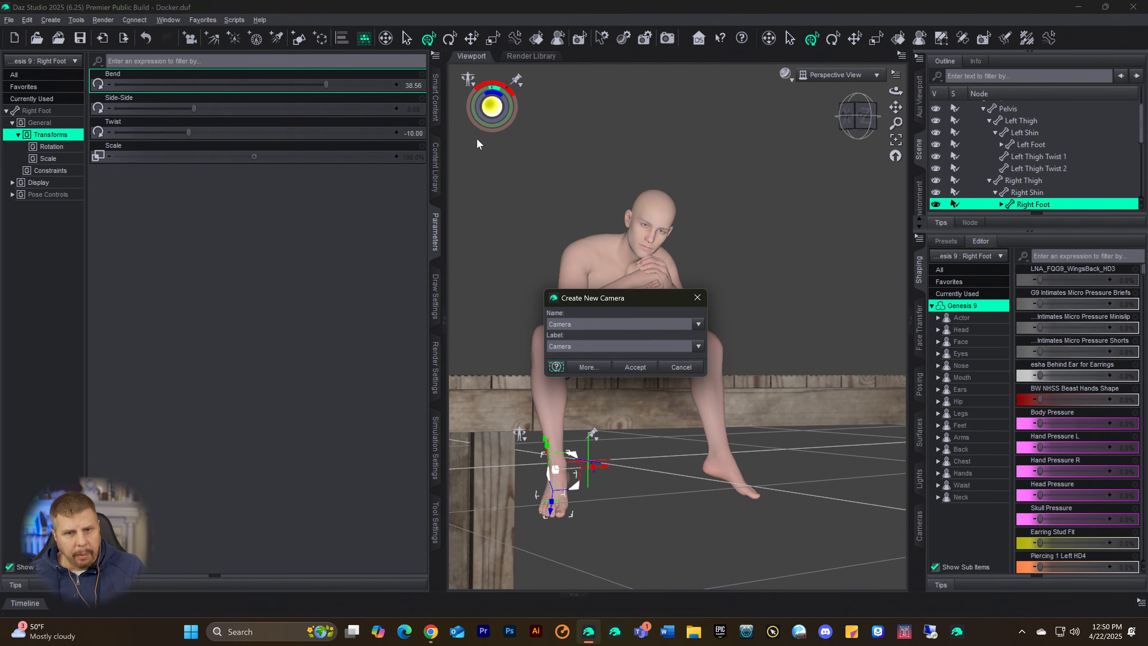
left_click(633, 367)
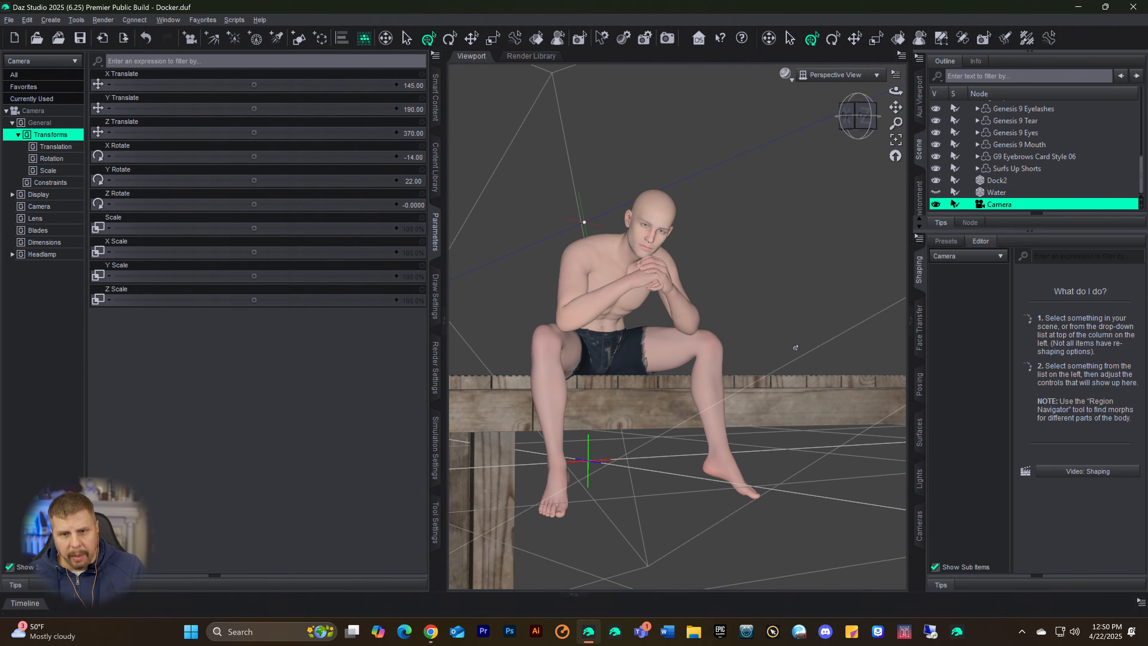
left_click(843, 75)
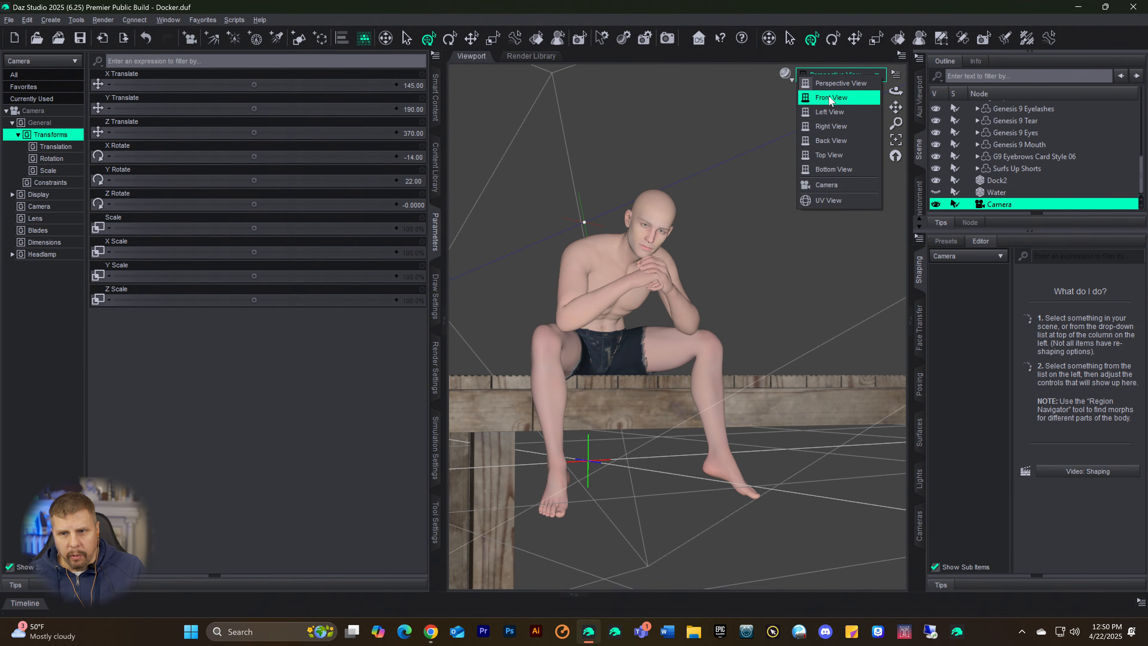
left_click(826, 185)
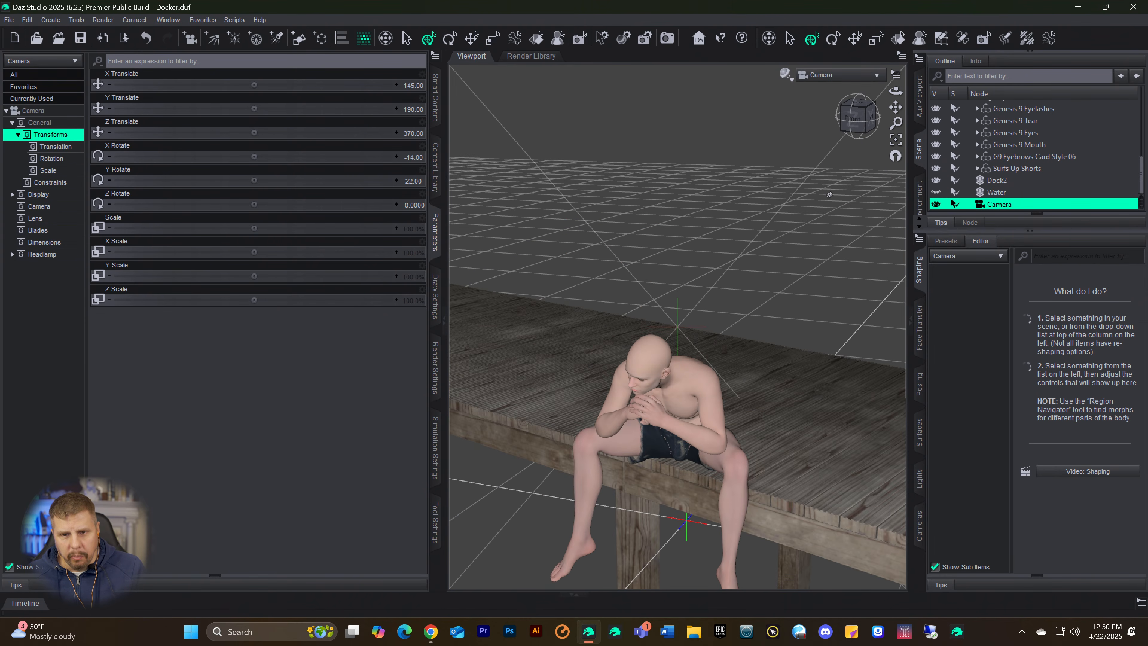
key("Delete")
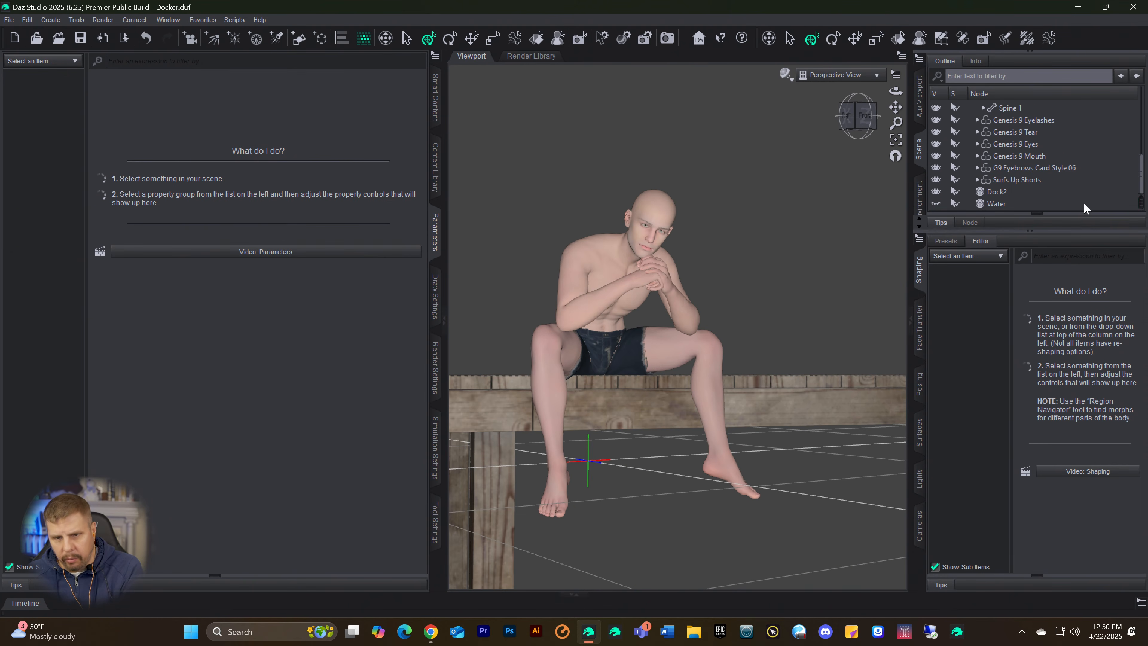
Step: Create a new camera that copies the active Perspective View and look through it in the viewport
left_click(50, 20)
left_click(58, 38)
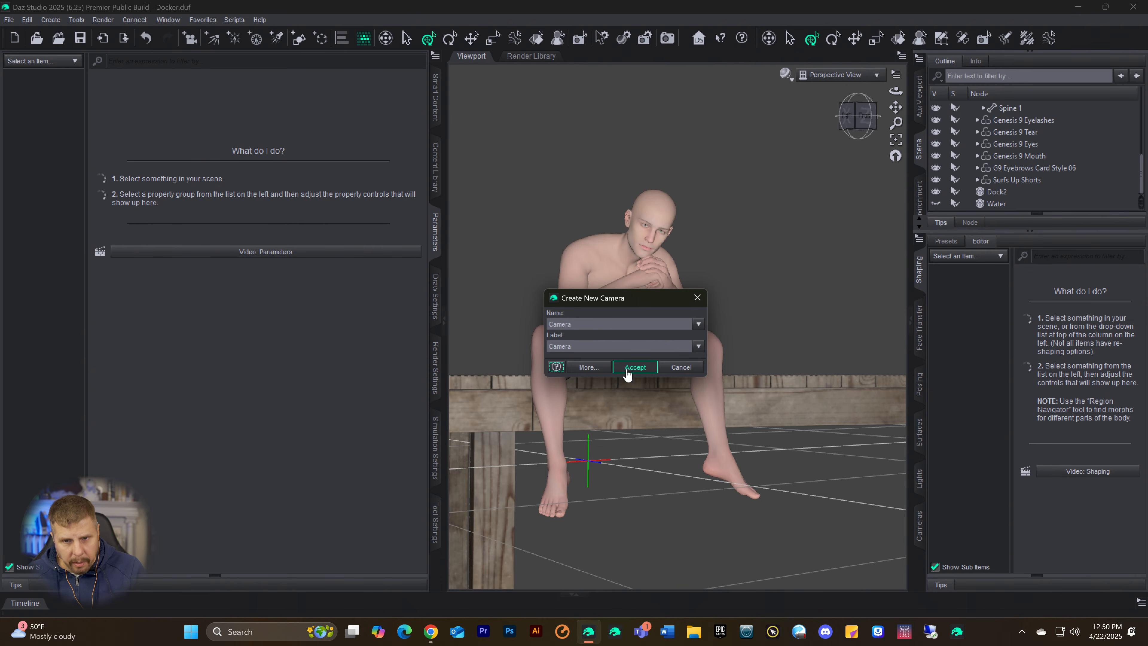
left_click(586, 366)
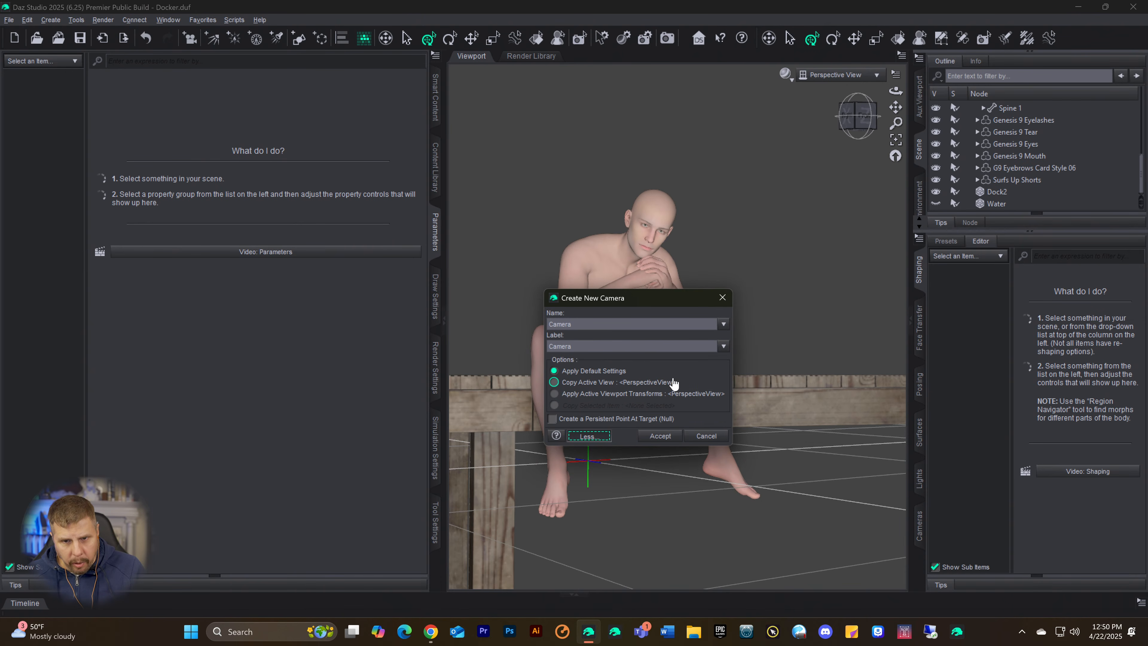
left_click(554, 382)
left_click(658, 436)
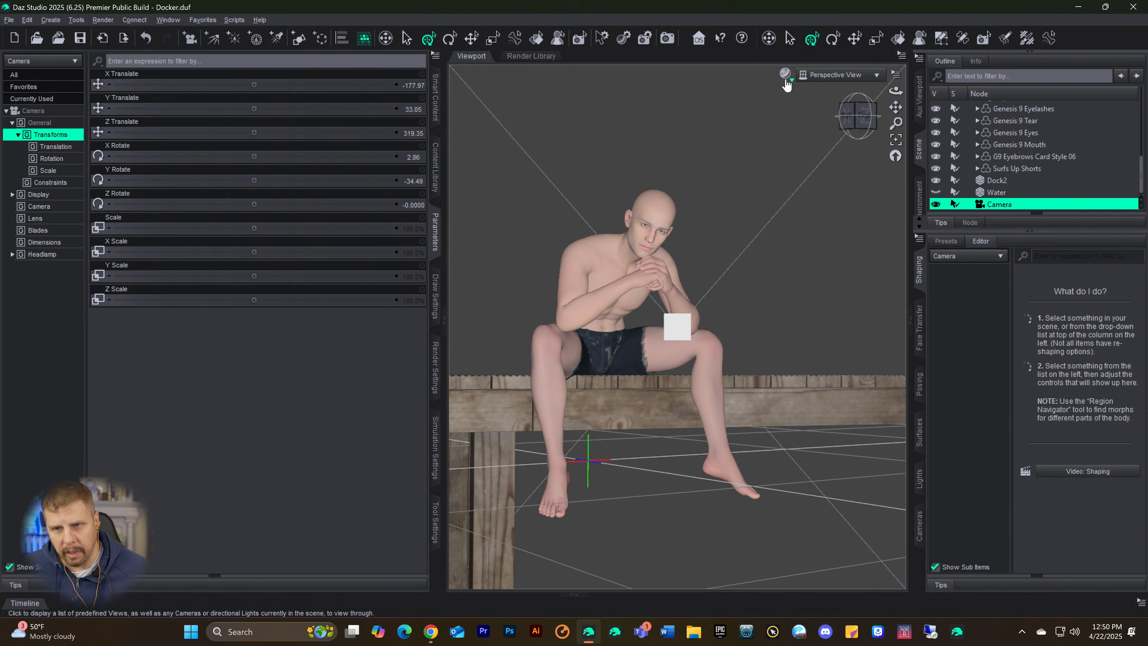
left_click(834, 76)
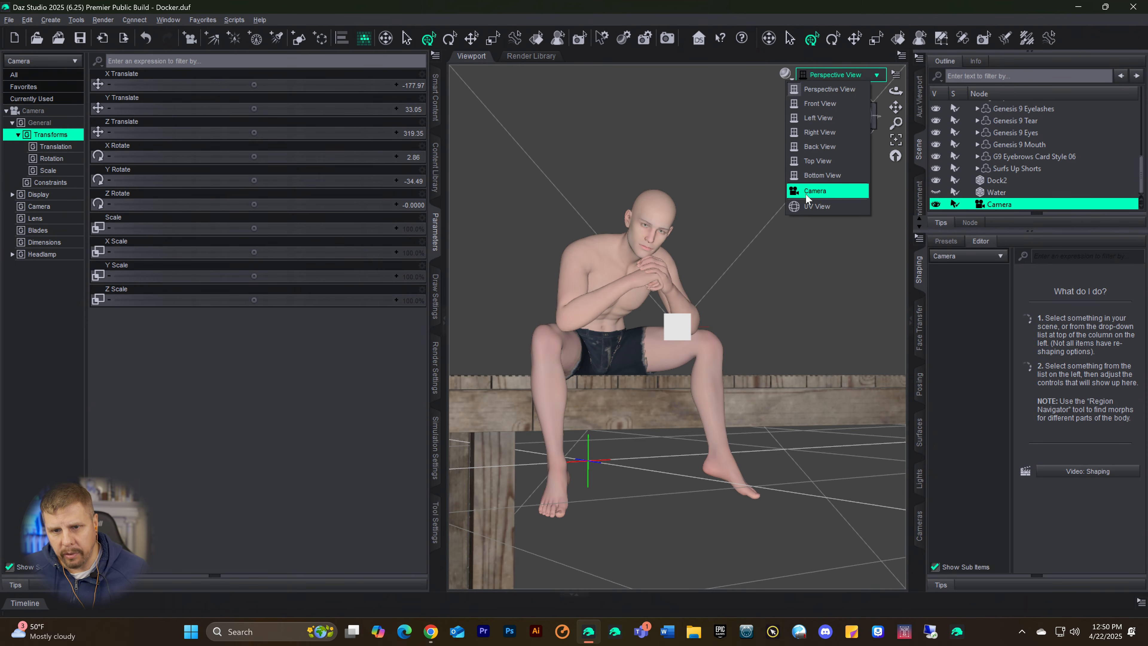
left_click(810, 192)
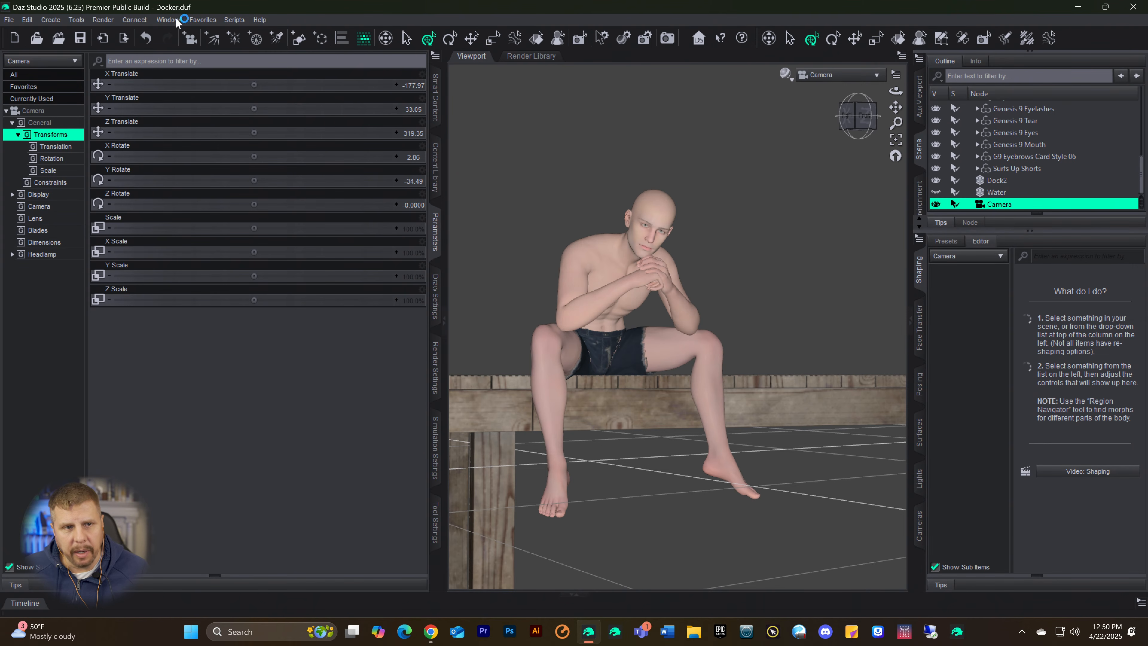
Step: Lock all properties of the selected camera node and make the Water prop visible again
left_click(23, 21)
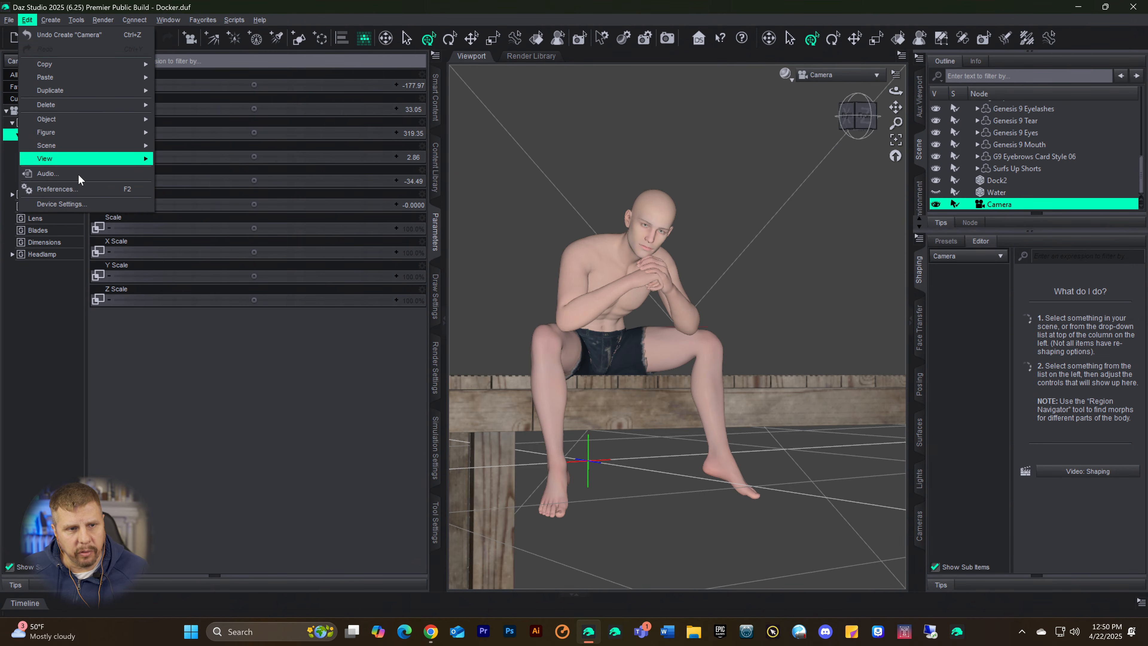
mouse_move(53, 123)
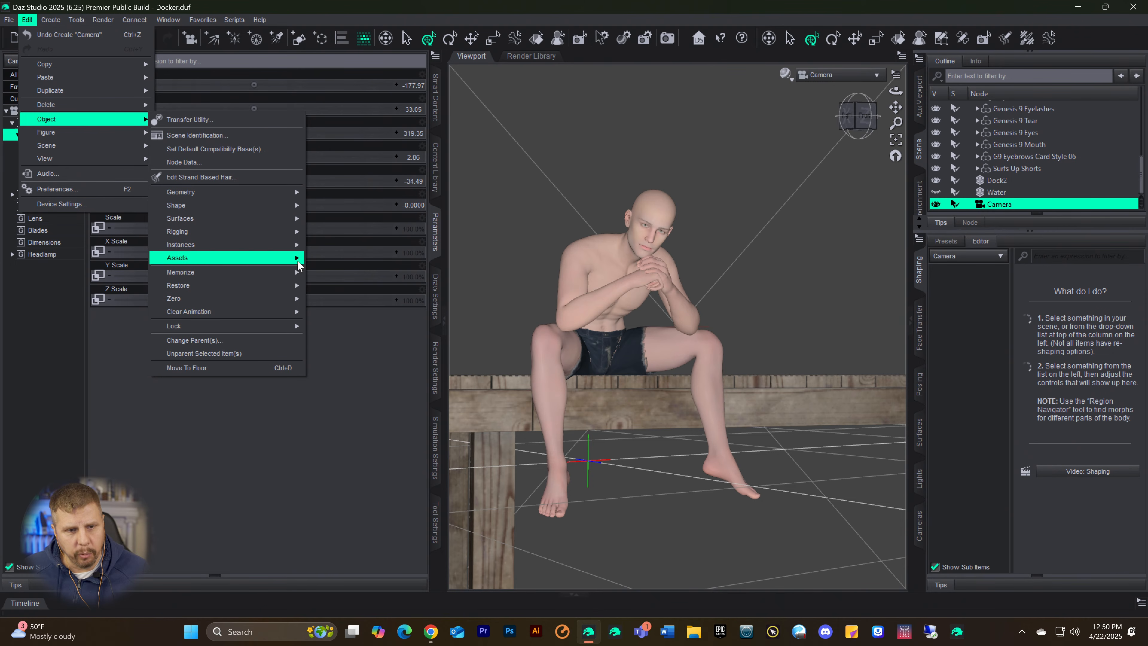
mouse_move(213, 330)
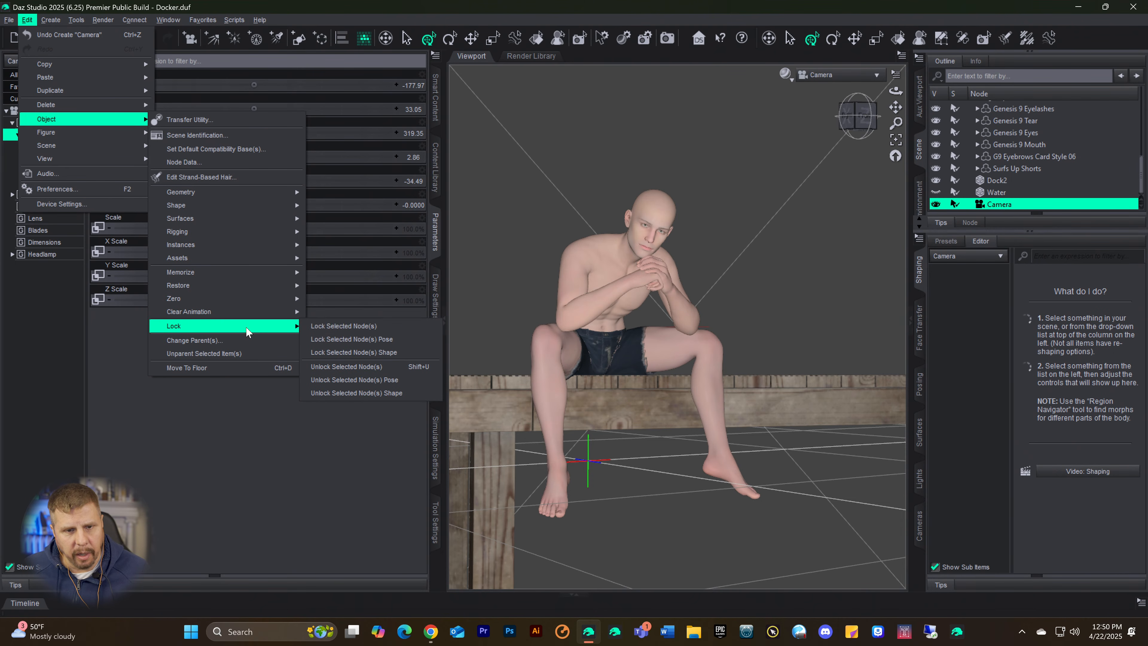
left_click(341, 328)
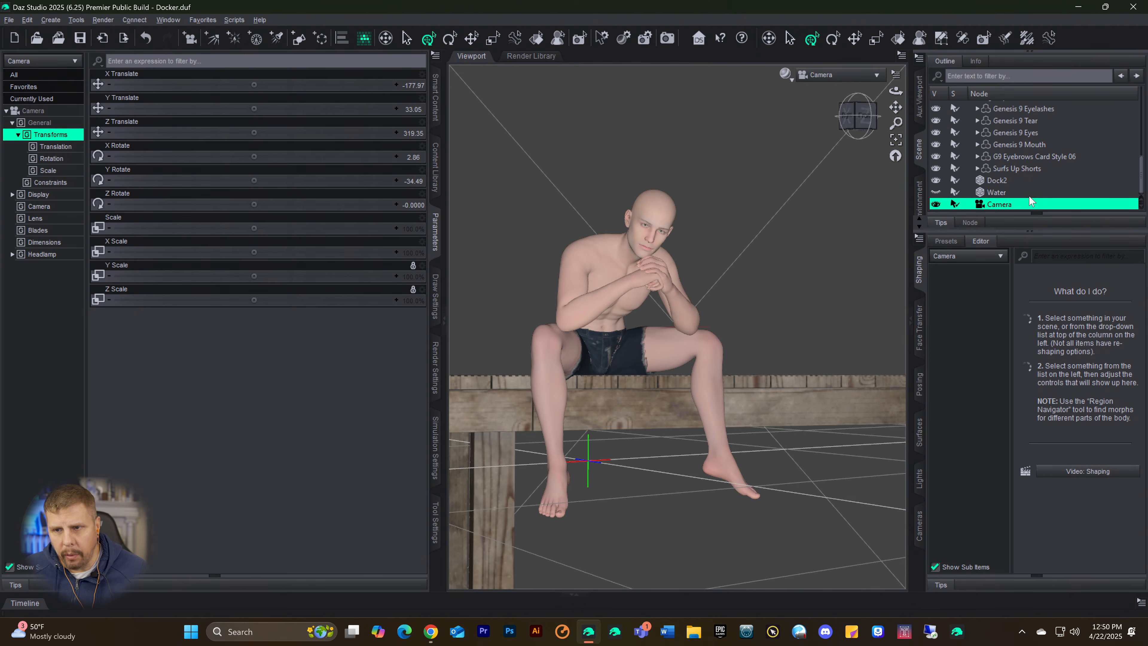
left_click(936, 193)
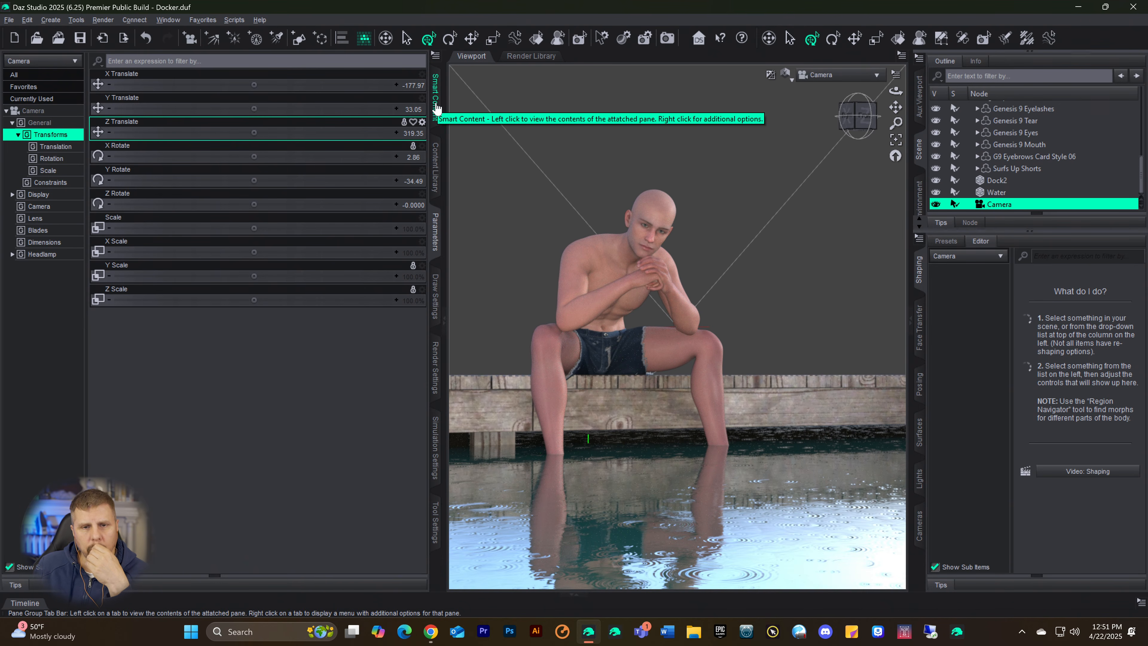
Step: Select the Environment Options node and browse to the HDRI All folder for a new Environment Map image
scroll(1053, 156, "up", 10)
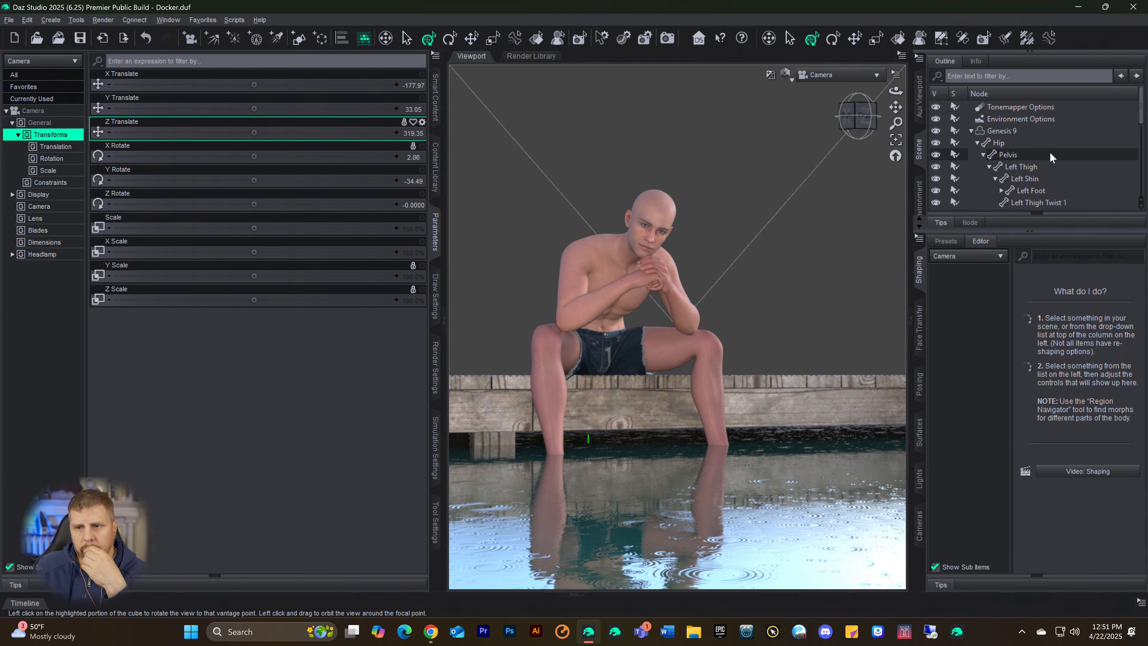
left_click(1025, 119)
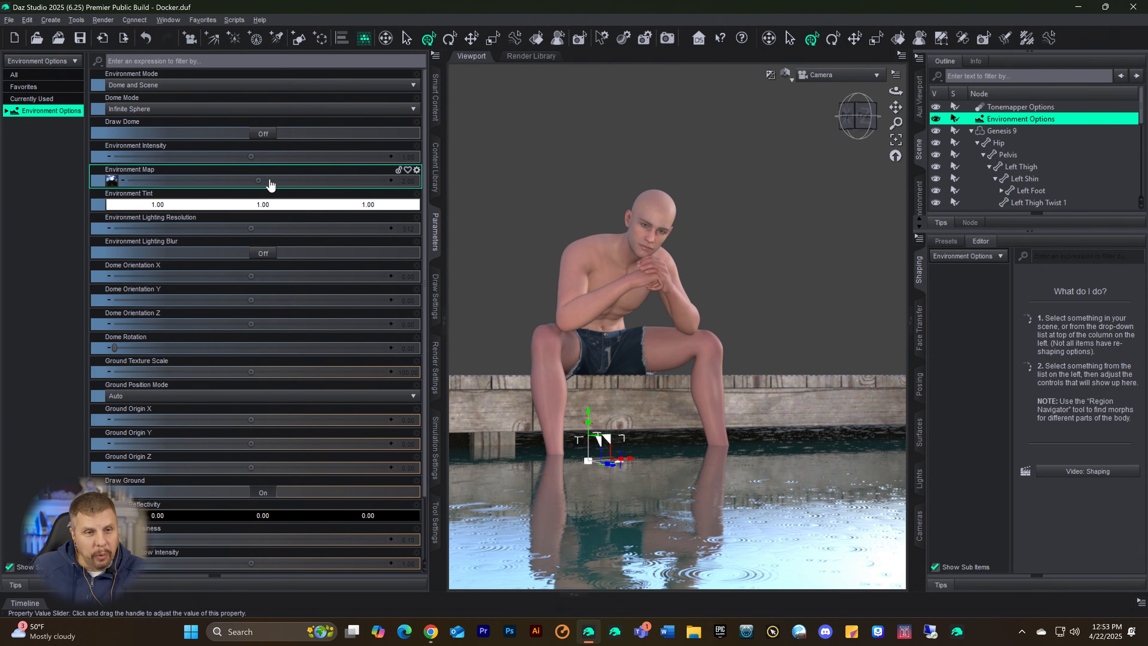
left_click(112, 180)
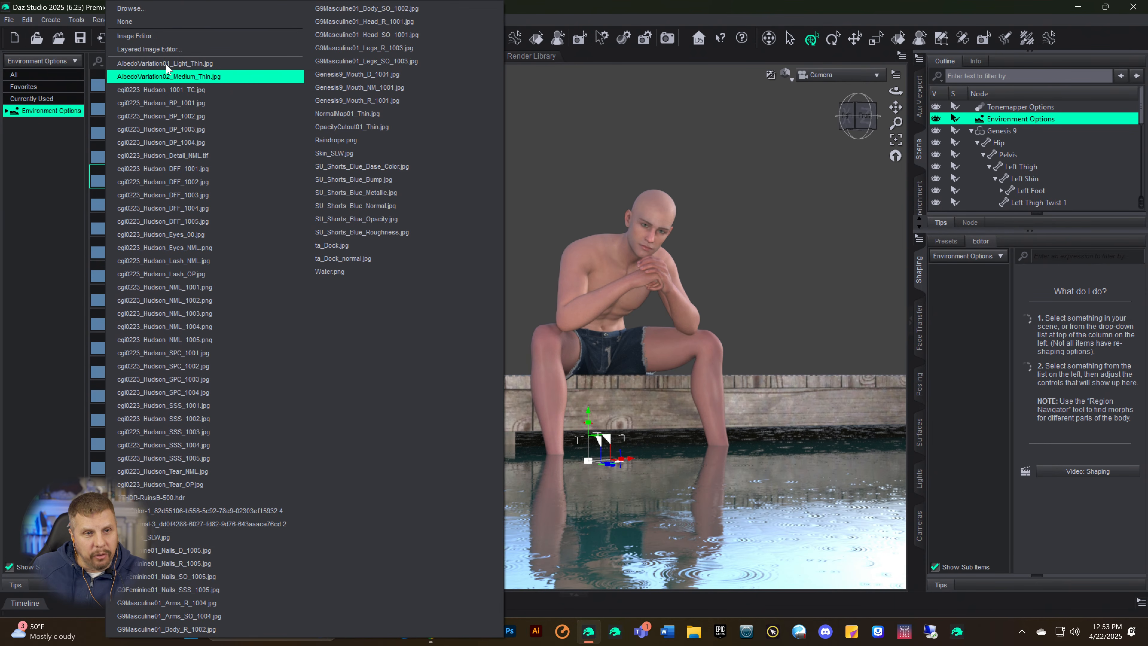
left_click(131, 8)
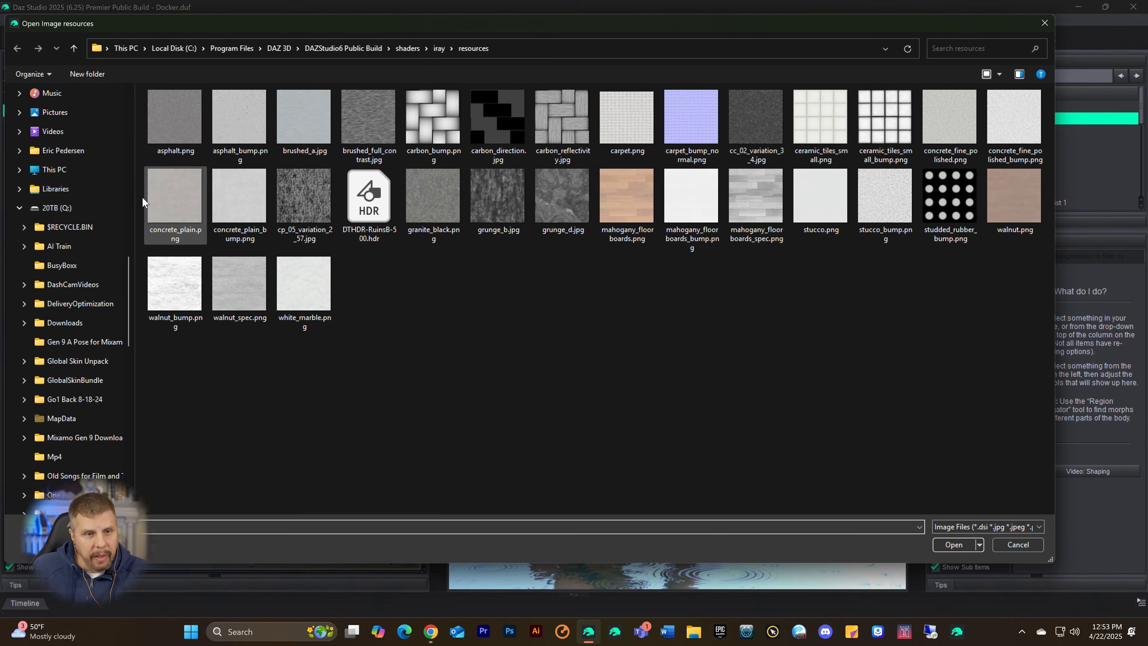
scroll(64, 204, "up", 8)
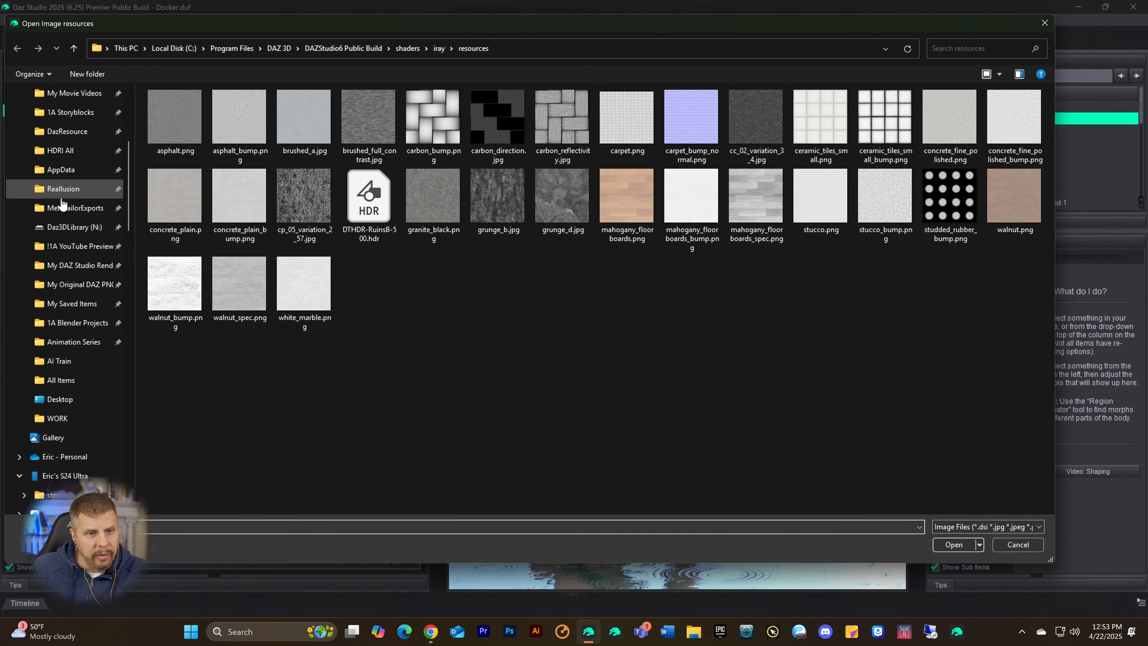
scroll(86, 278, "up", 3)
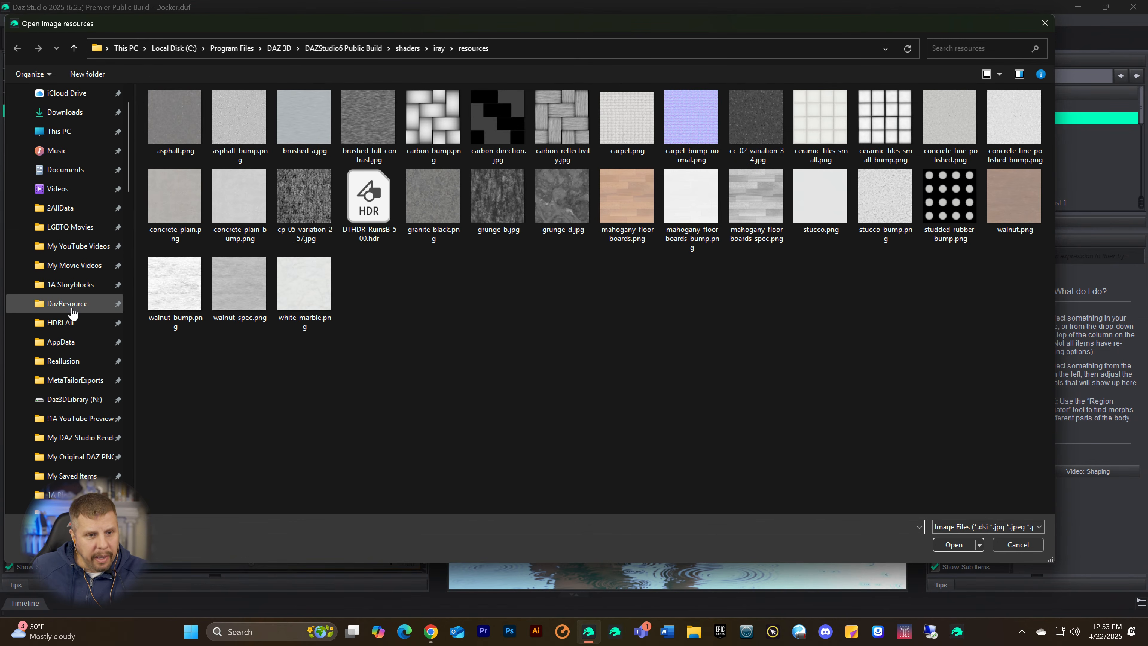
left_click(63, 323)
Step: Look through the HDRI All folder and load BDCOREnviro.hdr as the Environment Map
scroll(651, 271, "down", 10)
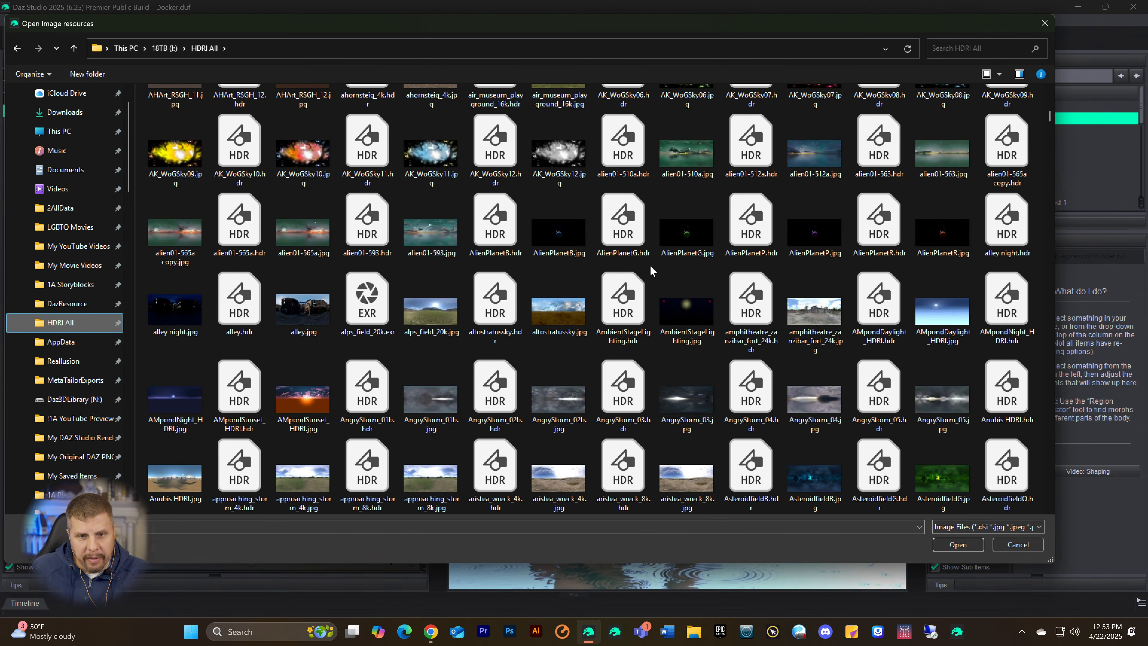
scroll(651, 272, "down", 15)
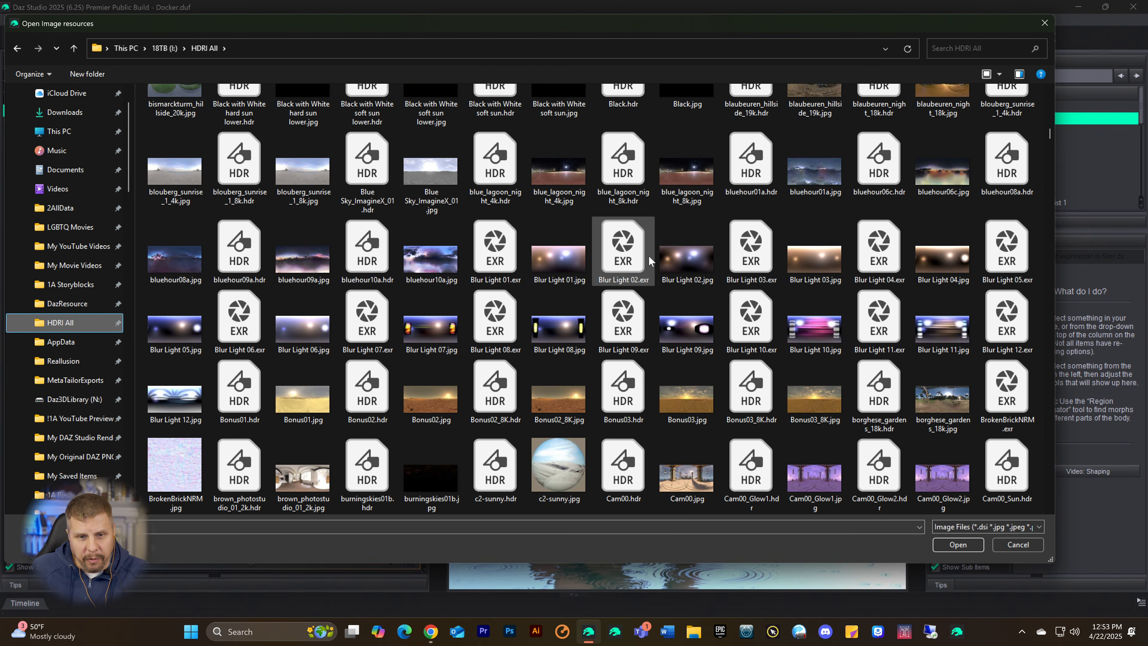
scroll(650, 259, "up", 18)
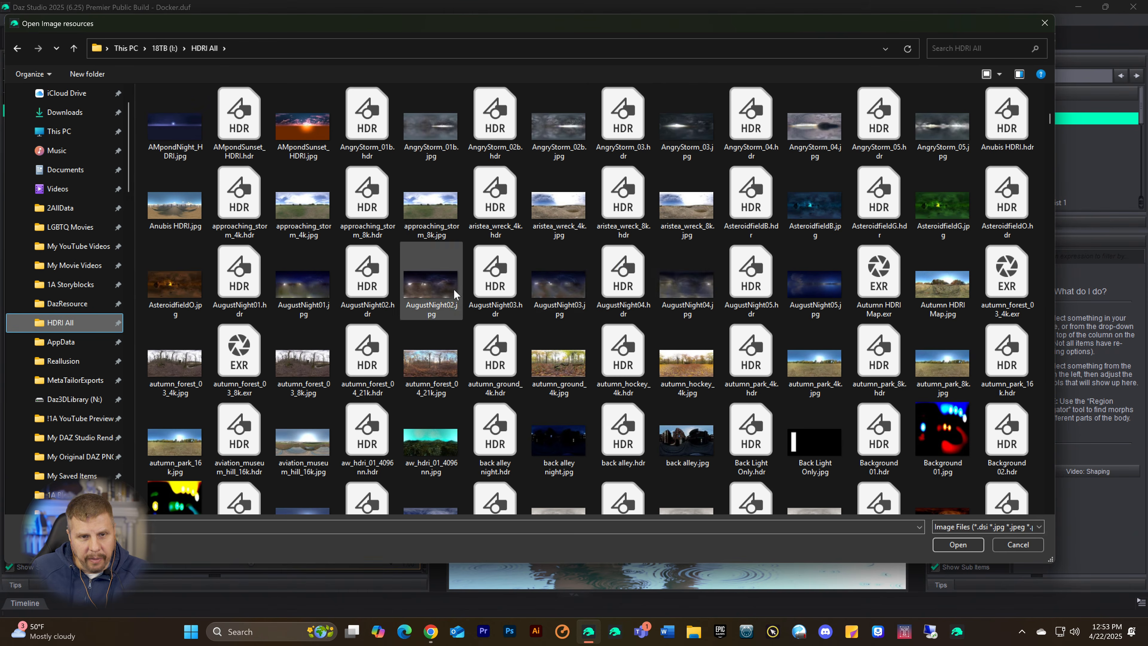
scroll(381, 331, "up", 1)
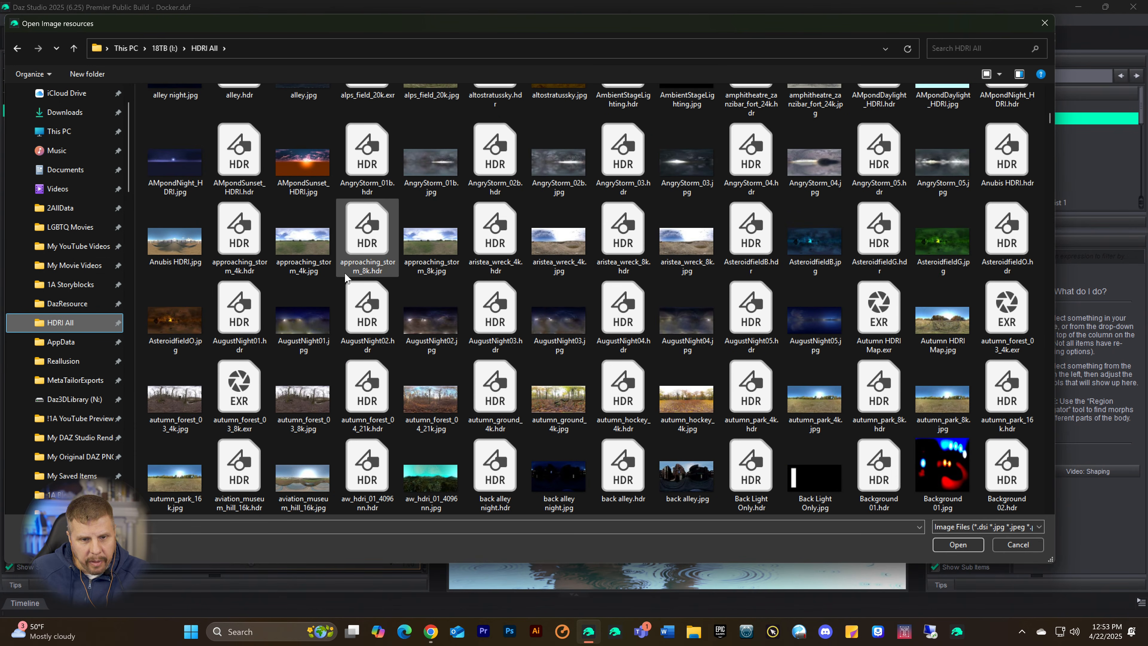
scroll(346, 277, "down", 5)
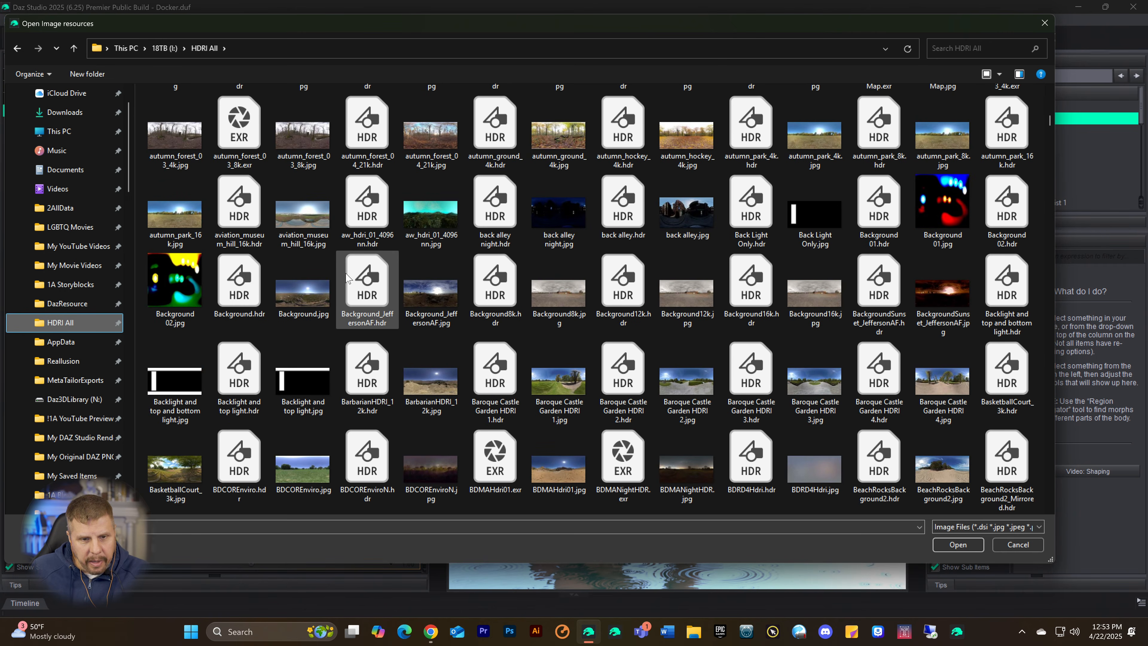
double_click(254, 457)
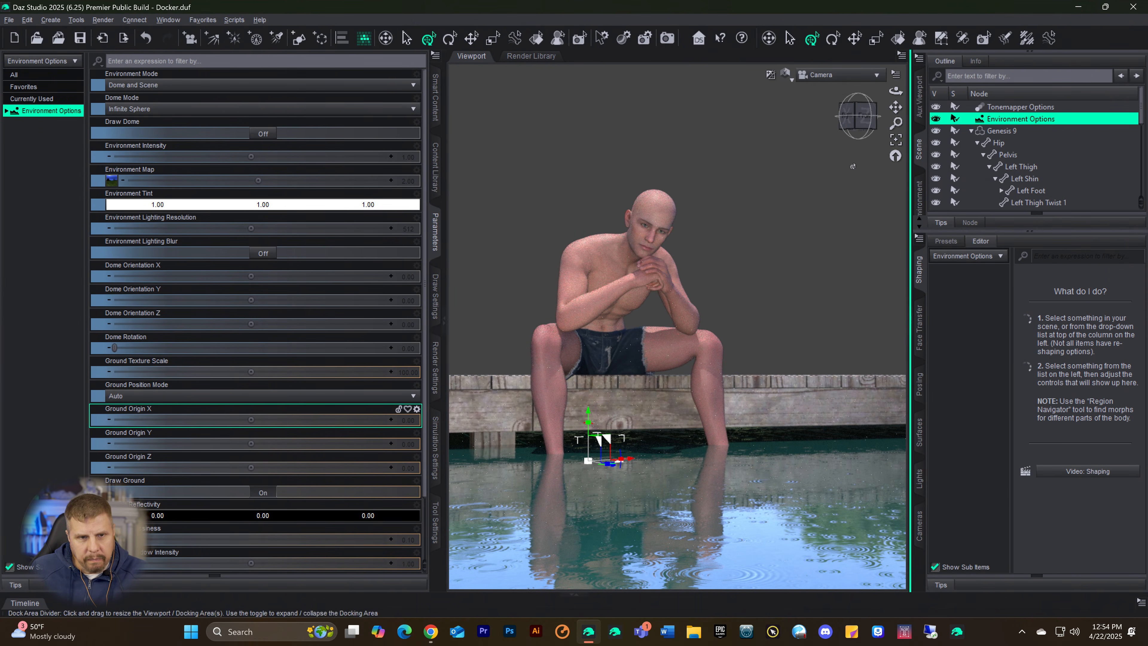
Step: Turn on Draw Dome in the Environment Options and save the scene
left_click(256, 134)
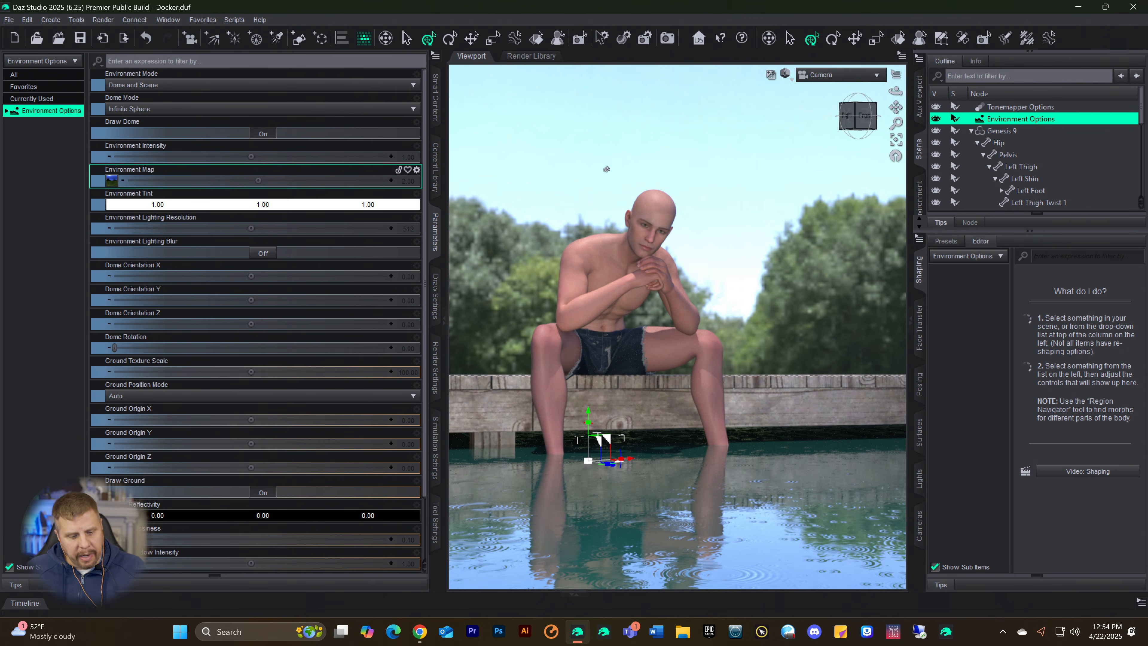
key("ctrl+s")
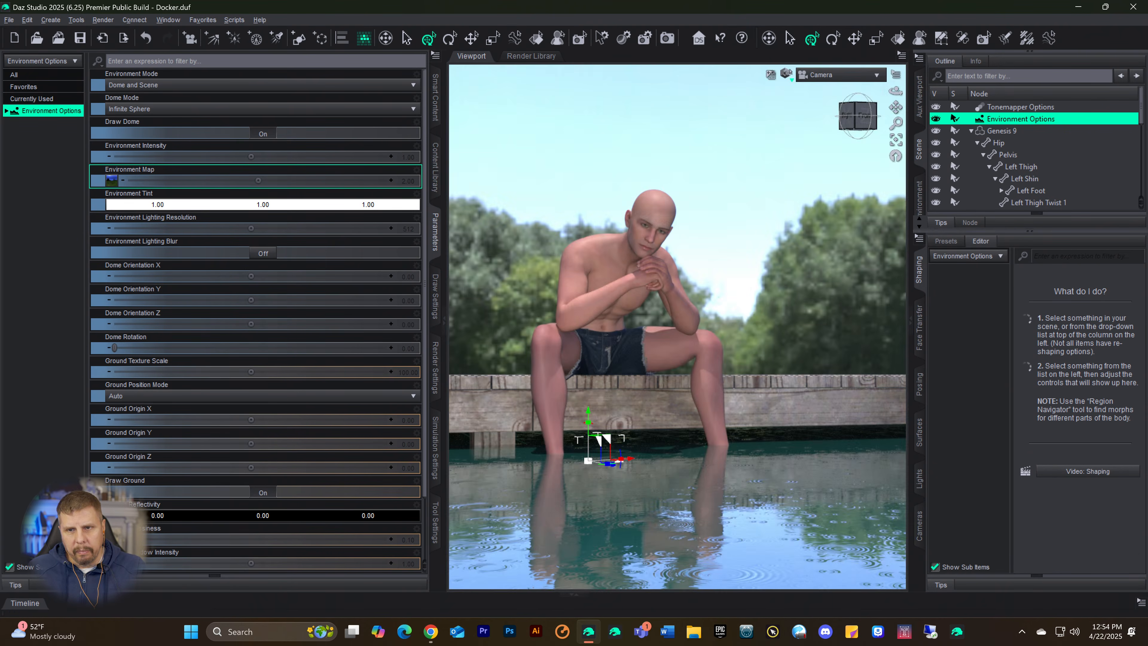
left_click(785, 74)
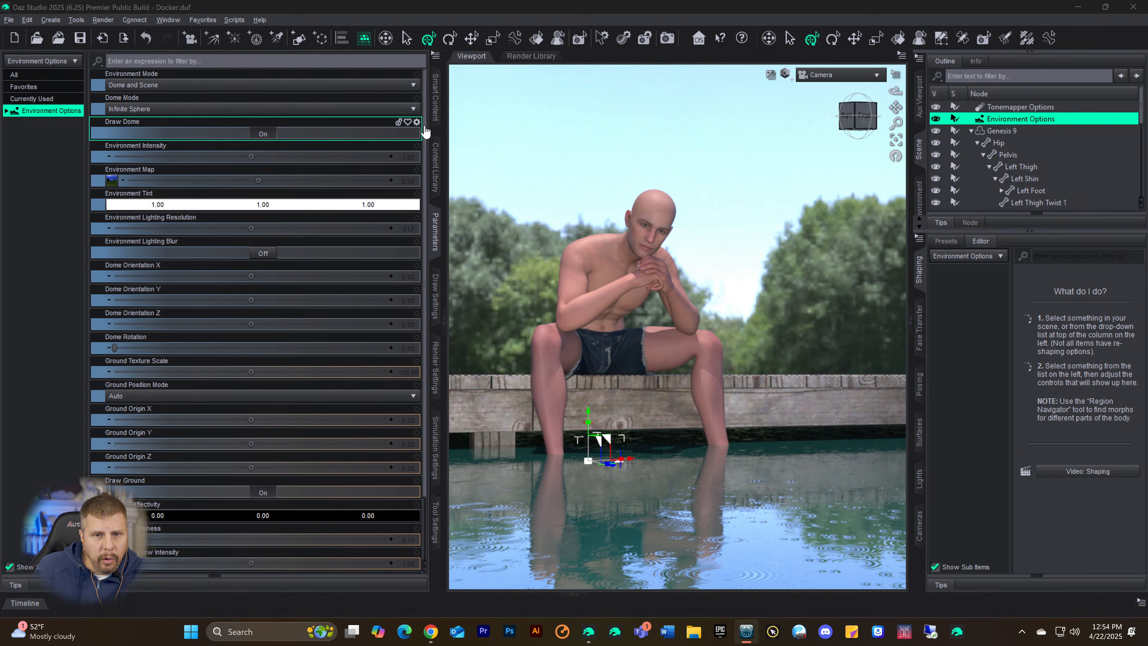
Step: Clear the "water" filter in Smart Content and expand the Default categories of the product view
left_click(437, 113)
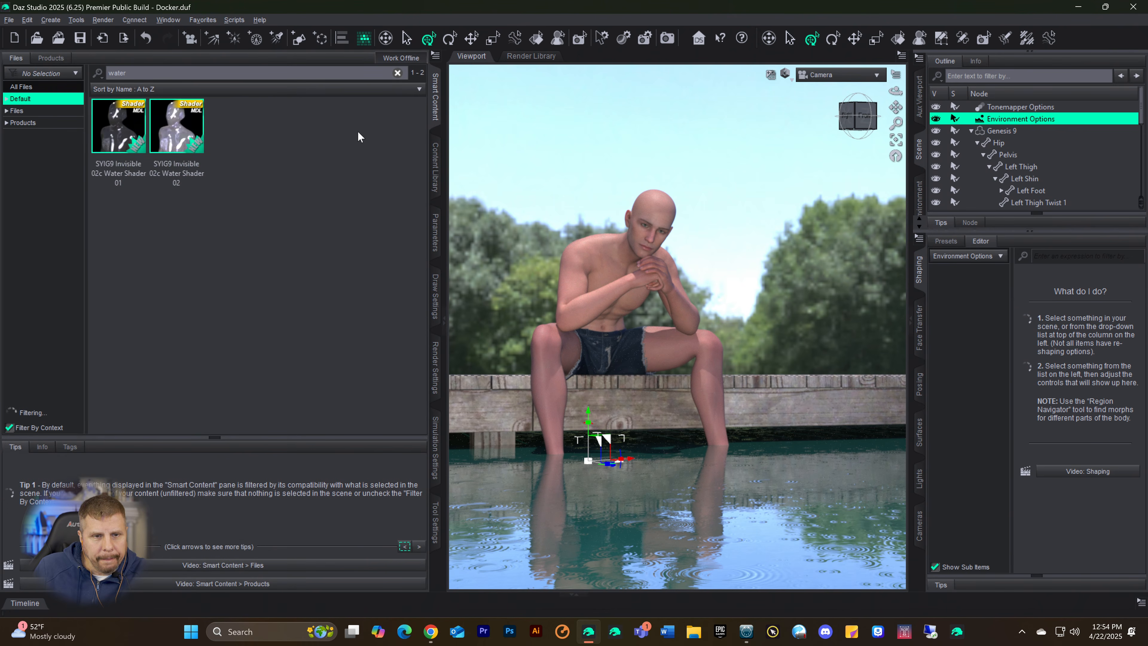
left_click(7, 111)
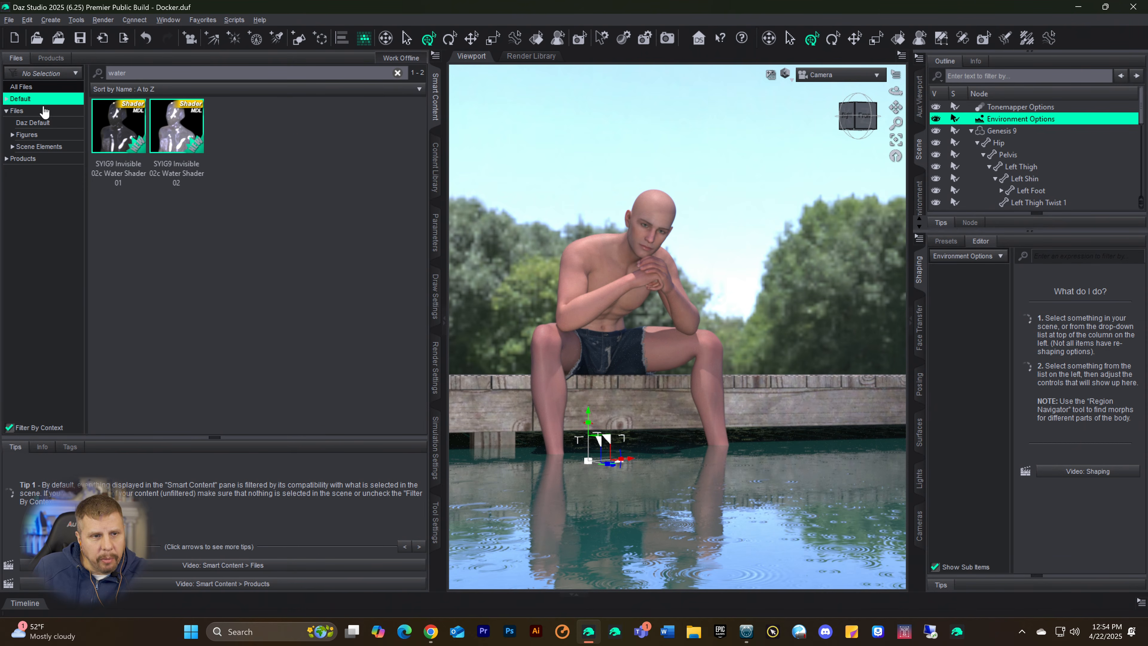
left_click(18, 113)
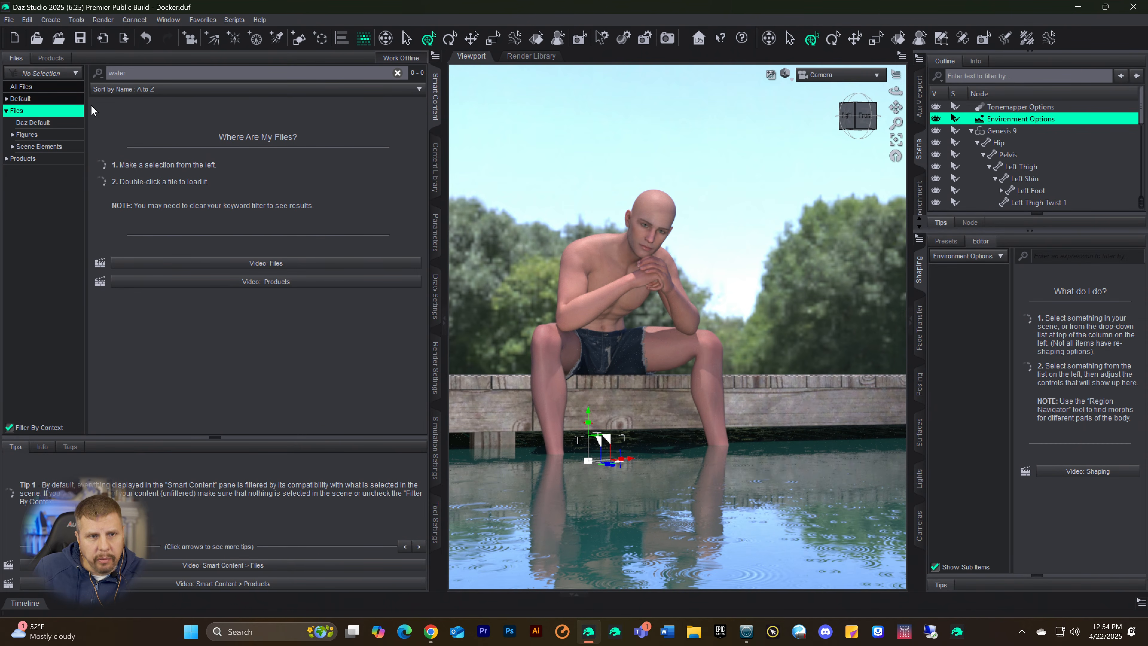
left_click_drag(129, 73, 22, 95)
key("BackSpace")
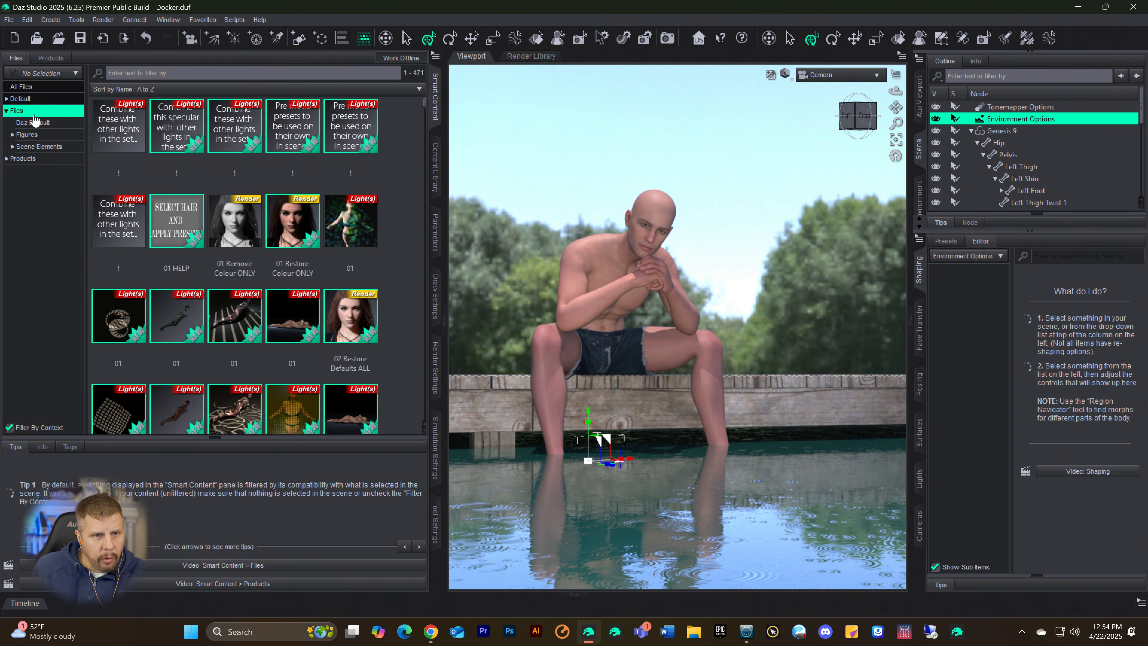
left_click(42, 63)
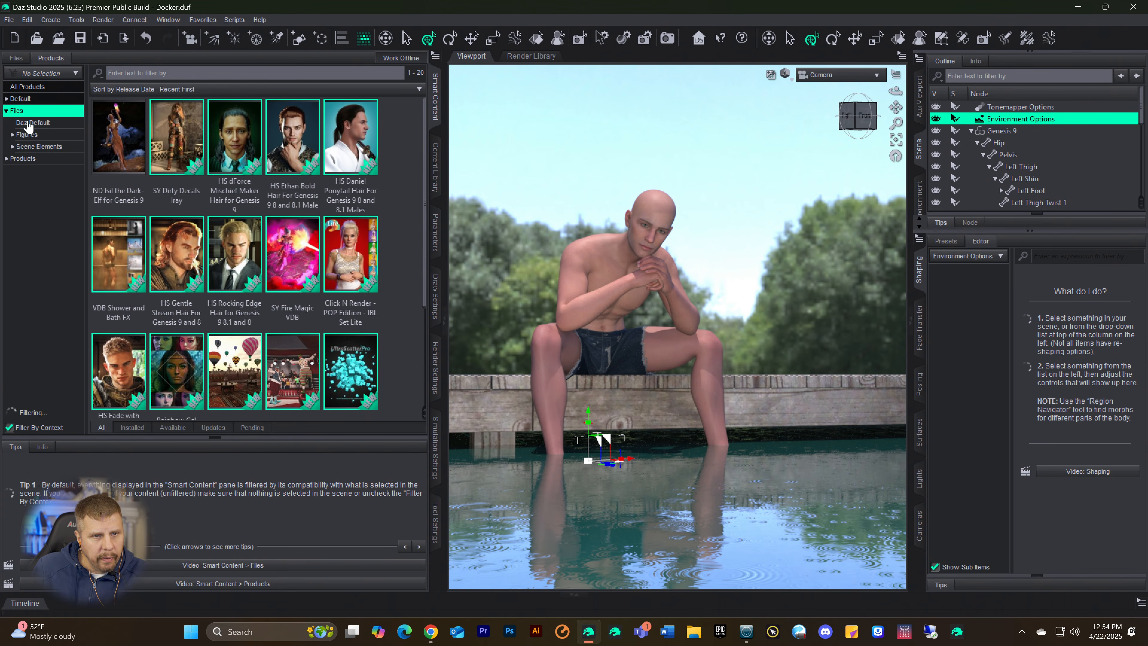
left_click(20, 102)
left_click(6, 99)
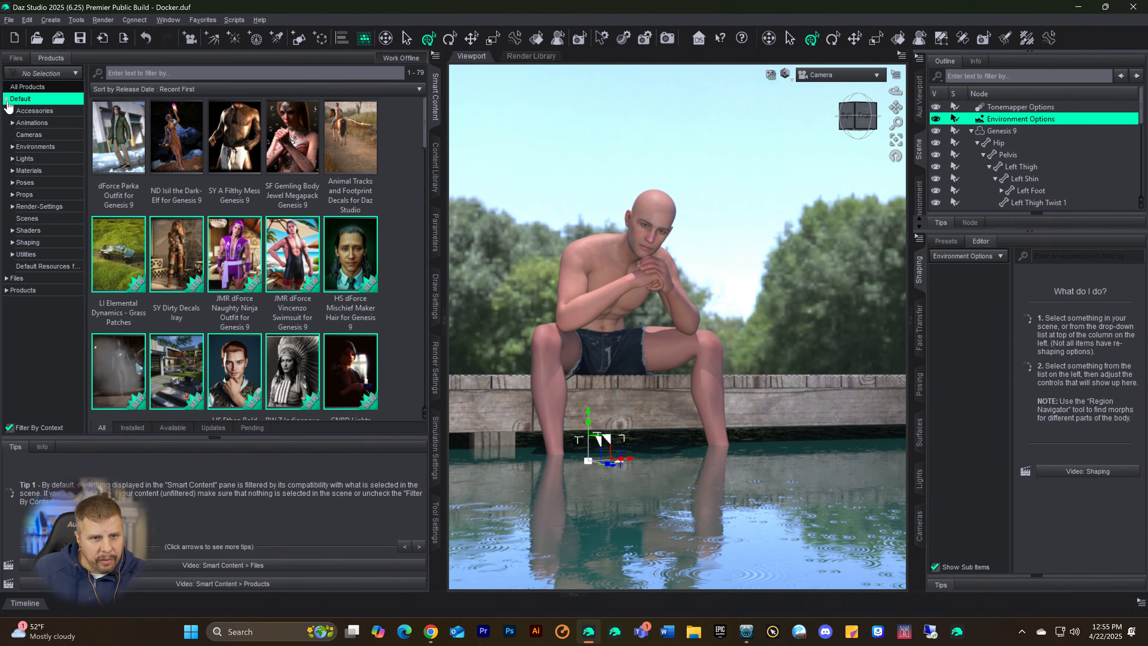
Step: Select the Genesis 9 figure and add the dForce Christian Hair from the hair products to it
left_click(1007, 132)
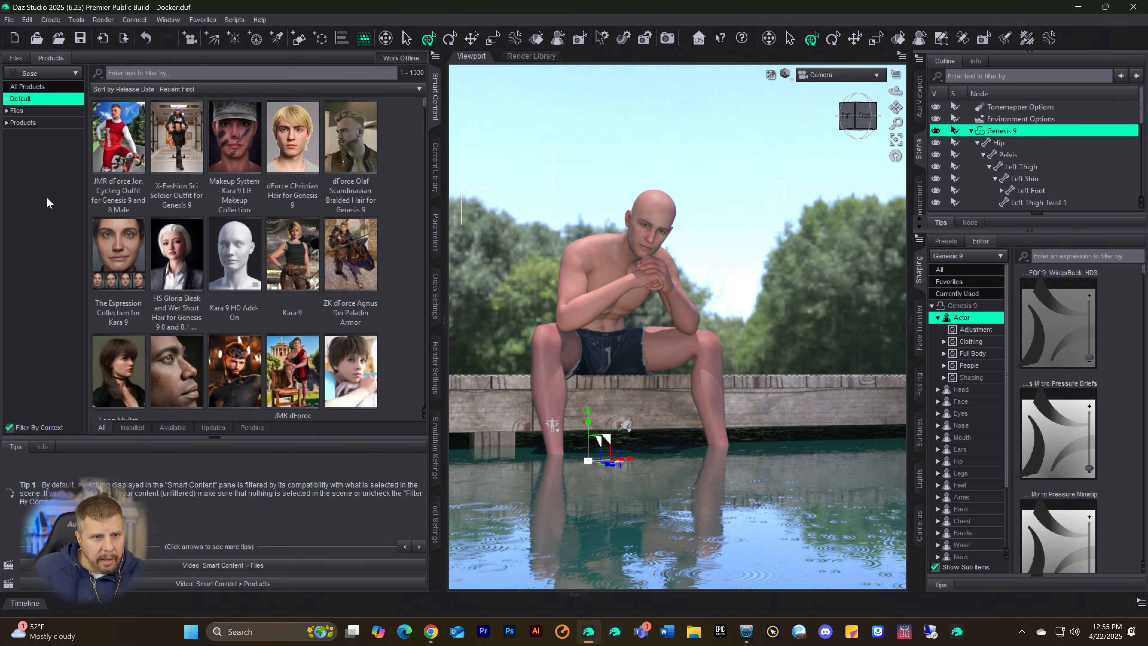
left_click(7, 99)
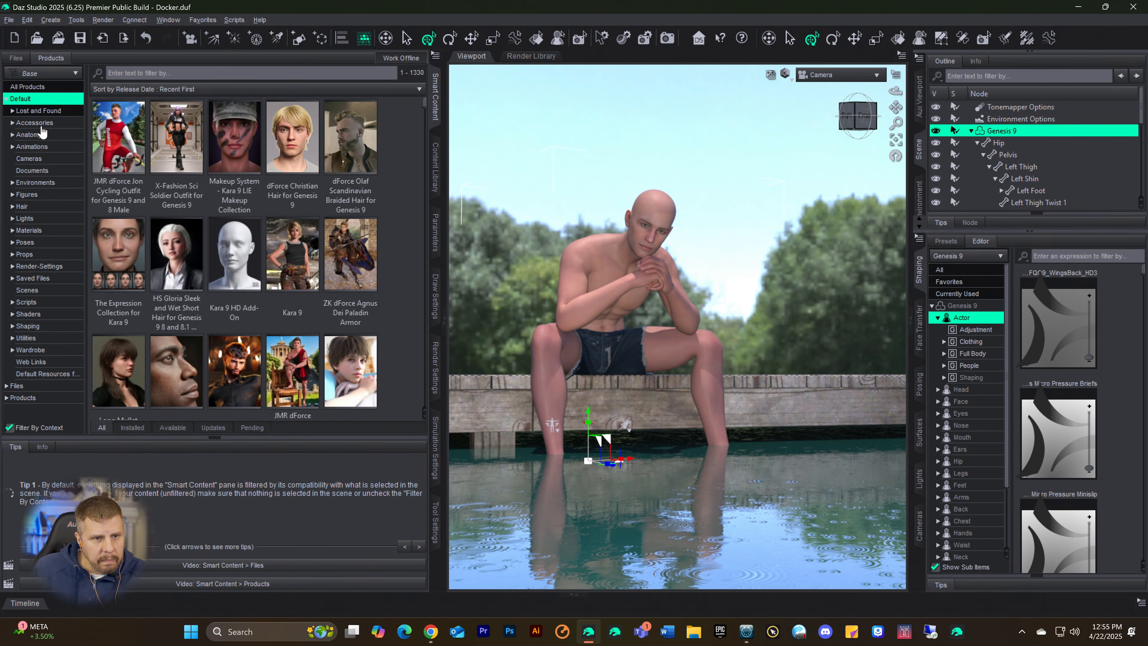
left_click(25, 207)
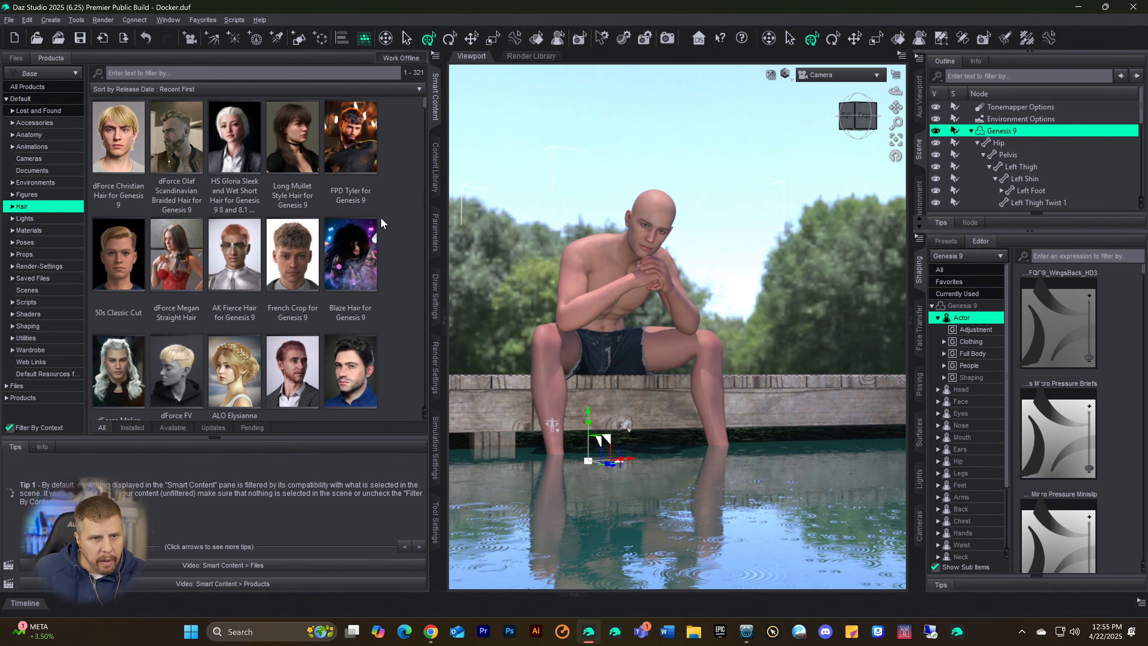
left_click(129, 164)
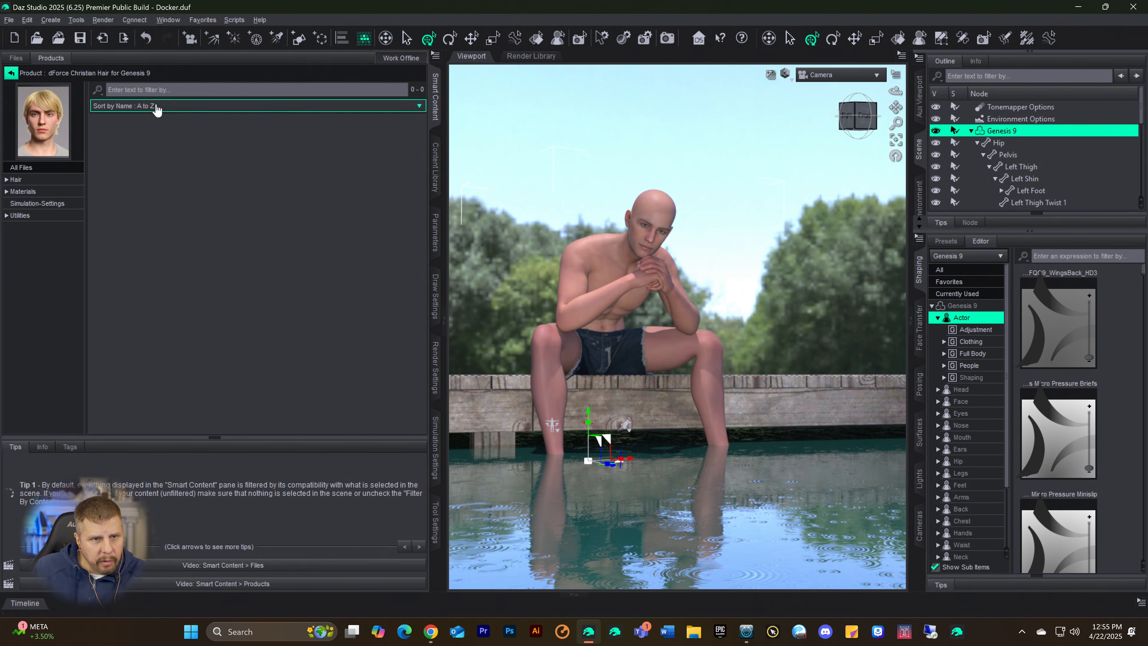
left_click(20, 180)
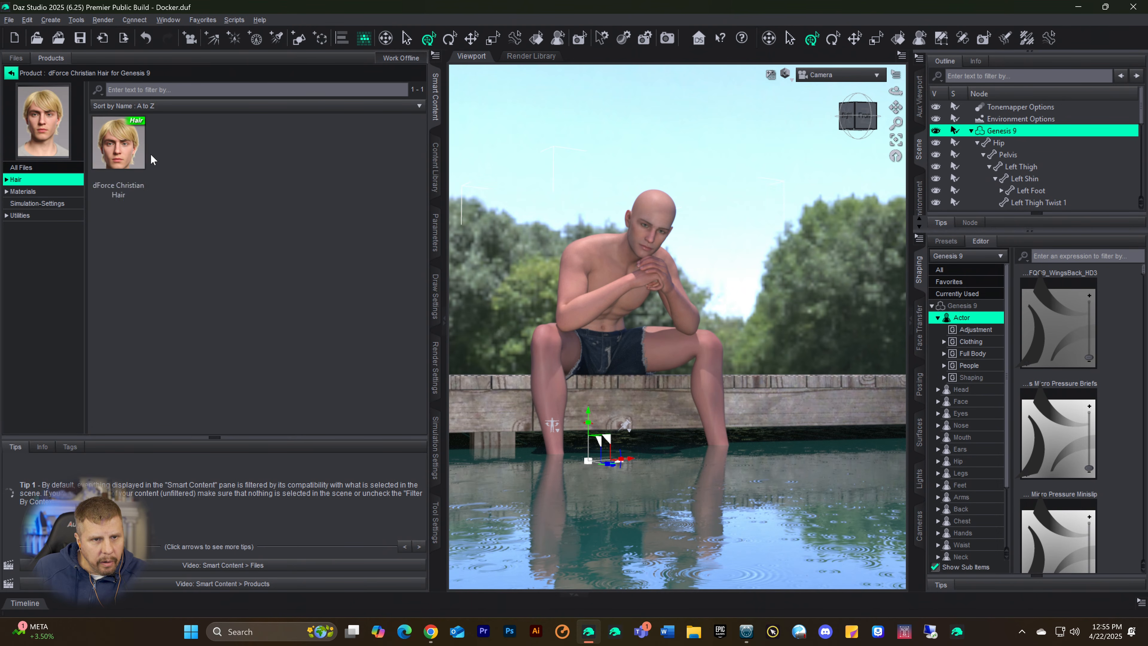
double_click(119, 155)
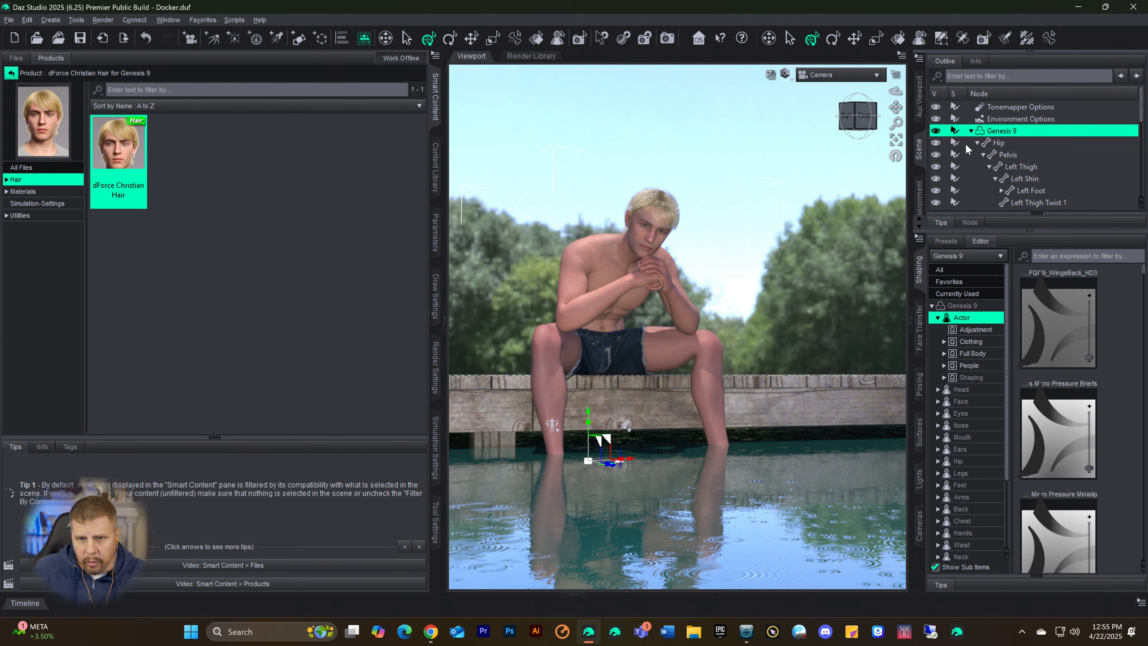
Step: Apply the Christian Hair Brown 03 material to the Christian Hair Base
scroll(965, 144, "down", 10)
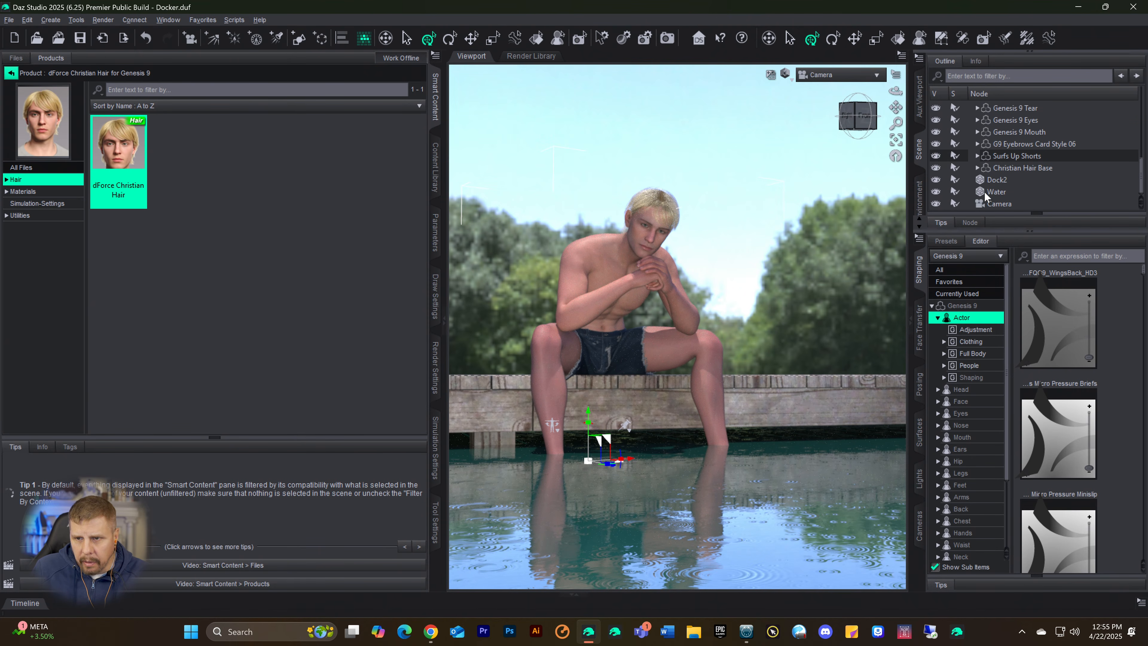
left_click(1001, 166)
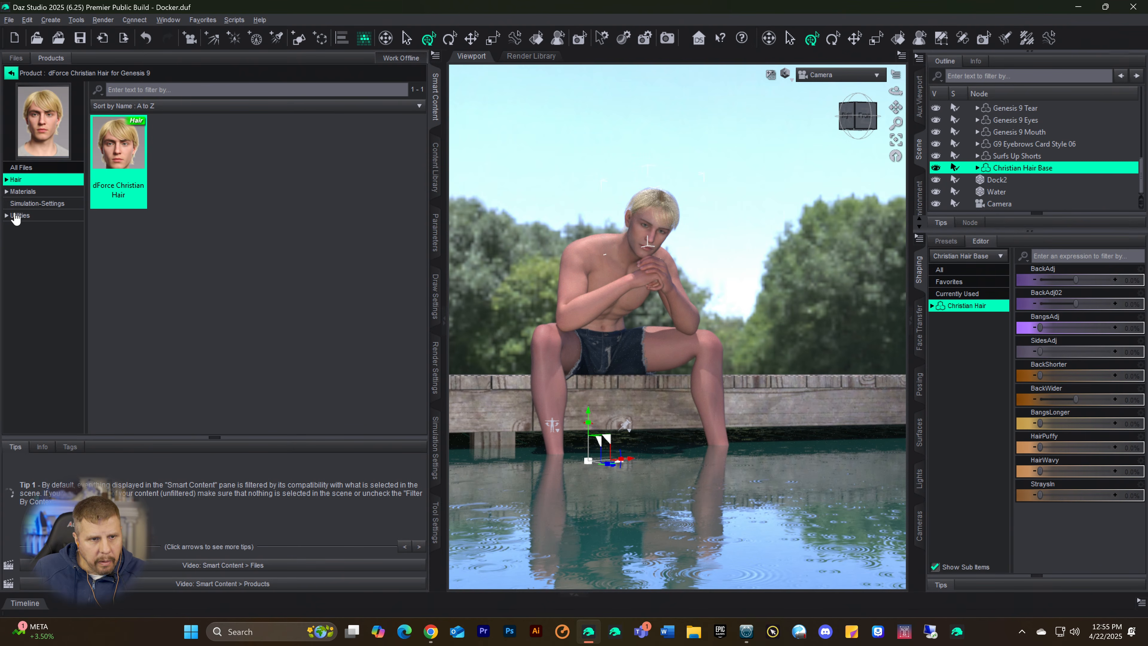
left_click(18, 193)
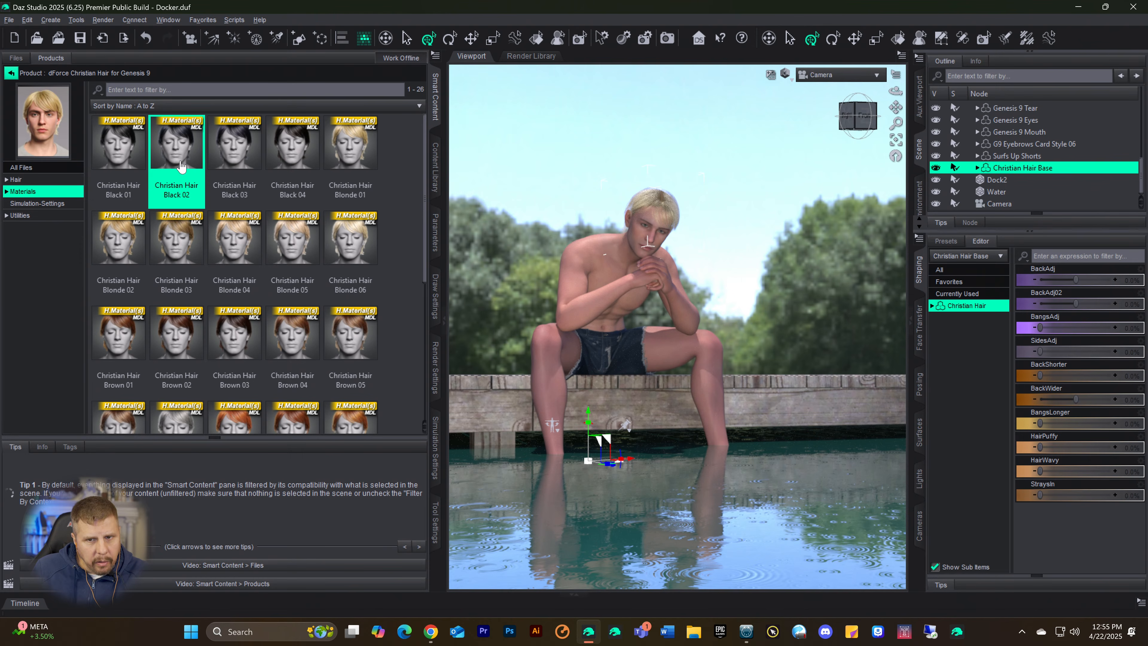
scroll(257, 226, "down", 5)
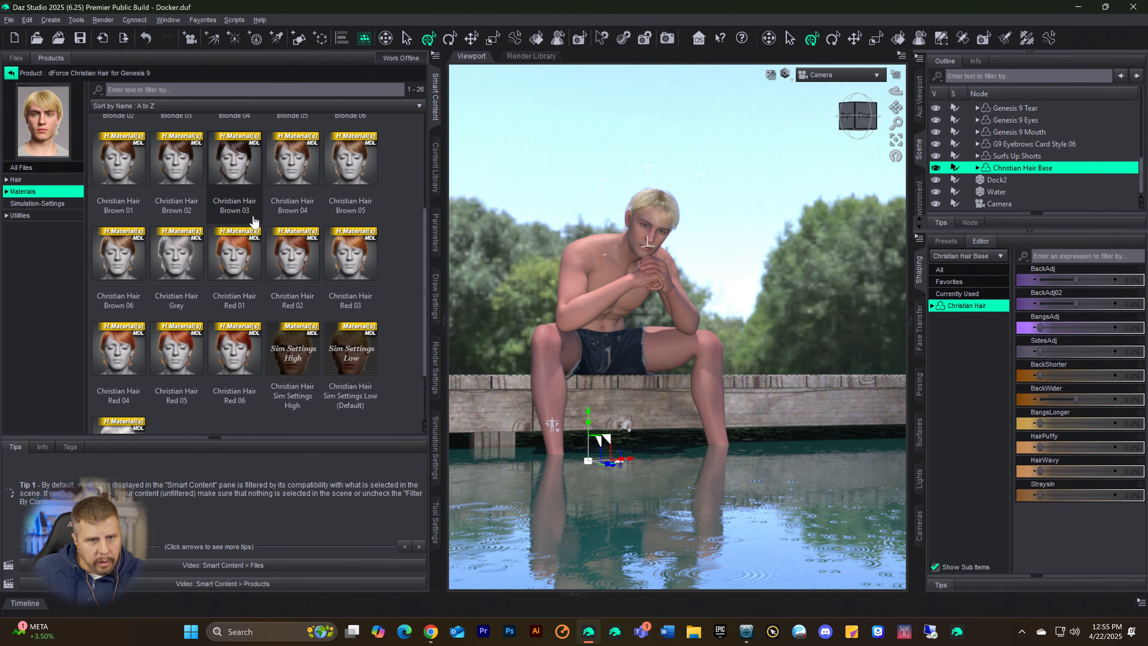
scroll(244, 249, "up", 5)
left_click(230, 332)
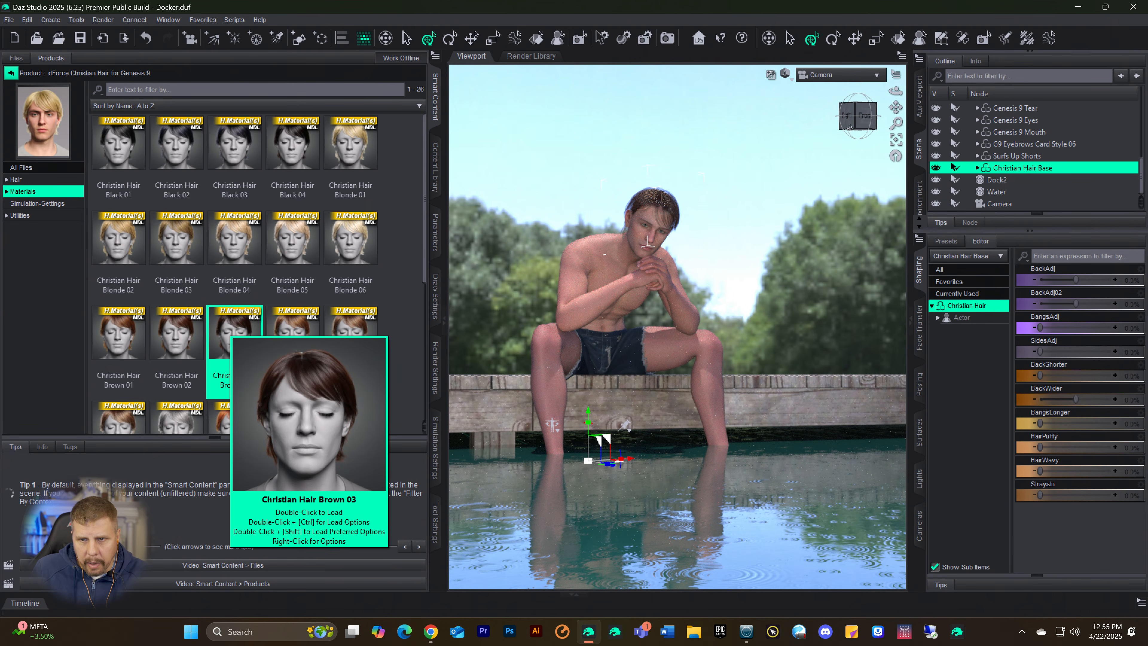
Step: Examine the full list of transform, fitting, smoothing and collision parameters of the Christian Hair Base
left_click(435, 233)
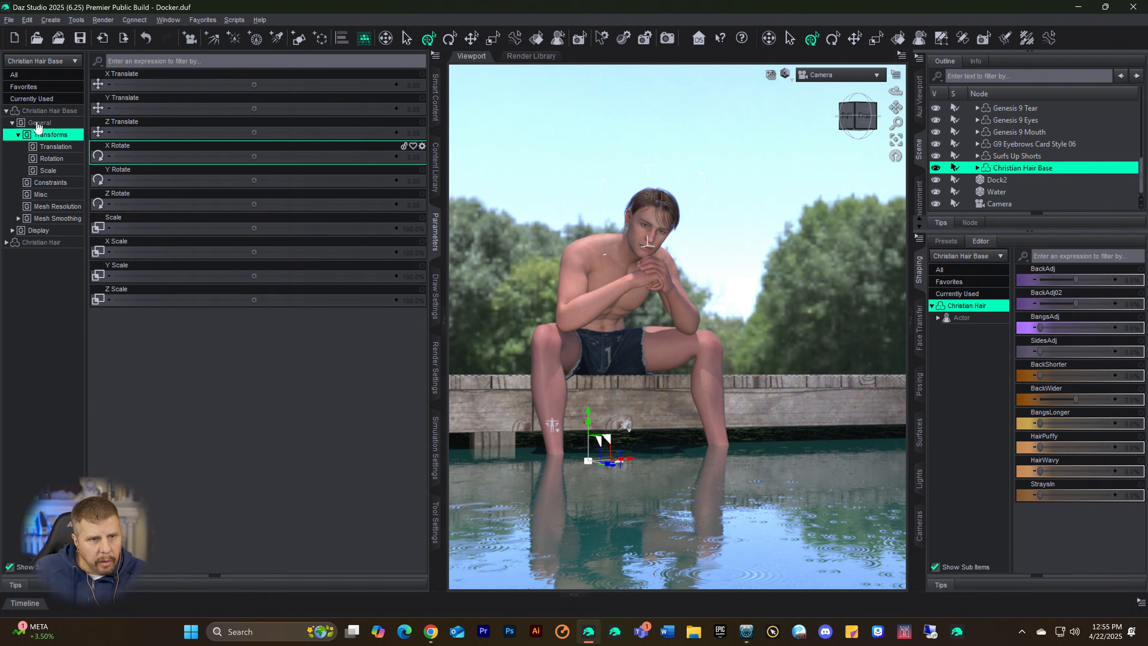
left_click(41, 110)
scroll(208, 330, "down", 3)
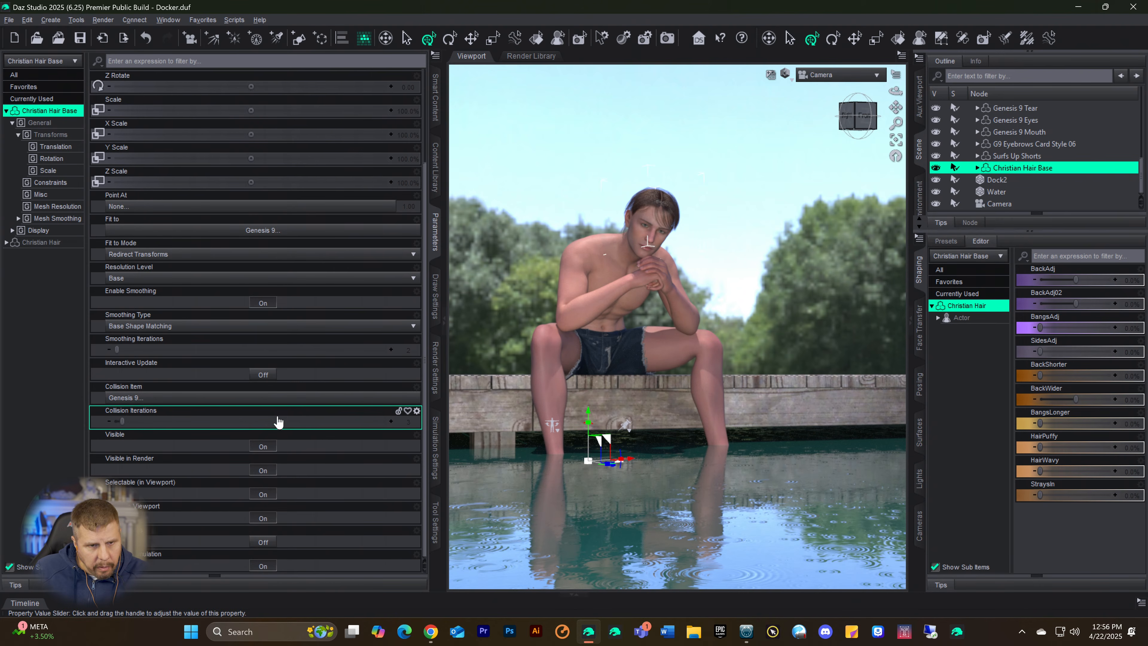
scroll(269, 410, "up", 3)
scroll(301, 414, "up", 2)
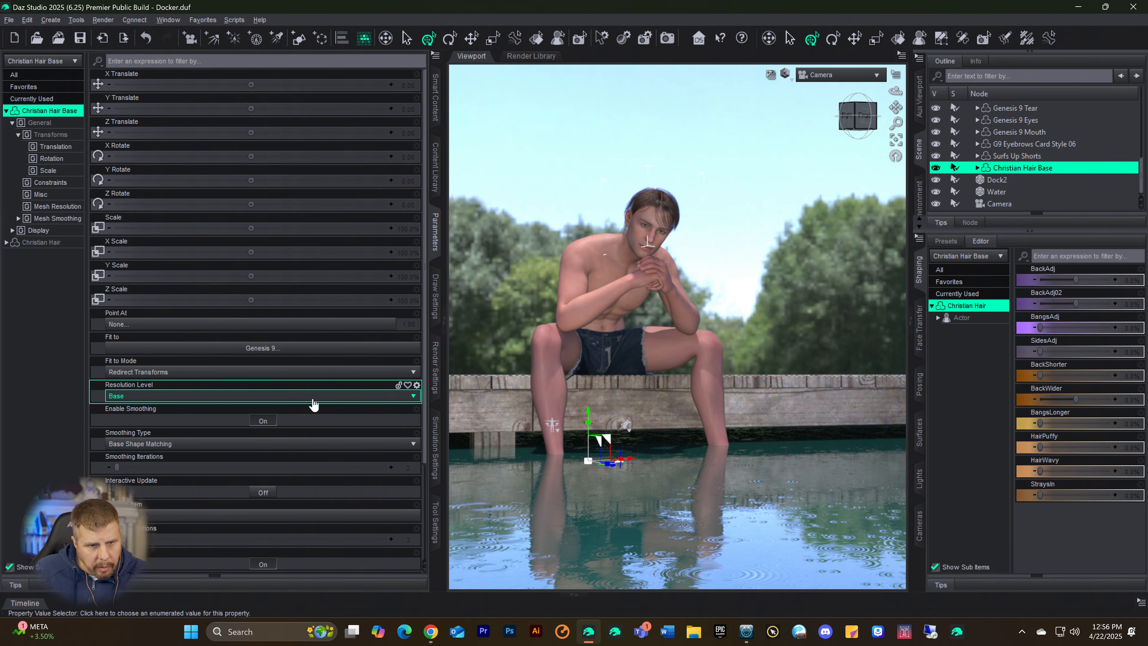
key("ctrl+a")
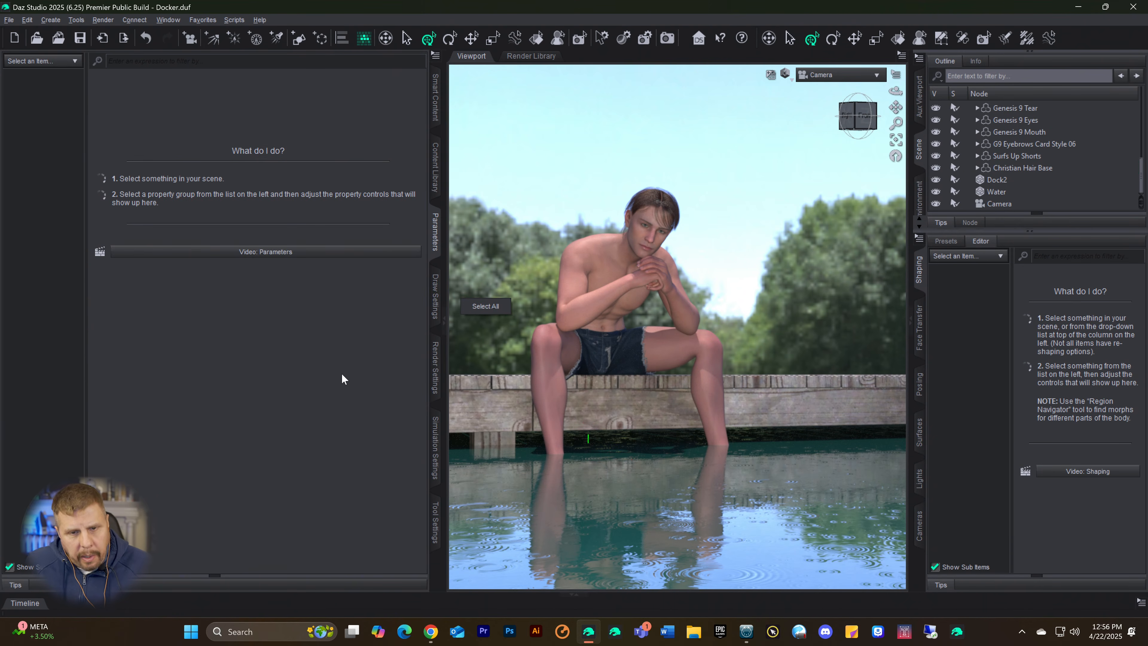
Step: Select the Christian Hair nested under Christian Hair Base and turn on Preview PR Hairs for it
left_click(999, 169)
left_click(978, 168)
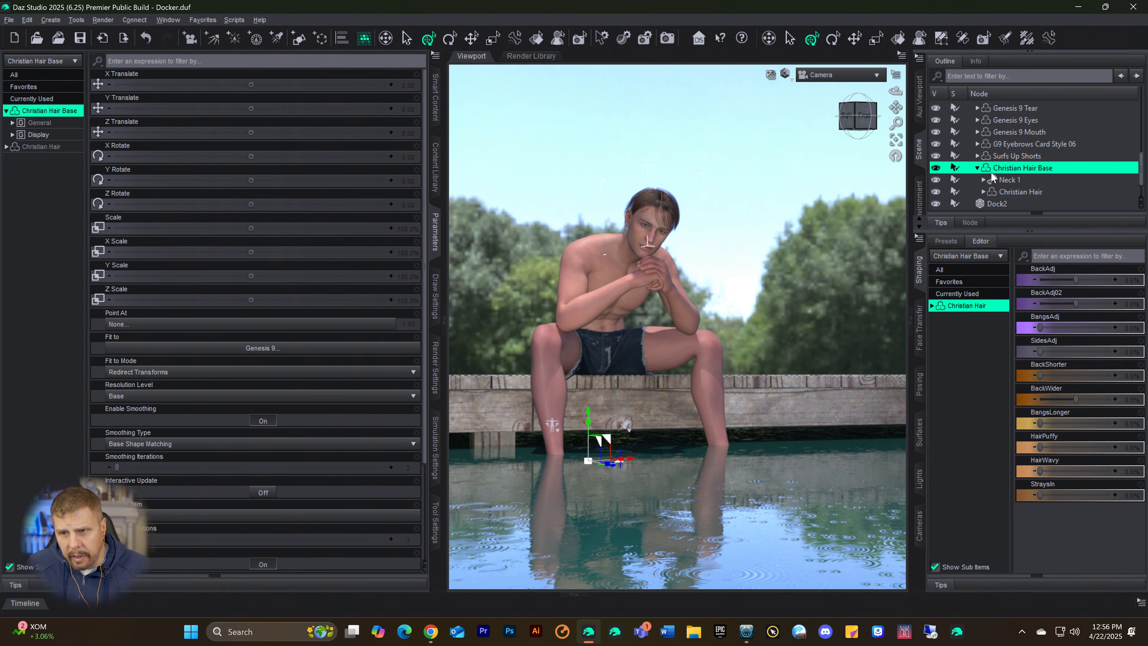
left_click(1008, 192)
left_click(42, 111)
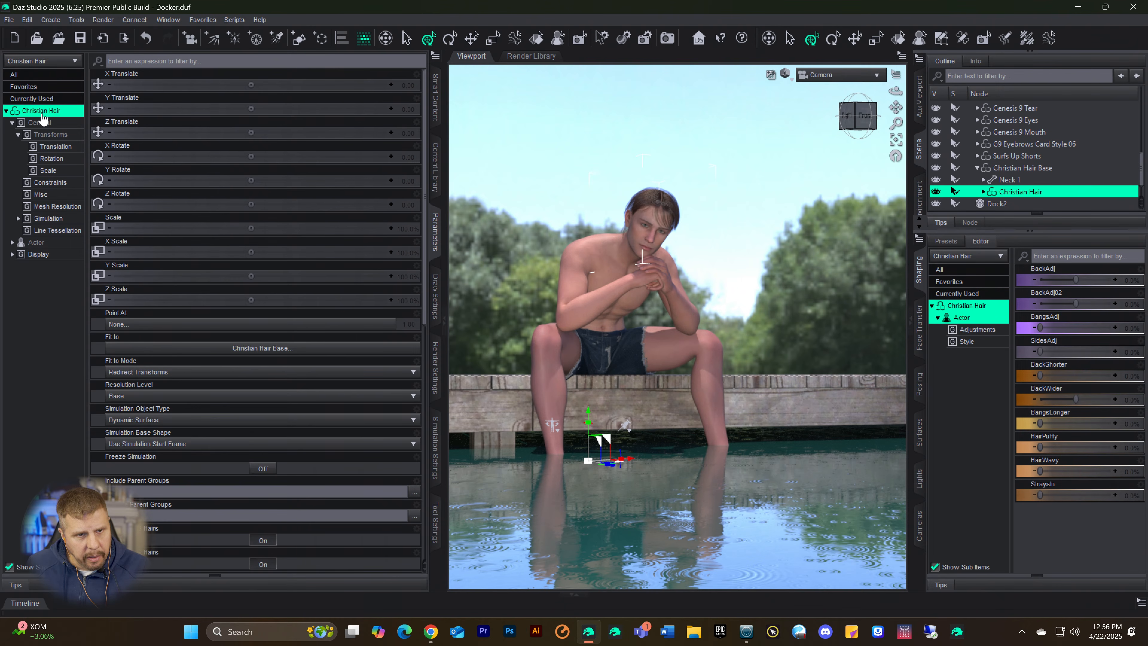
scroll(257, 379, "down", 3)
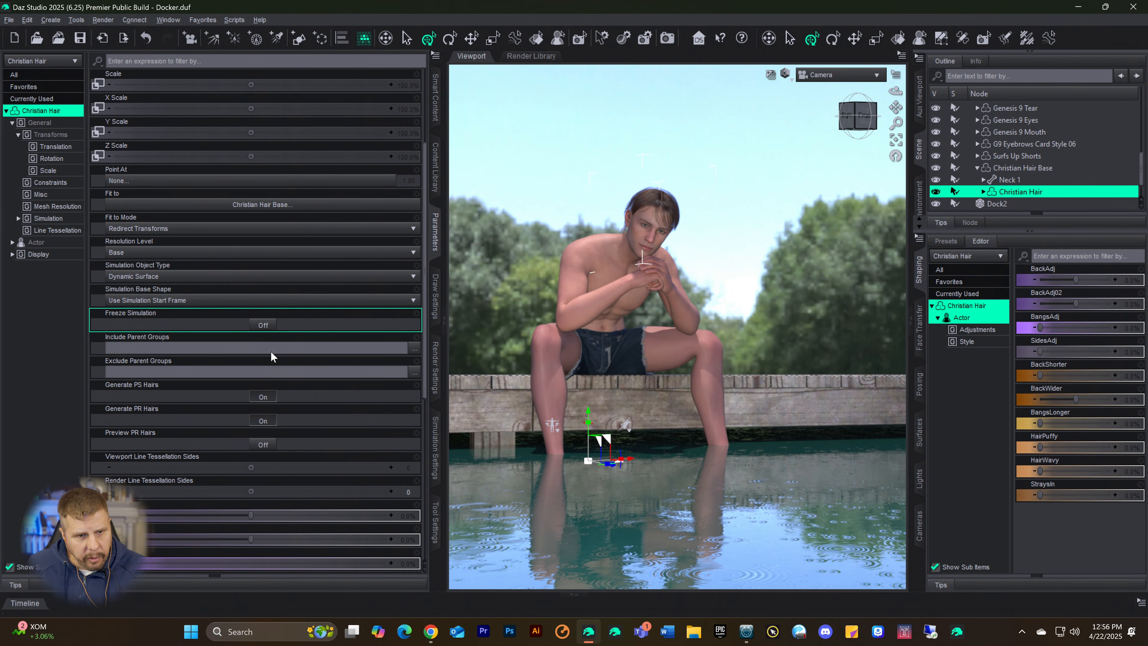
left_click(262, 446)
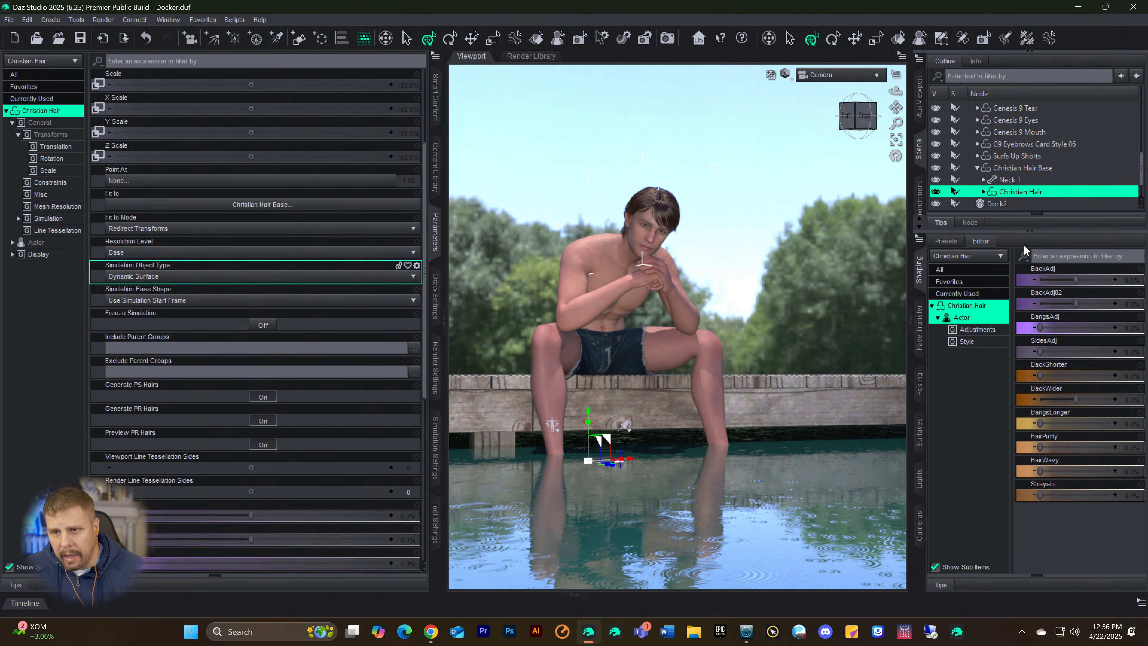
Step: Delete the Christian Hair Base from the scene and return to the list of hair products
left_click(995, 169)
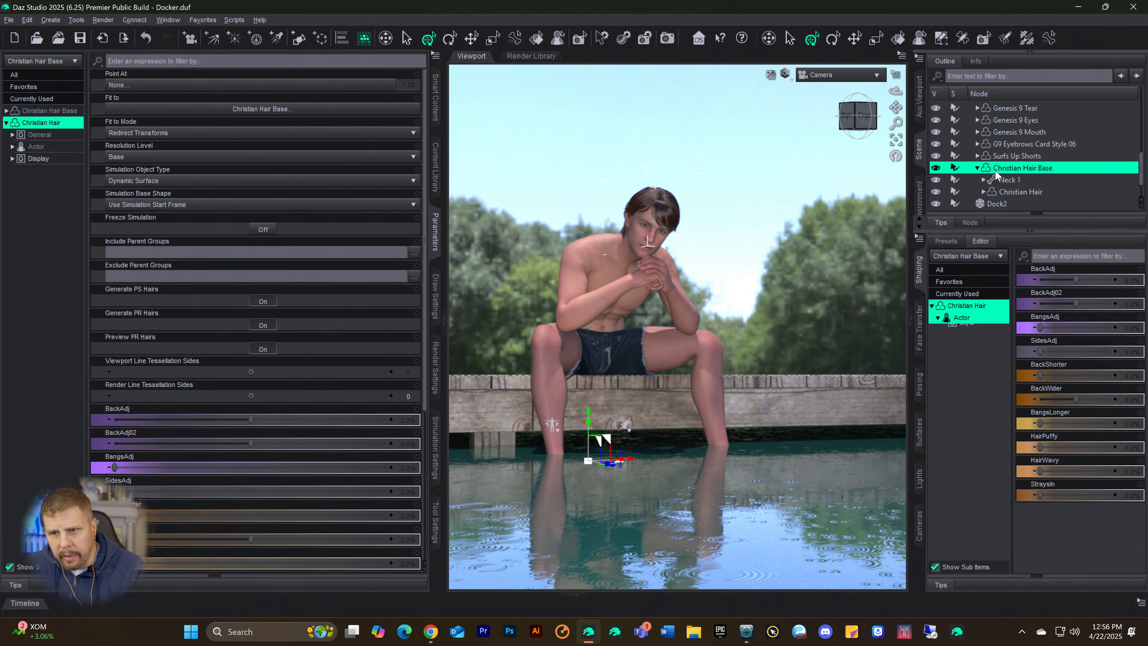
key("Delete")
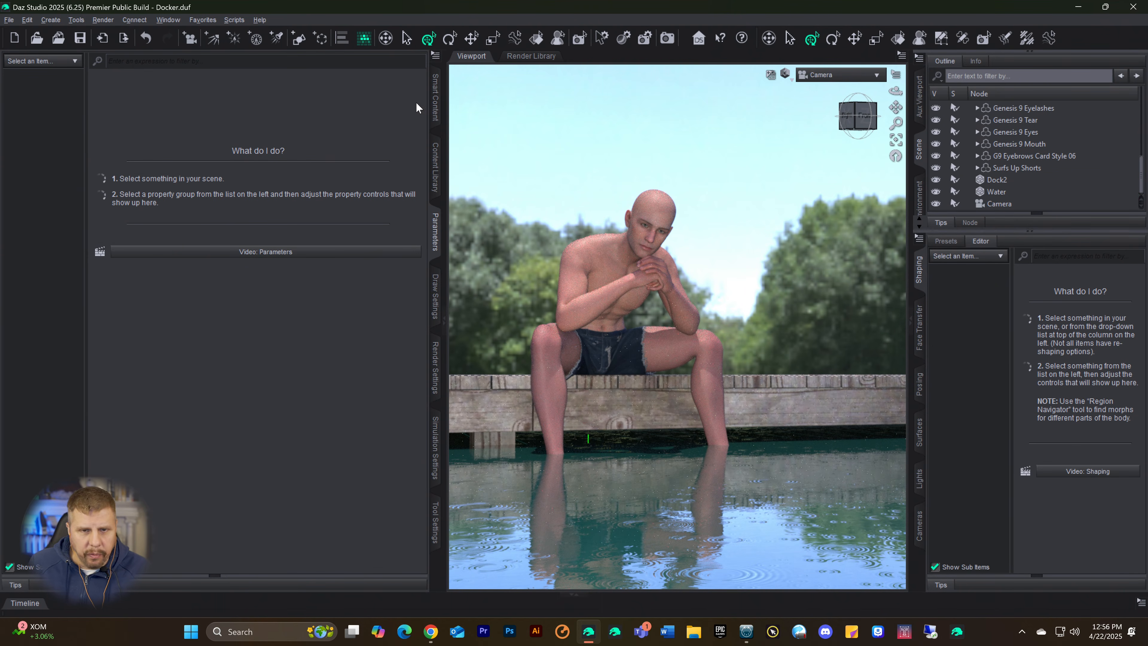
left_click(433, 102)
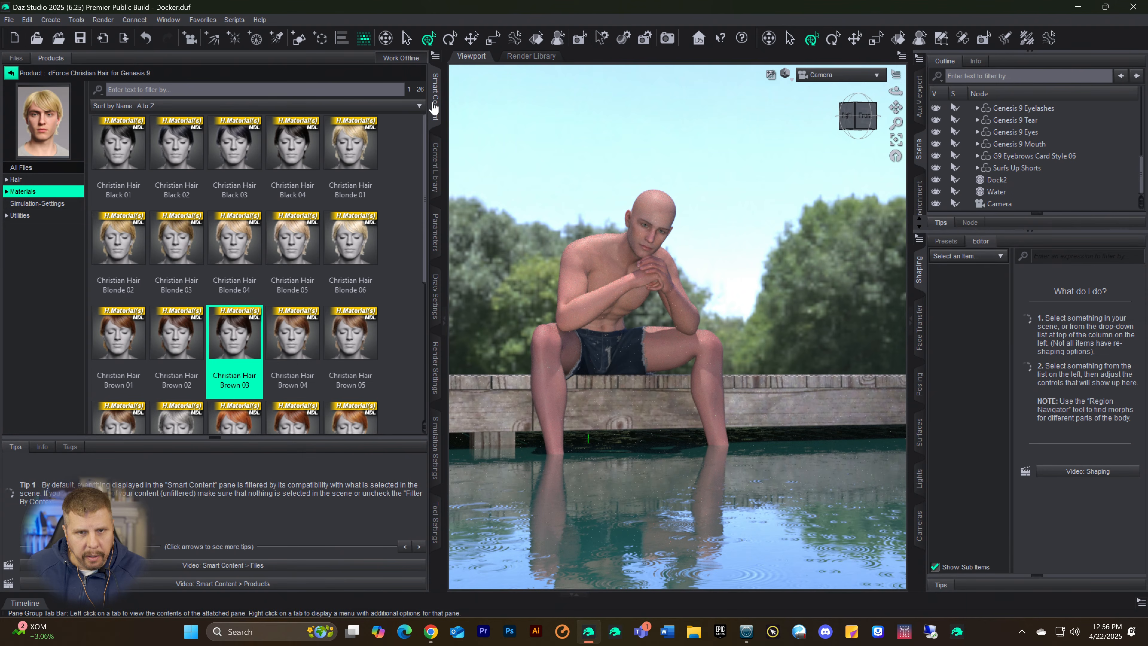
left_click(10, 74)
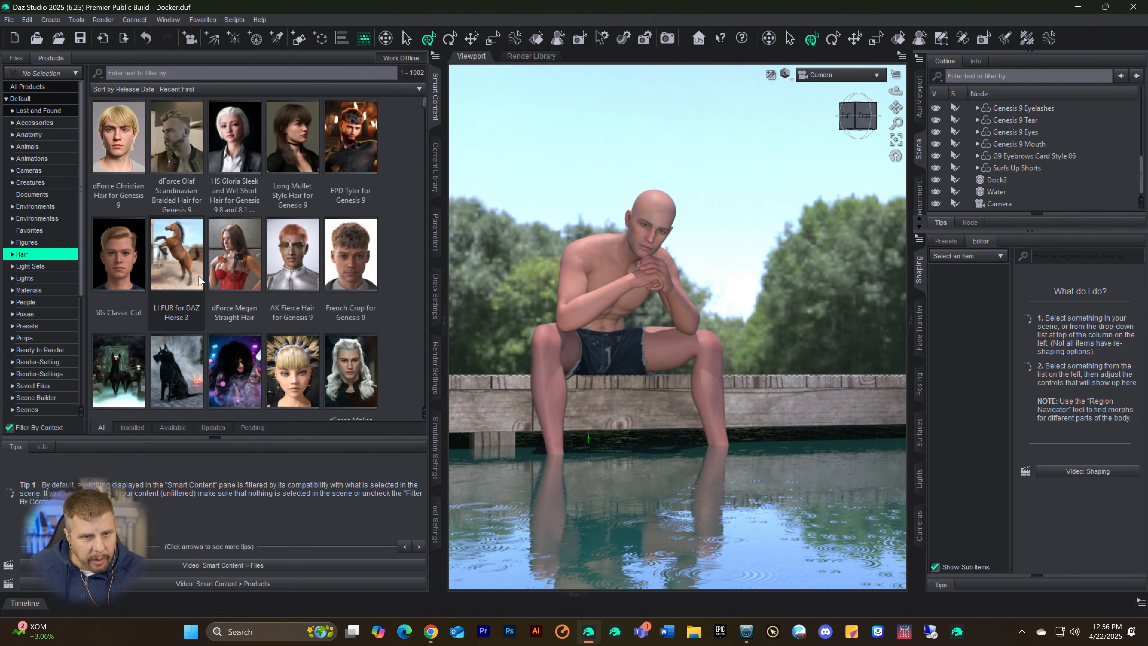
Step: Look through the hair products for a replacement hairstyle for the male figure
scroll(199, 274, "down", 5)
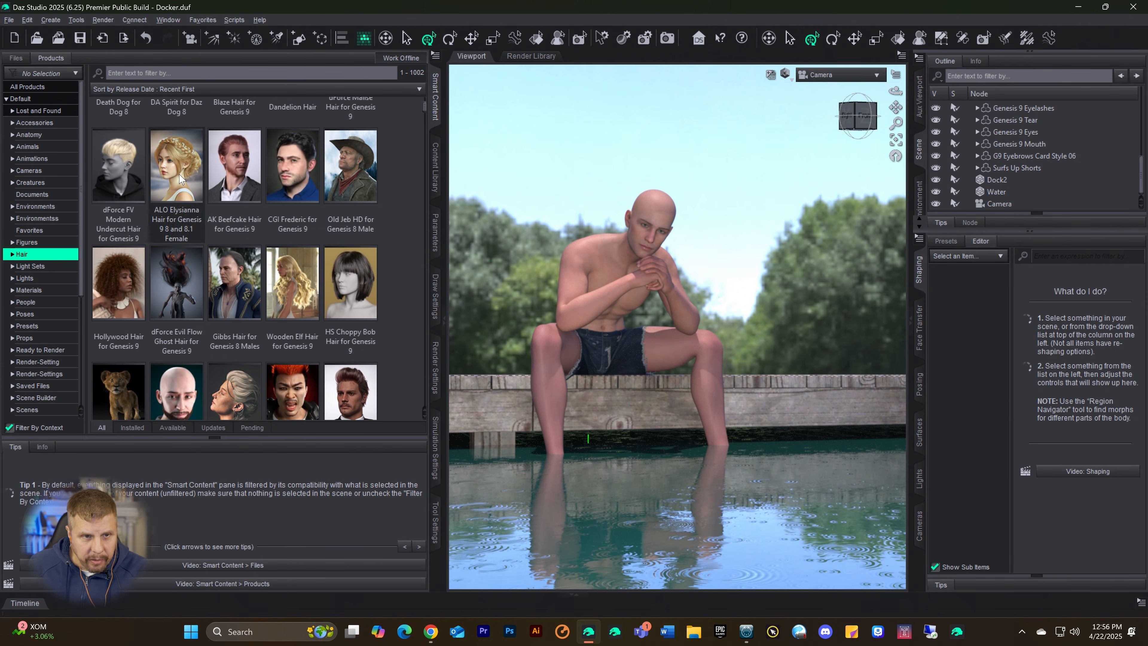
scroll(264, 305, "down", 6)
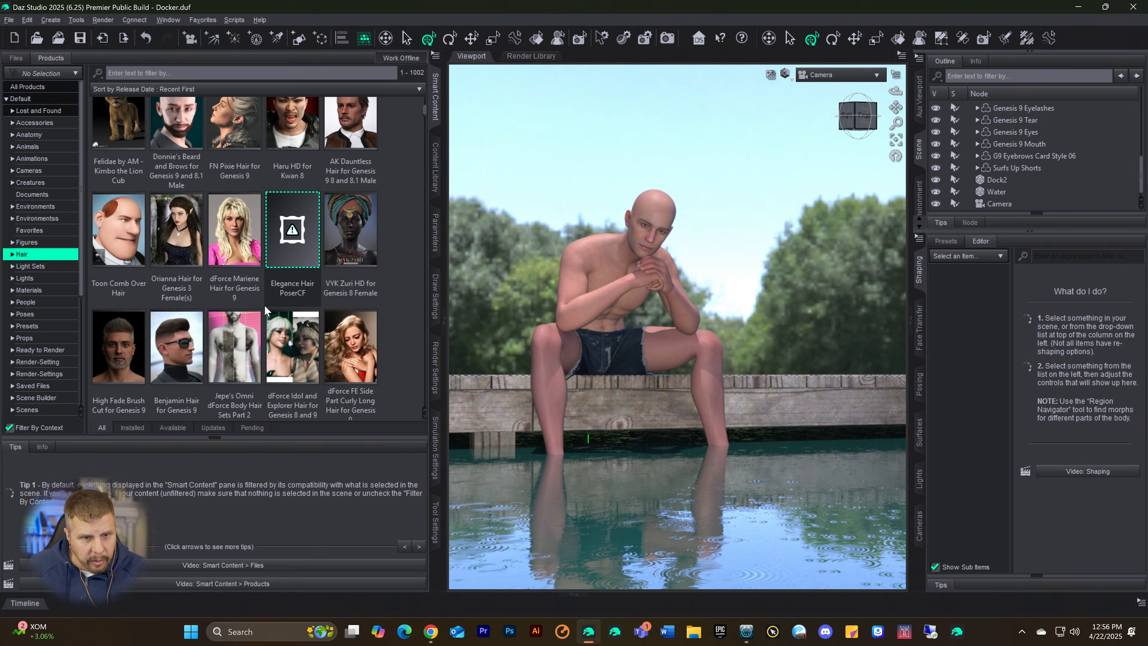
scroll(230, 257, "down", 3)
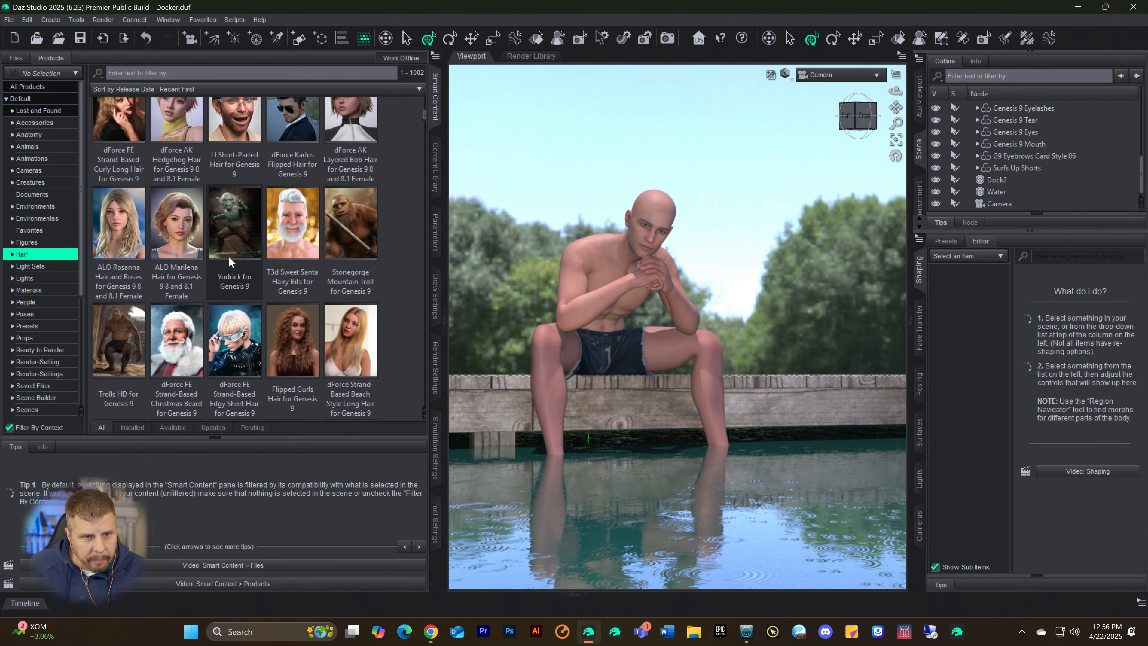
scroll(196, 226, "up", 4)
scroll(237, 283, "down", 5)
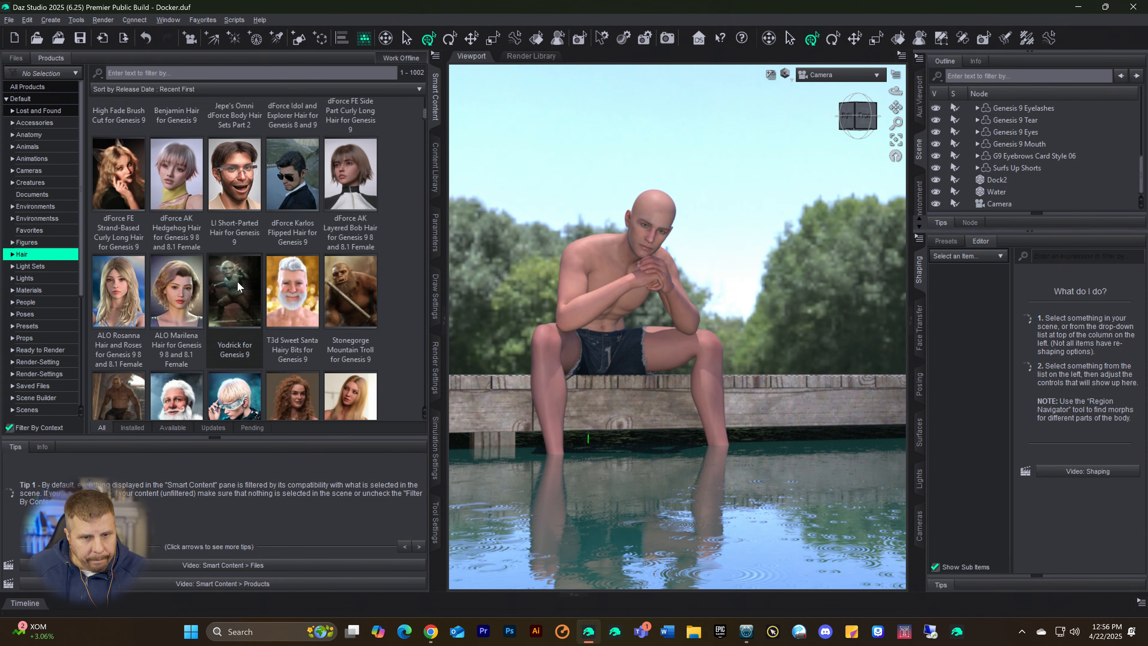
mouse_move(295, 126)
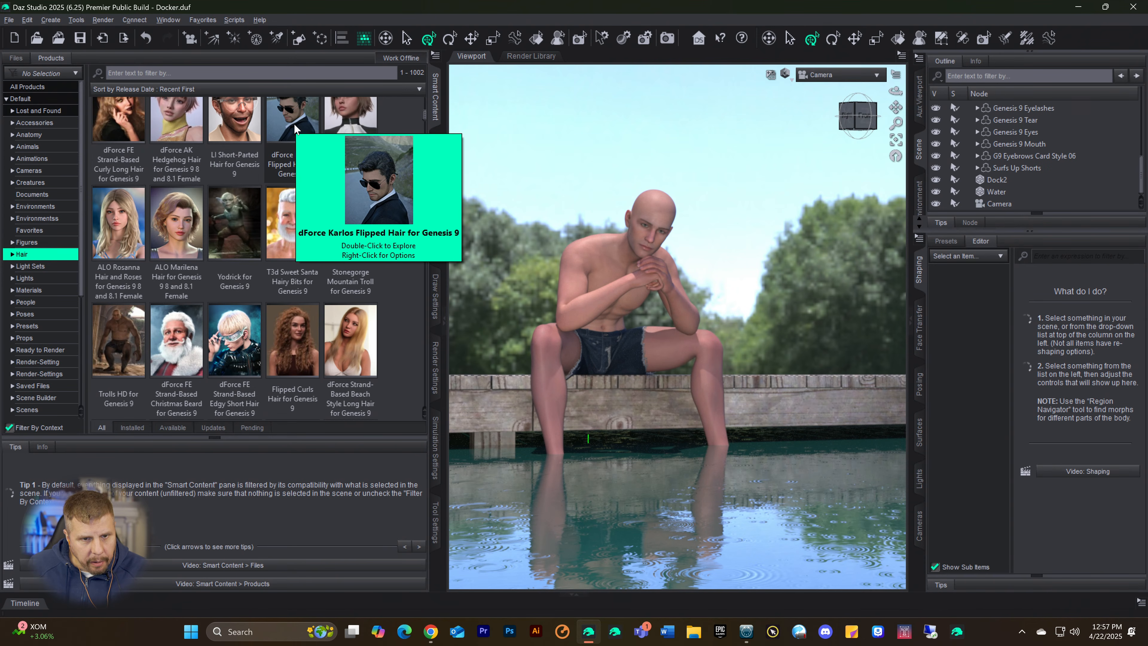
left_click(295, 123)
scroll(220, 160, "up", 1)
scroll(219, 160, "down", 6)
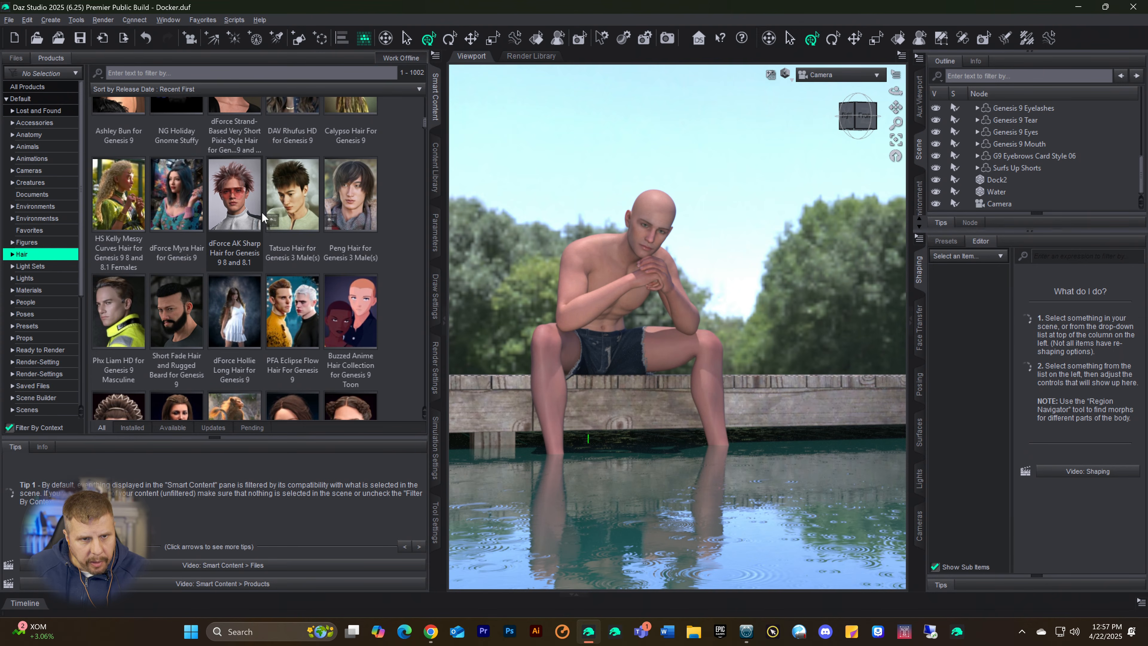
scroll(281, 213, "down", 5)
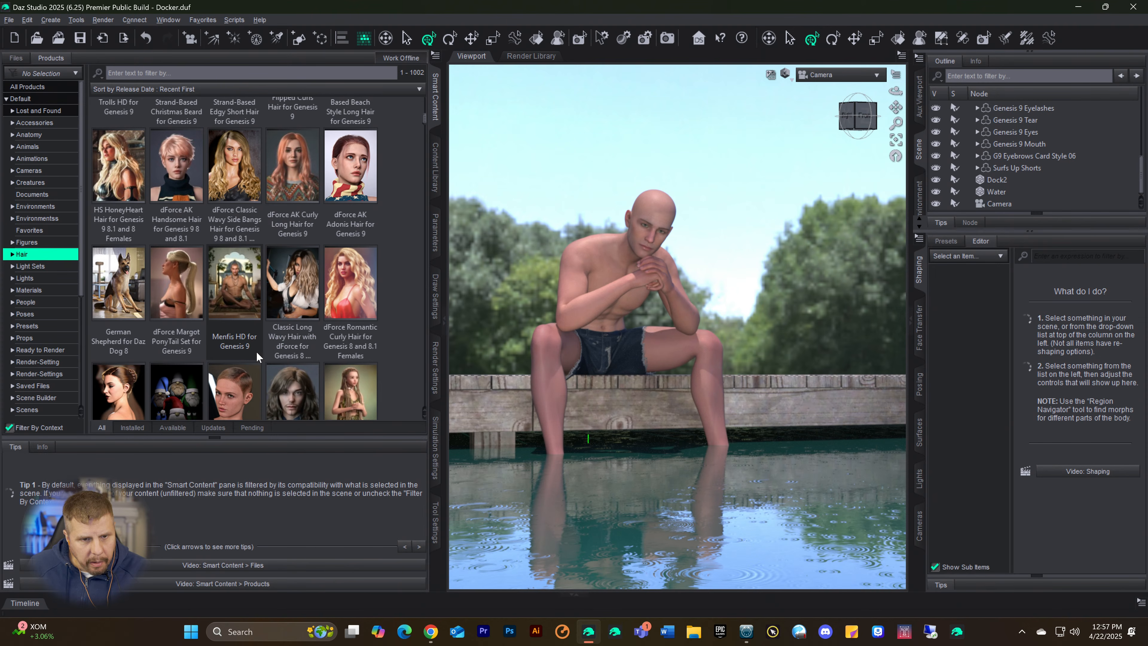
scroll(260, 309, "down", 6)
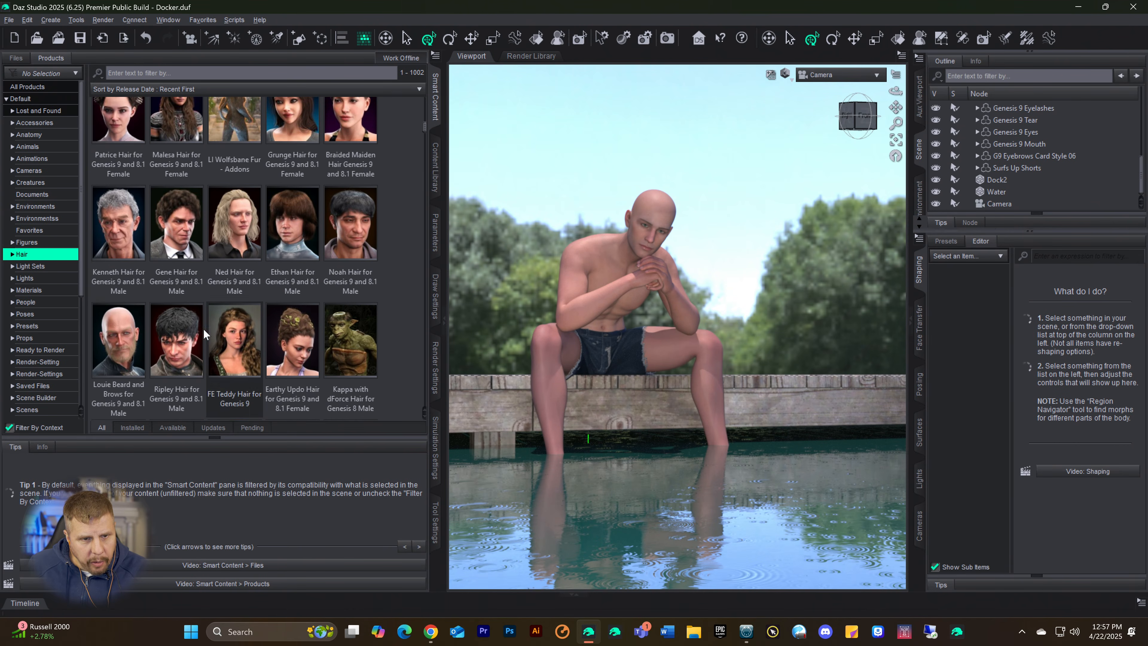
Step: Open the Ripley Hair for Genesis 9 and 8.1 Male product and show its Default files
left_click(190, 344)
double_click(190, 343)
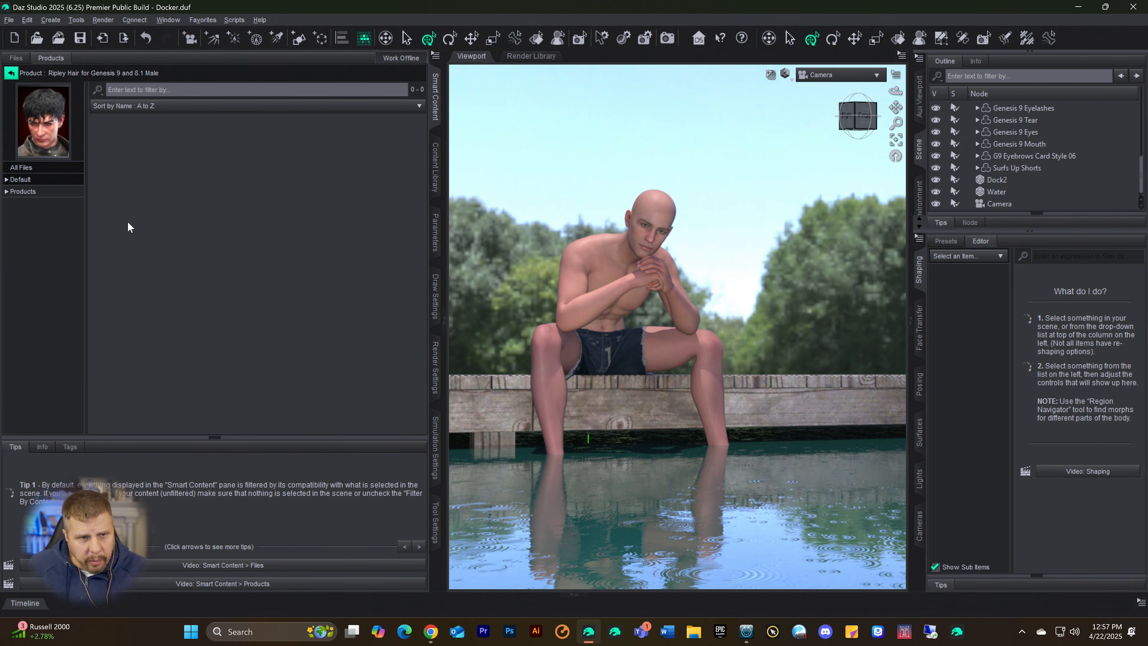
left_click(28, 181)
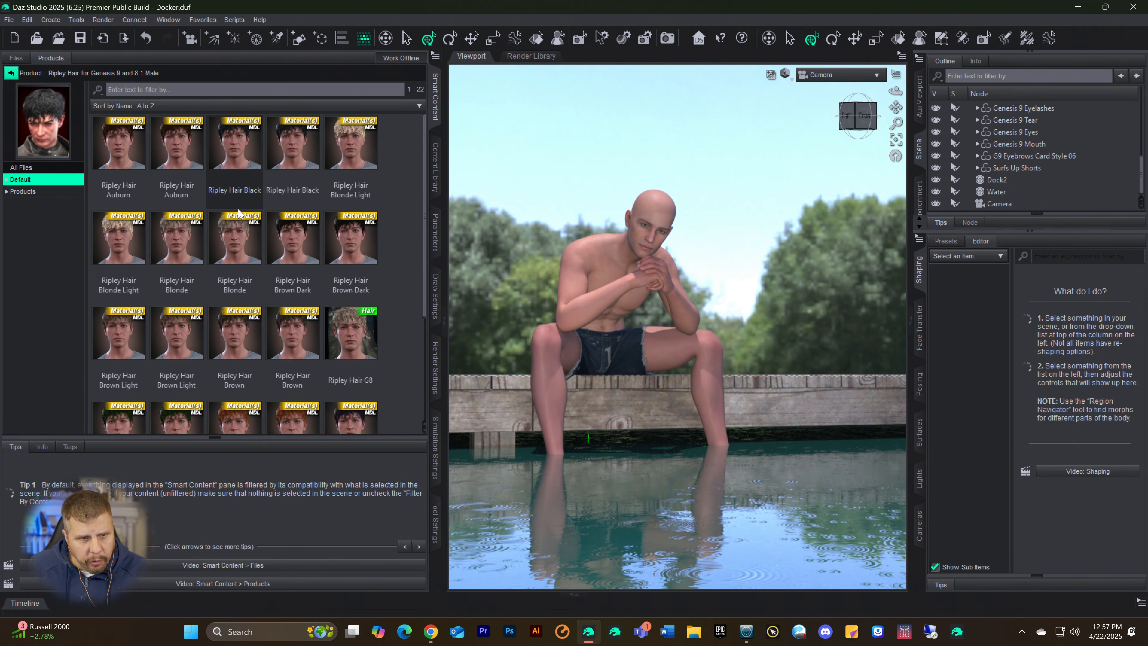
scroll(238, 211, "down", 3)
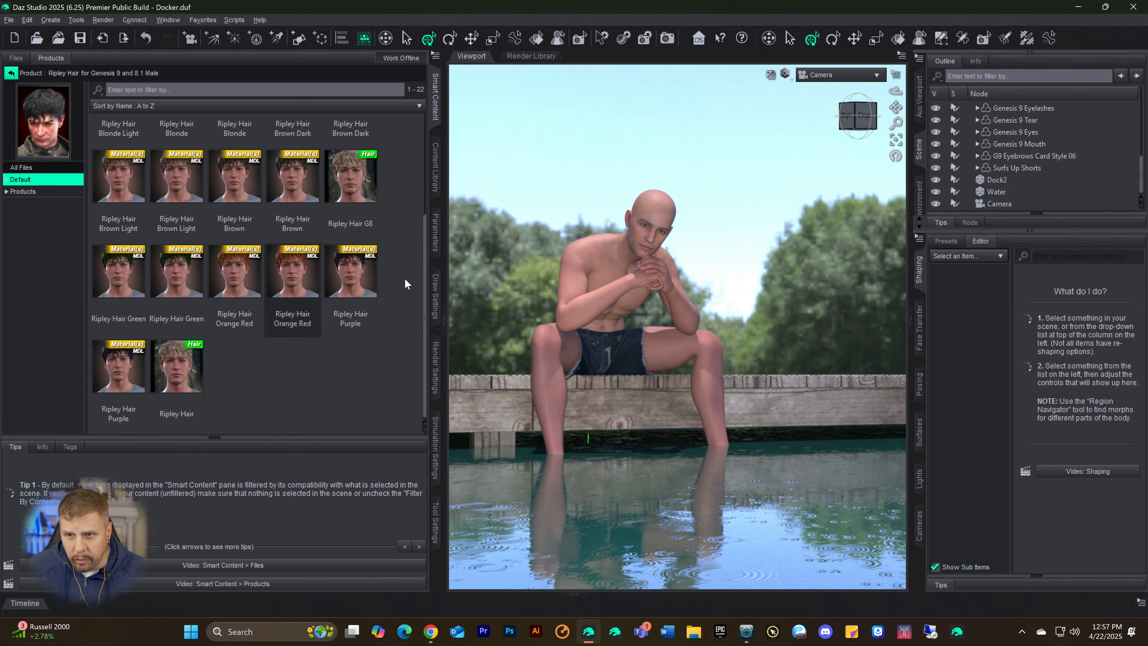
Step: Select the Genesis 9 figure and add the Ripley Hair to it
scroll(1035, 140, "up", 5)
scroll(1026, 145, "up", 2)
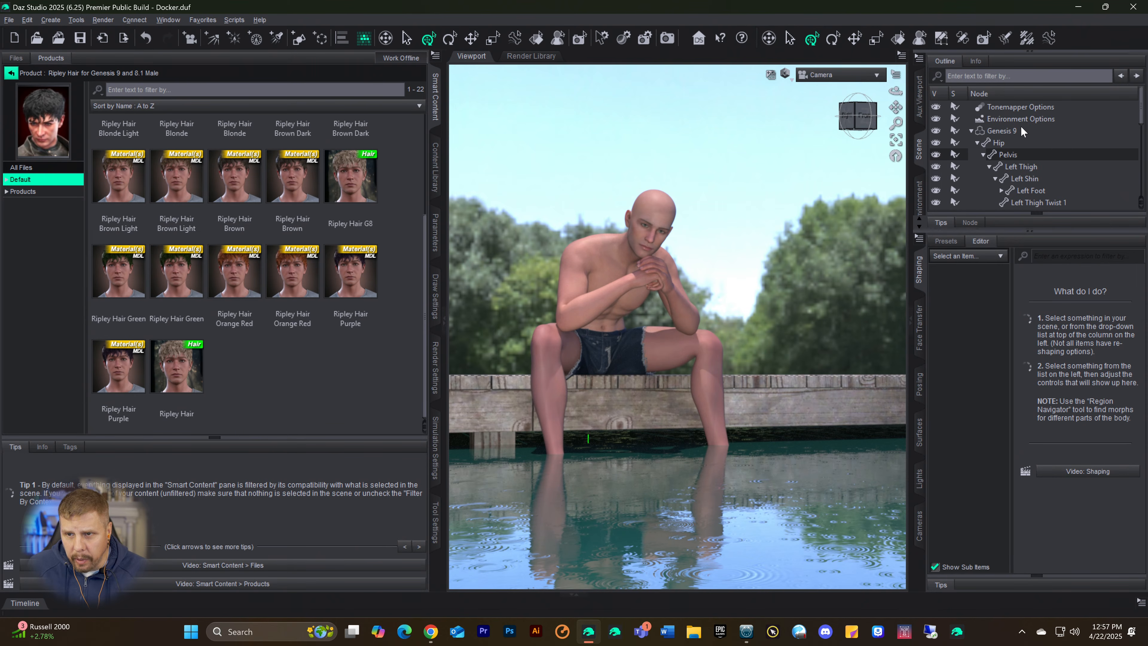
left_click(999, 131)
double_click(176, 368)
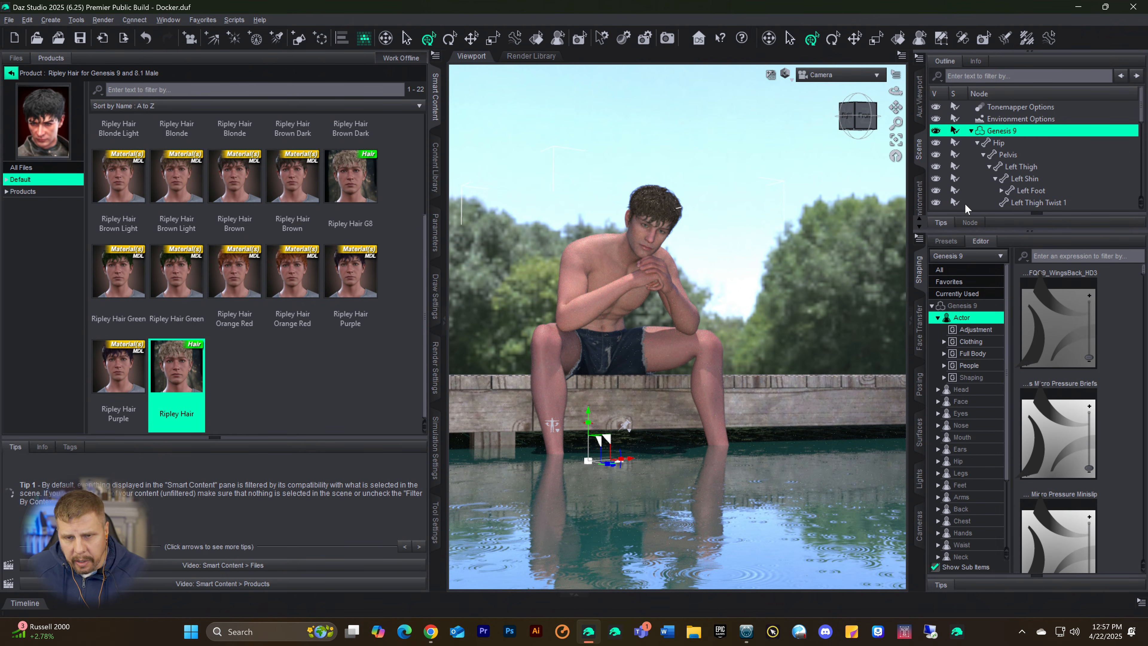
Step: Select the Ripley Hair in the scene and search the Default products for "color" with context filtering turned off
left_click(10, 73)
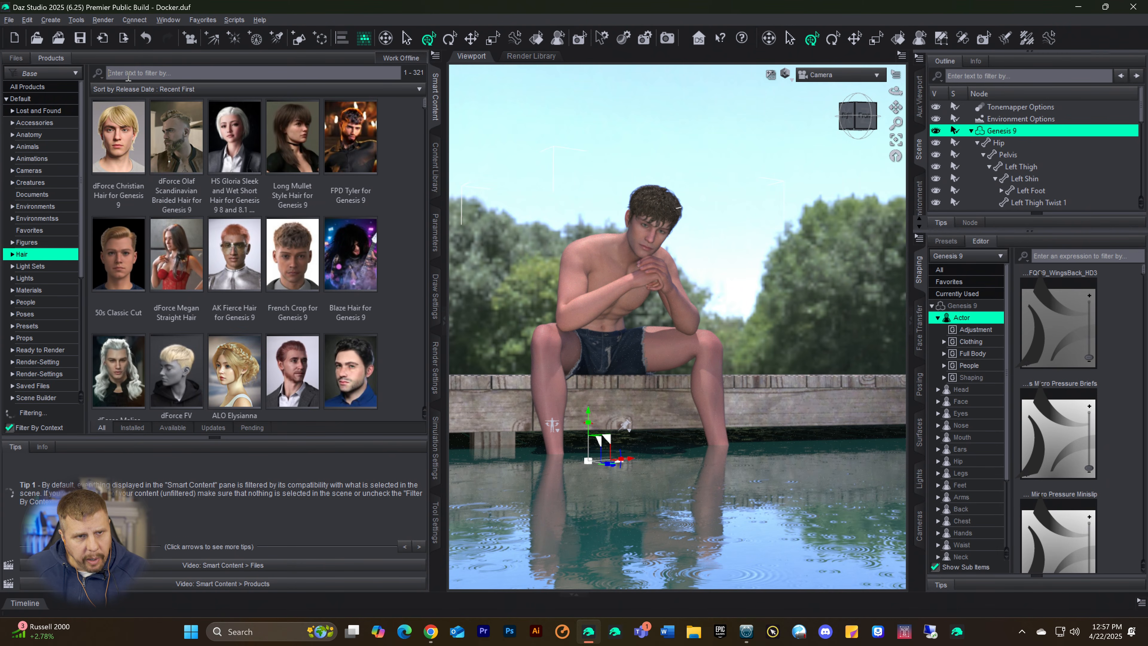
type("olor")
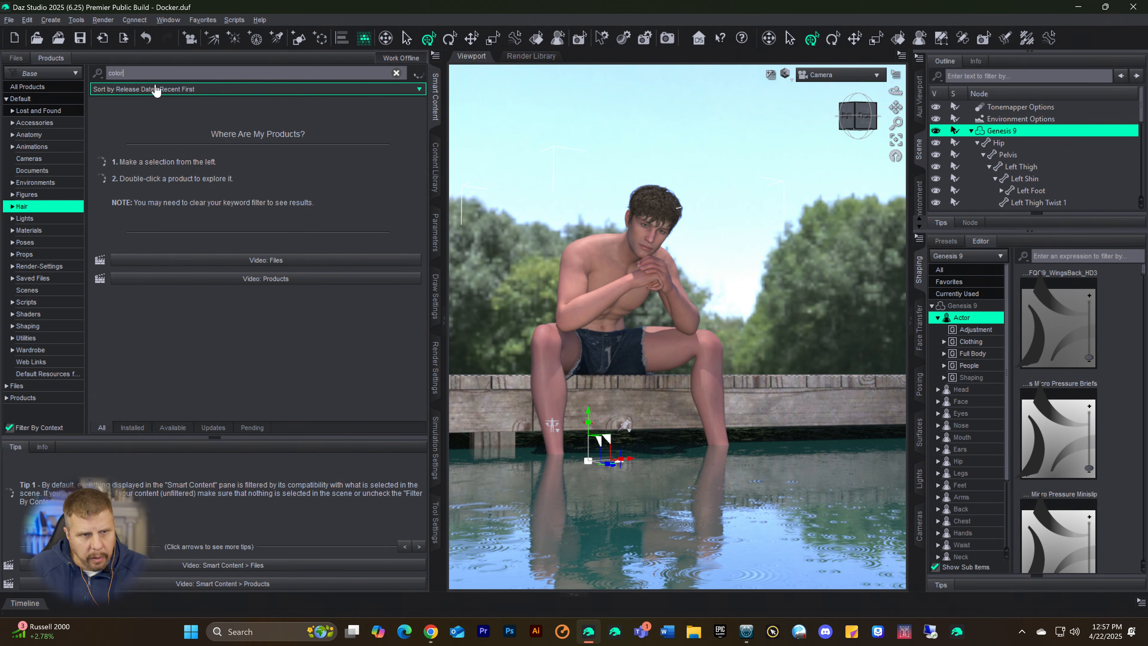
scroll(1077, 141, "down", 5)
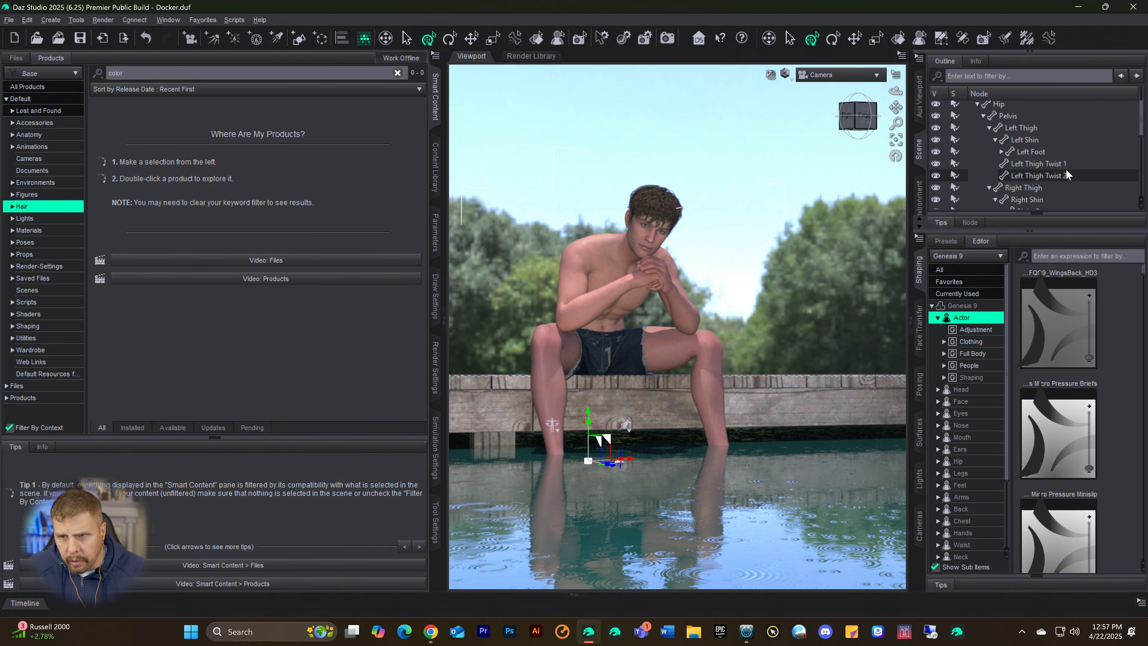
scroll(1045, 165, "down", 1)
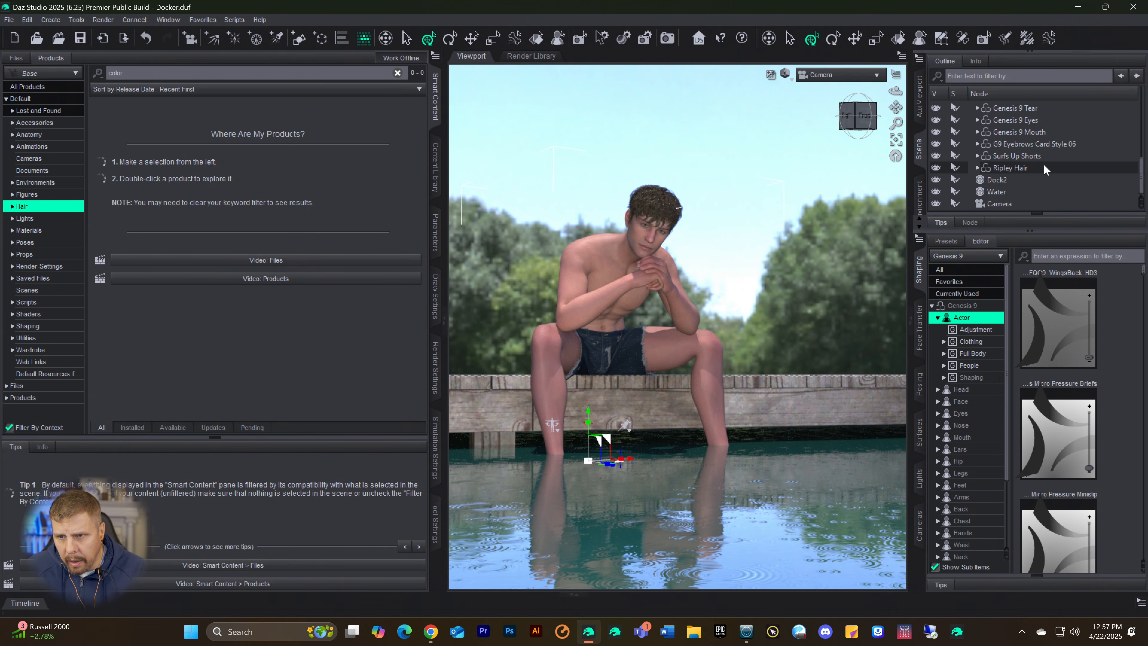
left_click(1013, 168)
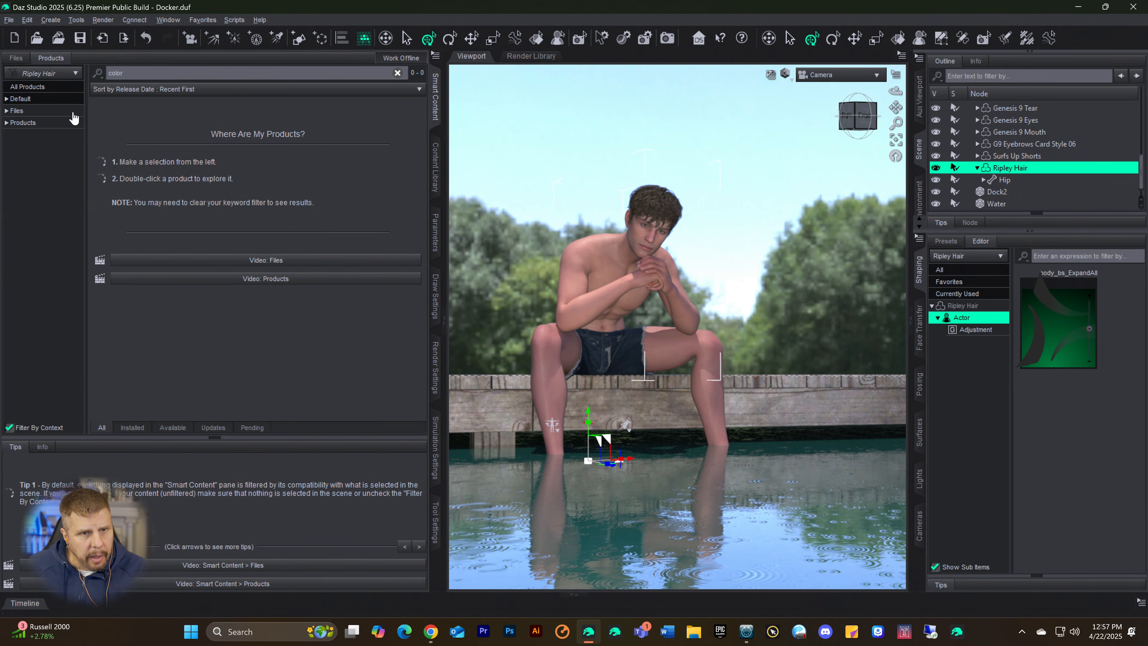
left_click(18, 100)
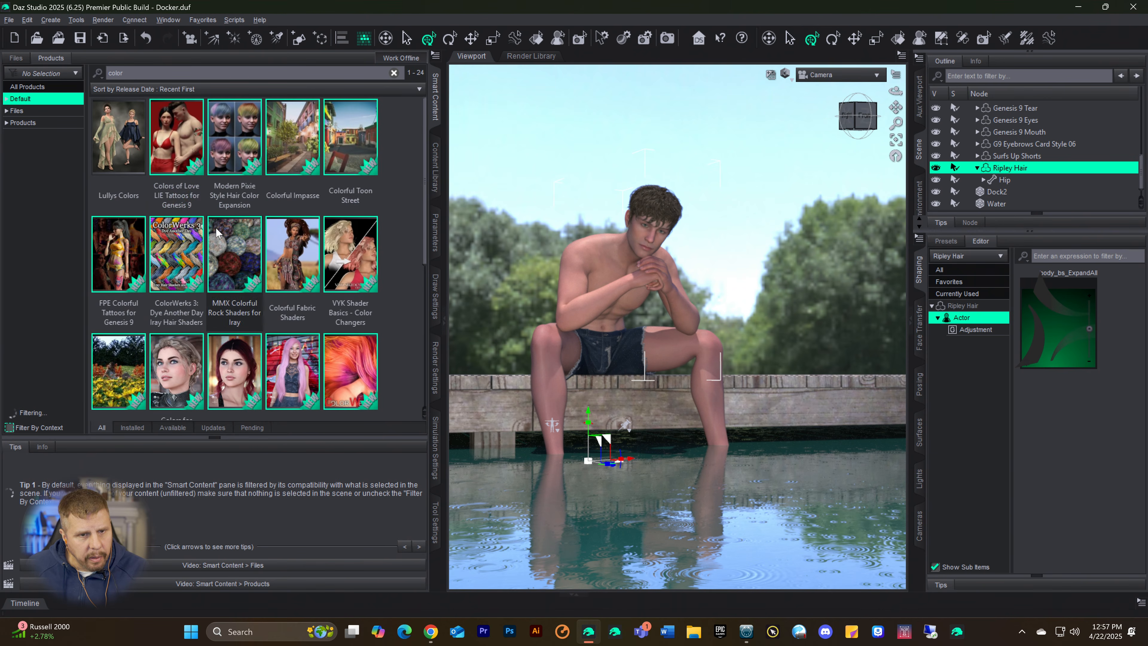
Step: Open the shaders of ColorWerks Hair Shaders for Iray and apply CW 01 Brunette 016 to the Ripley Hair
left_click(366, 406)
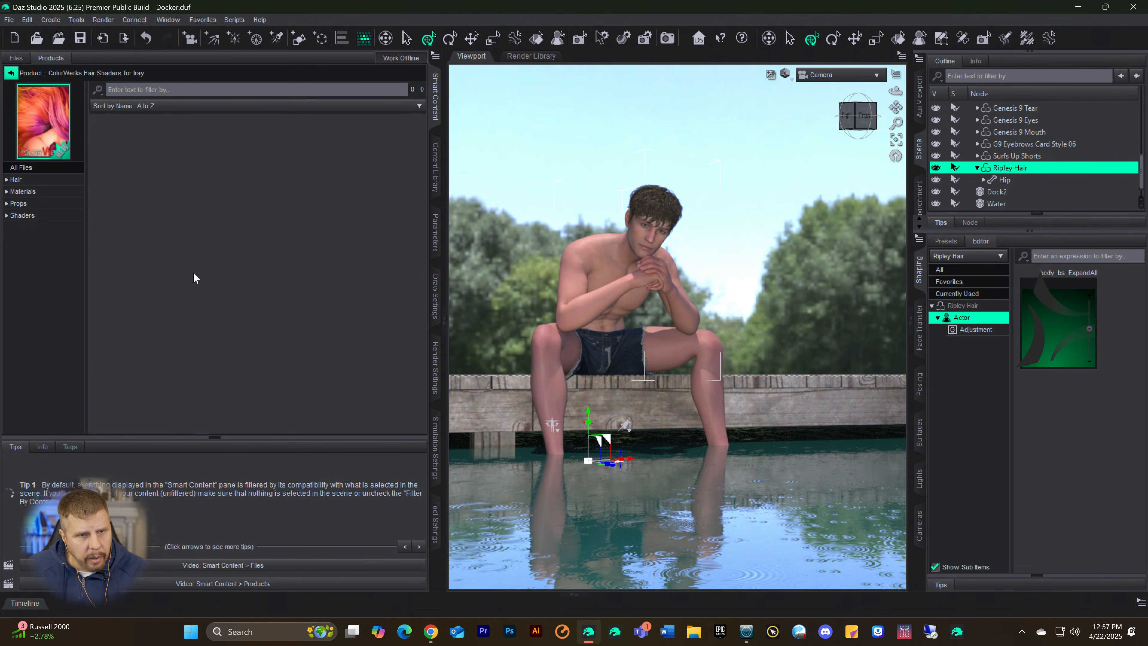
left_click(23, 216)
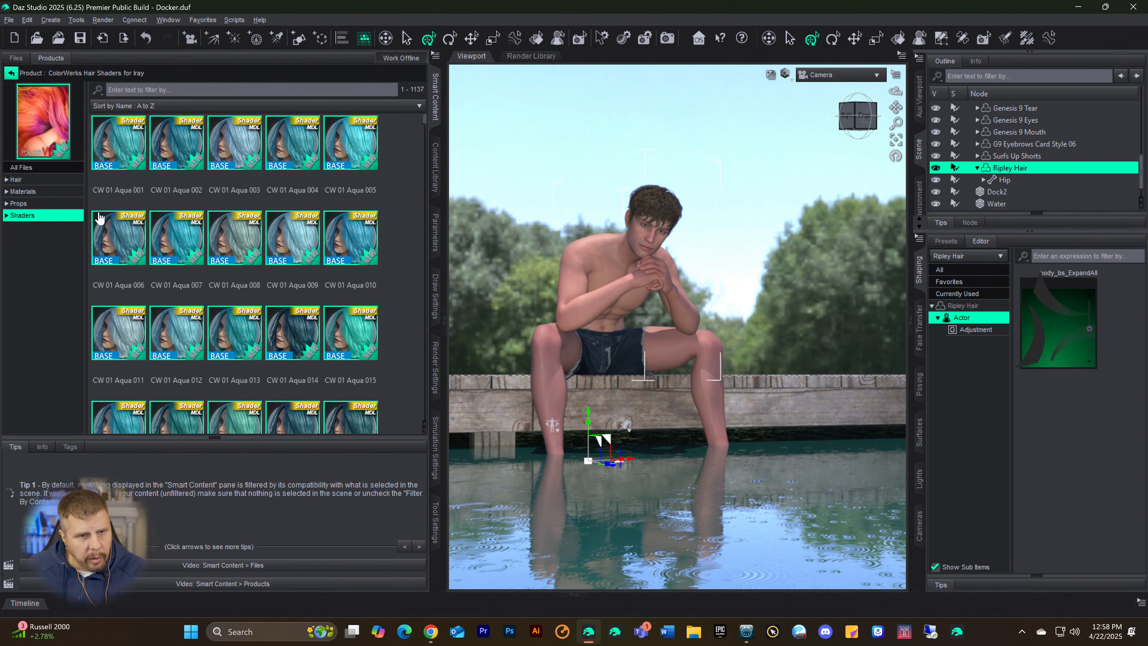
scroll(193, 257, "down", 5)
scroll(213, 267, "down", 10)
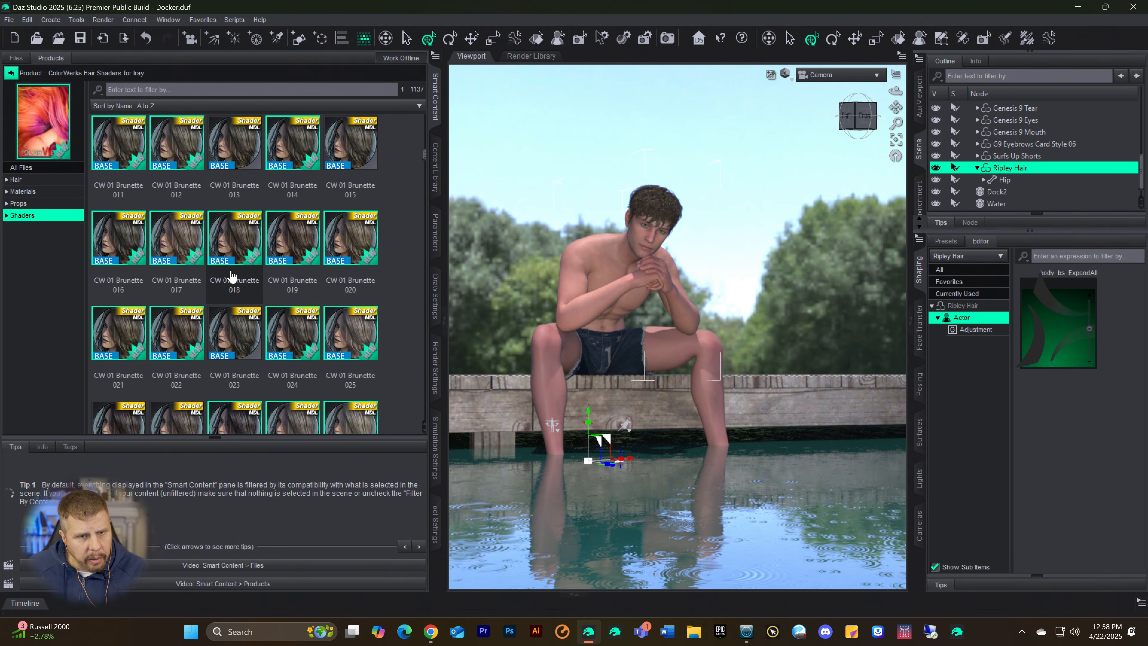
double_click(110, 258)
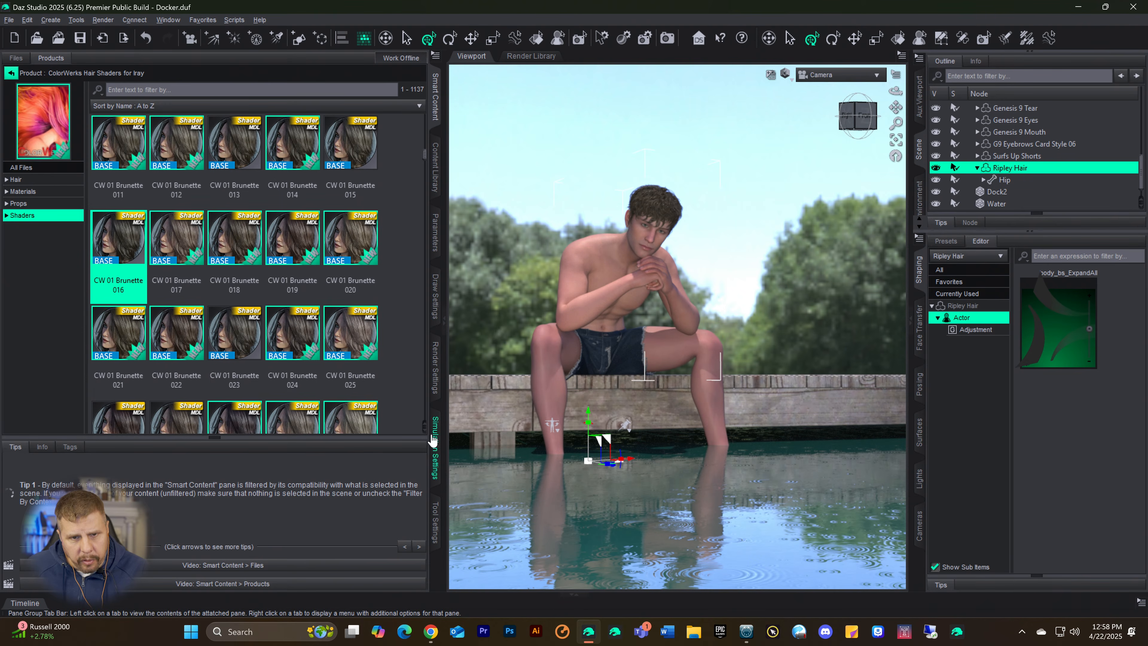
Step: Move the Surfaces pane into the group between Parameters and Draw Settings and select all surfaces of the Ripley Hair
left_click(175, 21)
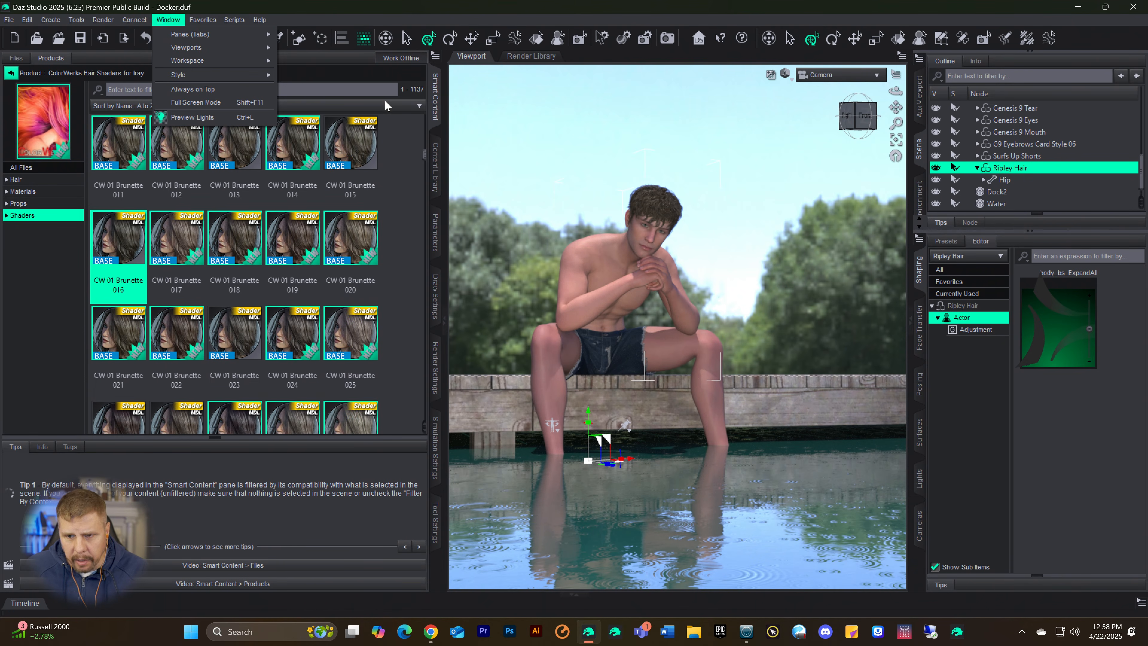
left_click(921, 434)
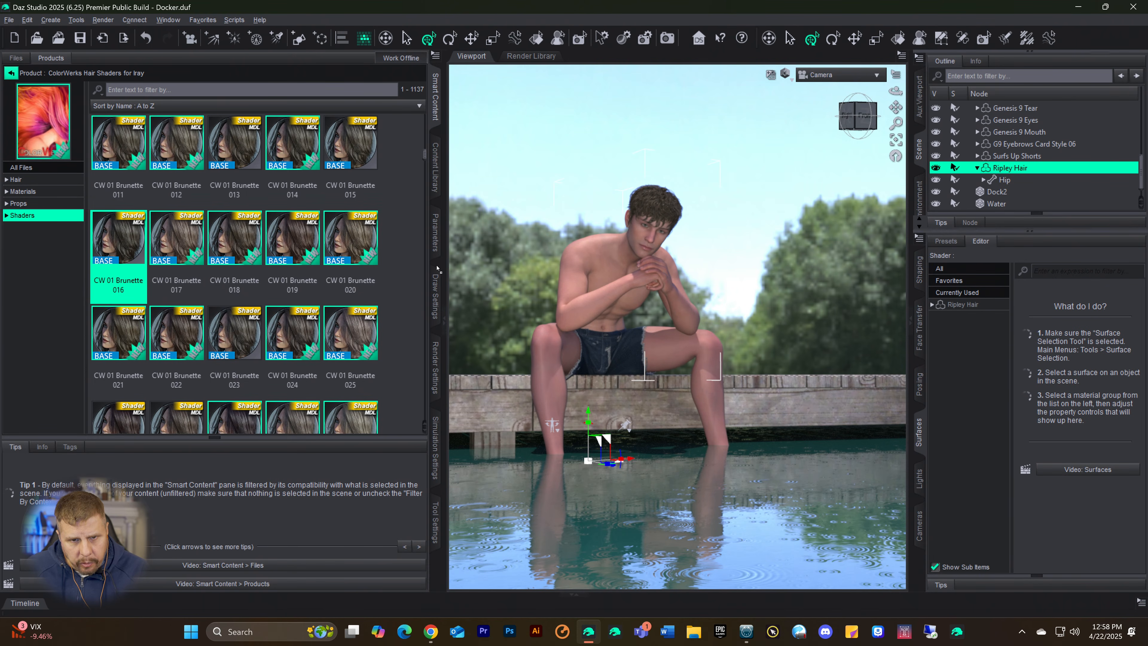
left_click_drag(438, 268, 437, 271)
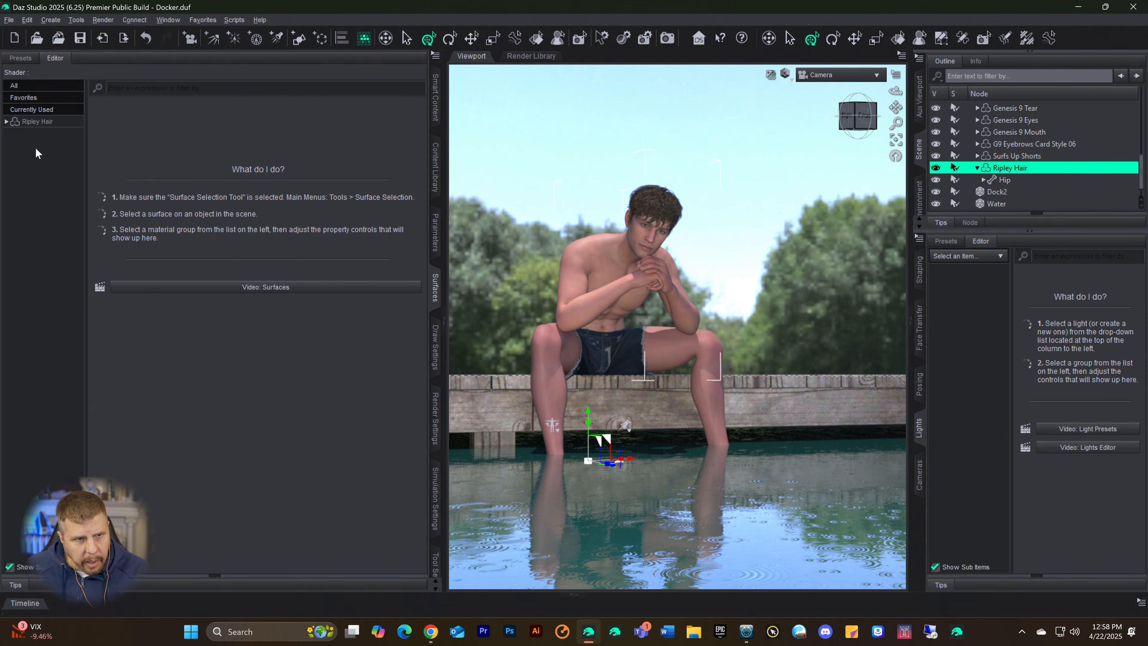
left_click(27, 122)
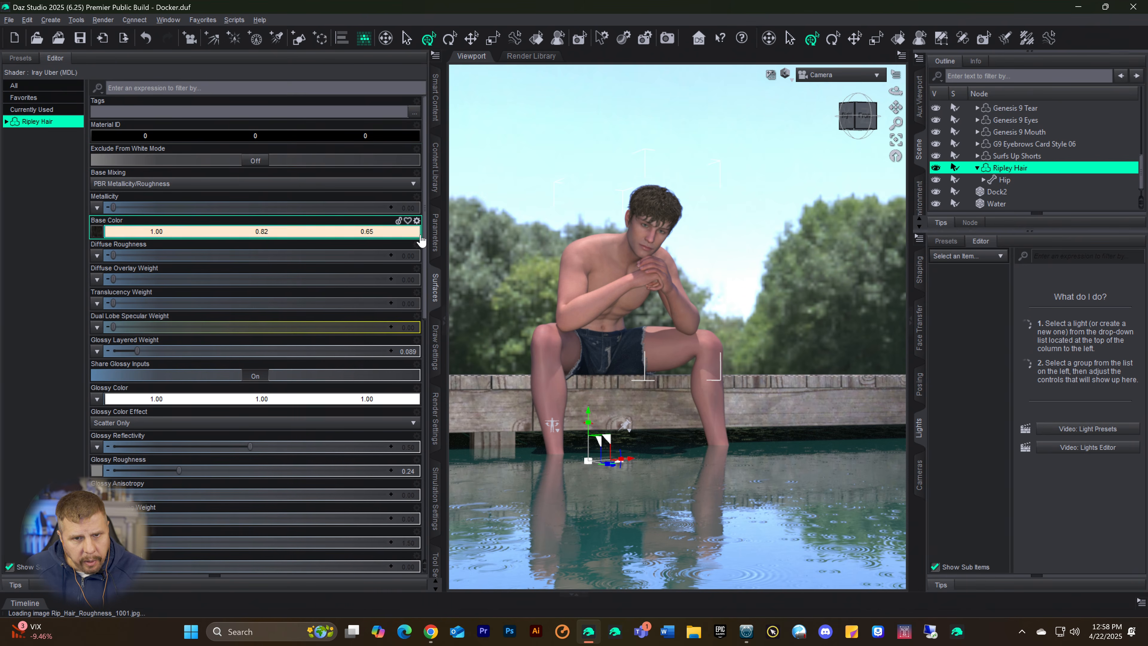
Step: Return to the ColorWerks hair shaders and try CW 01 Brunette 016, 039 and 057 on the Ripley Hair surfaces
left_click(433, 241)
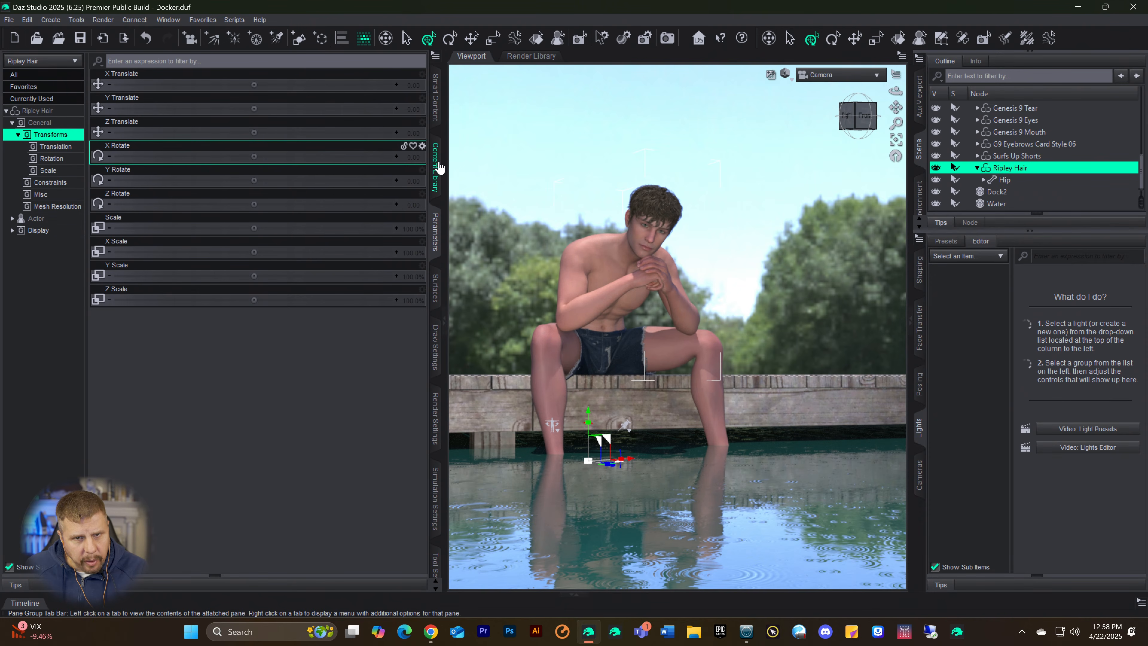
left_click(437, 123)
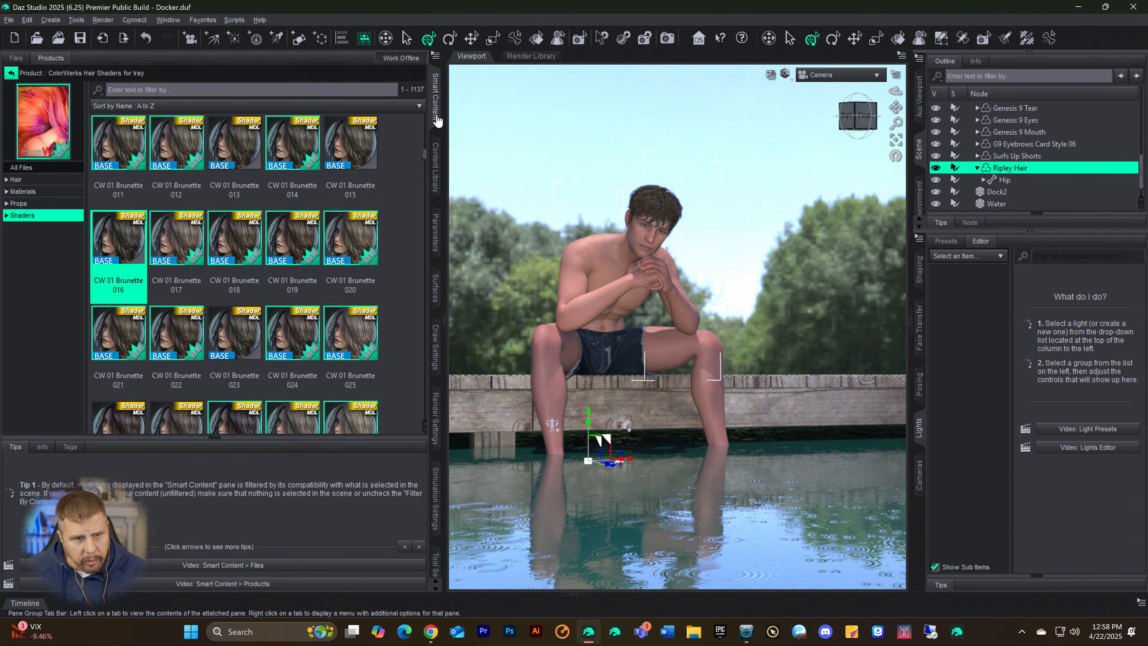
double_click(110, 239)
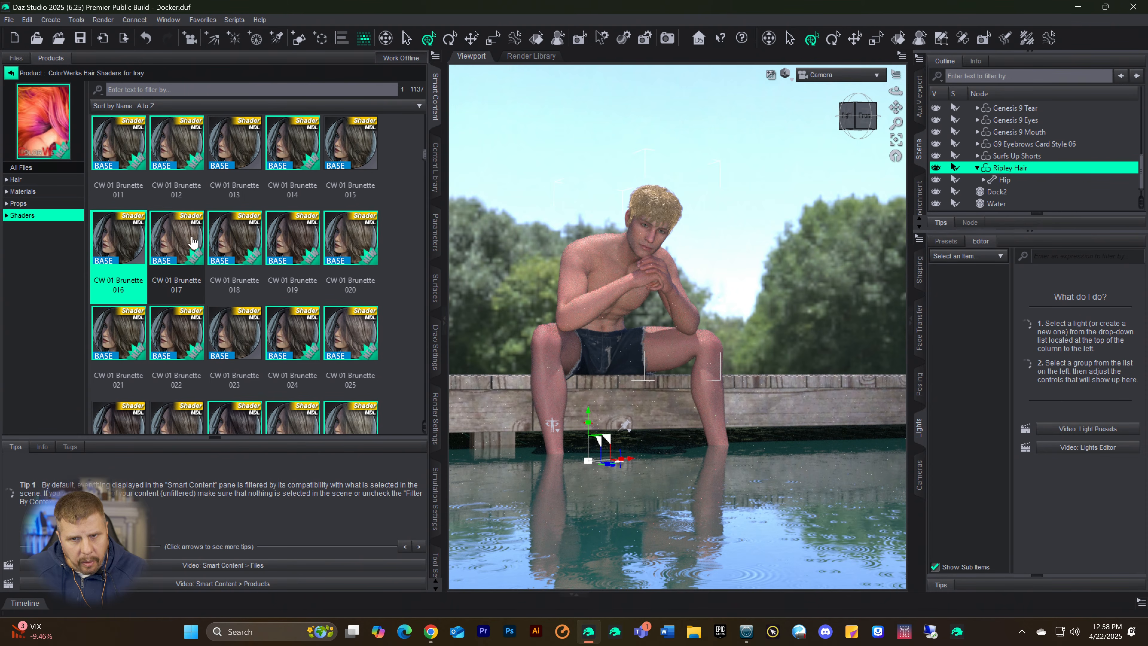
scroll(250, 260, "down", 5)
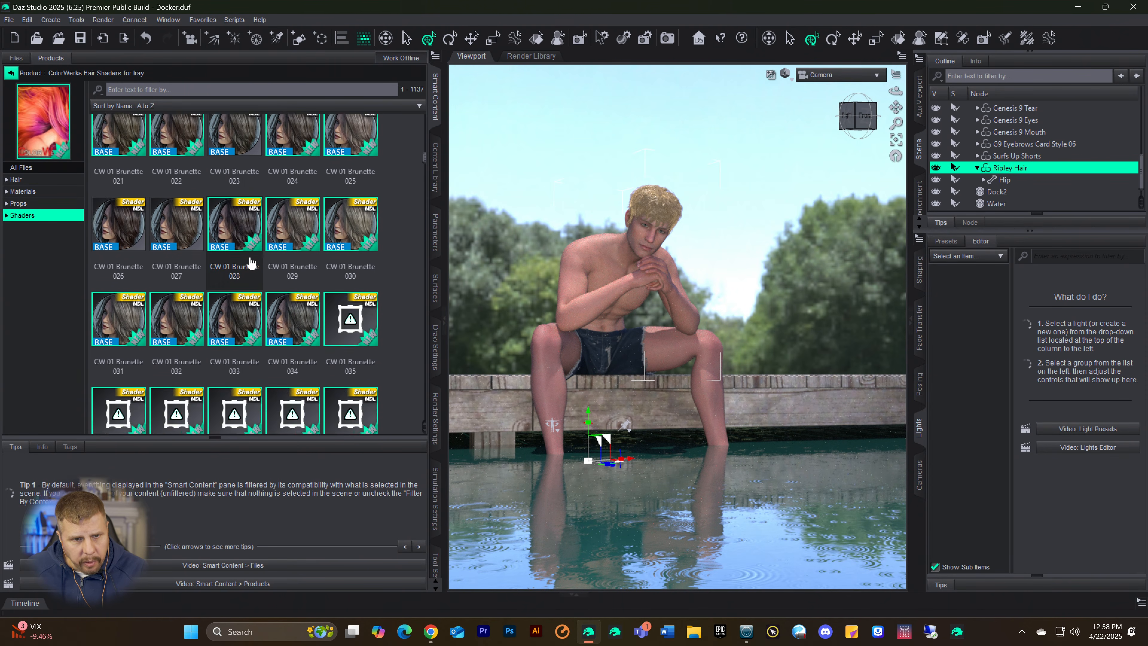
double_click(281, 311)
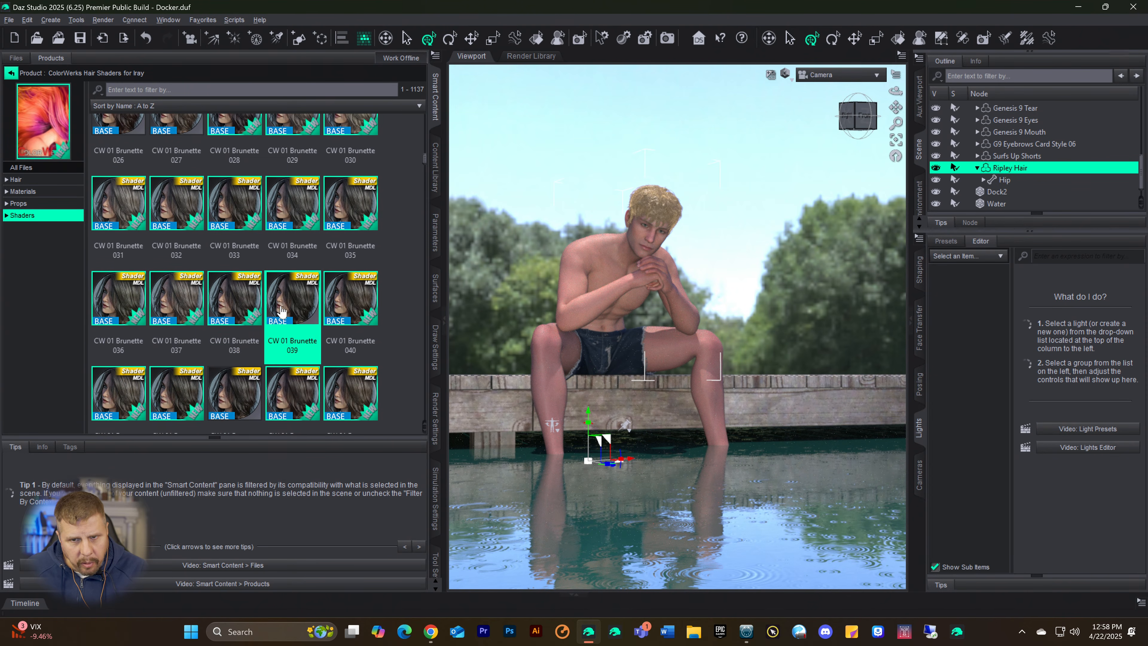
scroll(271, 303, "down", 5)
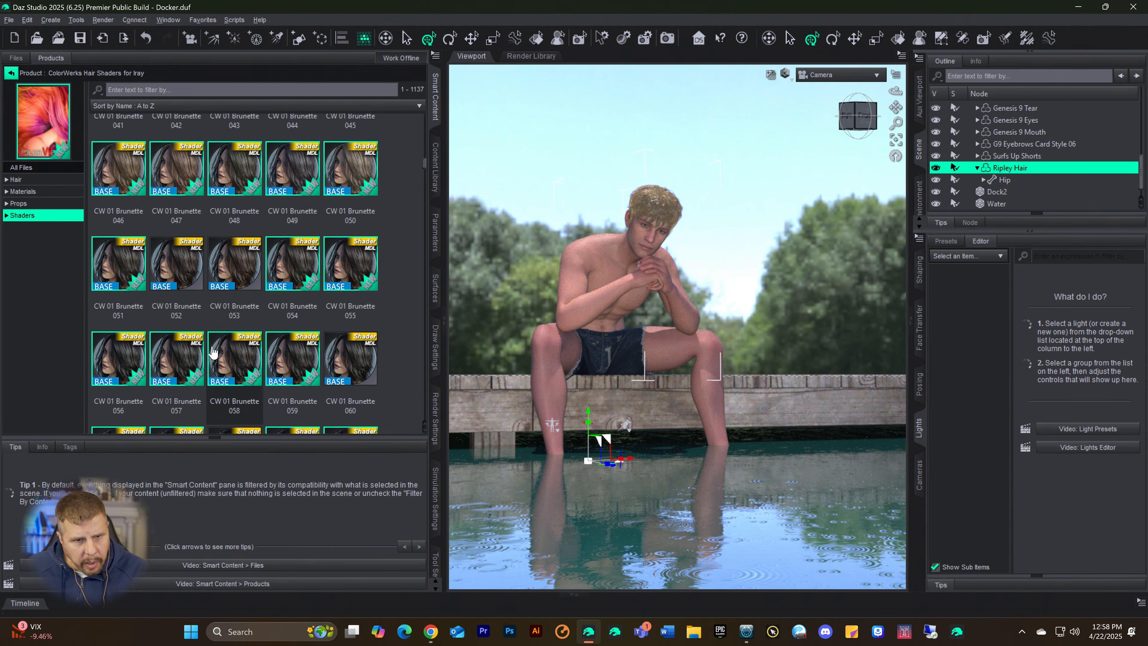
double_click(186, 364)
Step: Try the CW 01 Brunette 068 and CW 01 Ginger 008 shaders on the Ripley Hair
scroll(193, 317, "down", 5)
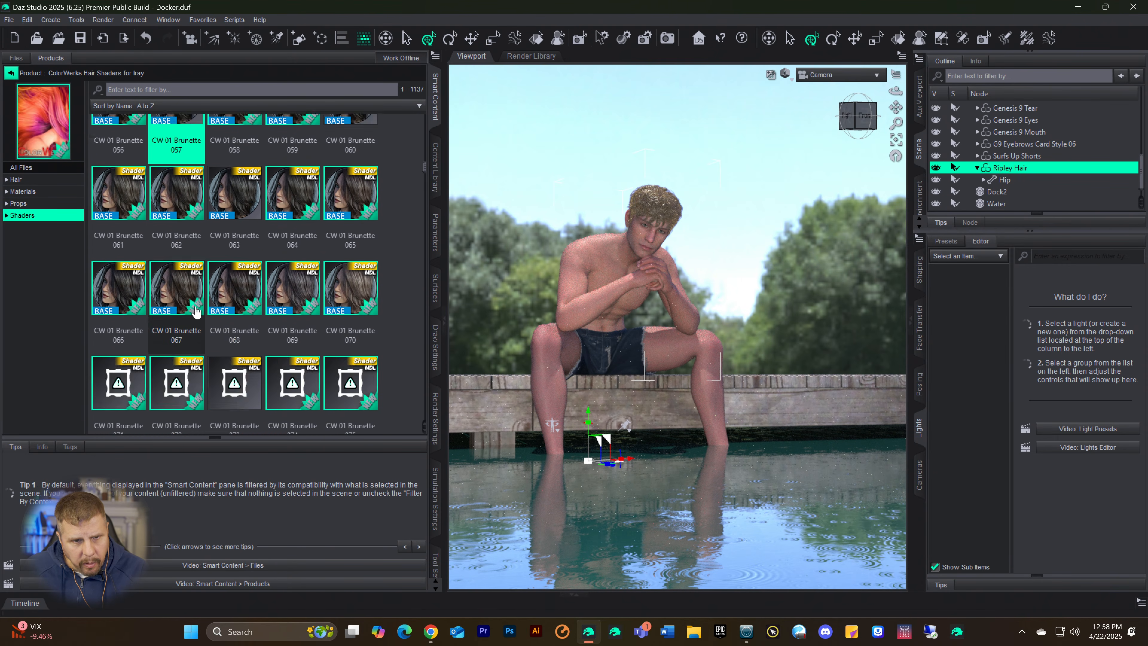
double_click(233, 278)
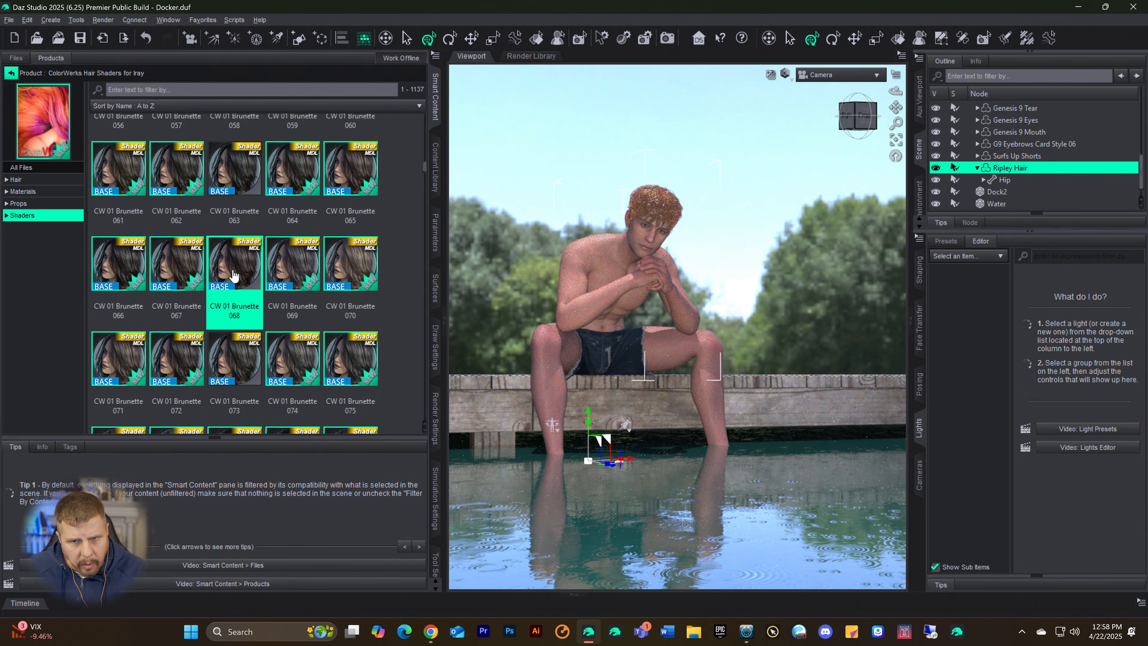
scroll(234, 253, "down", 10)
double_click(235, 181)
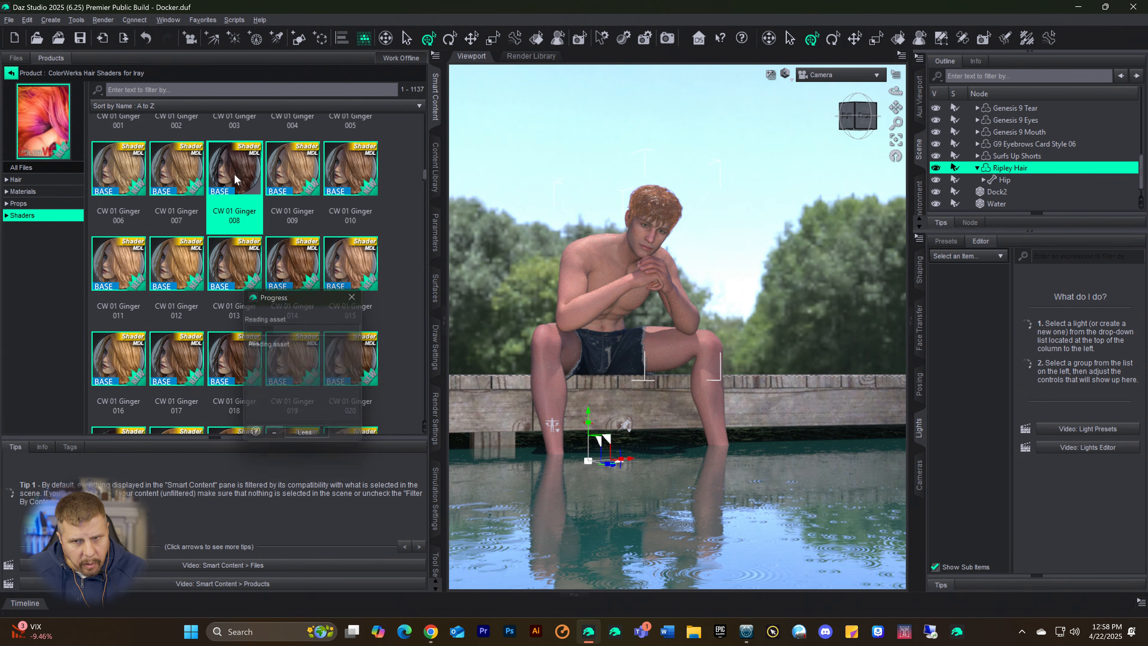
Step: Try the darker CW 01 Brunette 074, 071 and 072 shaders on the Ripley Hair
scroll(212, 289, "up", 10)
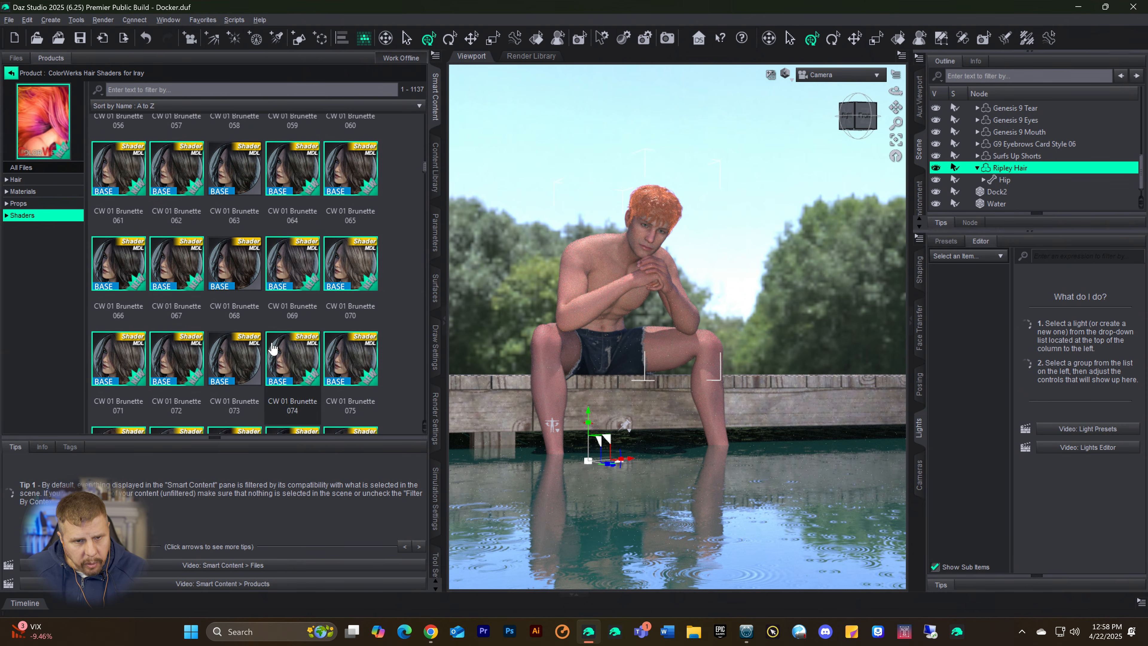
double_click(290, 366)
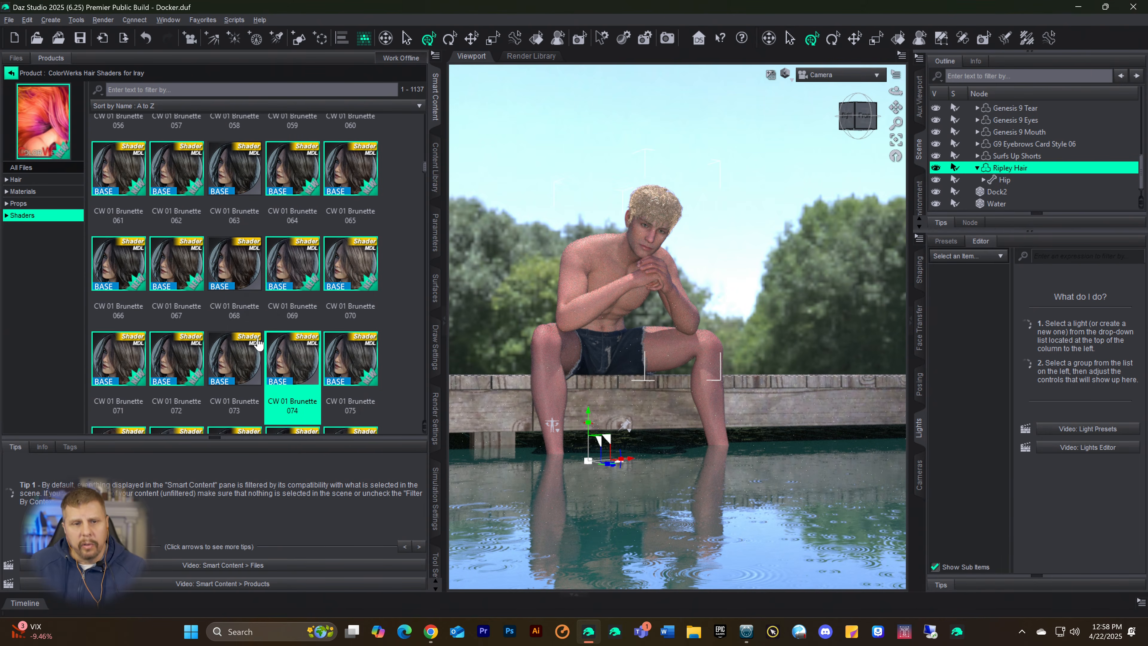
double_click(118, 364)
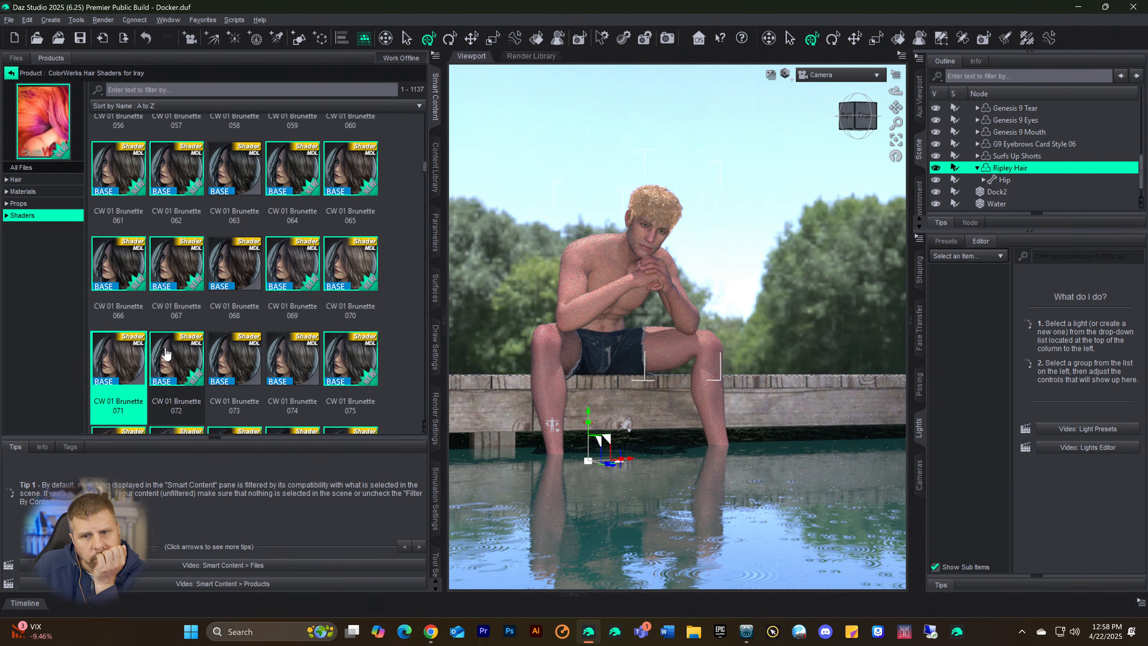
double_click(184, 360)
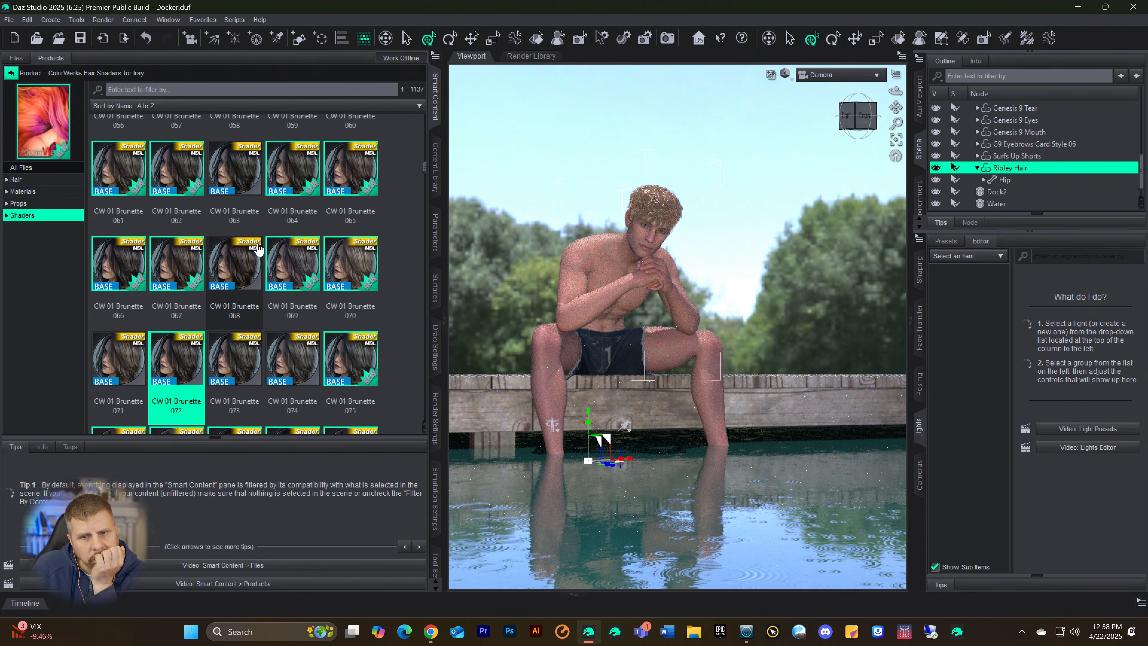
Step: Try the CW 01 Brunette 007, 060 and 065 shaders on the Ripley Hair
scroll(253, 245, "up", 5)
scroll(252, 246, "up", 5)
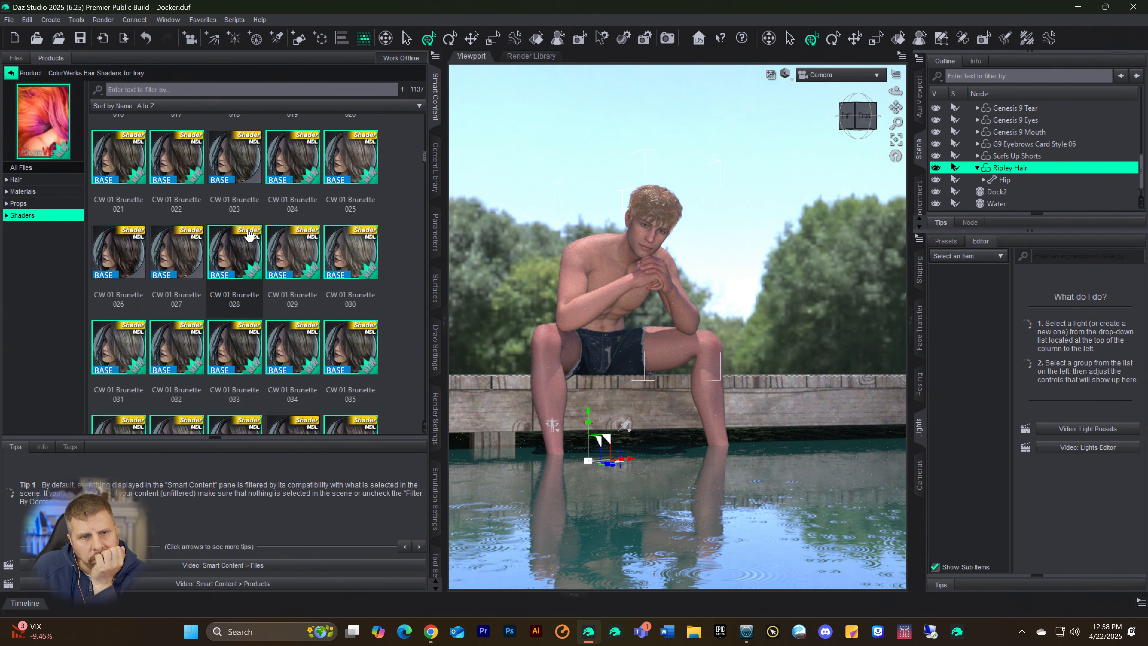
double_click(172, 258)
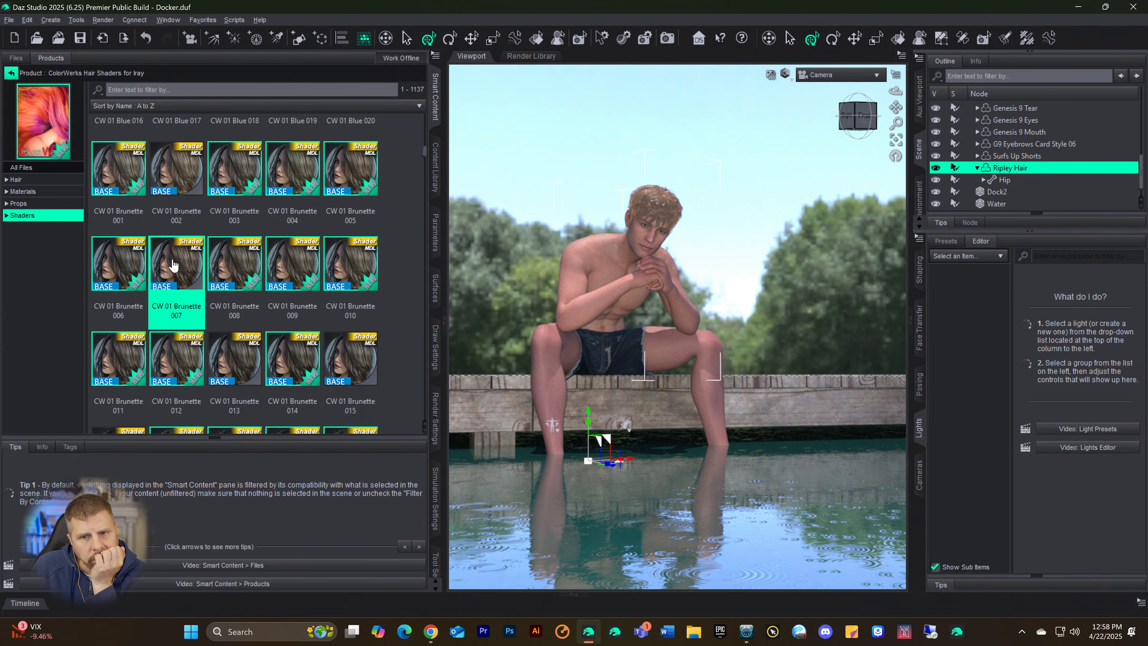
scroll(183, 239, "up", 6)
scroll(183, 239, "up", 10)
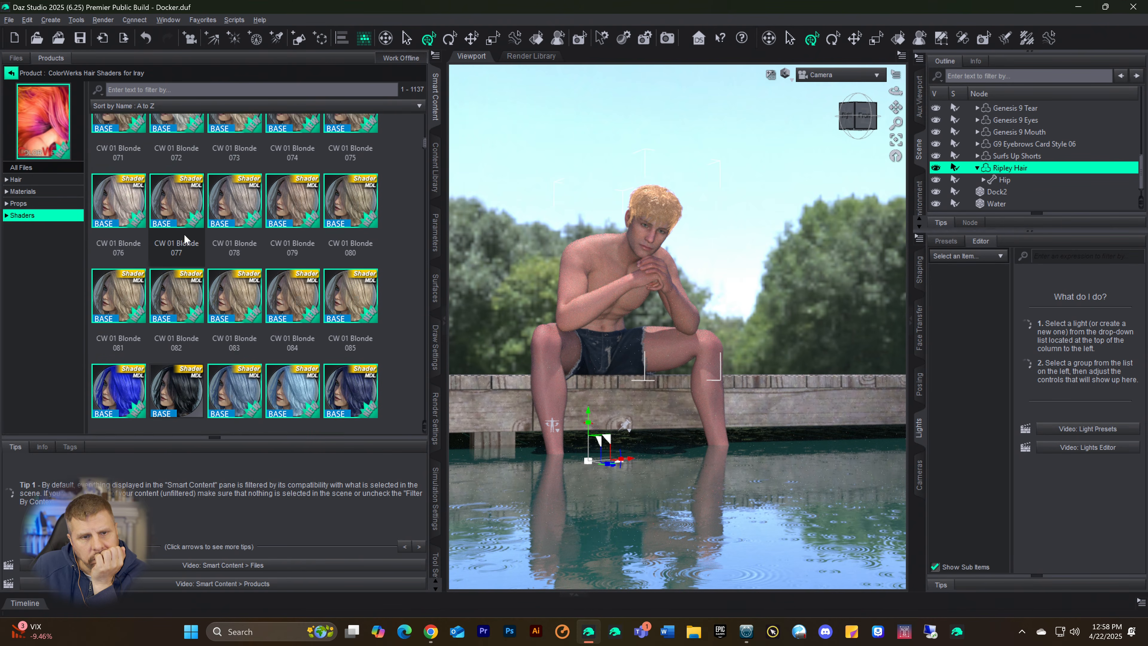
scroll(186, 238, "down", 9)
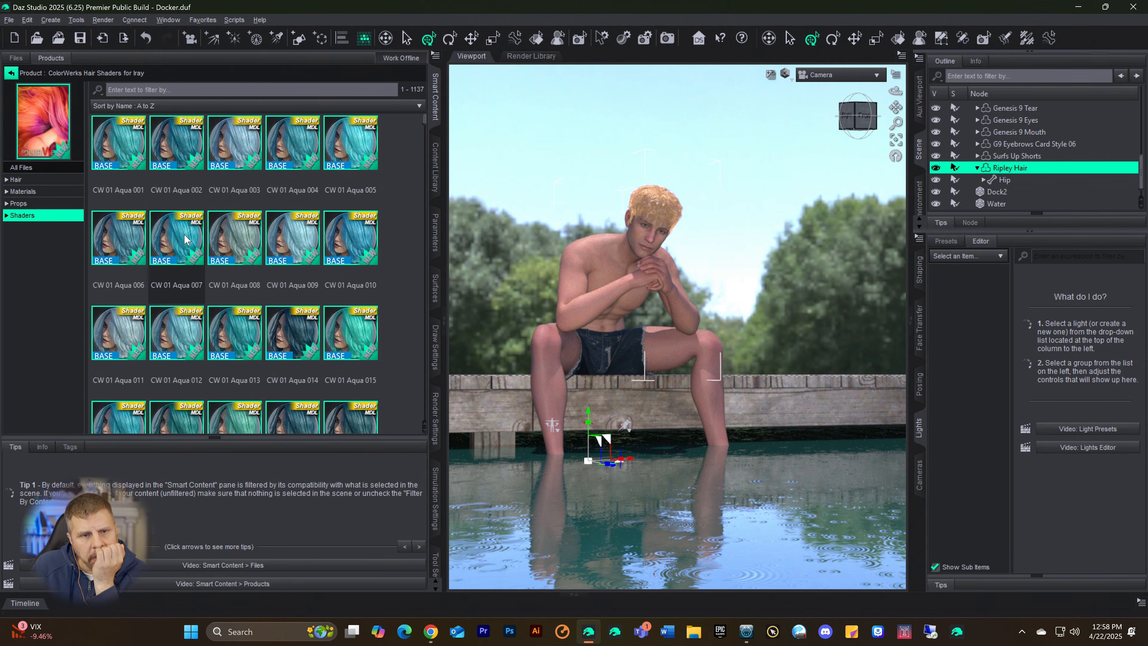
scroll(194, 237, "down", 10)
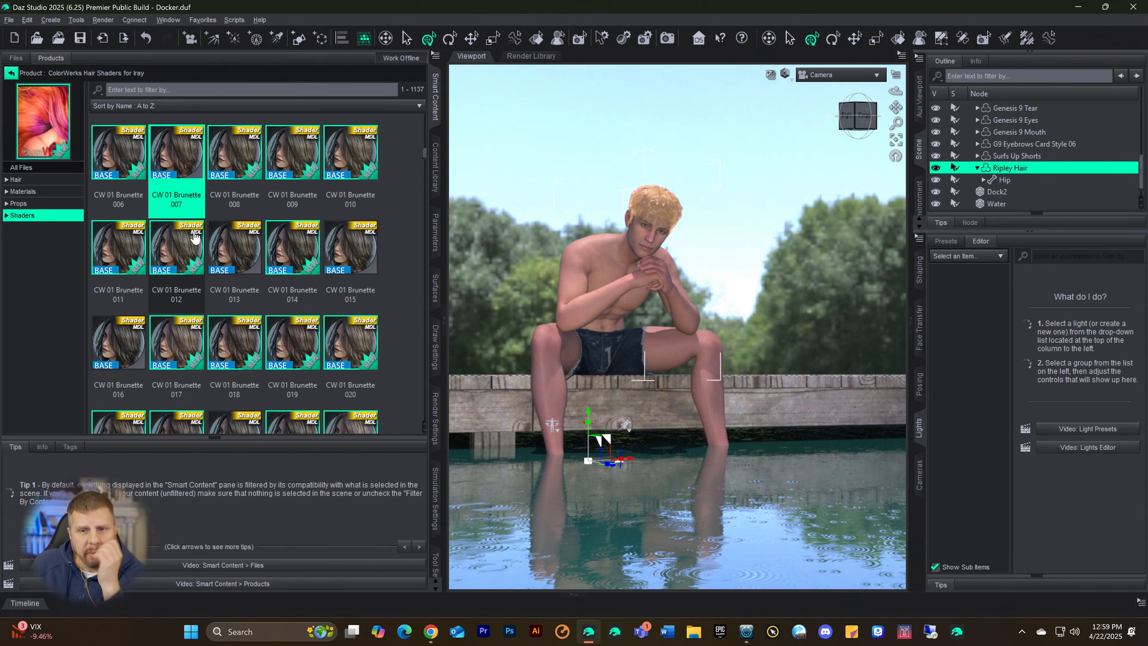
double_click(333, 152)
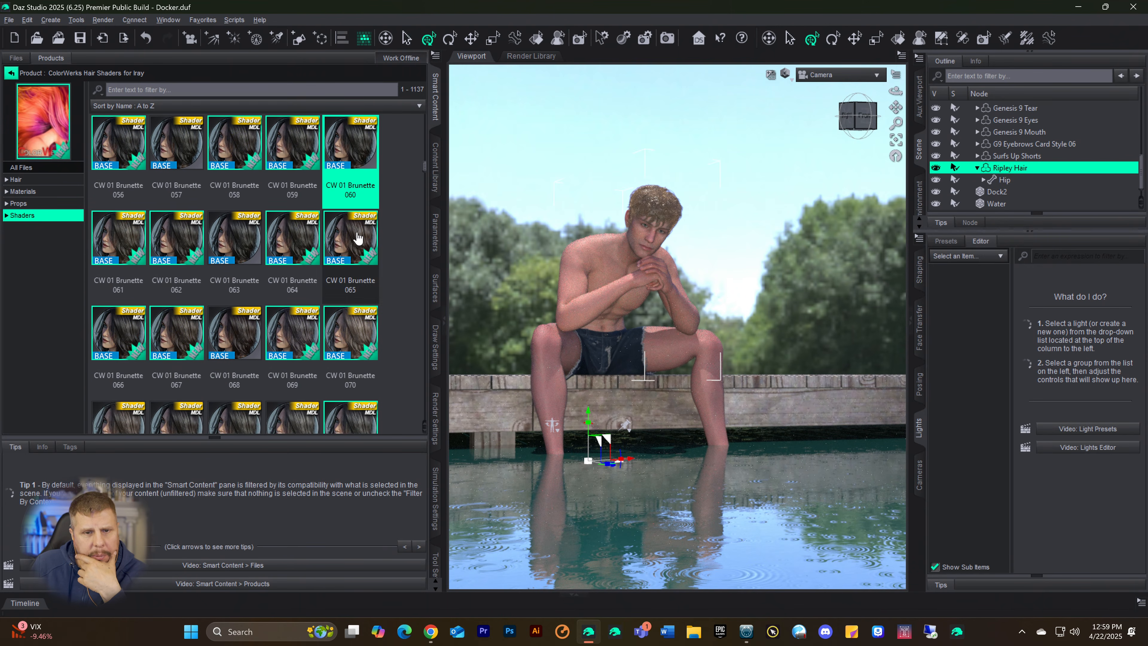
double_click(357, 238)
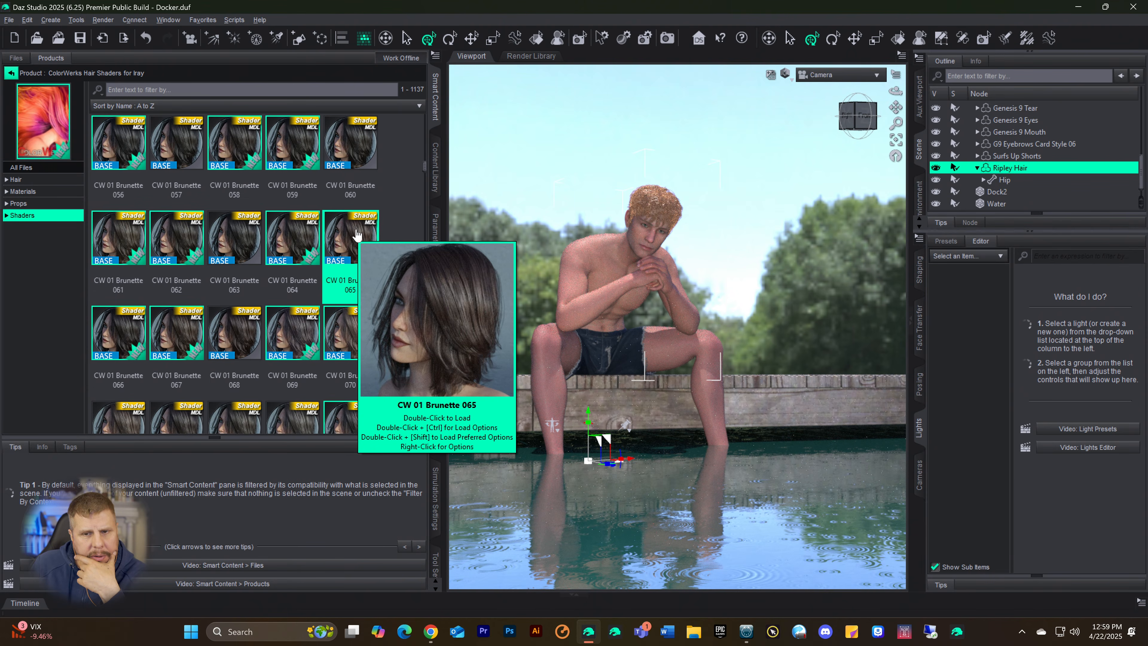
Step: Try CW 01 Gray 085 and 084 on the Ripley Hair, and apply CW 01 Gray 081 in their place
scroll(359, 228, "down", 6)
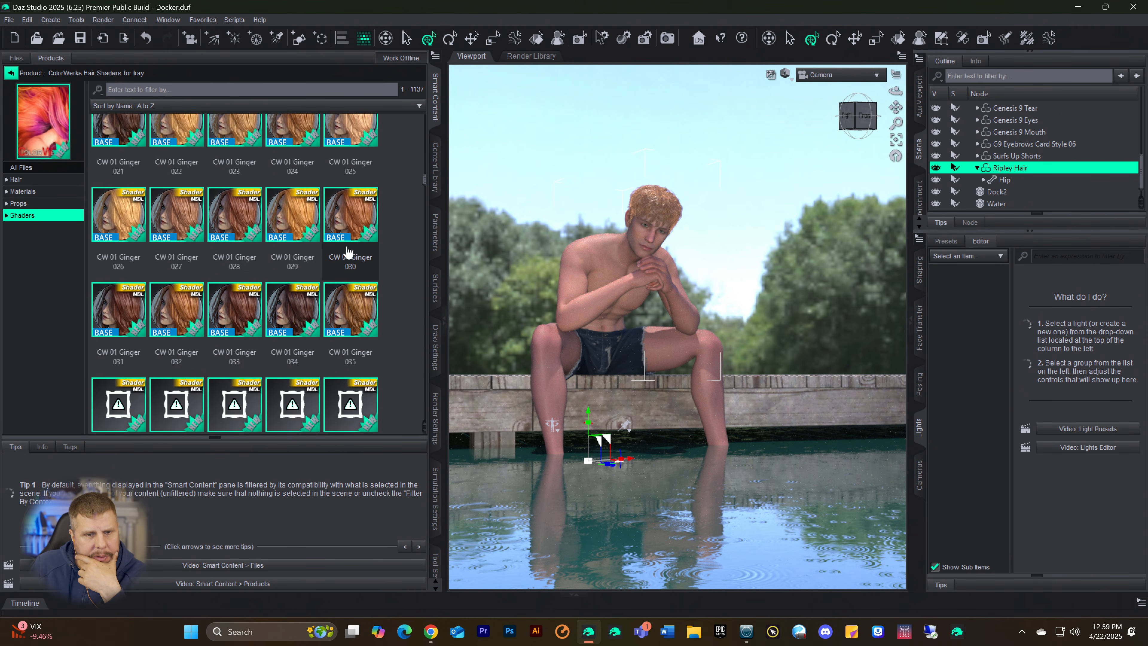
scroll(348, 251, "down", 10)
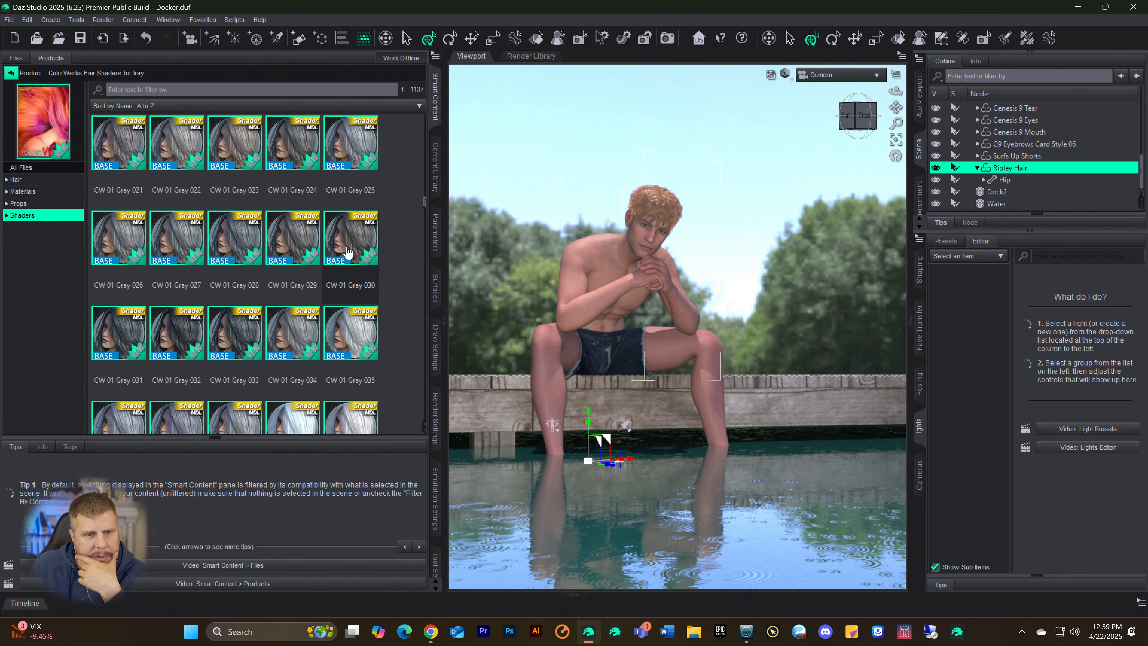
scroll(347, 252, "down", 10)
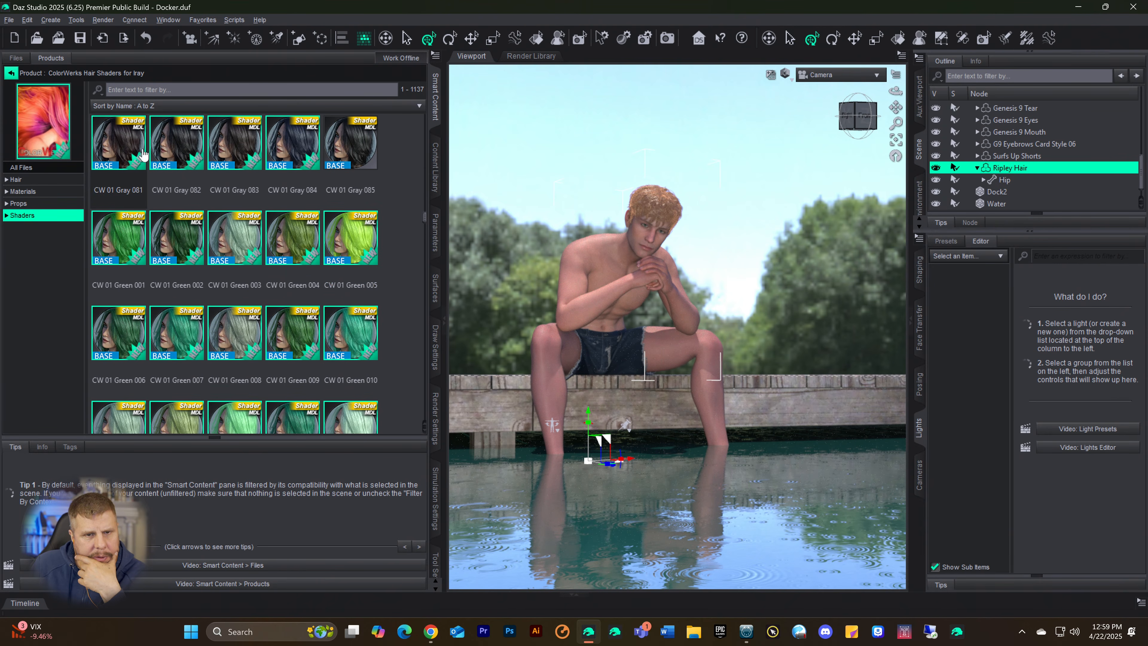
double_click(361, 149)
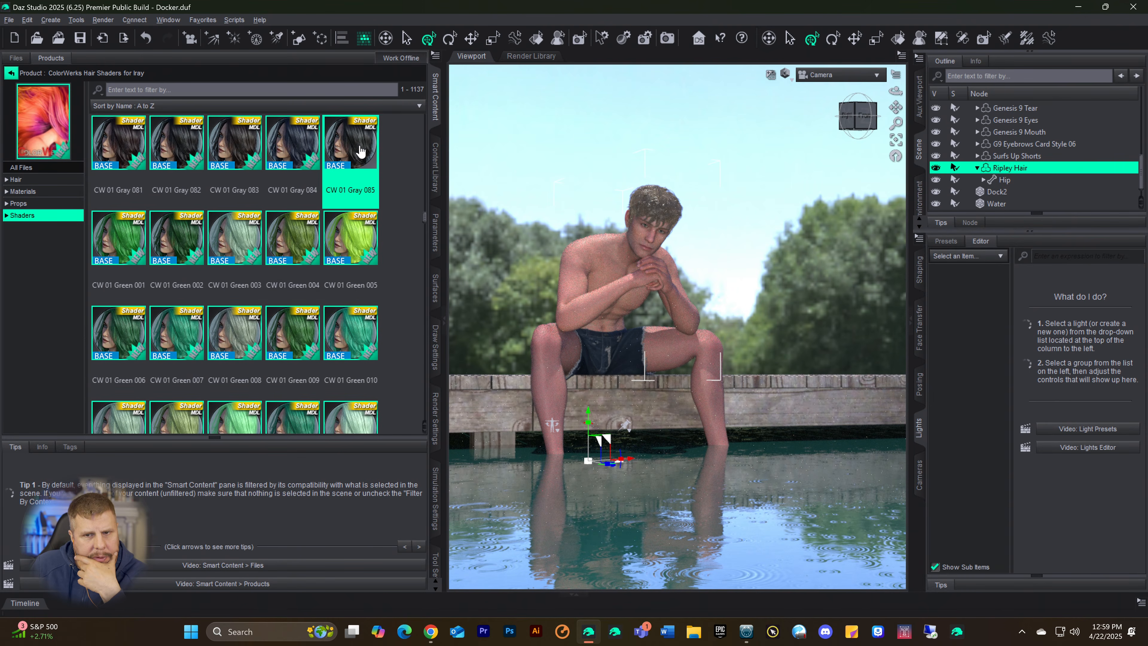
double_click(294, 146)
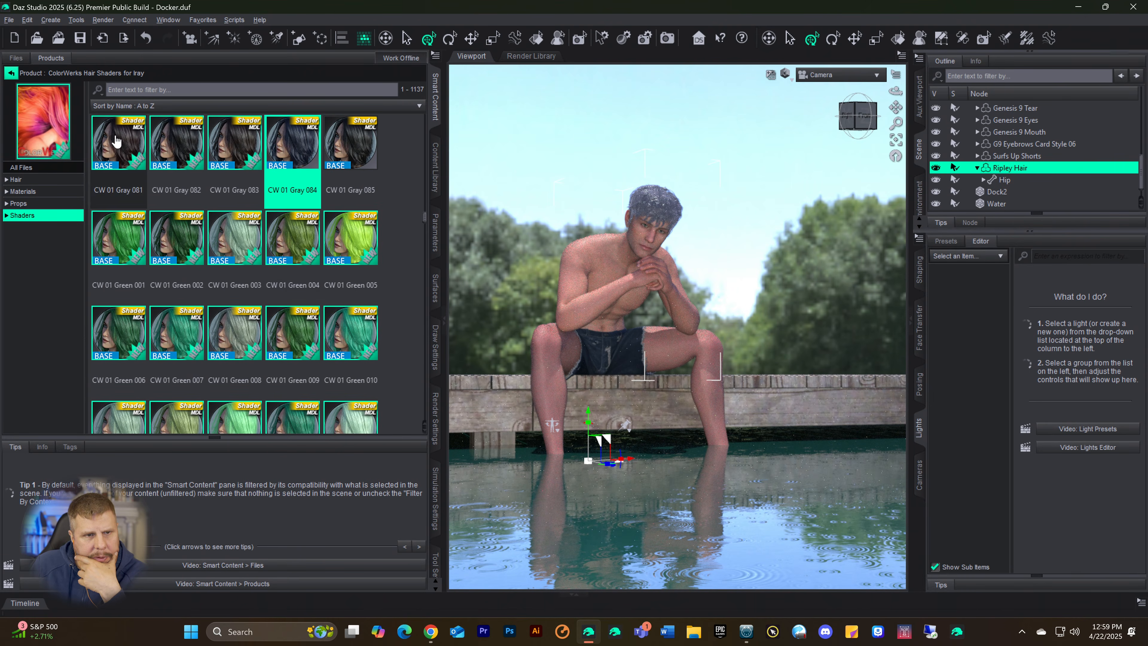
double_click(116, 142)
Step: Browse the ColorWerks shader presets beyond the CW 01 Gray set, then return to the CW 01 Brunette set
scroll(256, 195, "down", 5)
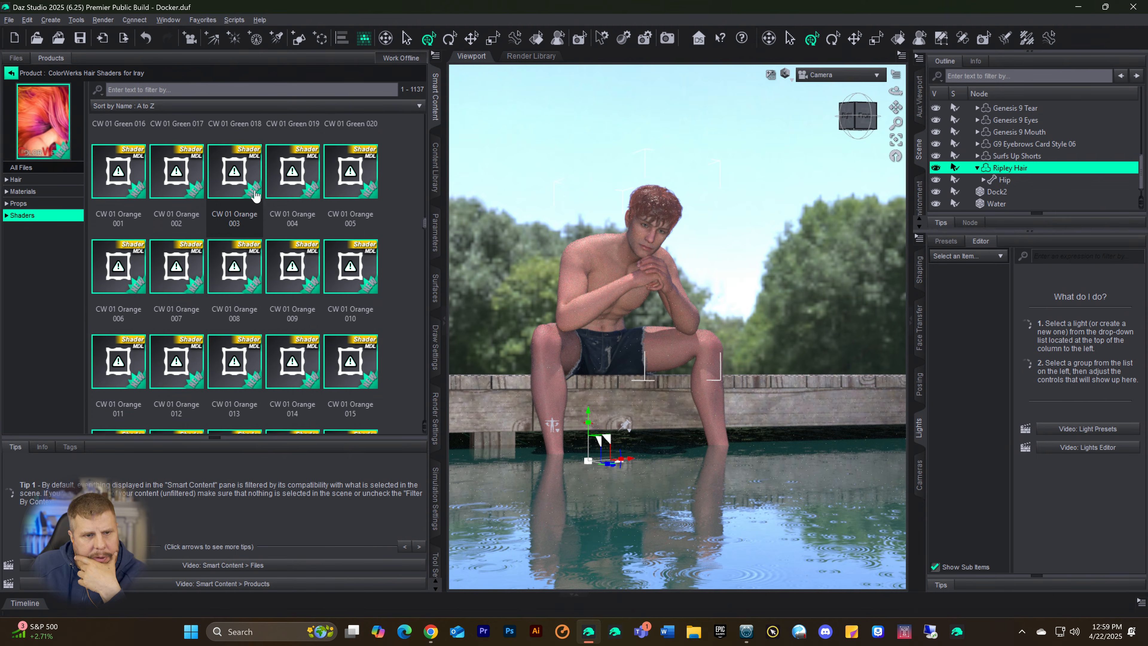
scroll(257, 203, "down", 15)
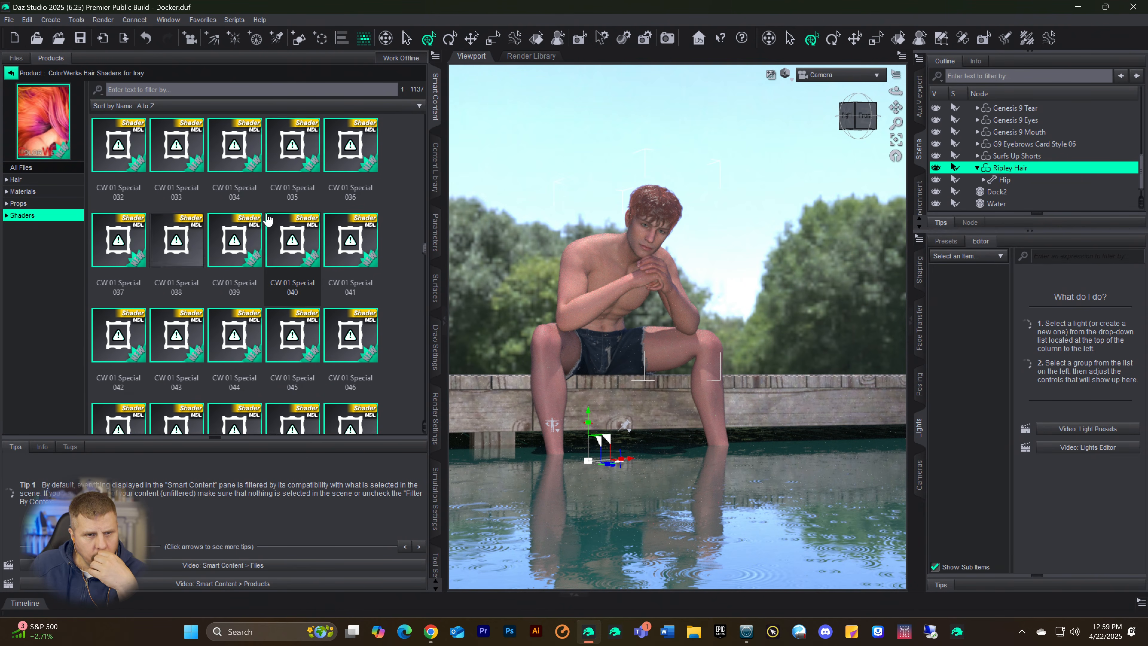
scroll(267, 220, "down", 3)
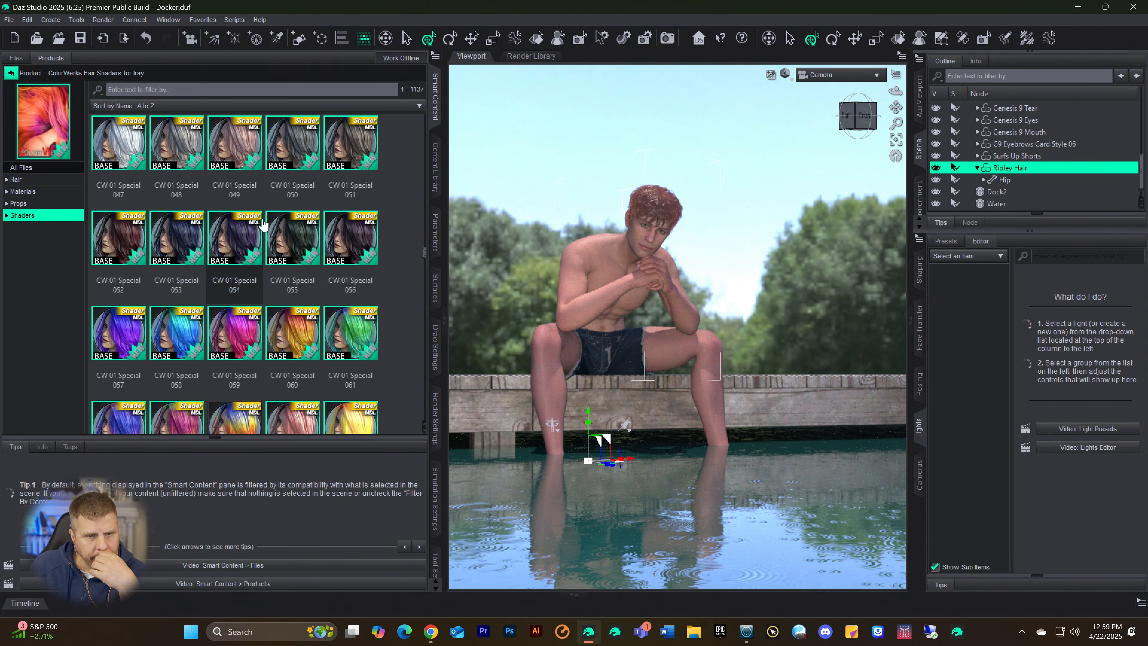
scroll(264, 224, "down", 8)
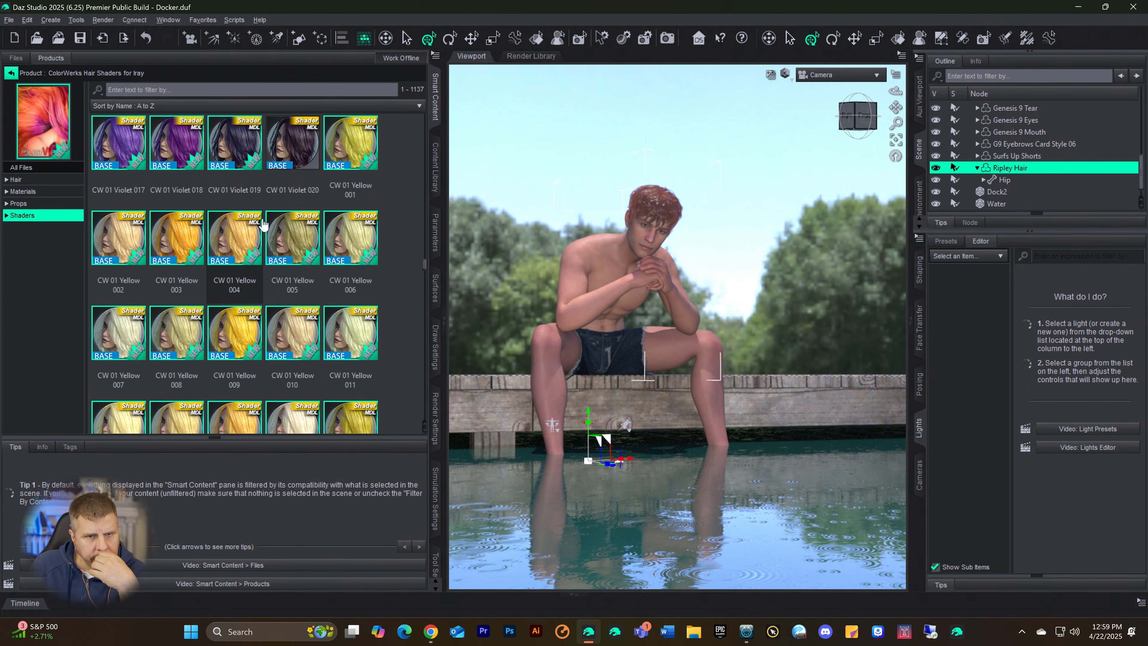
scroll(288, 185, "down", 10)
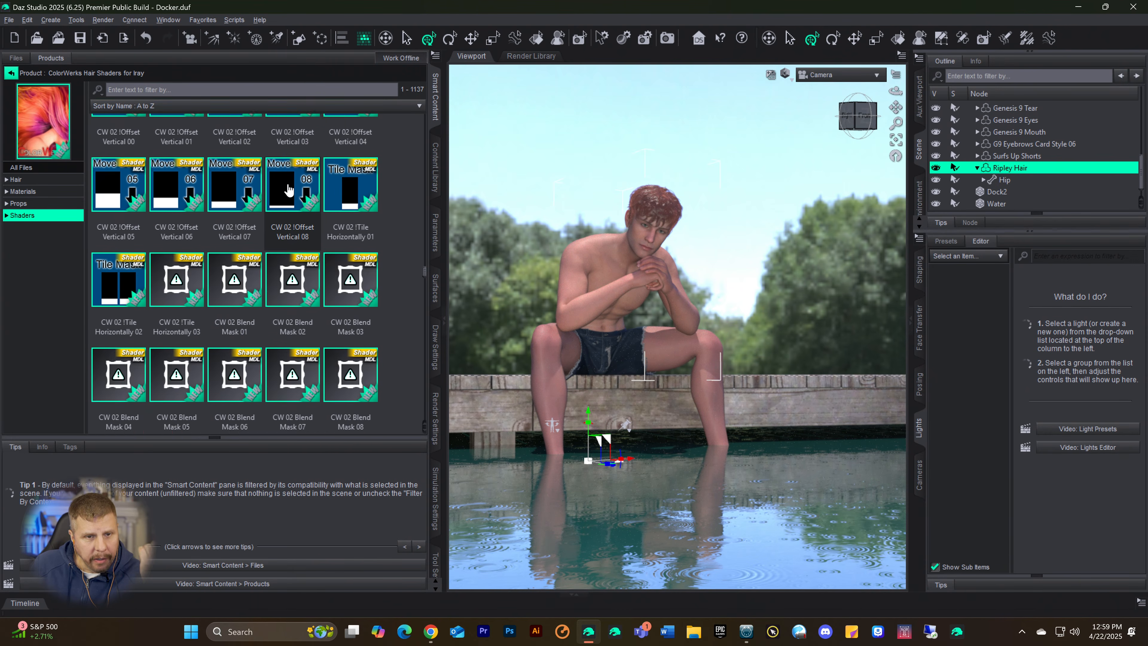
scroll(286, 199, "up", 12)
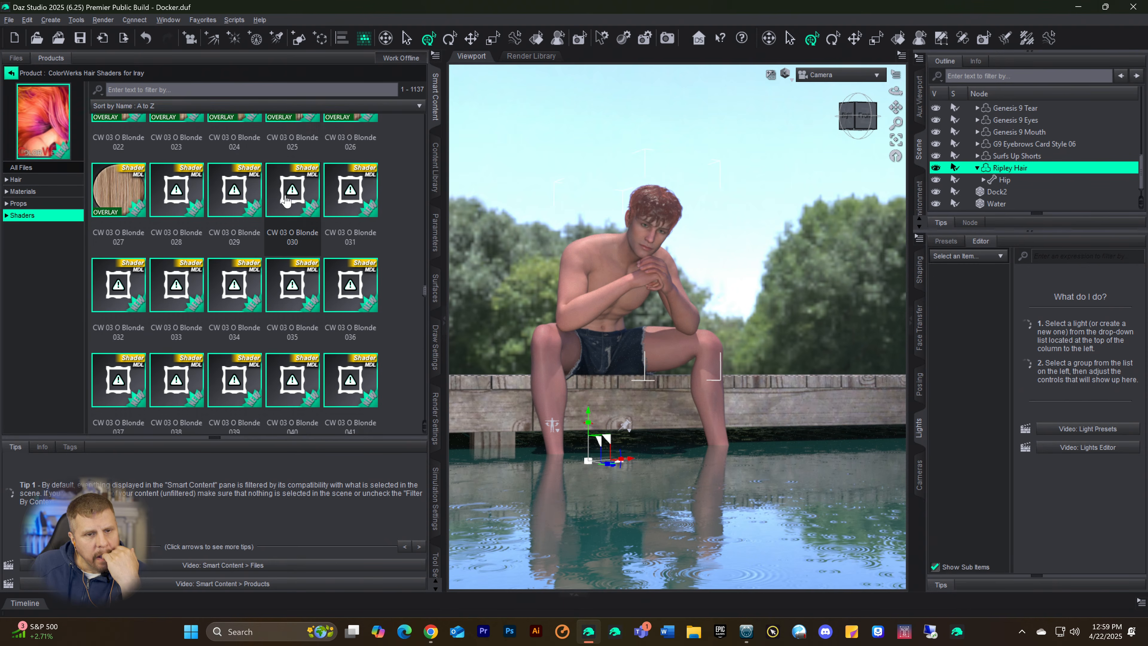
scroll(284, 202, "up", 10)
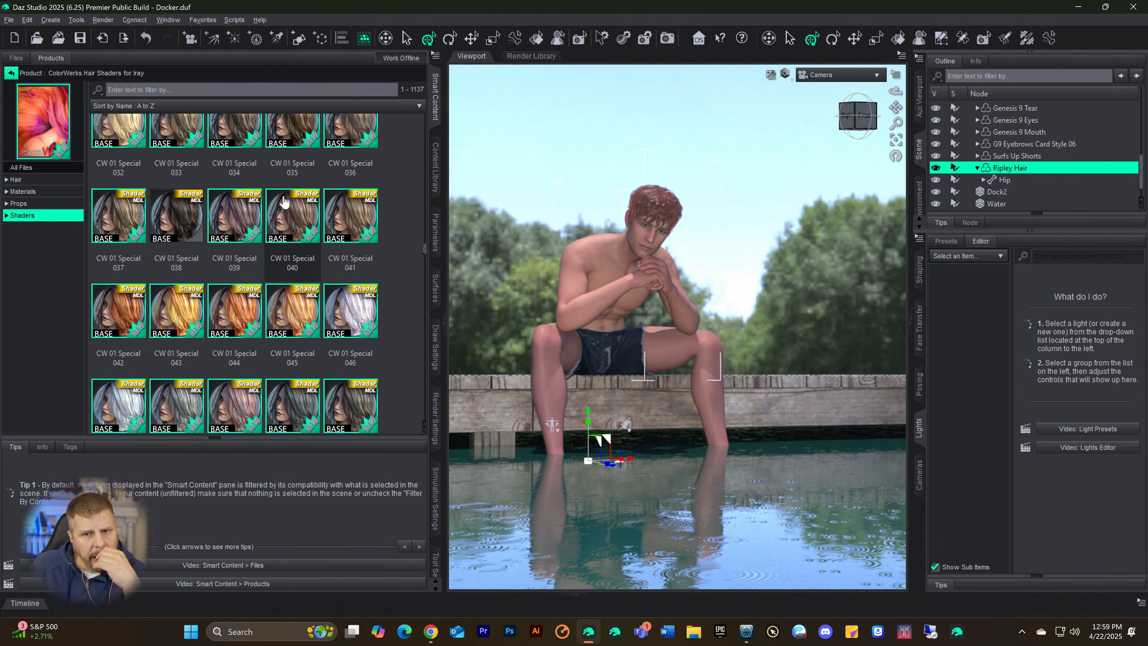
scroll(282, 202, "up", 10)
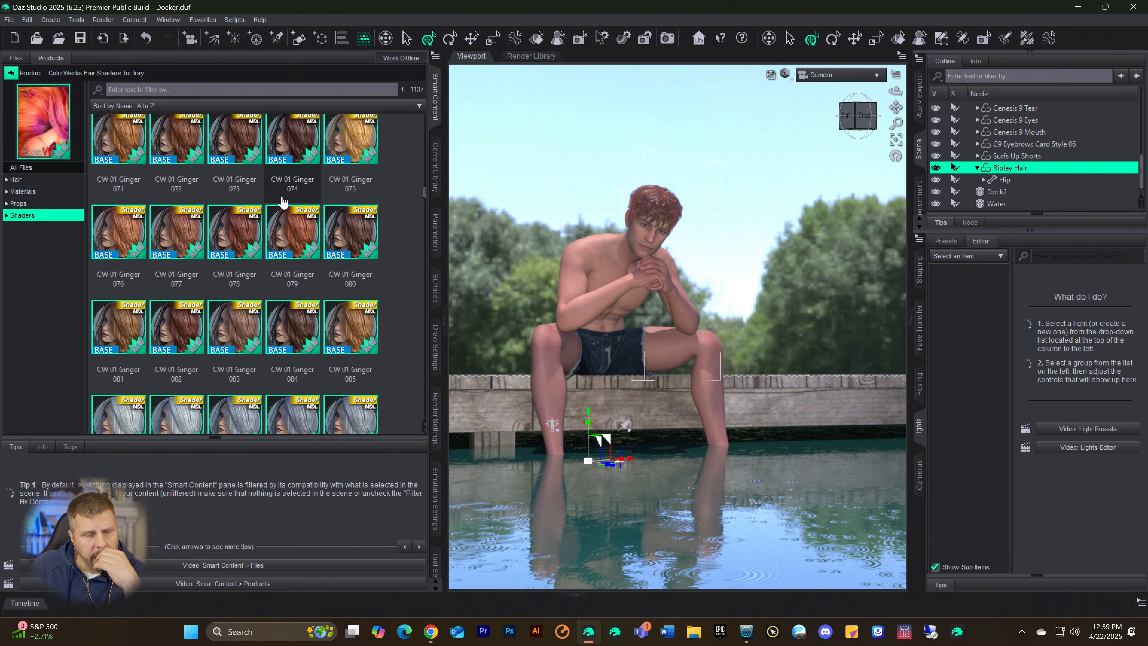
scroll(282, 202, "up", 5)
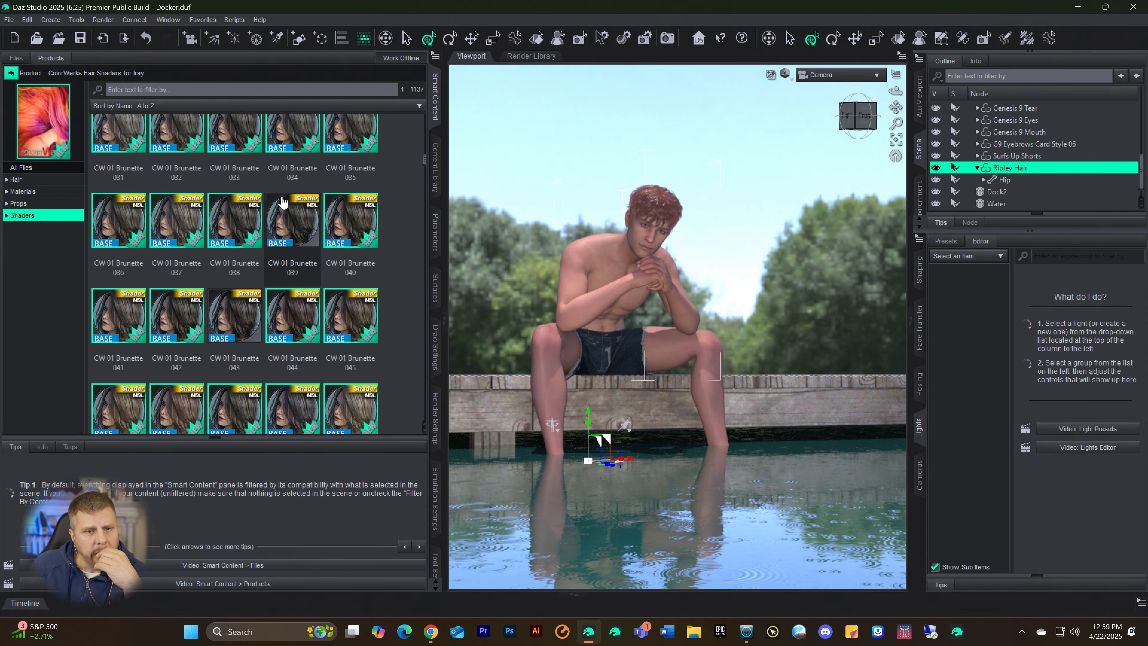
Step: Try the CW 01 Brunette 038, 043 and 078 shaders on the Ripley Hair
double_click(285, 231)
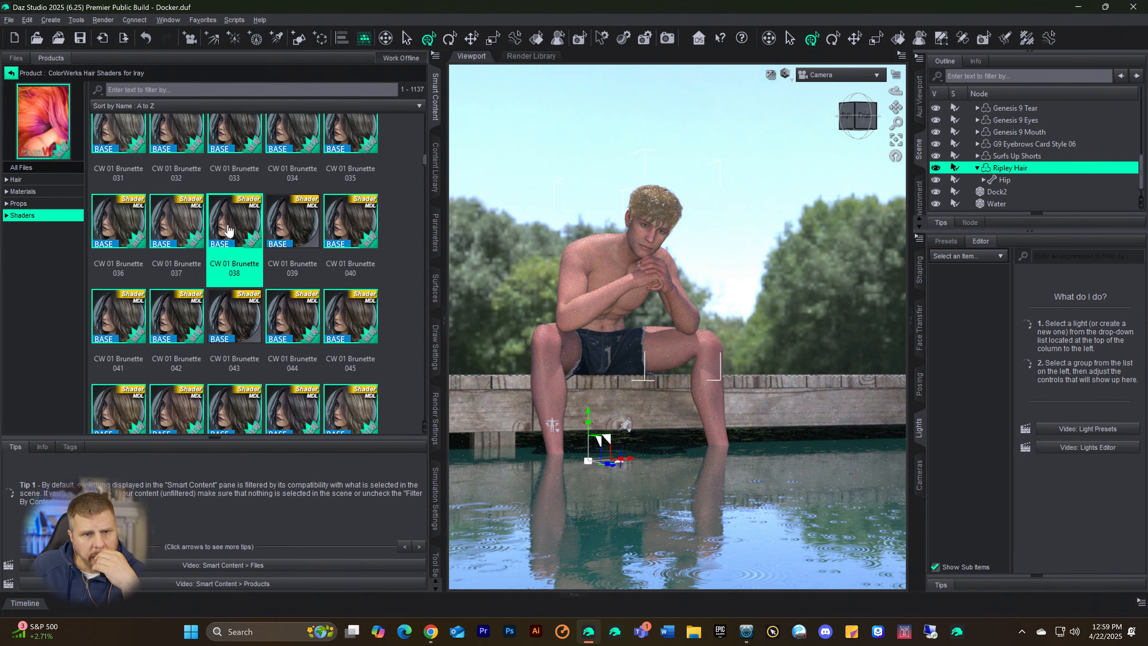
double_click(242, 330)
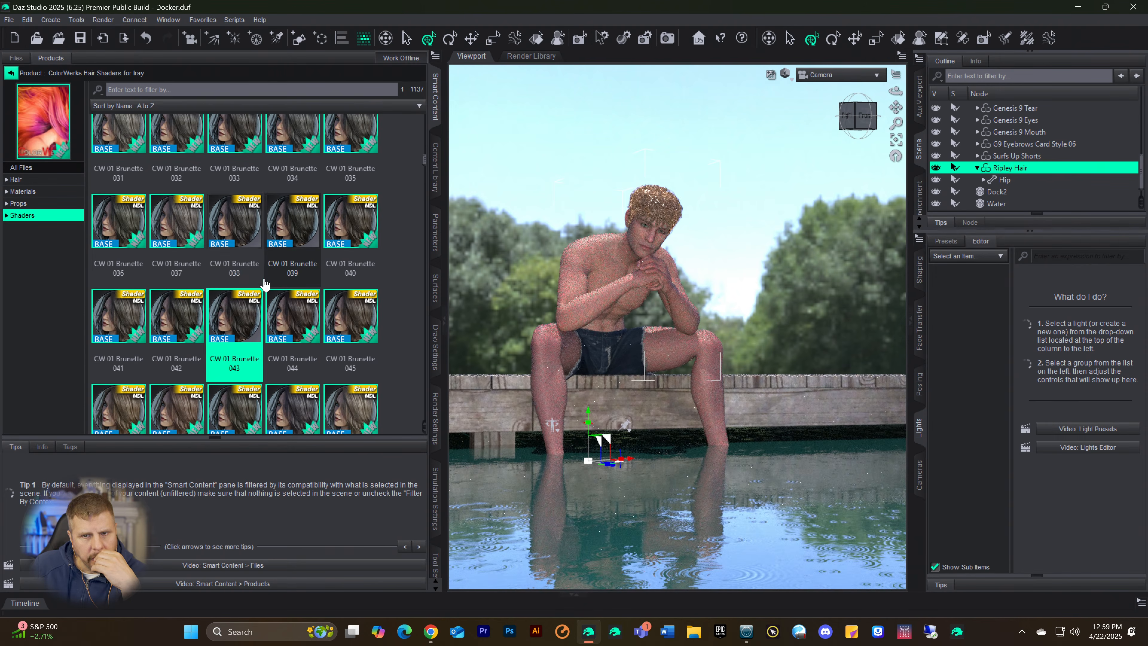
scroll(252, 232, "down", 6)
double_click(239, 145)
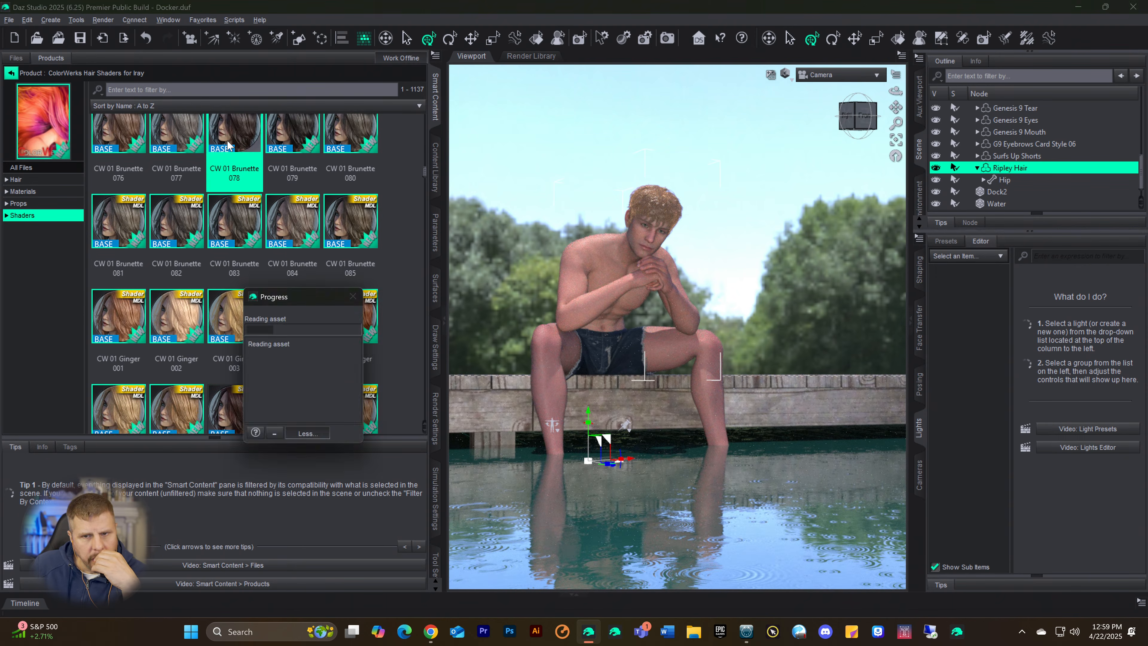
Step: Compare the CW 01 Brunette 079, 077 and 080 shaders on the Ripley Hair and apply CW 01 Brunette 079
double_click(285, 142)
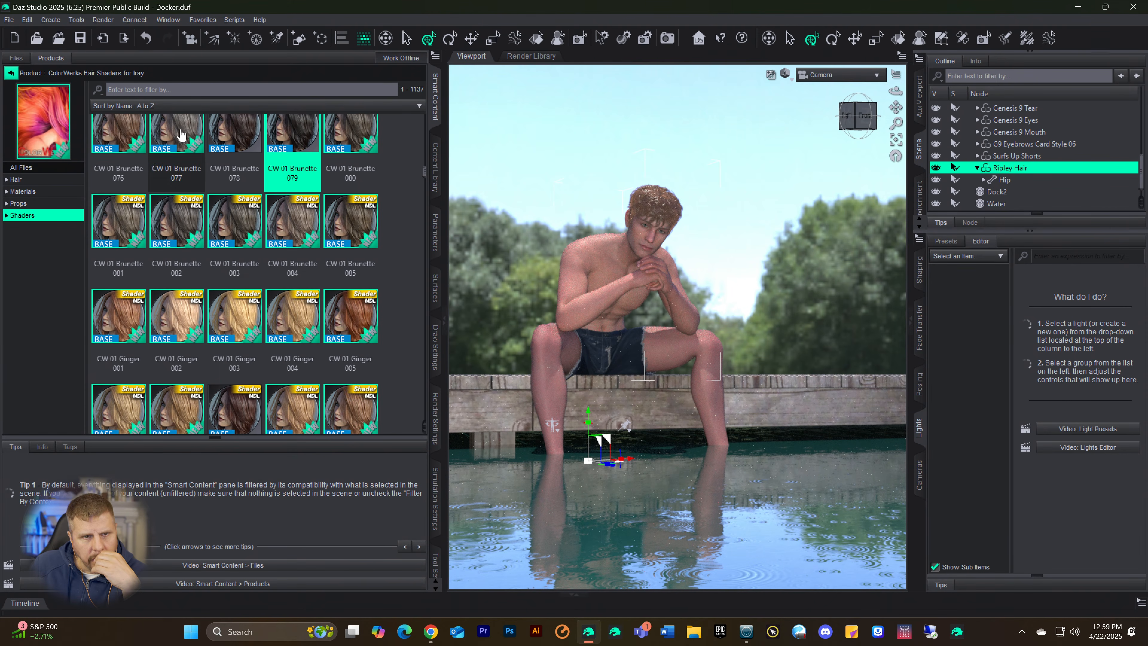
double_click(176, 136)
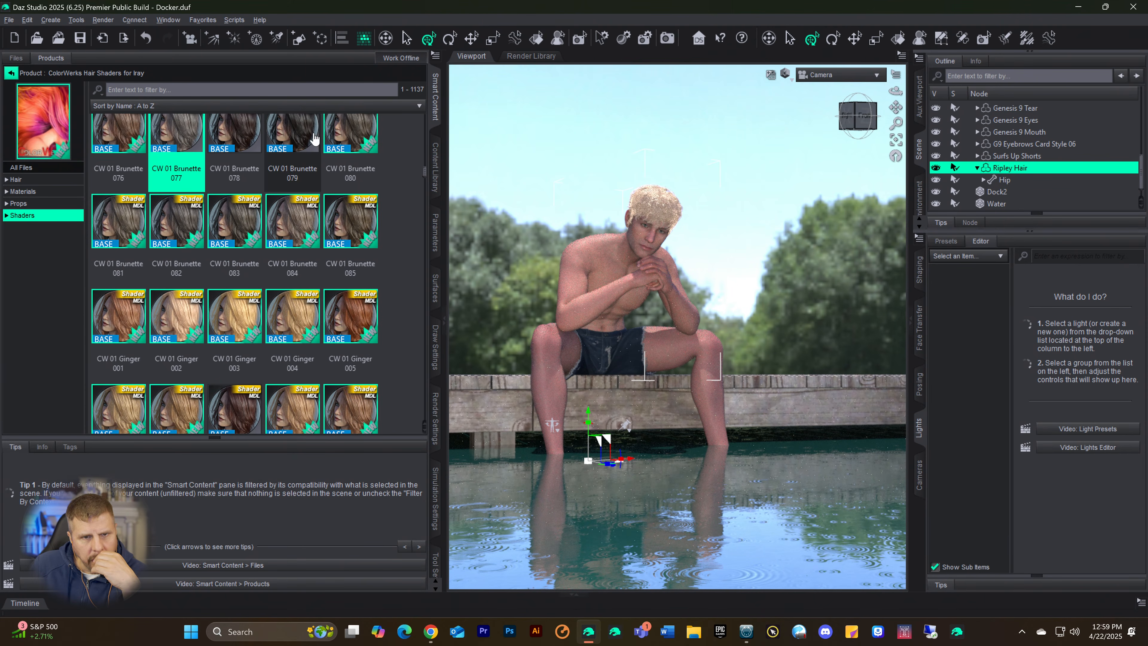
double_click(312, 138)
double_click(361, 135)
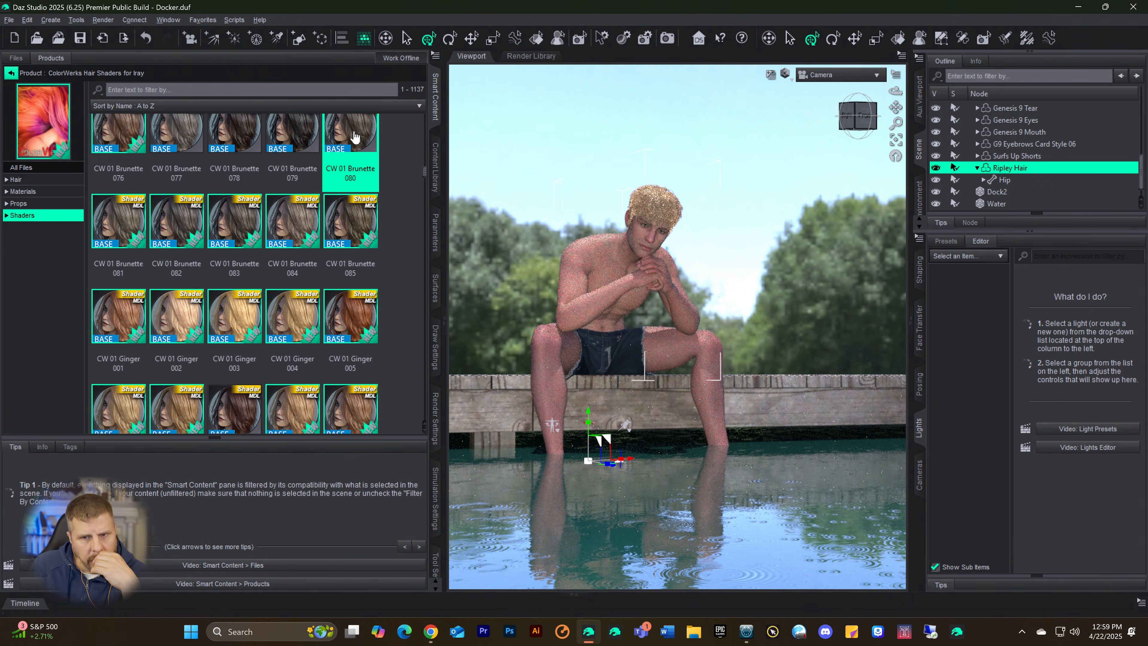
double_click(286, 134)
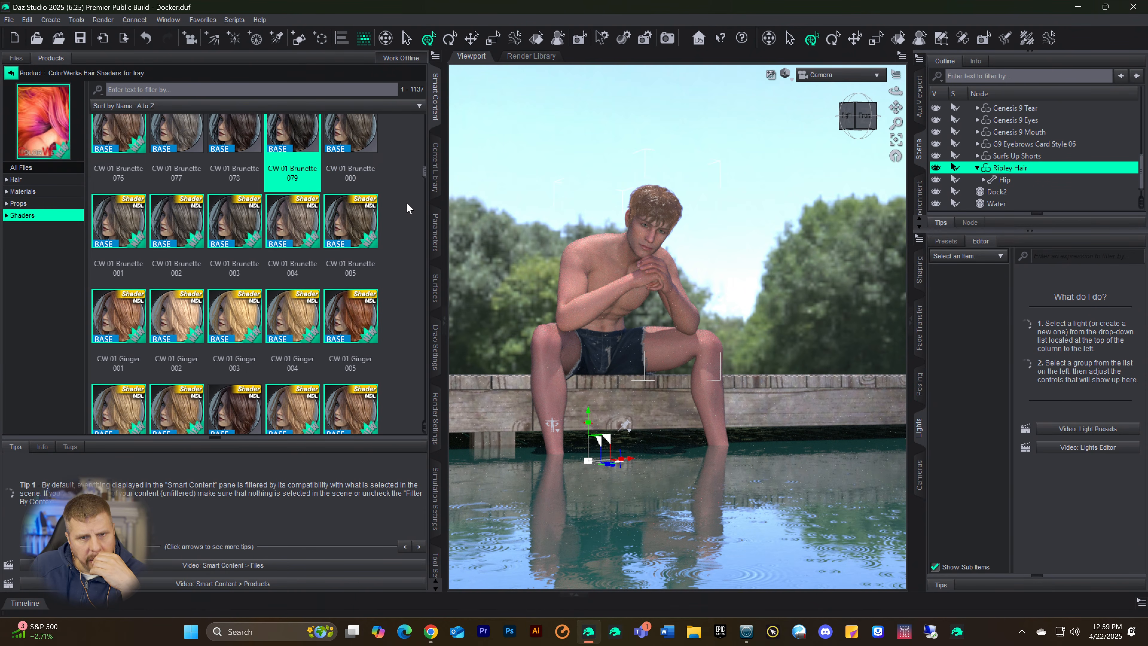
Step: Set the Translucency Color of the Ripley Hair surface to the dark reddish brown #391616
left_click(437, 285)
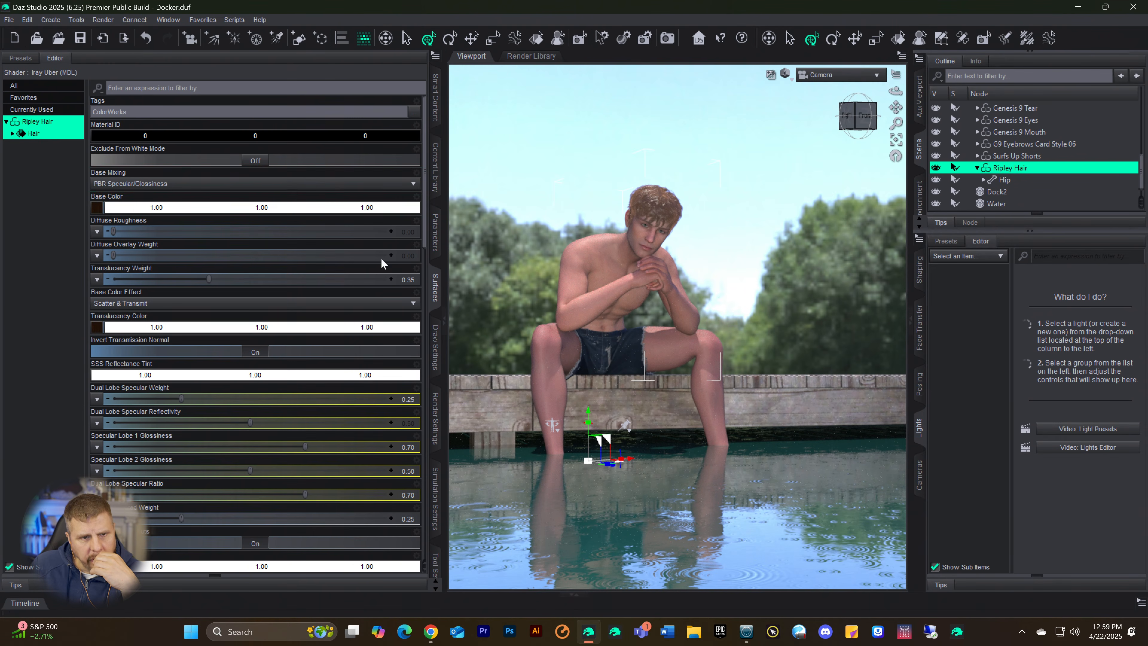
scroll(247, 272, "down", 10)
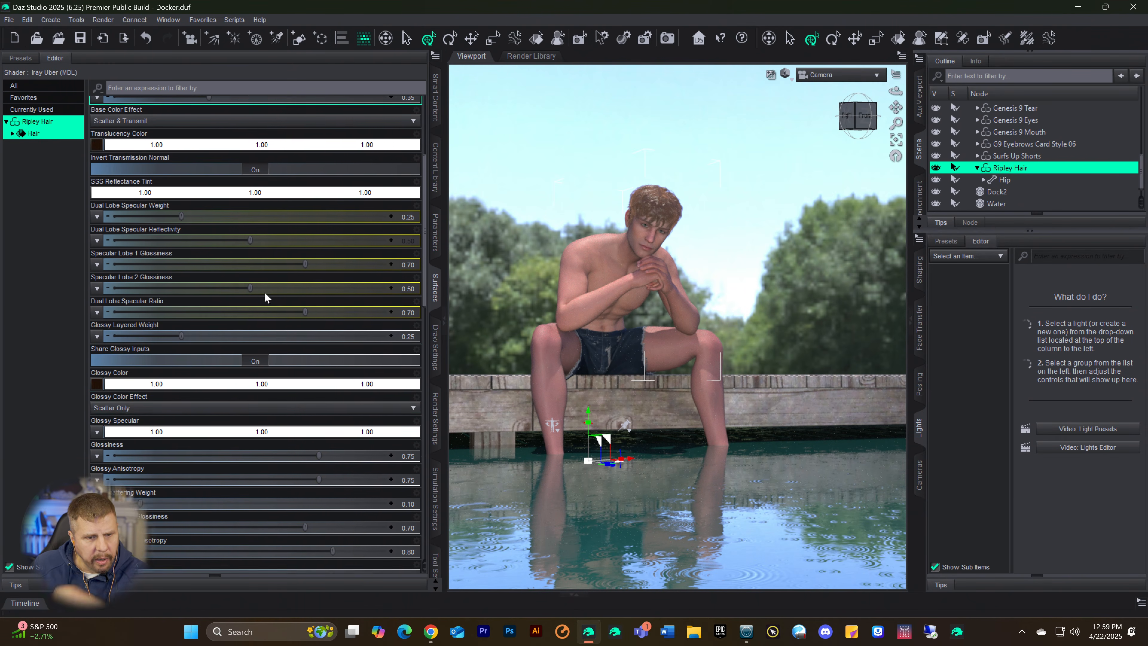
scroll(284, 369, "down", 12)
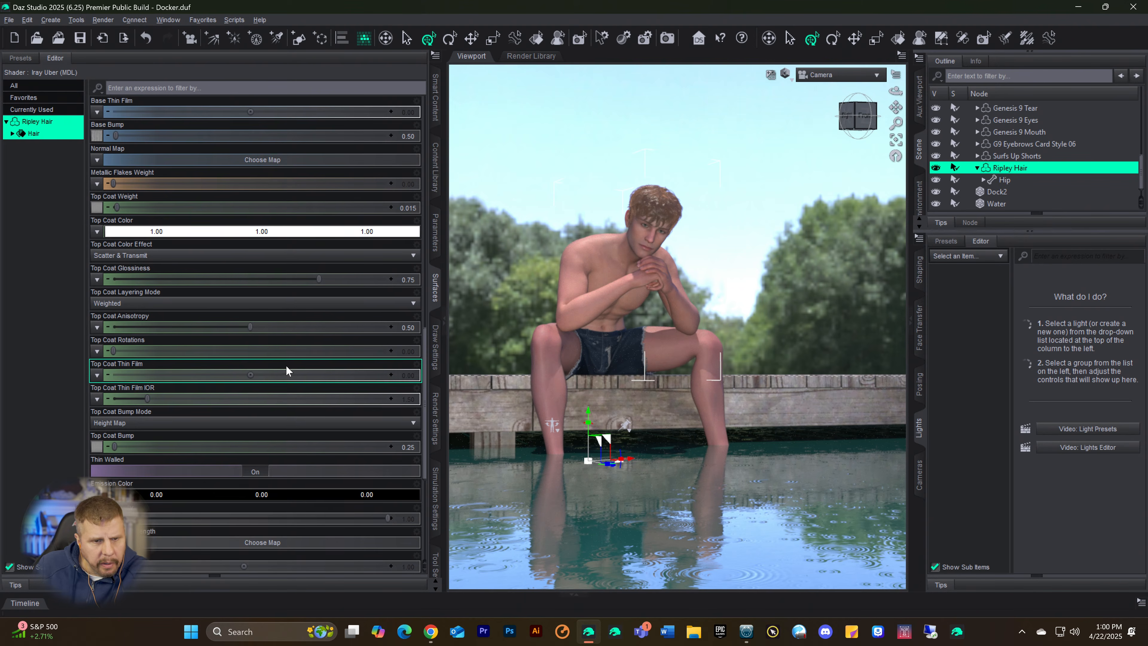
scroll(284, 368, "down", 1)
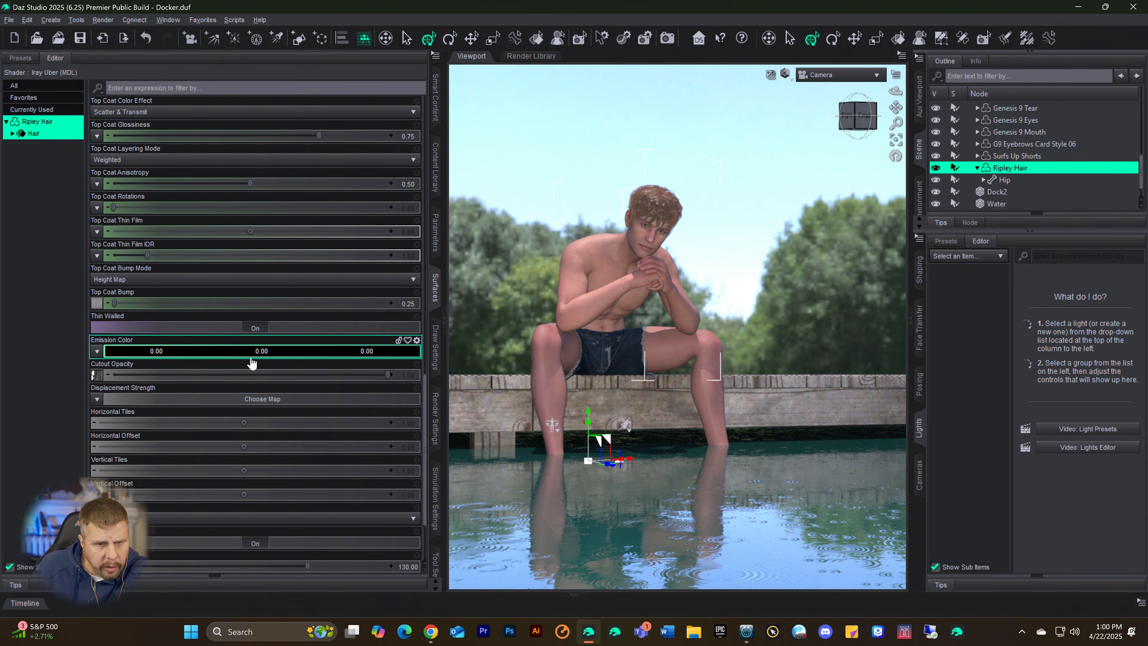
scroll(237, 336, "up", 3)
scroll(237, 336, "up", 15)
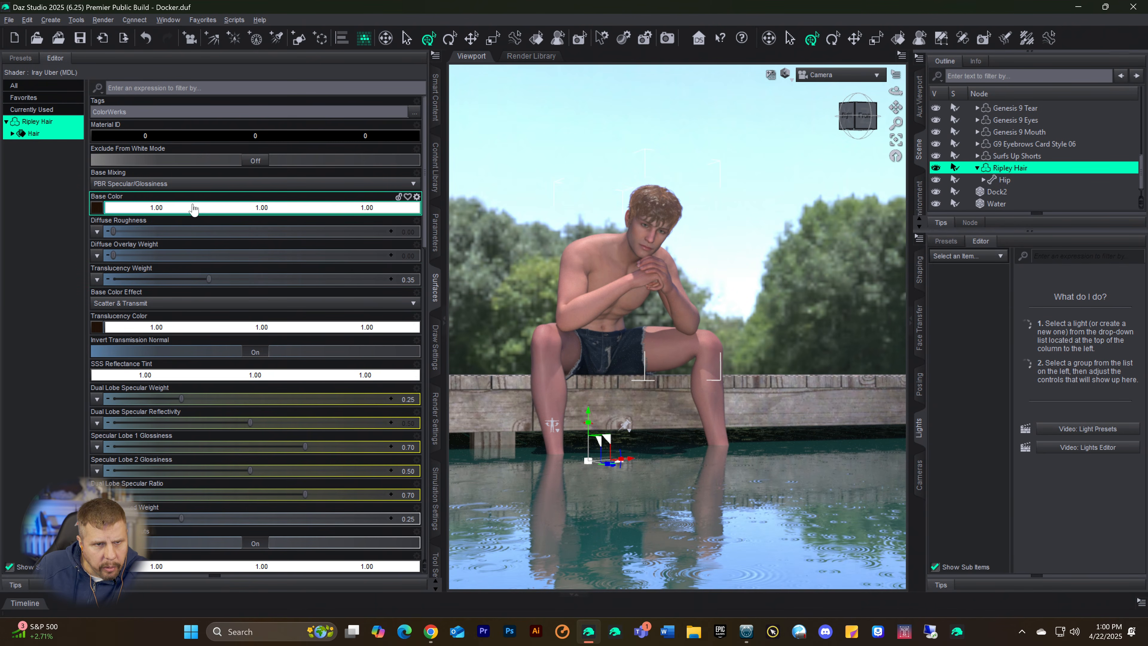
left_click(183, 330)
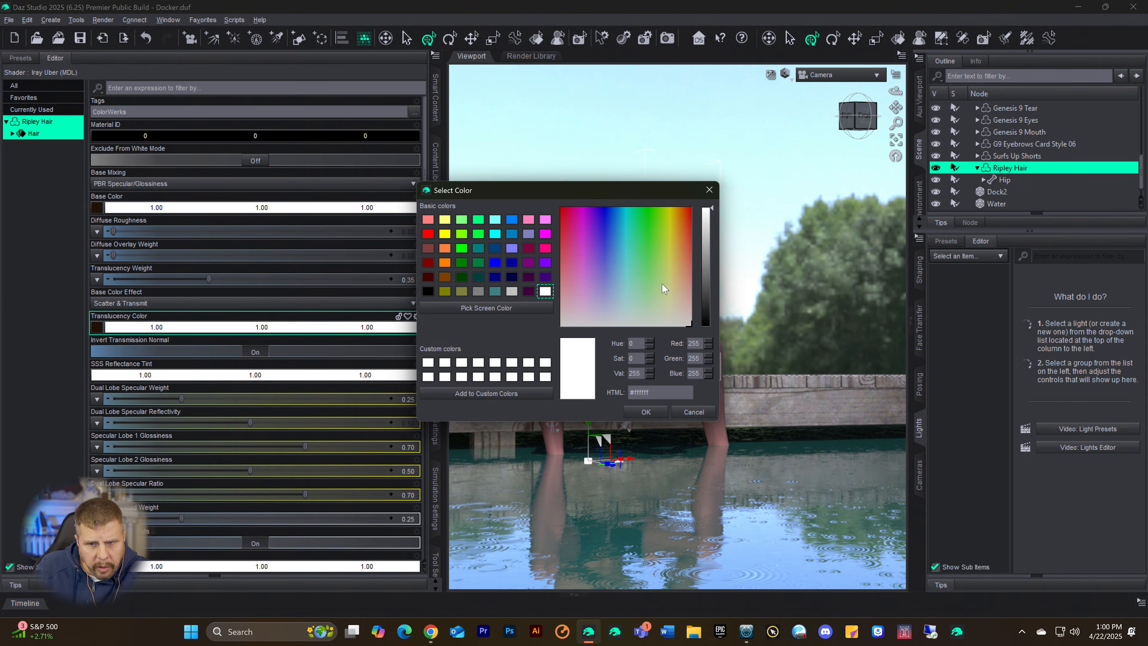
left_click_drag(683, 279, 714, 298)
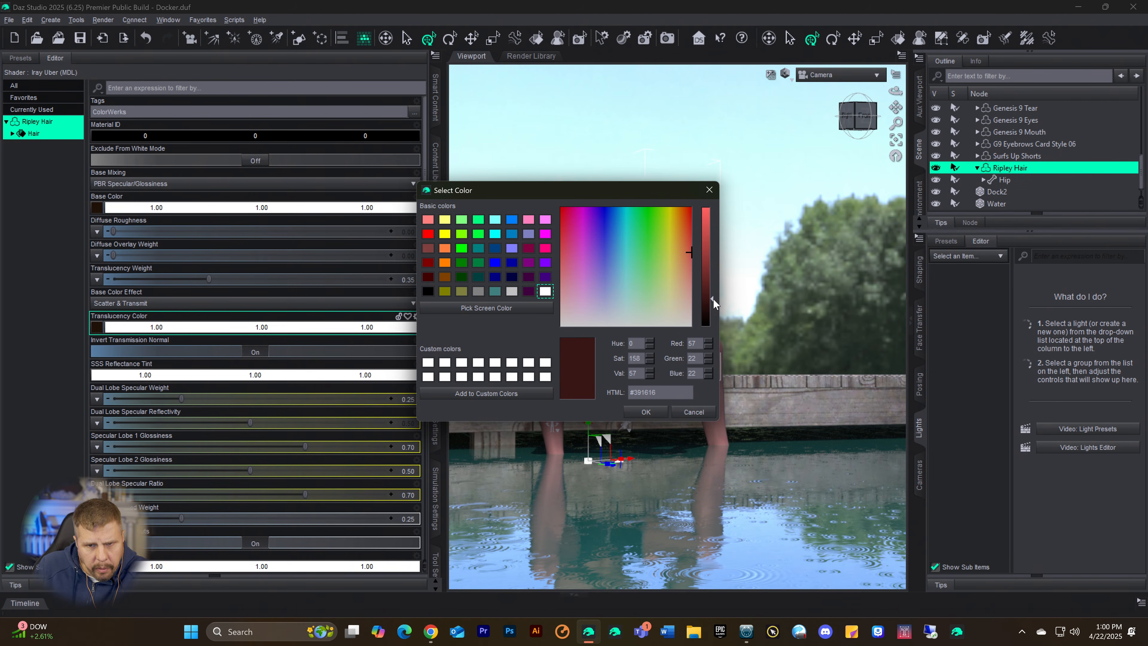
left_click(646, 412)
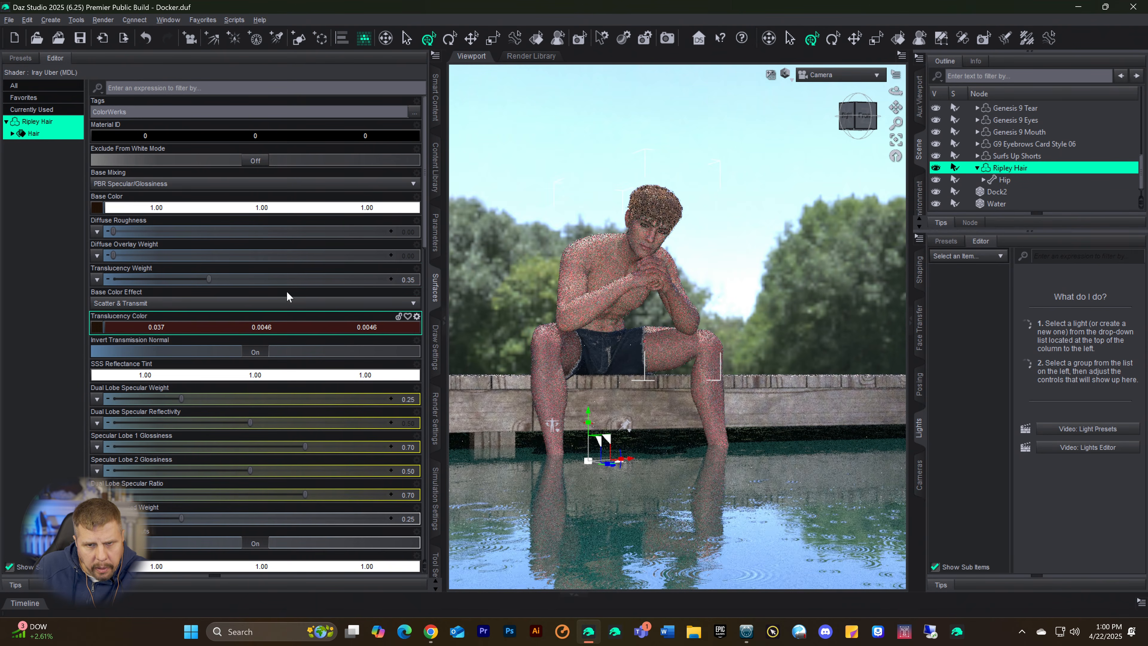
Step: Set the Base Color of the Ripley Hair surface to the very dark brown #251b17
left_click(186, 208)
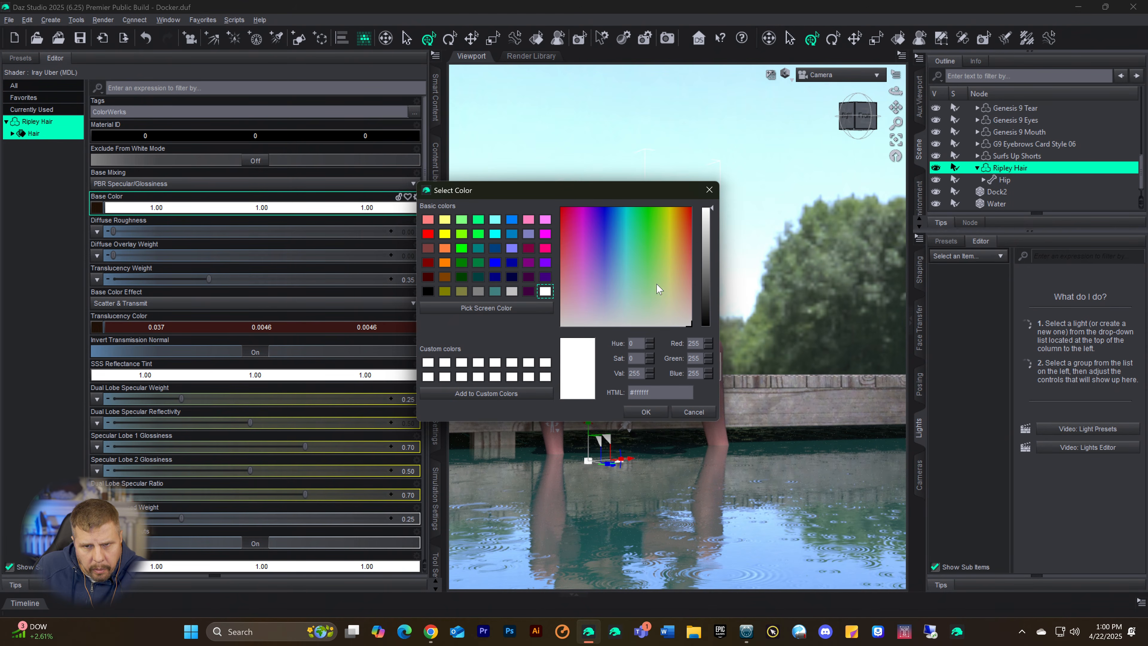
left_click_drag(659, 289, 686, 282)
left_click(708, 298)
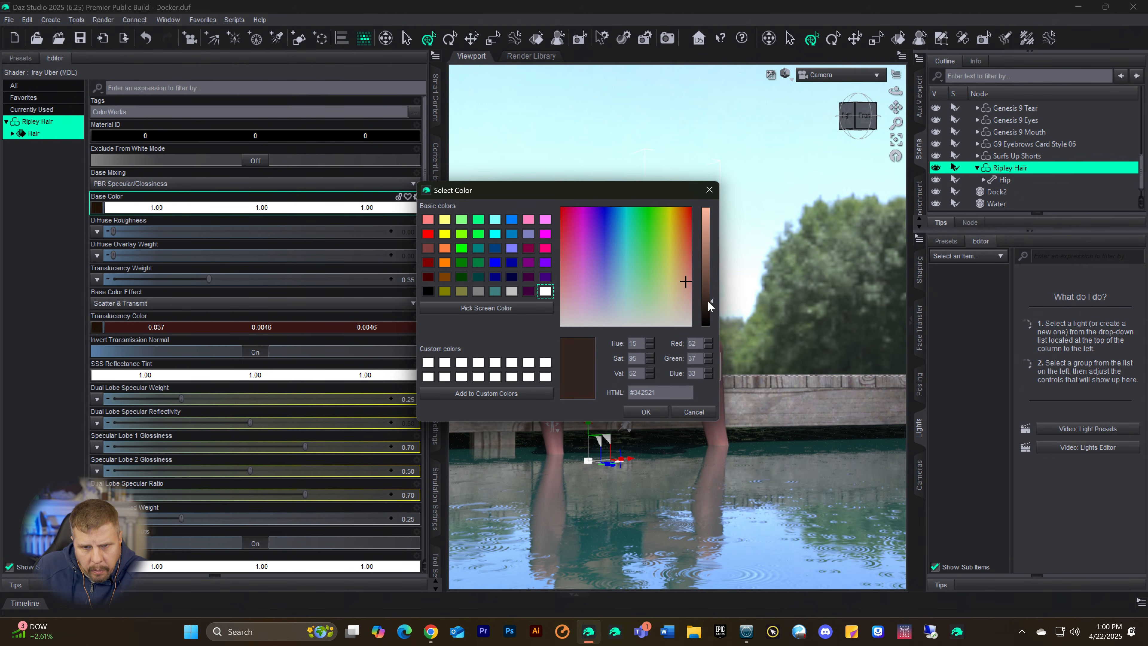
left_click(645, 412)
Step: Set the Glossy Color of the Ripley Hair surface to the dark gray #4c4c4c
scroll(217, 309, "down", 6)
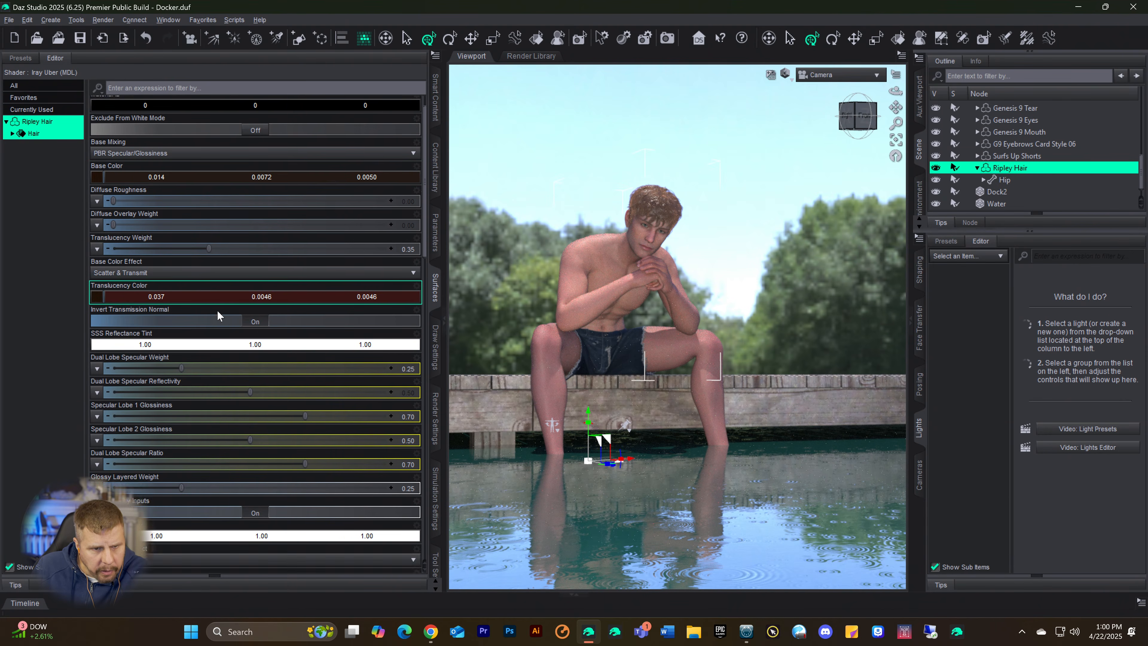
left_click(191, 423)
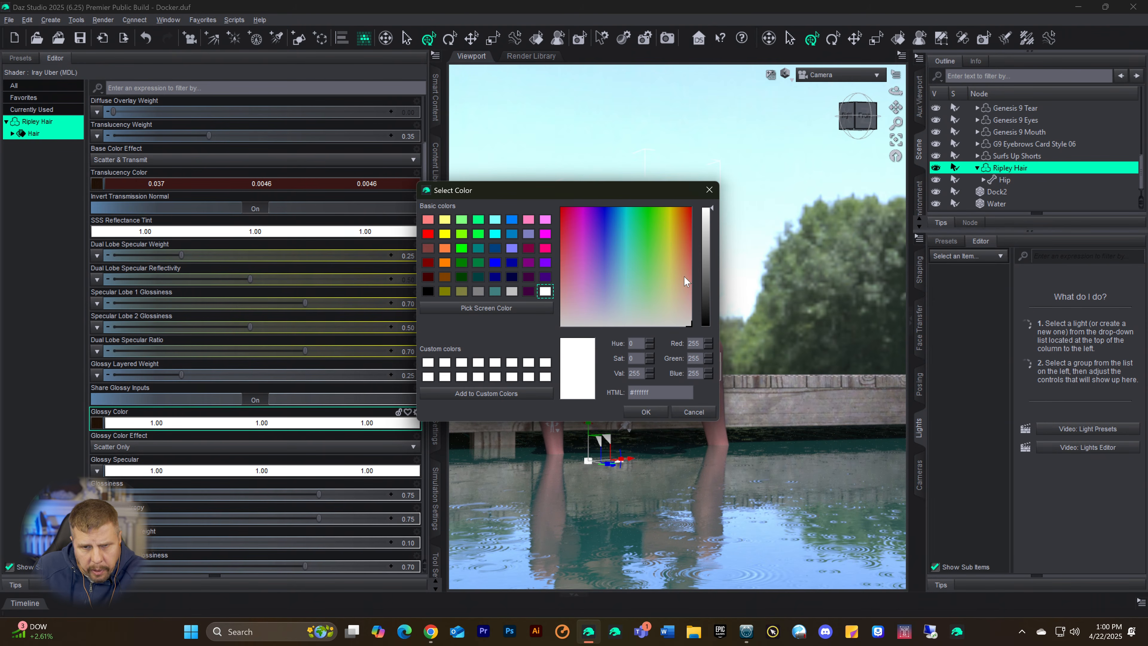
left_click(432, 291)
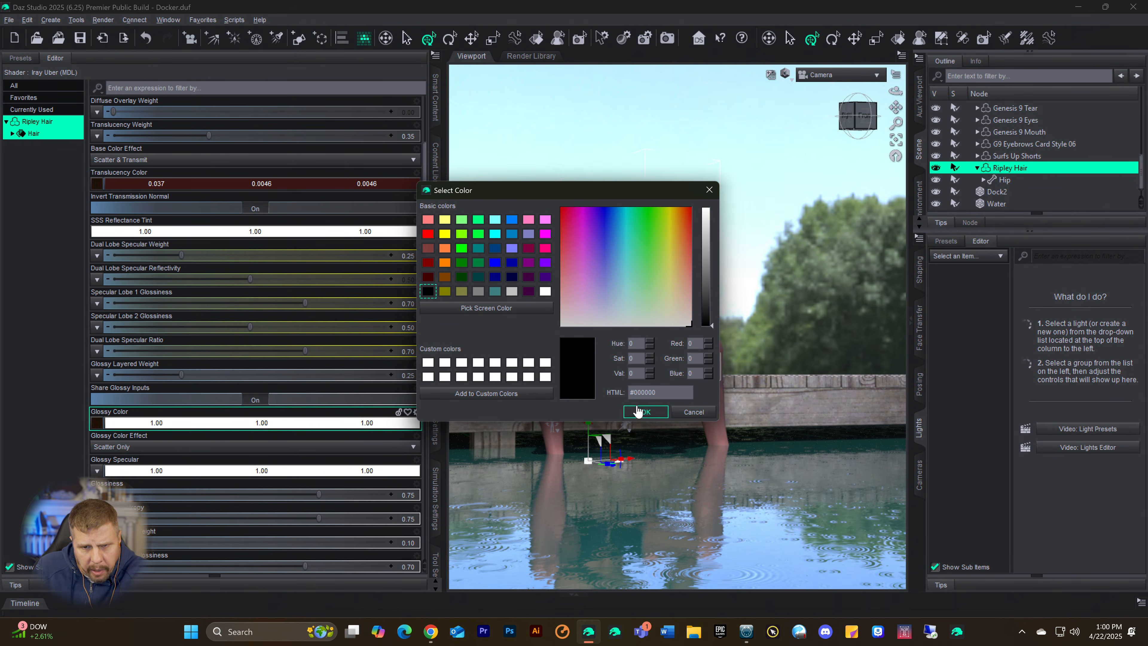
left_click(706, 290)
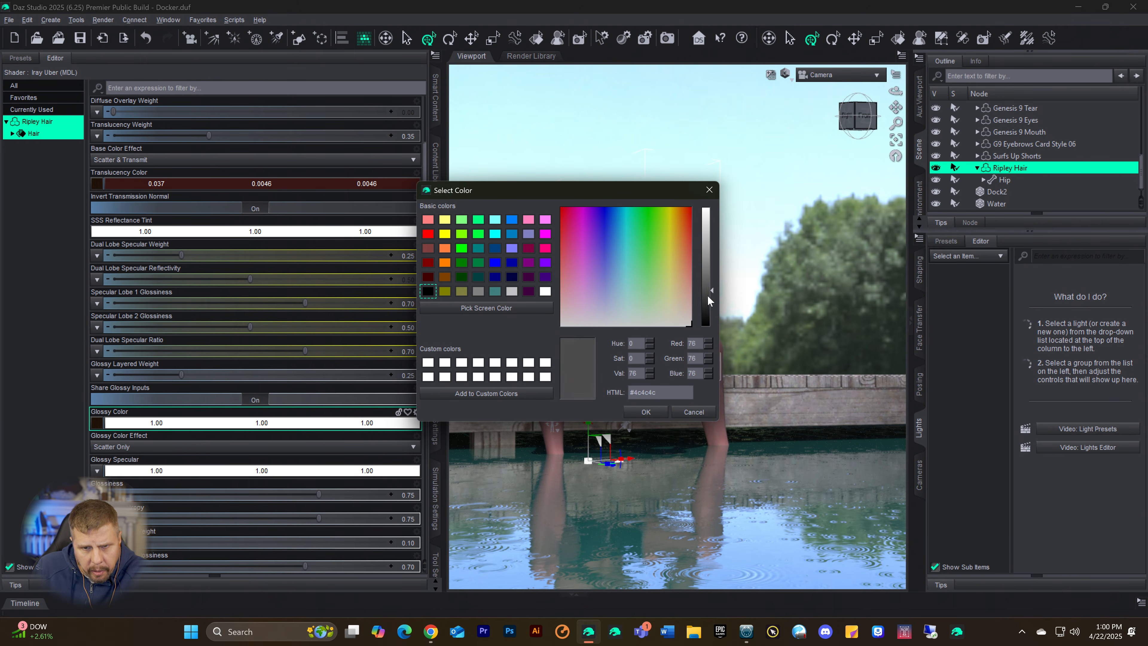
left_click(646, 412)
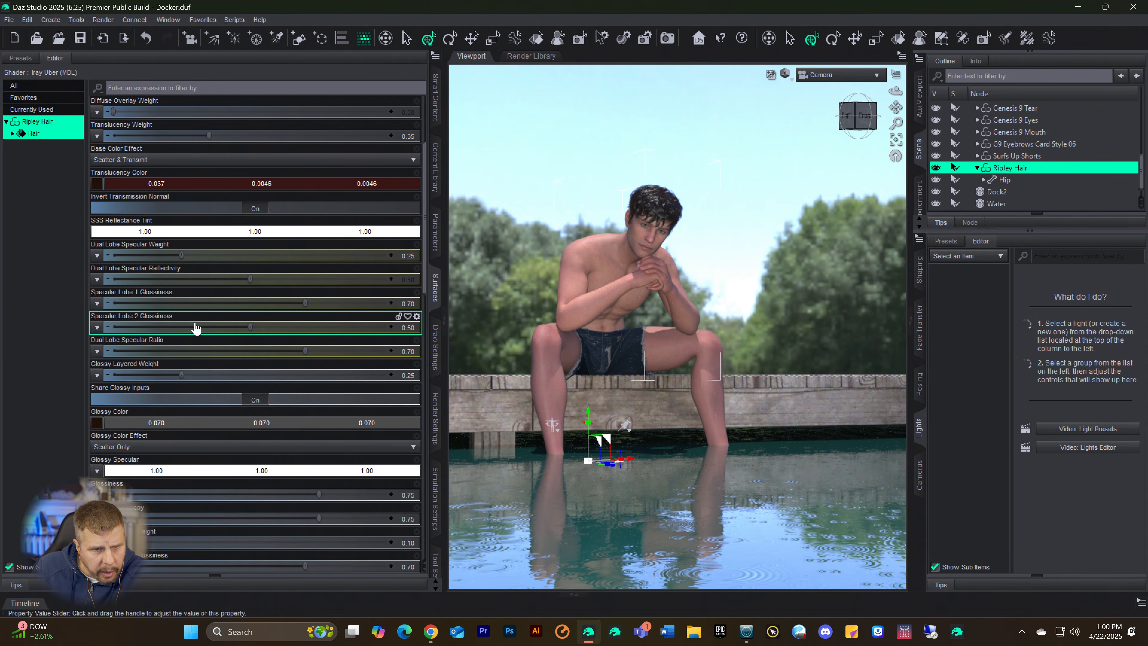
Step: Set the Diffuse Roughness of the Ripley Hair surface to 0.43
scroll(226, 350, "down", 3)
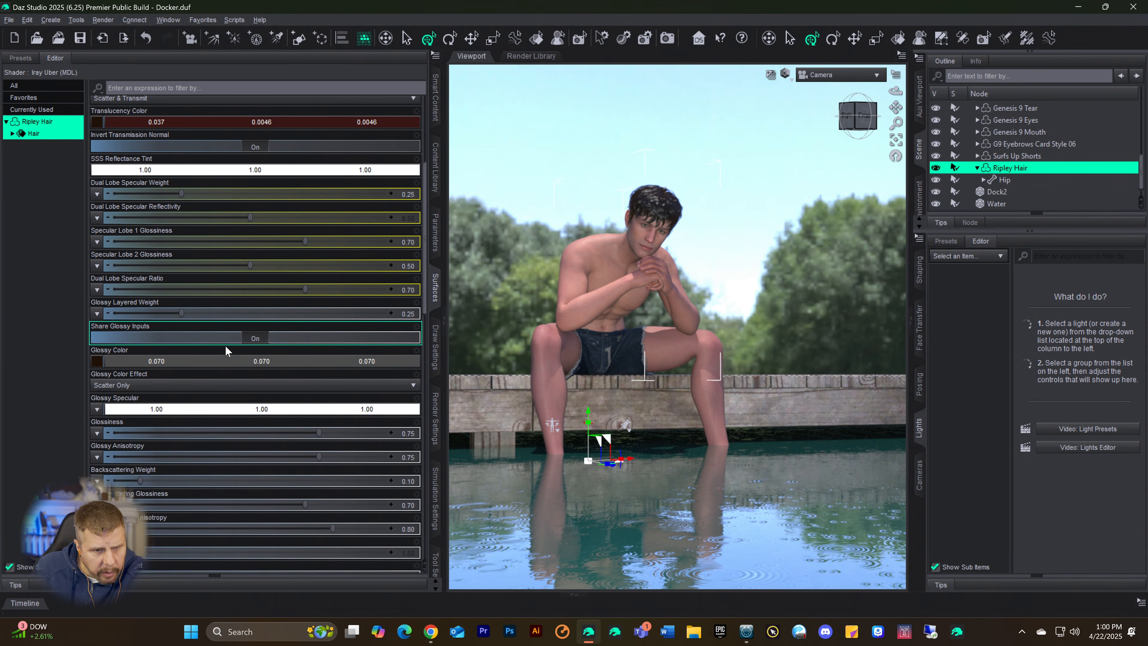
scroll(249, 398, "down", 7)
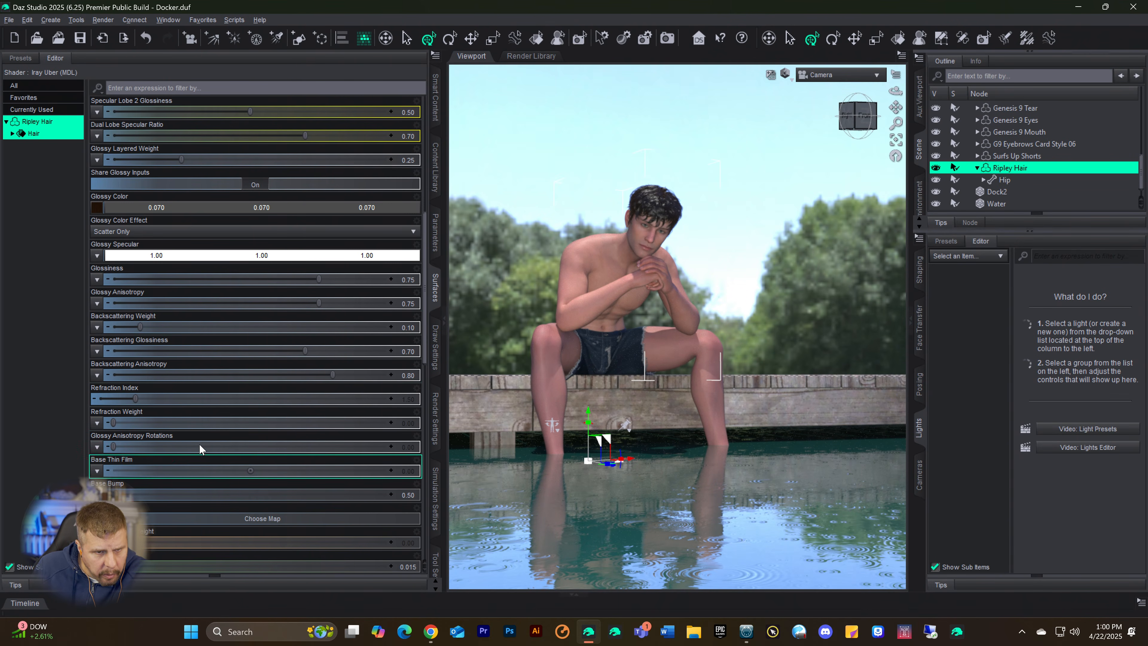
scroll(203, 433, "up", 13)
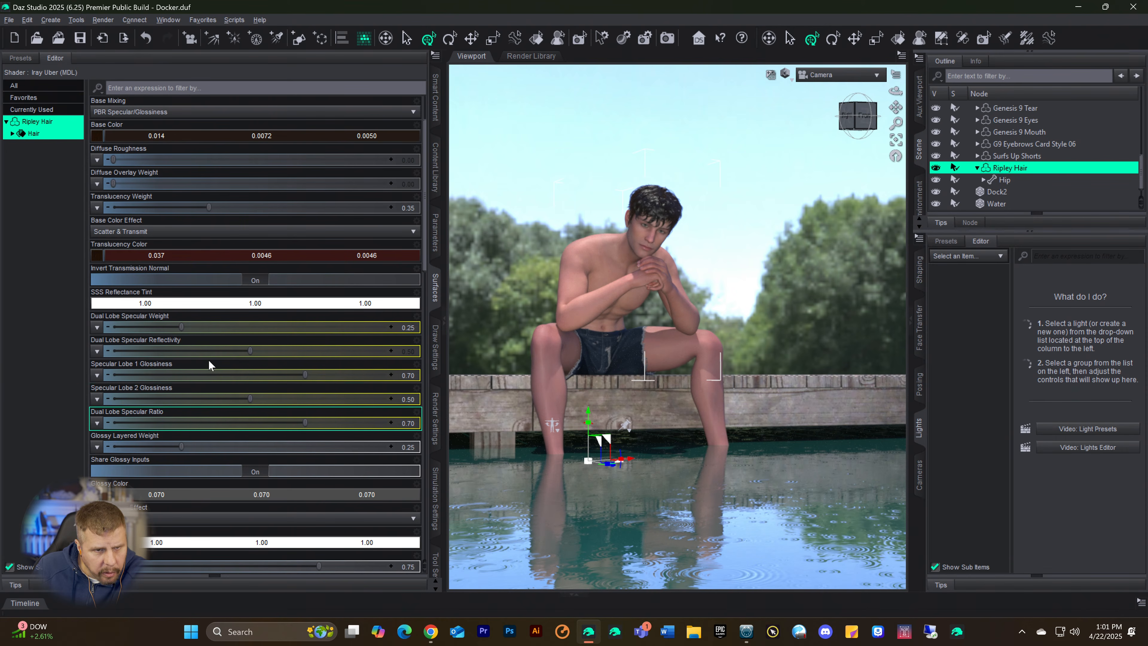
scroll(221, 384, "up", 3)
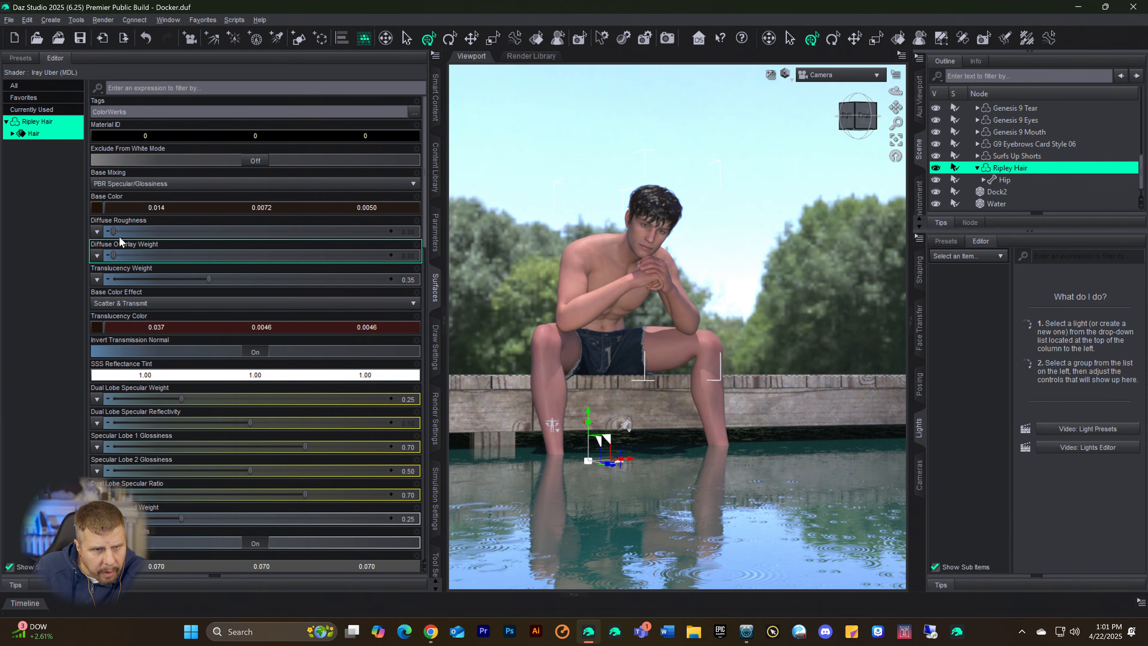
left_click_drag(113, 232, 231, 232)
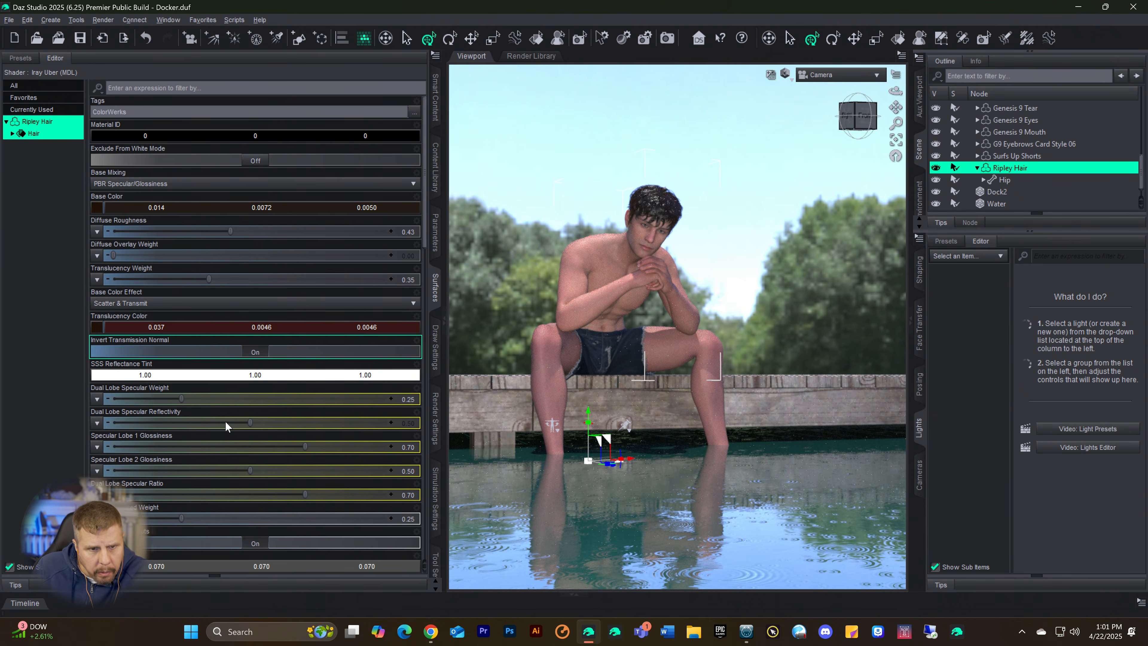
Step: Set the hair's Dual Lobe Specular Reflectivity to 0.41, Specular Lobe 1 Glossiness to 0.45 and Lobe 2 Glossiness to 0.33, and restart the Iray preview
scroll(226, 423, "down", 5)
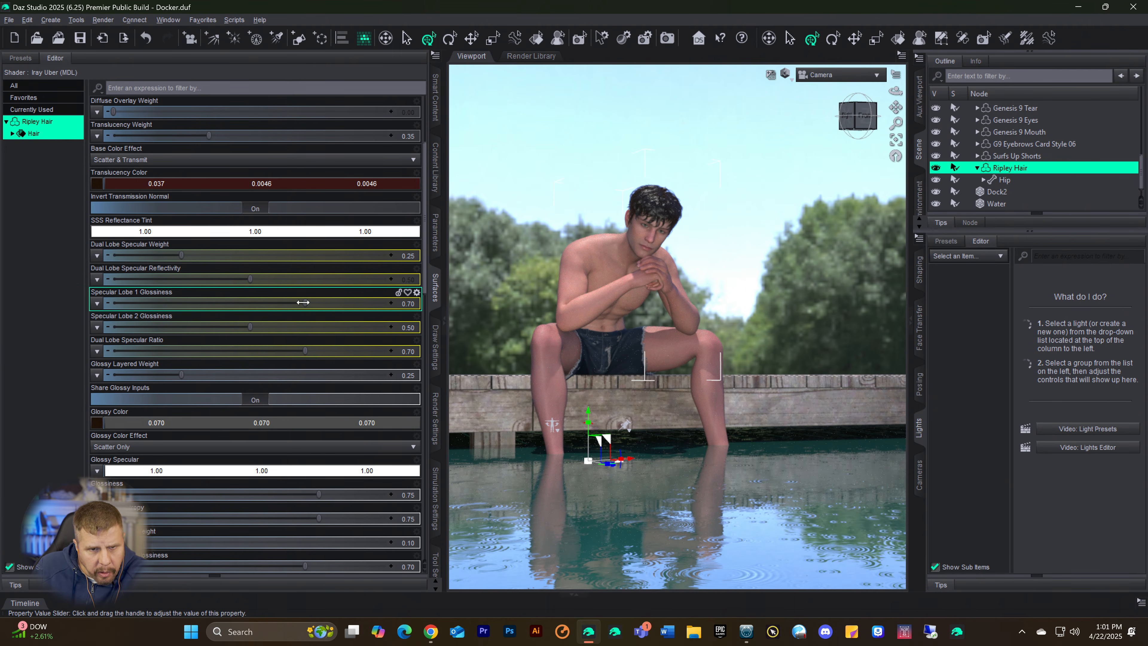
left_click_drag(303, 303, 236, 303)
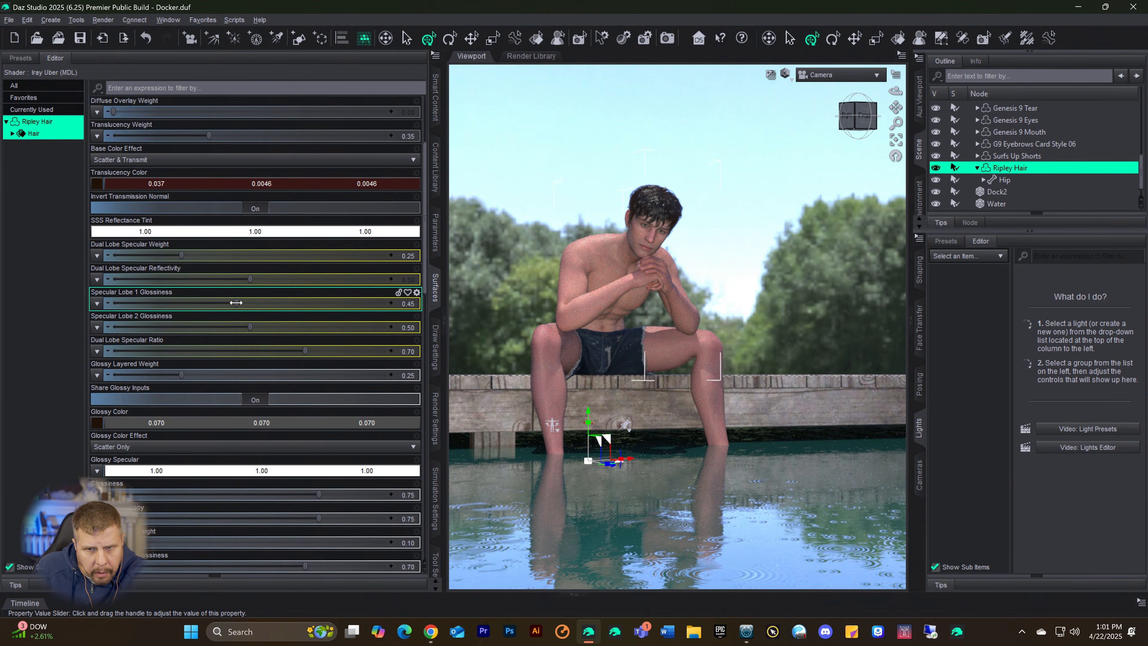
left_click_drag(235, 279, 219, 280)
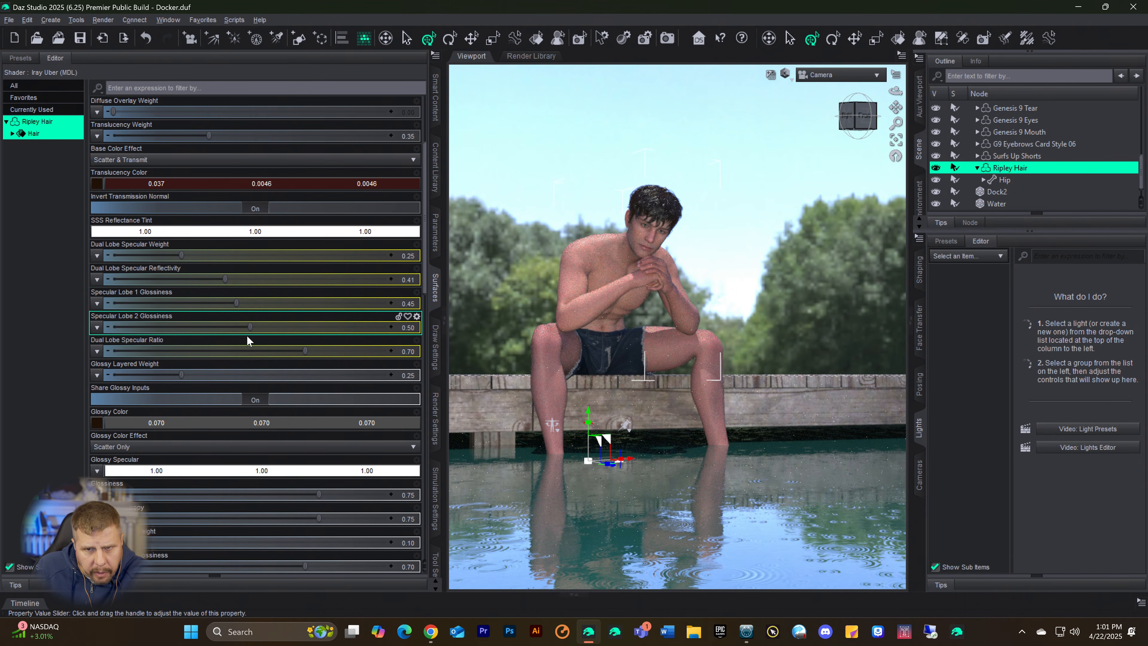
left_click_drag(250, 325, 217, 324)
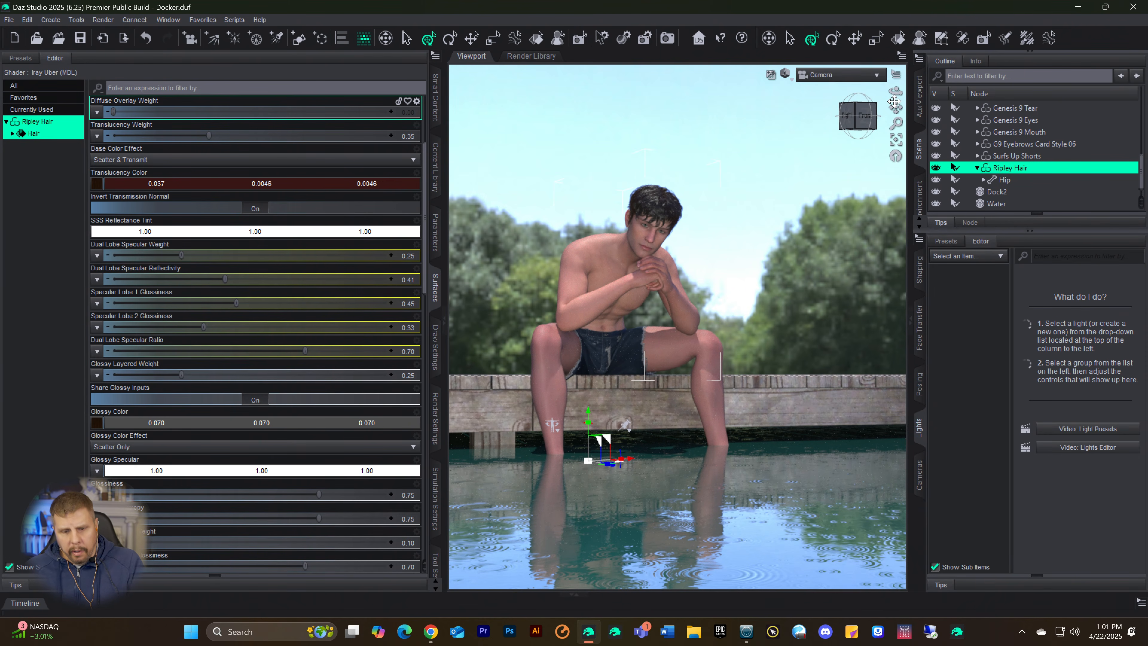
key("ctrl+9")
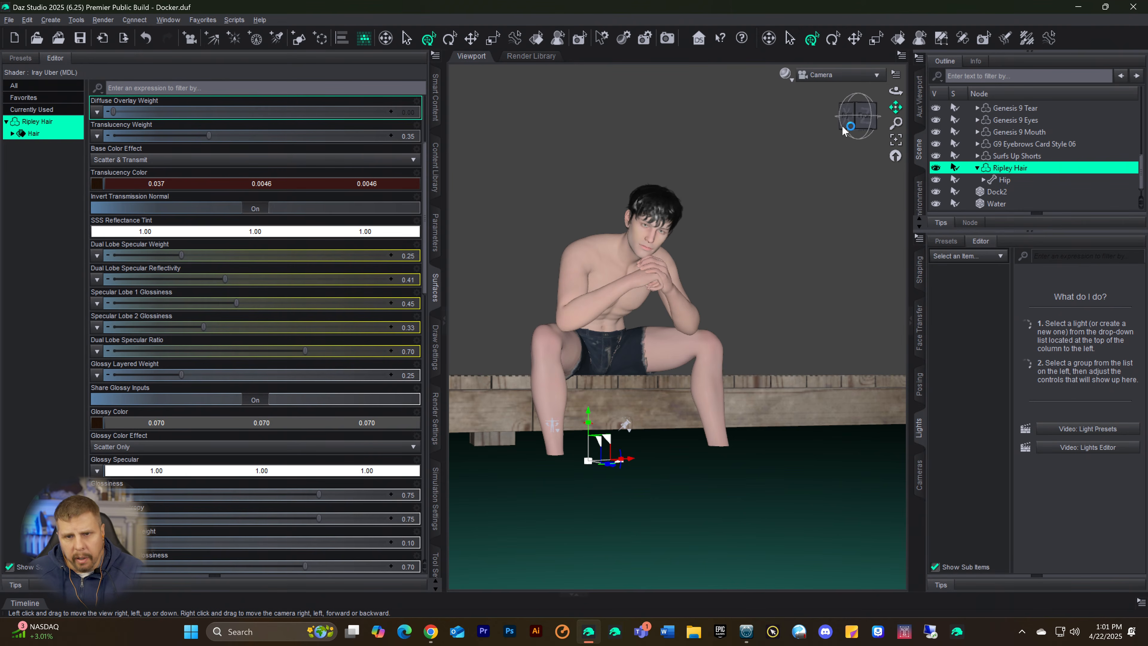
left_click(786, 75)
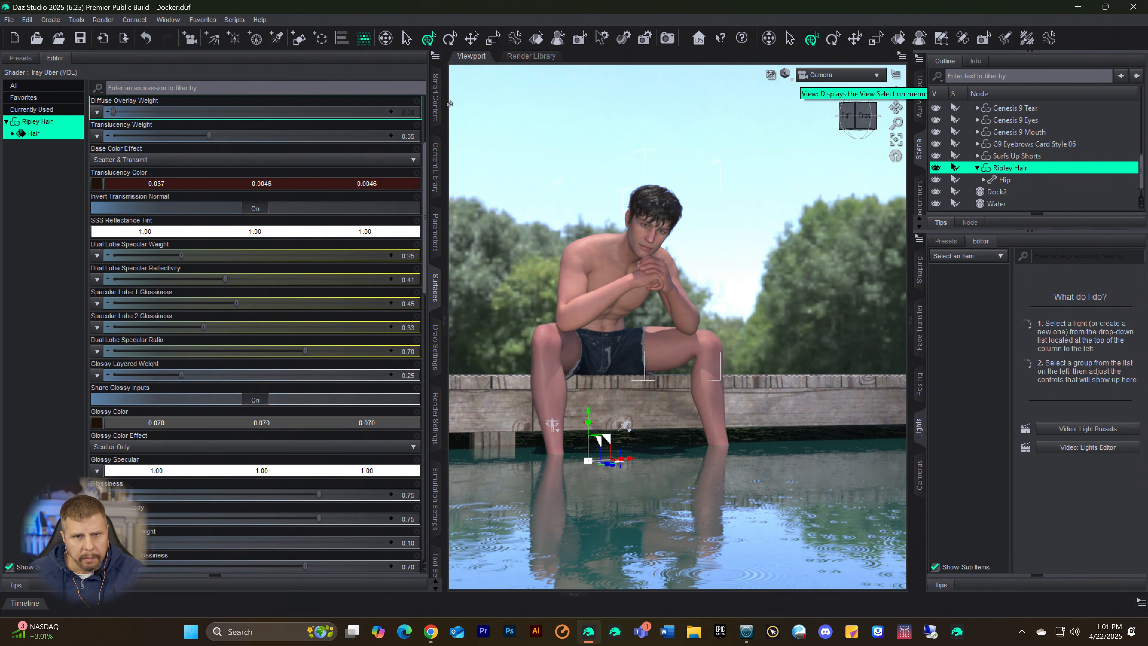
Step: Leave the ColorWerks hair shader product and list all products in the Hair > Face category with the "color" filter cleared
left_click(436, 106)
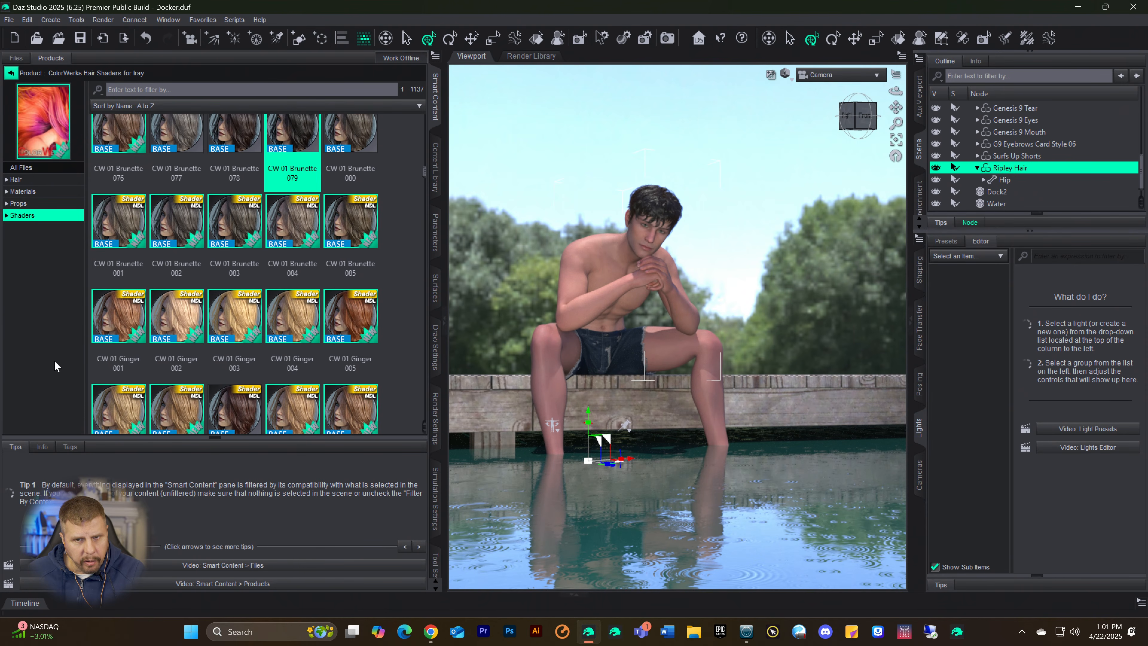
scroll(177, 325, "down", 3)
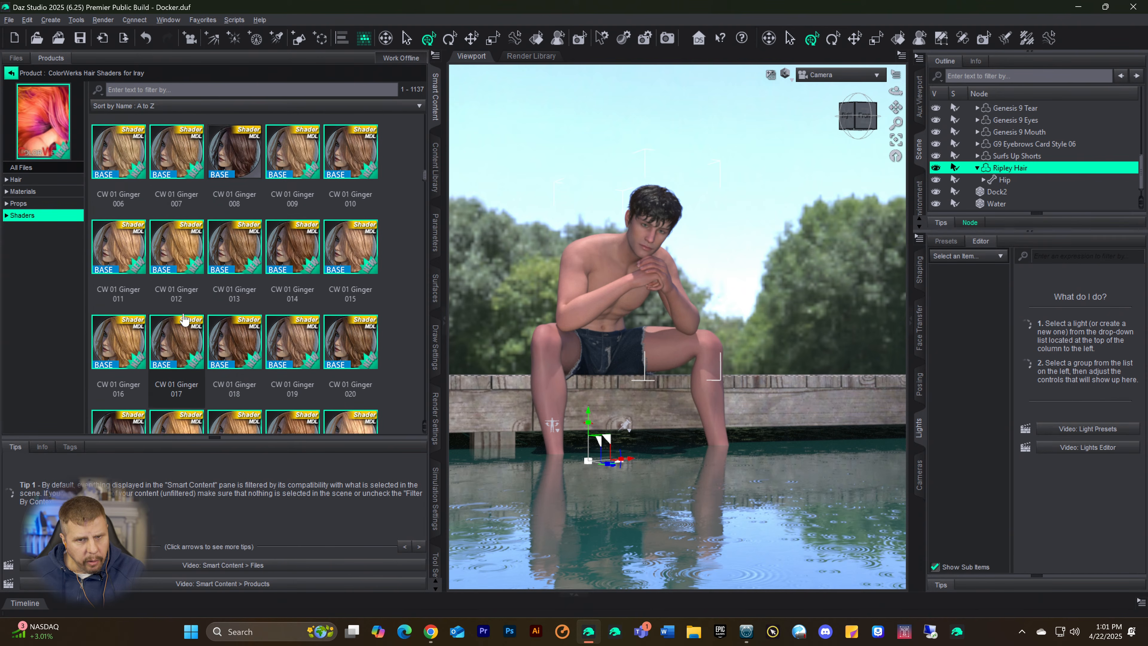
left_click(14, 77)
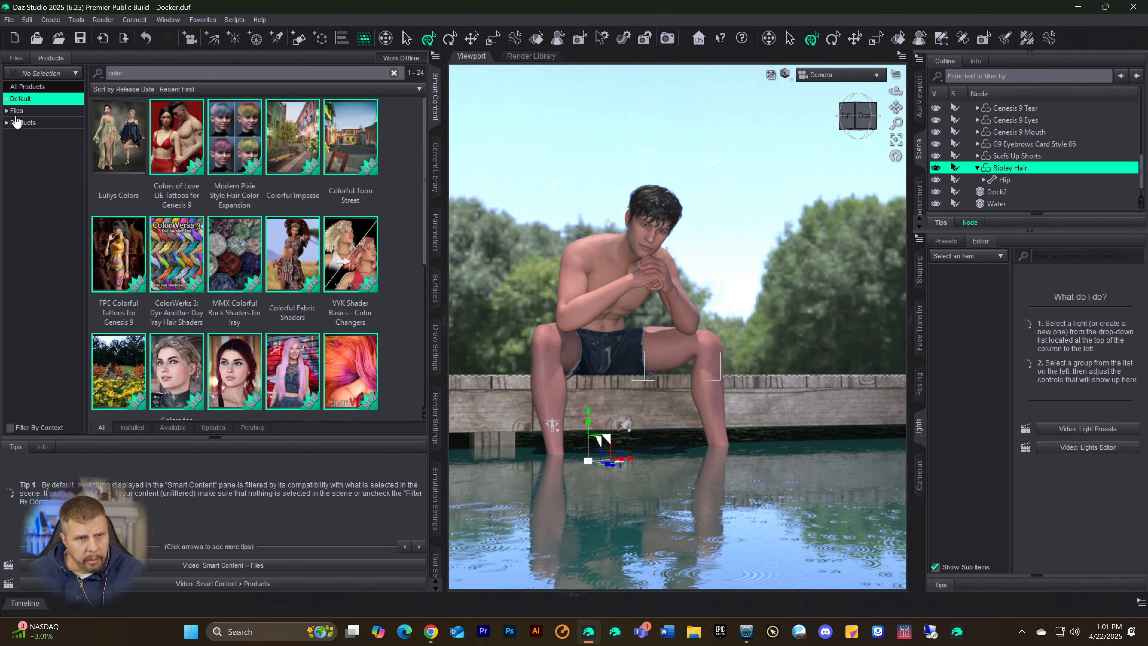
left_click(6, 100)
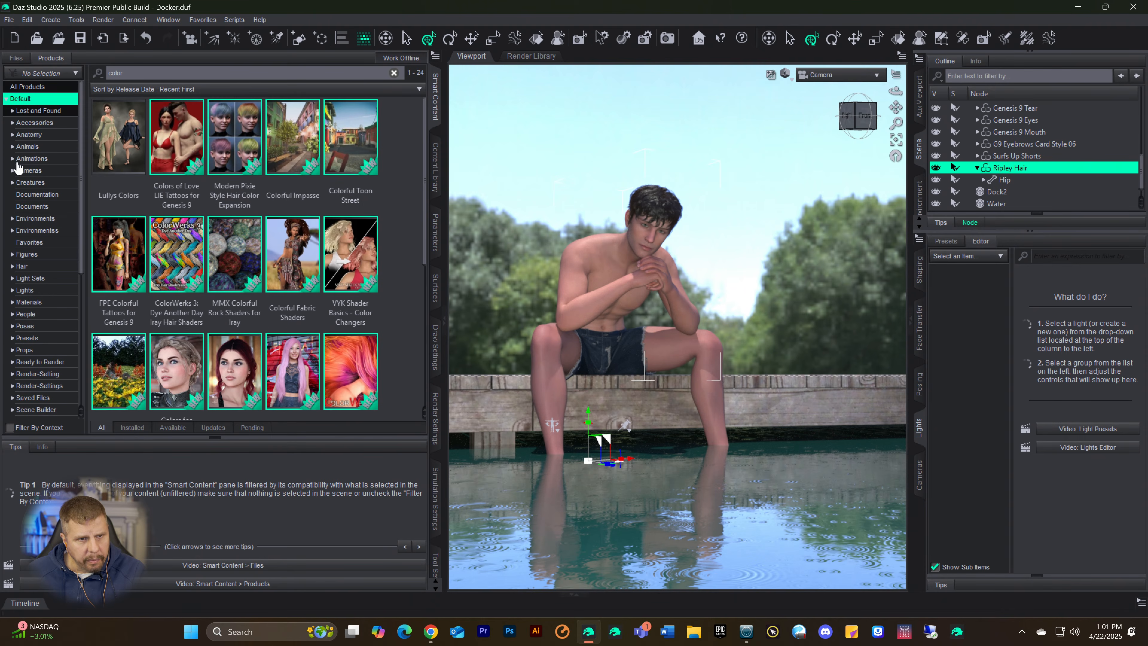
left_click(21, 268)
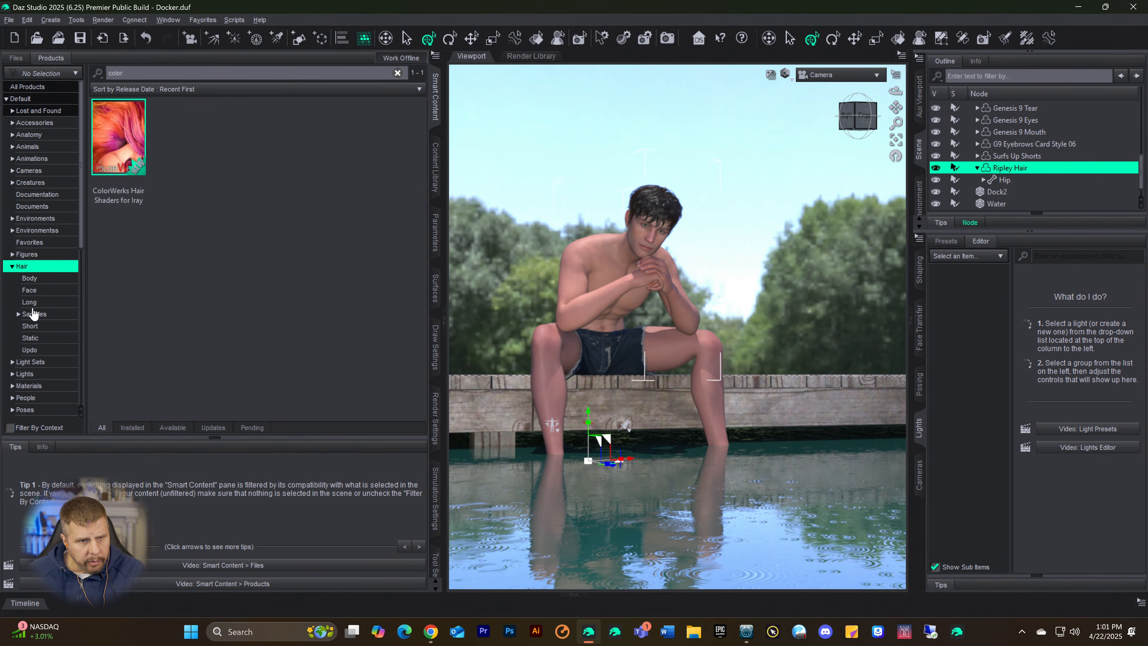
left_click(29, 290)
left_click_drag(142, 75, 34, 94)
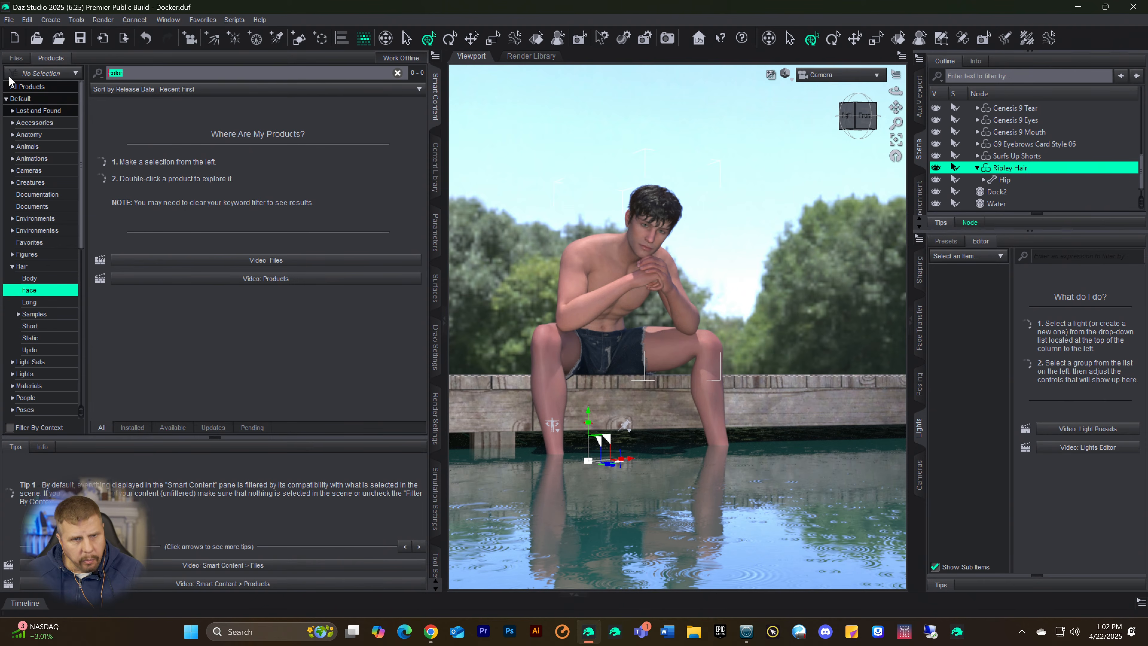
key("BackSpace")
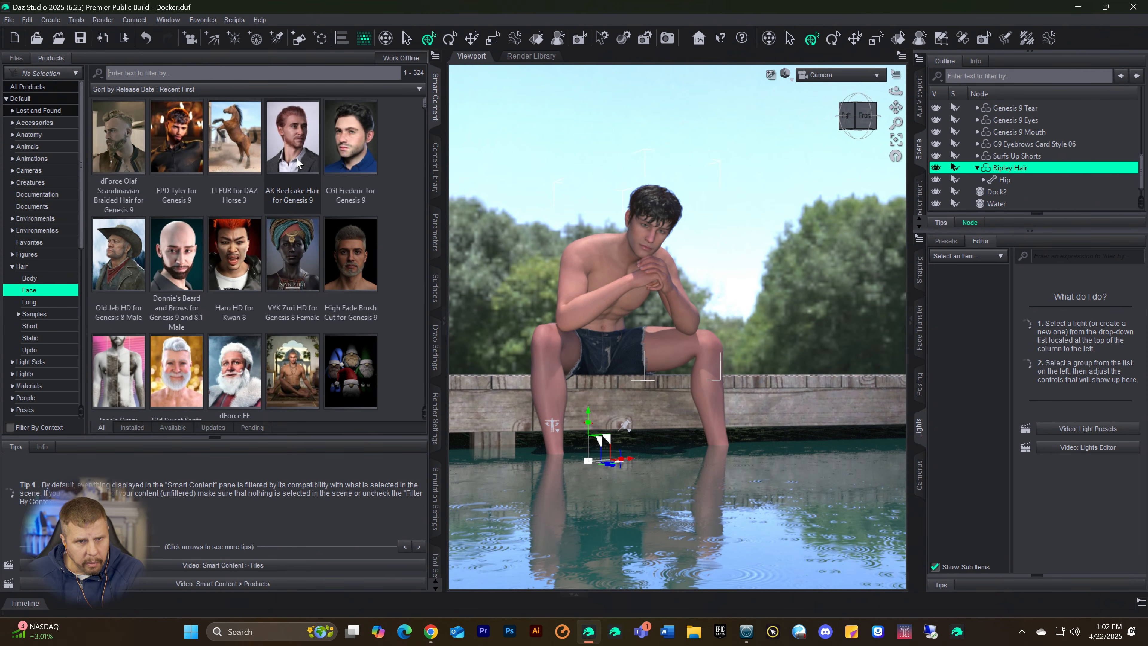
Step: Add the CGI Frederic Beard from the CGI Frederic for Genesis 9 product to the Genesis 9 figure
double_click(367, 145)
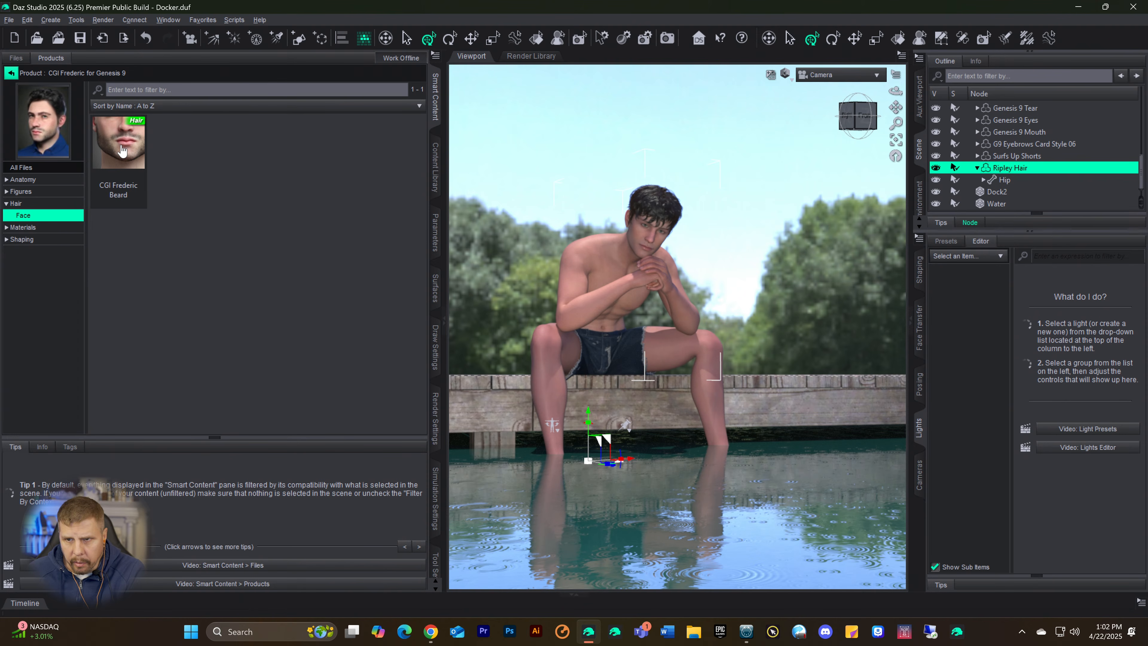
scroll(1009, 173, "up", 10)
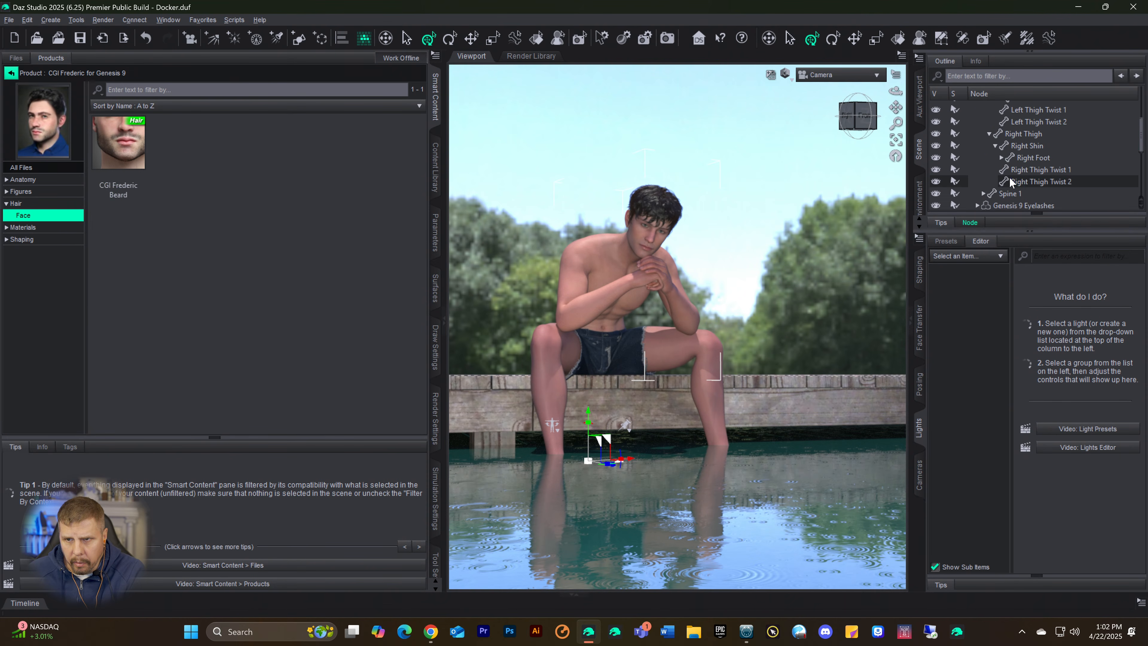
scroll(1013, 167, "up", 2)
left_click(1000, 130)
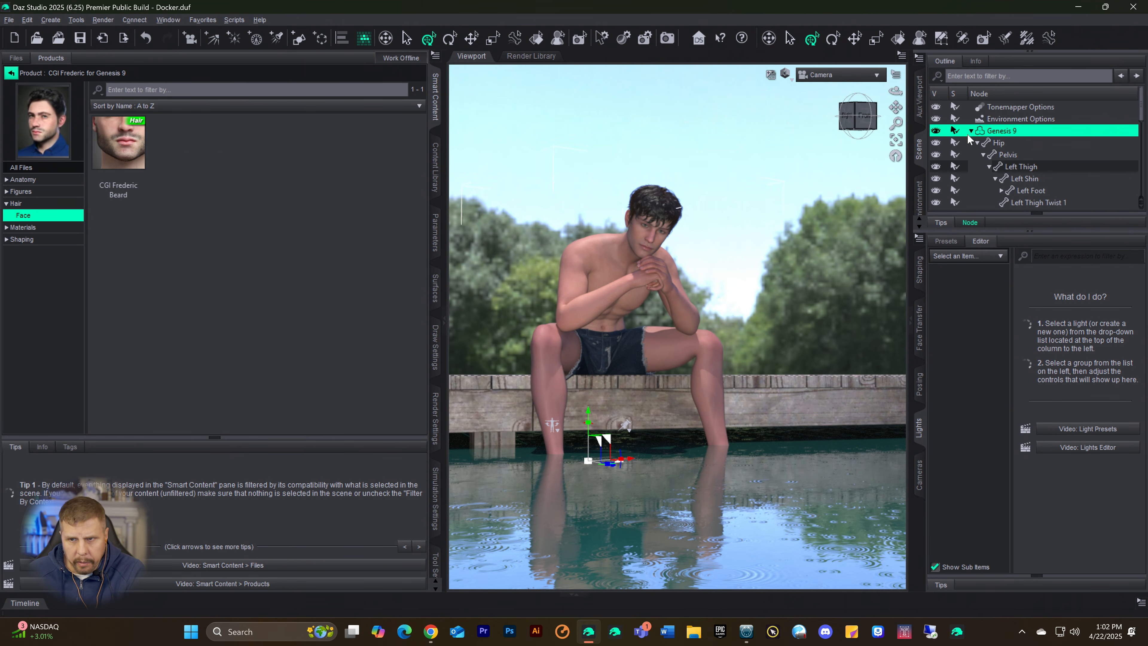
double_click(109, 151)
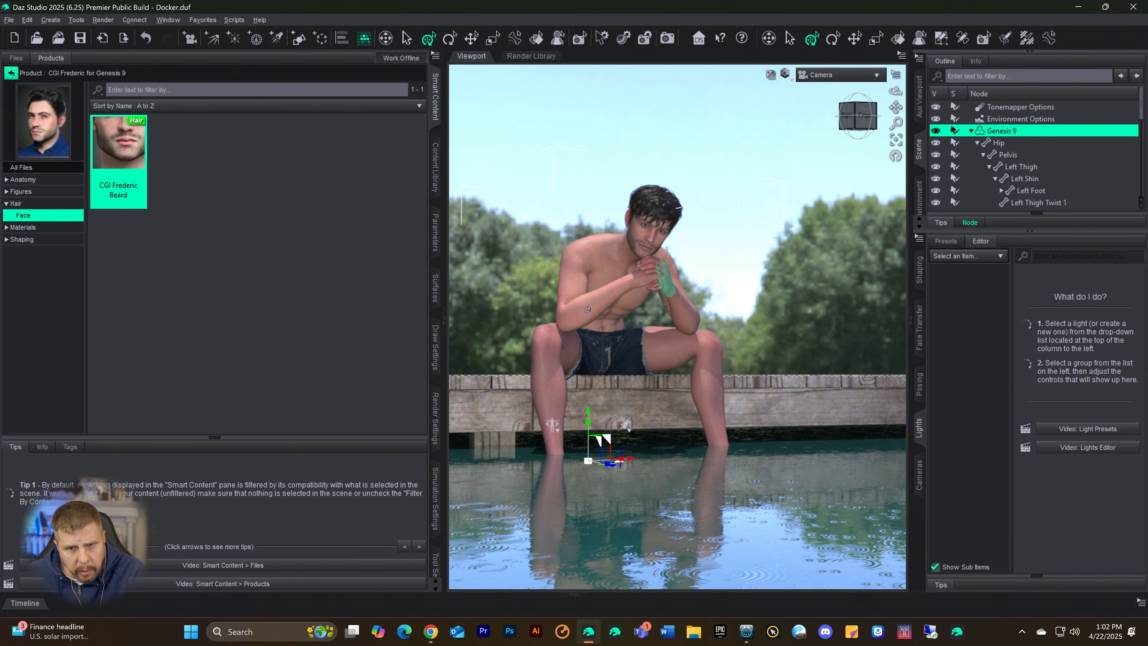
Step: Browse the Hair > Body category and examine the files of the LI Body Bristles for Genesis 9 product
left_click(11, 73)
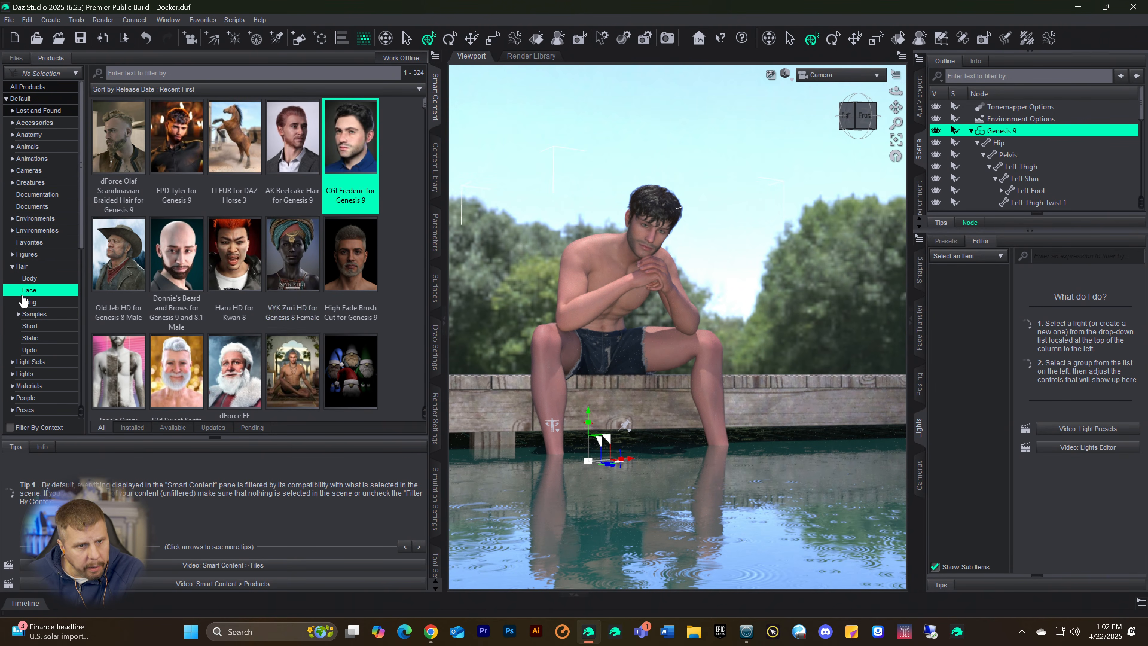
left_click(29, 278)
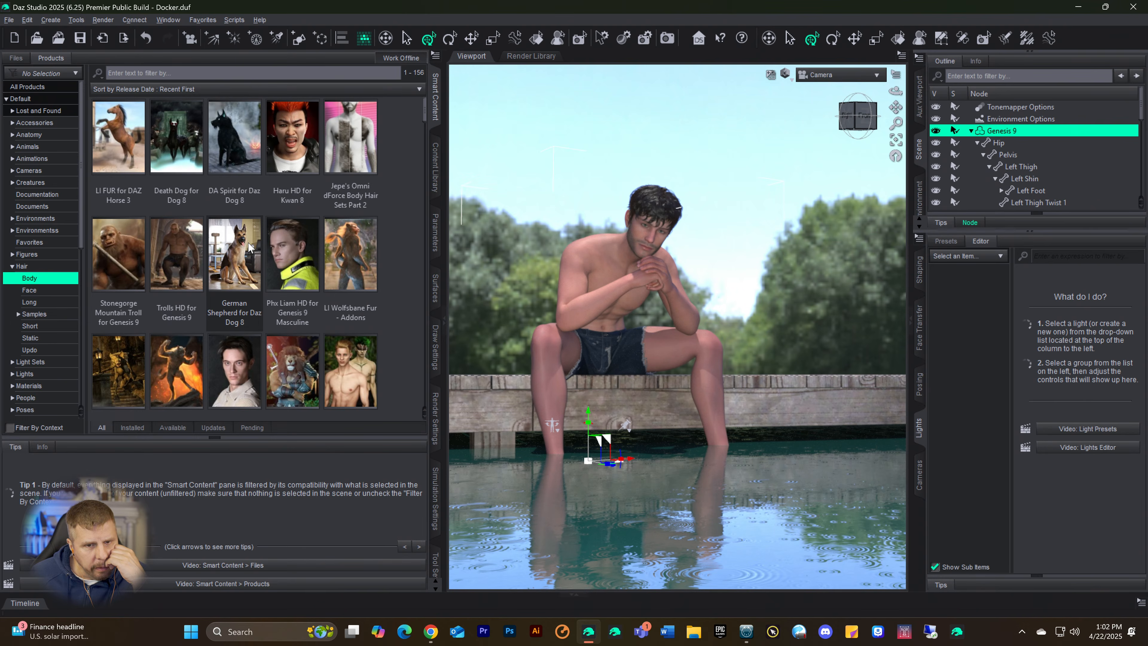
scroll(249, 246, "down", 5)
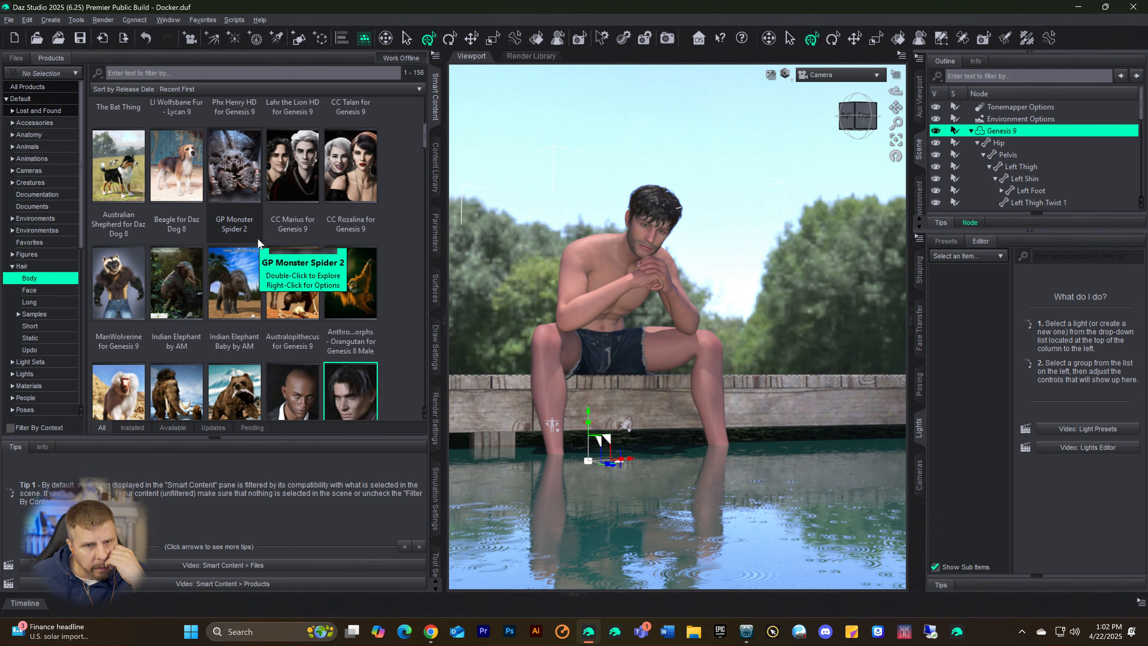
scroll(259, 236, "down", 5)
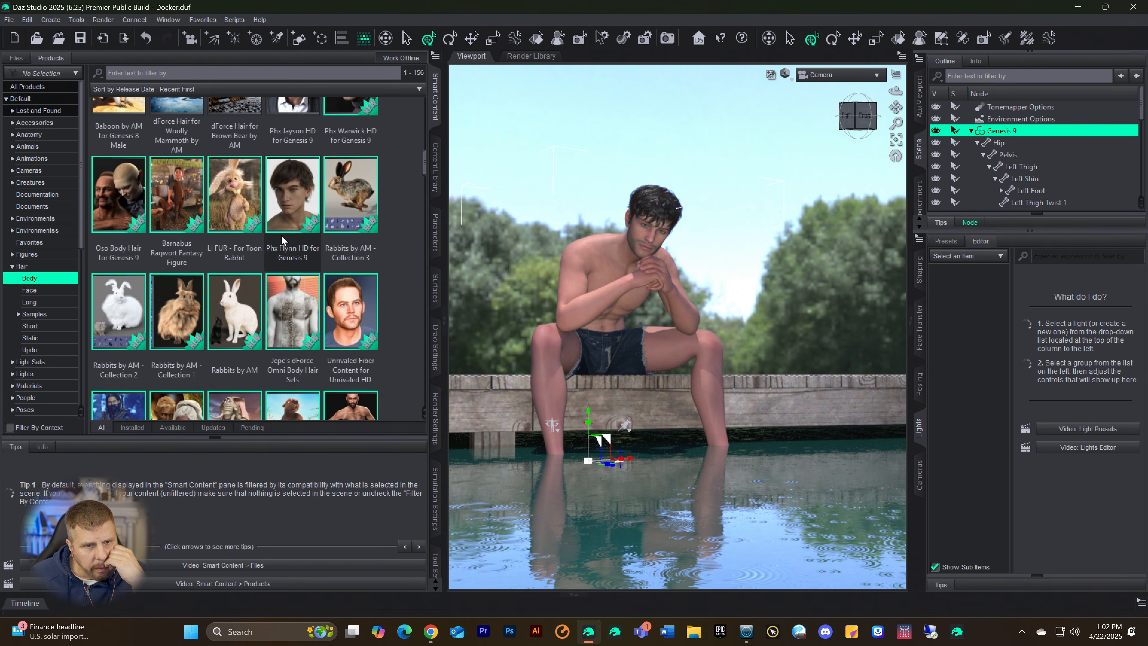
scroll(280, 234, "down", 5)
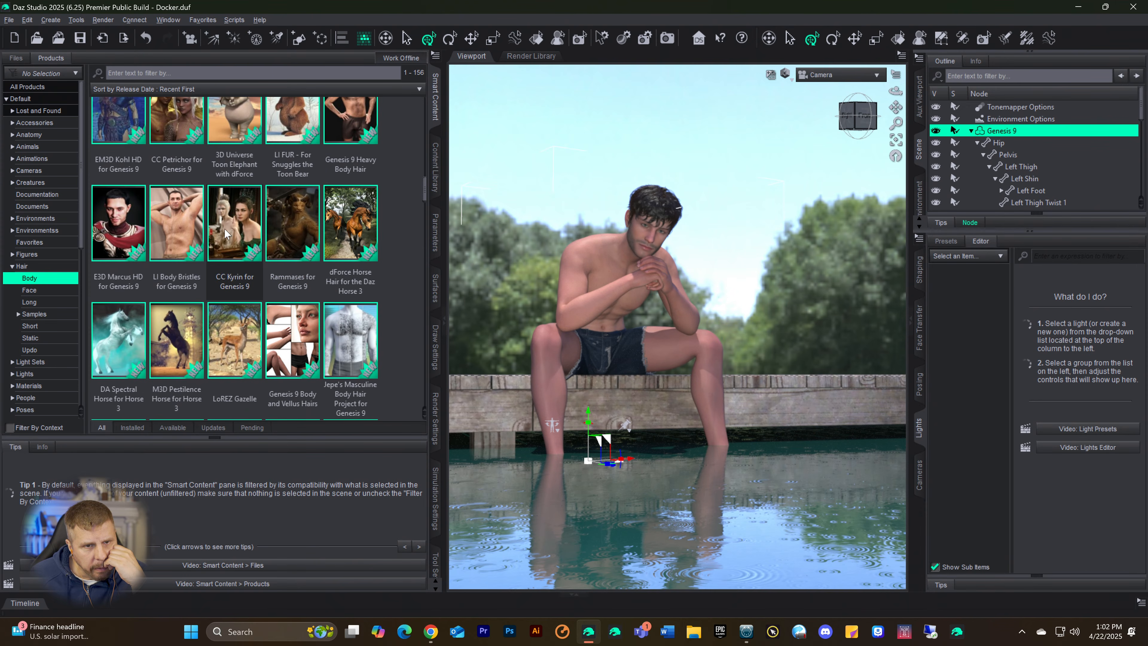
double_click(189, 227)
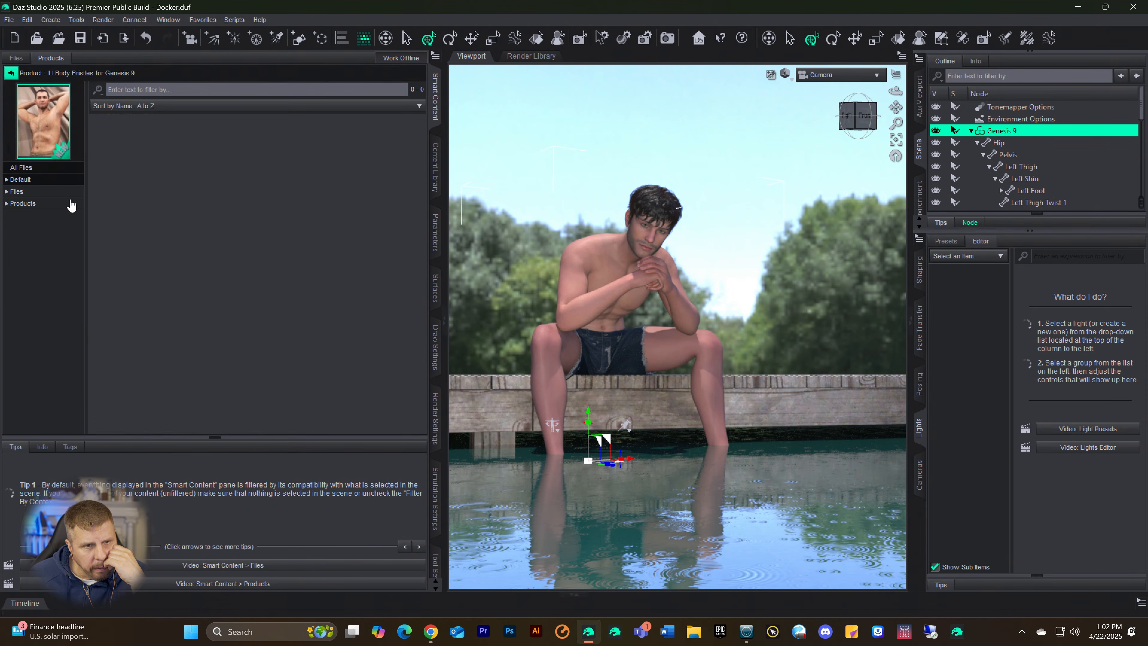
left_click(28, 195)
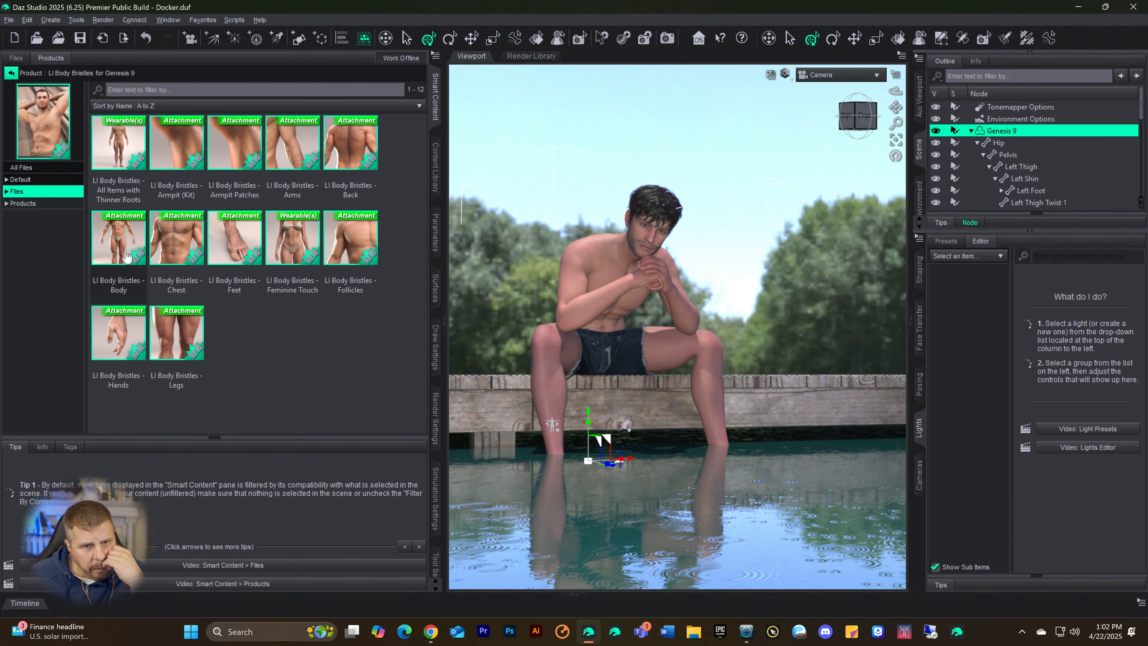
left_click(11, 75)
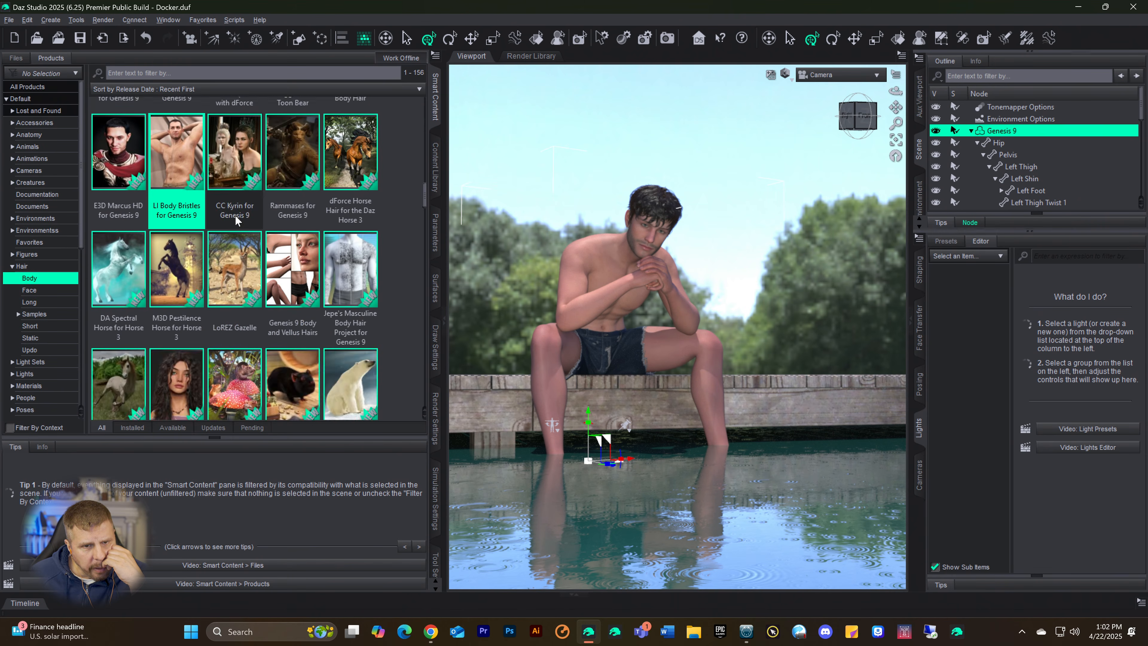
Step: Find the Genesis 9 Body and Vellus Hairs product among the body hair products and open its files
scroll(246, 224, "down", 5)
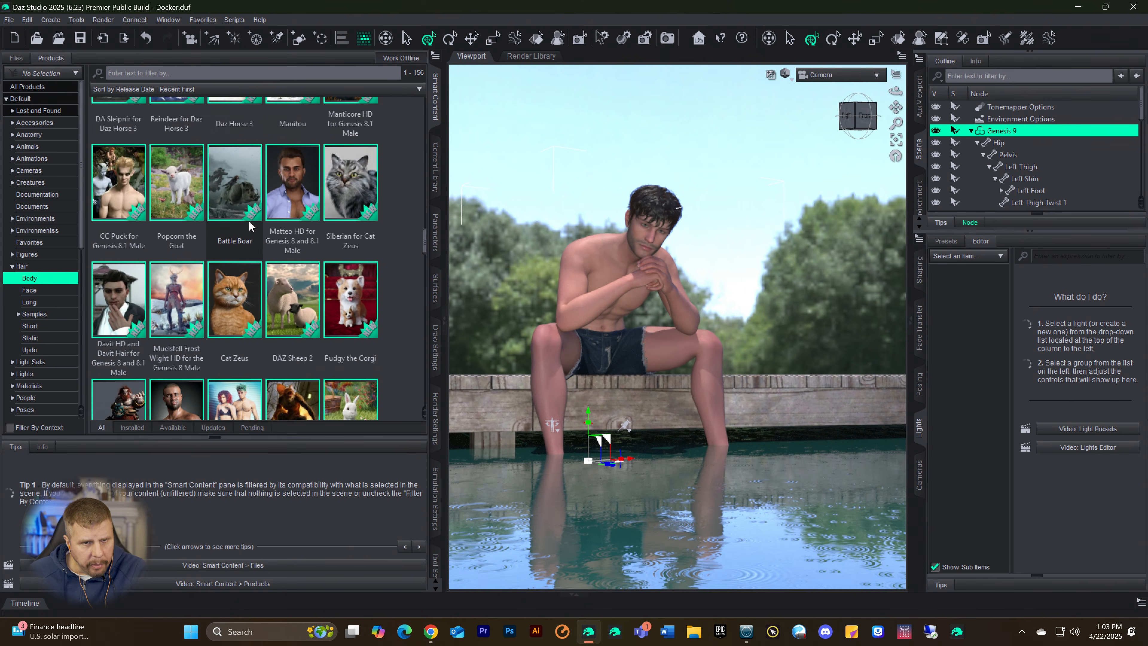
scroll(249, 221, "down", 8)
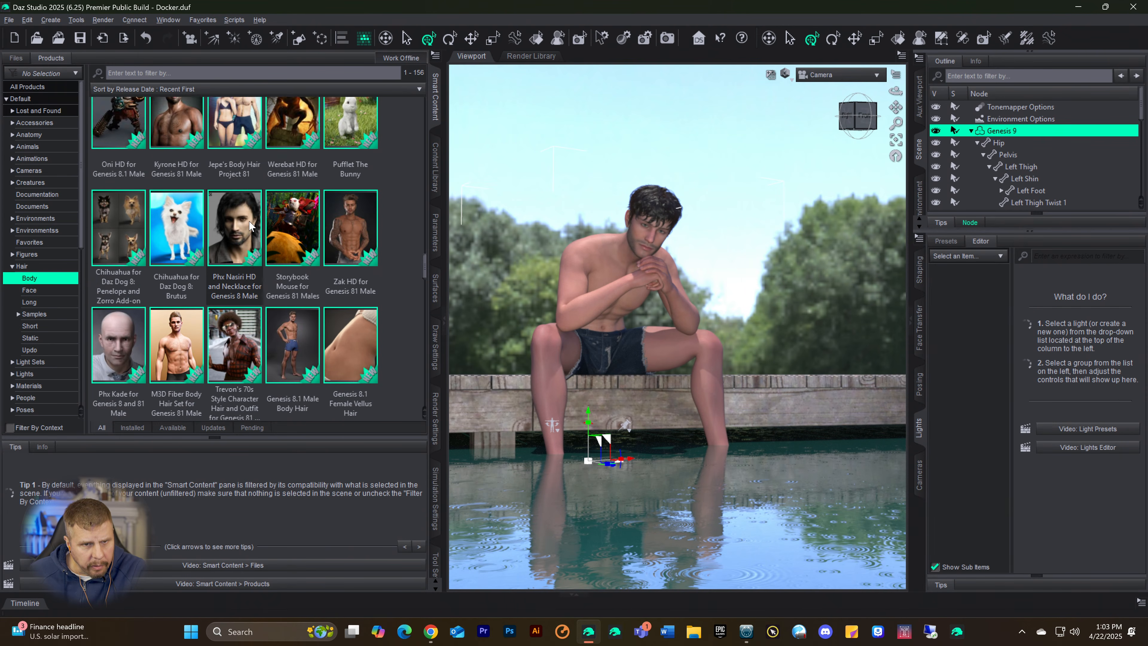
scroll(243, 225, "up", 8)
scroll(243, 223, "up", 10)
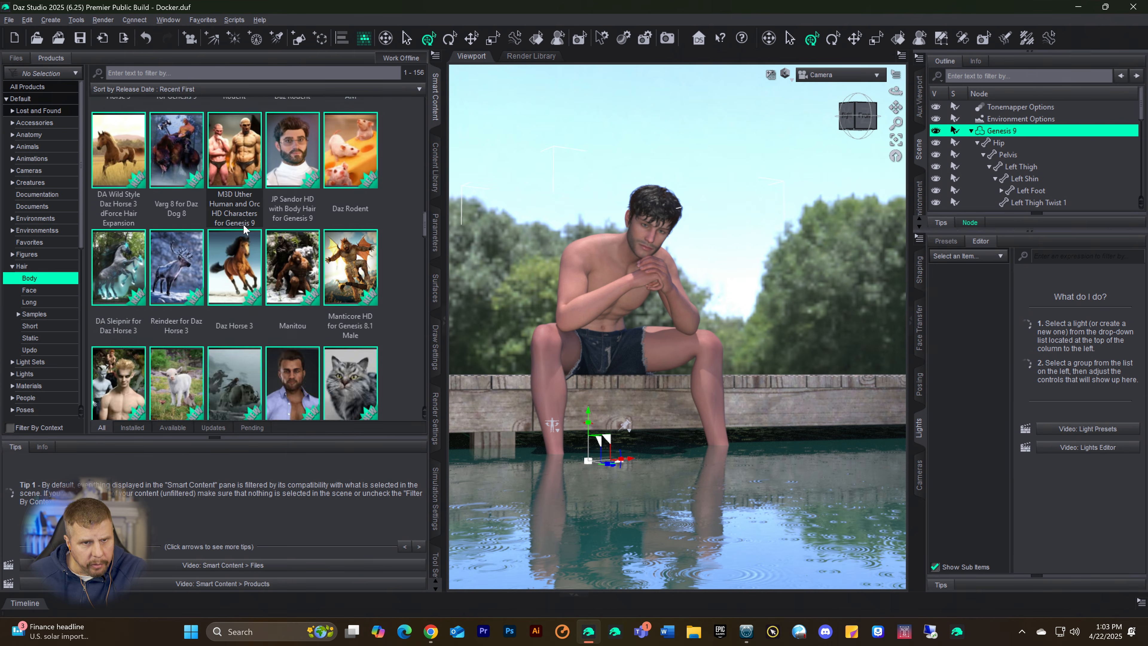
scroll(255, 248, "up", 1)
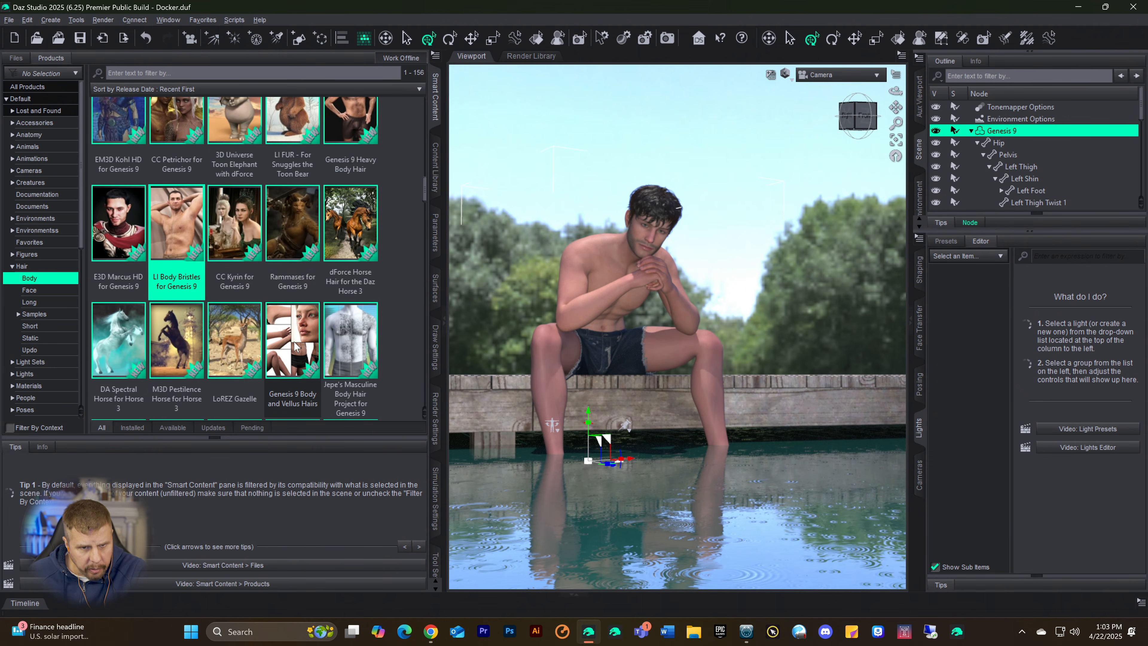
mouse_move(295, 346)
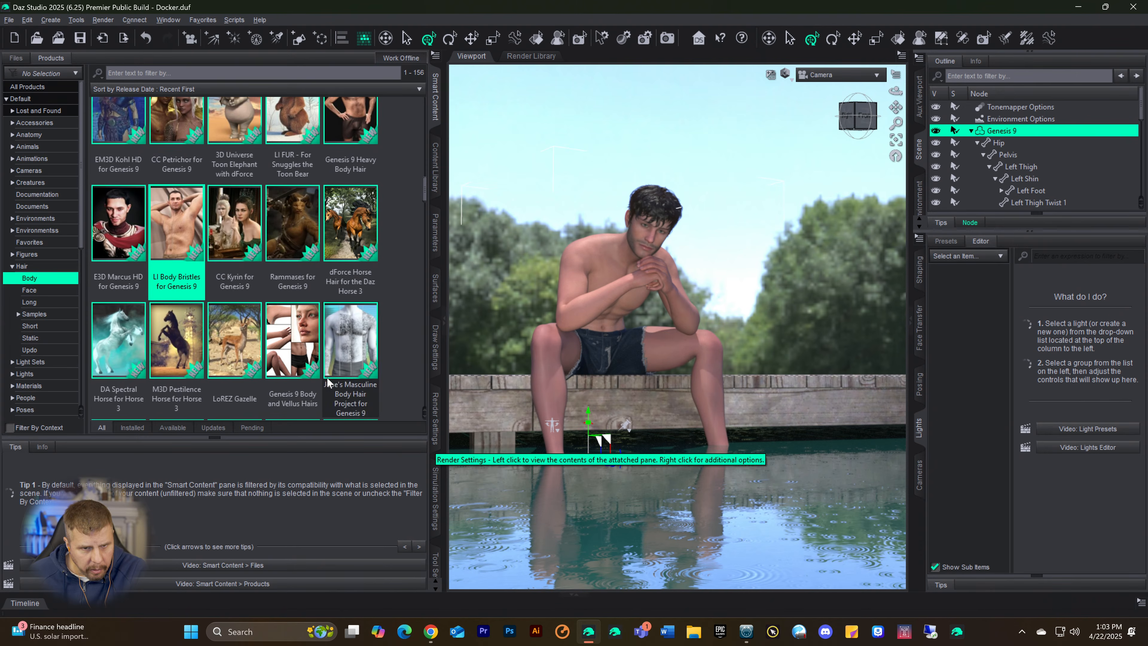
double_click(285, 353)
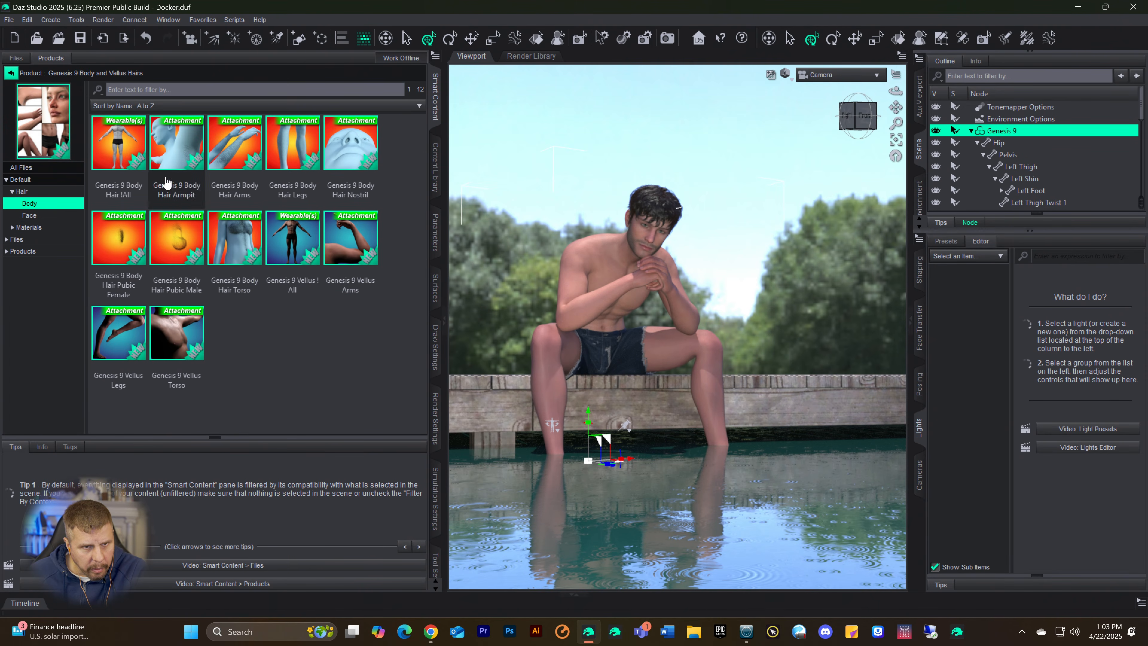
Step: Add the complete Genesis 9 Body Hair !All set to the Genesis 9 figure and check its nodes in the scene
mouse_move(108, 145)
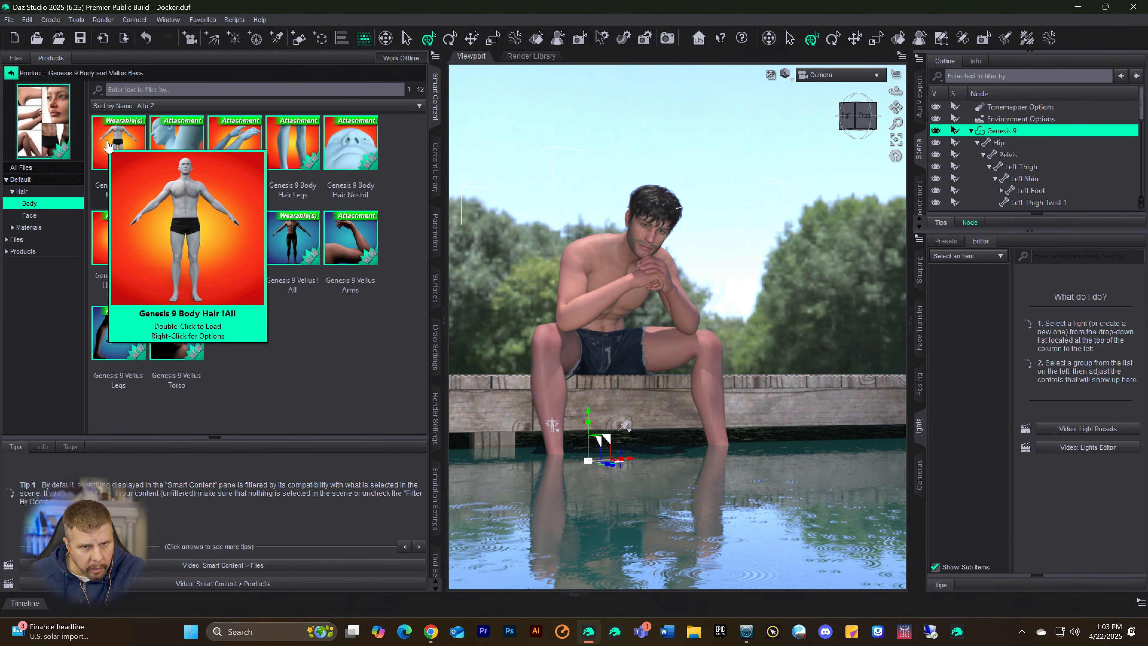
double_click(107, 146)
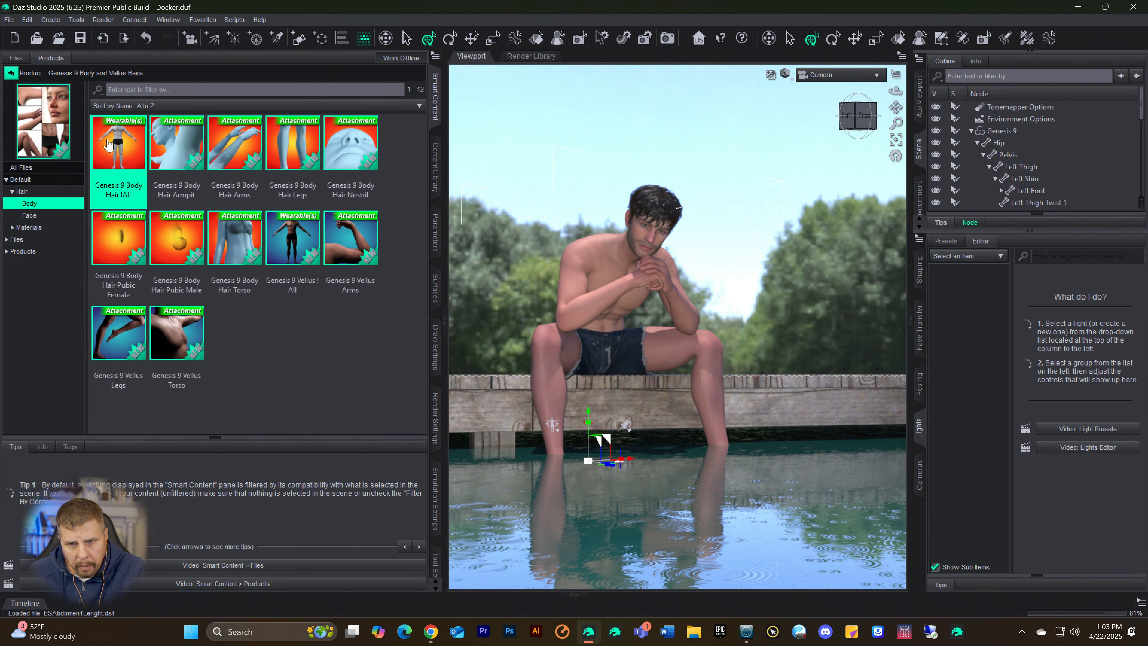
mouse_move(107, 144)
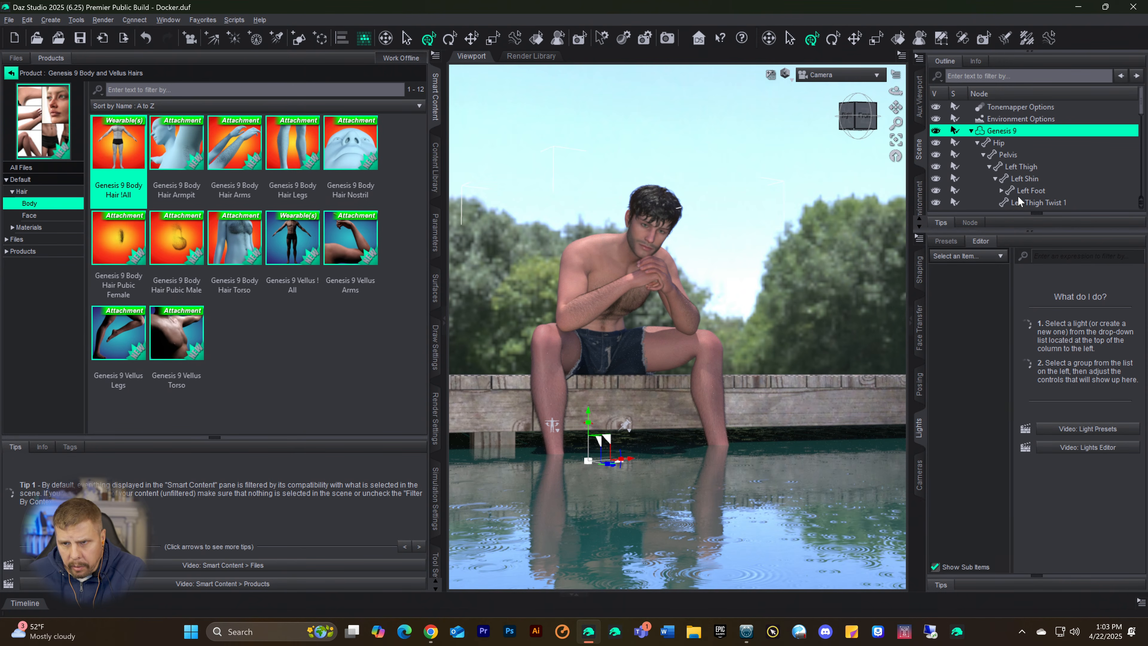
scroll(1033, 169, "down", 5)
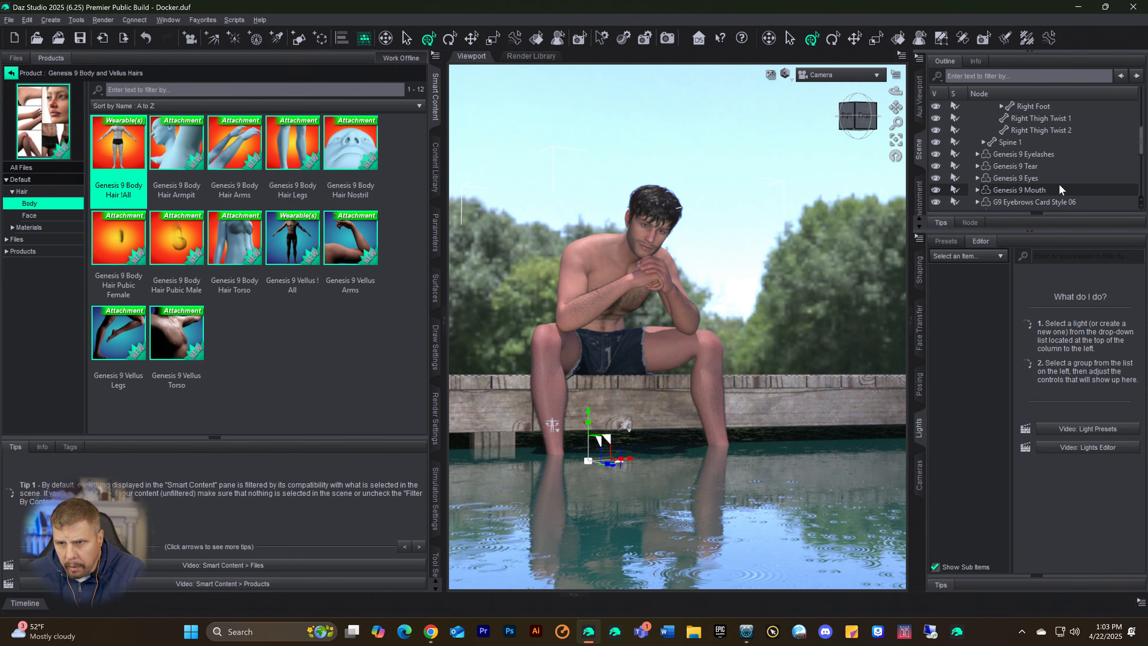
scroll(1060, 185, "down", 1)
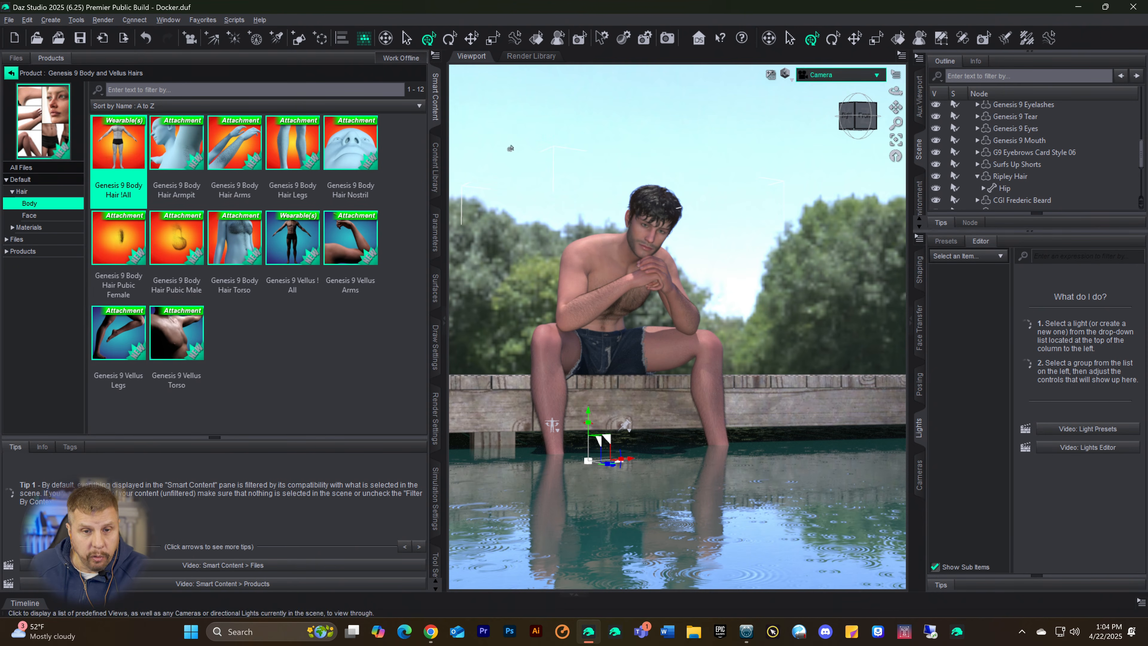
Step: Examine the content directories listed under Daz Studio Formats in the Content Library
left_click(432, 178)
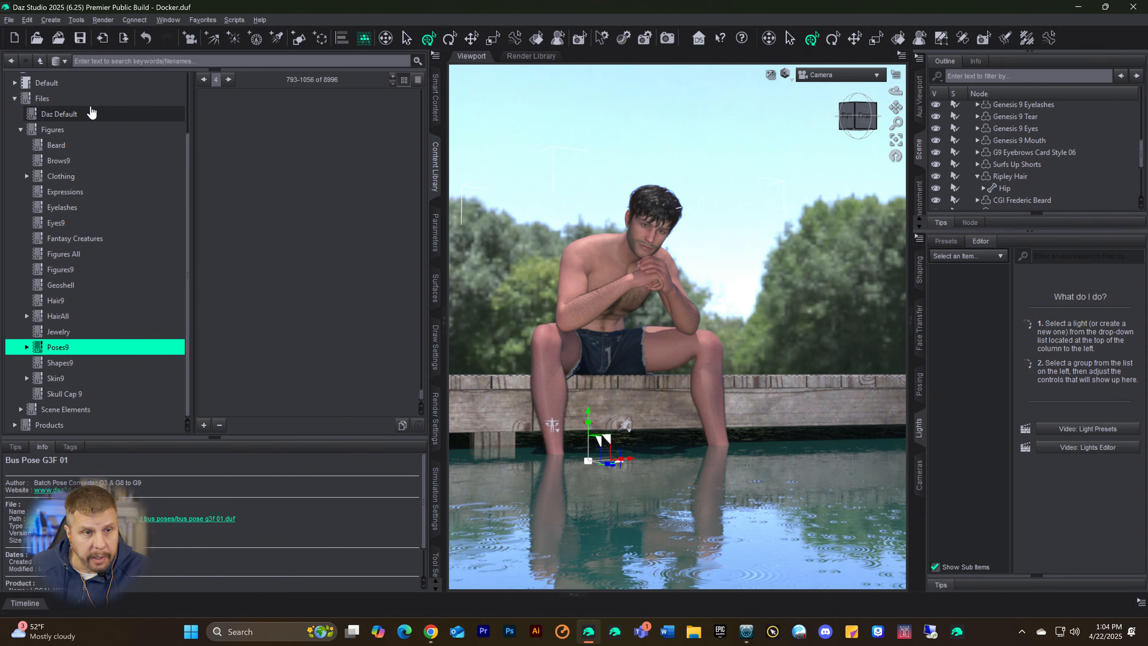
scroll(90, 119, "up", 2)
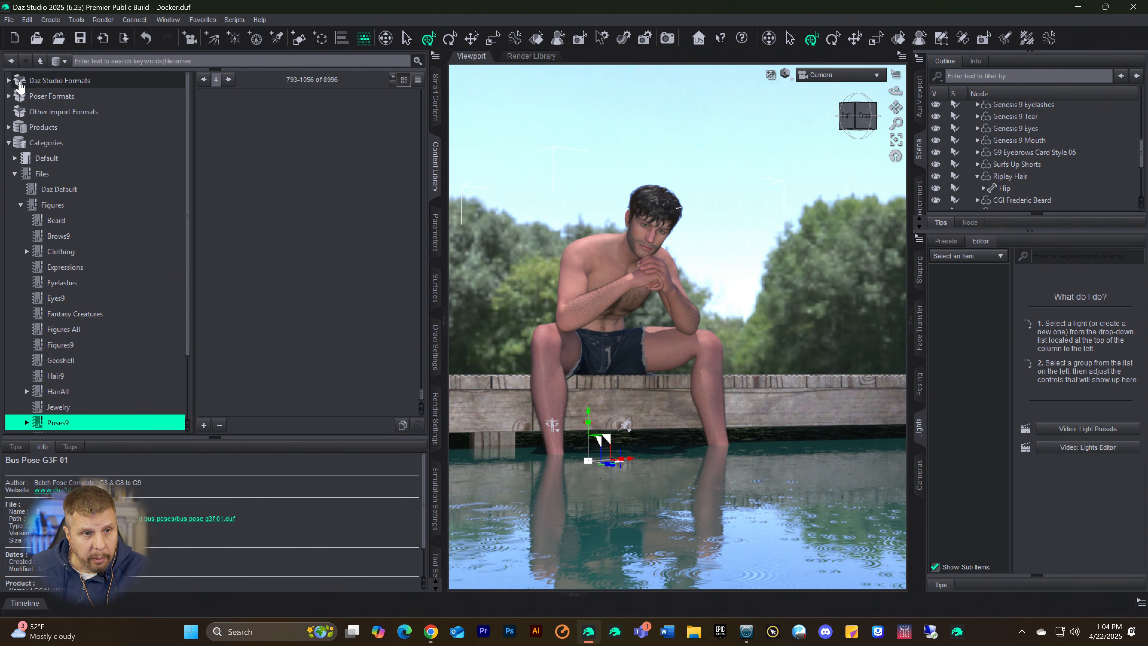
right_click(33, 80)
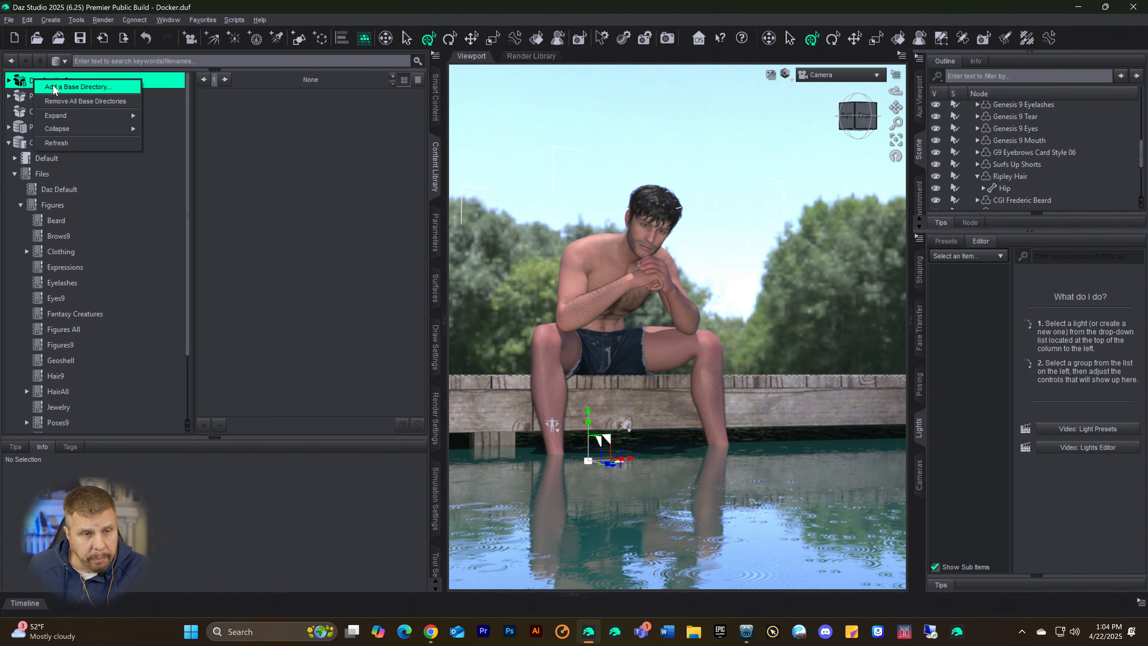
left_click(22, 81)
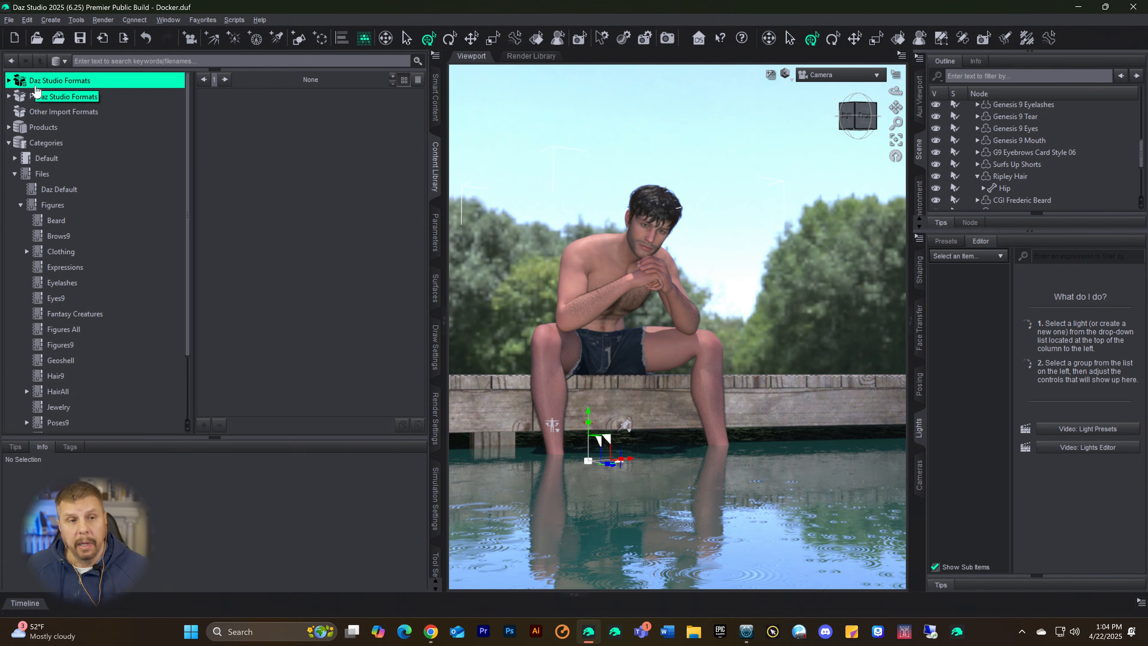
left_click(8, 80)
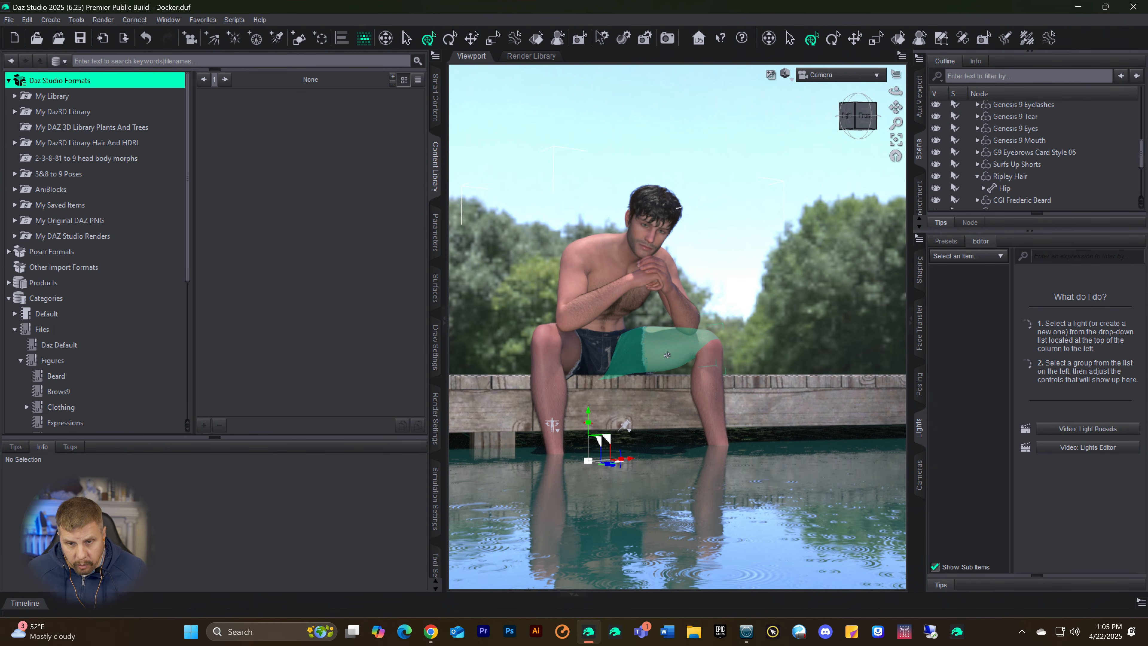
Step: Set the whole Genesis 9 figure's X Rotate to about 3.14 and save the scene
left_click(689, 358)
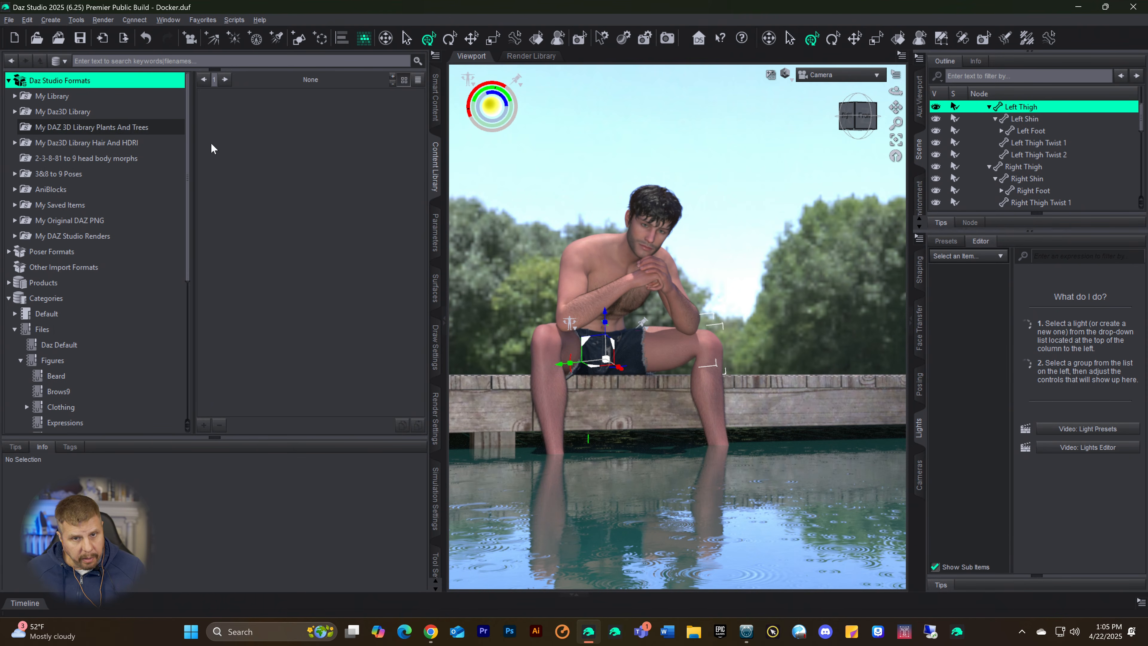
scroll(1058, 138, "up", 2)
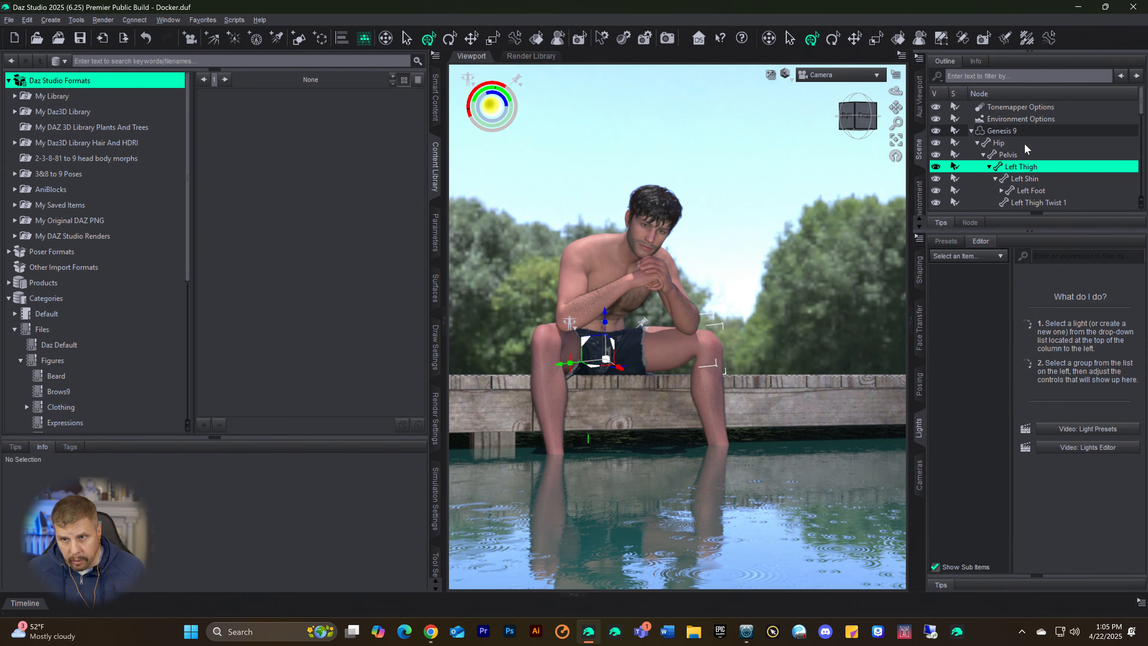
left_click(1005, 134)
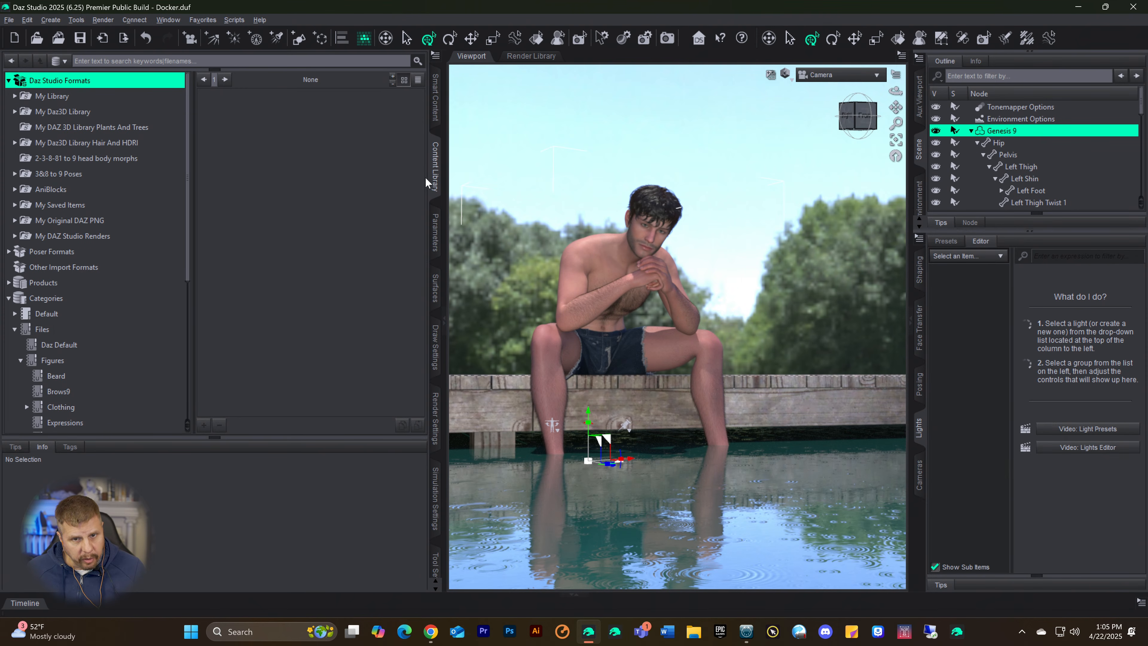
left_click(437, 226)
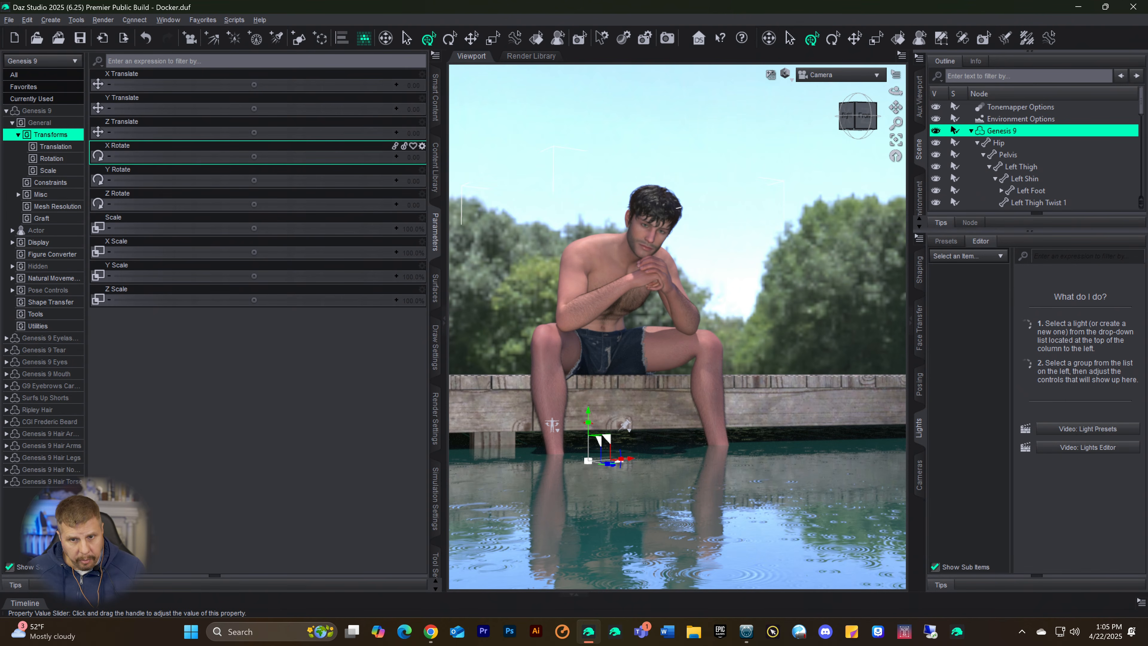
left_click_drag(254, 157, 286, 157)
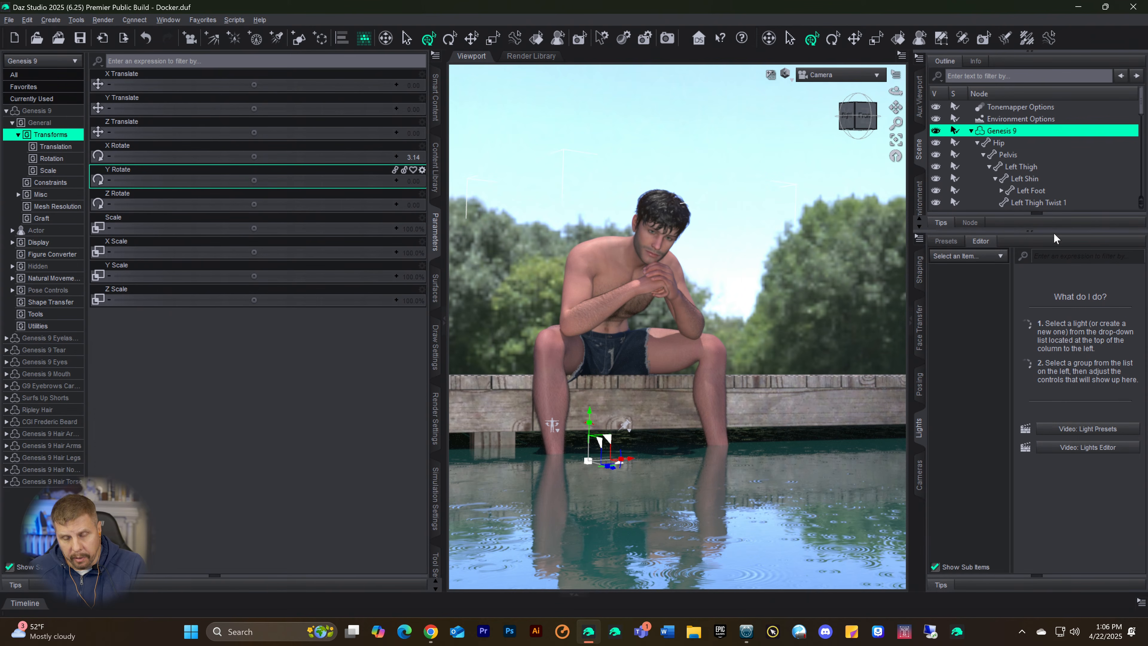
key("ctrl+s")
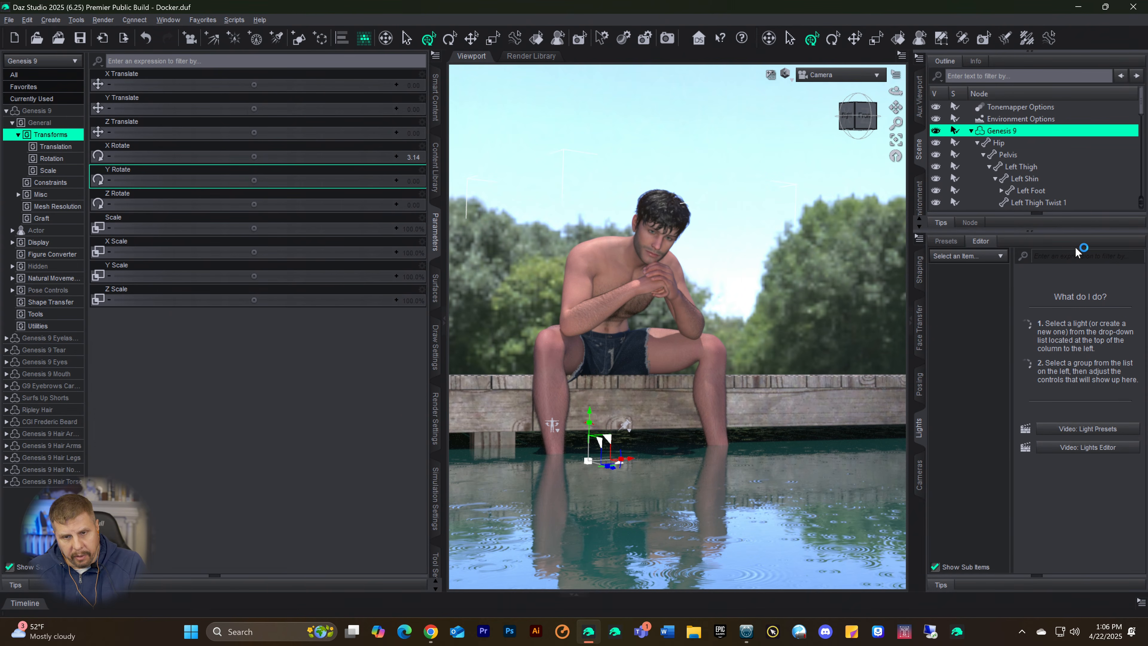
key("ctrl+9")
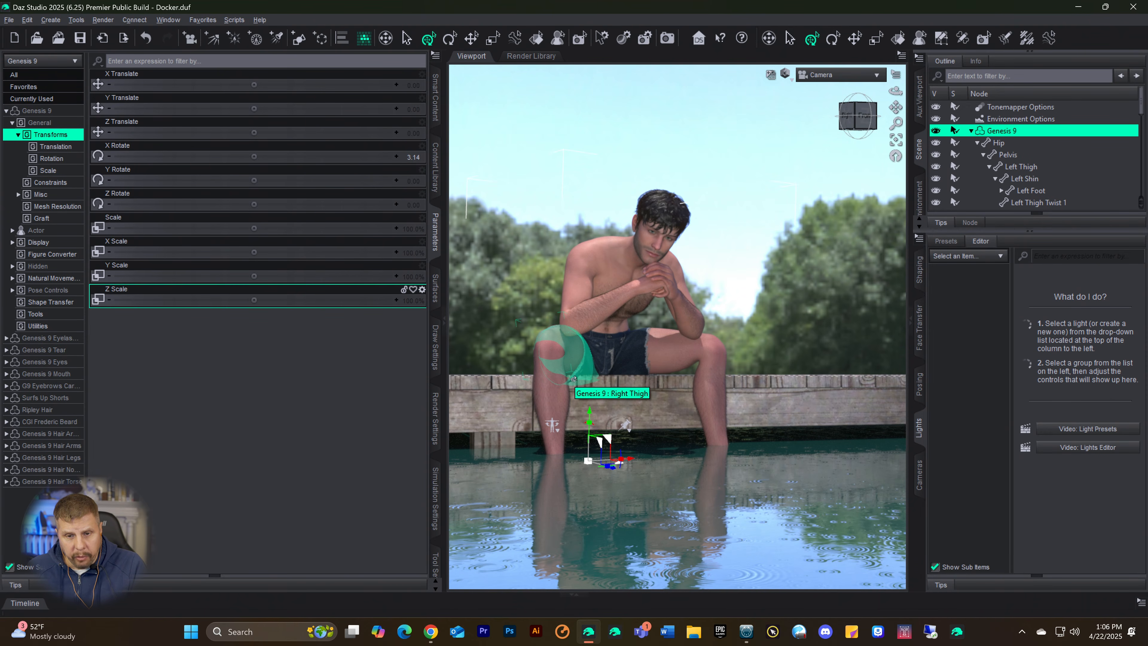
left_click(8, 20)
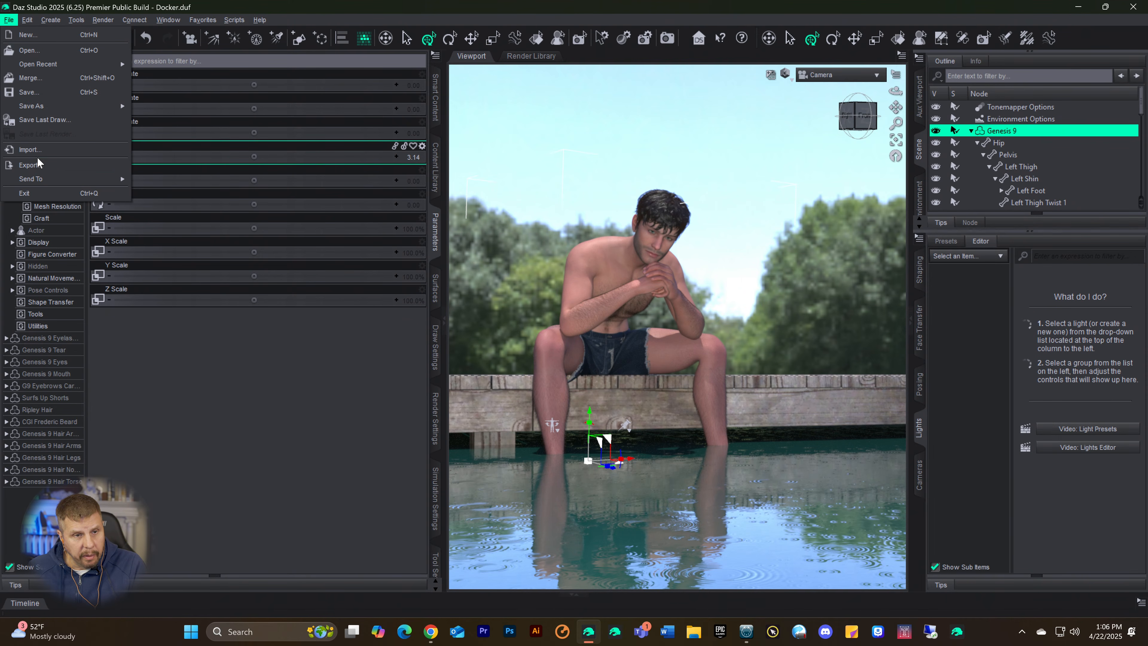
mouse_move(42, 180)
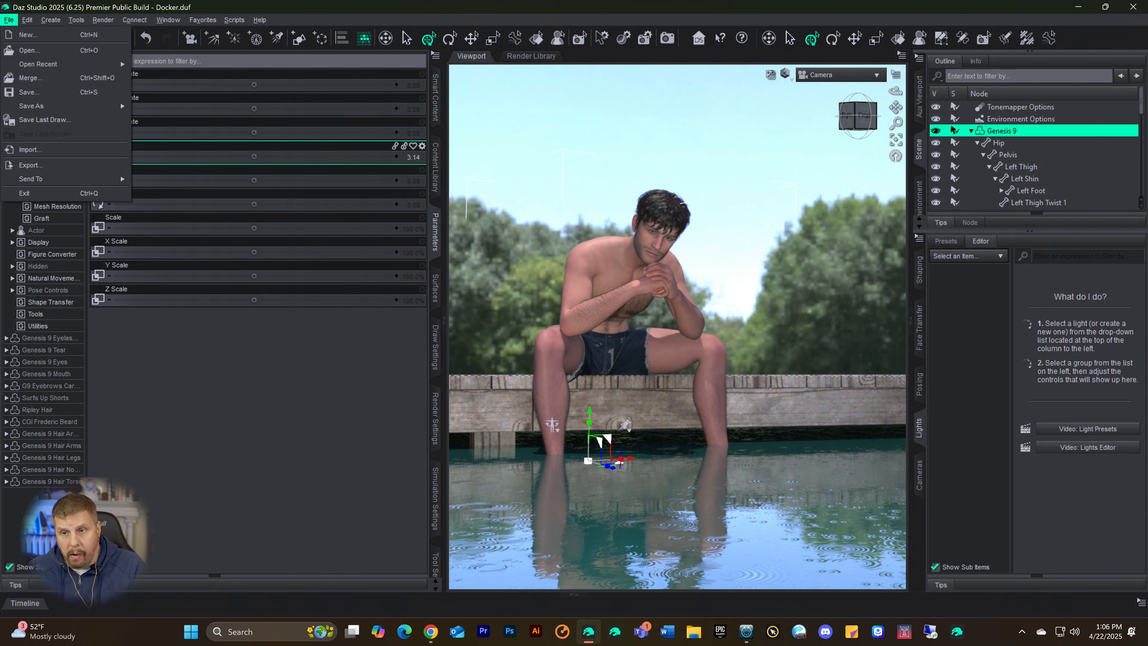
left_click(1003, 142)
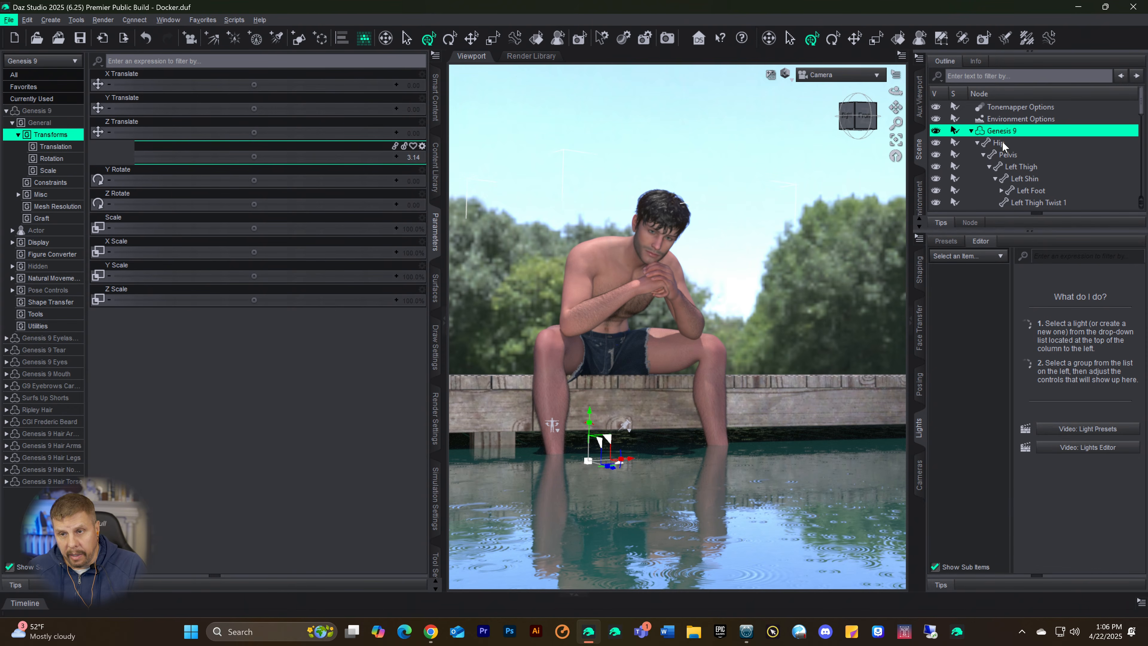
scroll(1031, 181, "down", 3)
scroll(1033, 183, "down", 3)
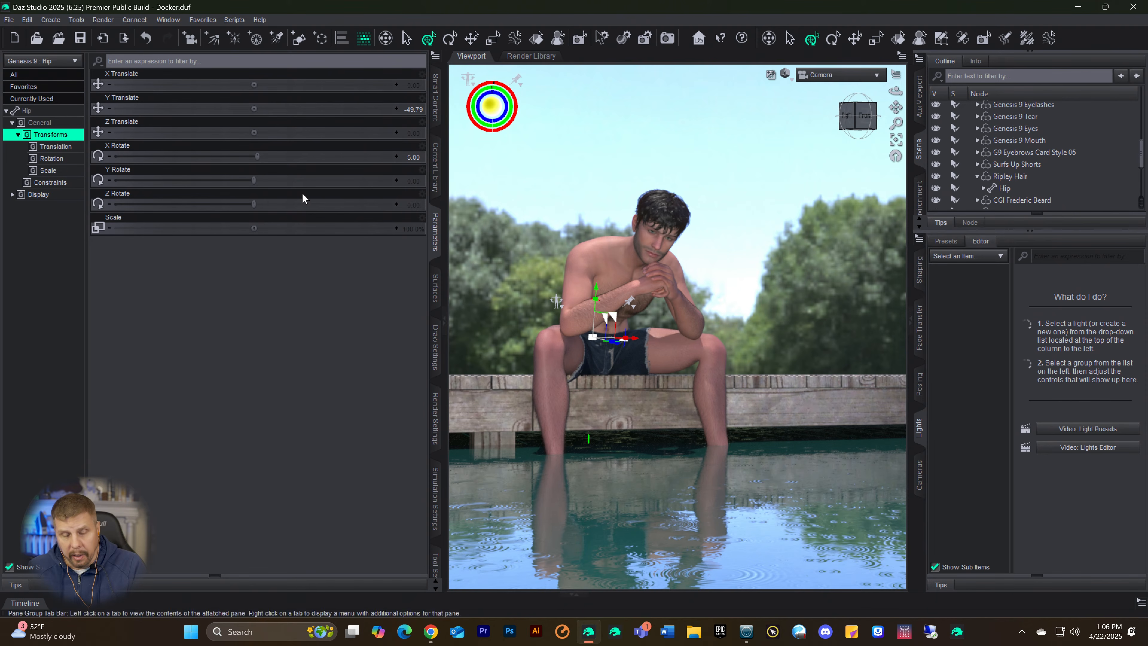
left_click(316, 231)
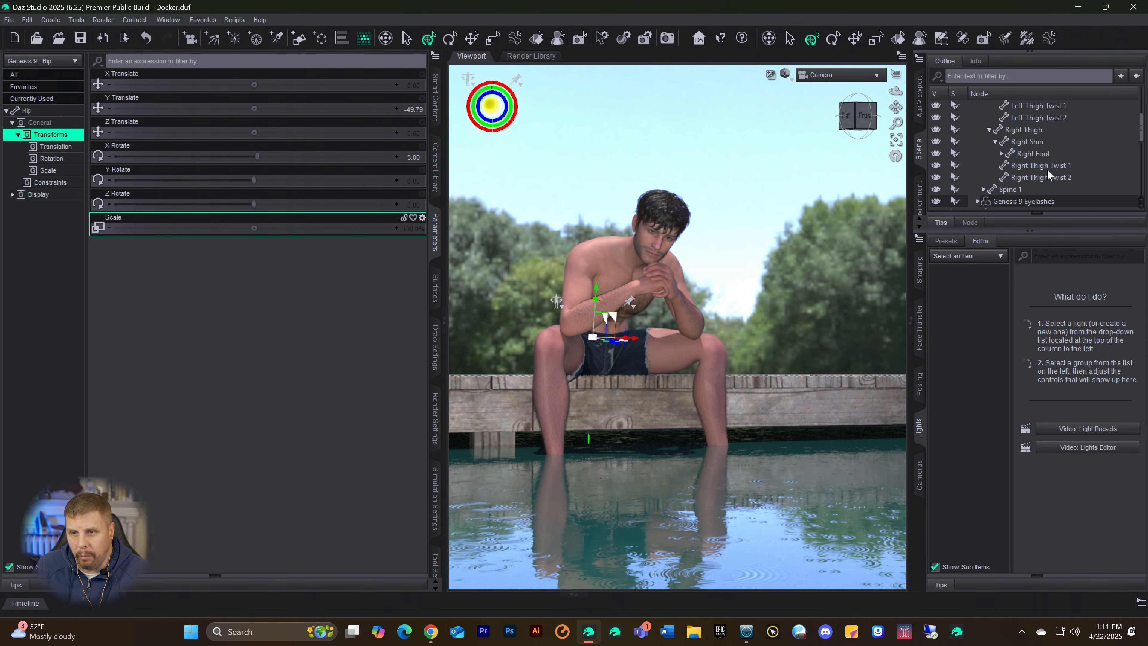
Step: Select the Genesis 9 Hair Torso and Genesis 9 Hair Arms nodes together in the scene
scroll(1047, 169, "up", 5)
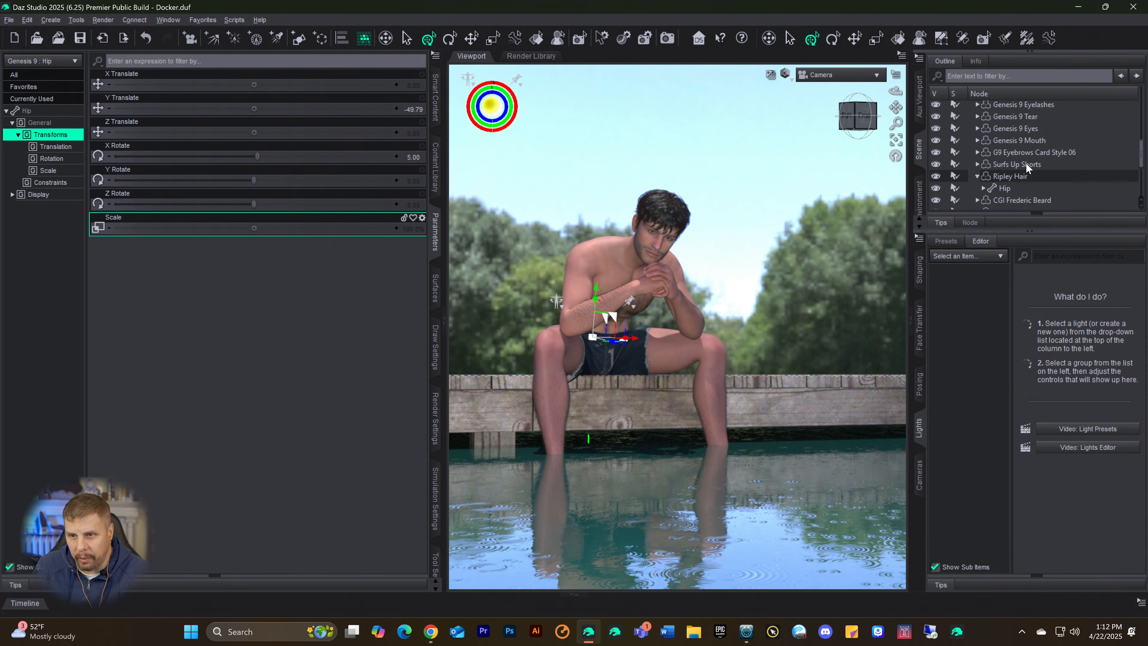
scroll(1027, 161, "up", 4)
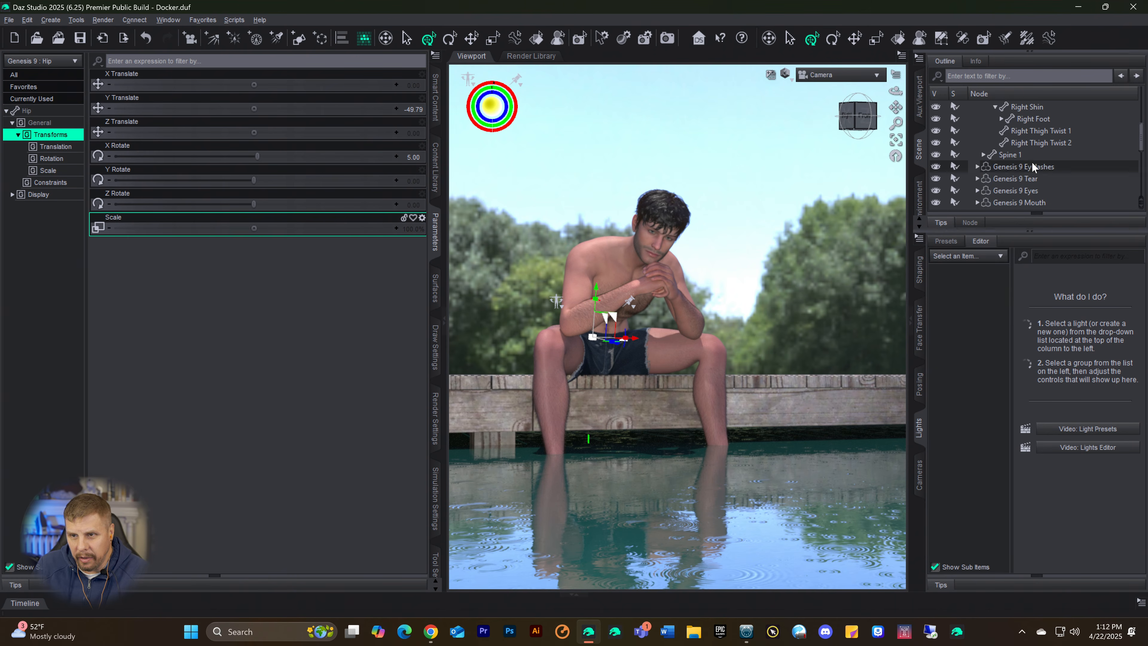
scroll(1034, 165, "down", 4)
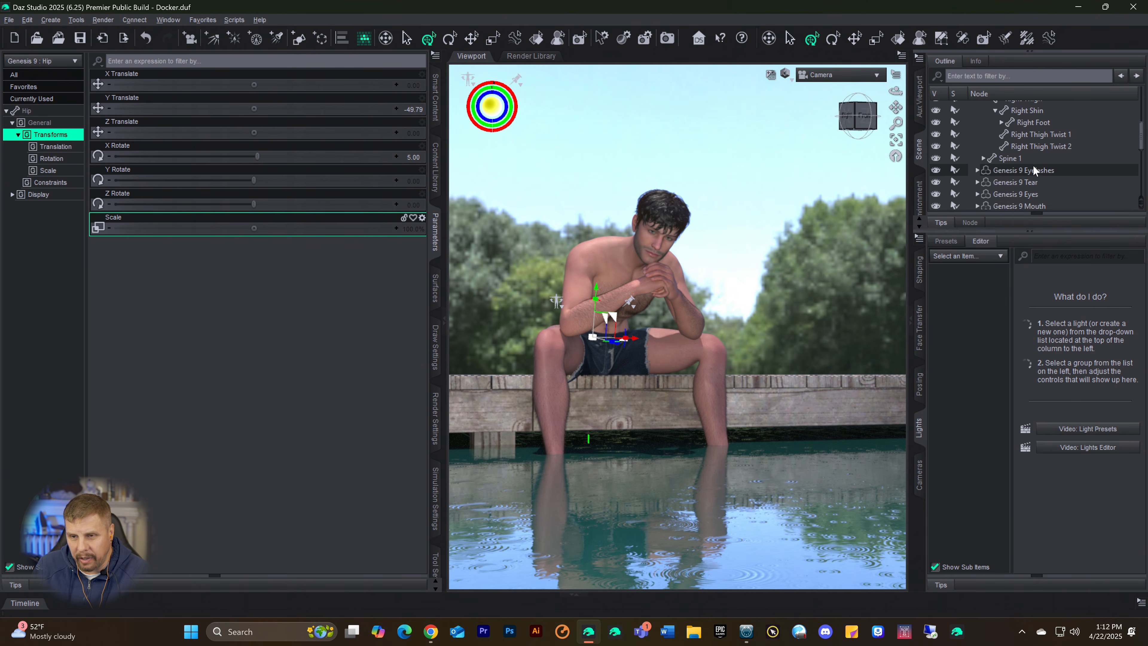
scroll(1035, 172, "down", 2)
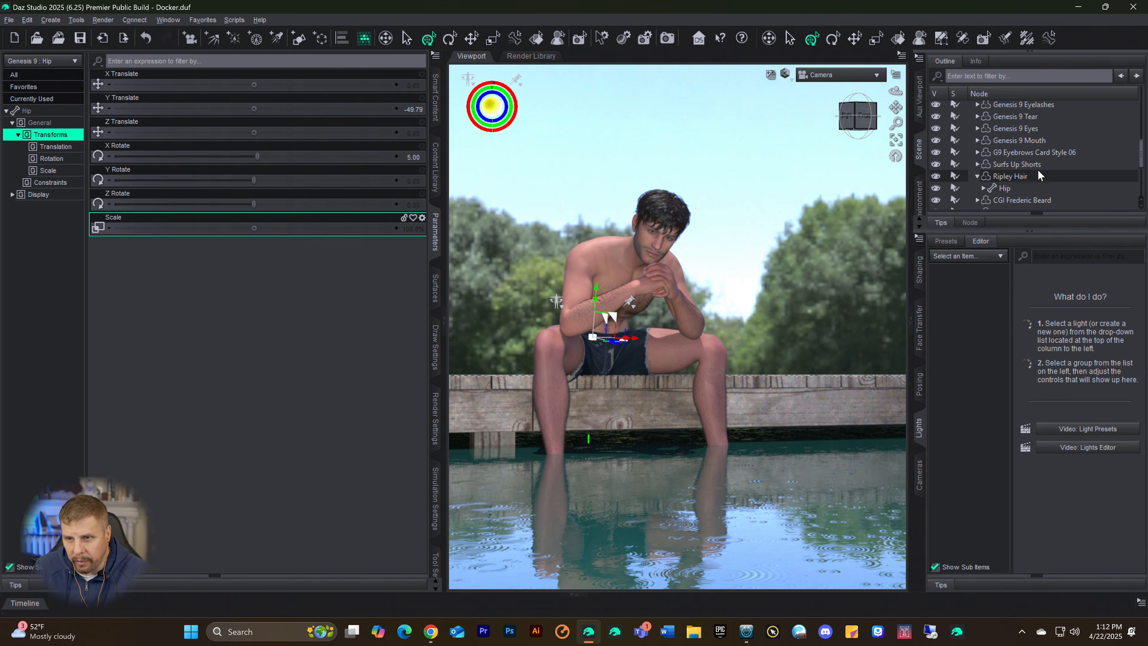
scroll(1035, 172, "down", 1)
scroll(1044, 176, "down", 1)
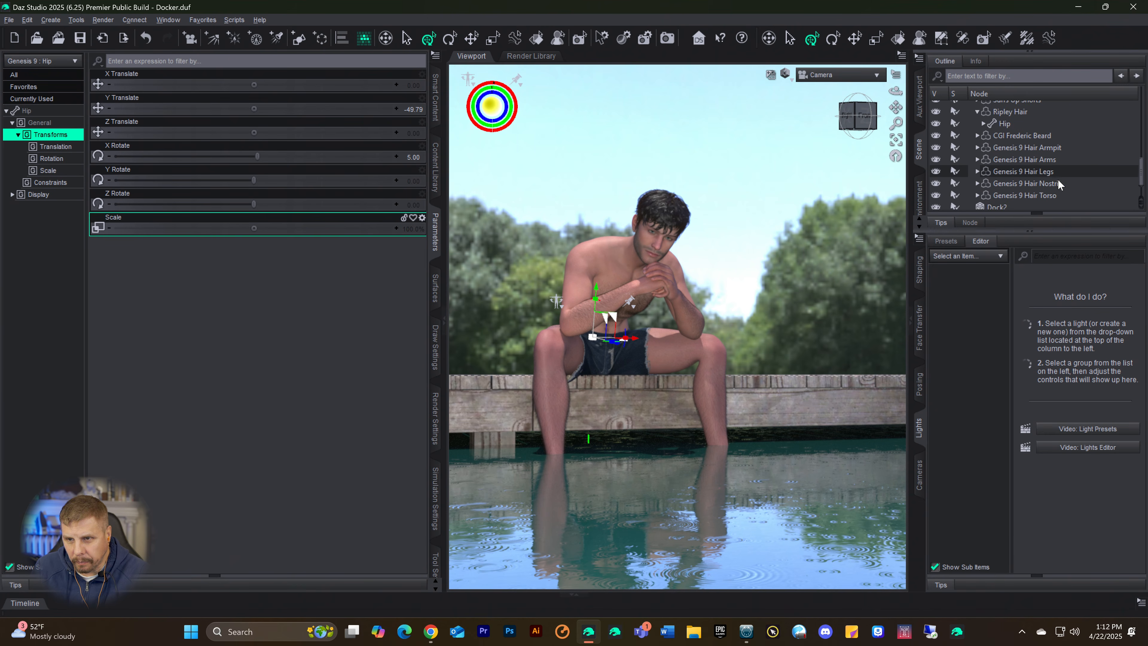
left_click(1018, 174)
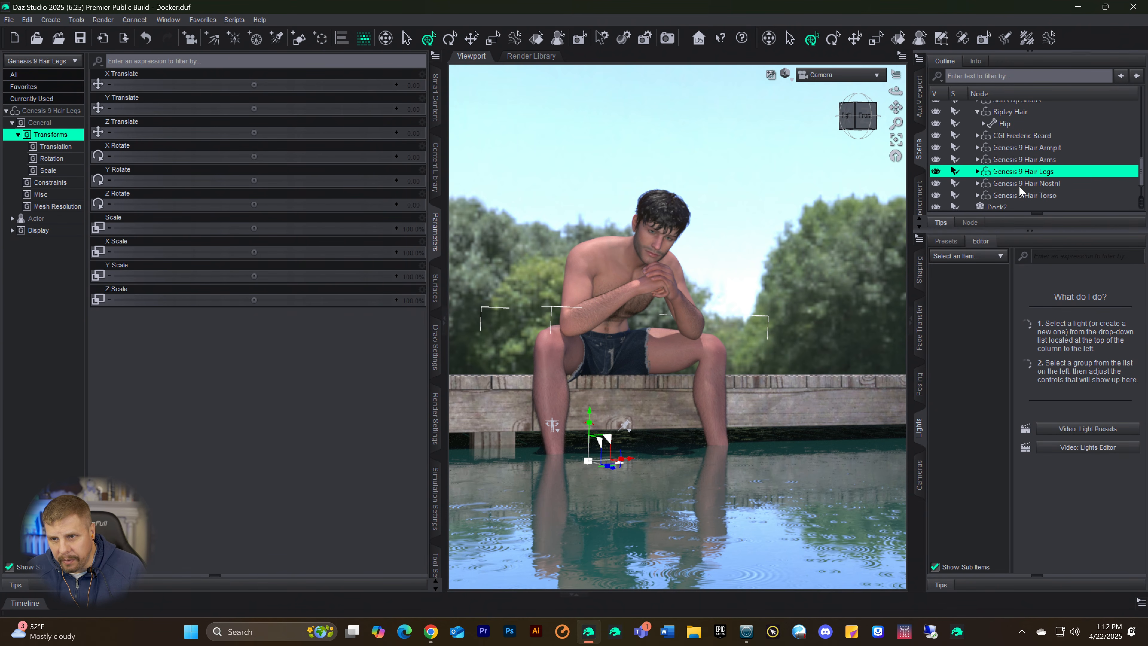
left_click(1018, 195)
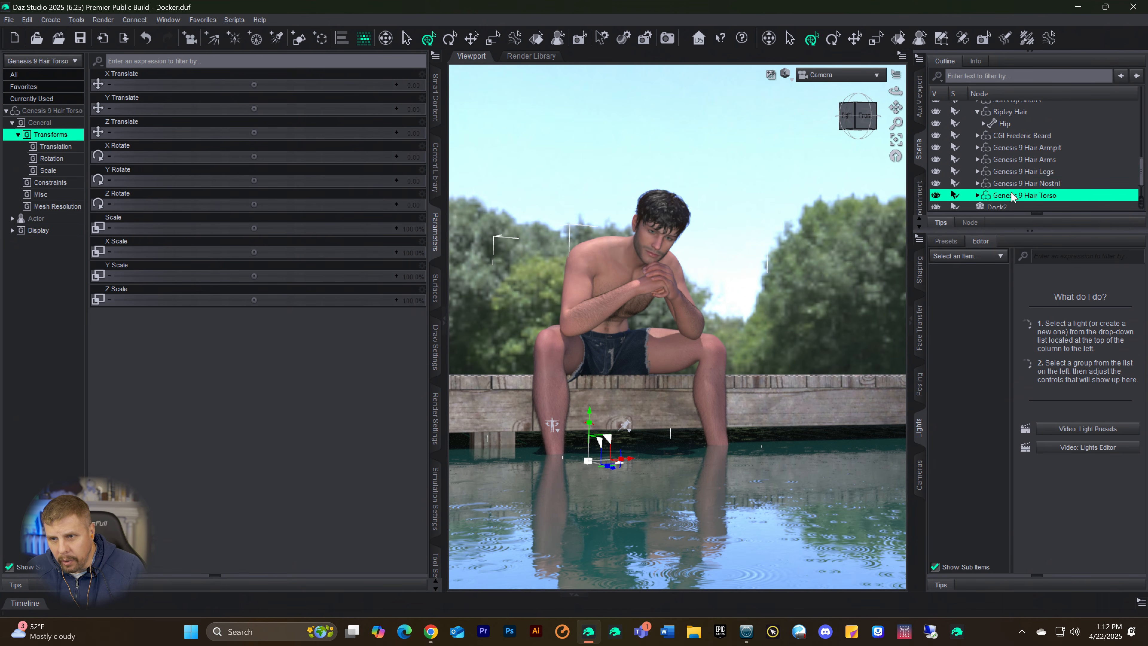
left_click(1031, 159, "ctrl")
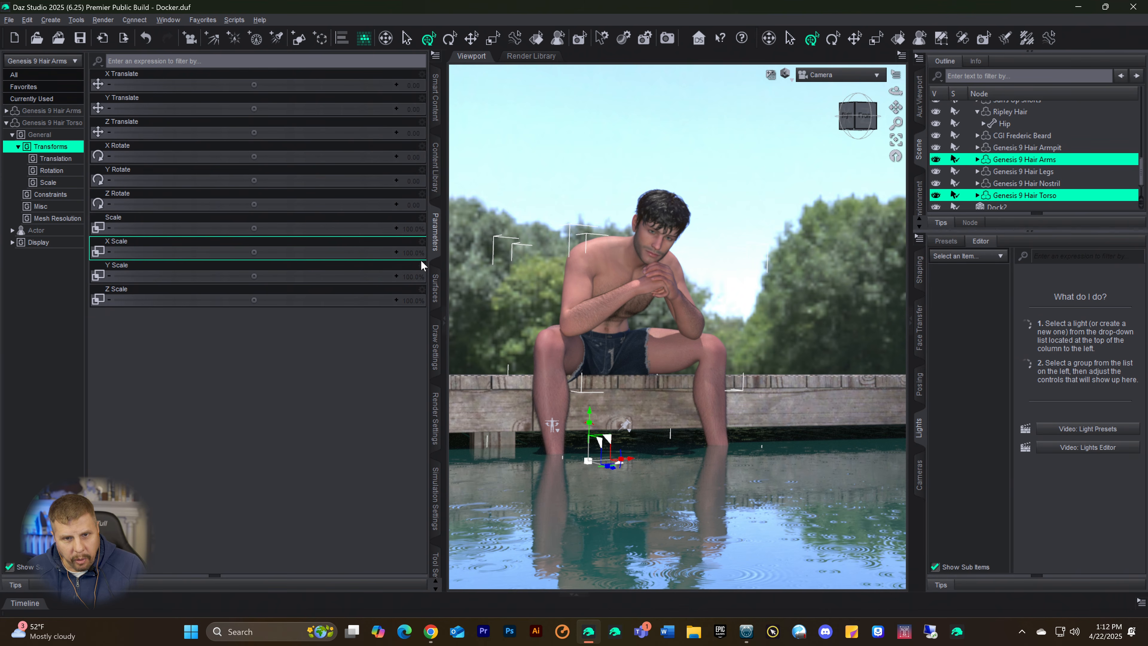
Step: Examine the surface settings shared by the Genesis 9 arm and torso hair, down to Cutout Opacity
left_click(435, 290)
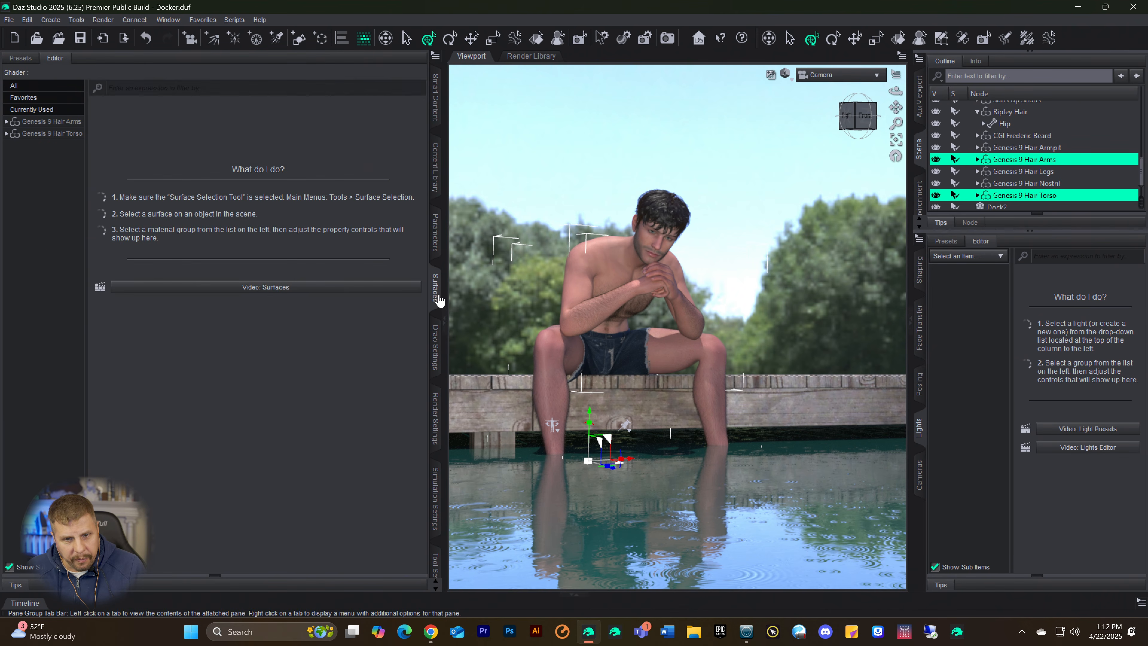
left_click(43, 121)
left_click(46, 133, "ctrl")
scroll(206, 371, "down", 1)
scroll(206, 367, "down", 10)
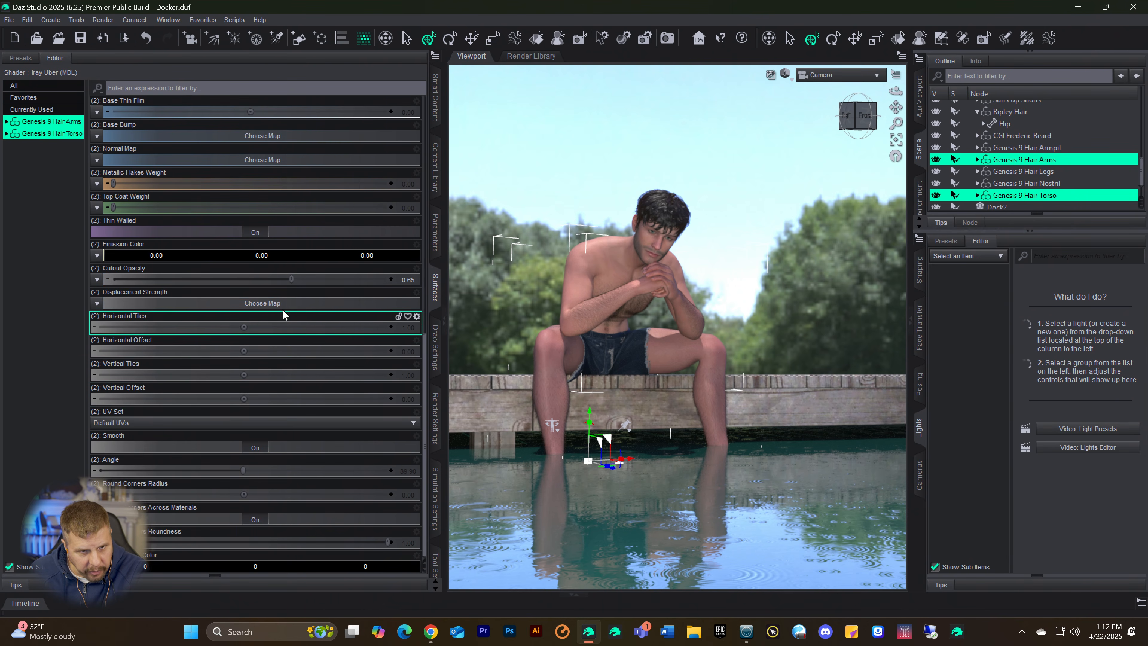
scroll(293, 502, "up", 4)
scroll(296, 489, "down", 4)
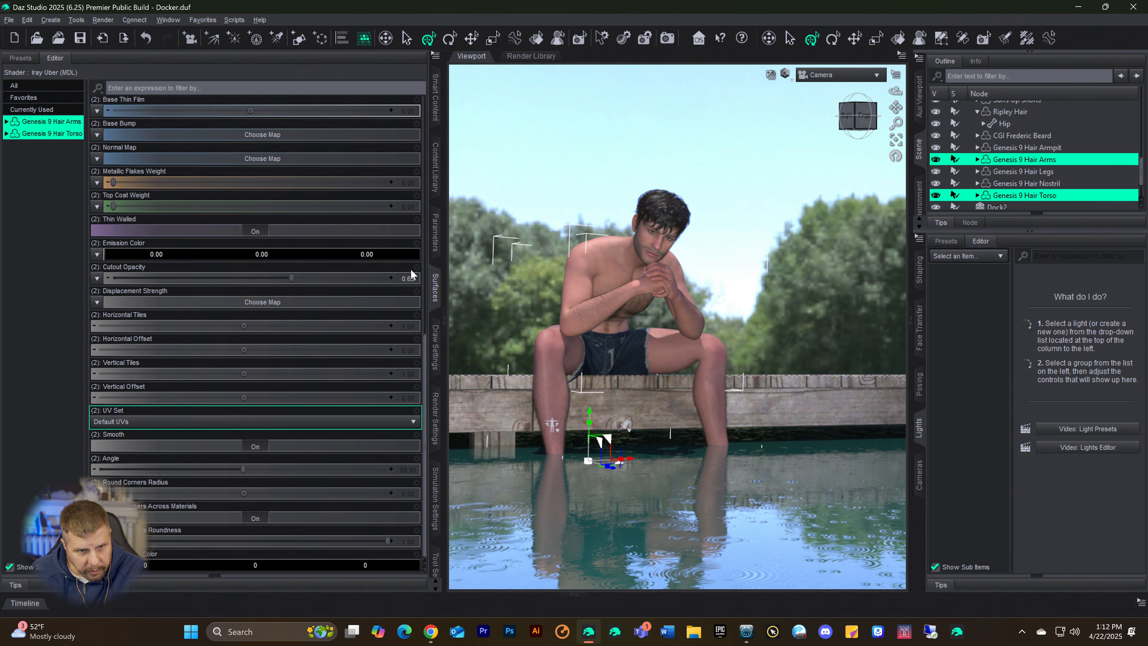
Step: Set the torso hair's Full Length to about 66.1% and the arm hair's Length to about 58.4%
left_click(435, 232)
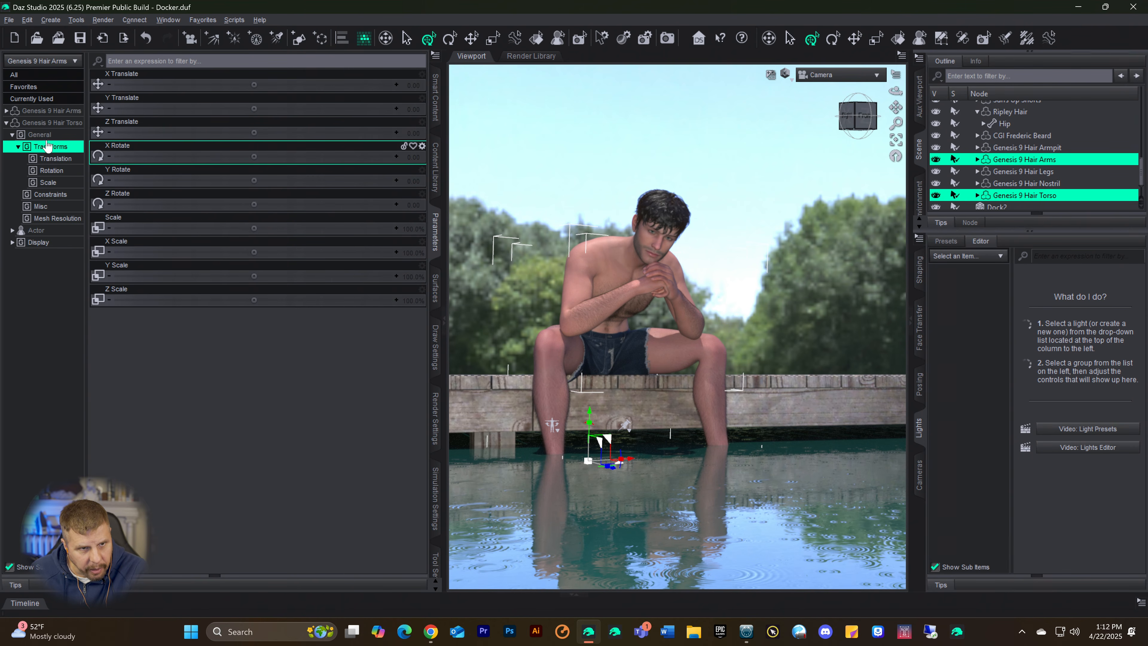
left_click(36, 123)
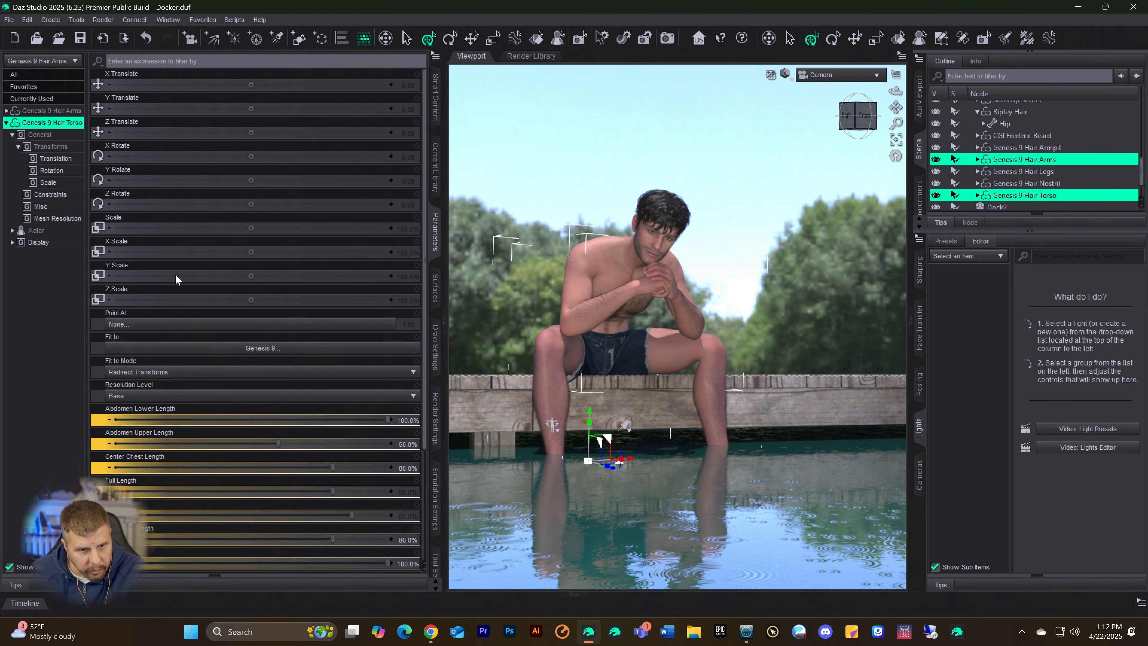
scroll(216, 403, "down", 3)
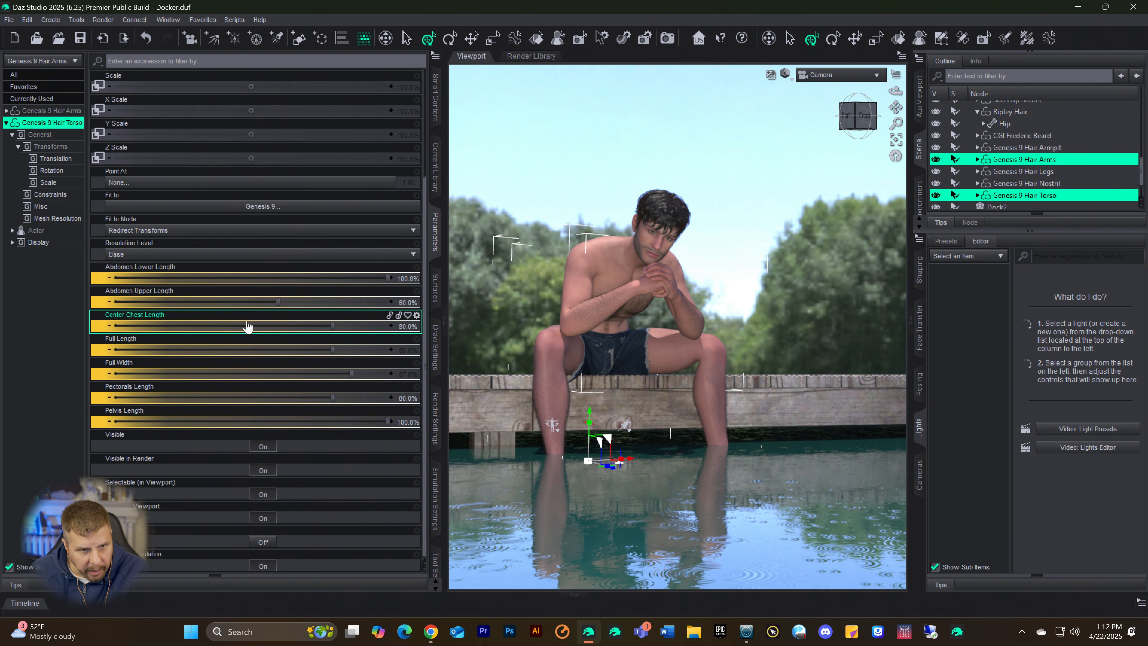
left_click_drag(333, 349, 294, 352)
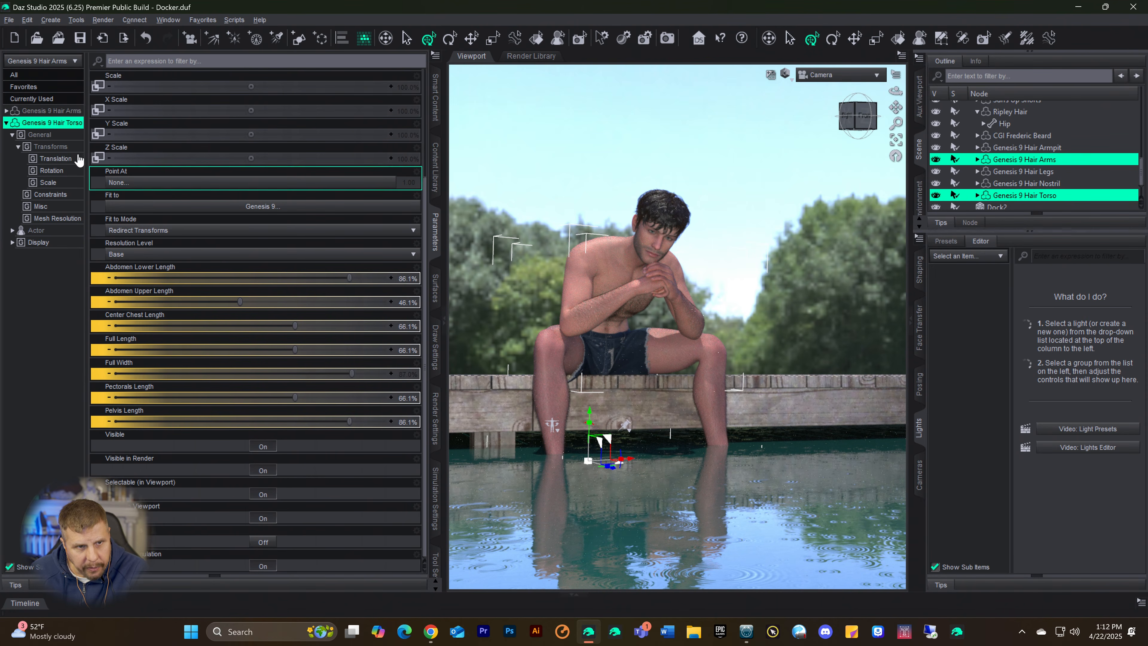
left_click(31, 112)
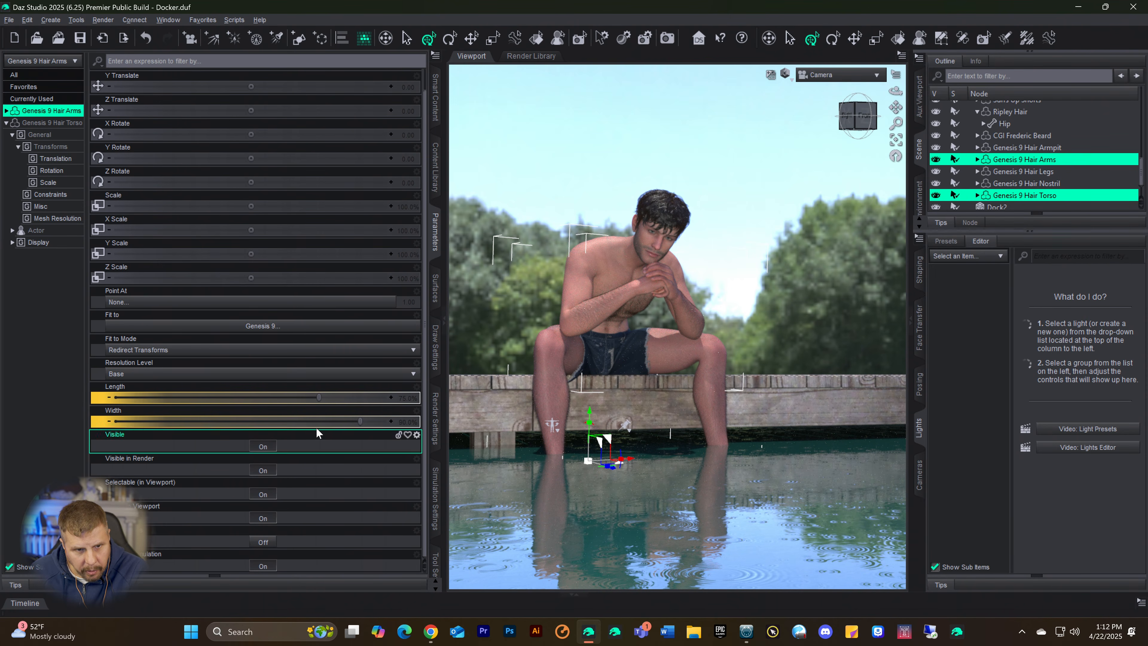
left_click_drag(319, 398, 265, 405)
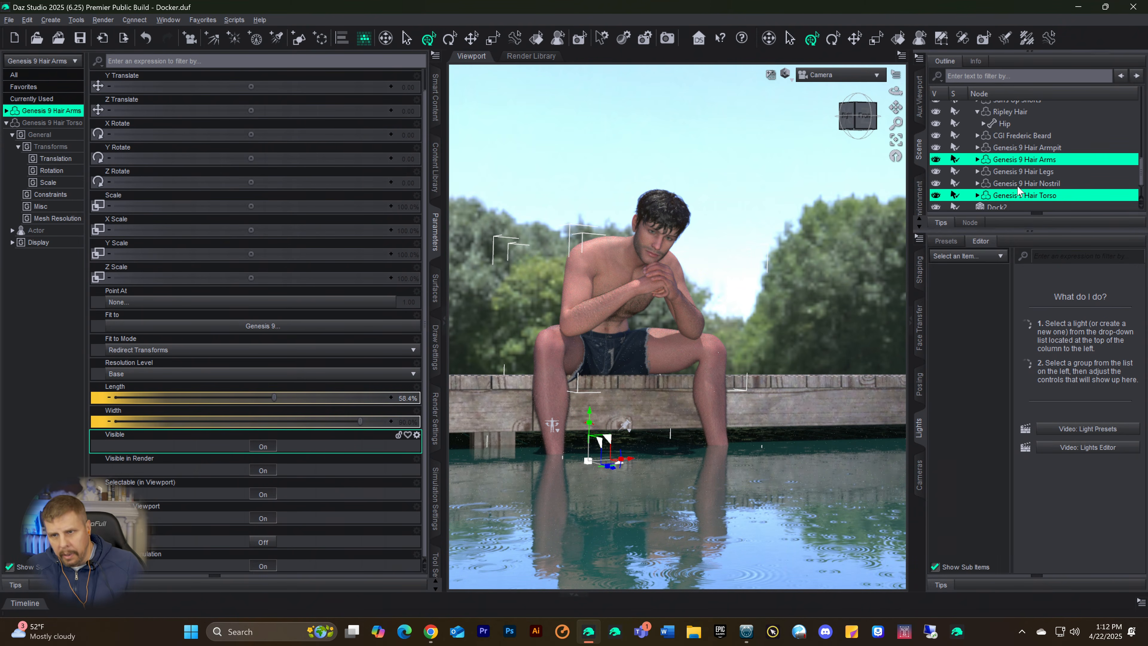
Step: Select only the Genesis 9 Hair Torso node and set its Full Length to about 46.4%
double_click(1004, 197)
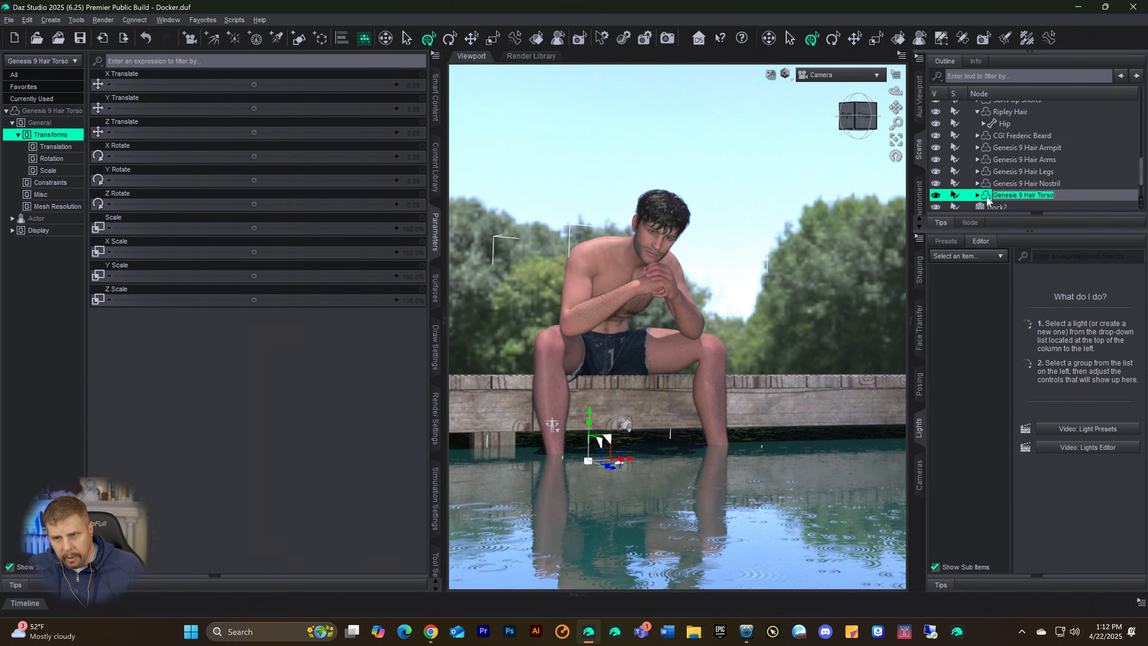
key("Escape")
left_click(49, 111)
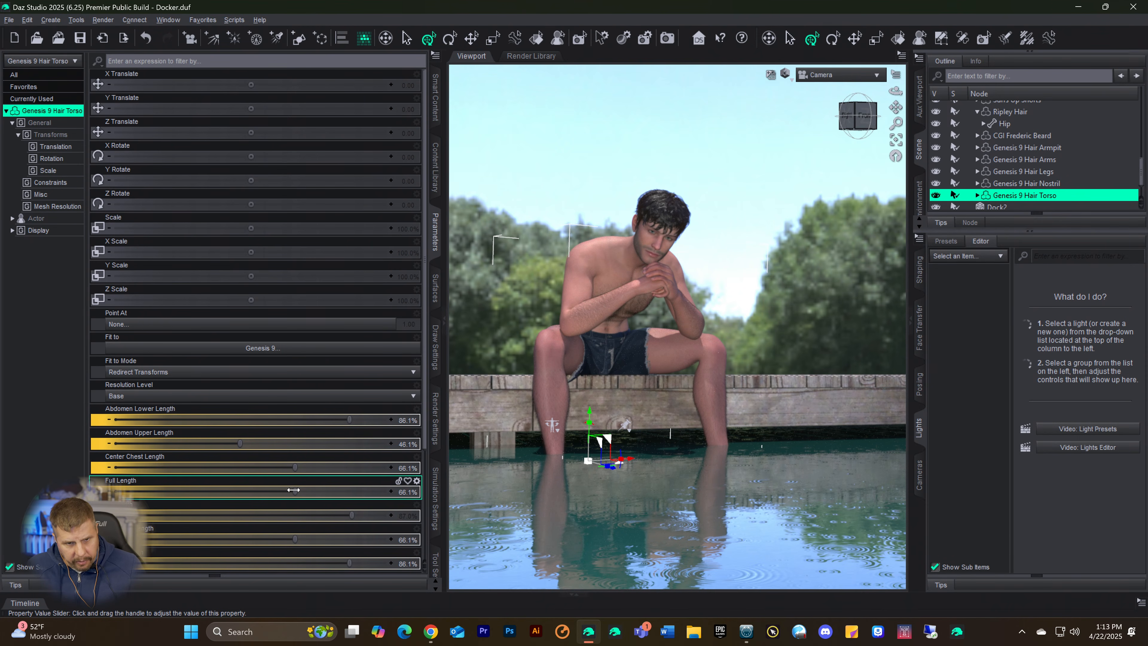
left_click_drag(252, 493, 237, 494)
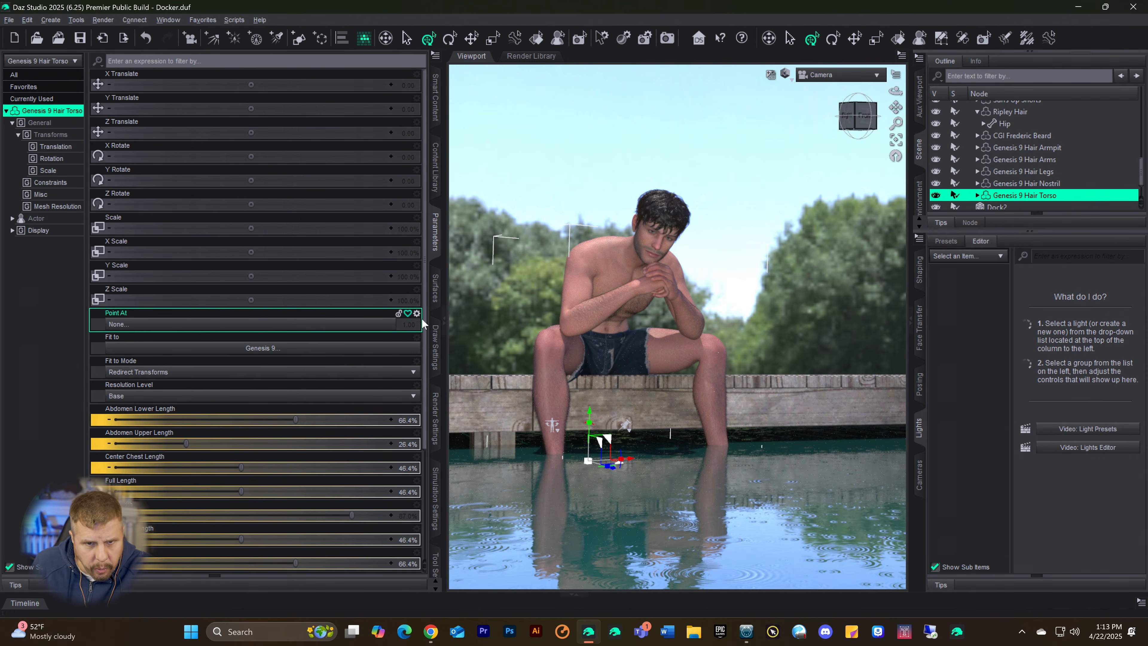
Step: Set the torso hair surface's Cutout Opacity to about 0.37 and save the scene
left_click(433, 296)
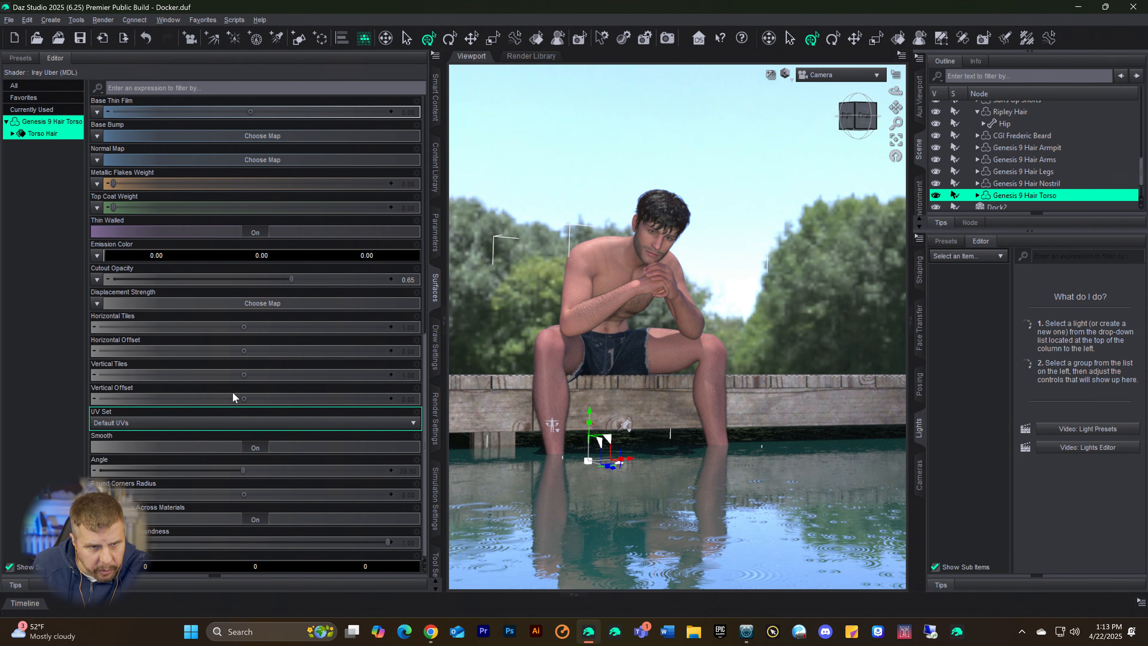
left_click_drag(262, 282, 216, 281)
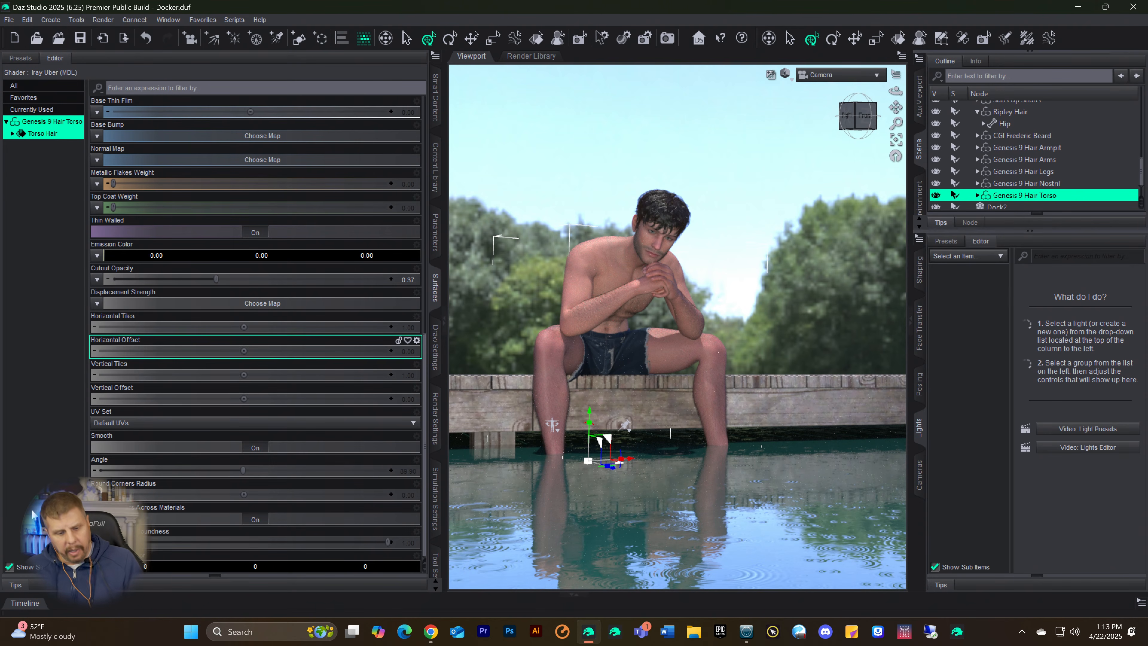
key("ctrl+s")
key("ctrl+9")
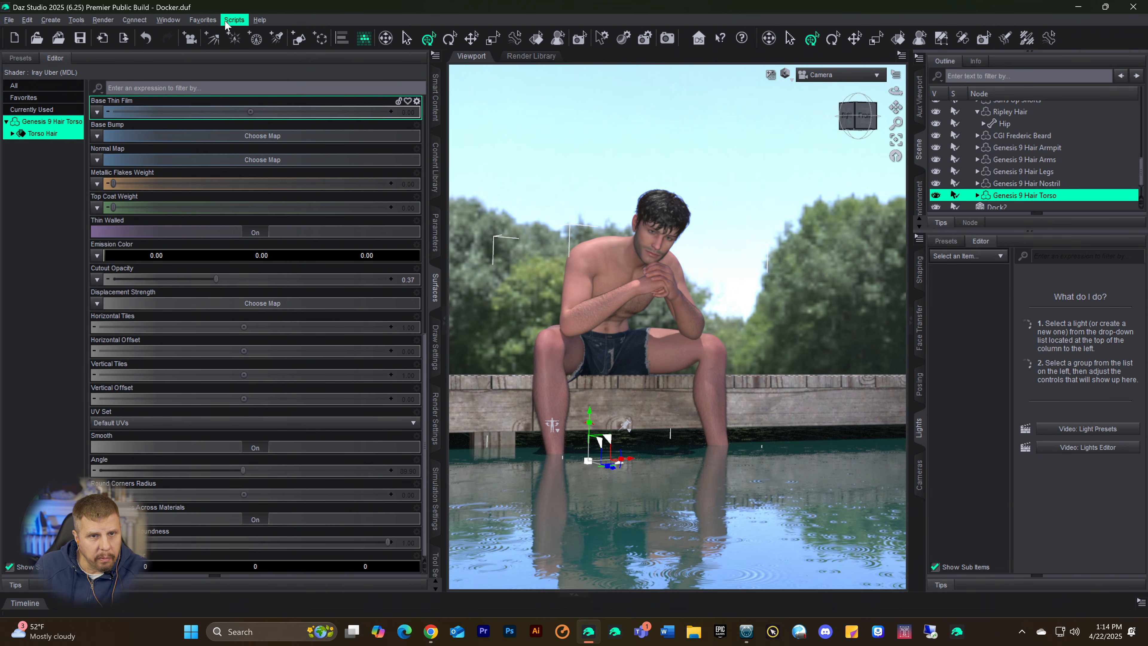
Step: Open the list of installed plugins and examine which plugins are present and their load status
left_click(81, 22)
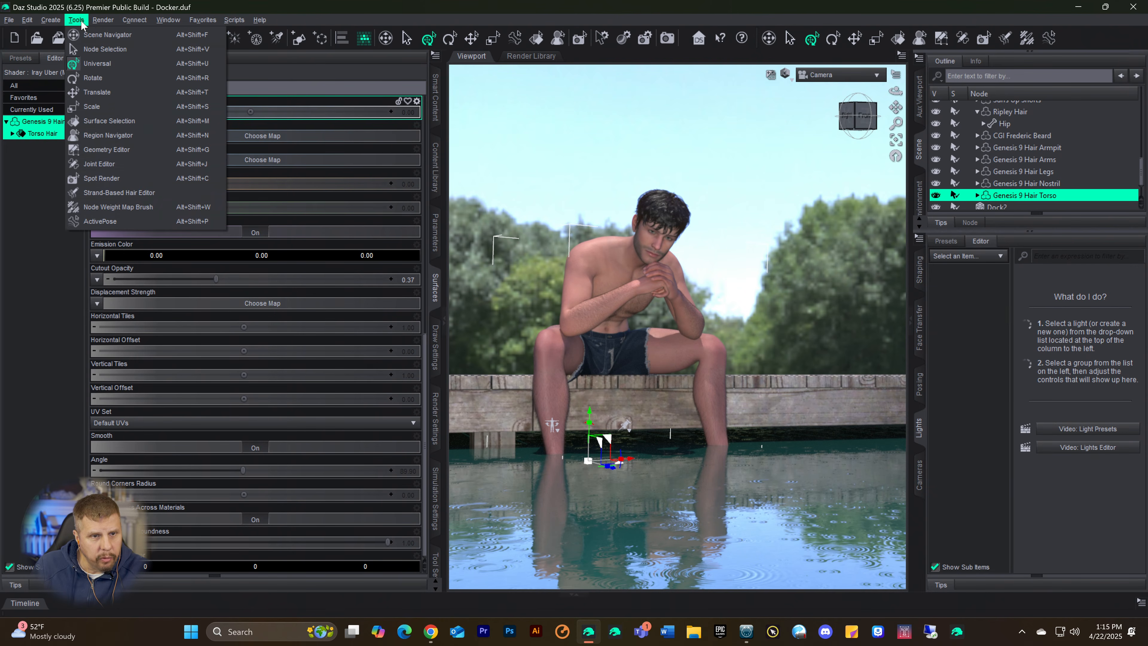
left_click(85, 21)
left_click(132, 21)
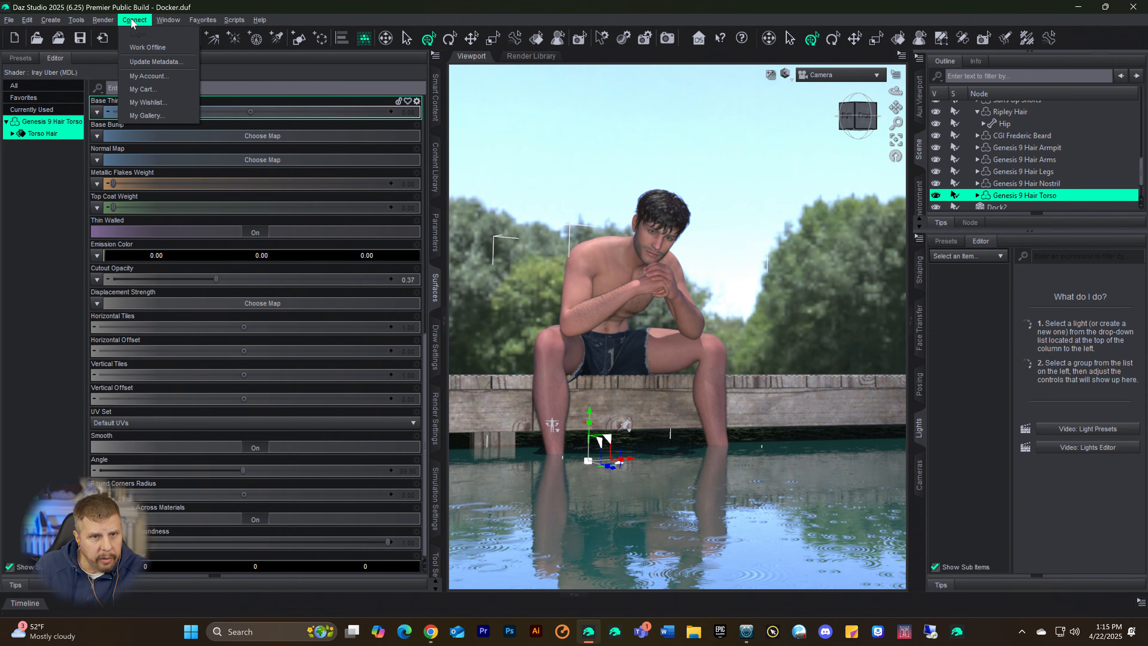
mouse_move(163, 22)
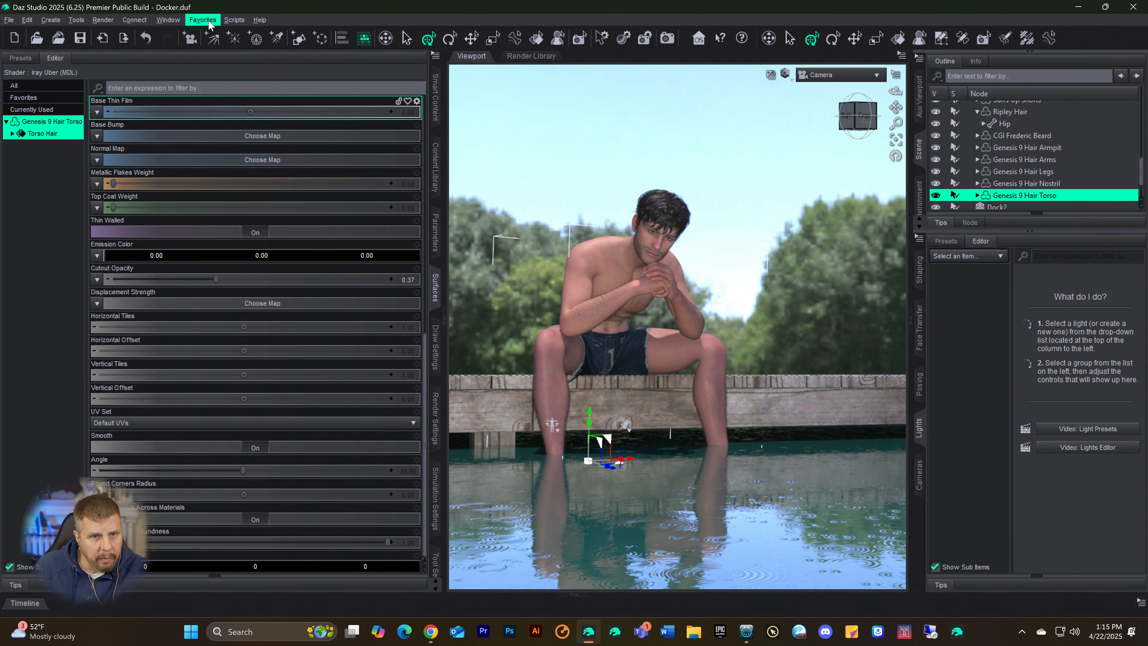
mouse_move(261, 21)
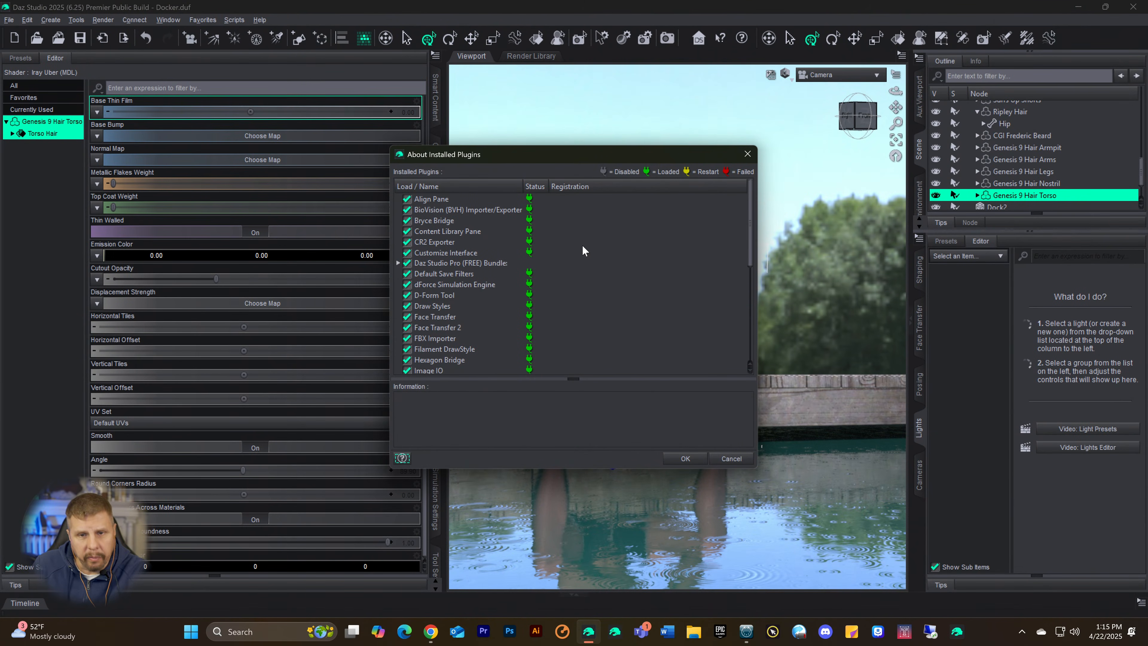
scroll(556, 257, "down", 5)
scroll(535, 270, "down", 1)
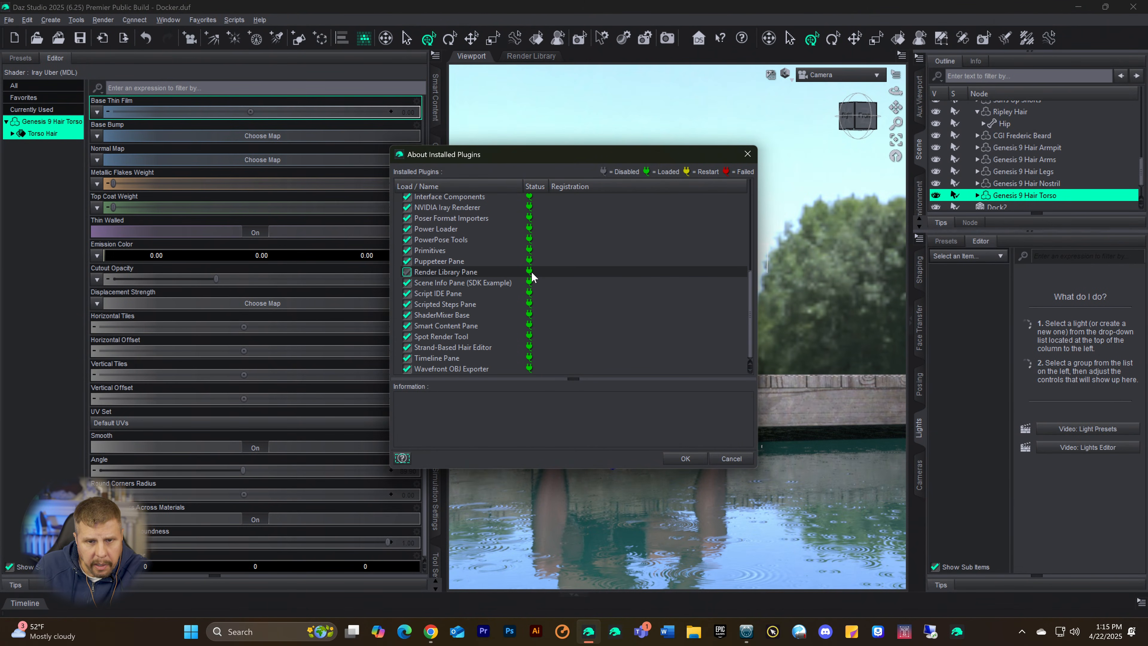
scroll(486, 333, "up", 1)
scroll(486, 332, "up", 5)
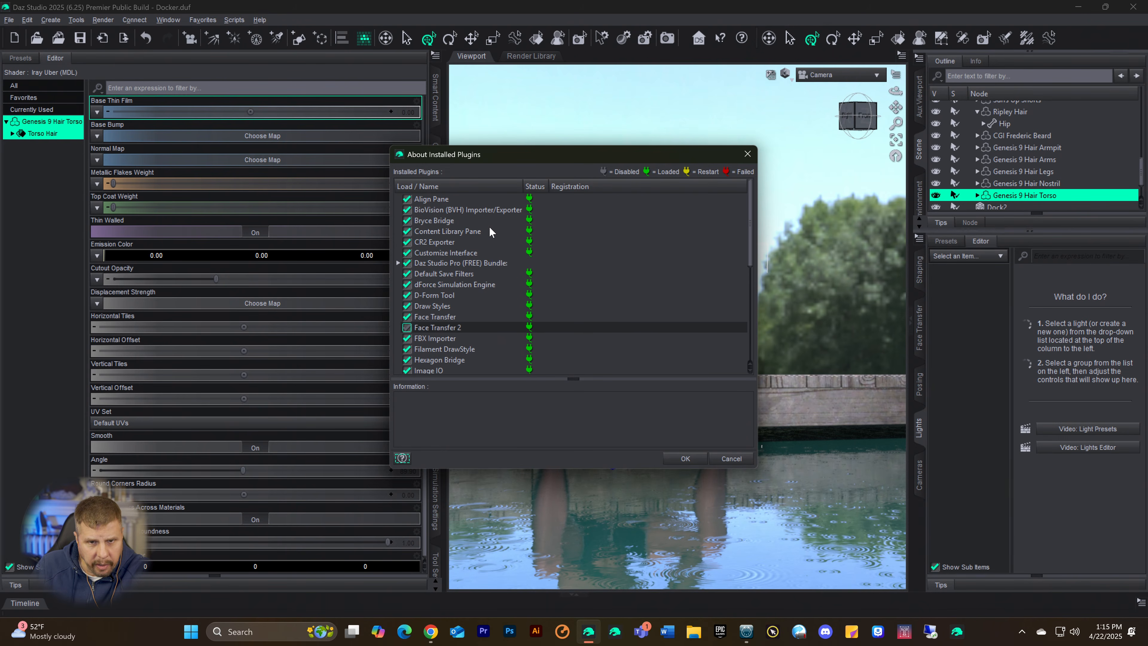
scroll(492, 233, "down", 6)
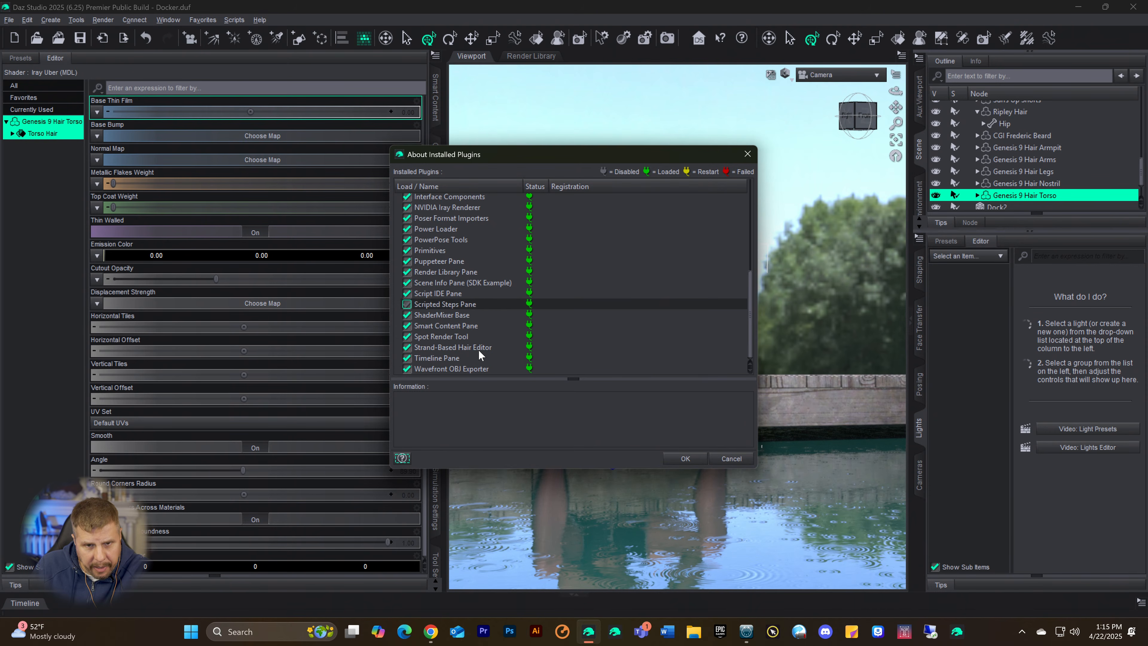
scroll(498, 342, "up", 6)
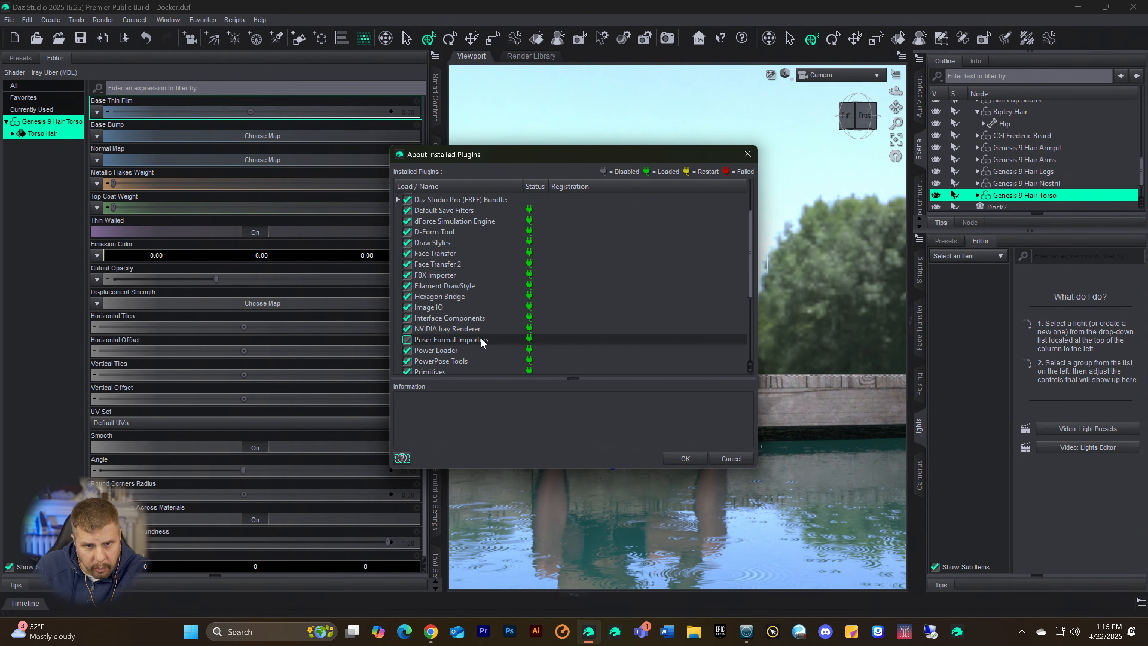
scroll(460, 293, "up", 1)
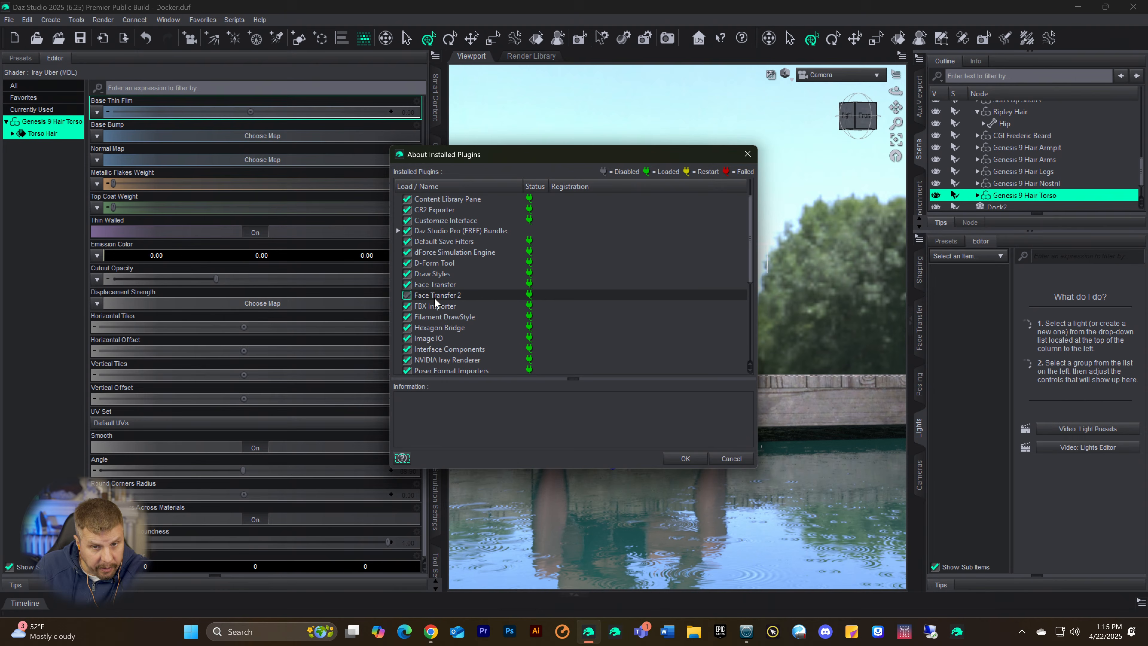
scroll(436, 298, "up", 1)
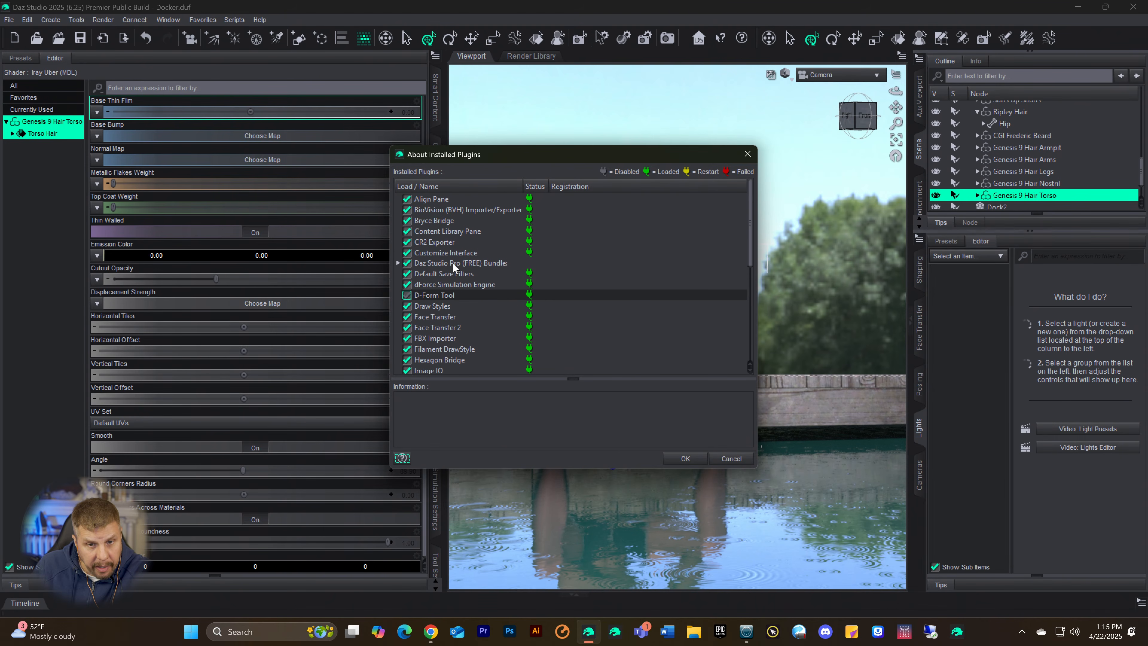
scroll(459, 248, "down", 2)
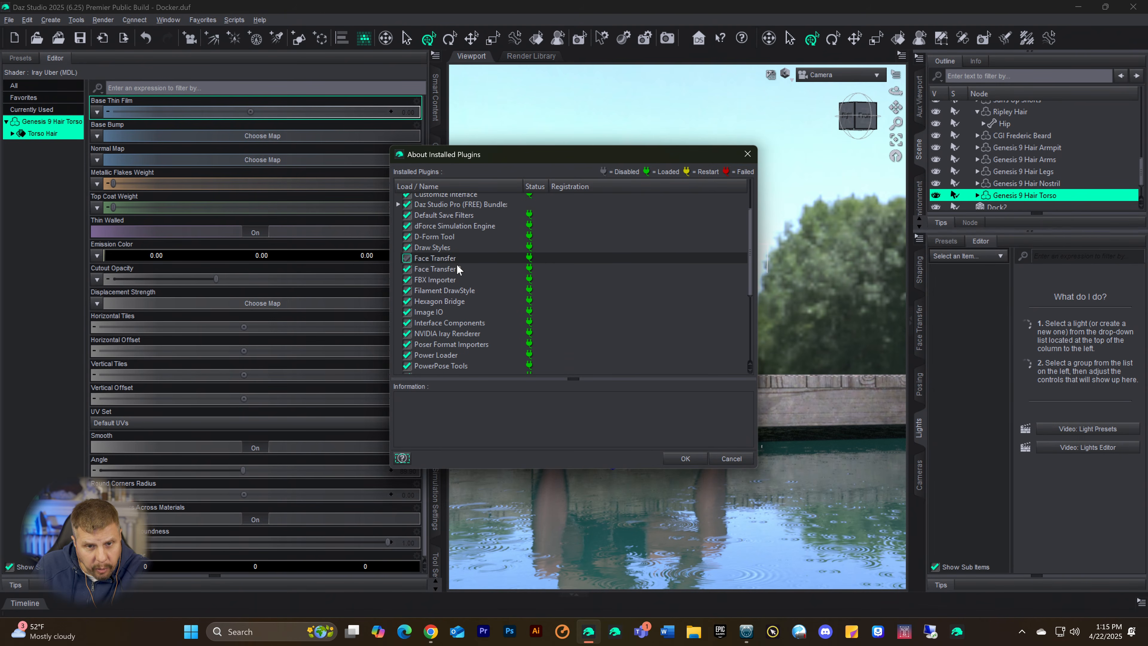
scroll(451, 290, "down", 2)
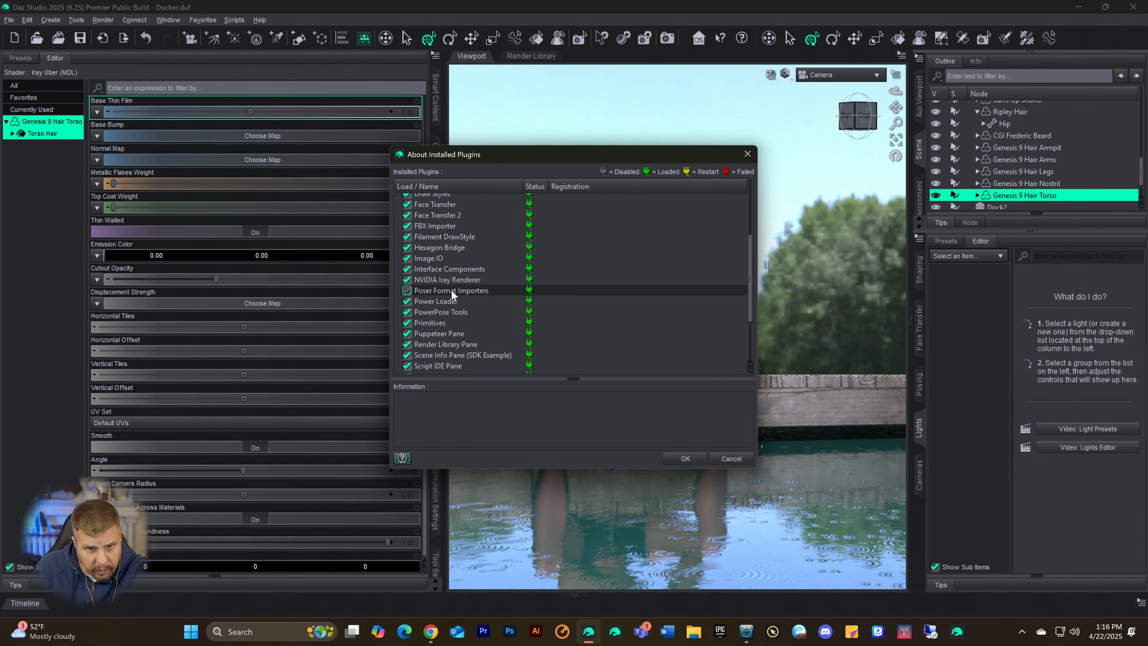
Step: Examine the full range of installed plugins, from Align Pane to Wavefront OBJ Exporter, and close the plugin list
scroll(453, 277, "down", 2)
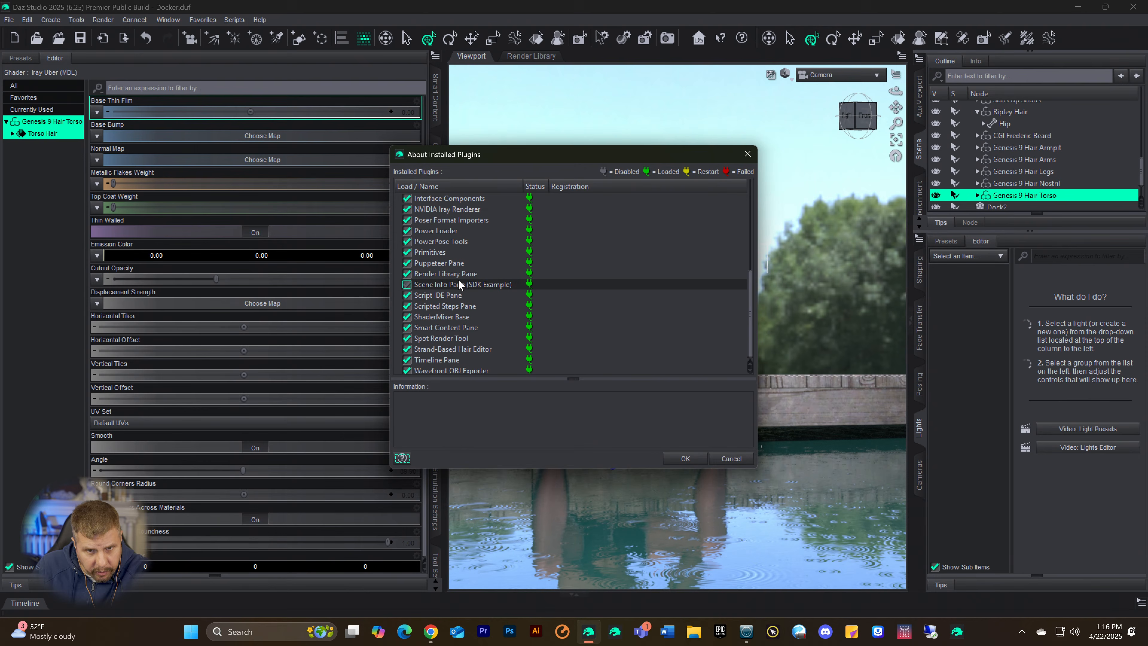
scroll(461, 302, "down", 1)
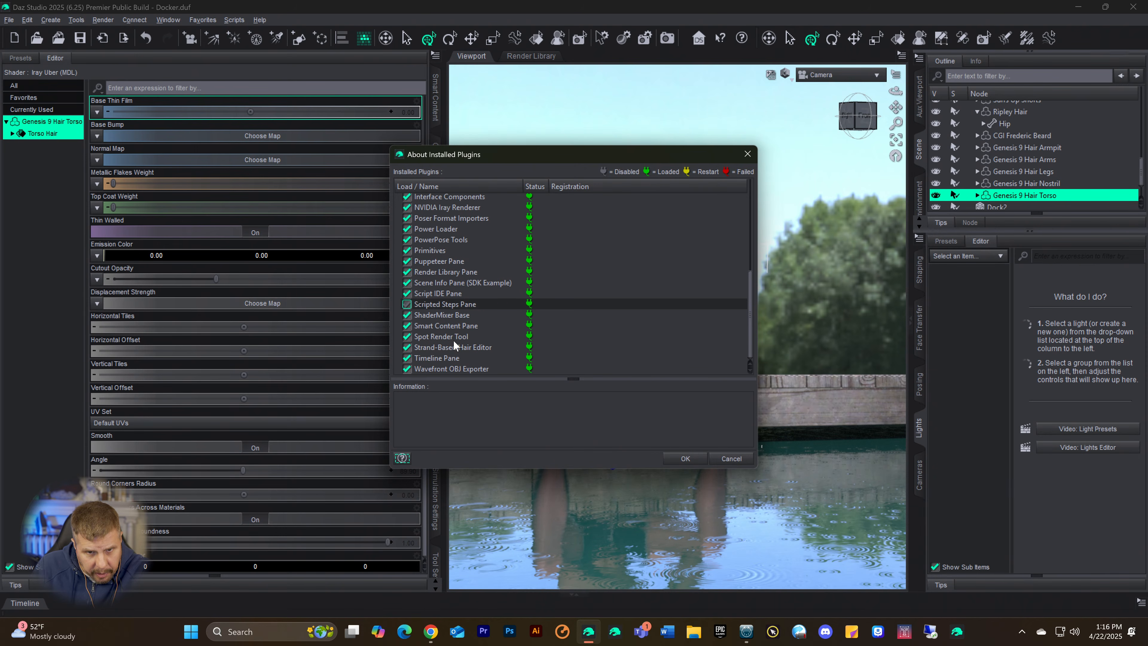
scroll(439, 365, "up", 1)
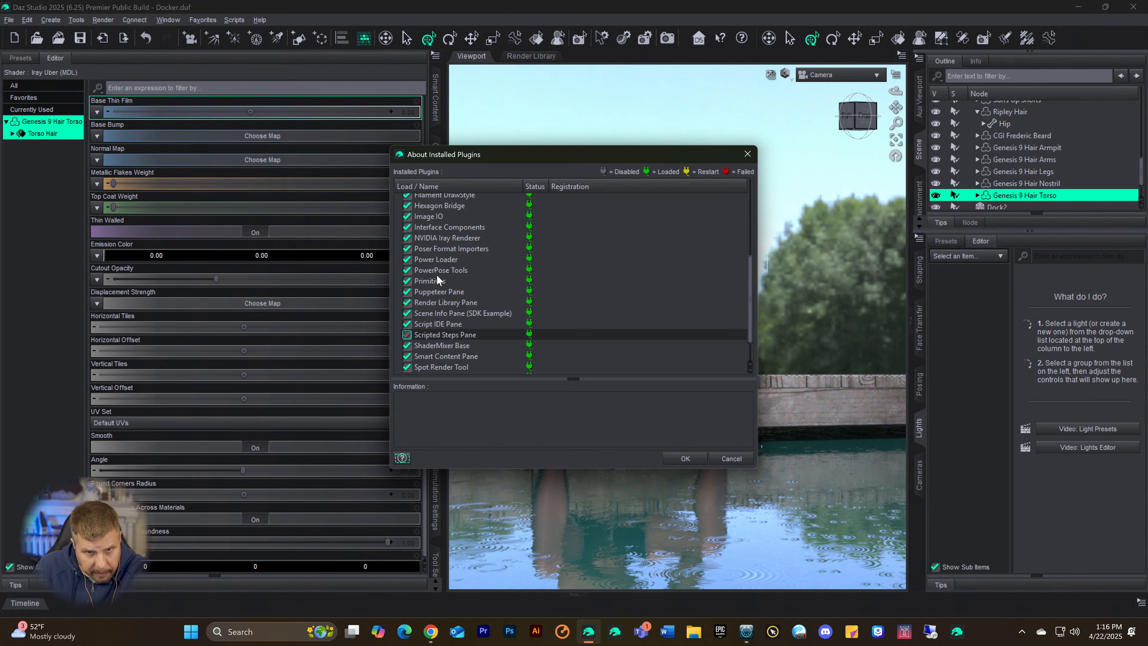
scroll(433, 296, "up", 4)
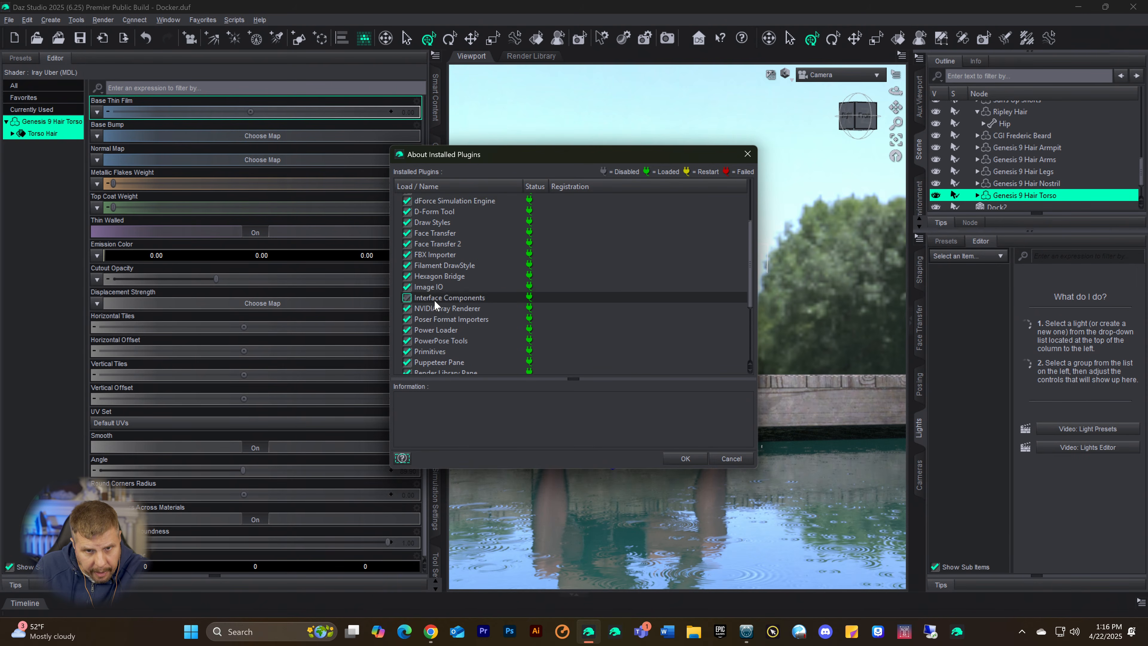
scroll(453, 304, "up", 1)
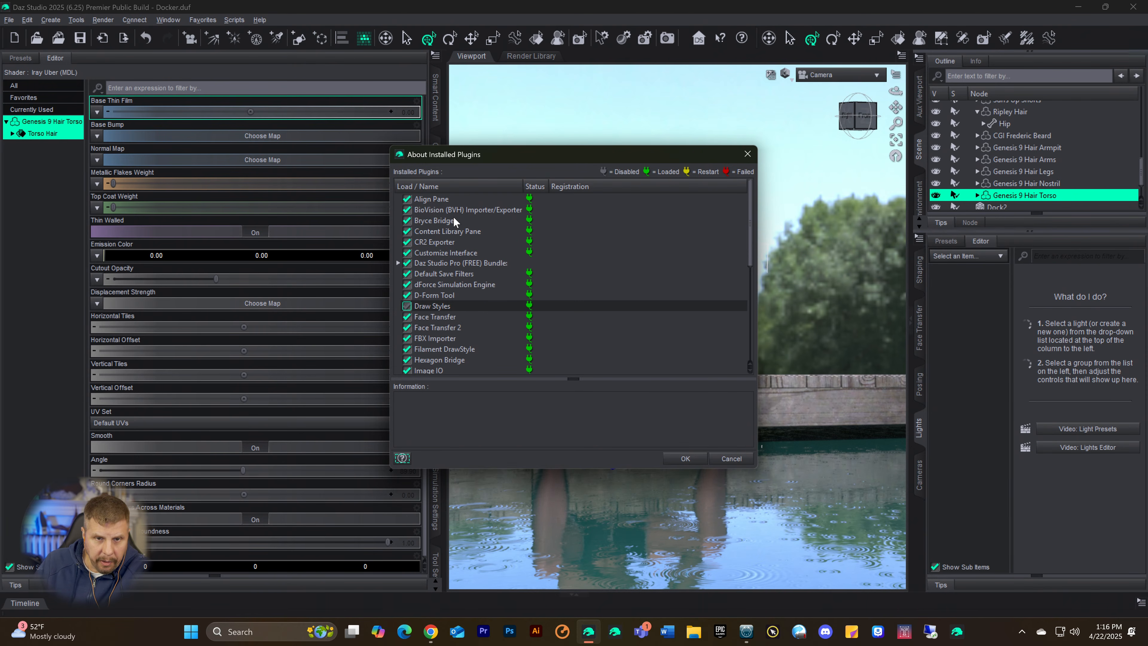
scroll(453, 217, "down", 1)
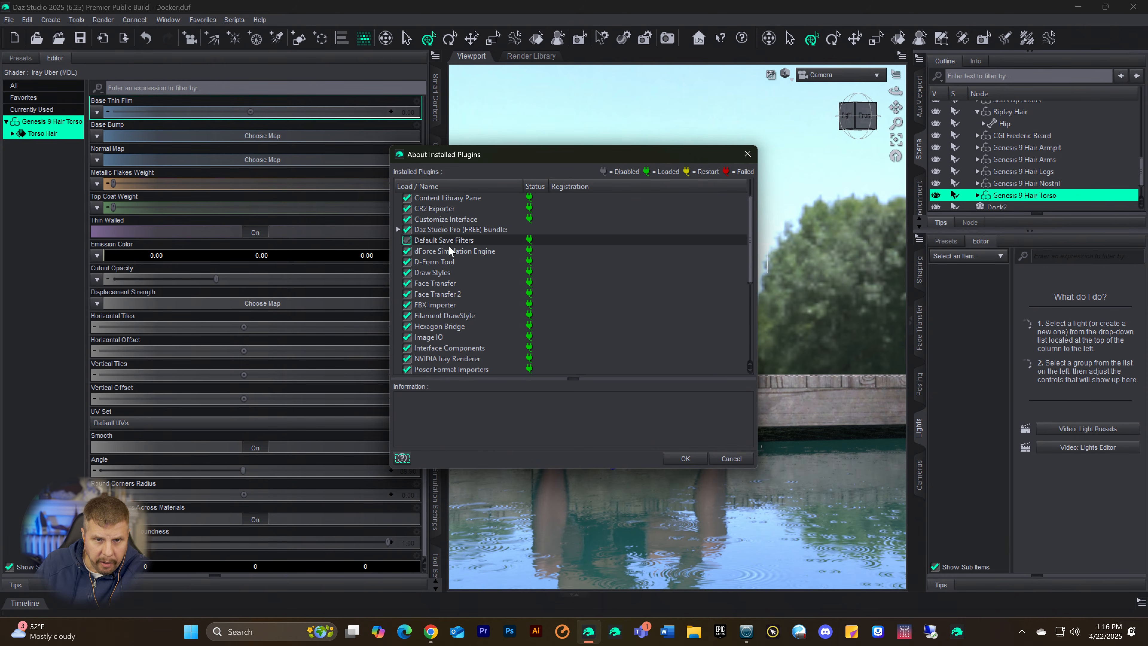
scroll(449, 253, "down", 5)
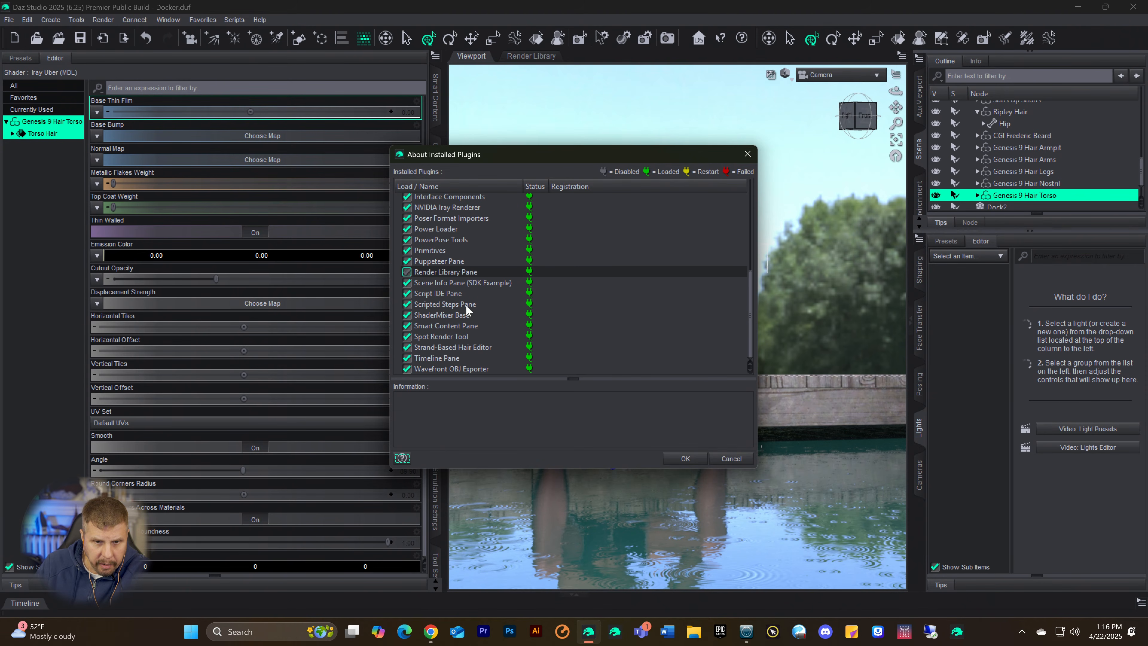
left_click(747, 154)
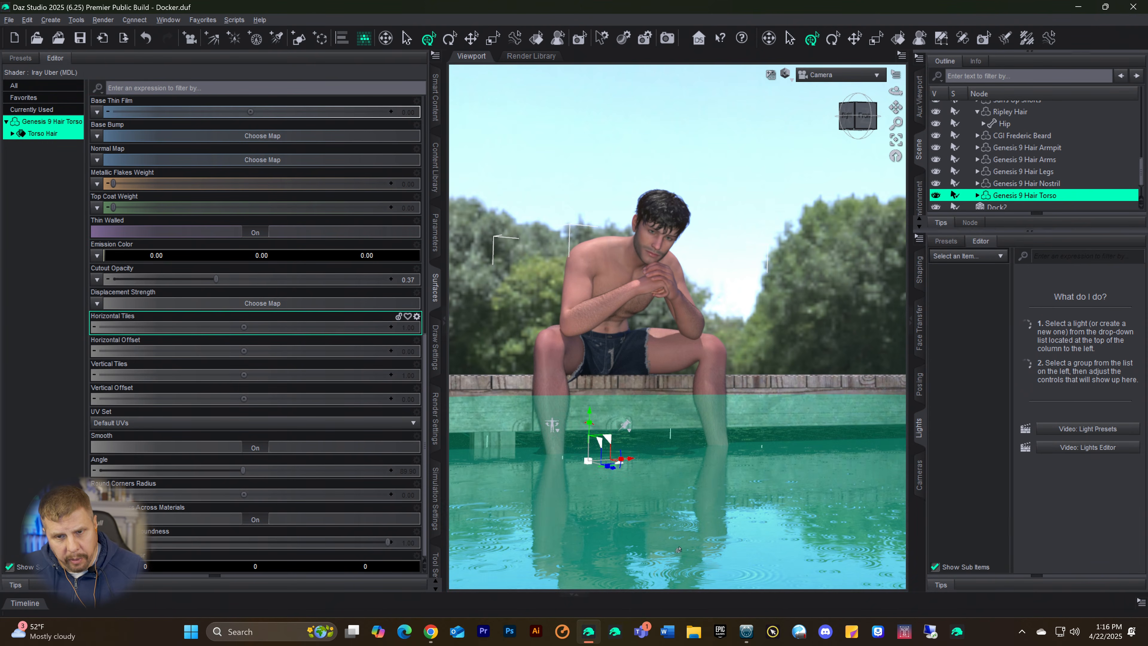
Step: Select the Environment Options node, show its parameters and open the file browser for a new Environment Map image
left_click(731, 265)
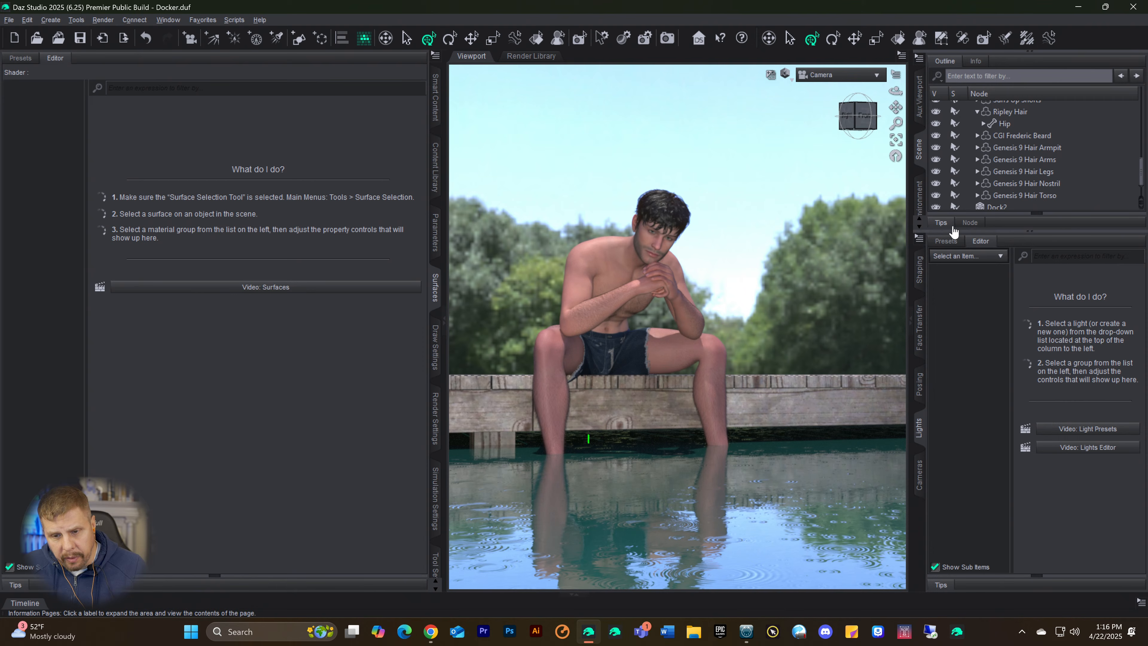
scroll(1006, 136, "up", 1)
scroll(1023, 139, "up", 15)
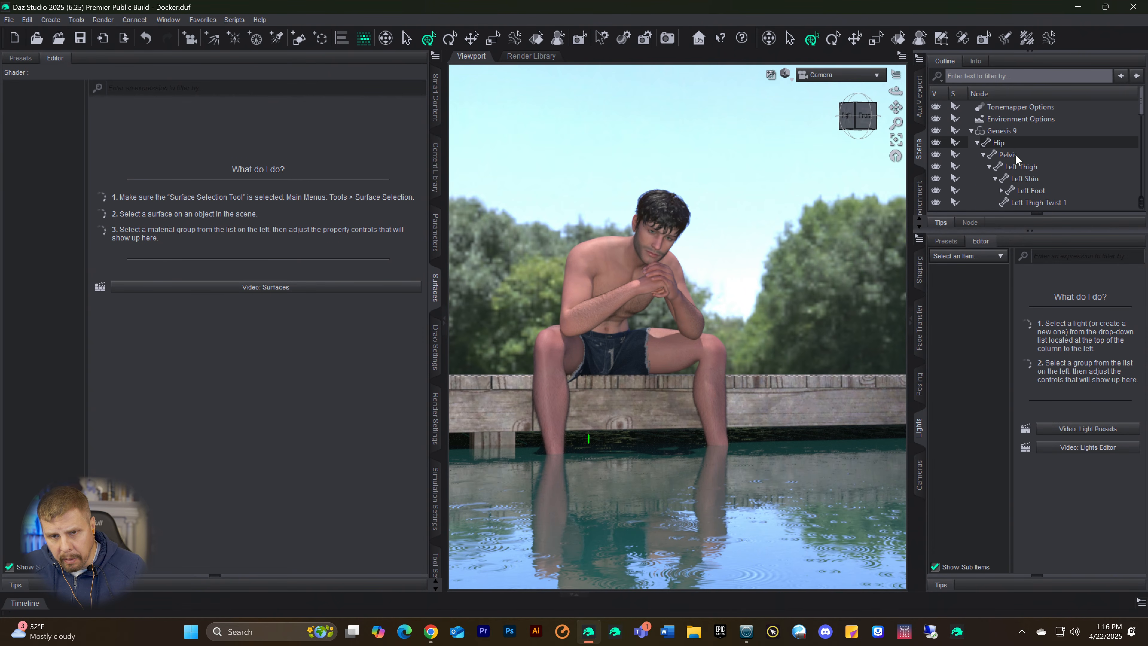
left_click(1010, 119)
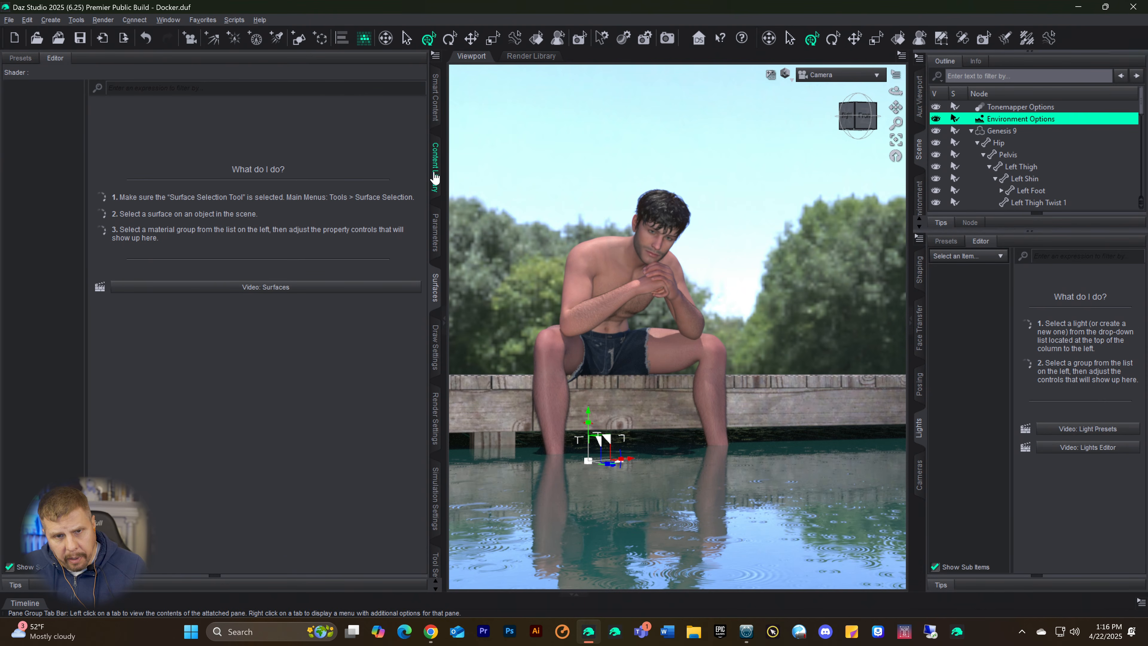
left_click(434, 232)
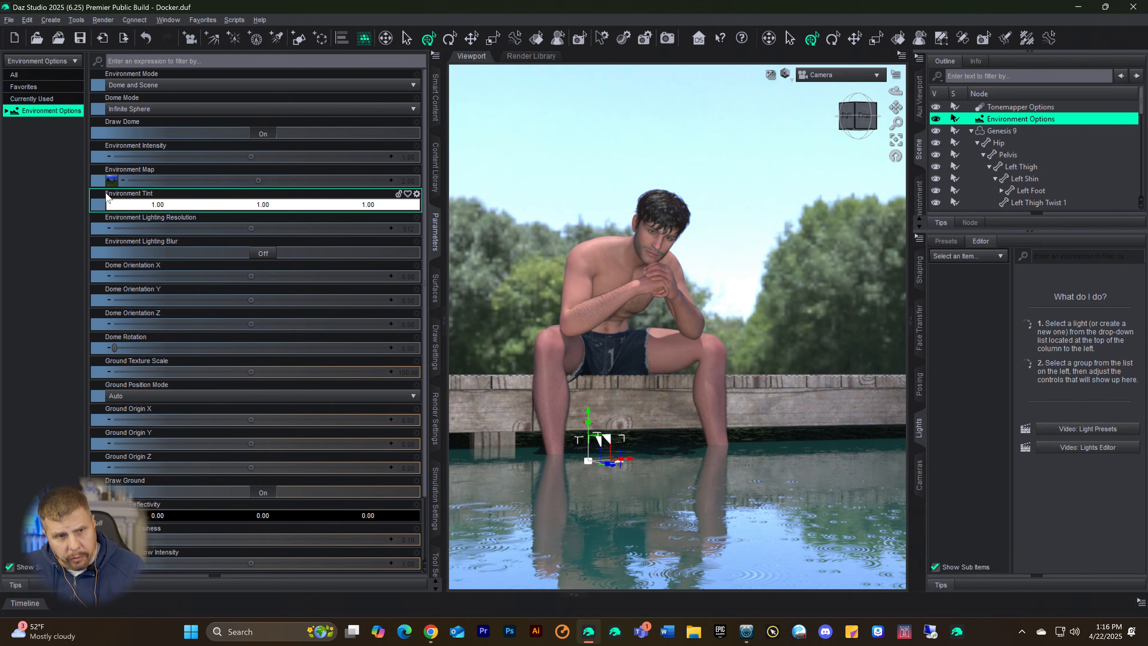
left_click(106, 181)
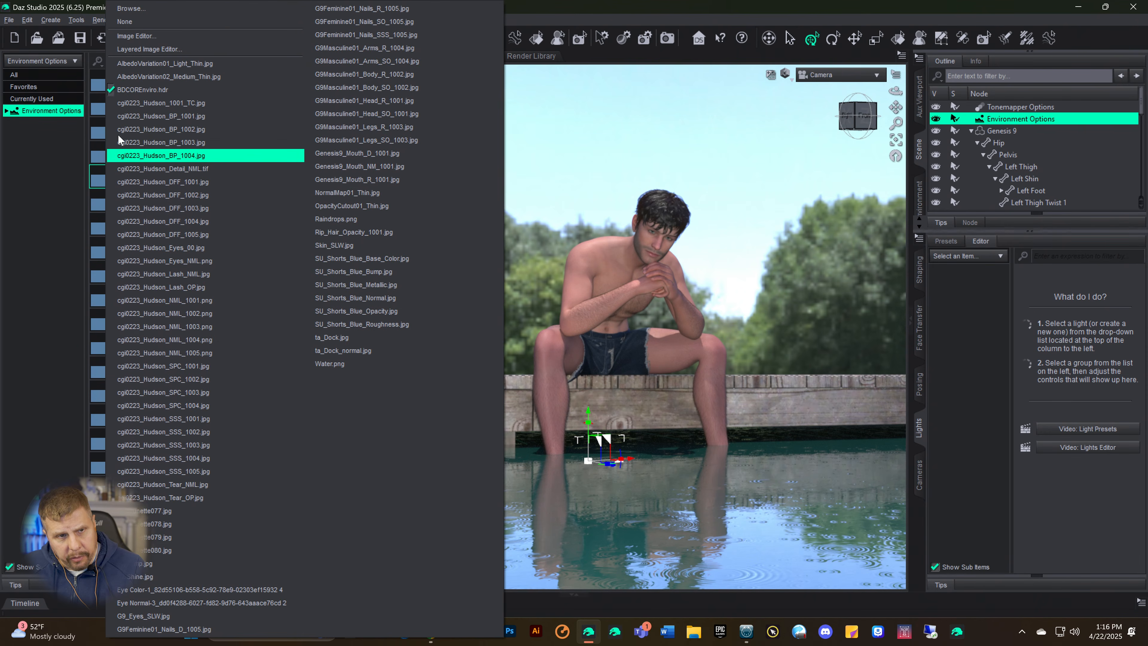
left_click(128, 10)
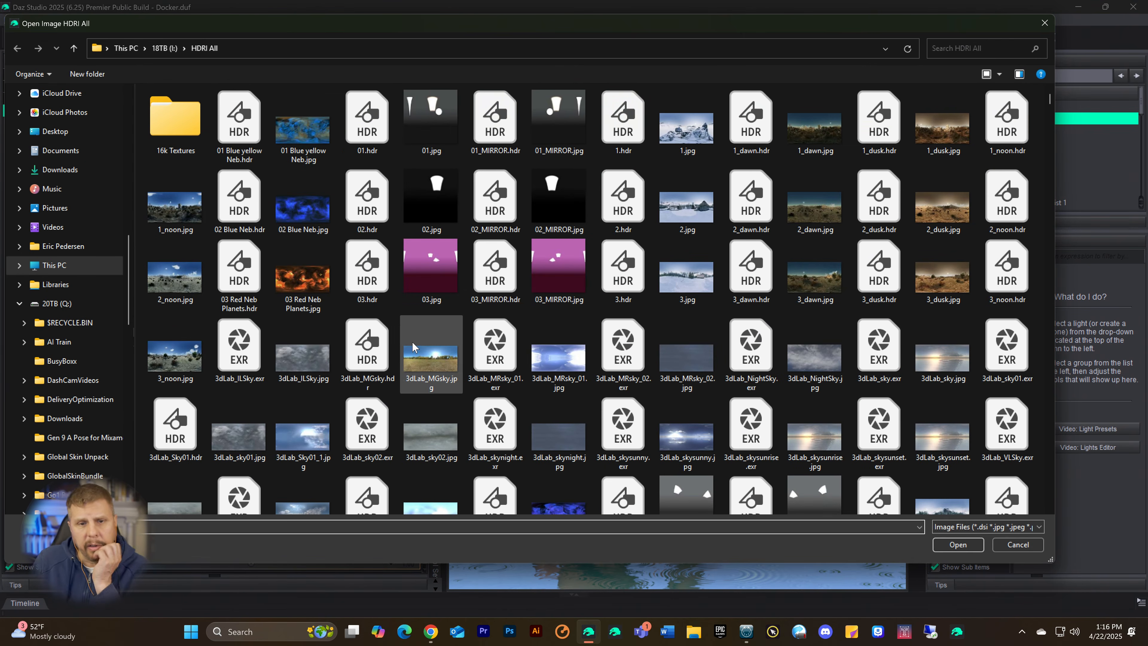
Step: Load DT-YosemiteHDR2.hdr from the HDRI All folder as the scene's Environment Map
scroll(527, 279, "down", 5)
scroll(529, 276, "down", 10)
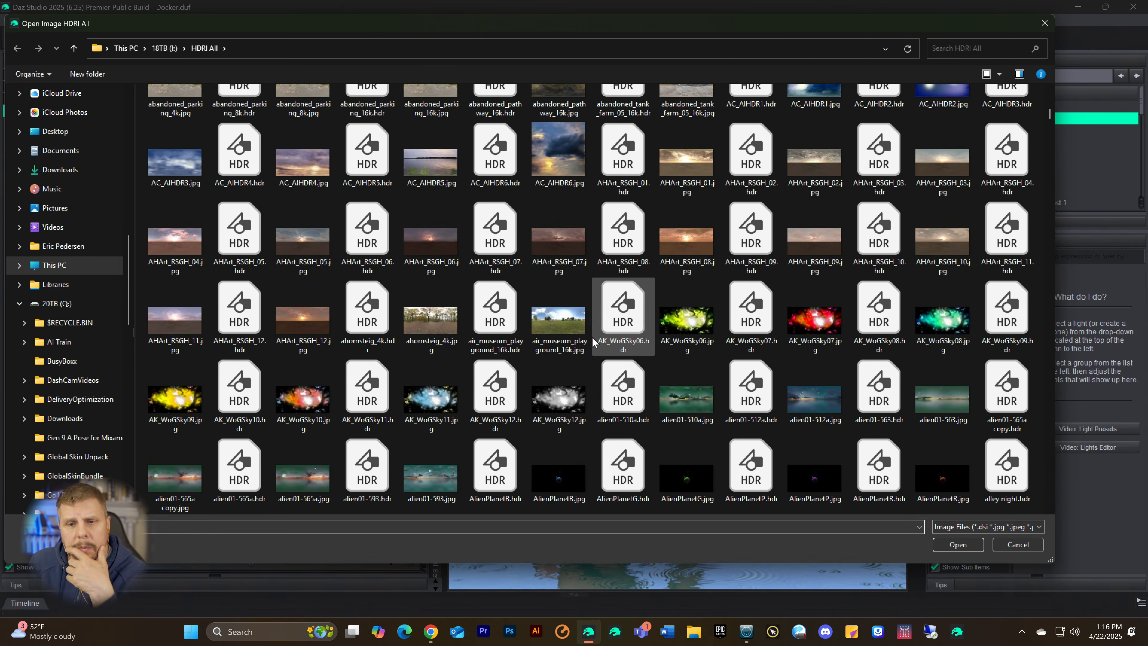
scroll(595, 289, "down", 10)
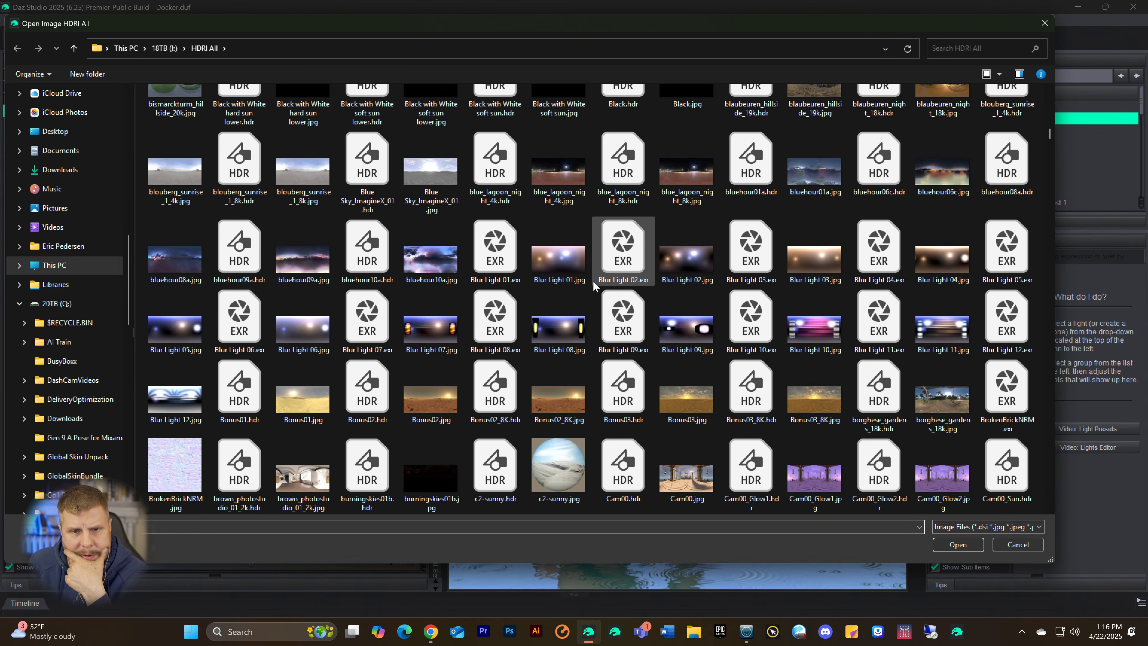
scroll(592, 282, "down", 5)
scroll(592, 280, "down", 10)
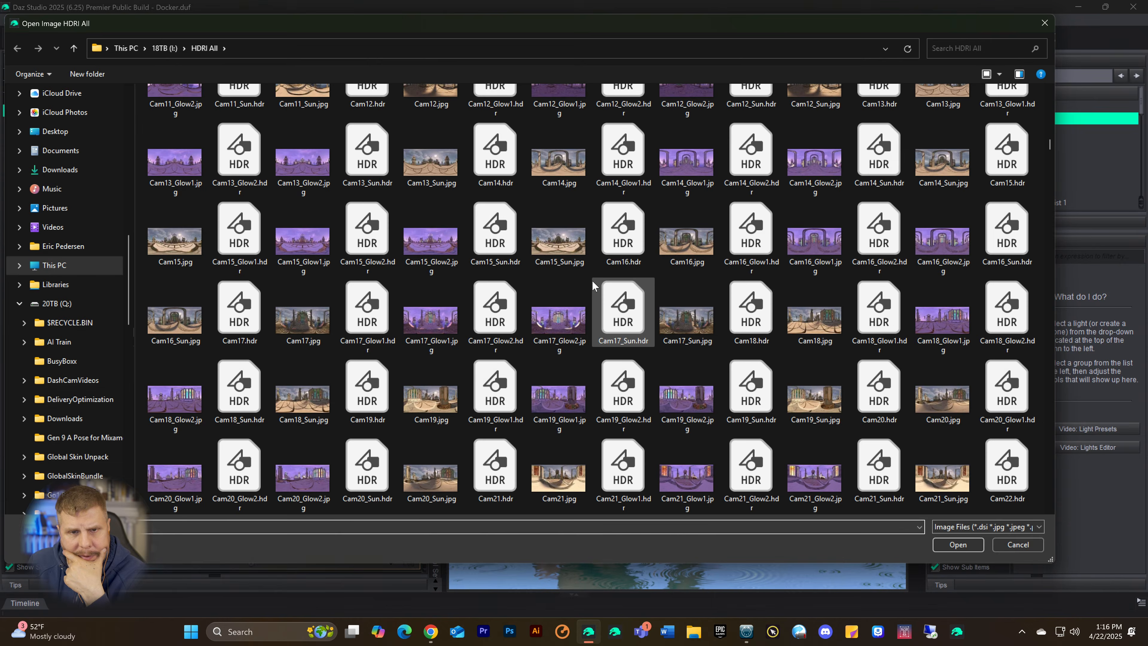
scroll(592, 280, "down", 10)
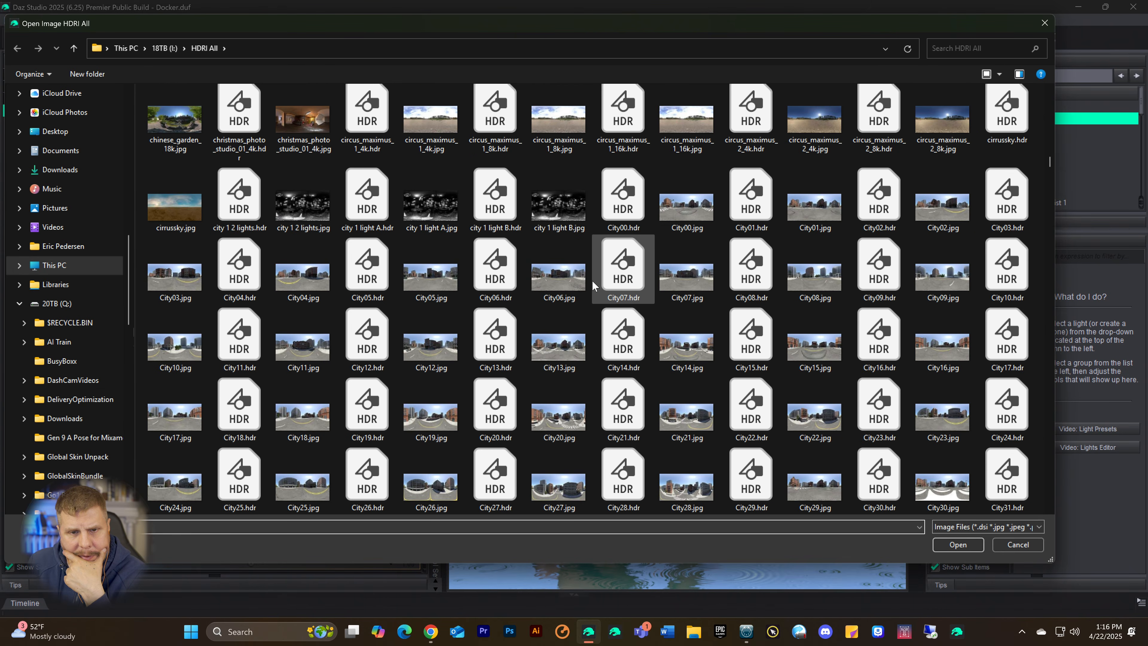
scroll(592, 280, "down", 10)
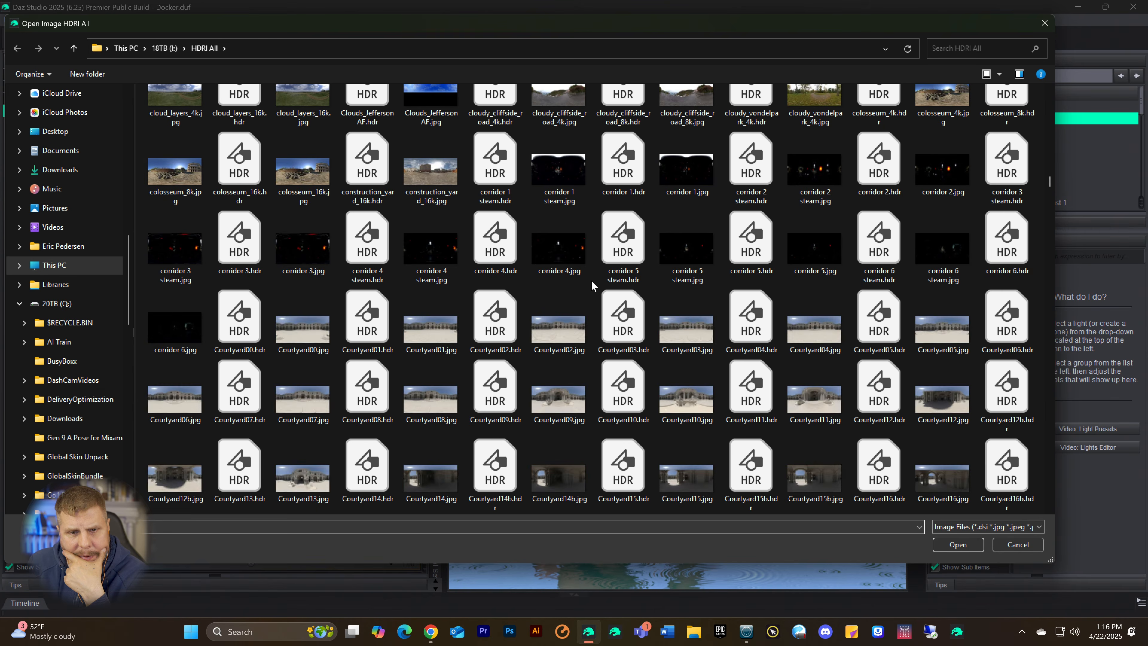
scroll(592, 282, "down", 10)
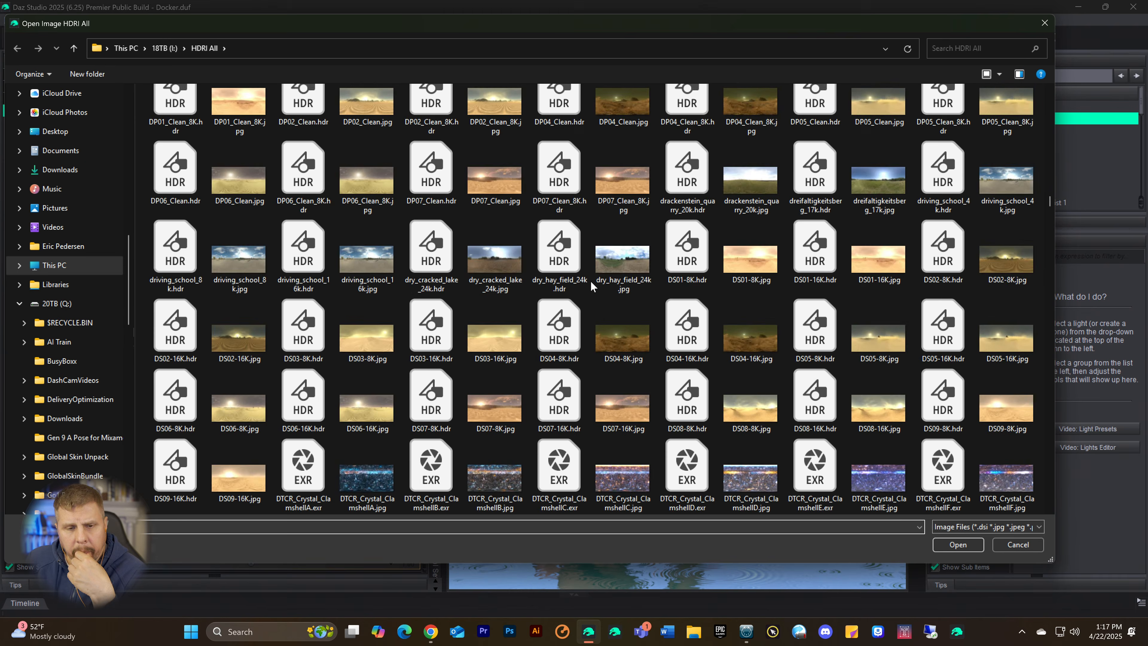
scroll(591, 283, "down", 10)
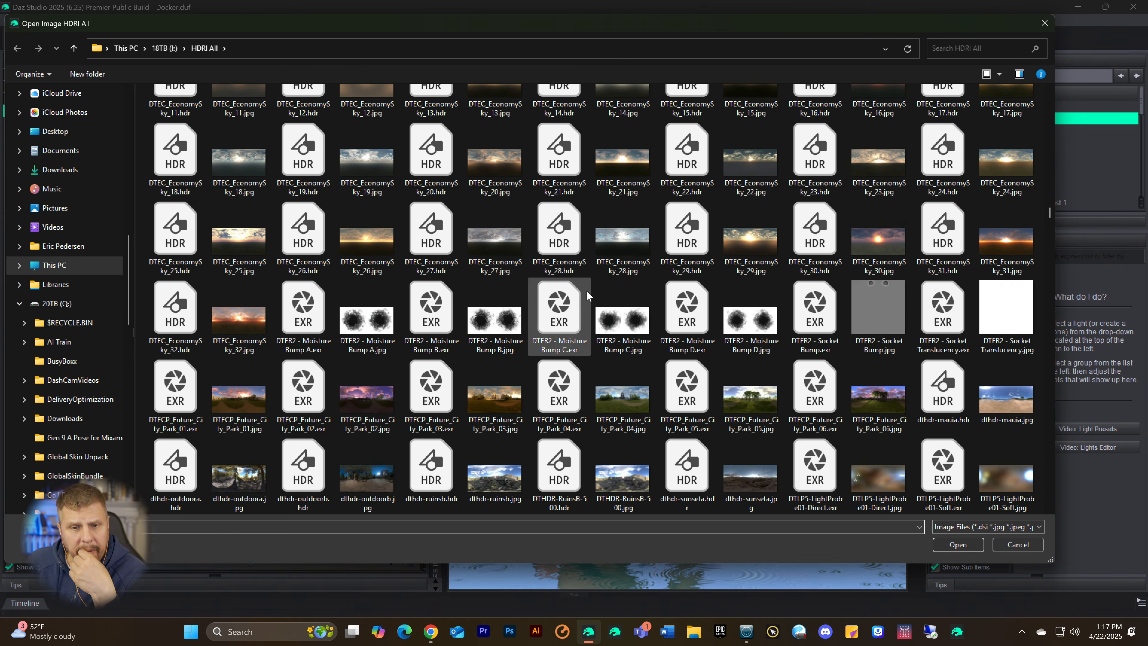
scroll(585, 302, "down", 15)
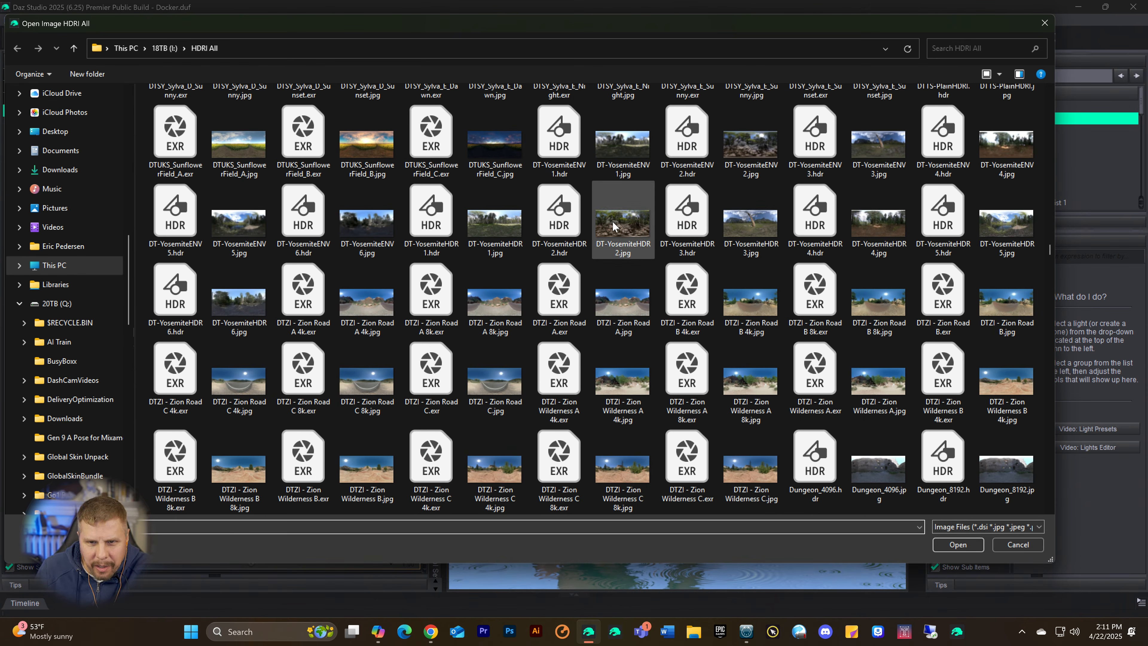
left_click(557, 215)
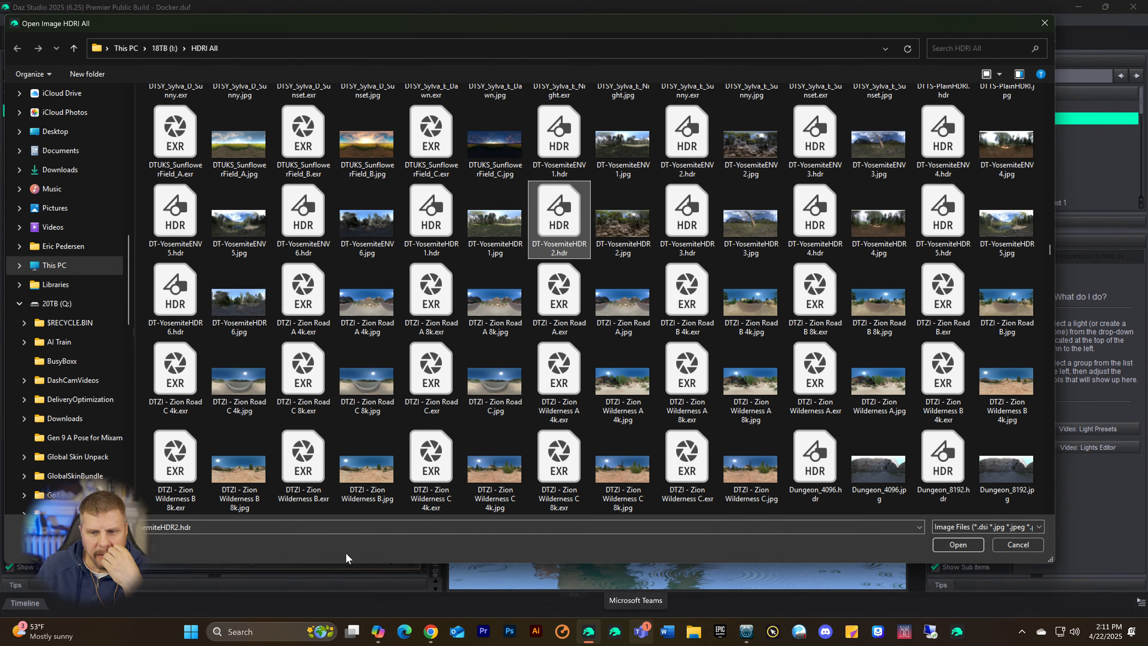
left_click(948, 545)
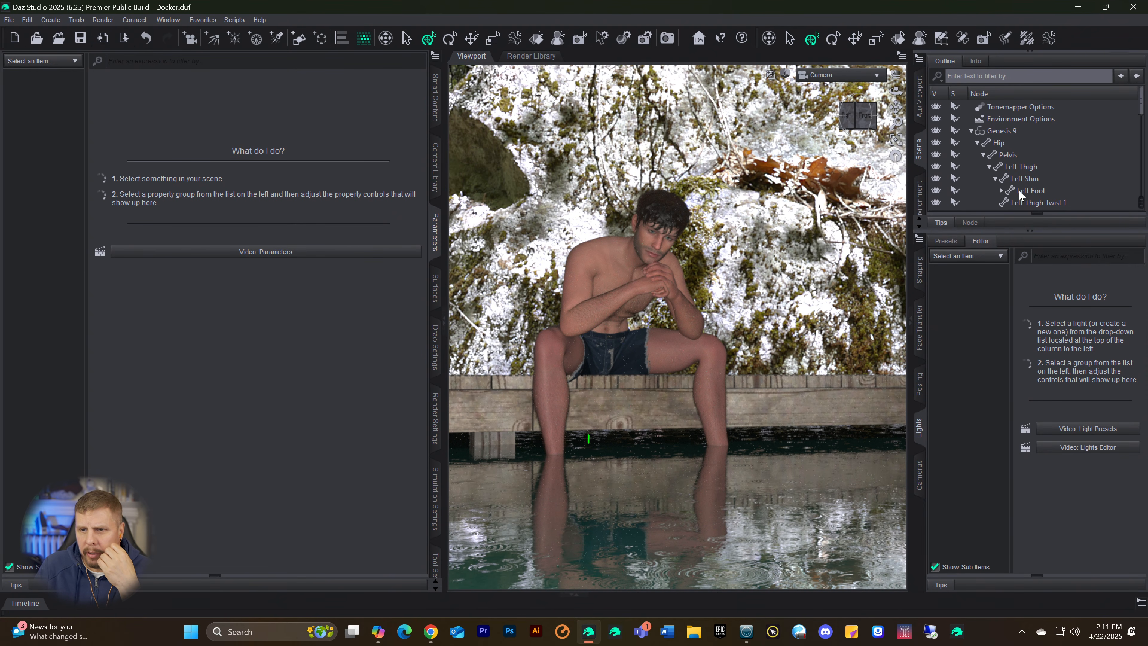
Step: Set the Dome Rotation of the Environment Options to about 96.11 to turn the backdrop behind the seated figure
left_click(987, 130)
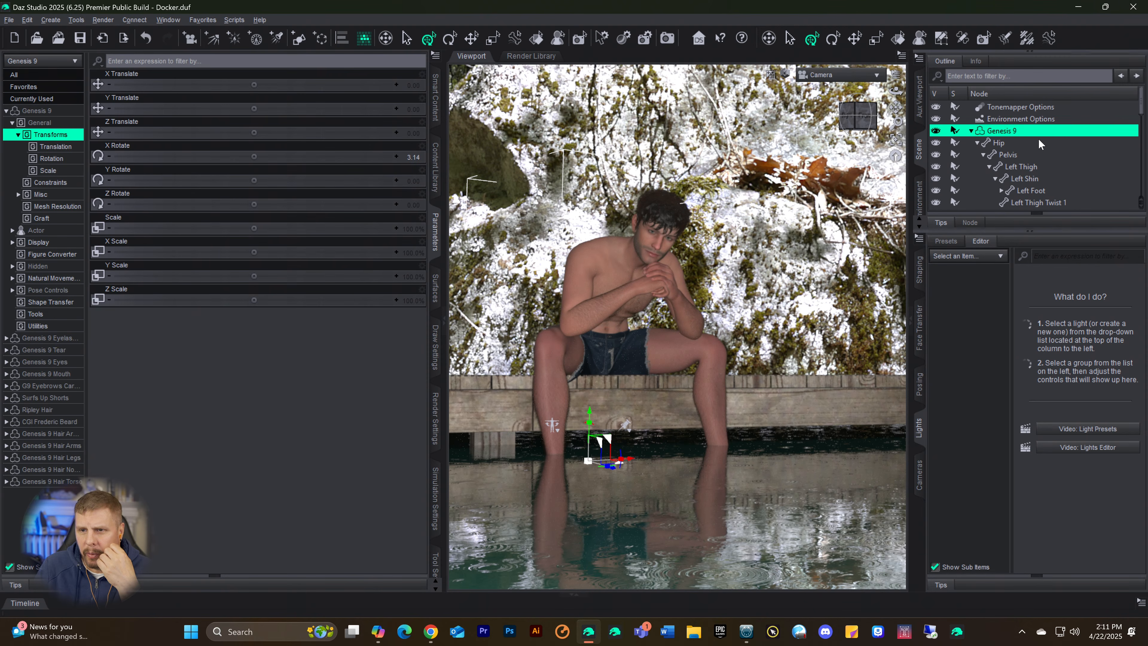
left_click(1004, 120)
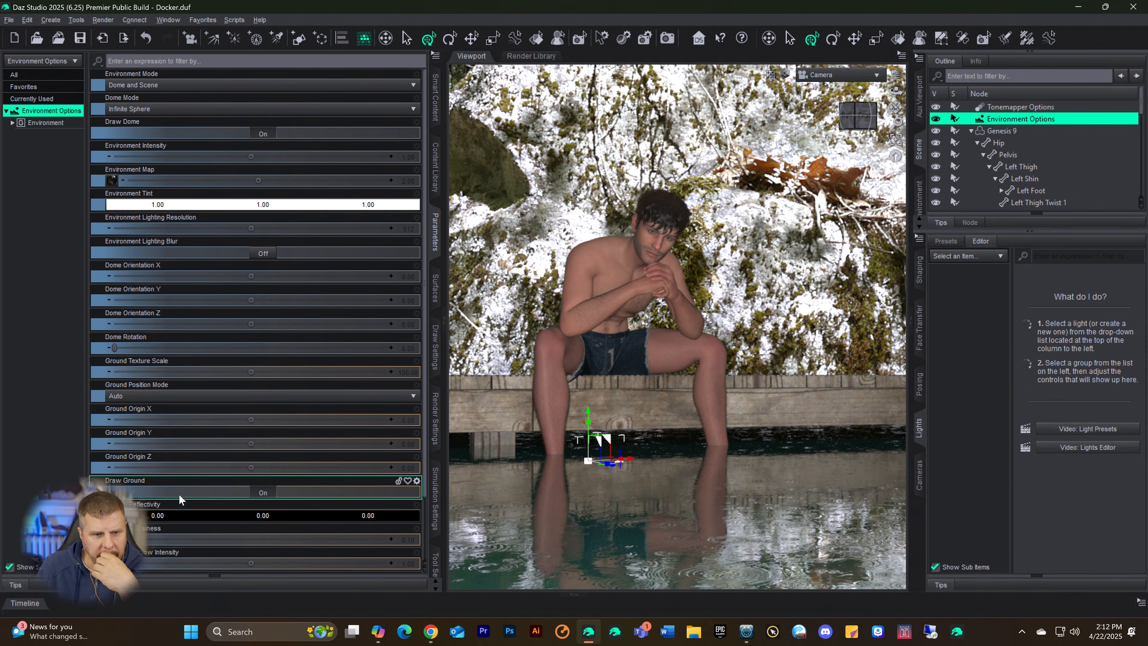
left_click_drag(147, 346, 233, 355)
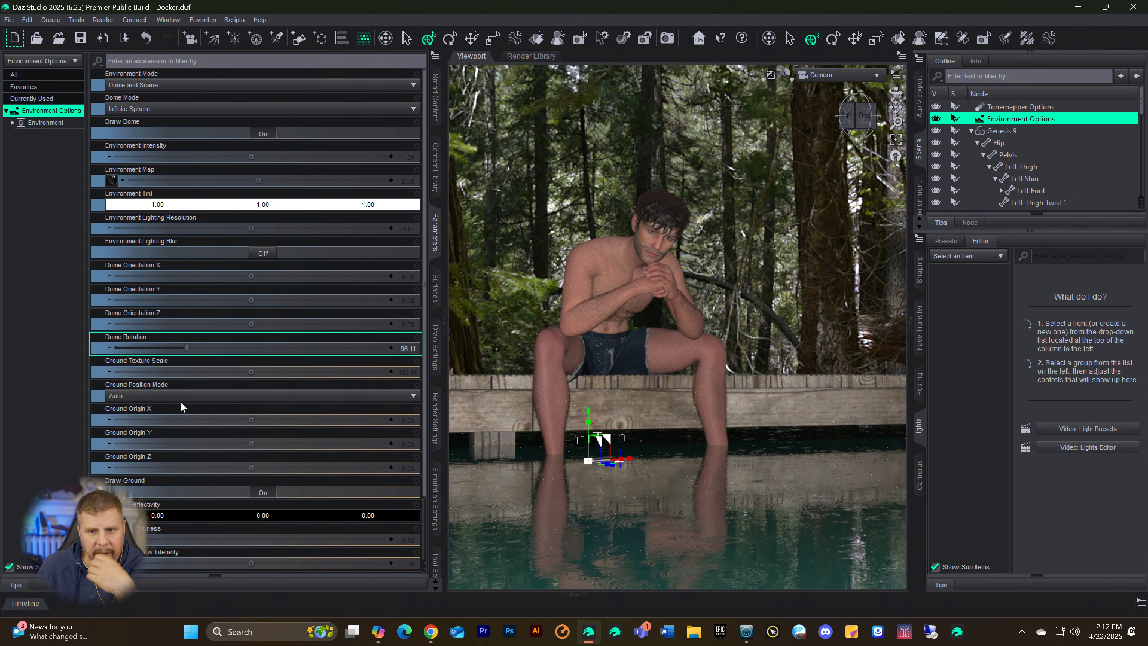
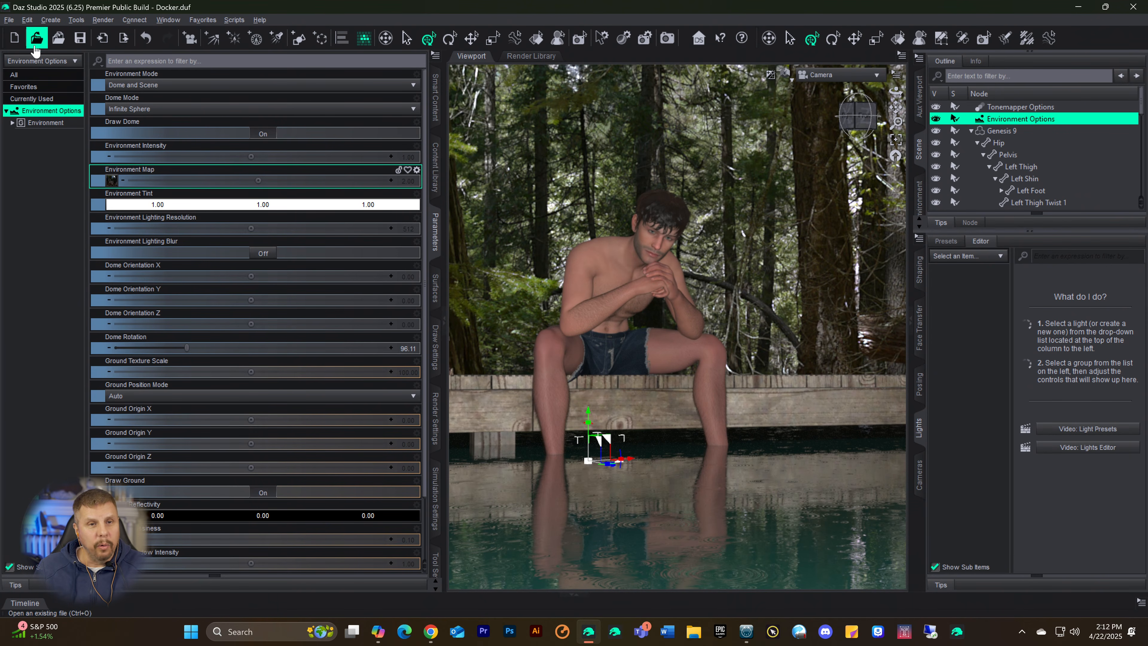
Step: Create a distant light, raise it about 24.06 in Y, and rotate it to about X -22.80, Y -78.96 and Z -0.44
left_click(211, 41)
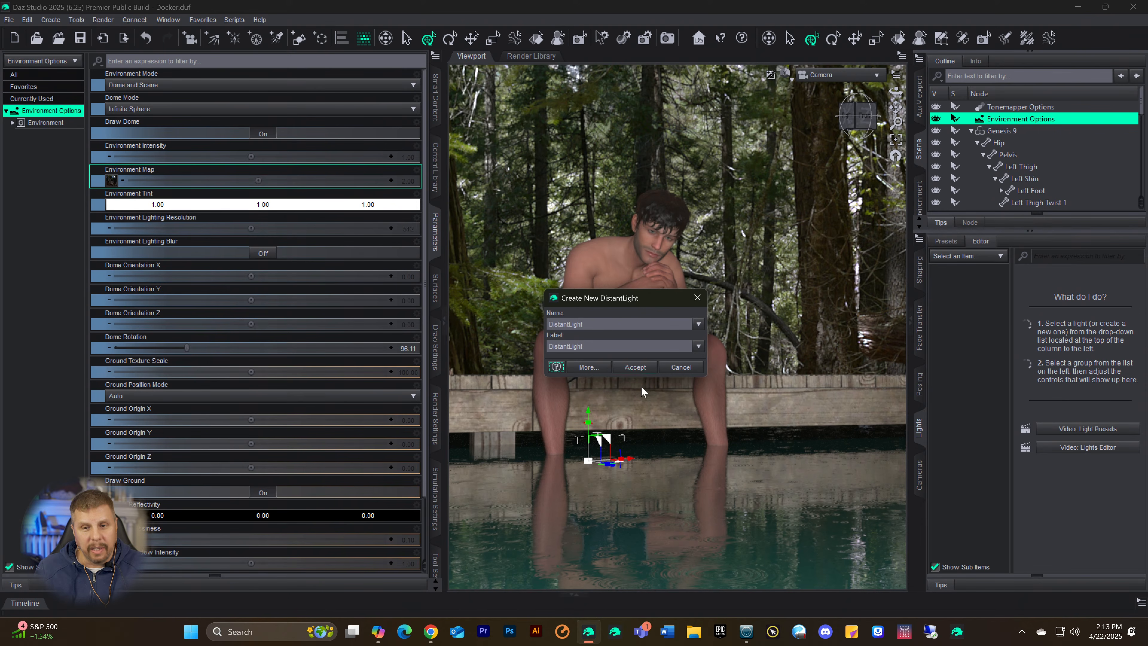
left_click(635, 367)
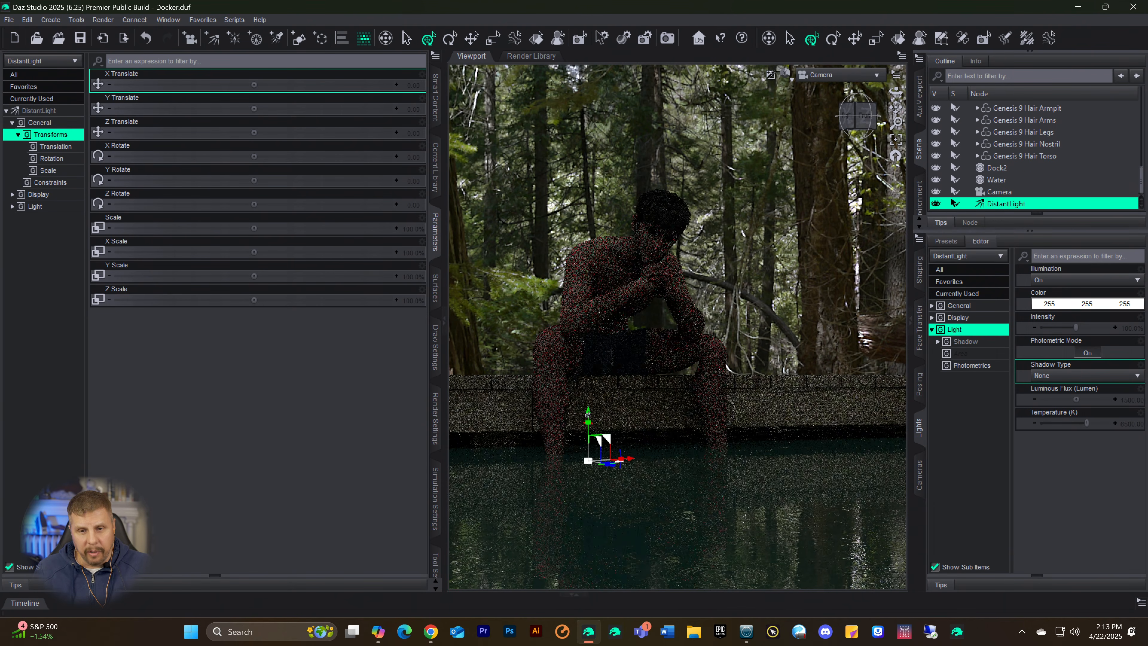
left_click_drag(587, 413, 579, 351)
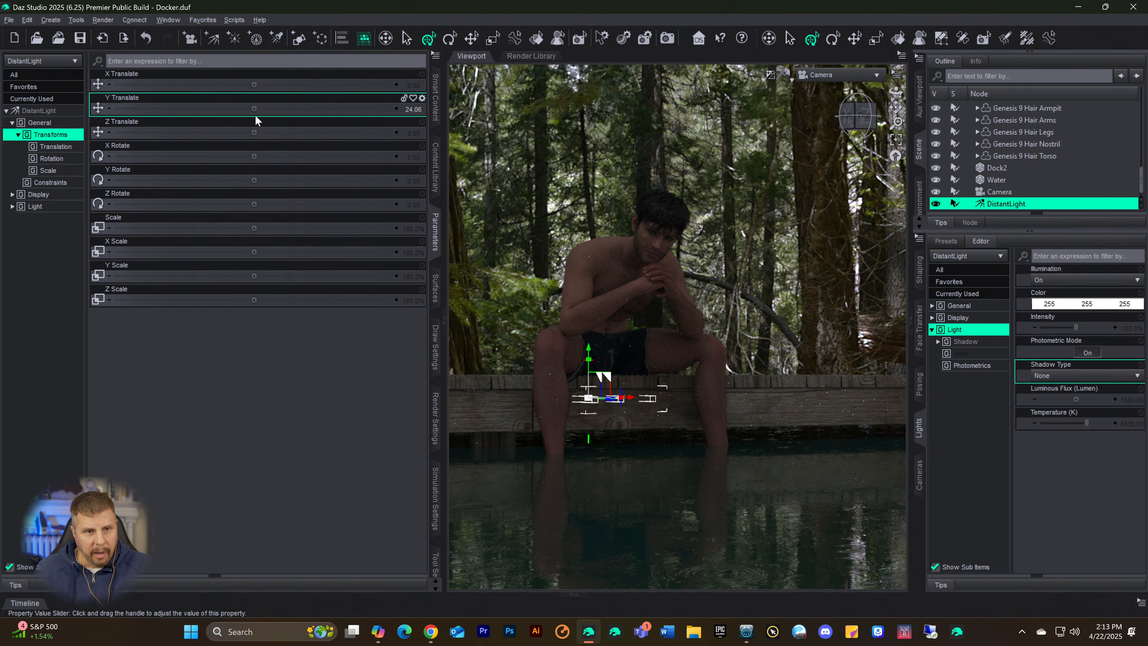
left_click_drag(254, 154, 198, 156)
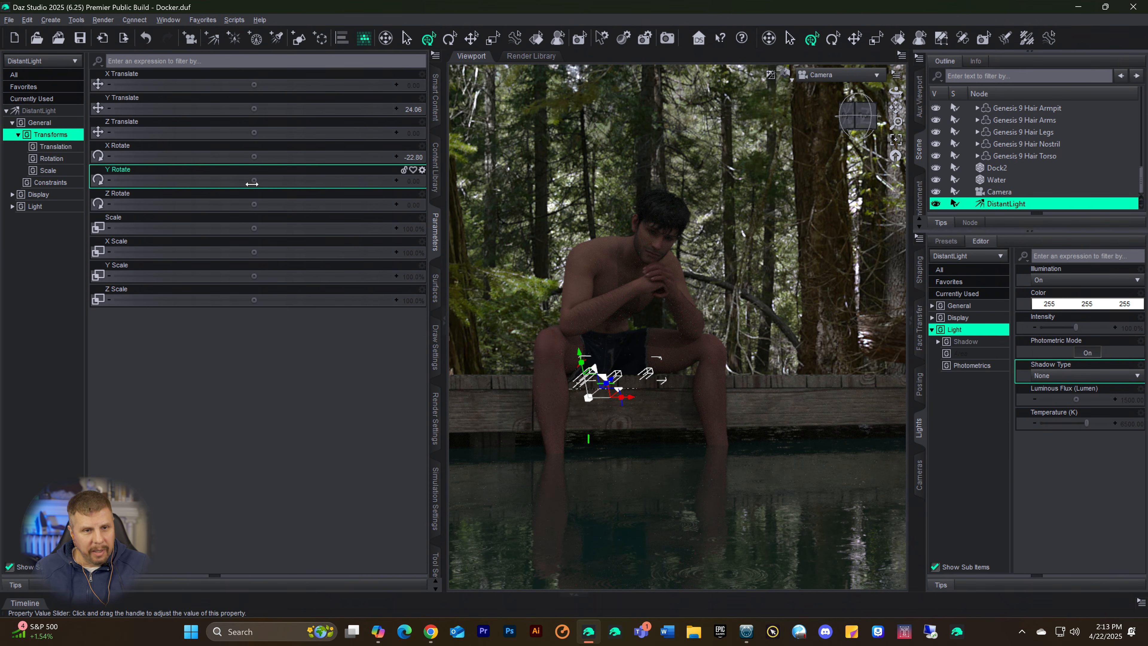
left_click_drag(254, 194, 182, 180)
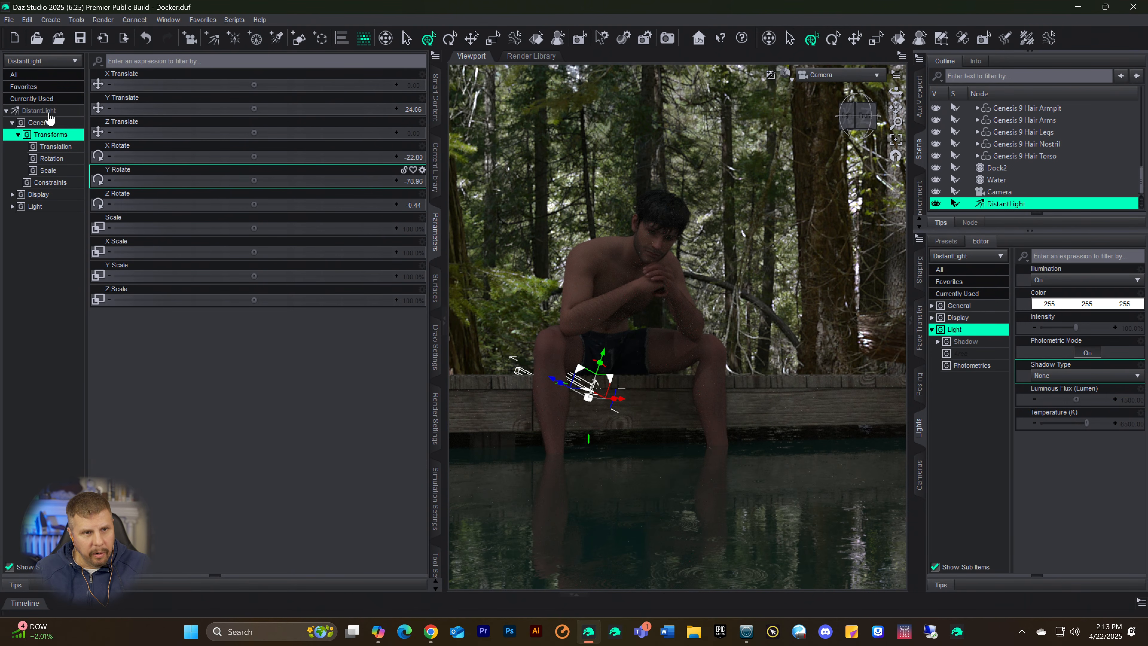
Step: Set the distant light's Luminous Flux to 41500 lumens
left_click(39, 110)
scroll(234, 351, "down", 3)
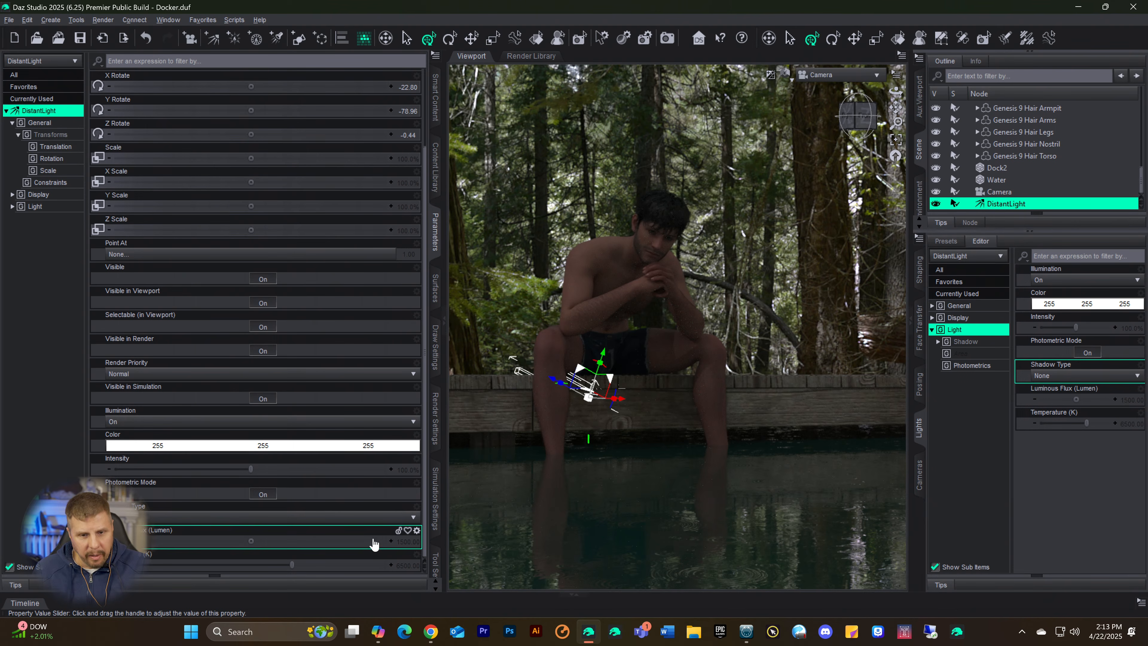
left_click(402, 543)
left_click(244, 537)
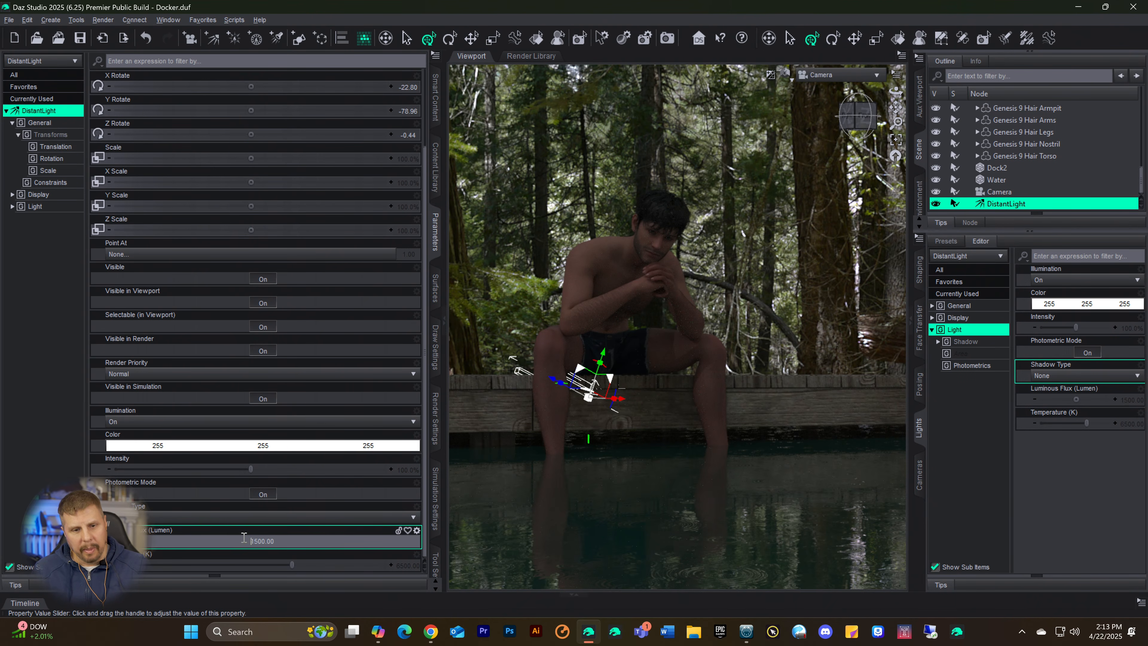
type("4")
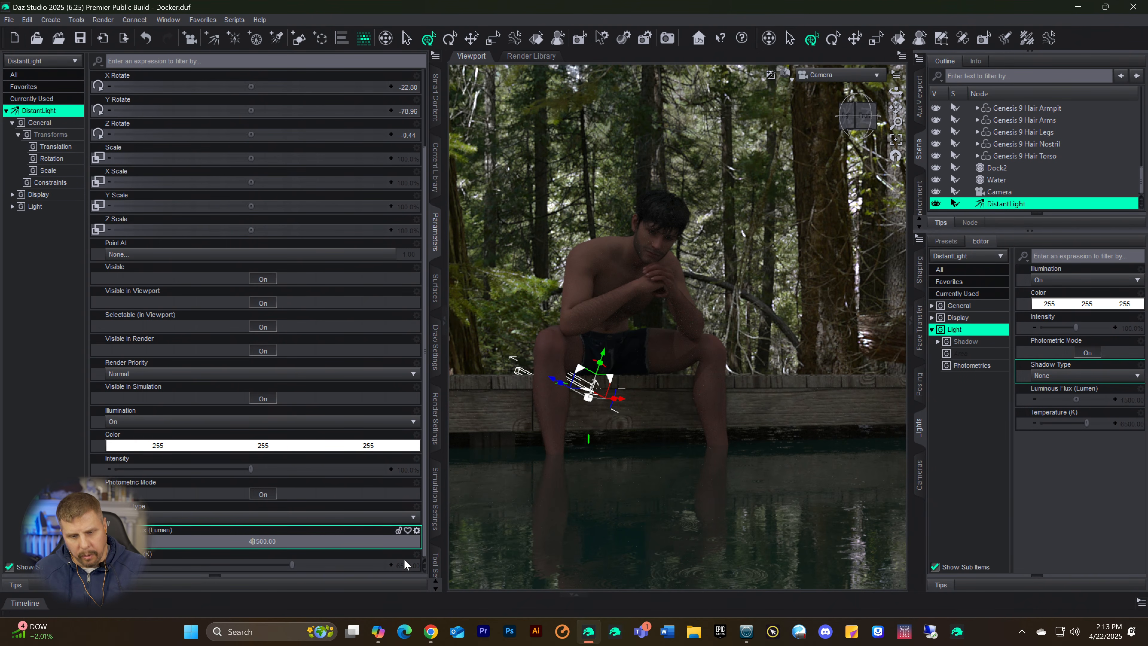
key("Return")
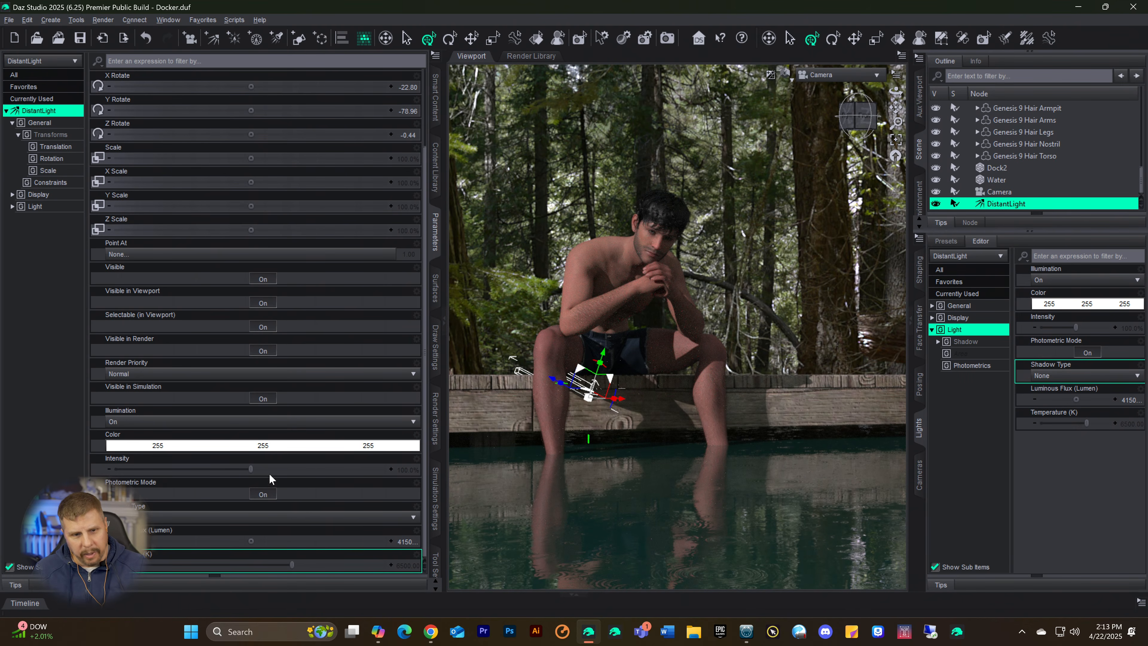
Step: Set the distant light's Temperature to about 5361.05 K and clear the selection
left_click(236, 563)
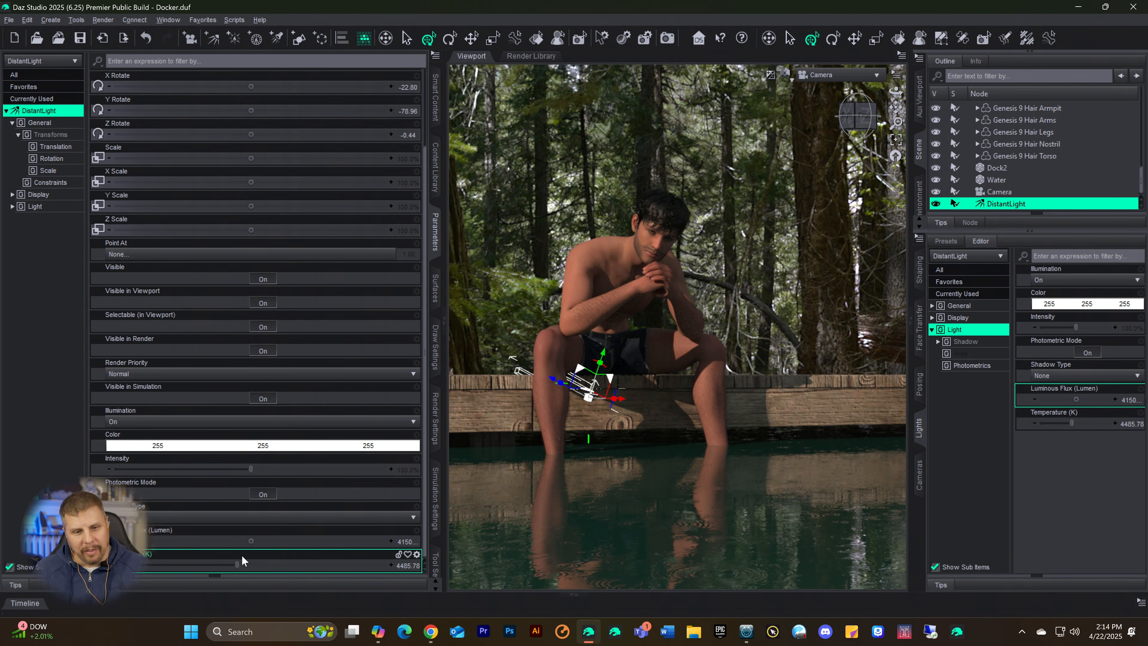
left_click_drag(252, 571, 267, 570)
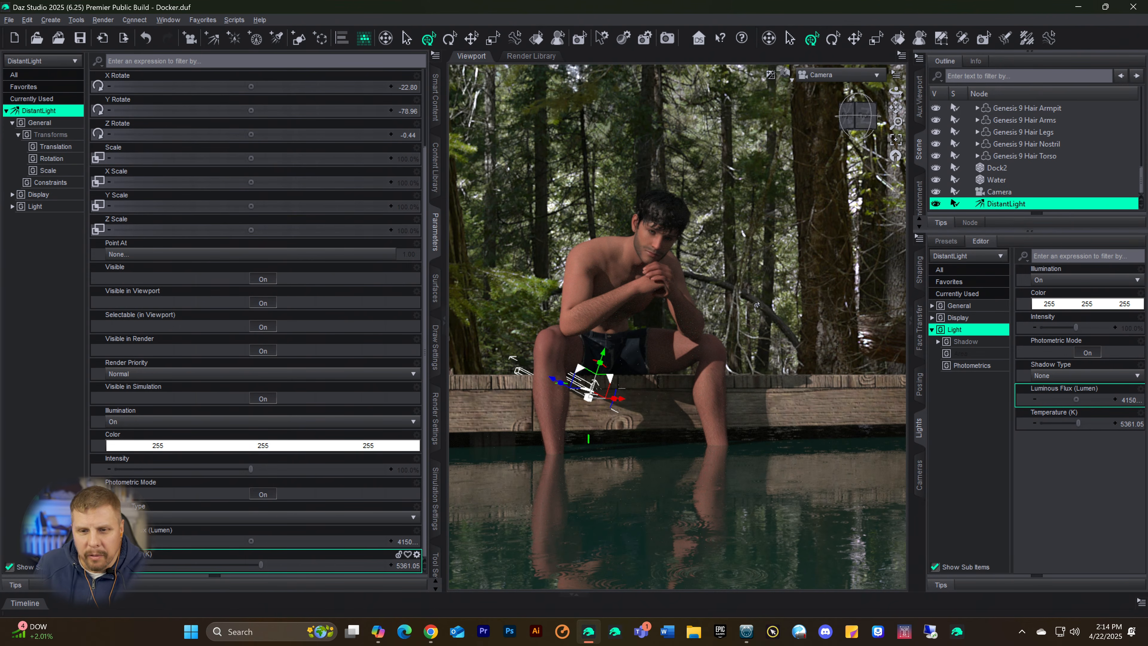
left_click(641, 130)
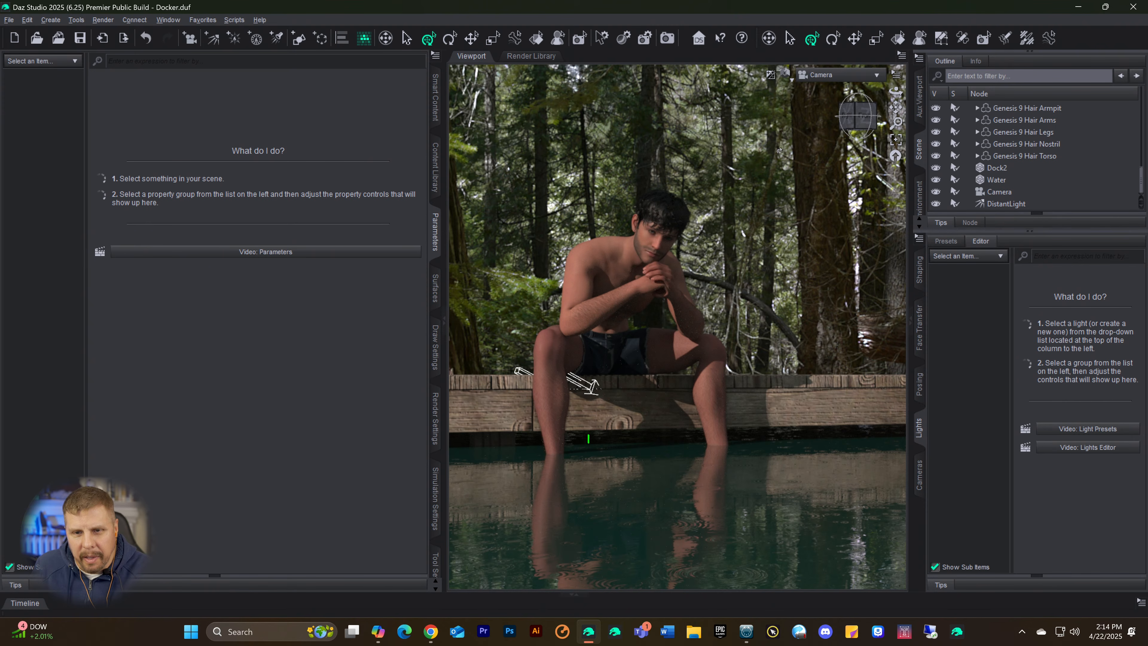
Step: Save the current scene under its existing file name
key("ctrl+s")
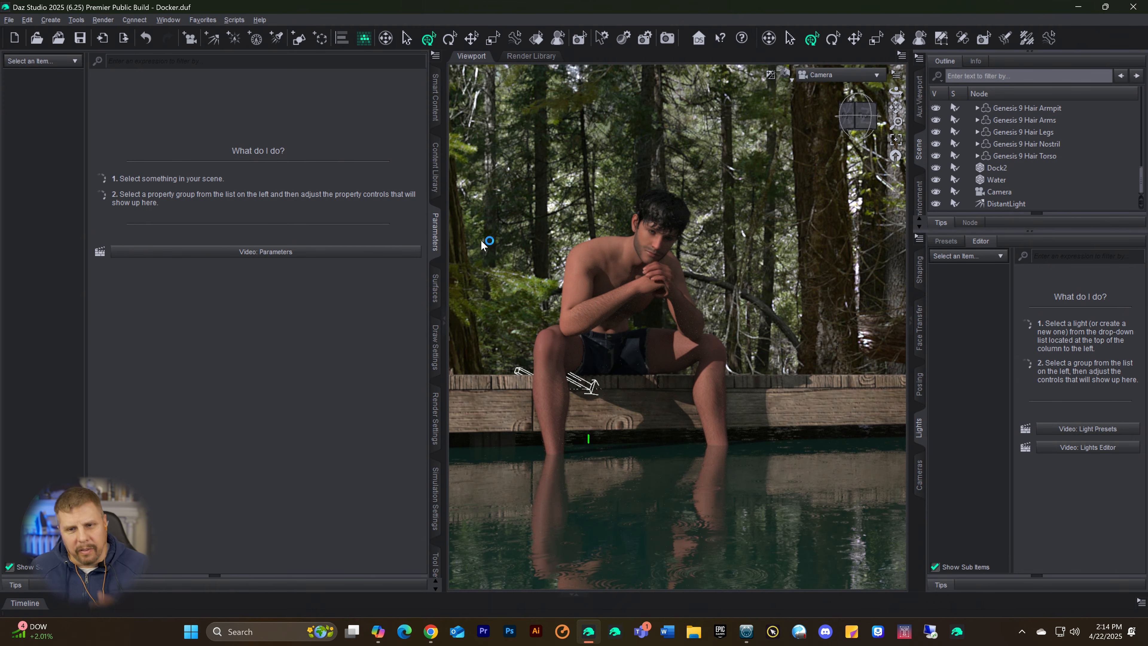
key("ctrl+9")
key("ctrl+0")
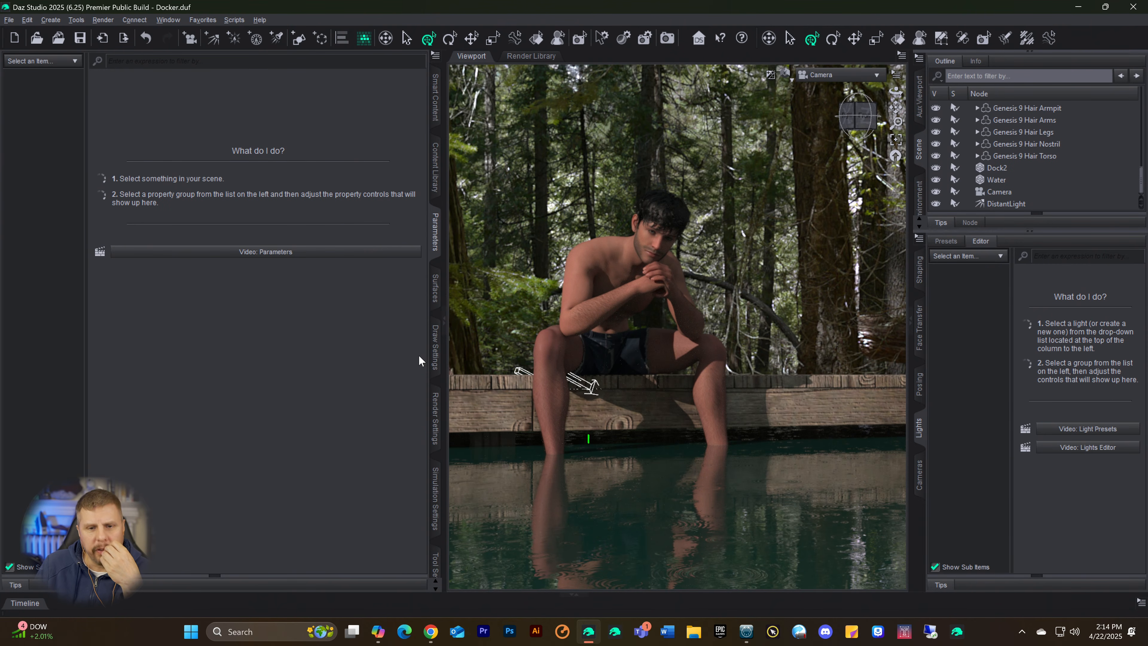
Step: Show the General render settings and unlock the global Pixel Size and Aspect Ratio
left_click(433, 419)
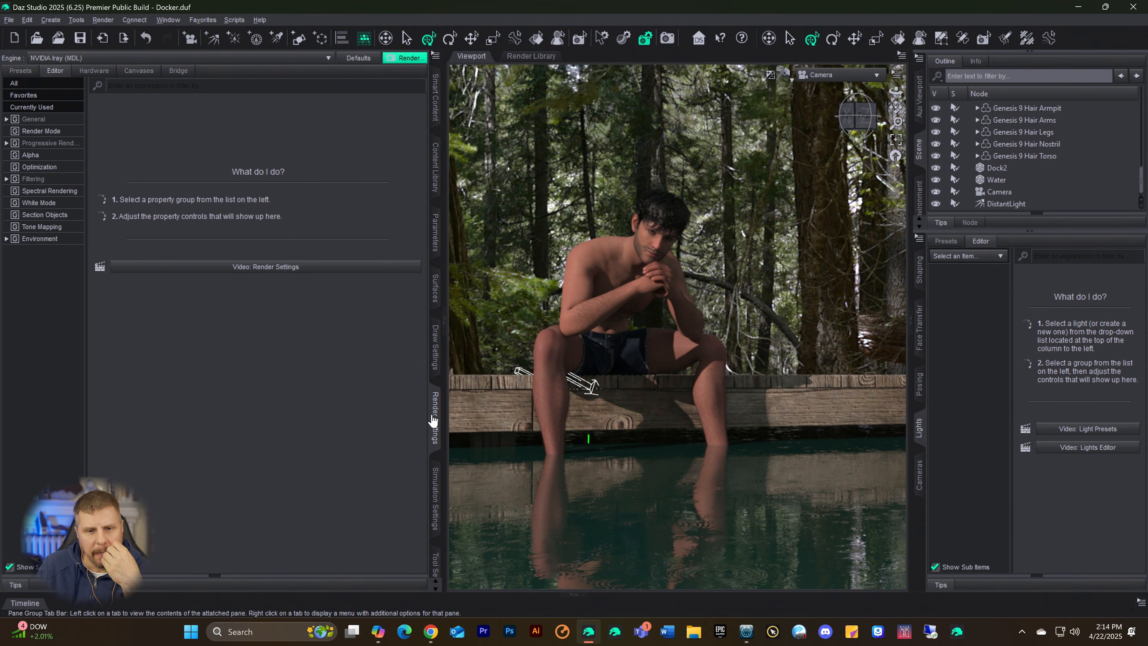
left_click(28, 119)
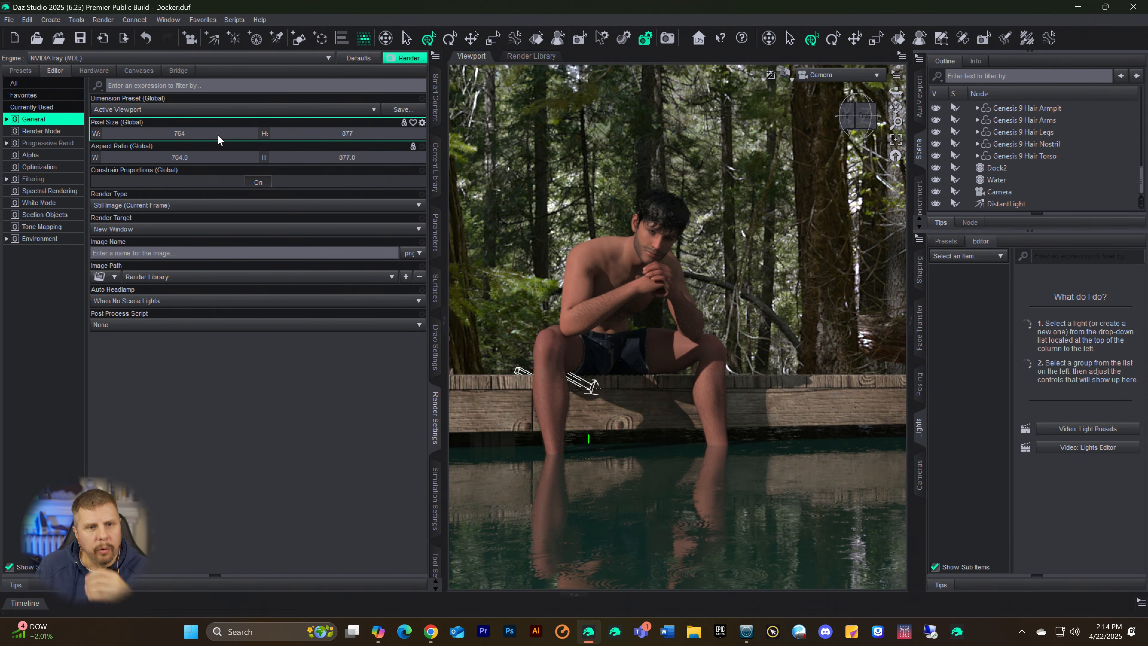
left_click(132, 135)
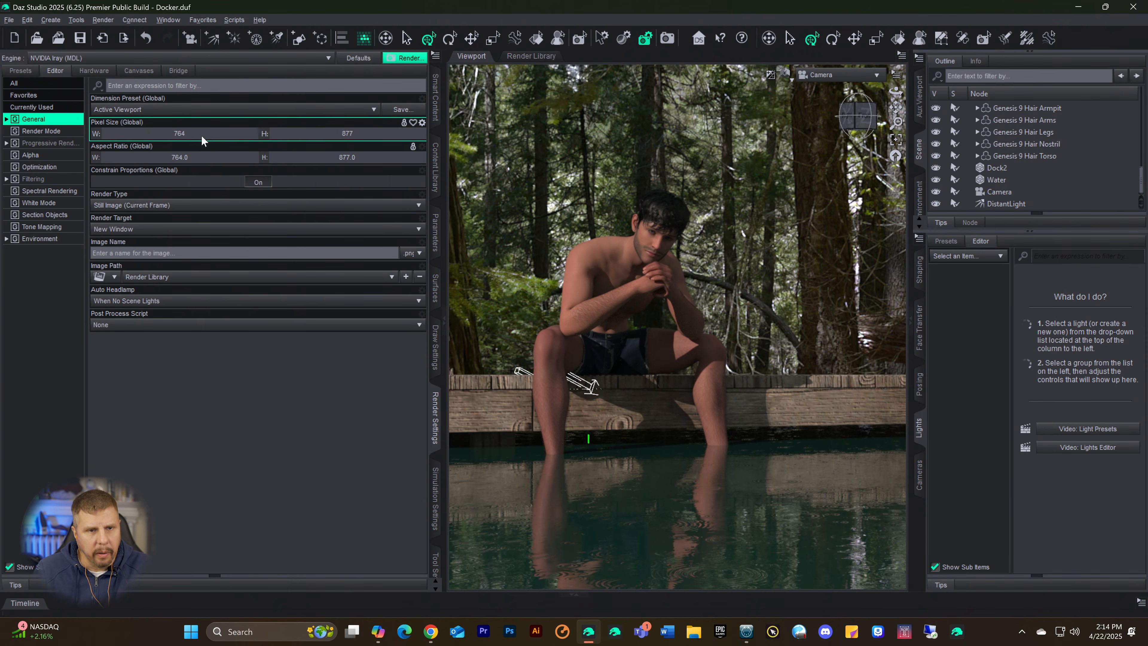
left_click(106, 133)
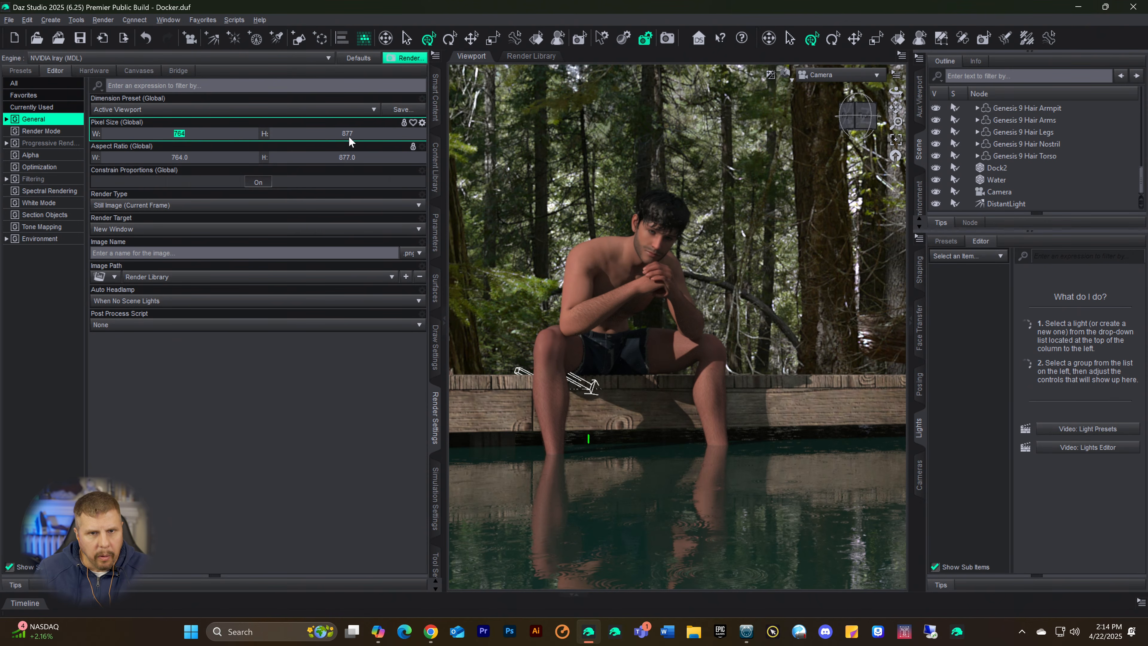
left_click(405, 124)
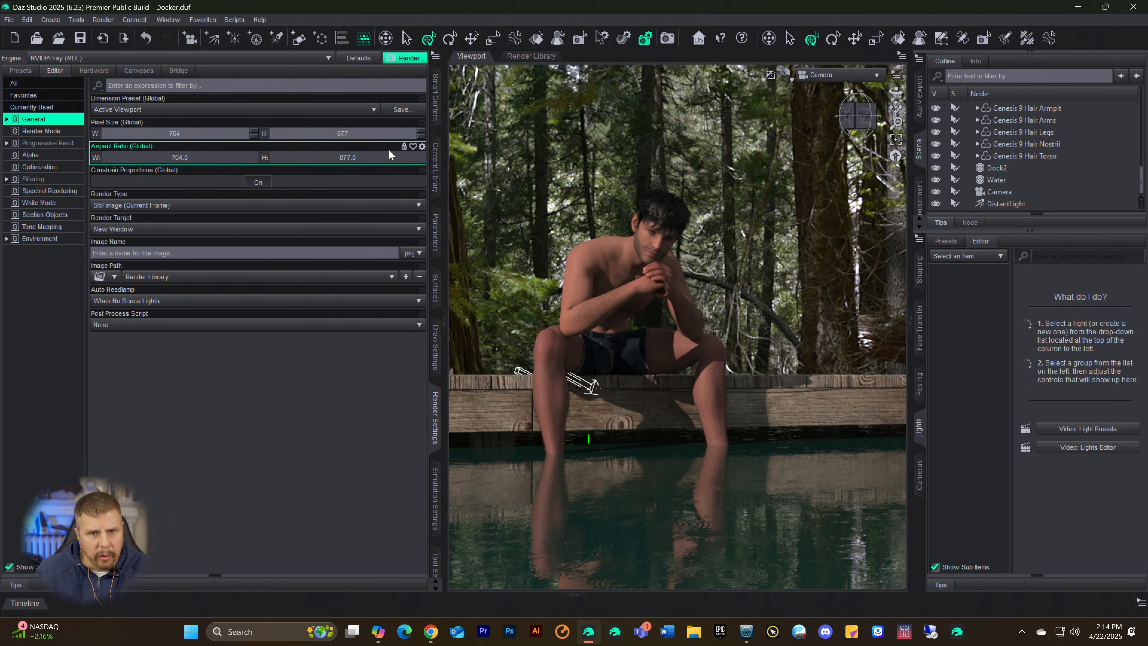
left_click(404, 147)
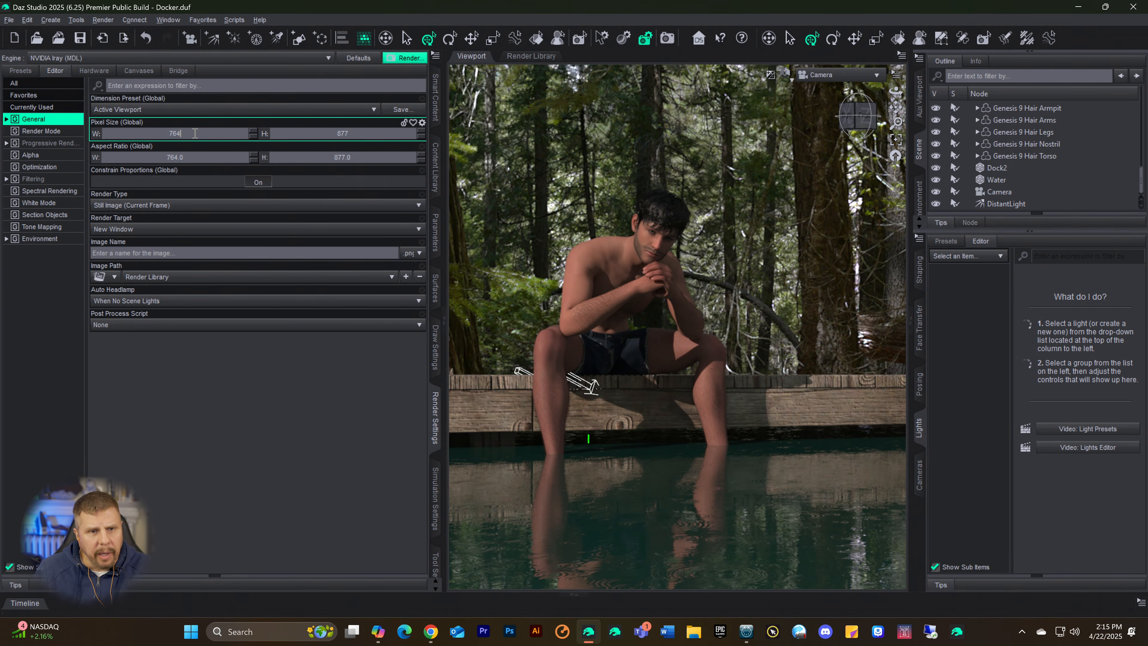
left_click_drag(195, 133, 111, 132)
key("Return")
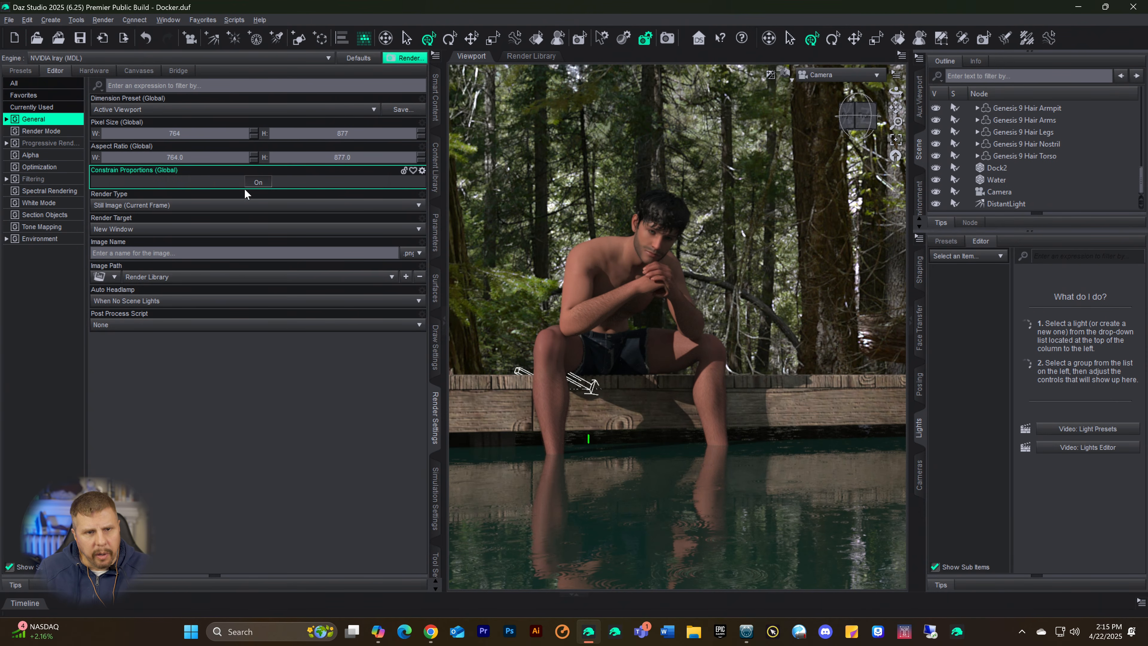
left_click(257, 182)
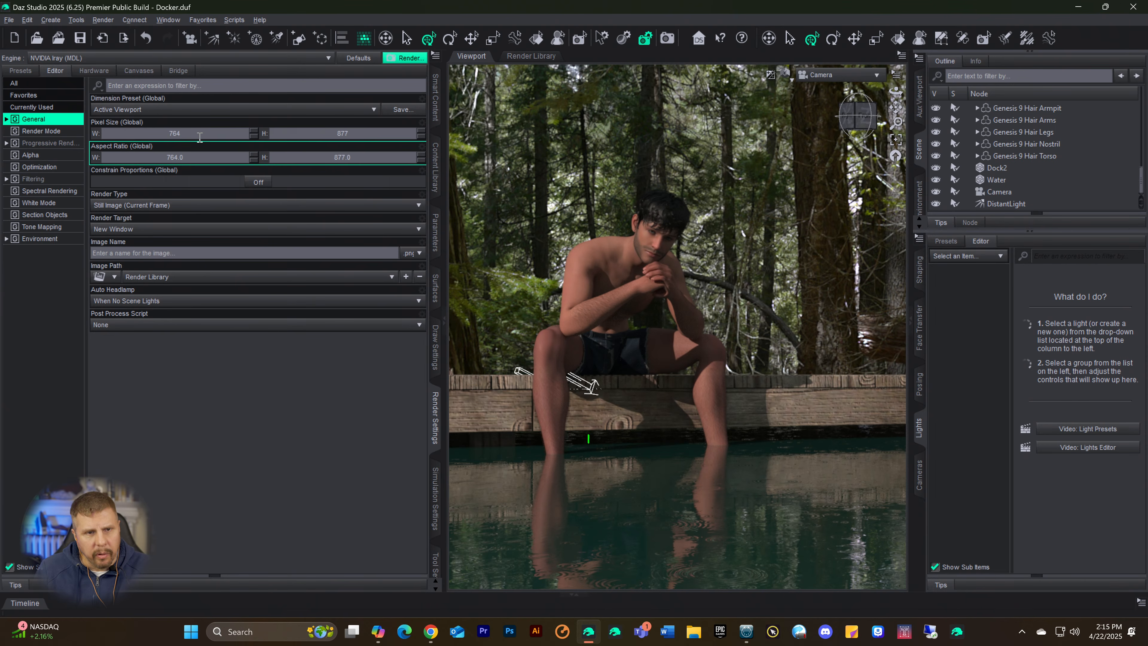
left_click(257, 182)
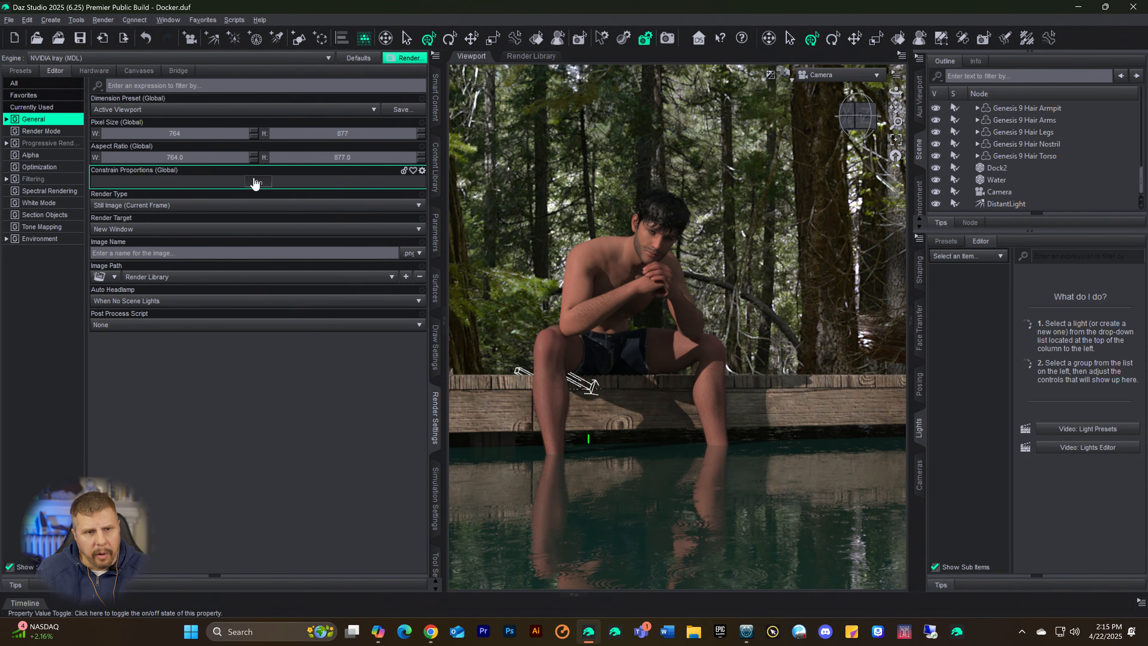
Step: Apply the Widescreen (16:9) dimension preset to the render and set the pixel width to 2000
left_click(185, 111)
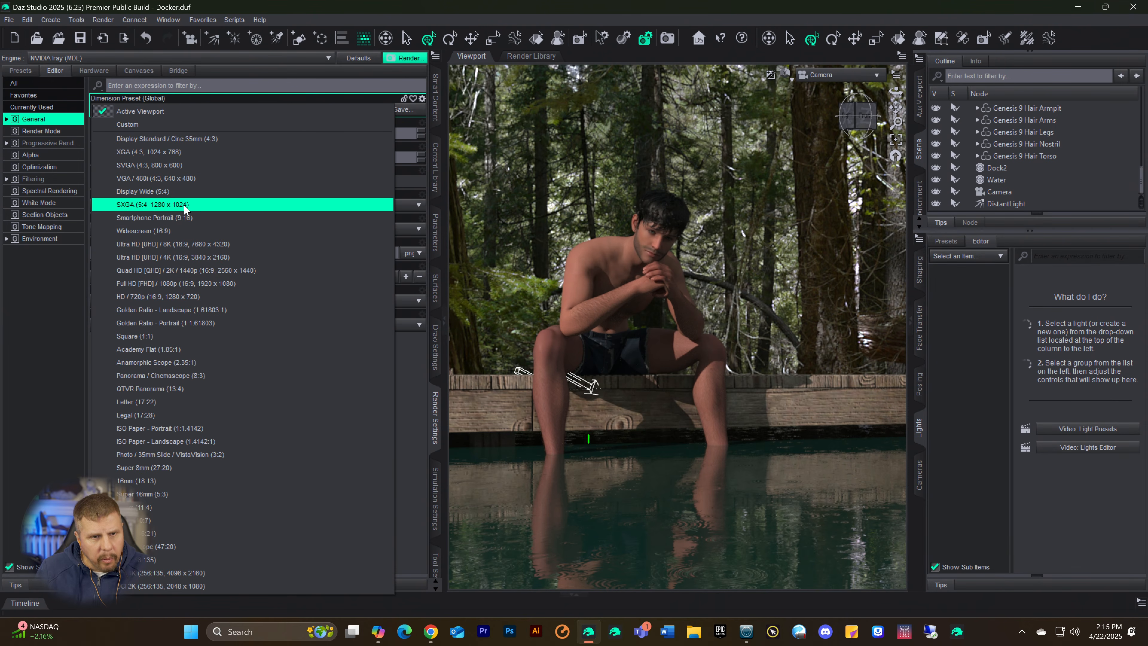
left_click(168, 231)
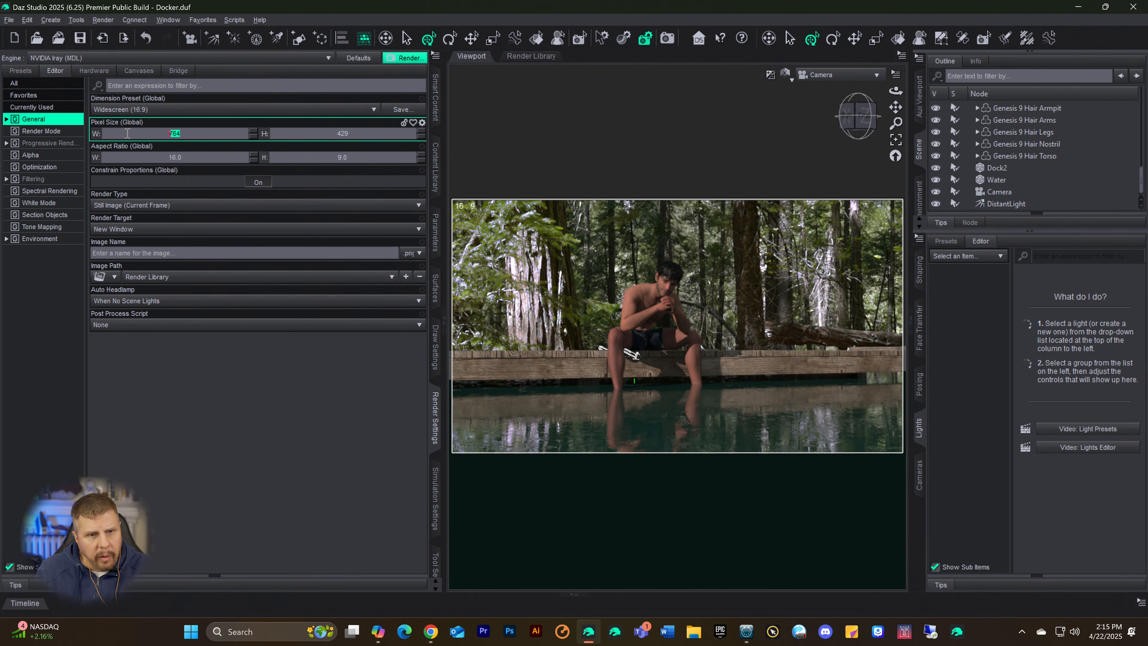
type("200")
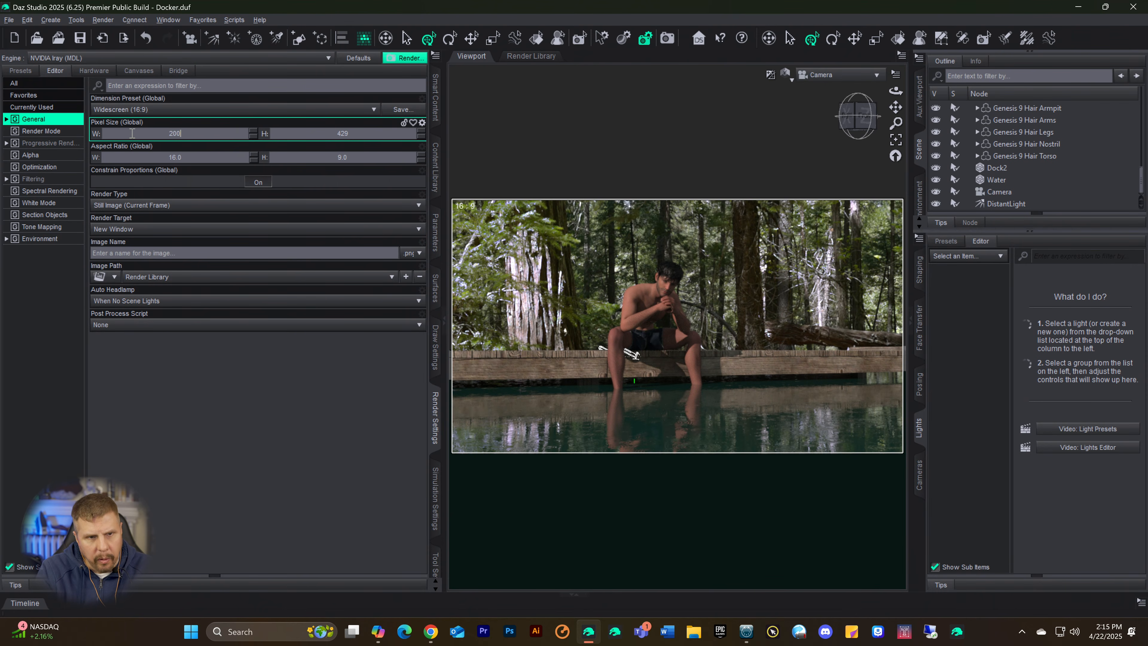
type("0")
key("Return")
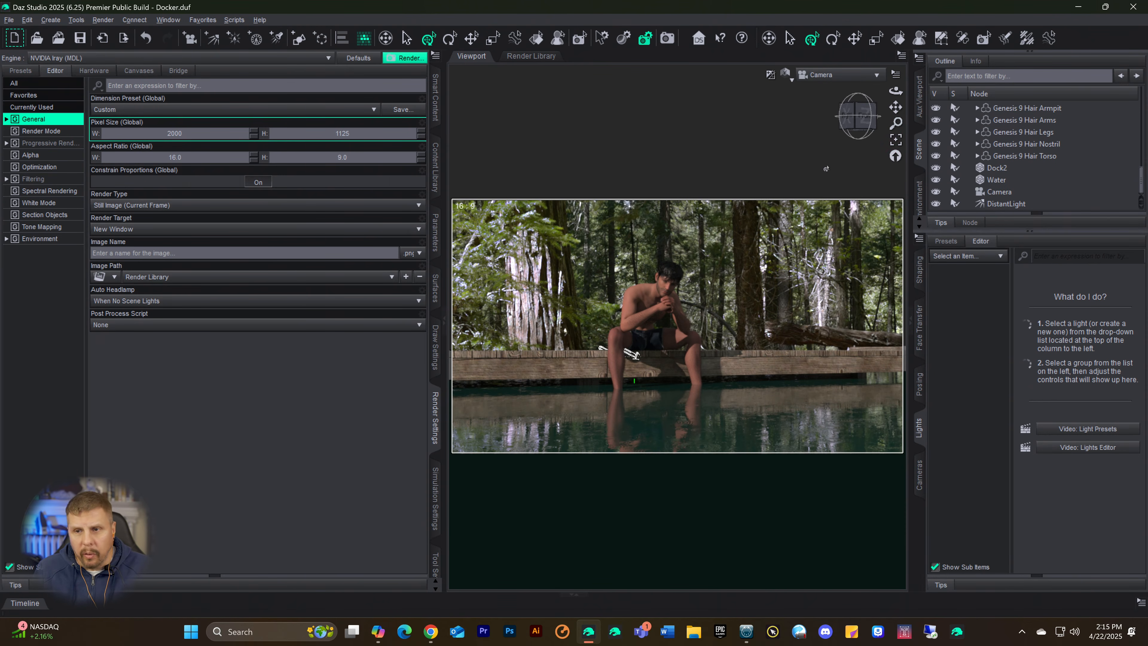
Step: Select the whole Genesis 9 figure and show the Skin9 category from Files > Figures in the Content Library categories
scroll(1018, 170, "up", 5)
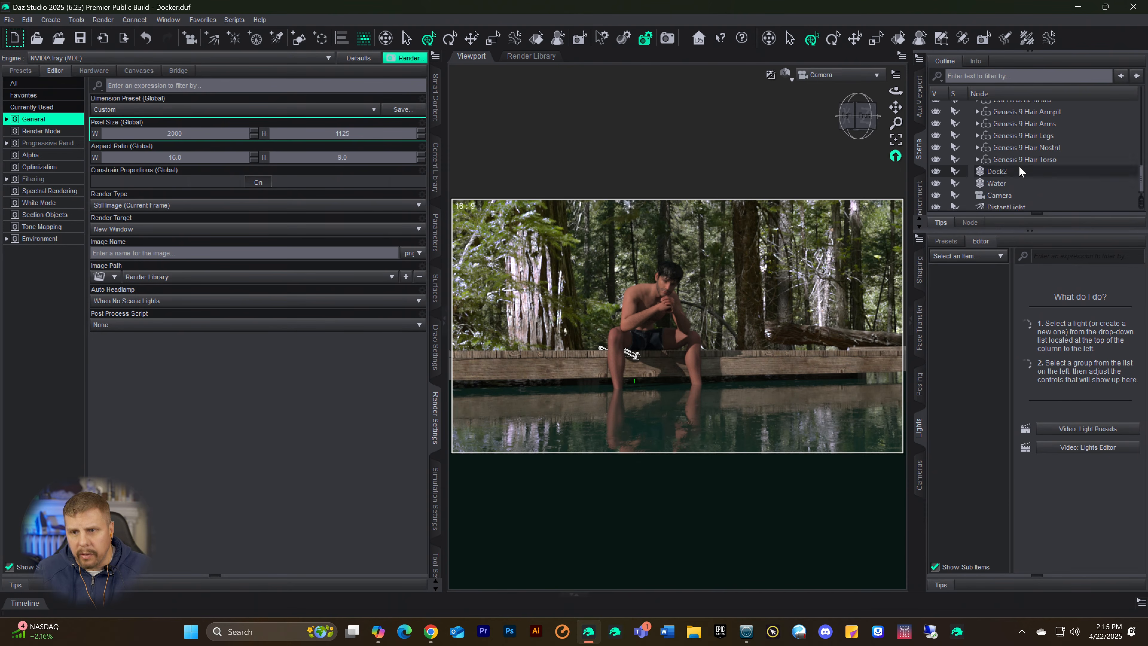
scroll(1012, 158, "up", 6)
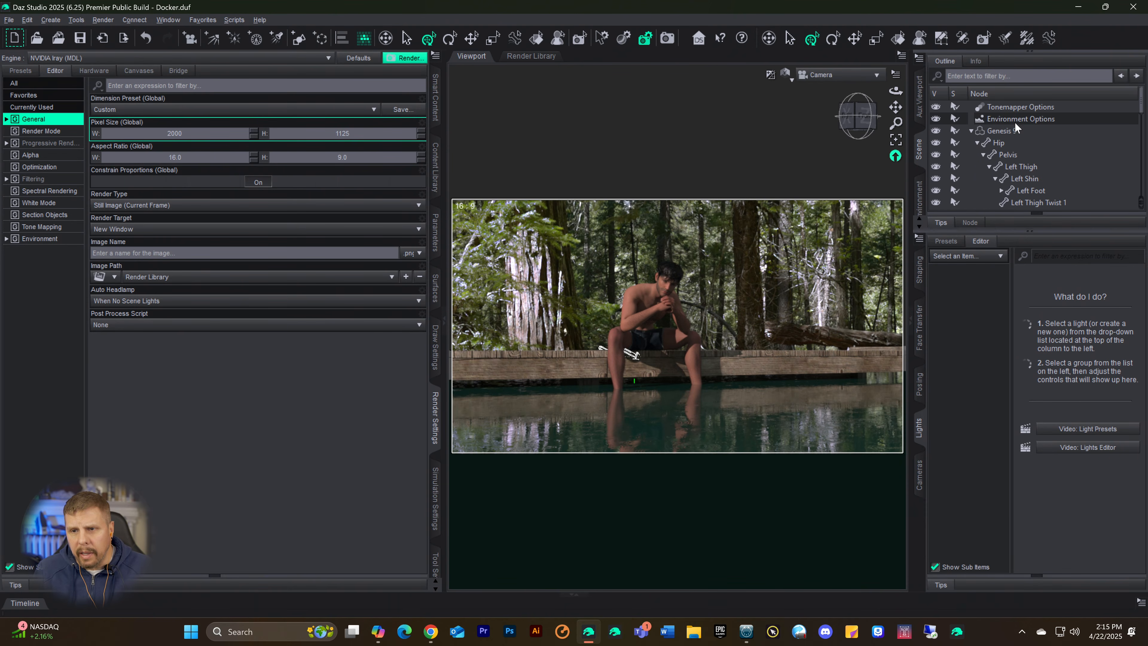
left_click(1005, 131)
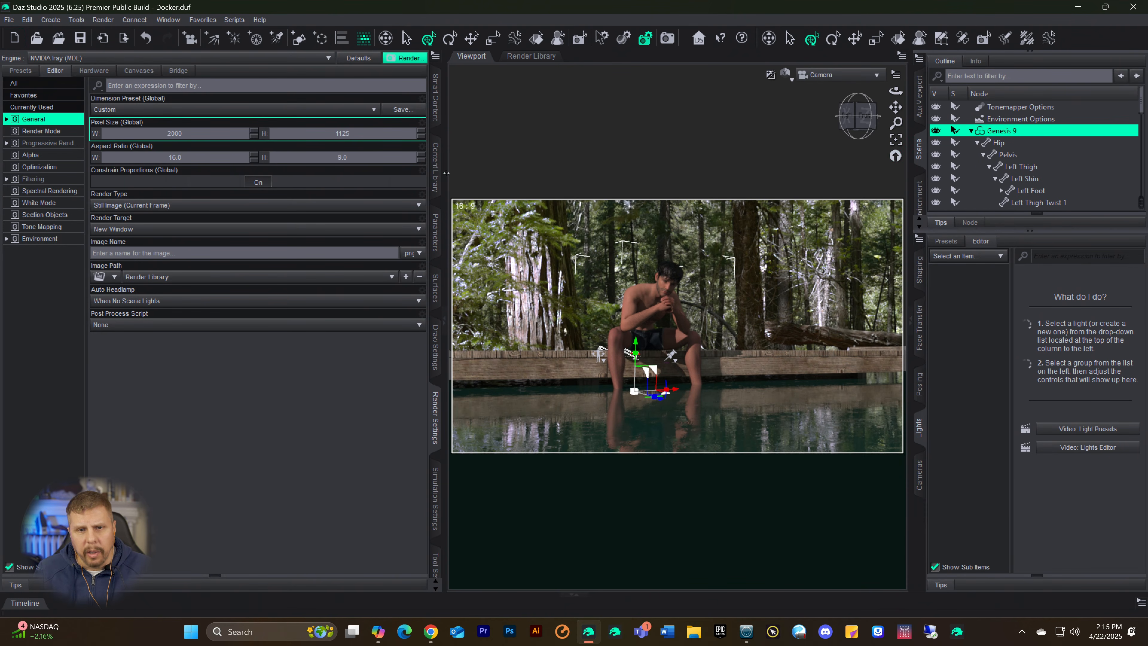
left_click(435, 186)
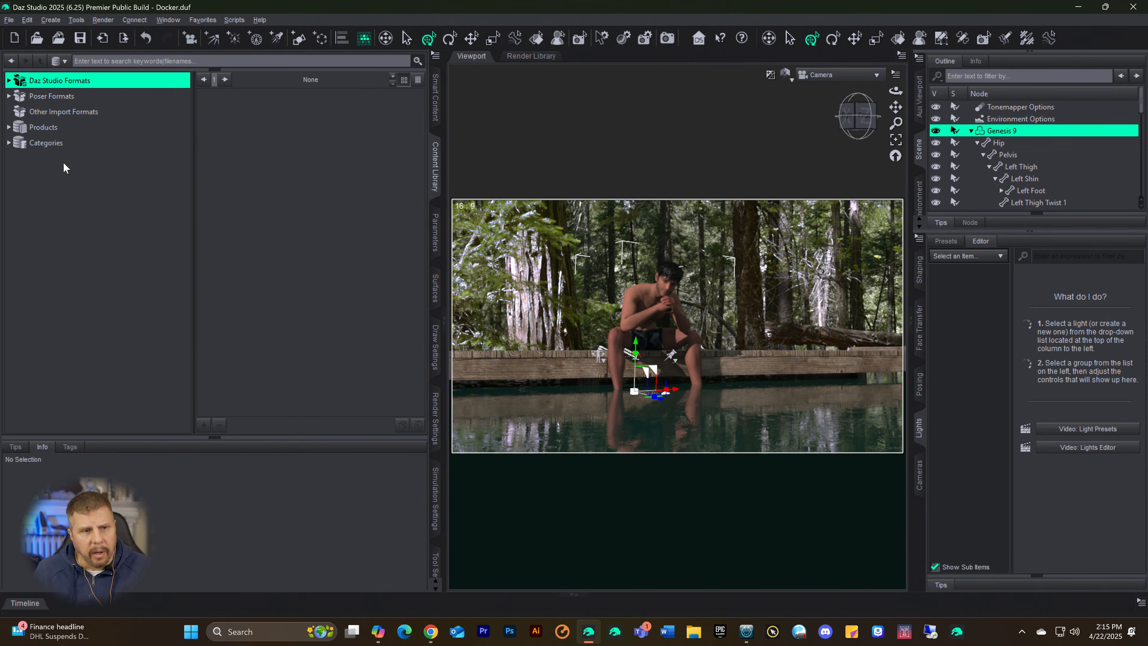
left_click(9, 128)
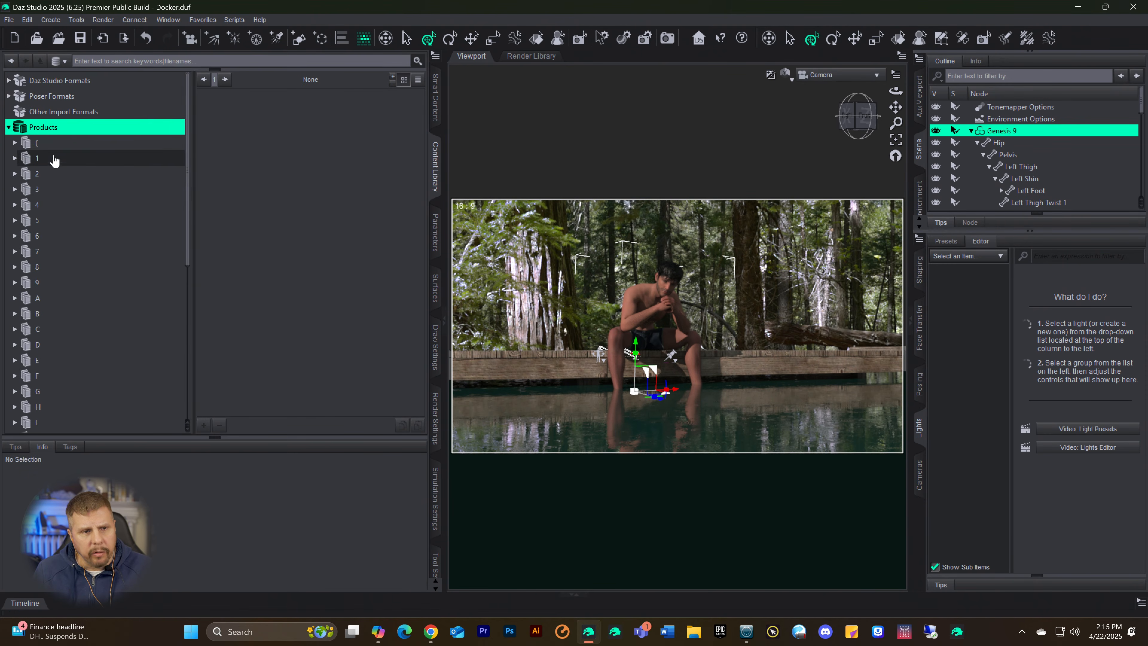
left_click(9, 129)
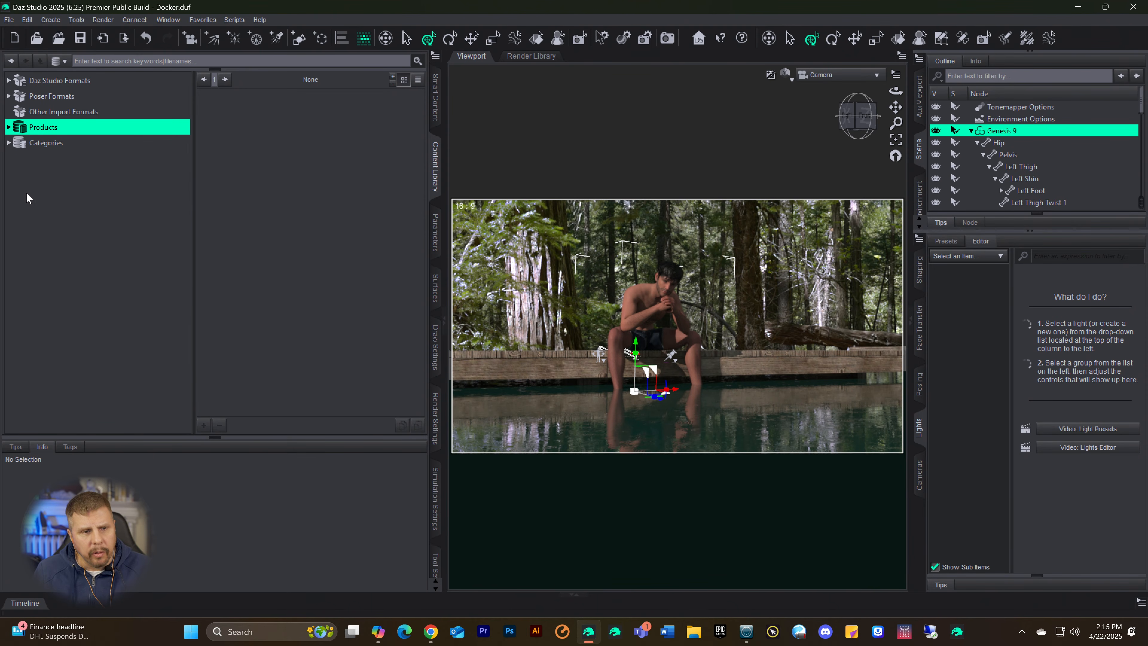
left_click(9, 144)
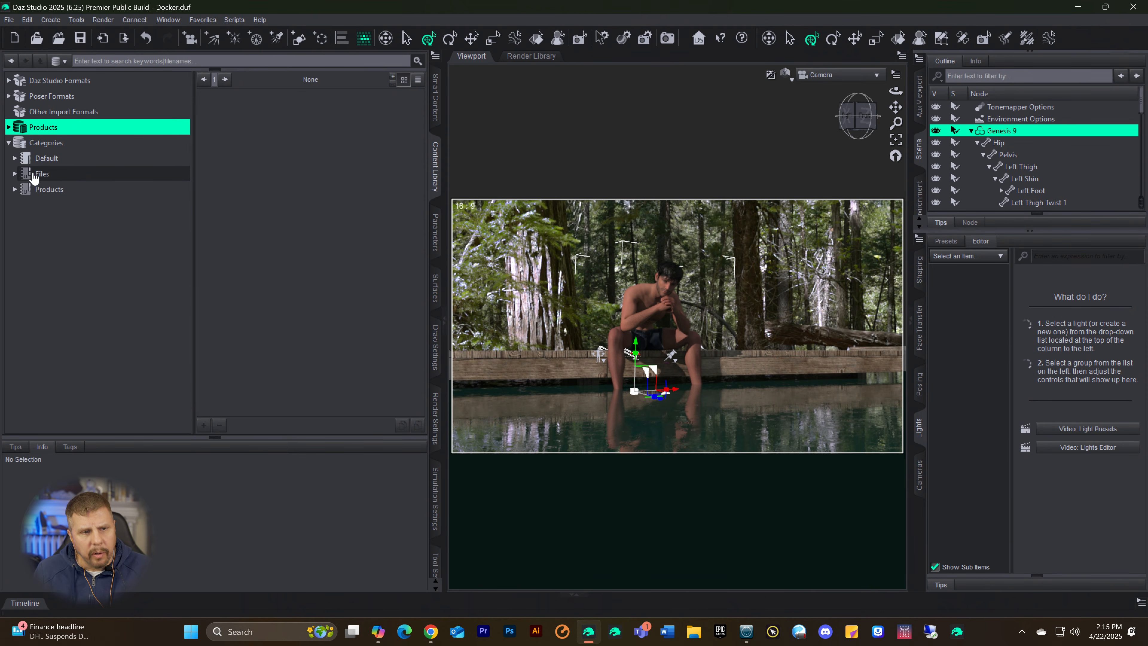
left_click(15, 175)
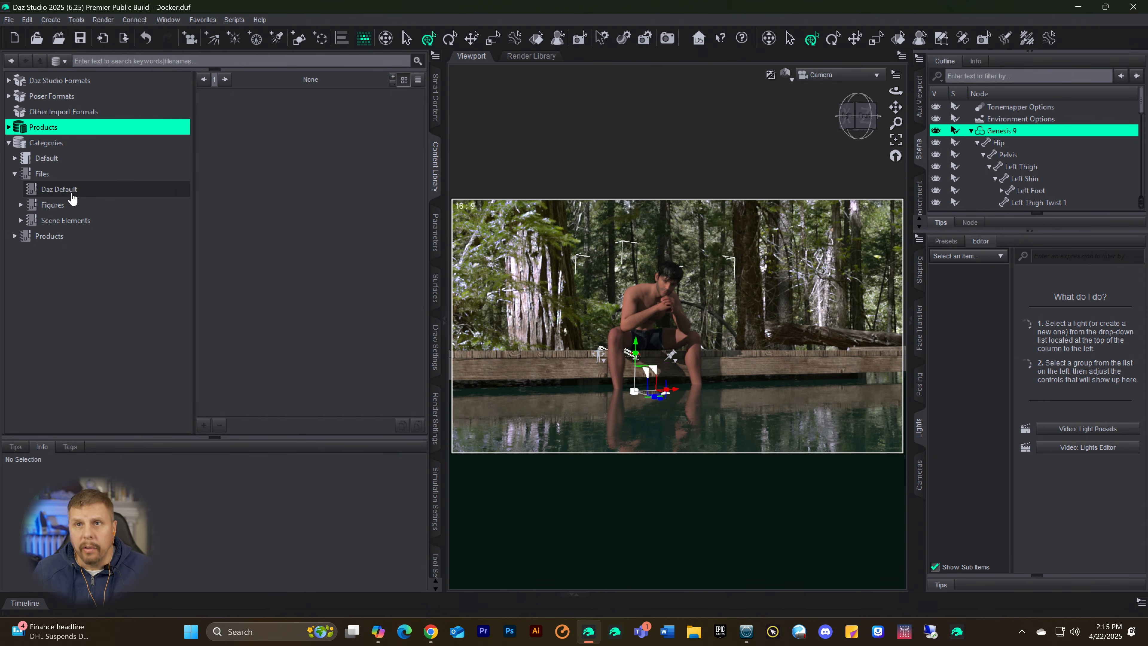
left_click(45, 207)
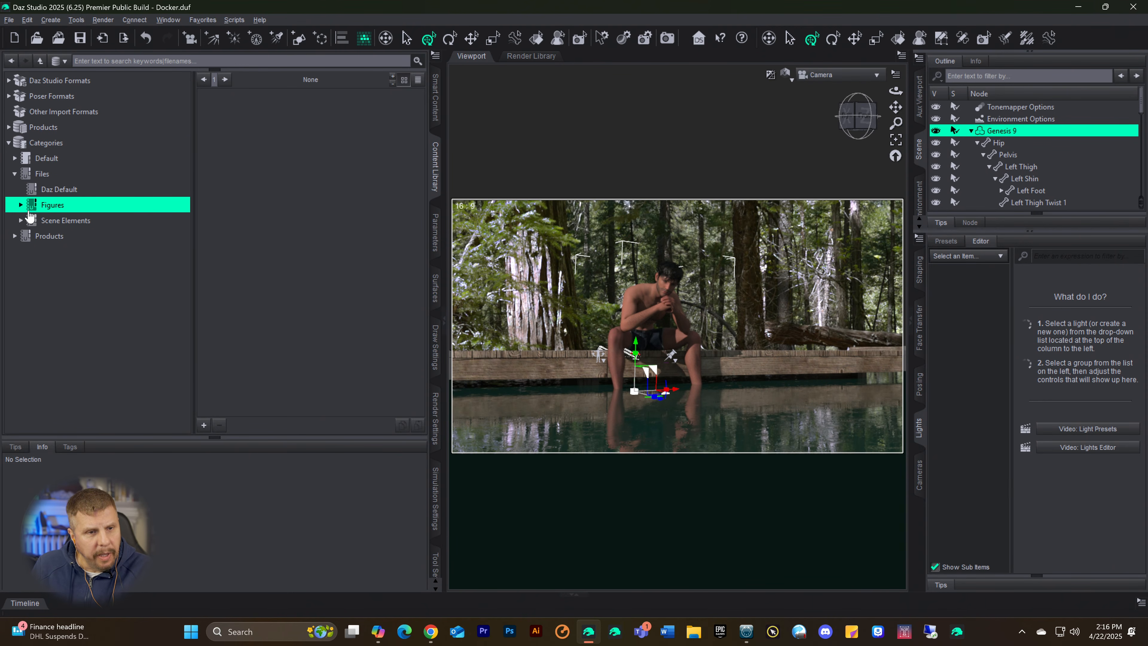
left_click(20, 206)
scroll(95, 287, "down", 2)
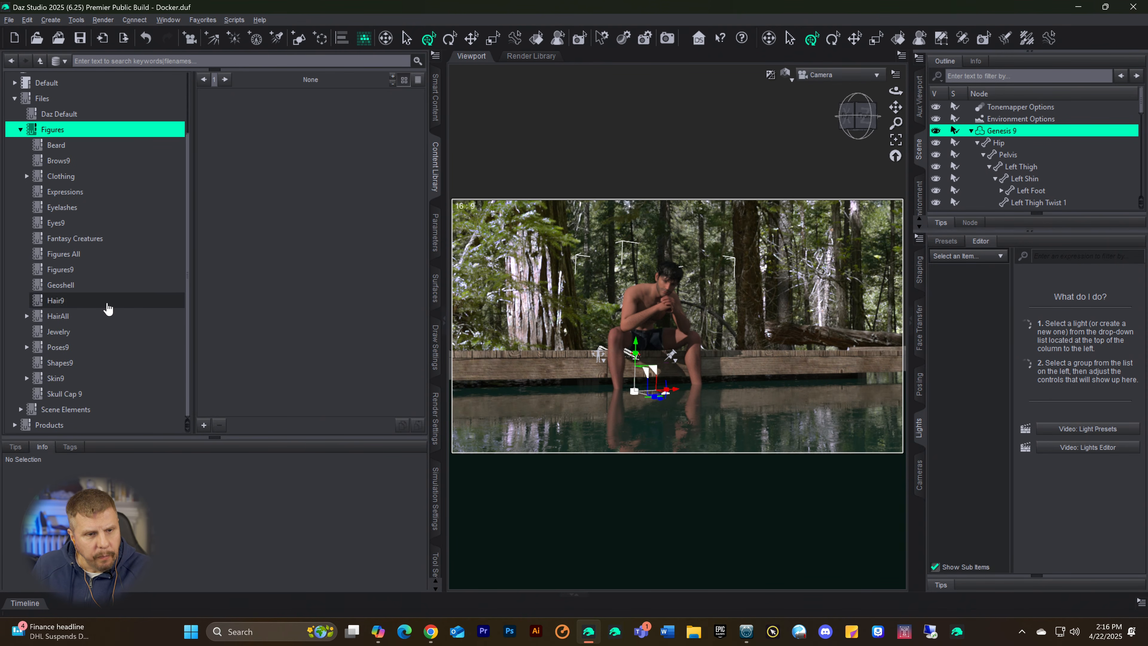
left_click(55, 379)
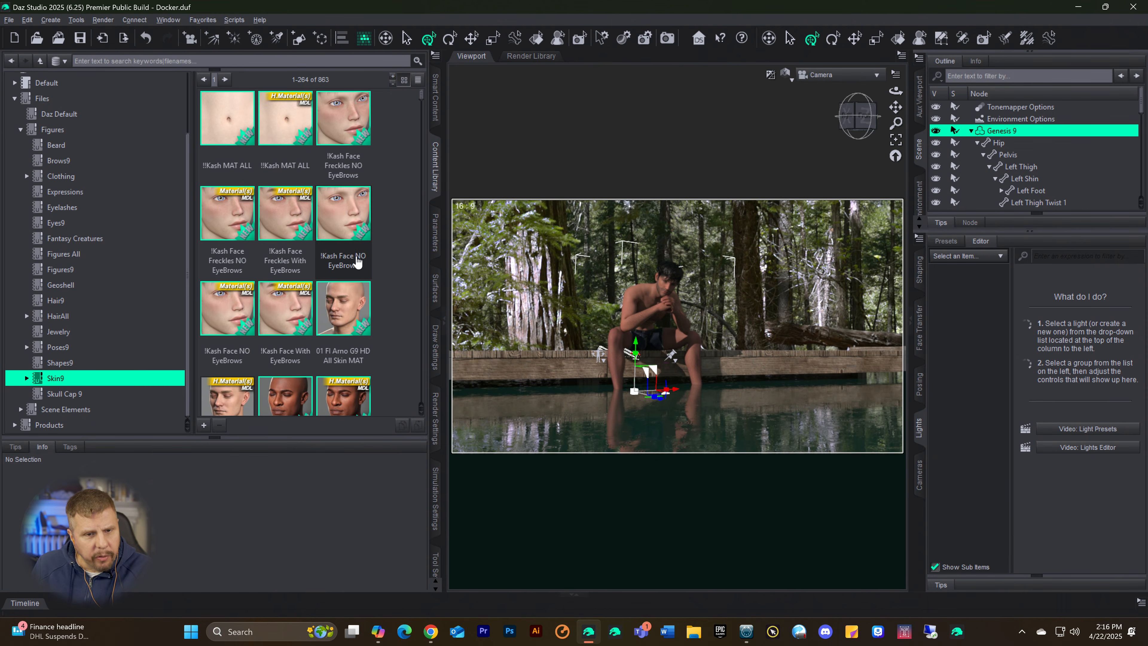
Step: Try the Dain 9 All MAT Young Adult skin material on the Genesis 9 figure
scroll(349, 274, "down", 2)
scroll(350, 274, "down", 6)
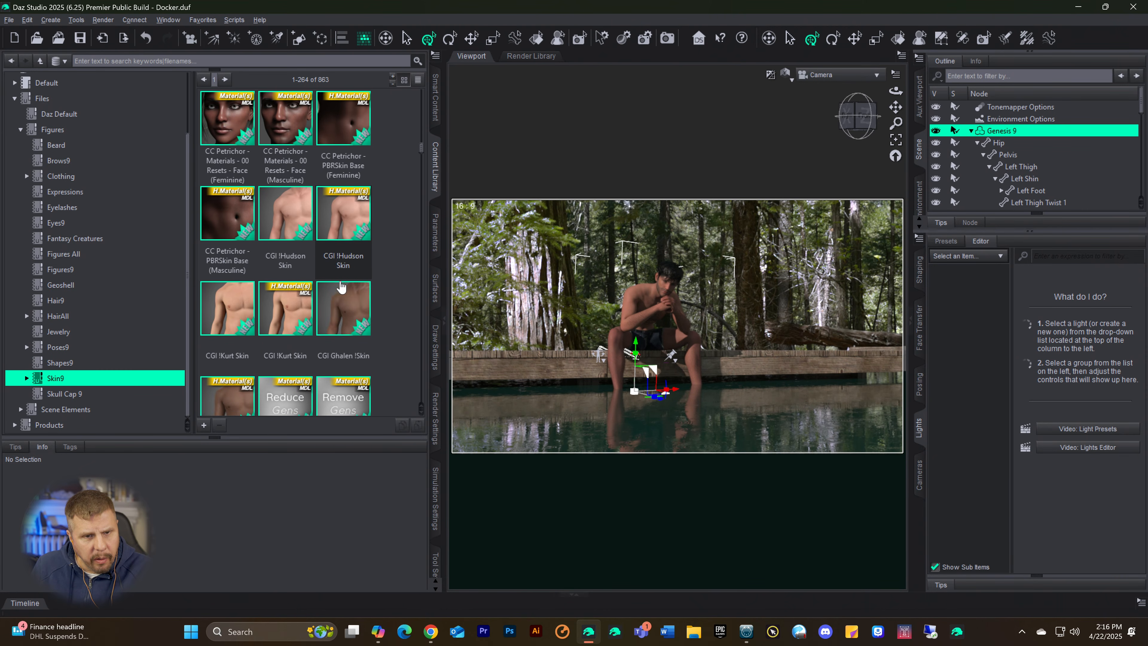
scroll(328, 295, "down", 10)
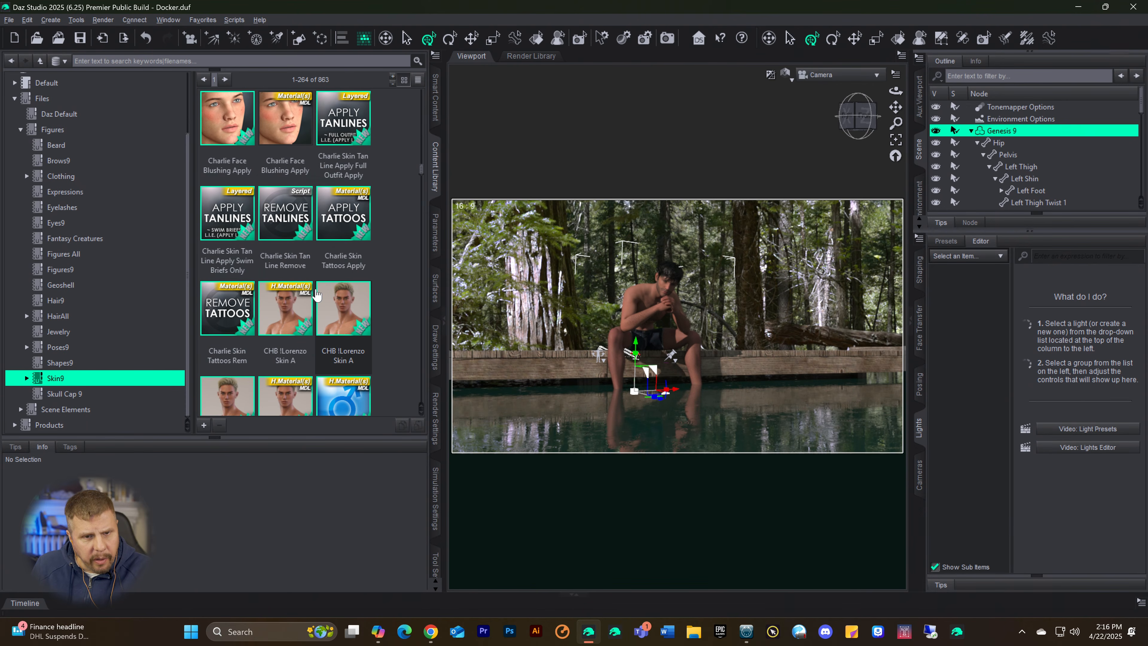
scroll(317, 295, "down", 10)
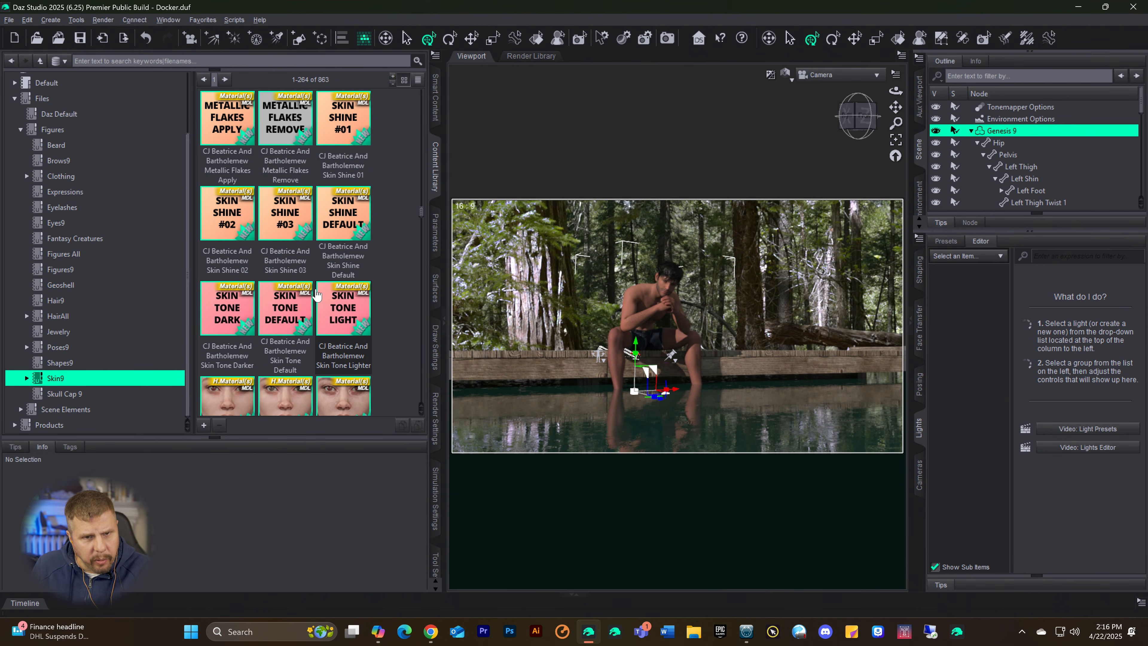
scroll(316, 295, "down", 8)
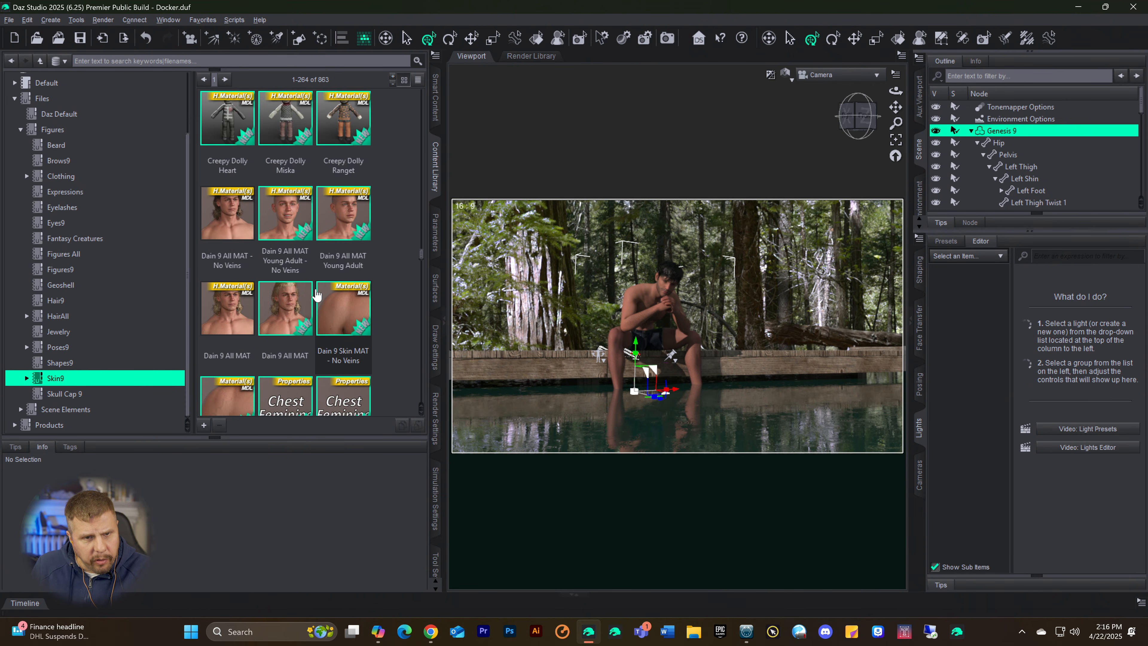
scroll(316, 295, "down", 5)
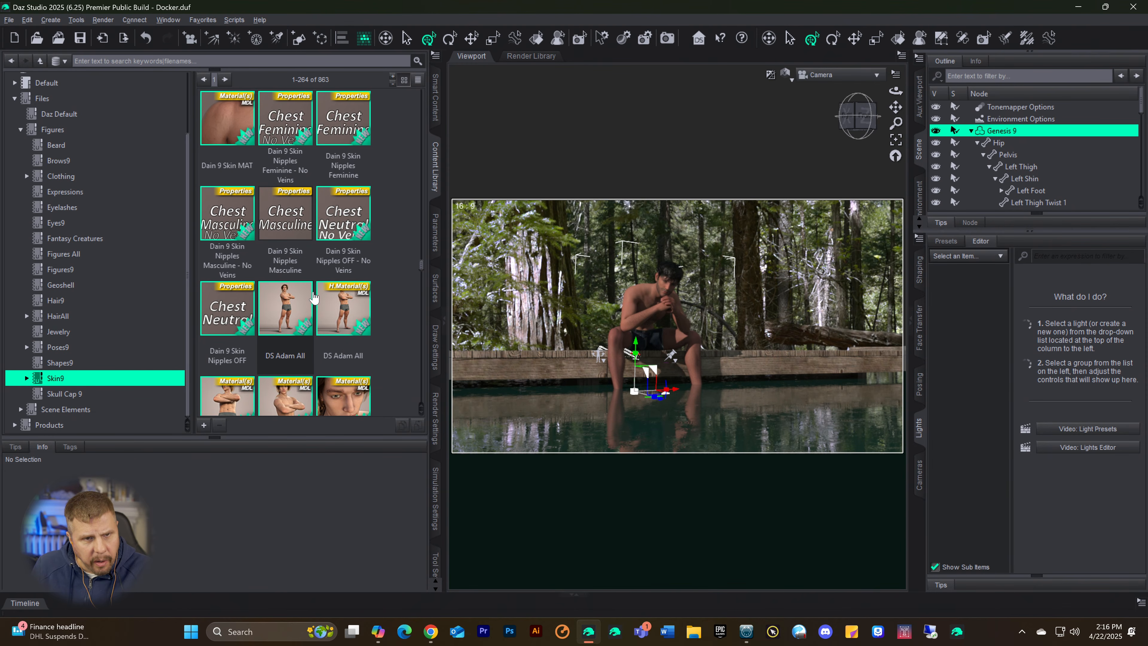
scroll(314, 296, "up", 5)
scroll(315, 297, "up", 1)
left_click(289, 226)
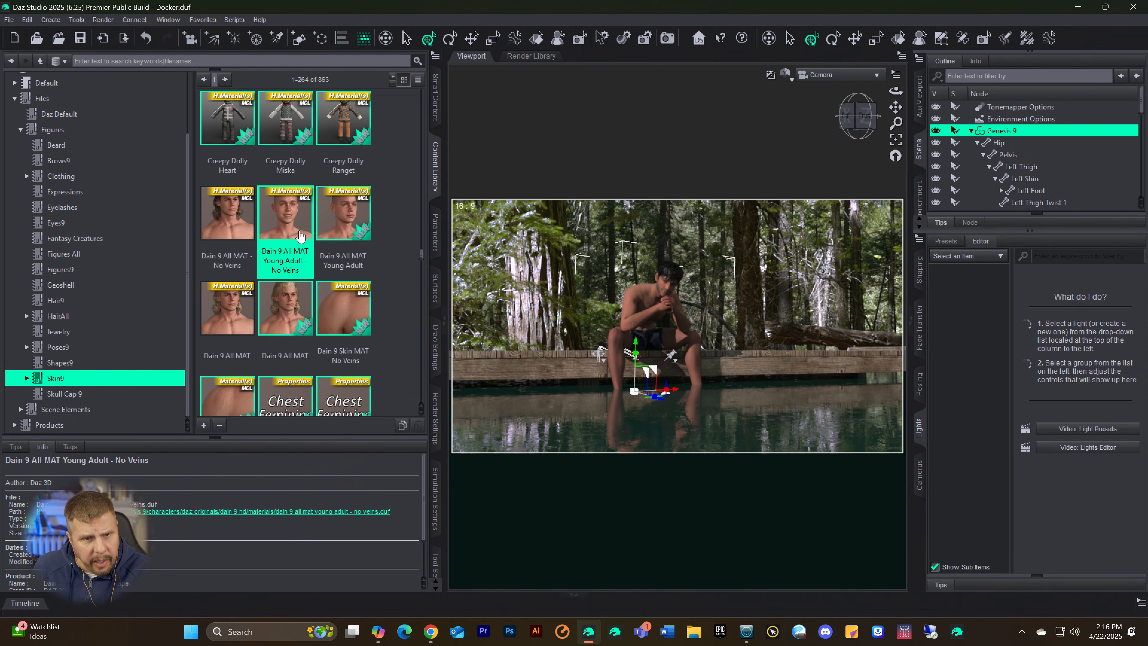
left_click(359, 226)
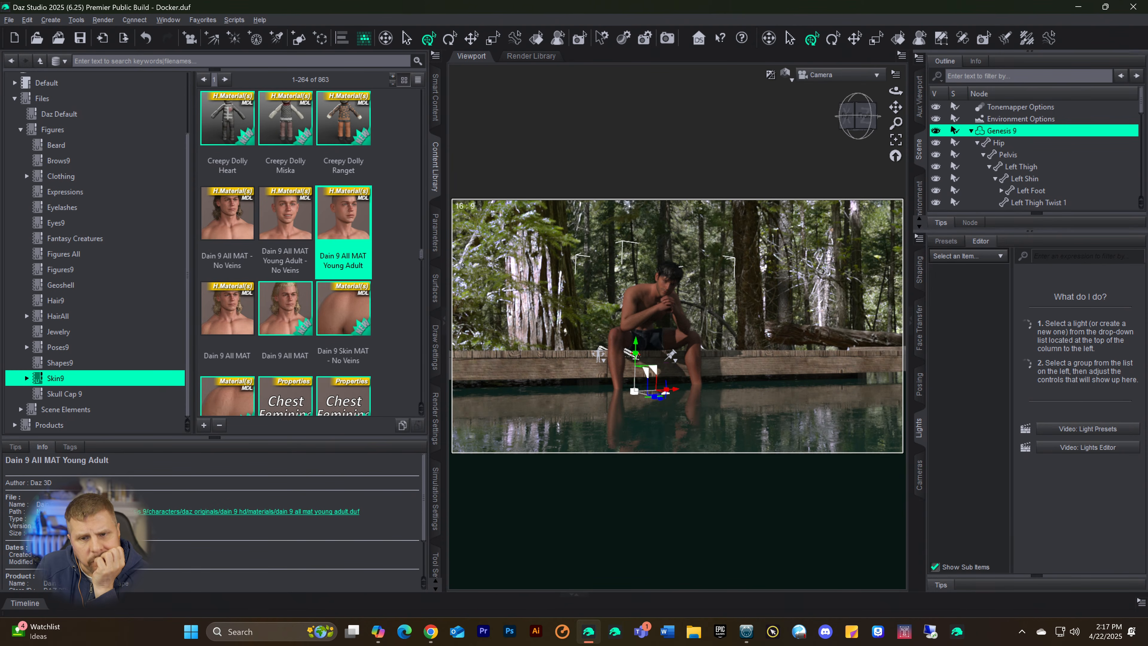
Step: Apply the E3D Aroon ALL MAT skin material to the Genesis 9 figure
scroll(312, 264, "down", 6)
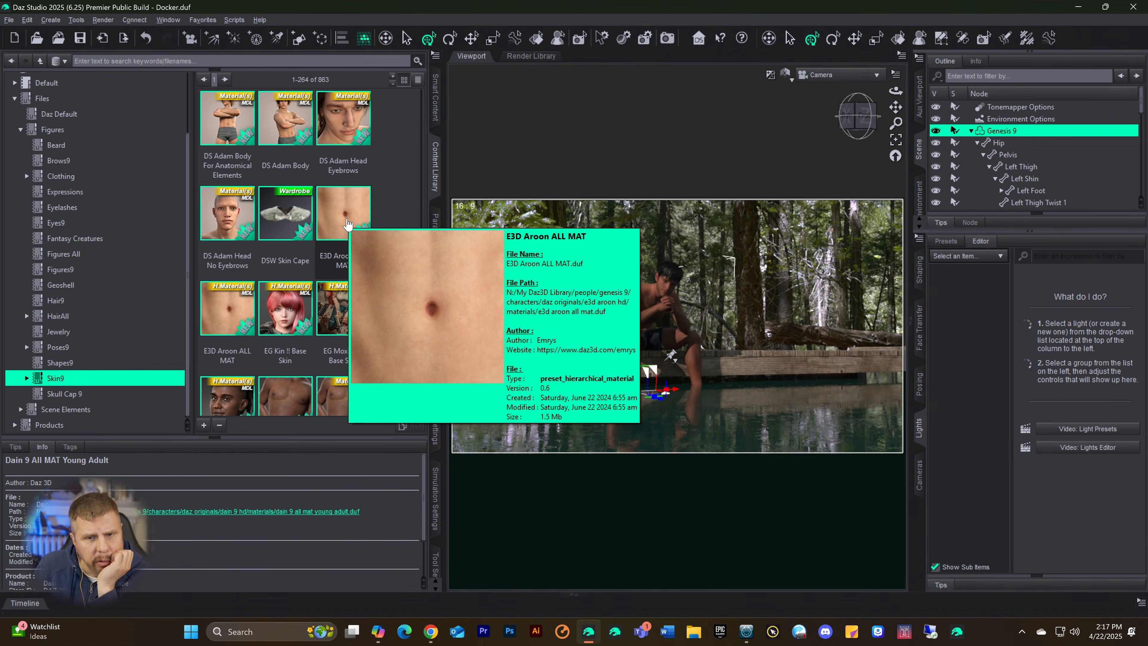
double_click(348, 224)
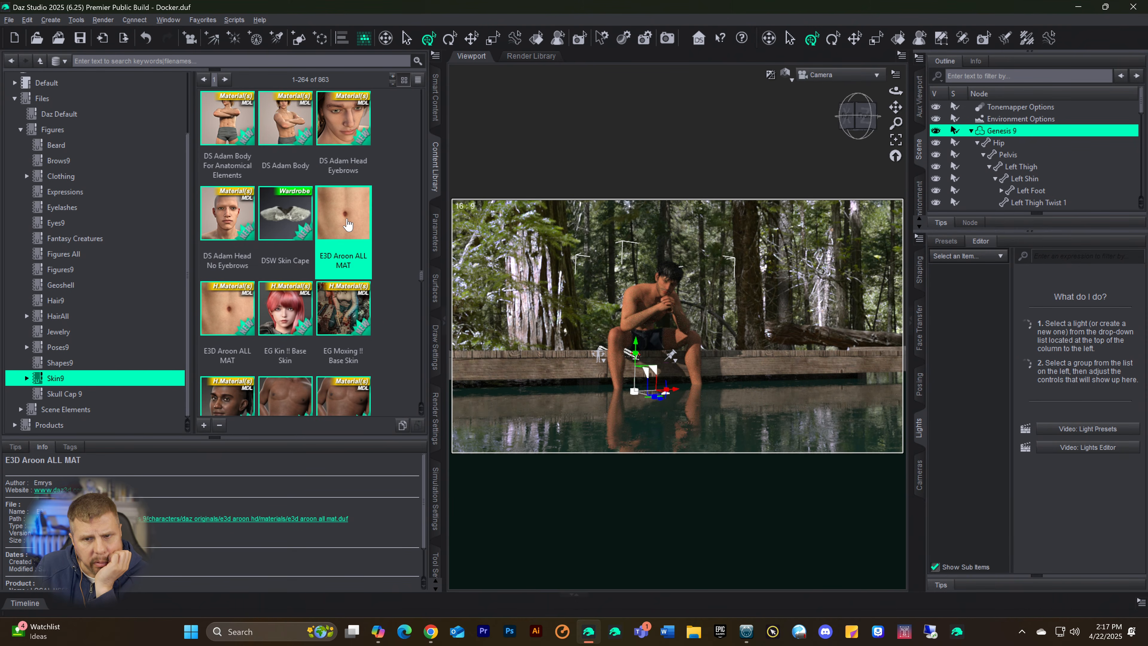
Step: Look through the first two pages of Skin9 materials for another male skin for the Genesis 9 figure
scroll(347, 223, "down", 10)
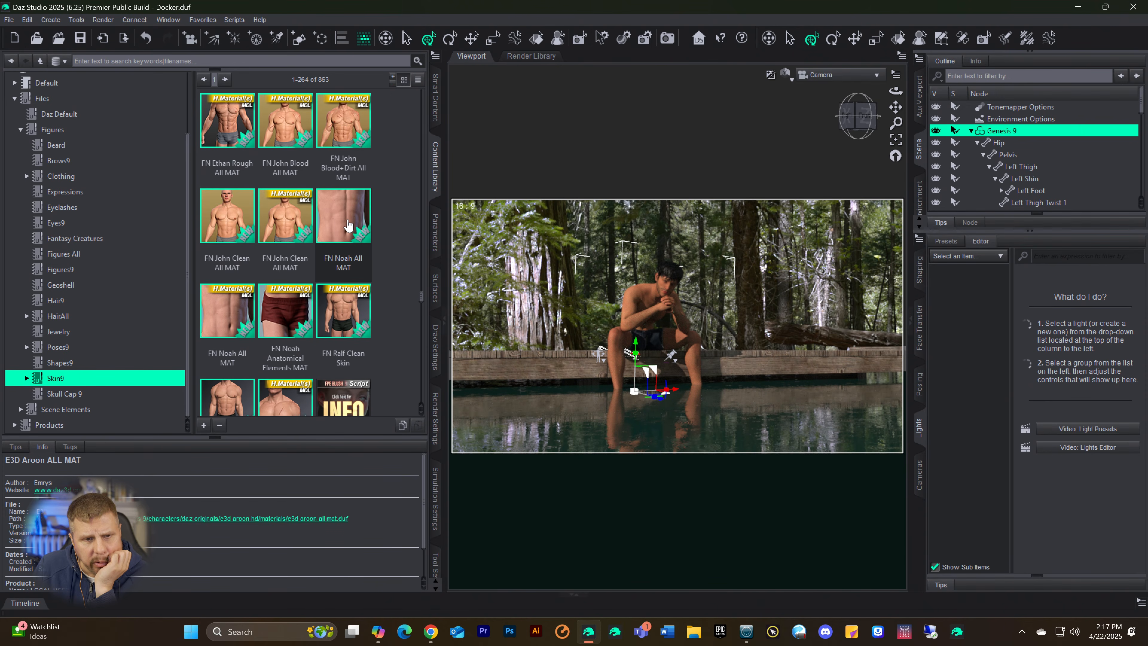
scroll(293, 215, "down", 6)
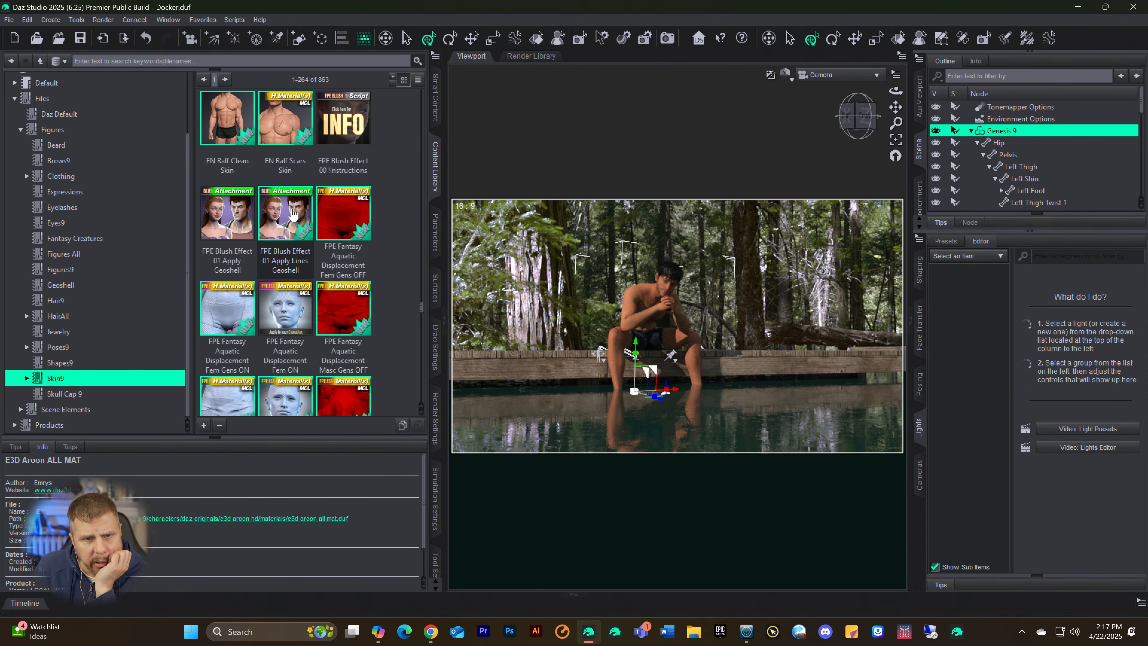
scroll(299, 221, "down", 6)
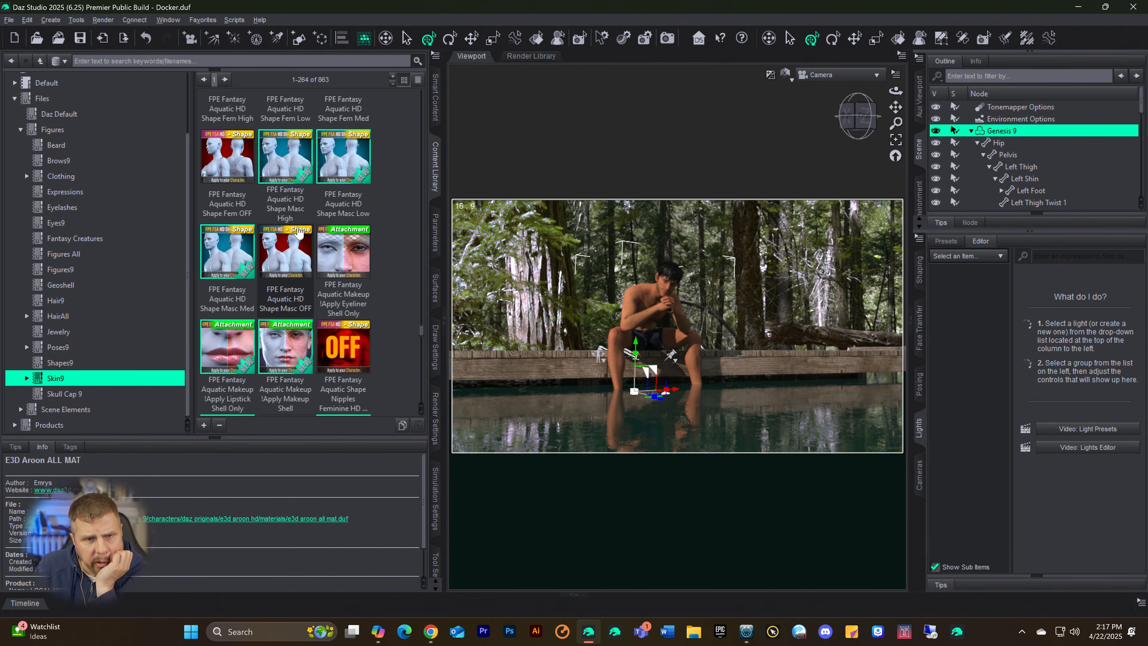
scroll(298, 231, "up", 6)
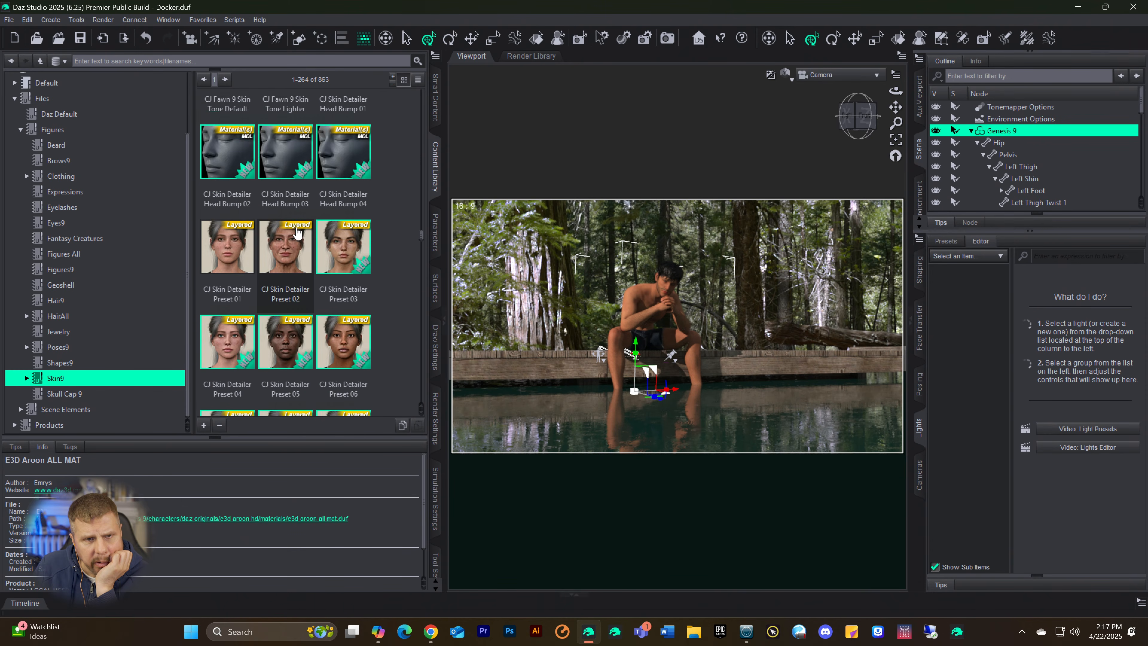
scroll(299, 235, "up", 8)
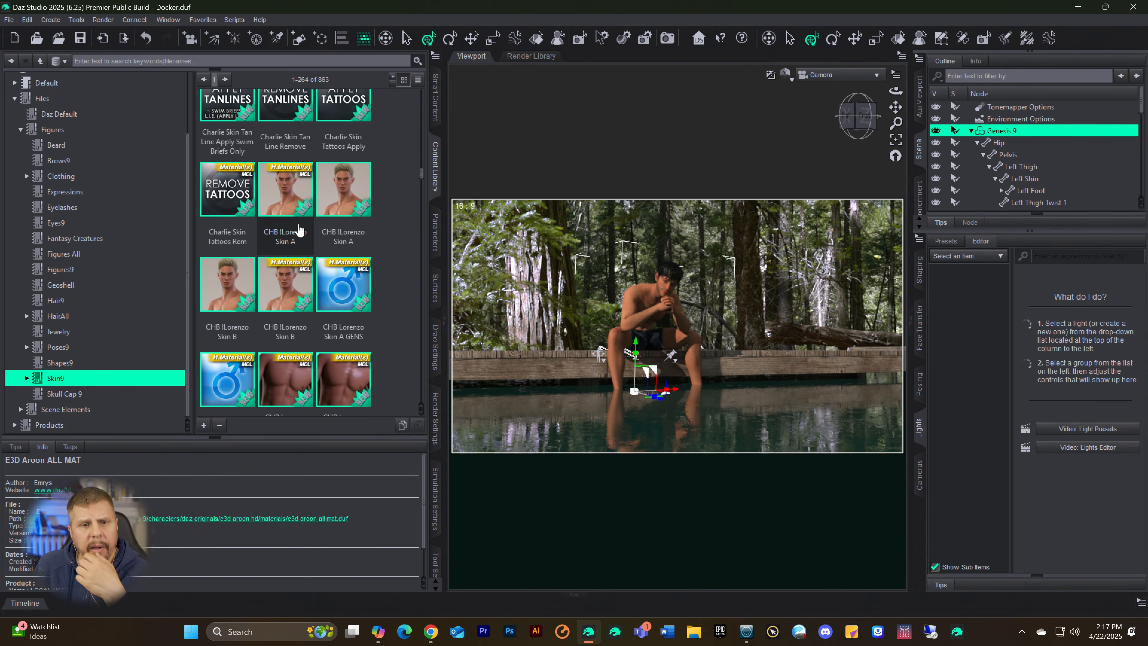
scroll(302, 252, "up", 8)
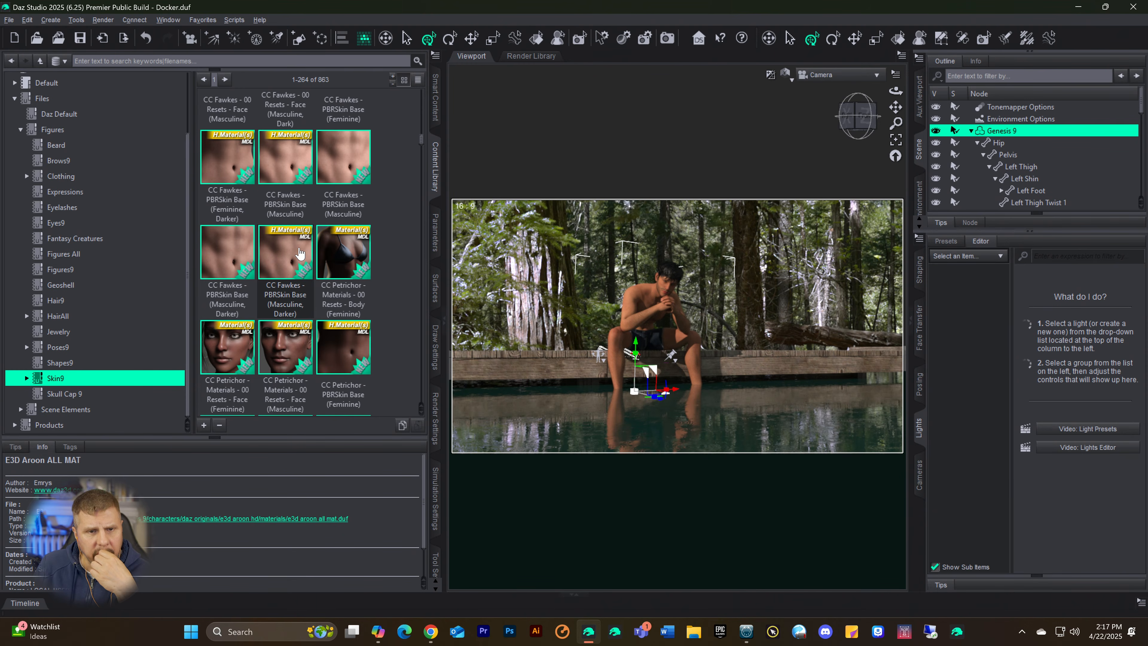
scroll(300, 253, "up", 4)
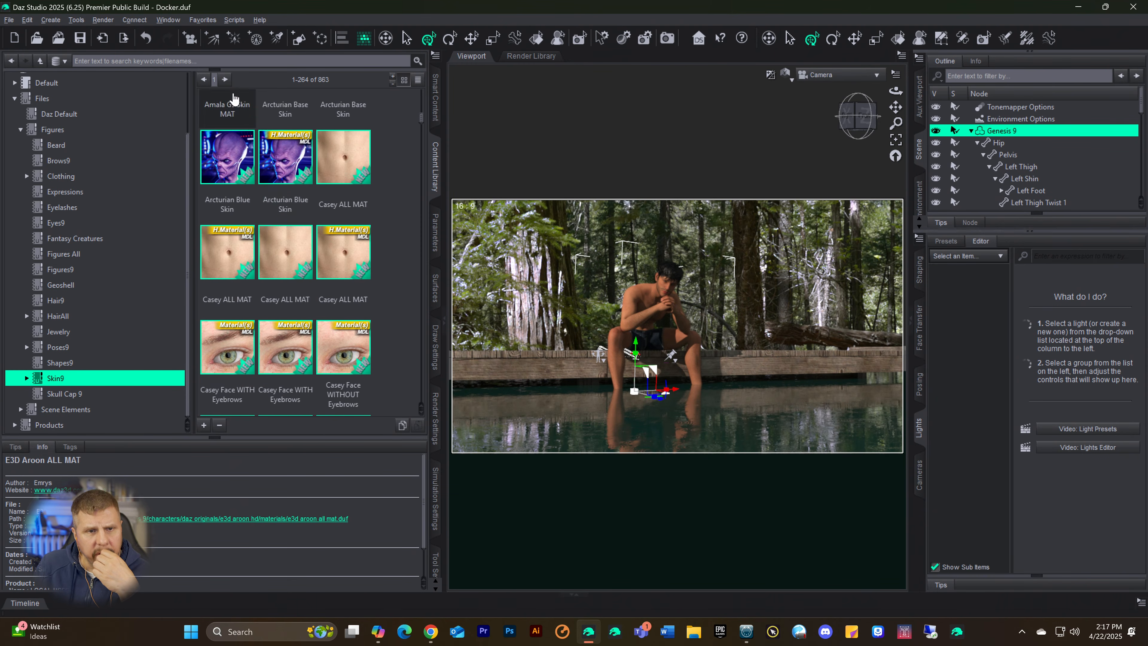
left_click(225, 79)
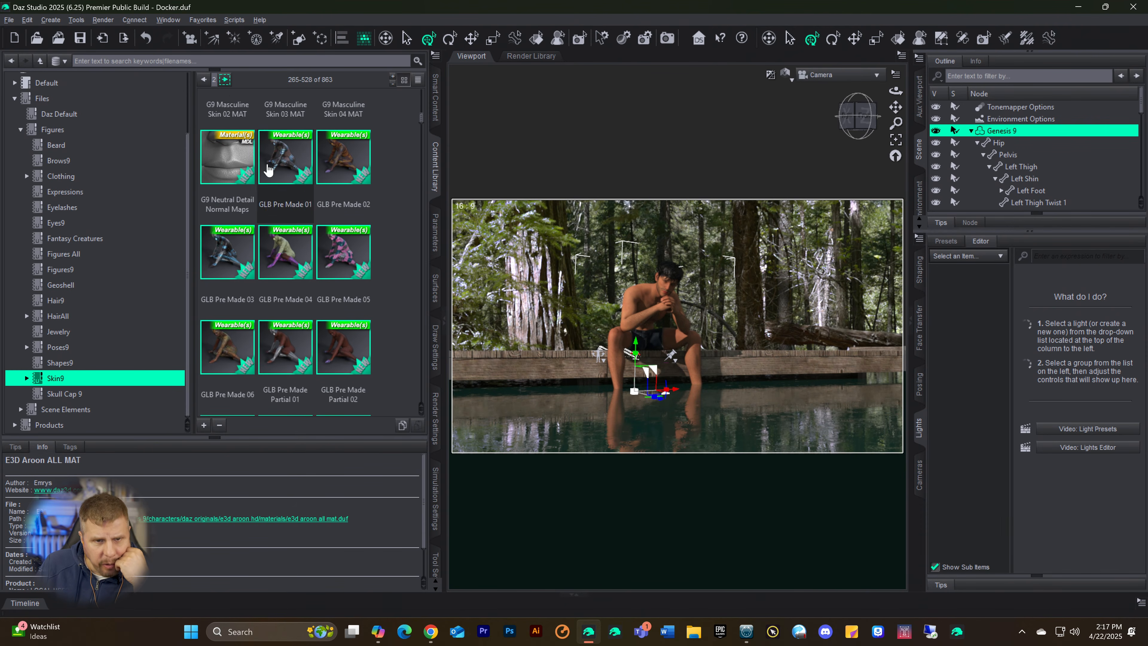
scroll(284, 214, "down", 5)
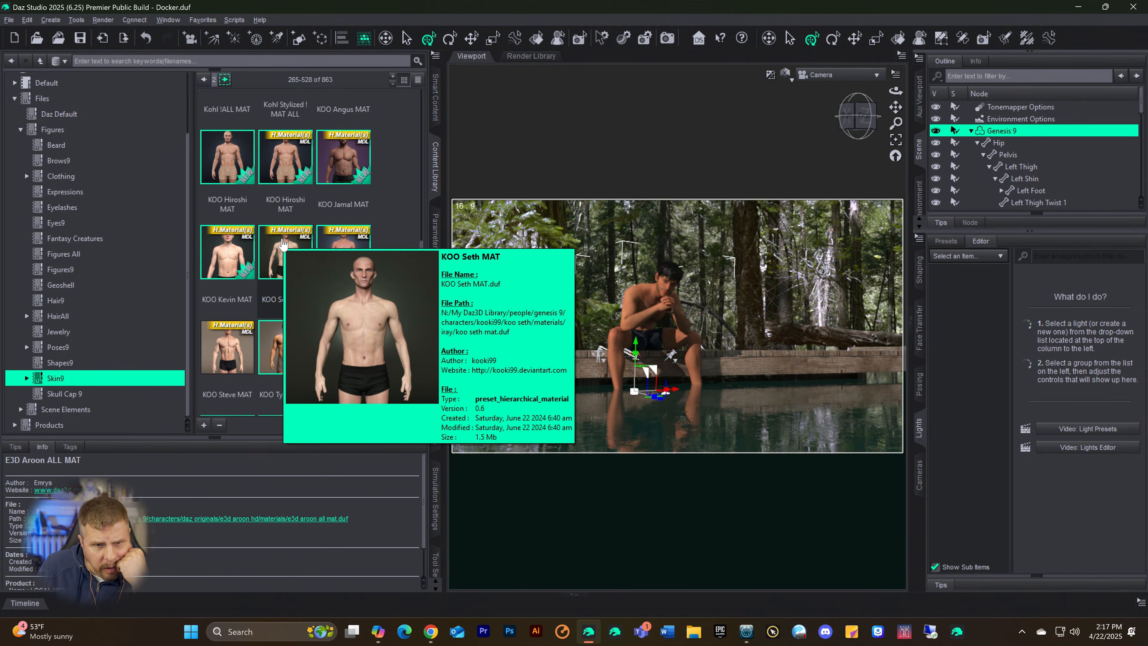
scroll(283, 244, "down", 3)
scroll(290, 246, "down", 8)
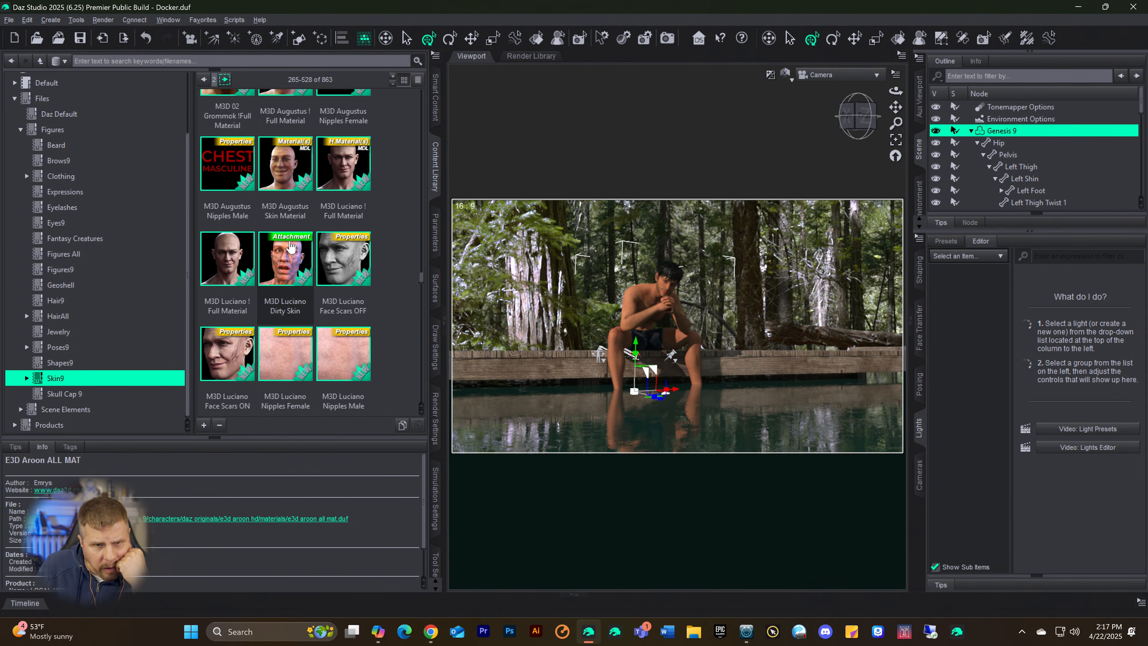
scroll(291, 246, "down", 8)
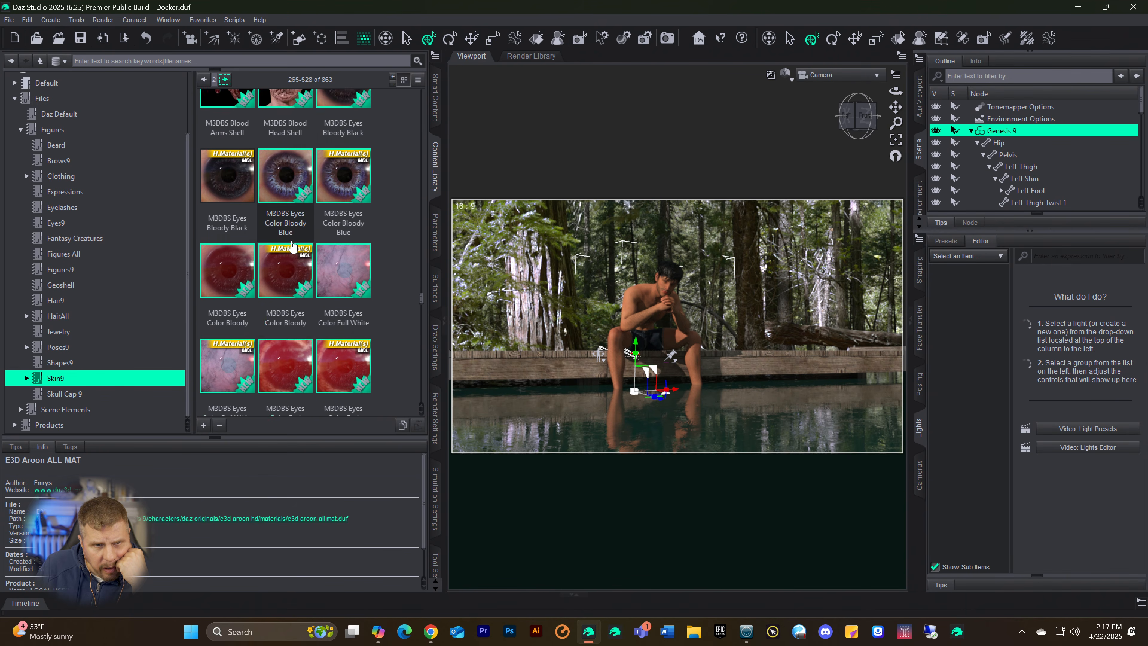
scroll(269, 141, "down", 6)
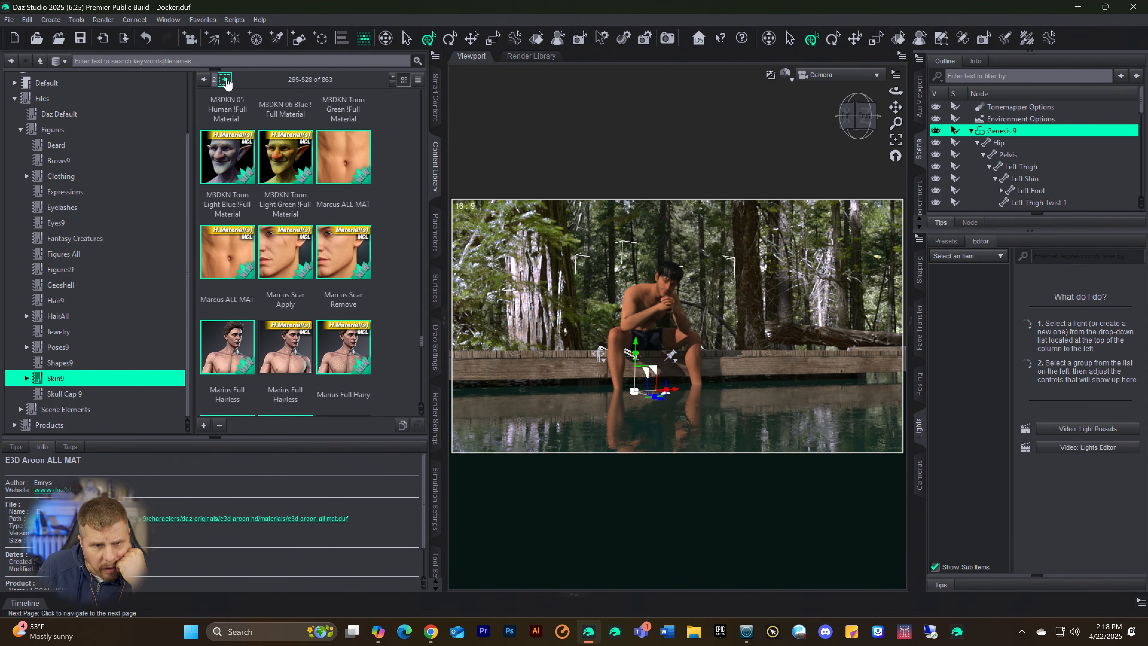
scroll(305, 209, "down", 5)
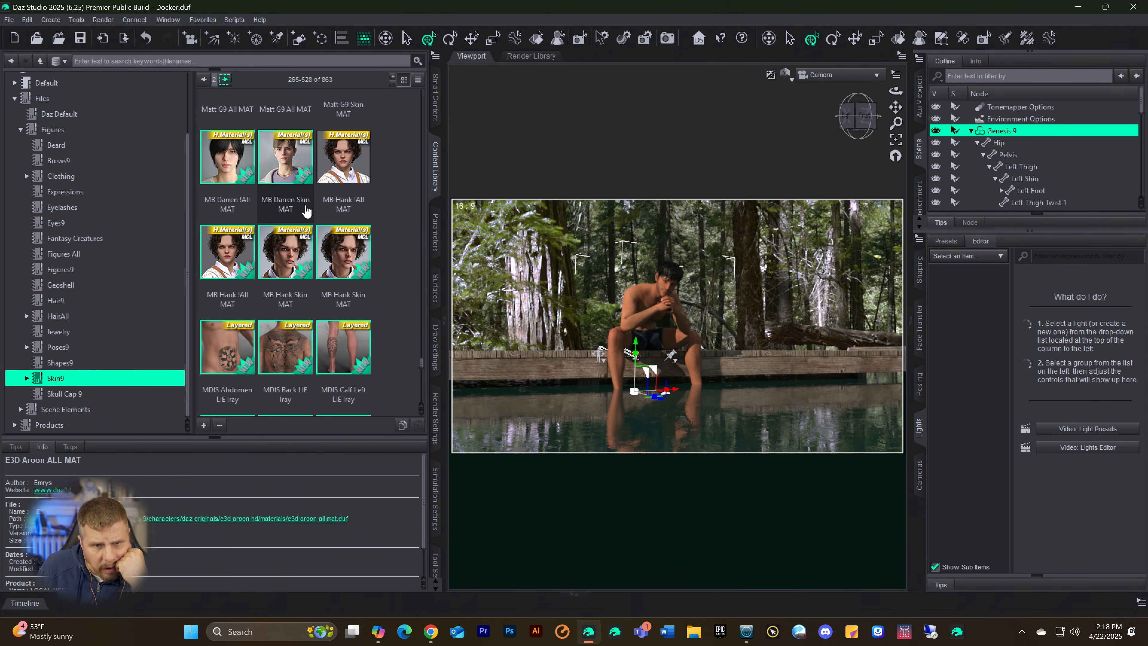
scroll(306, 210, "down", 10)
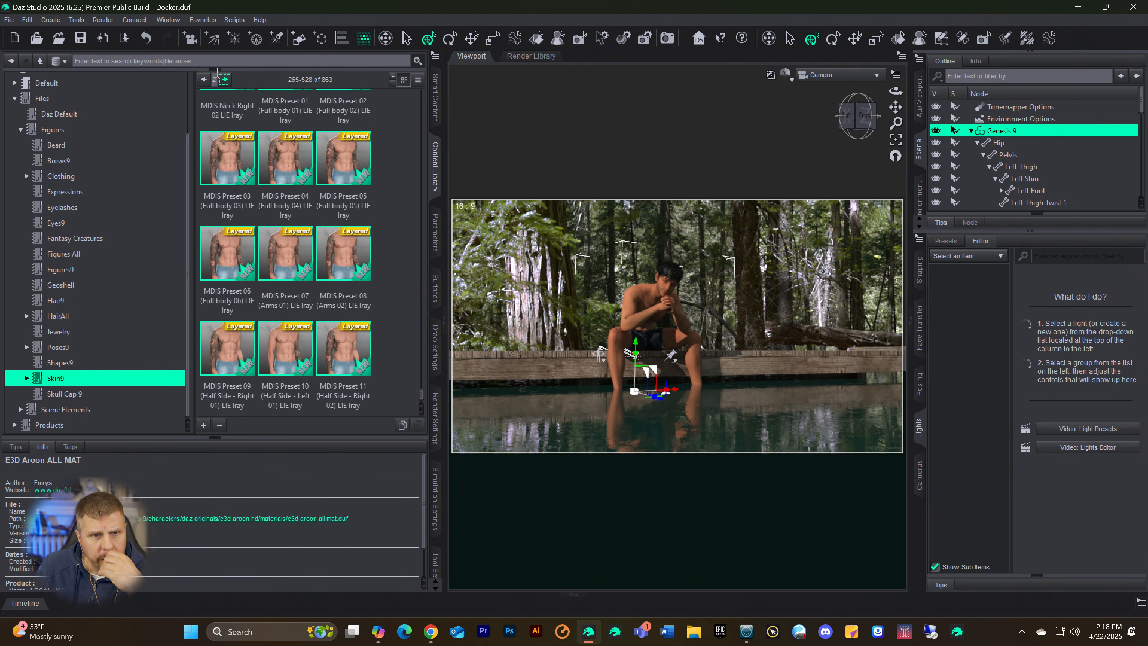
Step: Apply the Michael 9 All MAT skin material from the third page of Skin9 to the Genesis 9 figure
left_click(224, 80)
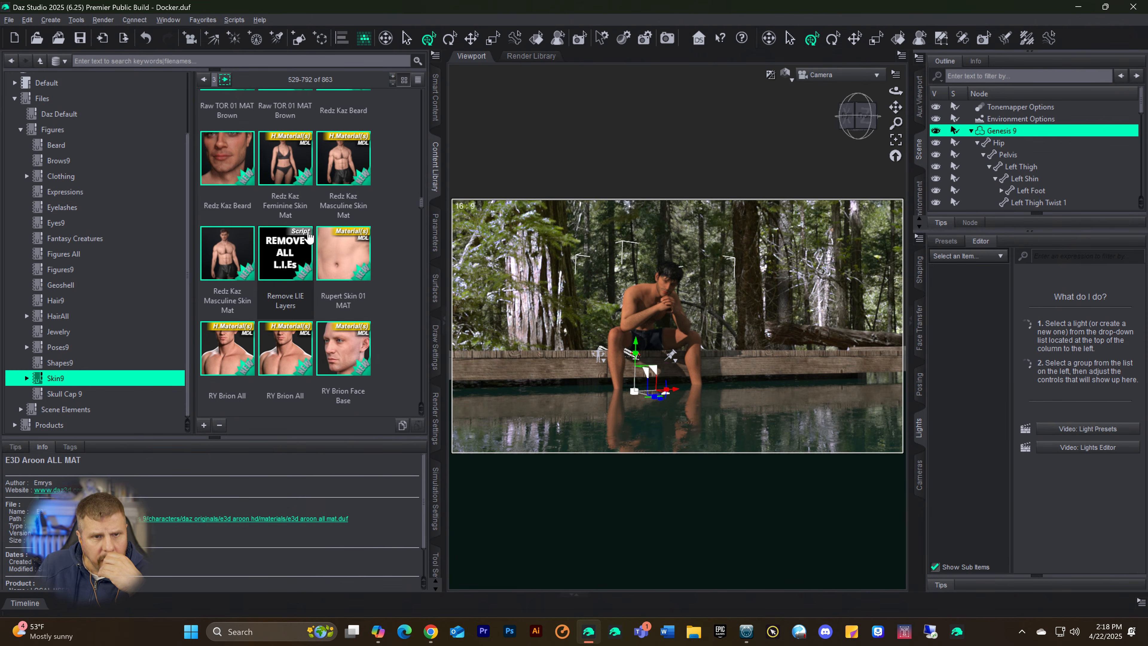
scroll(242, 184, "up", 10)
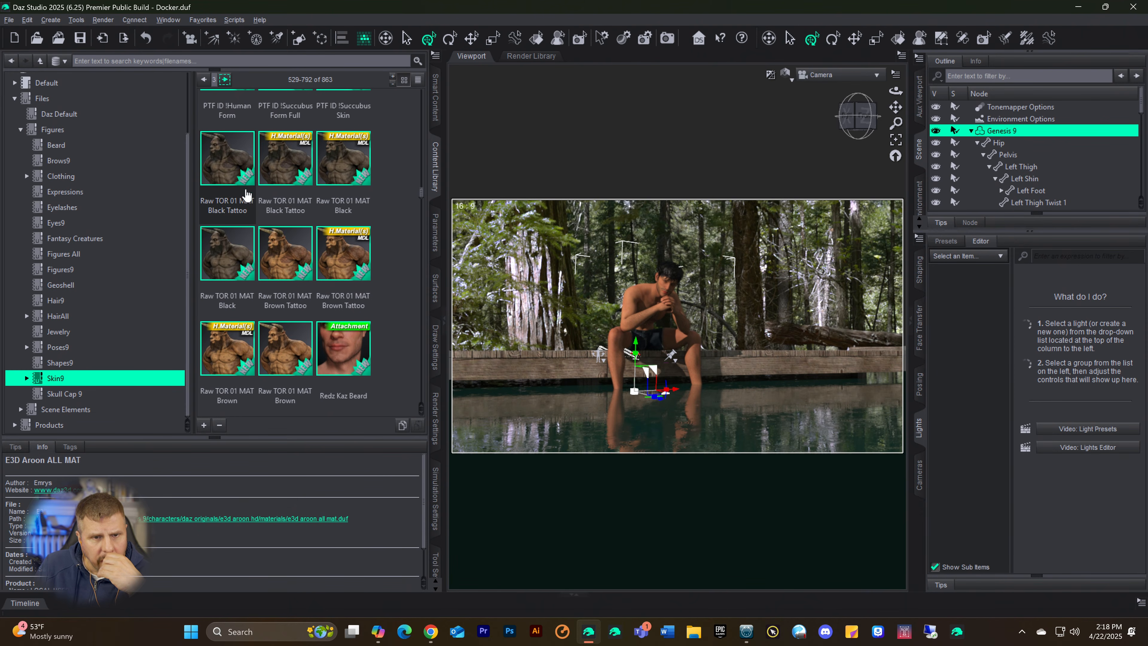
scroll(250, 208, "up", 10)
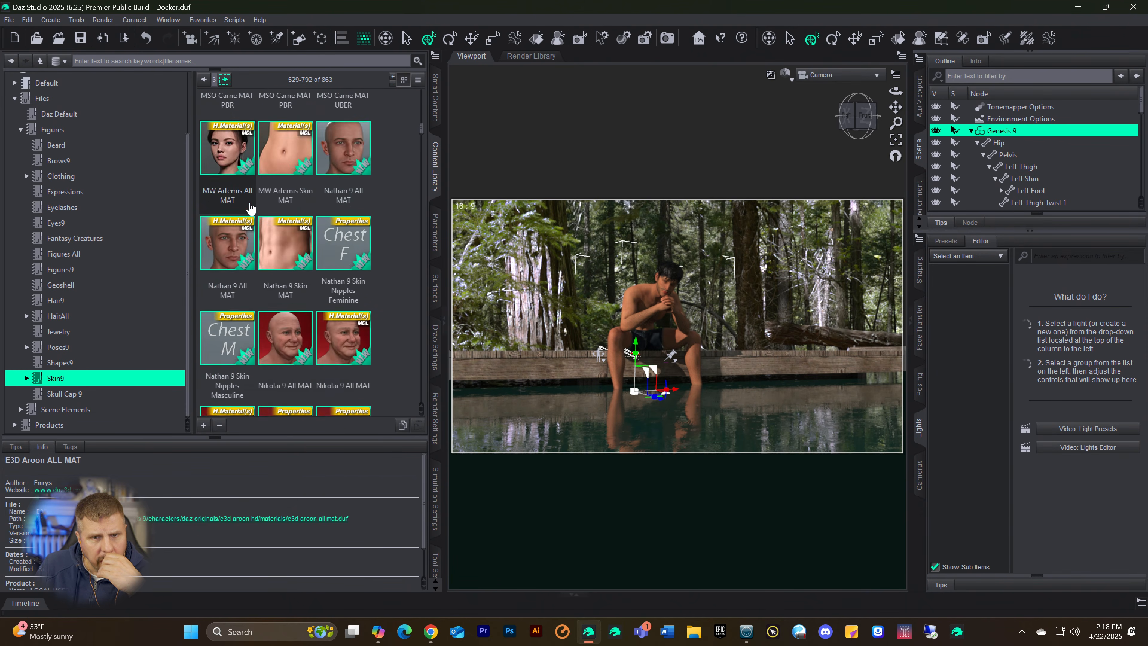
scroll(250, 208, "up", 5)
scroll(255, 201, "down", 5)
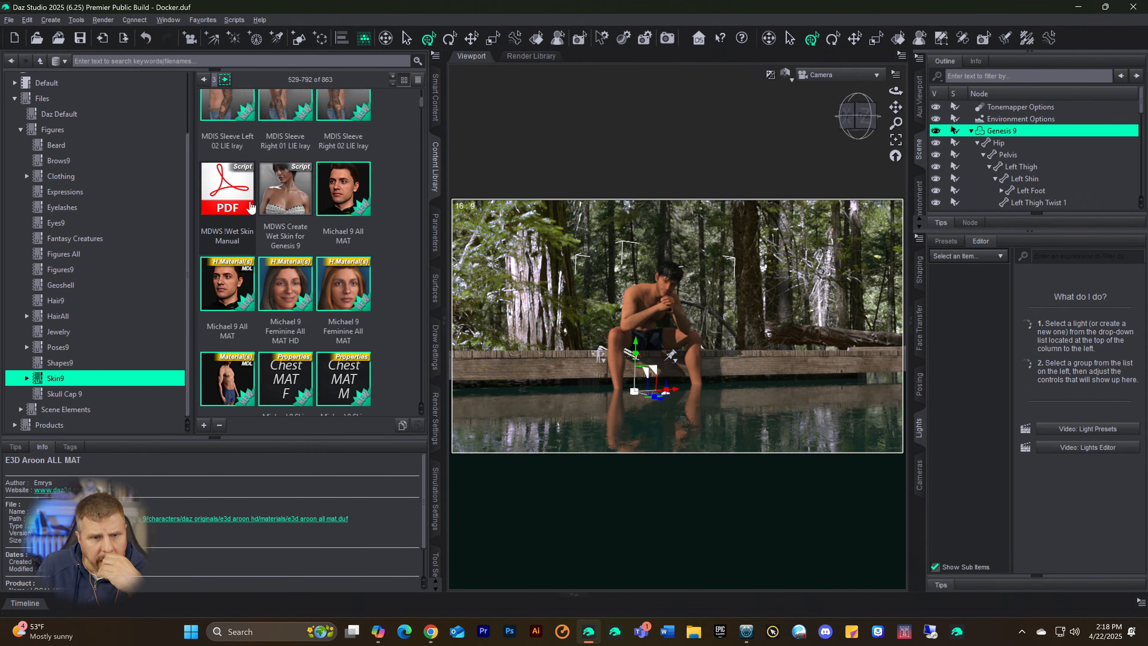
scroll(260, 193, "up", 5)
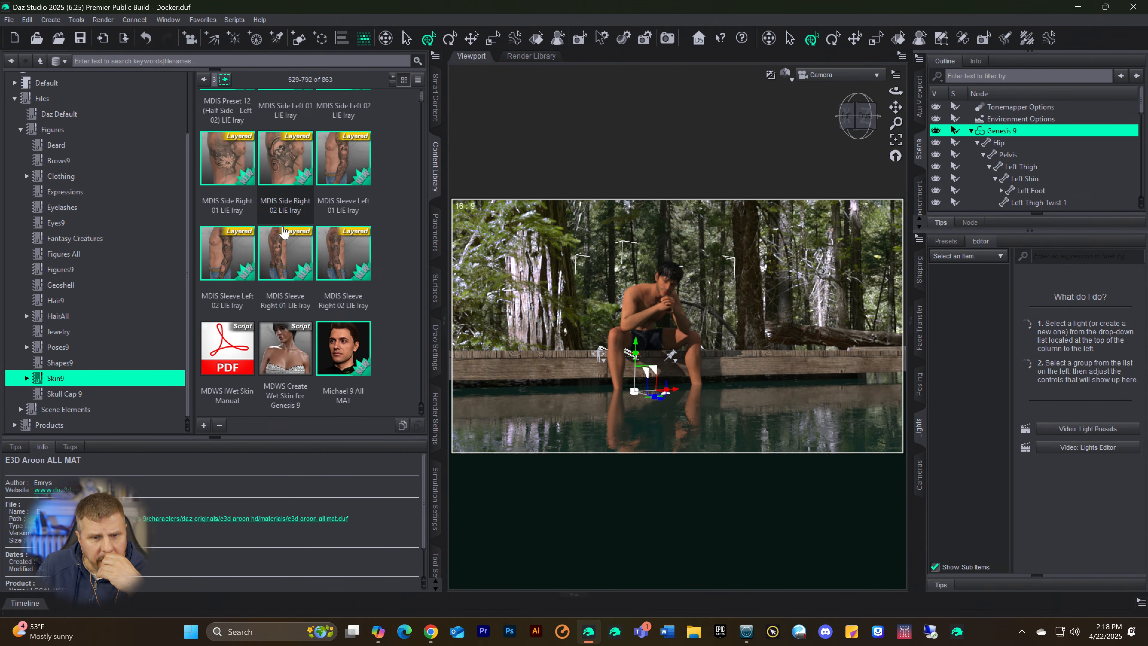
left_click(339, 356)
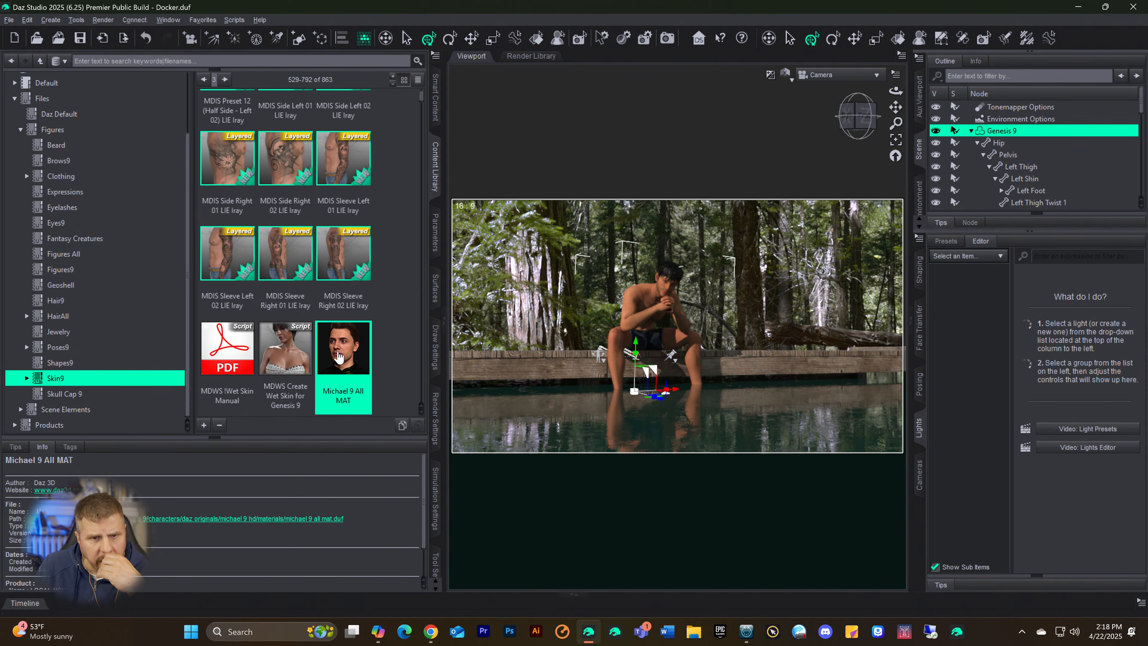
double_click(339, 356)
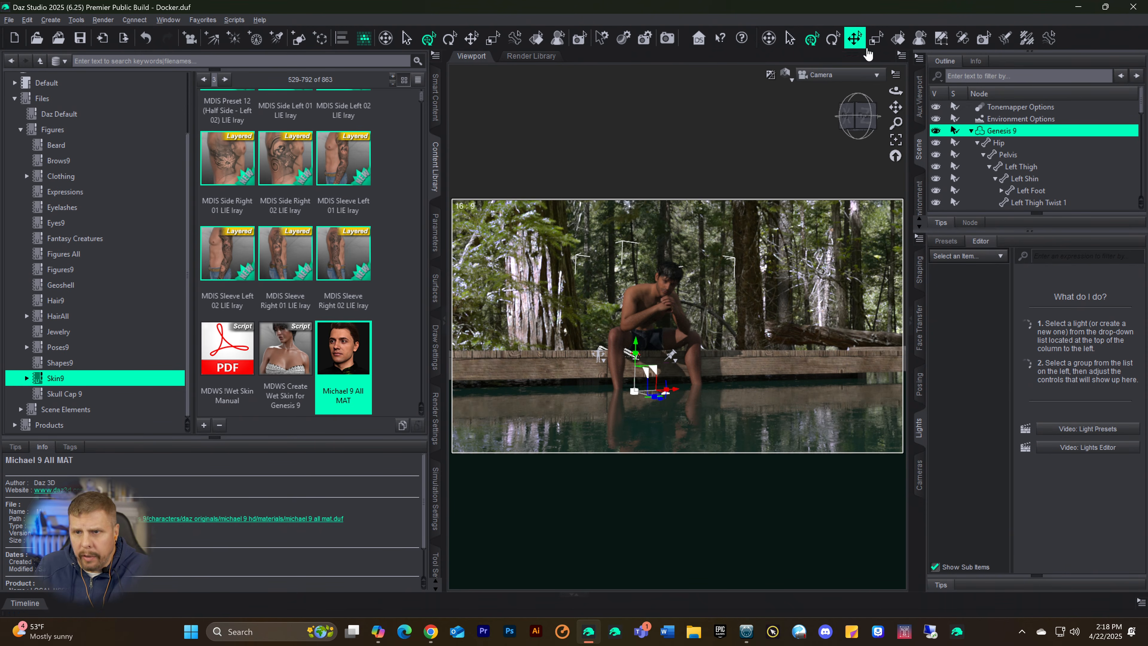
Step: Activate the Spot Render tool, render the full scene through the camera, and maximize the render window
left_click(986, 39)
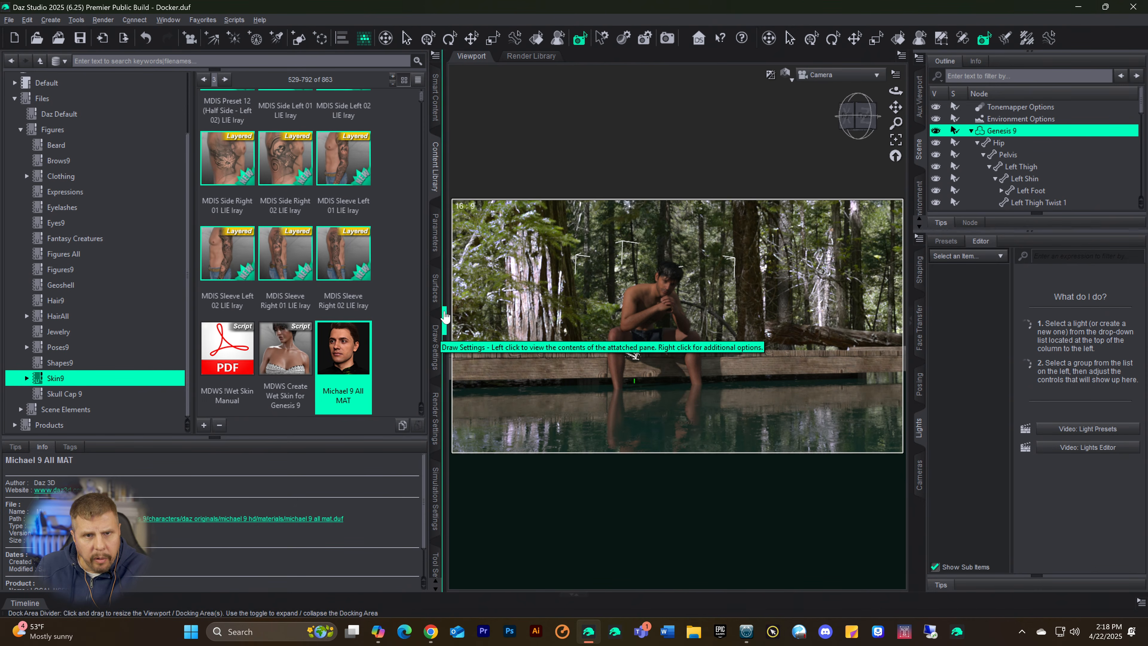
left_click(581, 43)
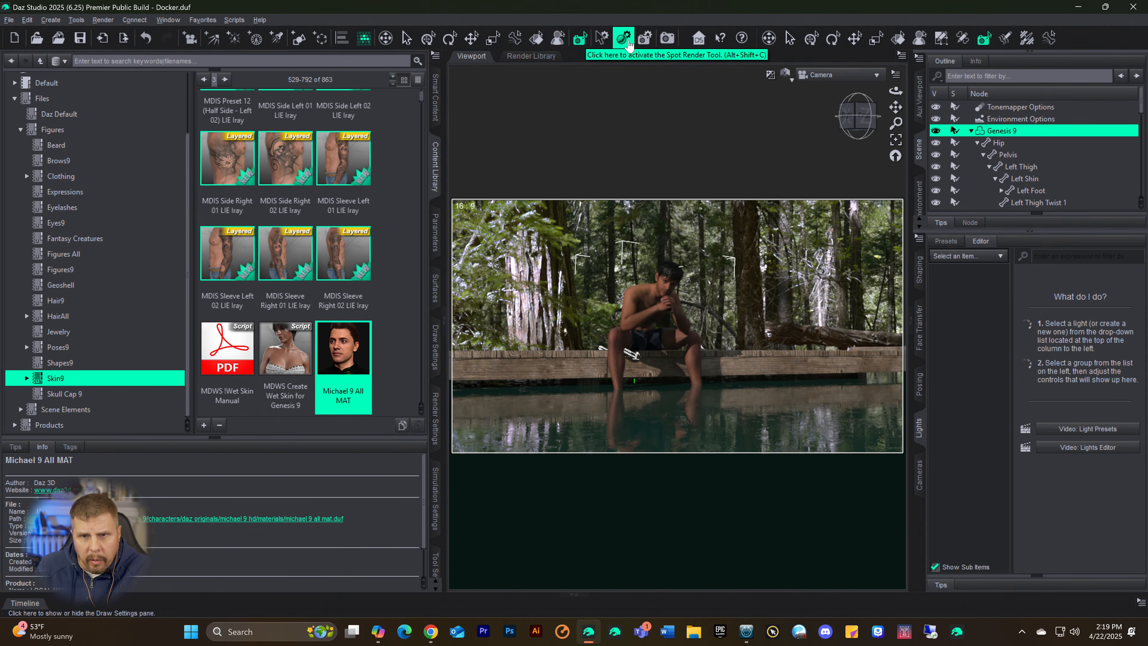
left_click(668, 43)
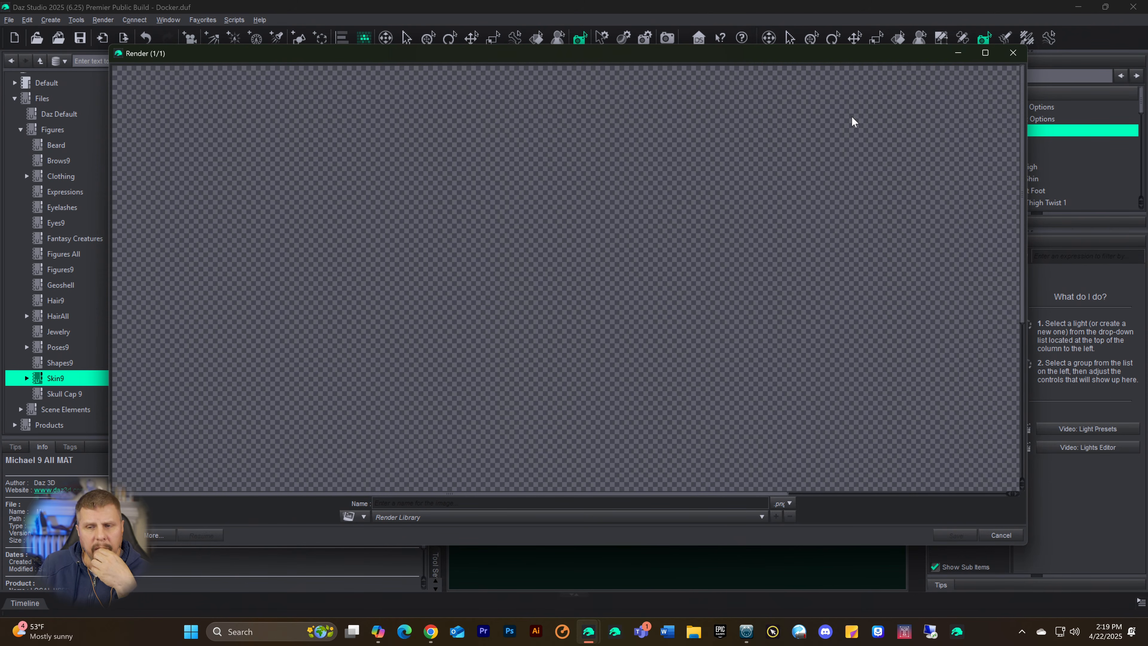
mouse_move(985, 56)
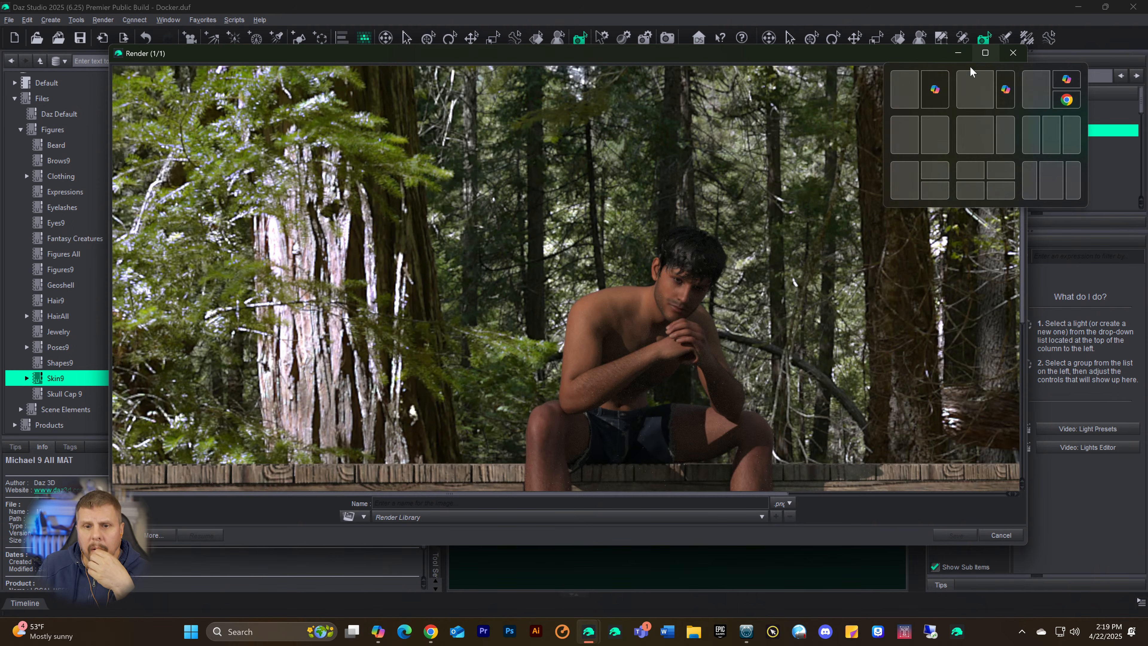
scroll(783, 225, "down", 1)
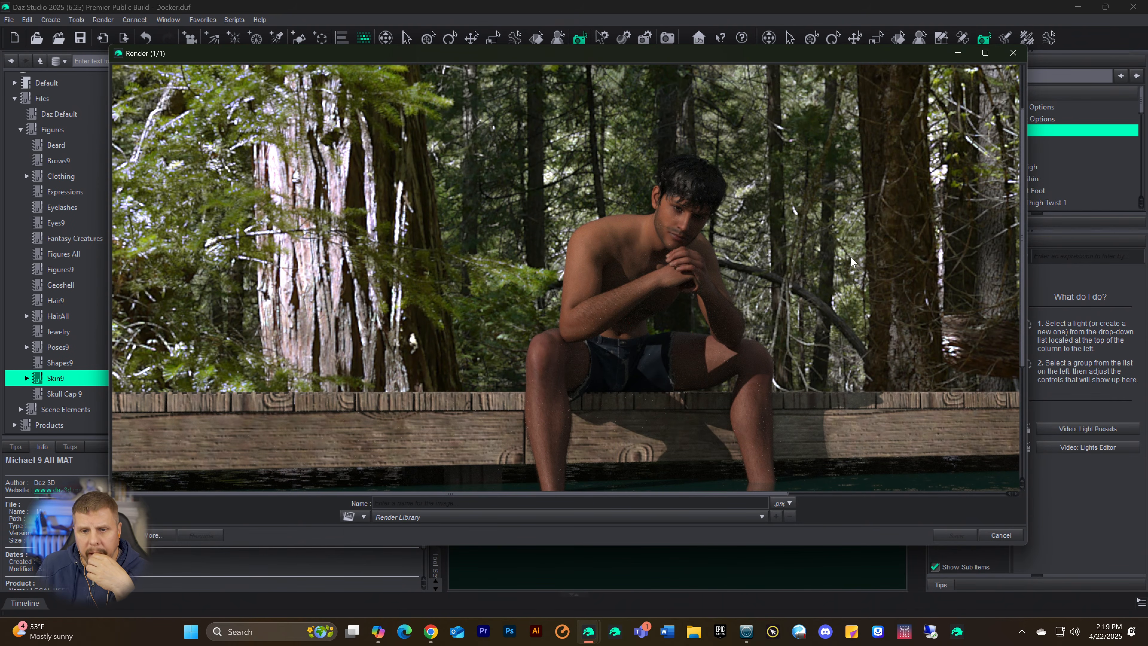
scroll(850, 254, "down", 2)
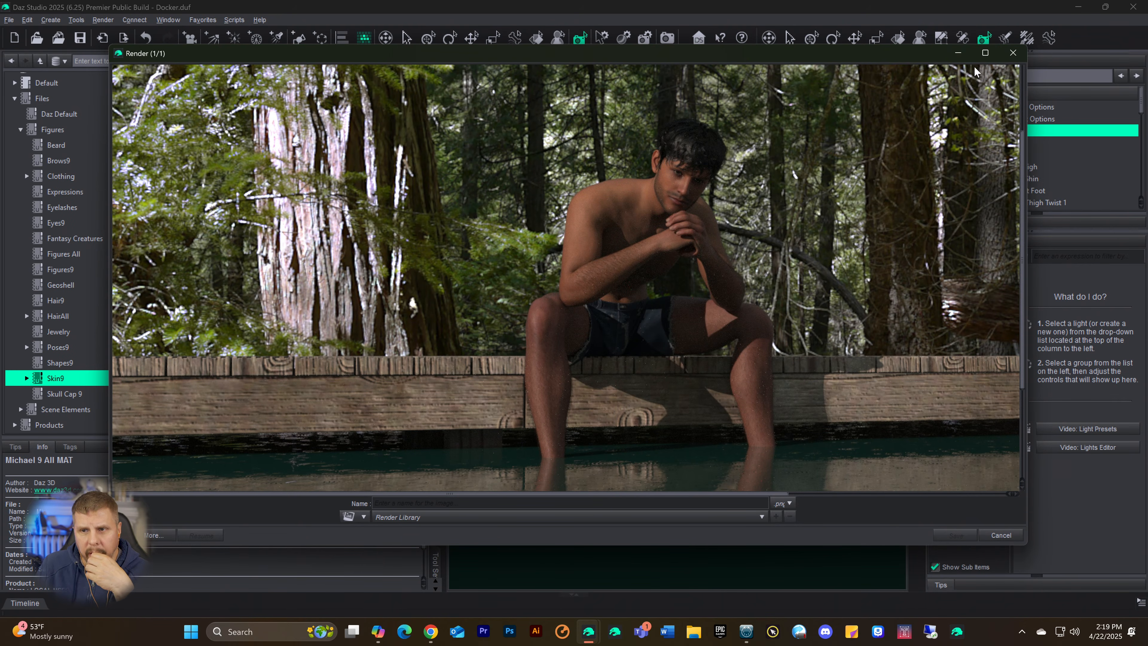
left_click(985, 54)
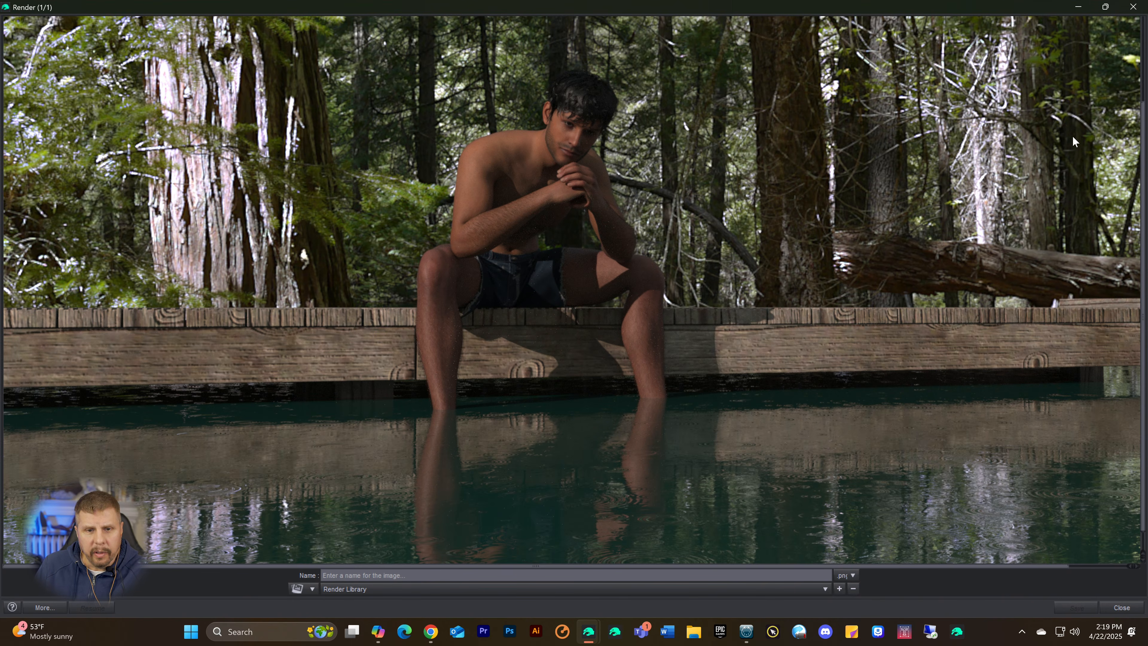
Step: Examine the figure's skin, the lighting and the water reflections in the finished render, and close the render window without saving
scroll(930, 159, "up", 1)
scroll(929, 158, "up", 2)
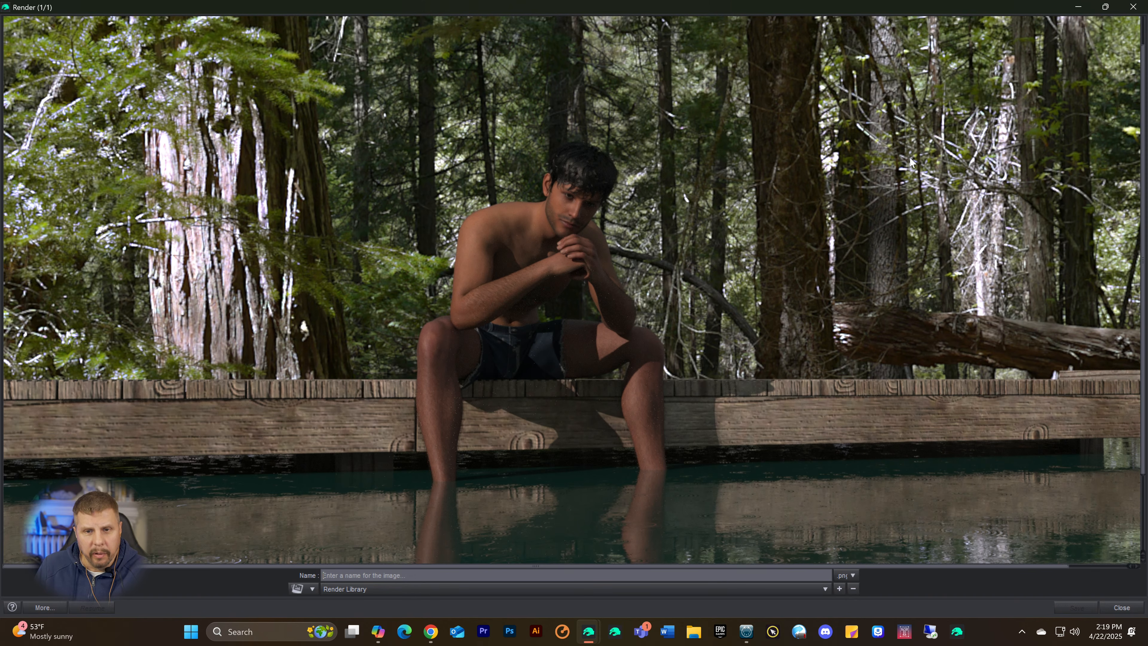
scroll(909, 158, "down", 1)
scroll(910, 161, "down", 1)
scroll(910, 161, "down", 1)
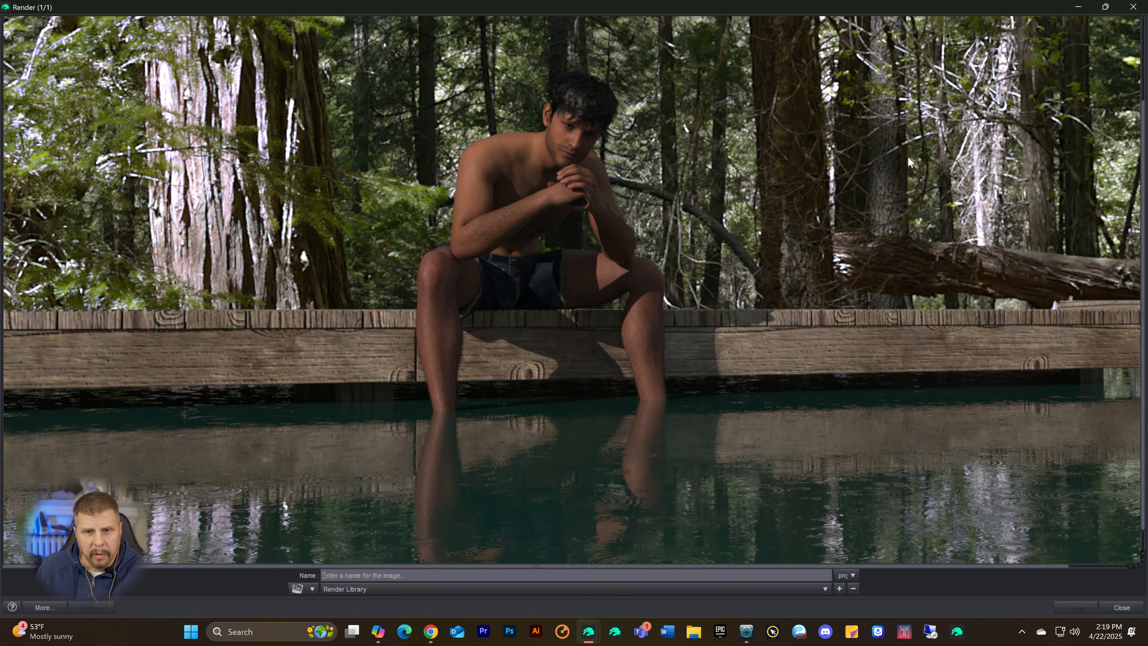
scroll(909, 161, "down", 1)
scroll(908, 159, "up", 3)
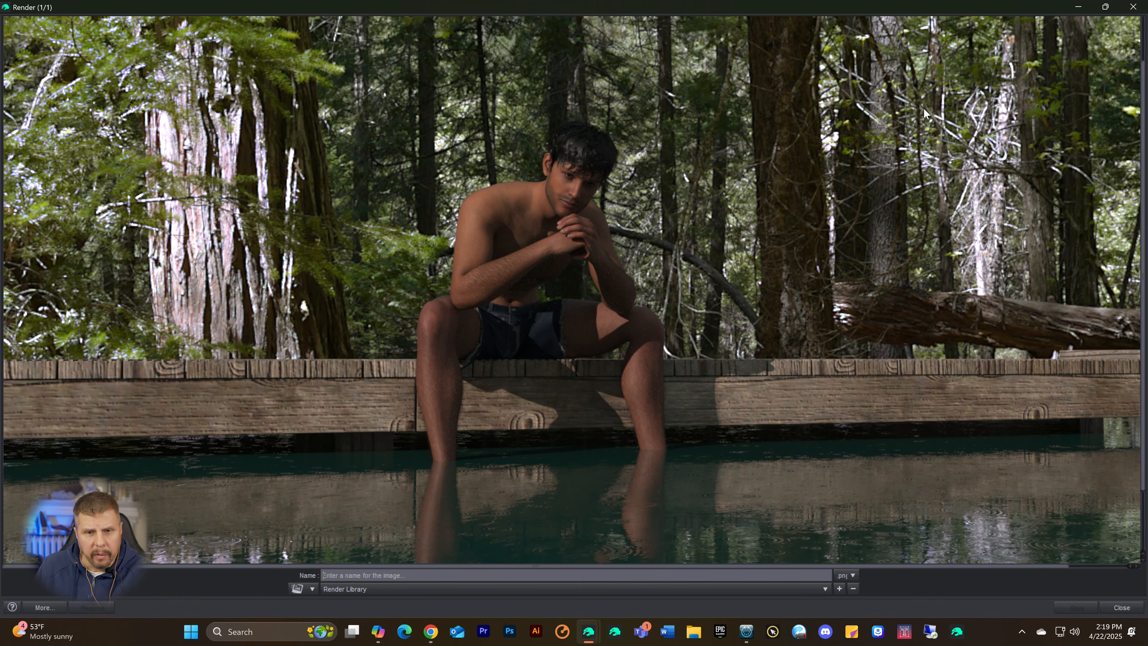
scroll(922, 116, "down", 2)
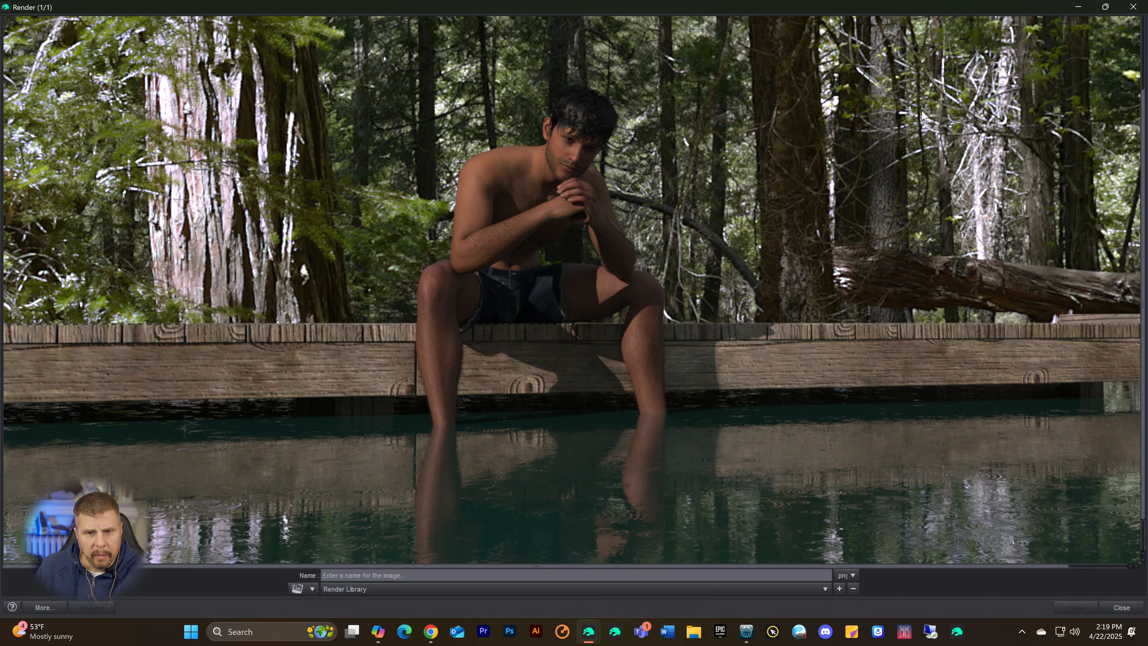
scroll(940, 122, "down", 2)
scroll(940, 125, "up", 4)
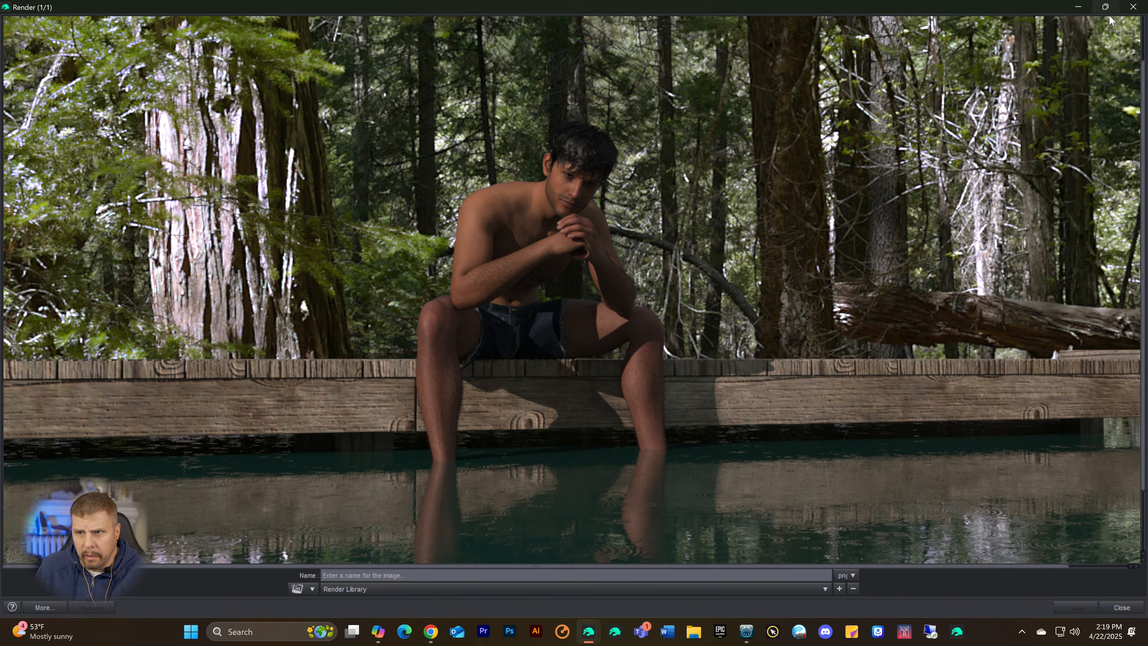
left_click(1133, 7)
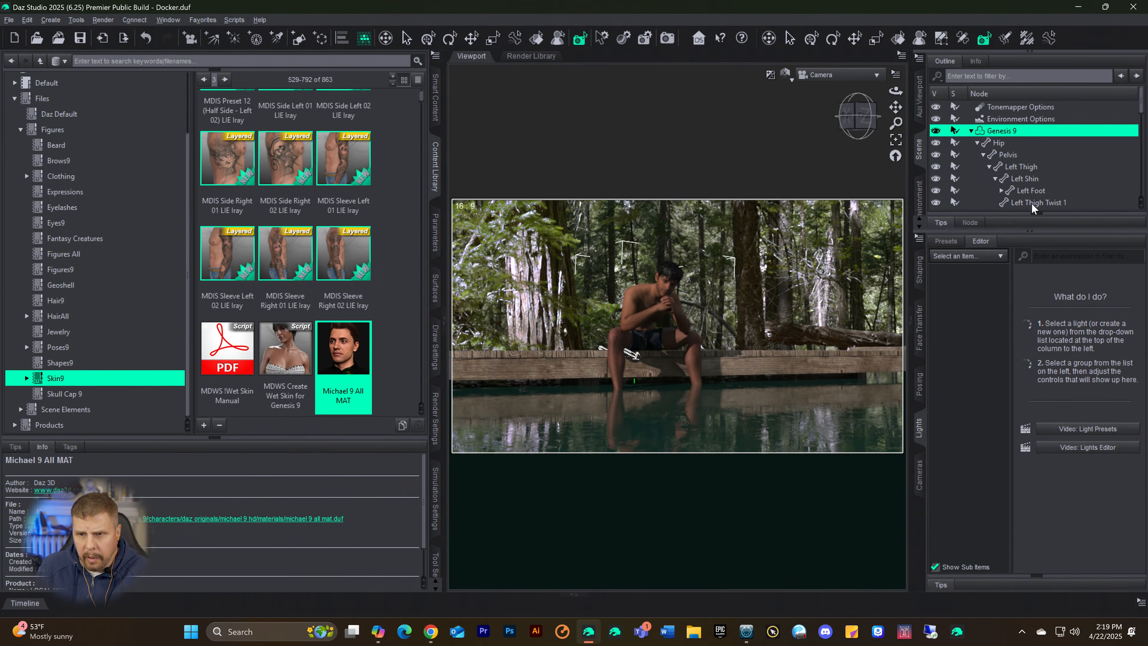
Step: In the Environment Options, set the Environment Map value to 1.00 and the Environment Intensity to 0.50
left_click(1002, 119)
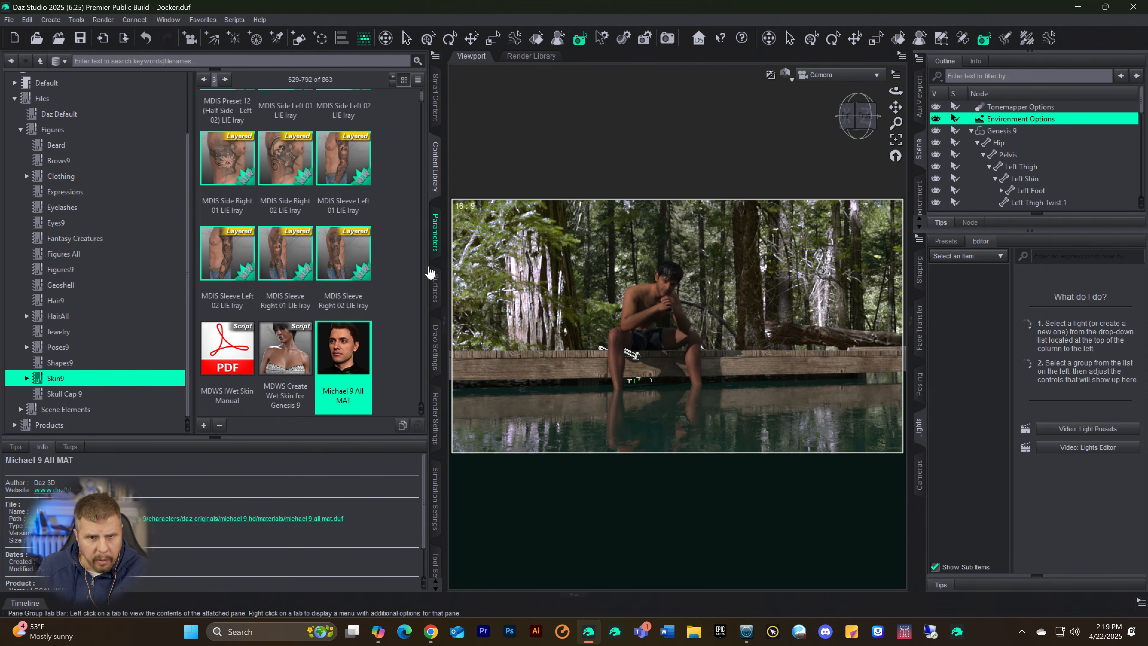
left_click(434, 240)
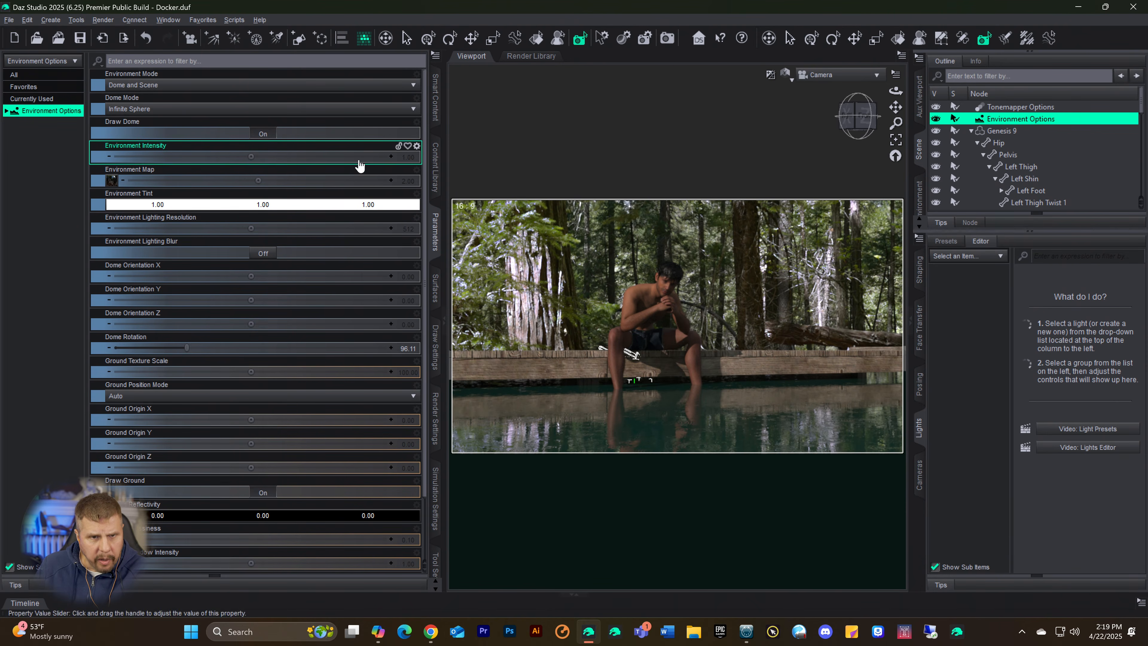
left_click(408, 181)
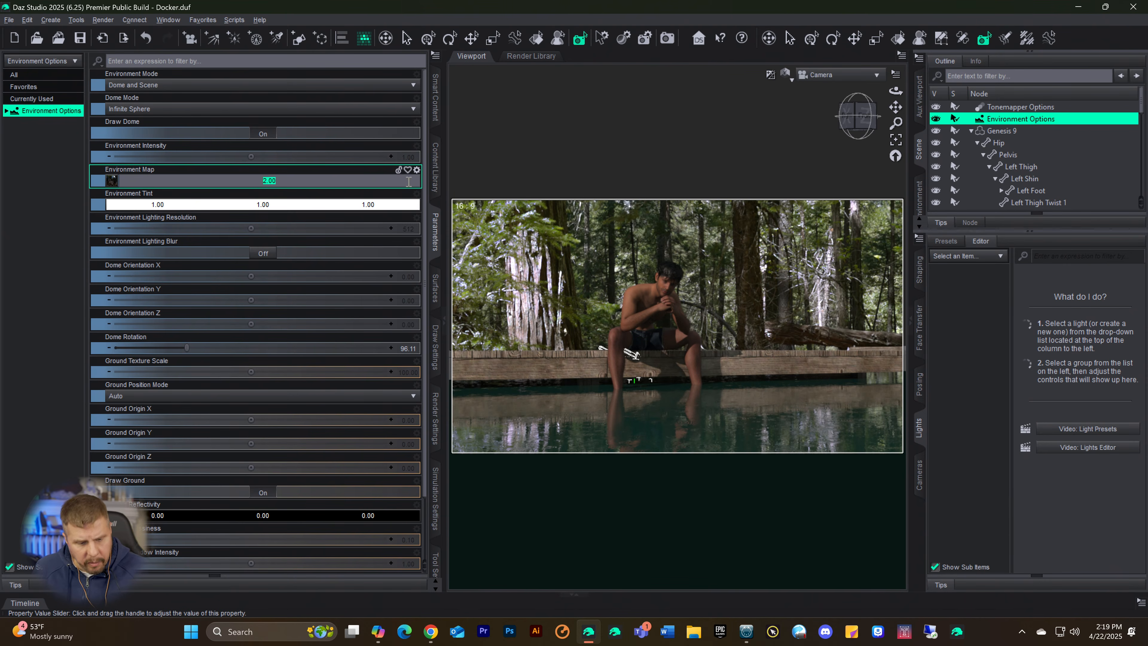
type("1")
key("Return")
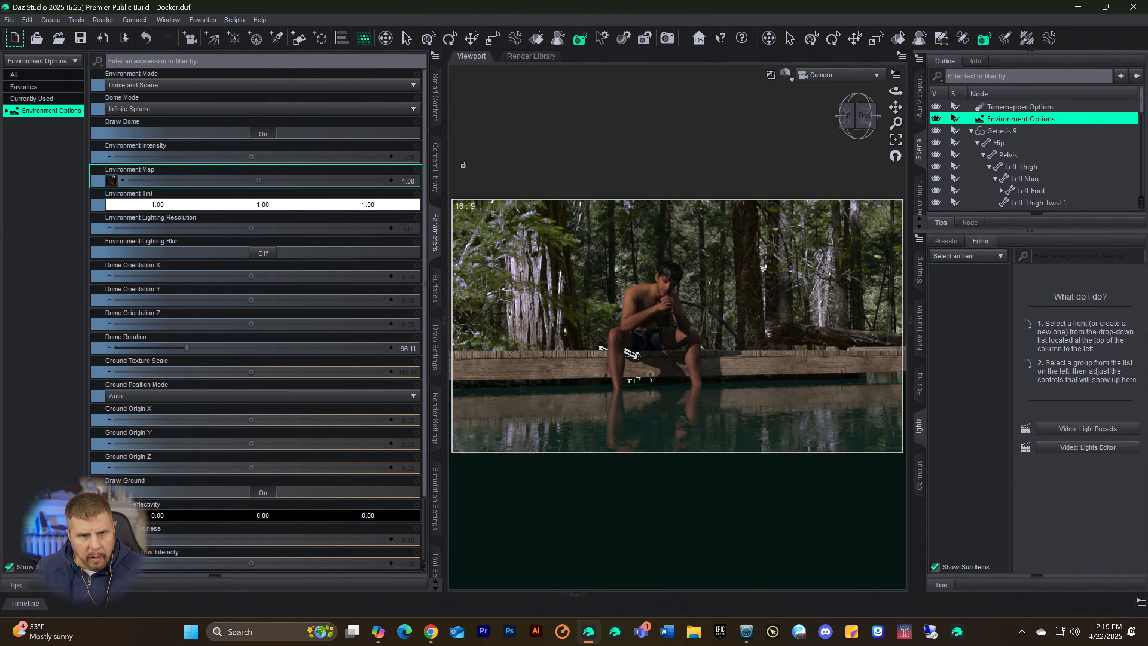
left_click(409, 157)
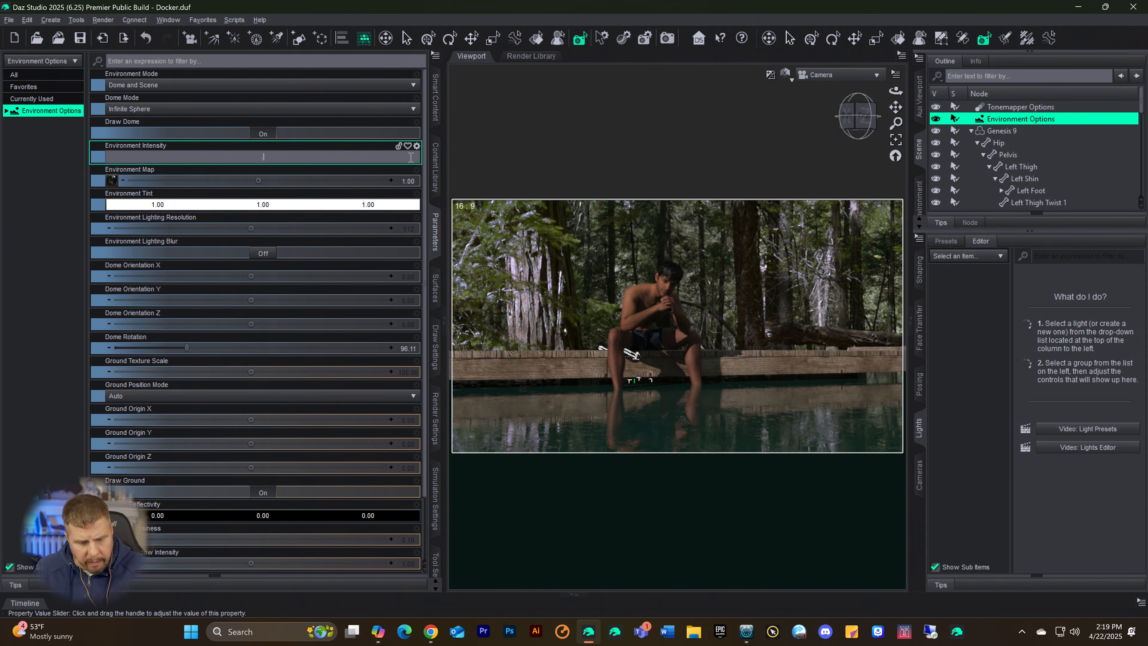
key("Return")
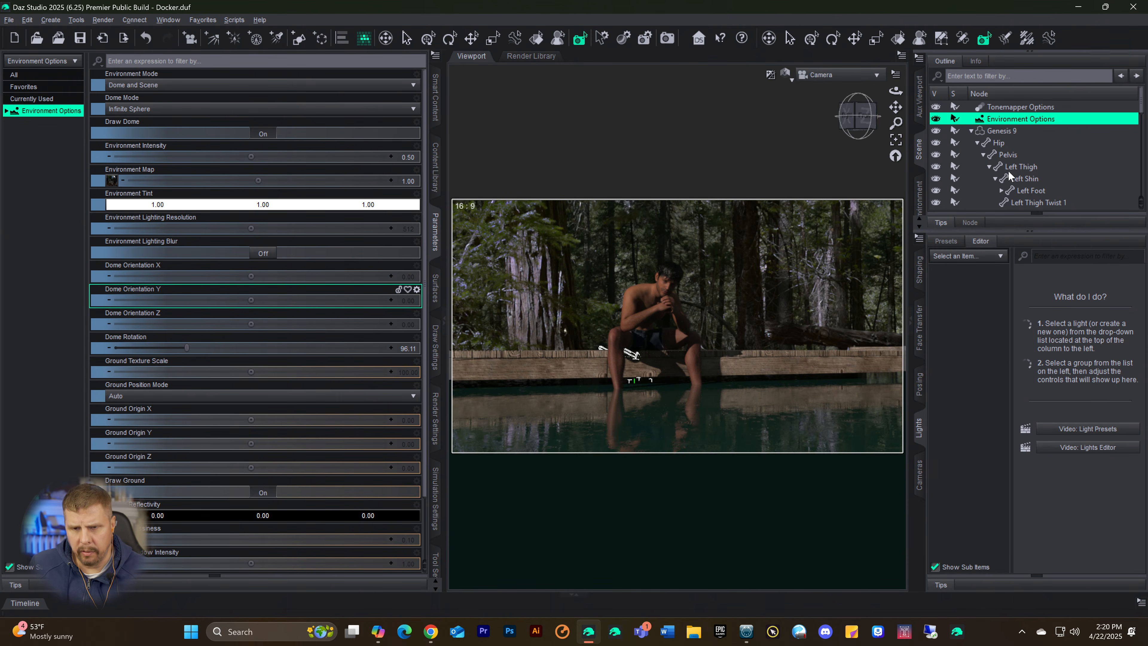
Step: Select the DistantLight in the scene and set its luminous flux to 61500 lumens
scroll(1024, 178, "down", 4)
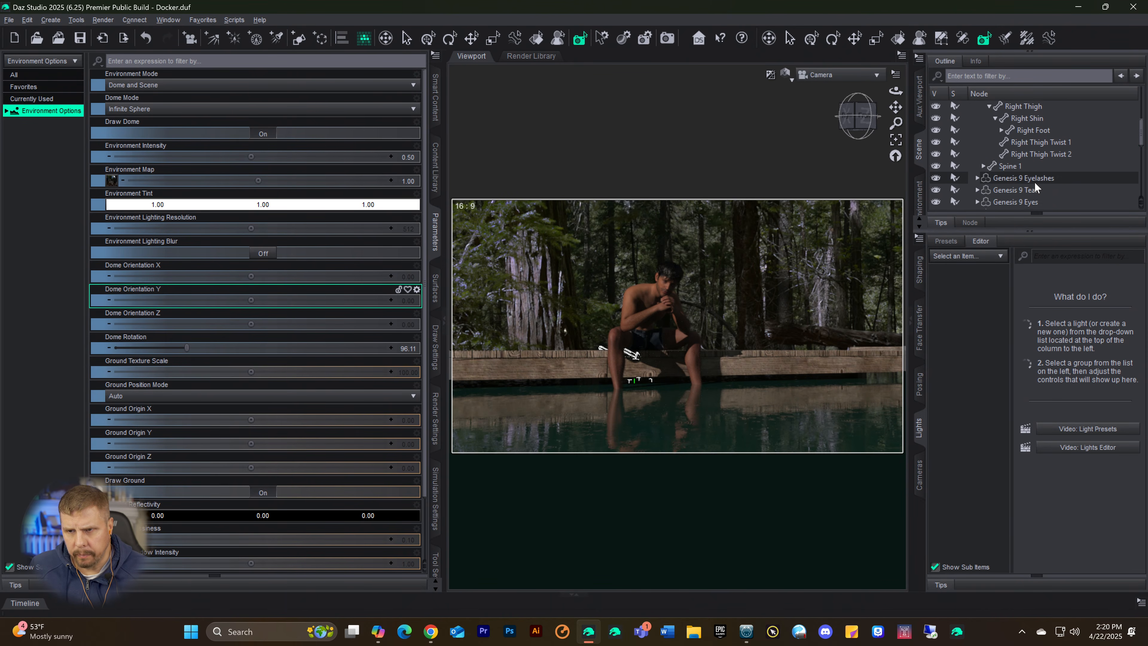
scroll(1034, 181, "down", 6)
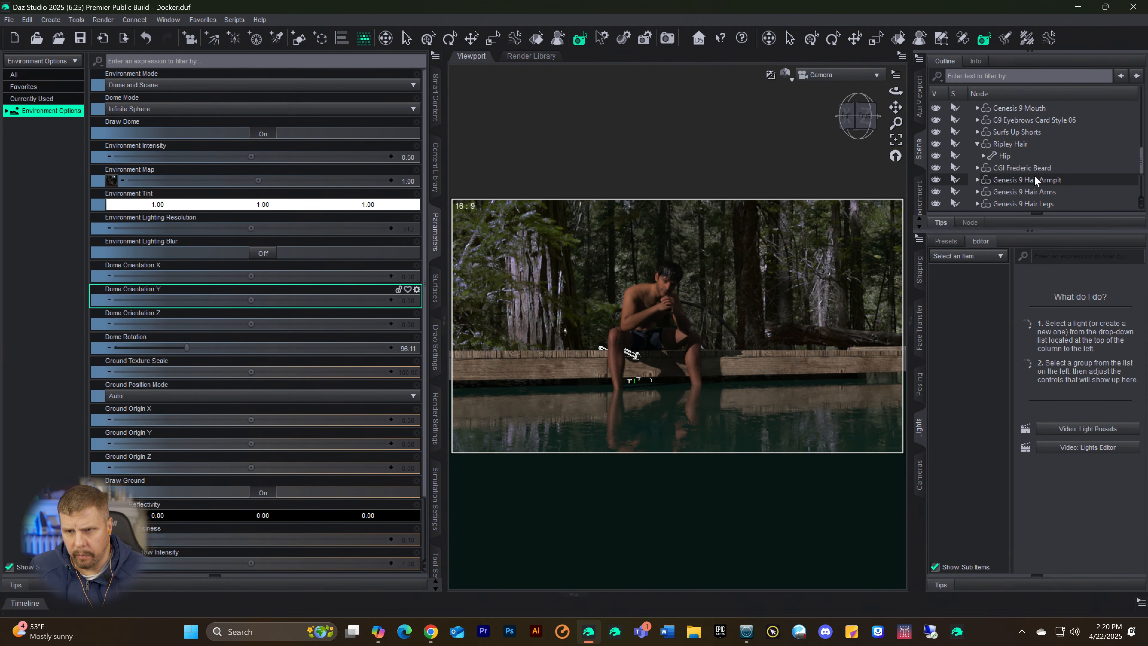
scroll(1036, 175, "down", 2)
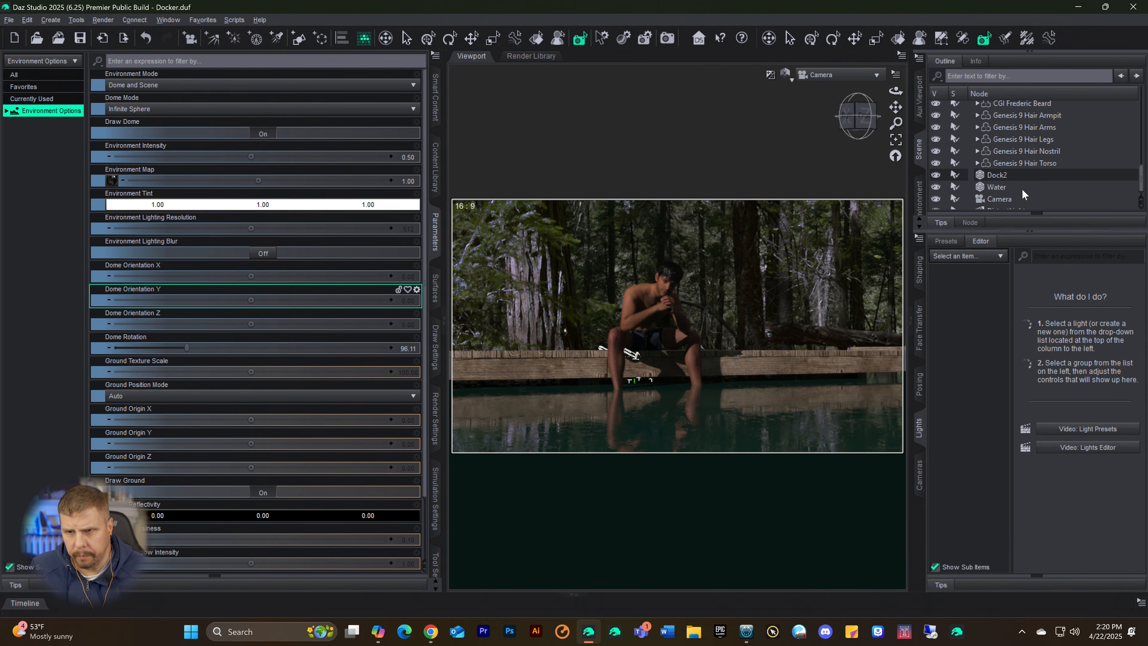
scroll(1024, 178, "down", 1)
left_click(1005, 203)
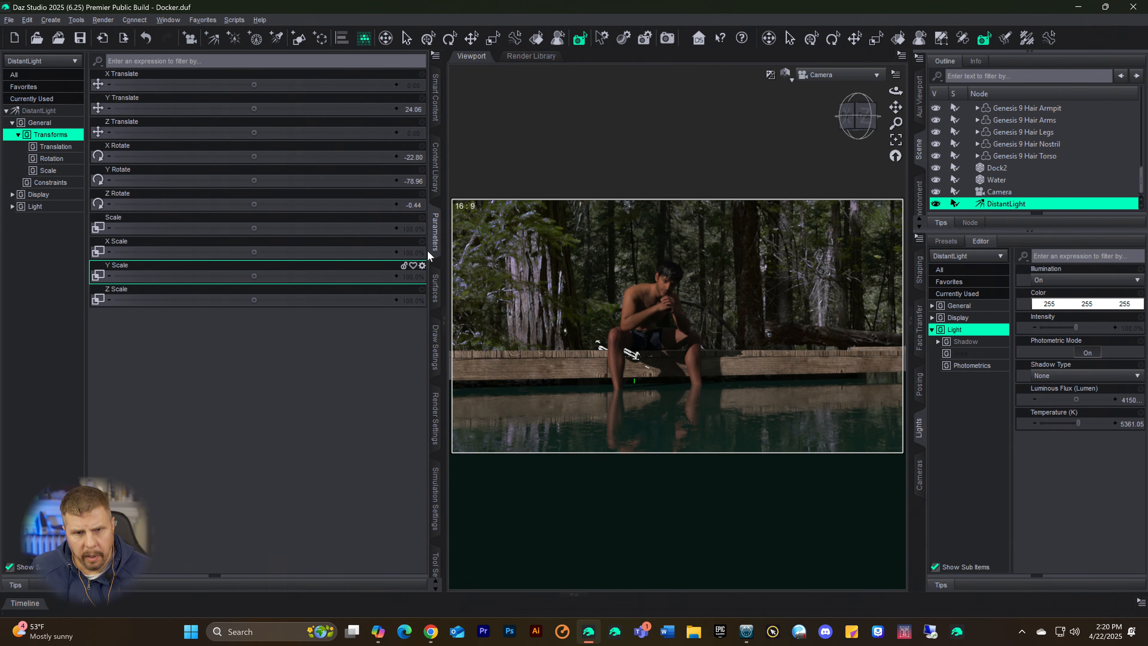
left_click(31, 111)
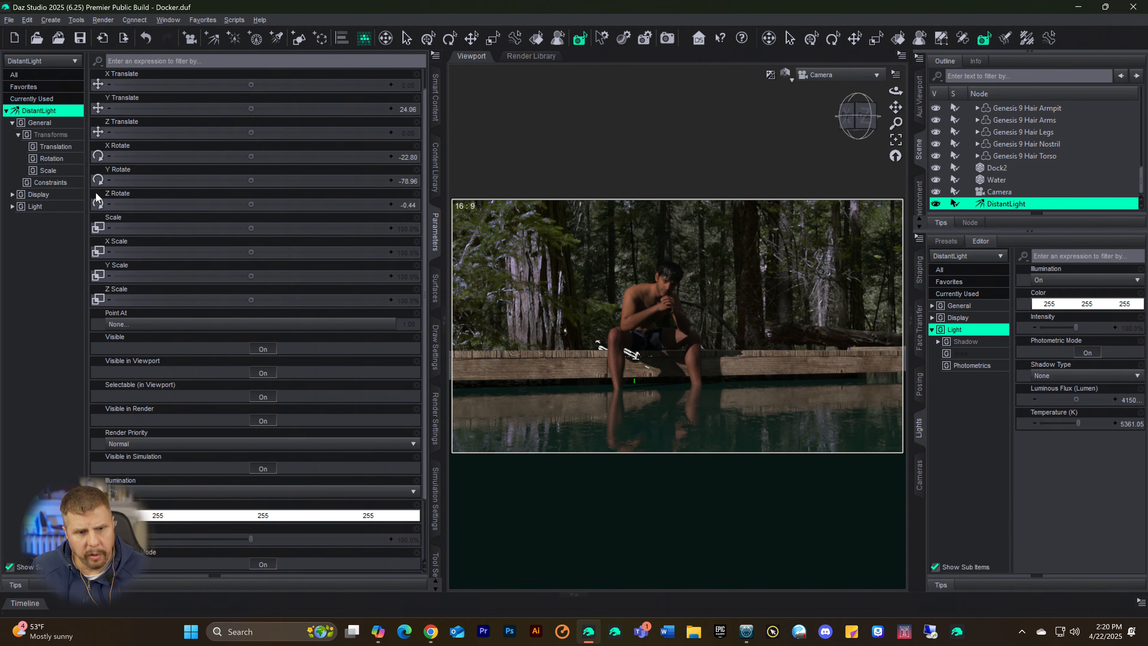
scroll(284, 470, "down", 3)
left_click(387, 547)
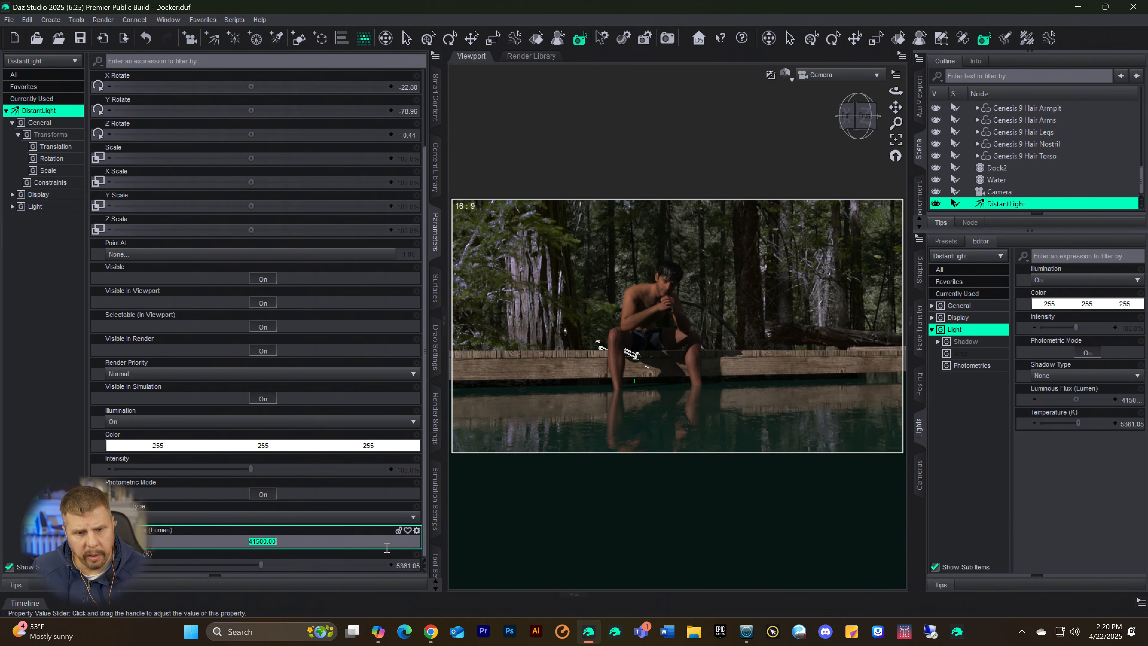
key("Home")
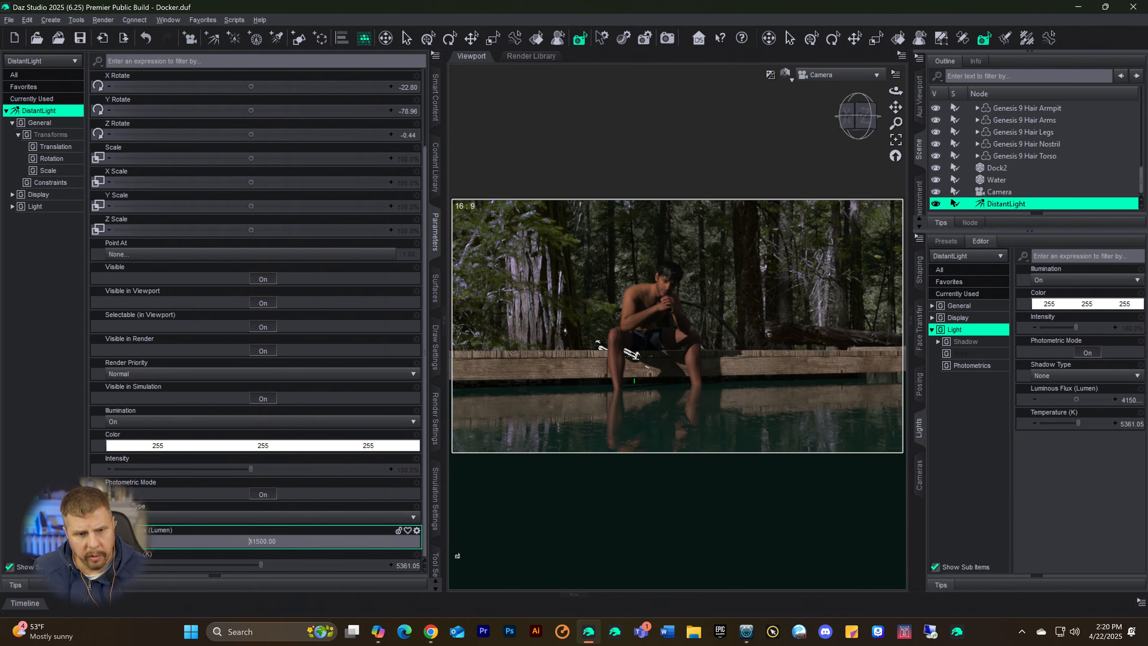
type("6")
key("Return")
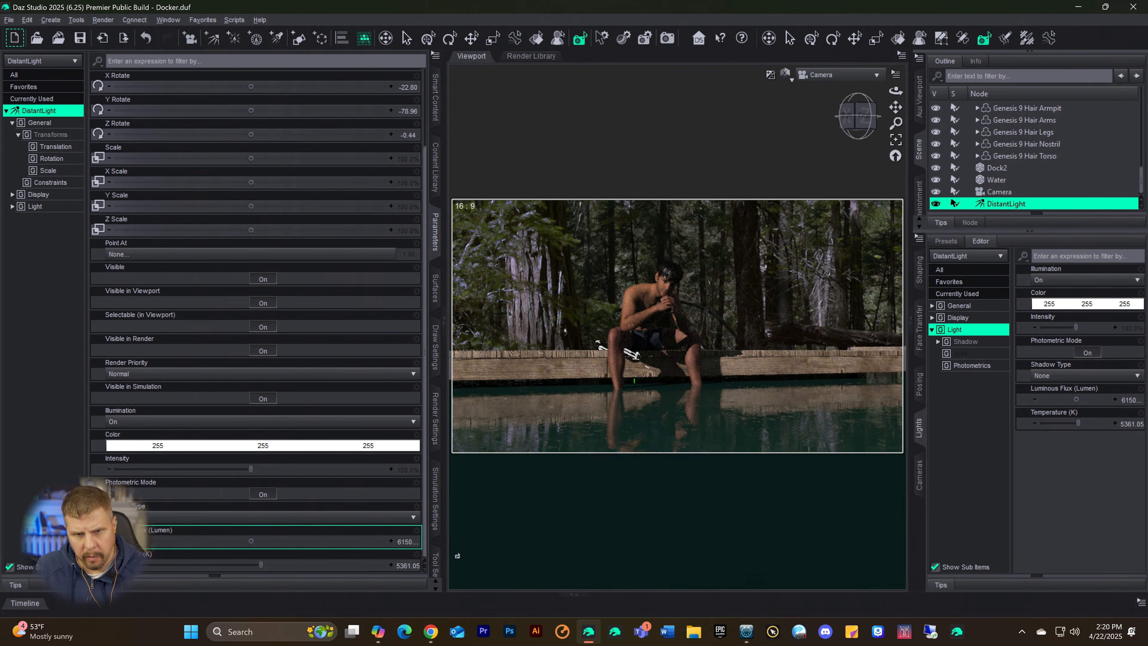
Step: Raise the DistantLight's luminous flux further to 81500 lumens
left_click(402, 543)
left_click(240, 538)
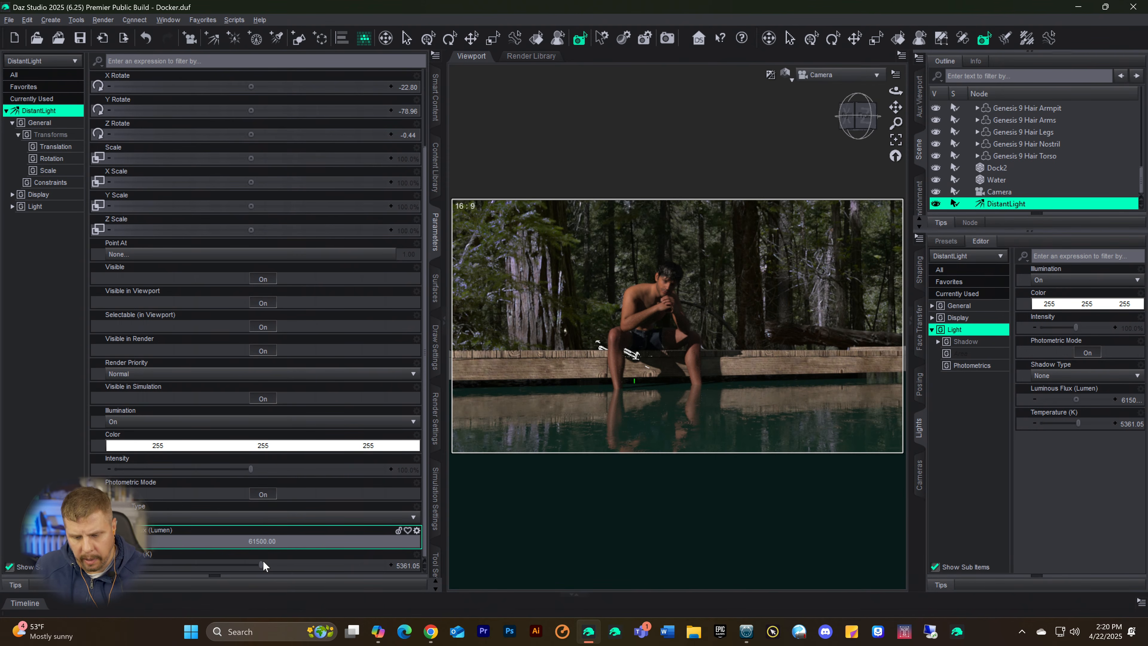
type("8")
key("Return")
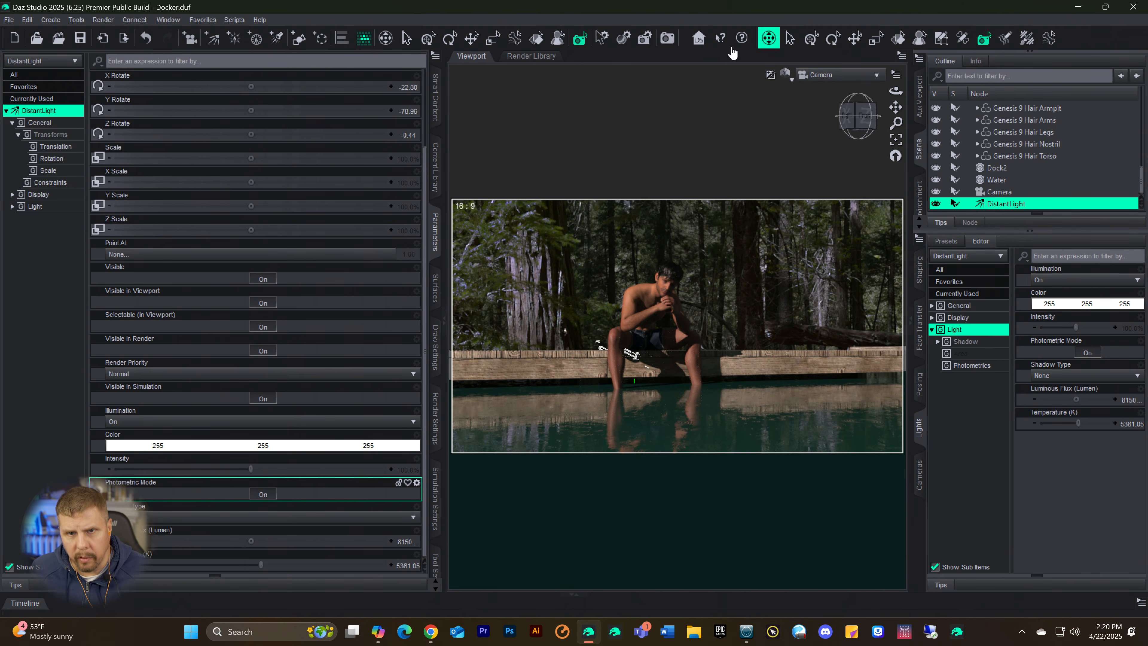
Step: Render the scene through the camera, examine the figure, forest and water in the maximized render, and close it without saving
left_click(665, 39)
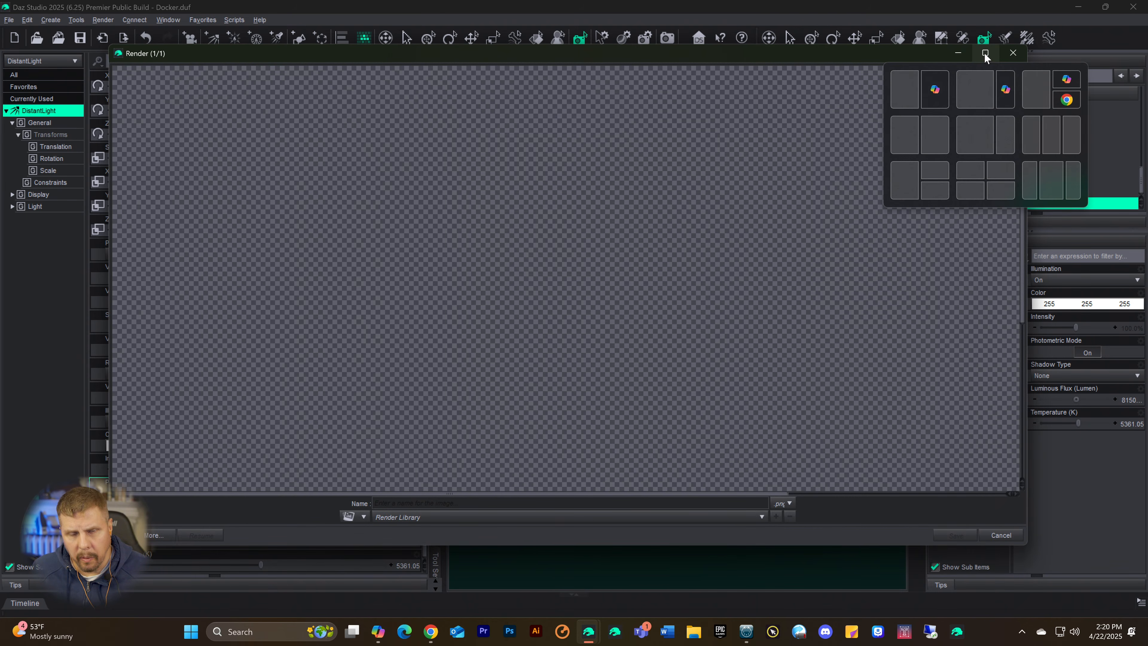
left_click(985, 53)
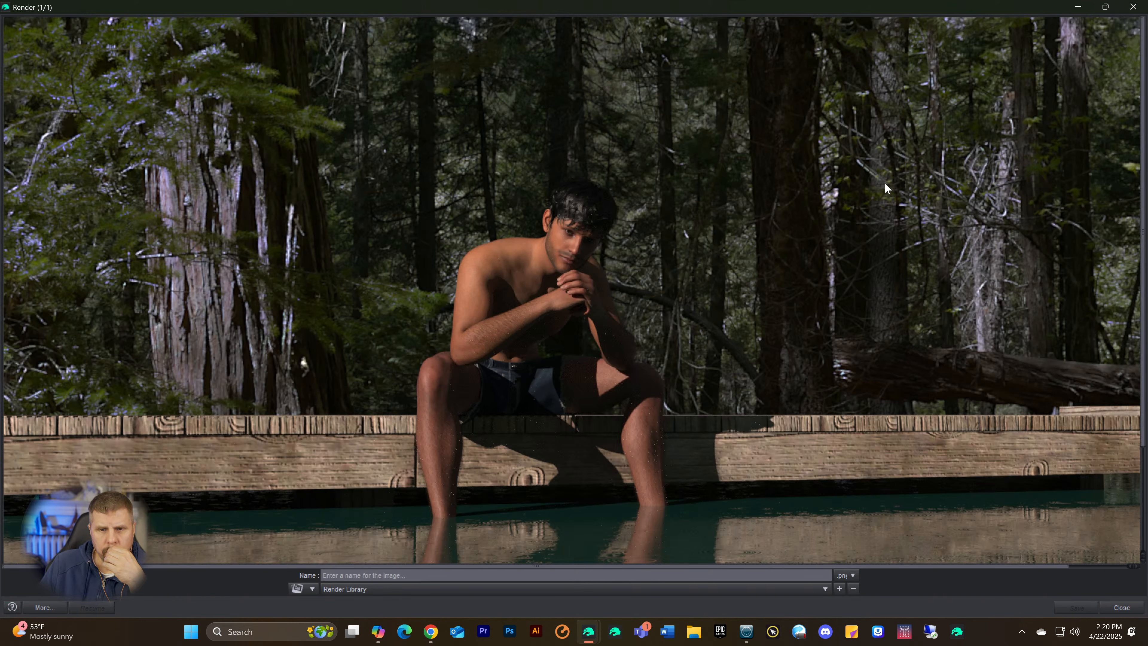
scroll(782, 222, "down", 3)
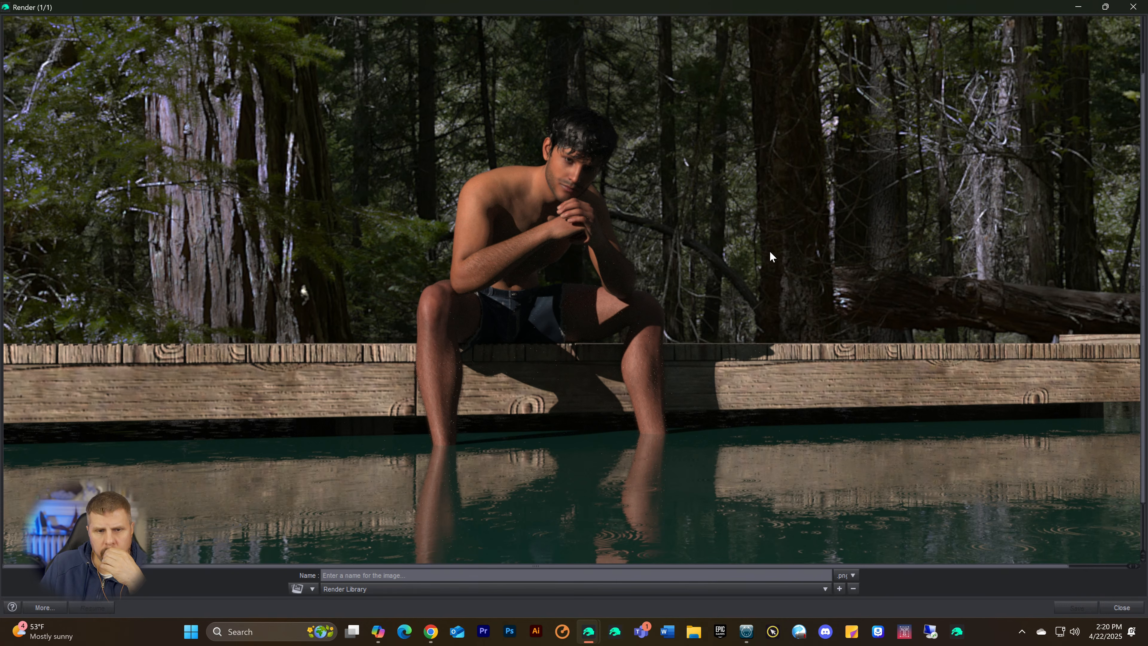
scroll(772, 256, "up", 3)
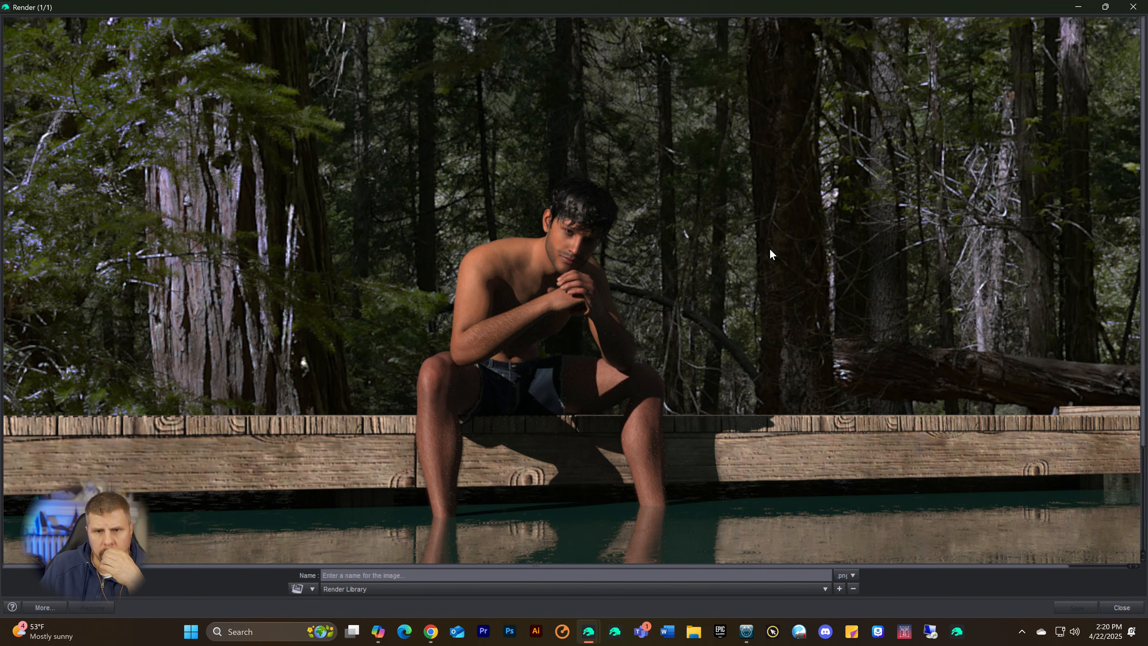
scroll(772, 246, "down", 3)
scroll(773, 246, "up", 3)
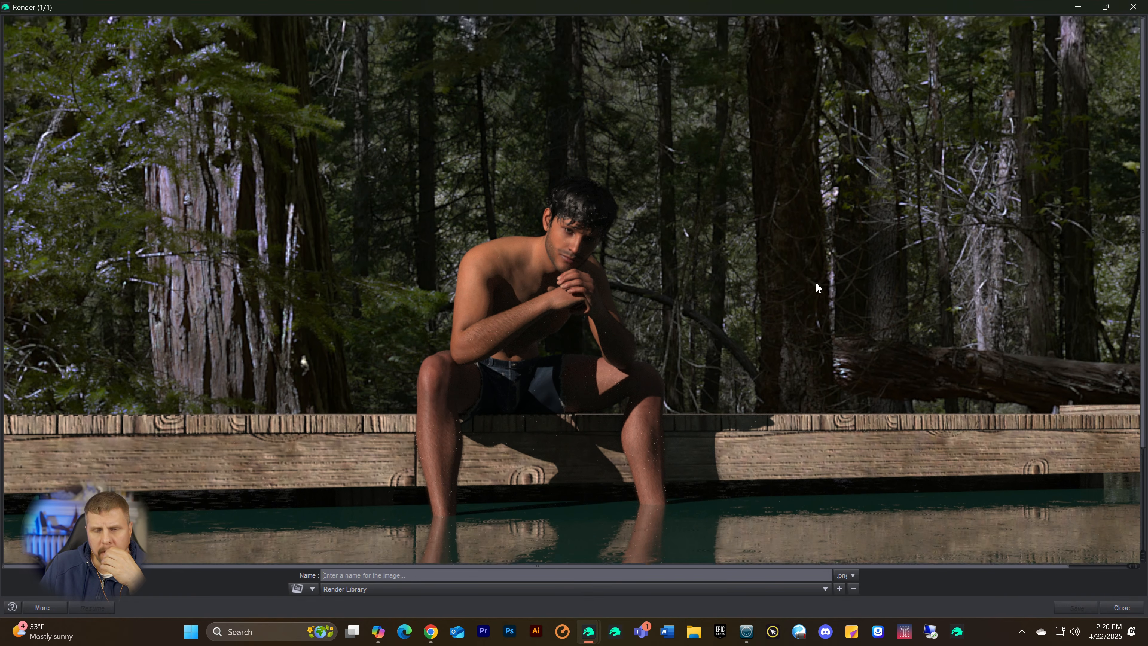
left_click(1134, 7)
Step: Give the Environment Options a warm yellow Environment Tint of 1.00, 0.84, 0.45
scroll(1048, 144, "up", 10)
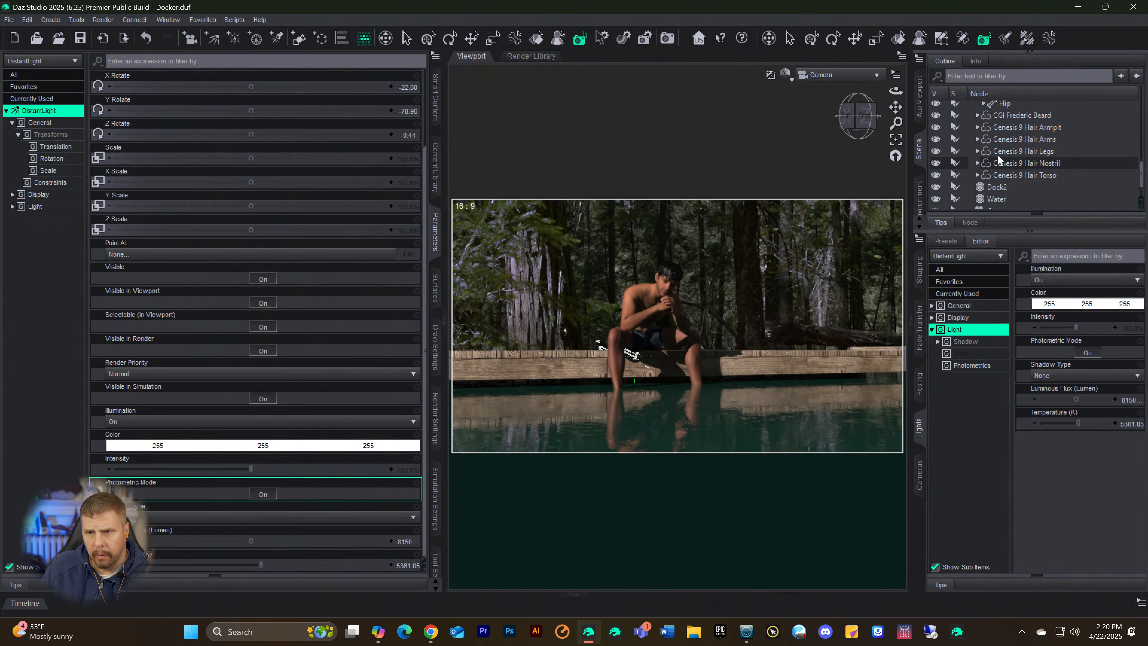
scroll(1048, 145, "up", 6)
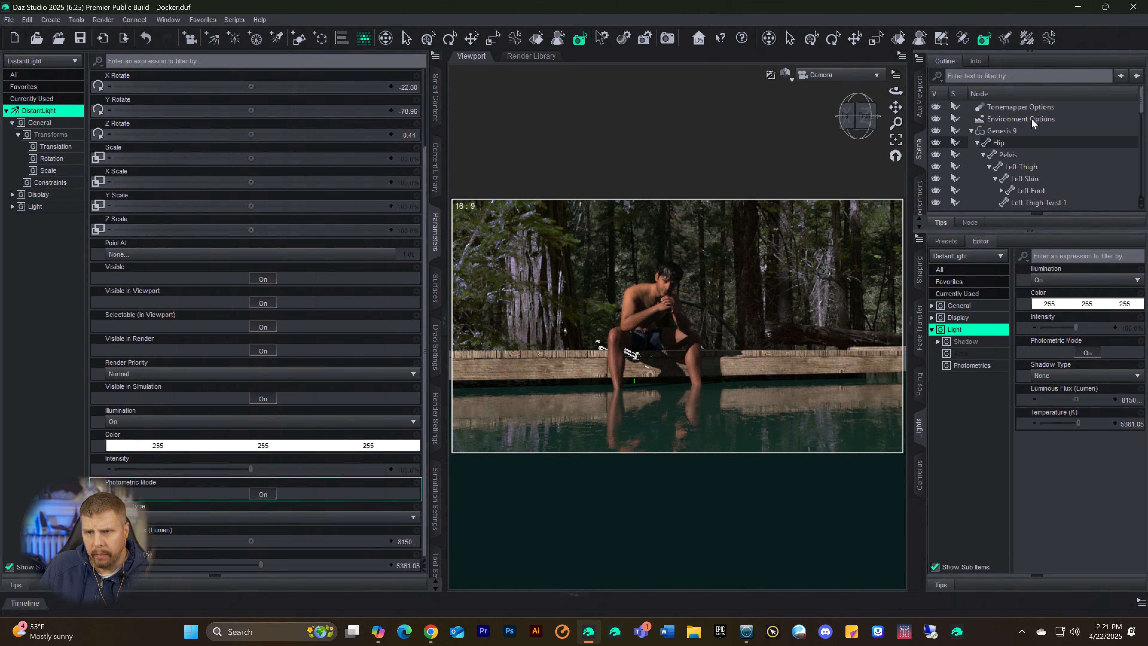
left_click(1027, 118)
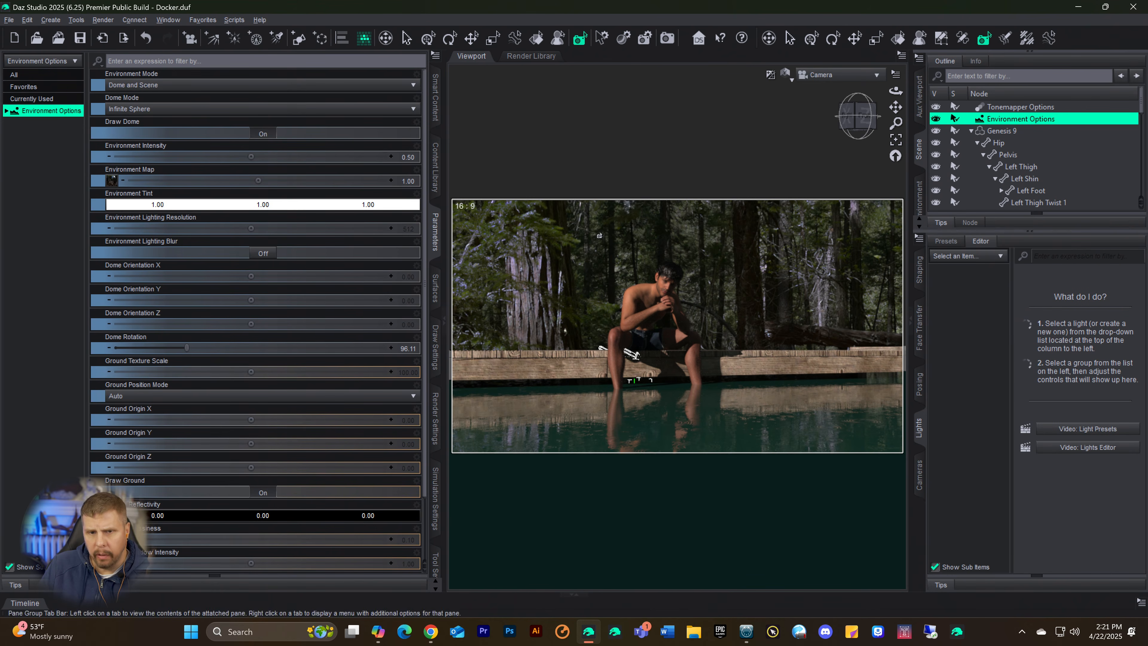
left_click(202, 205)
left_click_drag(660, 292, 675, 290)
left_click(645, 412)
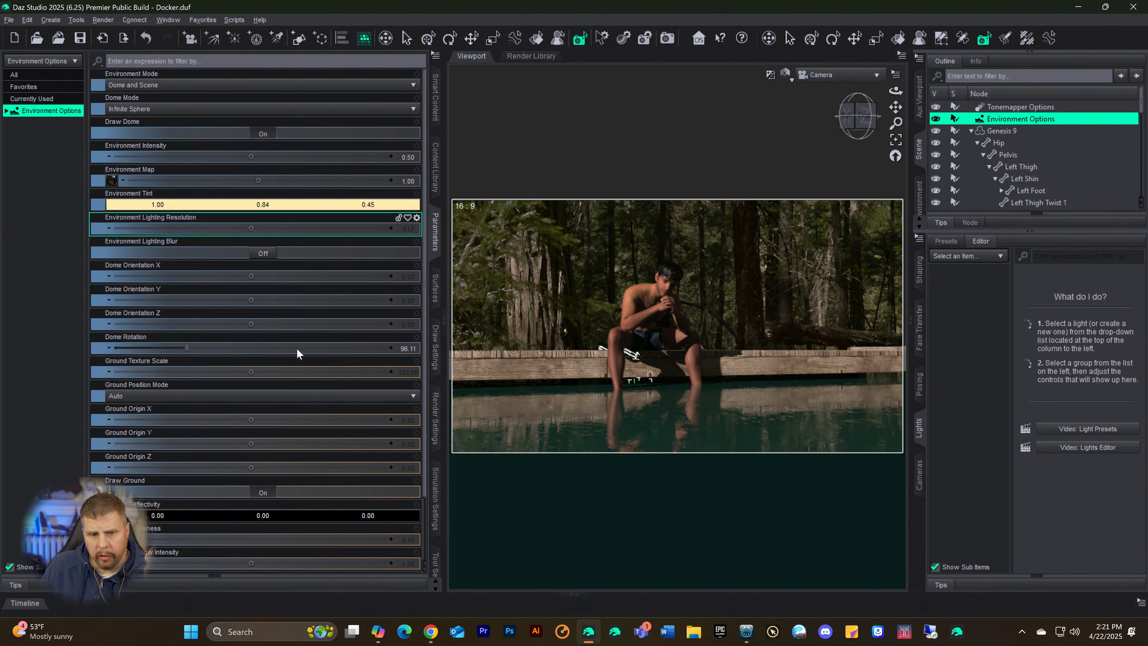
Step: Warm the DistantLight by lowering its colour temperature to about 3829 K
scroll(1041, 187, "down", 3)
scroll(1040, 188, "down", 5)
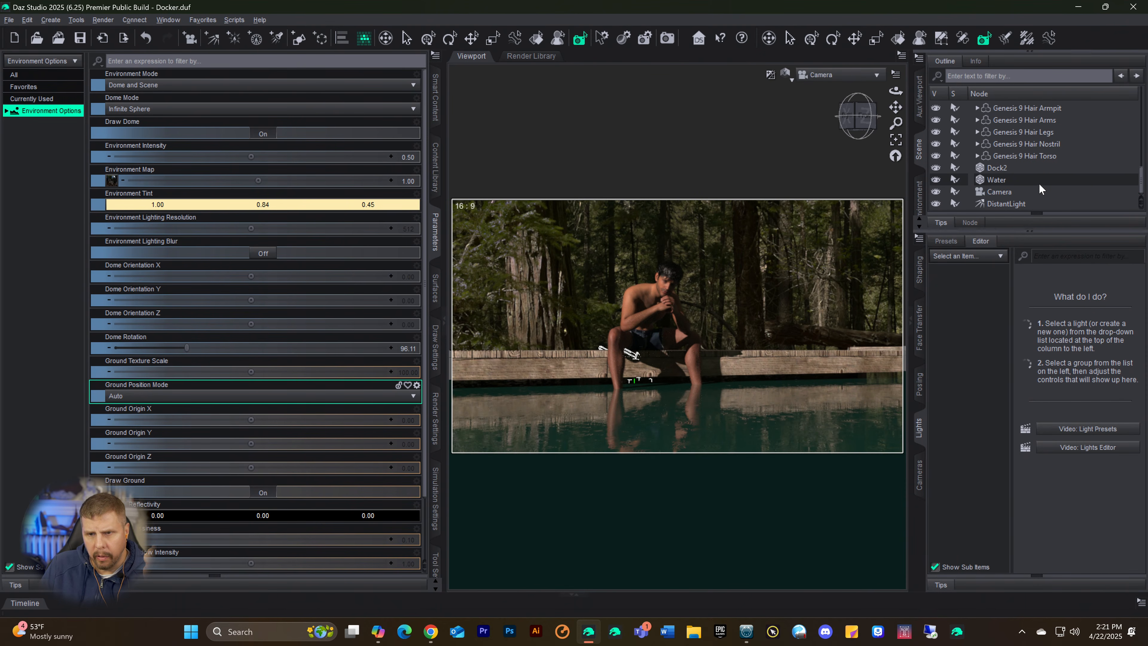
left_click(1012, 205)
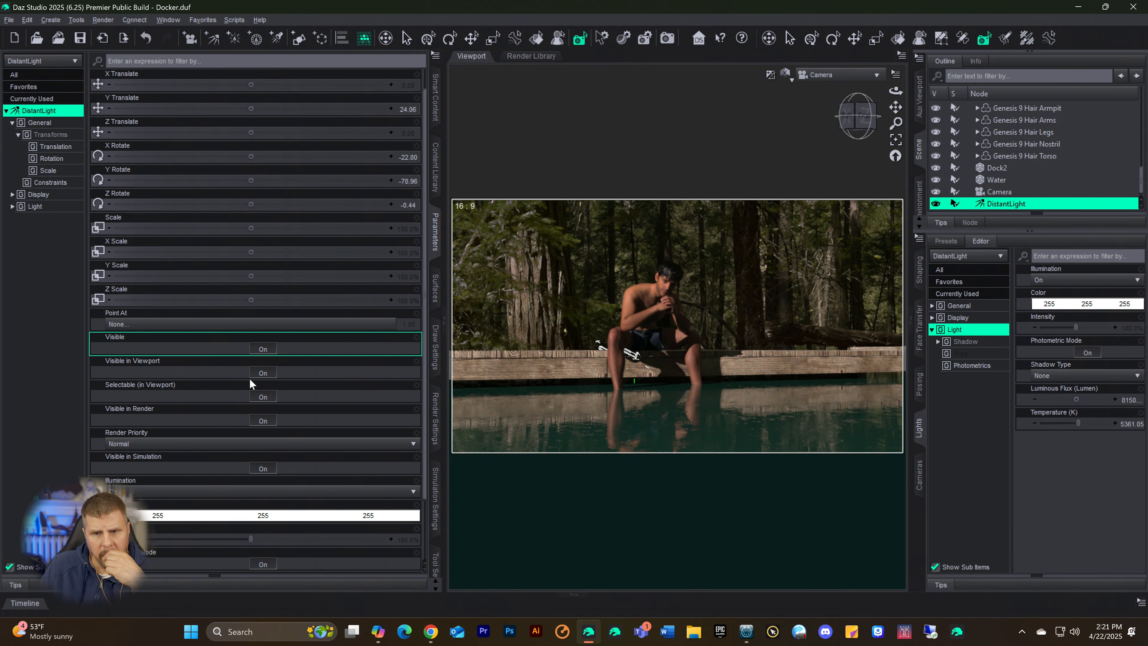
scroll(254, 382, "down", 3)
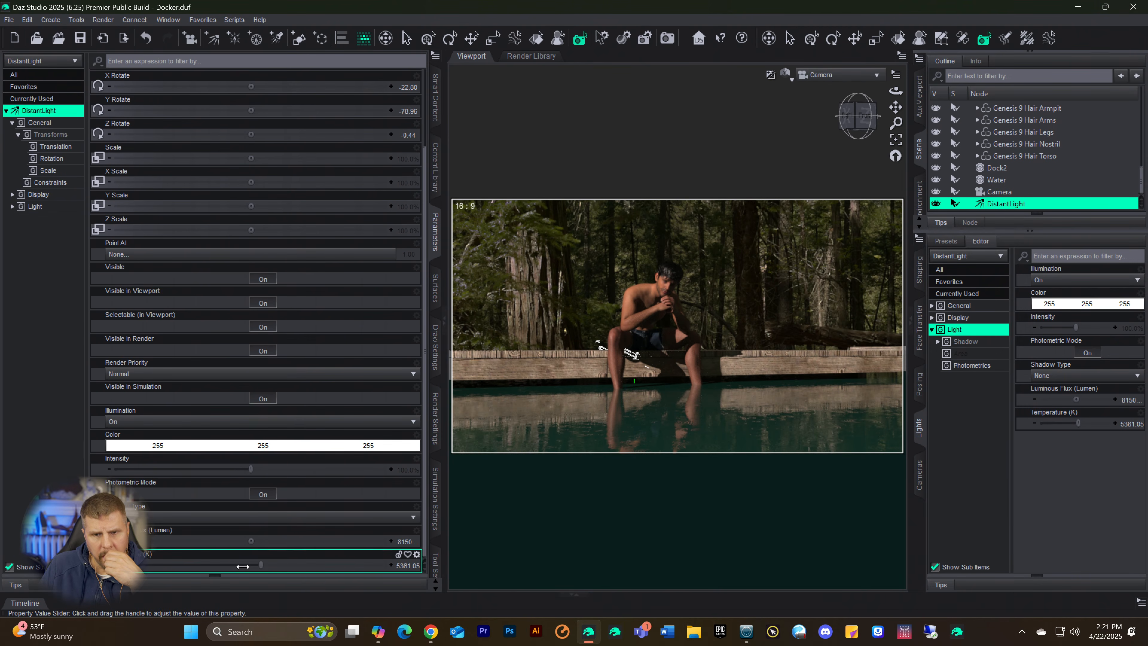
left_click_drag(244, 571, 219, 566)
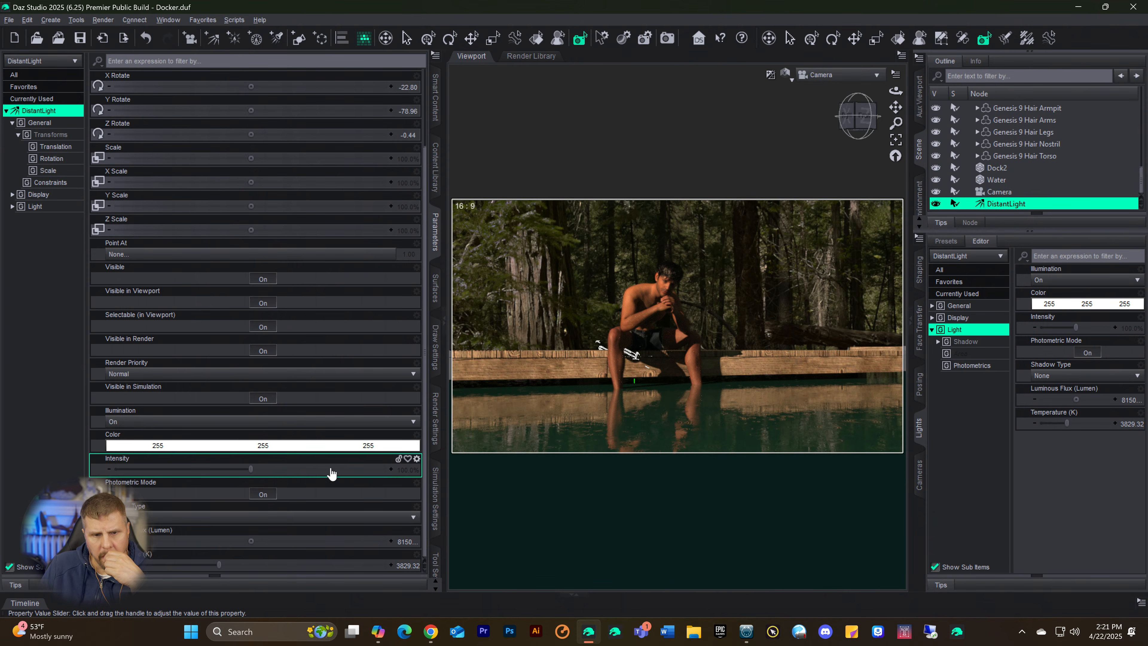
Step: Set the DistantLight's luminous flux to 51500 lumens
left_click(400, 543)
key("Return")
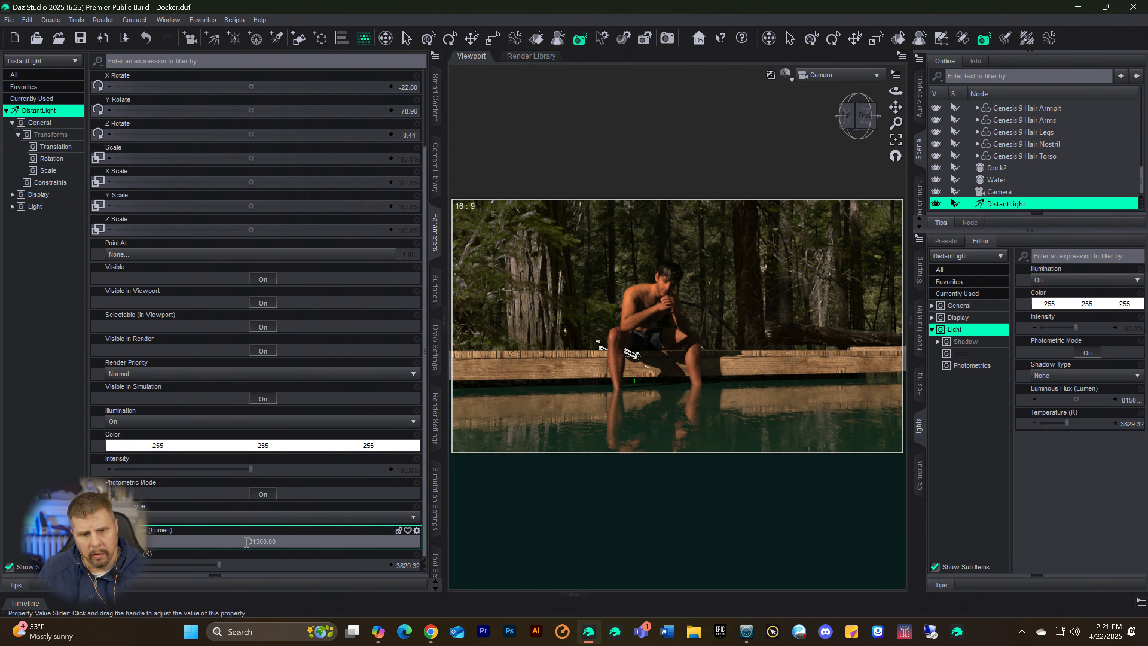
key("Delete")
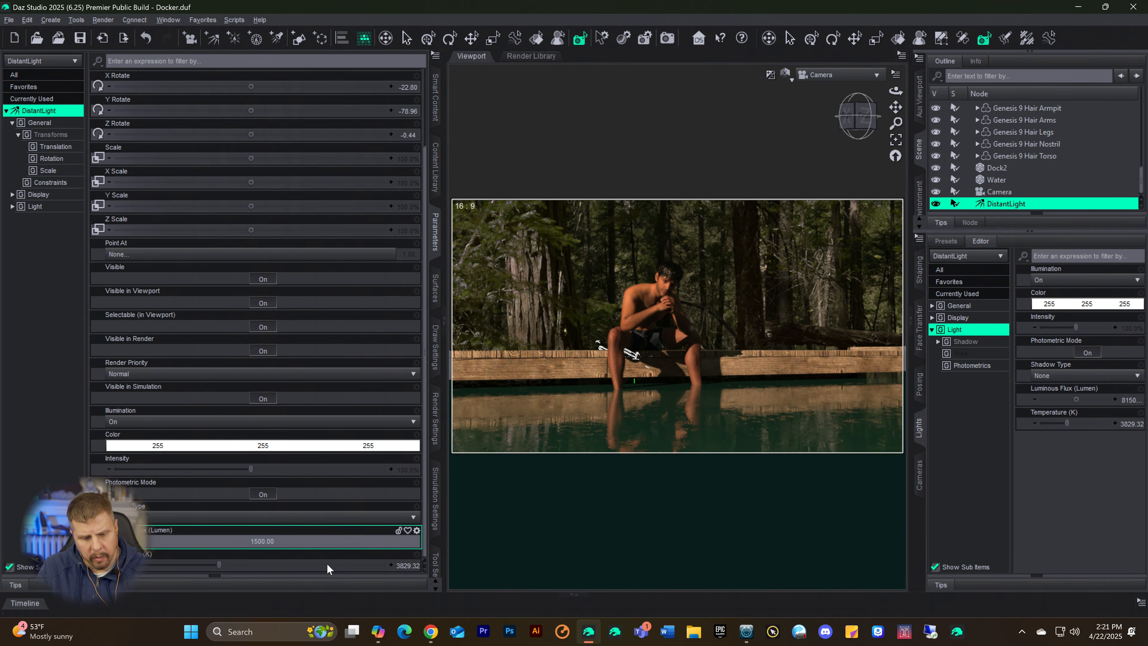
type("5")
key("Return")
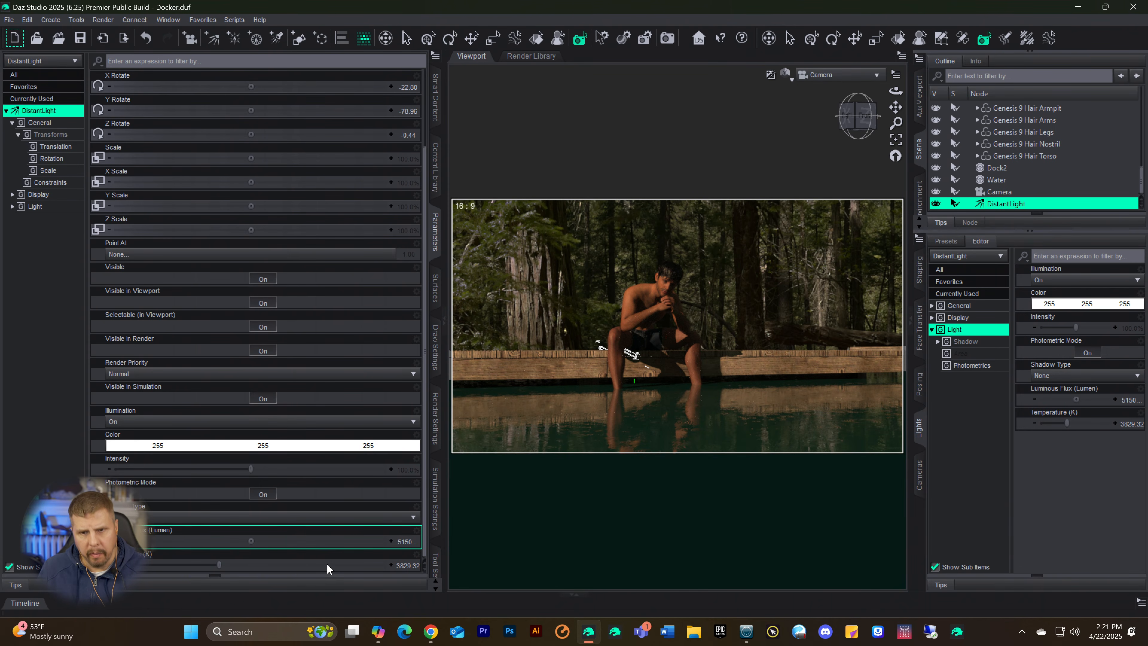
scroll(327, 564, "up", 1)
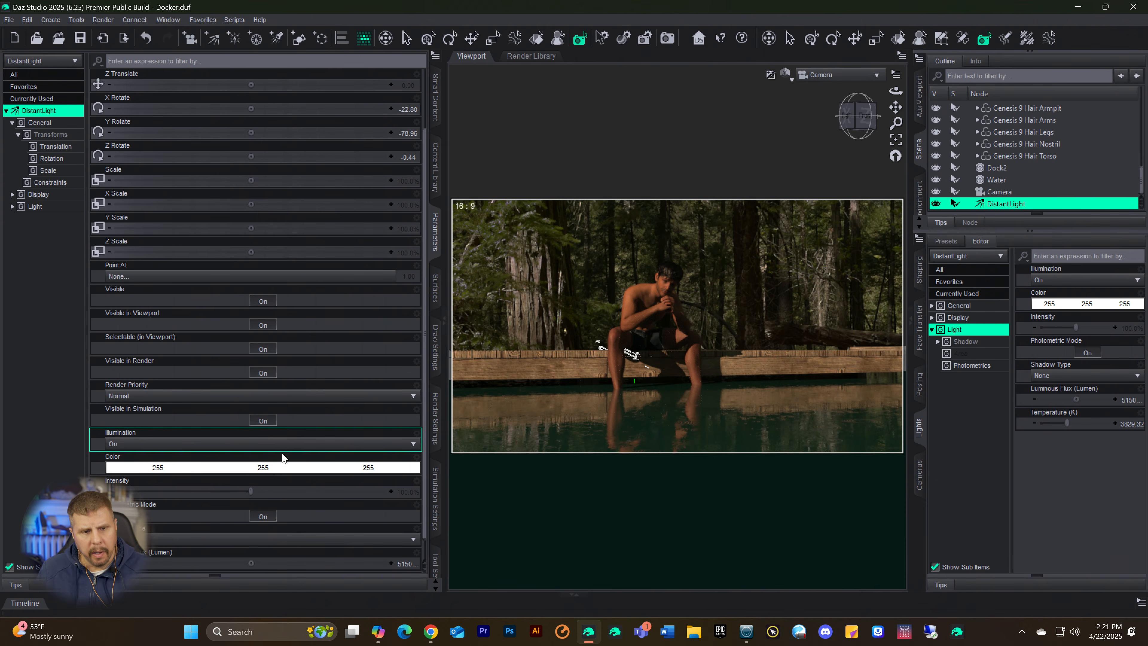
scroll(268, 377, "up", 3)
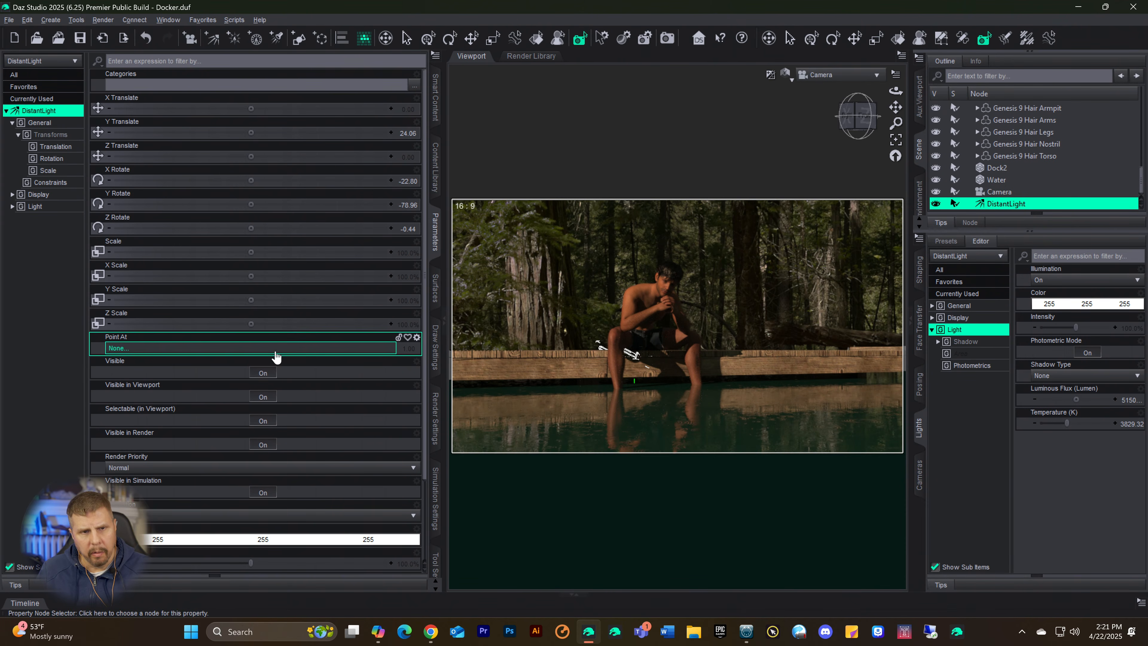
scroll(286, 368, "down", 4)
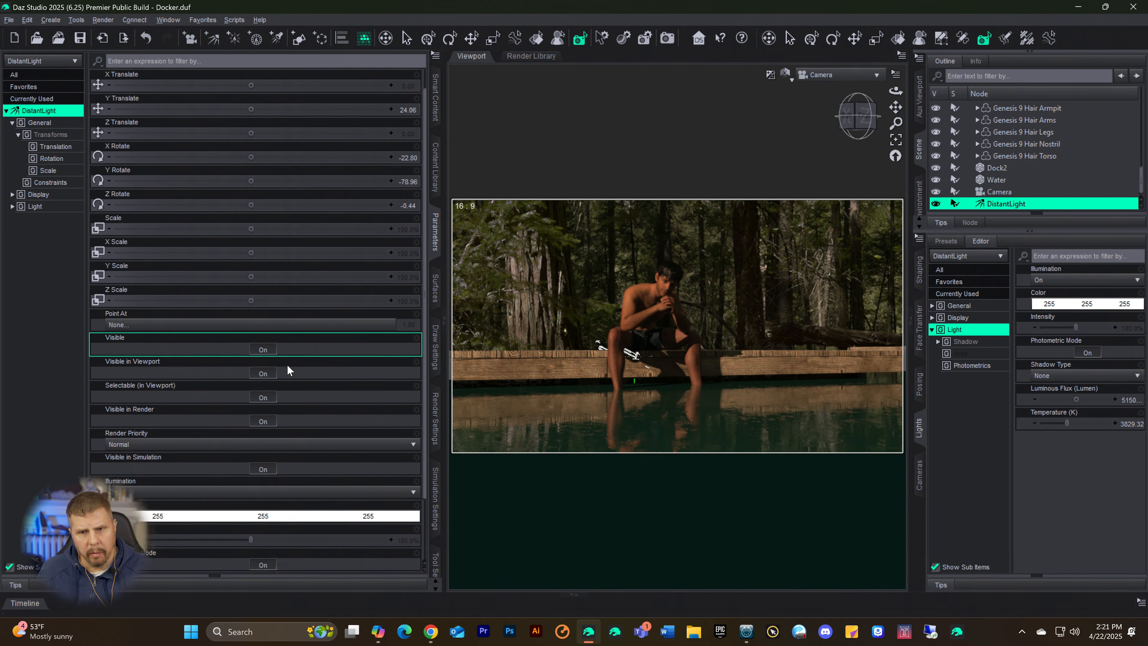
Step: Render the scene with the warmed DistantLight, examine the figure, dock and water in the maximized render, and close it without saving
left_click(667, 38)
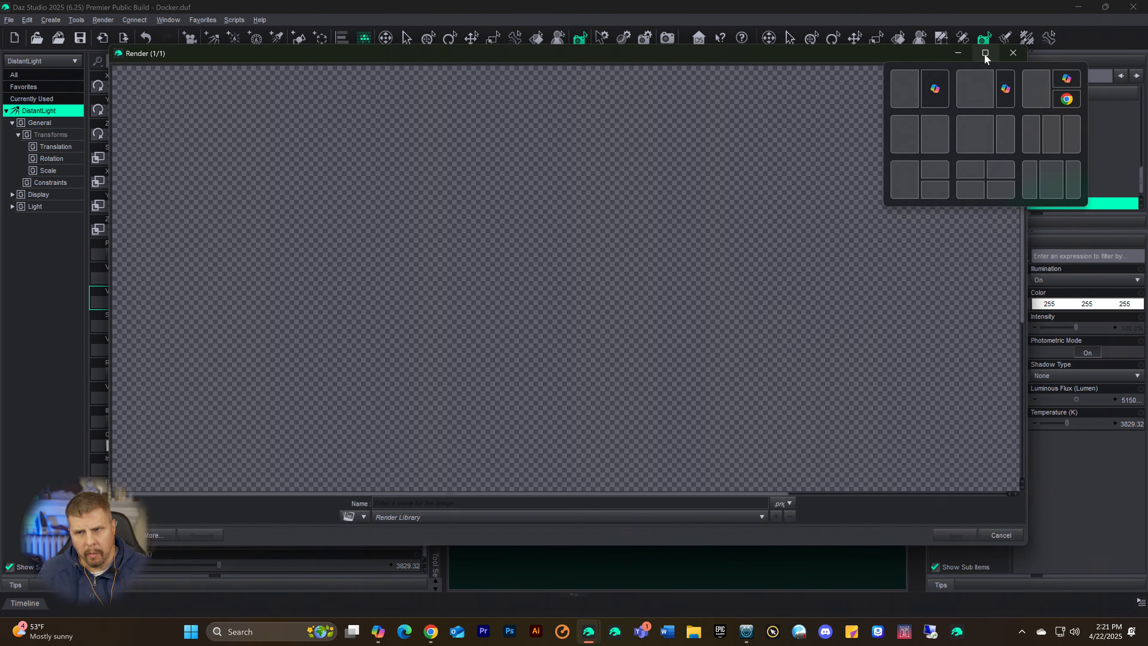
left_click(985, 54)
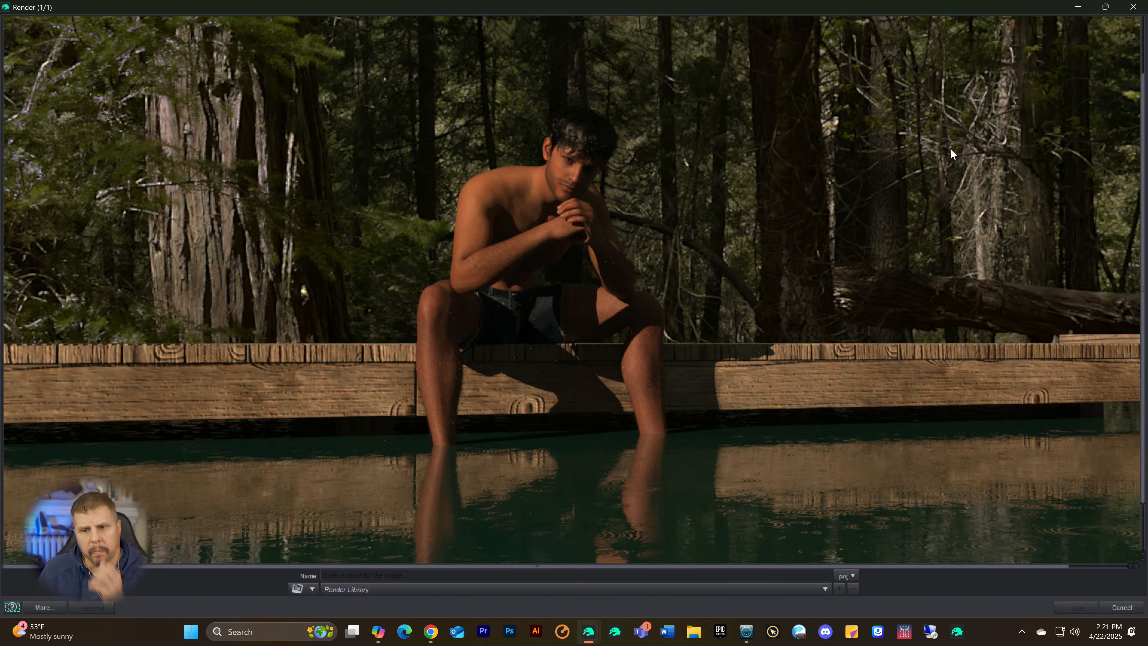
scroll(940, 148, "up", 2)
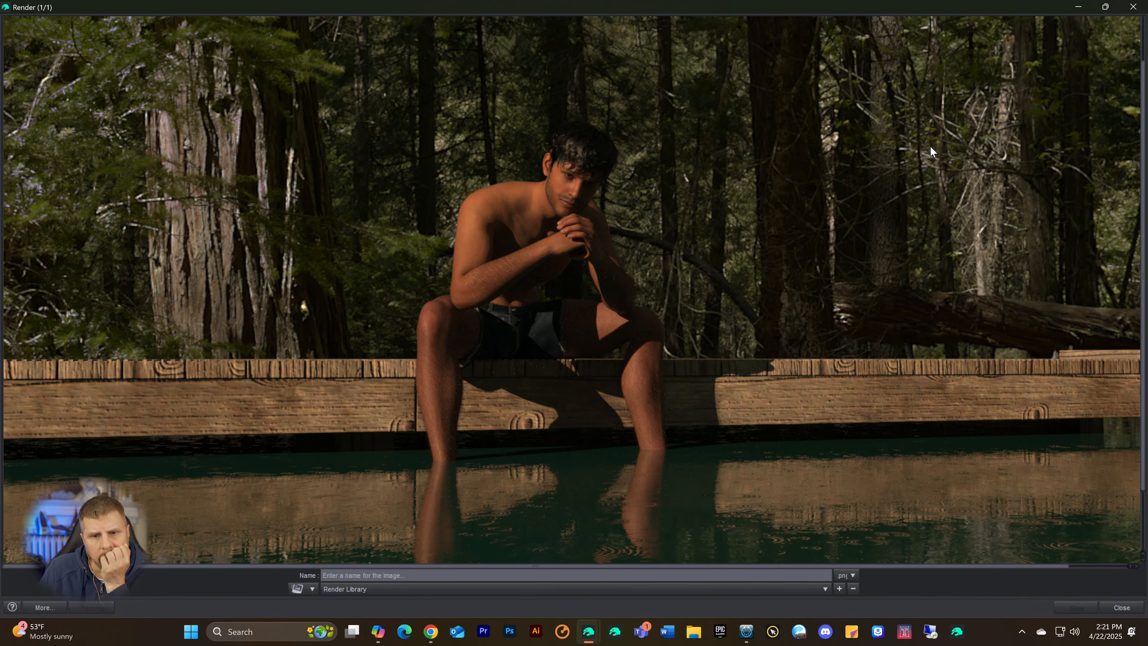
scroll(864, 160, "down", 1)
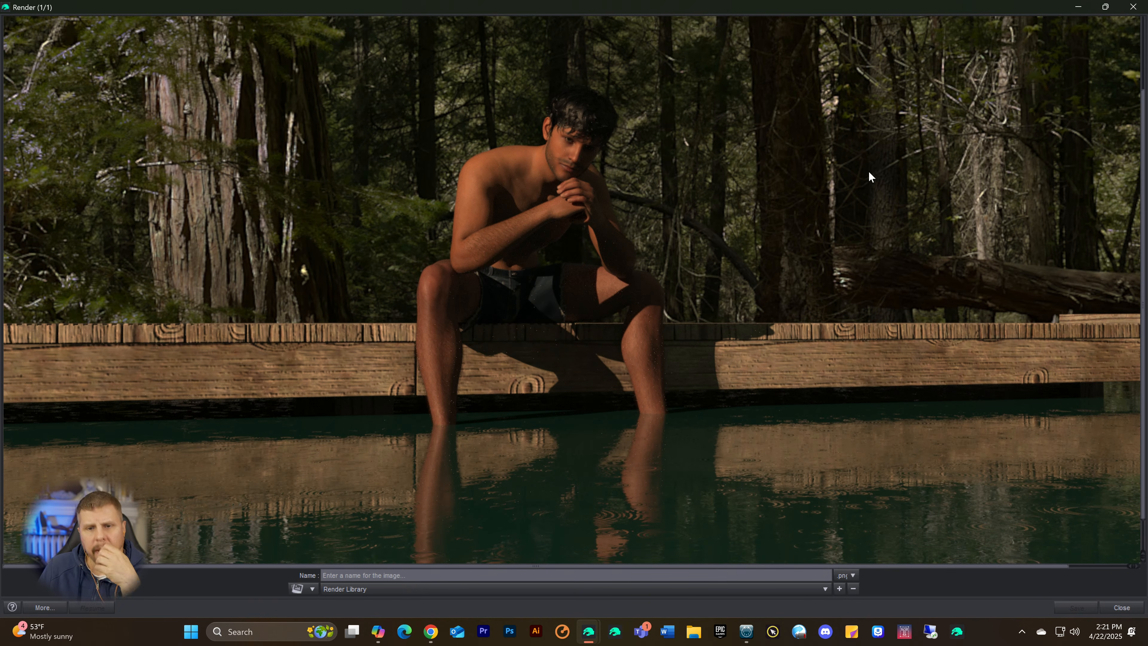
scroll(835, 217, "down", 1)
scroll(834, 213, "up", 3)
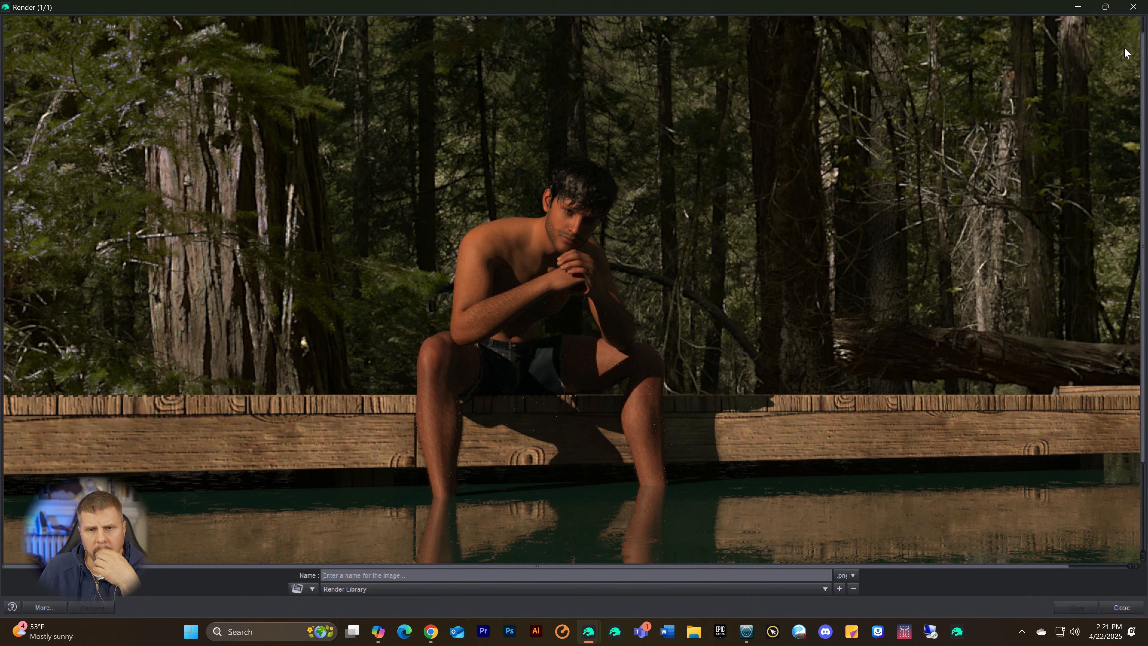
scroll(944, 134, "down", 1)
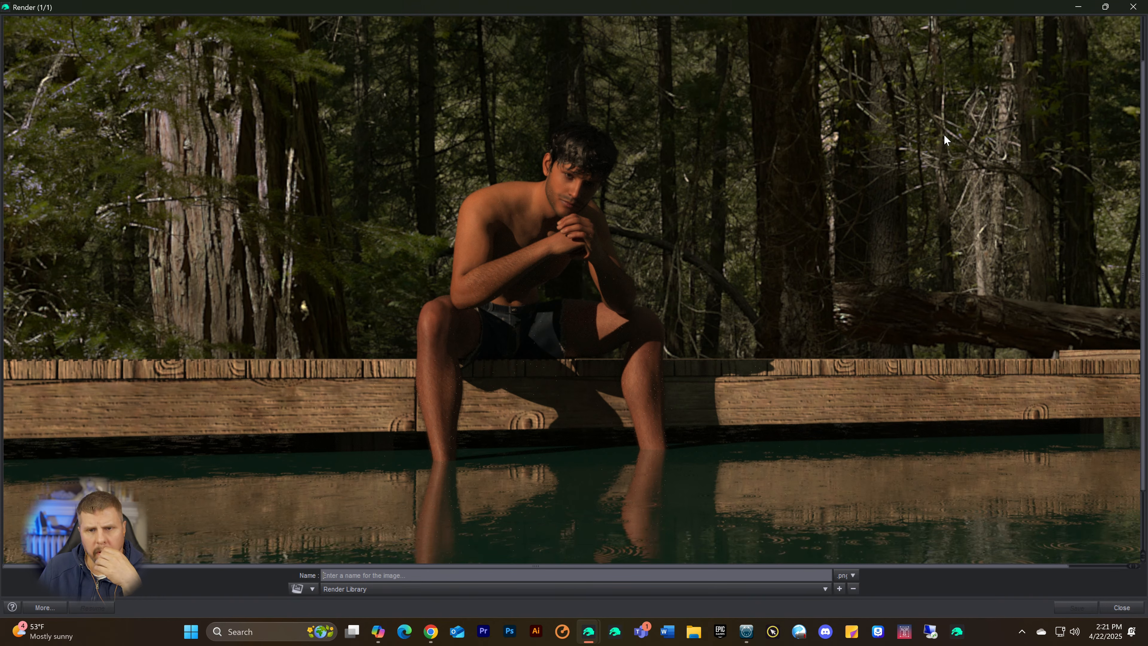
left_click(1135, 7)
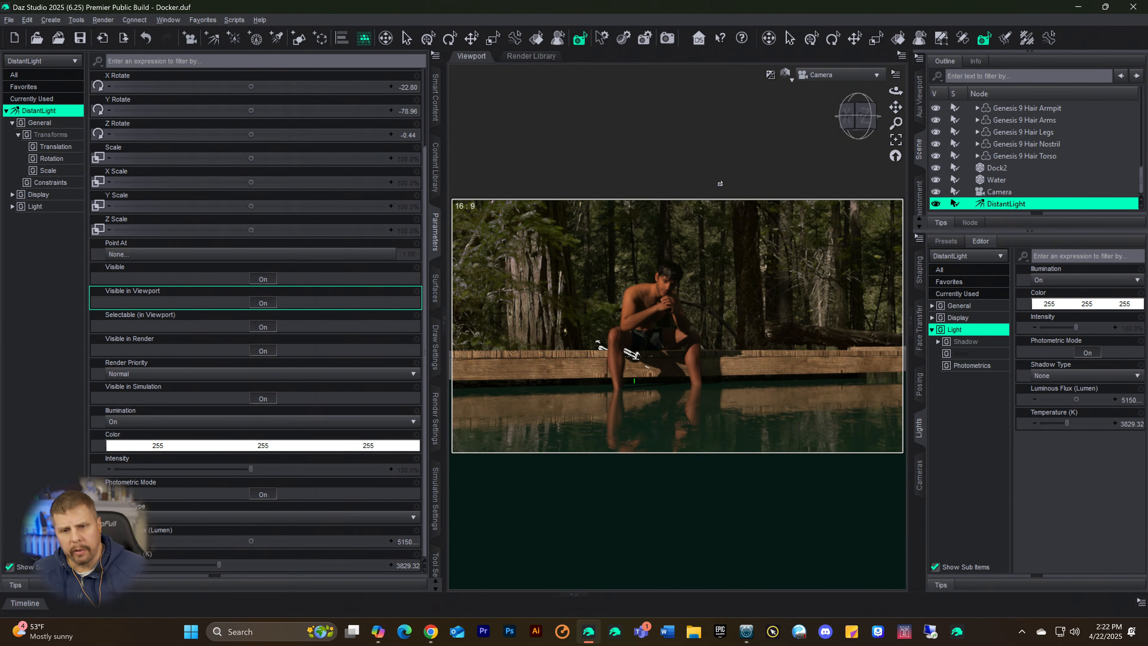
Step: Switch the viewport to plain untextured shading and turn off Rendering Quality Enable in the progressive rendering settings
key("ctrl+9")
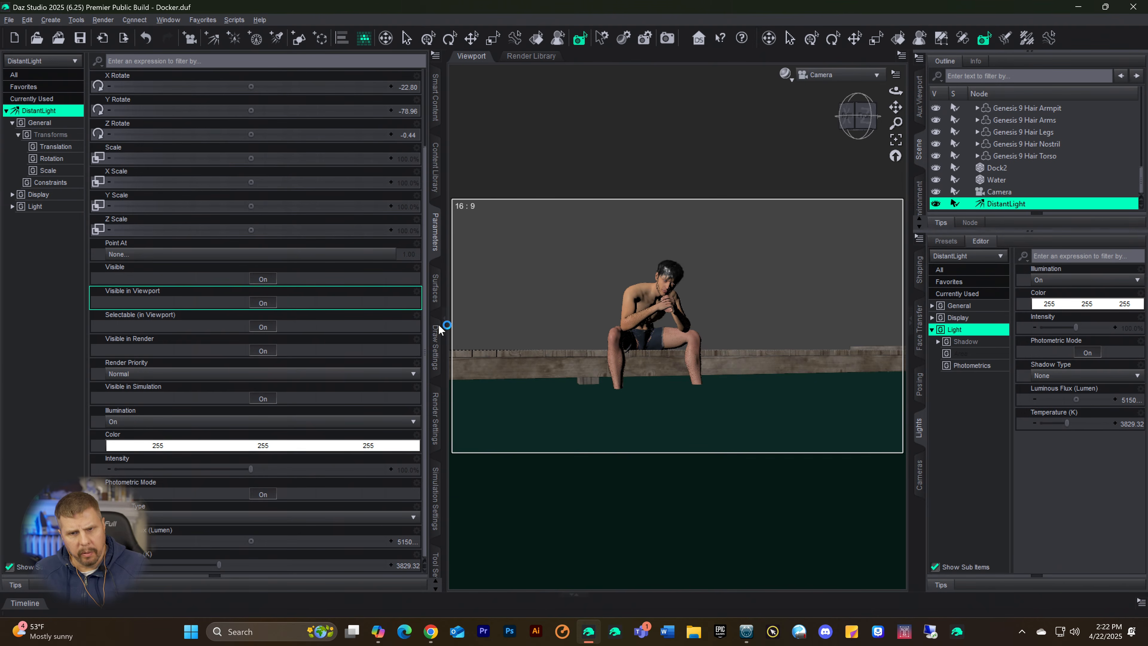
key("ctrl+0")
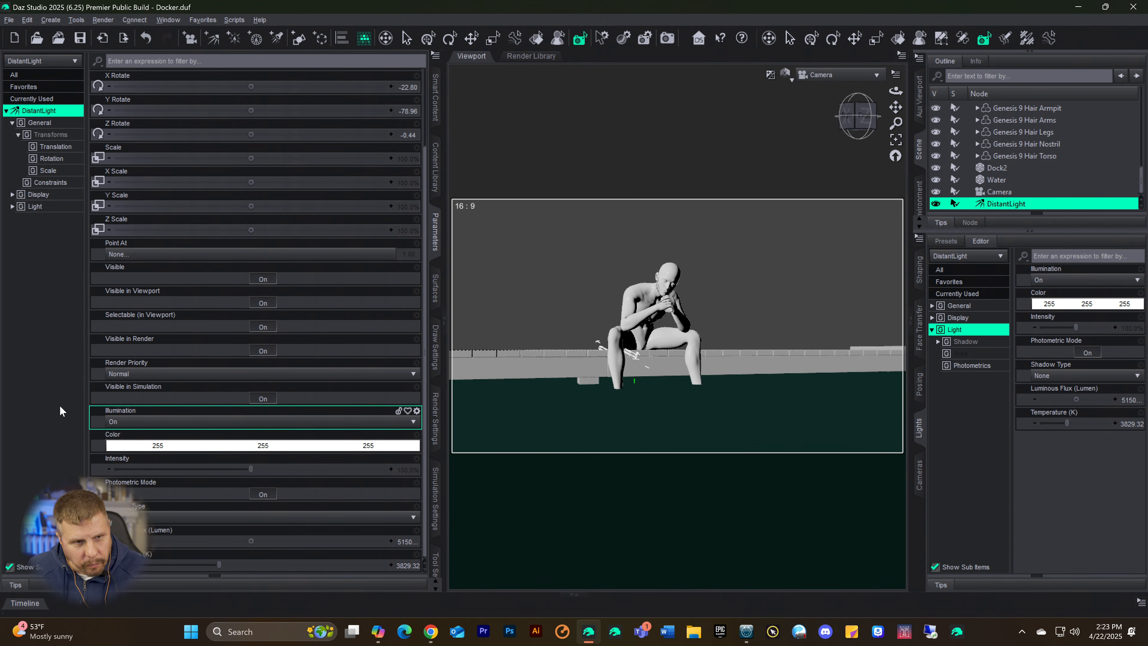
left_click(437, 407)
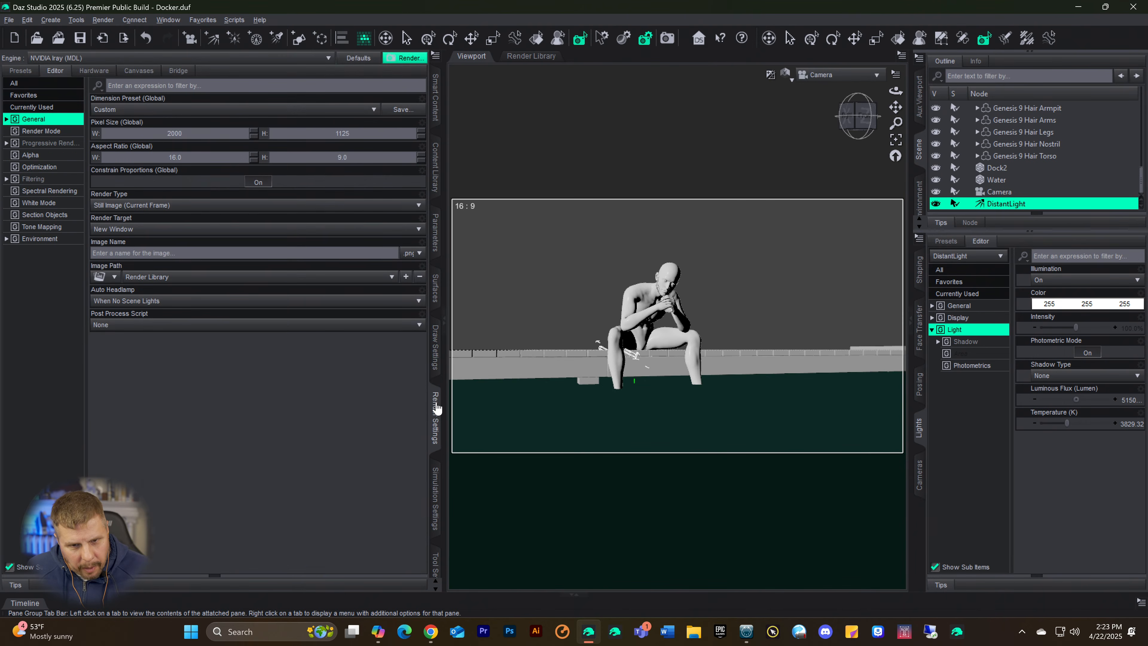
left_click(43, 143)
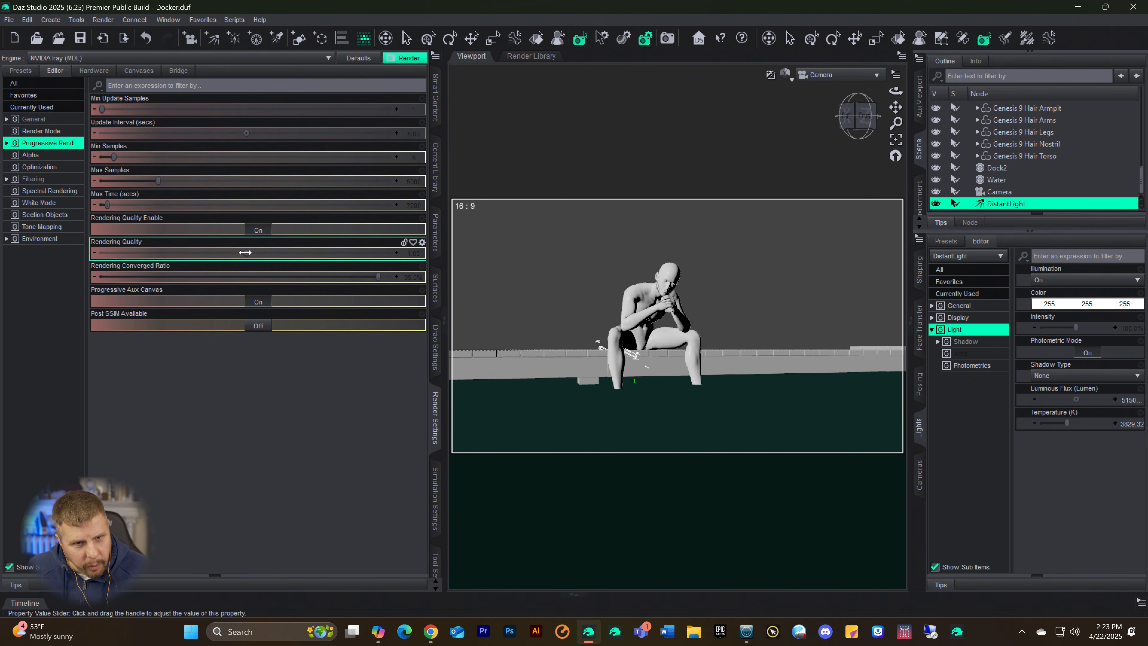
left_click(258, 231)
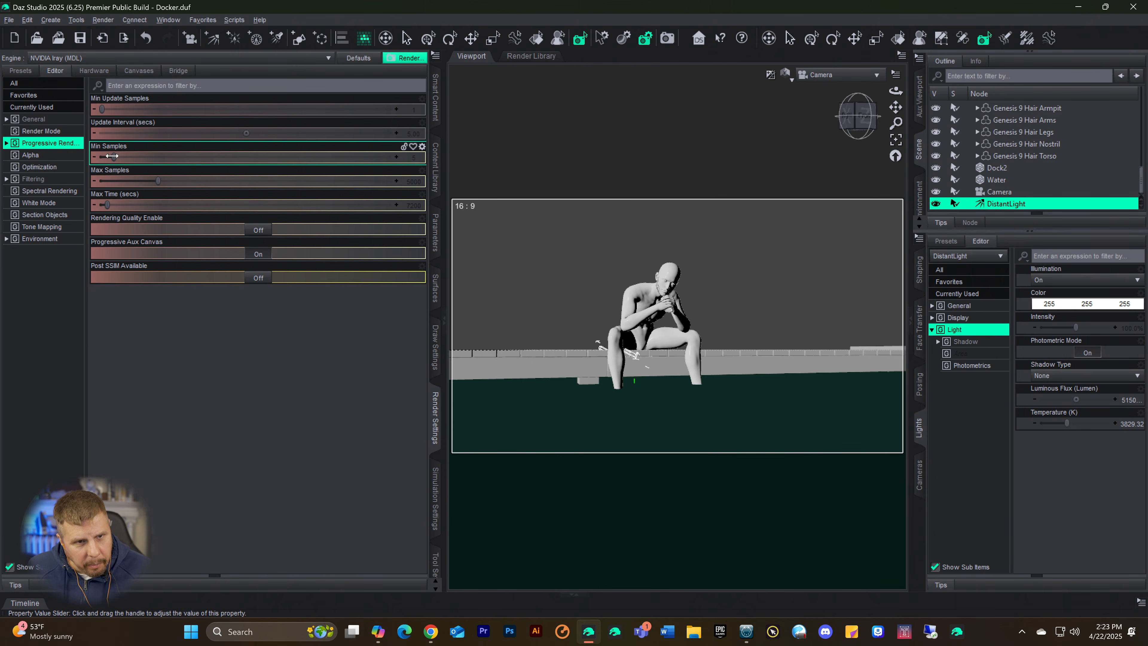
Step: Raise Max Samples to 25000 and Max Time to 259200 seconds, and return the viewport to the photoreal preview
left_click_drag(112, 156, 393, 157)
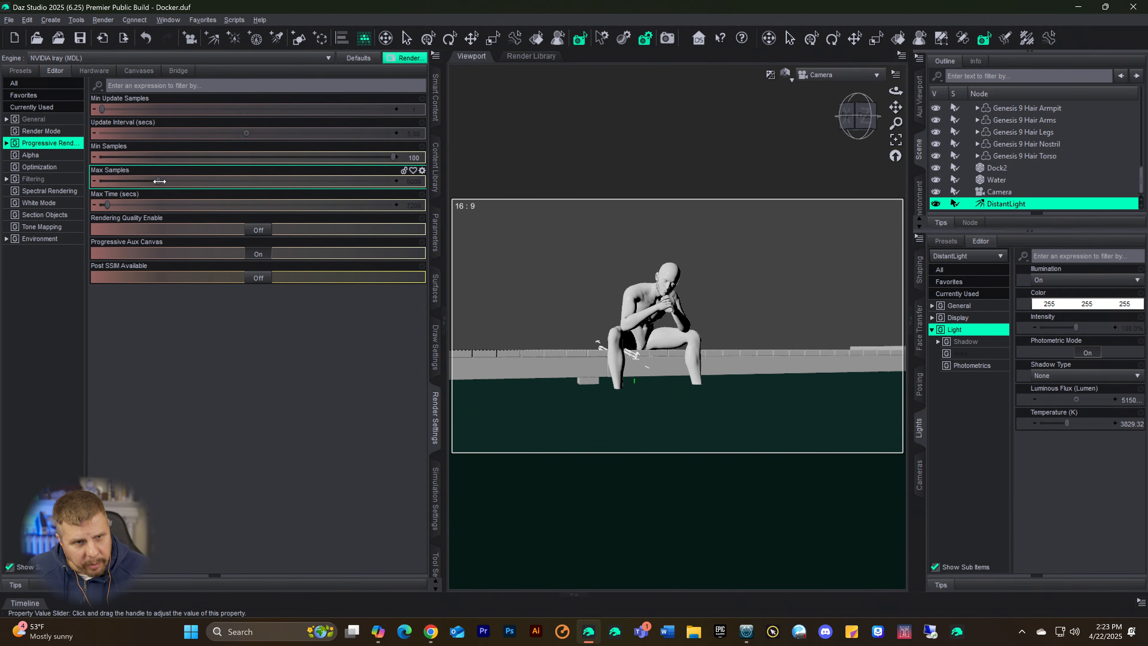
left_click_drag(159, 181, 162, 181)
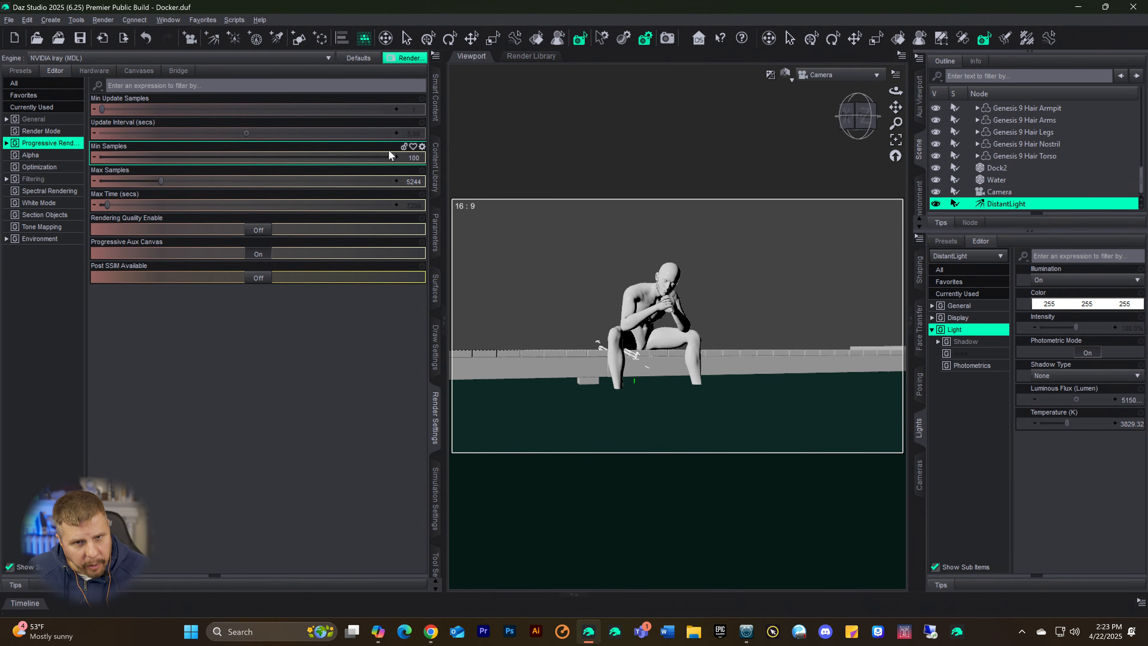
left_click_drag(390, 156, 113, 161)
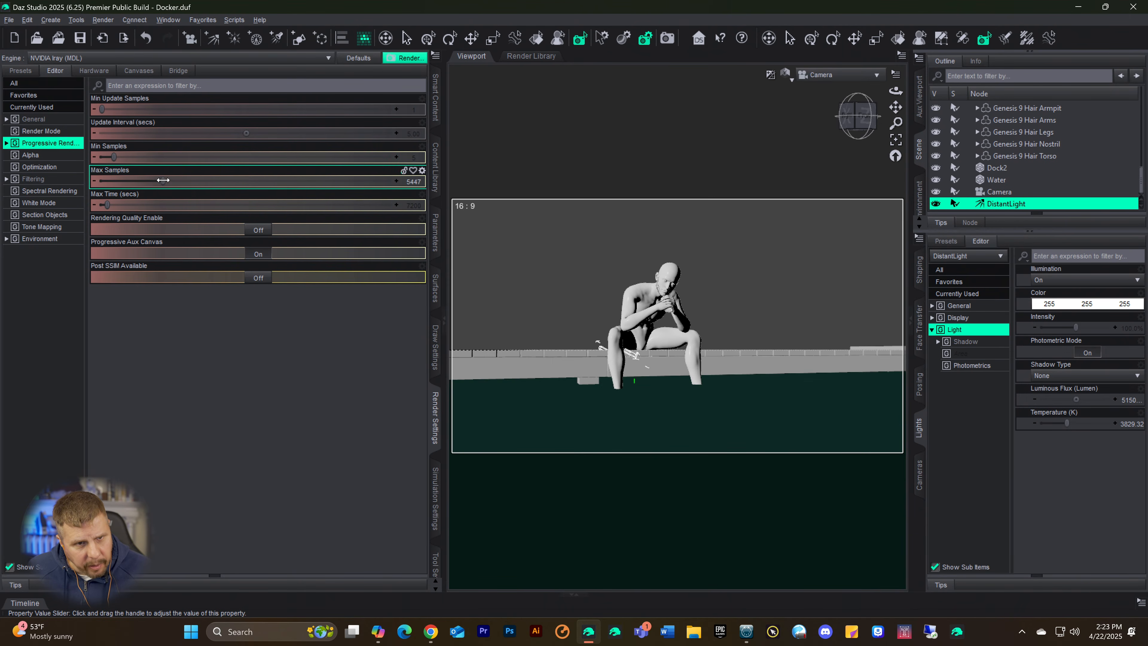
left_click_drag(161, 181, 394, 180)
left_click_drag(107, 205, 394, 205)
key("ctrl+9")
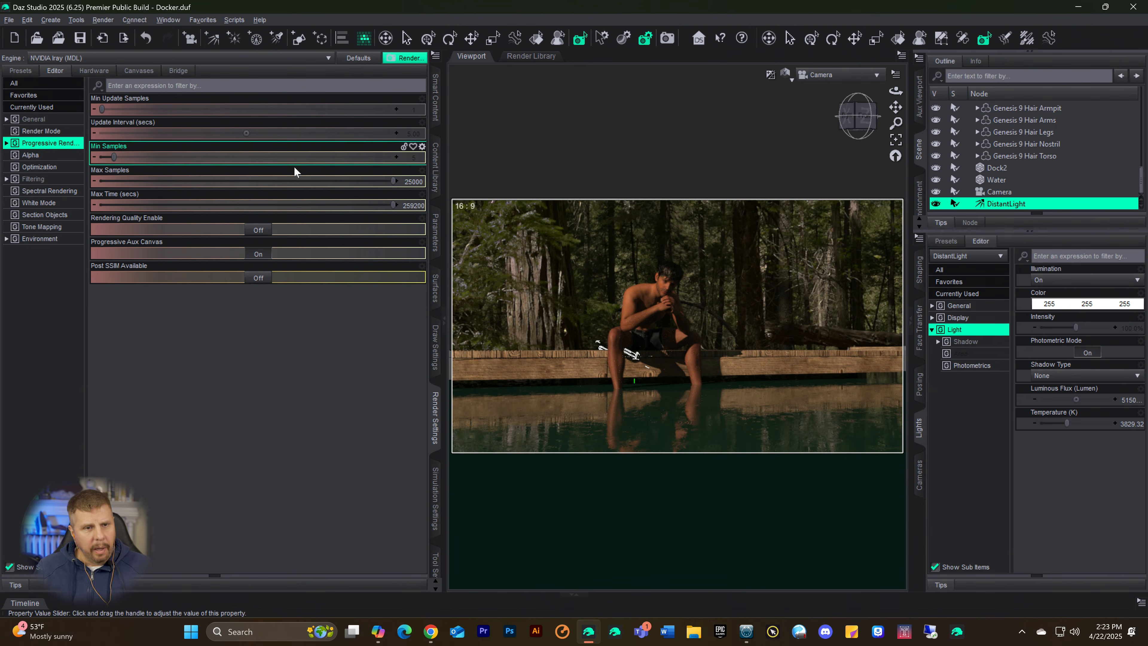
Step: Turn on the Caustic Sampler in the render optimization settings
left_click(48, 193)
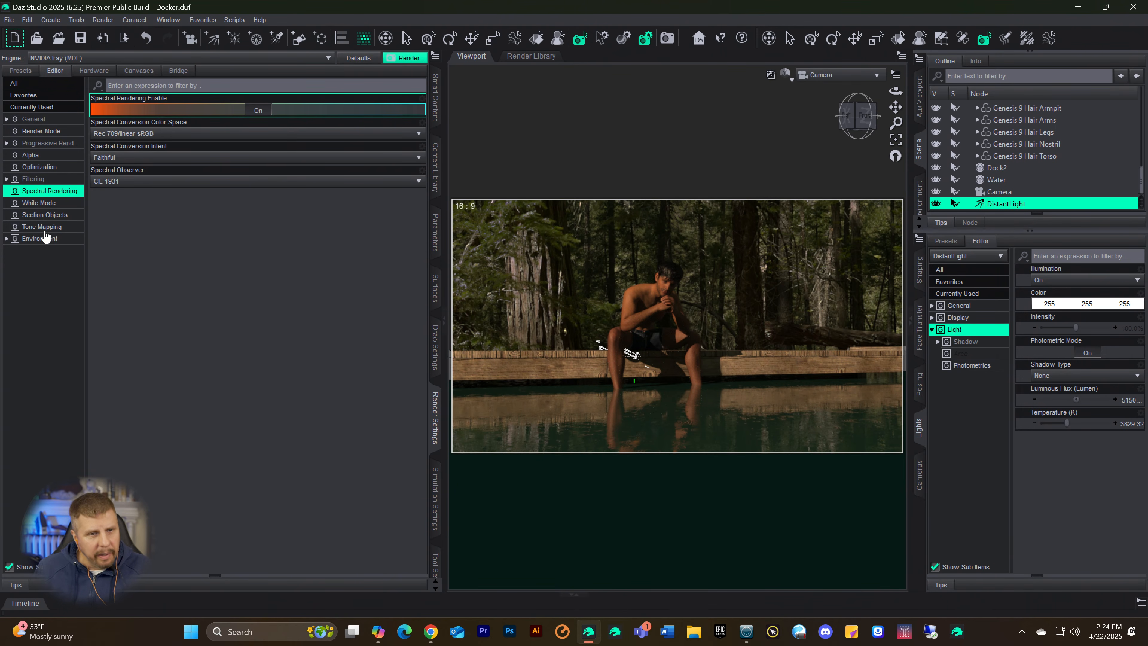
left_click(33, 168)
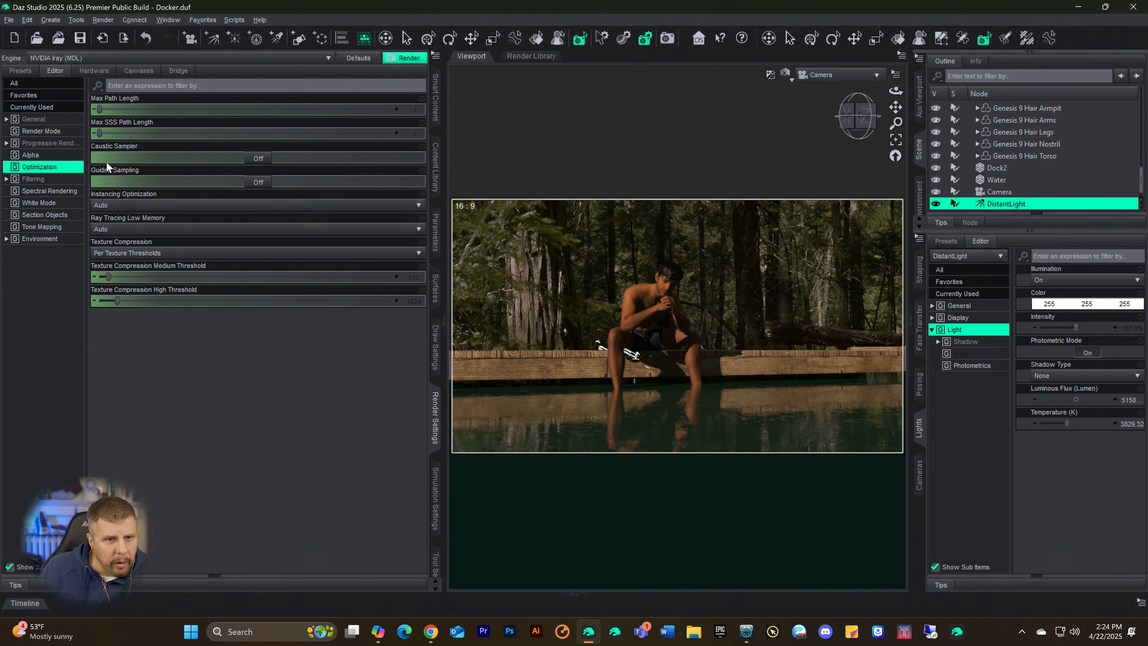
left_click(258, 159)
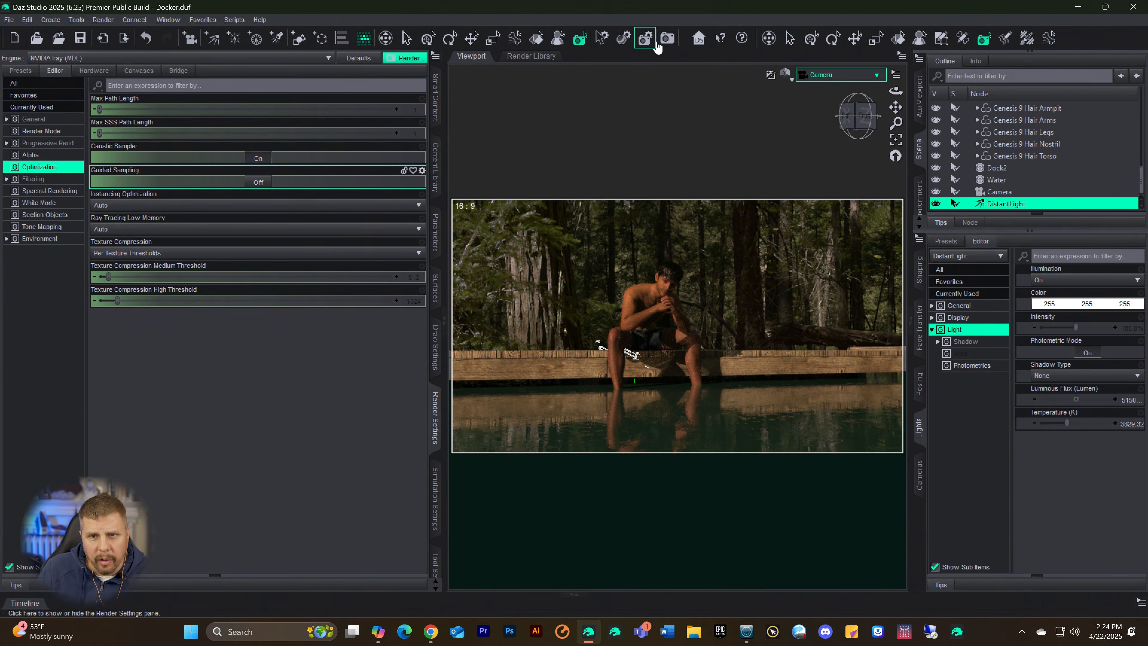
Step: Start rendering the scene with caustics and place the render window and the Progress window side by side
left_click(668, 41)
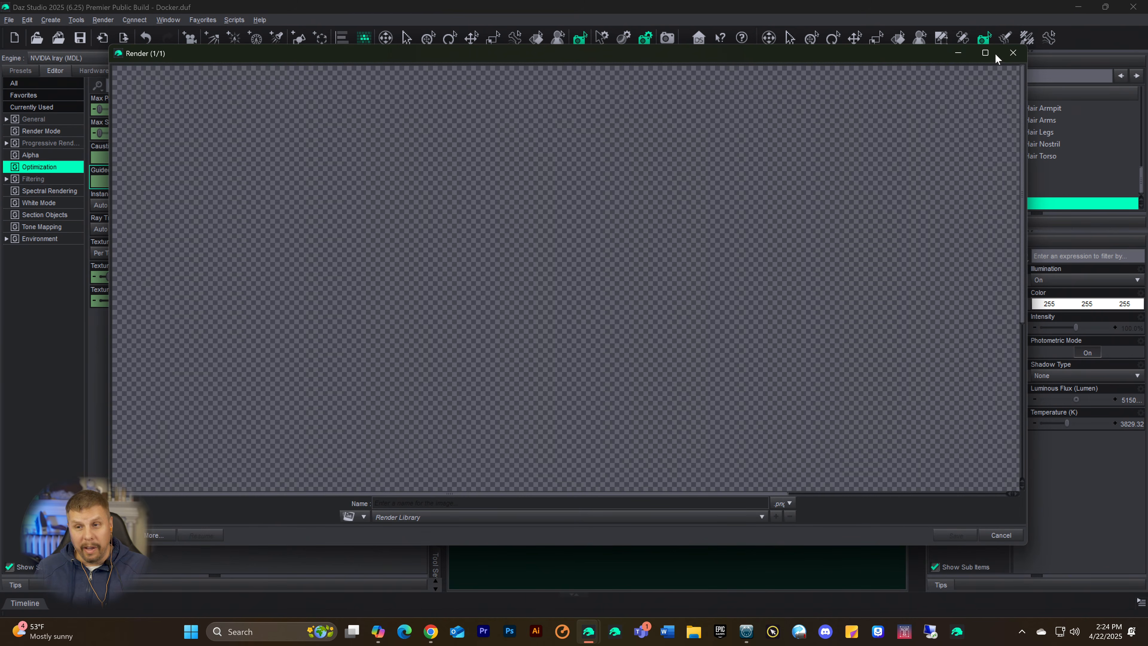
left_click(985, 54)
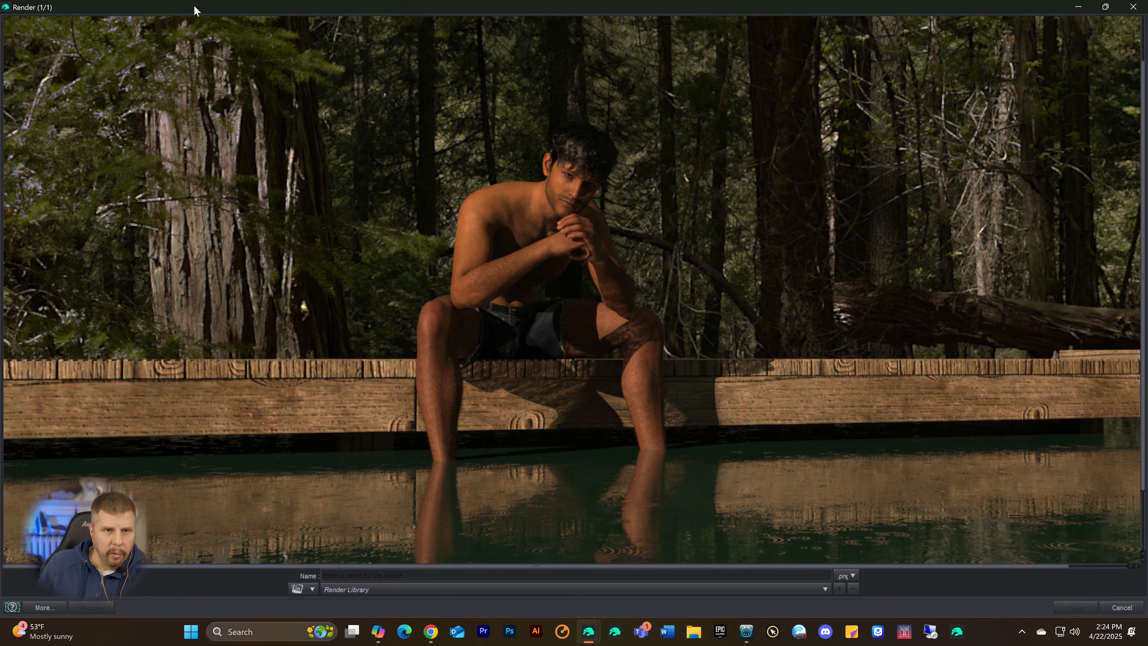
left_click_drag(194, 9, 551, 87)
left_click_drag(299, 299, 102, 254)
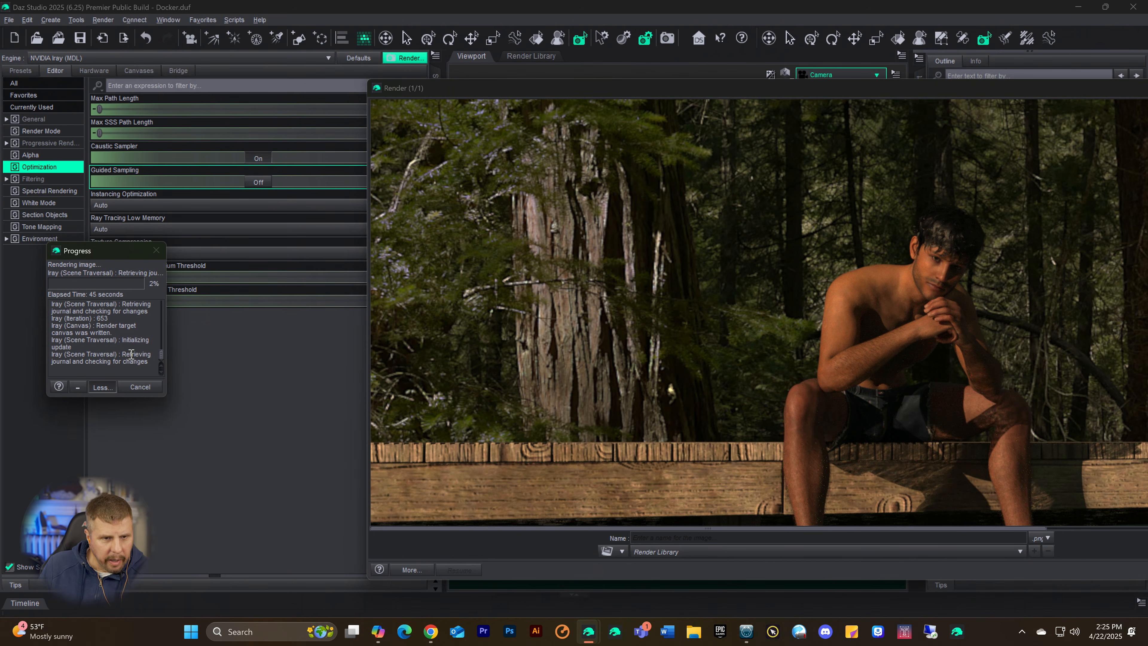
Step: Enlarge the Progress window and read the Iray iteration log of the running render
scroll(122, 344, "up", 2)
scroll(122, 344, "down", 2)
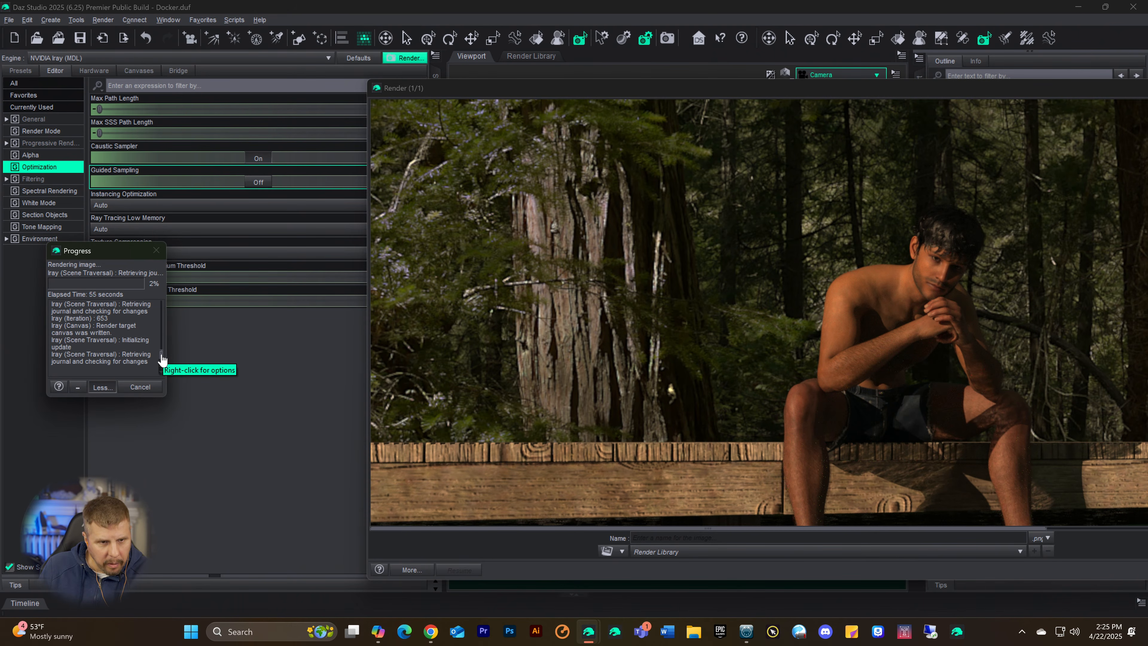
left_click_drag(161, 356, 162, 365)
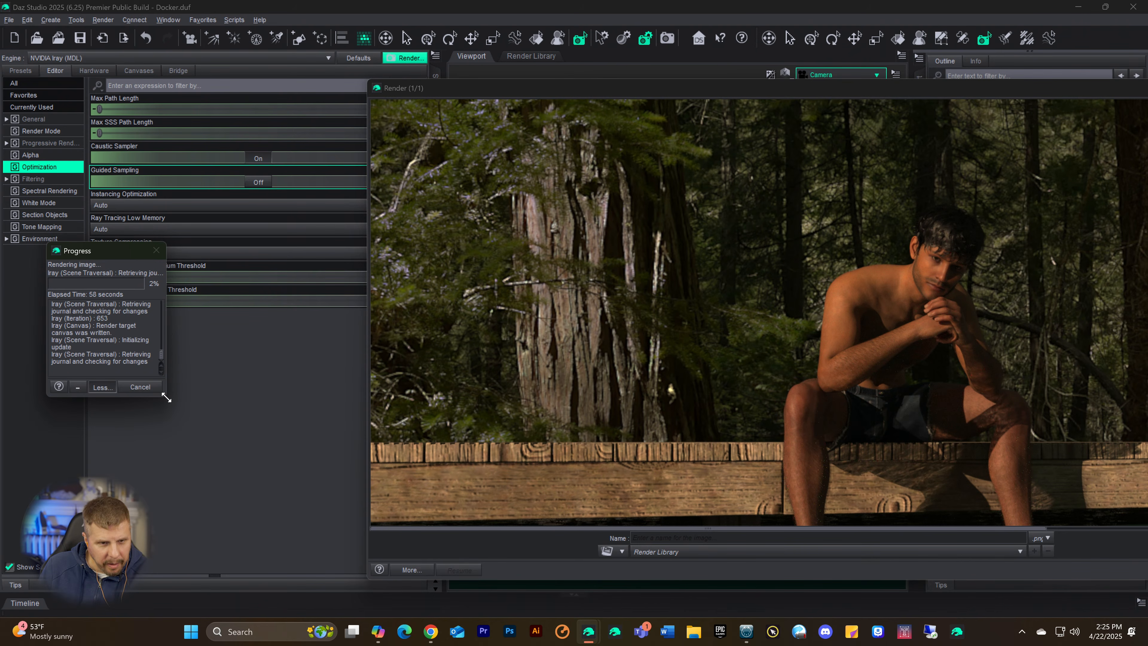
left_click_drag(167, 397, 268, 500)
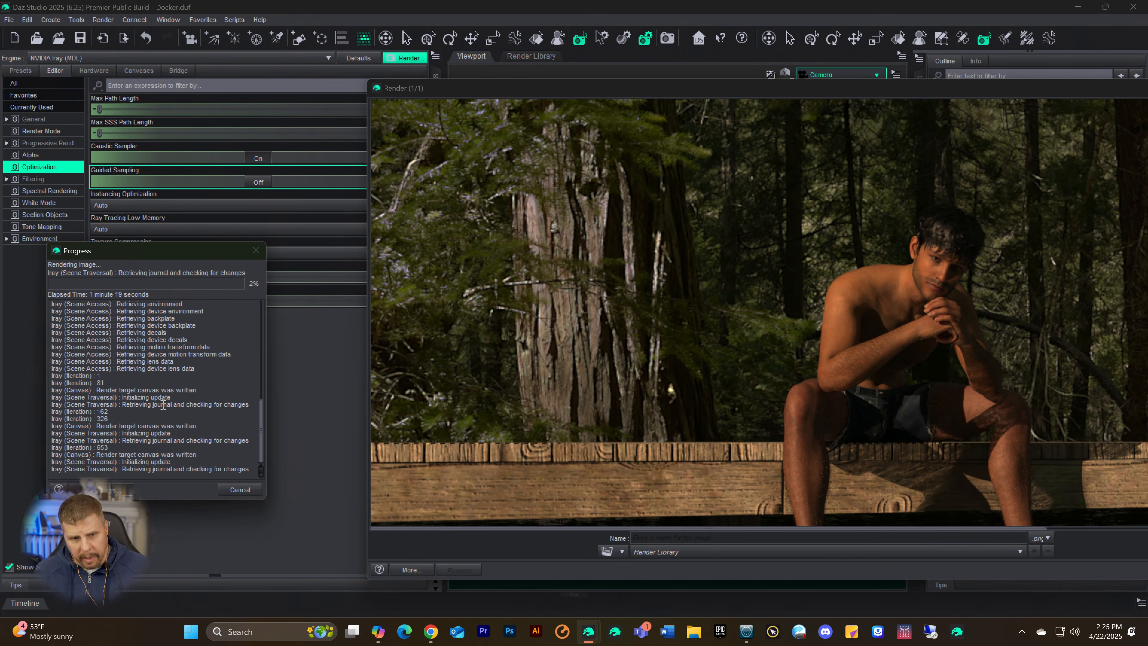
left_click_drag(154, 254, 188, 201)
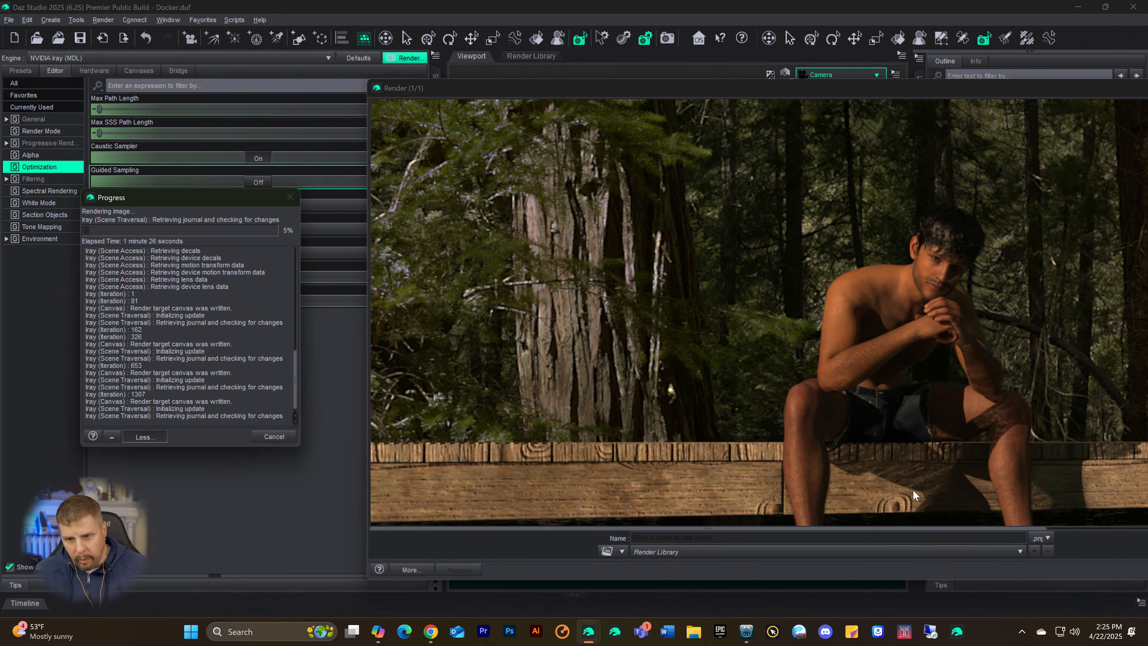
Step: Examine the figure, the dock and the water reflections in the running render, and cancel the rendering
scroll(839, 392, "down", 4)
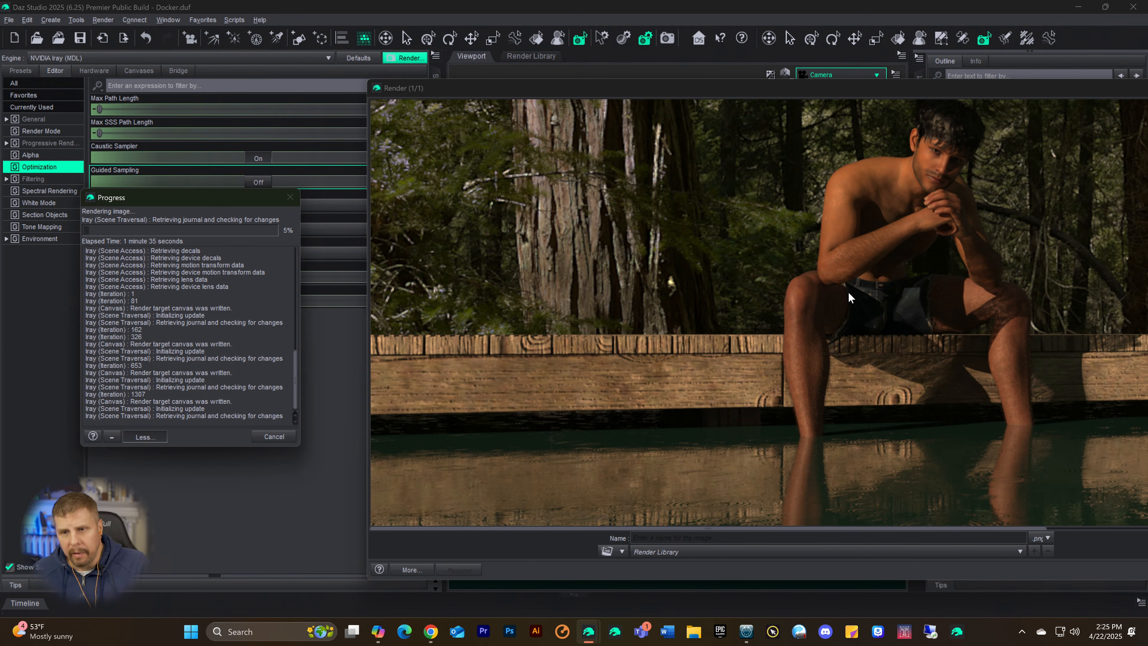
scroll(838, 270, "up", 3)
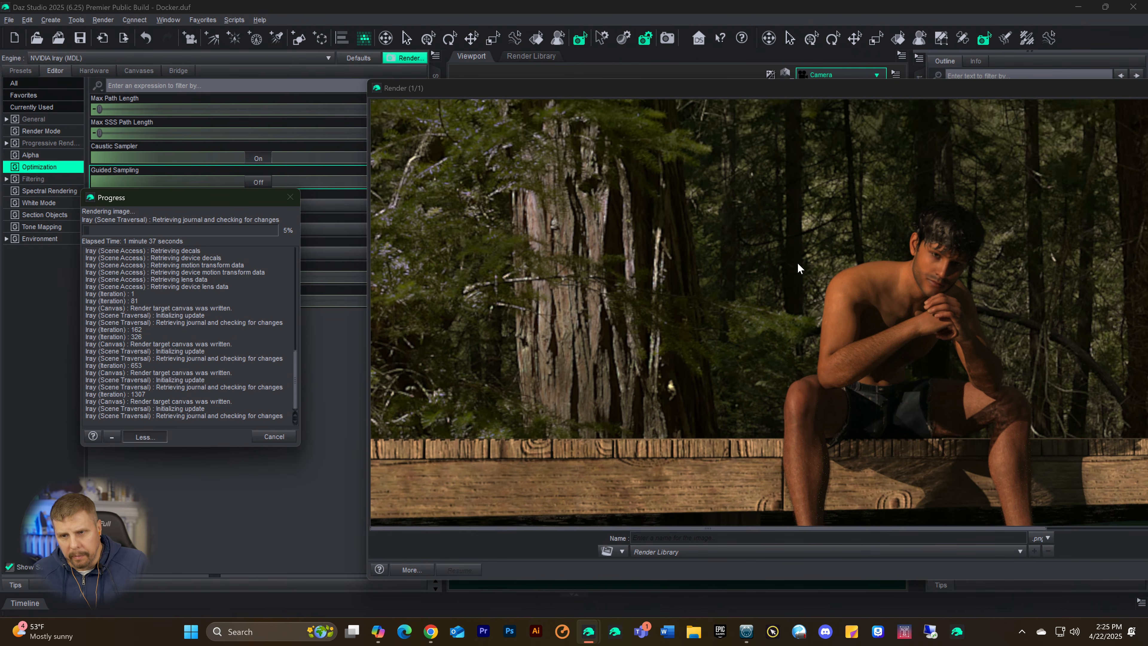
scroll(798, 268, "down", 7)
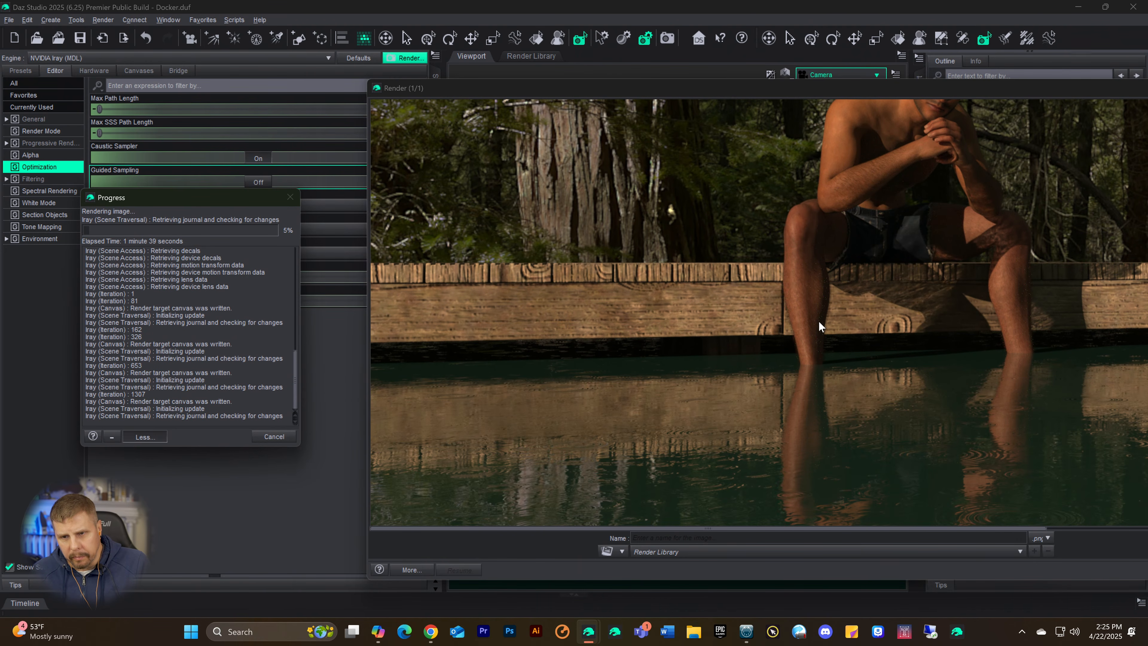
scroll(1020, 312, "up", 3)
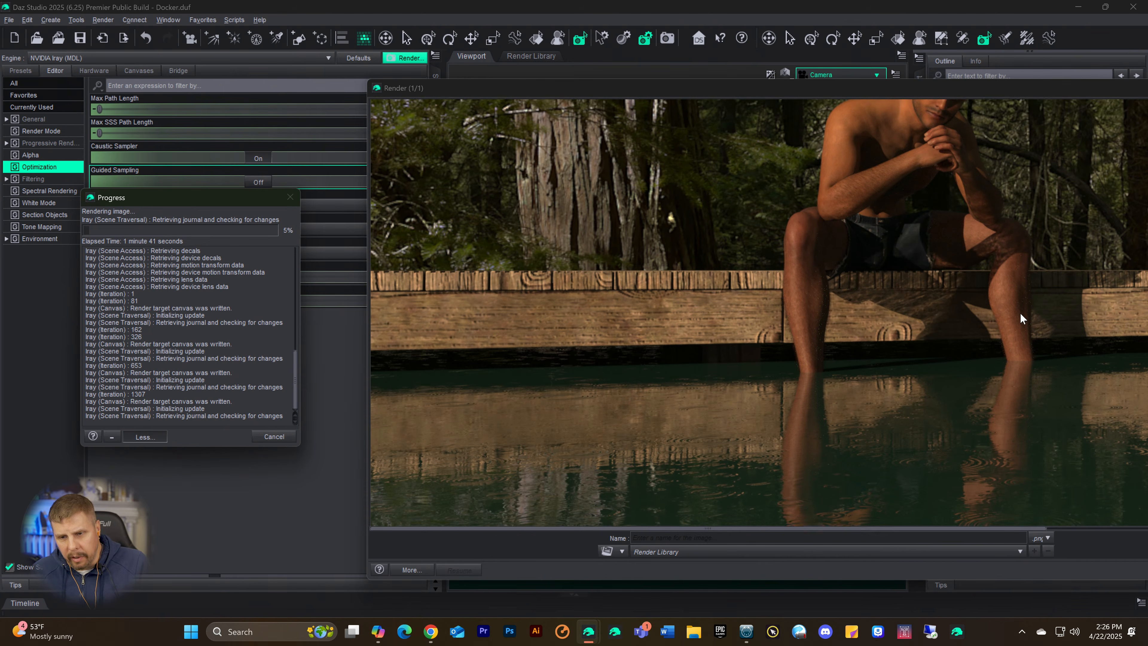
scroll(1017, 325, "down", 3)
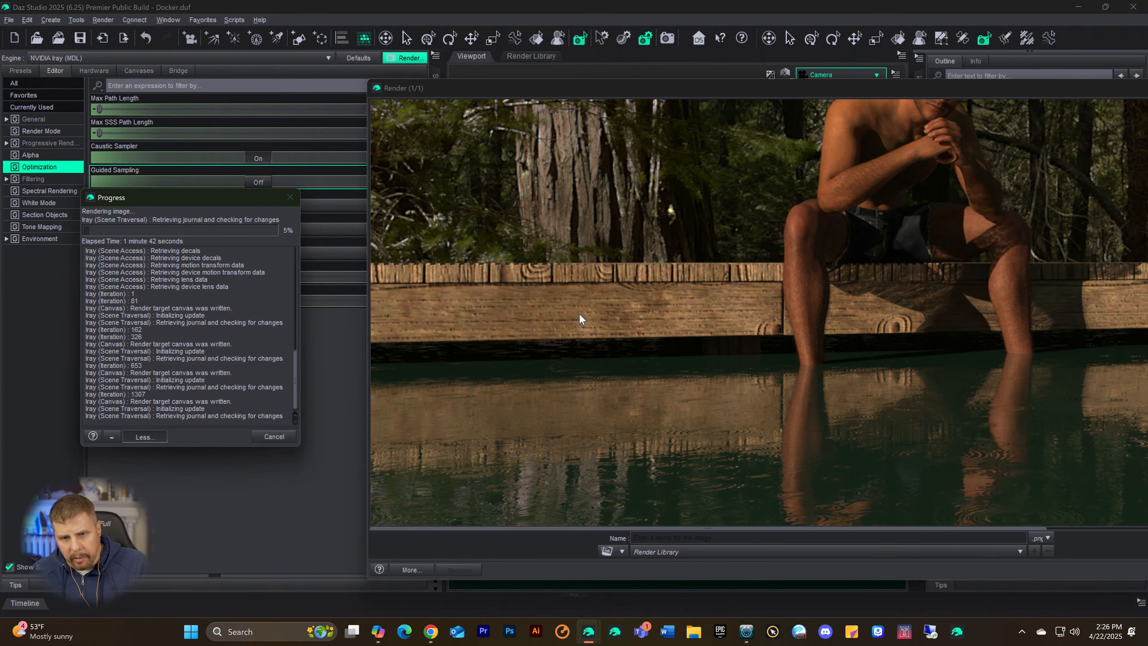
scroll(623, 289, "up", 3)
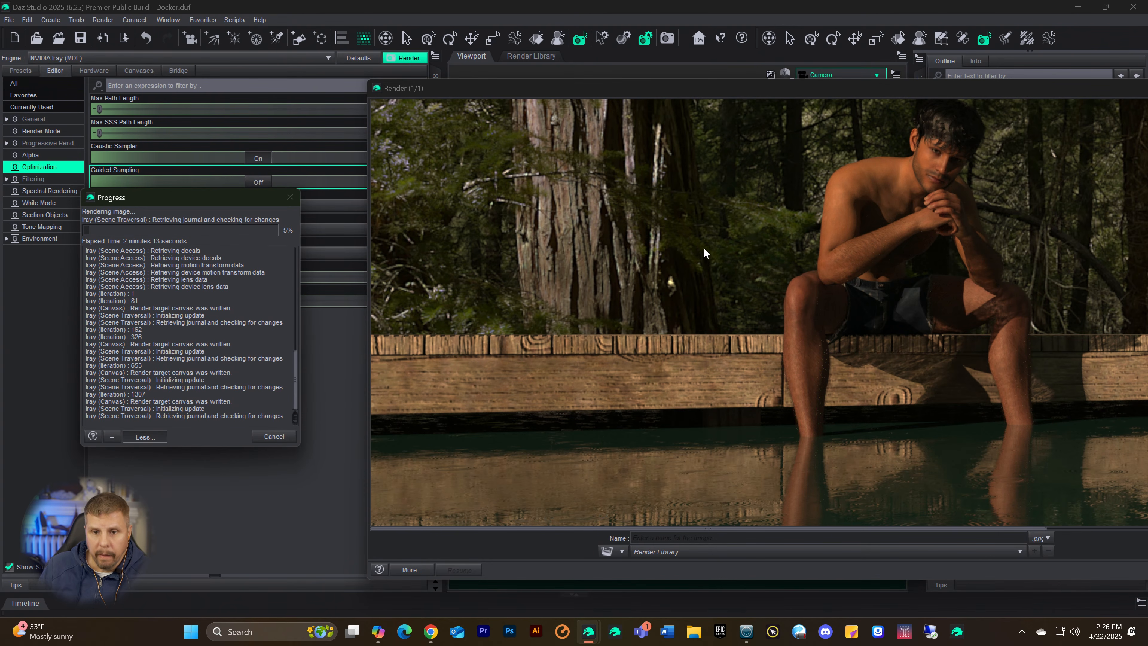
scroll(673, 278, "down", 7)
scroll(680, 305, "up", 6)
scroll(672, 315, "up", 1)
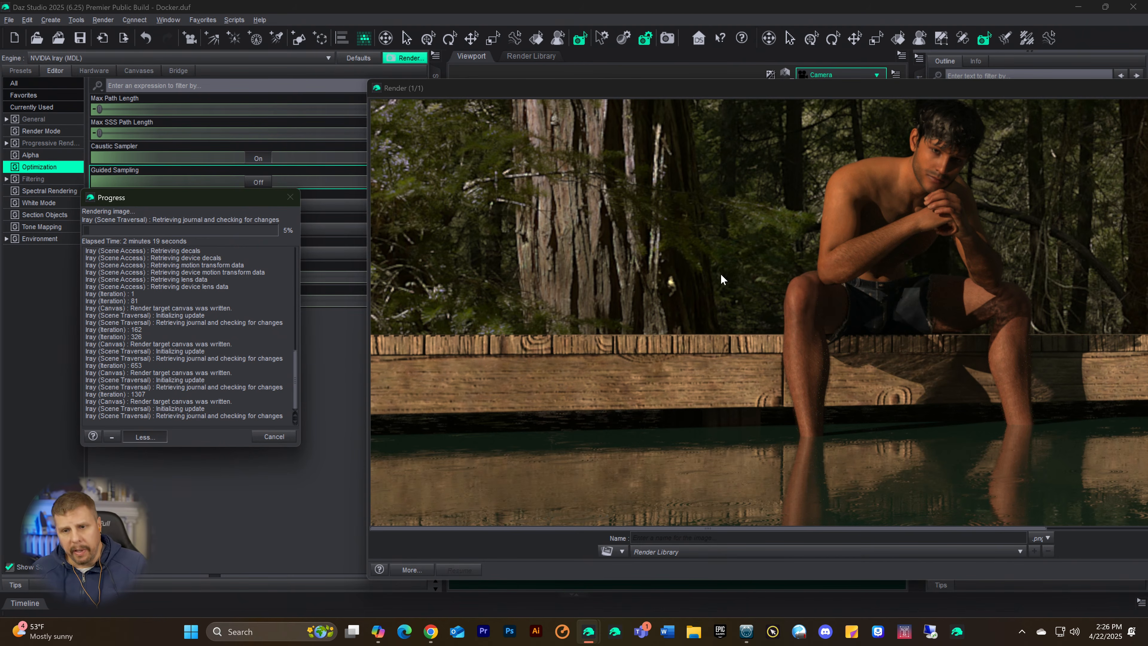
scroll(719, 279, "up", 6)
scroll(708, 317, "down", 13)
scroll(716, 361, "up", 7)
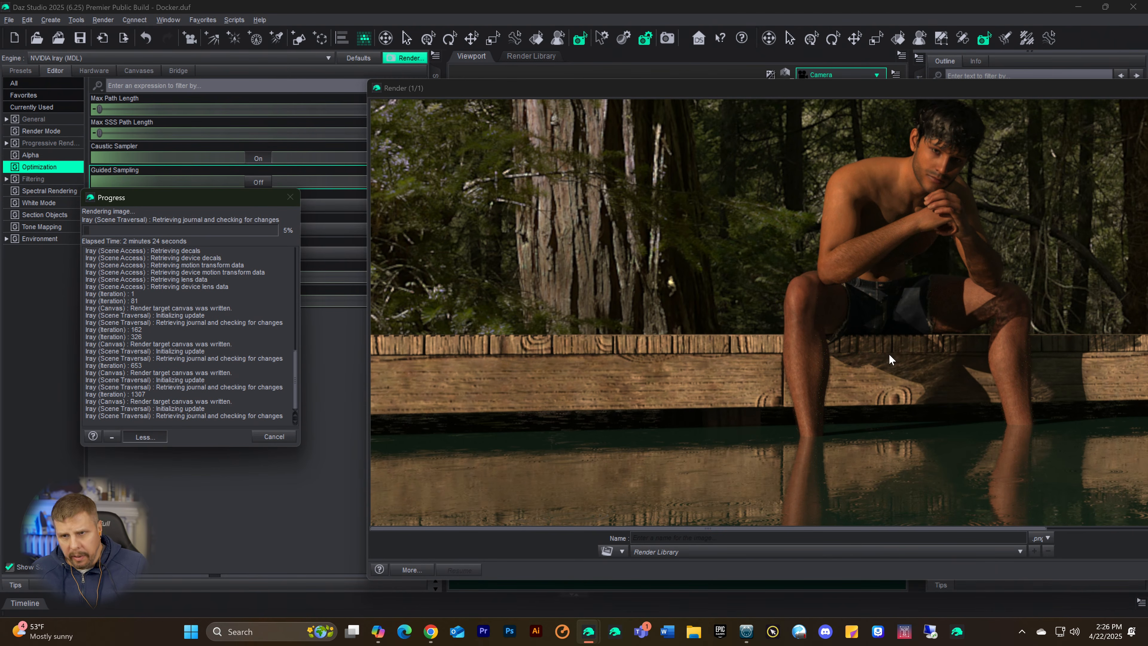
left_click(271, 435)
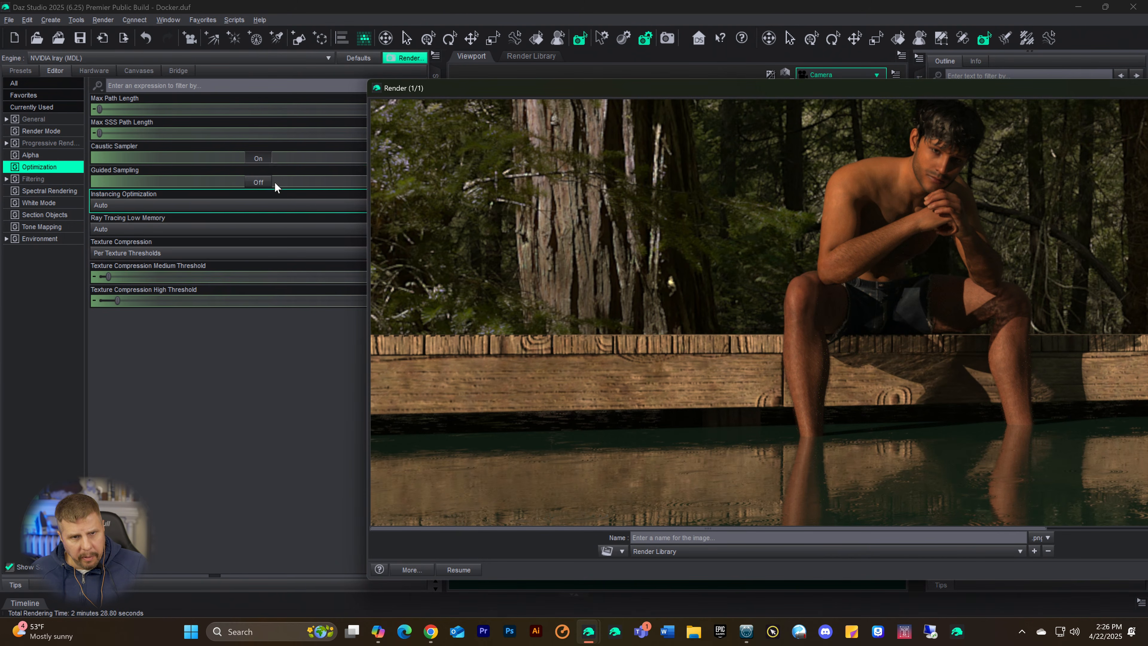
Step: Turn off the Caustic Sampler and narrow the side panes to enlarge the viewport
left_click(258, 158)
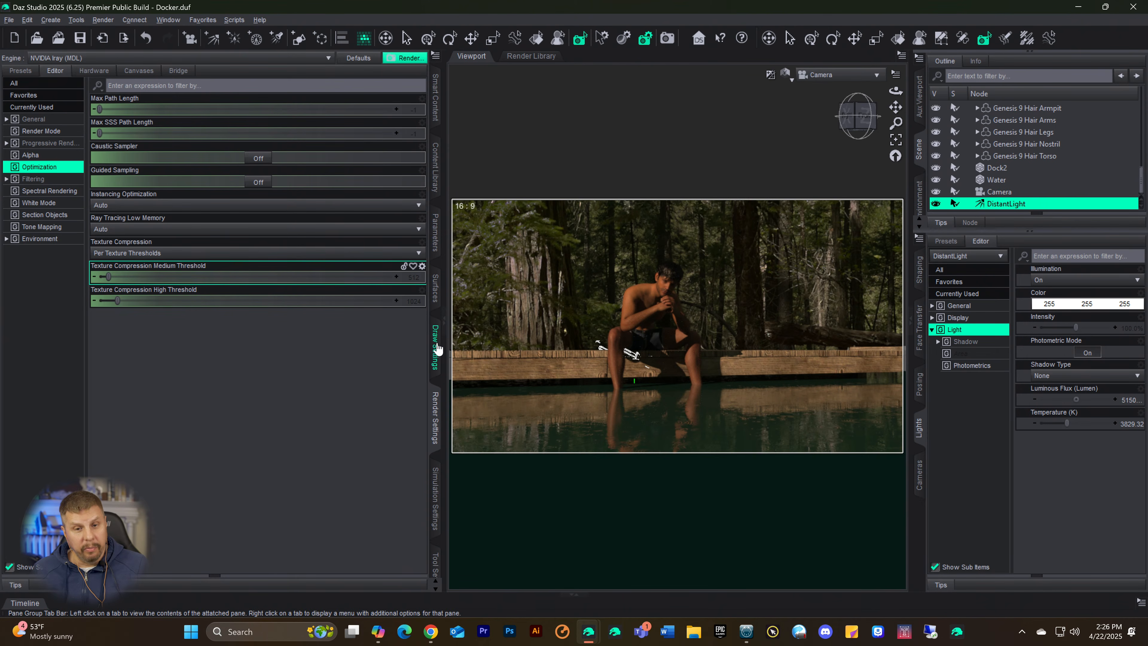
left_click_drag(445, 355, 349, 356)
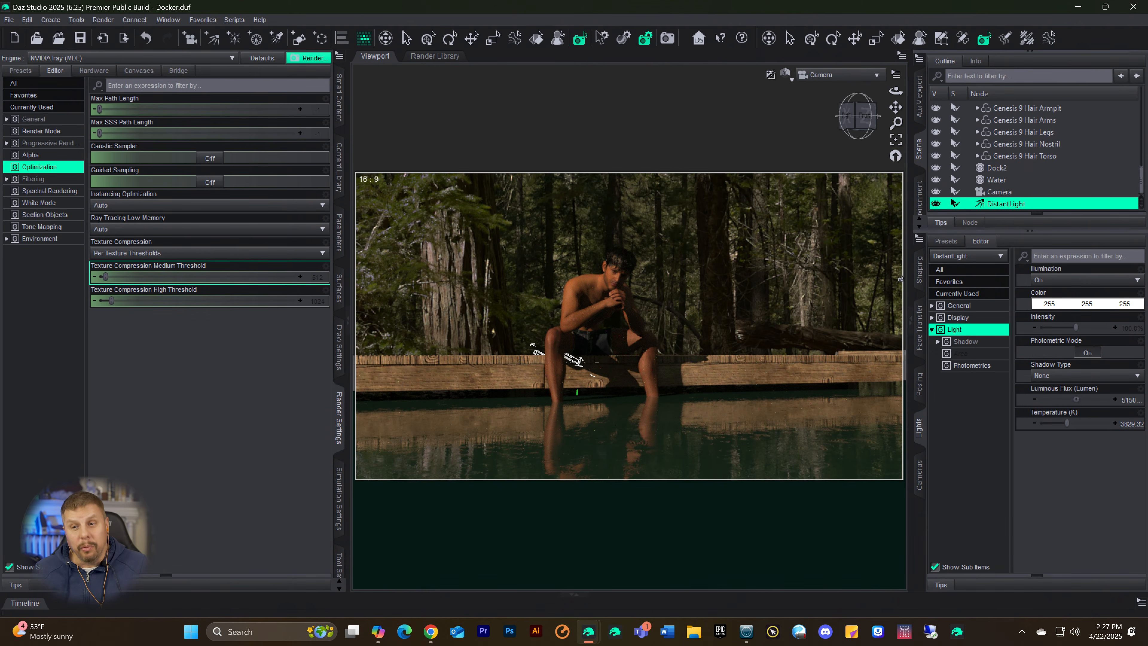
left_click_drag(910, 275, 925, 275)
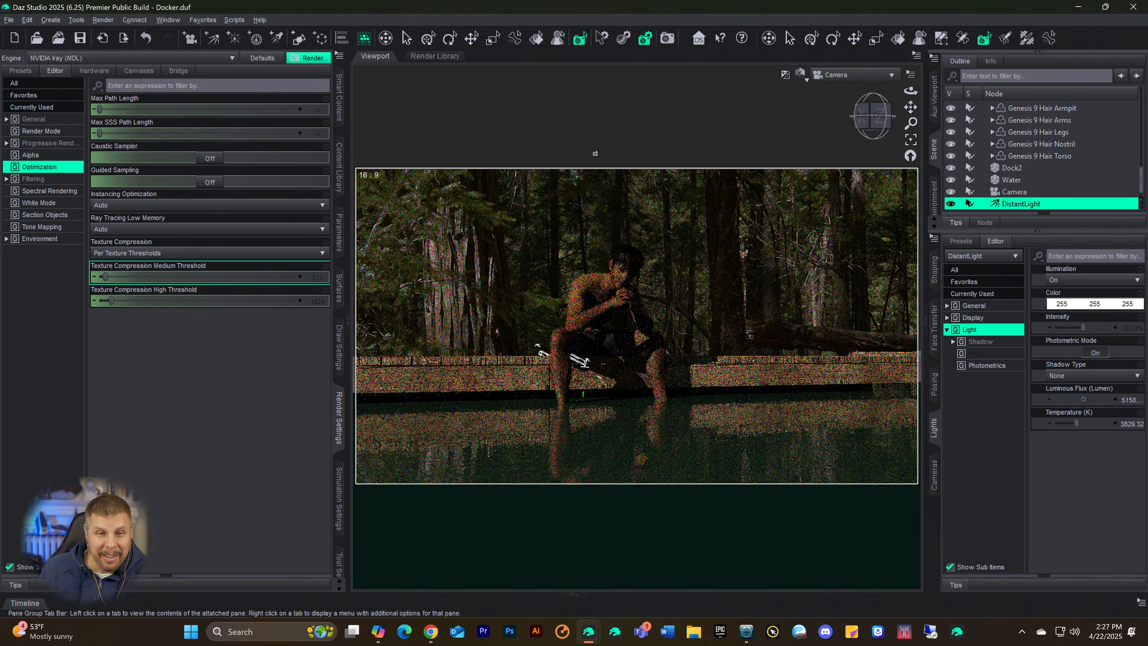
left_click(167, 20)
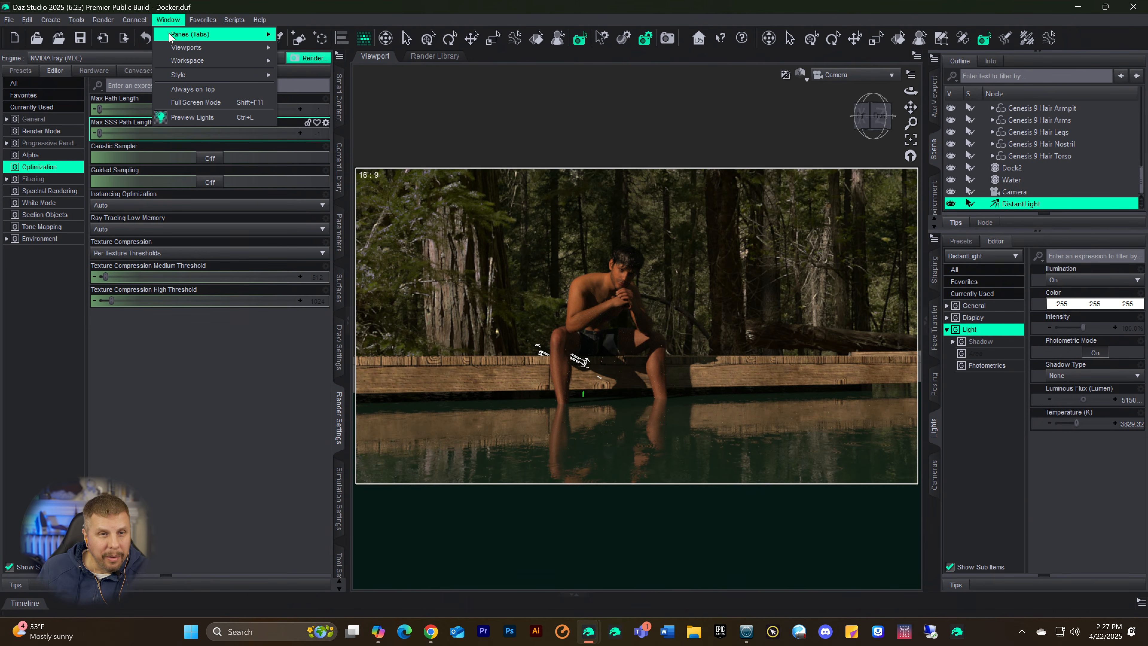
mouse_move(194, 35)
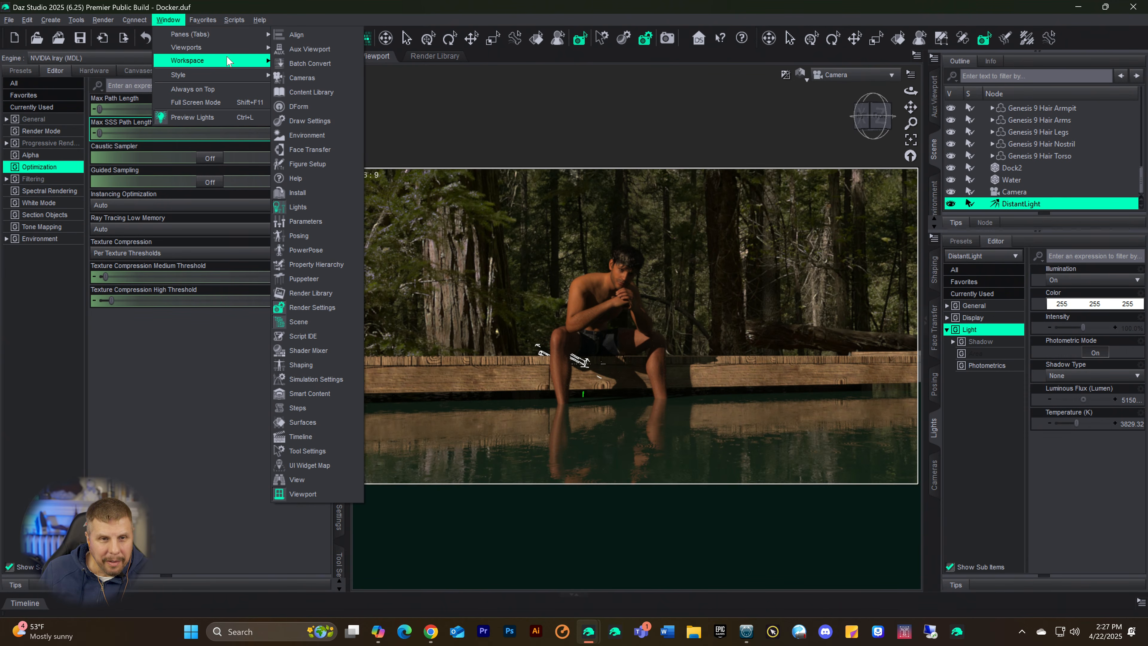
left_click(316, 8)
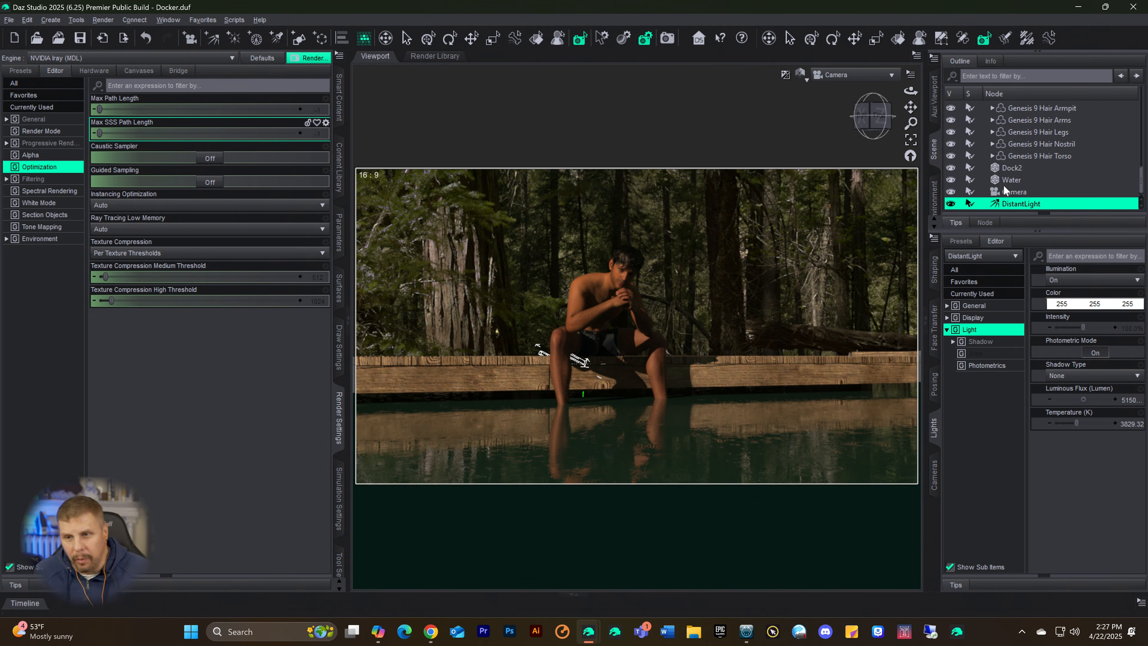
Step: Select the Genesis 9 figure's skin surfaces (Arms, Body, Head, Legs) together with Fingernails and Toenails for surface editing
scroll(1035, 156, "up", 20)
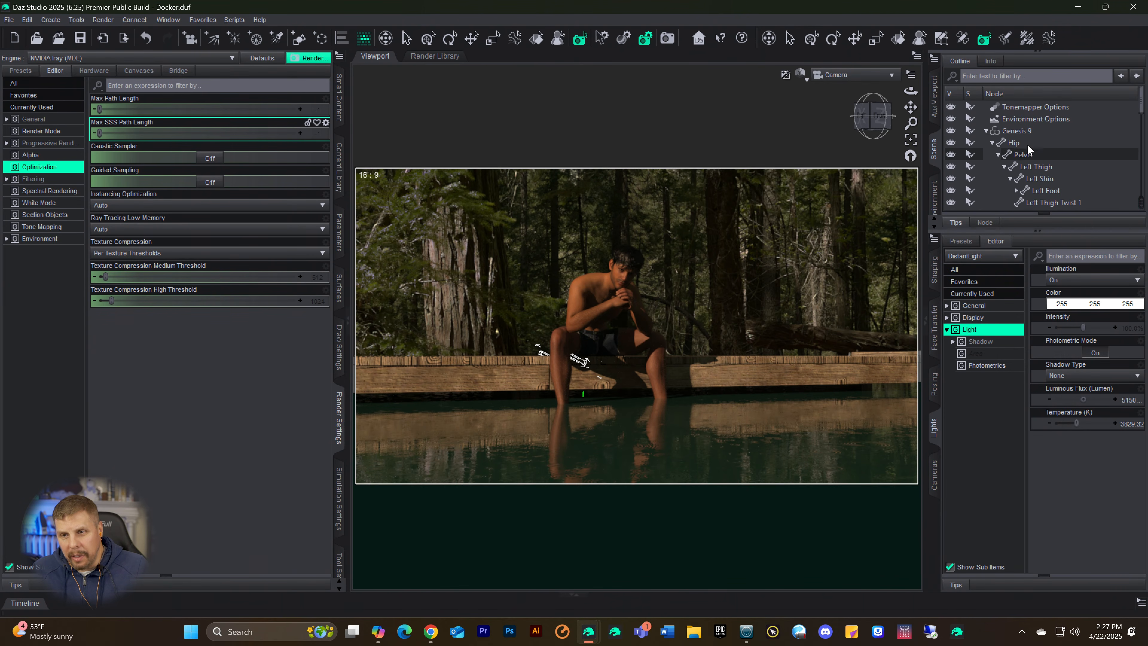
left_click(1012, 130)
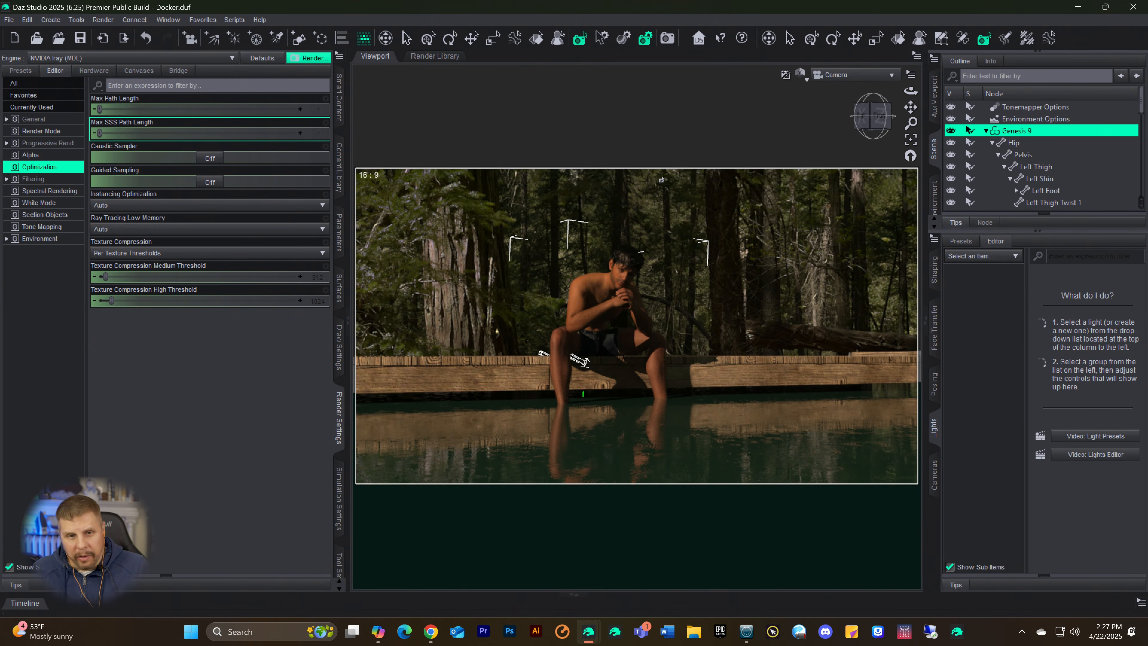
left_click(339, 284)
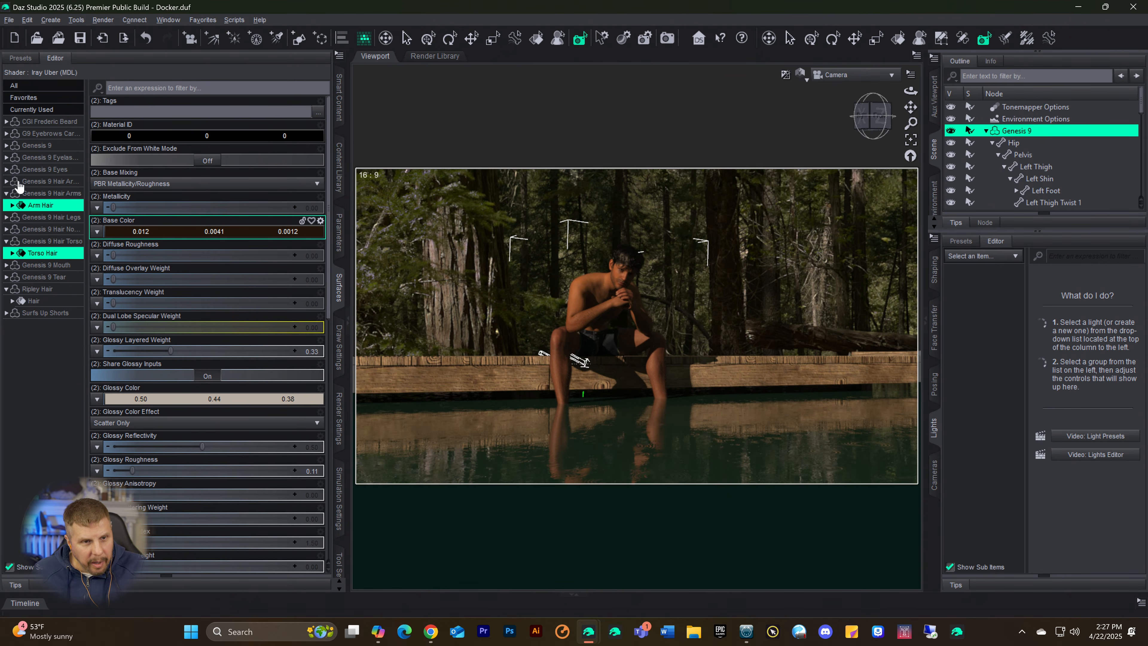
left_click(7, 145)
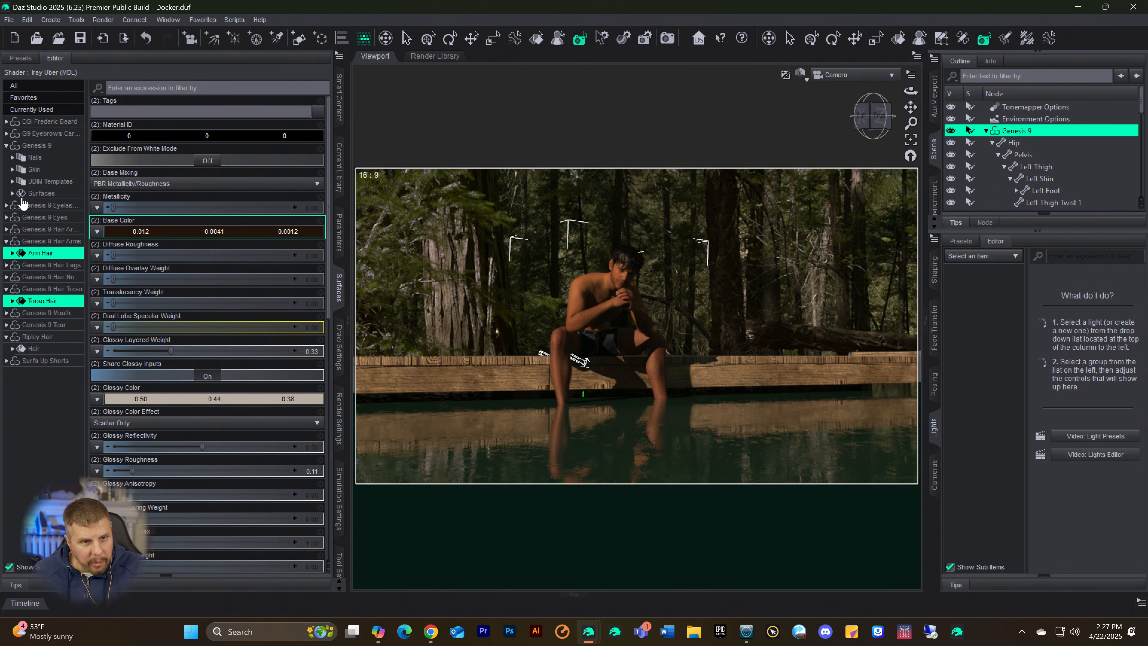
left_click(15, 194)
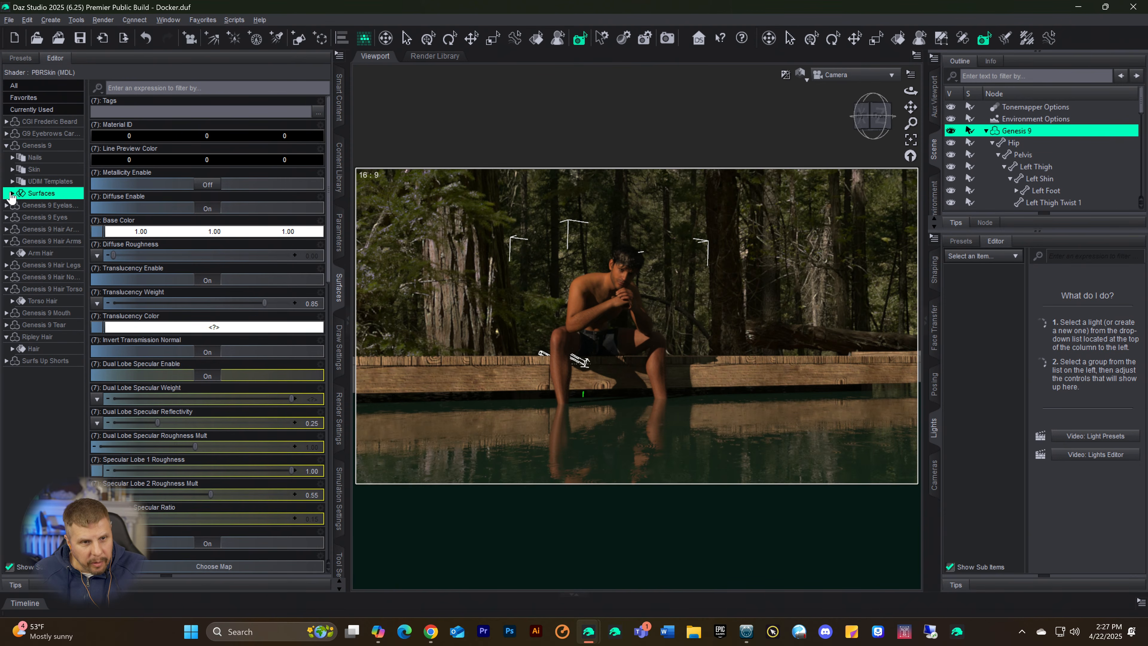
left_click(11, 194)
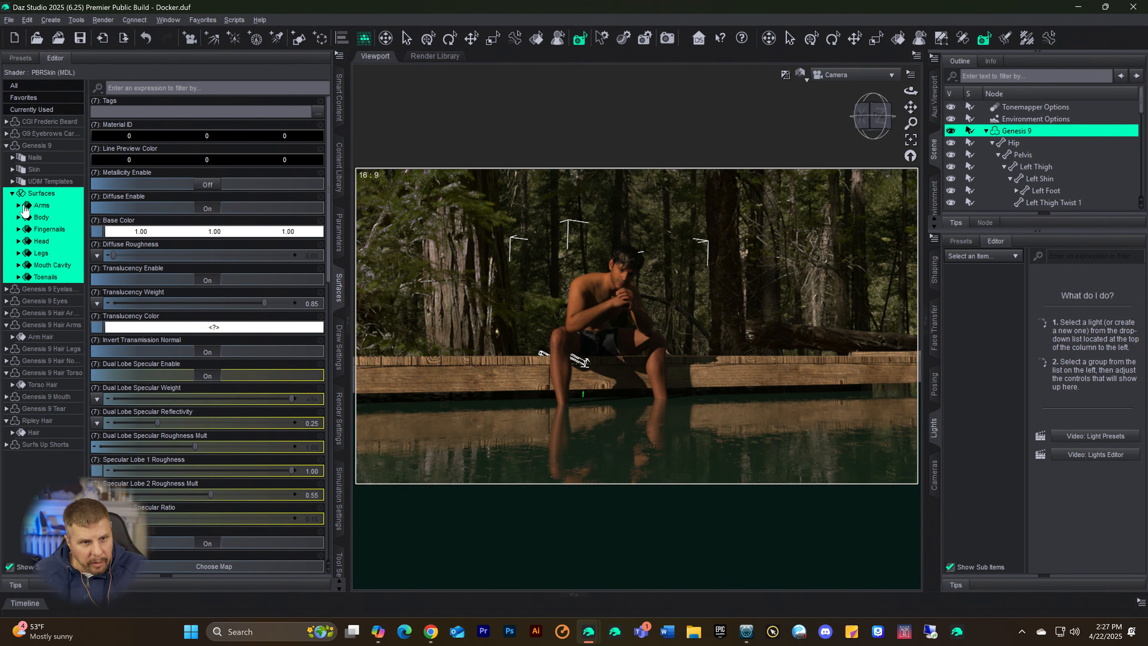
left_click(22, 169)
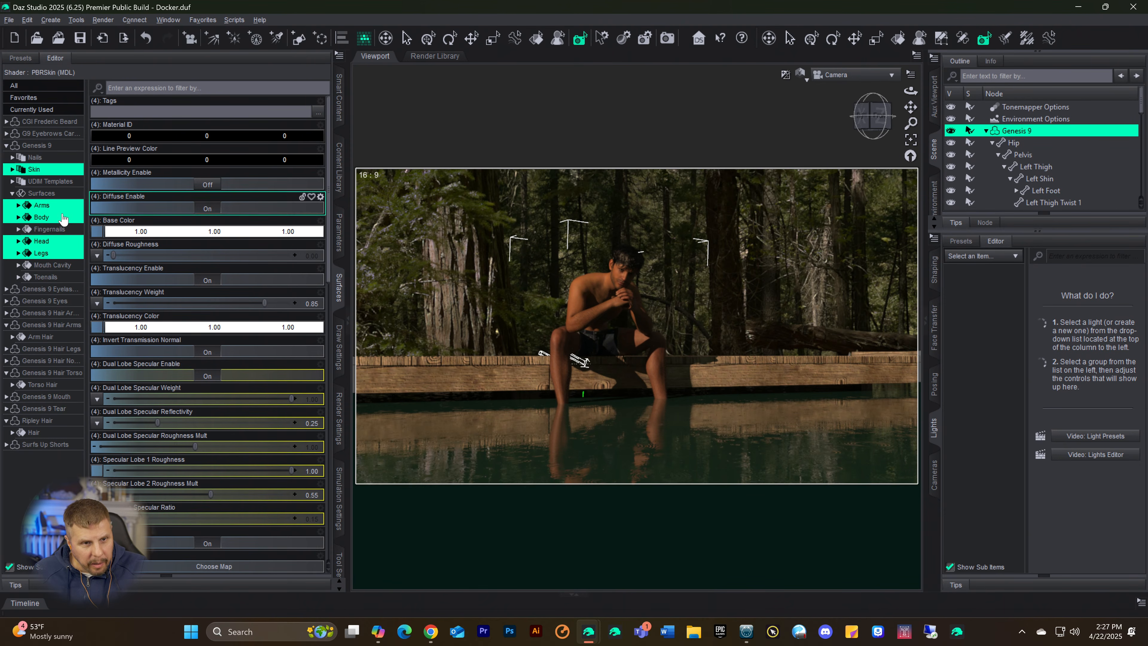
left_click(45, 277, "ctrl")
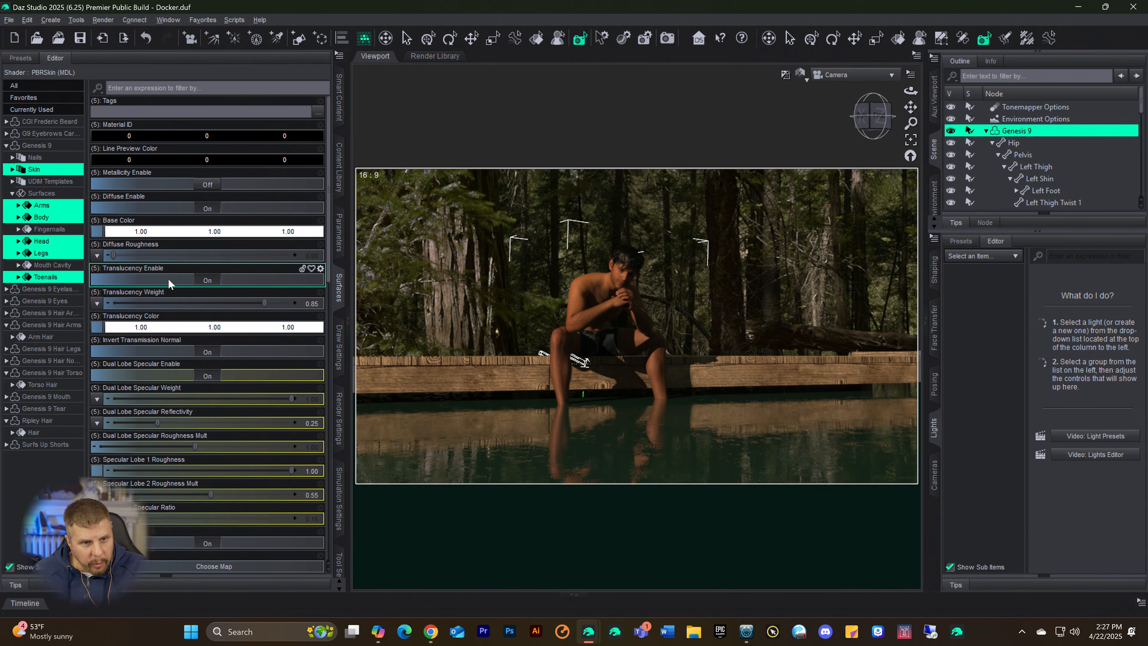
left_click(49, 230, "ctrl")
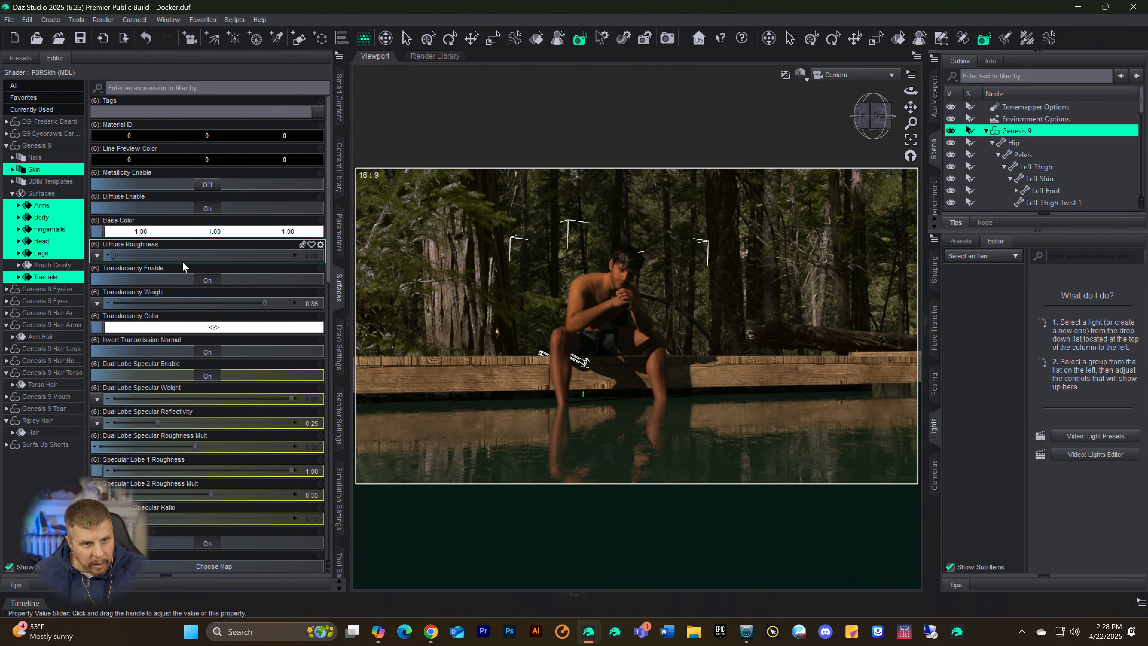
scroll(211, 312, "down", 1)
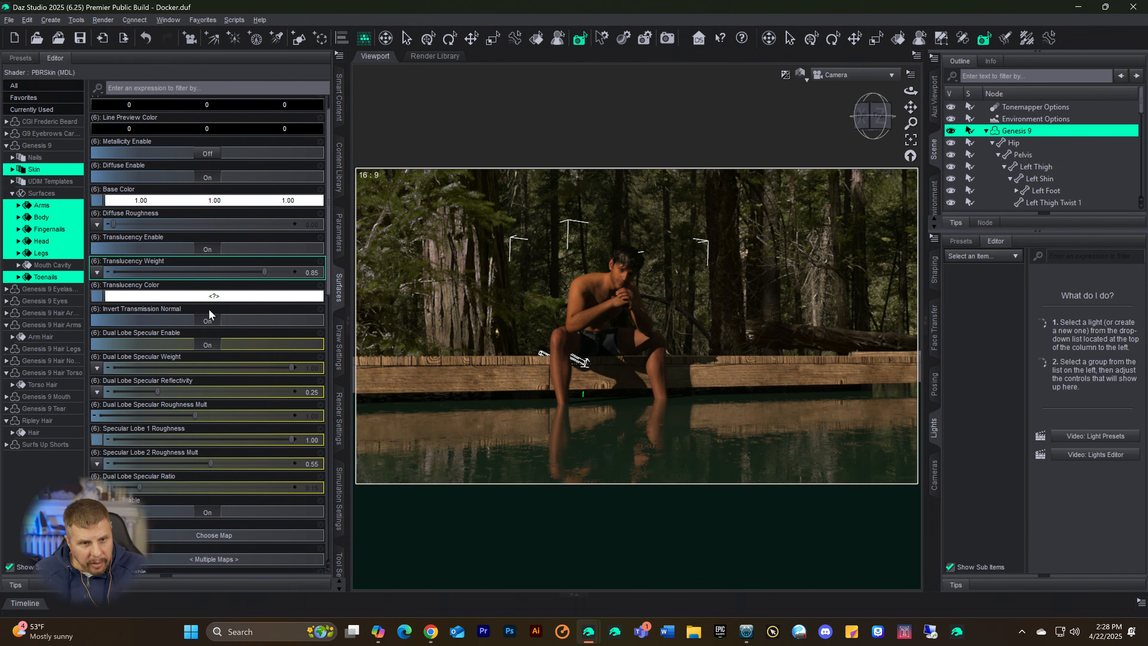
scroll(209, 312, "down", 2)
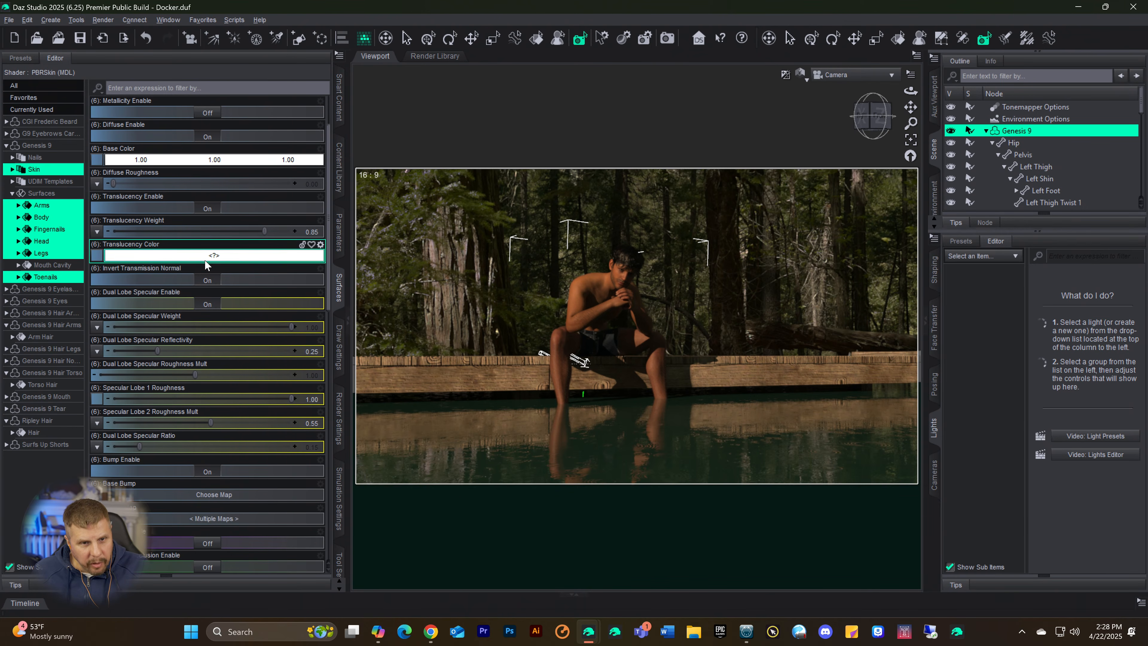
left_click(214, 256)
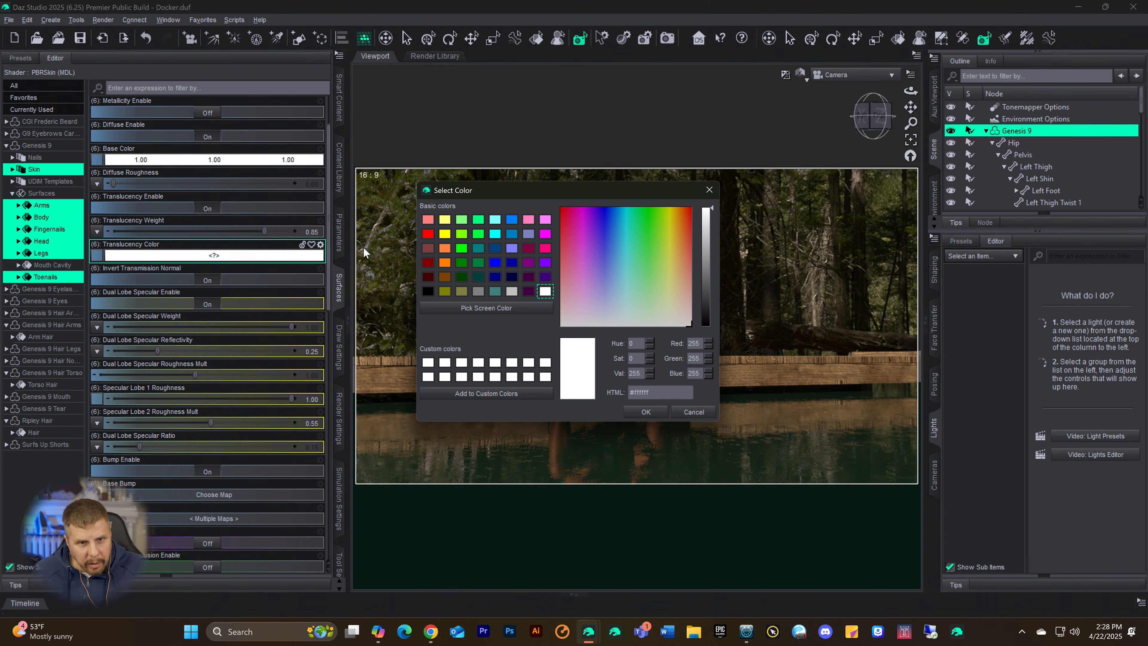
left_click(710, 190)
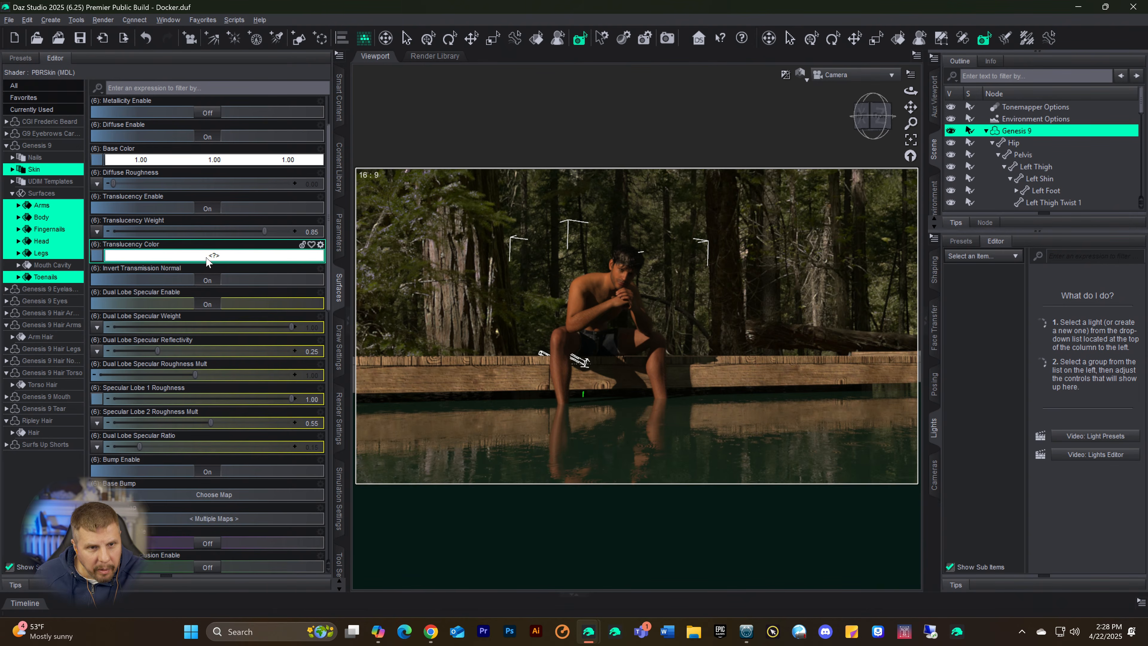
Step: Set the Base Color of the selected skin and nail surfaces to 0.85, 0.69, 1.00
scroll(205, 256, "up", 3)
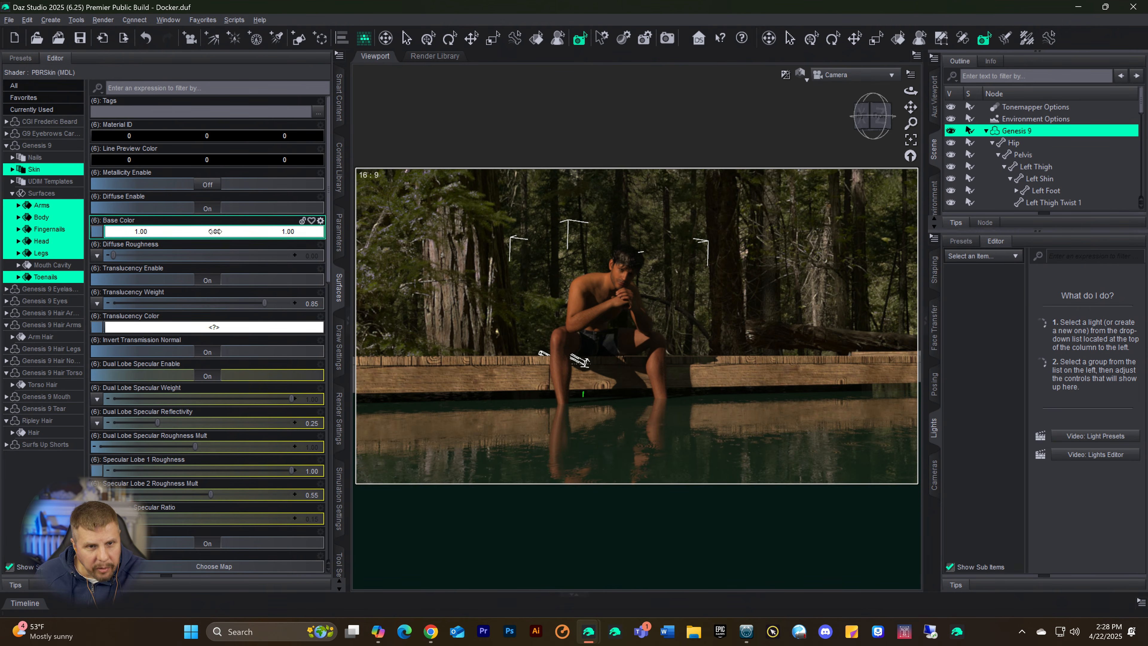
left_click_drag(215, 231, 203, 231)
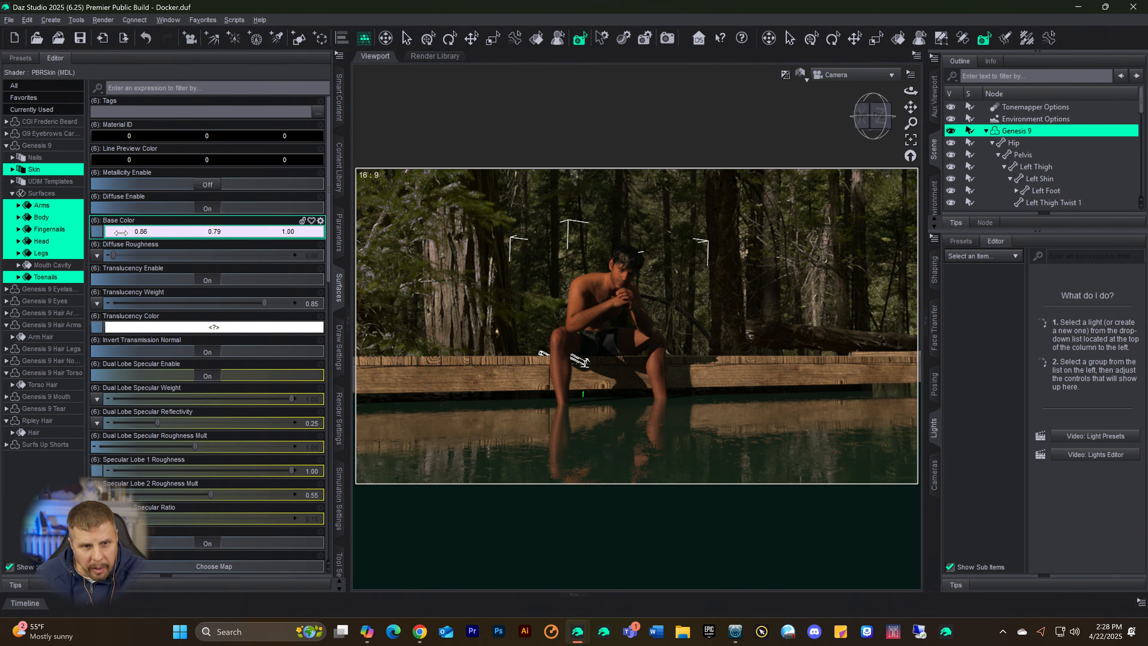
left_click_drag(121, 232, 116, 232)
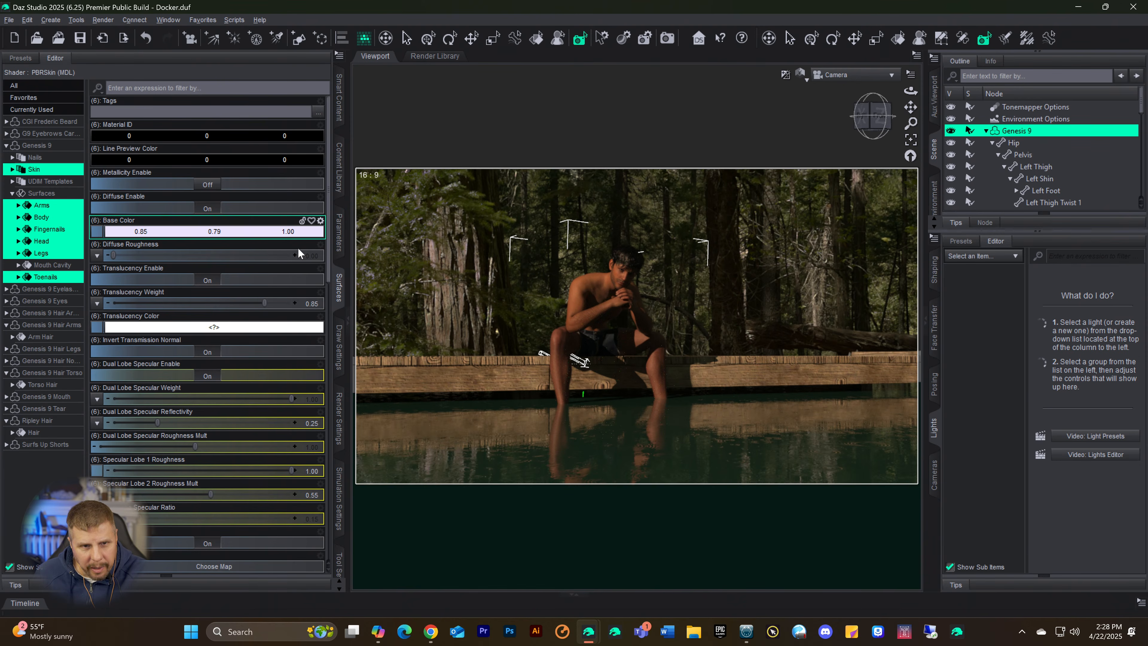
left_click_drag(206, 231, 199, 231)
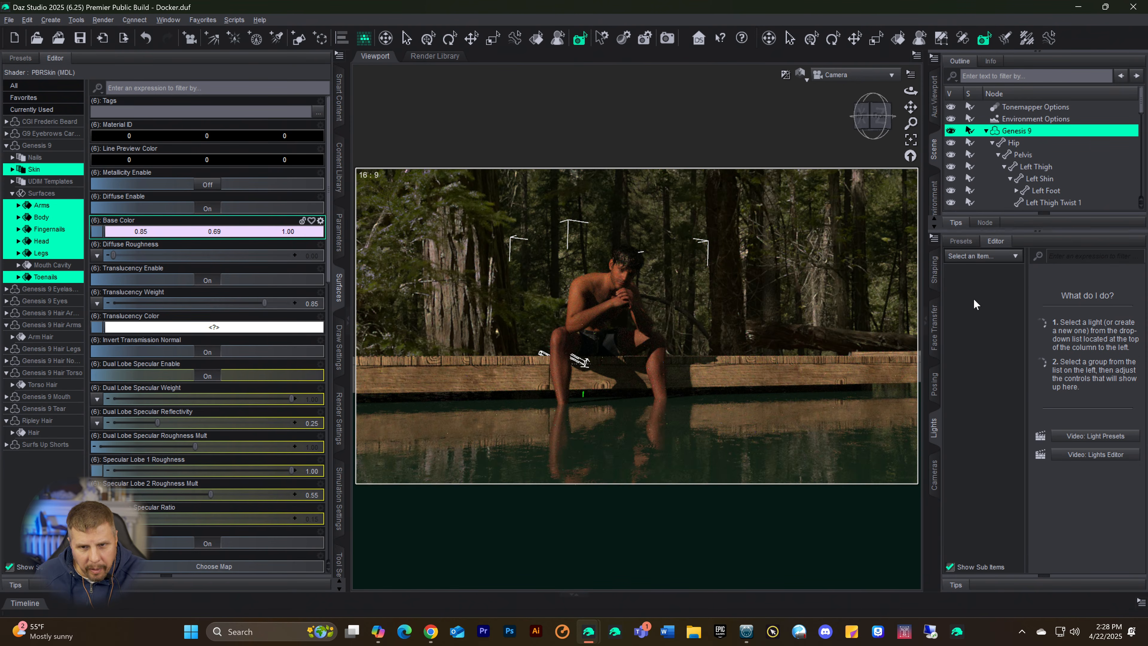
Step: Render the scene to examine the figure's skin tone, cancel the render and close its window
left_click(668, 39)
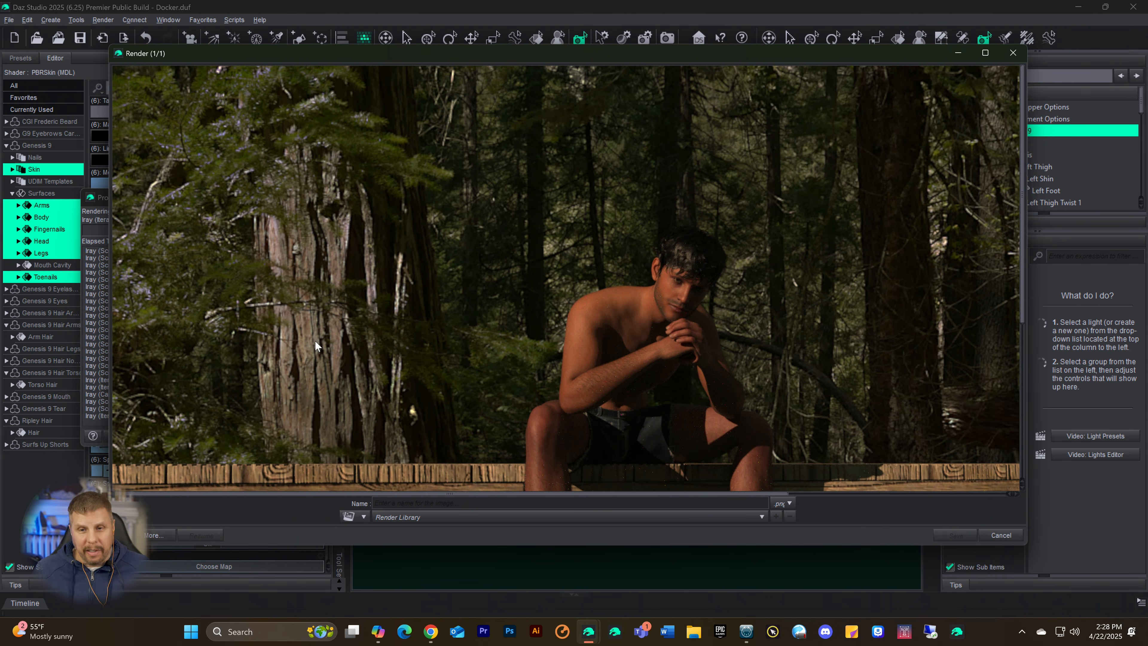
scroll(723, 249, "down", 5)
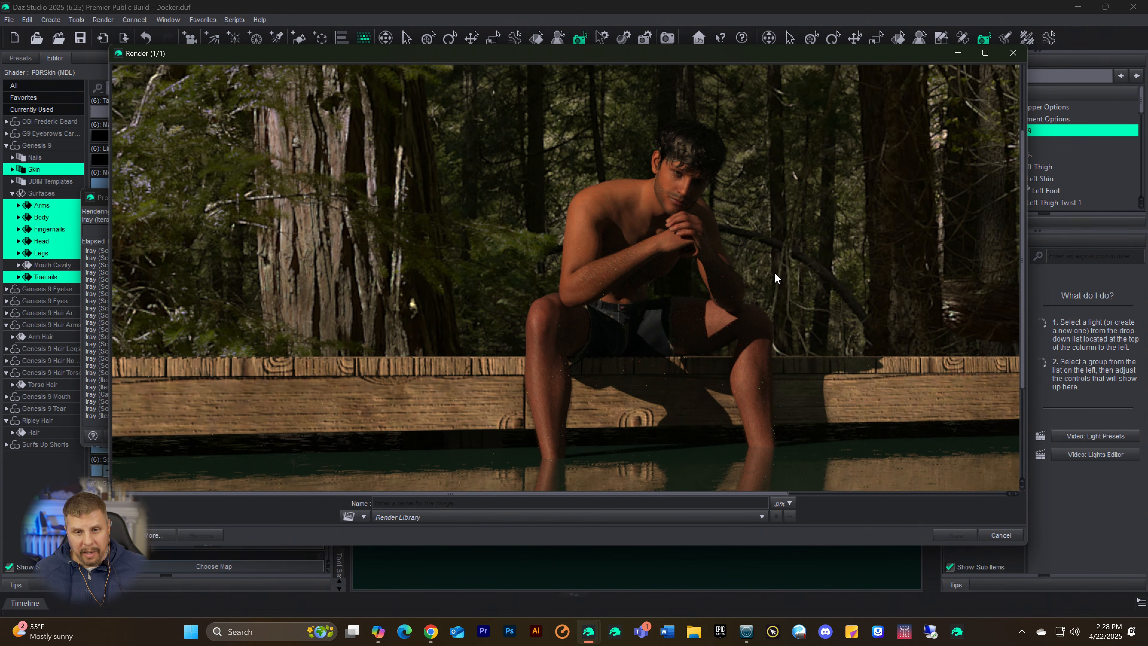
scroll(761, 306, "up", 3)
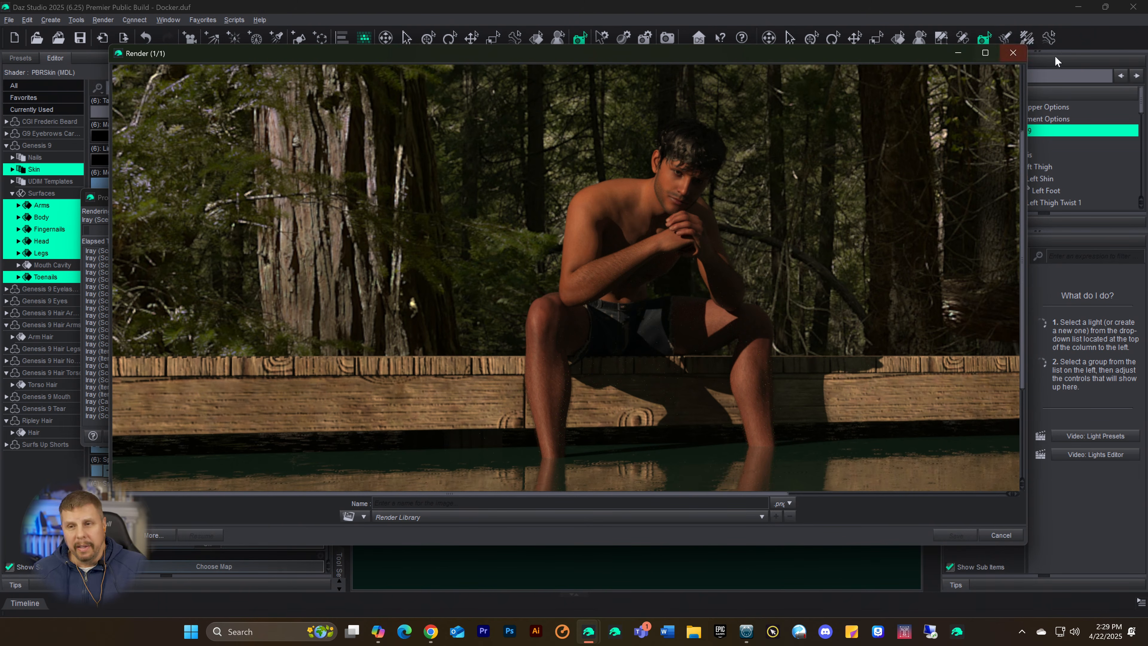
left_click(1013, 53)
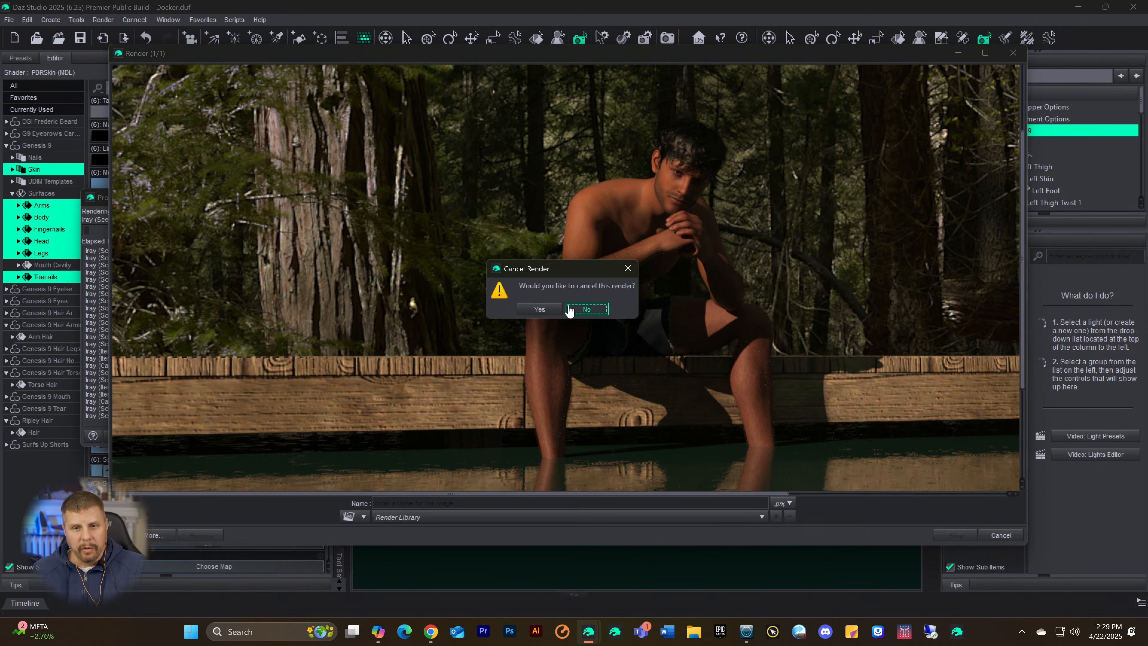
left_click(540, 309)
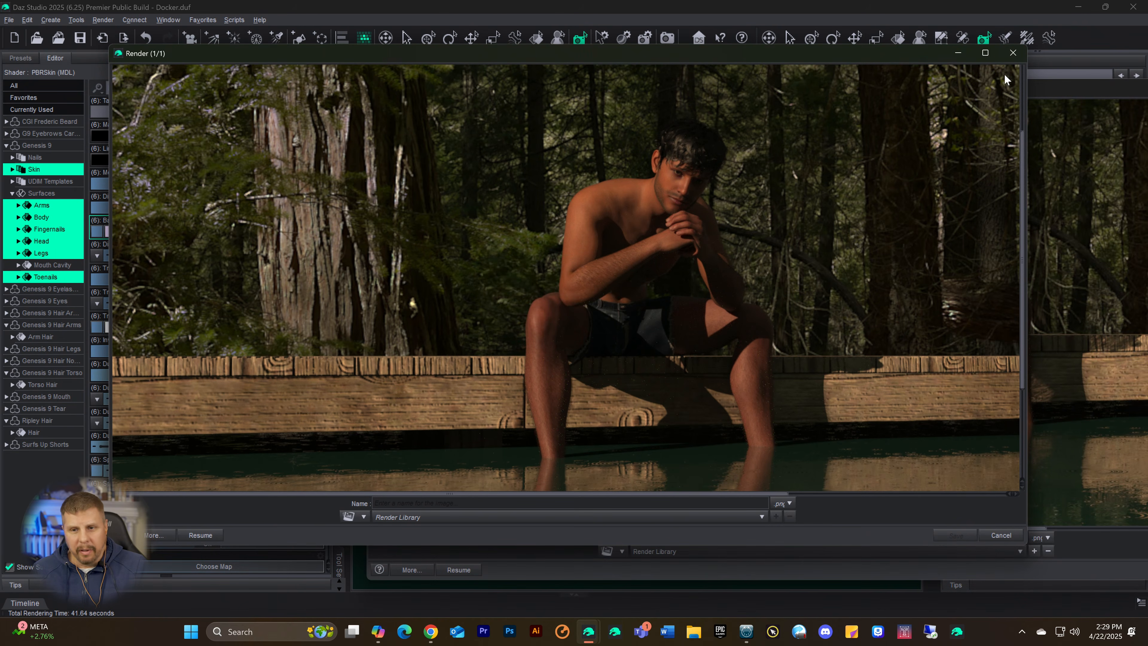
left_click(1012, 53)
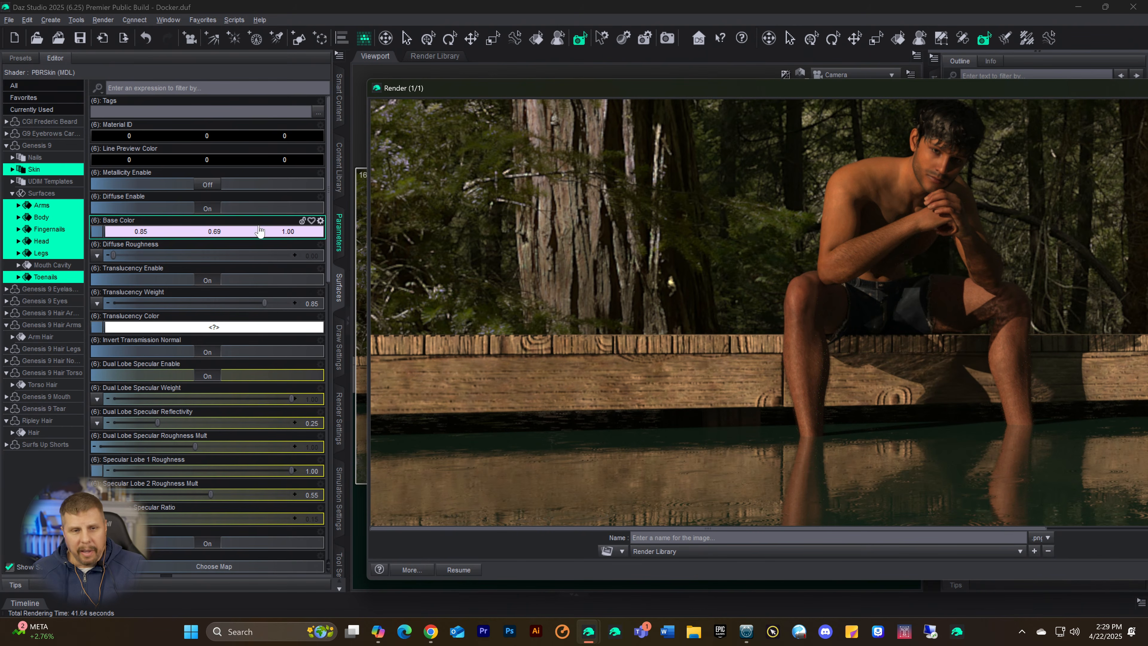
Step: Search the Smart Content files in the Default category for "dock"
left_click(340, 119)
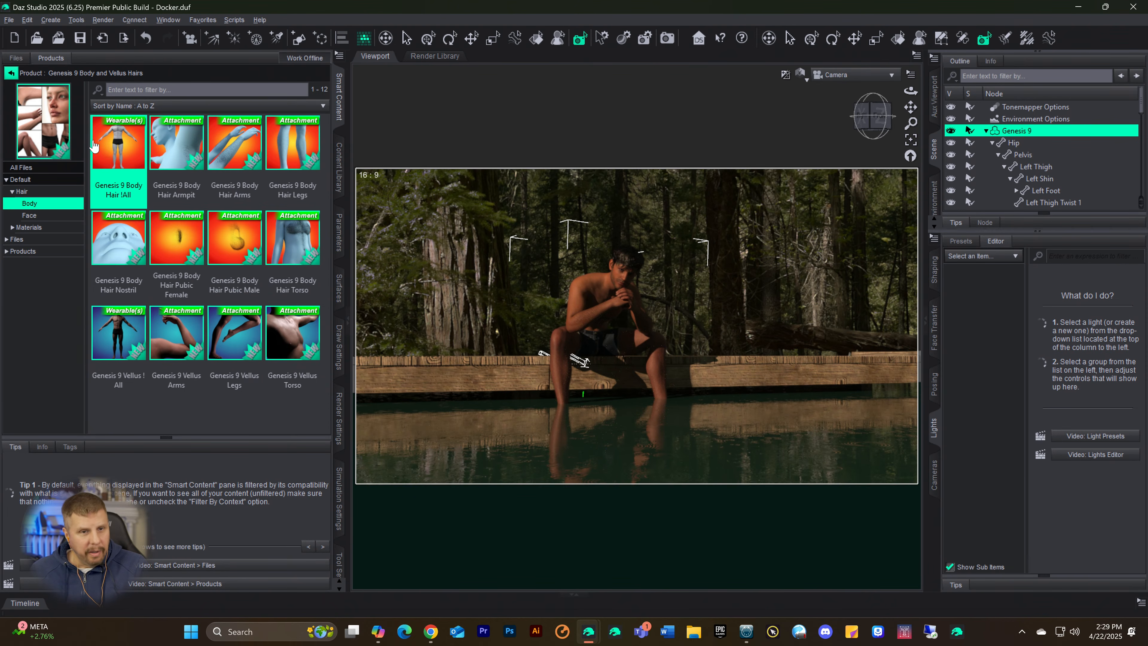
left_click(11, 73)
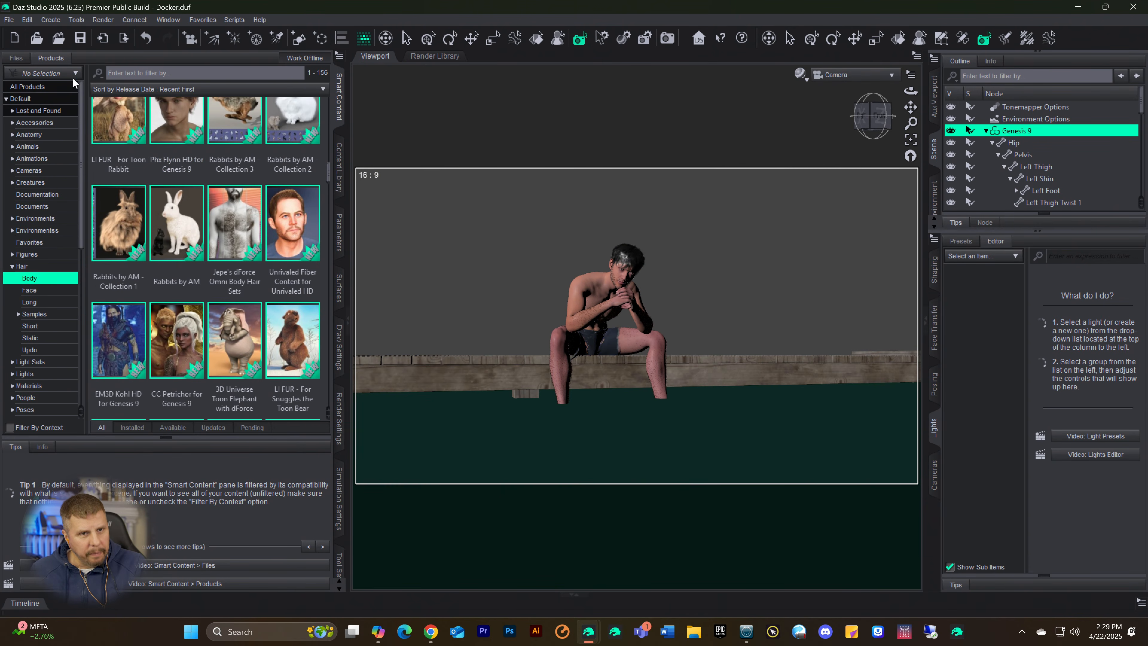
left_click(16, 58)
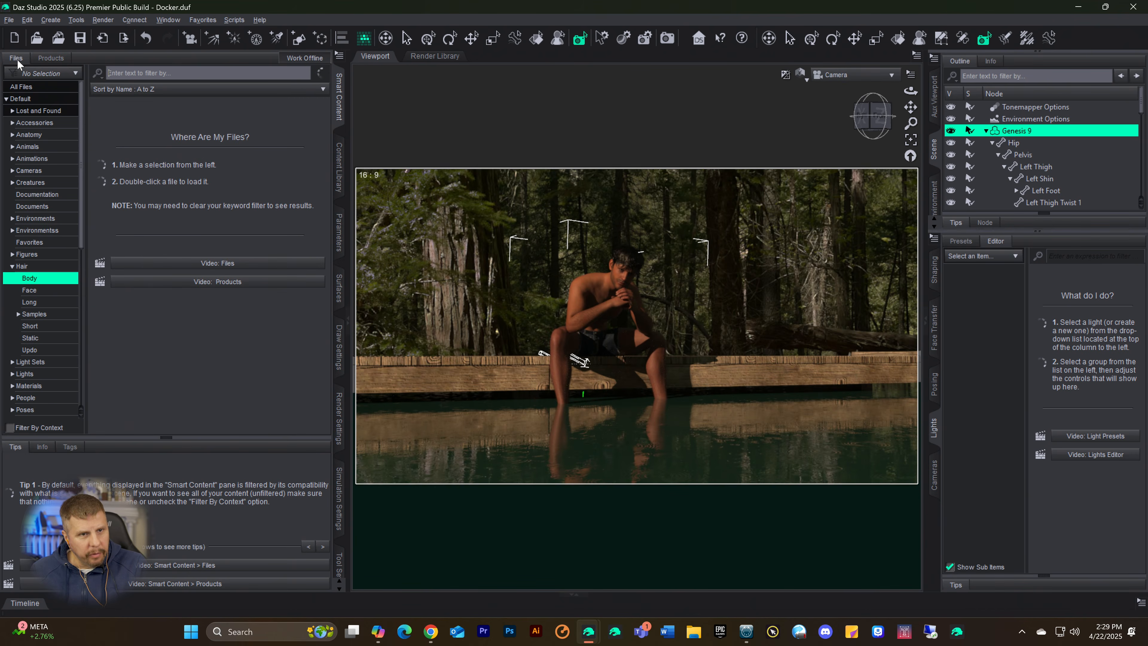
left_click(123, 74)
type("dock")
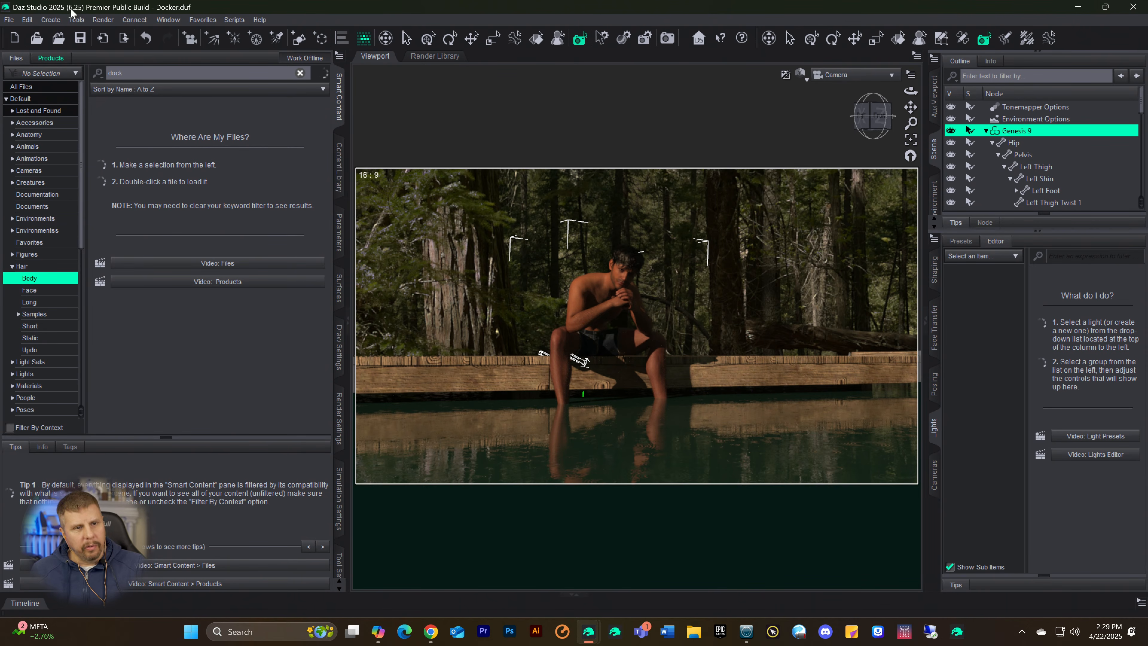
left_click(20, 87)
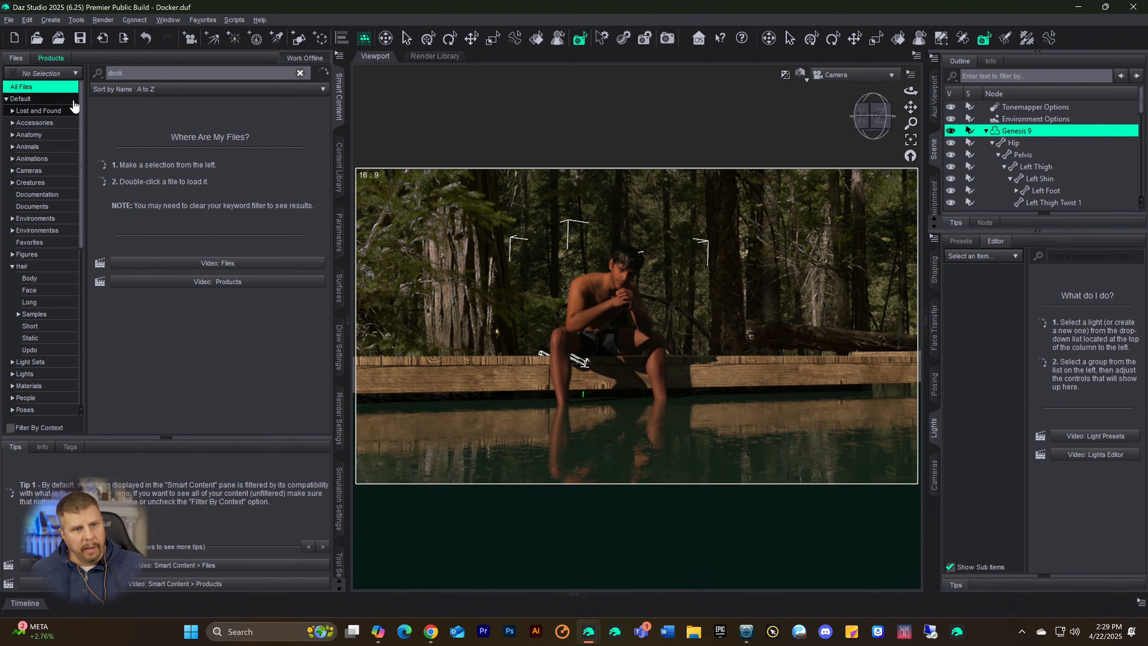
left_click(30, 101)
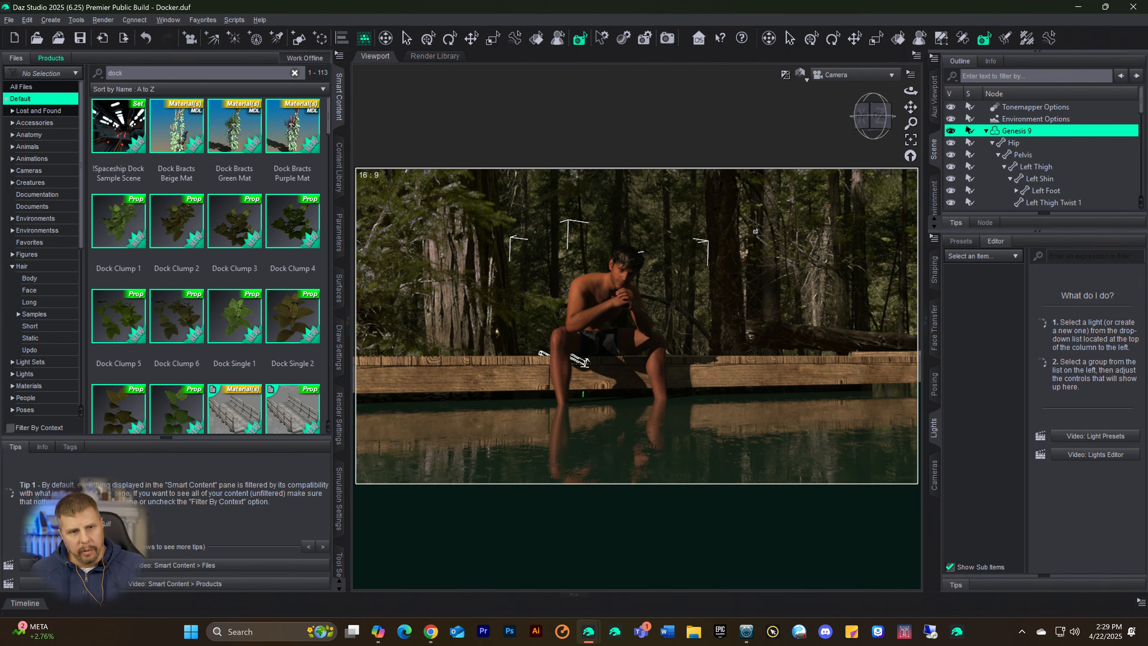
Step: Load the FLD Dock Iray set into the scene and hide the original Dock2 object
scroll(250, 167, "down", 5)
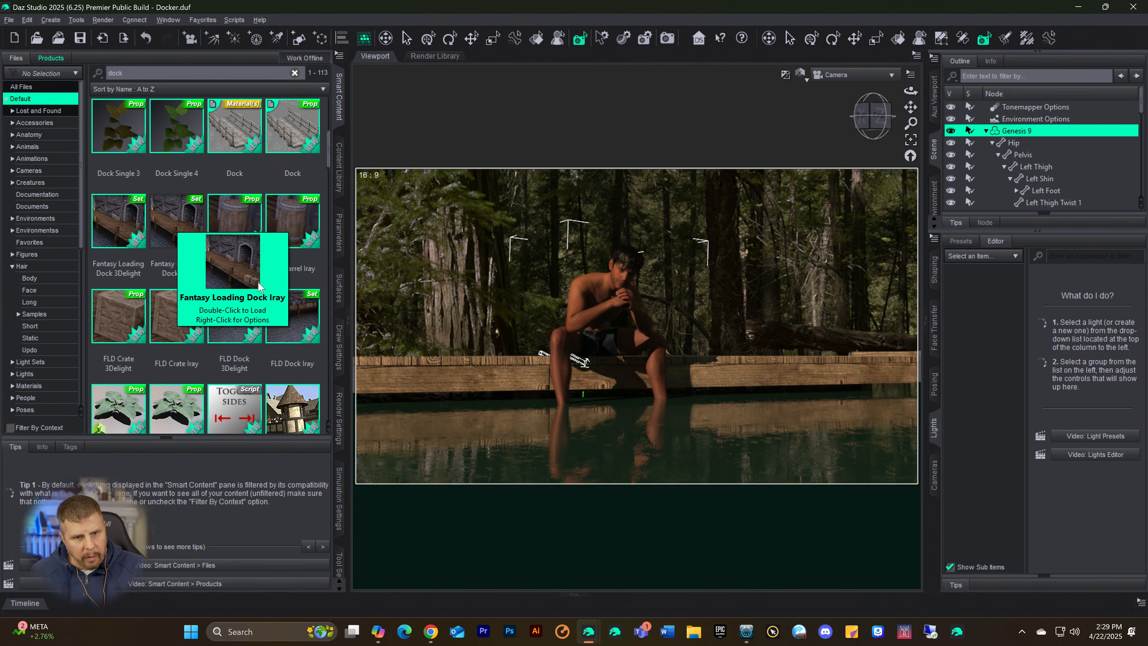
double_click(285, 330)
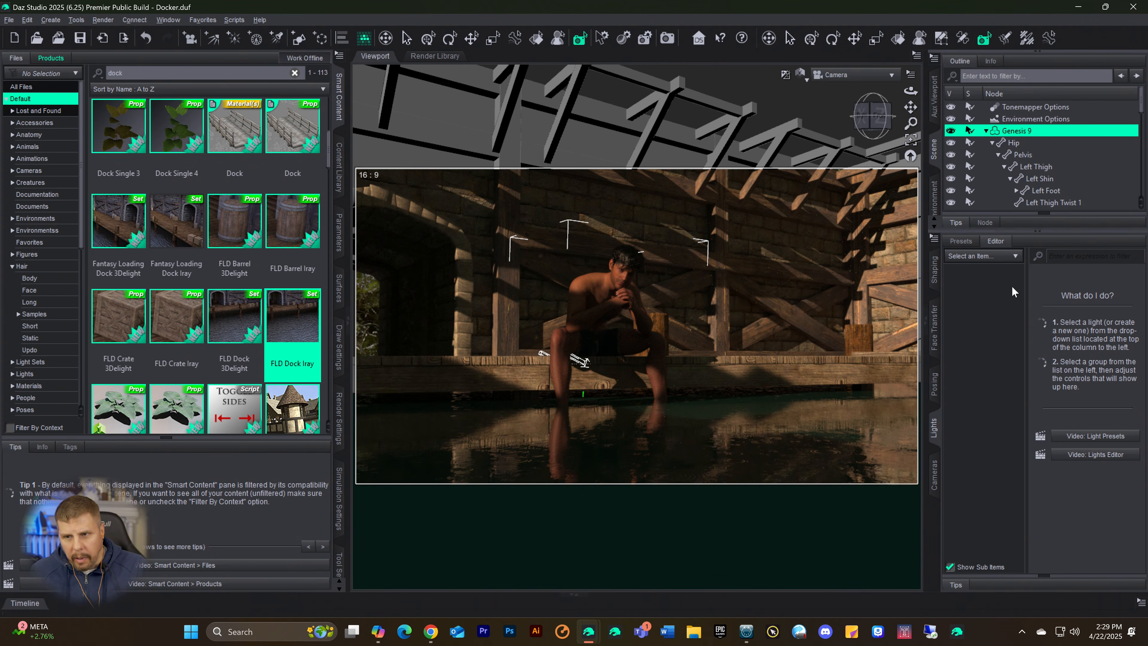
scroll(1057, 181, "down", 15)
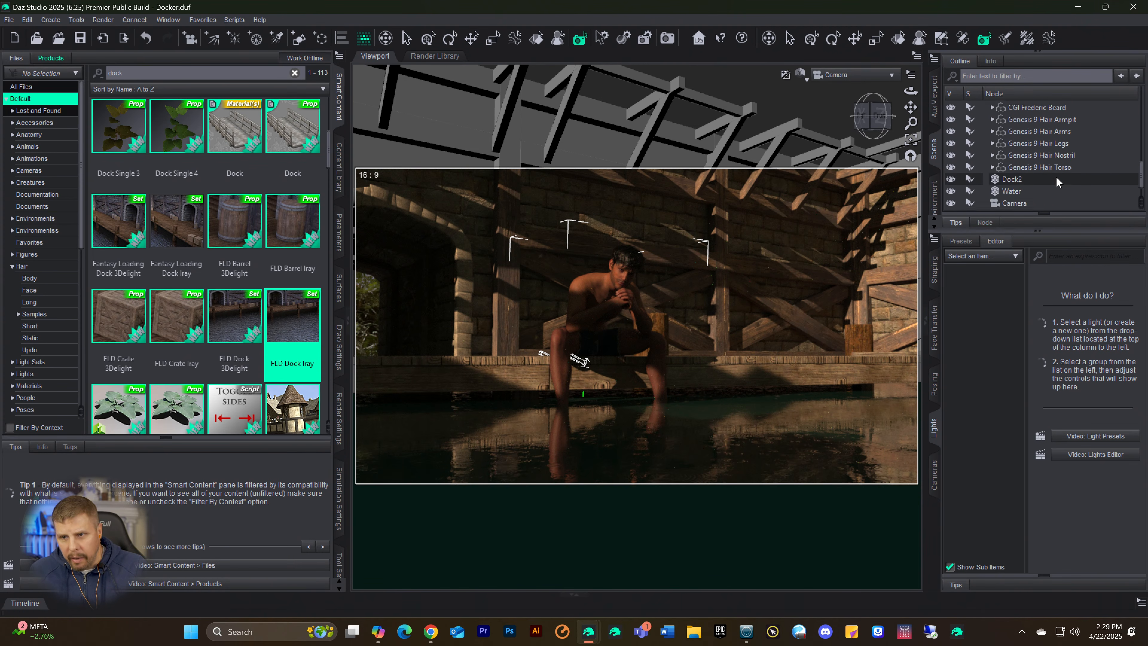
scroll(1057, 180, "down", 2)
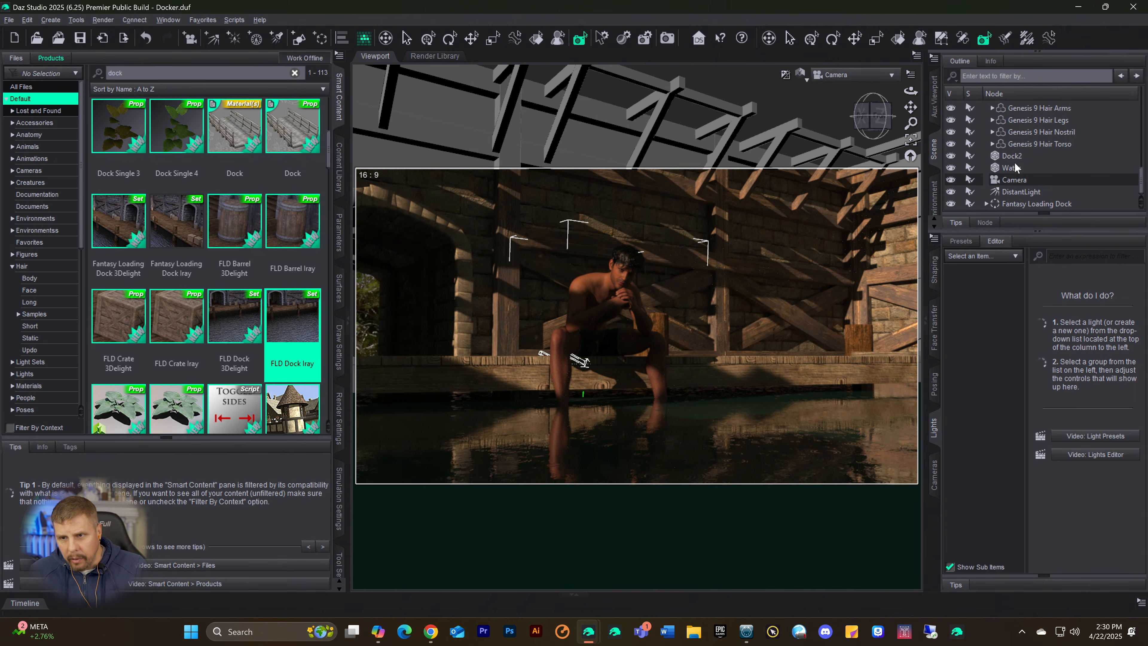
left_click(1009, 158)
left_click(951, 156)
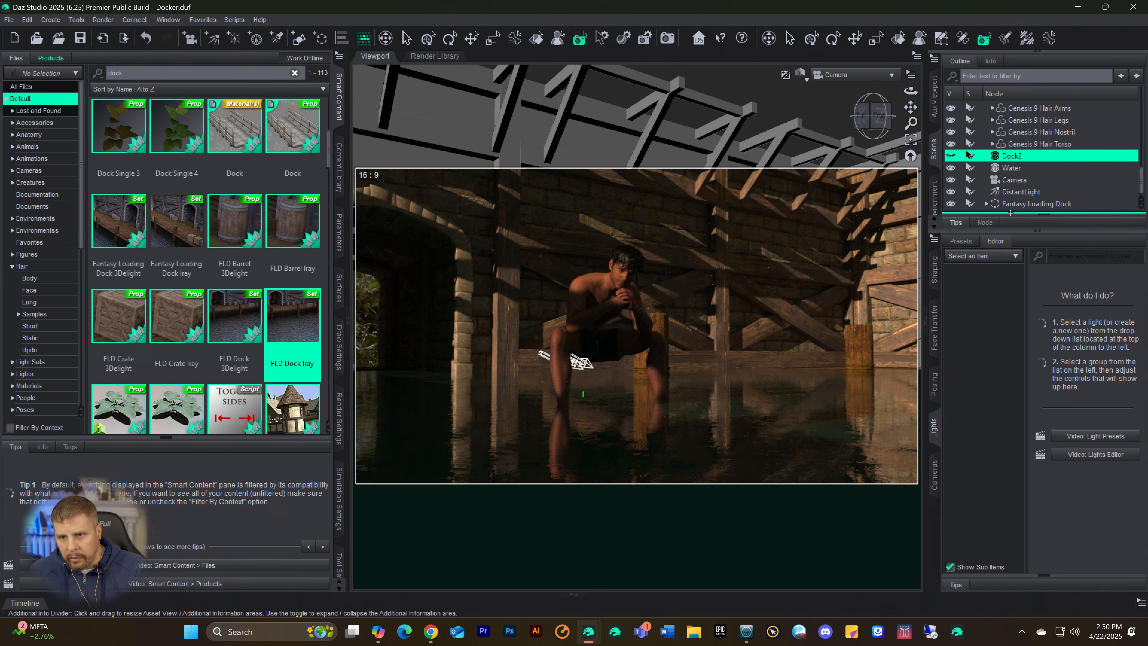
Step: Move the Fantasy Loading Dock to X 509.03, Y 30.02, Z 292.65 and set its Y Rotate to -2.17, using a textured viewport preview
left_click(1012, 203)
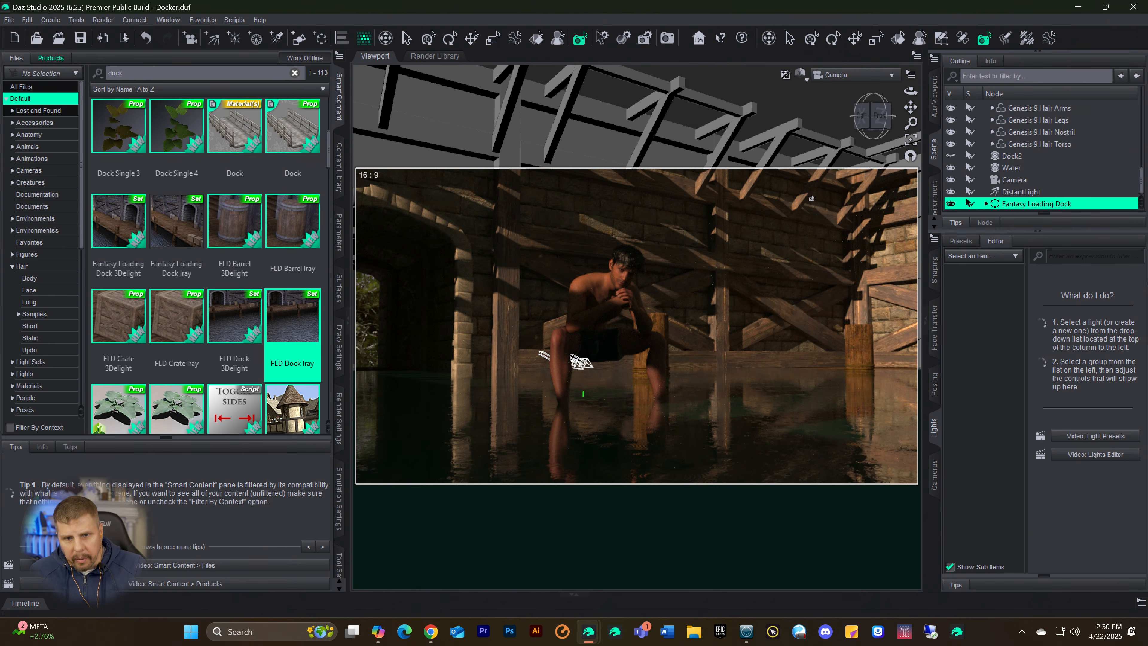
key("ctrl+9")
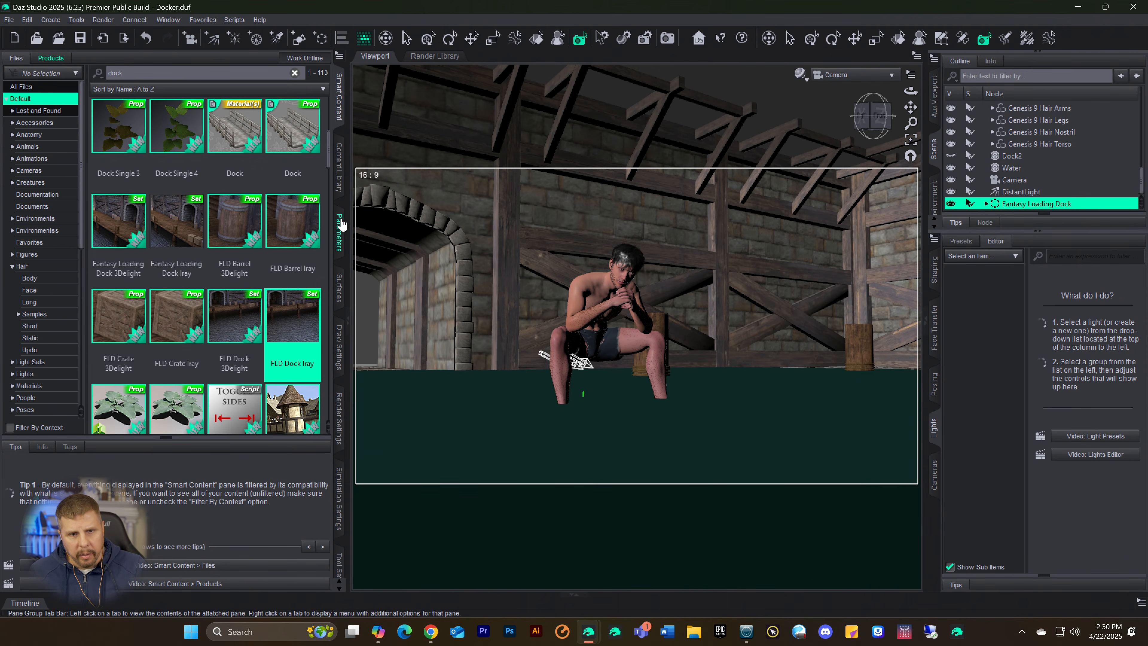
left_click(340, 229)
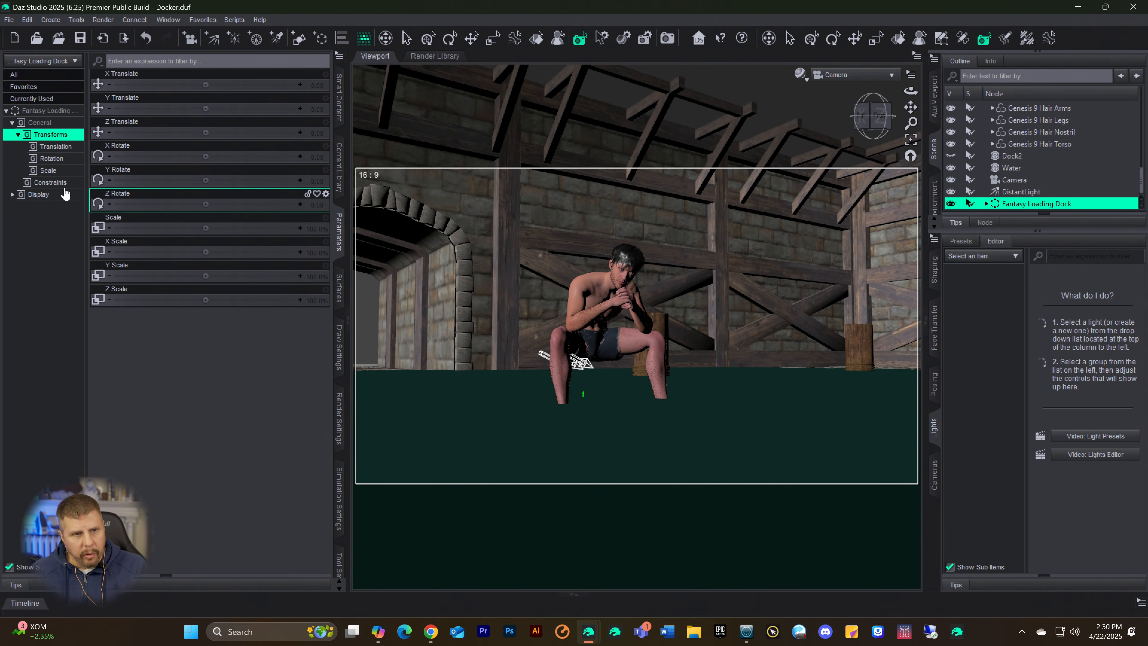
left_click(36, 112)
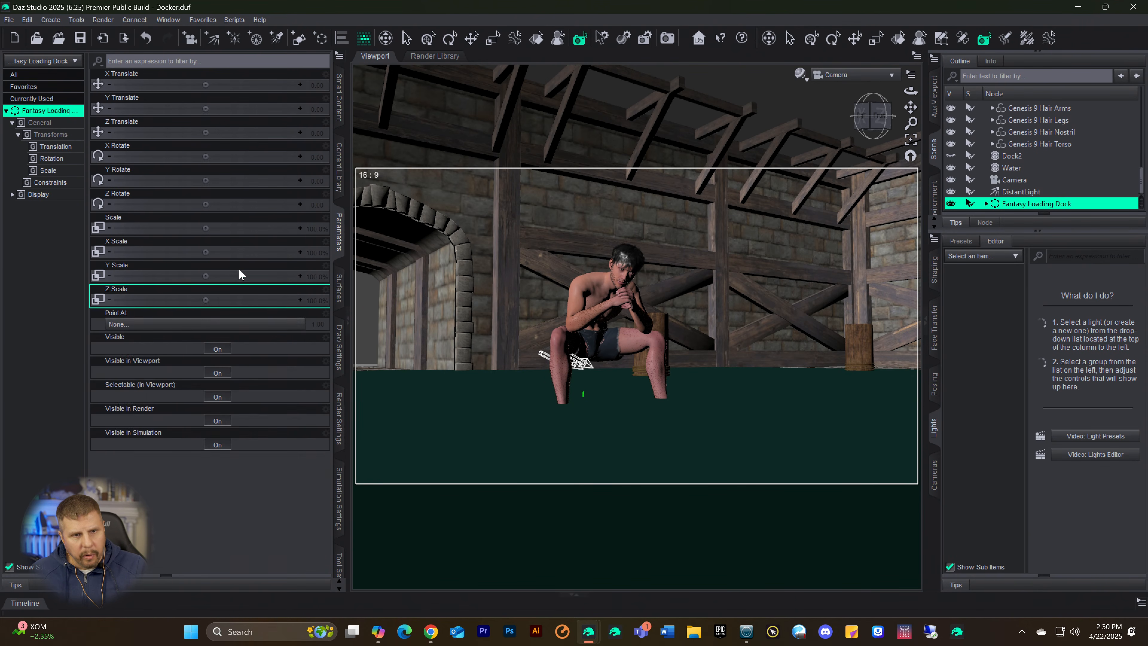
left_click_drag(206, 84, 260, 85)
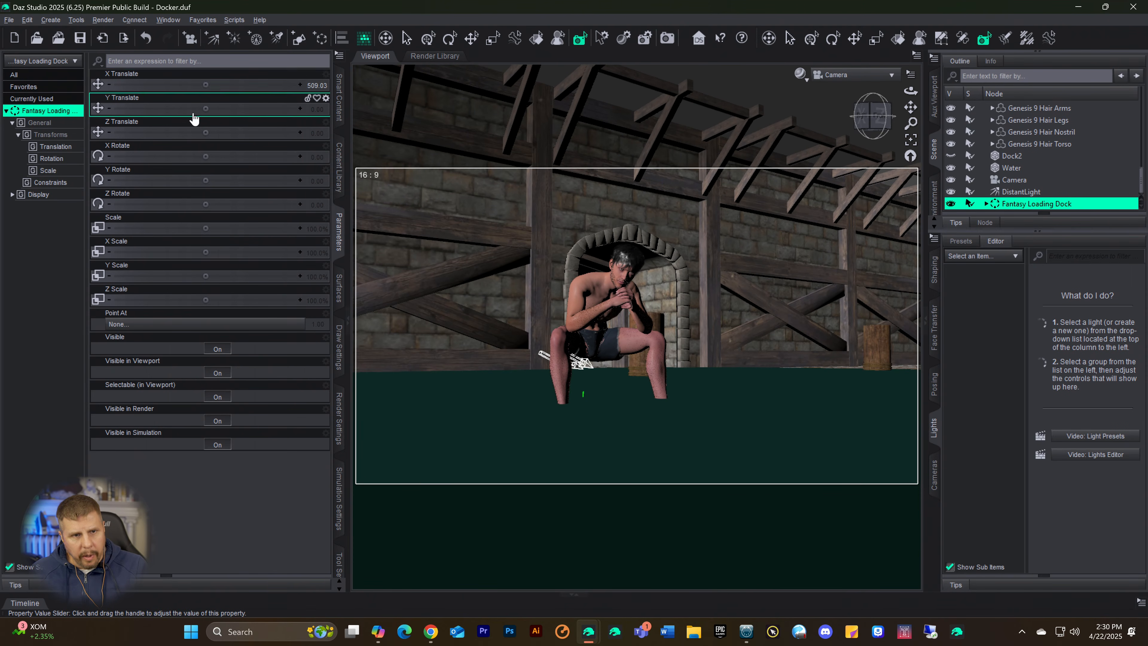
left_click_drag(206, 108, 166, 108)
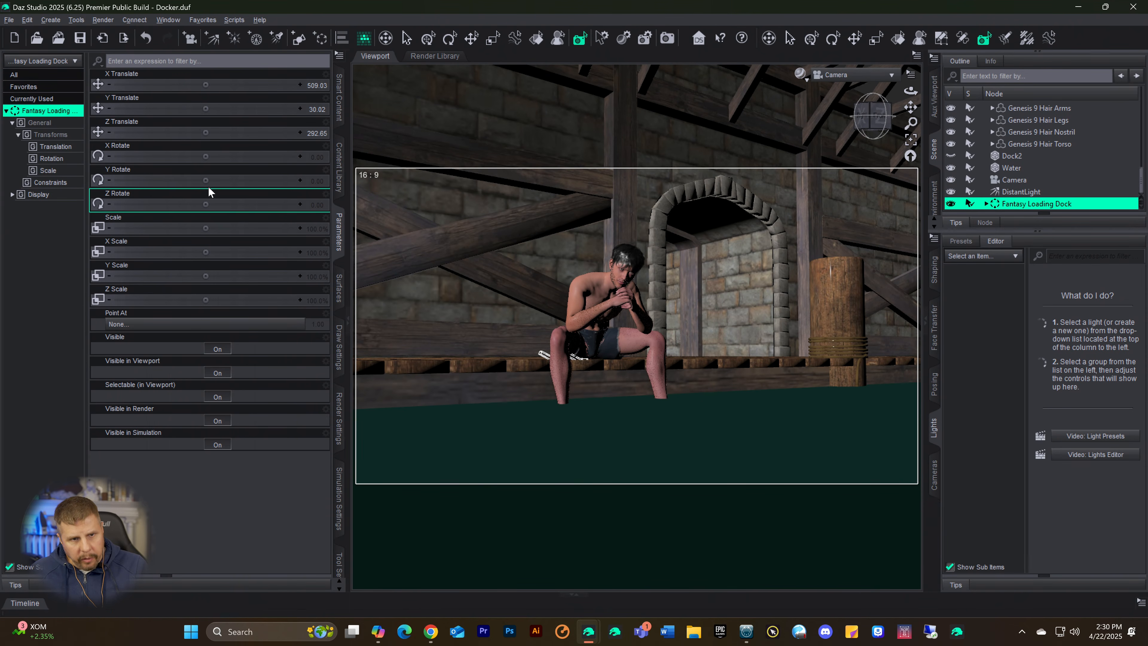
left_click_drag(207, 181, 178, 180)
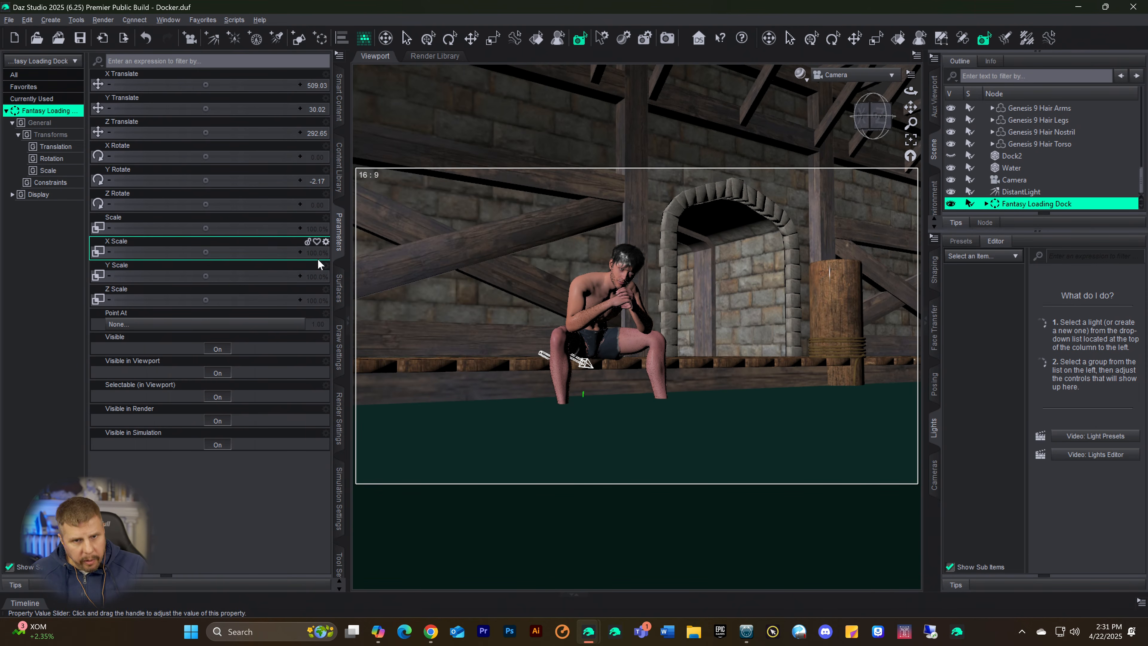
Step: Expand the Fantasy Loading Dock group and delete its water and seabtm parts from the scene
left_click(338, 285)
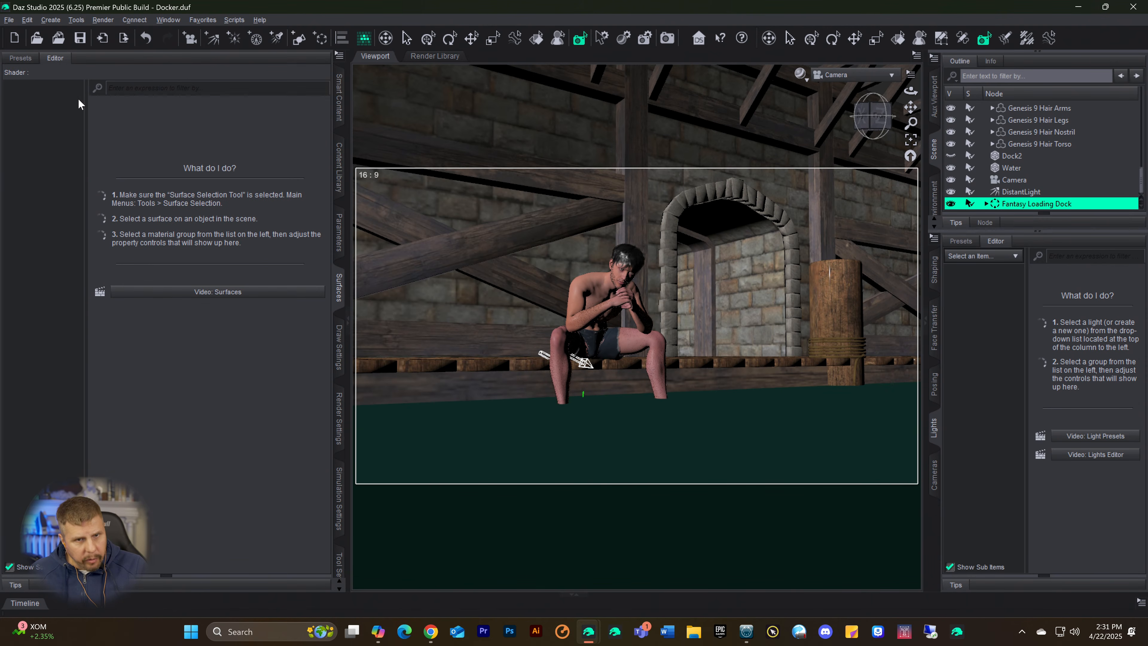
left_click(987, 204)
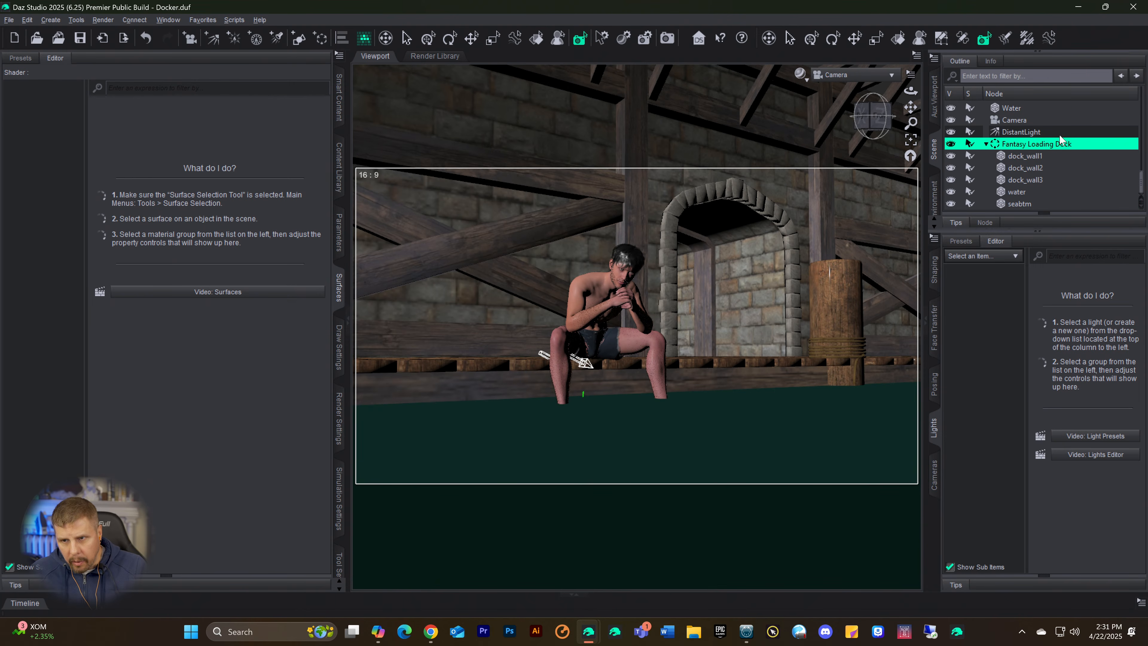
left_click(1015, 158)
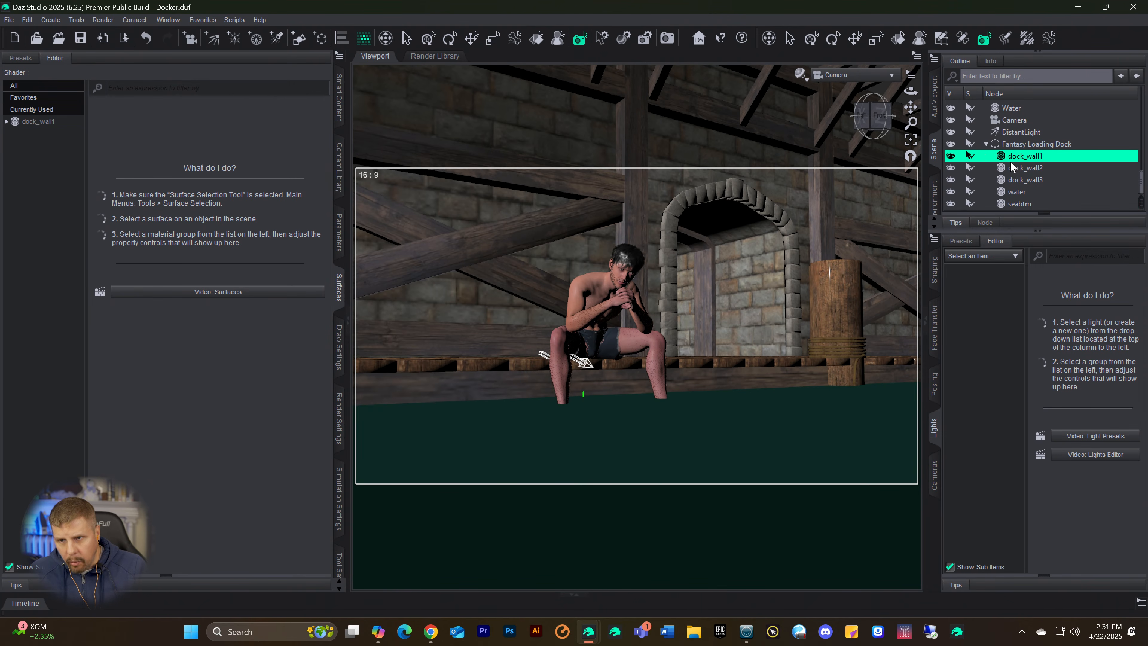
left_click(1008, 168, "ctrl")
left_click(1010, 181, "ctrl")
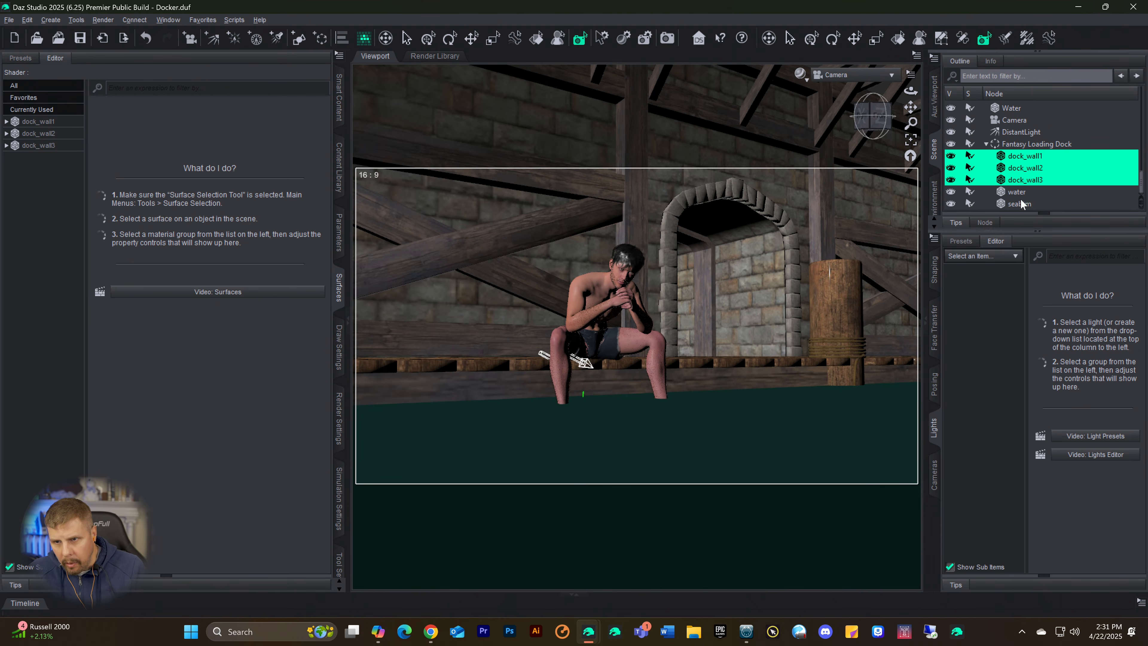
left_click(1006, 200)
scroll(1025, 205, "up", 2)
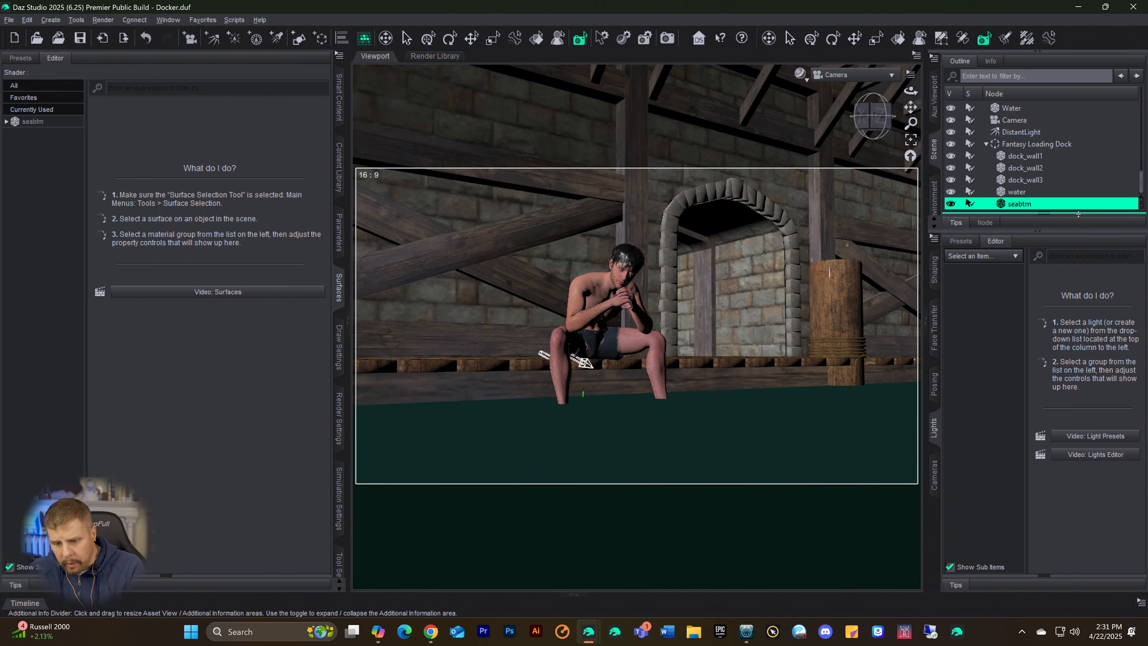
left_click(1017, 202)
scroll(1019, 197, "up", 1)
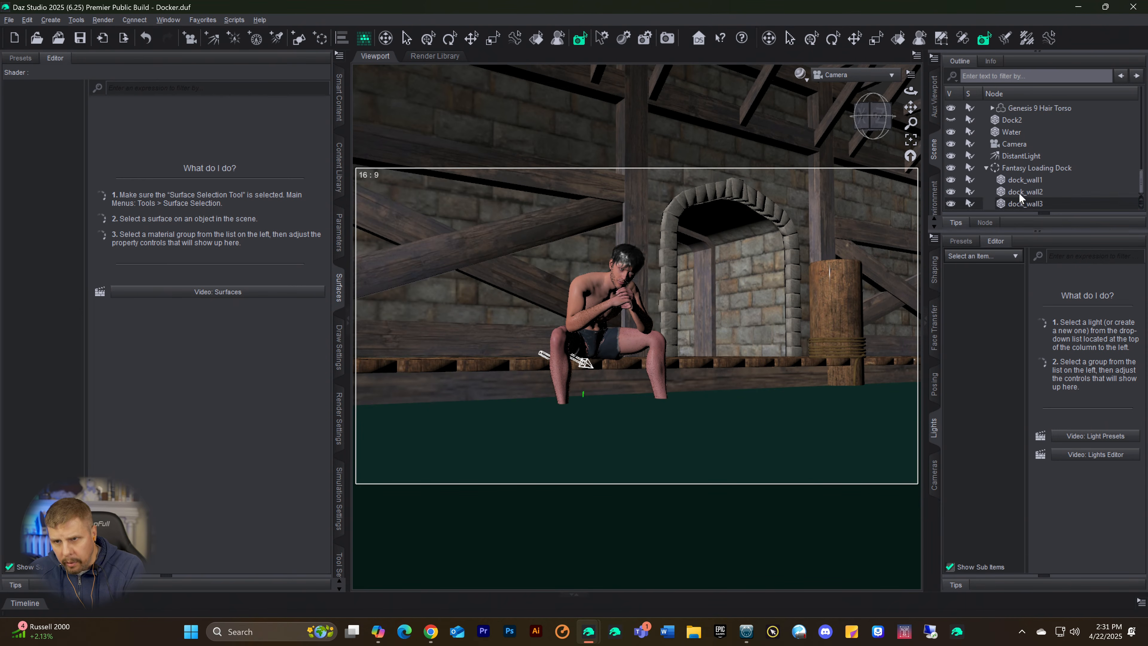
Step: Toggle the visibility of dock_wall1 off and on to check which part of the backdrop it forms
left_click(1015, 188)
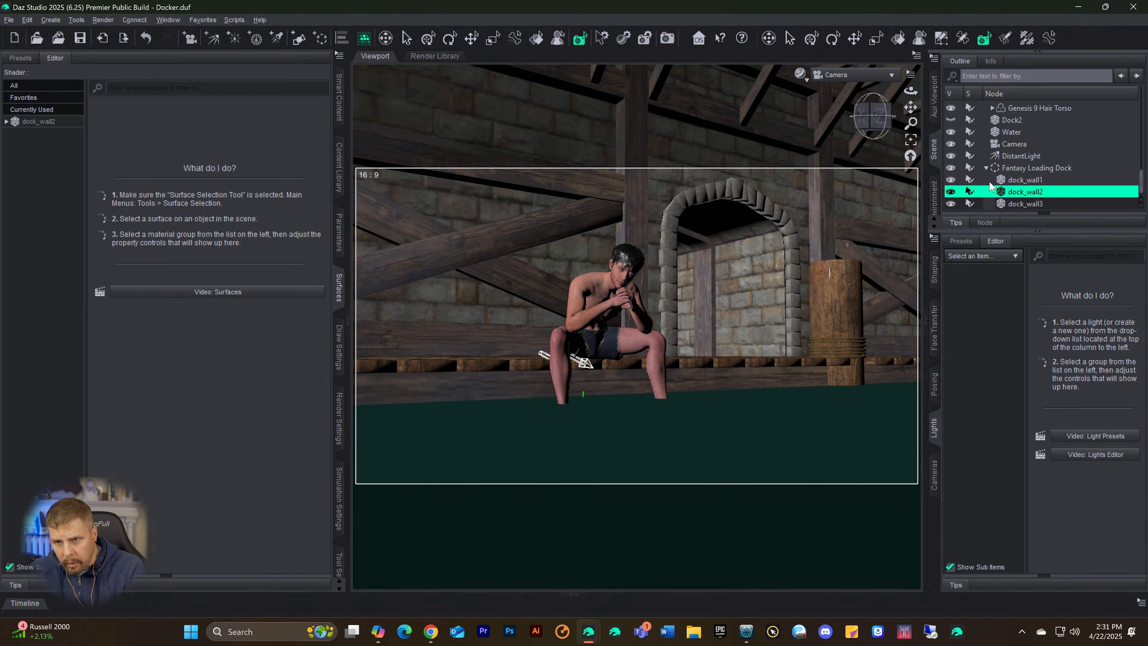
left_click(950, 181)
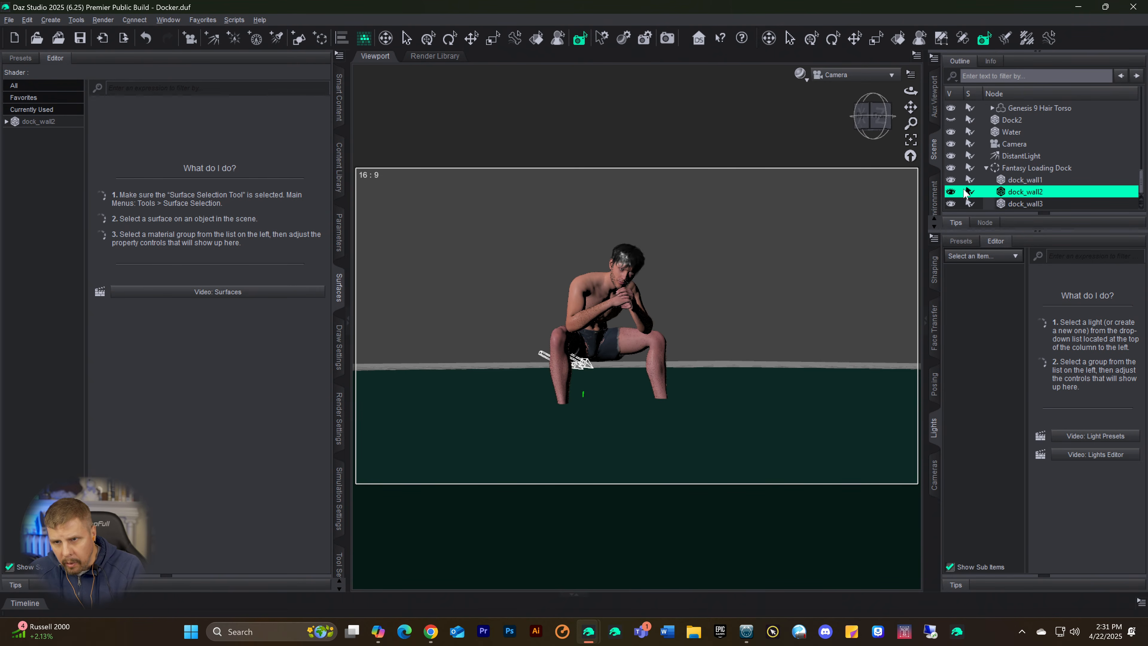
left_click(952, 185)
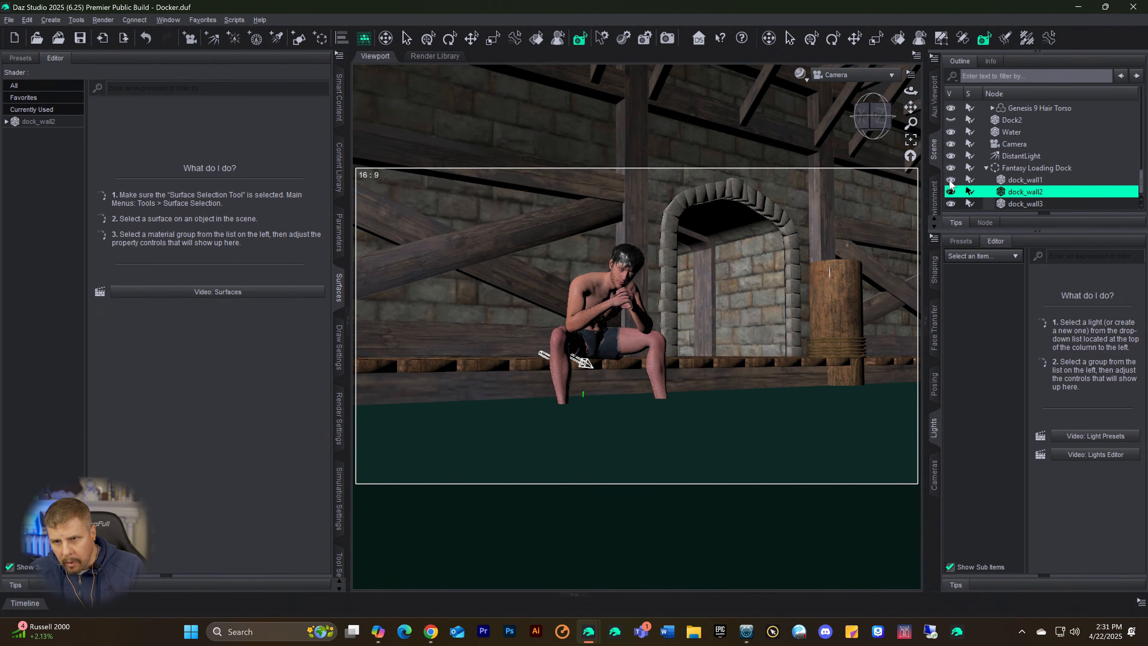
left_click(1010, 183)
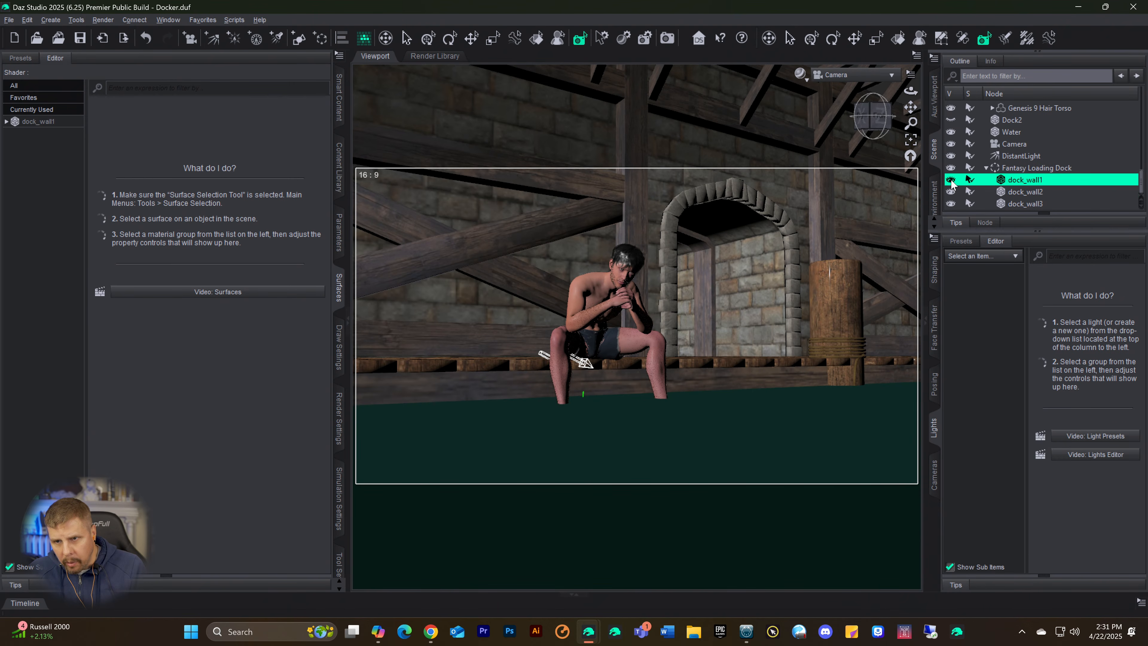
left_click(951, 183)
left_click(952, 183)
Step: Hide dock_wall2 and dock_wall3 in turn to check their effect on the camera view, and delete both walls
left_click(1005, 197)
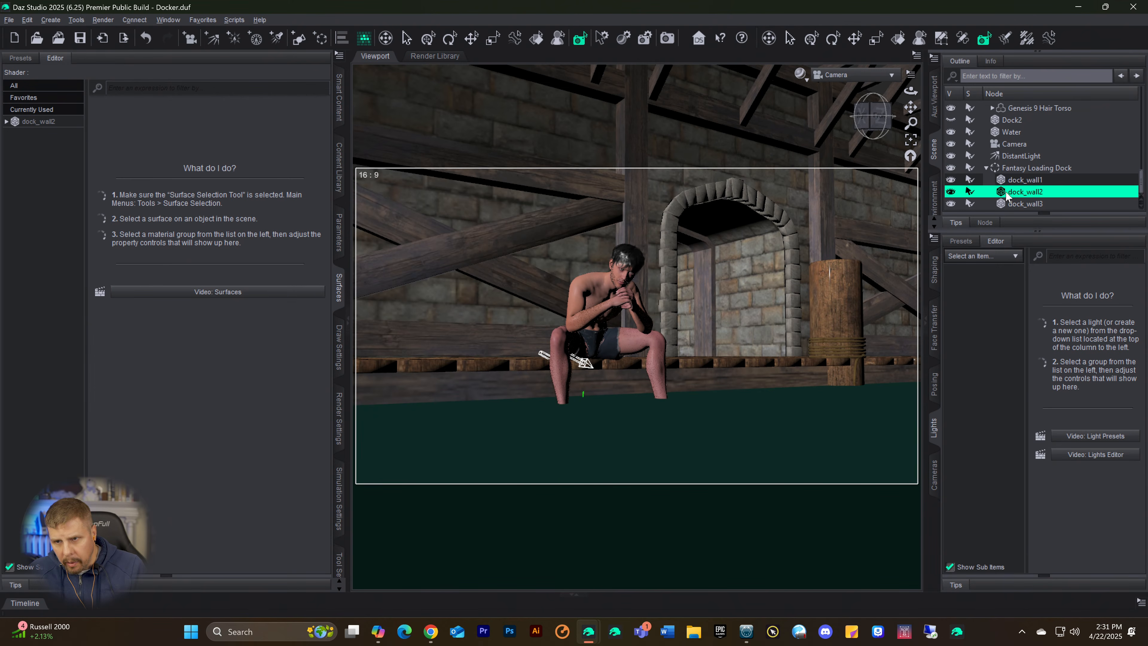
left_click(951, 193)
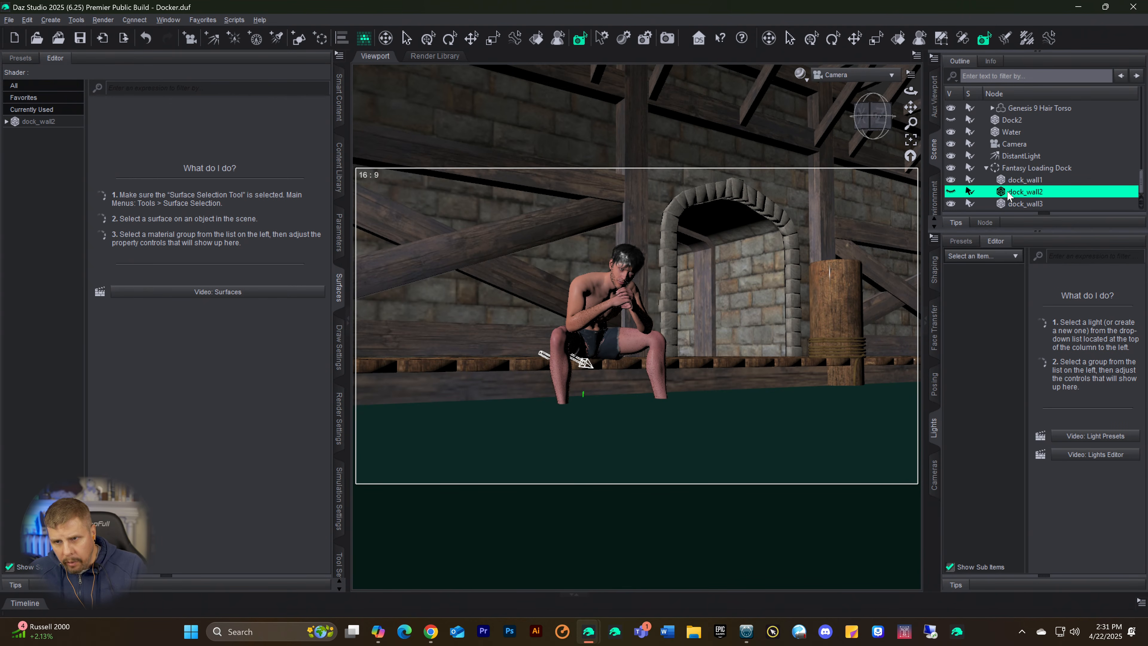
key("Delete")
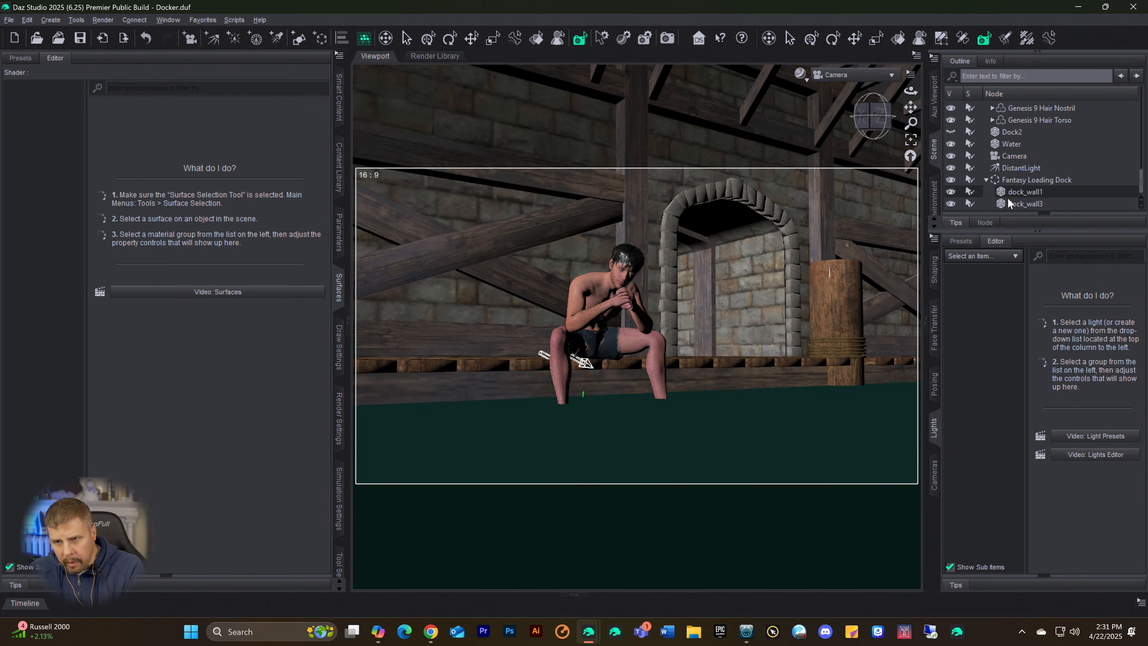
left_click(1008, 204)
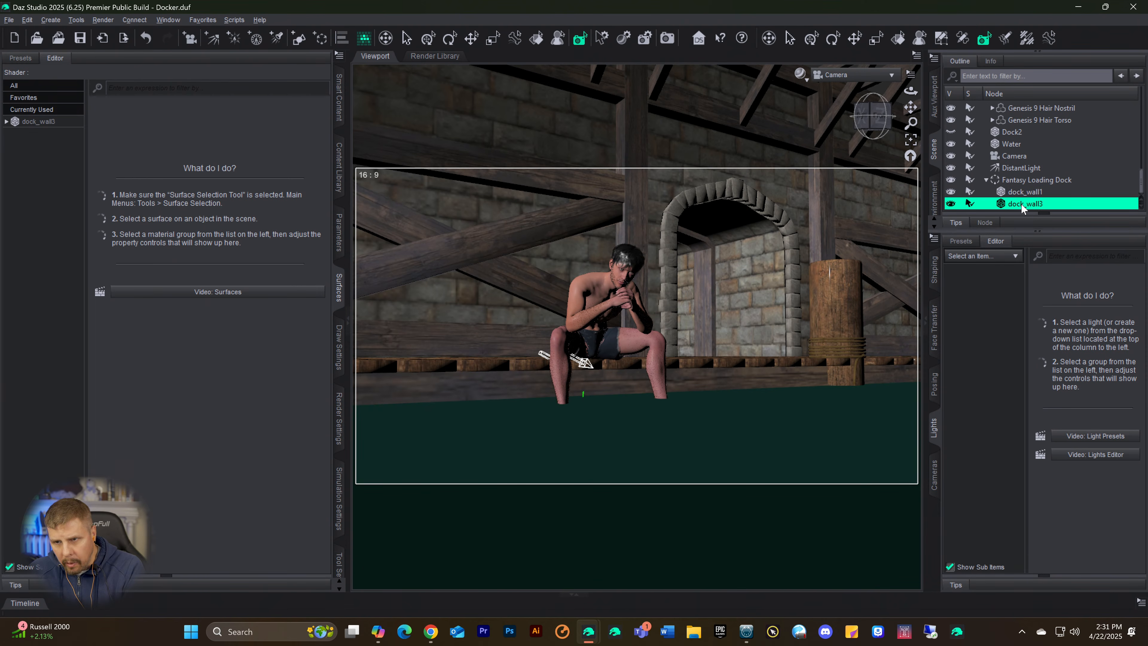
left_click(950, 204)
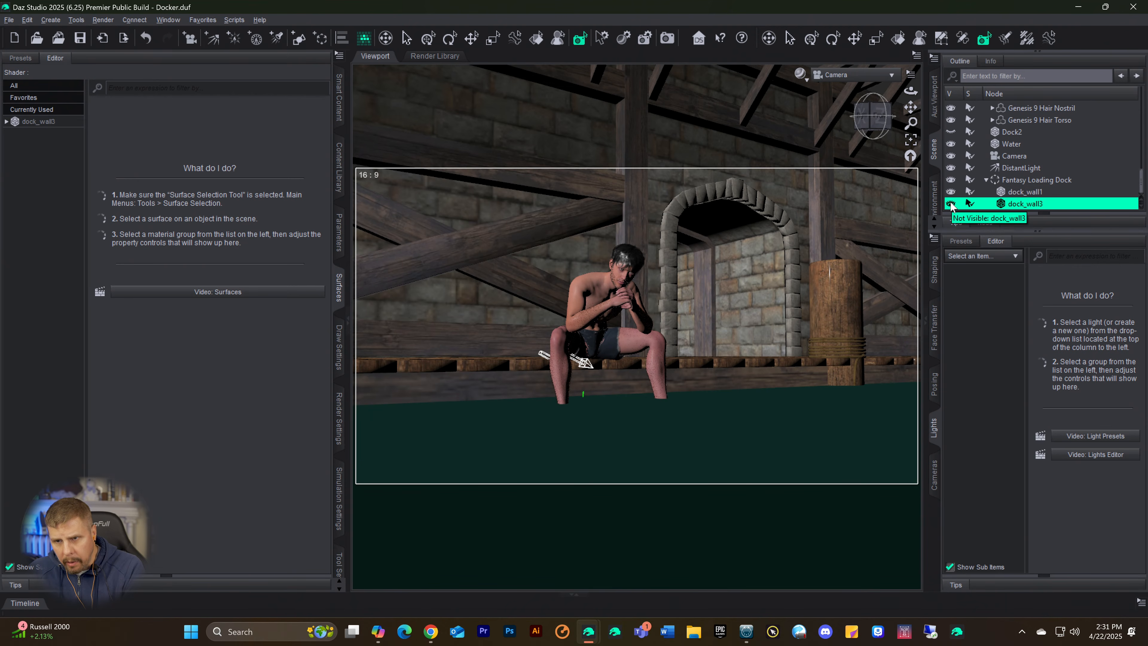
left_click(951, 205)
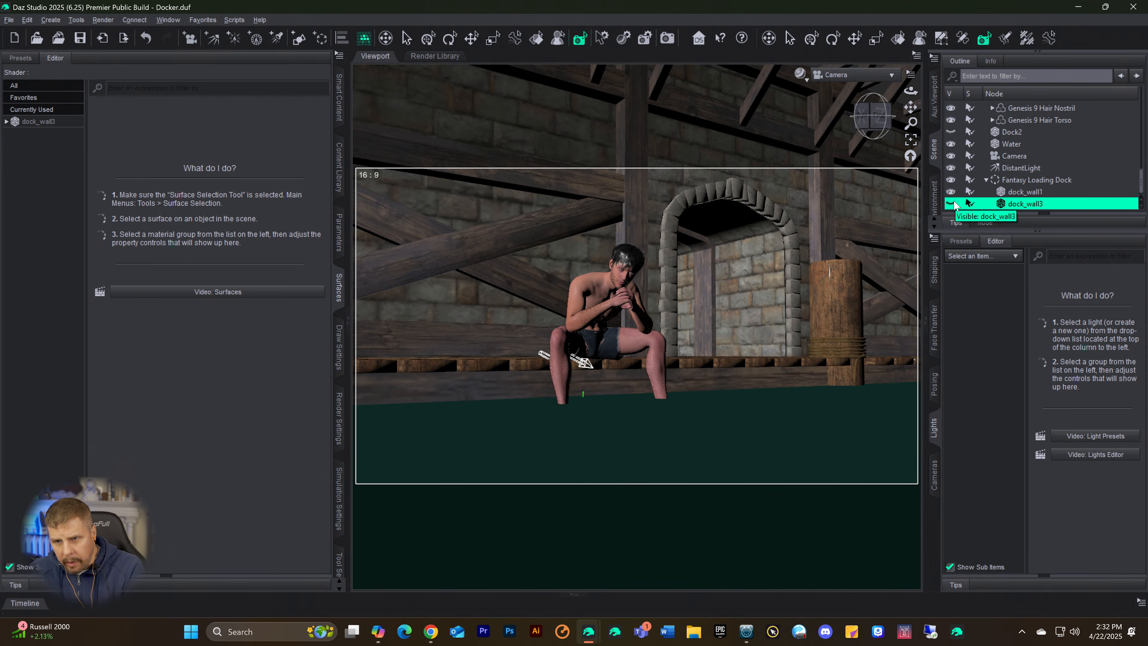
key("Delete")
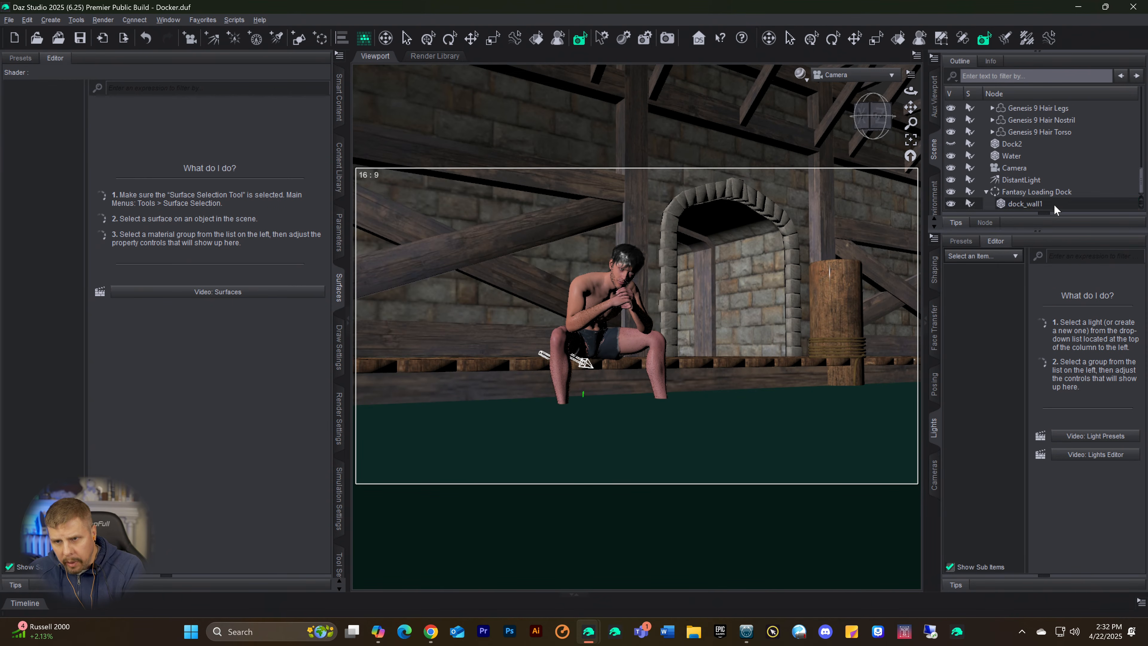
Step: List the material groups of dock_wall1 and set its tunnel surface's Cutout Opacity to 0
left_click(1019, 204)
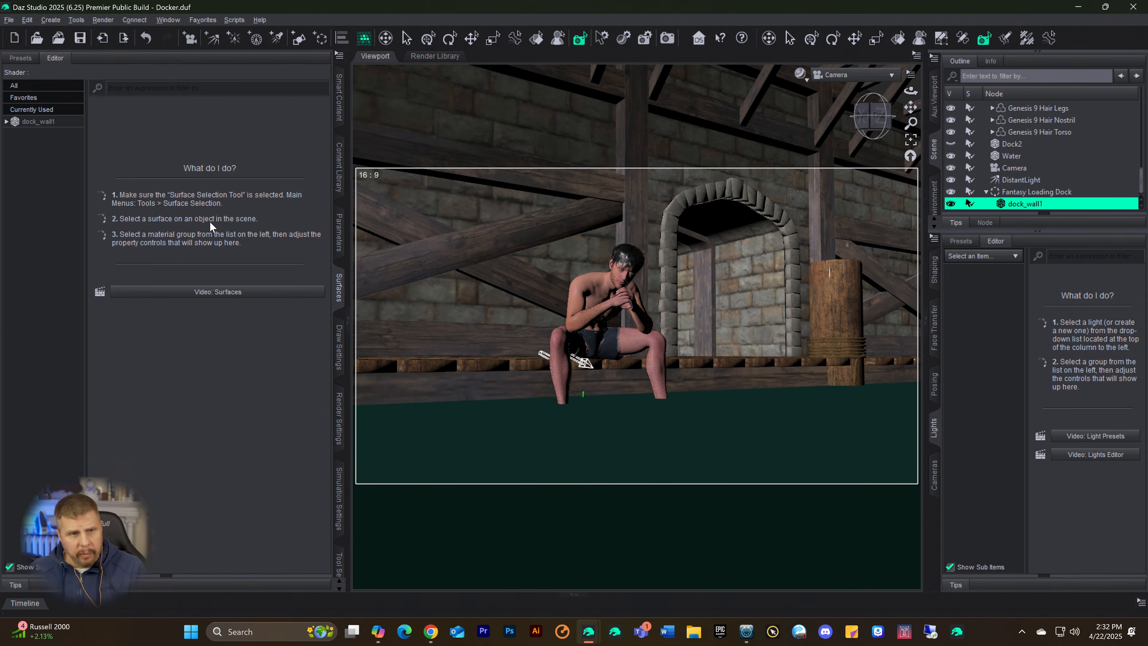
left_click(25, 123)
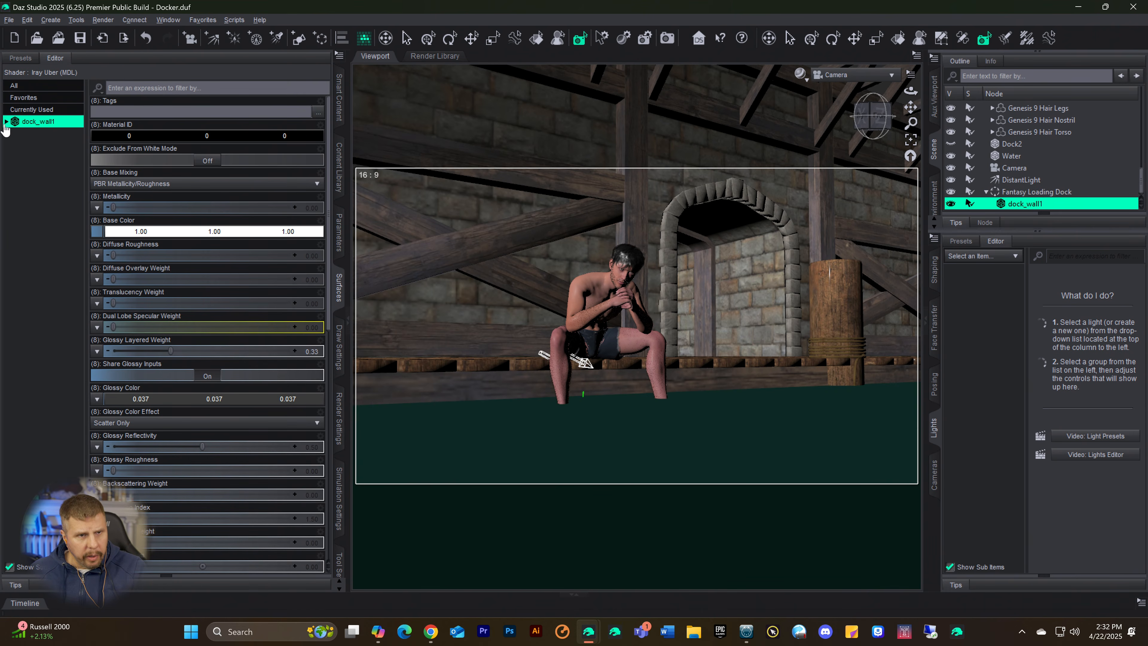
left_click(6, 122)
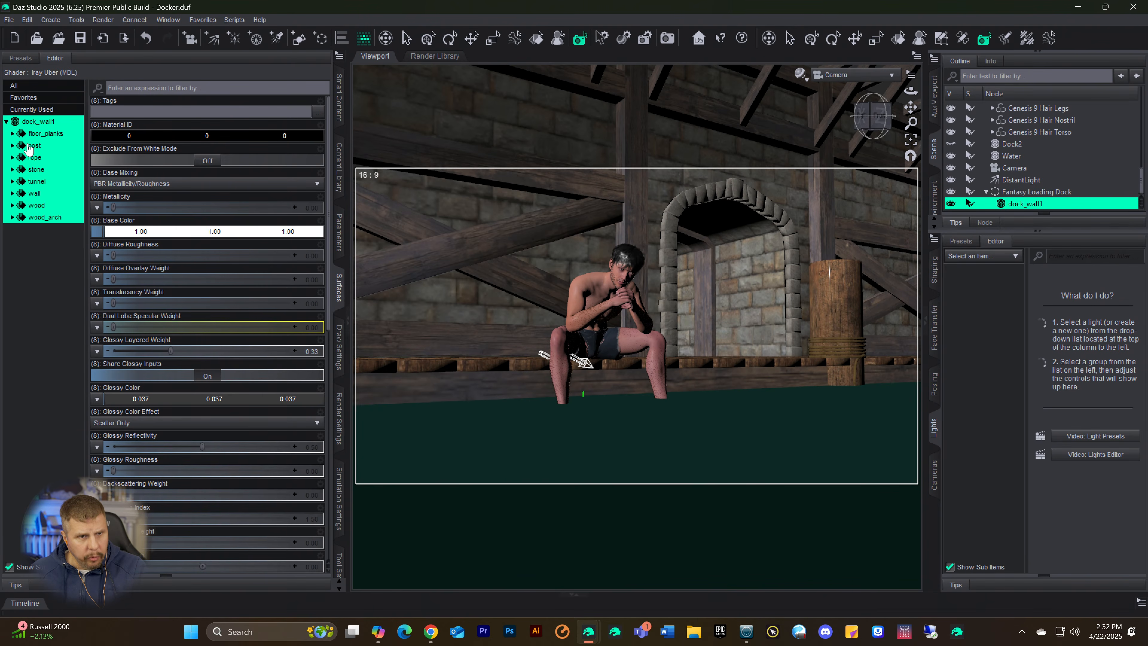
left_click(28, 145)
left_click(34, 157)
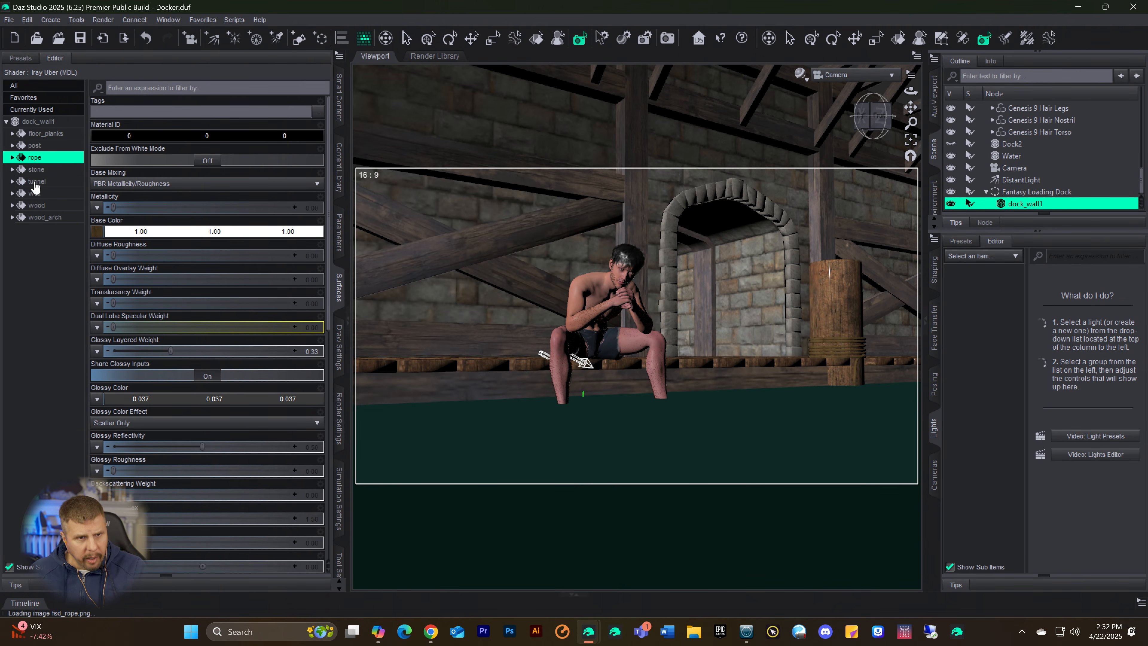
left_click(37, 183)
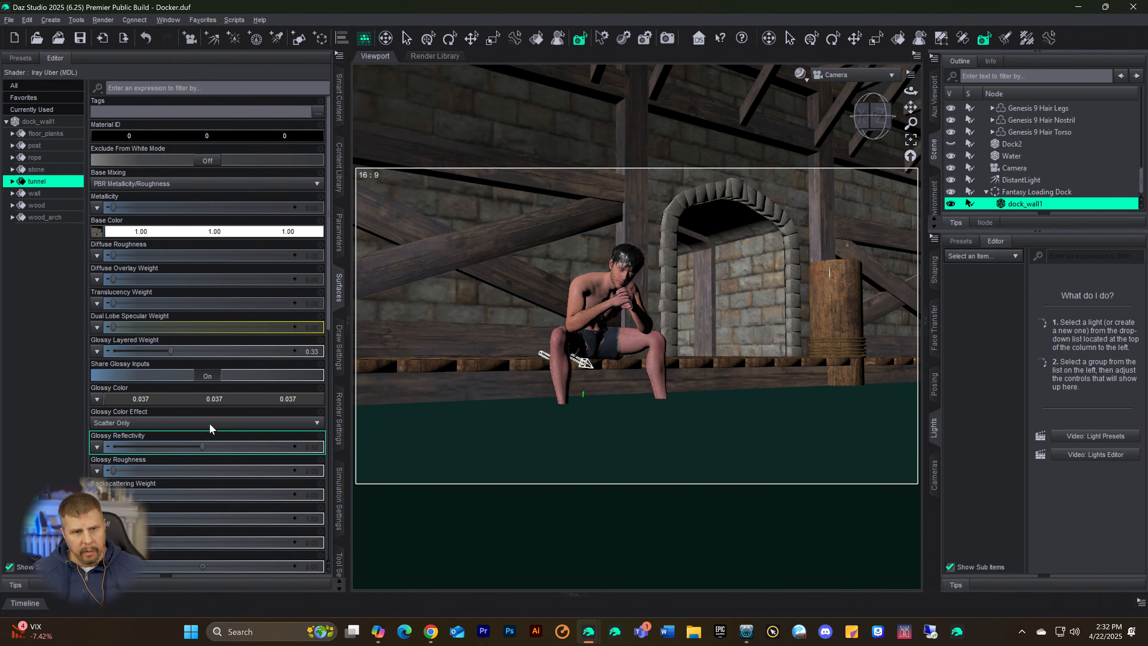
scroll(223, 429, "down", 5)
scroll(224, 430, "down", 1)
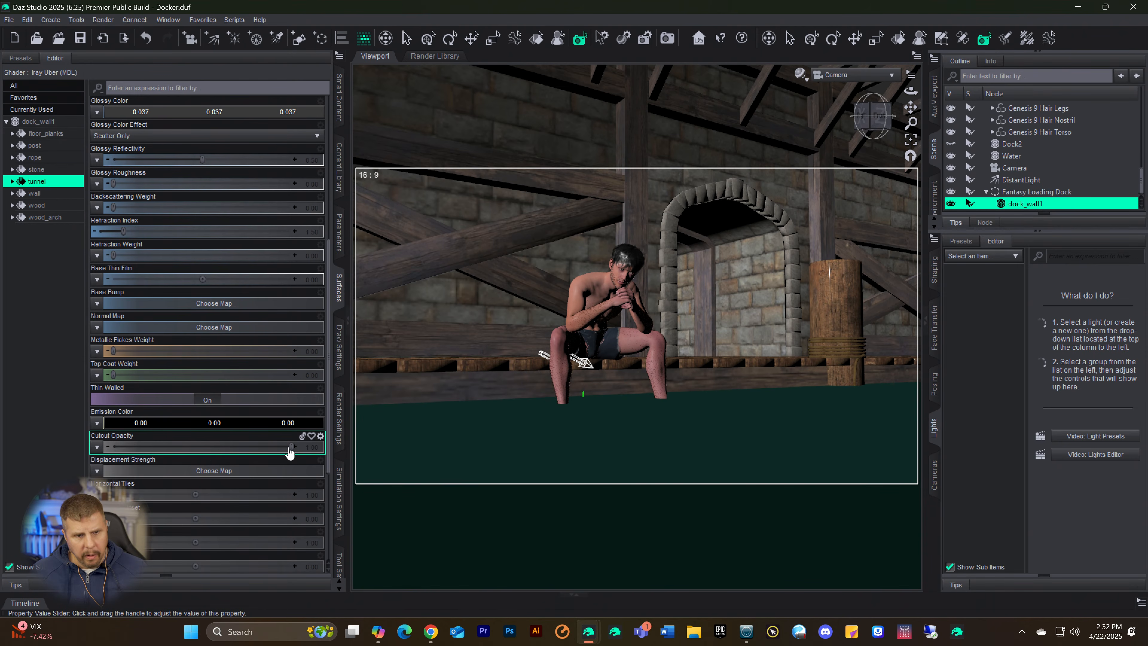
left_click_drag(291, 446, 111, 447)
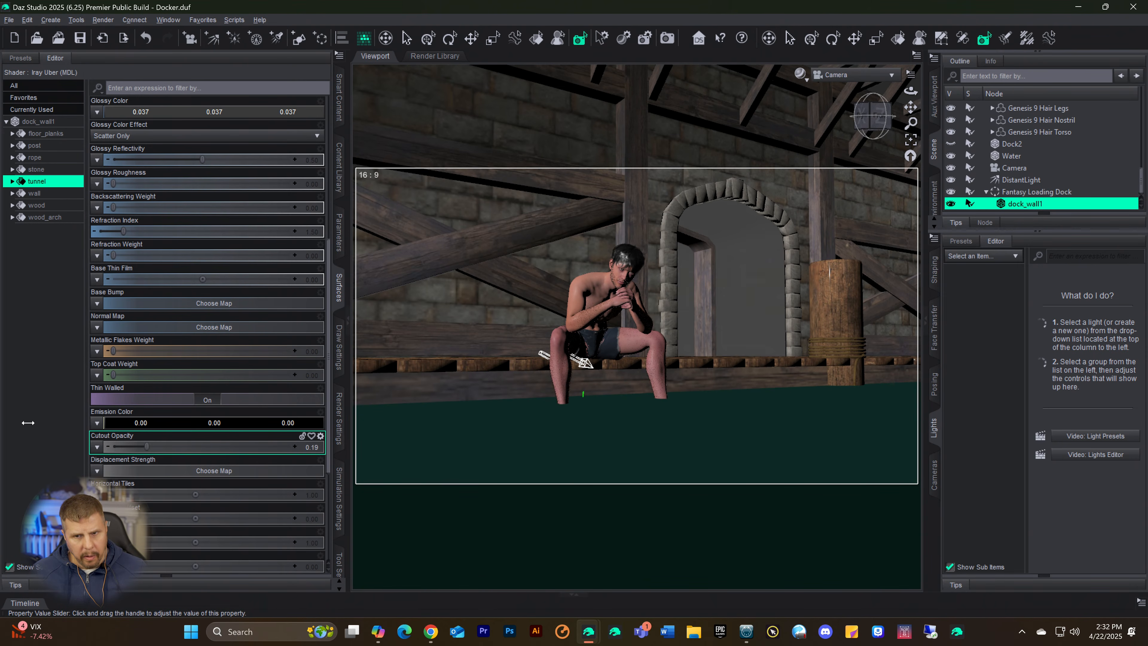
Step: Set the Cutout Opacity of dock_wall1's wall, wood, wood_arch and stone surfaces to 0, and preview the scene in Iray
left_click(32, 195)
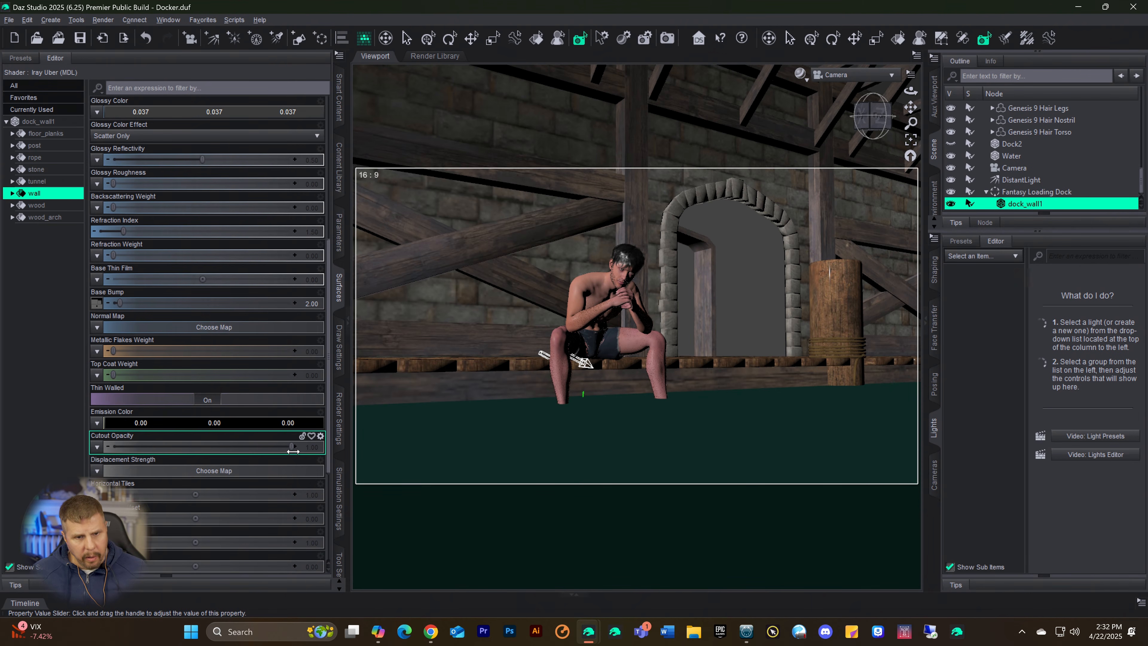
left_click_drag(291, 446, 52, 426)
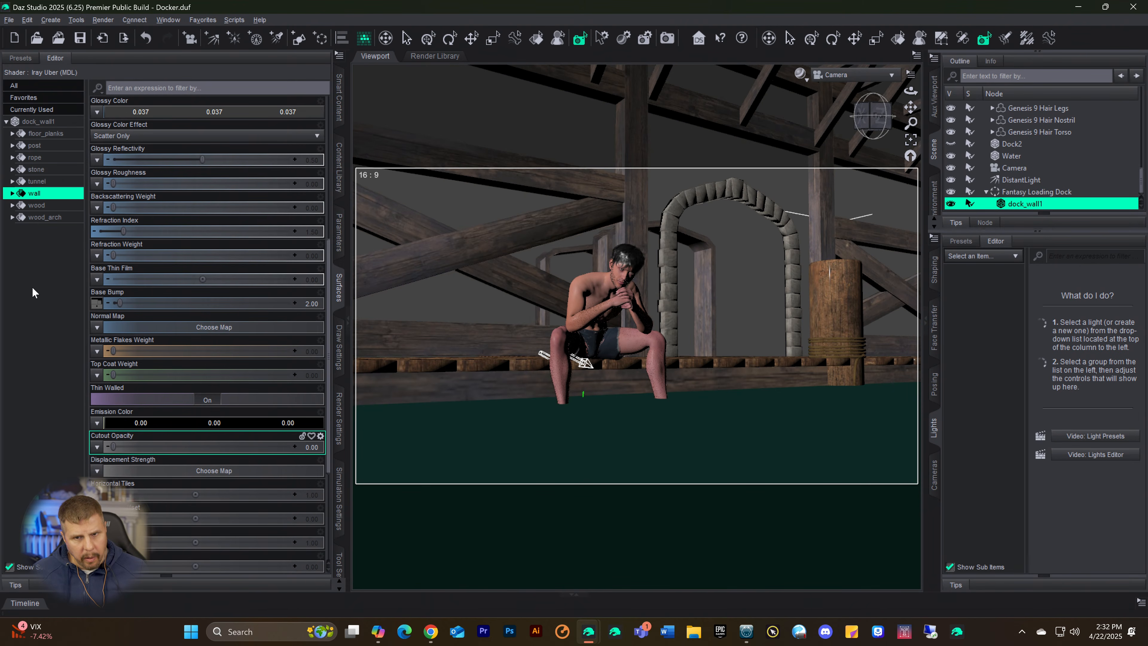
left_click(36, 204)
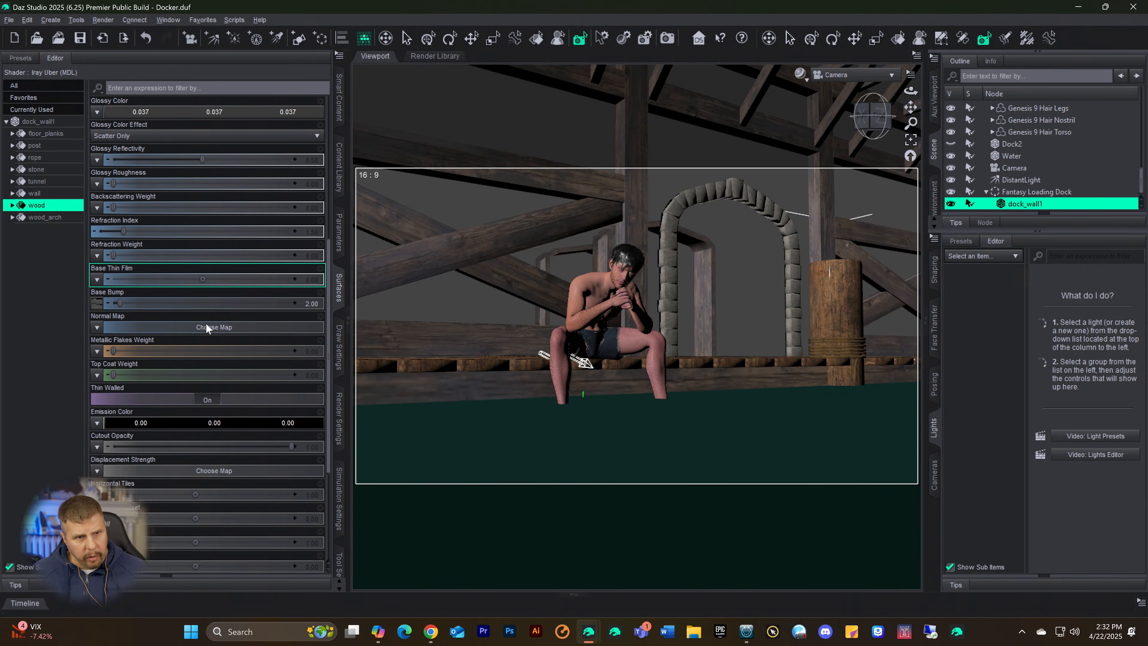
left_click_drag(292, 447, 3, 412)
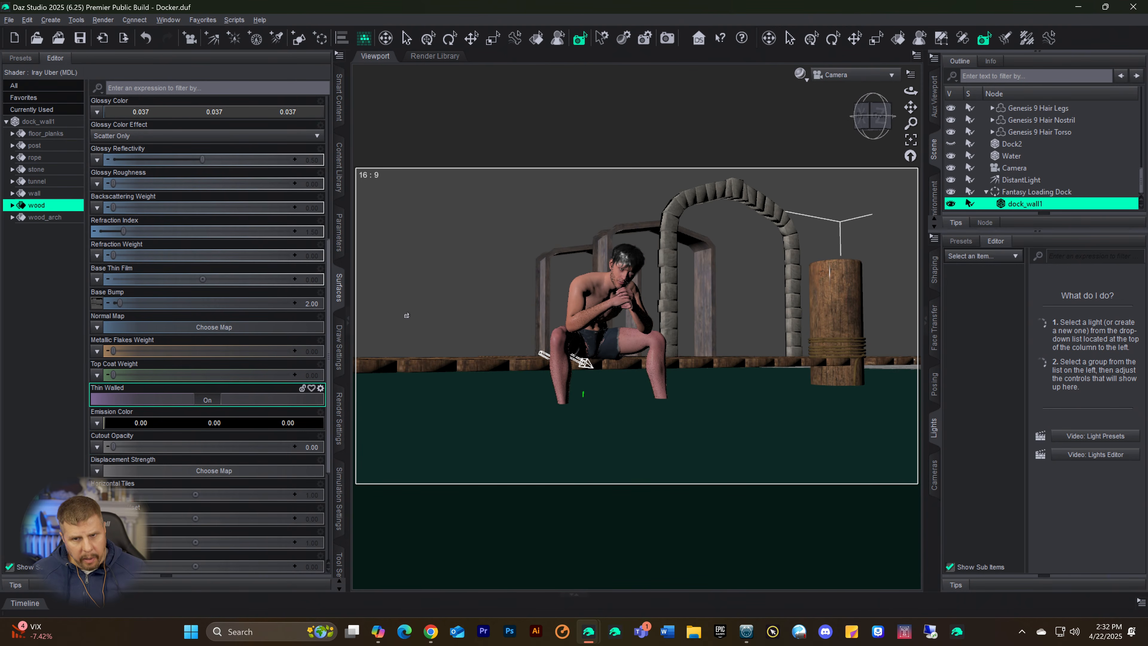
left_click(55, 220)
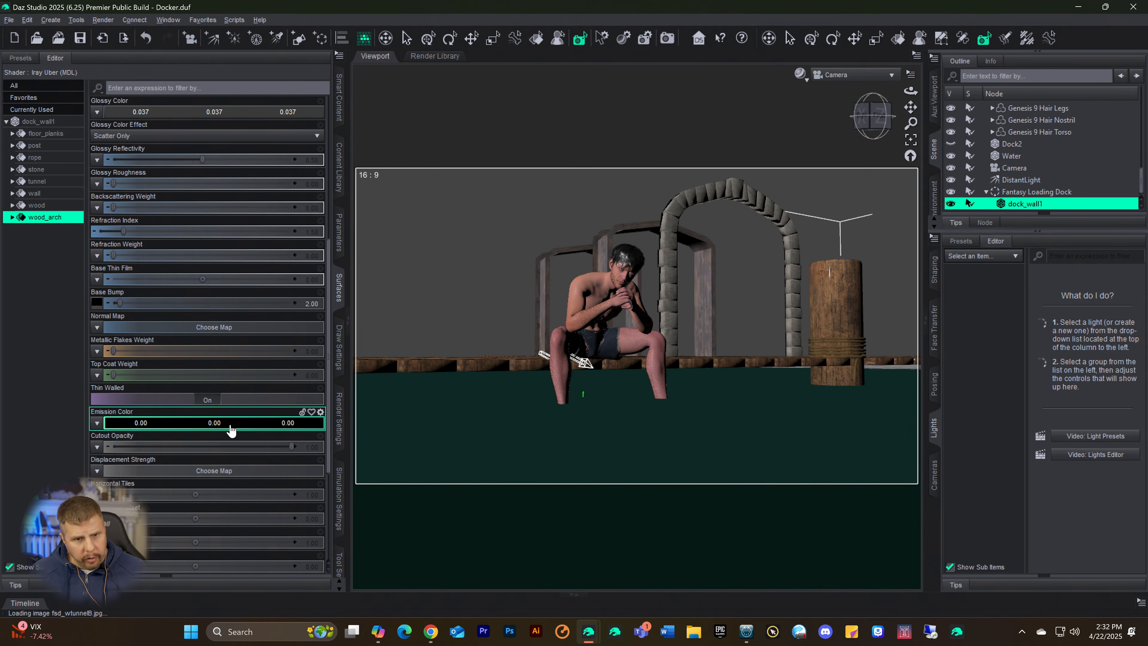
left_click_drag(290, 446, 109, 447)
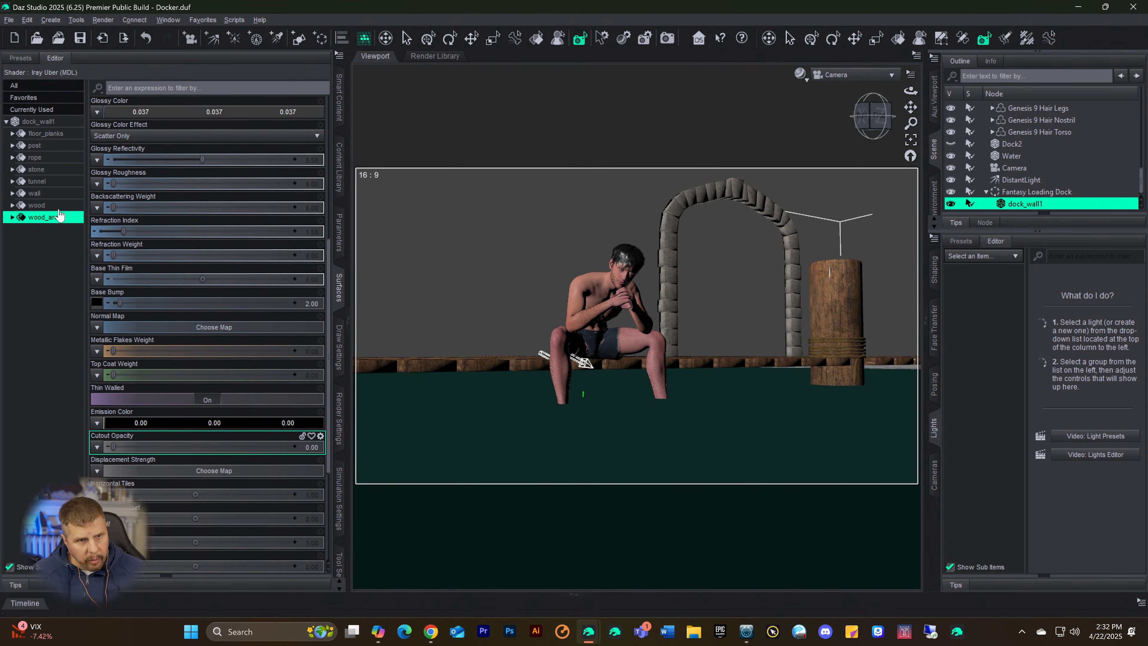
left_click(41, 171)
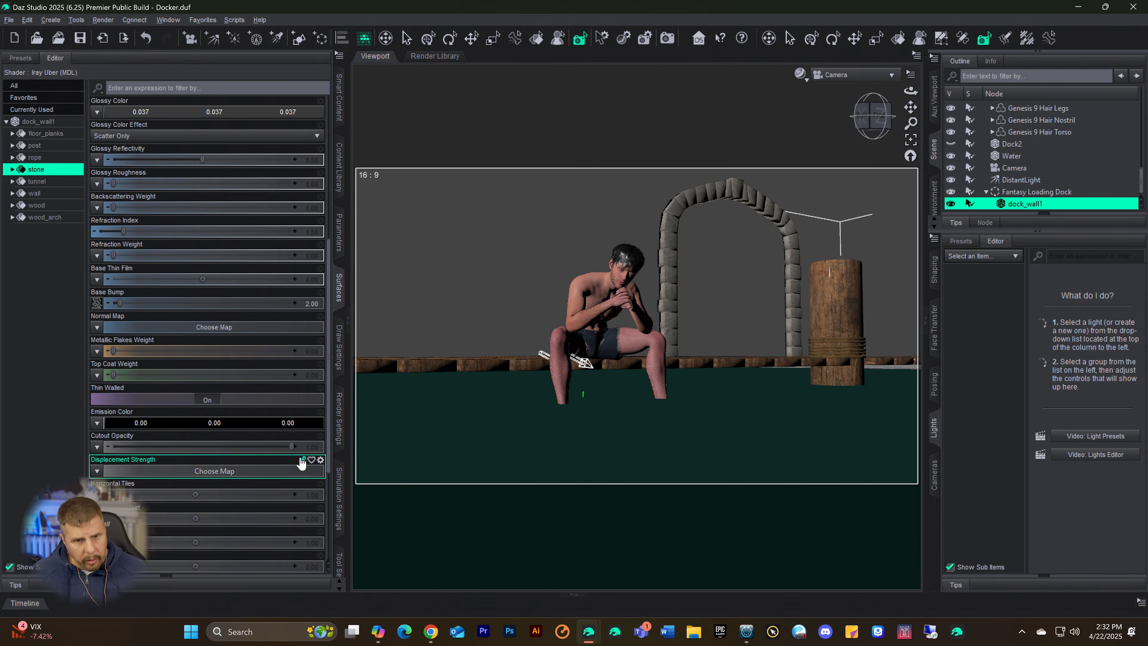
left_click_drag(289, 446, 113, 446)
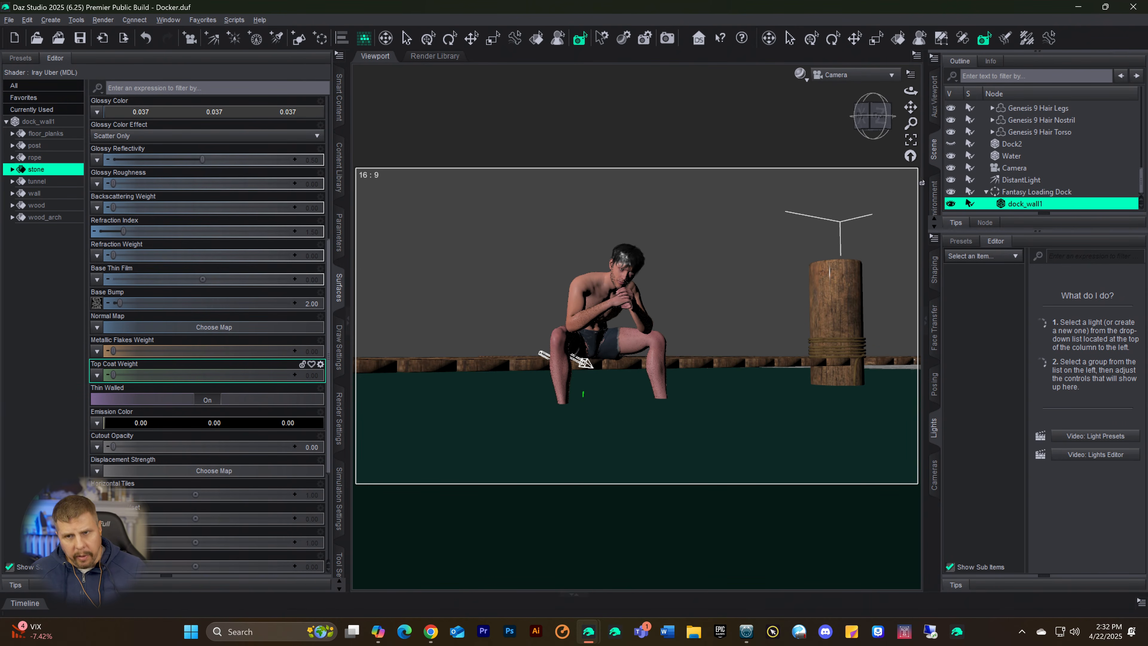
key("ctrl+0")
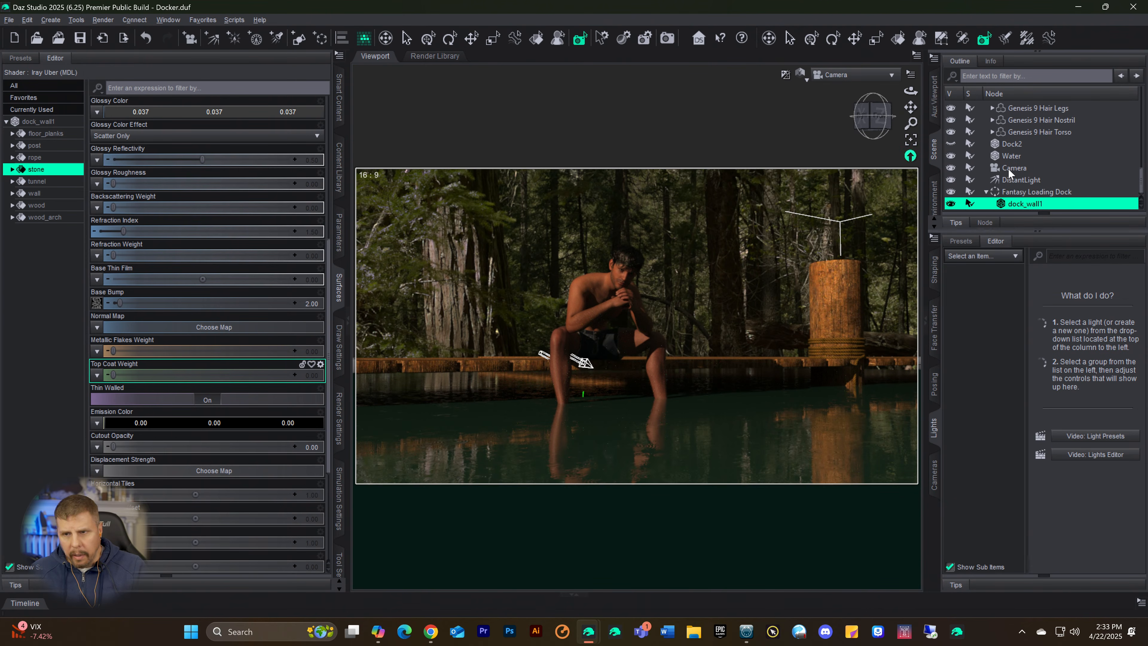
Step: Using the textured preview, set the Fantasy Loading Dock group's Y Rotate to 0.34 and its X Translate to 558.91
left_click(1011, 193)
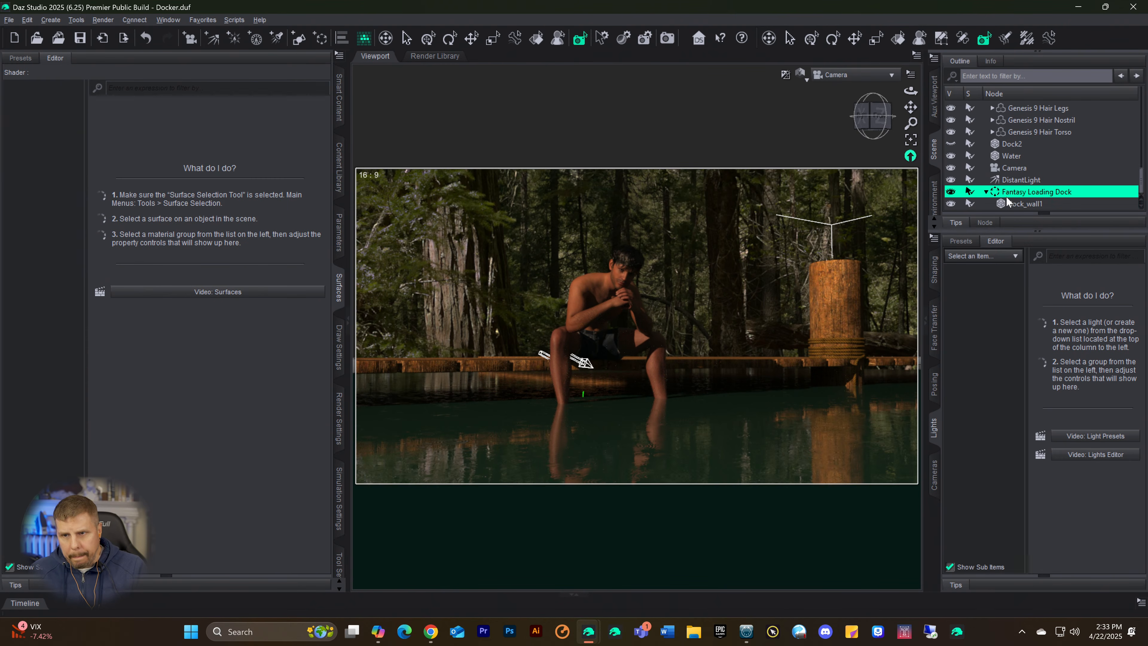
key("ctrl+9")
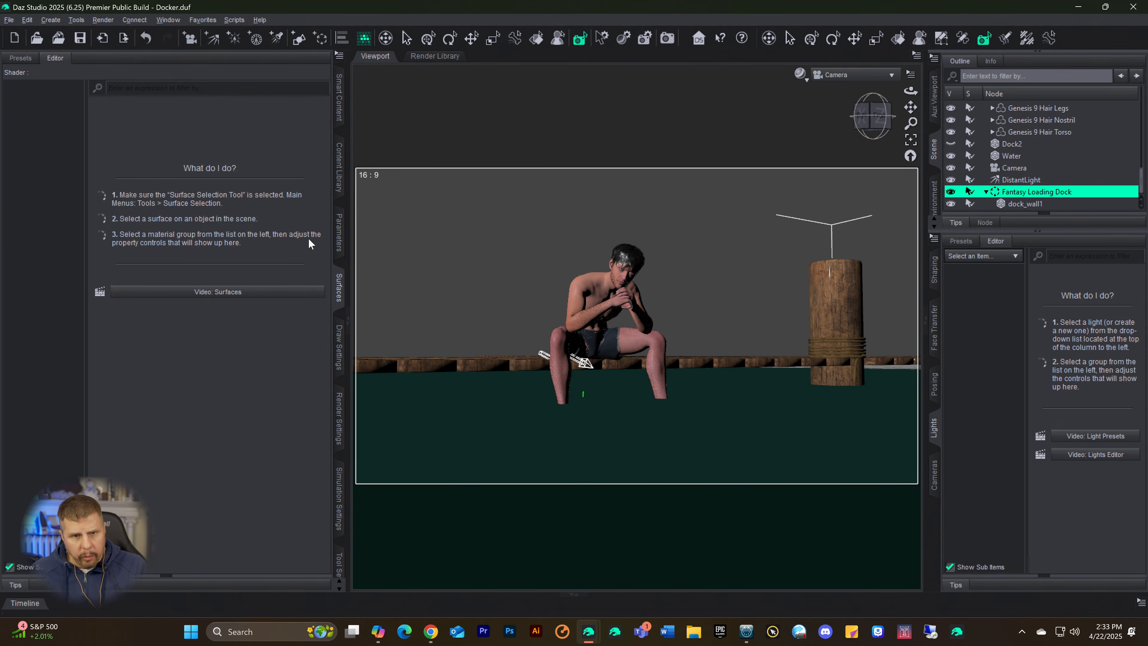
left_click(339, 231)
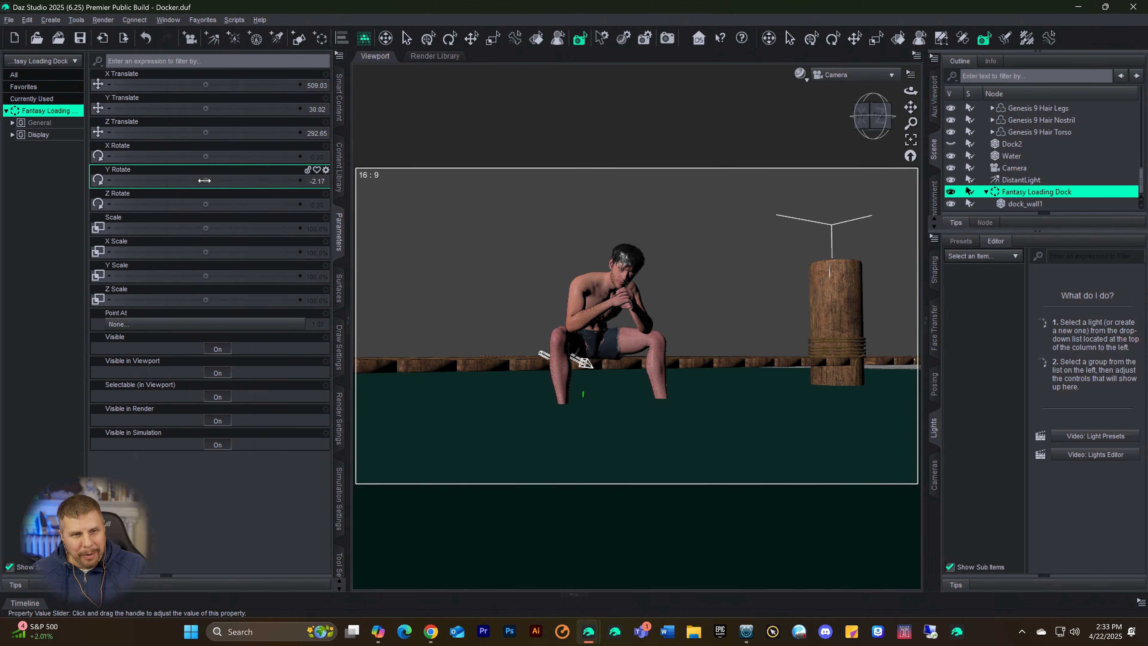
mouse_move(205, 180)
left_mouse_down()
mouse_move(236, 180)
mouse_move(197, 180)
mouse_move(223, 180)
left_mouse_up()
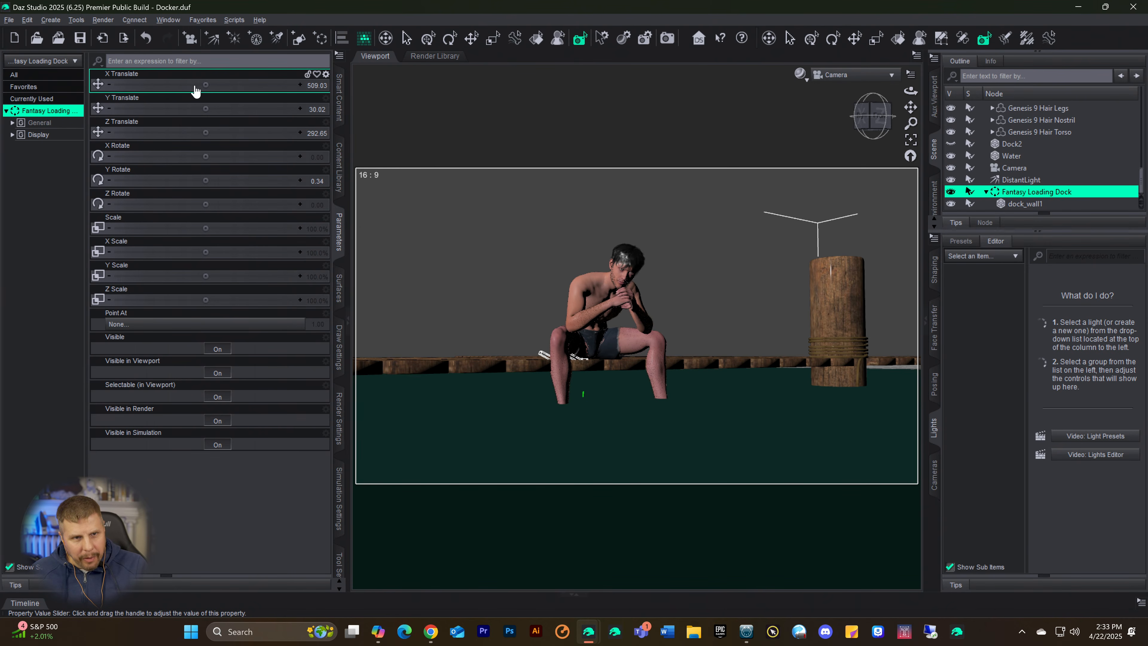
left_click_drag(205, 82, 235, 85)
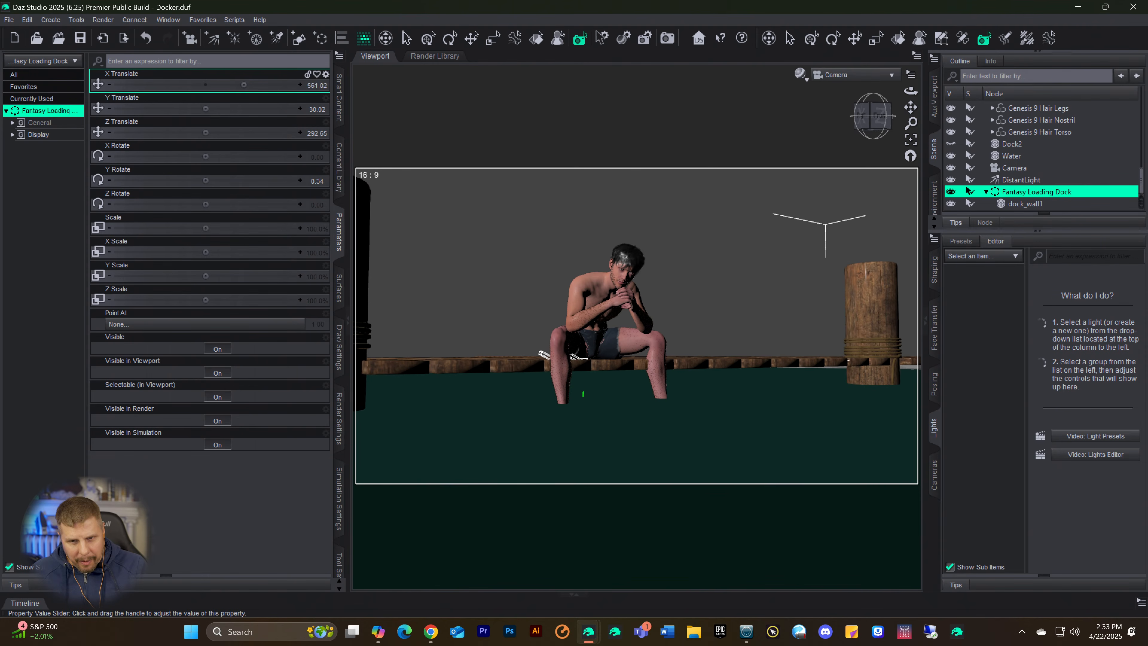
Step: In the Perspective View, align the Fantasy Loading Dock under the seated figure with Z Translate 283.69 and Y Translate 30.44
left_click(846, 75)
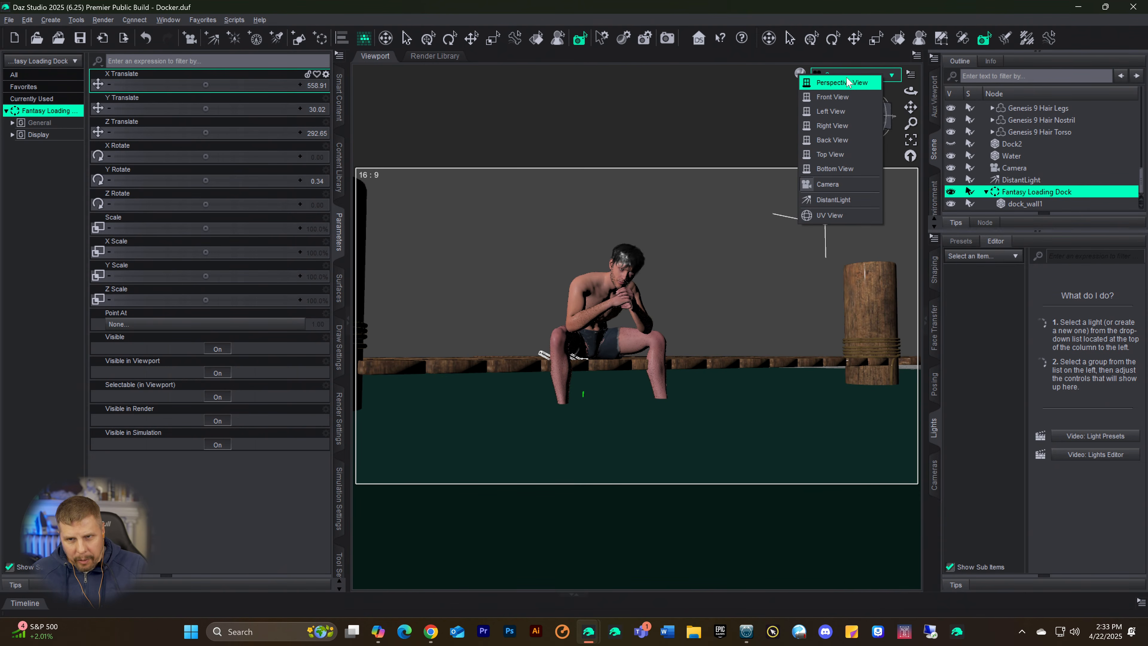
left_click(847, 85)
left_click_drag(873, 117, 771, 124)
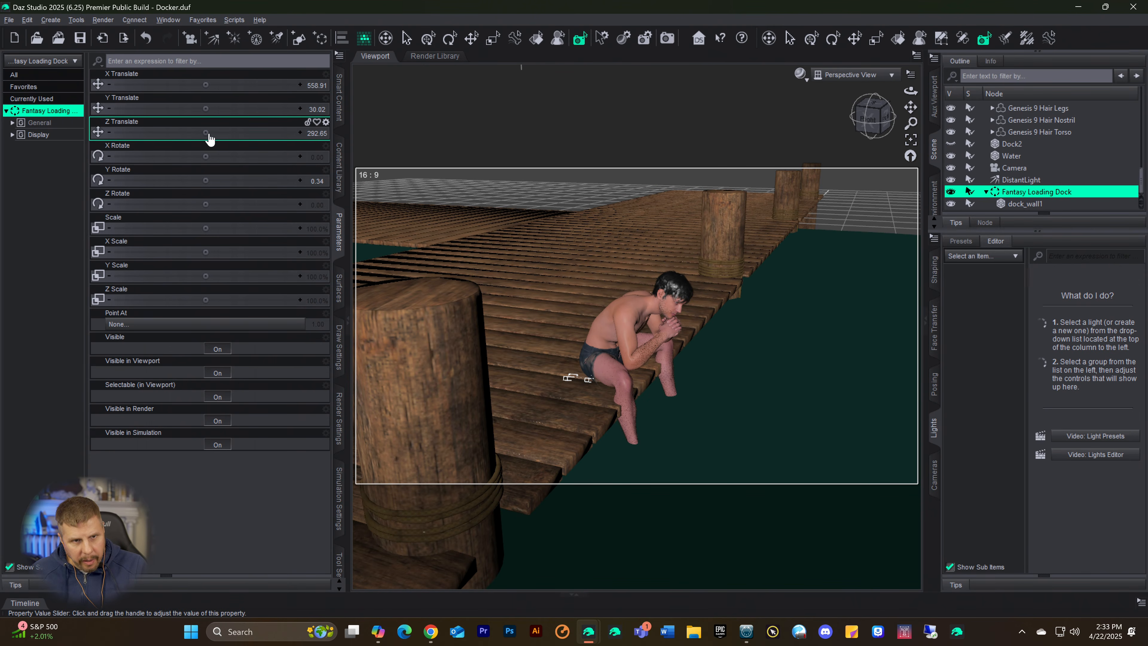
left_click_drag(206, 131, 182, 132)
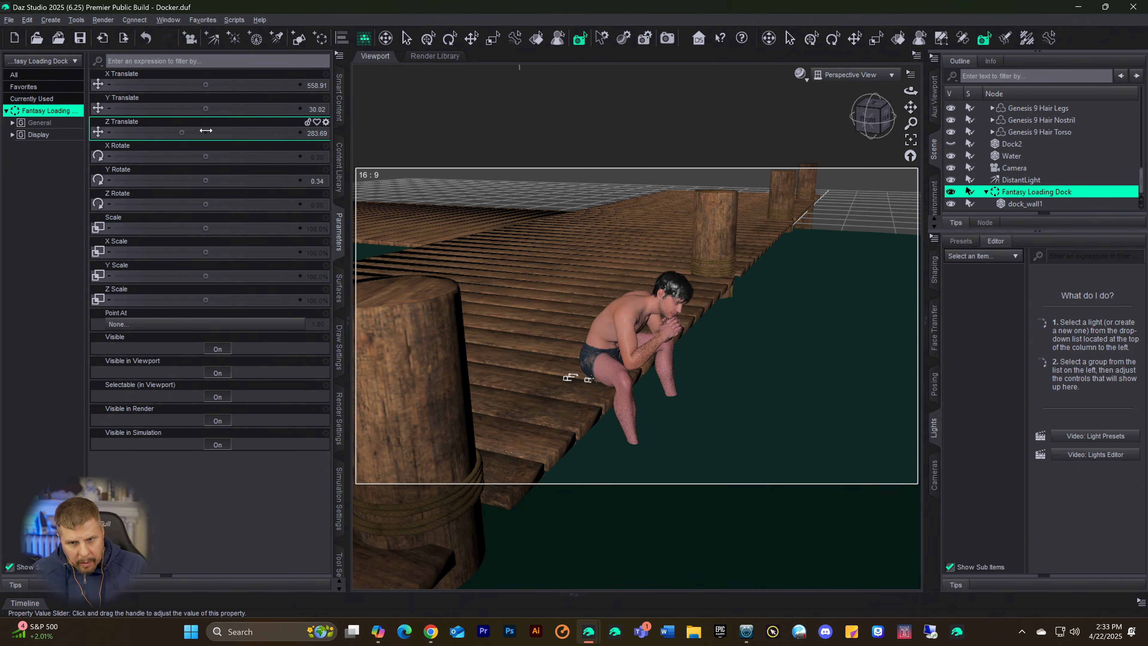
left_click_drag(884, 135, 841, 117)
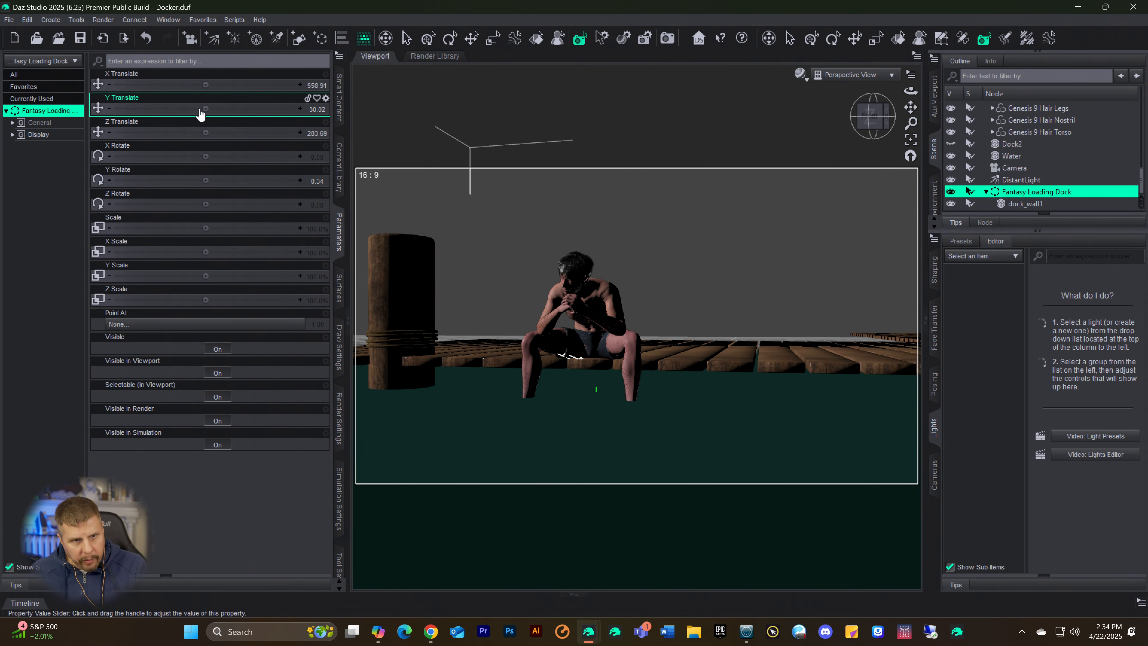
left_click_drag(206, 108, 207, 109)
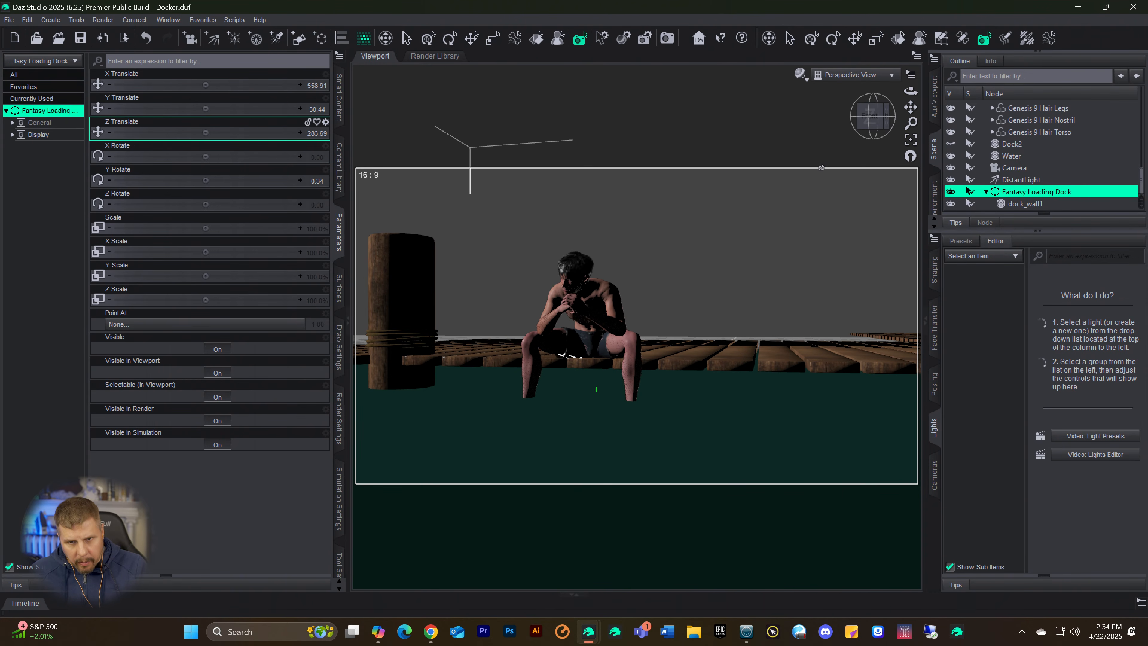
left_click_drag(858, 121, 909, 122)
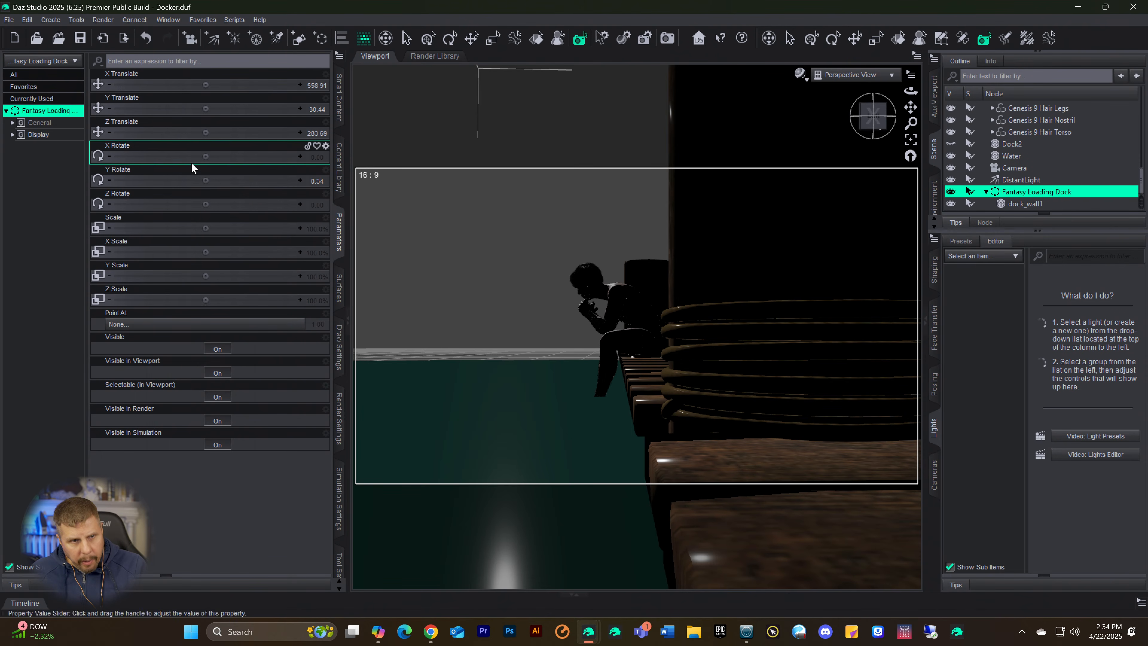
mouse_move(202, 180)
left_mouse_down()
mouse_move(219, 180)
mouse_move(205, 180)
left_mouse_up()
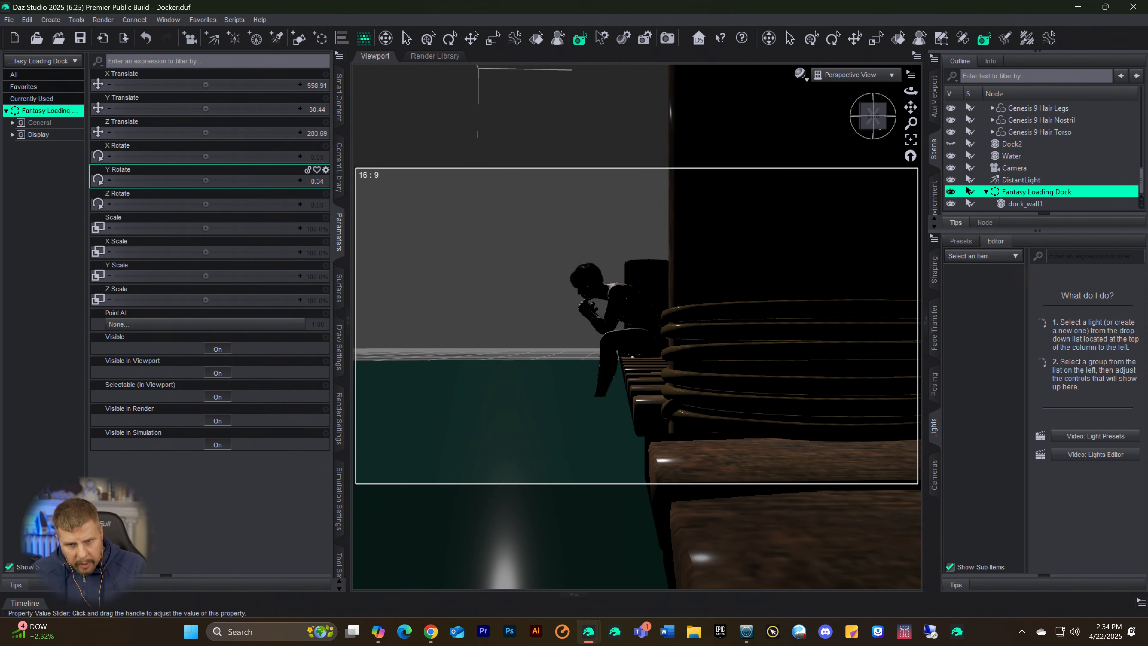
left_click(873, 115)
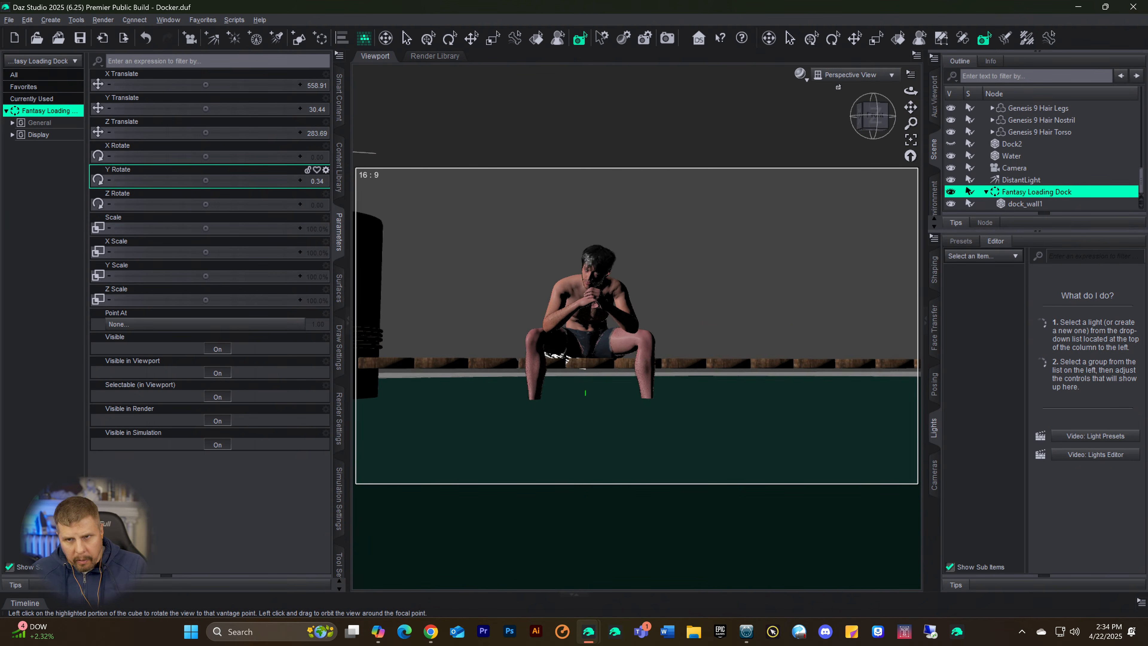
Step: Return to the scene Camera view and preview the repositioned dock in Iray
left_click(850, 75)
left_click(800, 183)
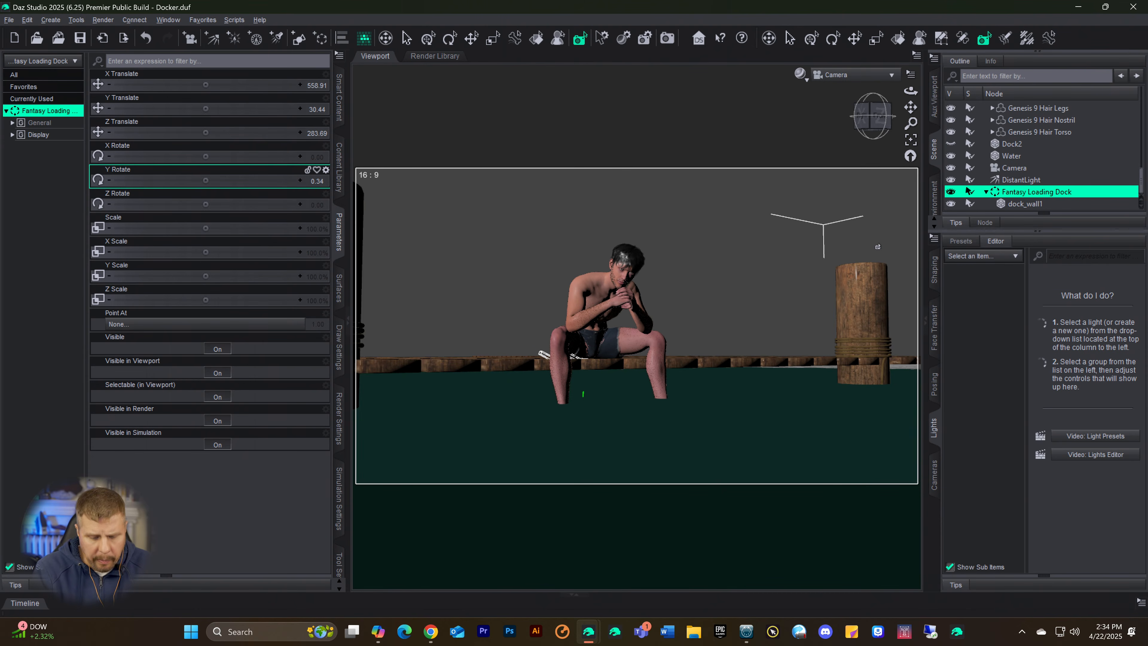
key("ctrl+0")
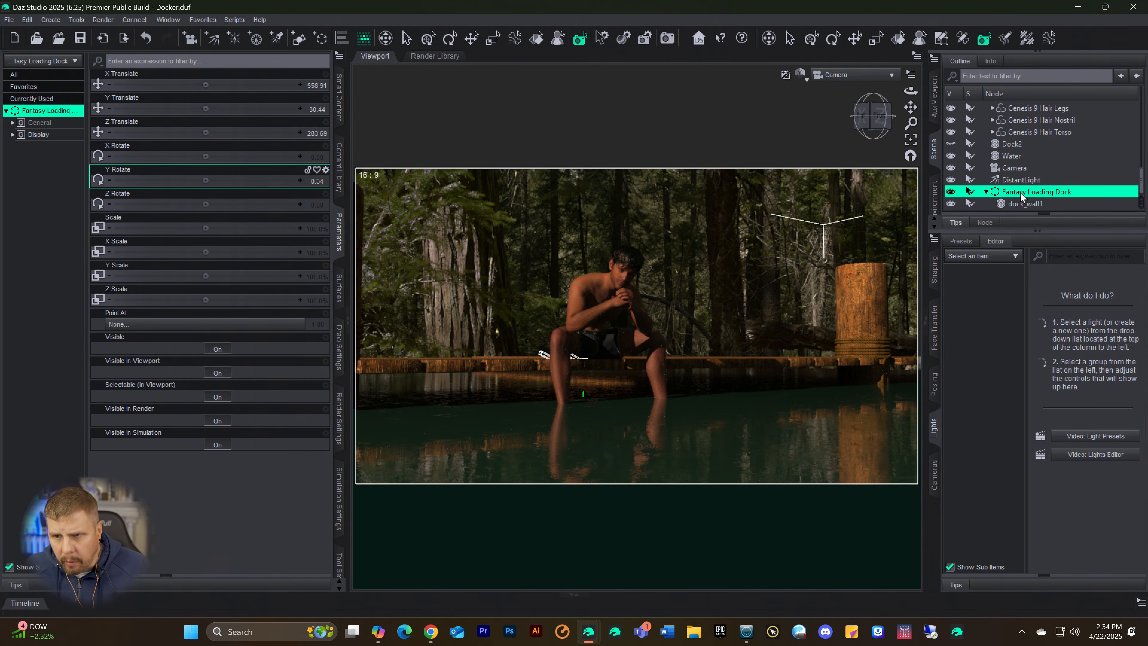
Step: Tint all dock_wall1 surfaces bluish with a Base Color of 0.32, 0.64, 1.00, and save the scene
left_click(1017, 205)
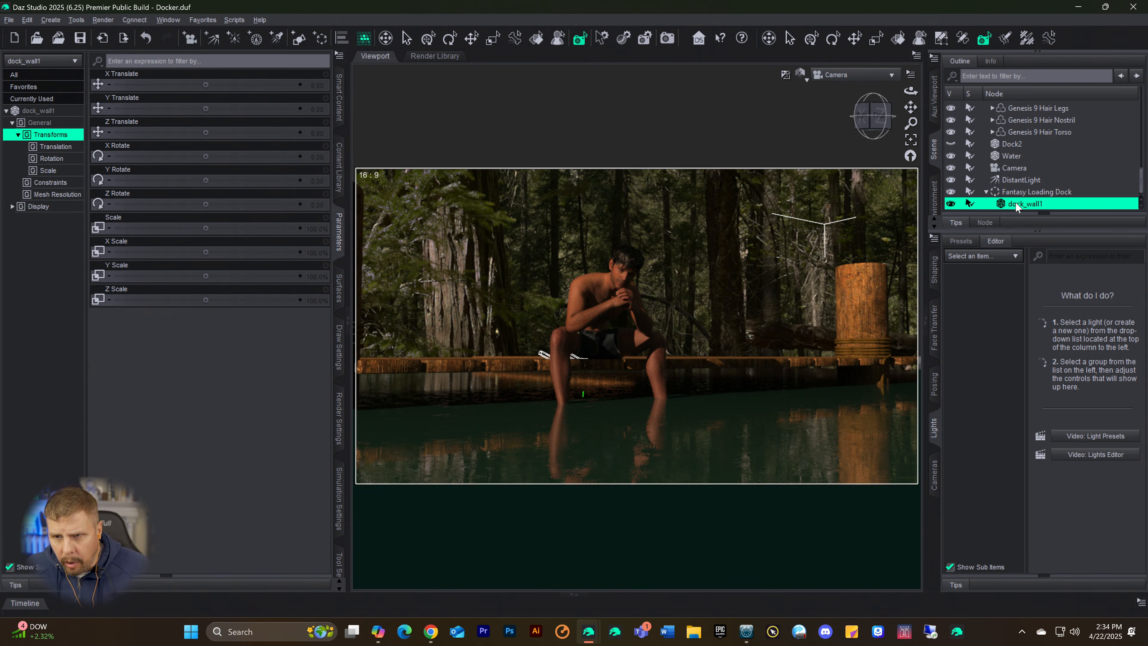
left_click(339, 289)
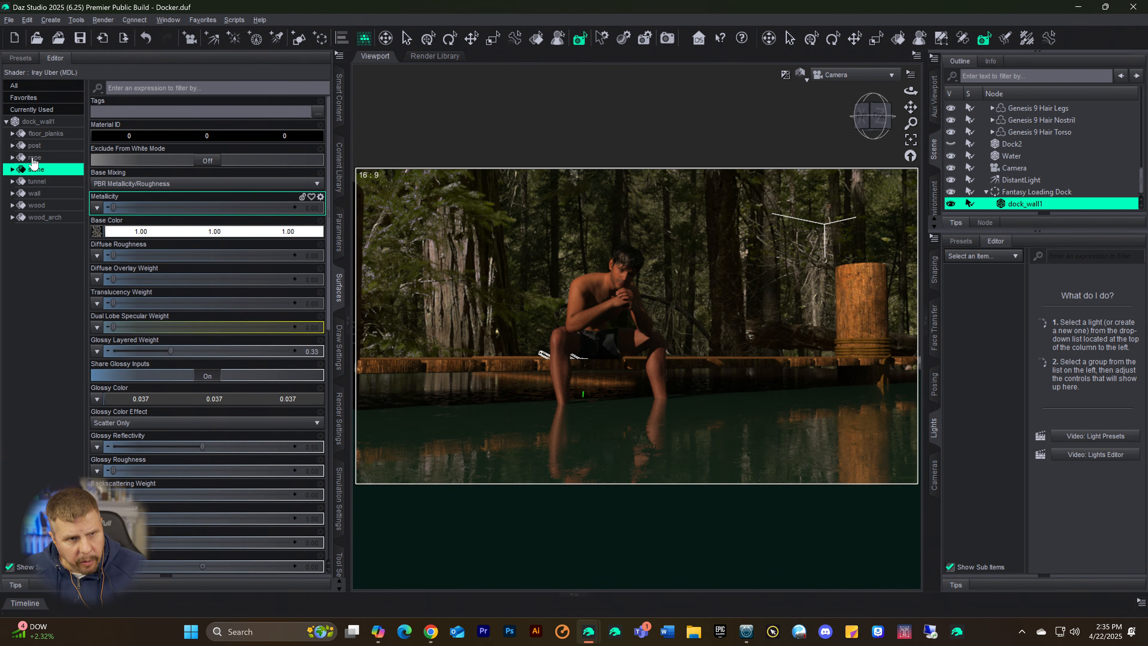
left_click(34, 121)
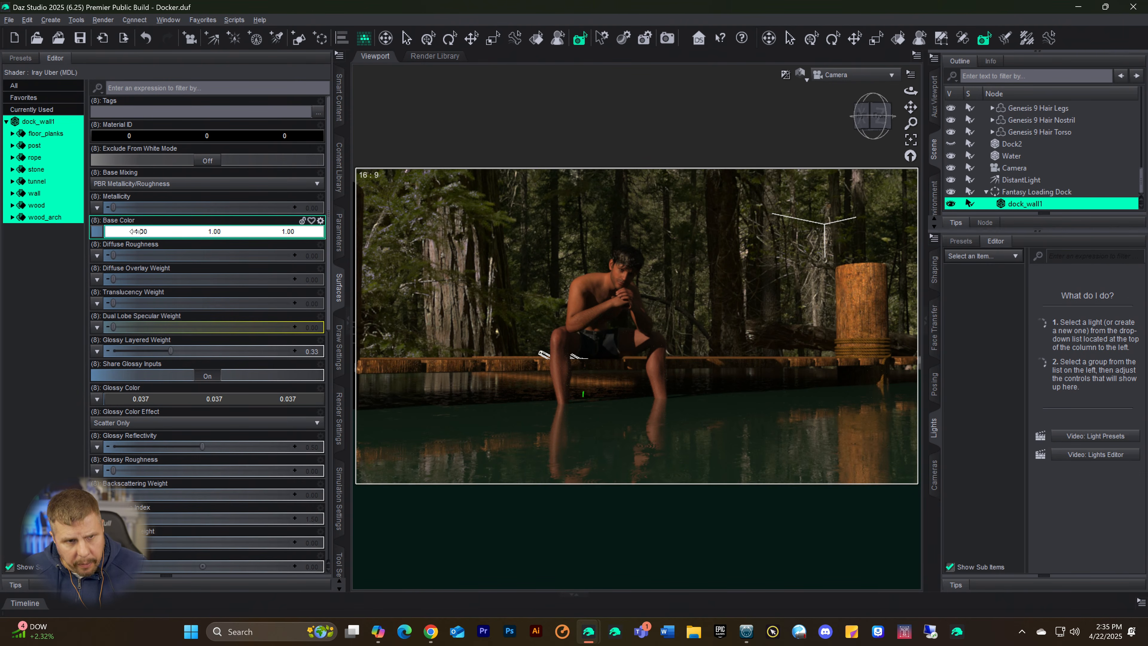
left_click_drag(137, 232, 110, 230)
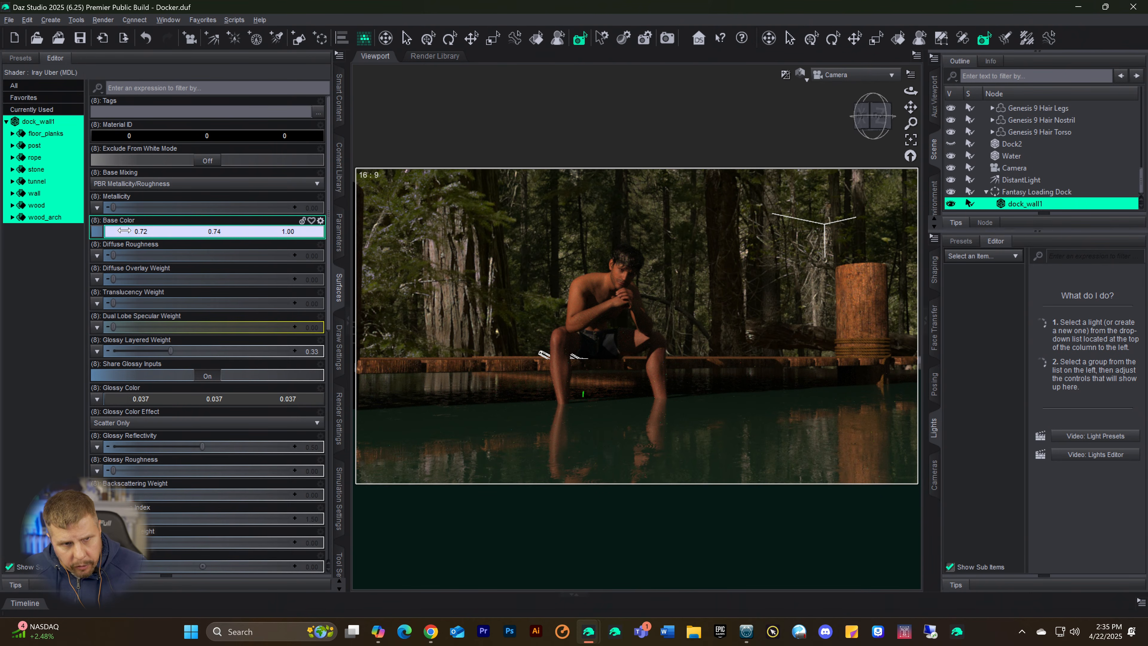
left_click_drag(124, 231, 120, 231)
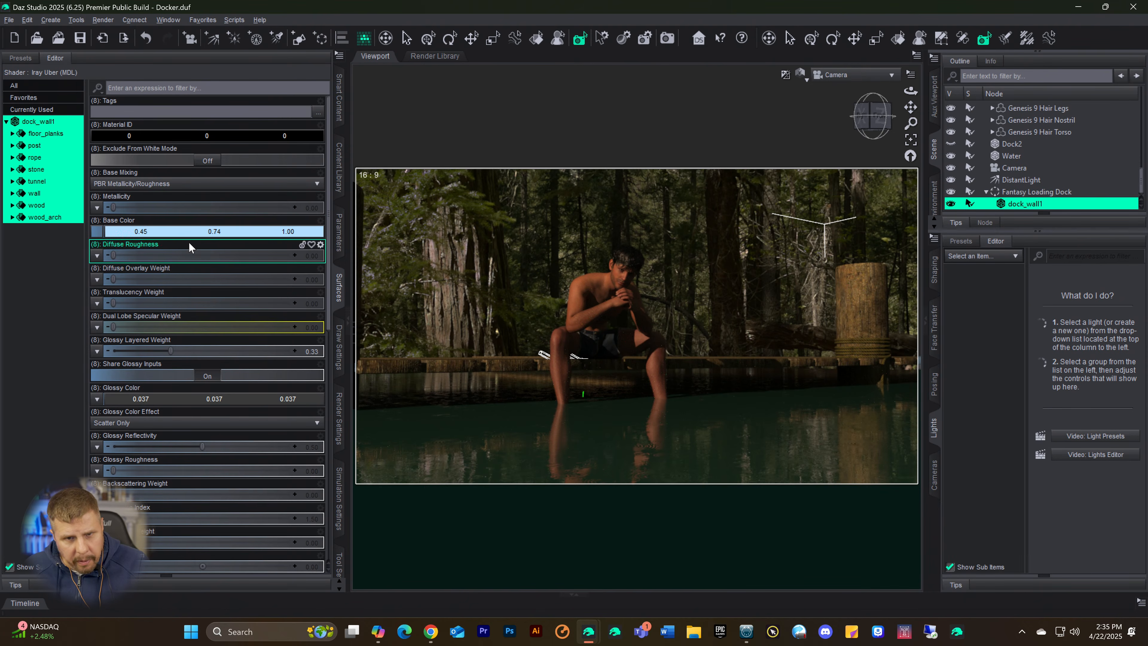
left_click_drag(197, 231, 196, 232)
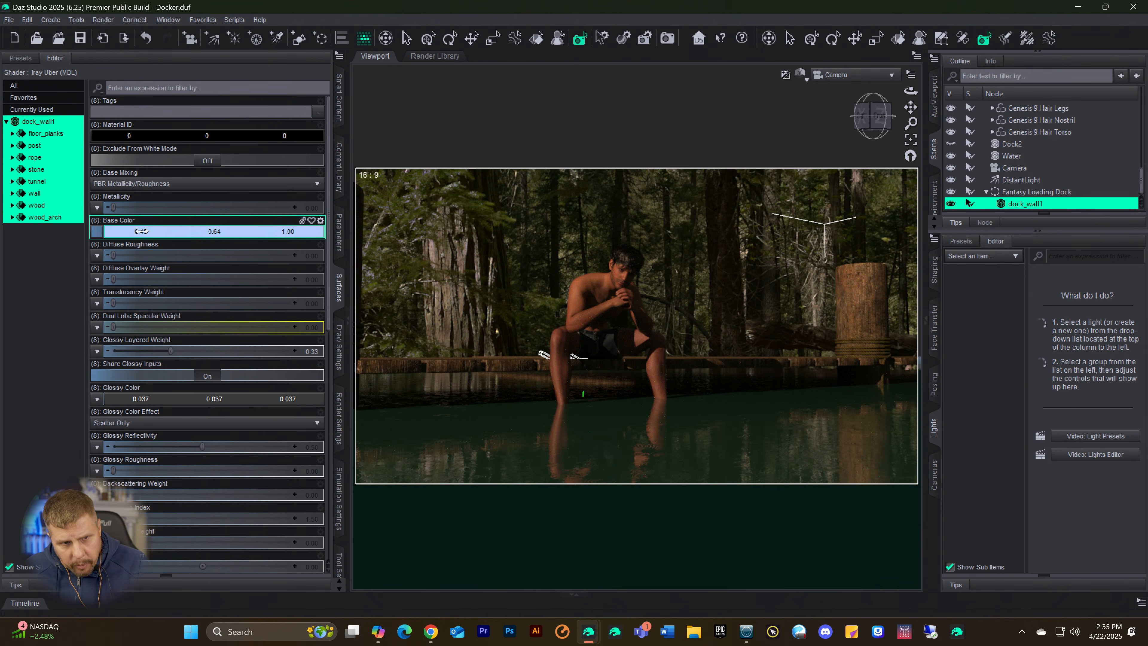
left_click_drag(125, 232, 122, 233)
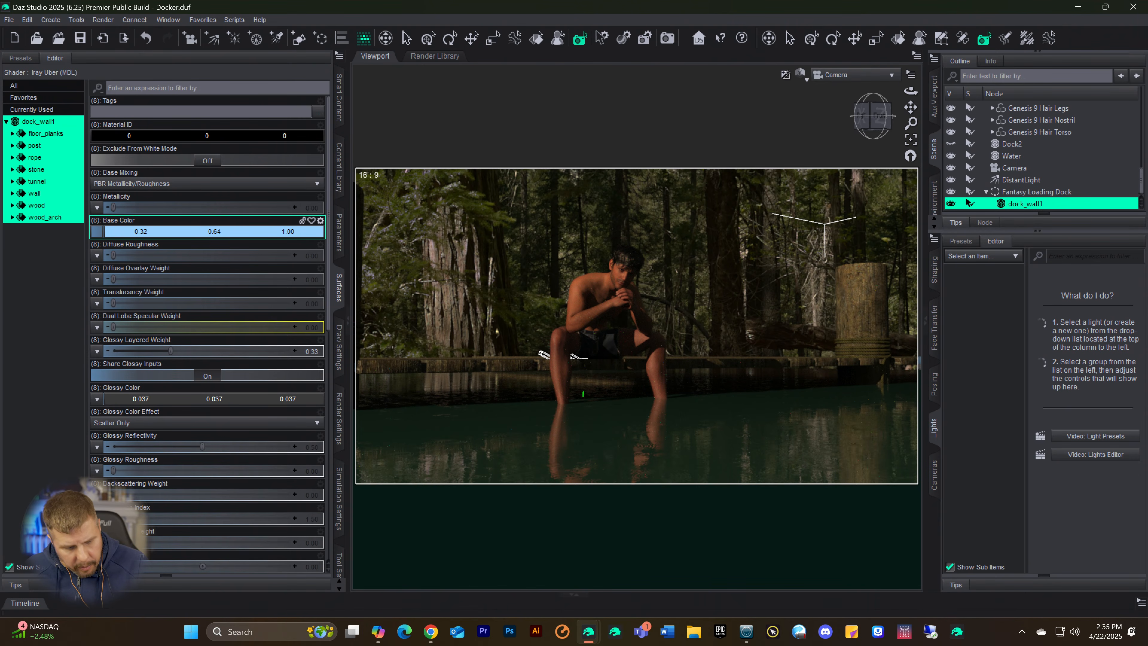
key("ctrl+s")
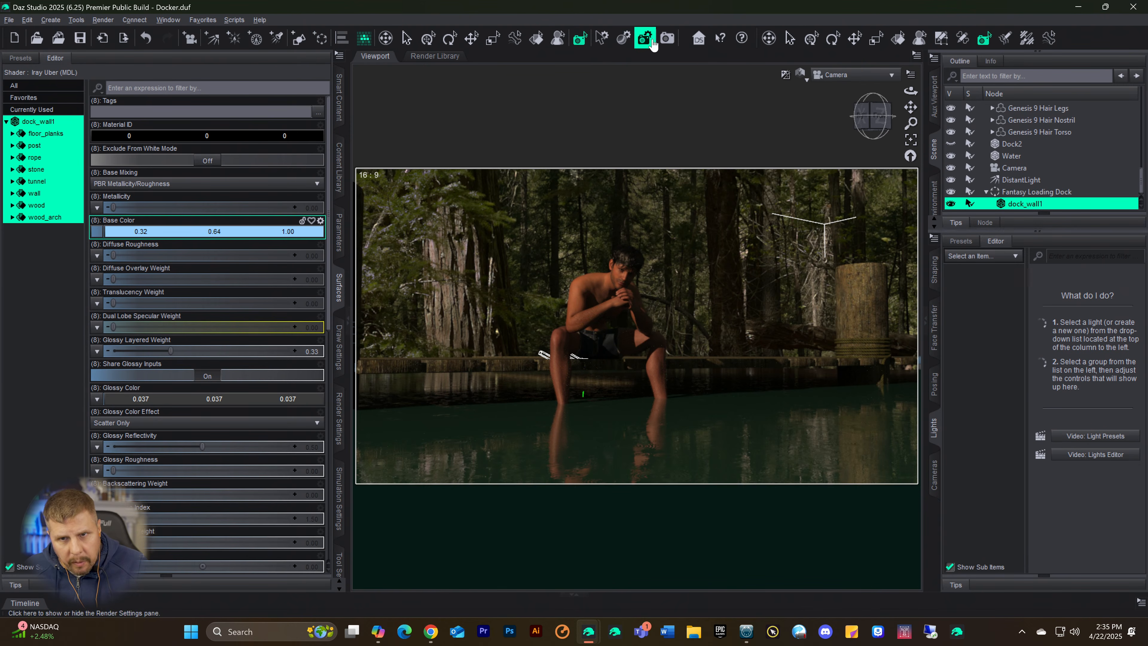
Step: Render the scene and examine the seated figure, the dock edge and the water in the render
left_click(667, 38)
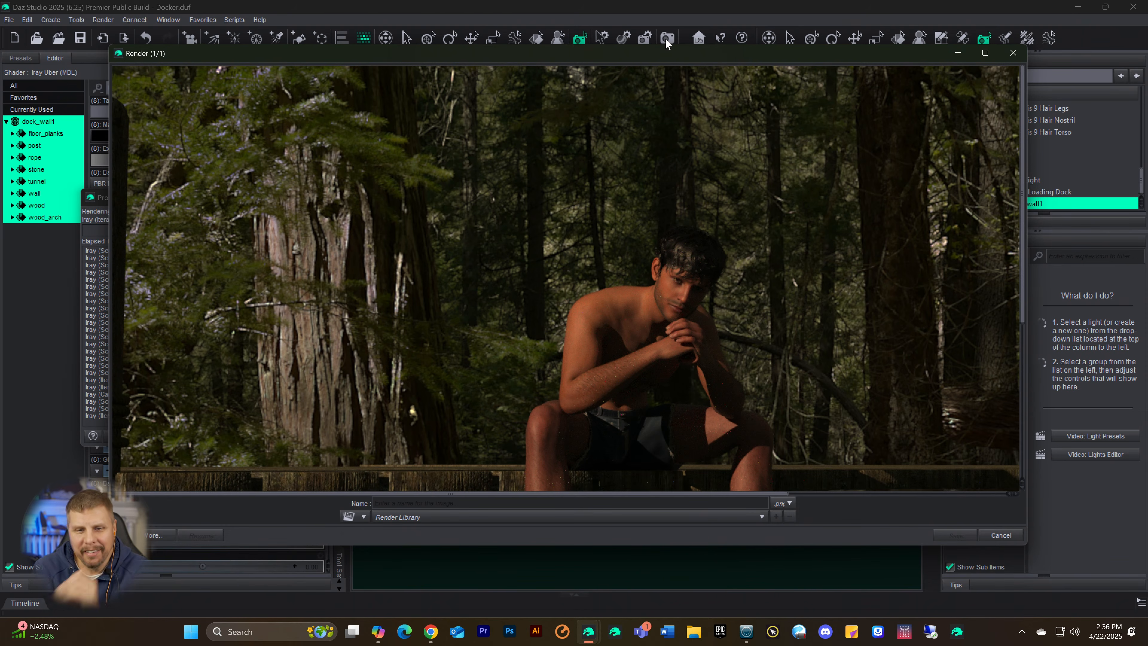
scroll(803, 240, "down", 3)
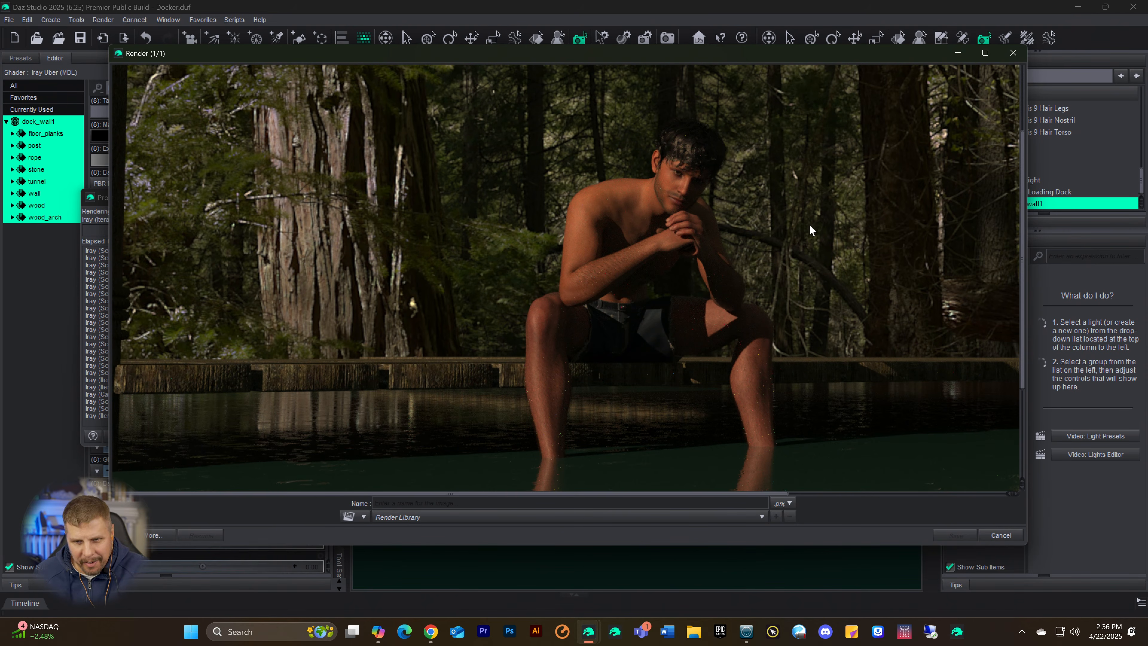
scroll(809, 224, "up", 2)
scroll(811, 221, "down", 1)
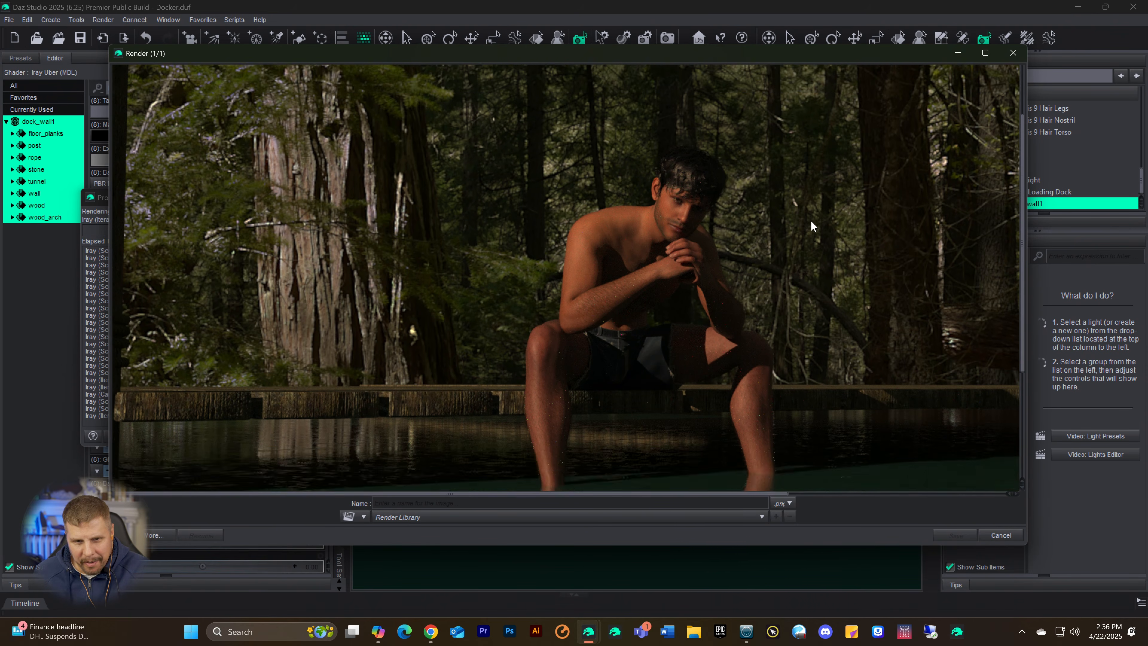
scroll(811, 221, "down", 1)
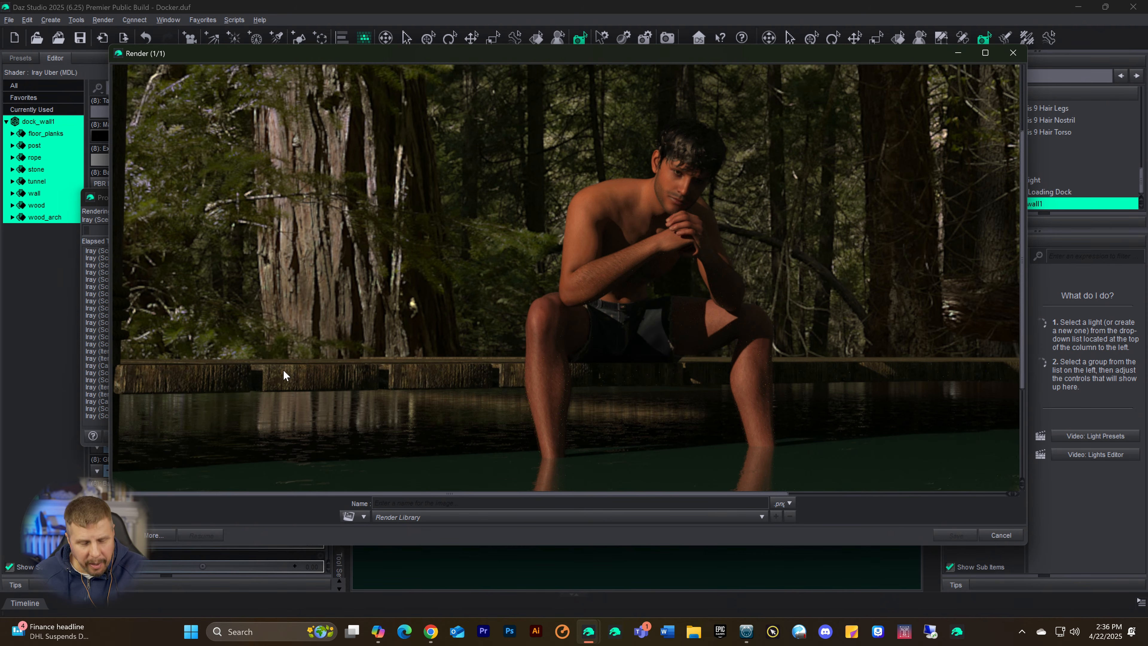
scroll(932, 284, "up", 2)
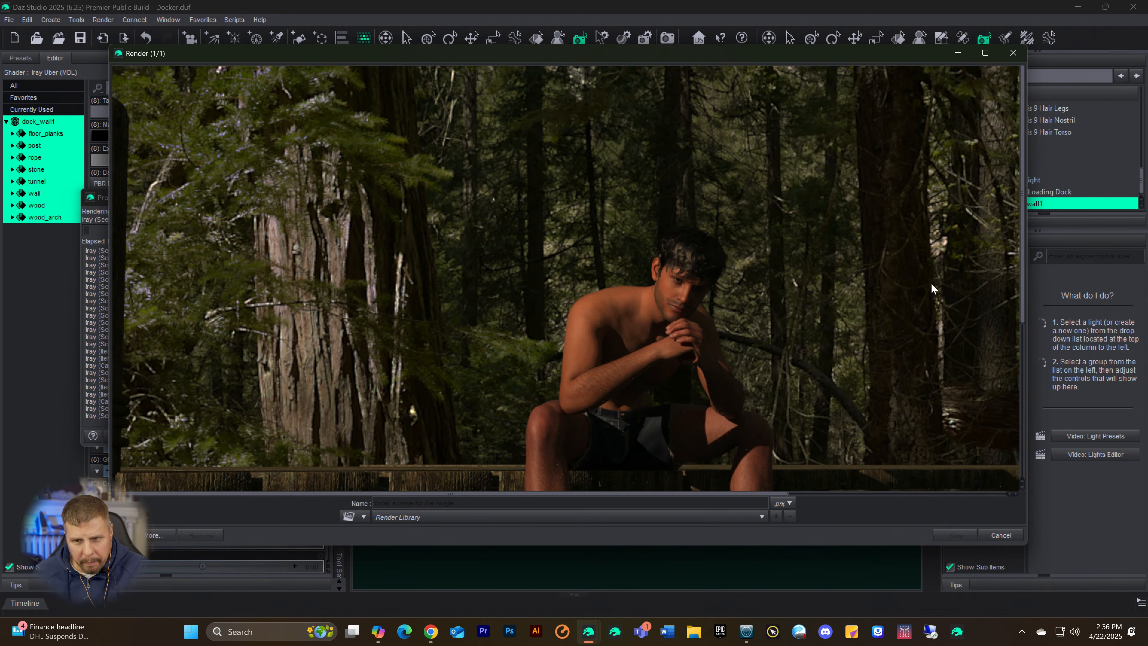
Step: Cancel the running render and close both the new and the earlier render windows
left_click(1014, 52)
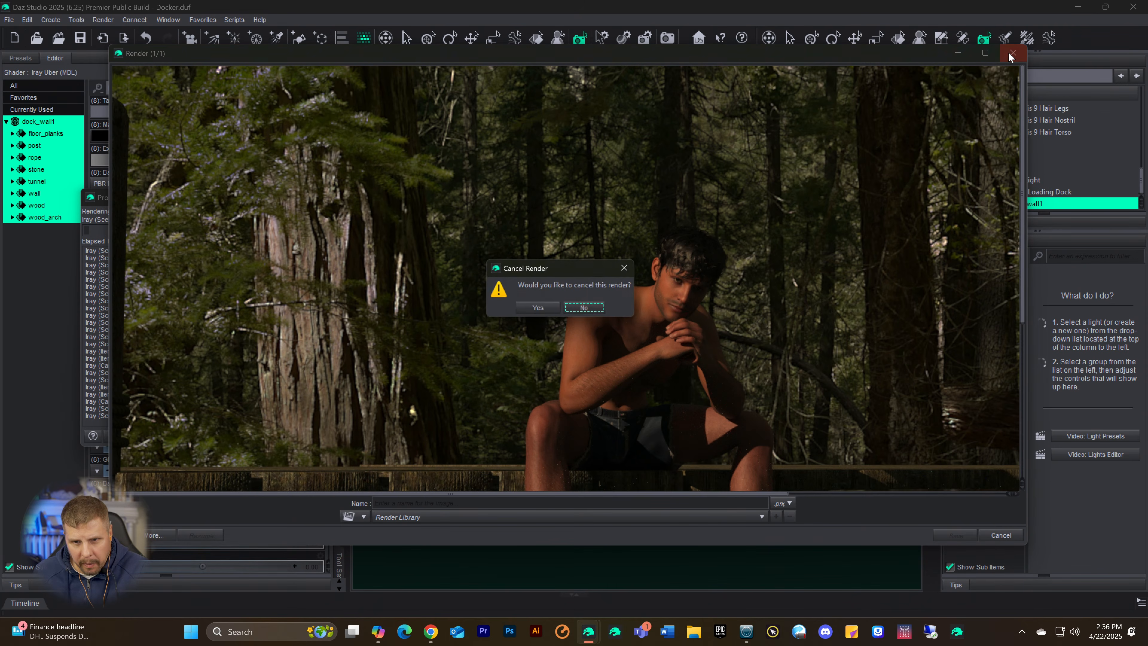
left_click(546, 308)
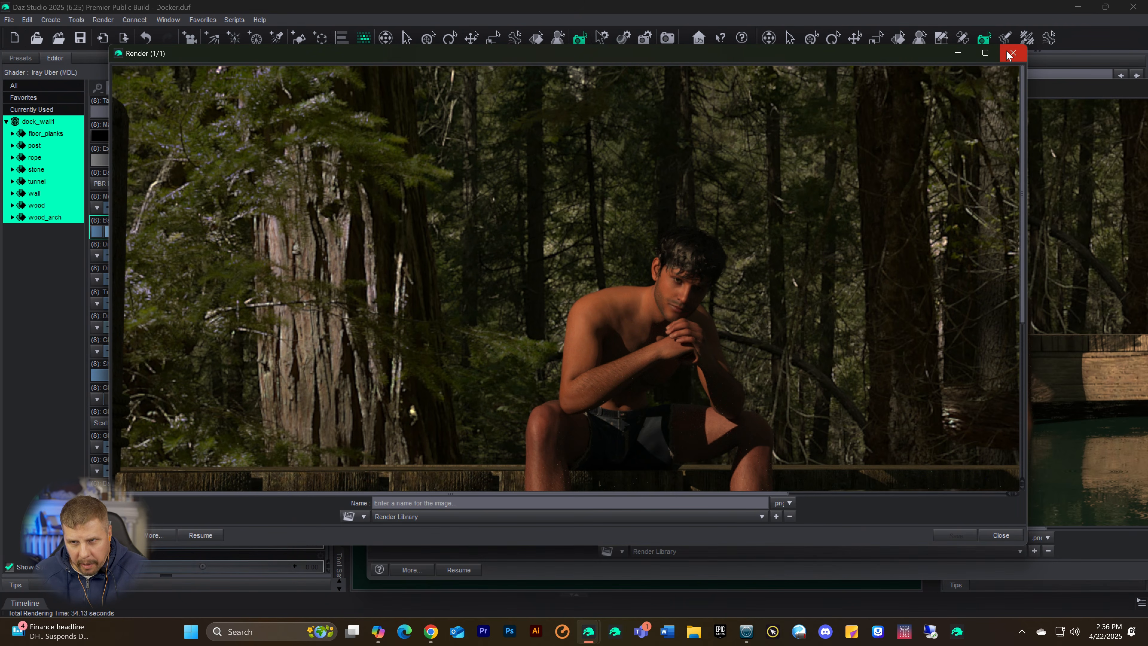
left_click(1011, 54)
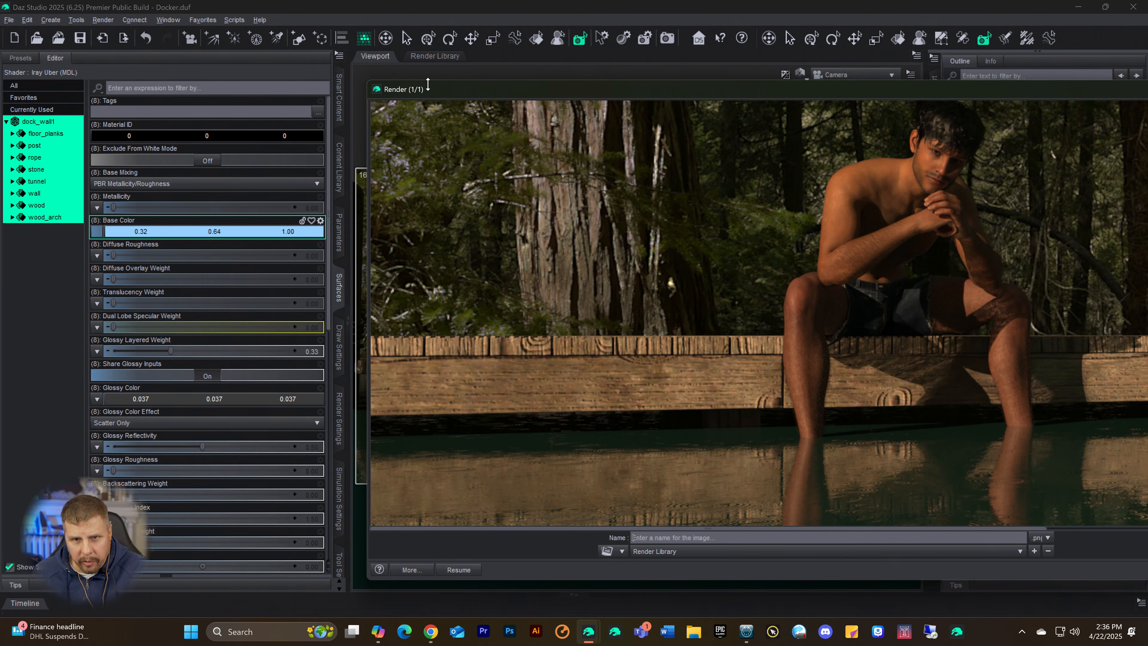
left_click_drag(506, 90, 202, 85)
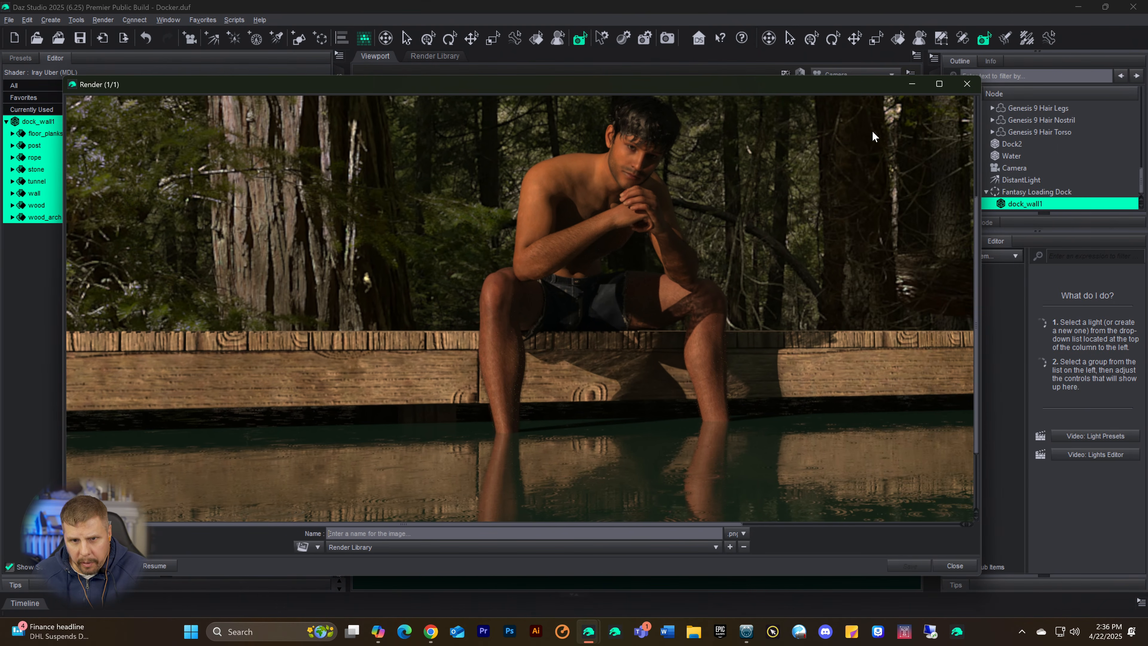
left_click(966, 86)
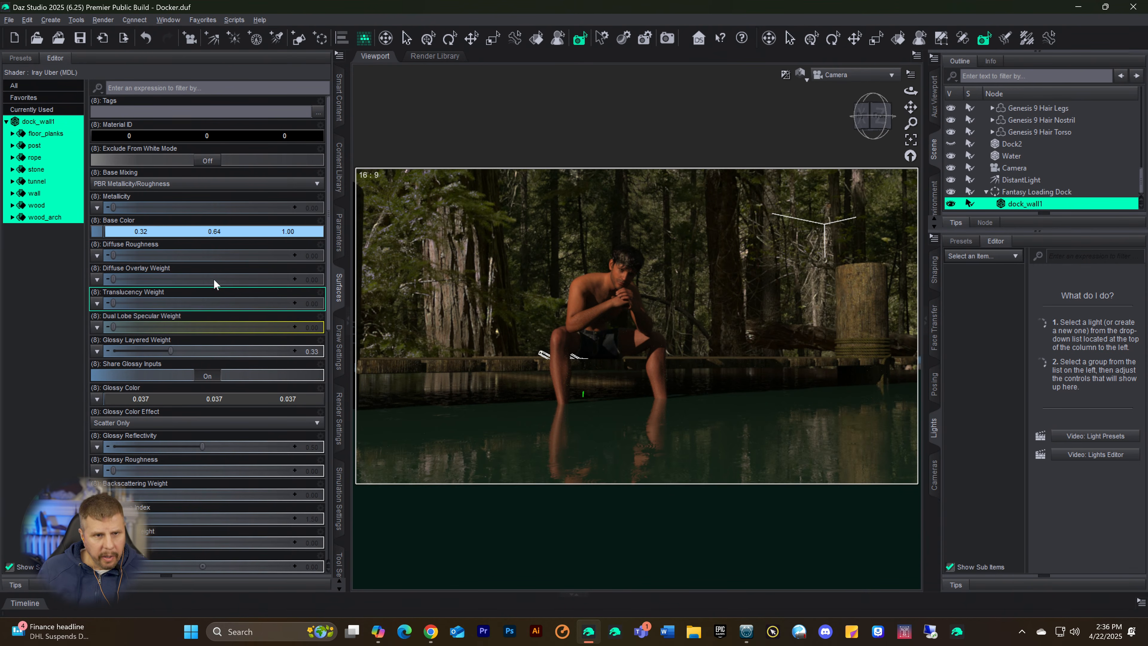
Step: Try stretching dock_wall1 to a Y Scale of 113.1% with Y Translate -77.67, using the textured preview
left_click(341, 240)
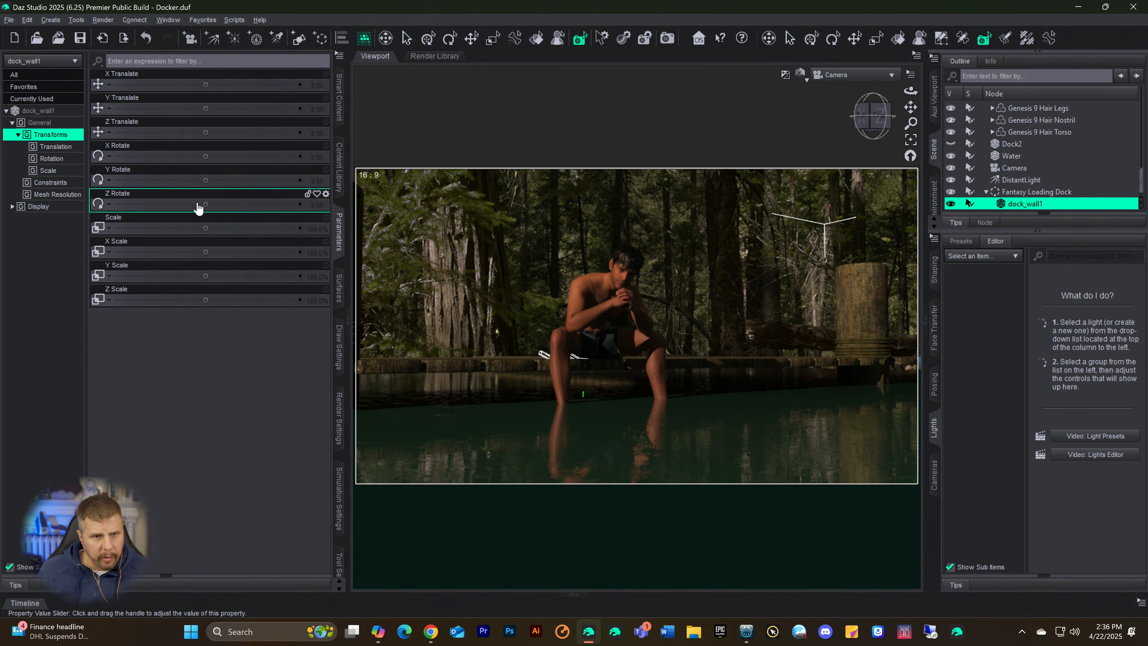
left_click_drag(204, 276, 240, 276)
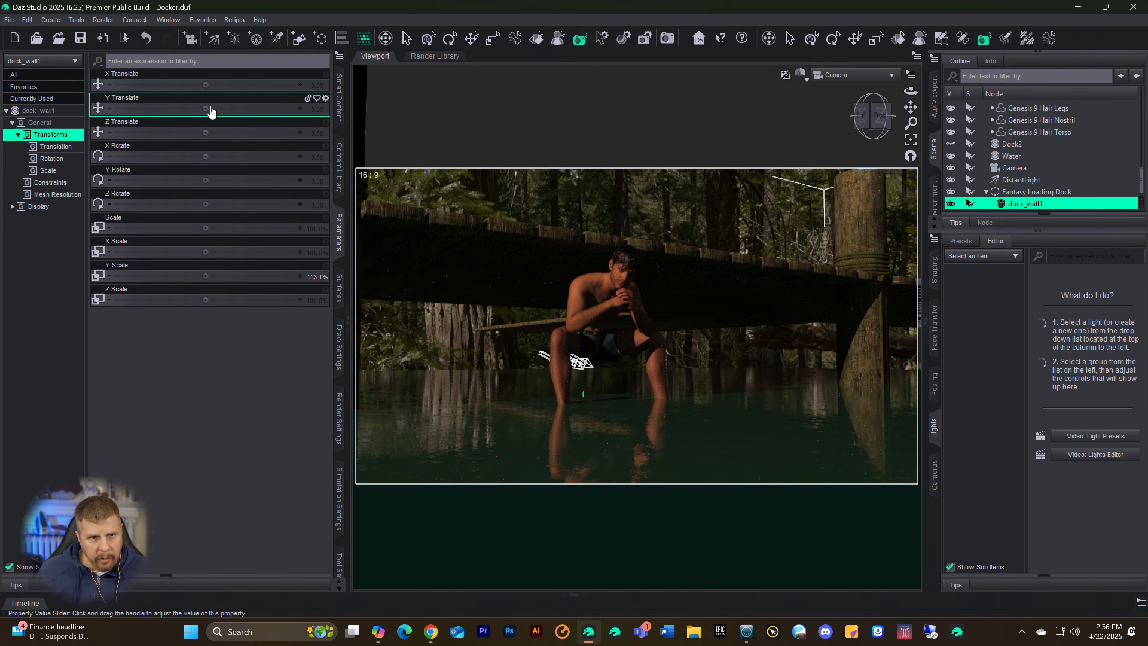
left_click_drag(206, 109, 155, 108)
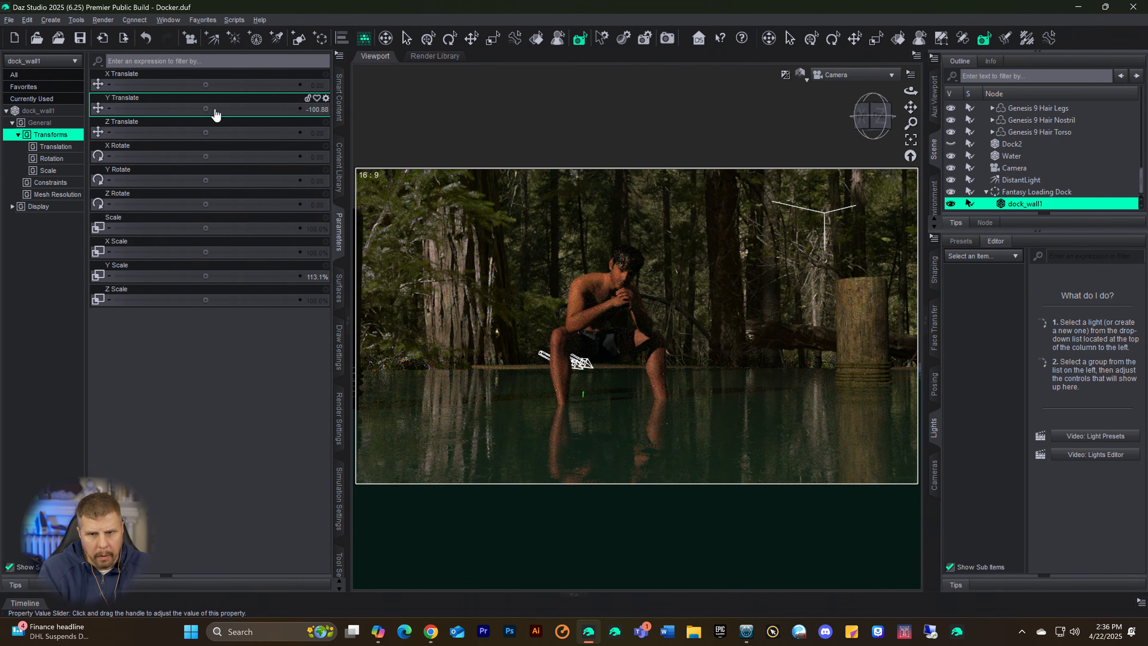
key("ctrl+9")
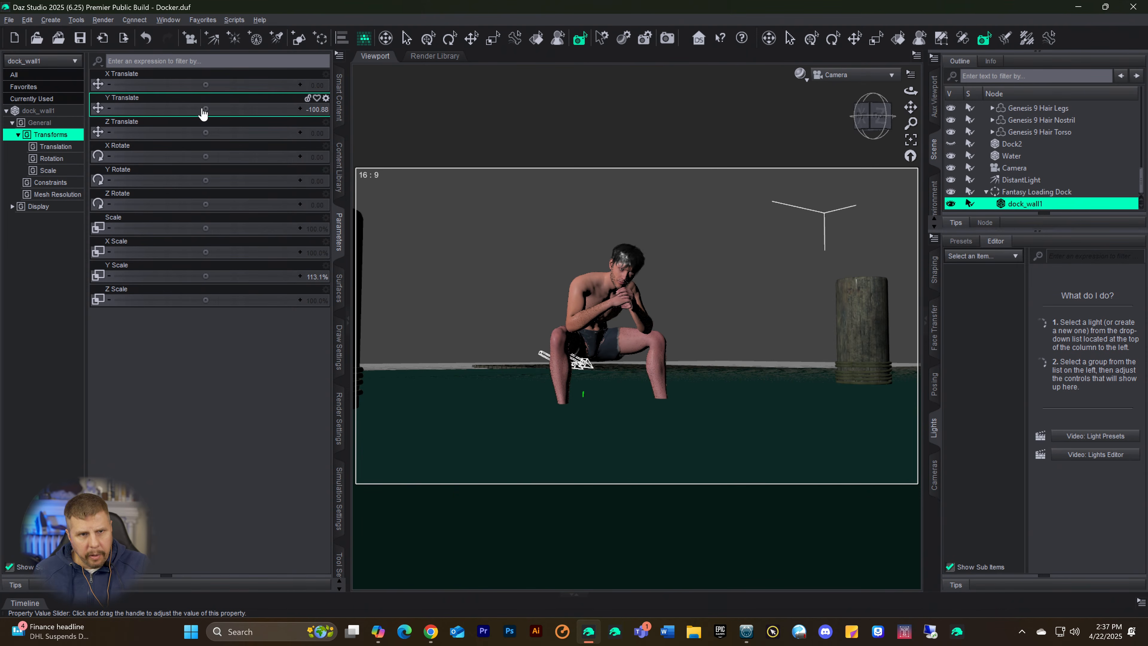
left_click_drag(192, 109, 237, 108)
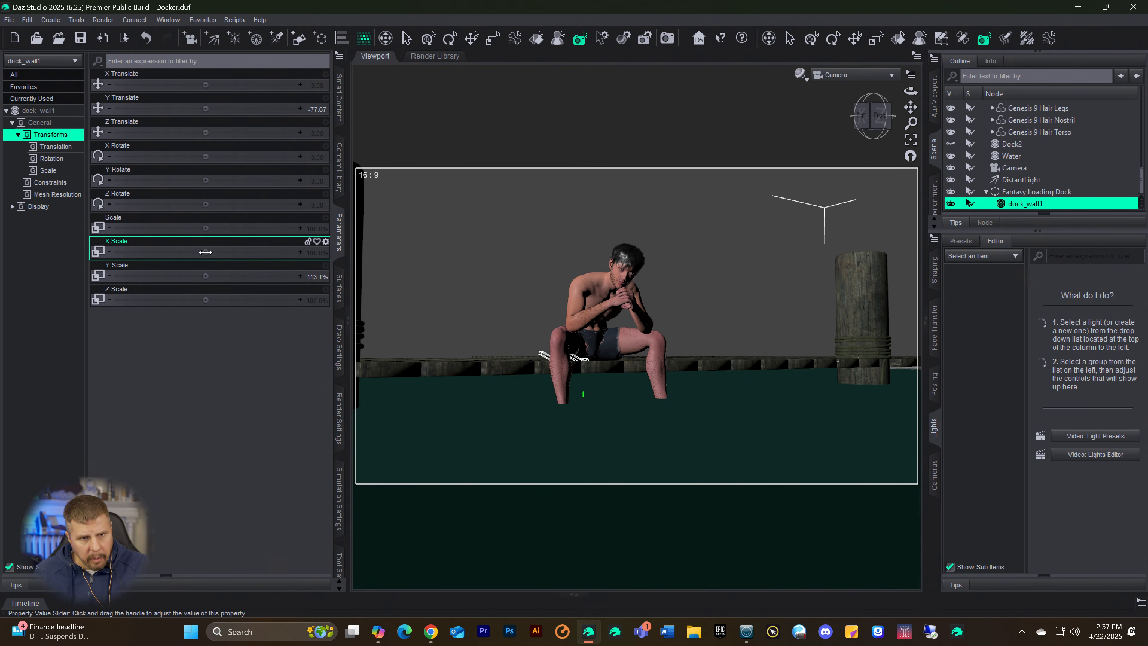
Step: Set dock_wall1's Y Scale to 174.6% and Y Translate to -432.33, and preview the scene in Iray
left_click_drag(204, 276, 251, 276)
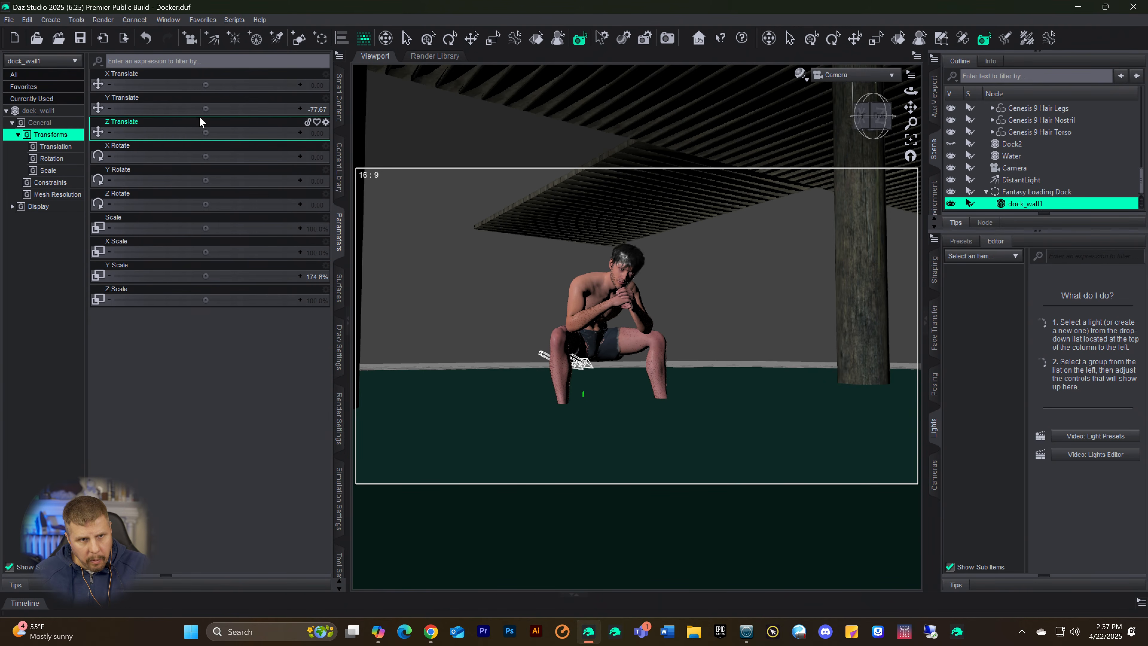
left_click_drag(206, 109, 152, 108)
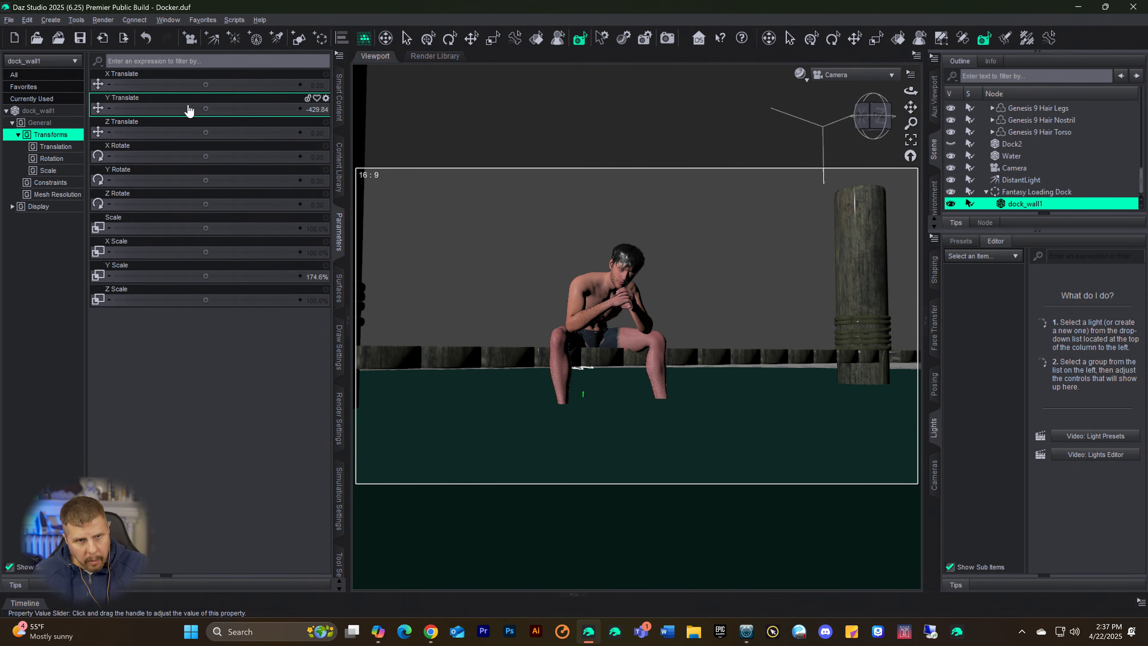
left_click_drag(152, 108, 193, 108)
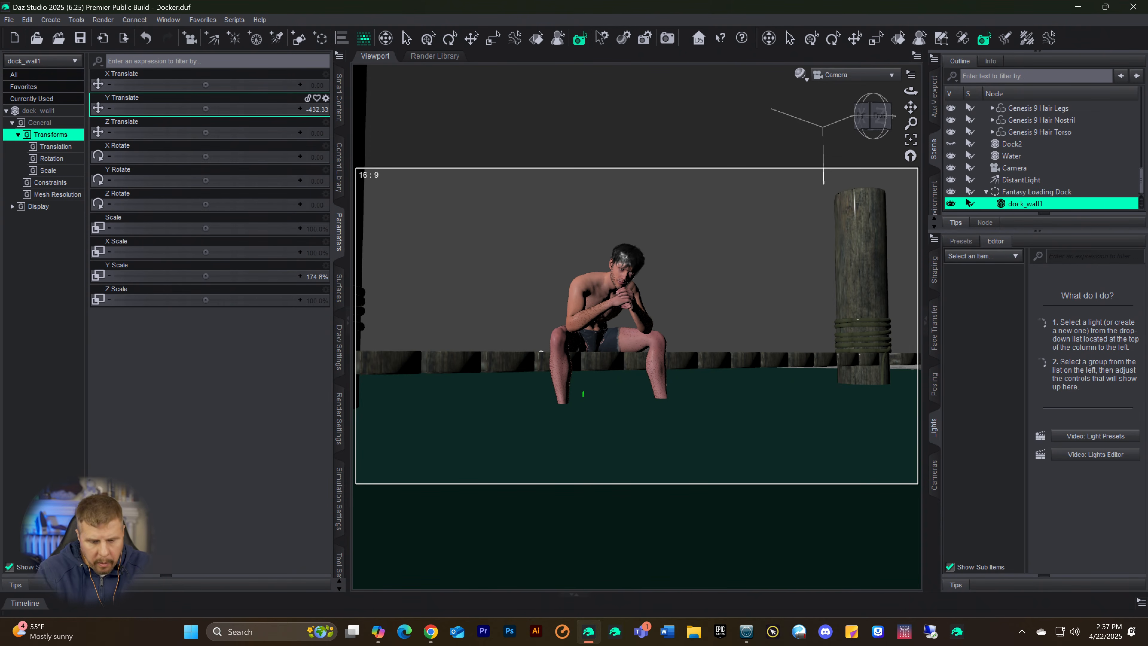
key("ctrl+0")
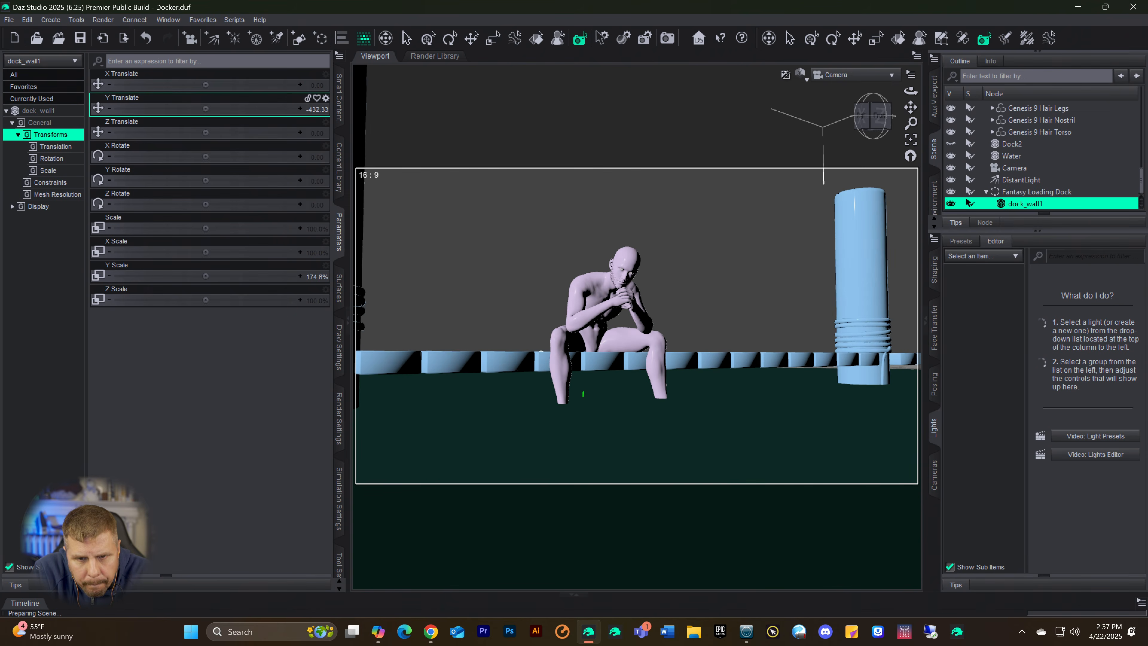
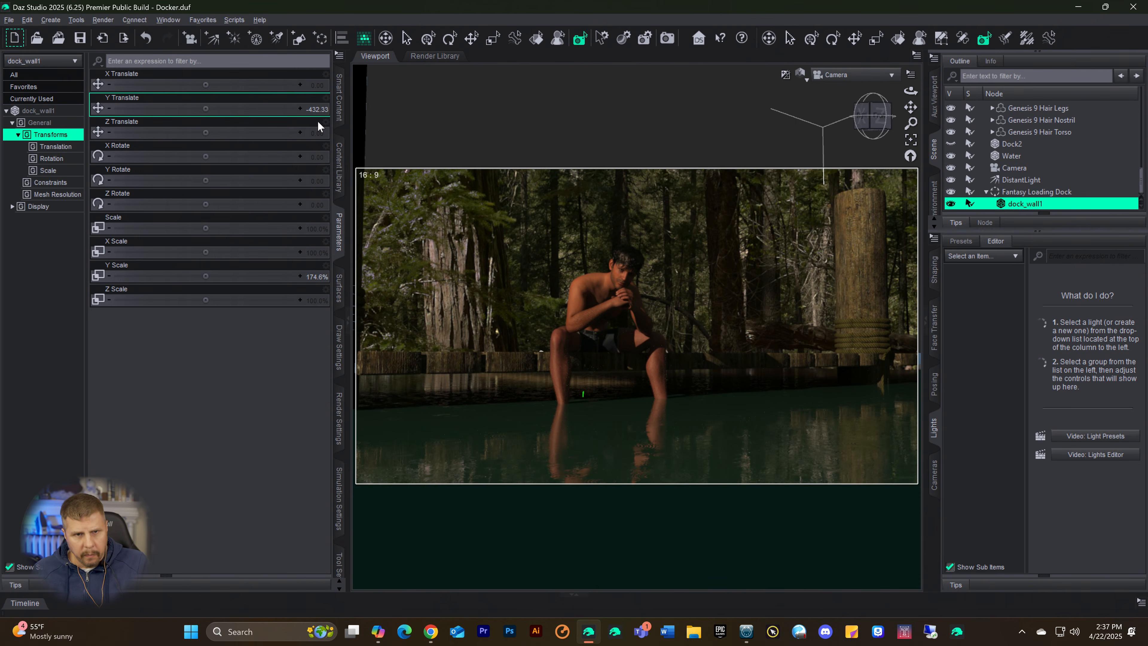
Step: Browse the dock search results in the content library and load the PSV Seawall Dock prop into the scene
left_click(339, 96)
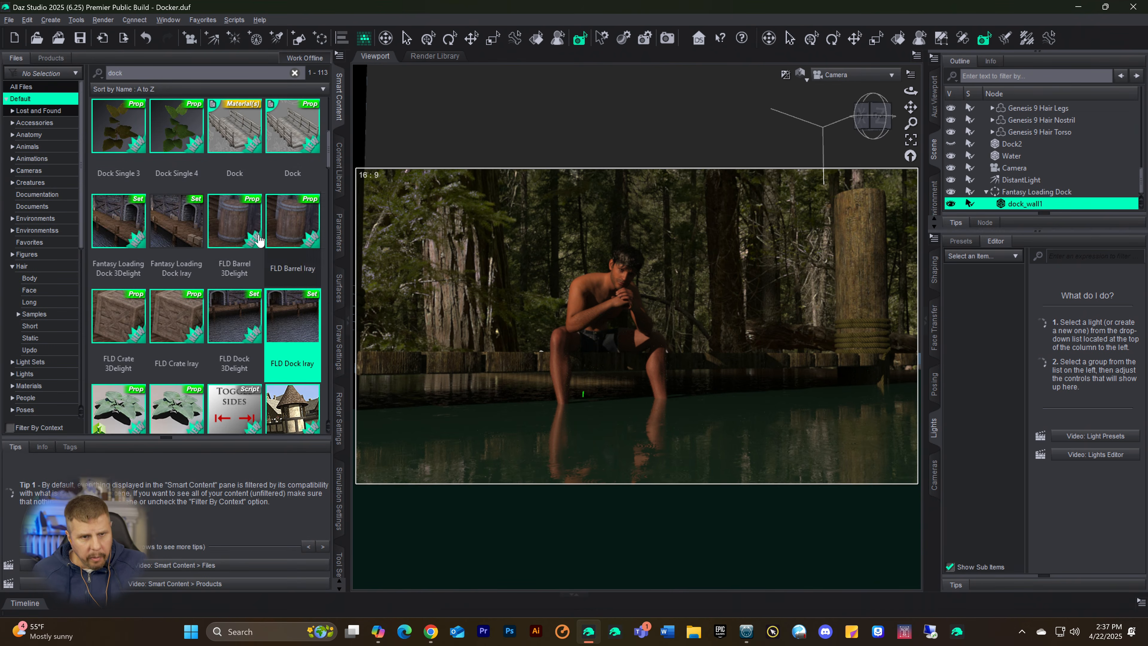
scroll(244, 262, "down", 1)
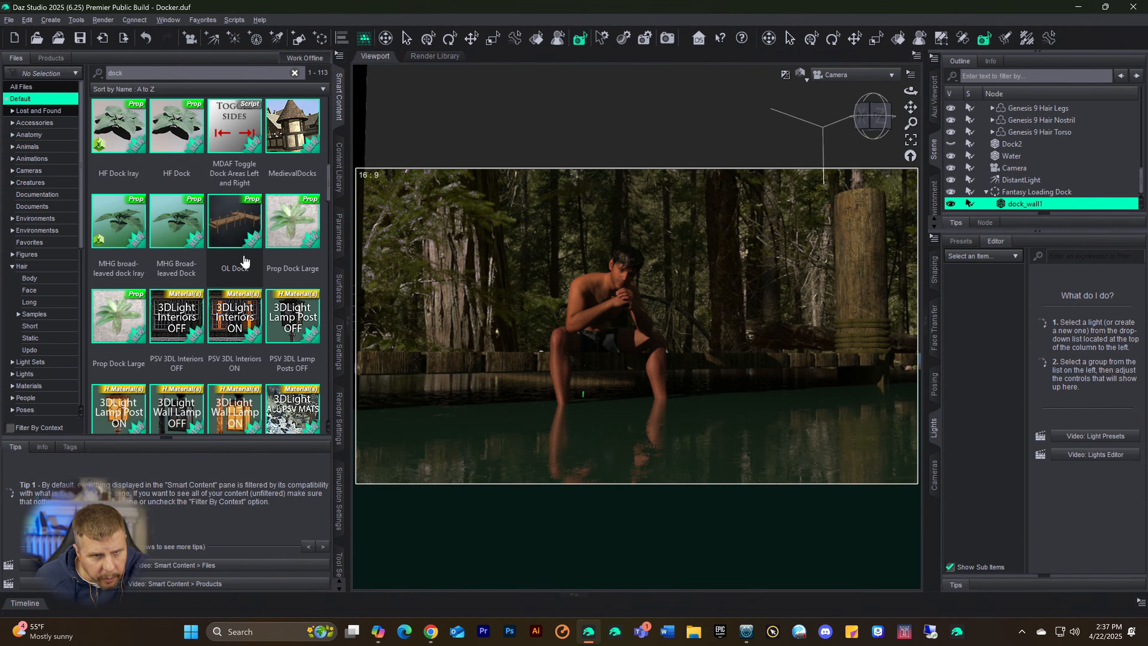
left_click(234, 236)
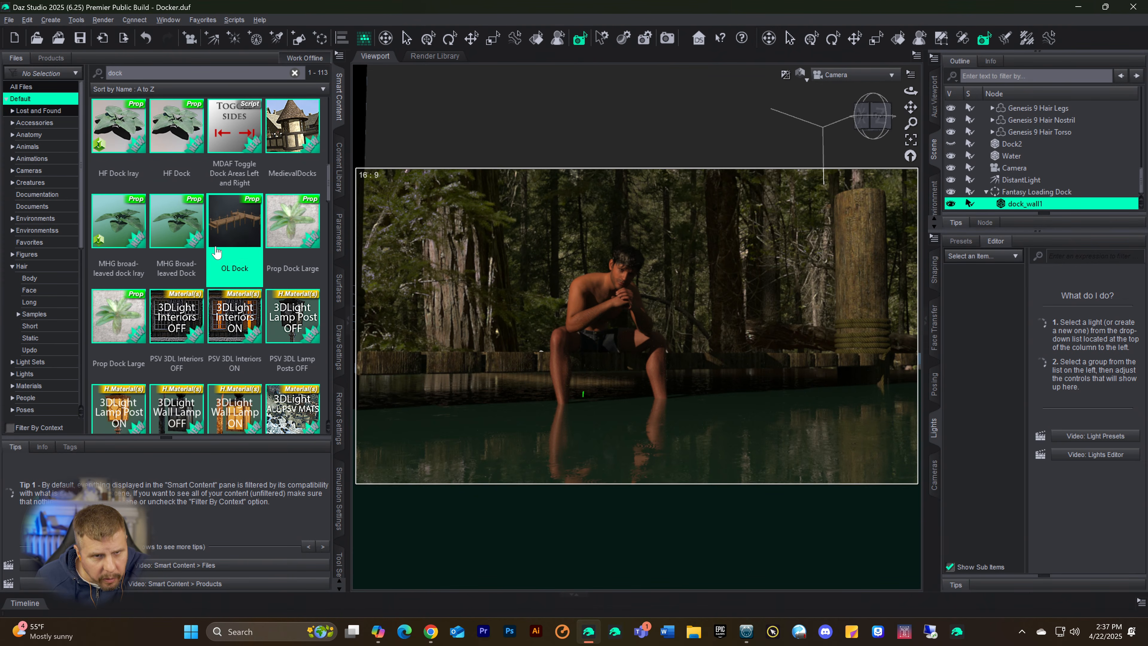
mouse_move(232, 235)
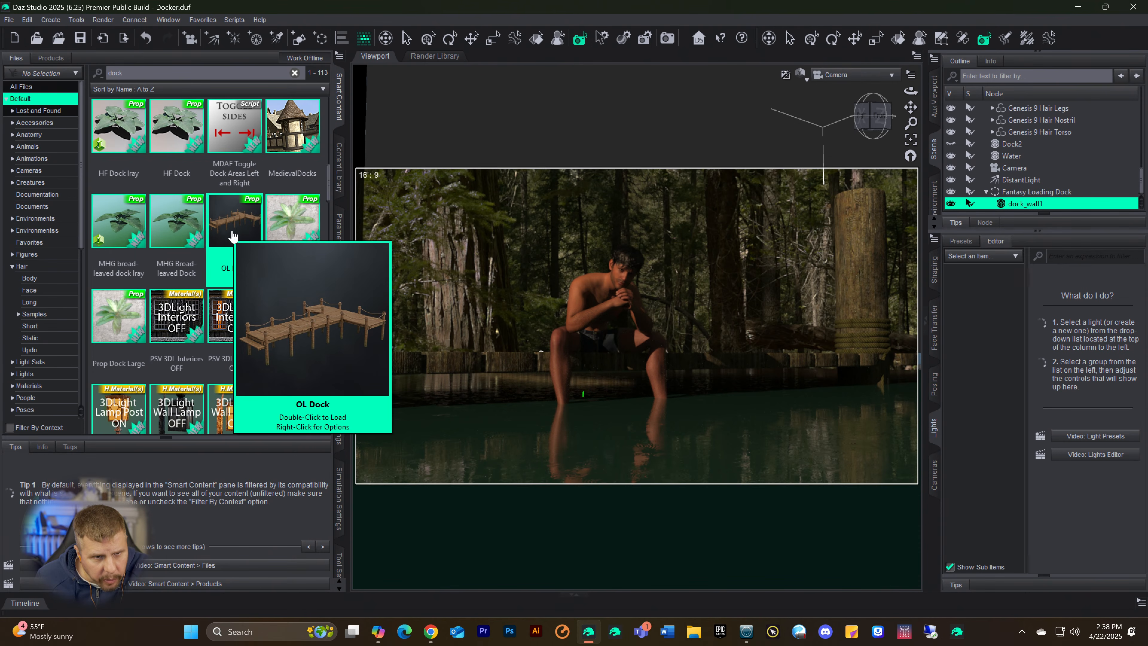
mouse_move(234, 257)
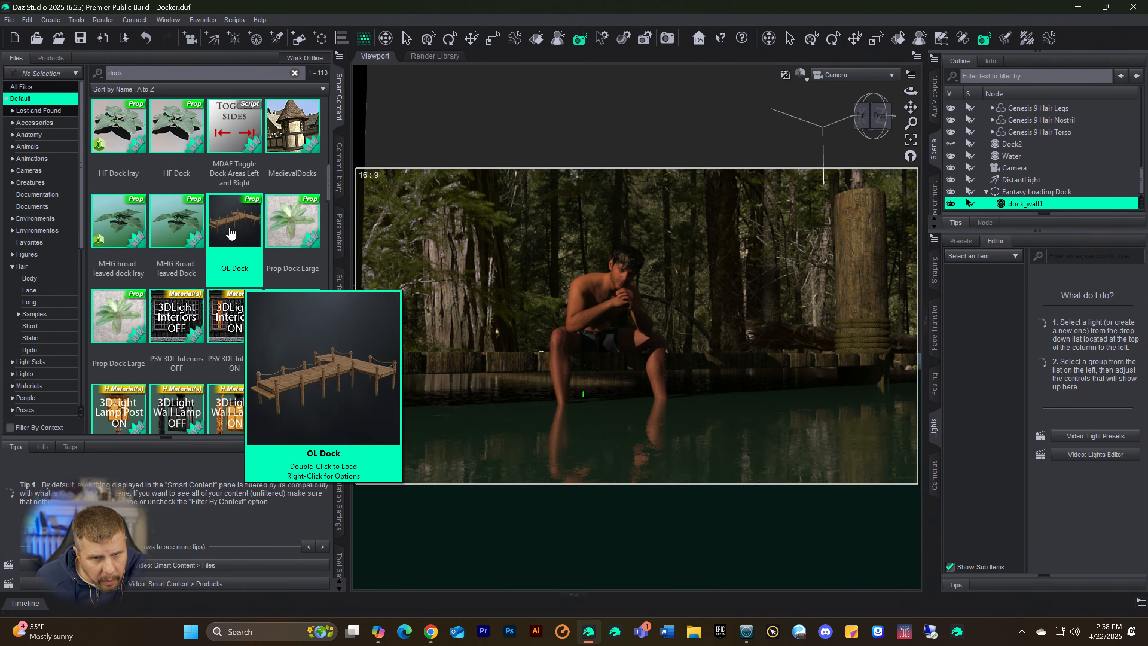
scroll(231, 233, "down", 3)
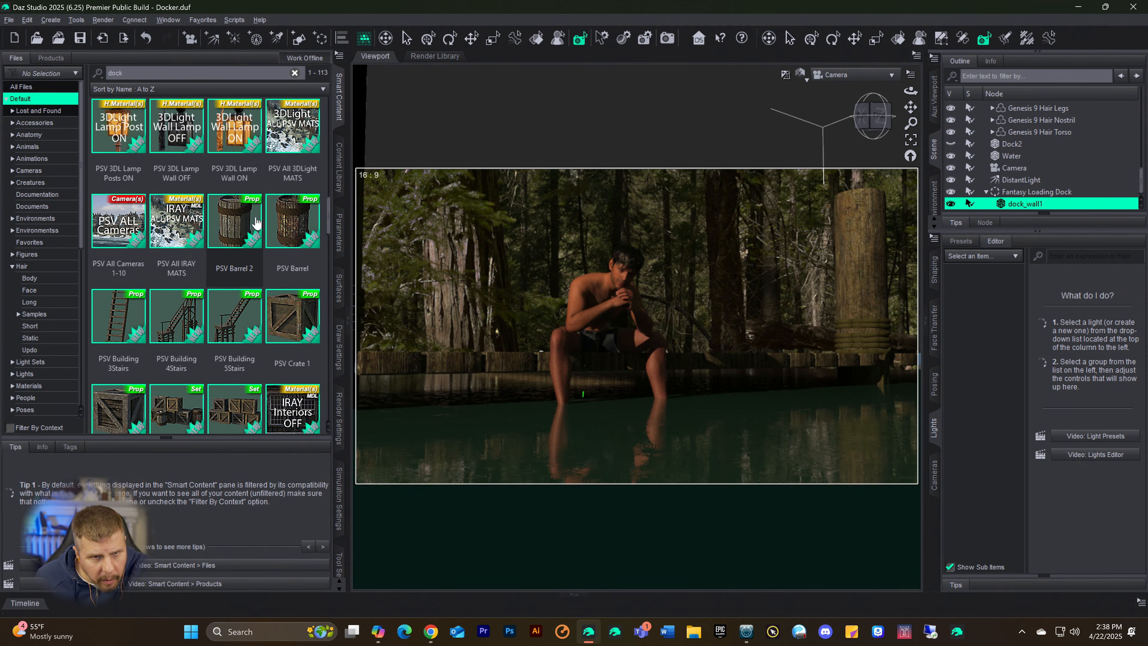
scroll(257, 197, "down", 3)
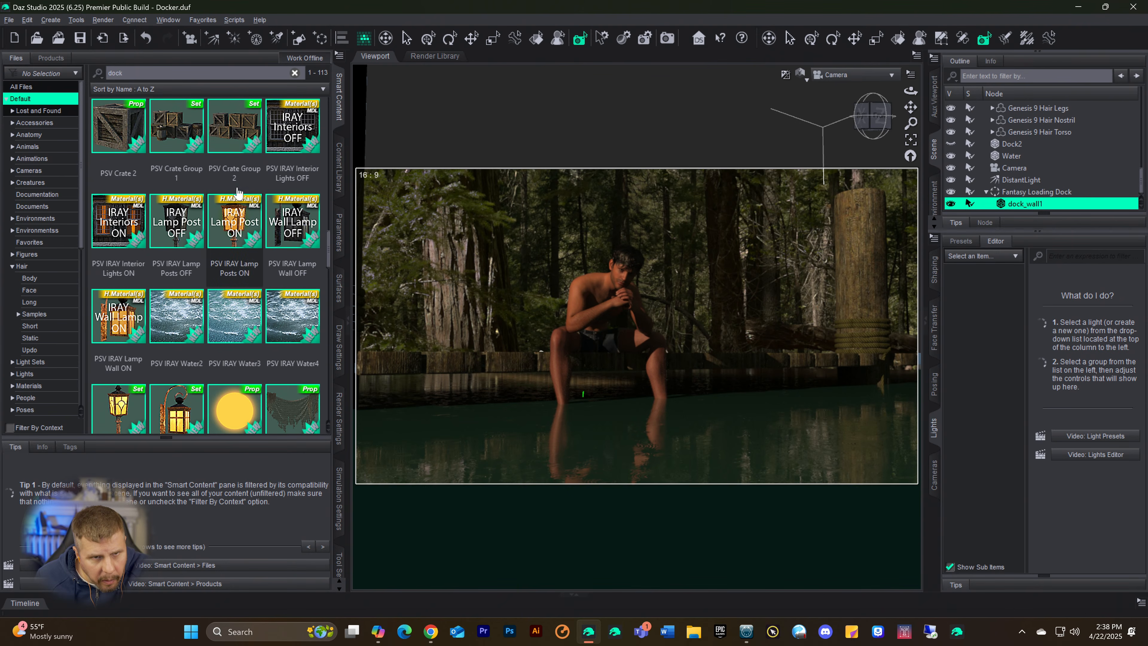
scroll(238, 224, "down", 3)
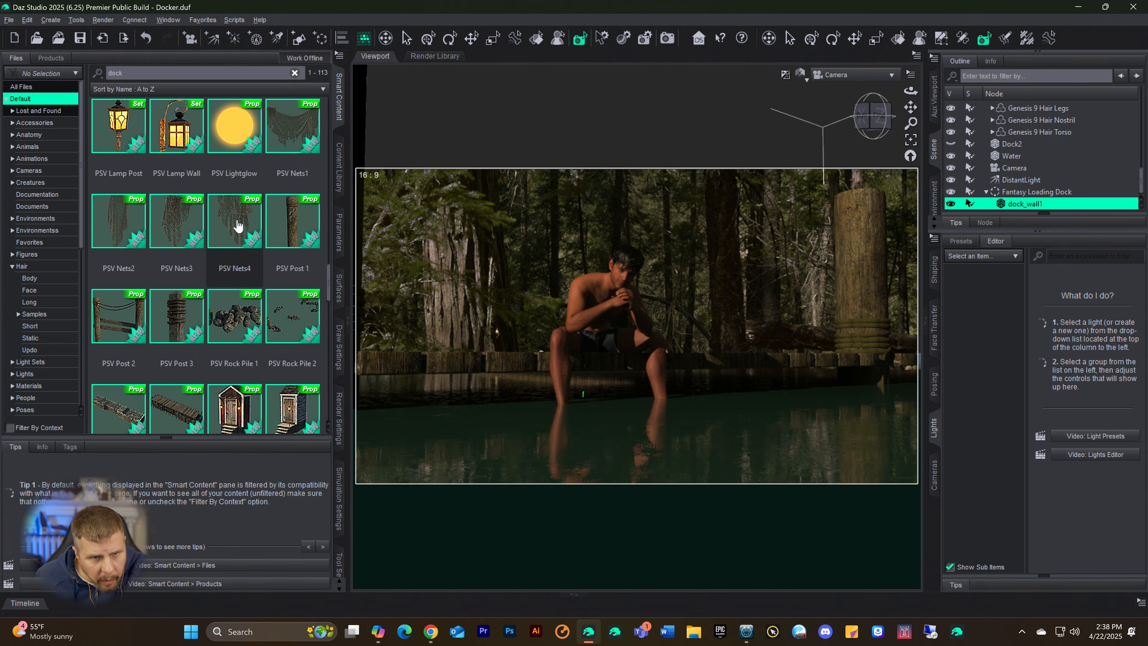
scroll(217, 267, "down", 3)
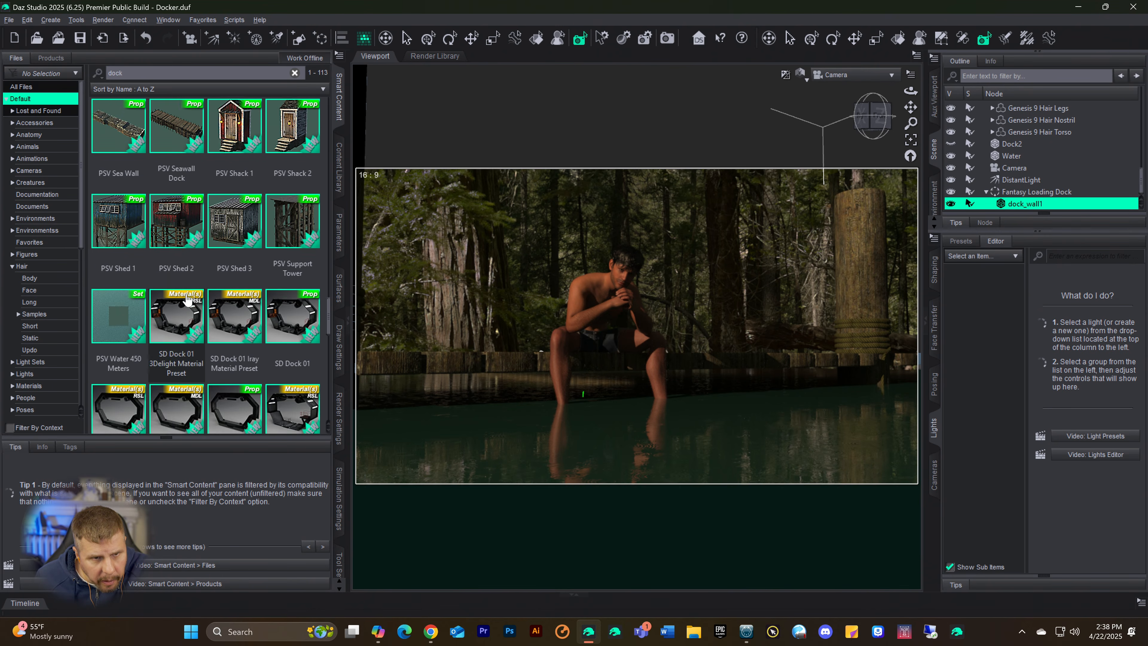
scroll(188, 299, "up", 3)
scroll(187, 292, "down", 3)
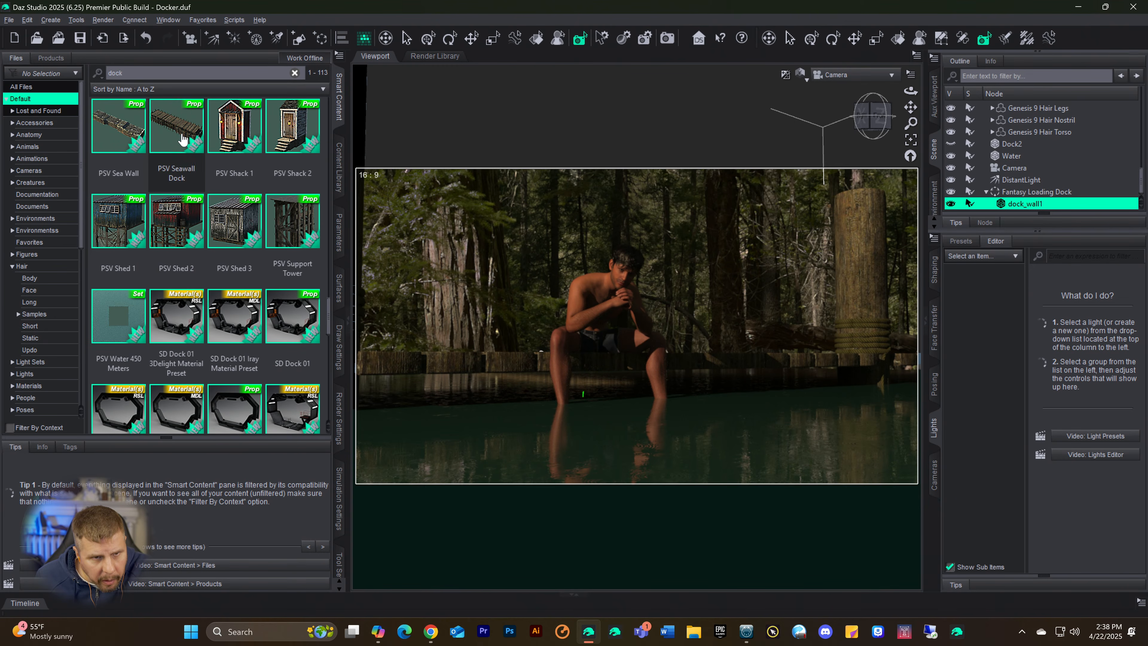
left_click(183, 139)
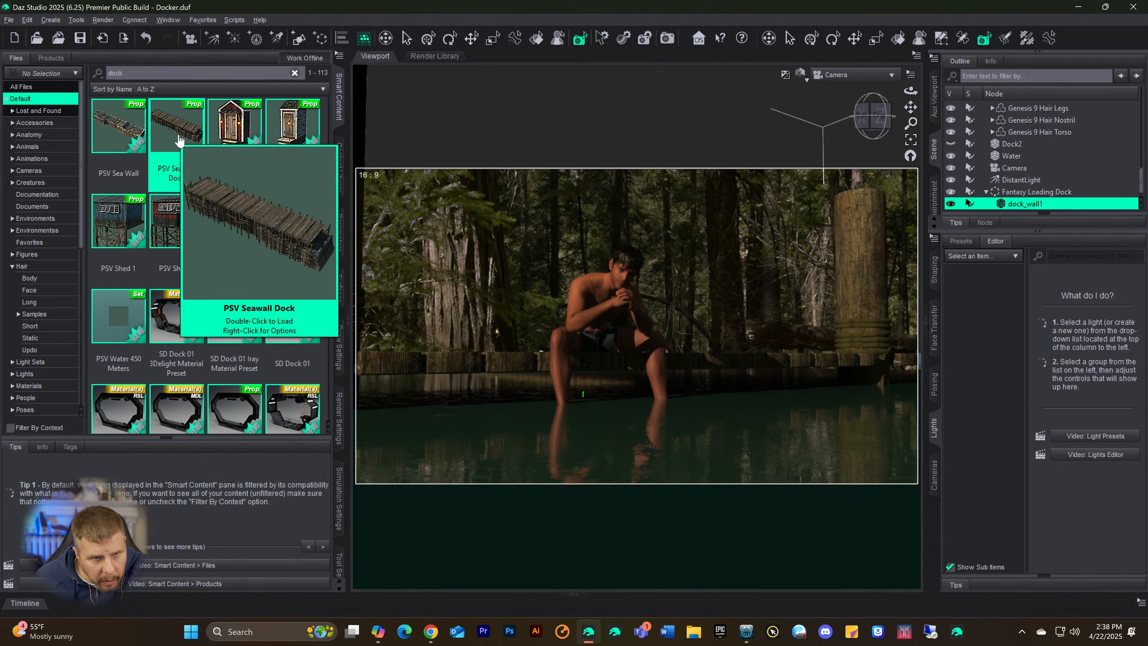
double_click(180, 140)
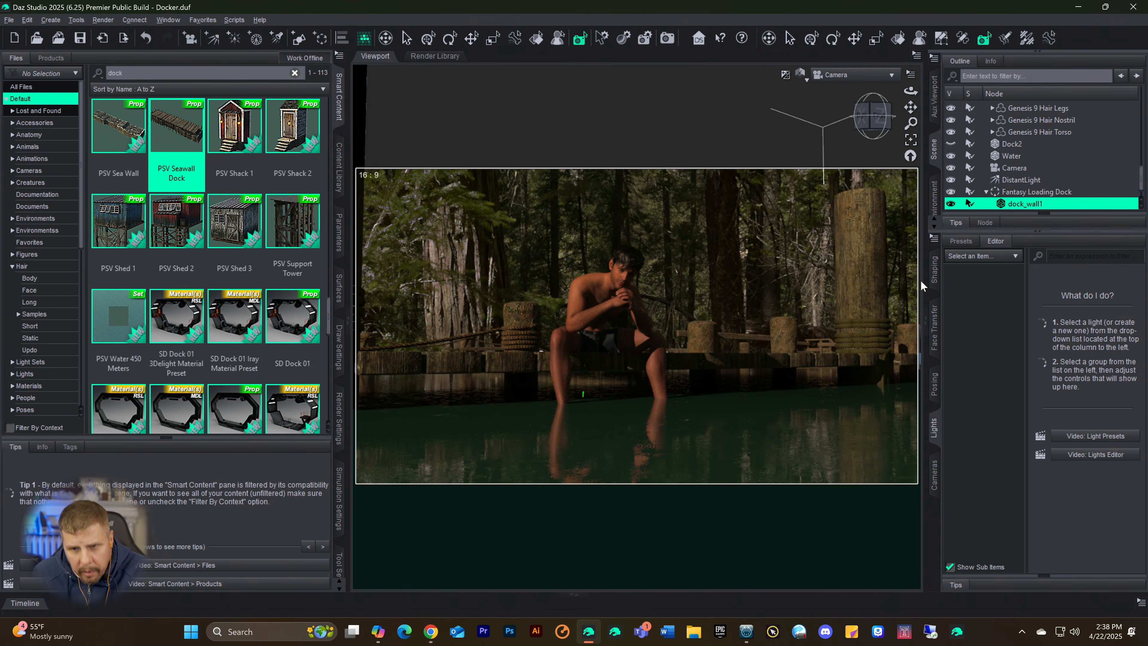
Step: Hide the Fantasy Loading Dock with its dock_wall1 part and refresh the Iray preview of the camera view
scroll(1069, 200, "down", 1)
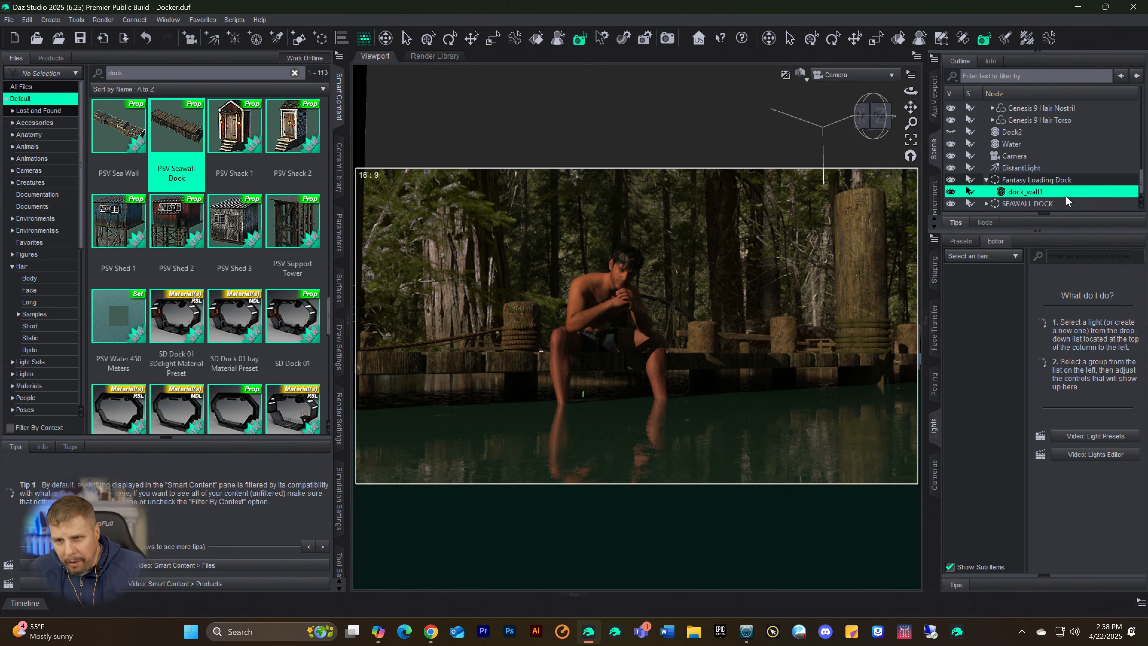
left_click(1035, 204)
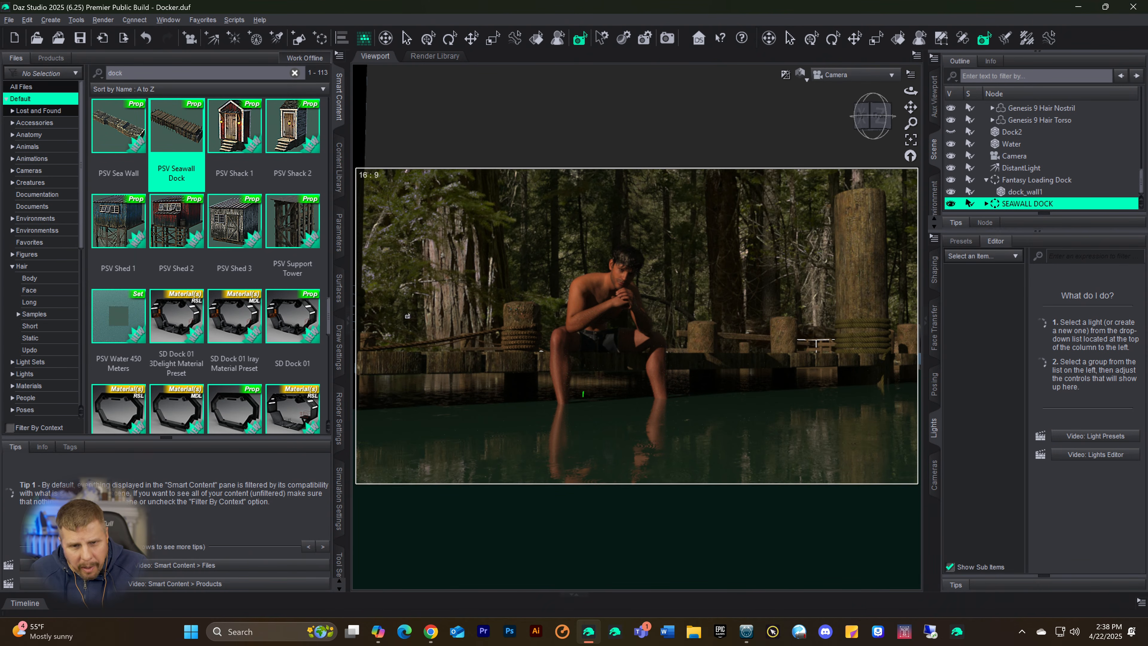
left_click(1010, 181)
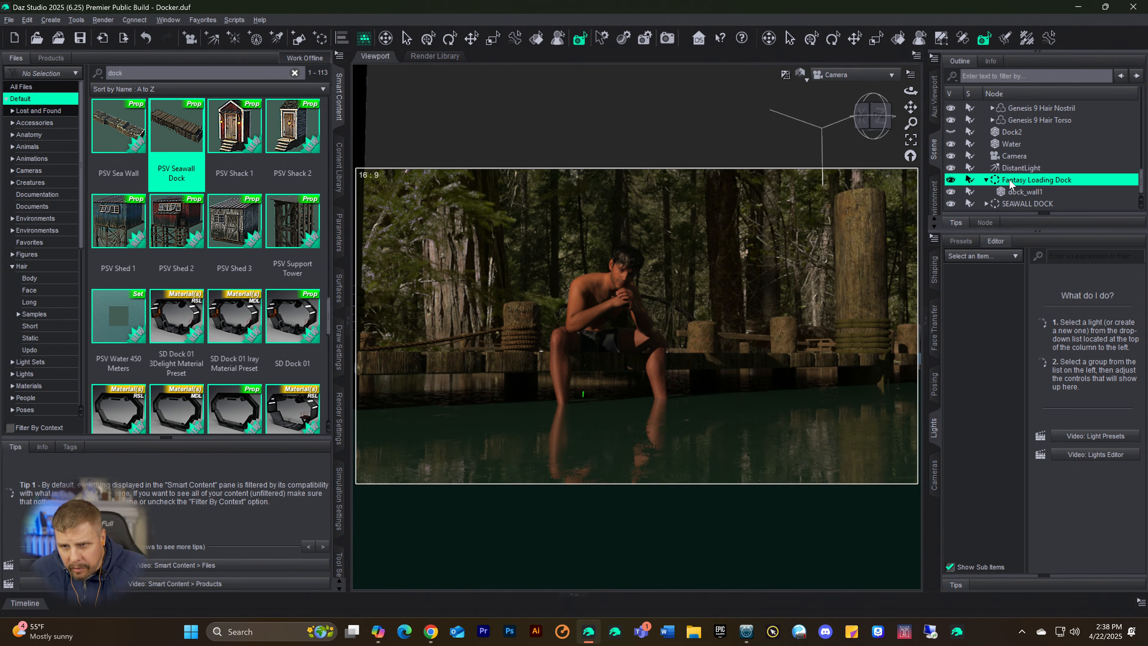
left_click(951, 181)
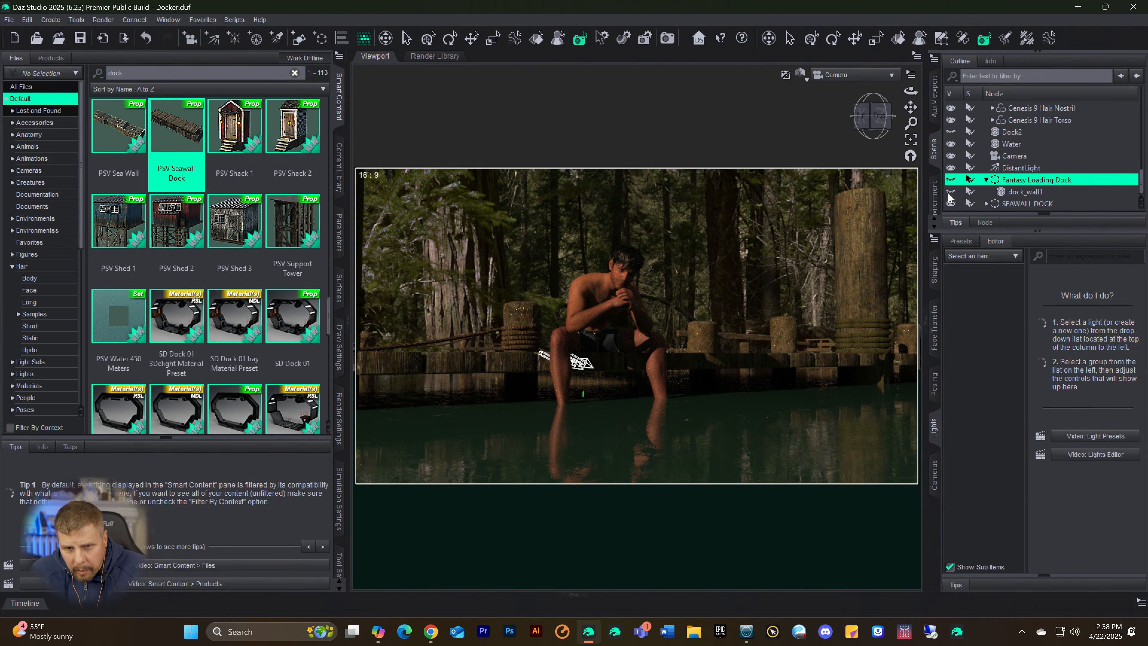
left_click(1005, 194)
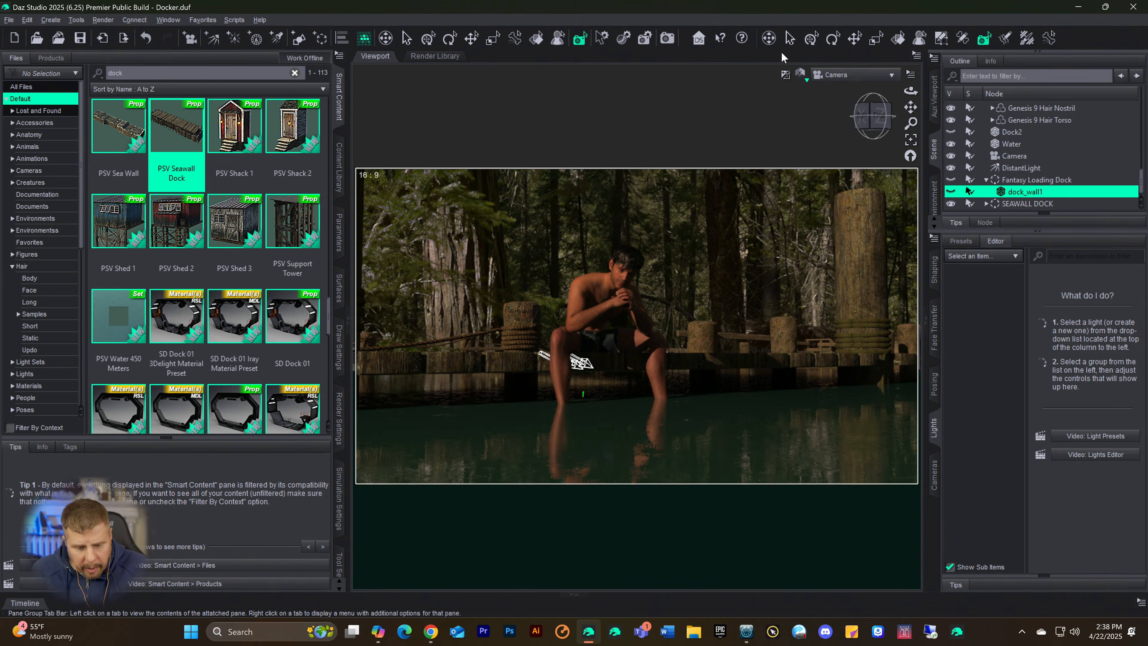
key("ctrl+9")
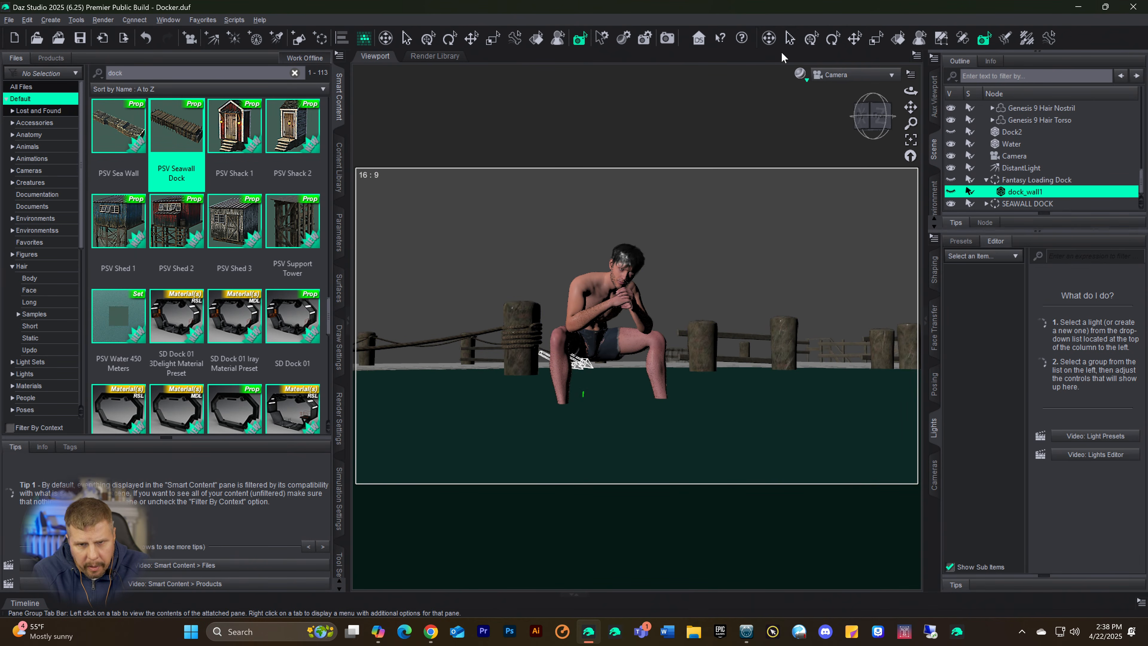
key("ctrl+0")
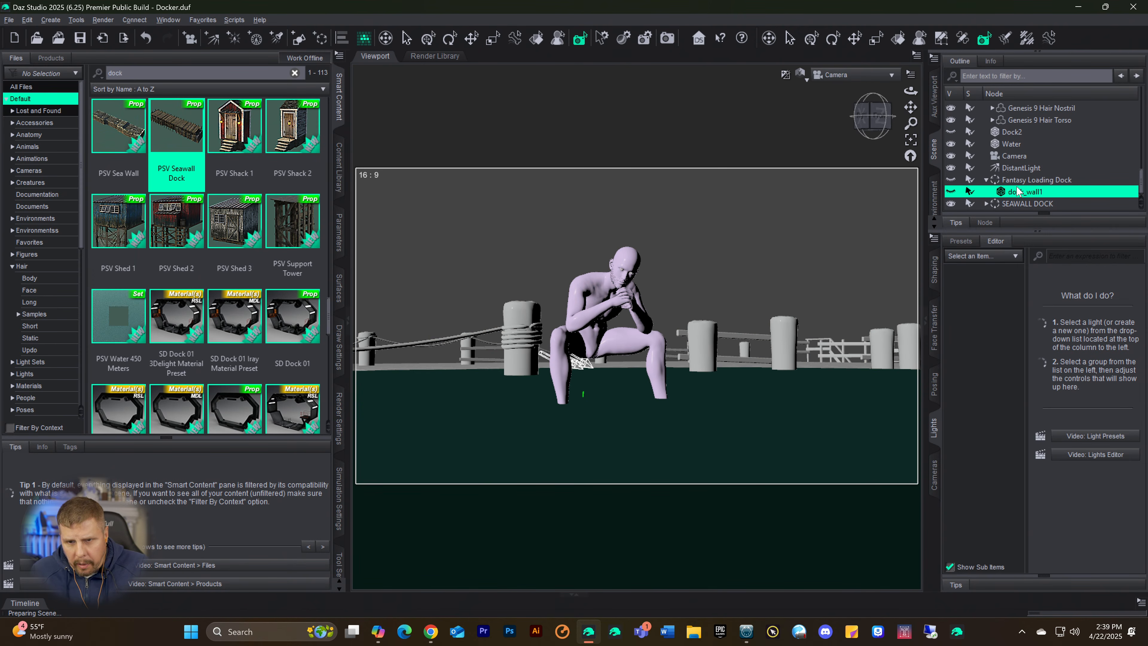
Step: Switch the viewport to texture-shaded display and move SEAWALL DOCK to X -291.24, Y 27.36 and Z 466.24
left_click(1007, 205)
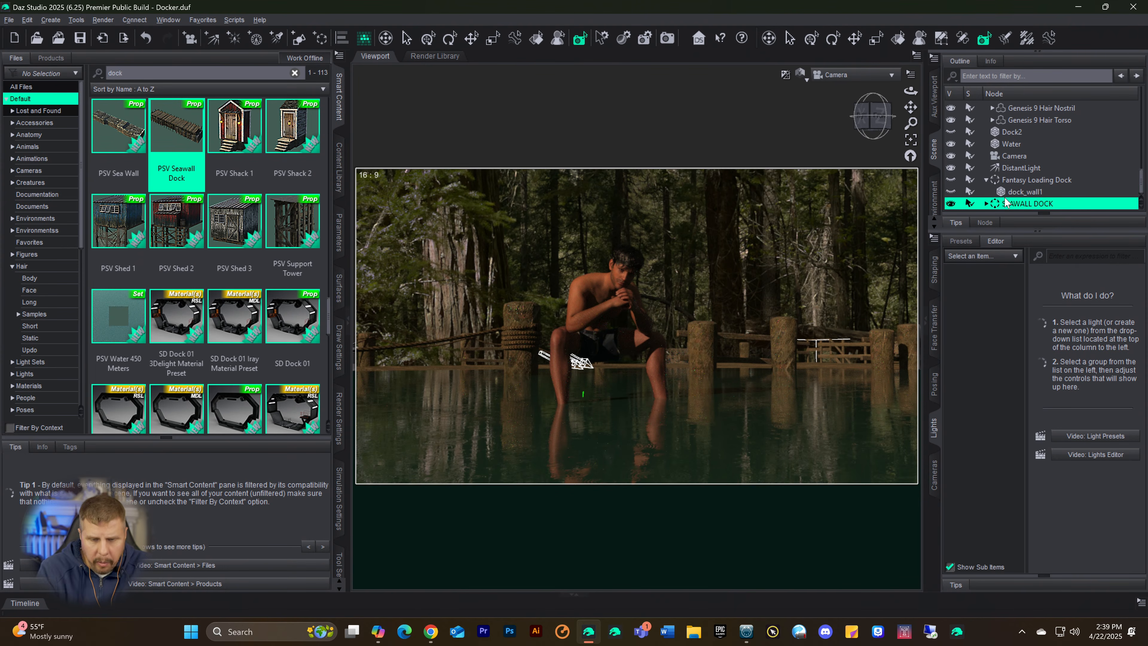
key("ctrl+9")
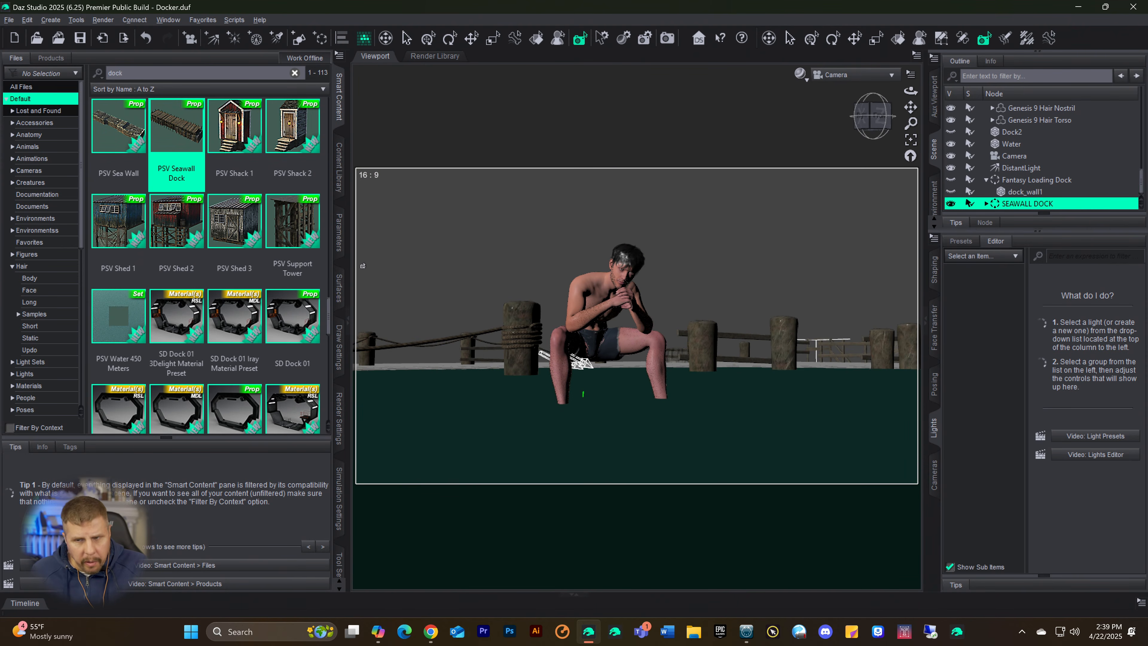
left_click(339, 231)
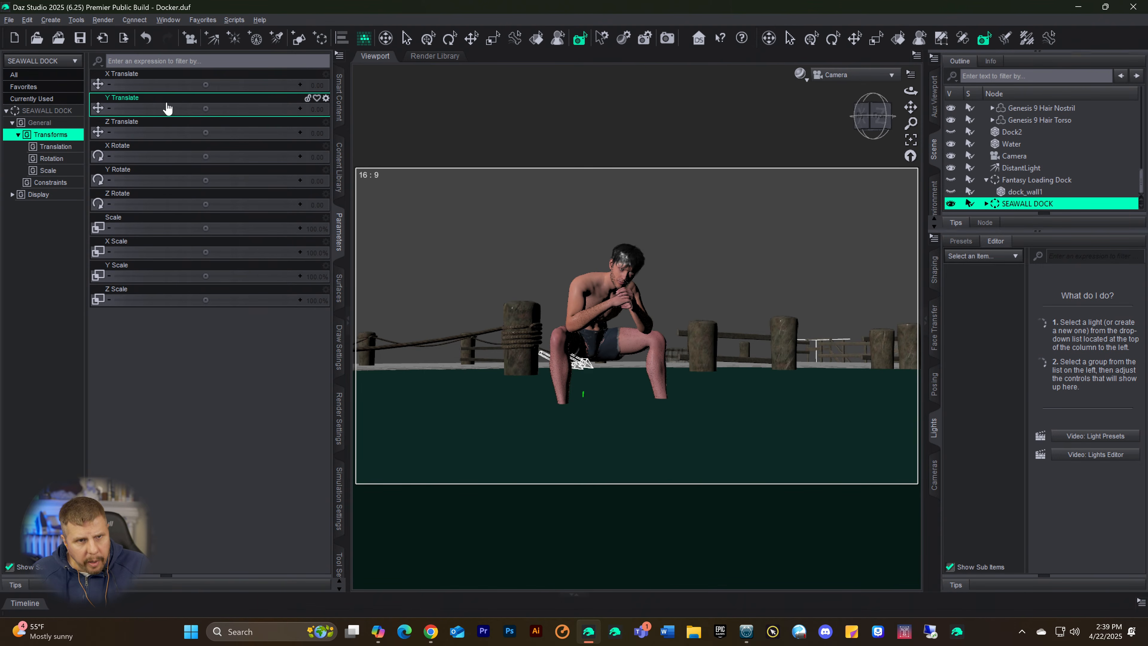
left_click_drag(205, 109, 260, 133)
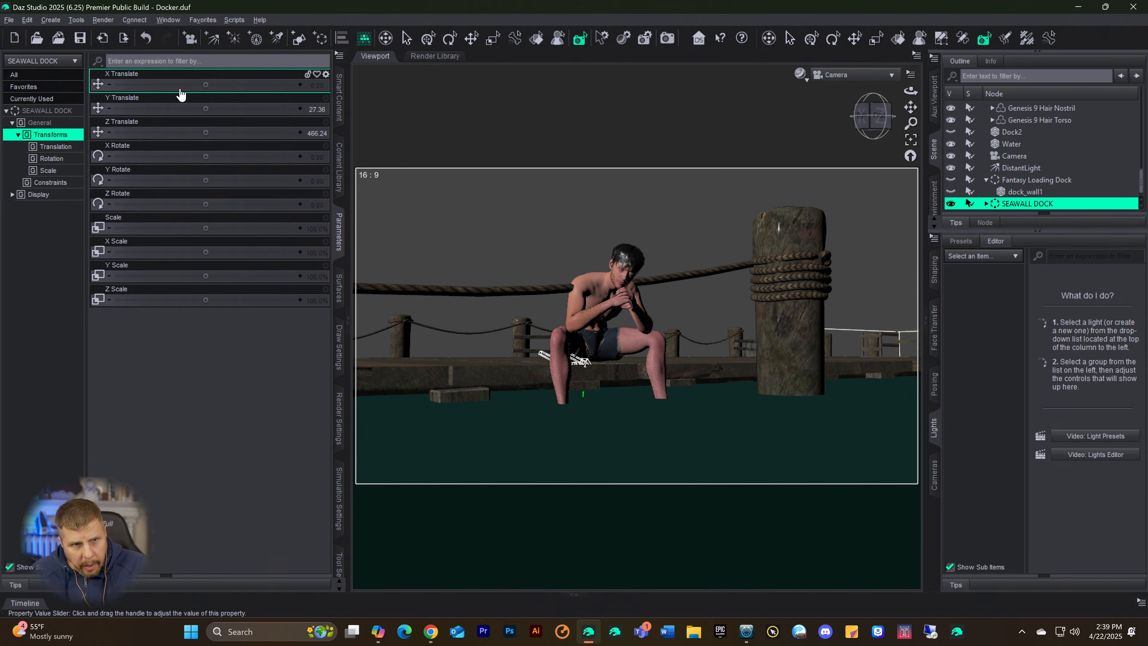
left_click_drag(205, 85, 158, 84)
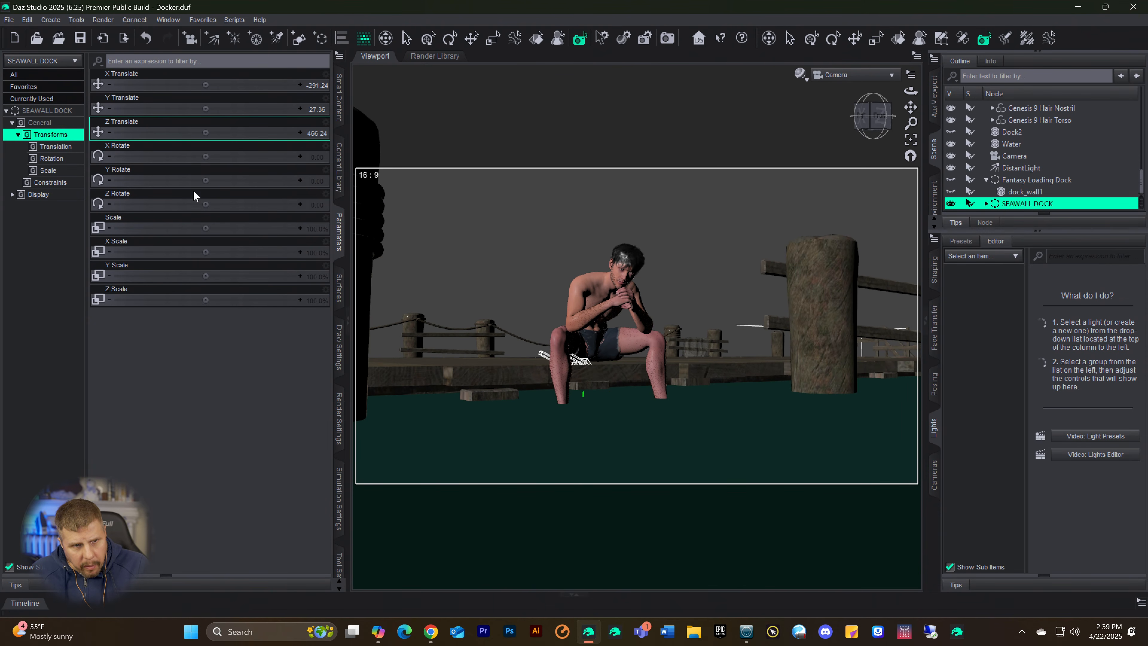
Step: Try to fit the seawall dock by greatly enlarging its overall scale and moving it forward along Z
left_click_drag(205, 228, 286, 228)
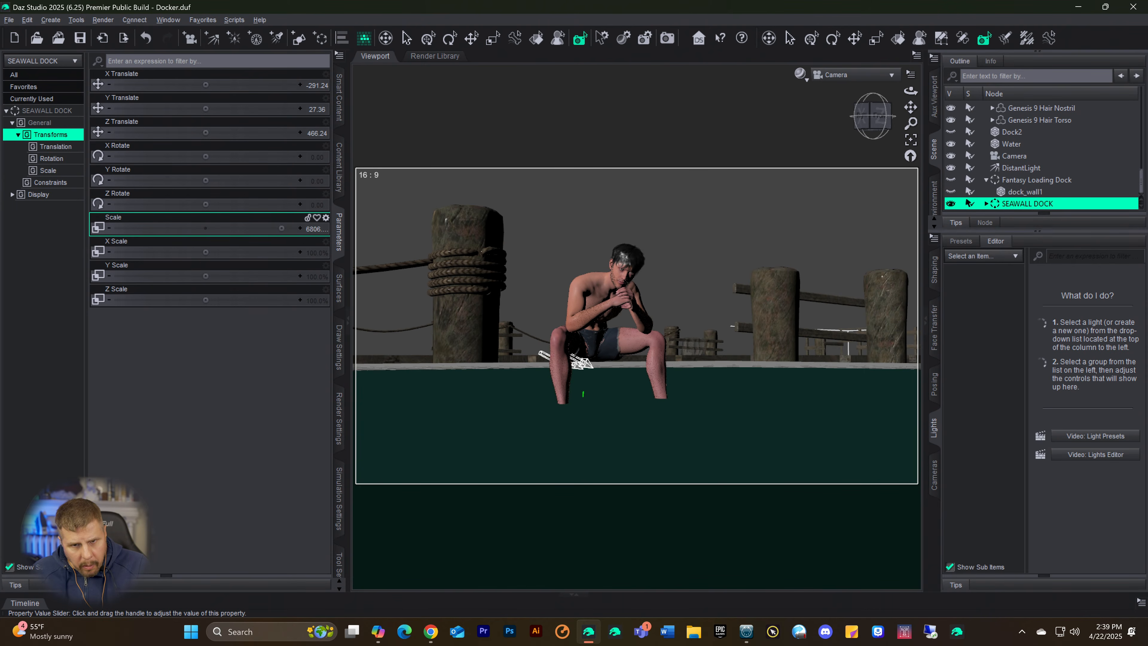
left_click_drag(282, 228, 285, 228)
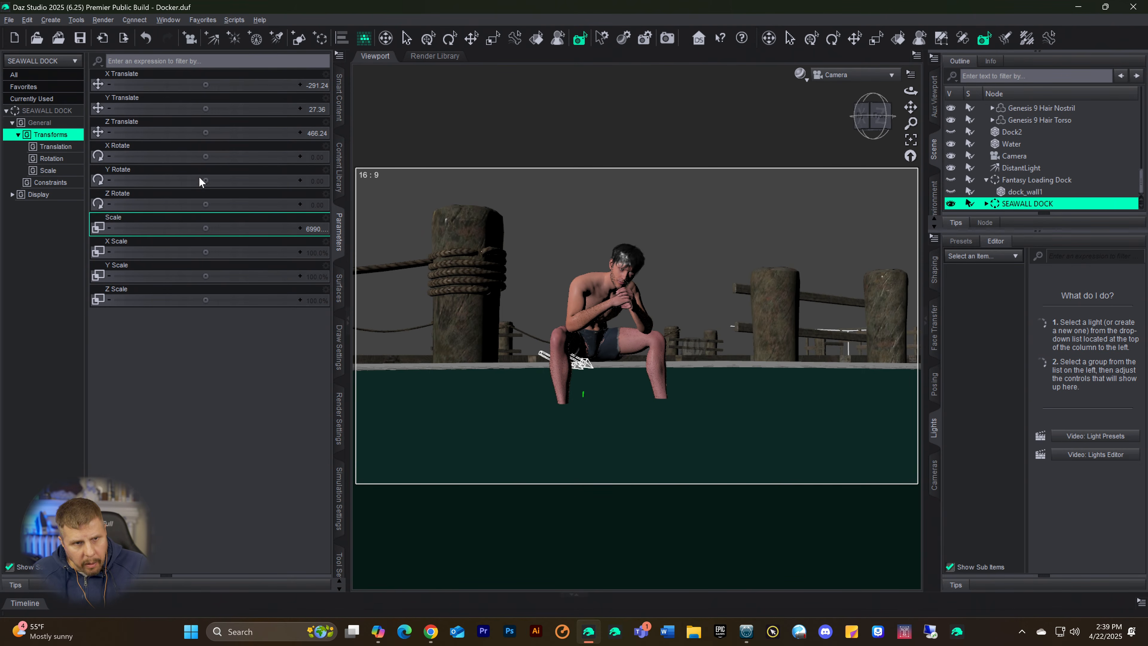
left_click_drag(184, 132, 286, 133)
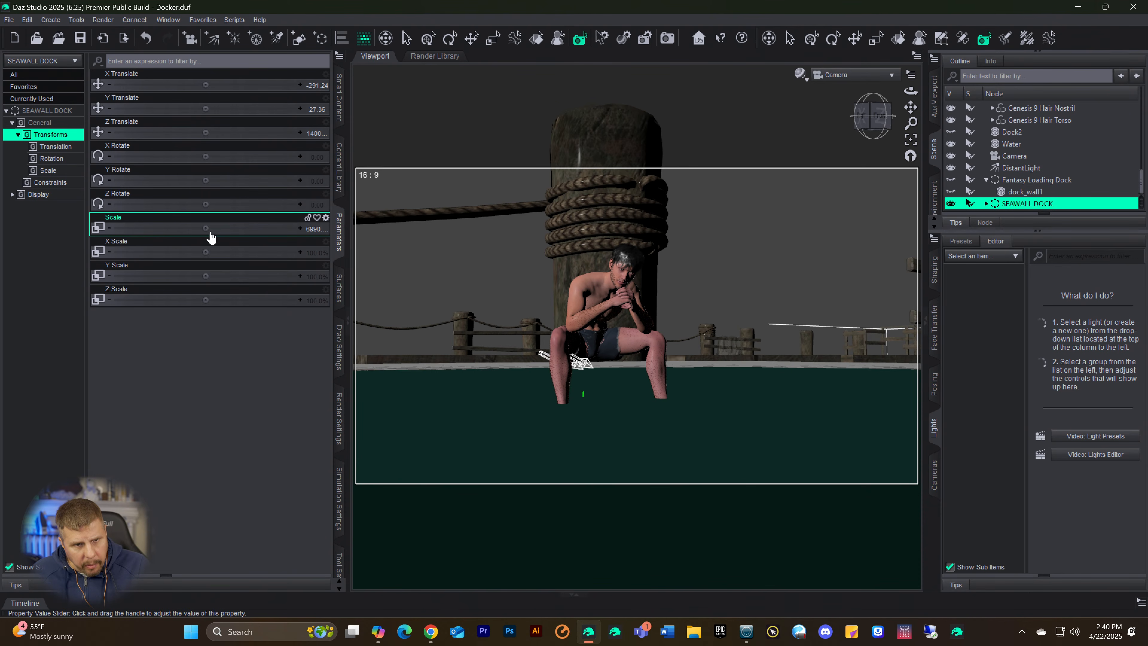
left_click_drag(206, 229, 108, 229)
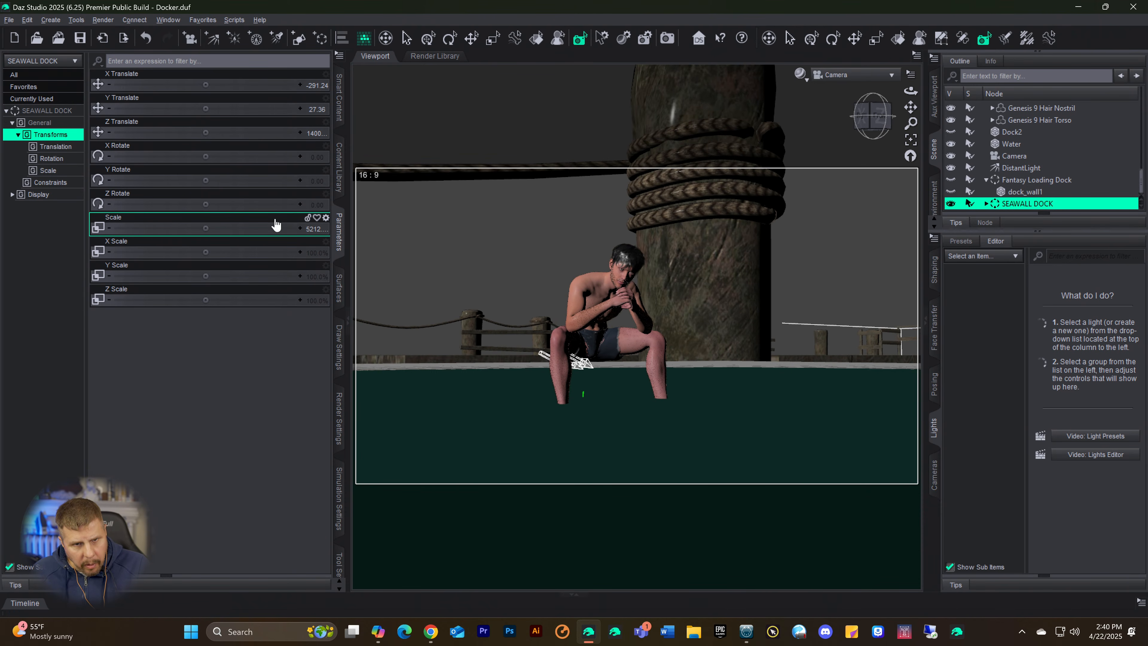
Step: Reset the seawall dock's overall scale and set it to 50%
left_click(317, 228)
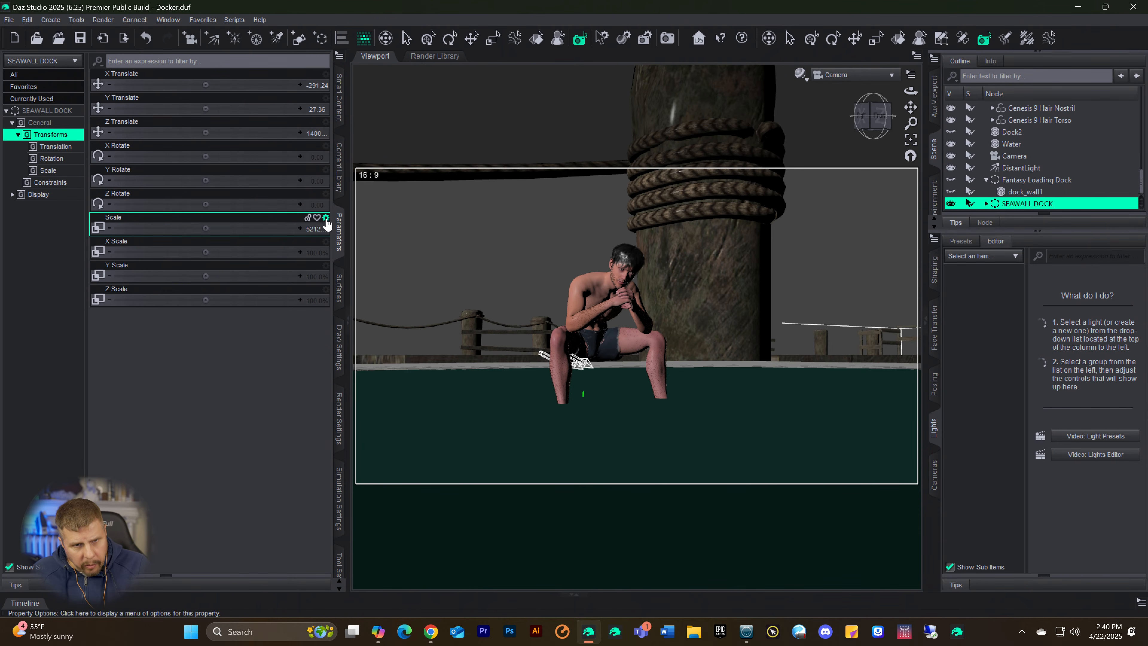
left_click(326, 218)
left_click(357, 285)
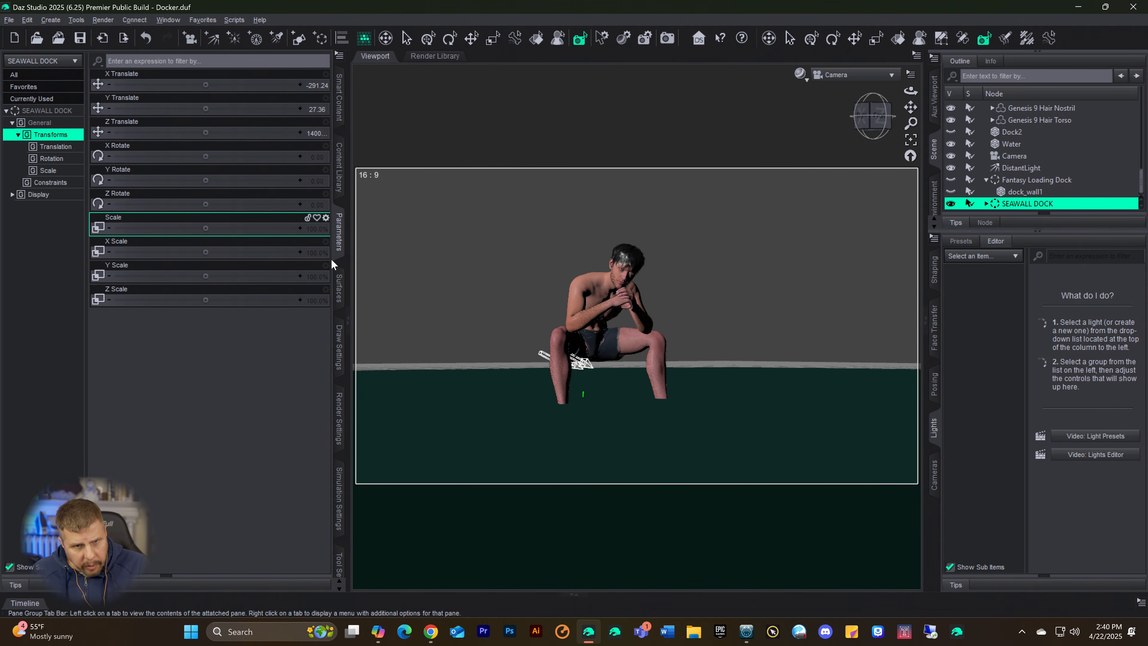
left_click(319, 231)
type("5")
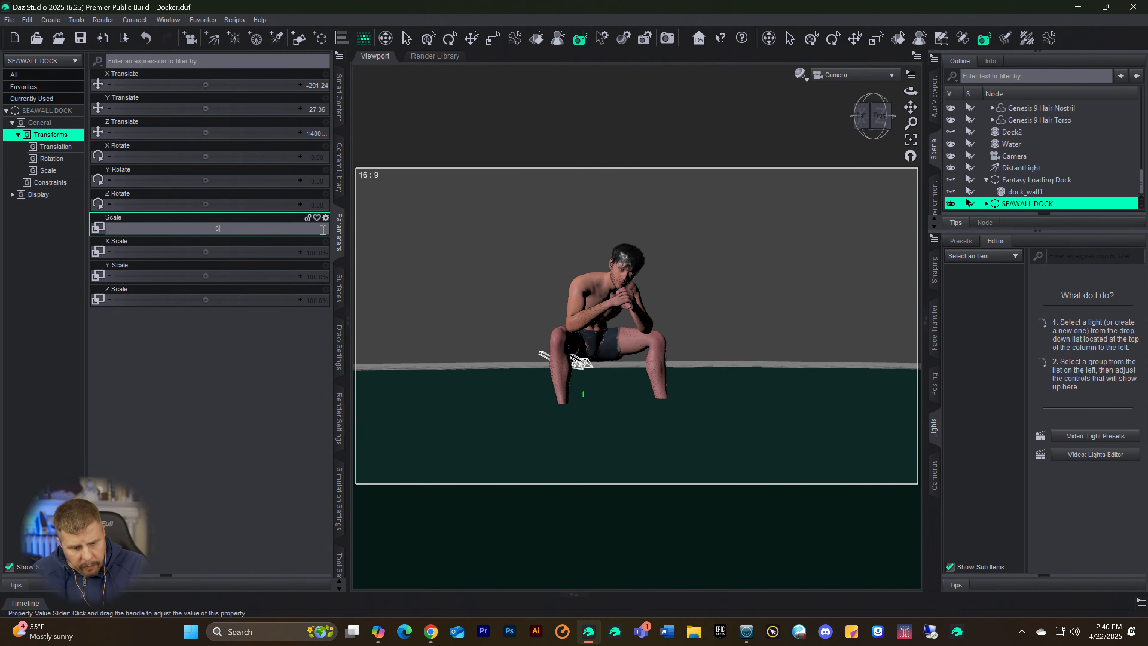
type("0")
key("Return")
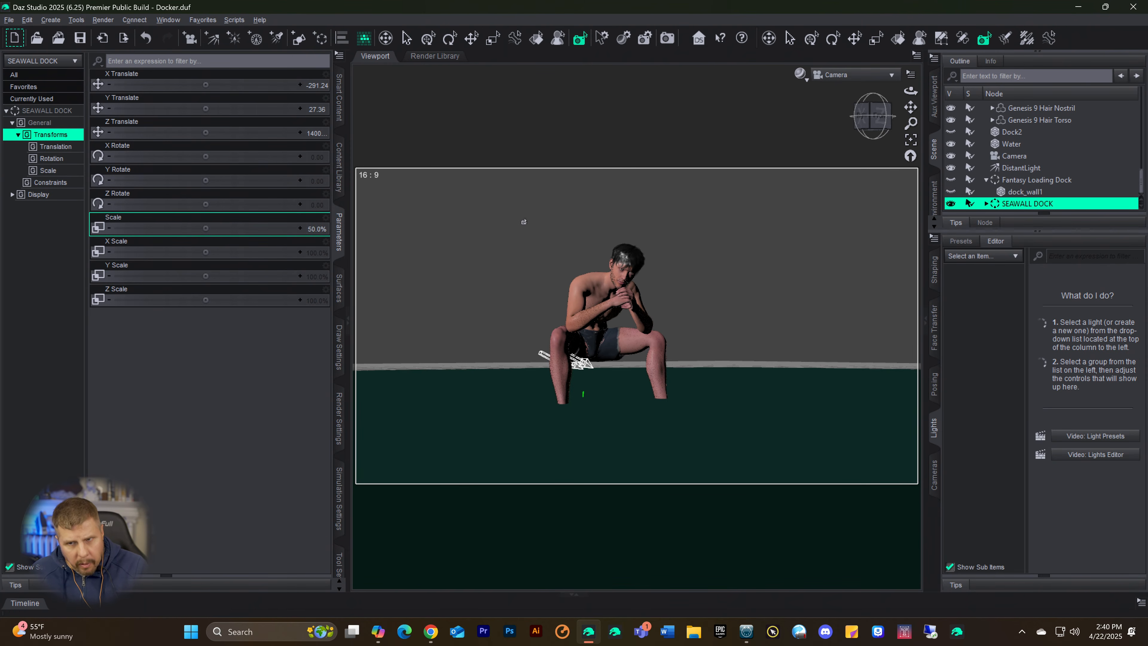
Step: Frame the seawall dock in the Perspective View and move it along Z to about 4498
left_click(846, 76)
left_click(849, 85)
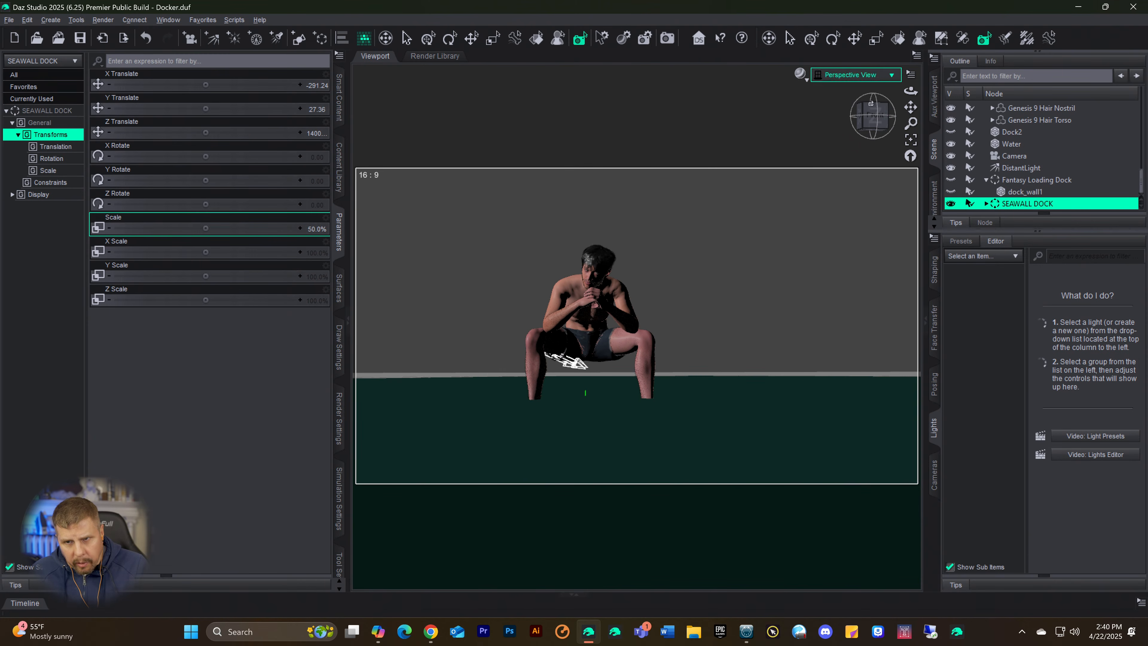
left_click(910, 139)
mouse_move(876, 116)
left_mouse_down()
mouse_move(890, 136)
mouse_move(887, 125)
mouse_move(858, 127)
left_mouse_up()
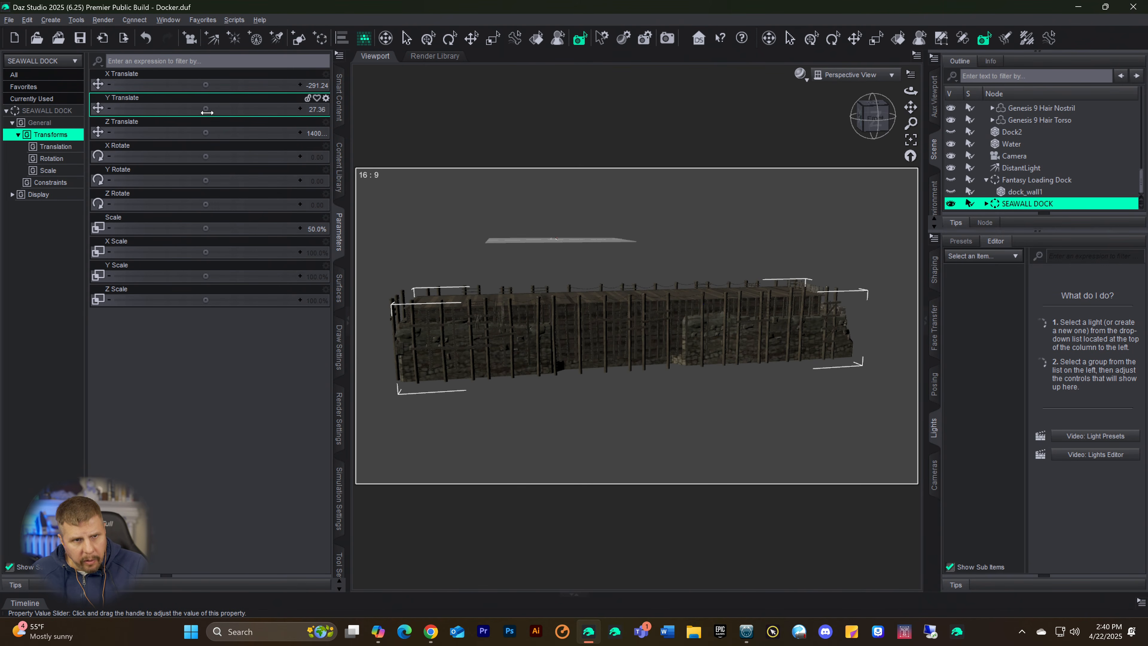
left_click_drag(205, 132, 125, 132)
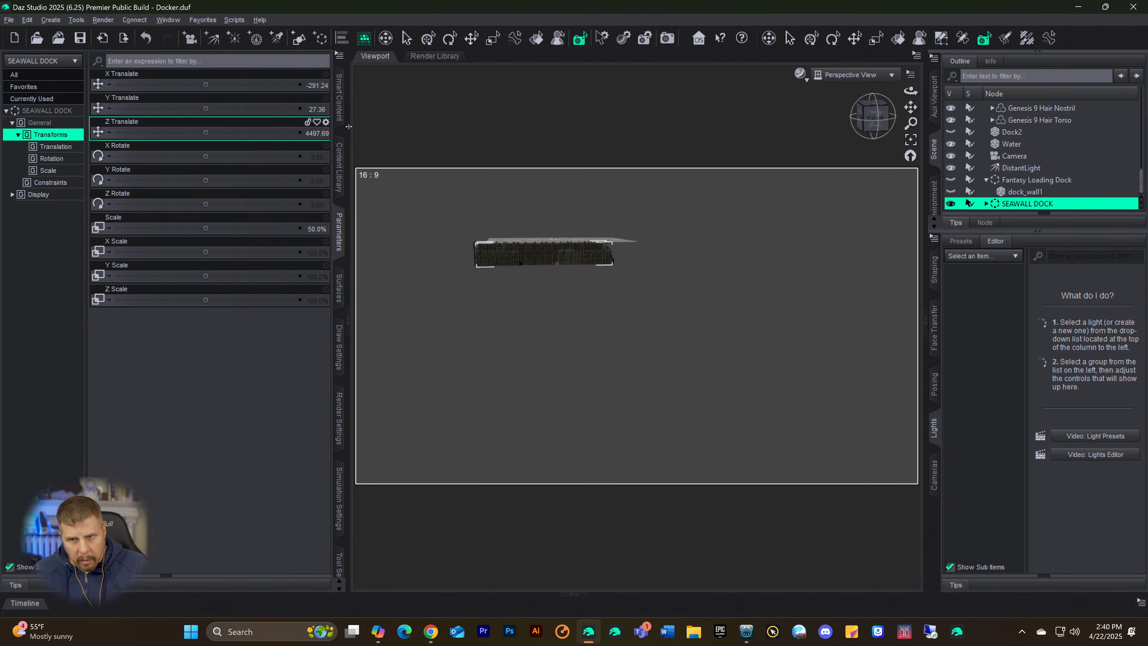
Step: Move the seawall dock back along Z to 329.21 and frame it in the Perspective View
left_click_drag(873, 119, 880, 133)
left_click(911, 140)
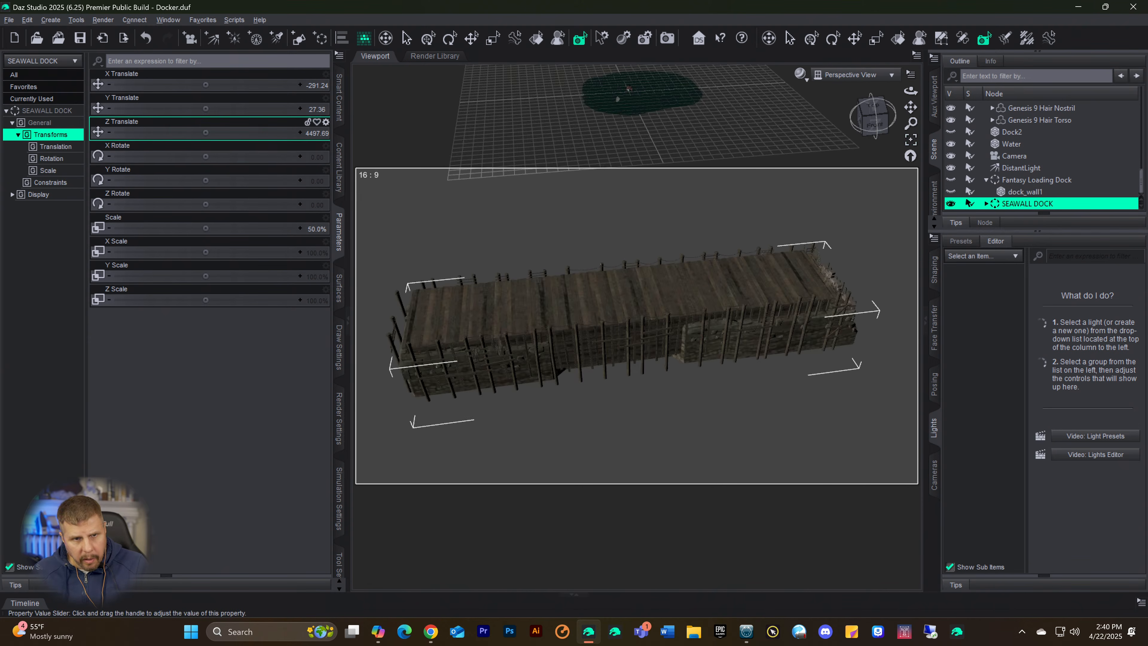
left_click_drag(205, 133, 133, 132)
left_click(912, 142)
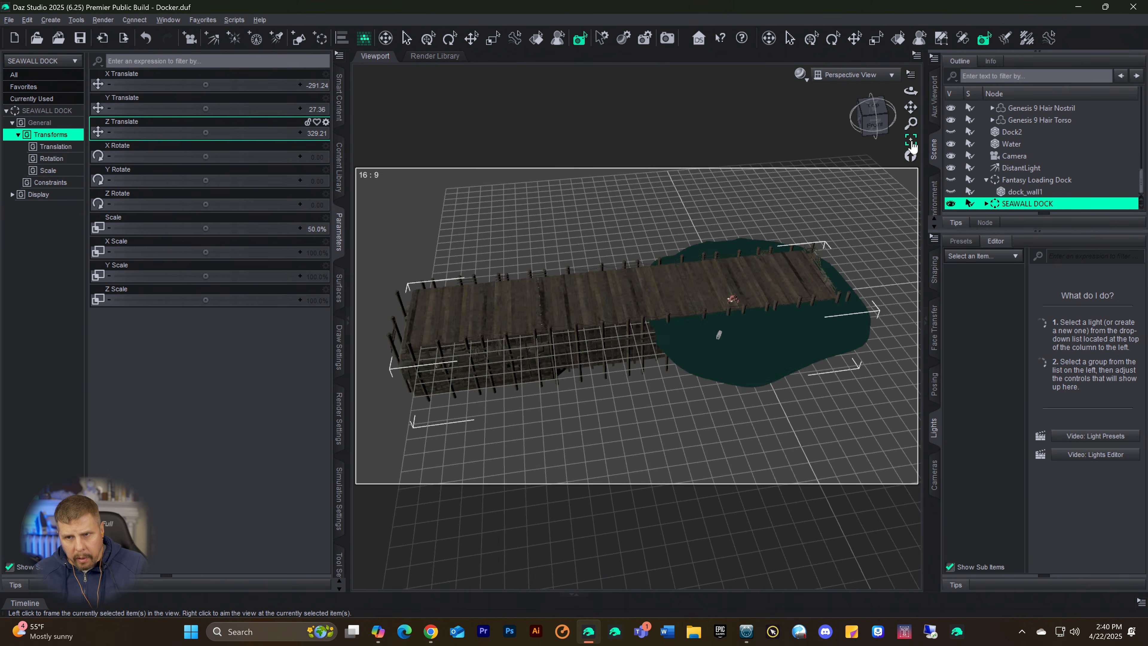
Step: Look through the scene Camera and move the seawall dock to X -162.12 and Z 238.31
left_click(840, 78)
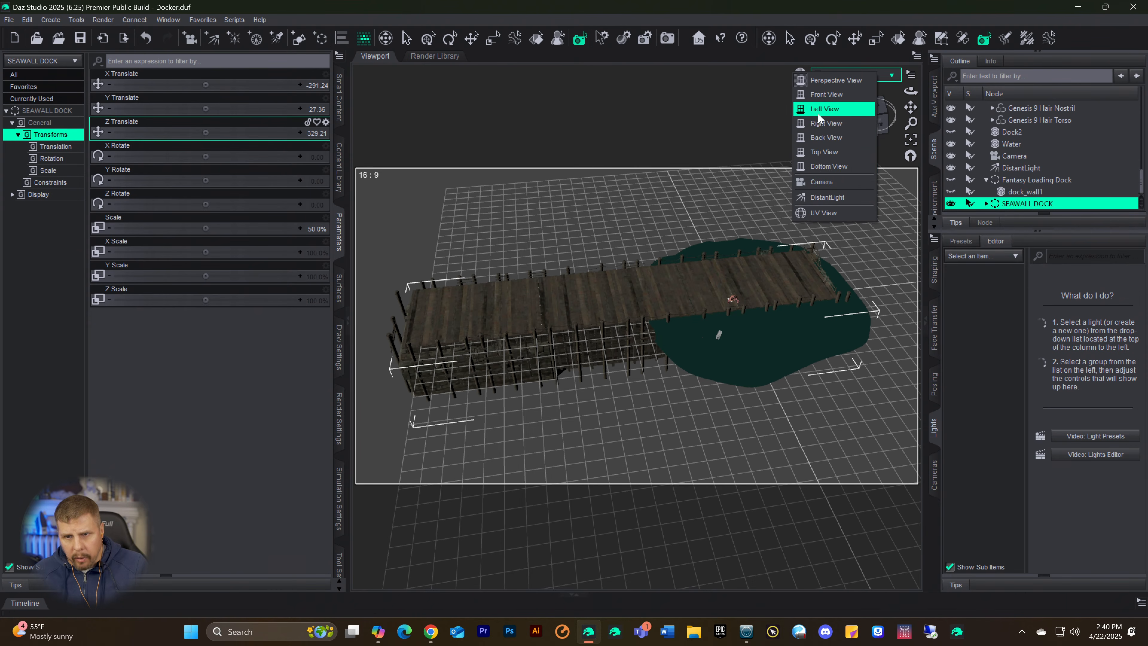
left_click(806, 182)
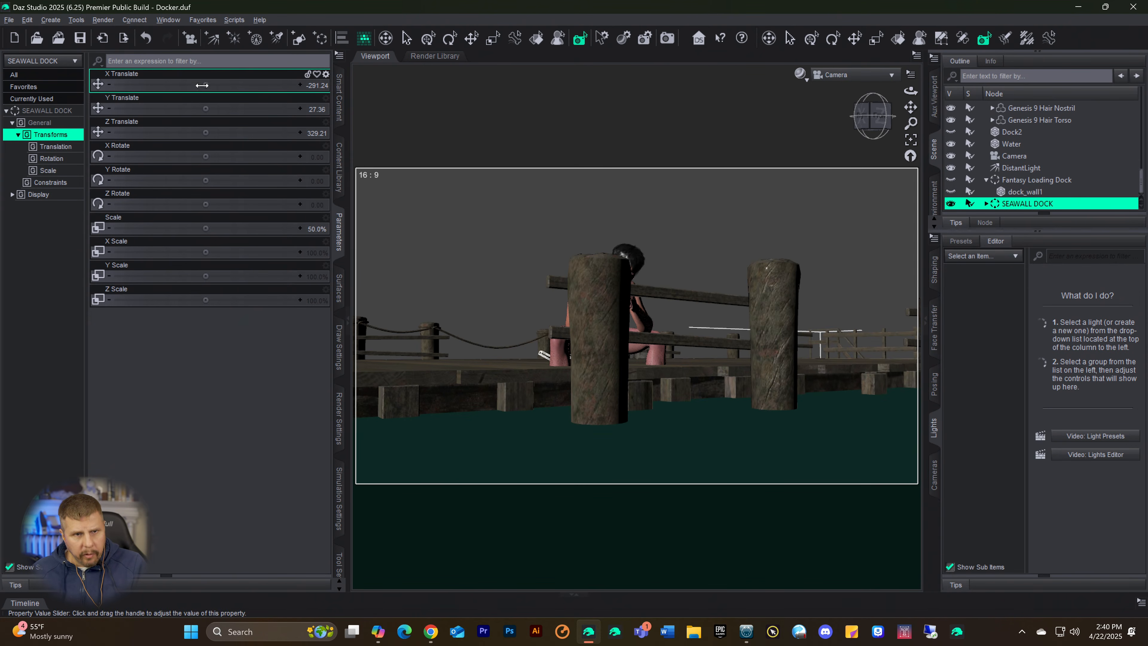
left_click_drag(206, 84, 250, 84)
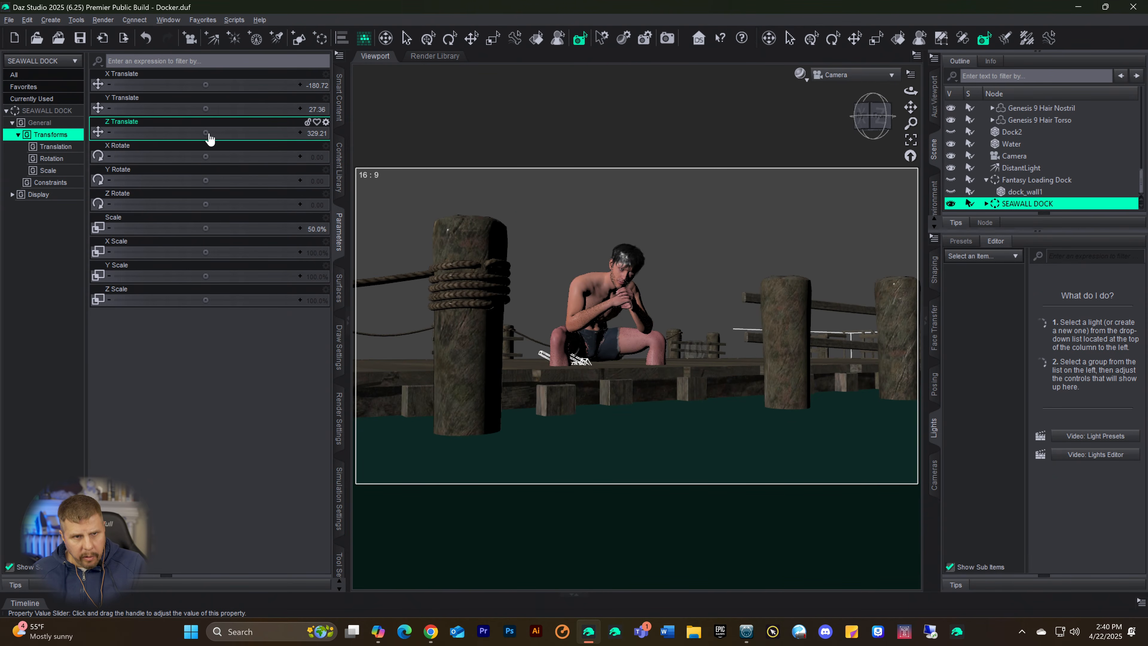
left_click_drag(206, 132, 137, 132)
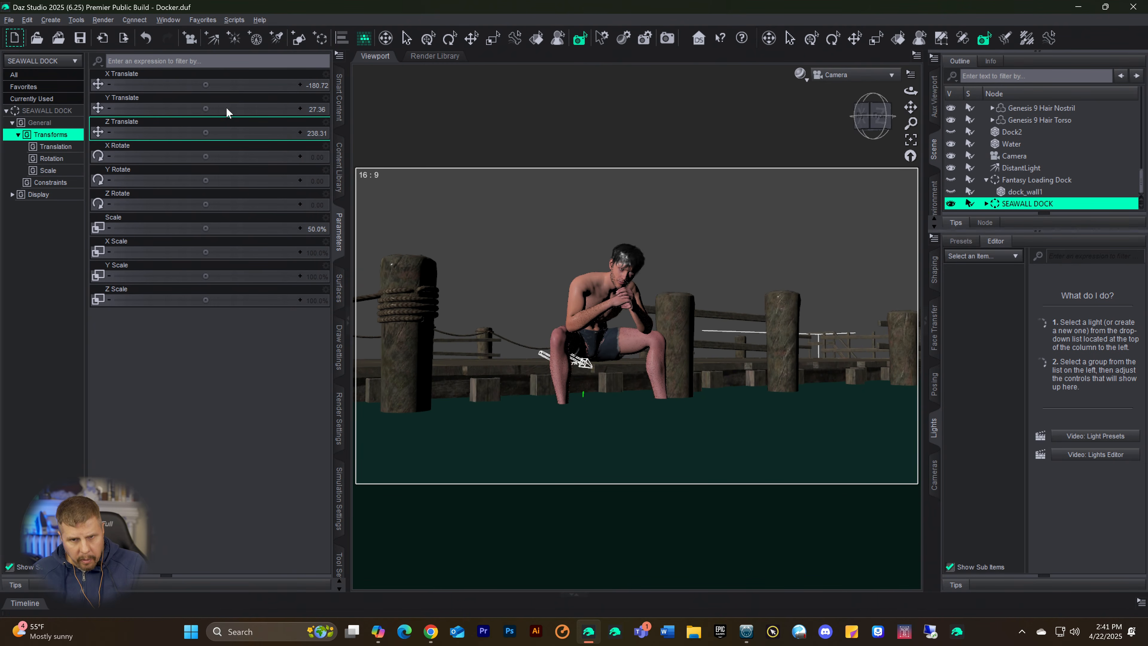
left_click_drag(205, 84, 237, 85)
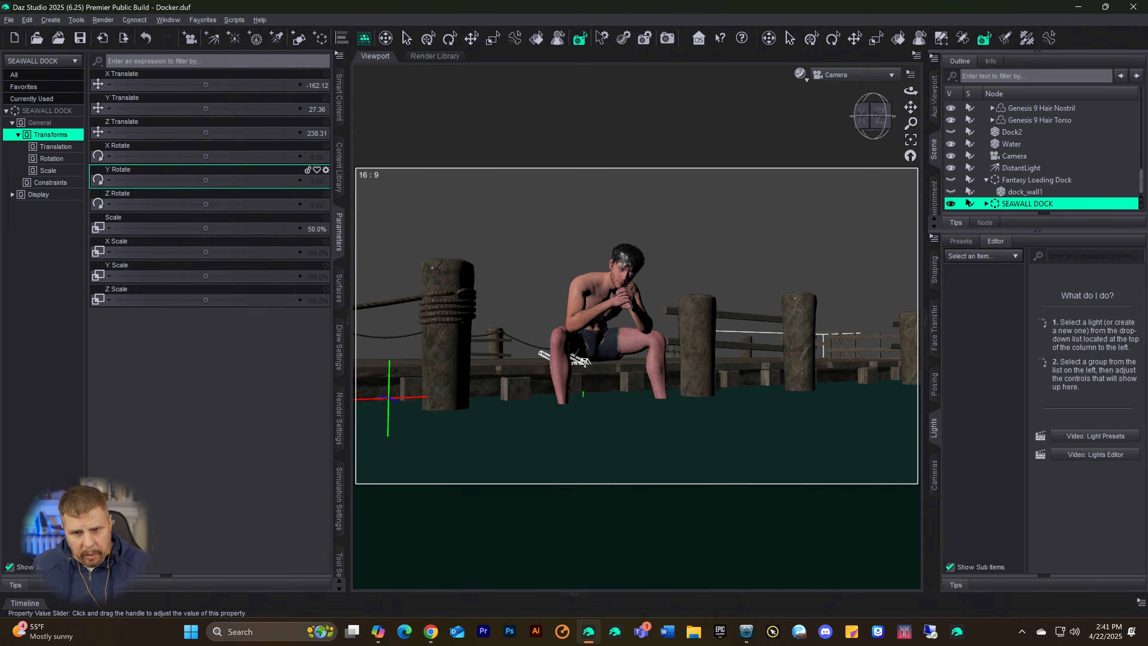
Step: Rotate the seawall dock to -9.09 on Y, shift it to X -187.57 and Z 212.71, and preview it rendered
left_click_drag(205, 180, 176, 180)
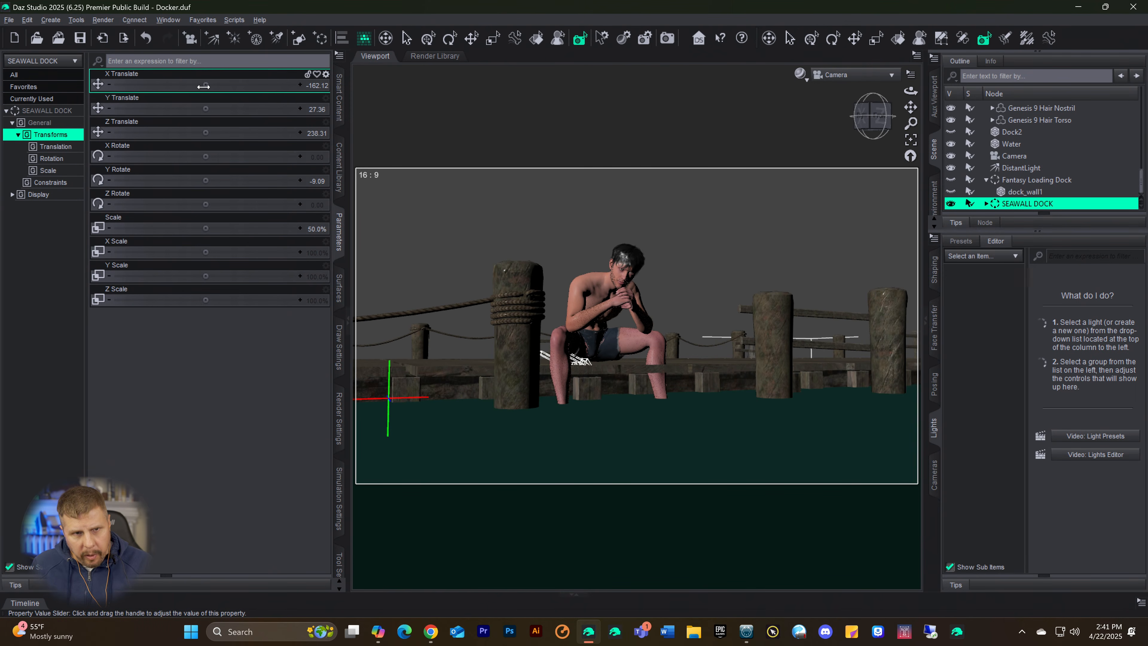
left_click_drag(204, 87, 182, 86)
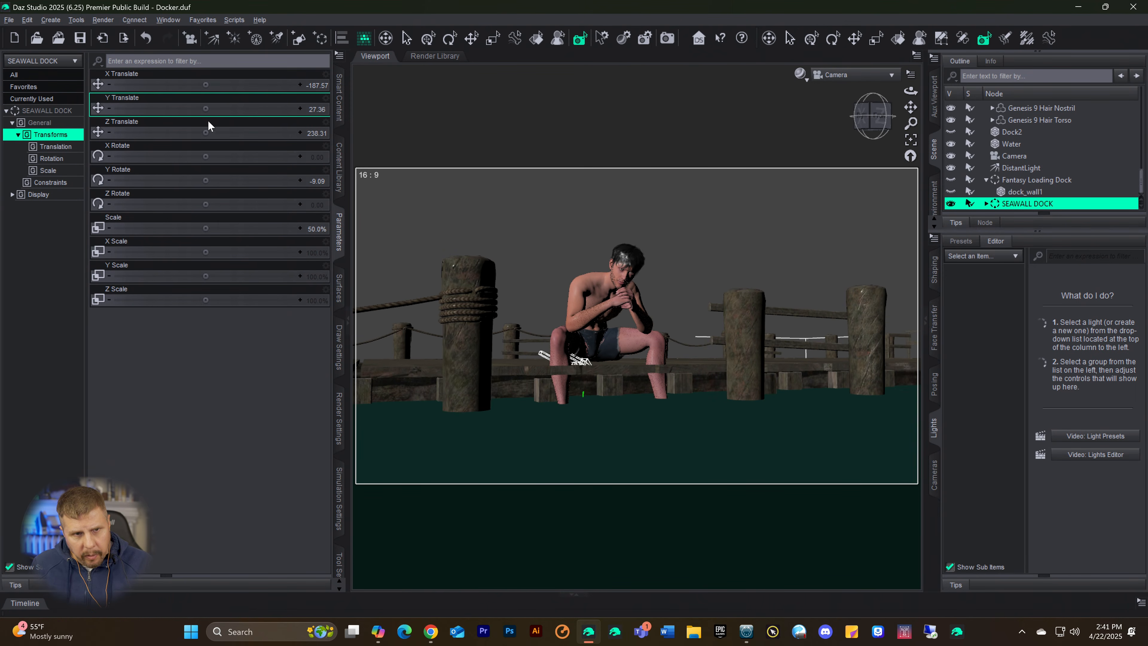
left_click_drag(208, 127, 173, 127)
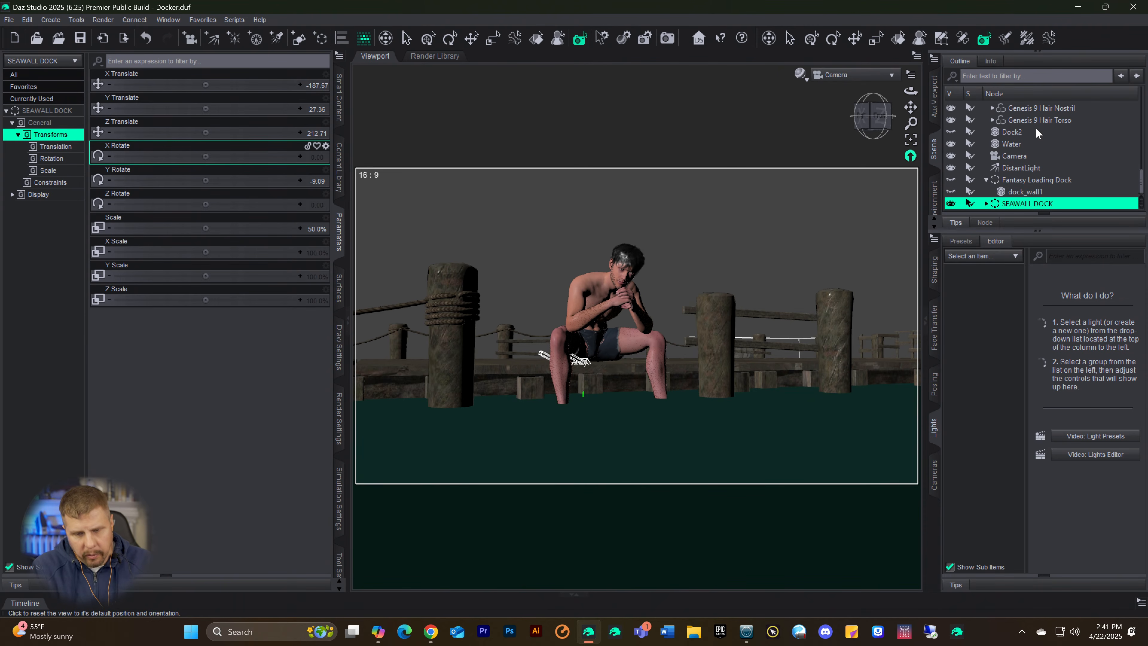
key("ctrl+0")
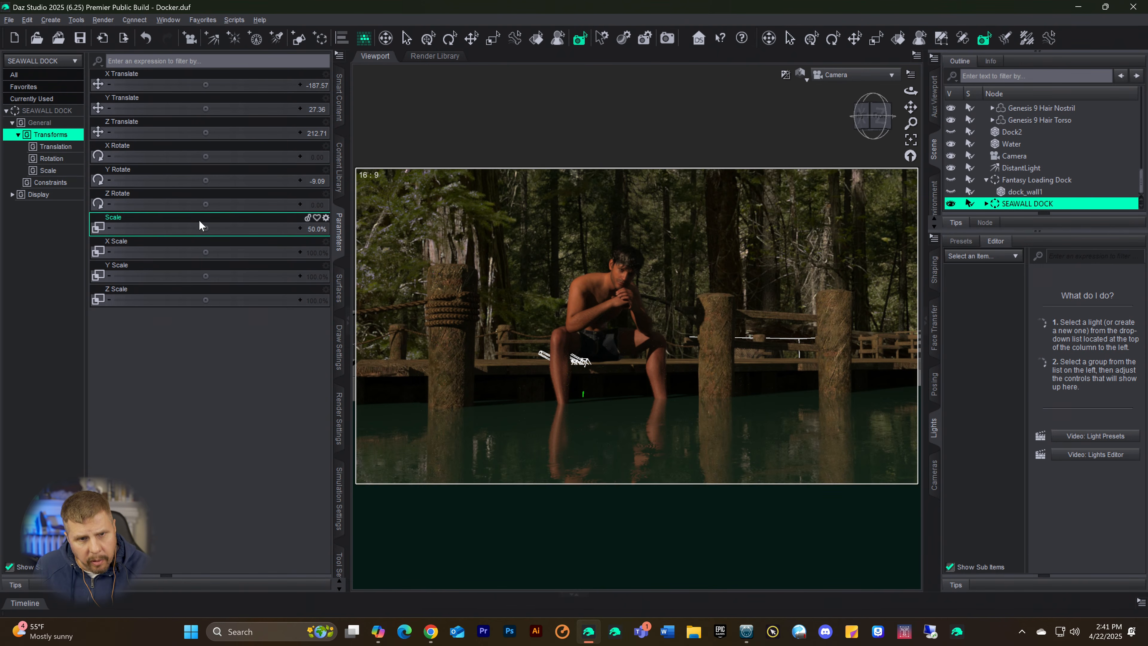
Step: Expand SEAWALL DOCK and psv_dock in the scene hierarchy and select all child parts from psv_dockpoles through psv_post1
left_click(339, 288)
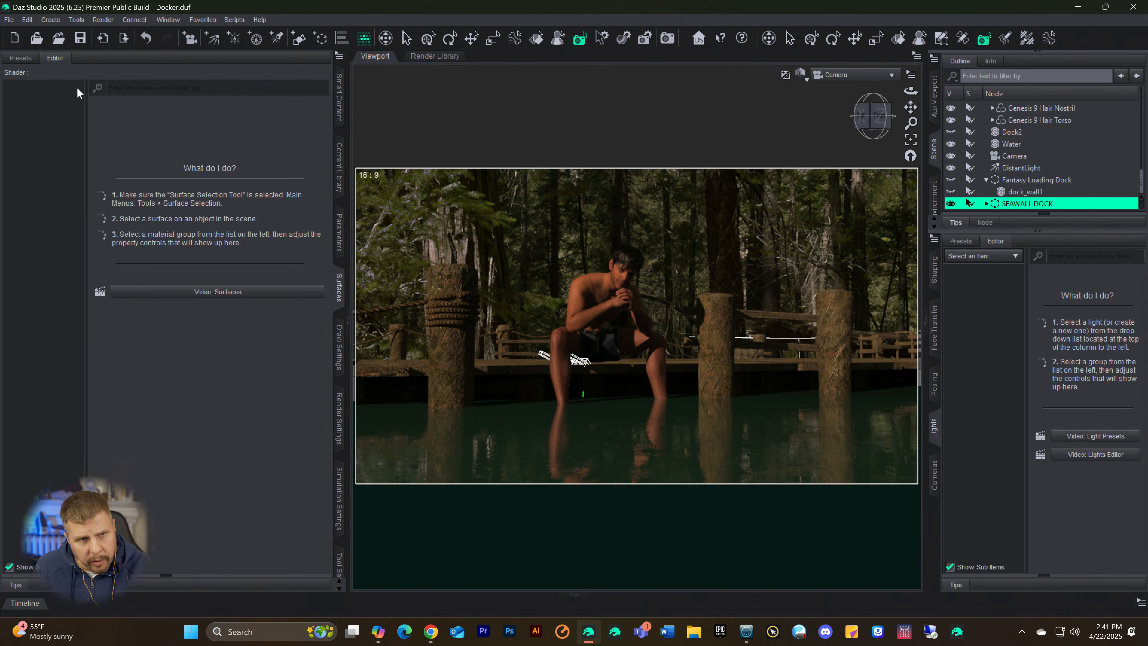
left_click(20, 60)
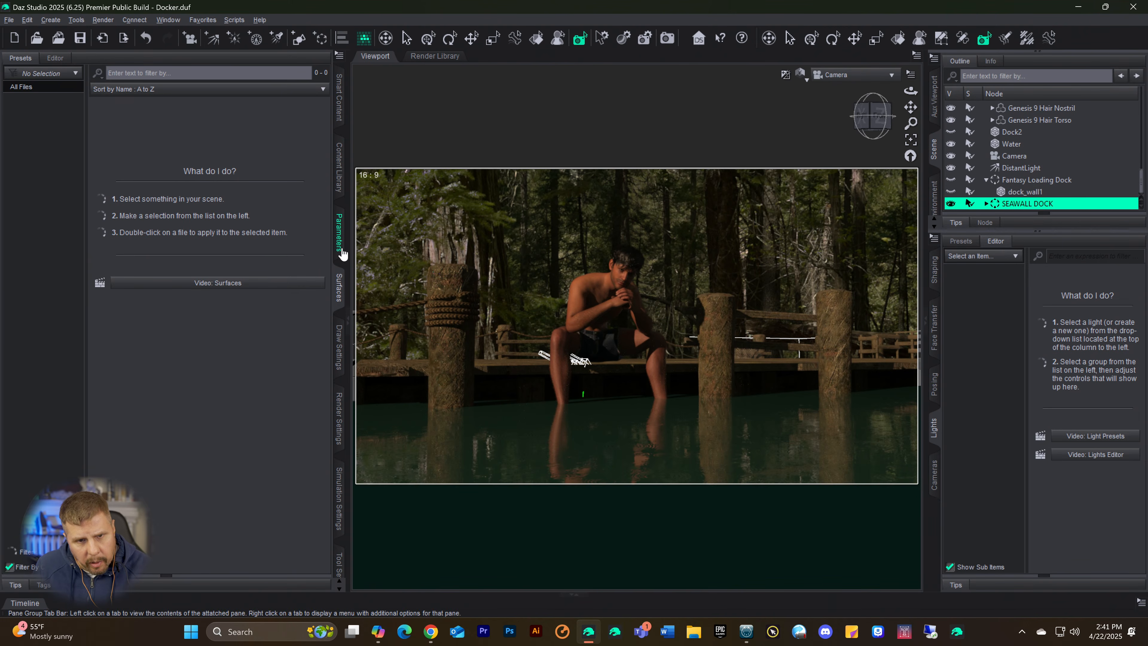
left_click(987, 205)
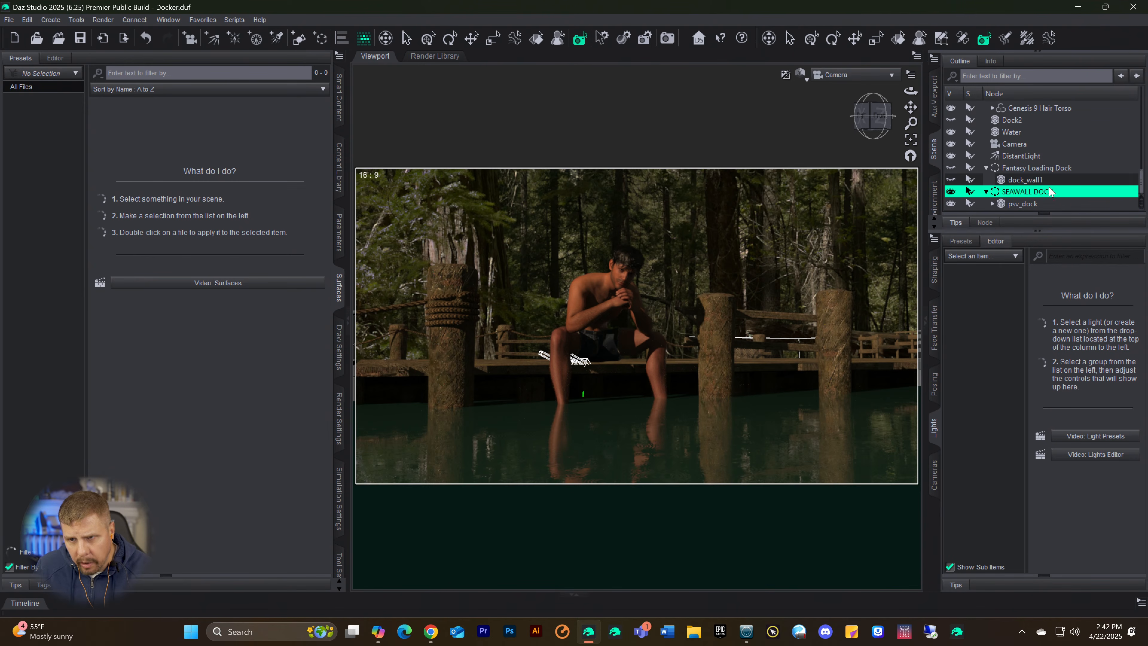
left_click(1017, 205)
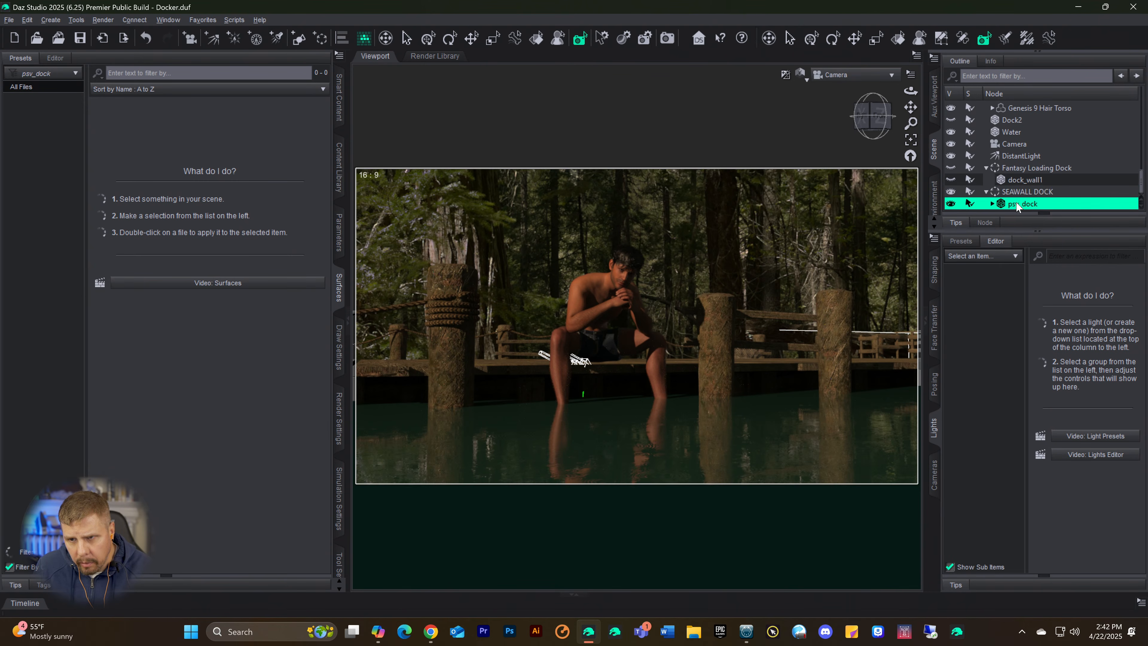
left_click(993, 204)
scroll(1046, 195, "down", 3)
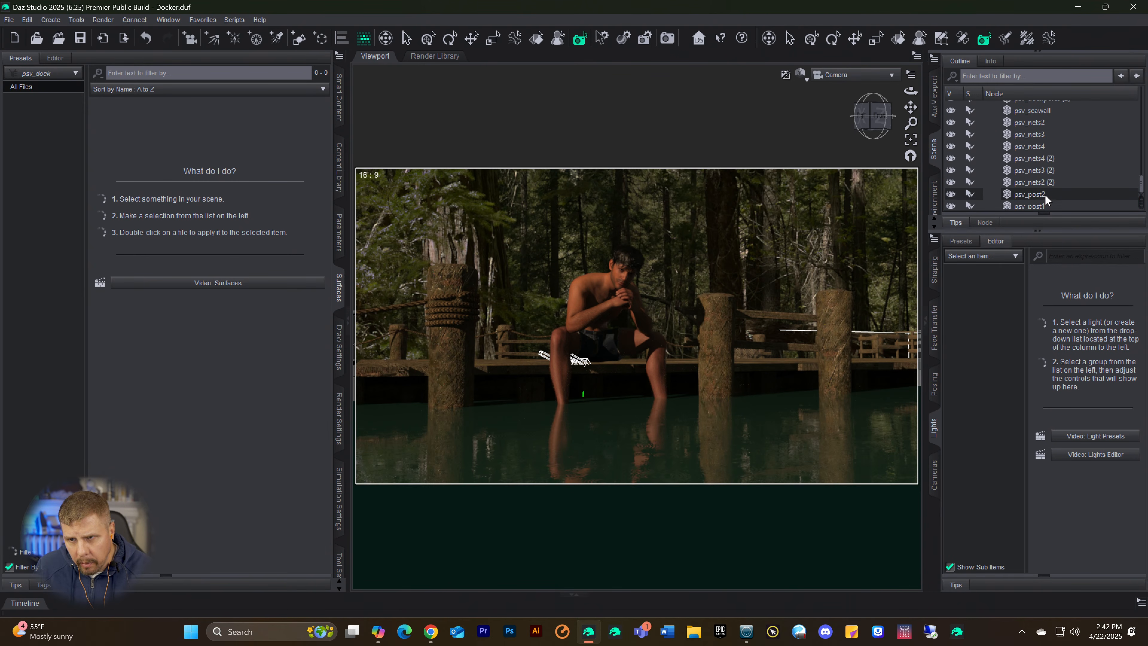
scroll(1044, 192, "up", 3)
left_click(1030, 185)
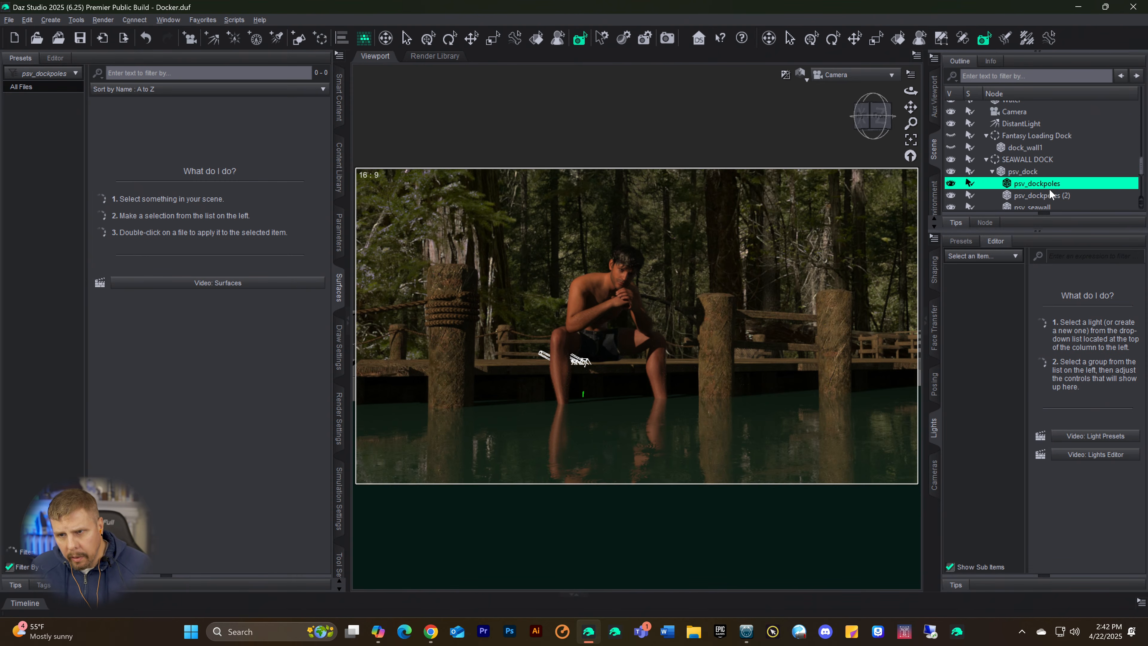
scroll(1050, 195, "down", 3)
left_click(1030, 203, "shift")
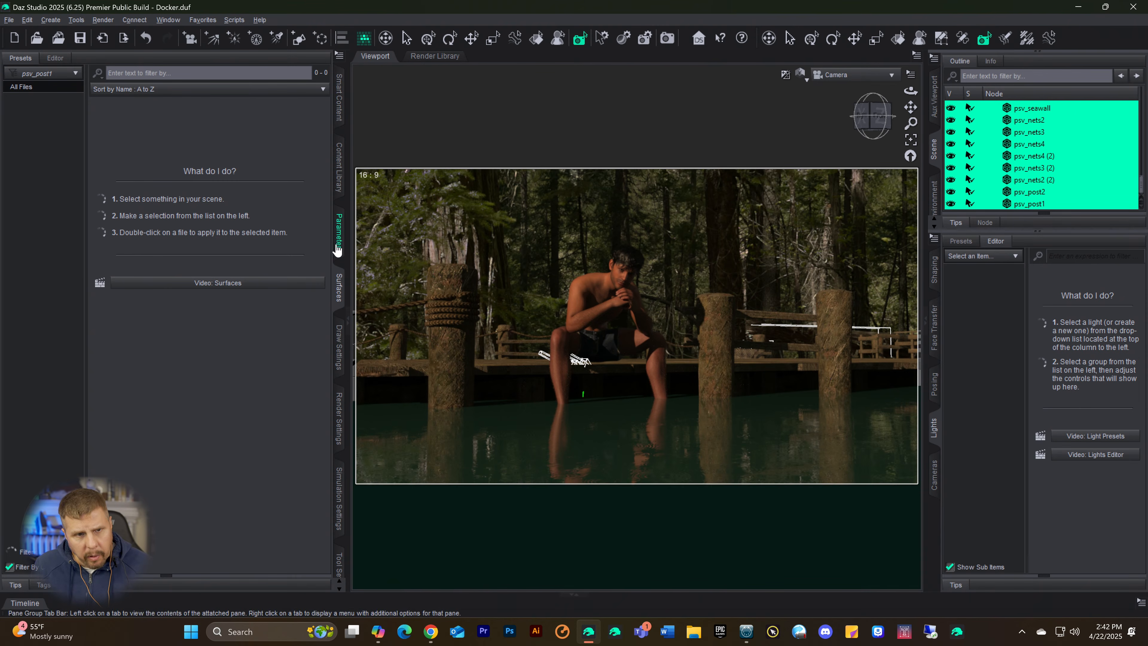
Step: Check the parameters of all selected dock parts and browse their available surface preset files
left_click(28, 86)
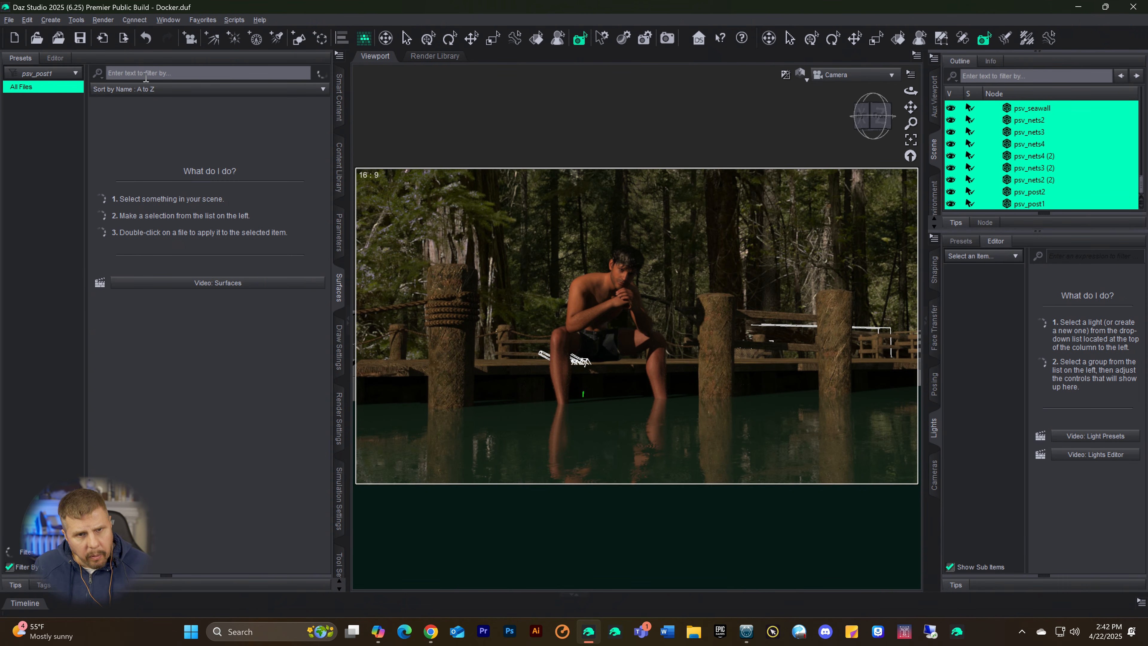
left_click(340, 245)
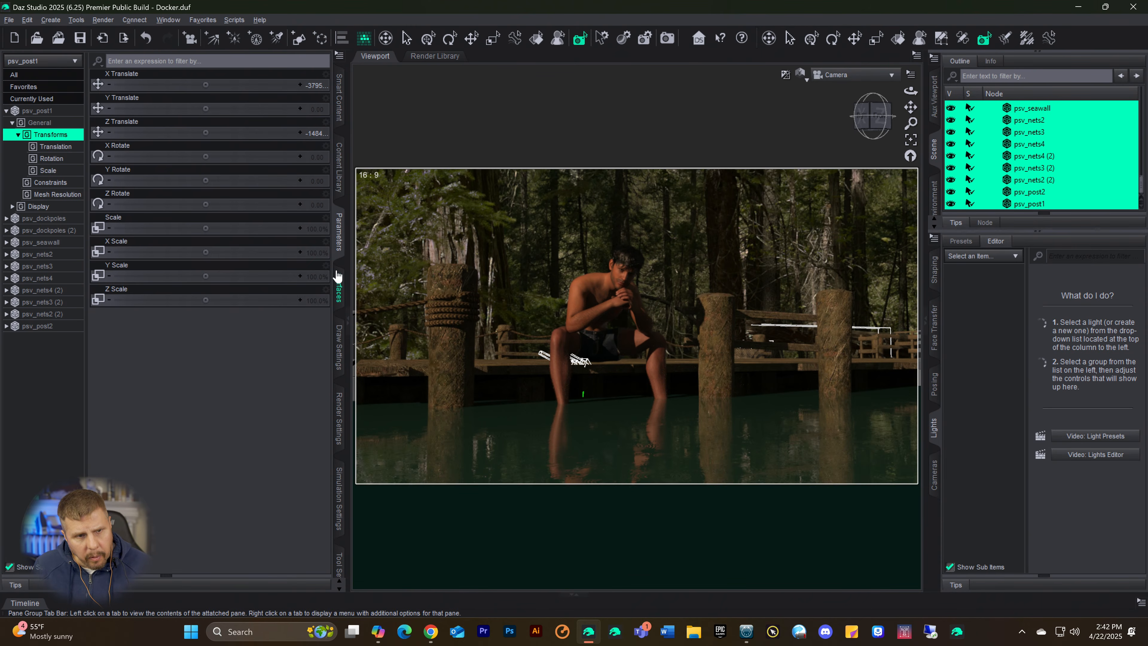
left_click(27, 113)
left_click(36, 325, "shift")
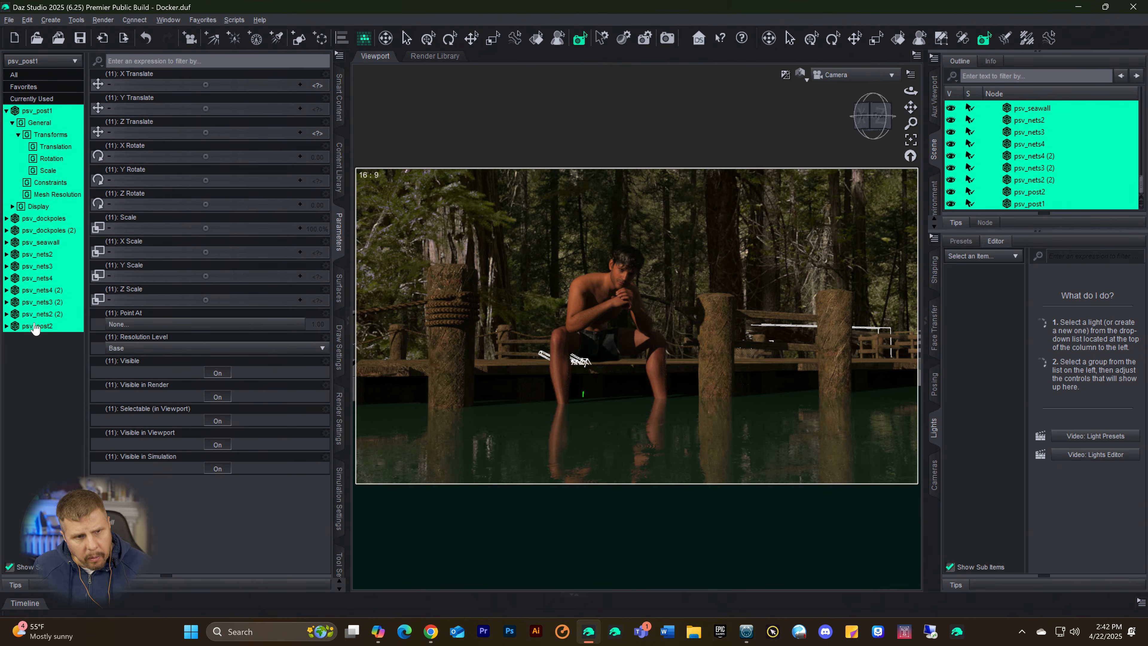
left_click(339, 288)
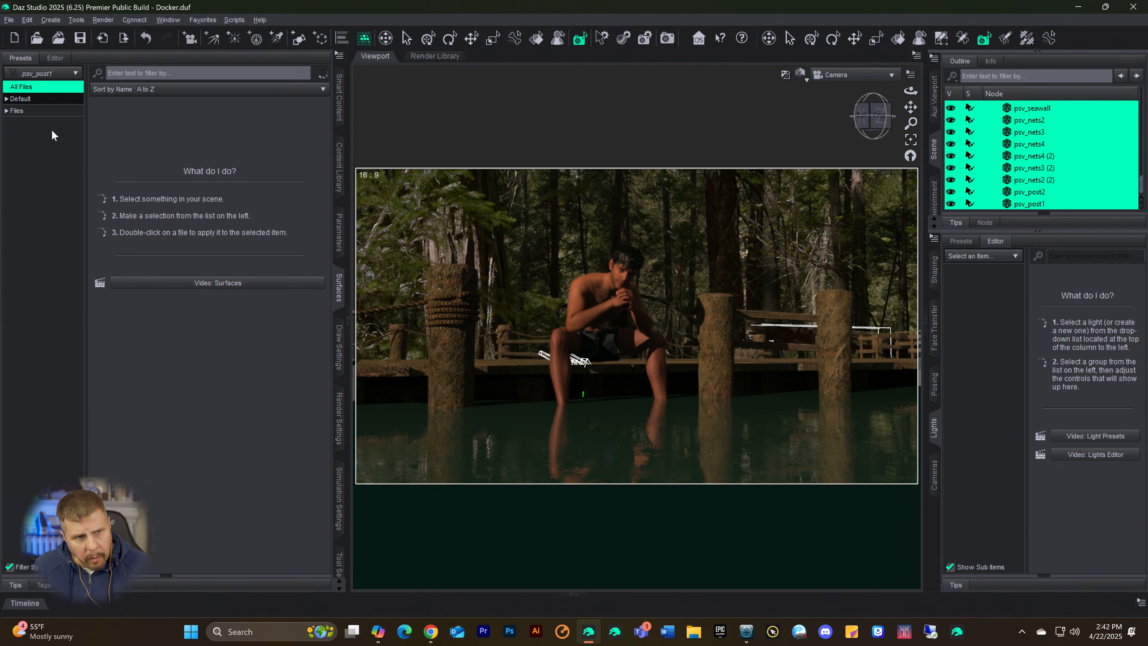
left_click(16, 112)
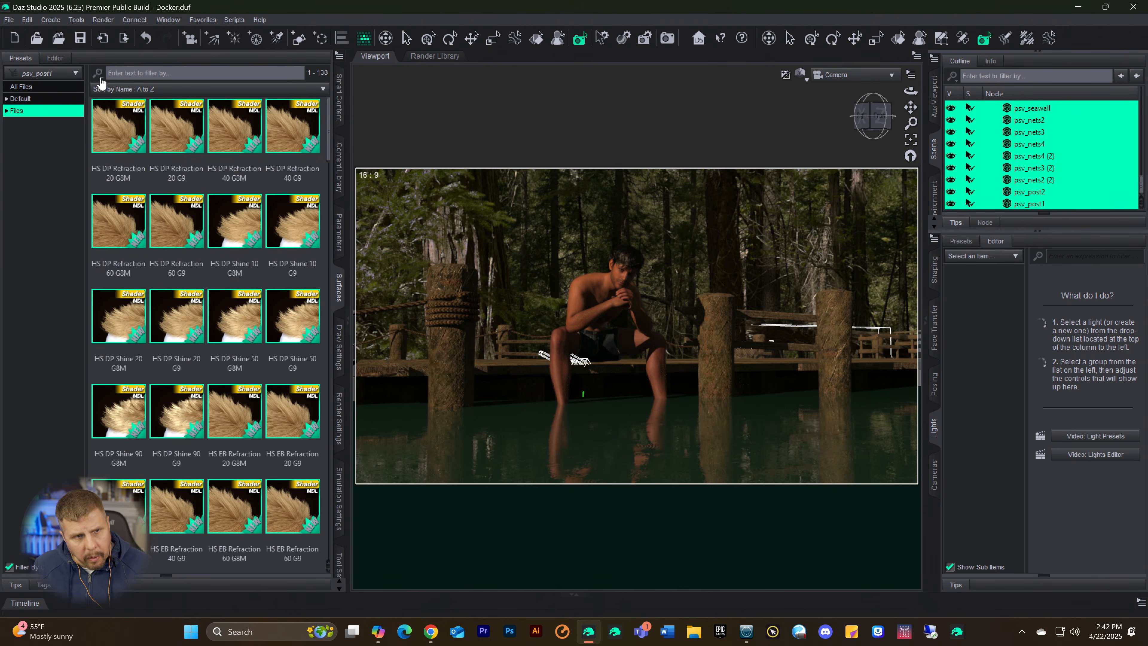
Step: Select the surfaces of every part from psv_dockpoles to psv_seawall and darken their Base Color to #b5b6b6
left_click(55, 59)
left_click(28, 123)
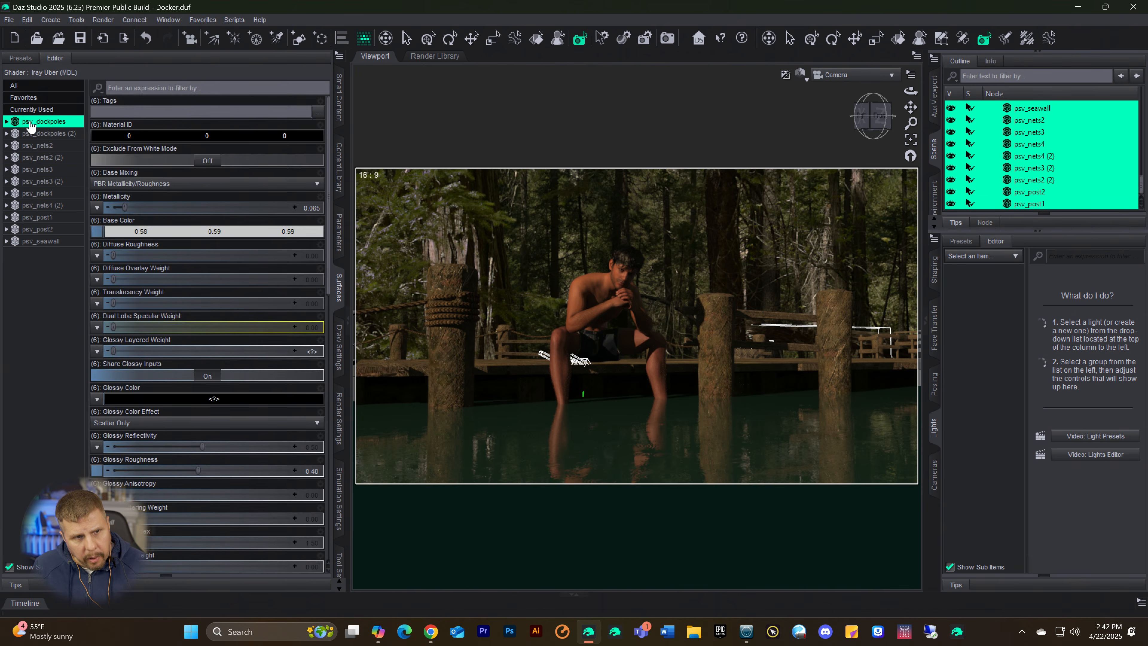
left_click(33, 245, "shift")
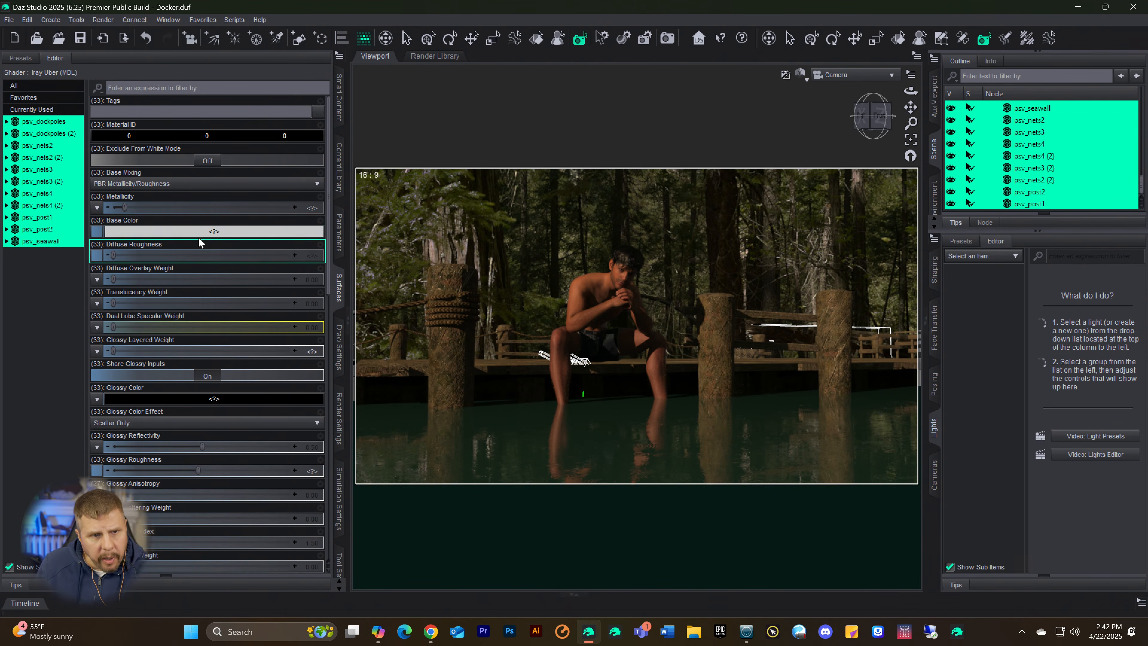
left_click(213, 235)
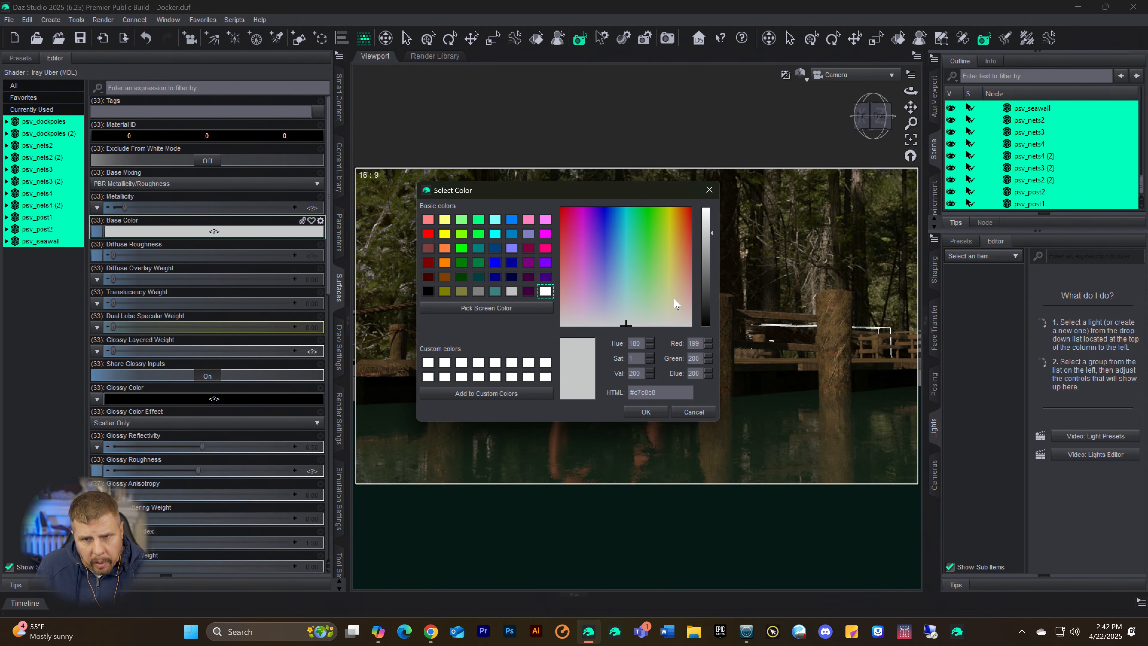
left_click_drag(705, 244, 704, 242)
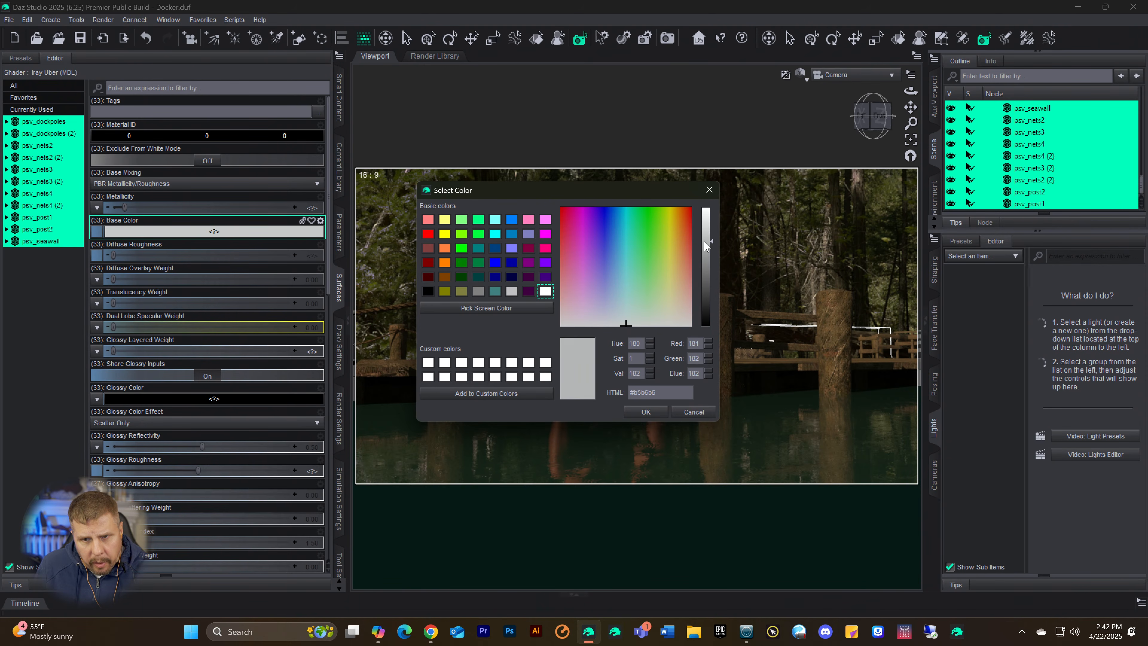
left_click(642, 411)
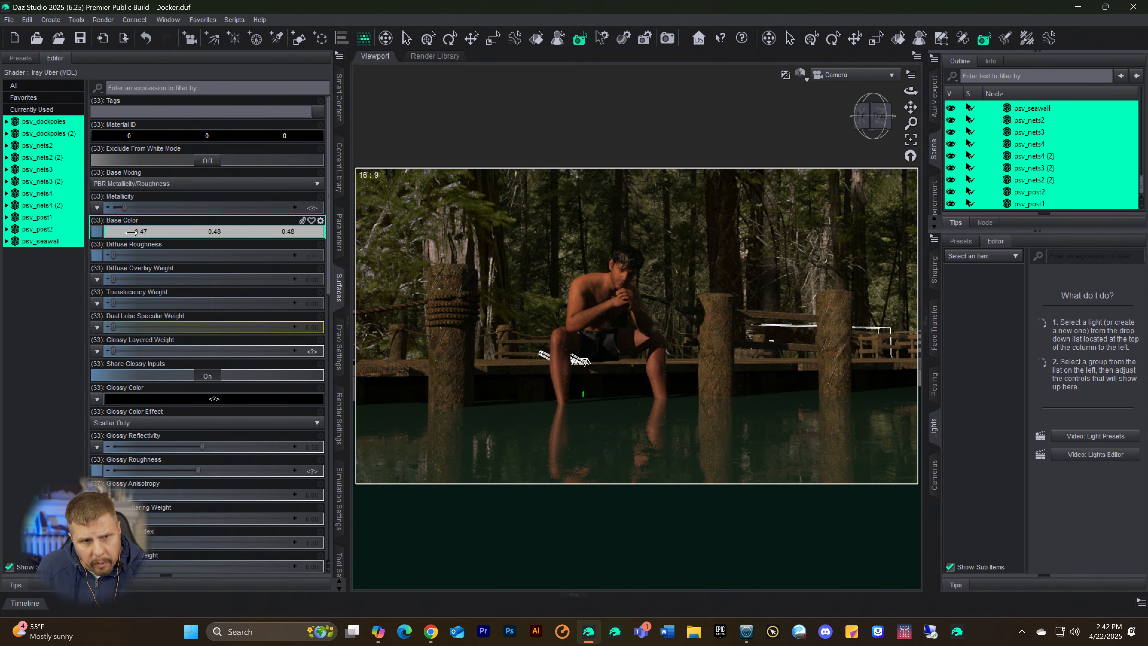
Step: Tint the selected dock surfaces' Base Color to 0.32, 0.37, 0.48 and return the viewport to texture-shaded display
left_click_drag(74, 234, 18, 234)
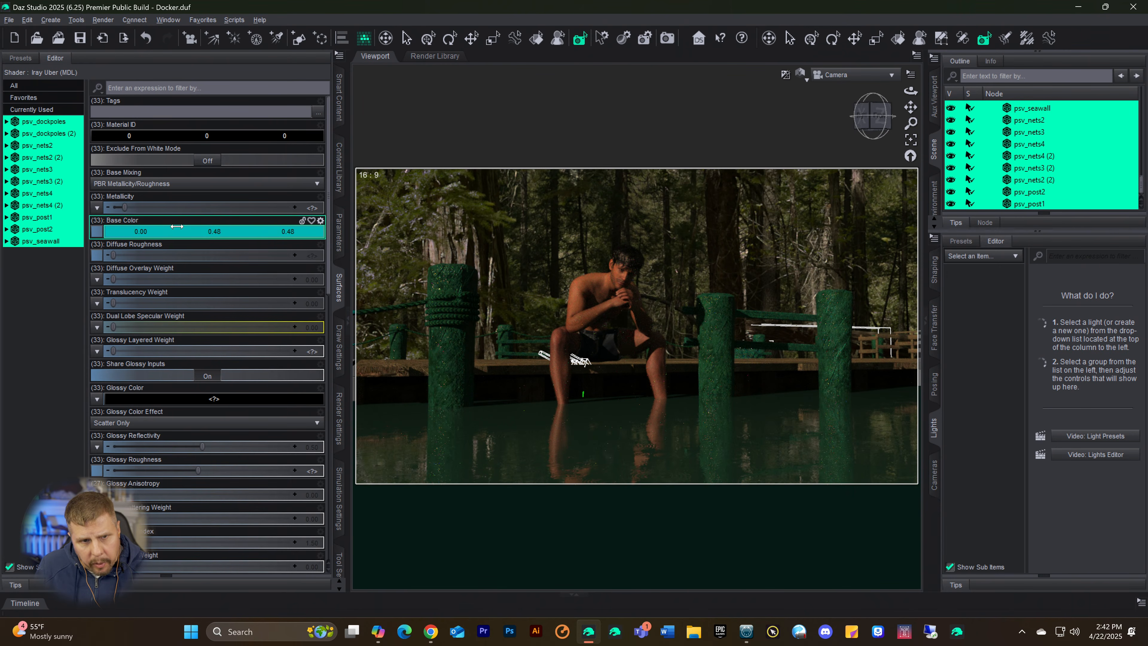
left_click_drag(176, 226, 120, 225)
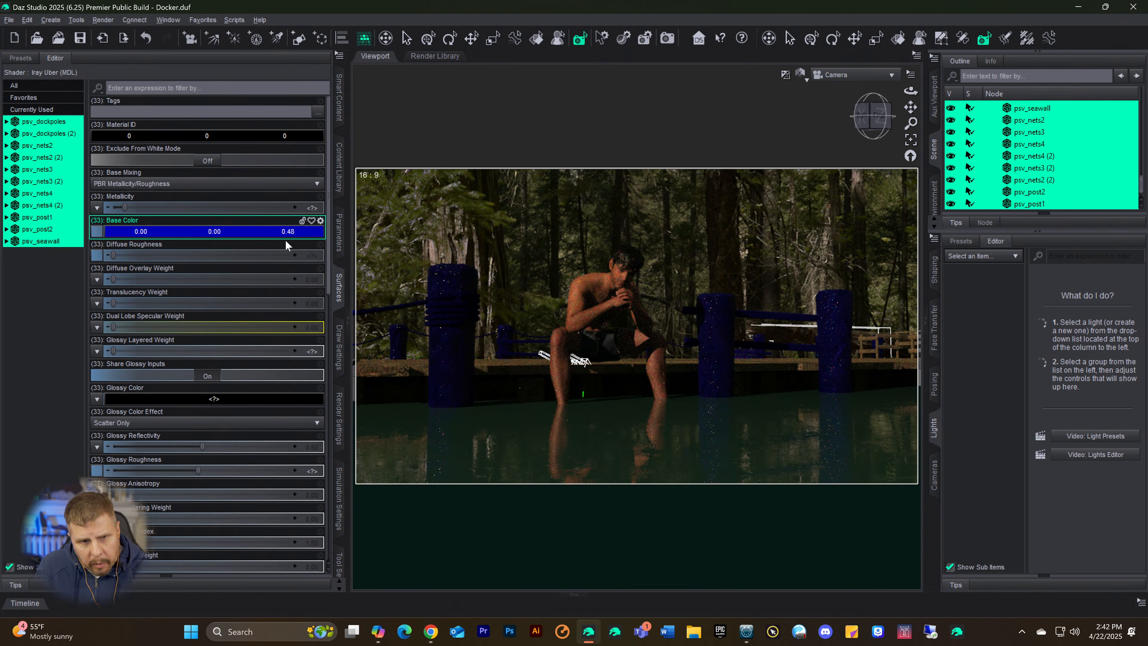
left_click_drag(235, 232, 255, 234)
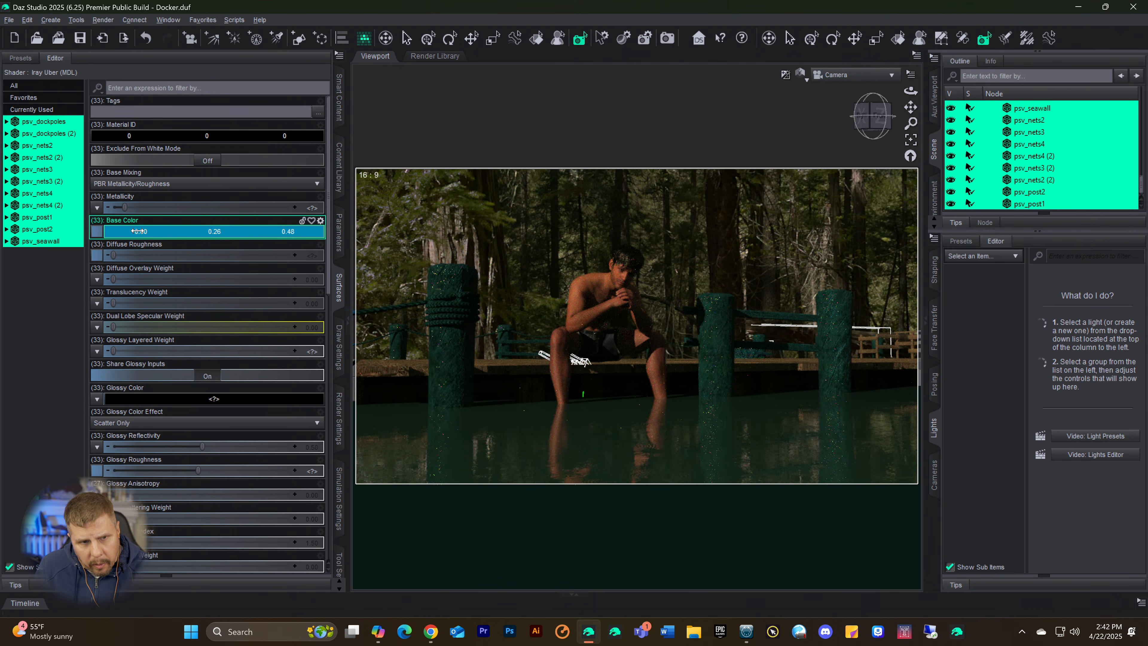
mouse_move(121, 223)
left_mouse_down()
mouse_move(163, 231)
mouse_move(138, 231)
left_mouse_up()
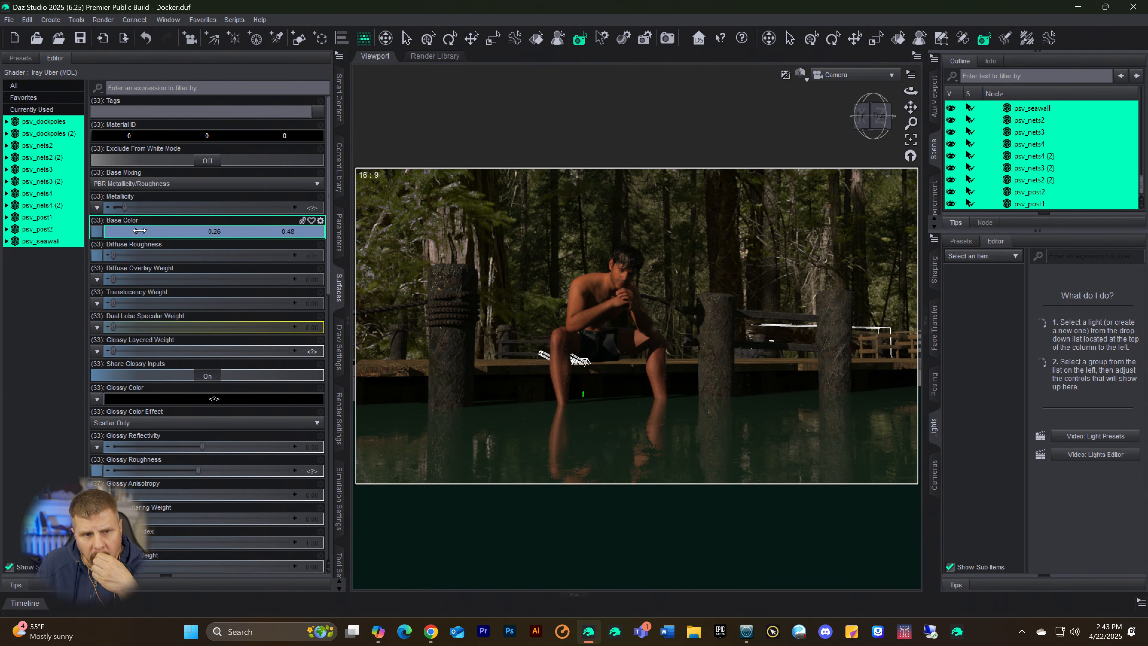
left_click_drag(139, 231, 144, 232)
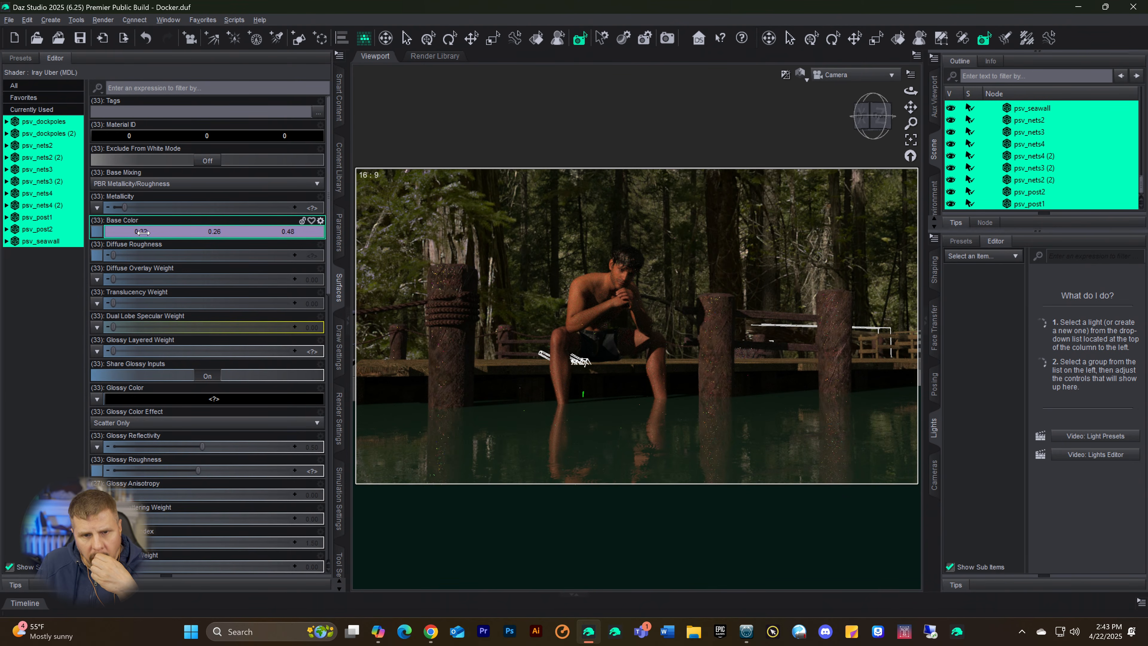
left_click_drag(219, 231, 213, 232)
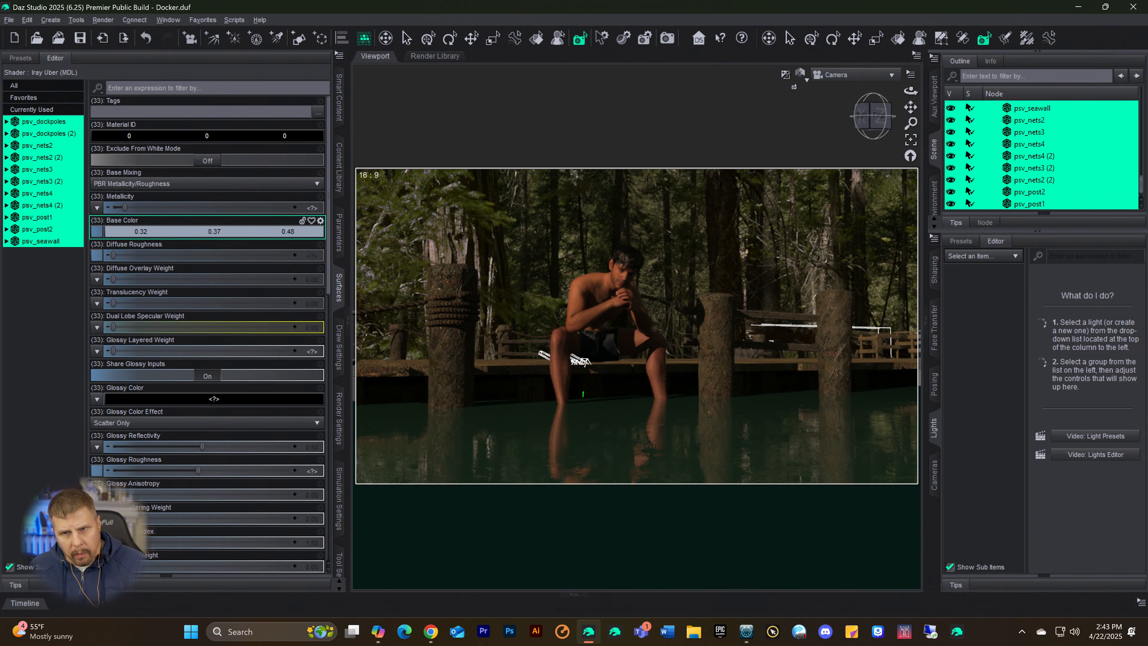
key("ctrl+9")
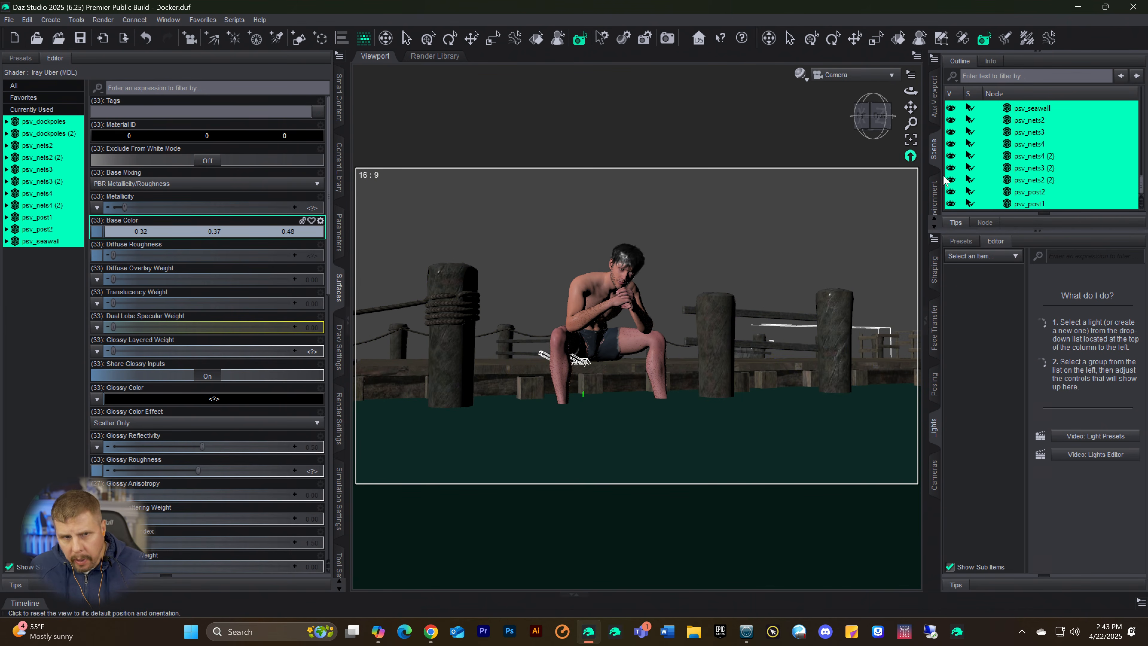
Step: Lower the selected dock parts to a Y Translate of about -25.23 and raise psv_dock to a Y Translate of about 10.57
left_click(335, 224)
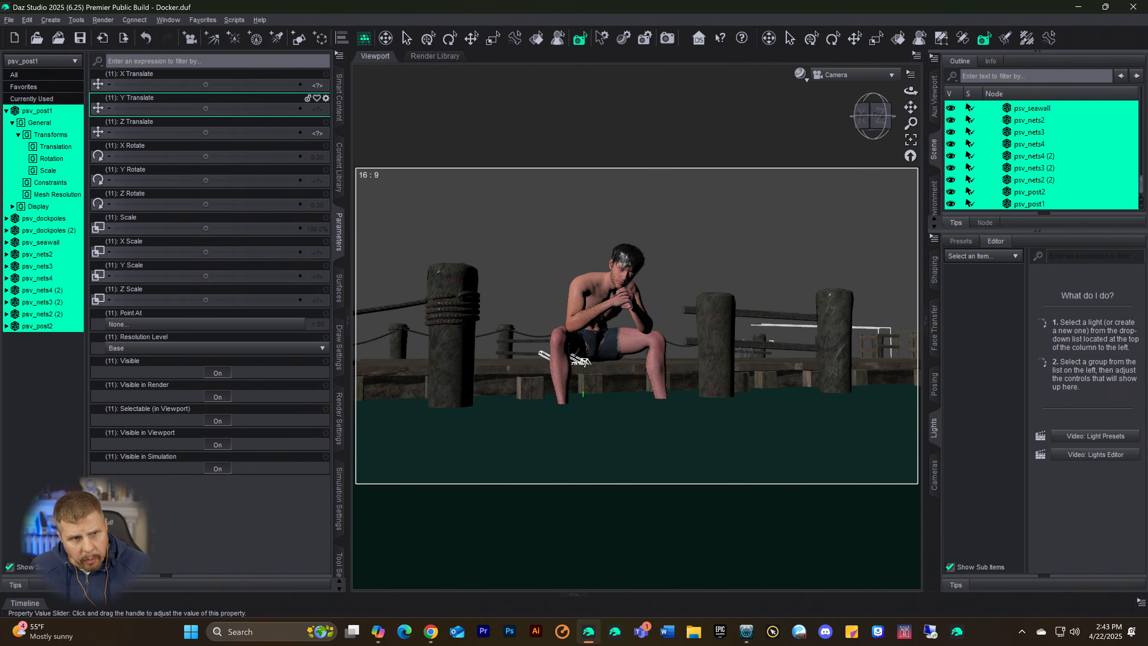
mouse_move(205, 109)
left_mouse_down()
mouse_move(230, 108)
mouse_move(168, 109)
mouse_move(205, 109)
left_mouse_up()
scroll(1054, 167, "up", 8)
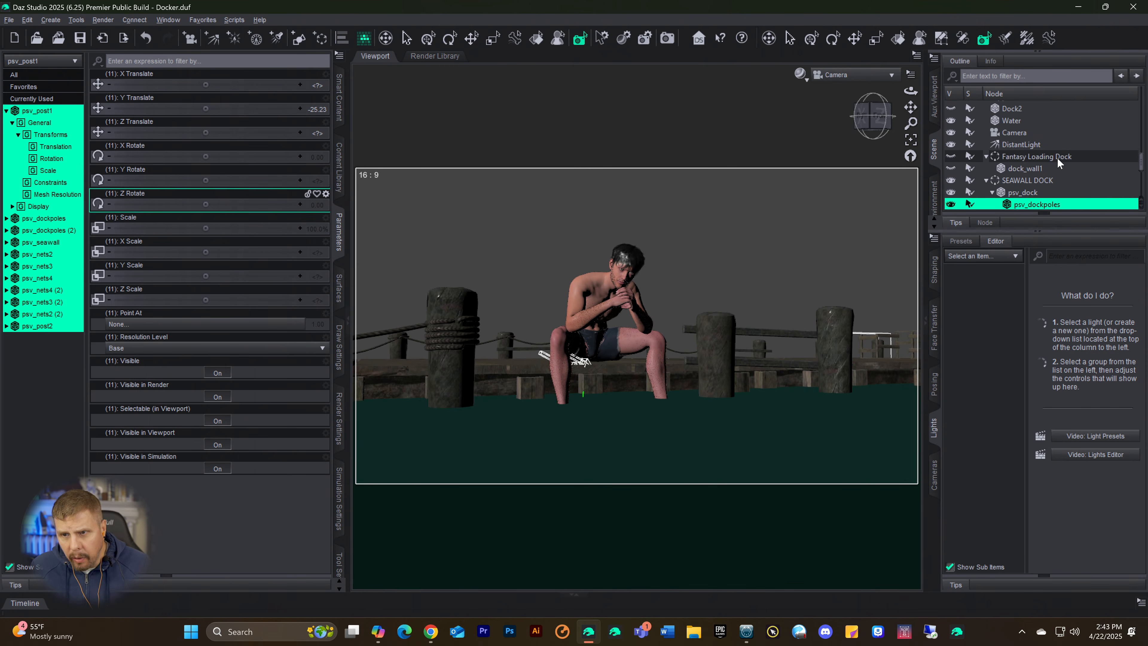
scroll(1055, 167, "down", 3)
left_click(1023, 136)
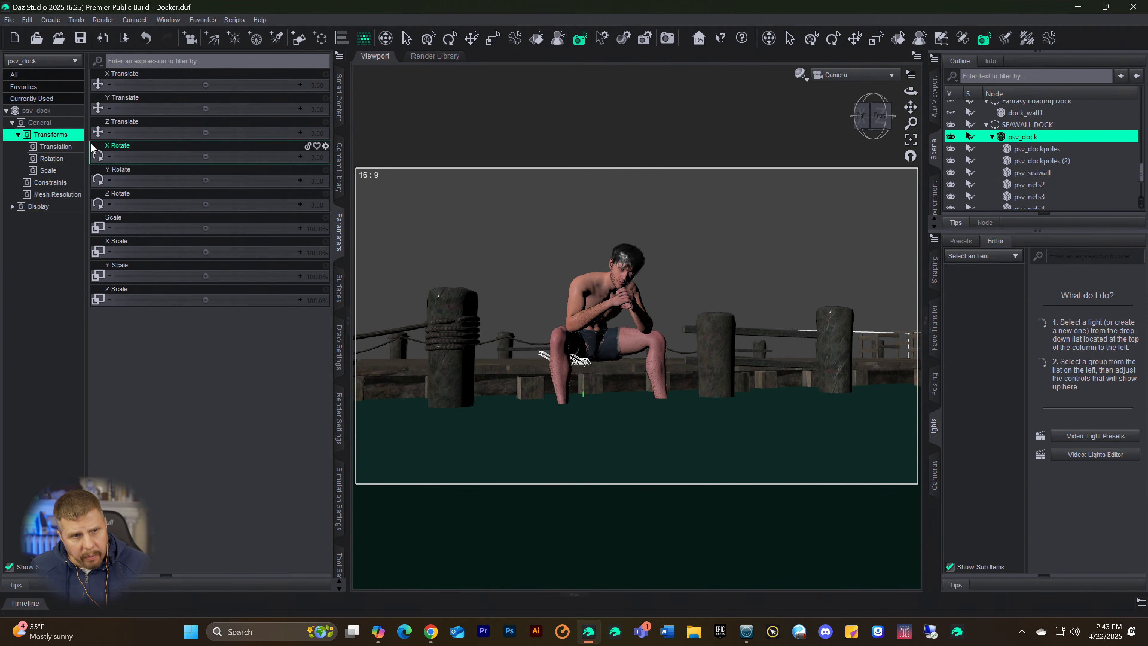
left_click_drag(207, 108, 231, 108)
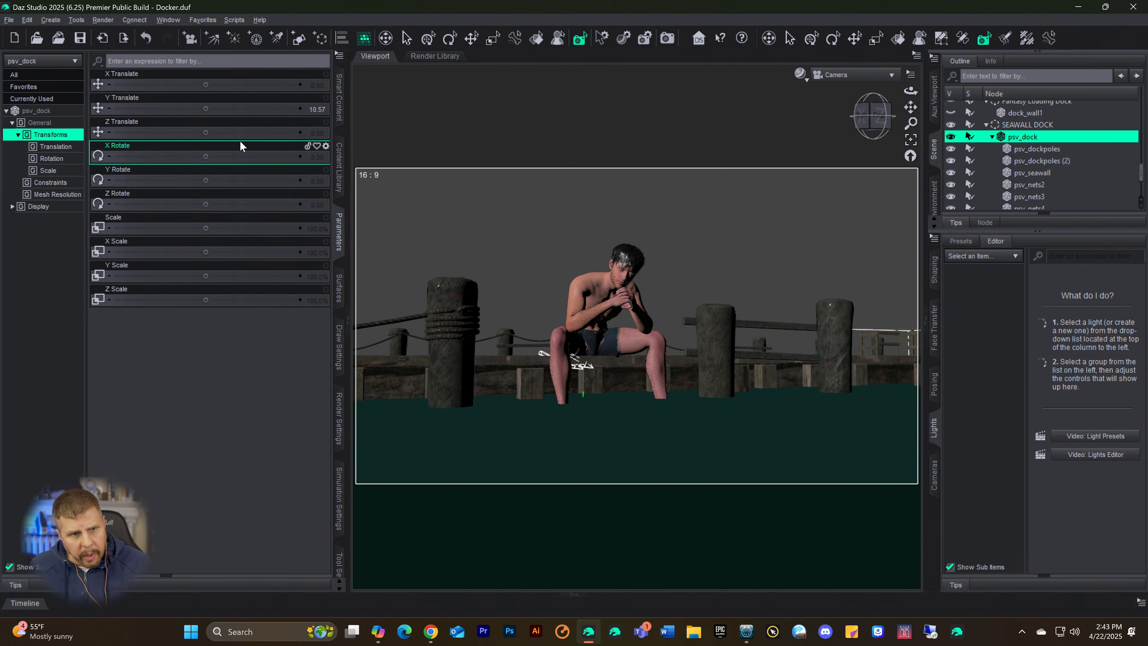
Step: Tint the Base Color of psv_dock's surfaces to 0.41, 0.48, 0.59 and preview the scene in Iray
left_click(42, 111)
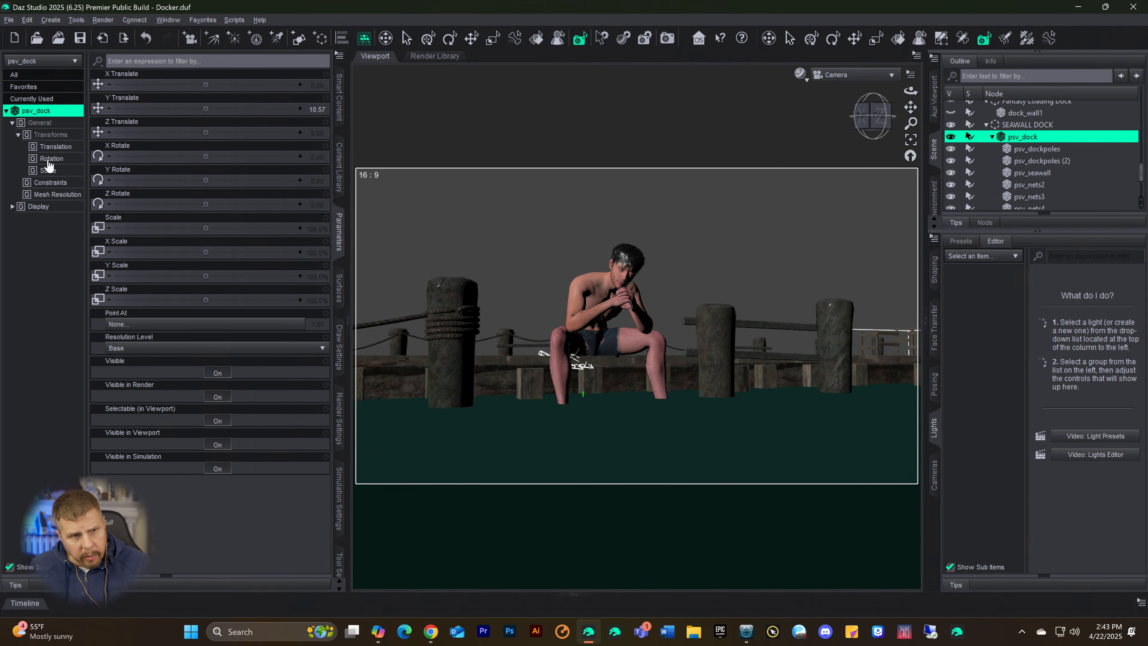
left_click(339, 277)
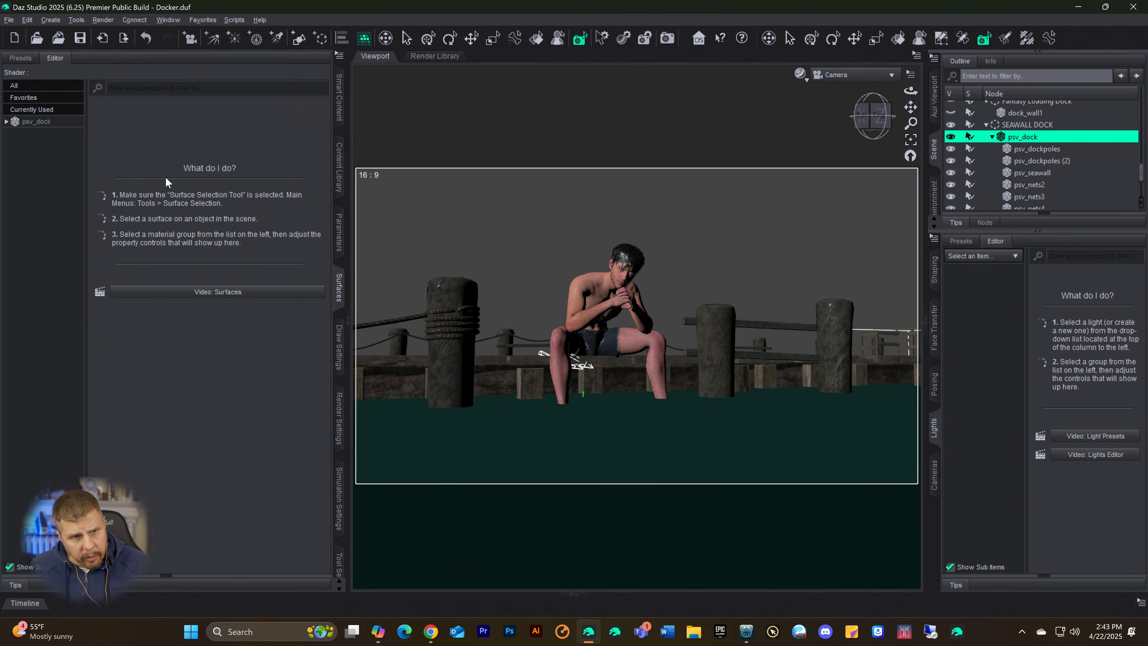
left_click(59, 130)
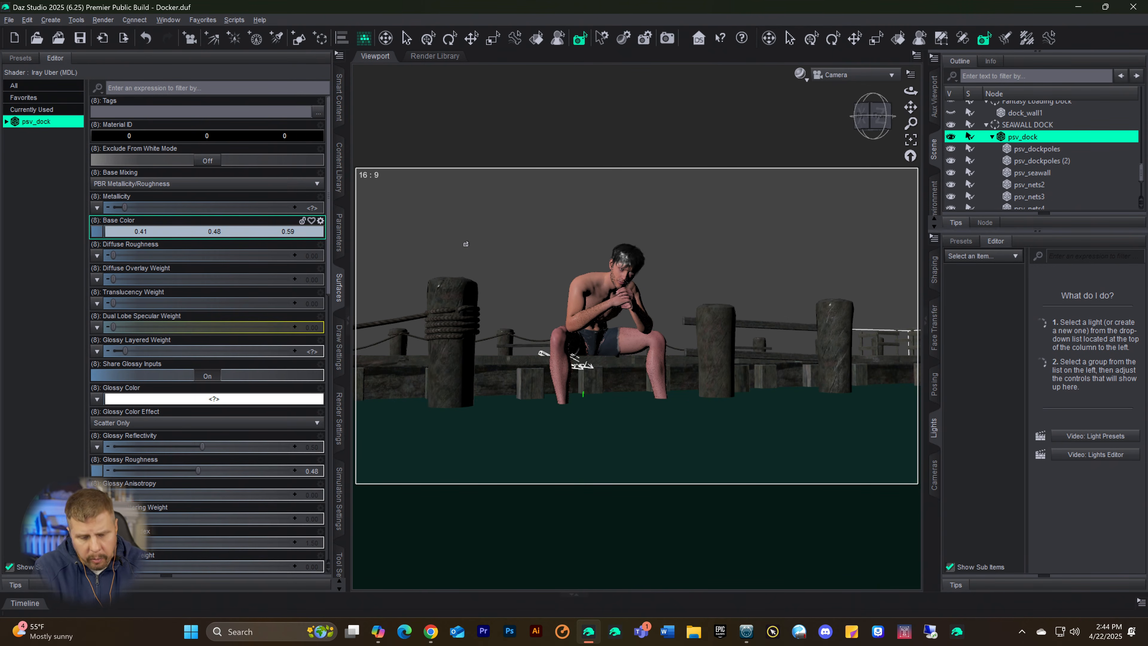
key("ctrl+0")
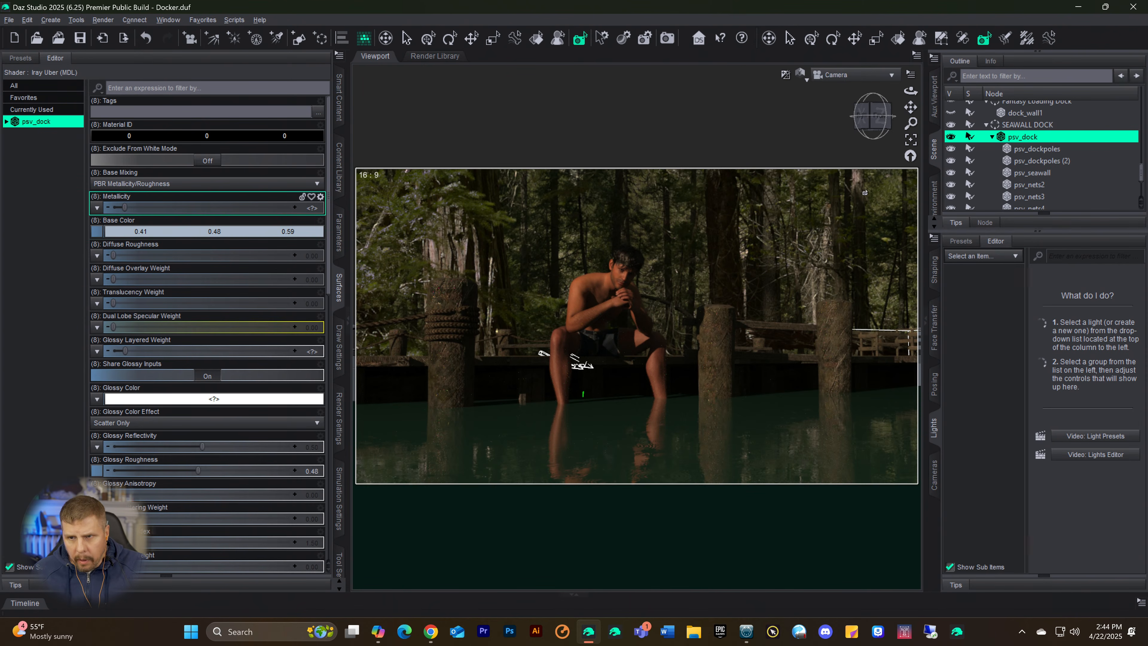
Step: Move the SEAWALL DOCK group to an X Translate of about -175.78 and save the scene
left_click(1035, 126)
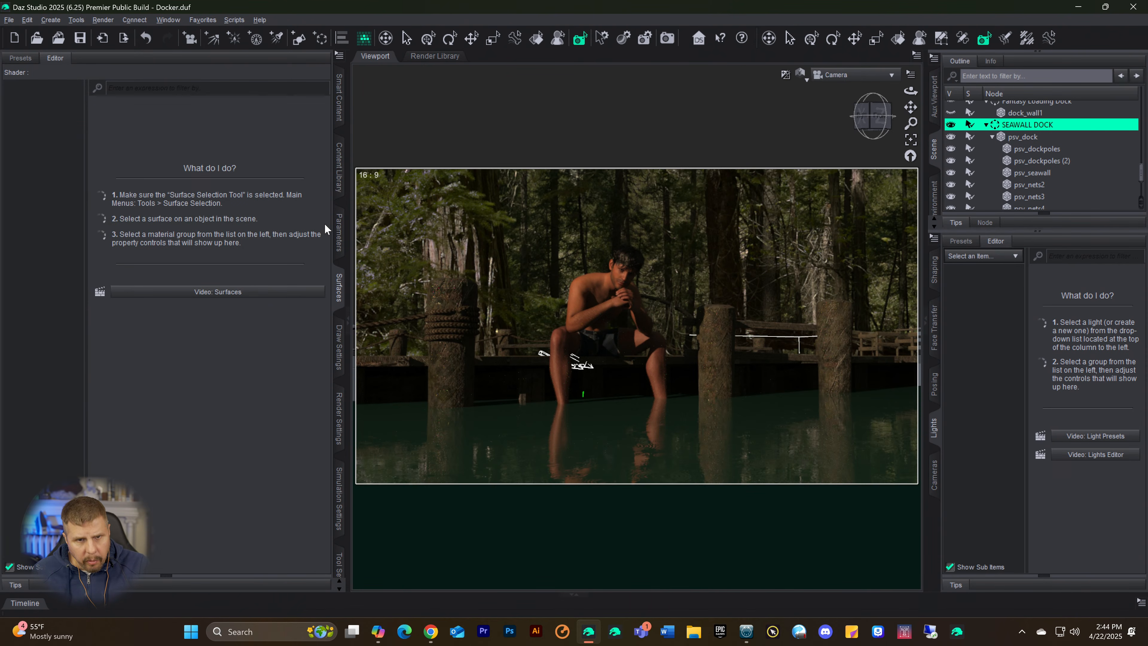
left_click(339, 231)
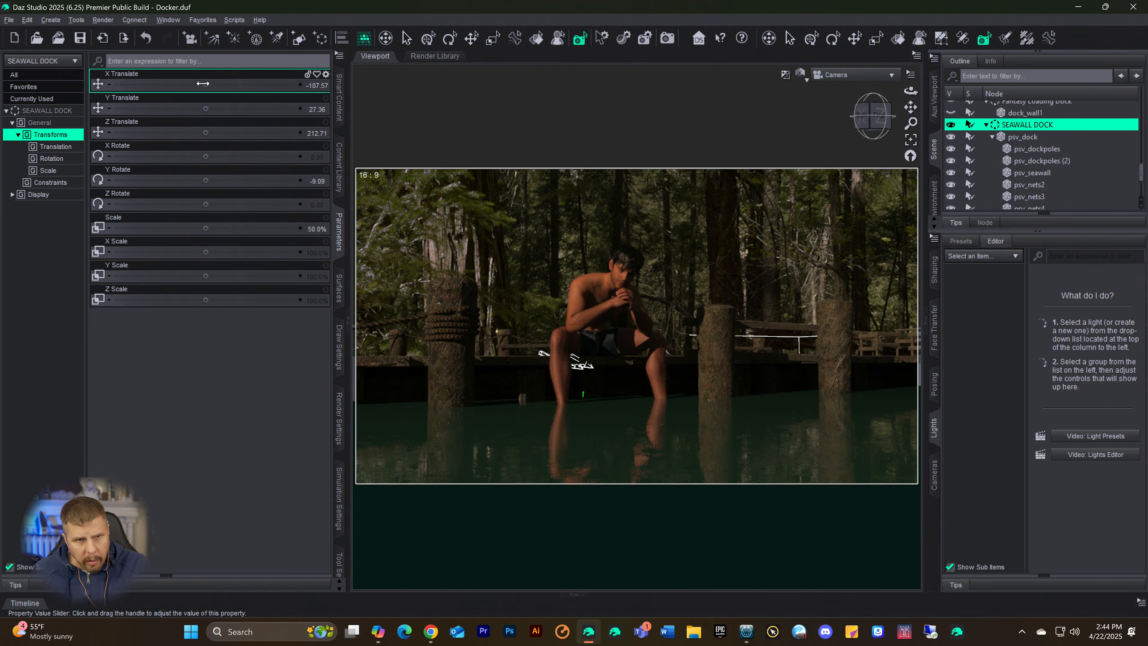
mouse_move(206, 85)
left_mouse_down()
mouse_move(231, 85)
mouse_move(197, 85)
left_mouse_up()
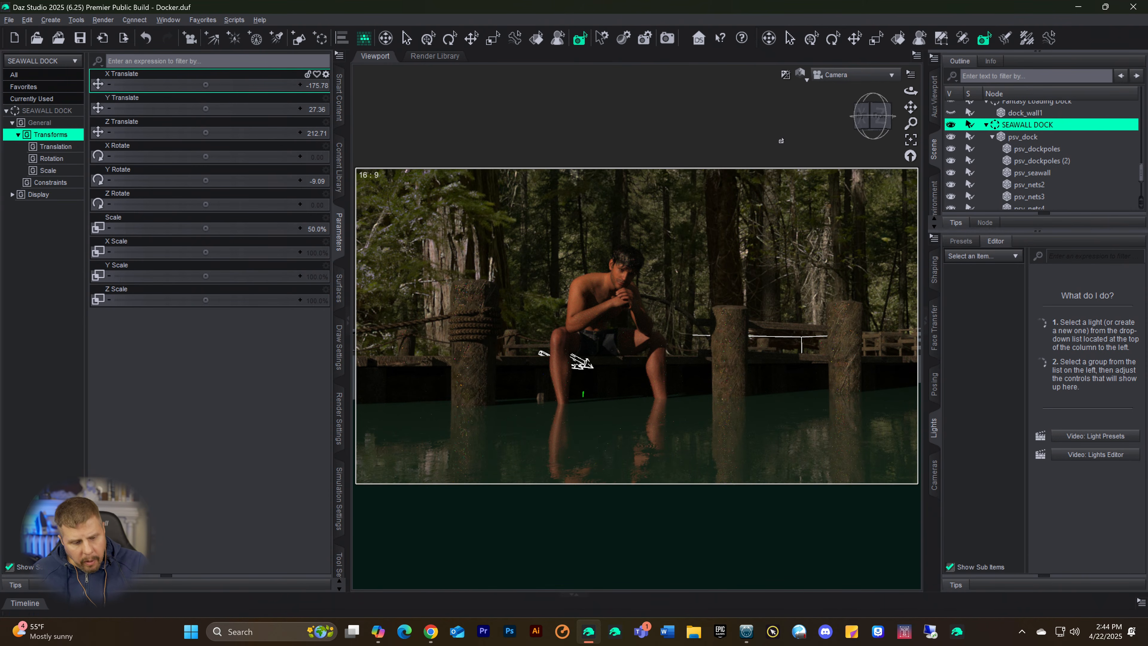
key("ctrl+s")
Step: Run a test render, inspect how the dock sits around the figure and water, and cancel and close the render
key("ctrl+9")
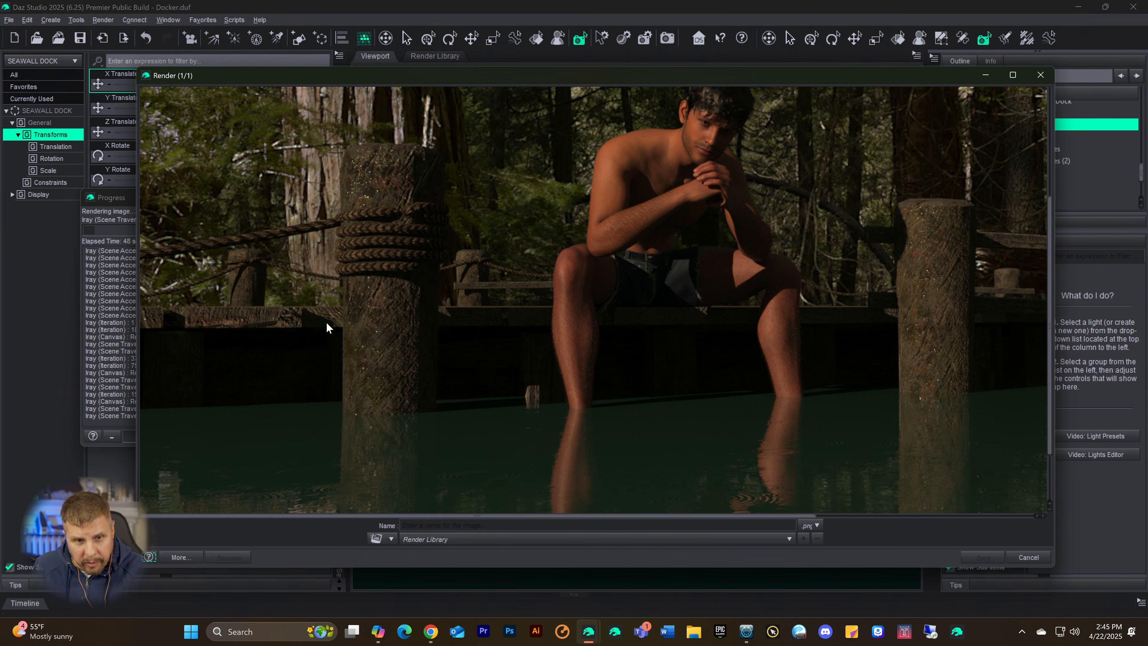
scroll(580, 369, "up", 1)
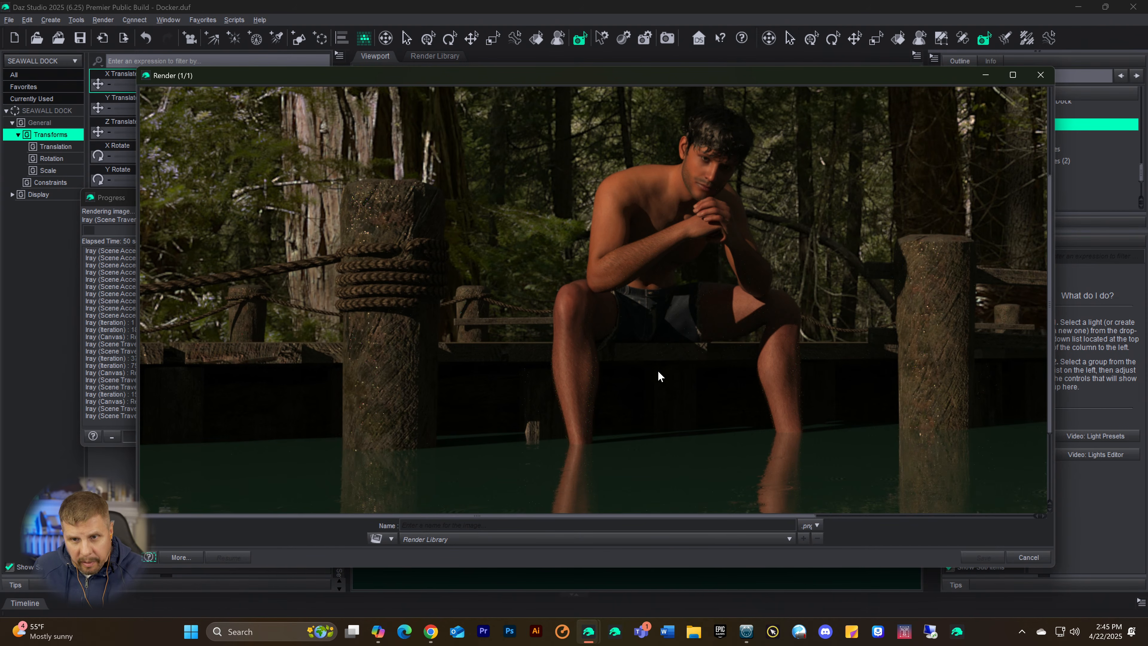
scroll(804, 372, "up", 4)
scroll(826, 371, "down", 5)
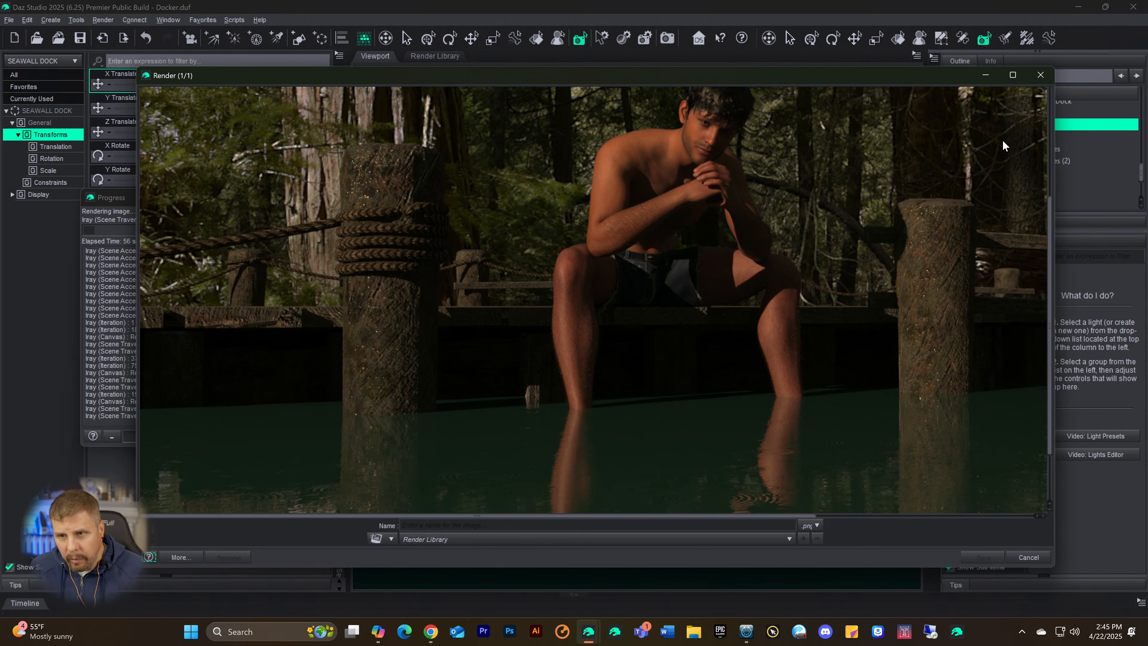
left_click(1041, 74)
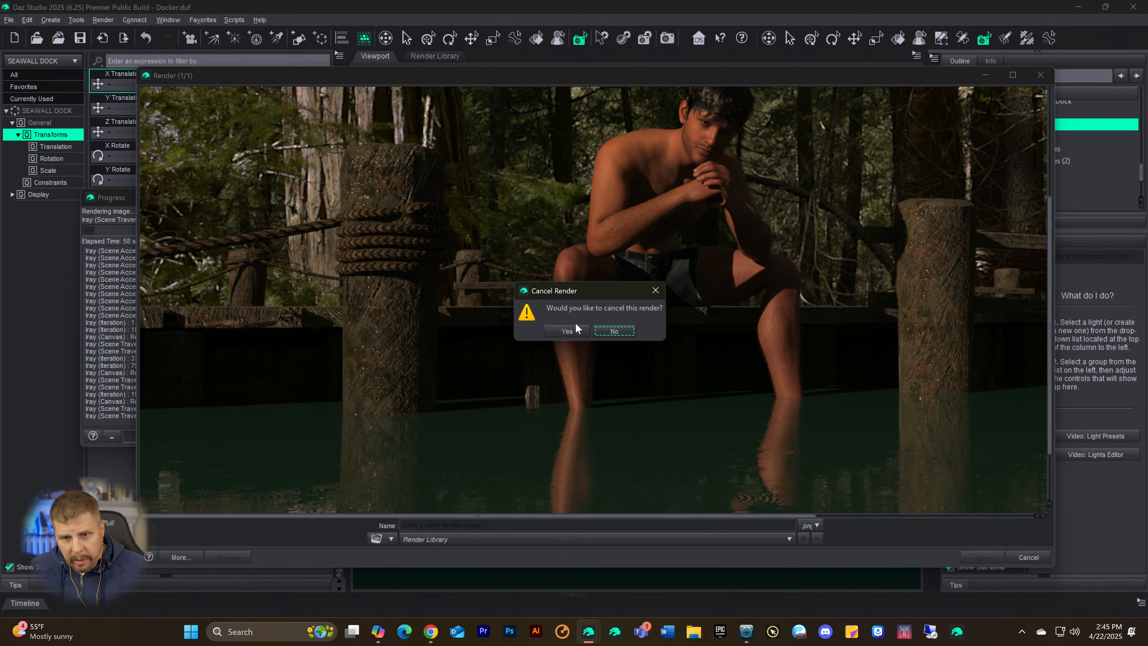
left_click(567, 331)
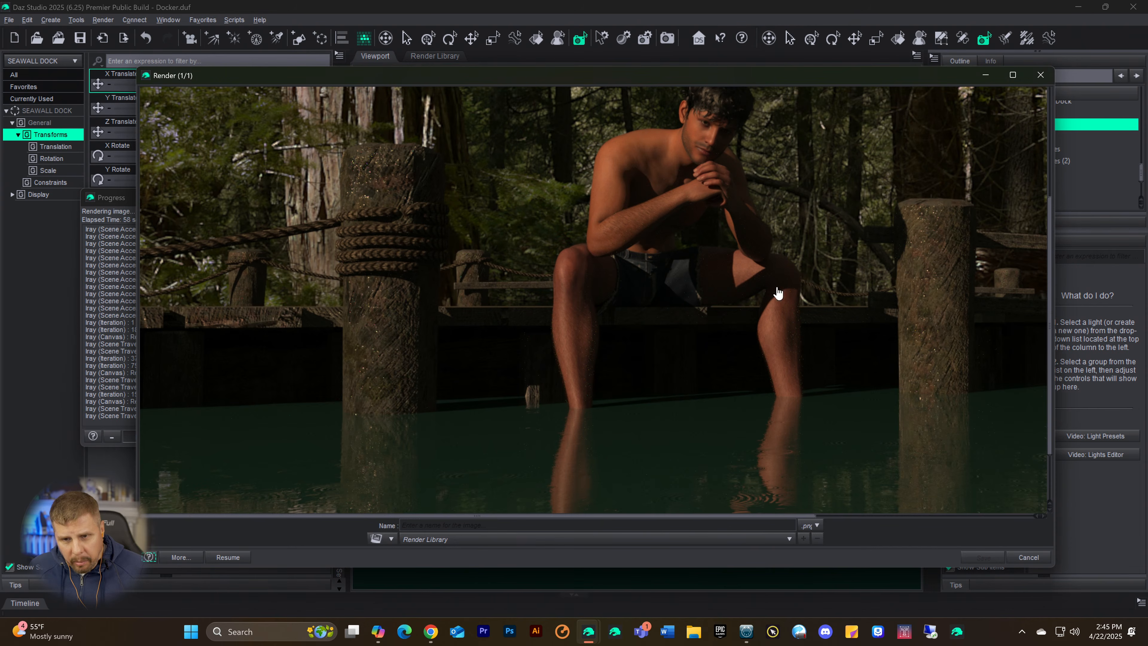
left_click(1039, 75)
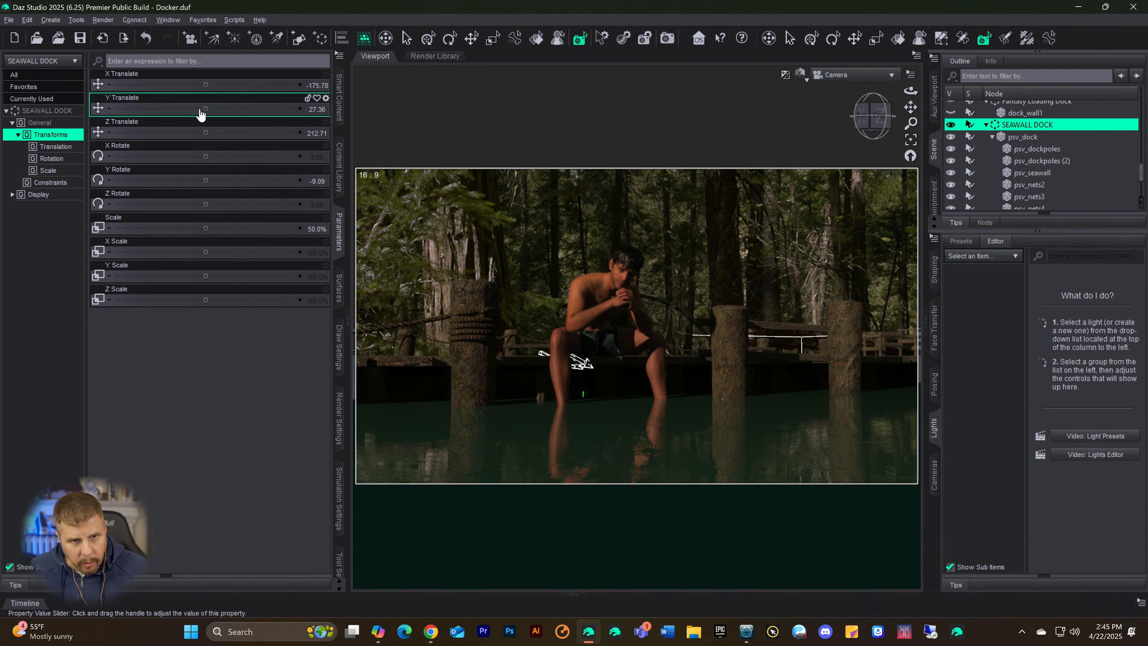
Step: Reposition SEAWALL DOCK behind the figure with Y Translate about 29.76, Y Rotate about -13 and X Translate about -187.27
left_click_drag(205, 109, 259, 108)
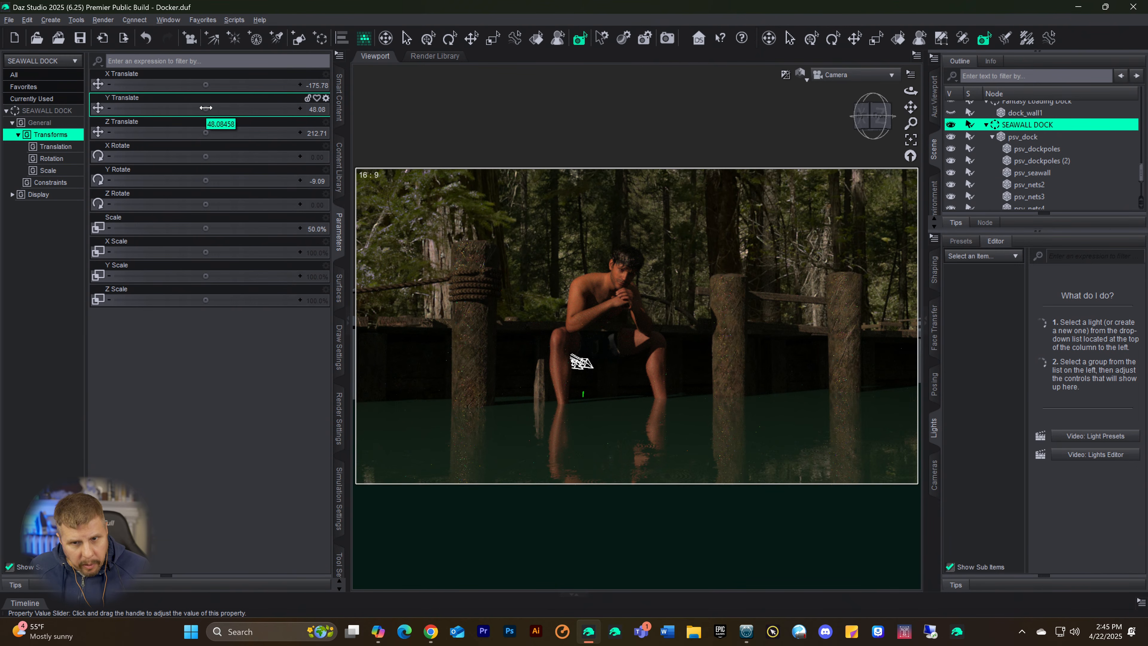
left_click_drag(206, 108, 165, 107)
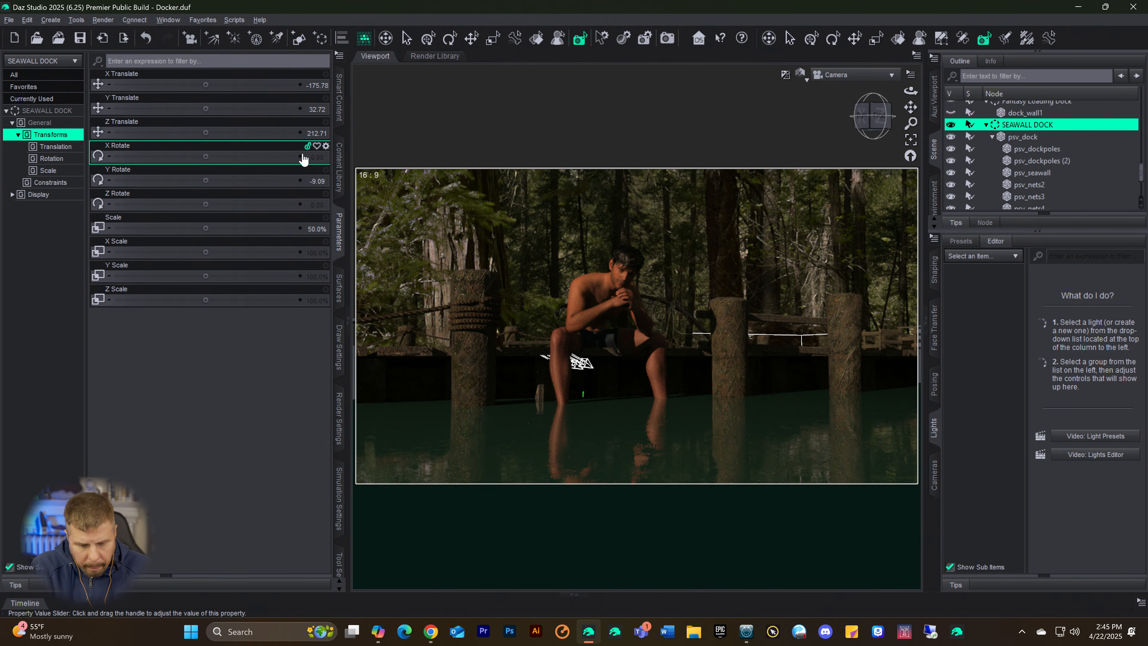
key("ctrl+9")
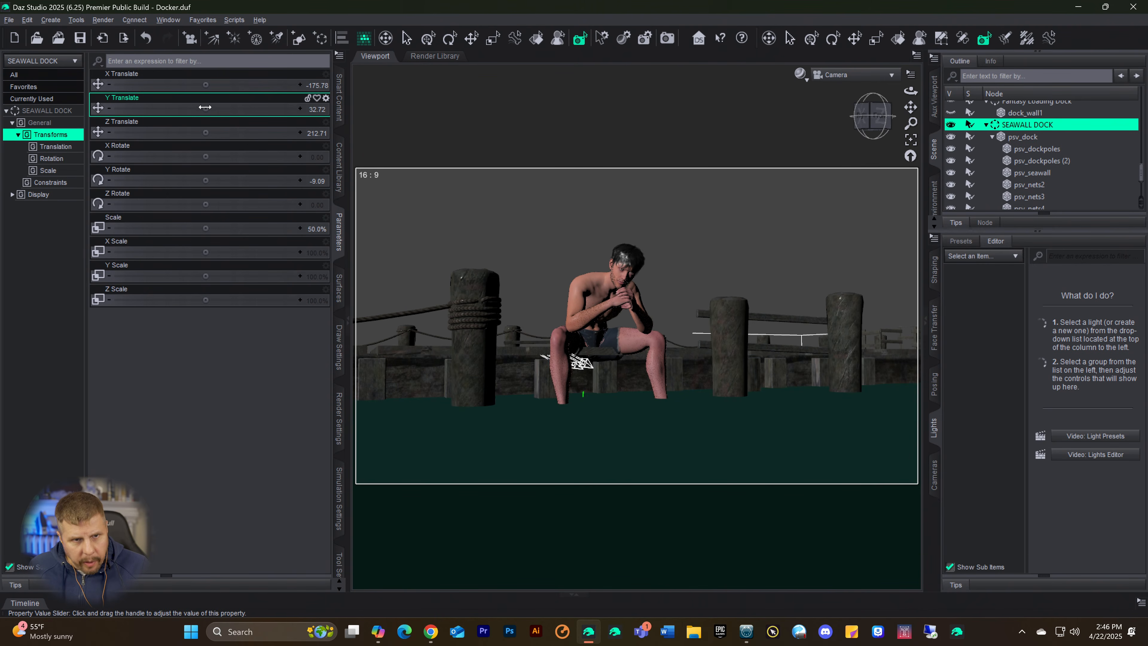
left_click_drag(205, 109, 190, 108)
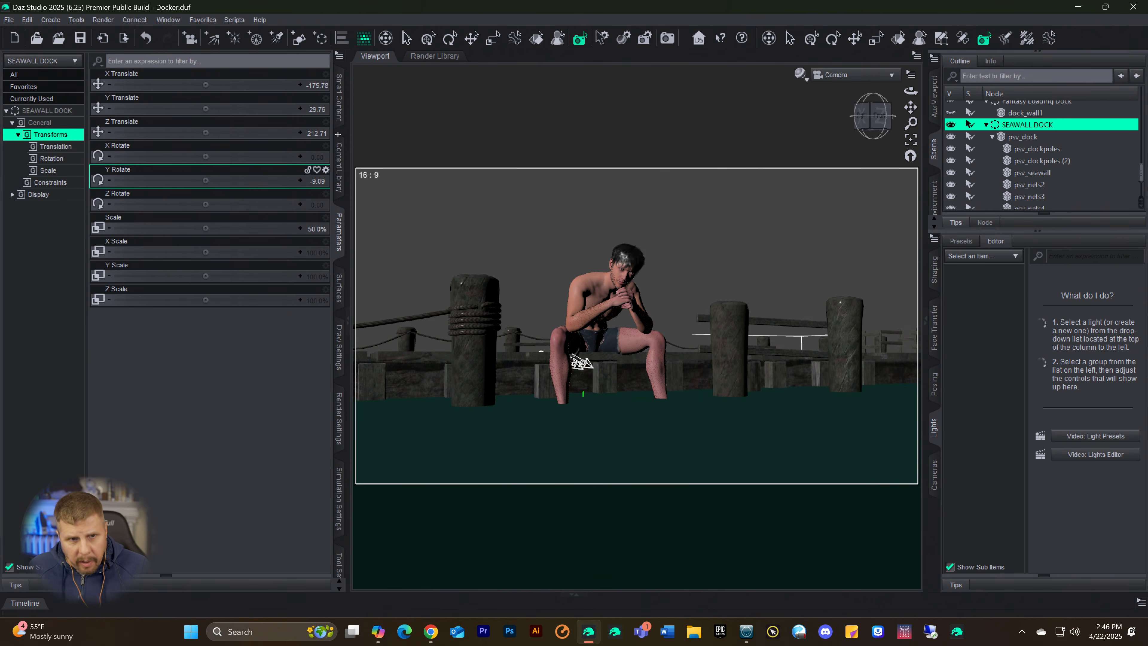
left_click_drag(204, 180, 182, 181)
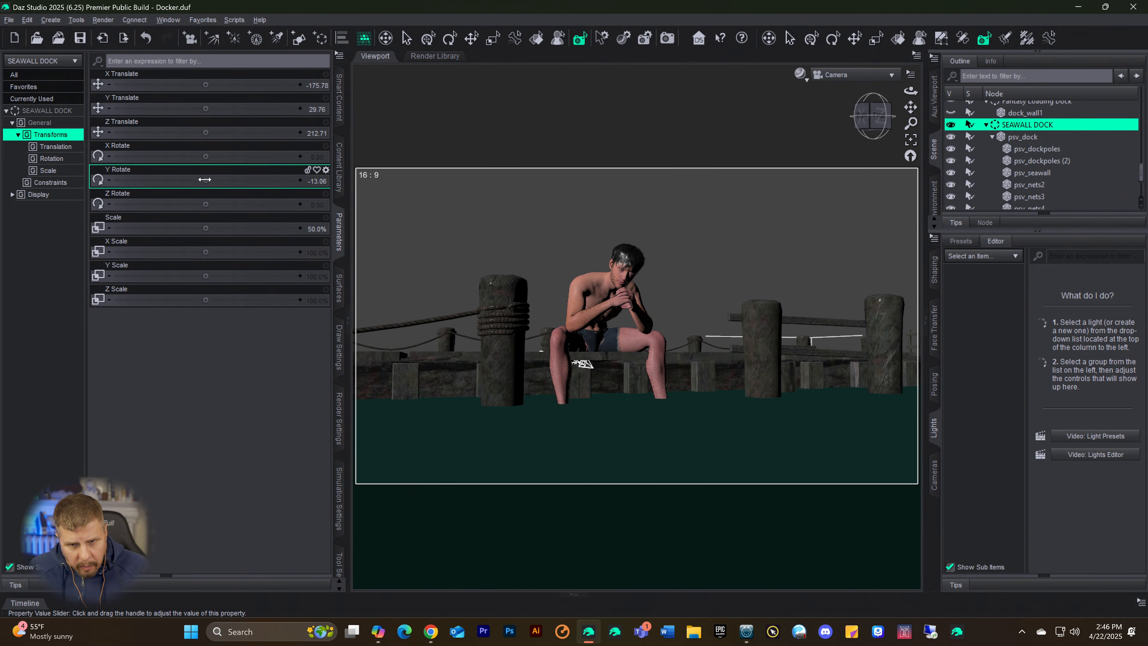
left_click_drag(205, 85, 179, 85)
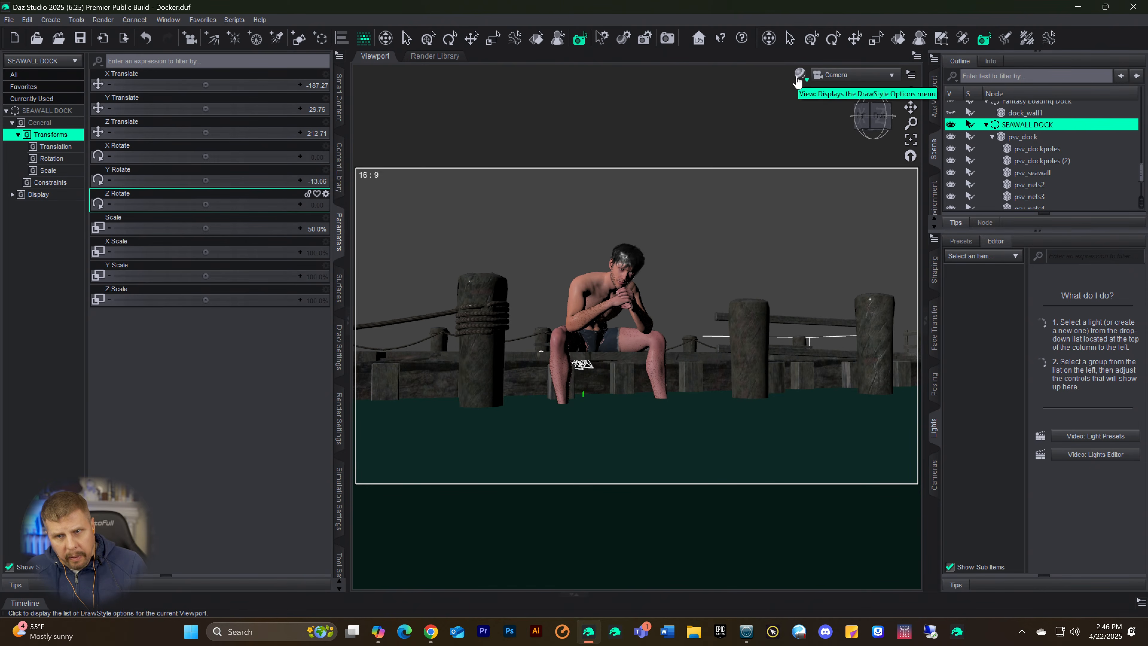
Step: Render the scene with the turned dock, examine the posts, figure and water reflections, and cancel and close the render
left_click(805, 85)
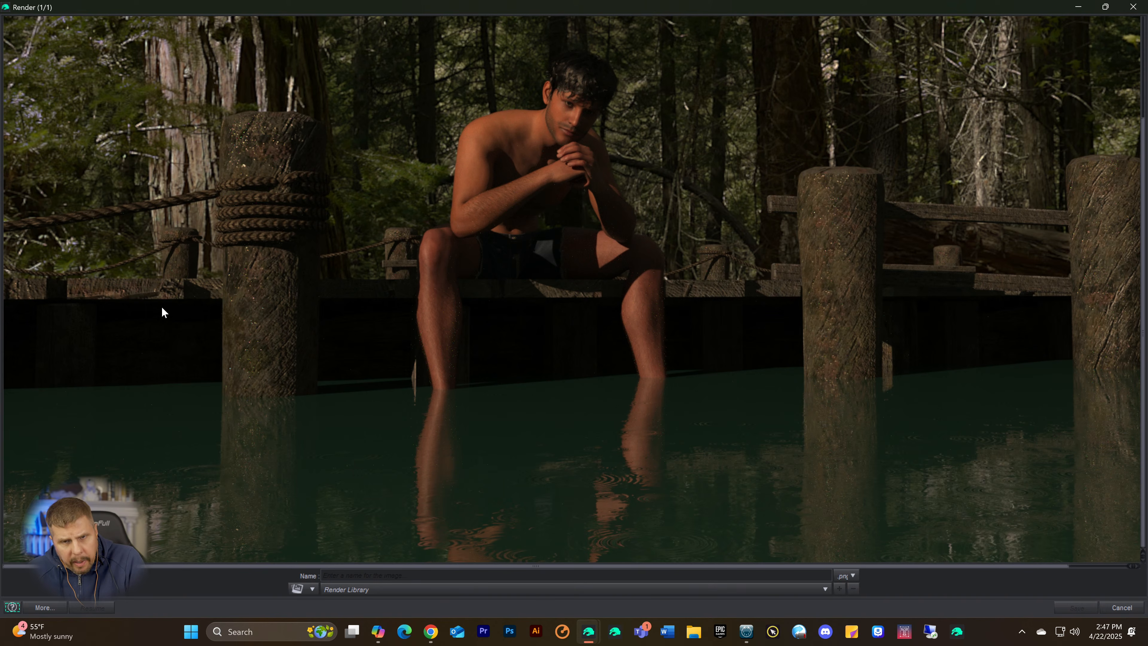
scroll(162, 306, "up", 3)
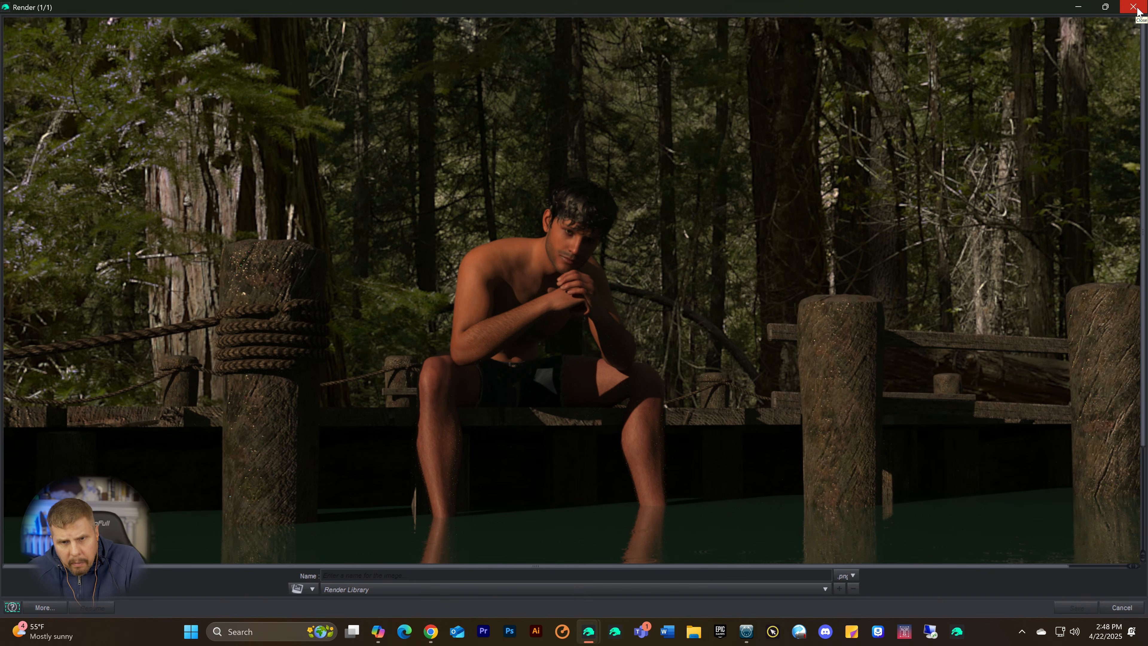
scroll(846, 190, "down", 5)
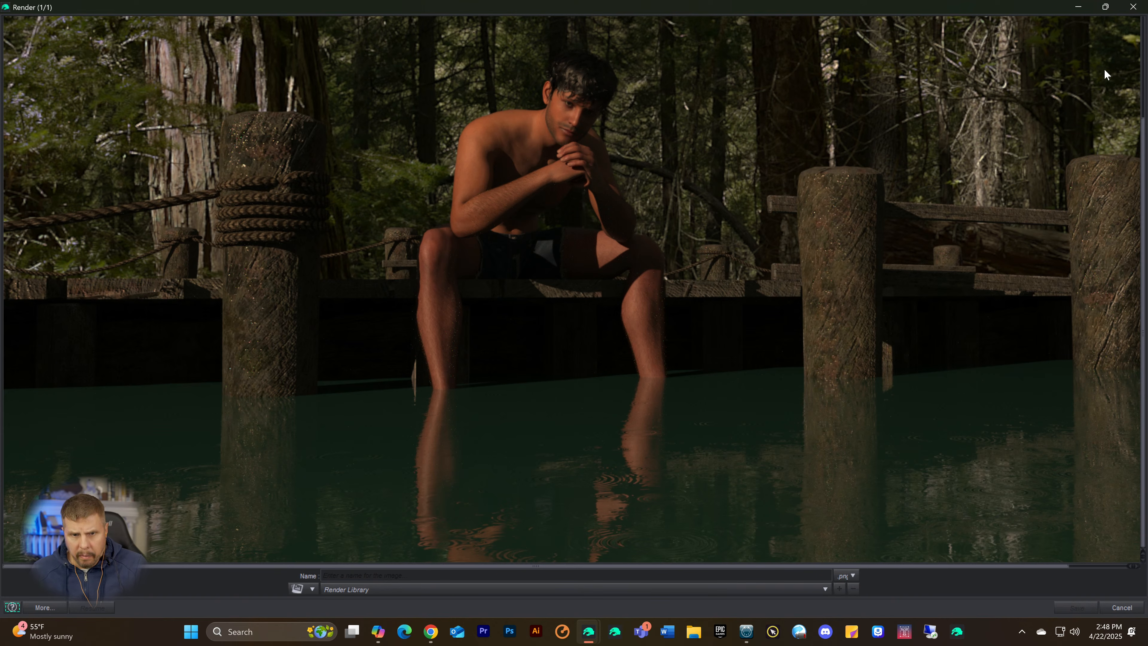
left_click(1133, 7)
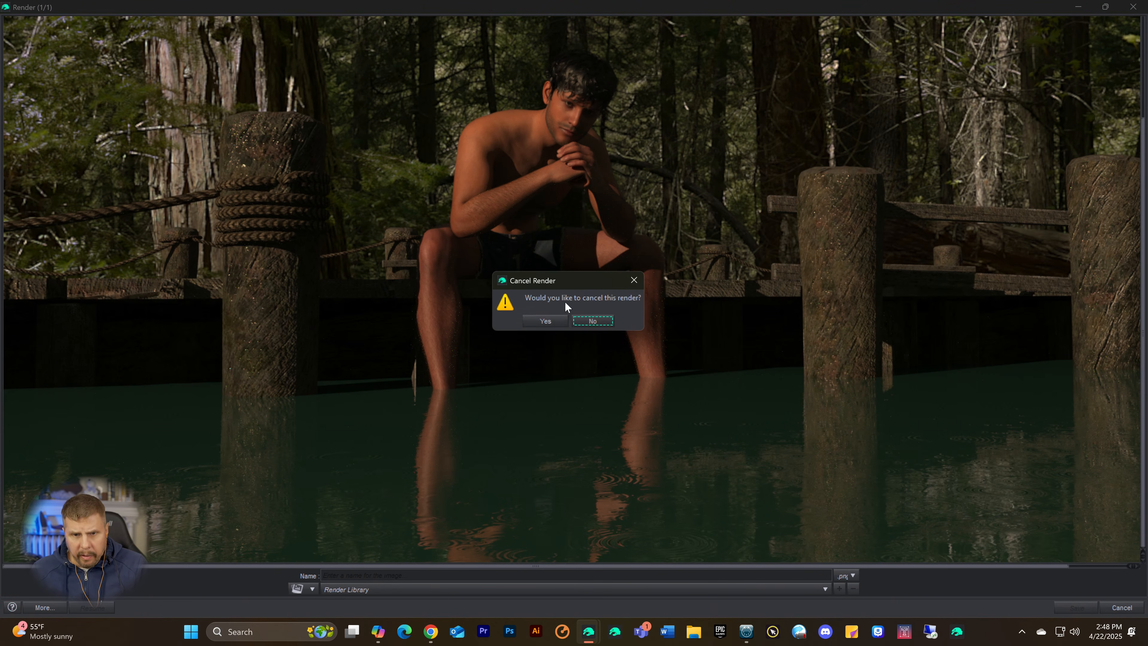
left_click(546, 322)
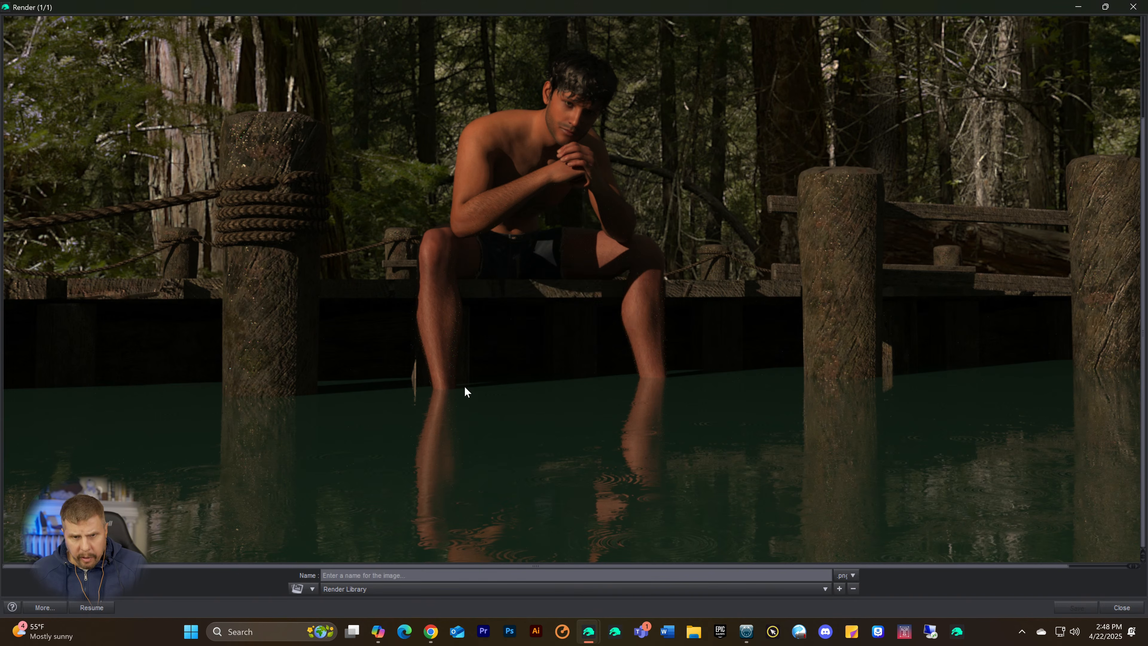
left_click(1134, 7)
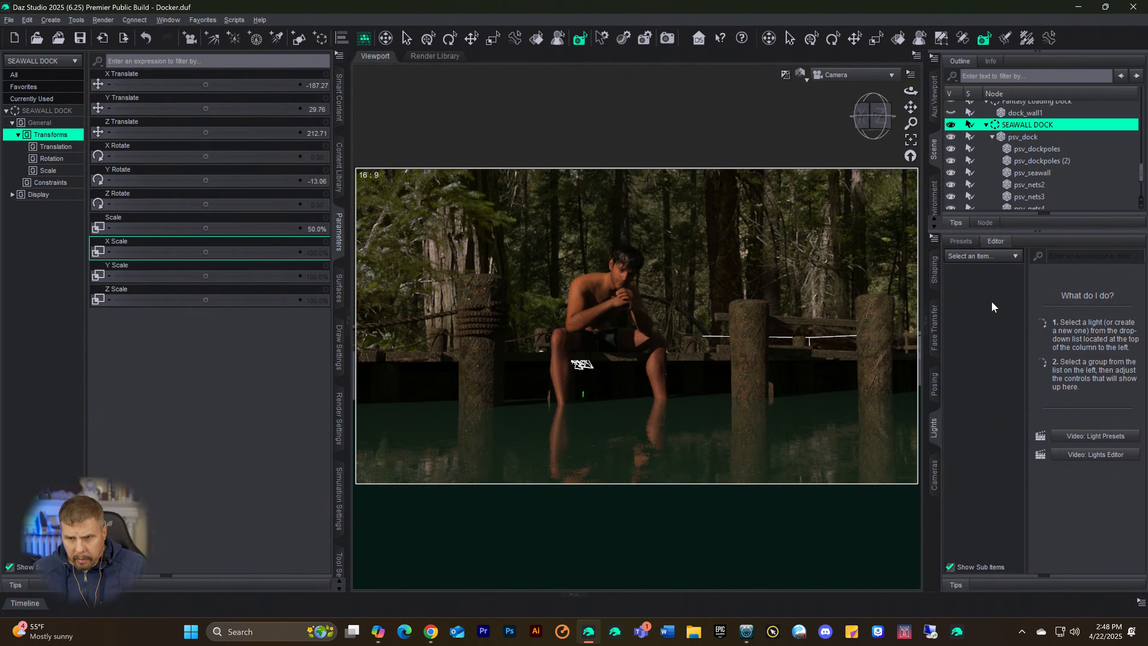
Step: Shorten the Genesis 9 Hair Legs to a Length Thigh of 53.4% and a Length Shin of 62.2%
scroll(1028, 172, "up", 10)
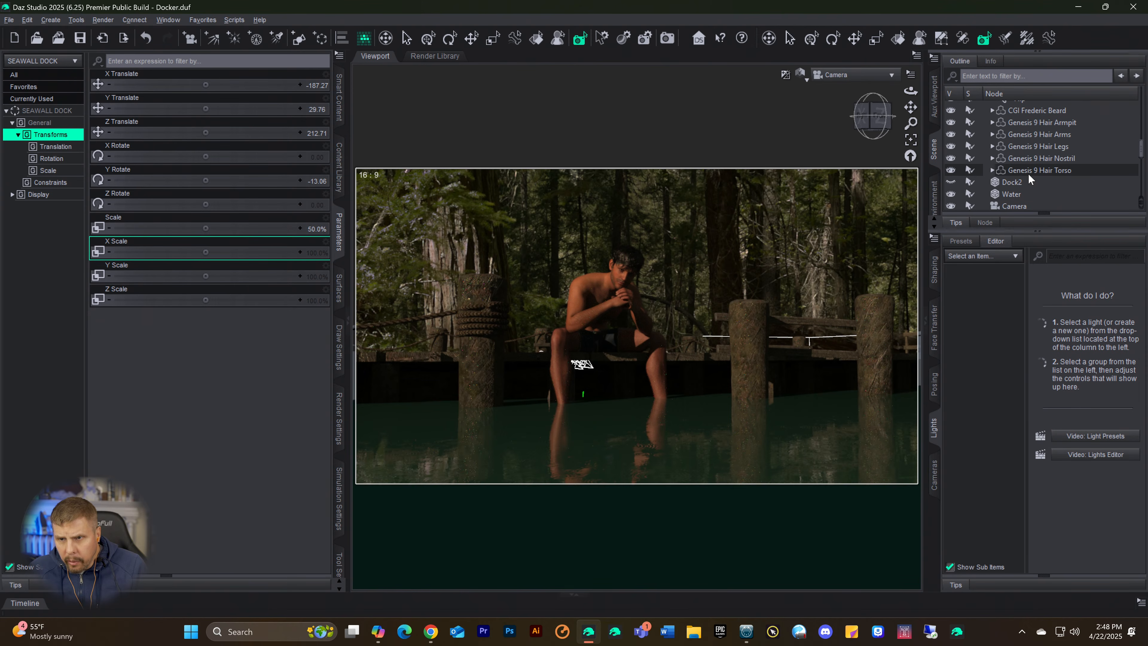
scroll(1021, 189, "up", 1)
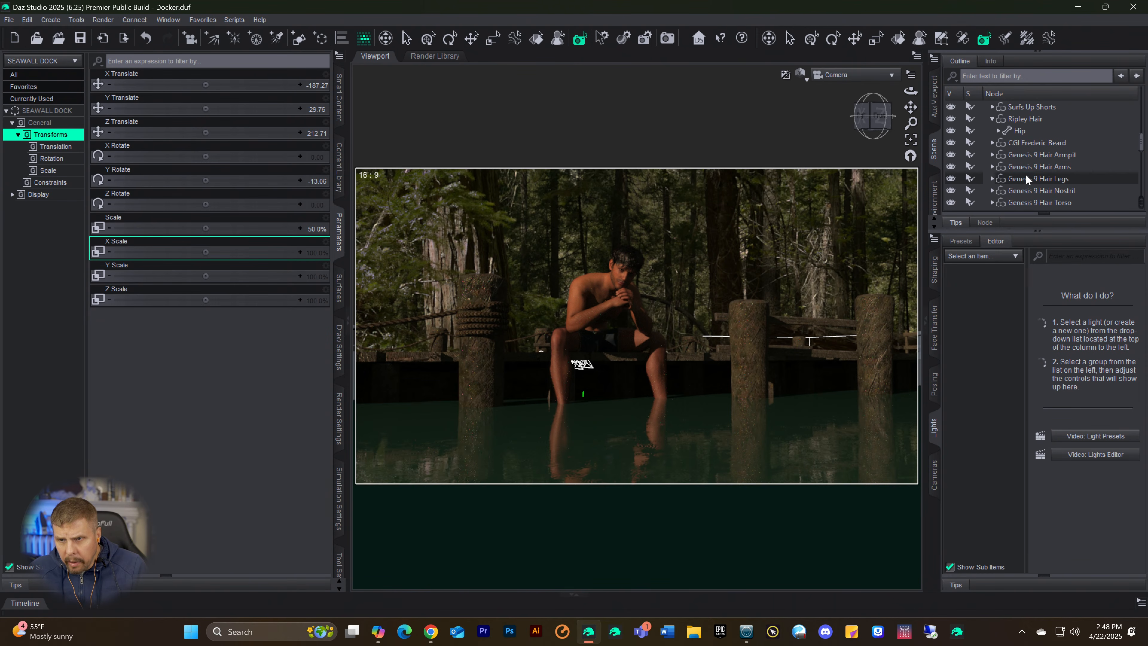
left_click(1026, 178)
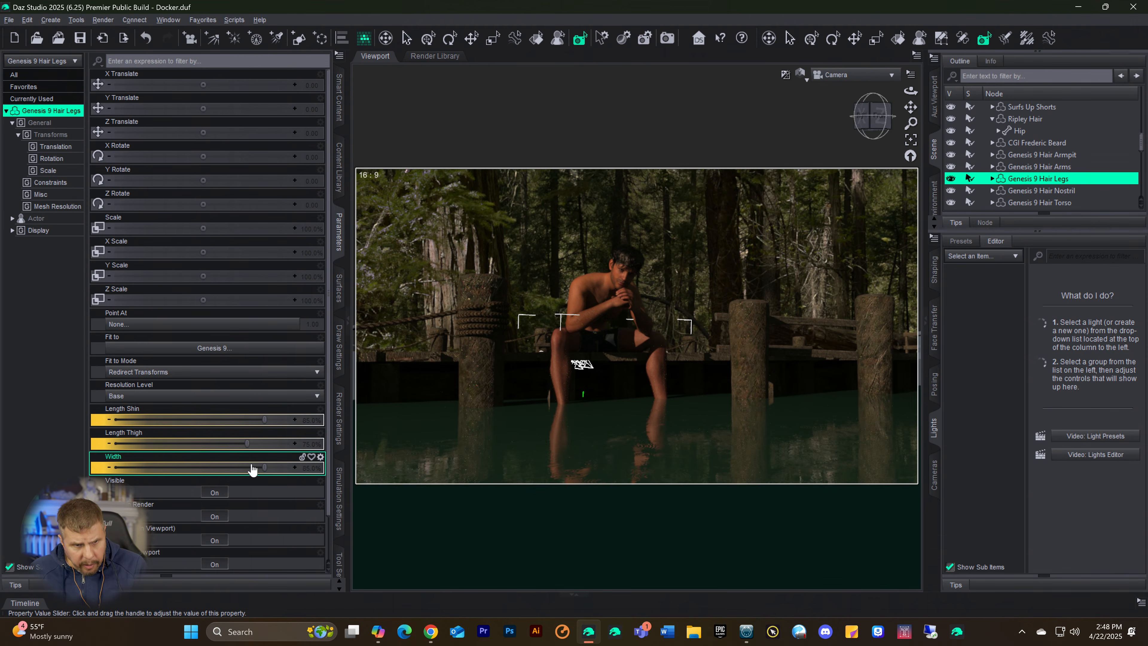
left_click_drag(249, 445, 200, 450)
left_click_drag(261, 420, 223, 423)
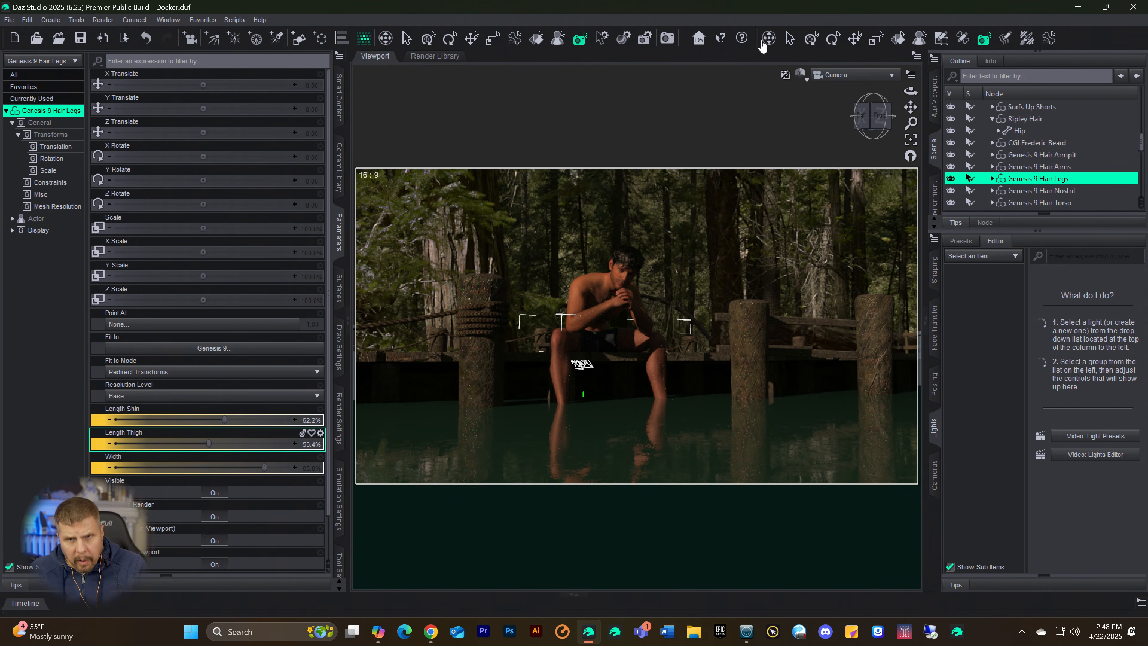
Step: Save the scene and refresh the Iray viewport preview to include the shortened leg hair
key("ctrl+s")
key("ctrl+9")
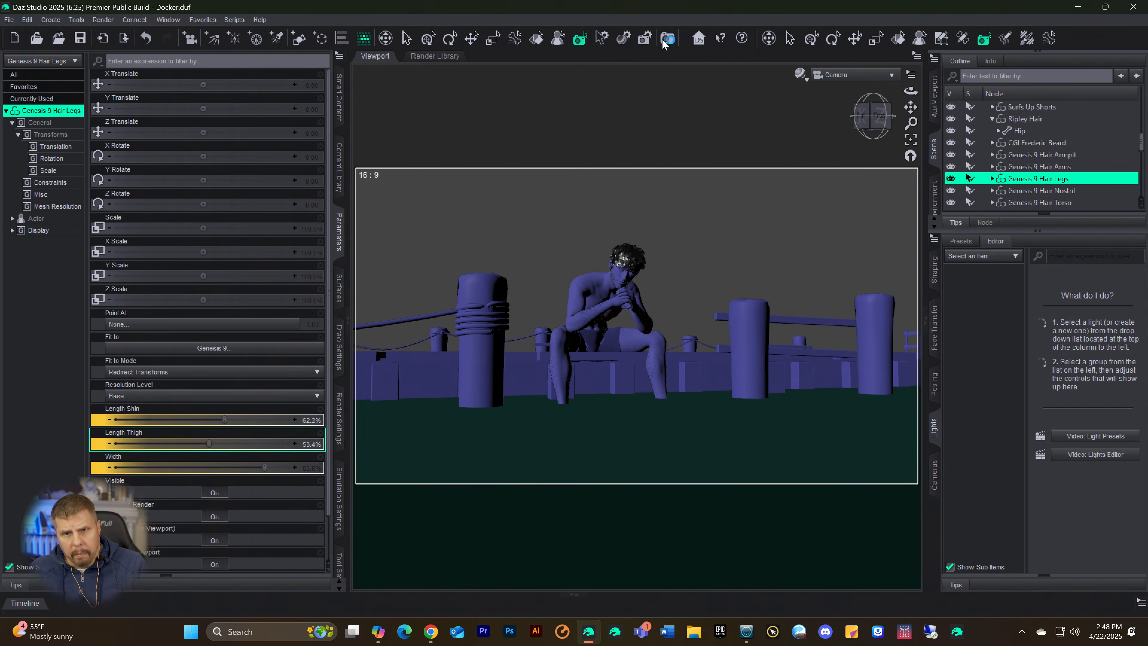
key("ctrl+0")
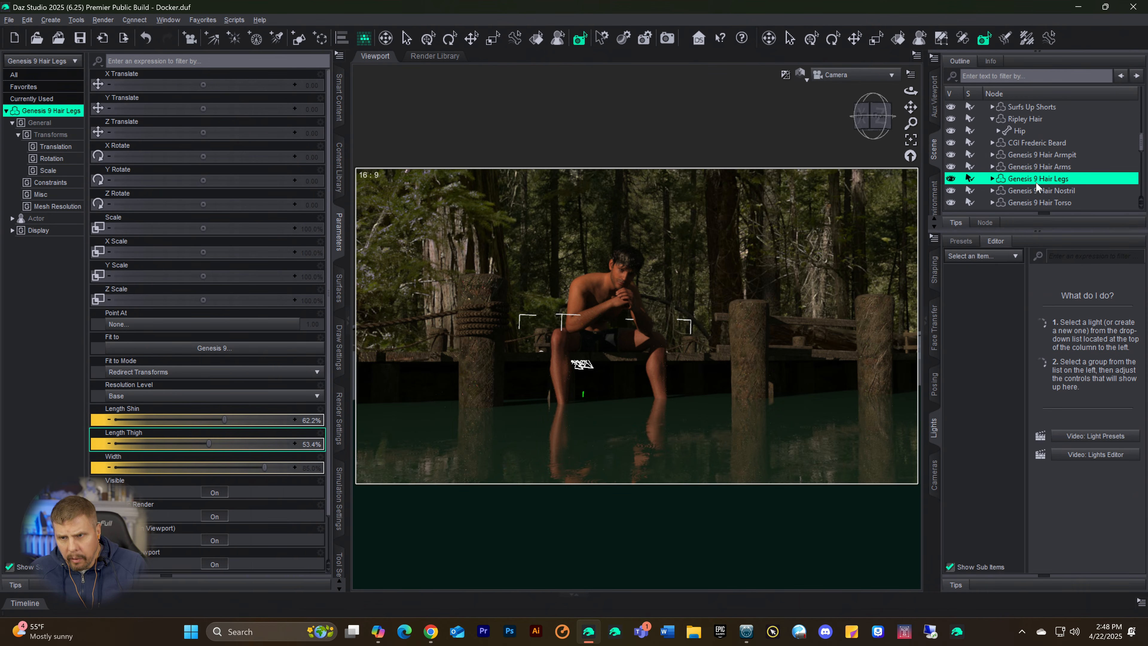
Step: Shorten the Genesis 9 Hair Arms to a Length of 51.7%
left_click(1038, 166)
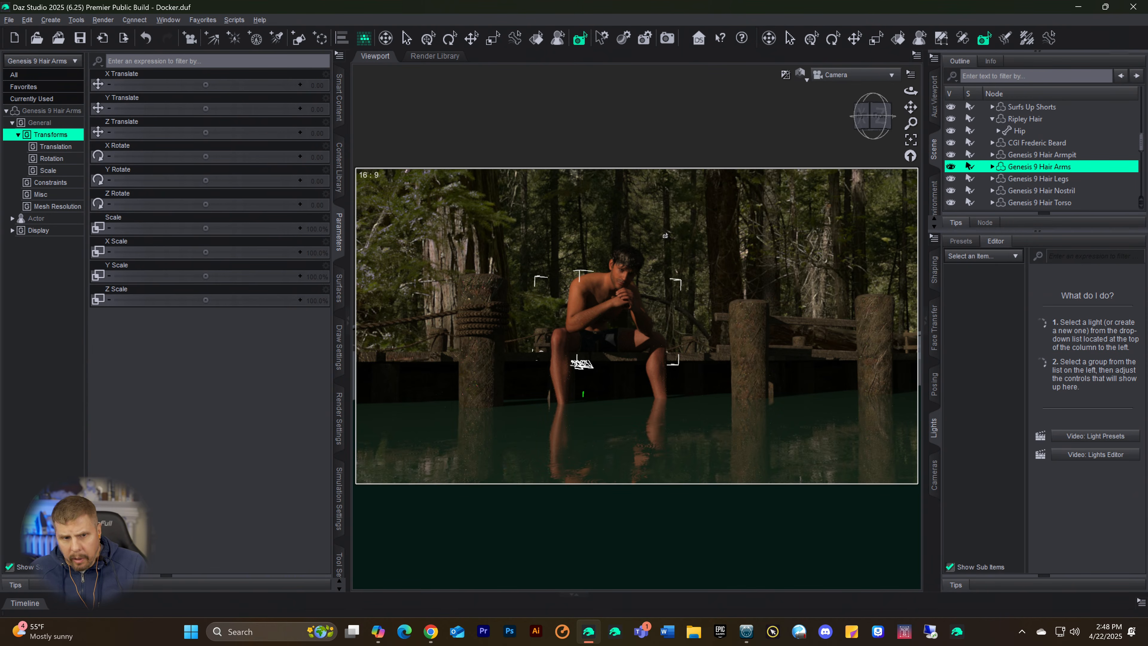
left_click(45, 113)
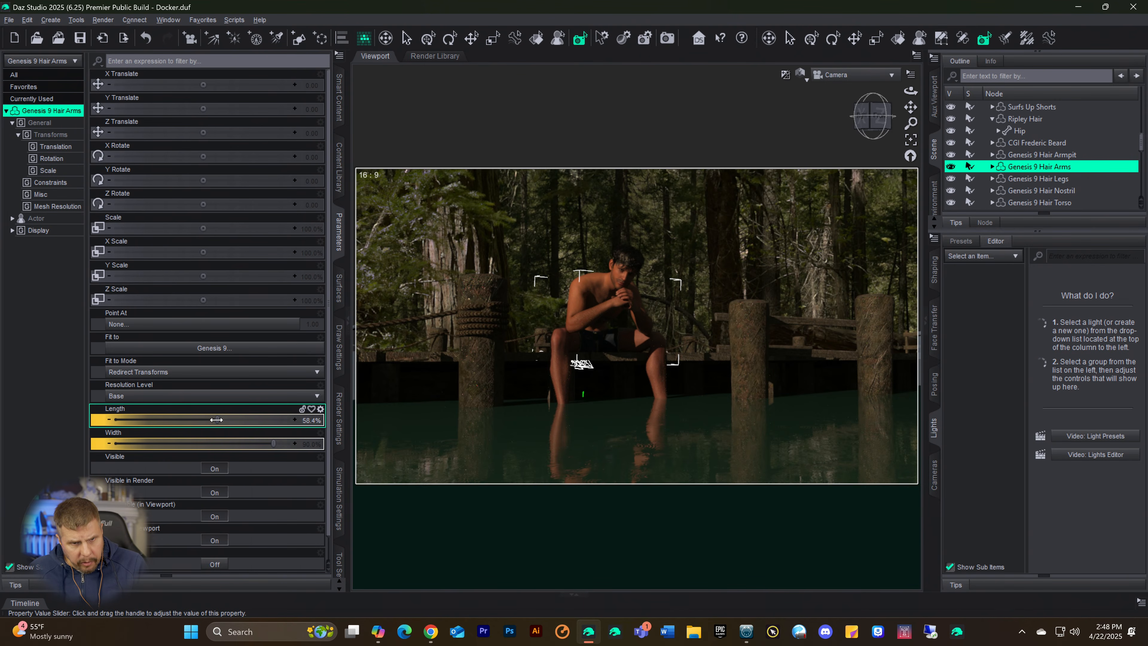
left_click(204, 420)
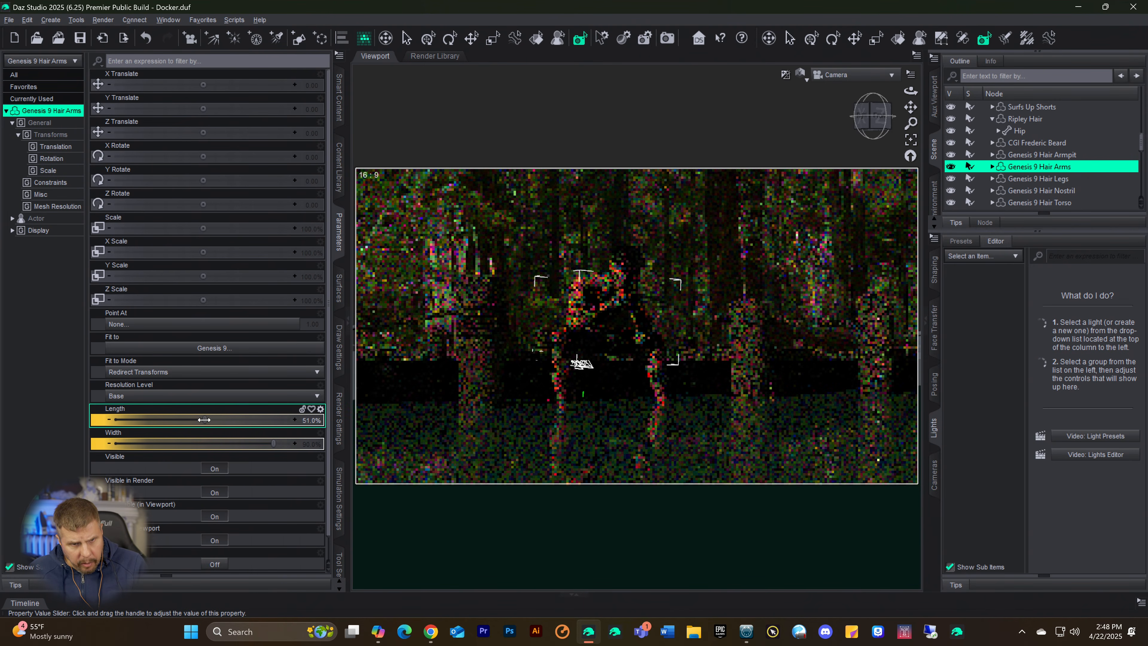
left_click_drag(204, 420, 206, 420)
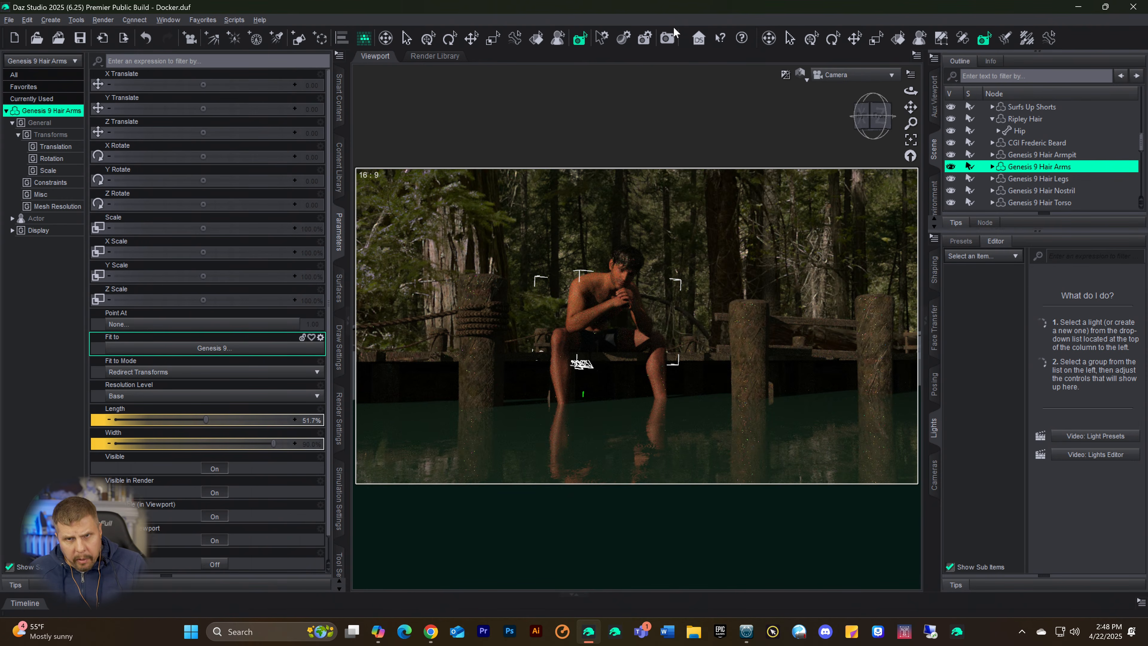
Step: Render the scene with the shortened arm hair and examine the figure, dock posts, rope and water reflections throughout the image
left_click(669, 39)
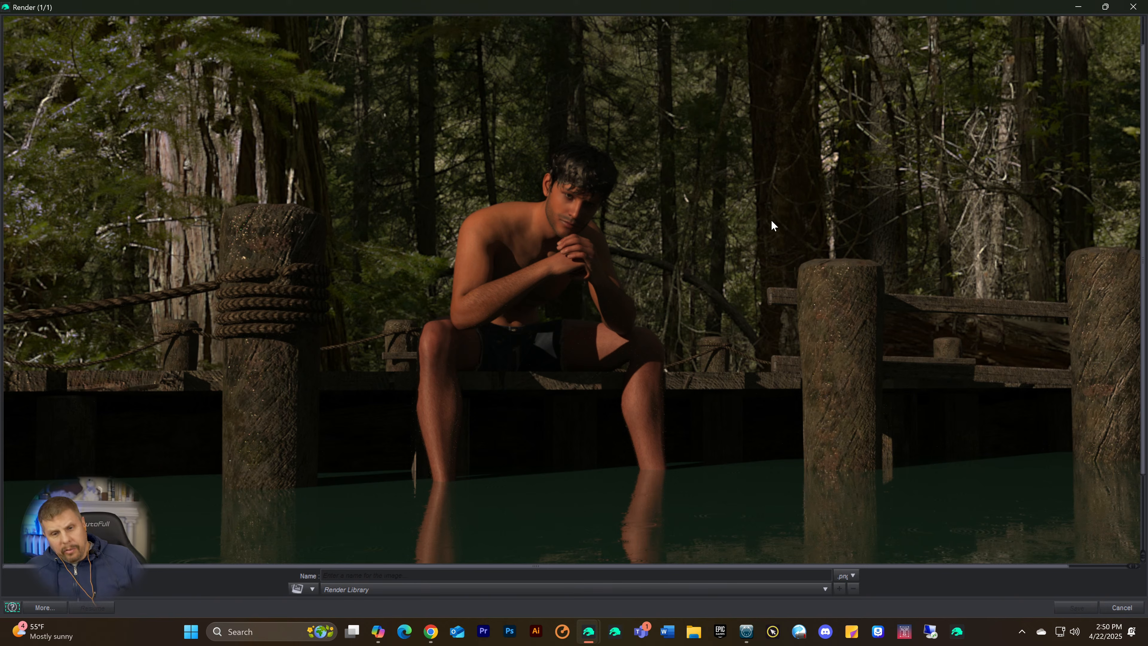
scroll(772, 220, "down", 3)
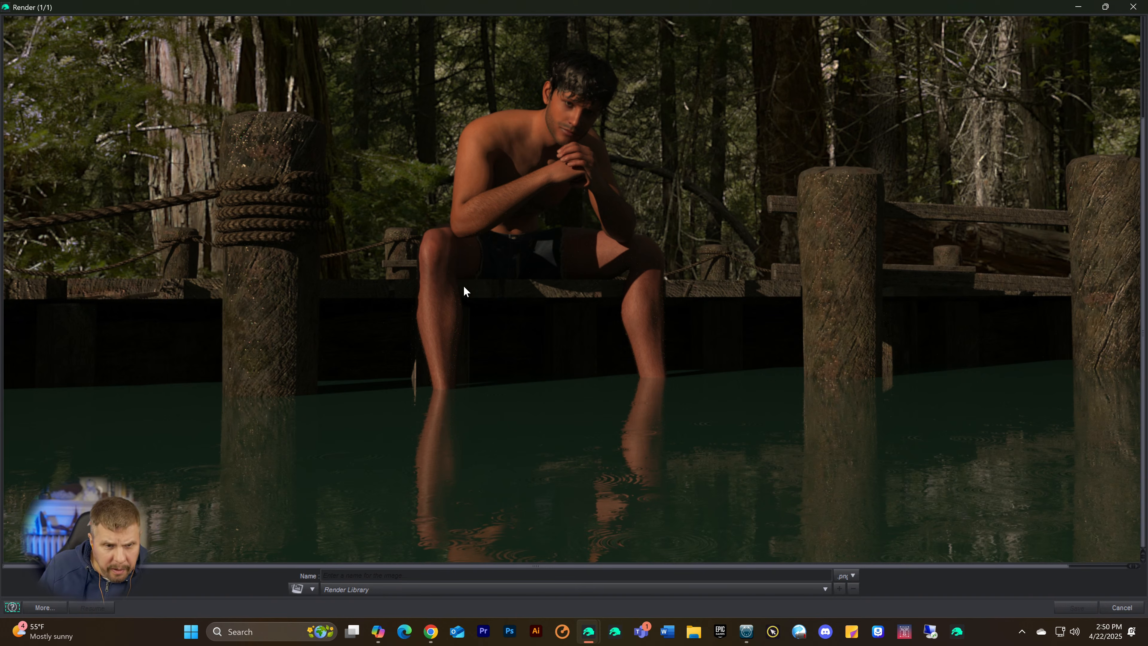
scroll(176, 220, "up", 4)
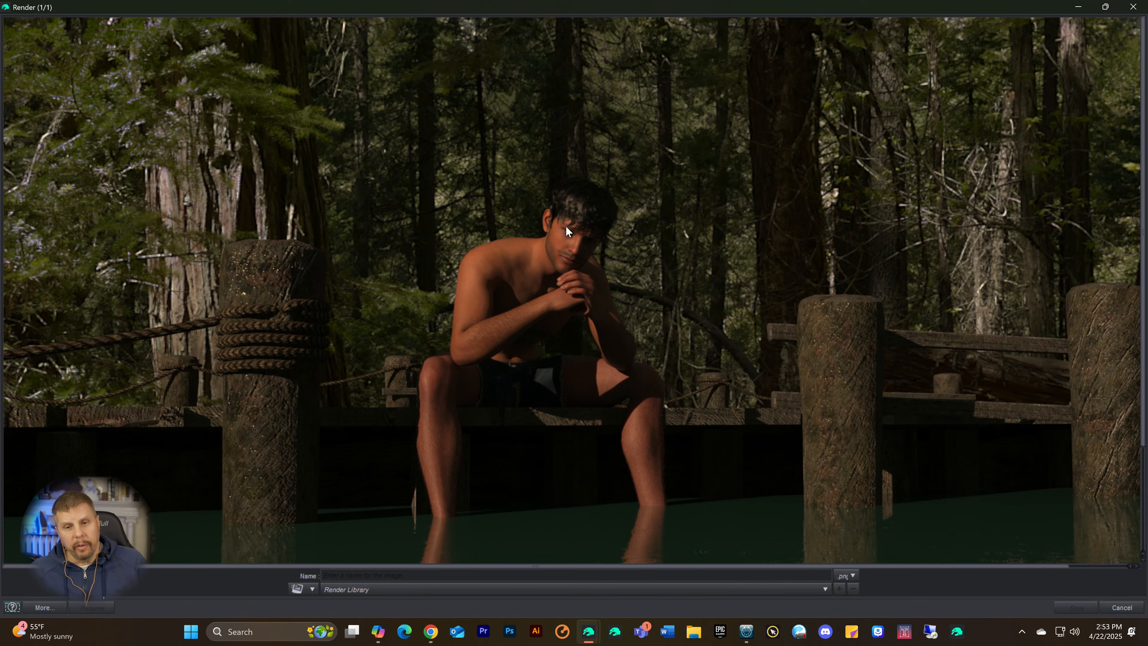
scroll(878, 96, "down", 3)
scroll(855, 163, "up", 3)
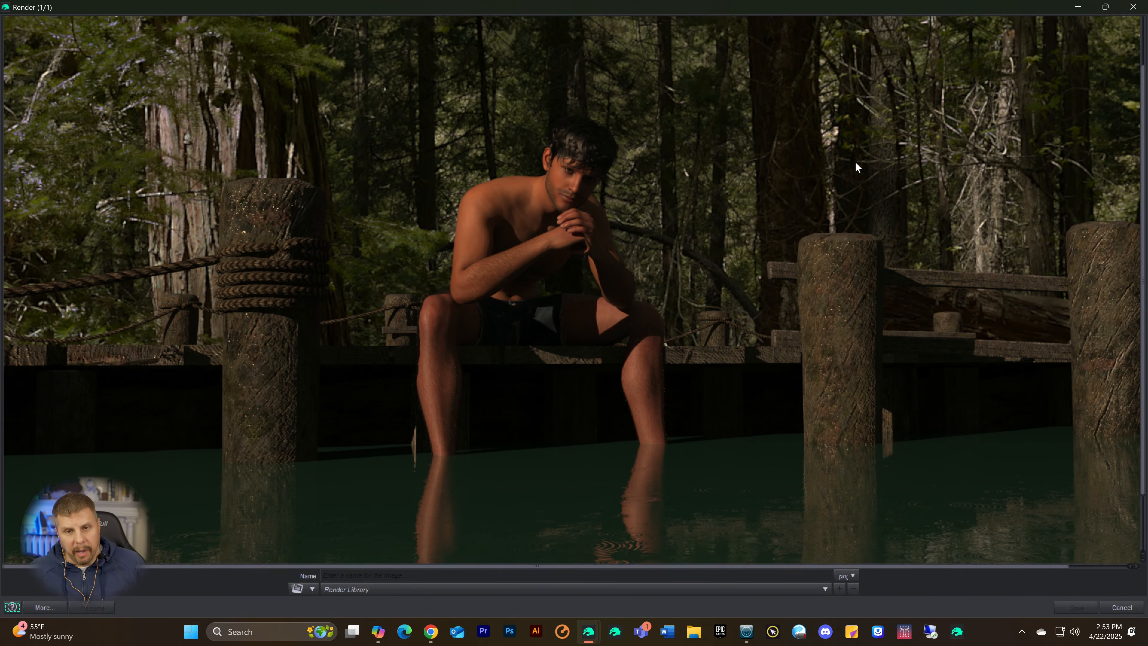
scroll(846, 178, "down", 2)
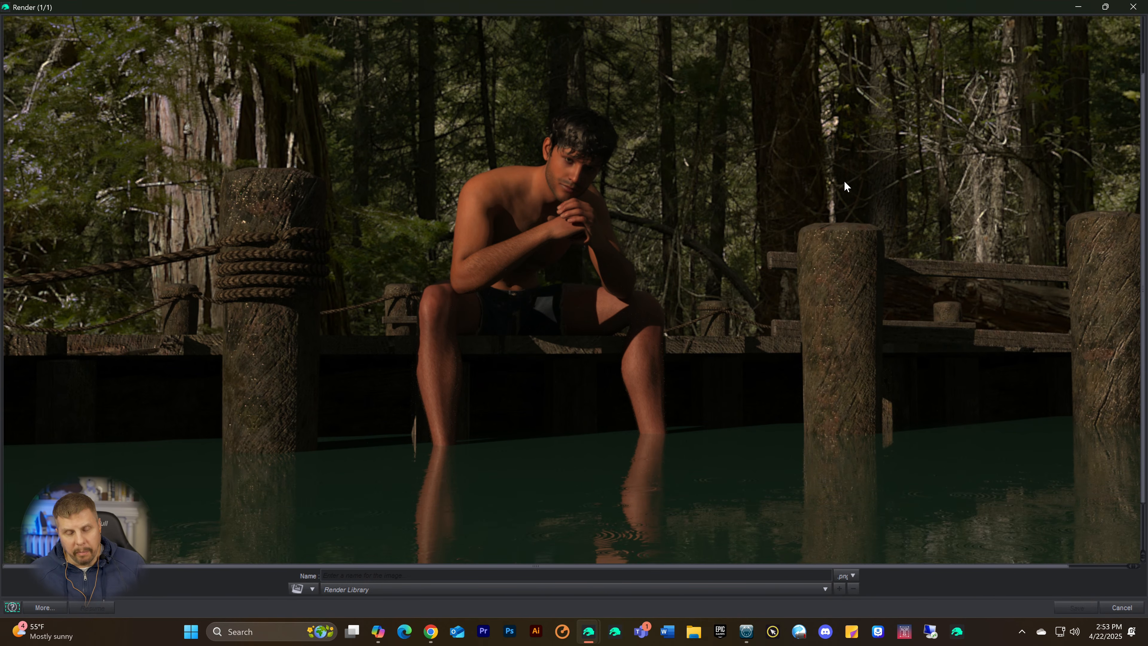
scroll(841, 183, "up", 2)
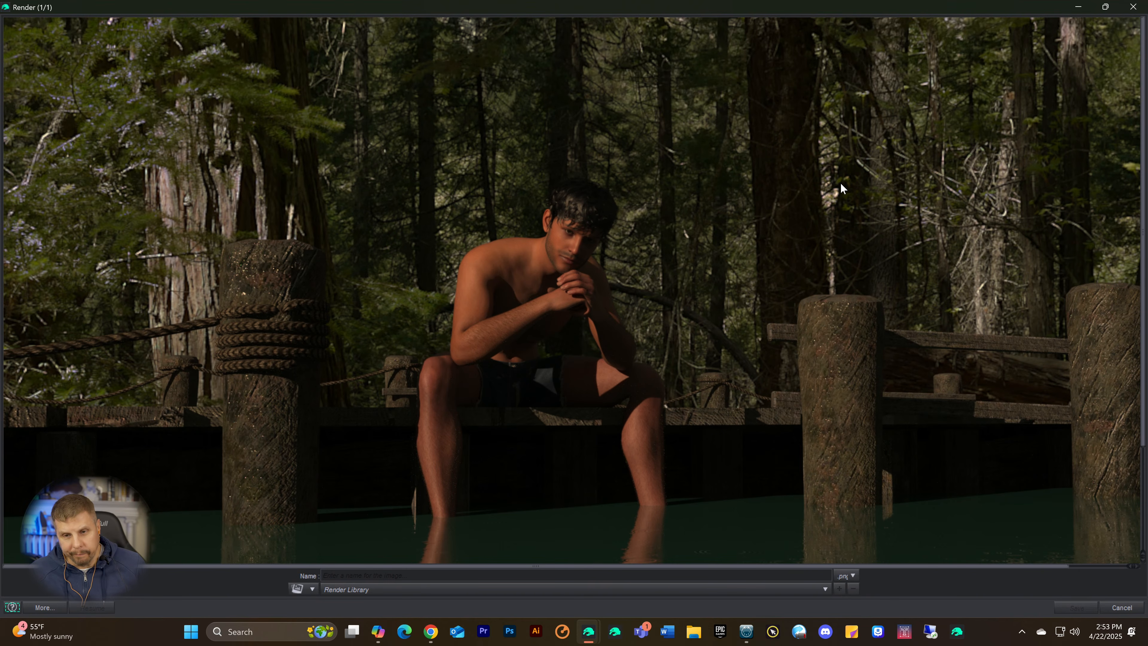
scroll(815, 186, "down", 2)
scroll(814, 185, "down", 1)
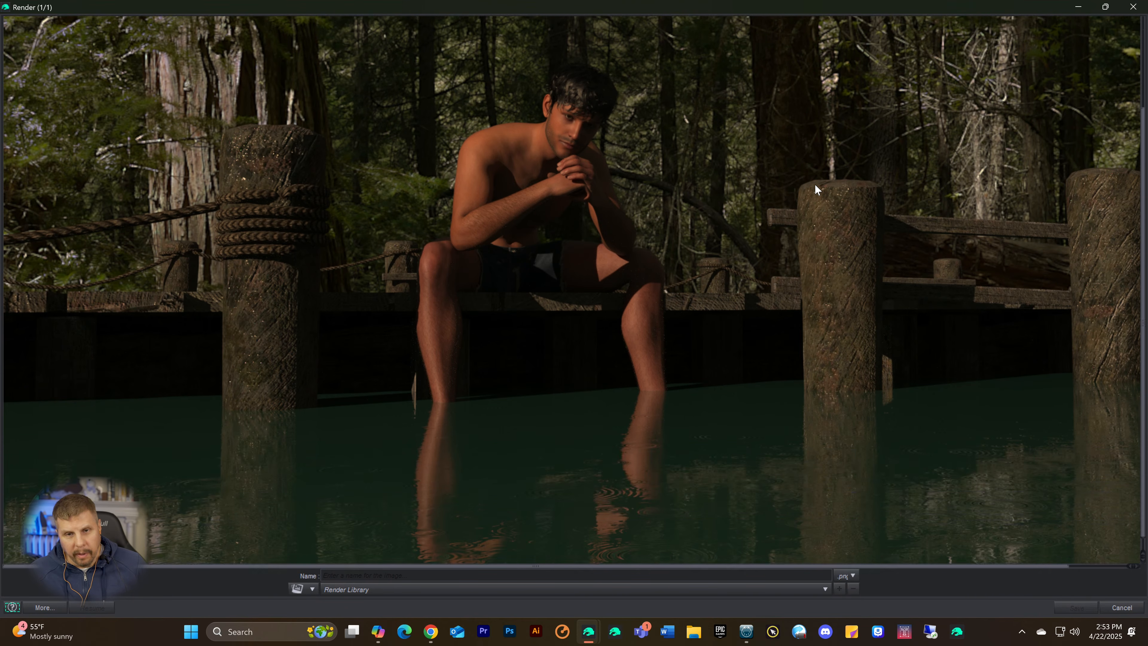
scroll(816, 183, "down", 1)
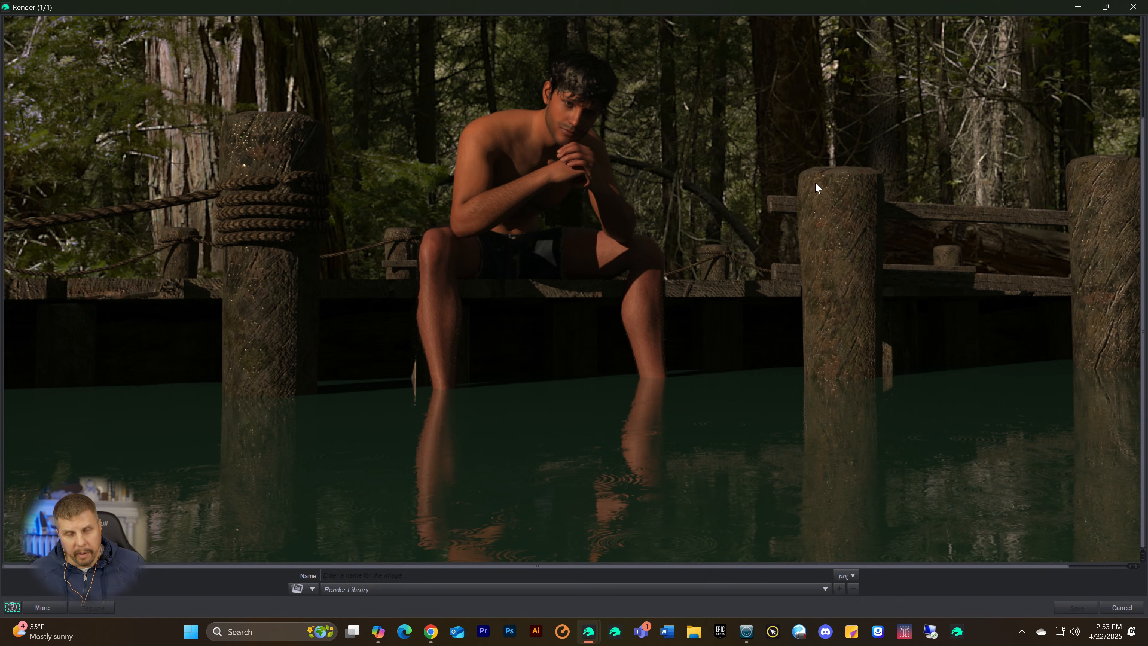
scroll(816, 182, "up", 2)
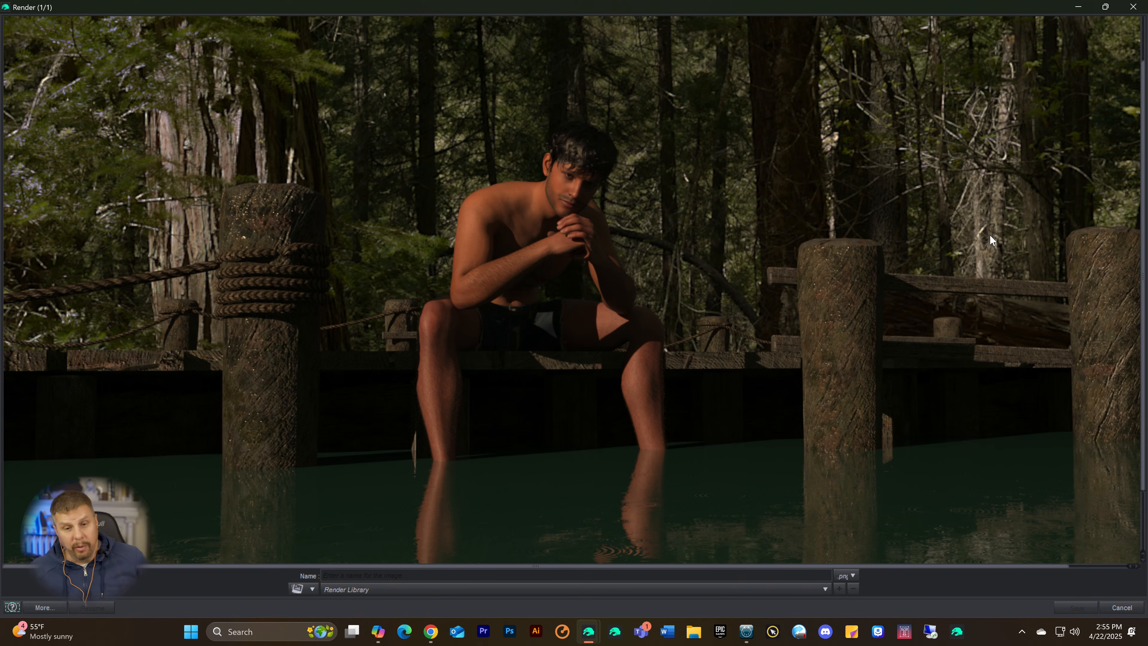
scroll(818, 250, "down", 2)
scroll(813, 250, "up", 3)
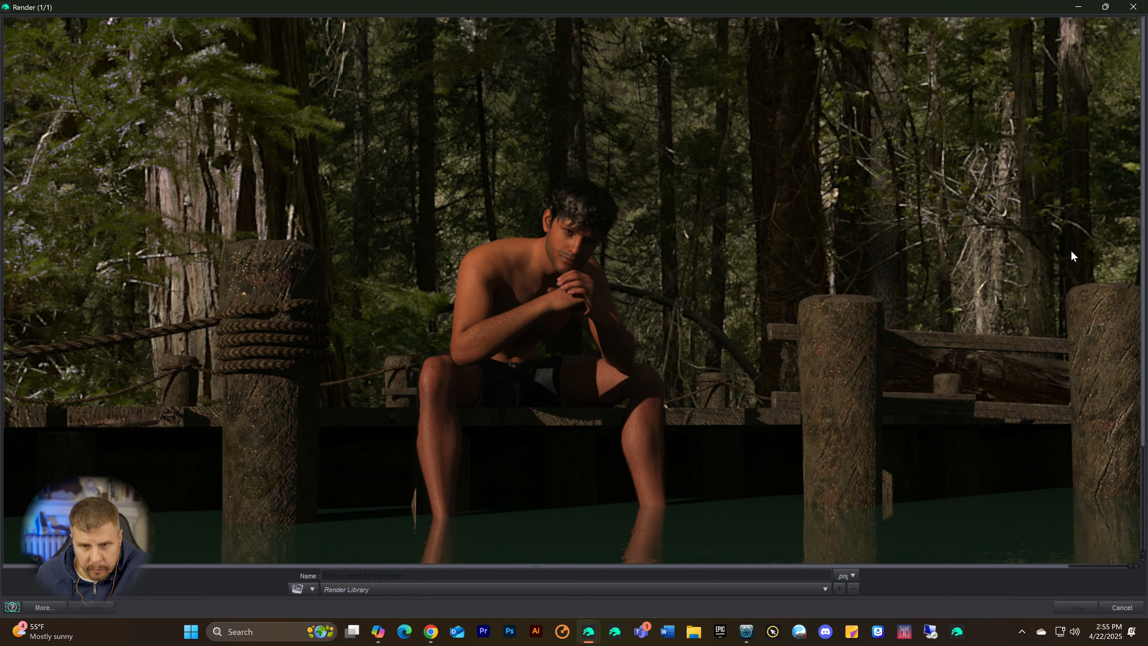
scroll(751, 270, "down", 3)
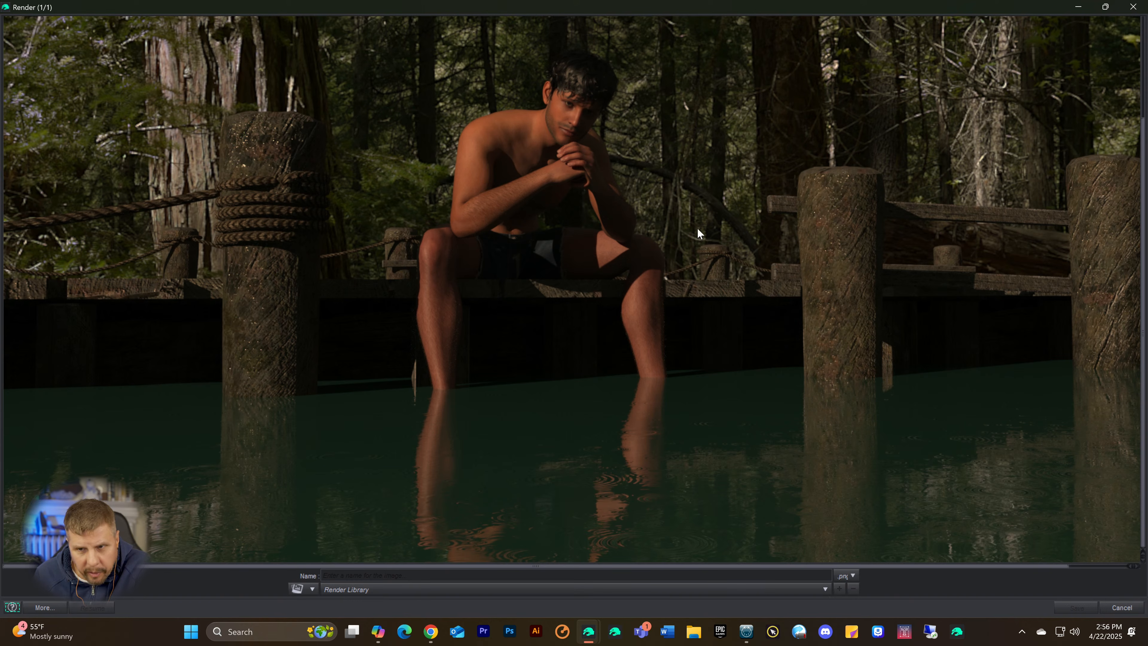
scroll(849, 308, "up", 2)
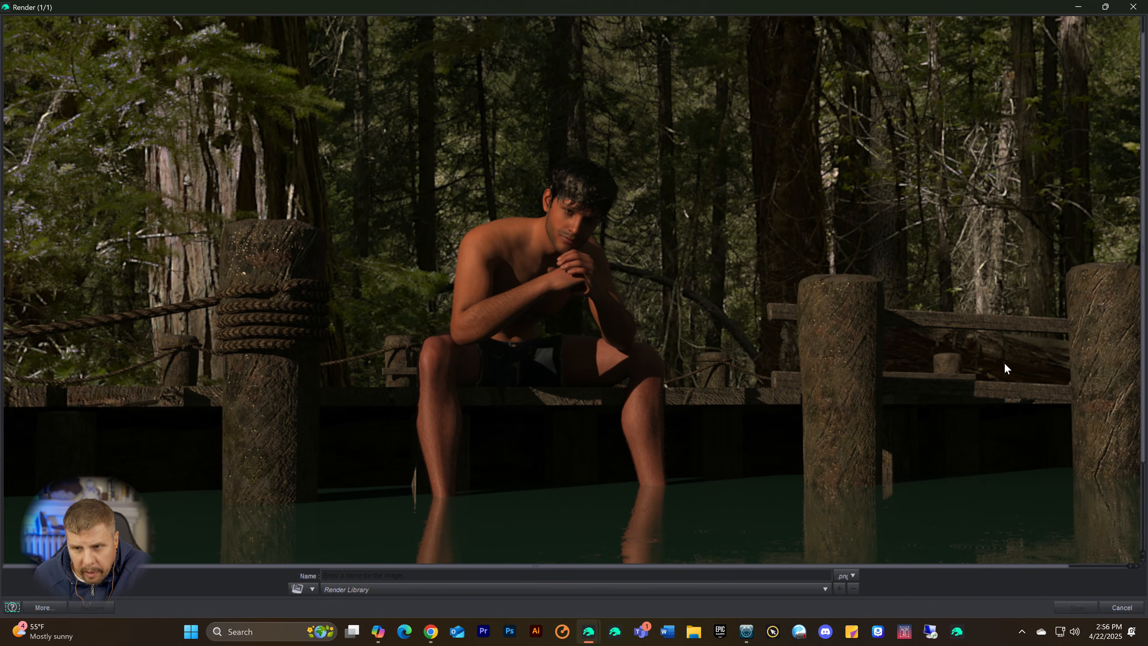
scroll(1040, 369, "up", 1)
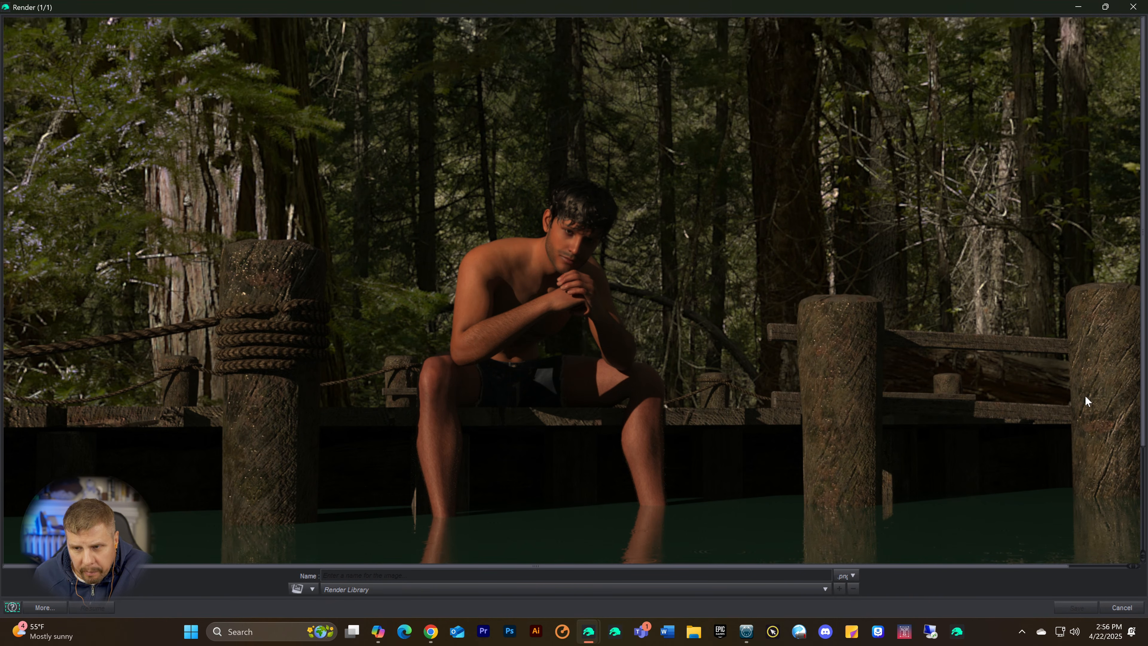
scroll(1080, 384, "down", 2)
scroll(244, 231, "up", 2)
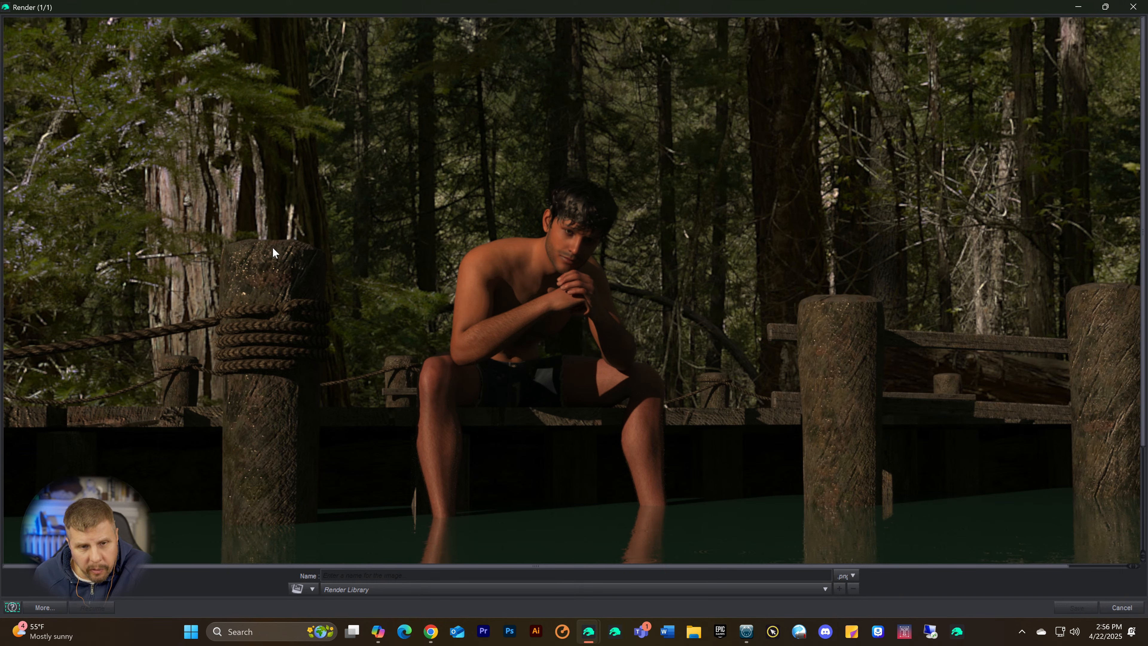
scroll(228, 339, "down", 4)
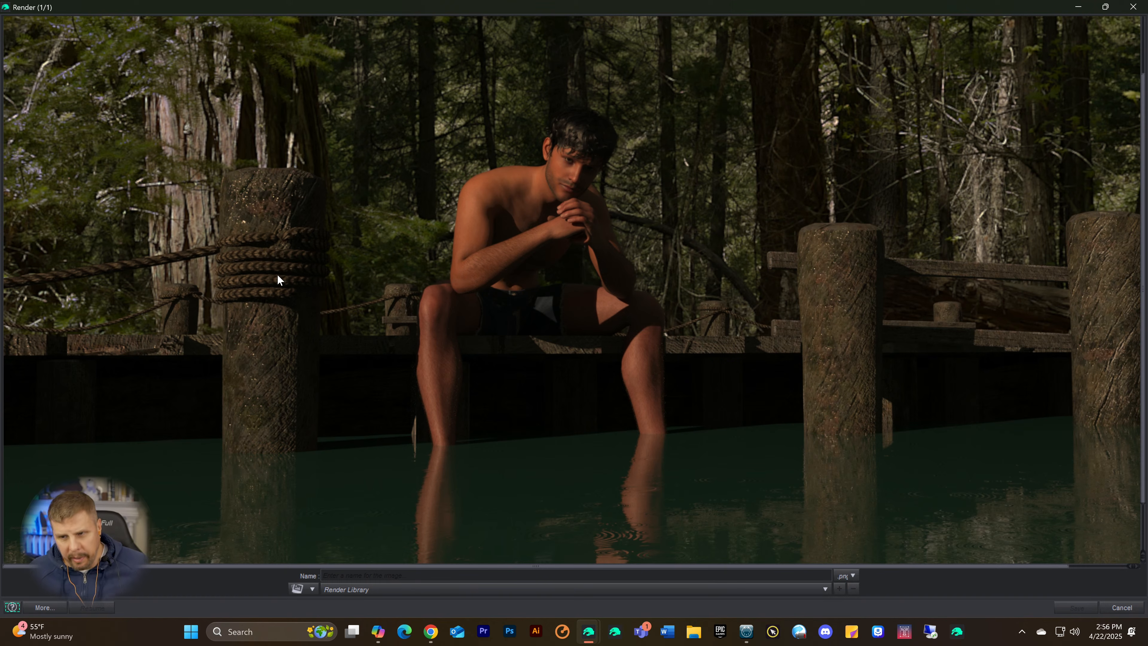
scroll(282, 318, "down", 1)
scroll(277, 310, "up", 3)
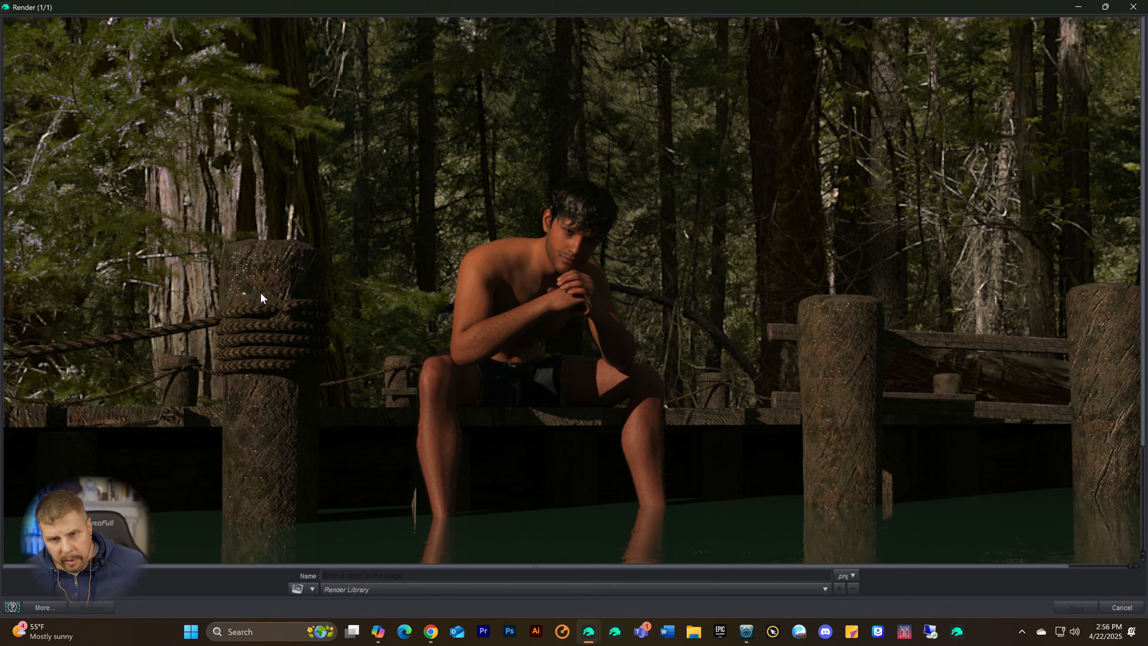
scroll(262, 295, "down", 2)
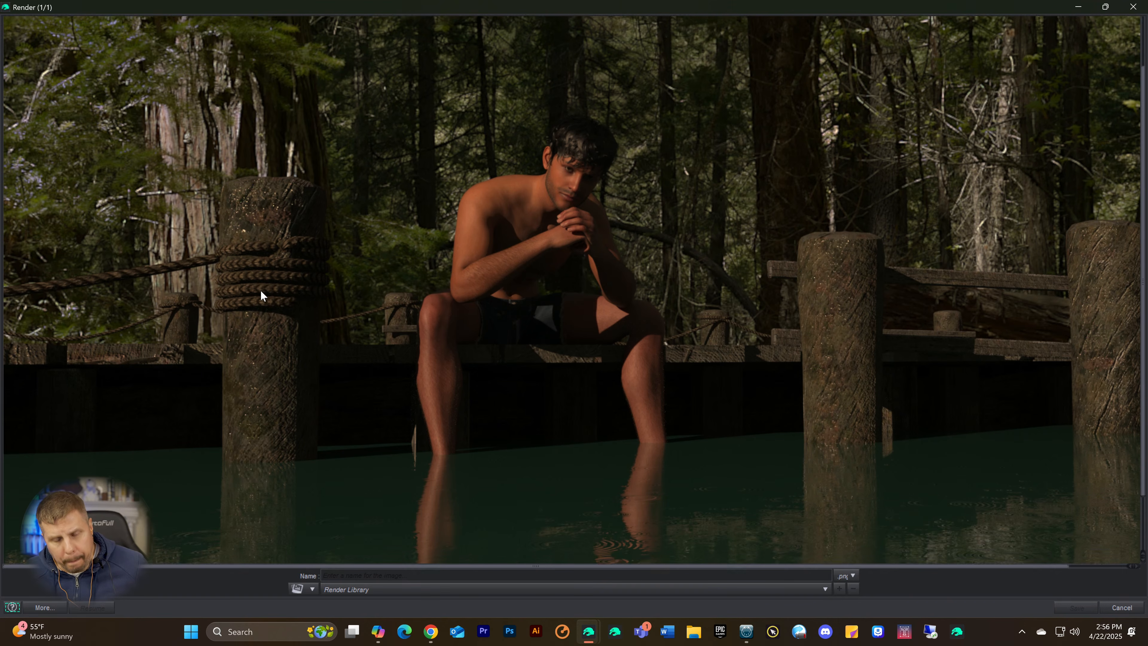
scroll(260, 296, "down", 2)
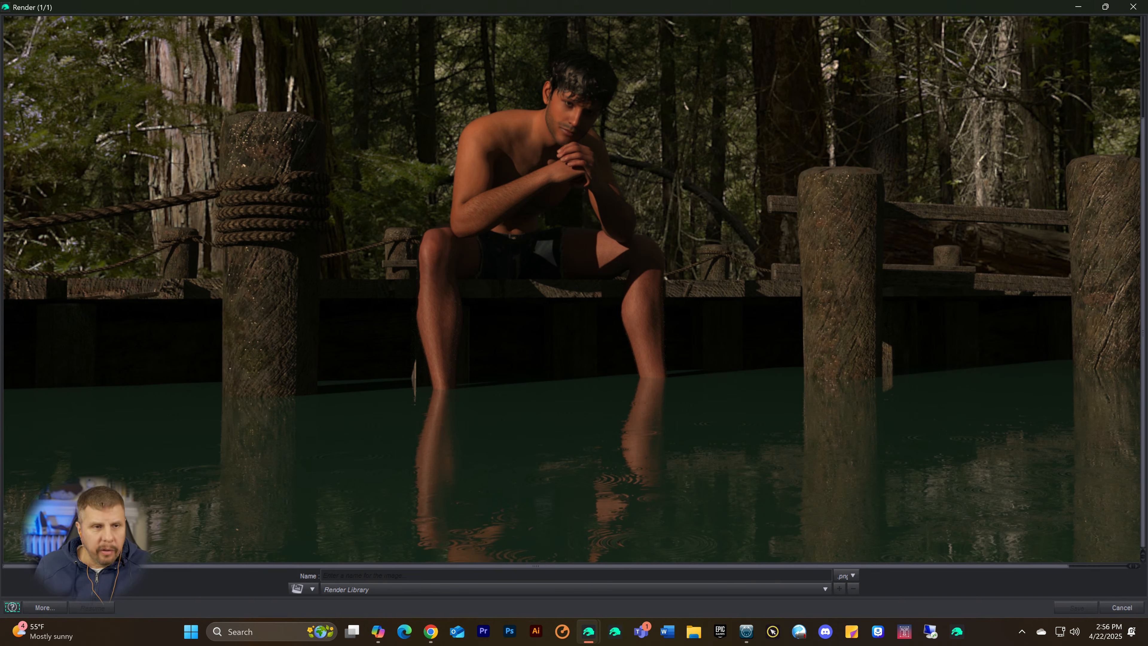
scroll(199, 298, "up", 3)
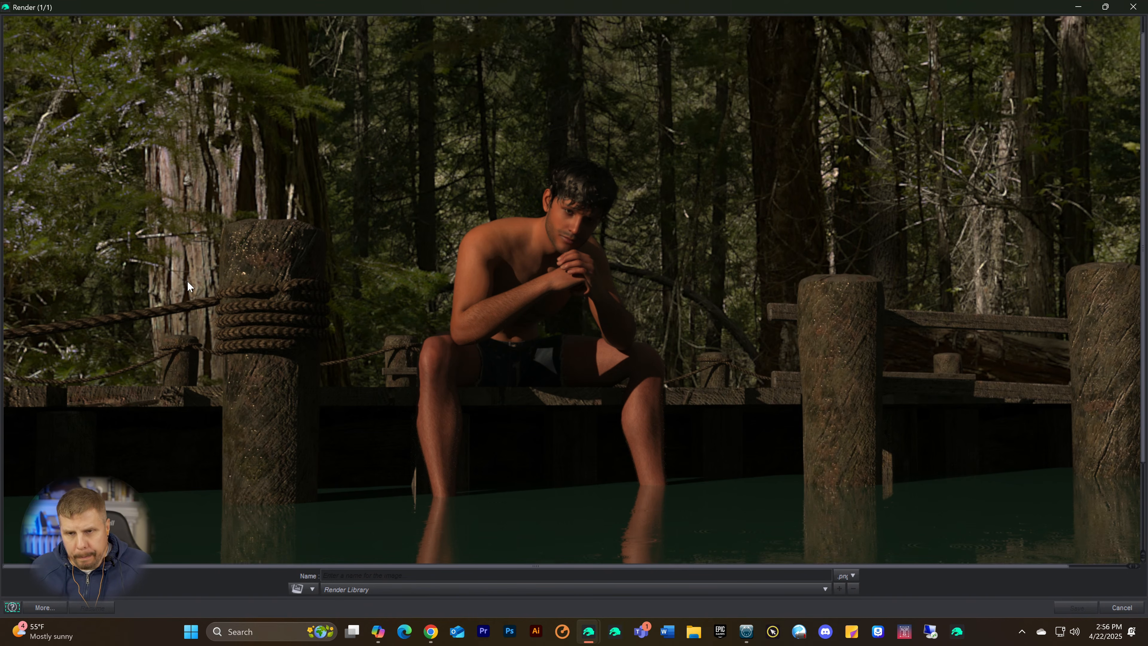
scroll(266, 294, "up", 1)
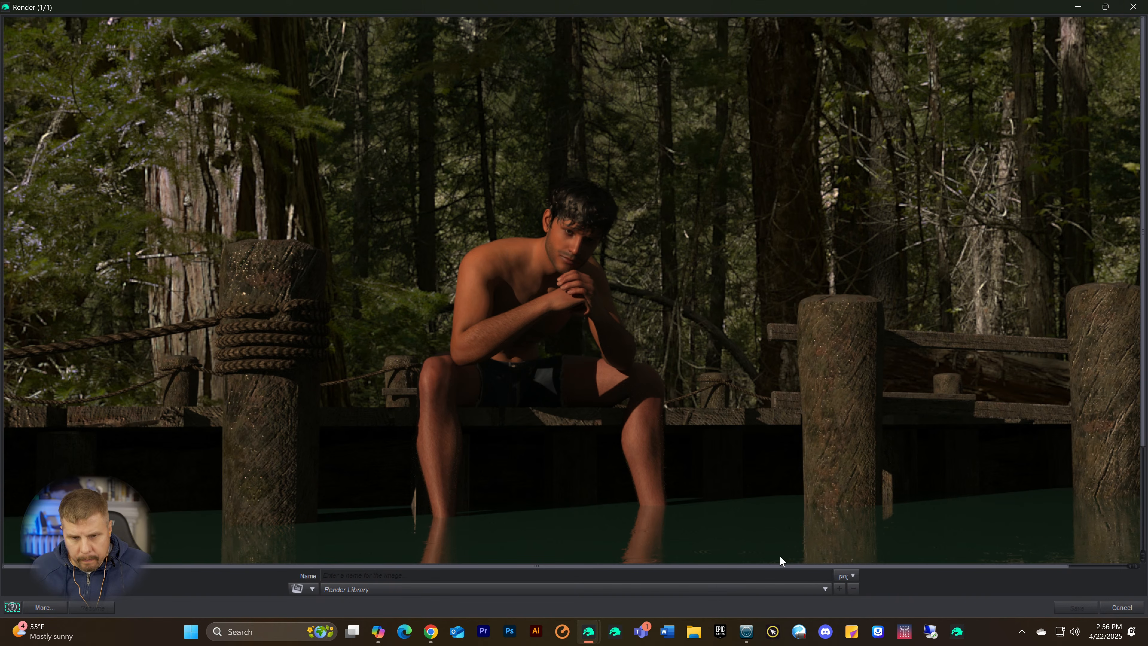
scroll(383, 360, "down", 2)
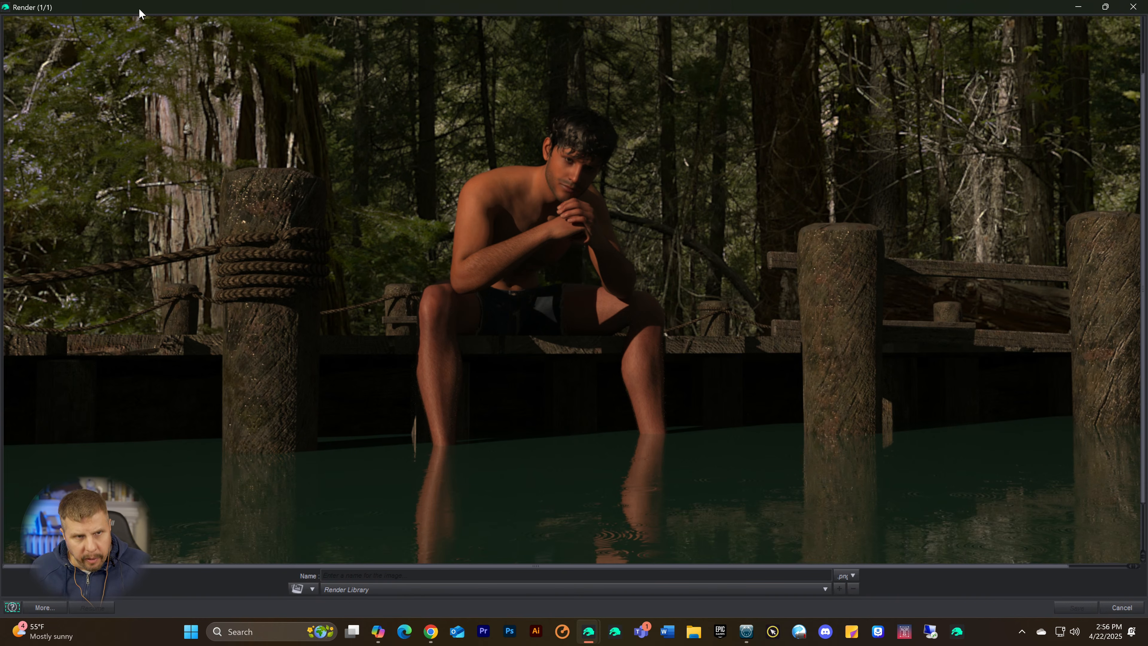
Step: Move the render window clear of the progress dialog and stop the running render, keeping the image open
left_click_drag(142, 13, 473, 54)
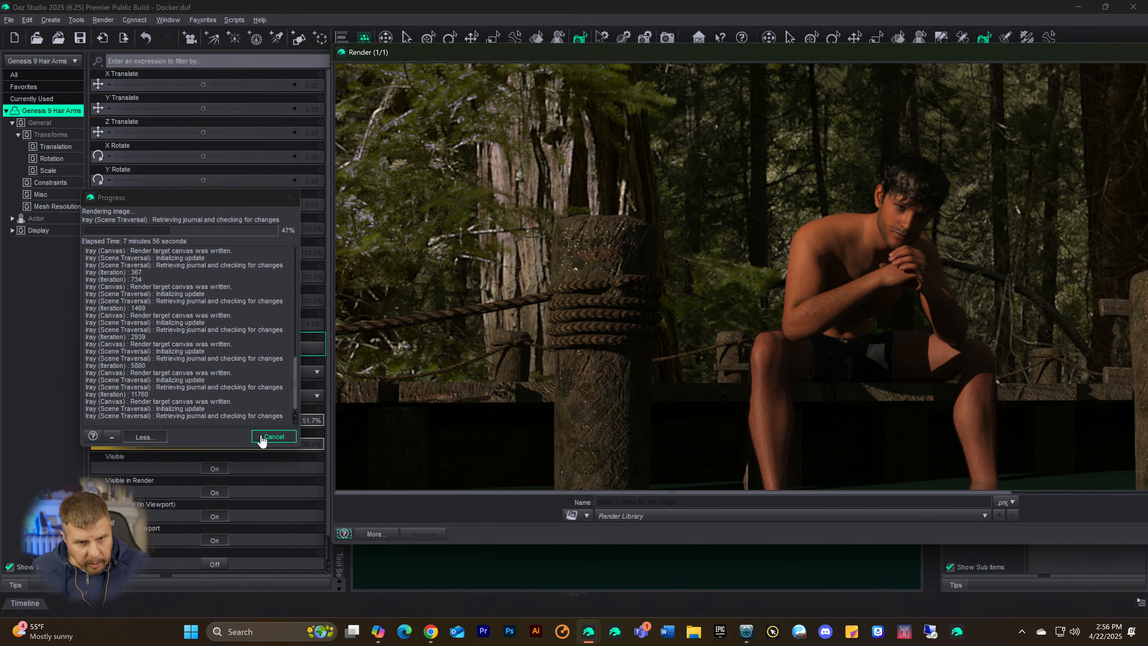
left_click_drag(723, 54, 474, 48)
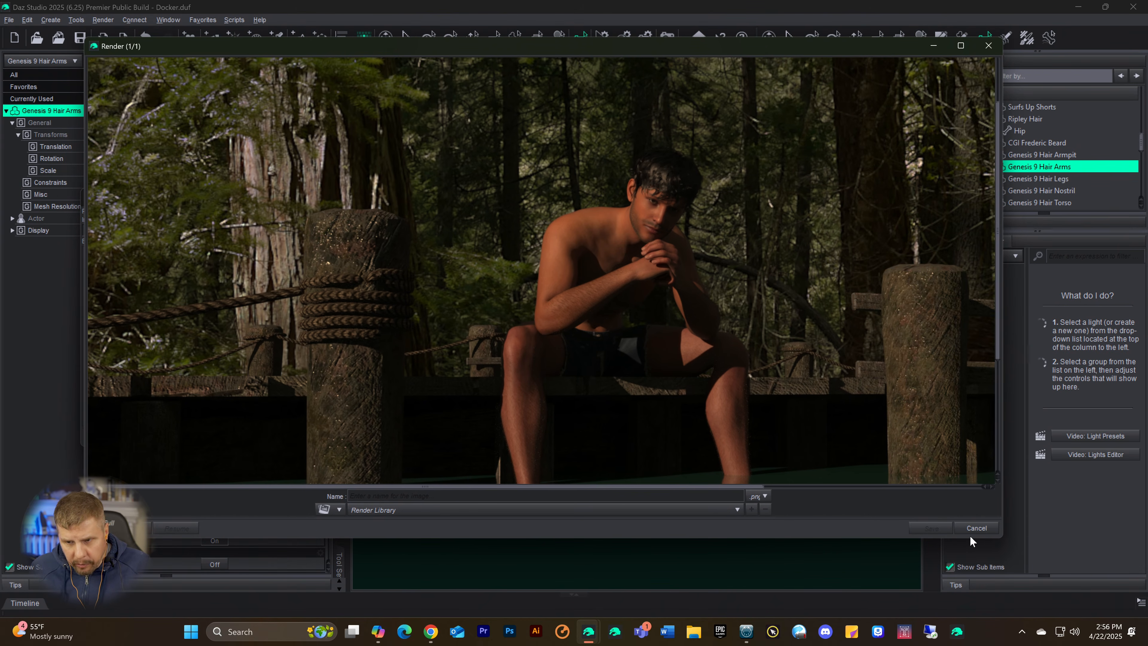
left_click(974, 528)
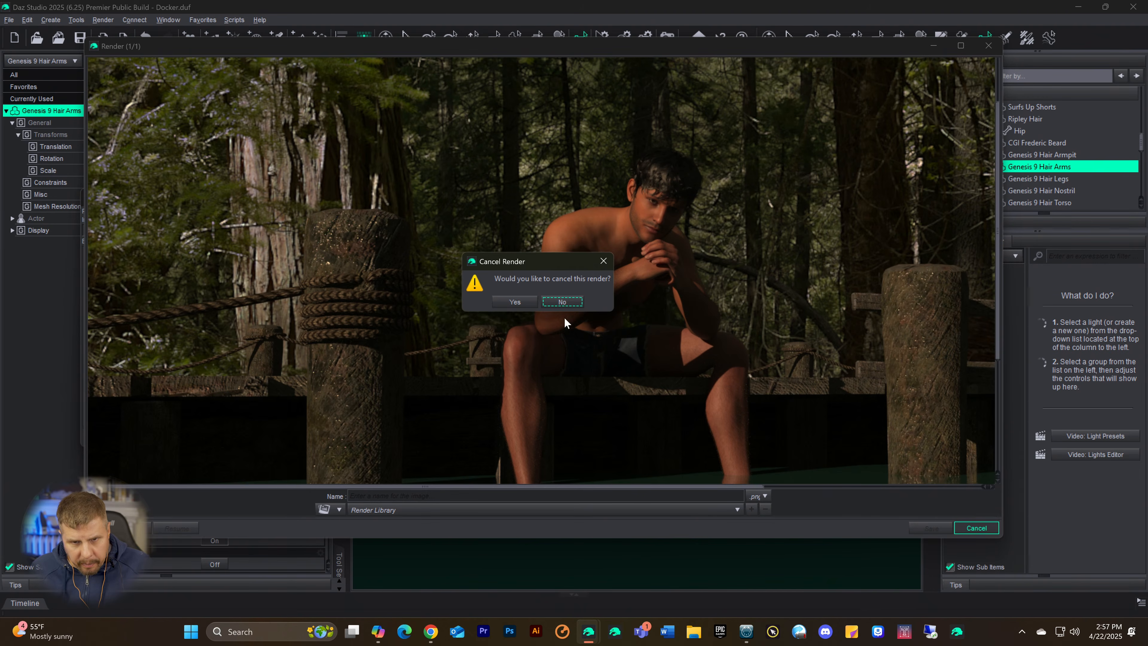
left_click(515, 302)
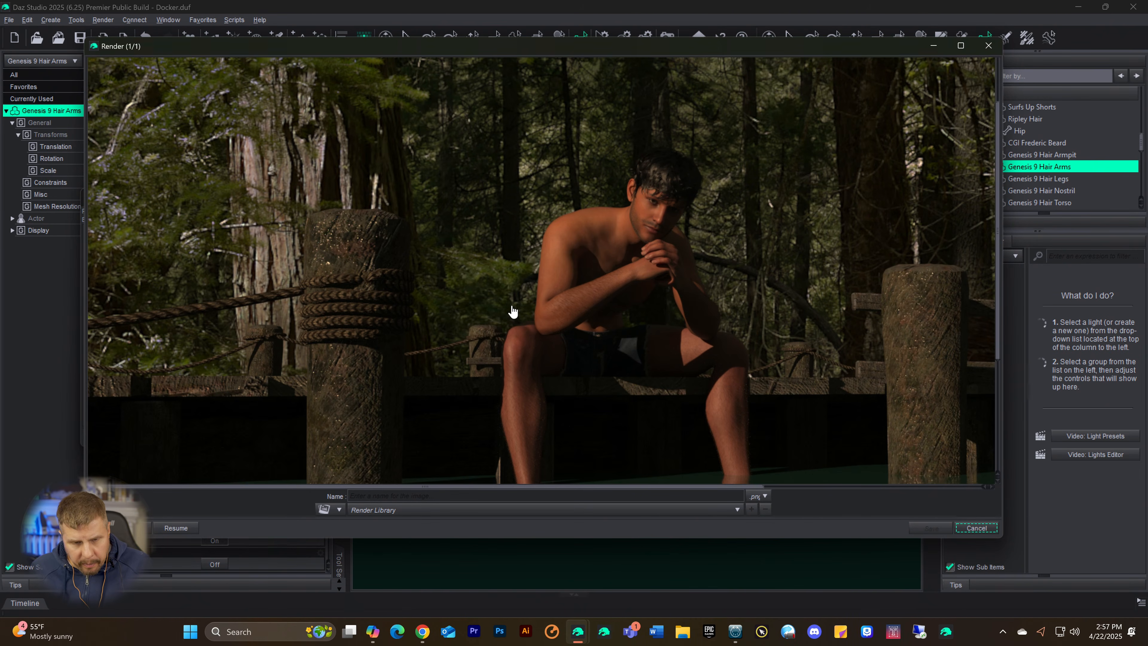
Step: Save the rendered image to the Render Library under the name Contemplation
left_click(368, 496)
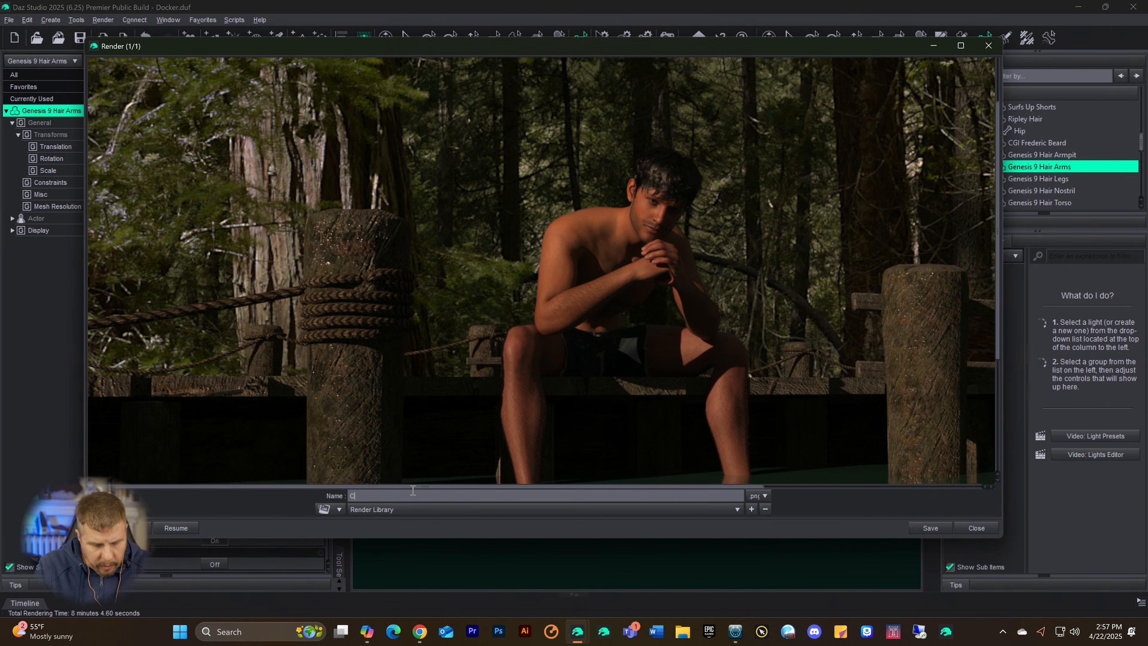
type("Contemplation")
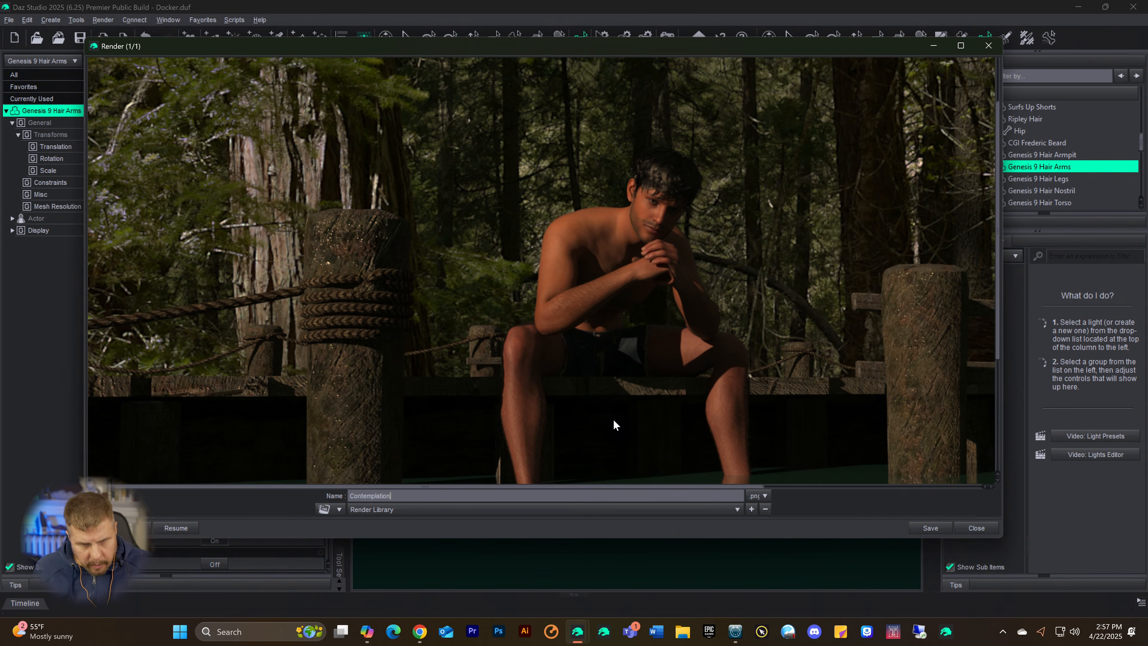
left_click(923, 528)
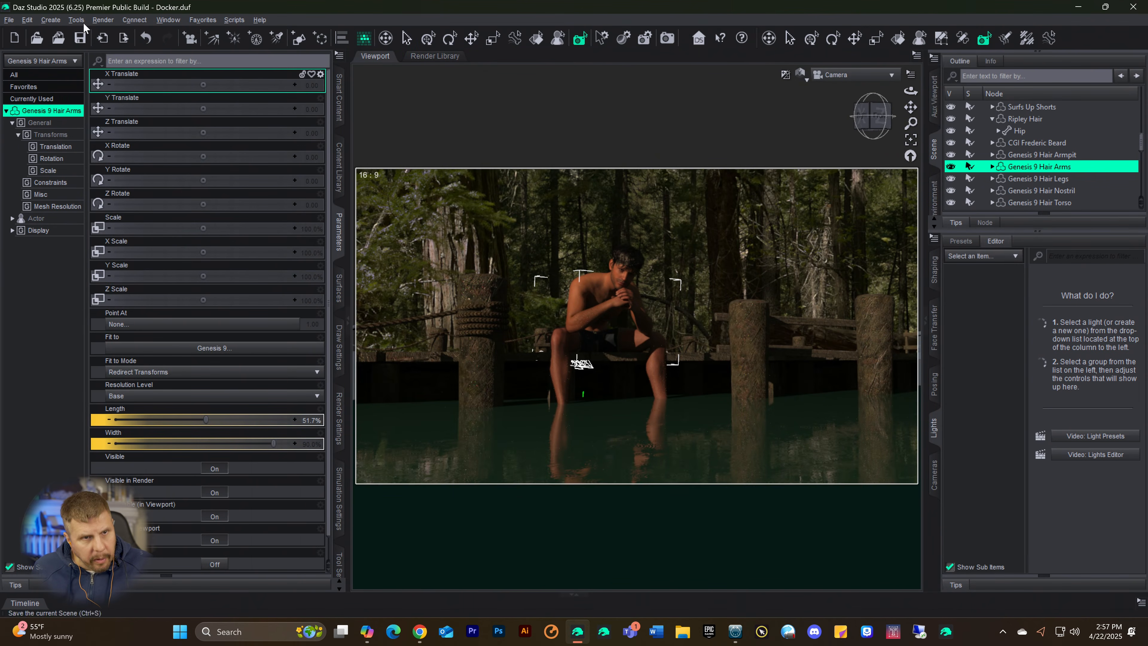
Step: Save the scene as a new file named Contemplation in My DAZ Studio Renders, accepting the scene save options
left_click(8, 20)
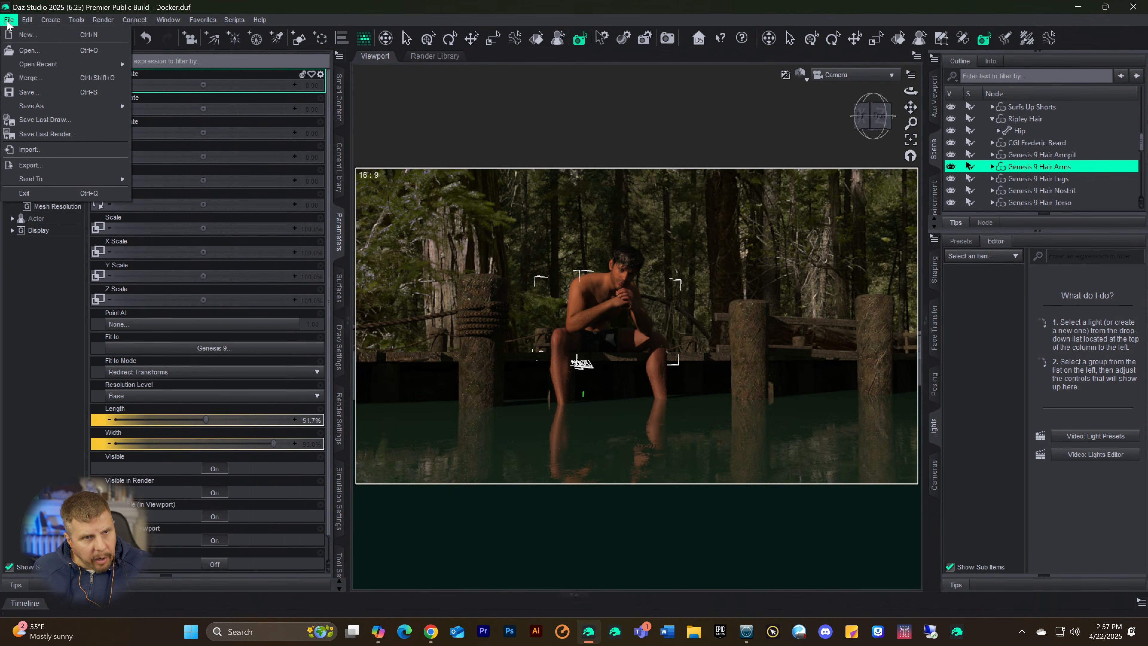
mouse_move(10, 108)
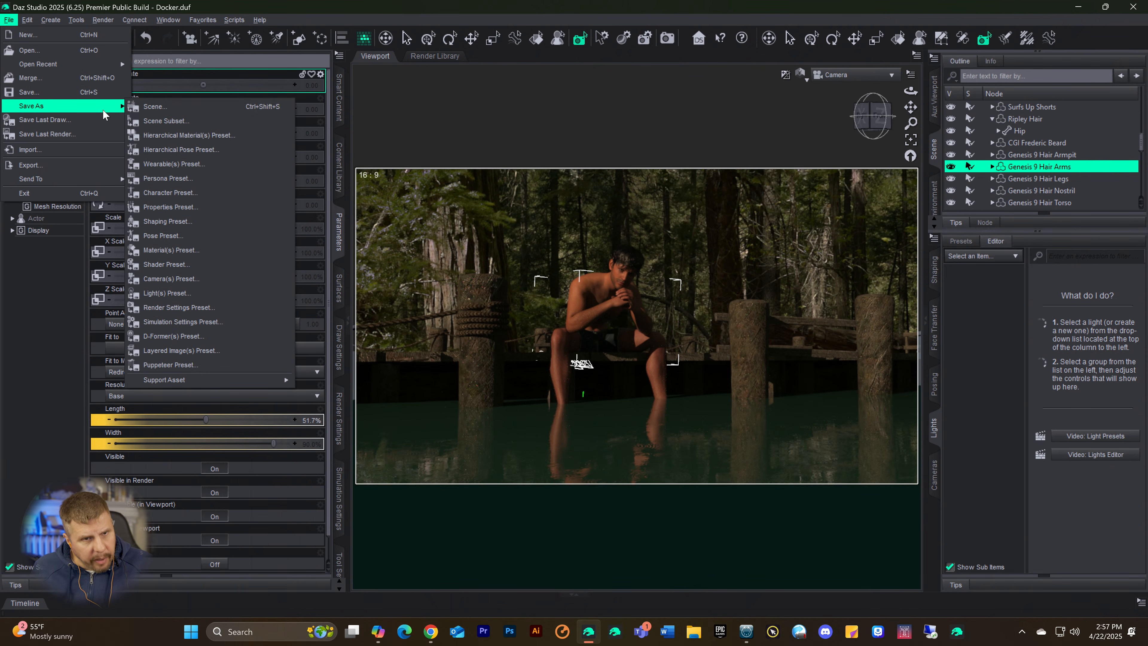
left_click(131, 108)
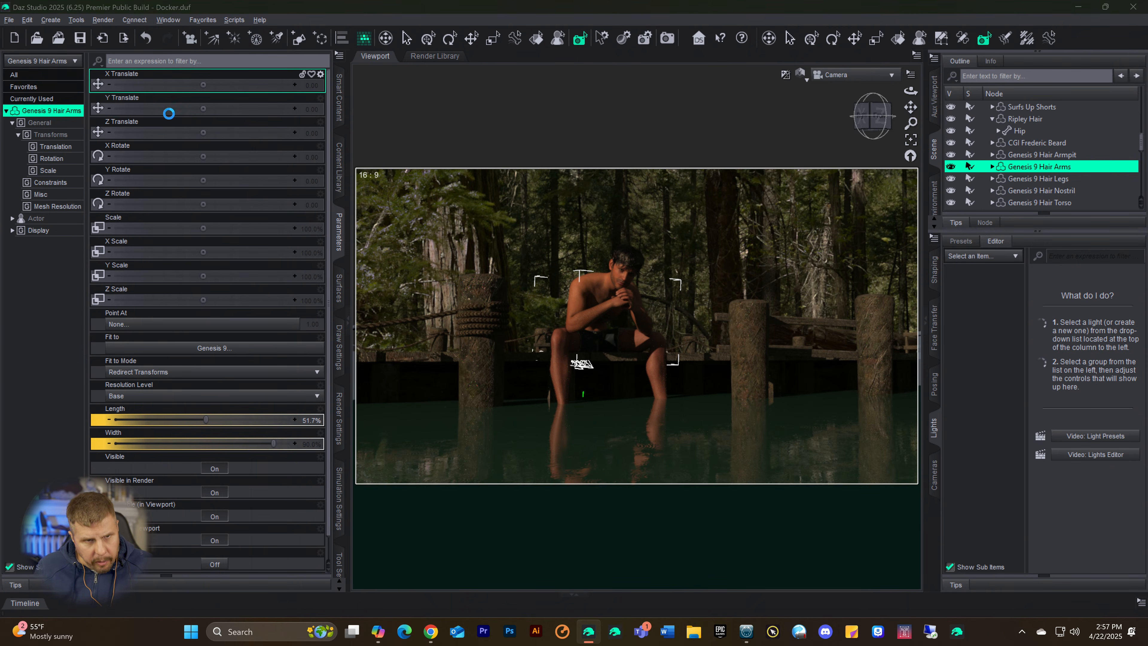
type("Contem")
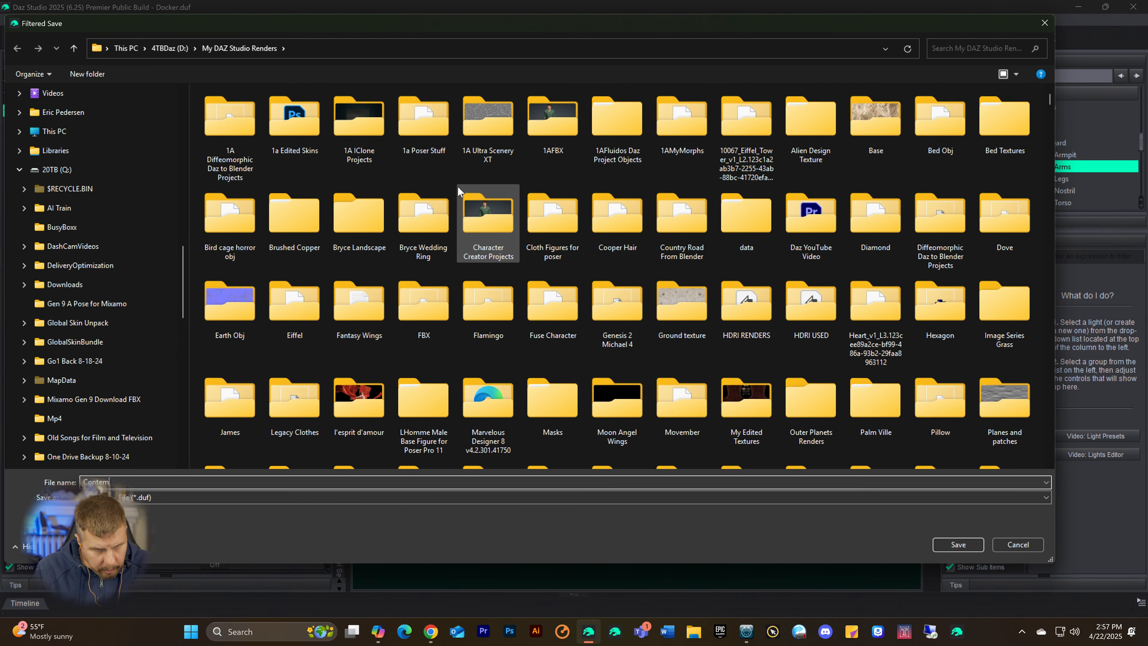
key("BackSpace")
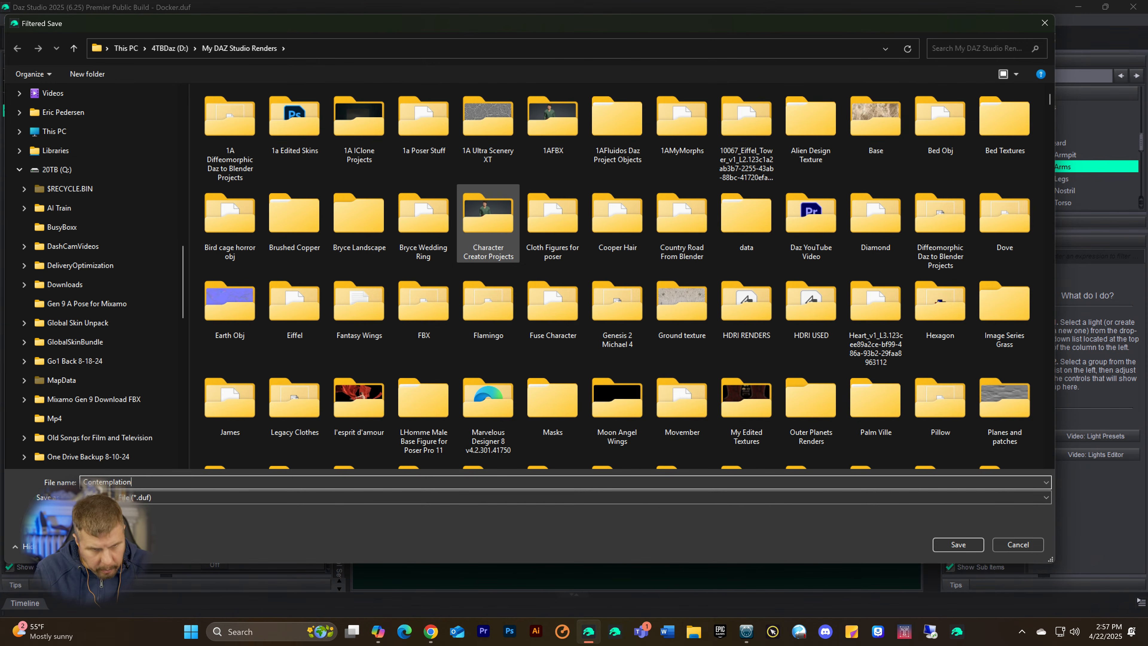
left_click(951, 543)
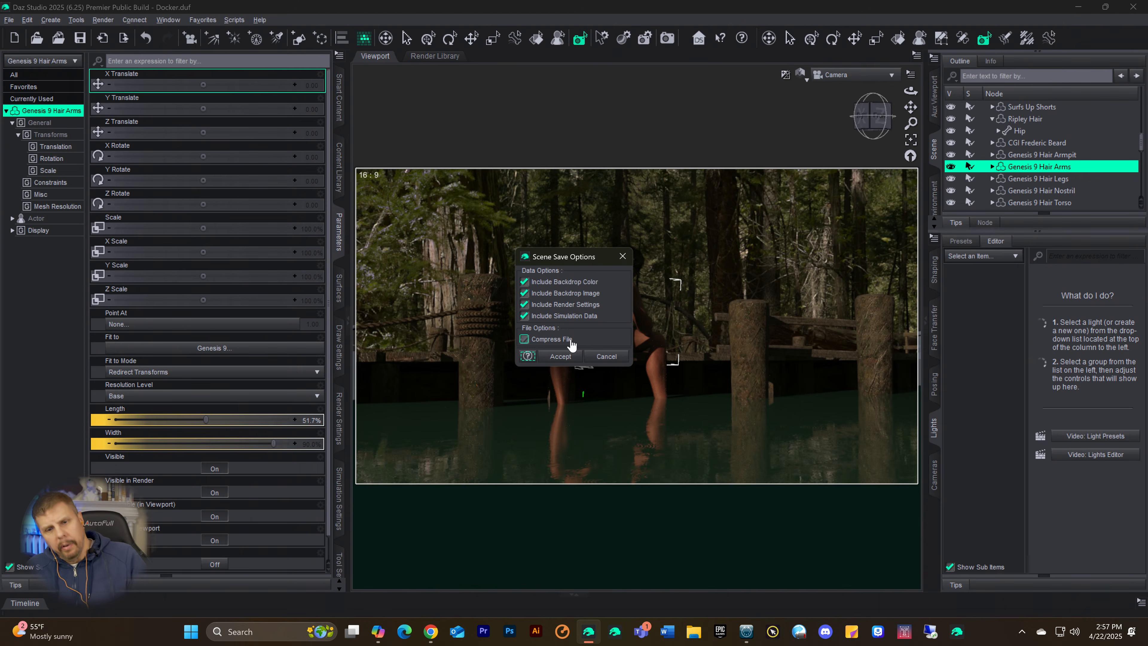
left_click(559, 357)
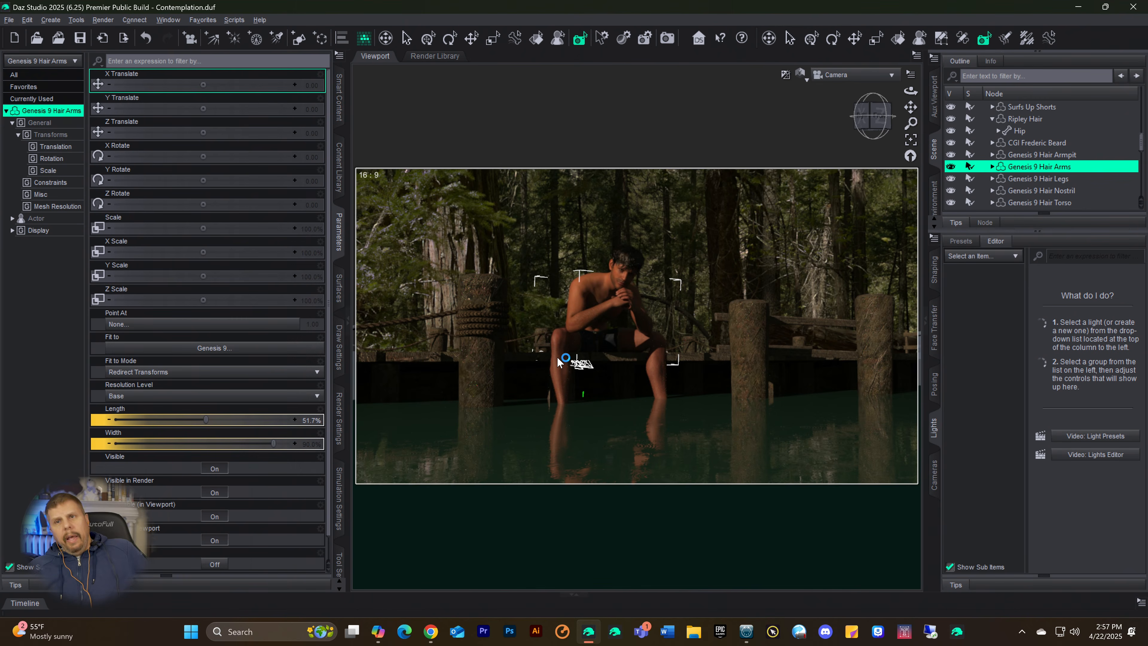